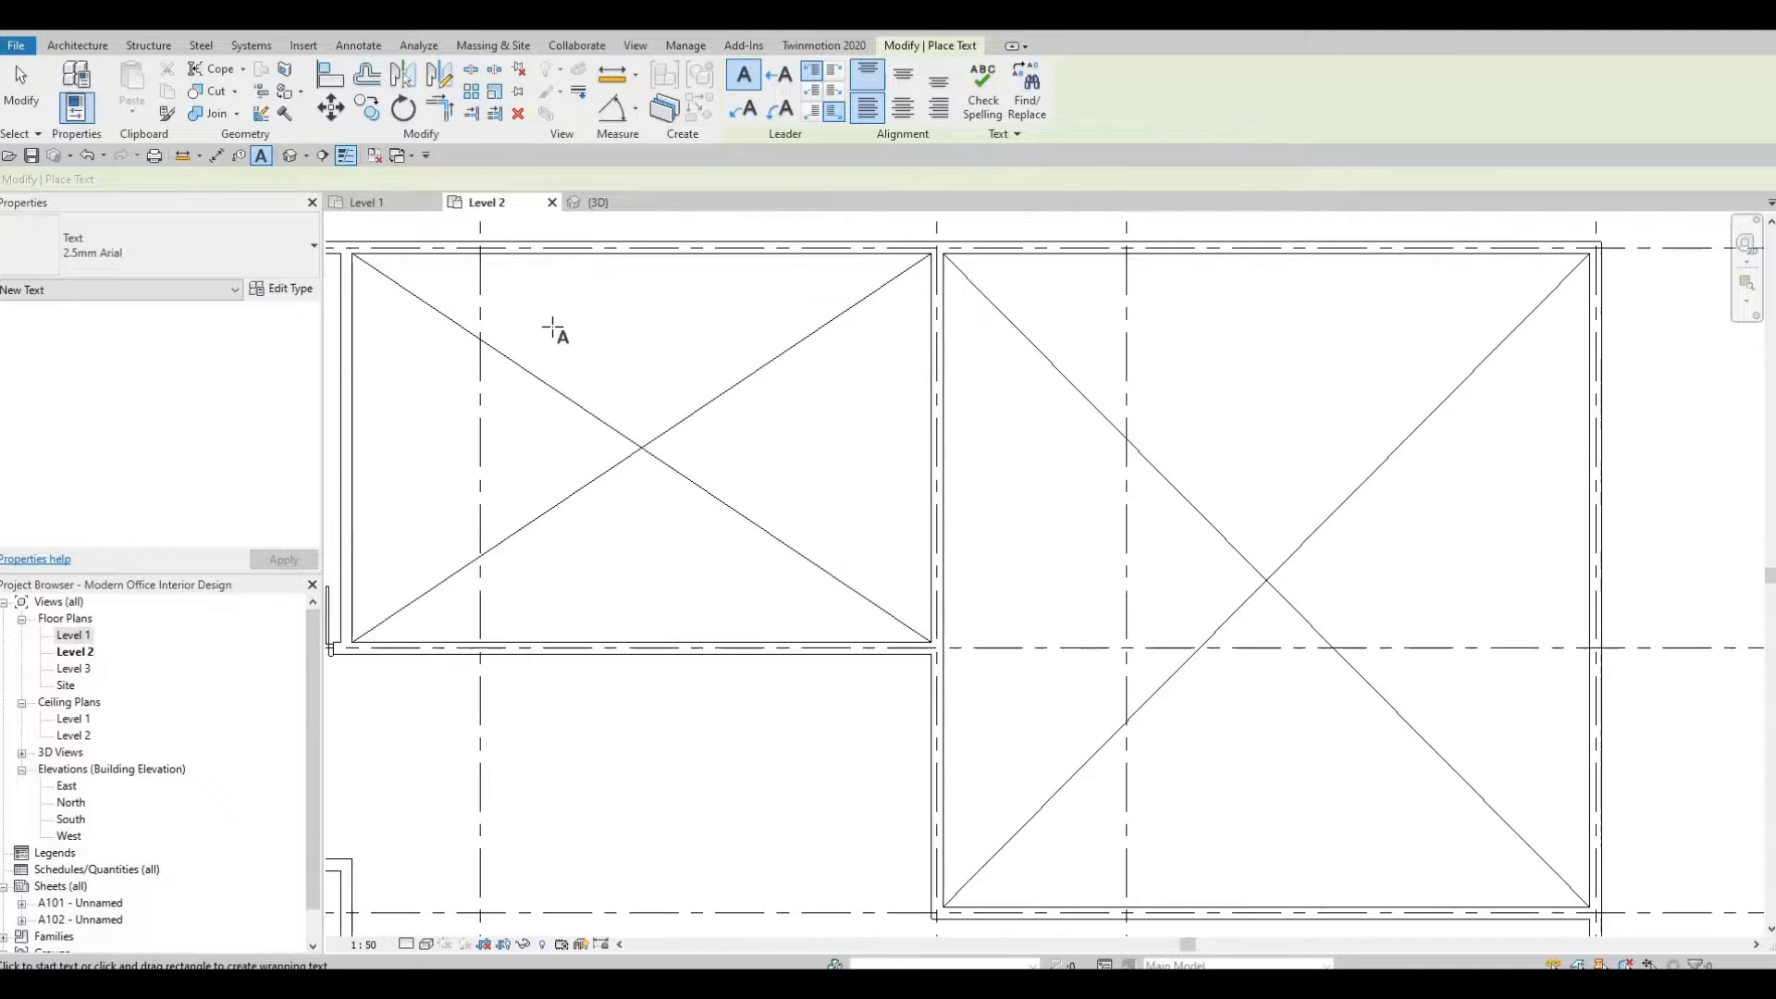
Place an OPEN BELOW text note in the upper-left void on Level 2 and move it toward the void's centre.
left_click(560, 326)
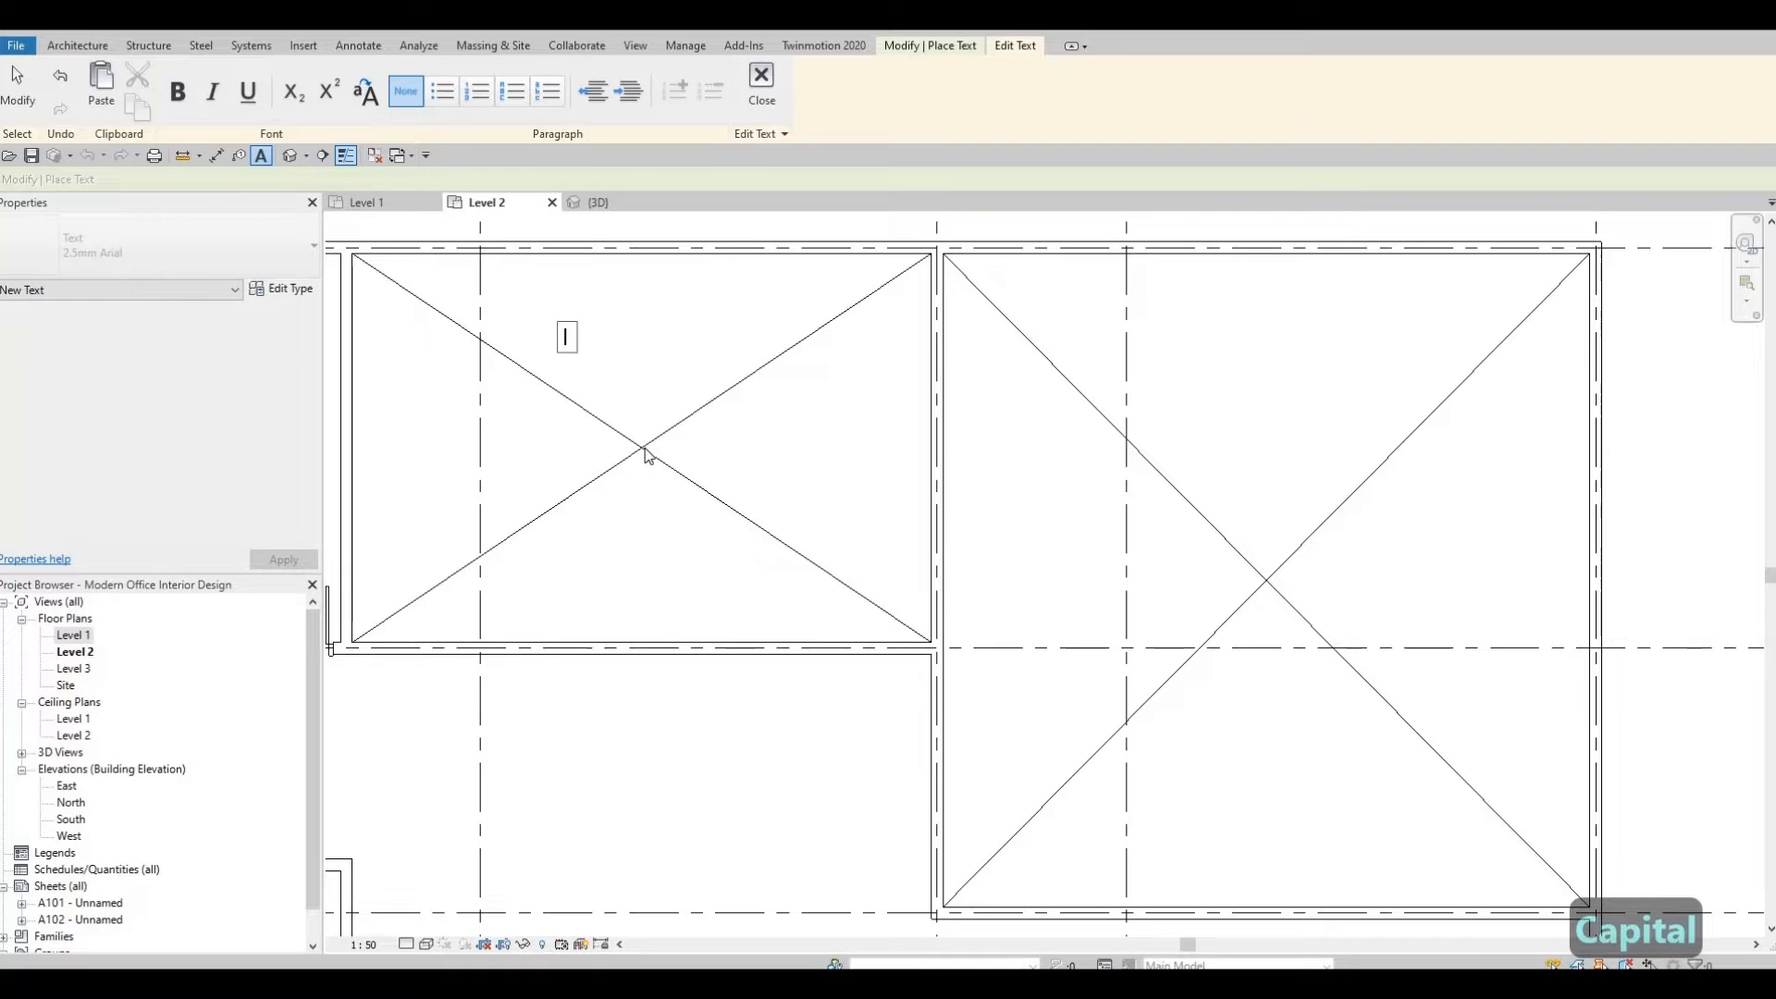
type("OPEN")
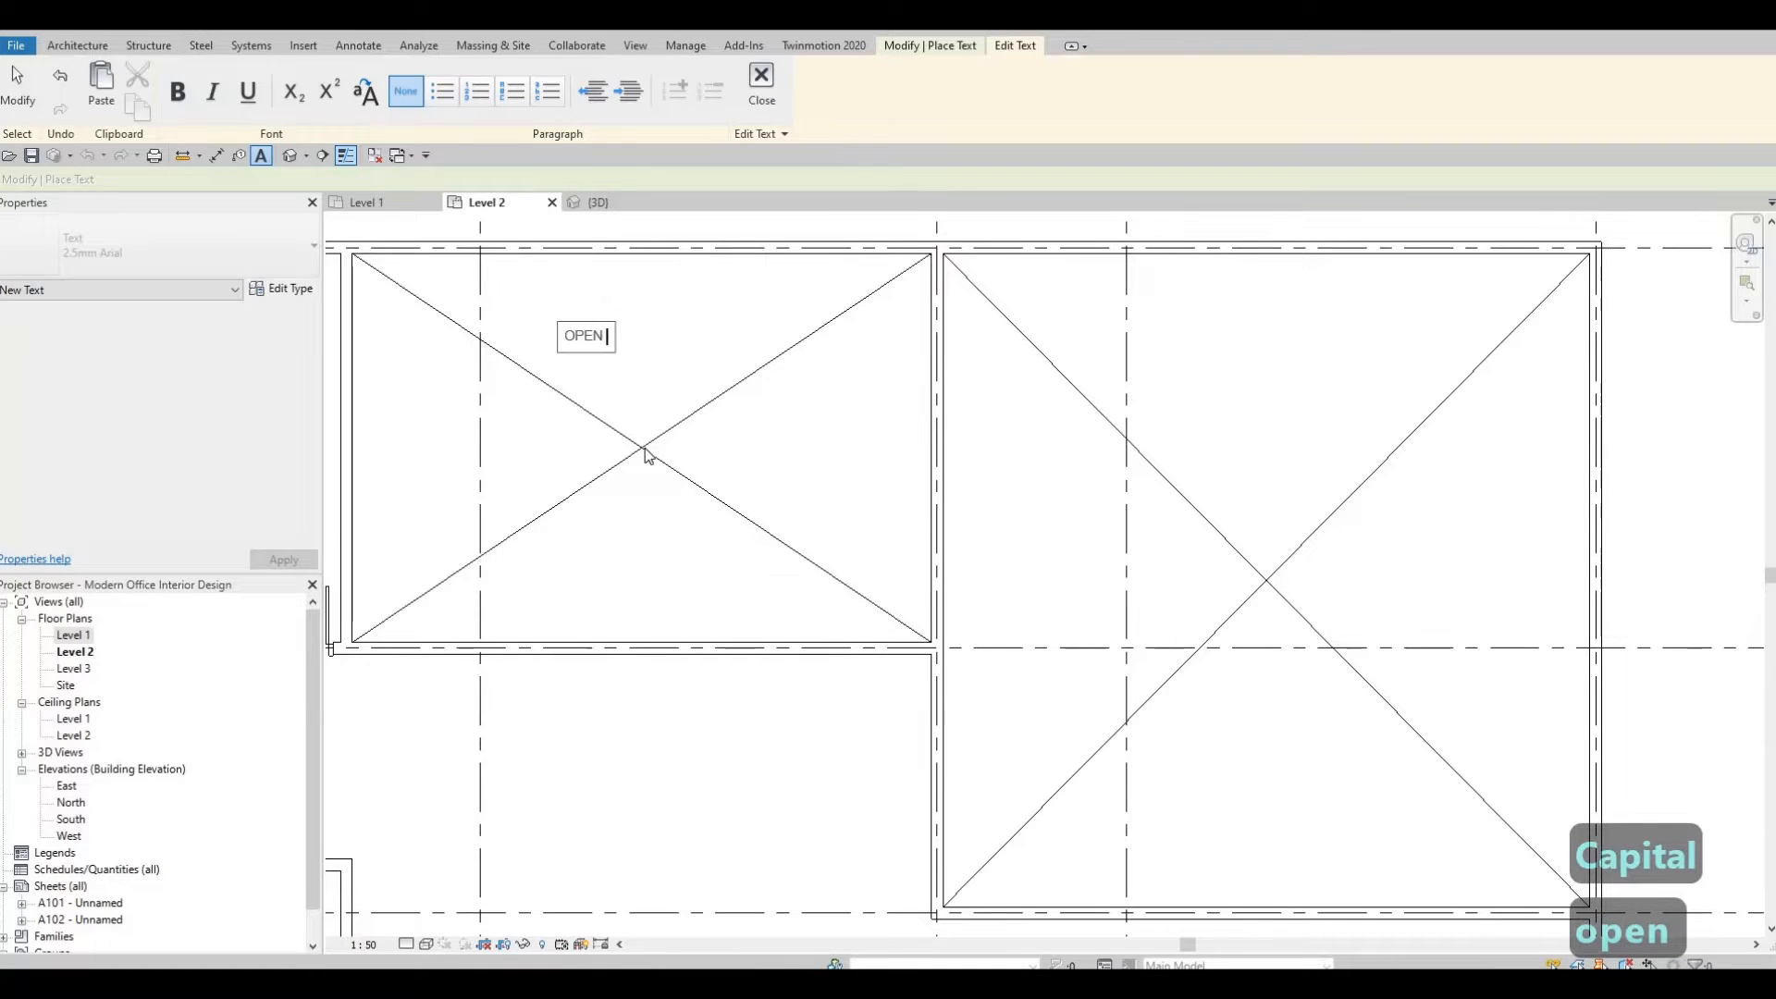
type(" BELOW")
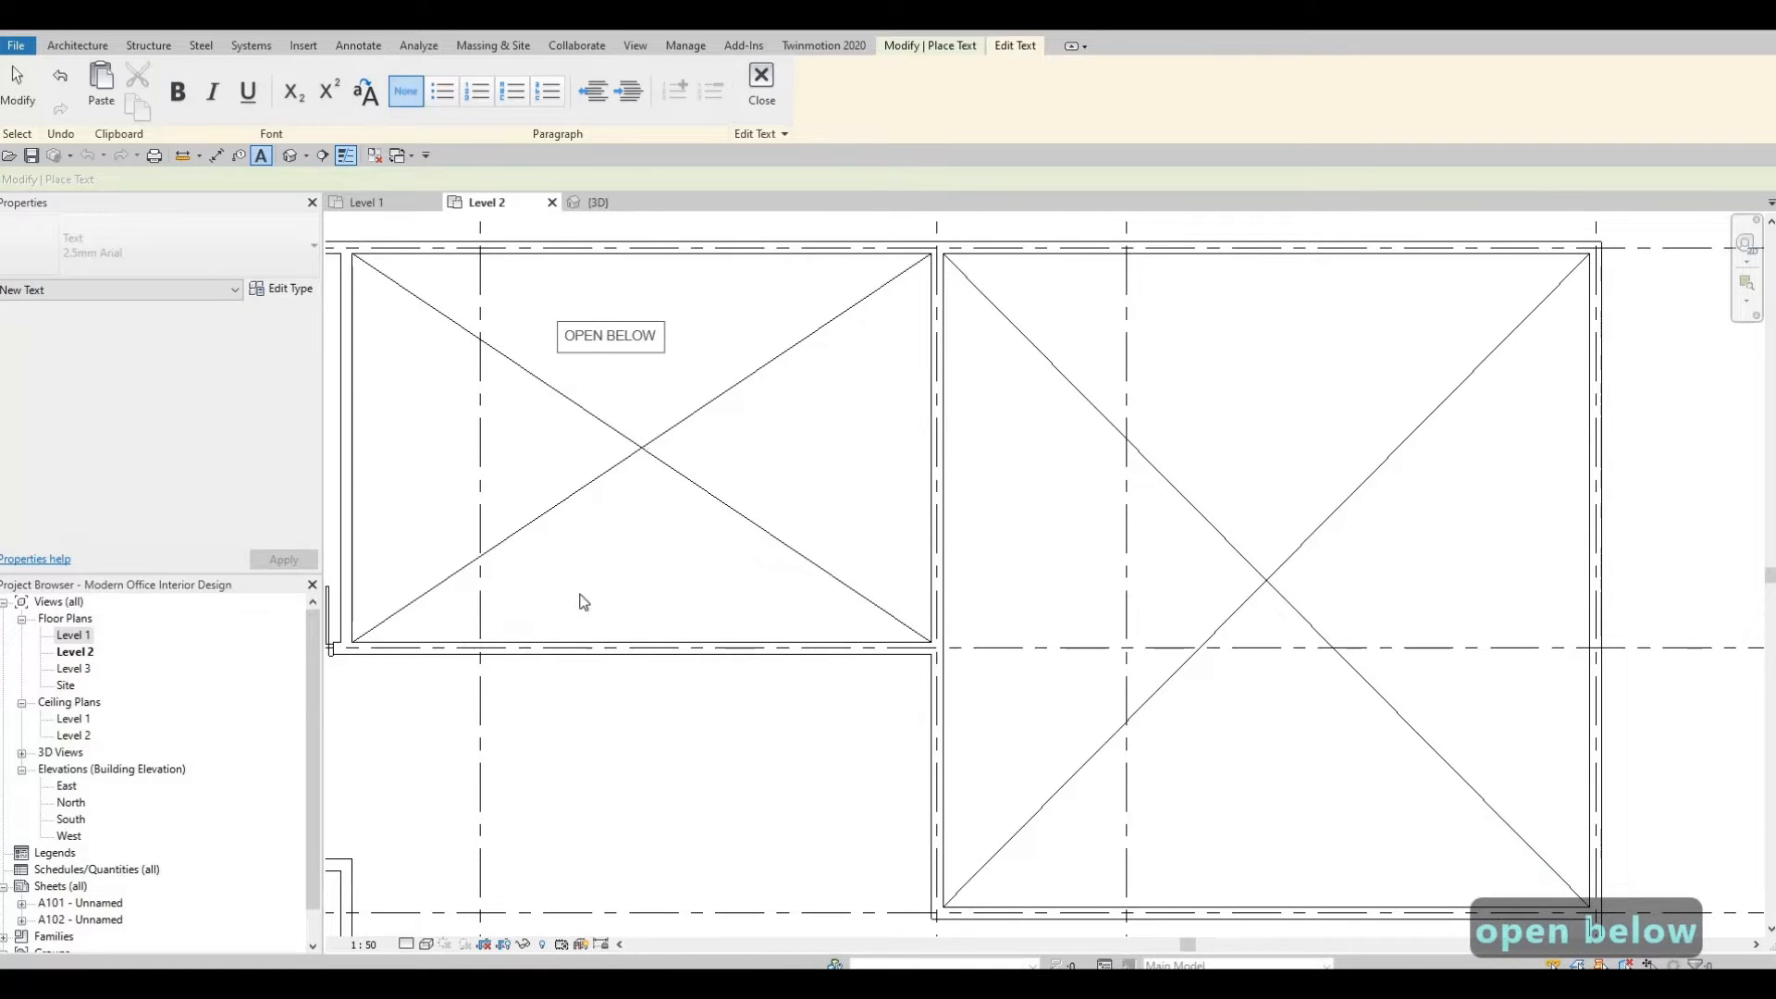
left_click(626, 389)
key("Escape")
key("Escape")
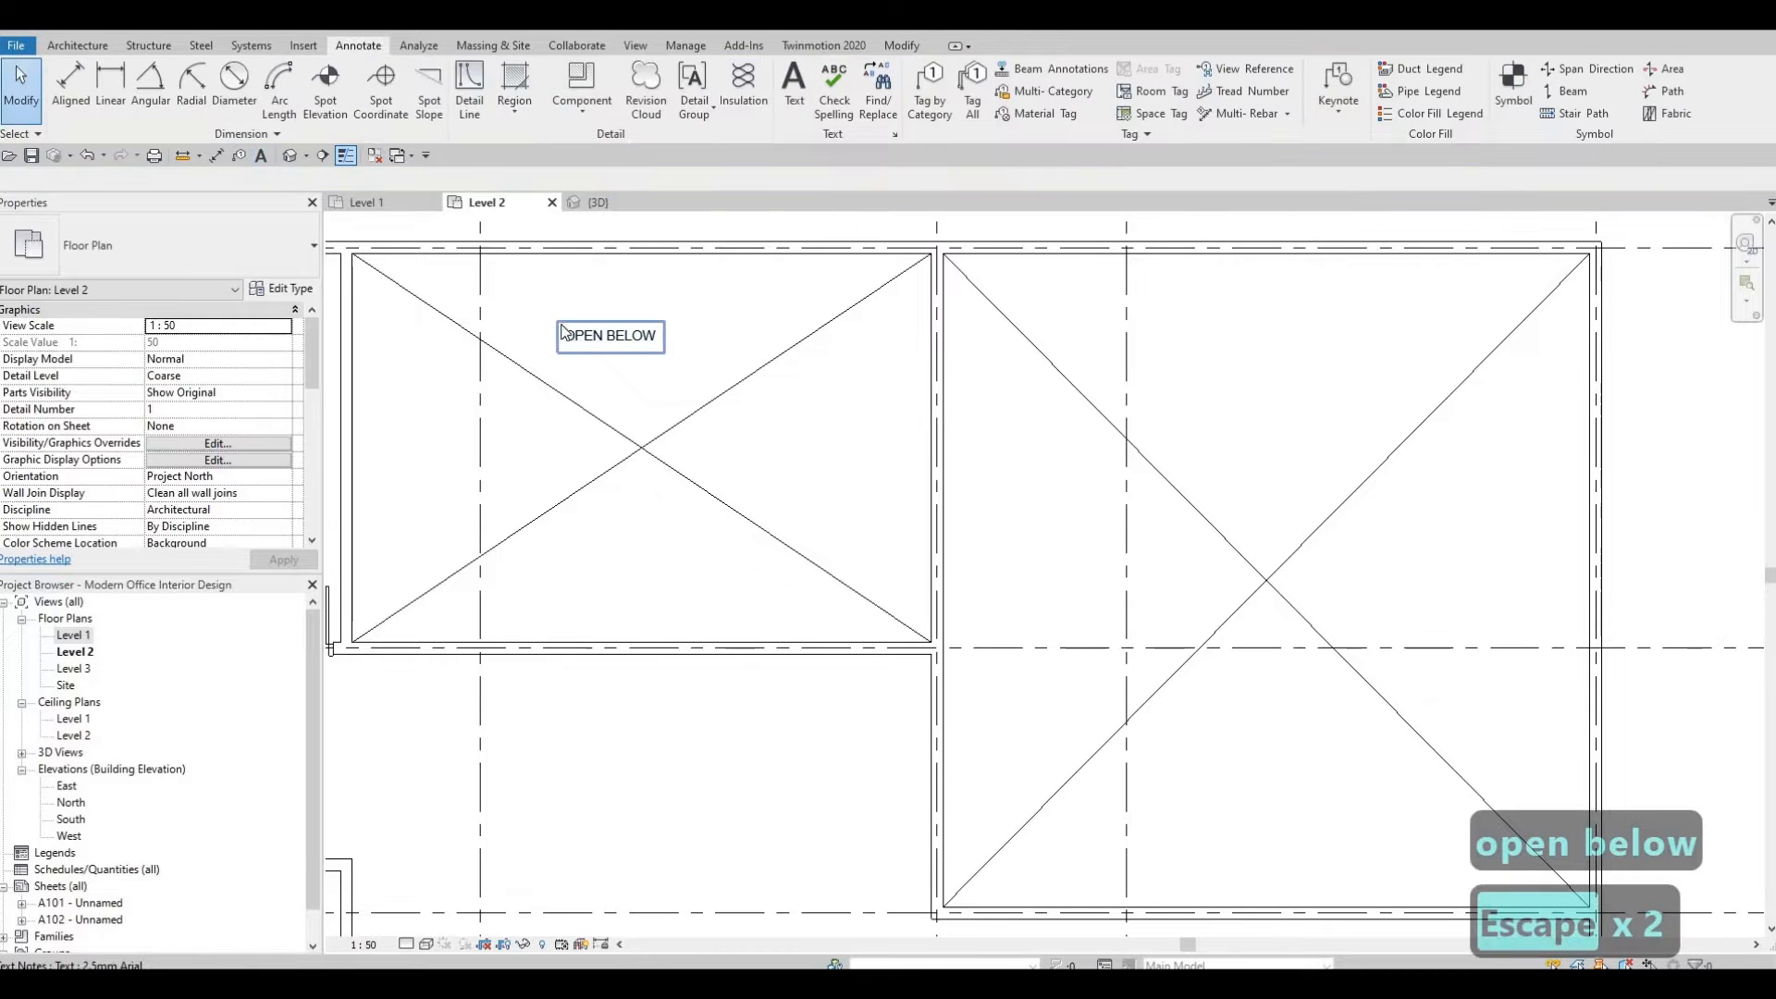
left_click_drag(578, 346, 589, 515)
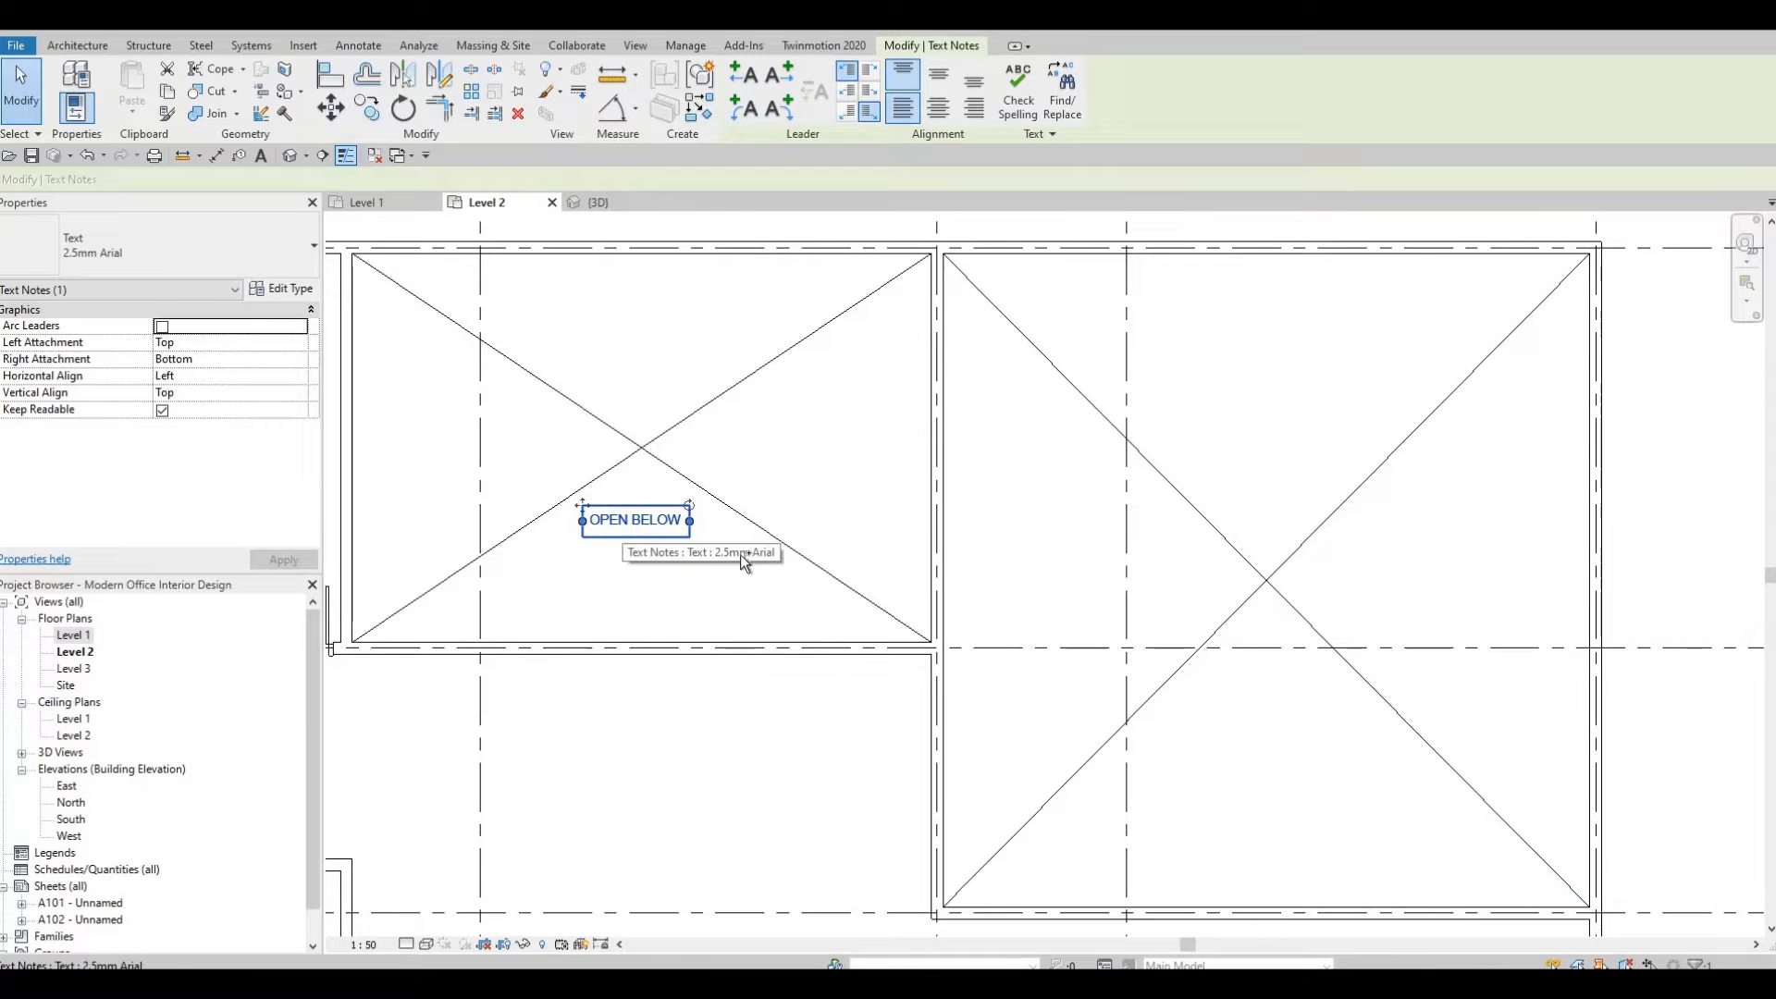
Copy the OPEN BELOW note and paste it into the large void to the right.
key("ctrl+c")
key("ctrl+v")
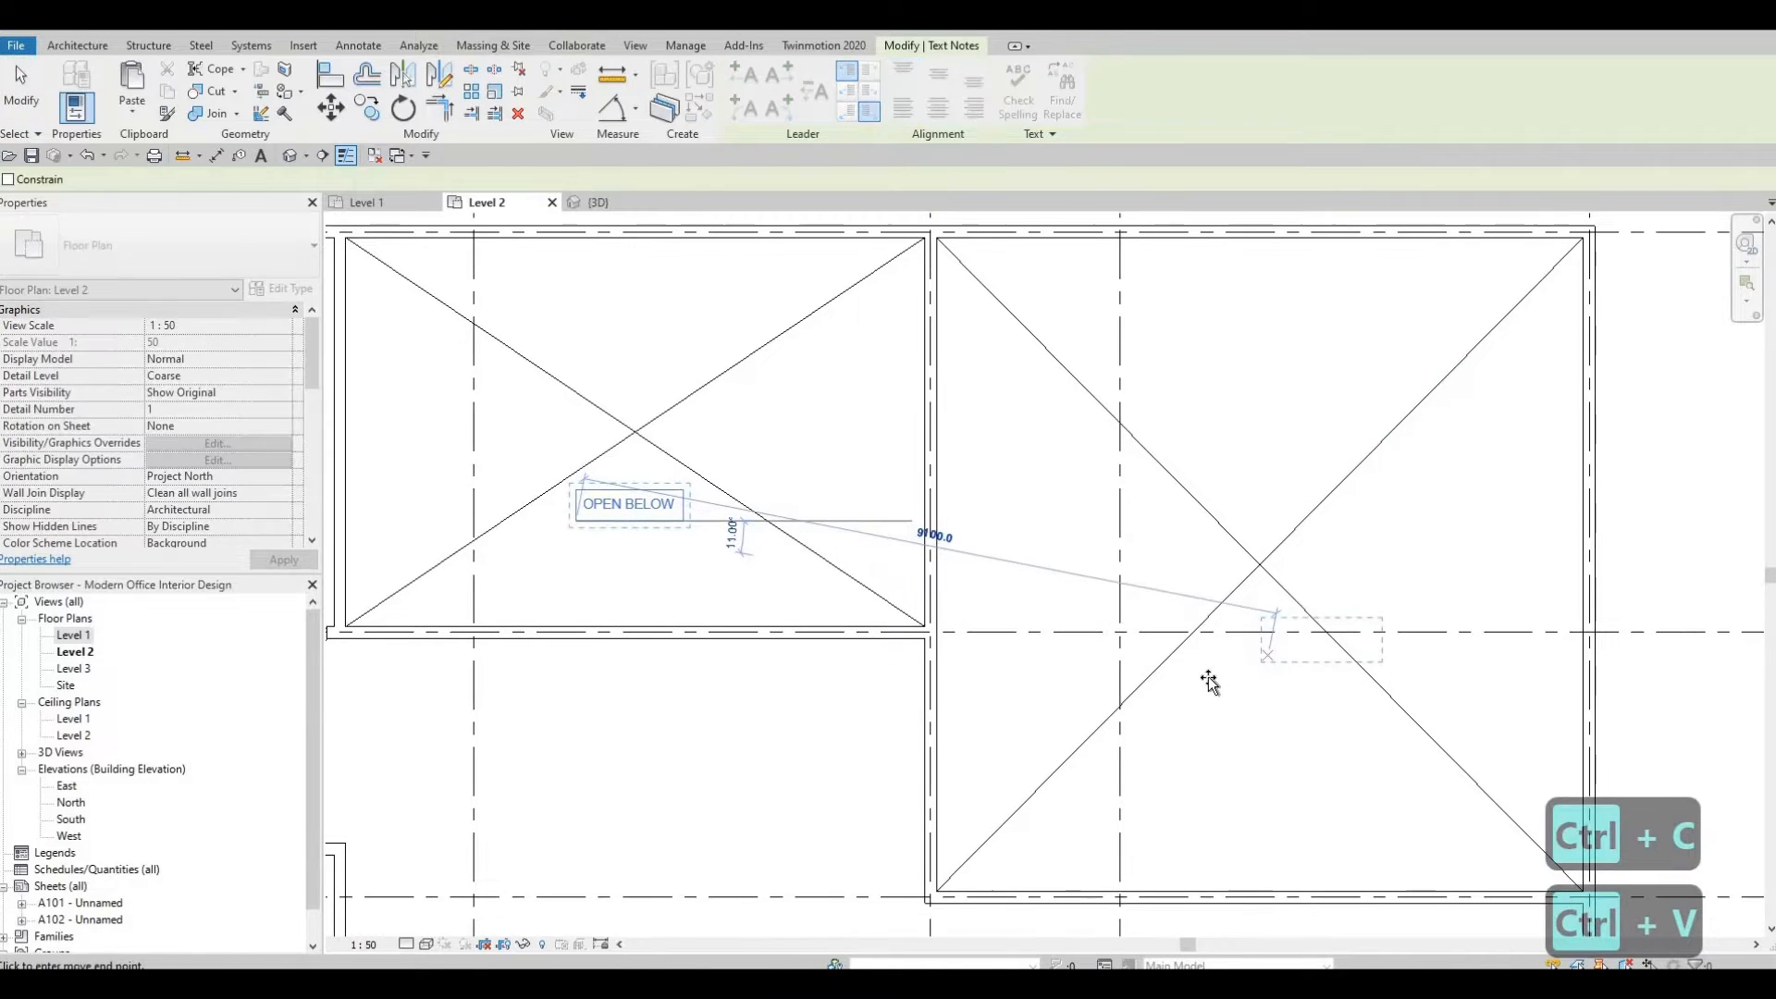
scroll(1210, 675, "up", 2)
left_click(1184, 665)
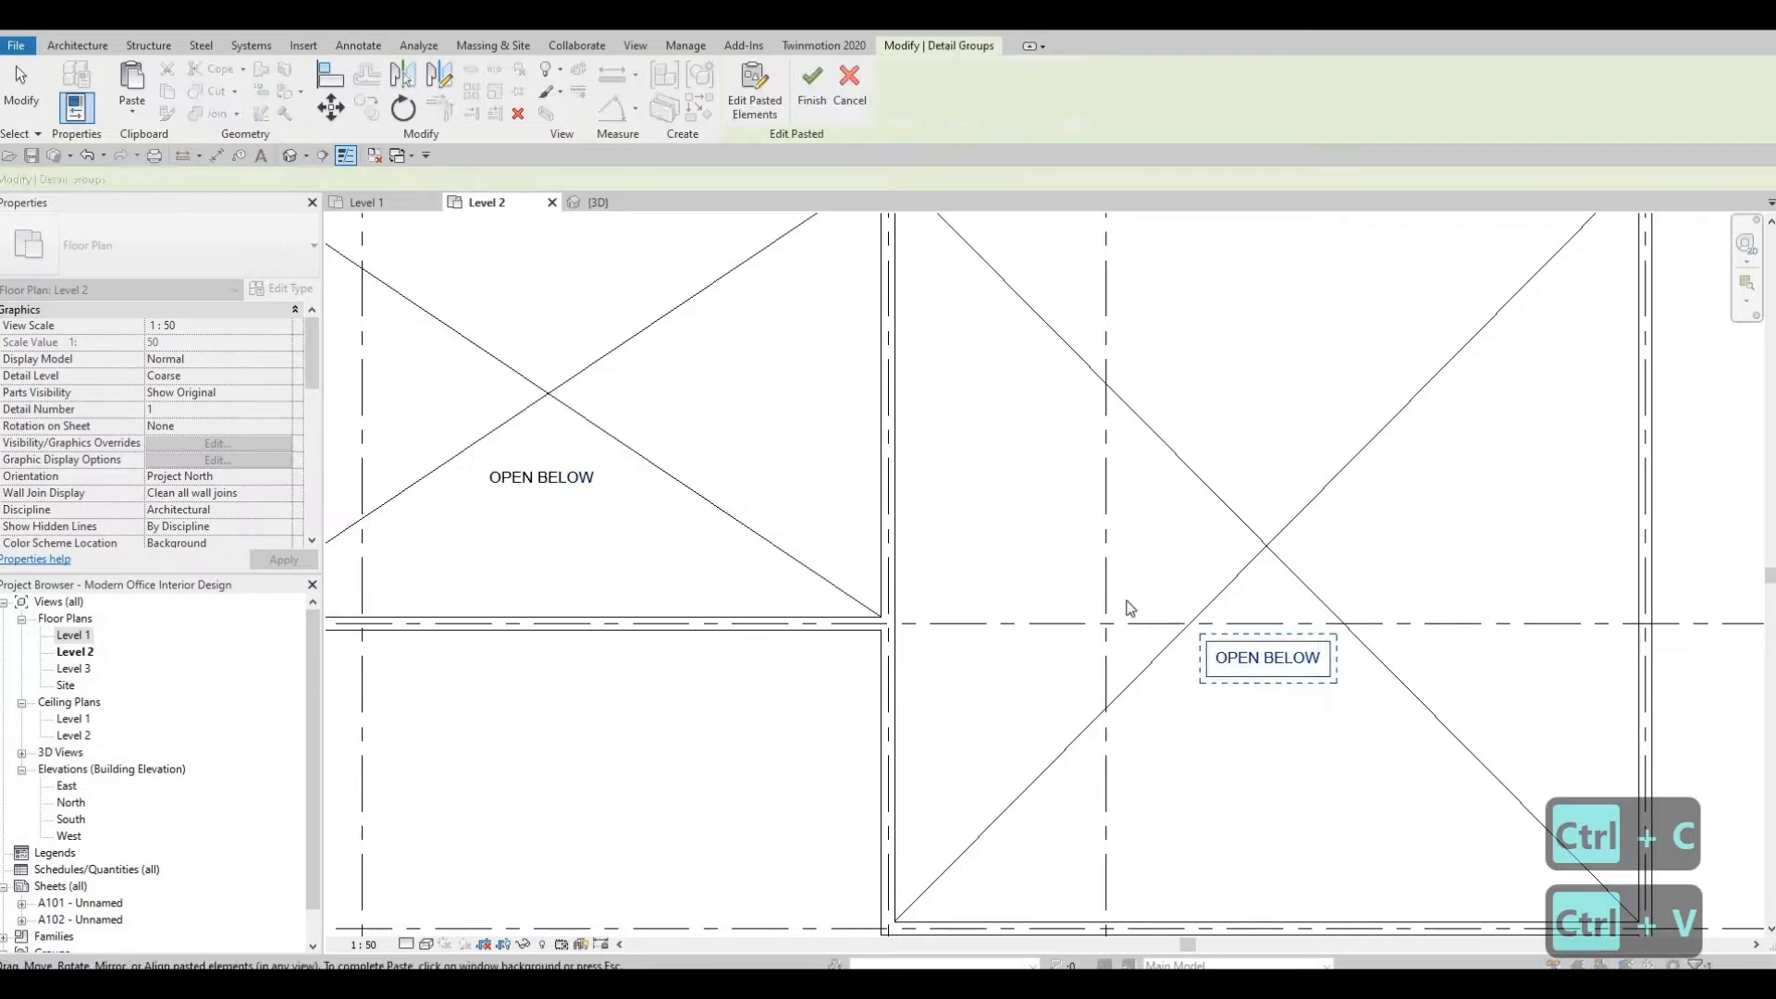
Paste another OPEN BELOW note into the lower void beside the stairs.
scroll(1221, 468, "down", 5)
scroll(985, 711, "down", 1)
middle_click_drag(900, 819, 1052, 612)
scroll(1052, 620, "up", 2)
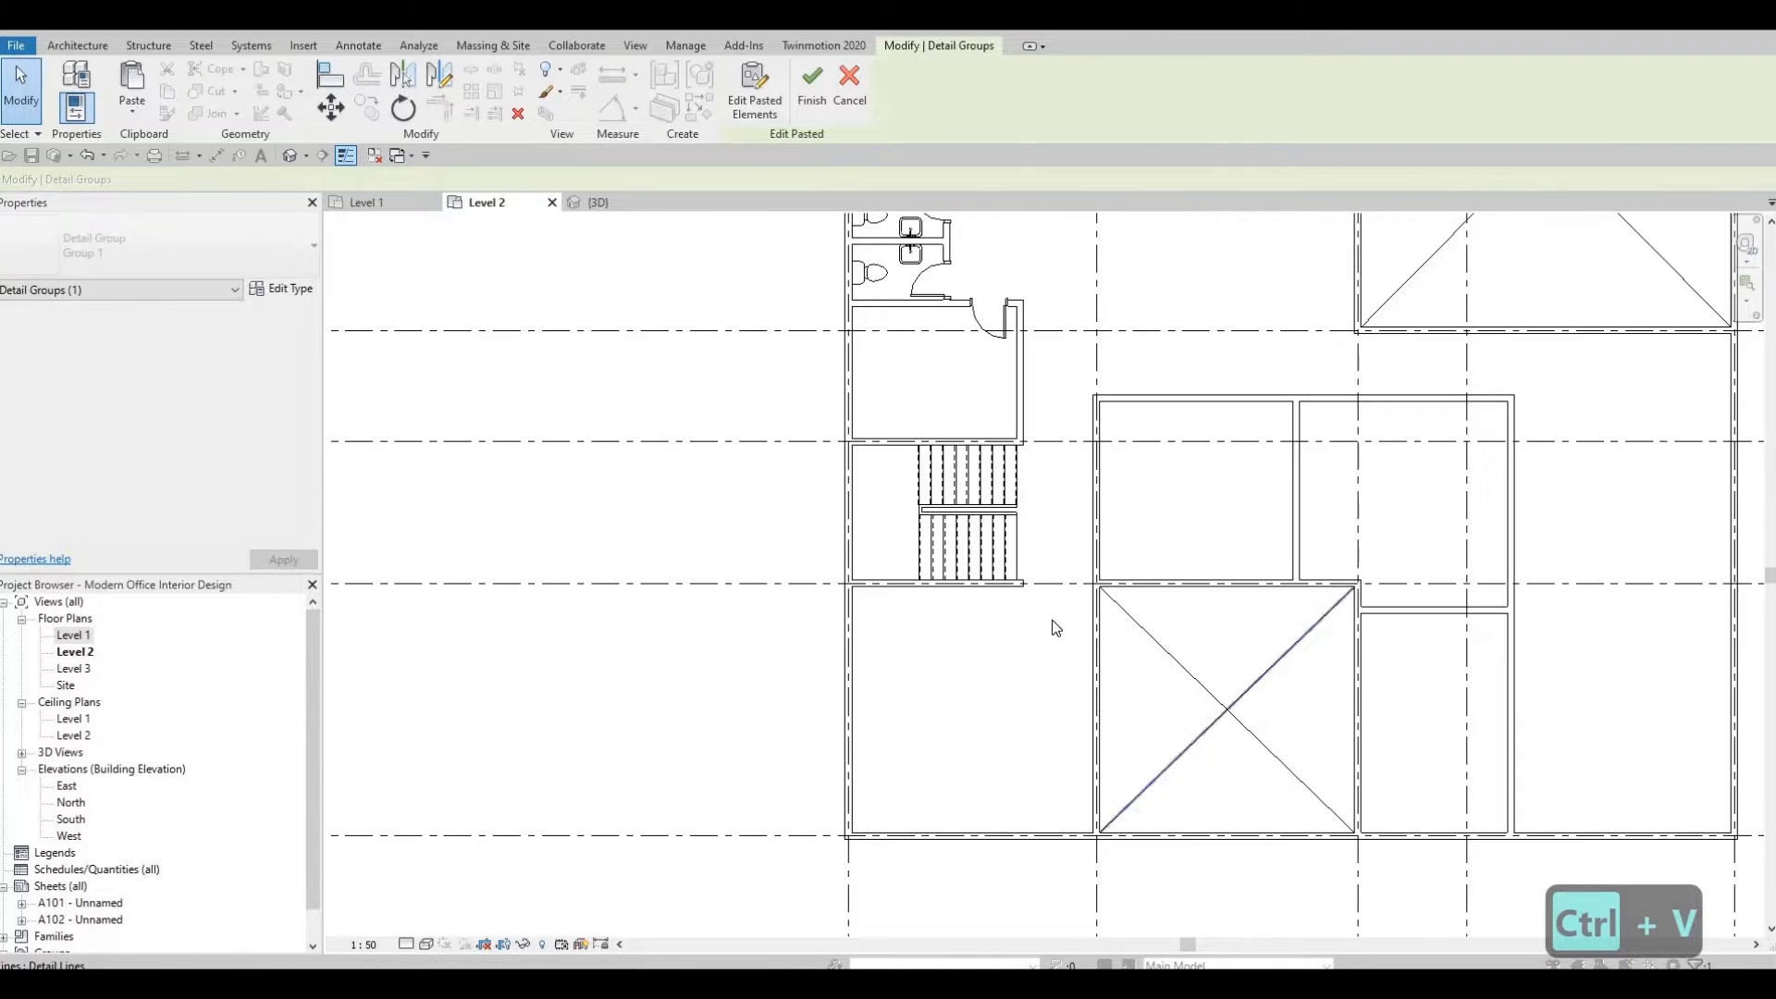
middle_click_drag(1189, 761, 1015, 625)
scroll(1003, 629, "up", 4)
key("ctrl+v")
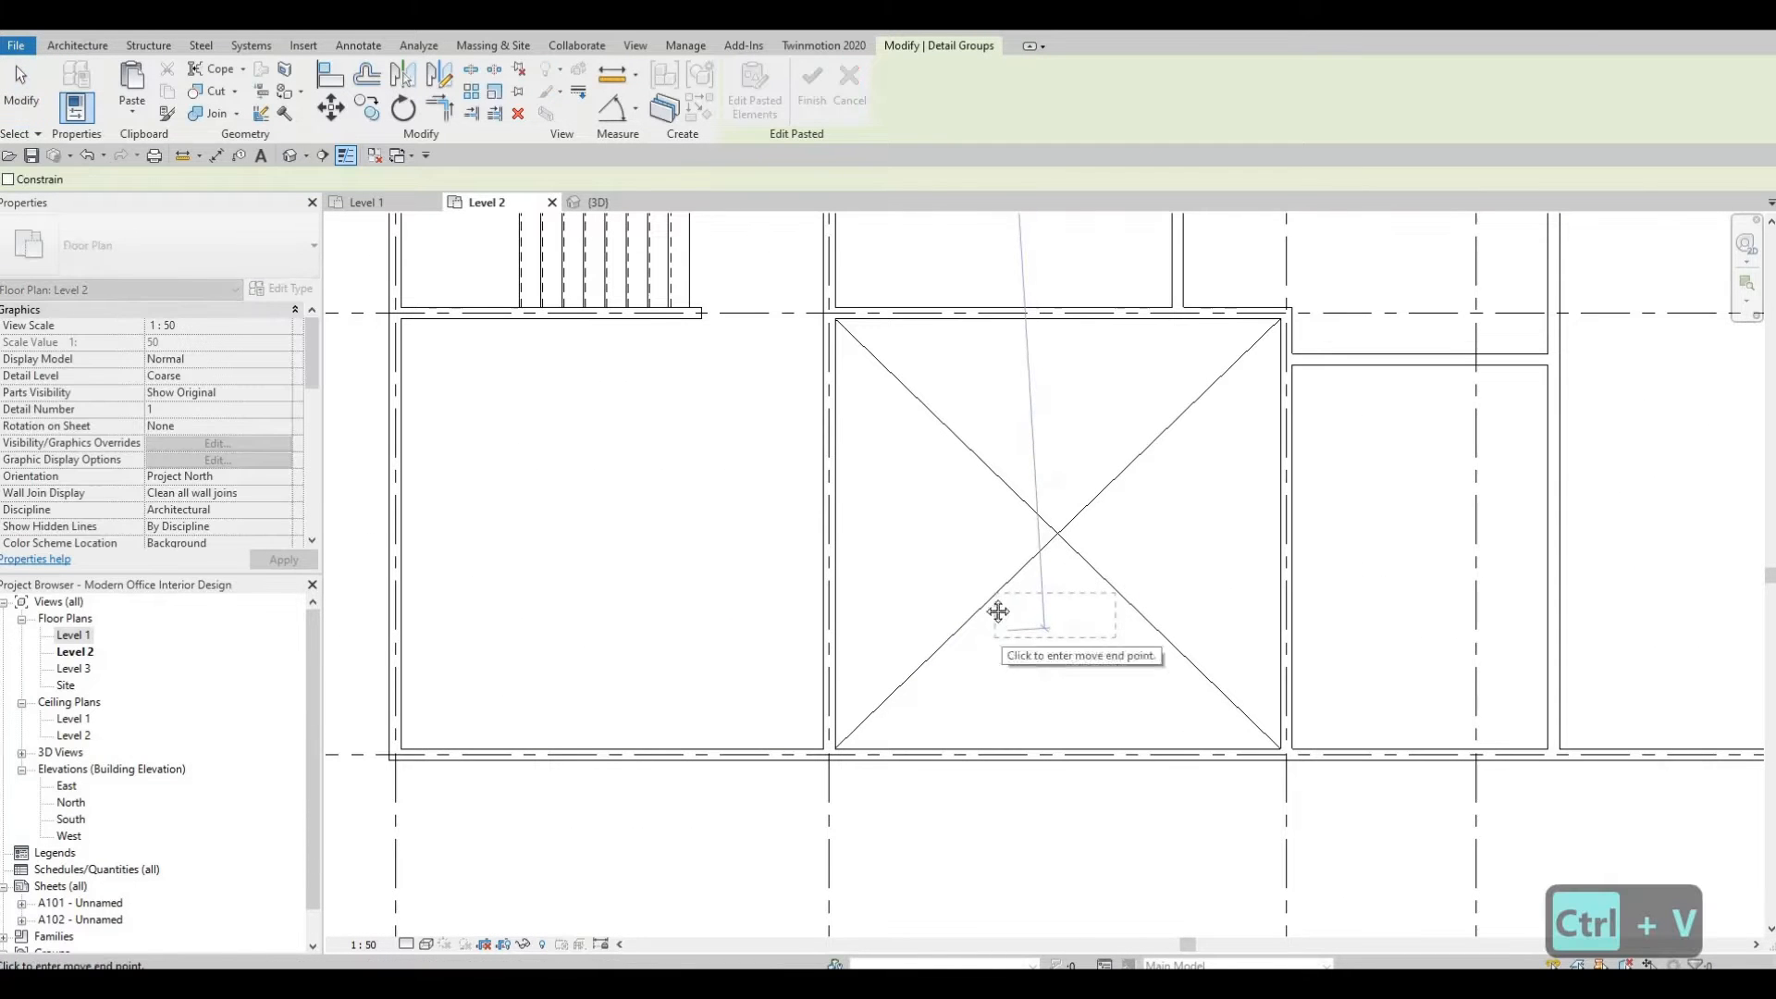
left_click(1001, 610)
key("Escape")
scroll(984, 732, "down", 2)
key("Escape")
scroll(966, 722, "down", 2)
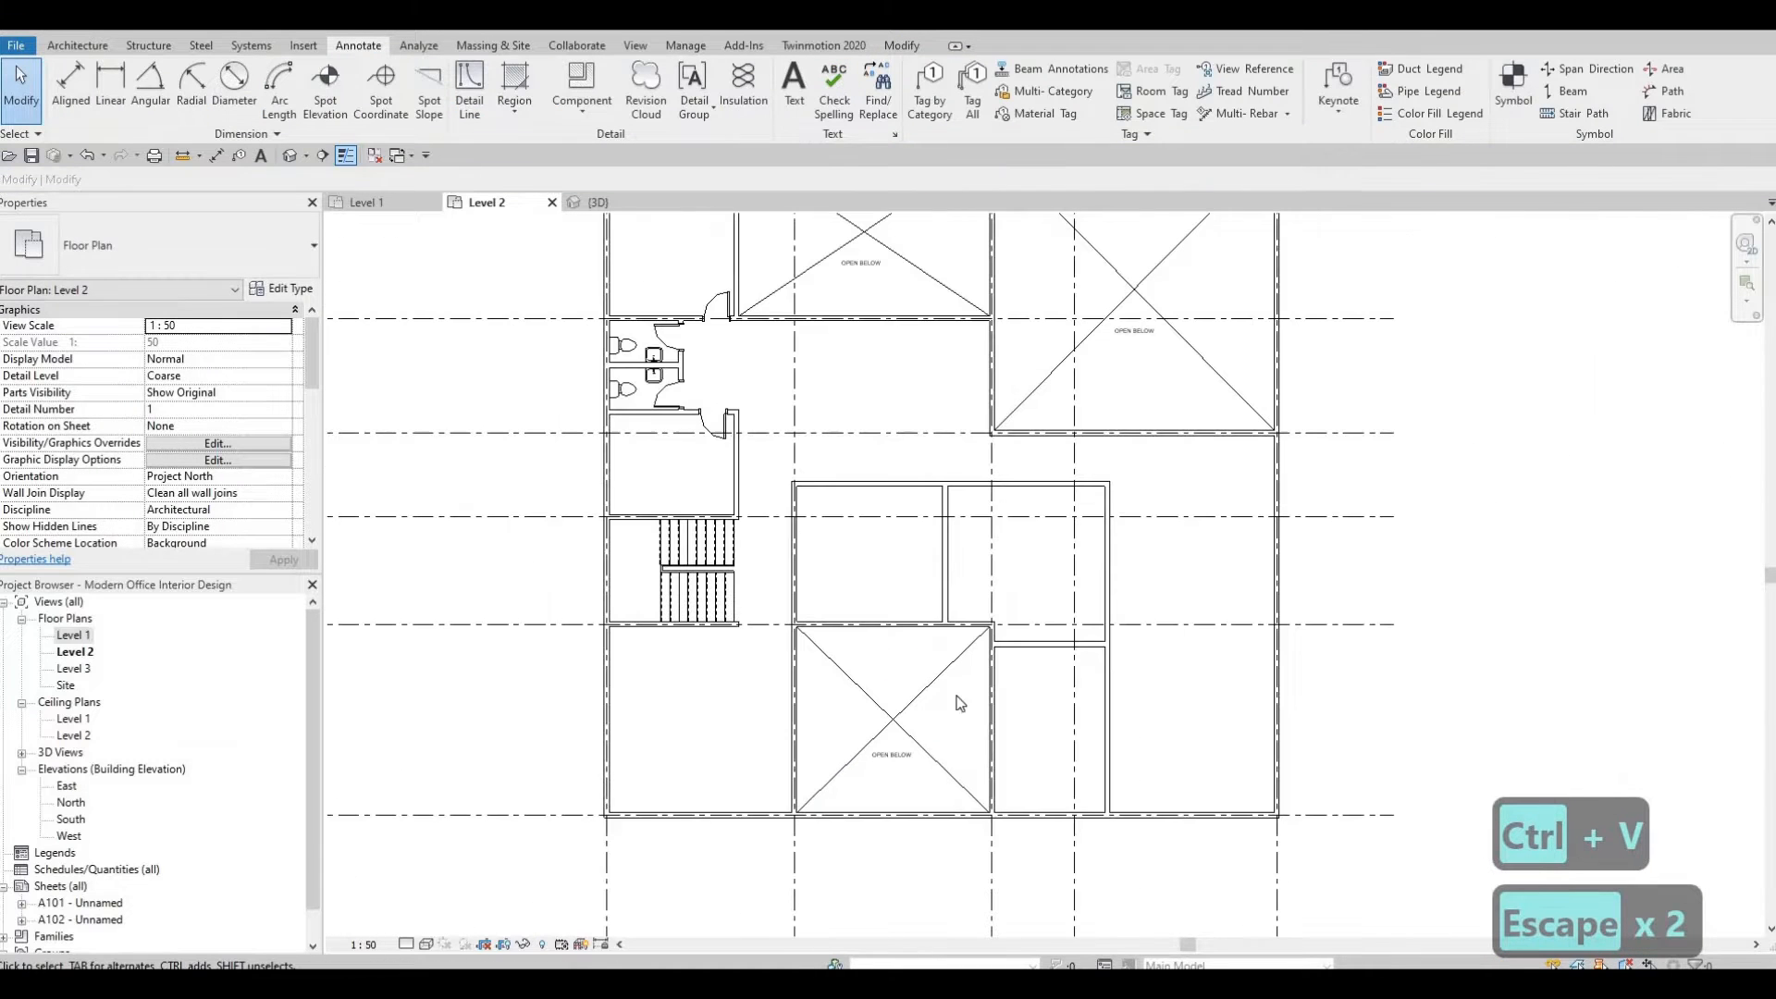
scroll(934, 675, "down", 1)
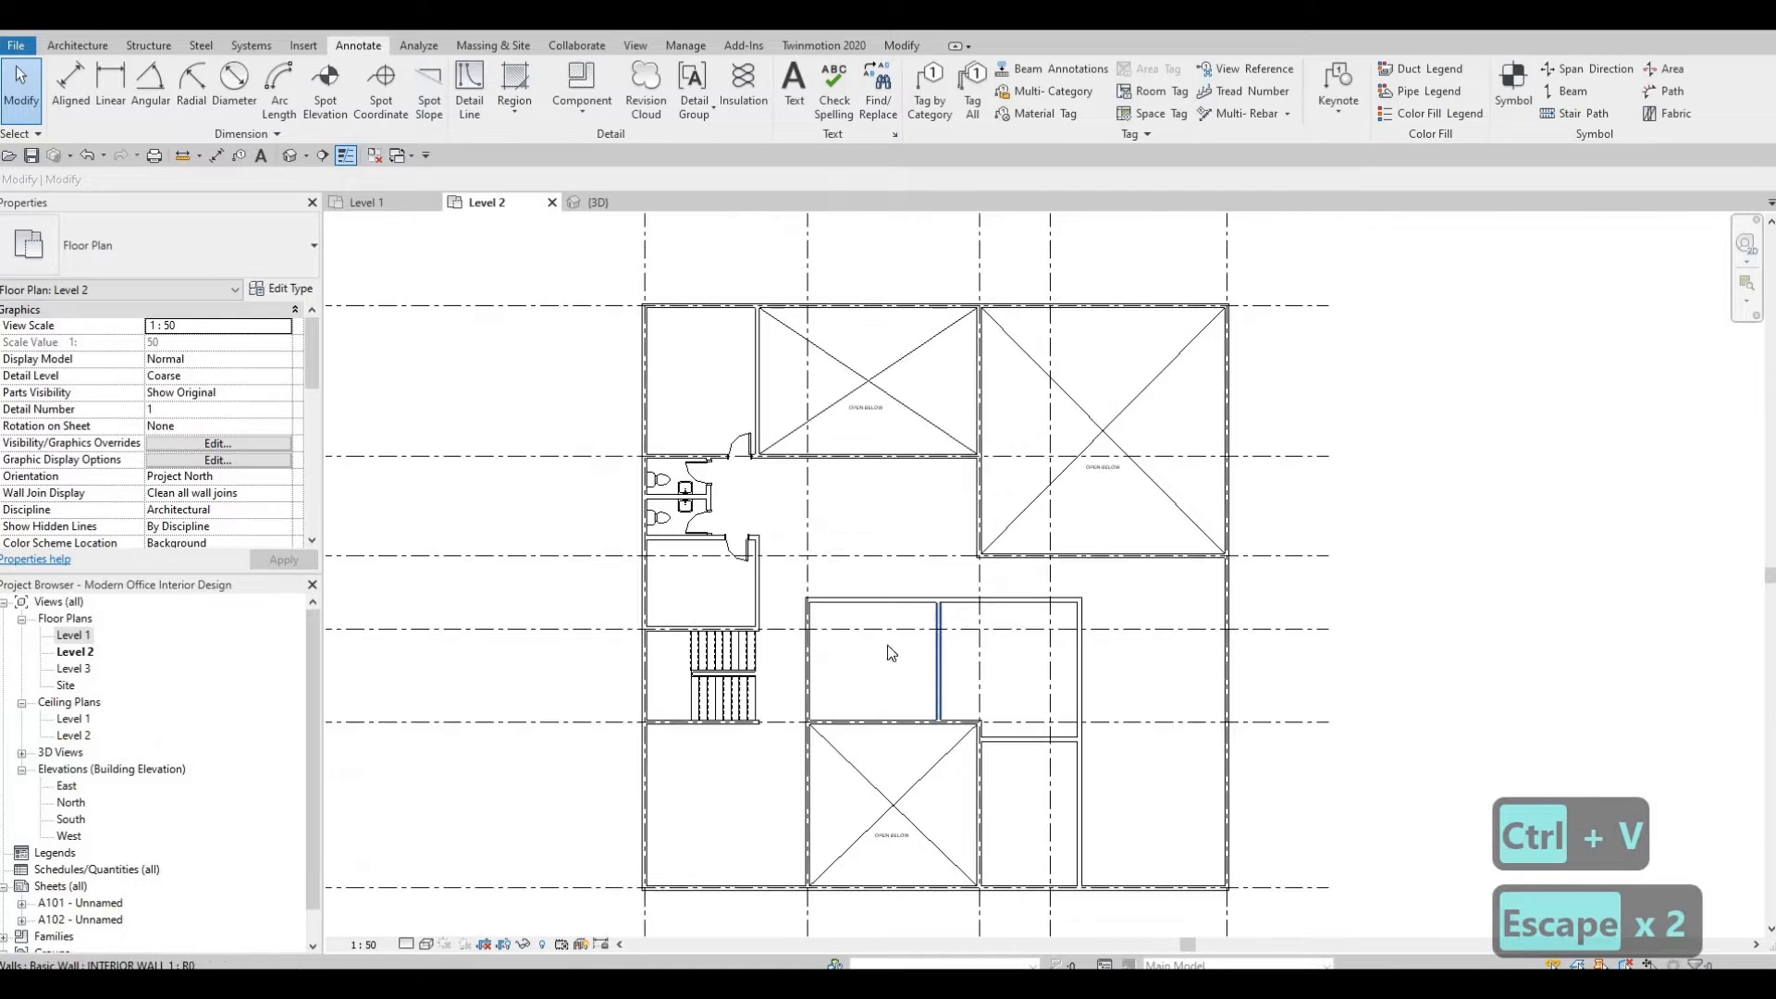
middle_click_drag(902, 509, 928, 451)
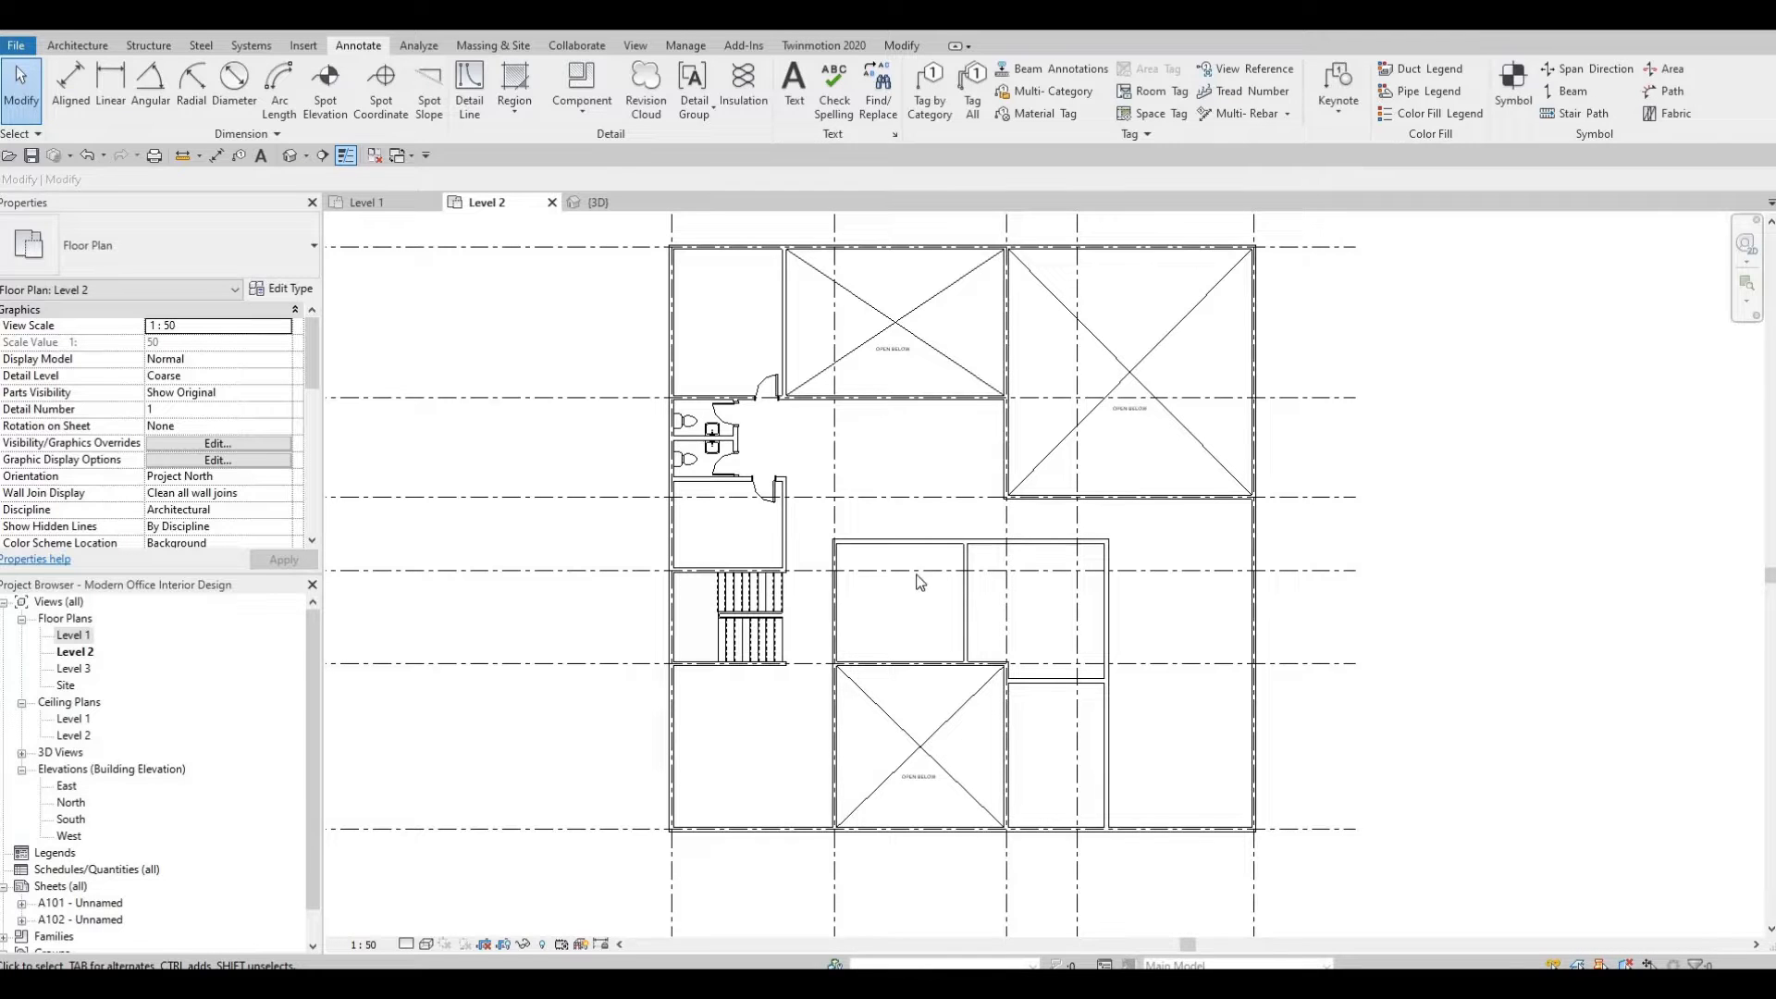
middle_click_drag(527, 254, 520, 264)
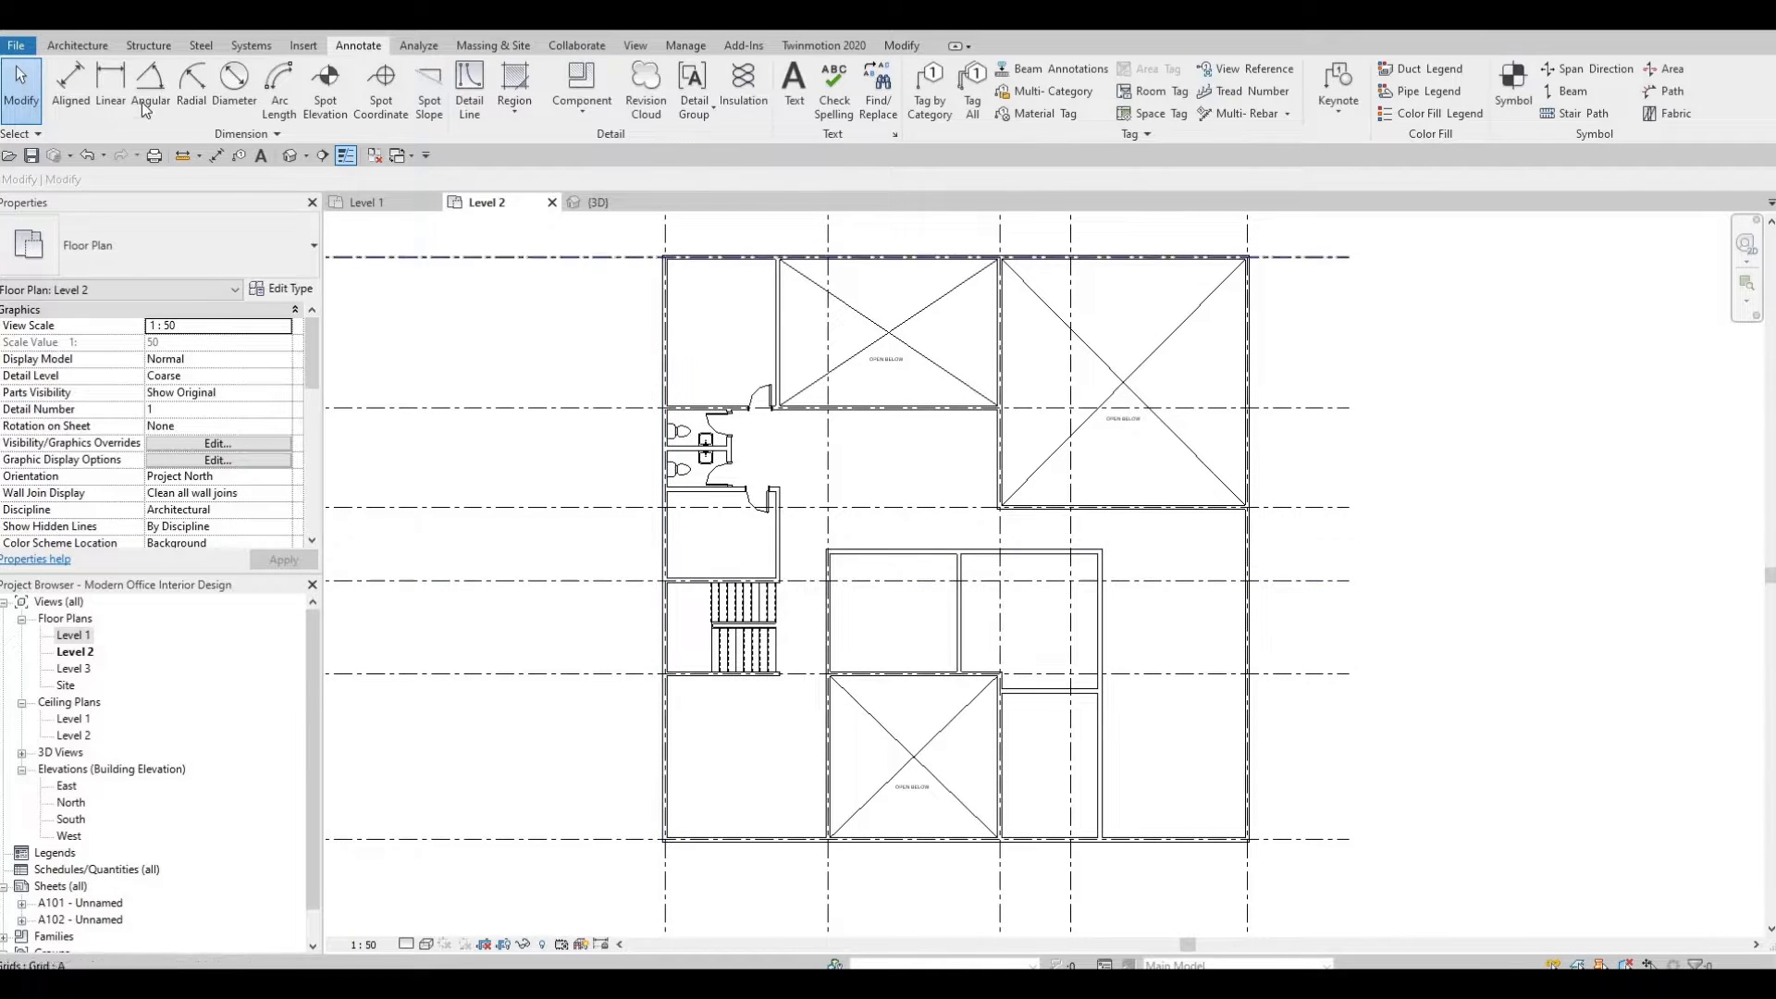
Start a new floor on Level 2 and duplicate its type as FLOOR 2.
left_click(74, 46)
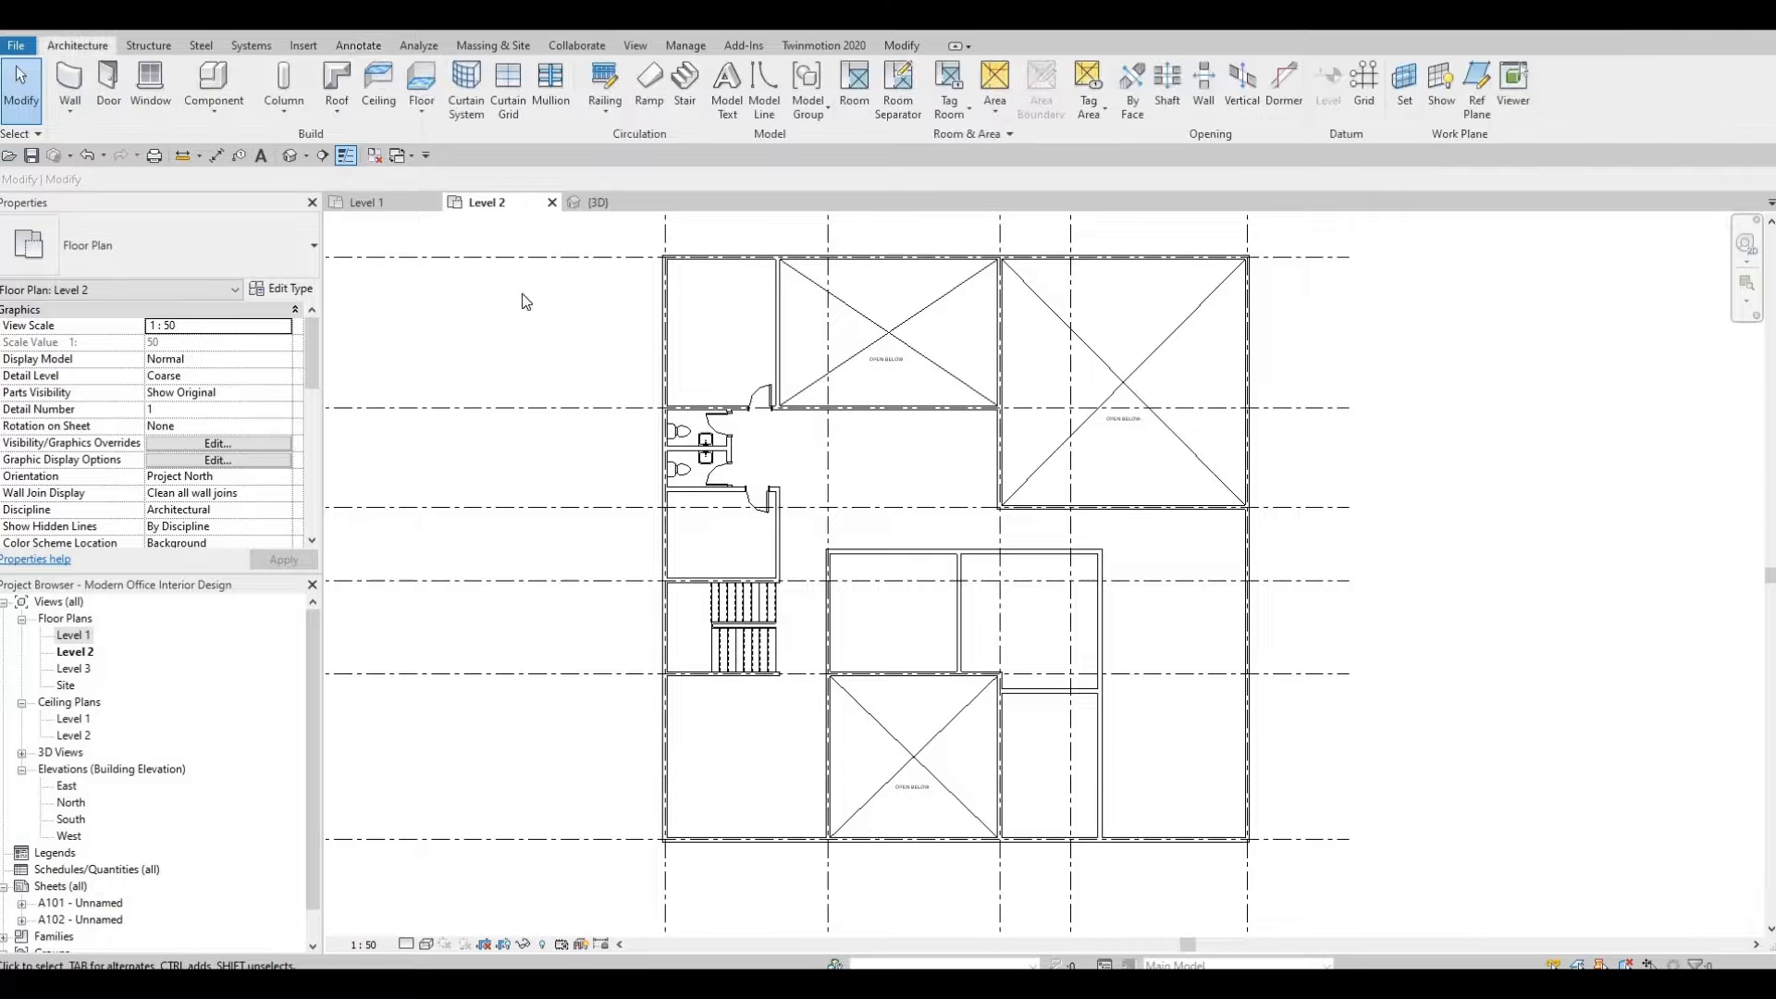
left_click(419, 79)
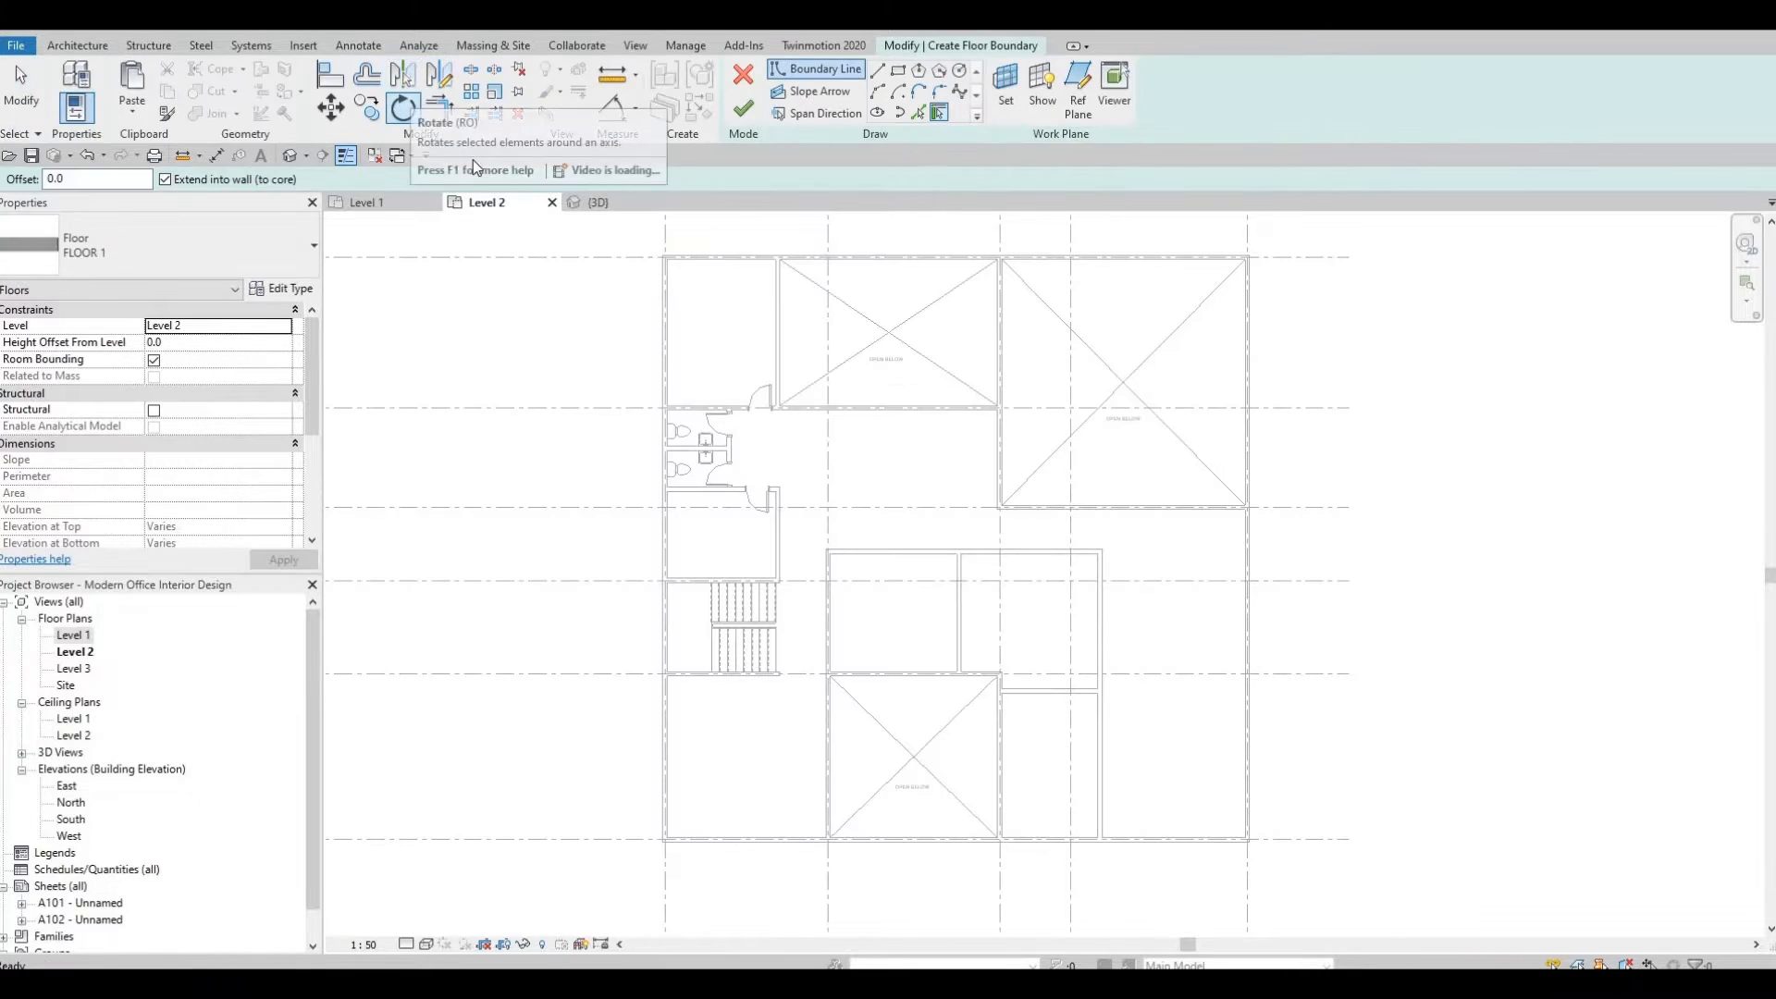
left_click(293, 292)
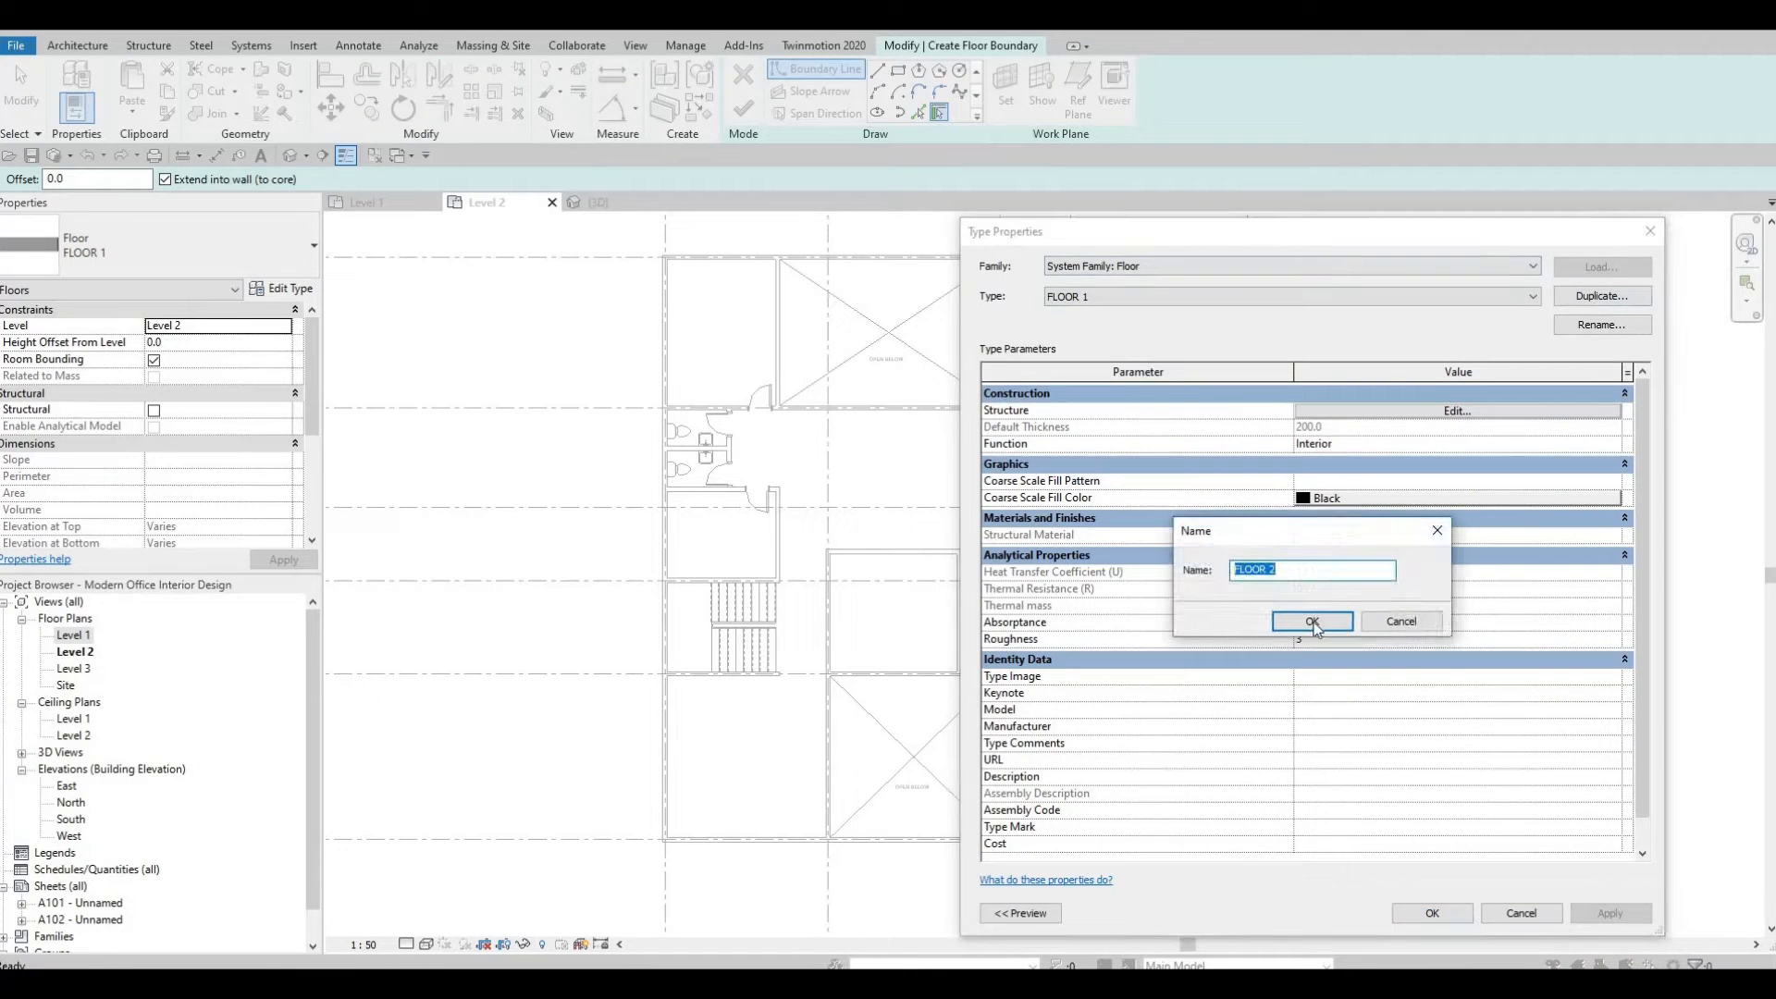
key("Return")
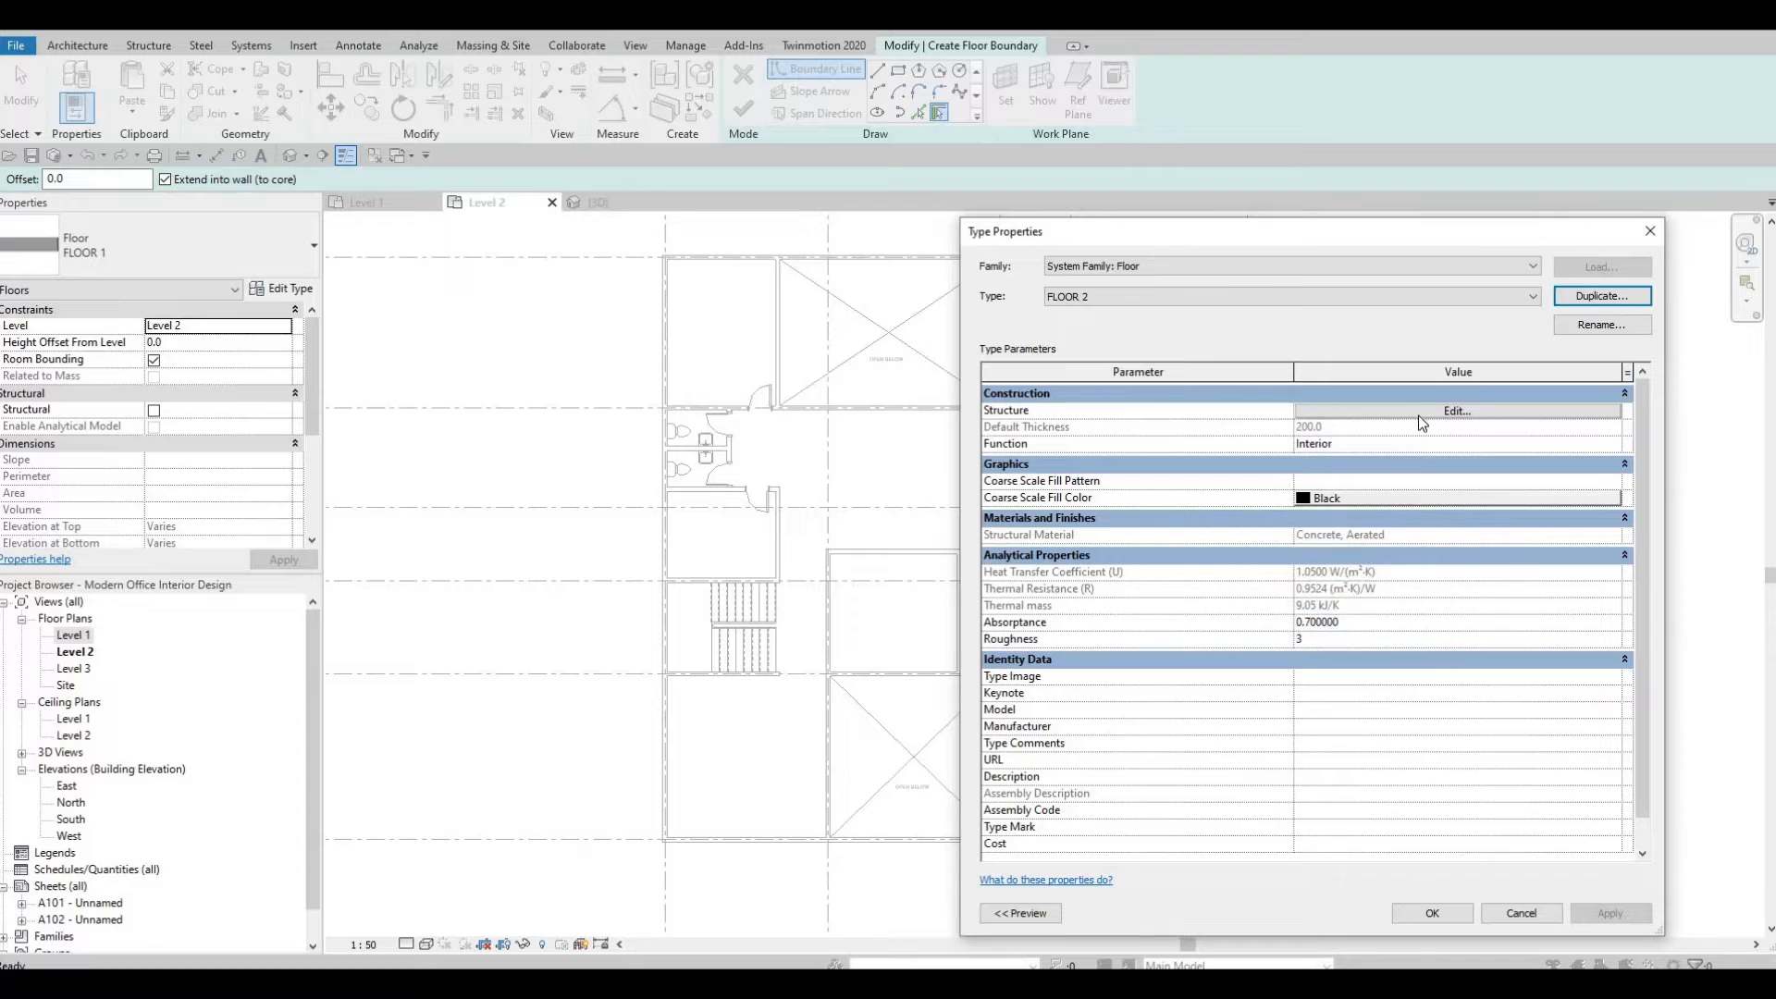
Set the FLOOR 2 structure layer material to Oak Flooring, Espresso and confirm the type.
left_click(1421, 413)
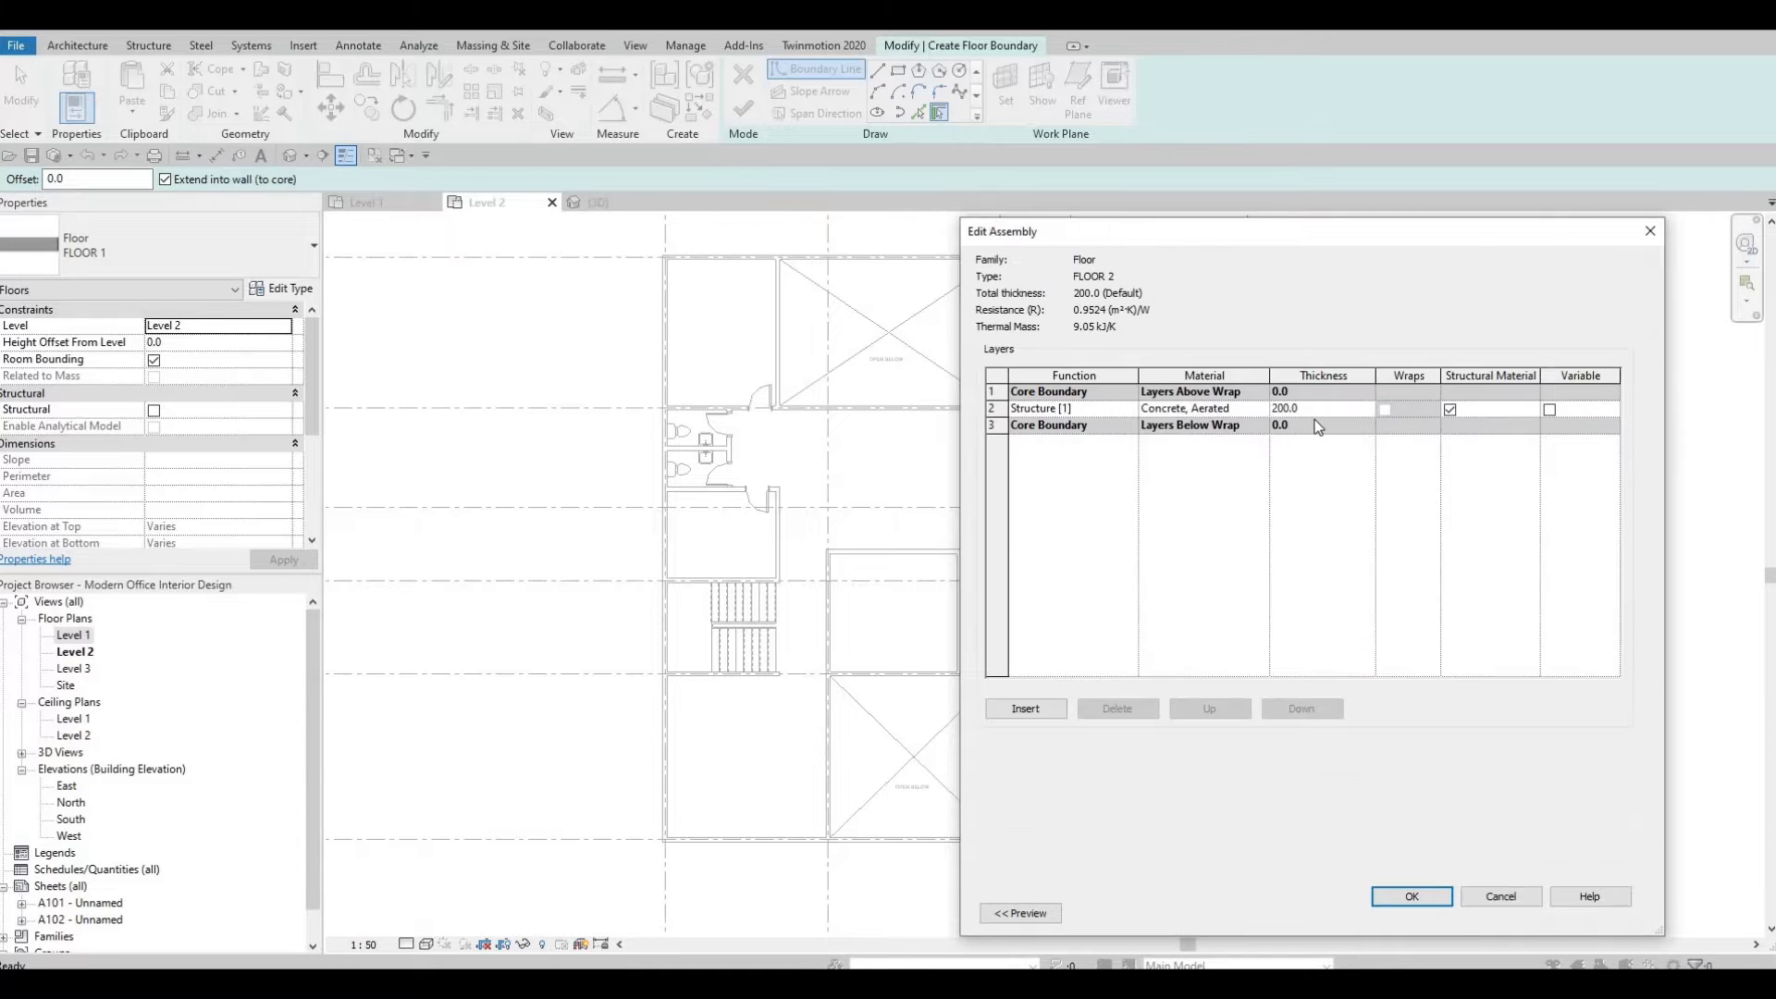
left_click(1263, 409)
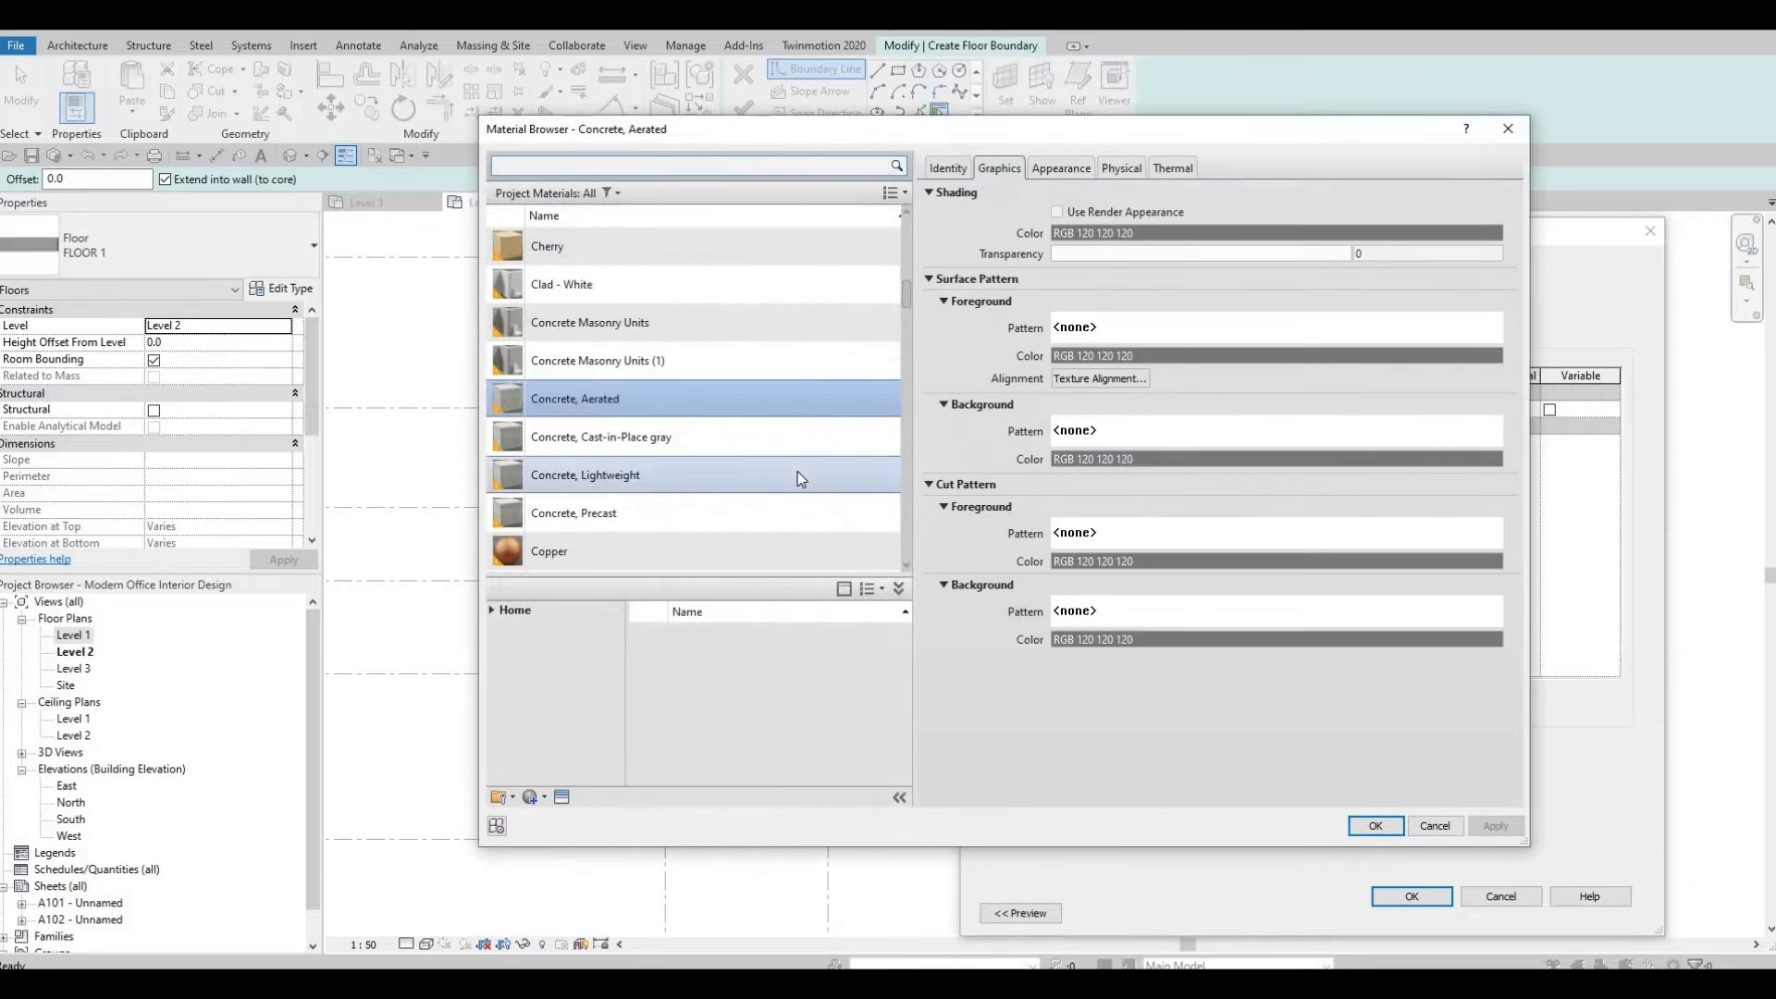
scroll(796, 472, "down", 7)
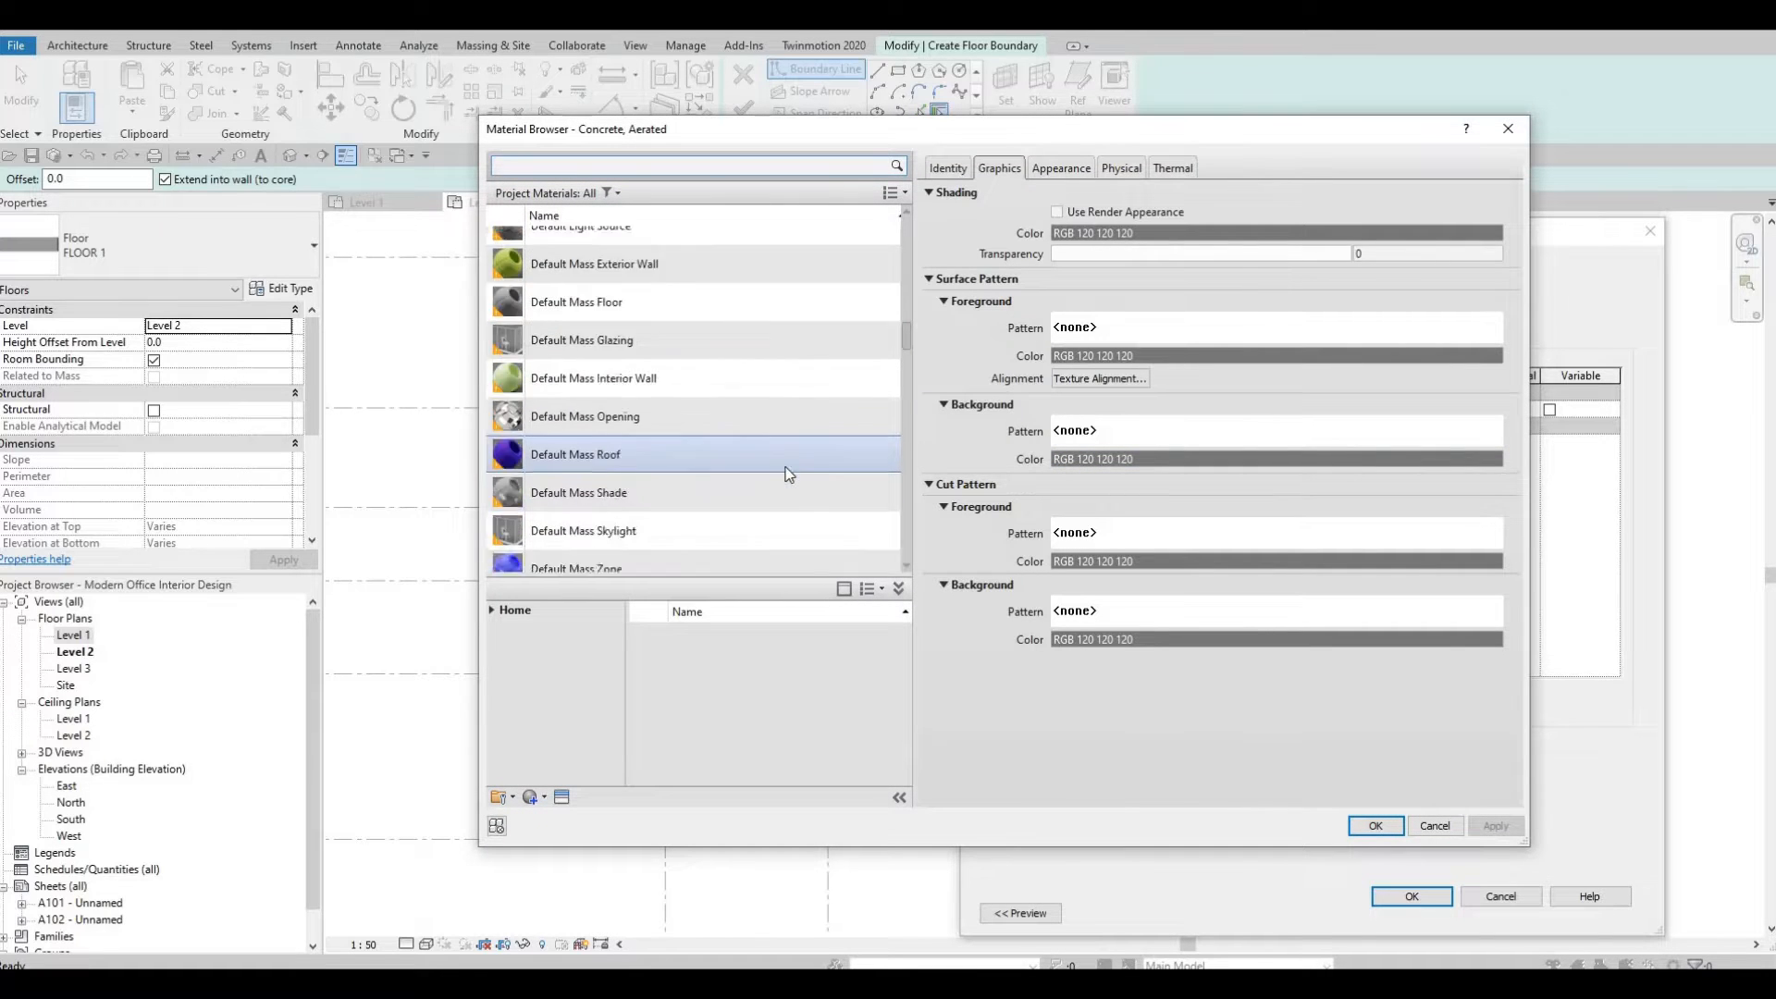
scroll(789, 473, "down", 8)
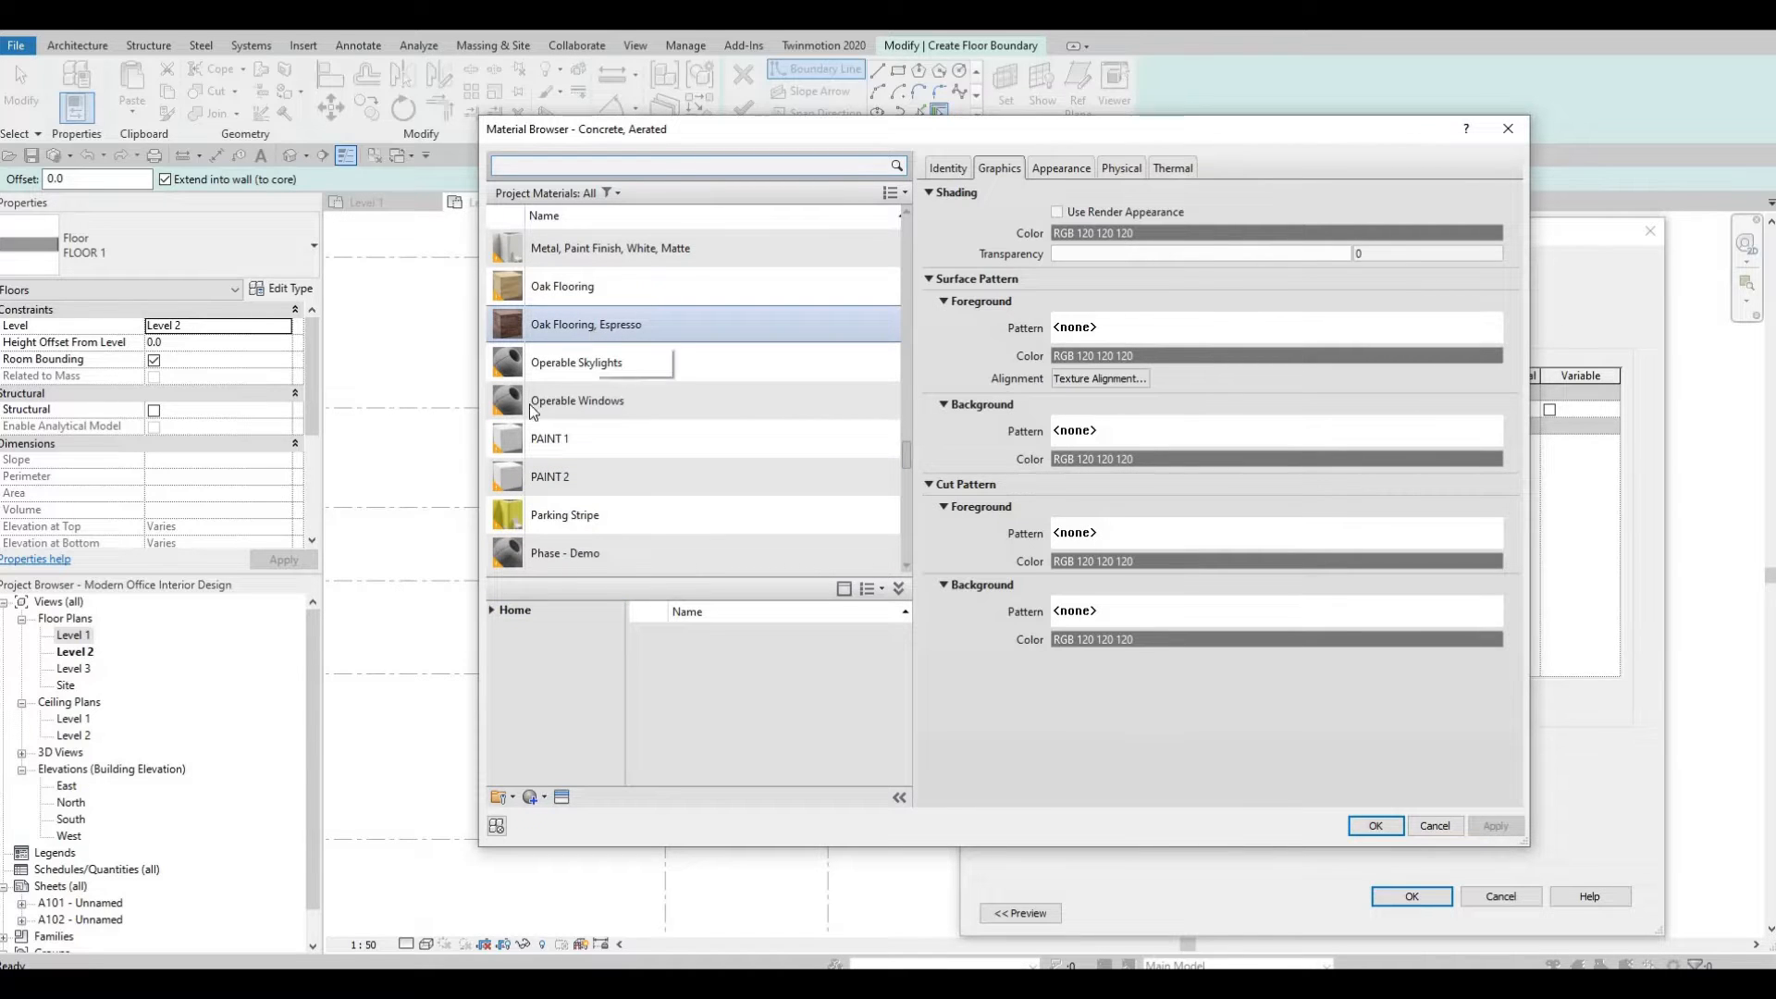
left_click(565, 324)
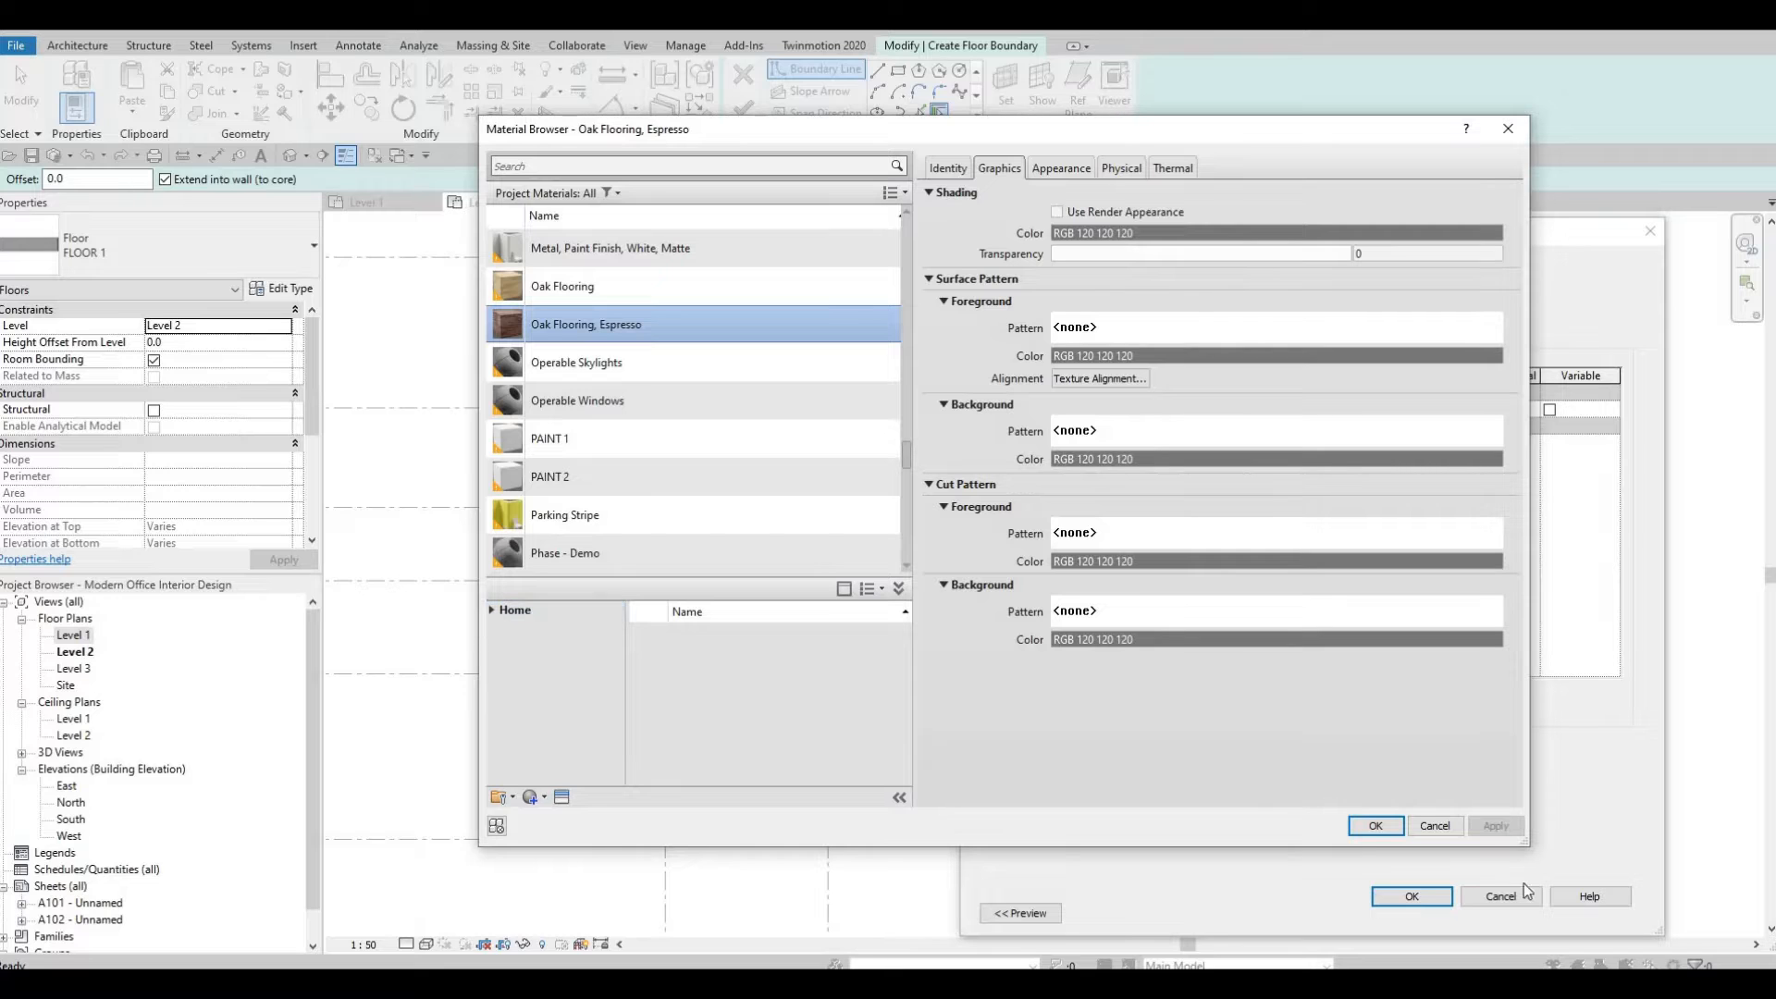
left_click(1387, 829)
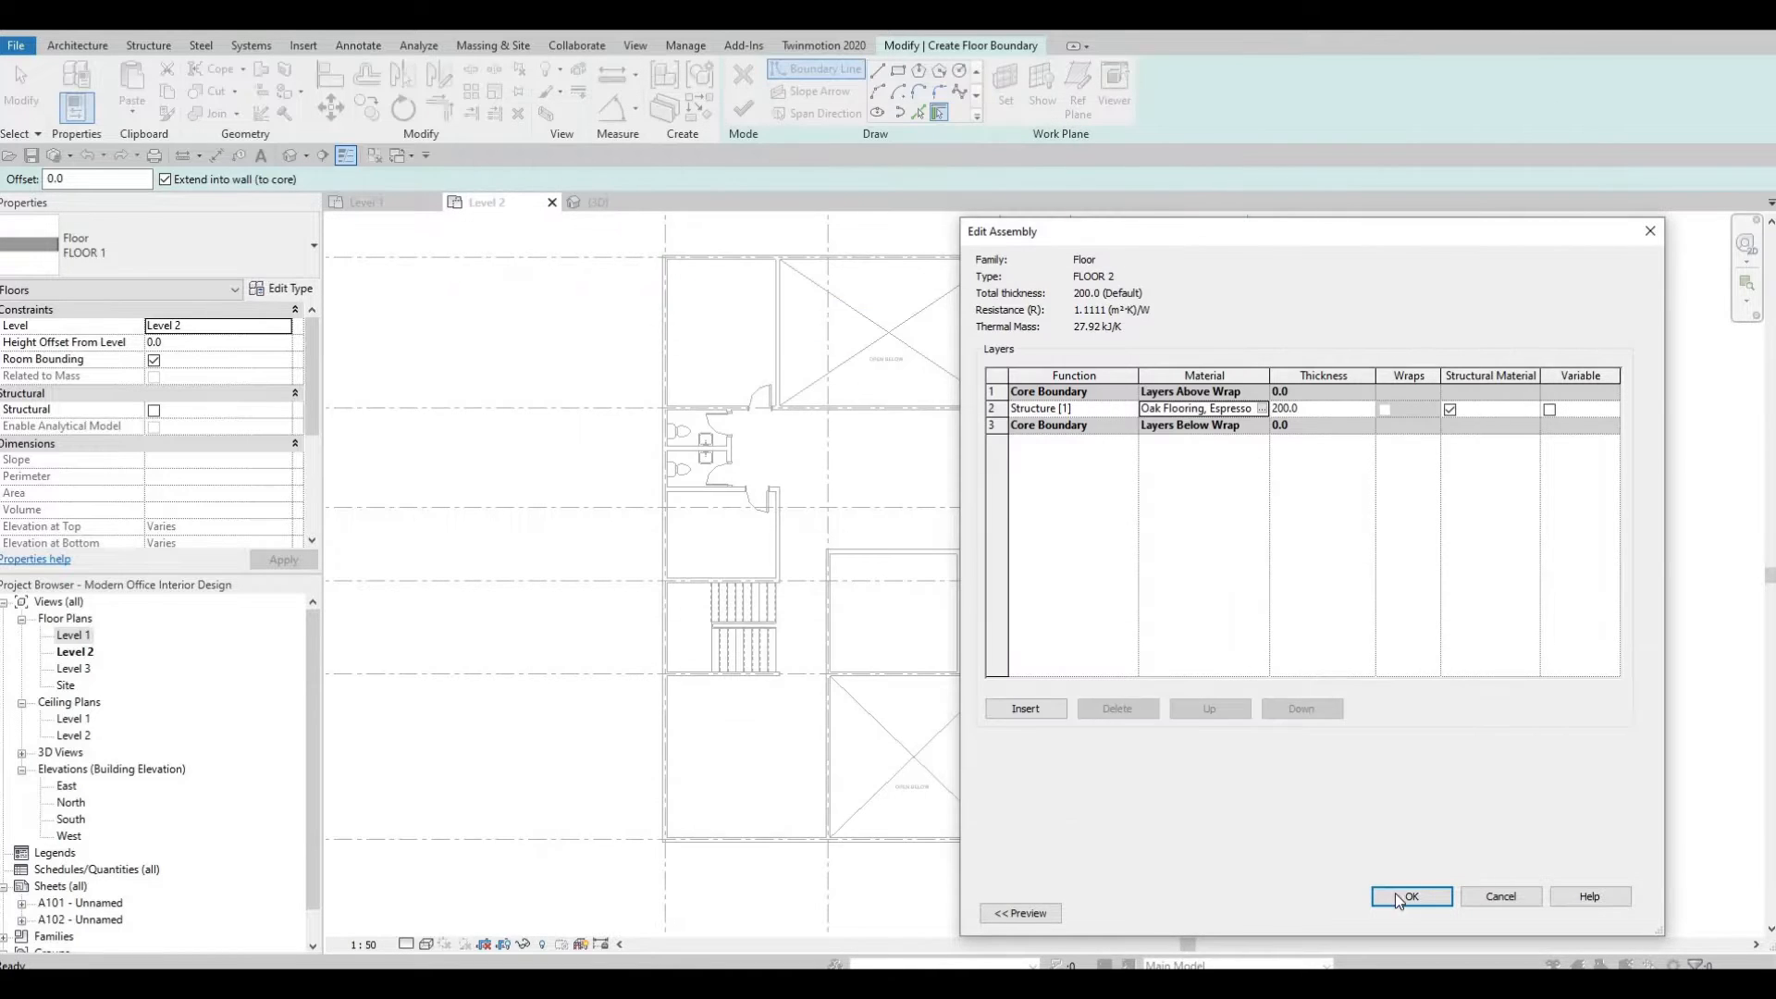
left_click(1441, 901)
key("Return")
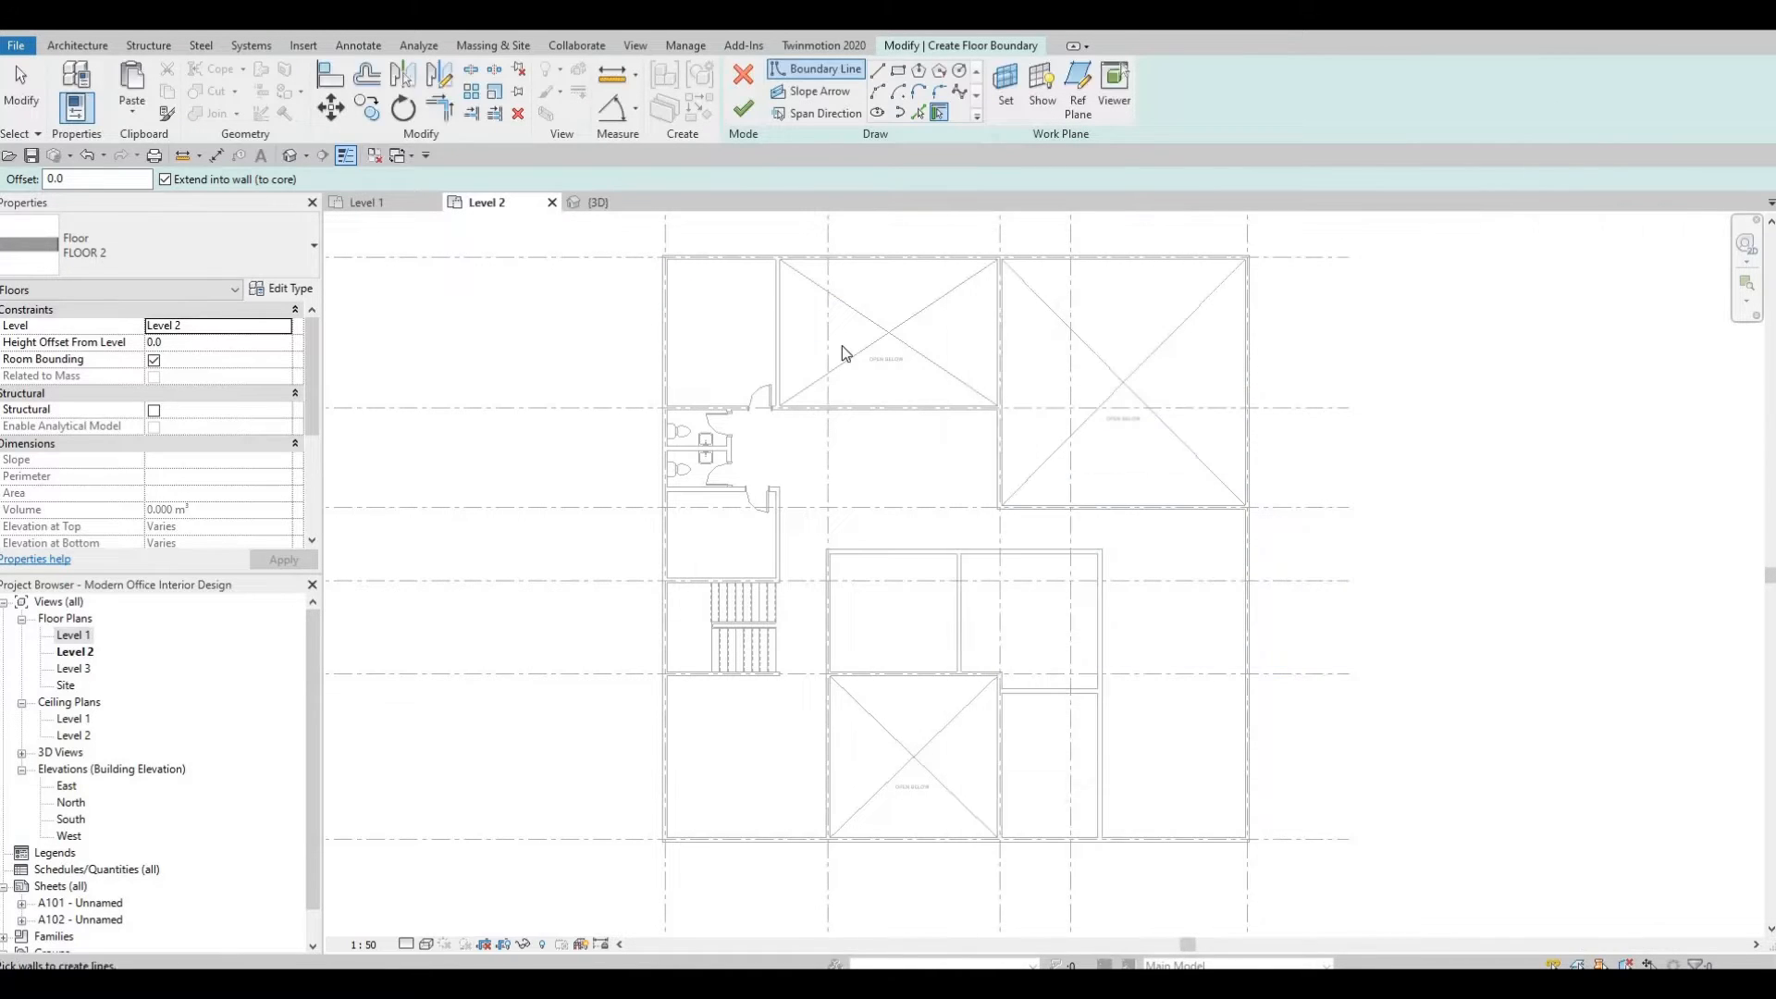
Sketch a rectangular floor boundary from the building's top-left exterior corner to its bottom-right corner.
left_click(898, 73)
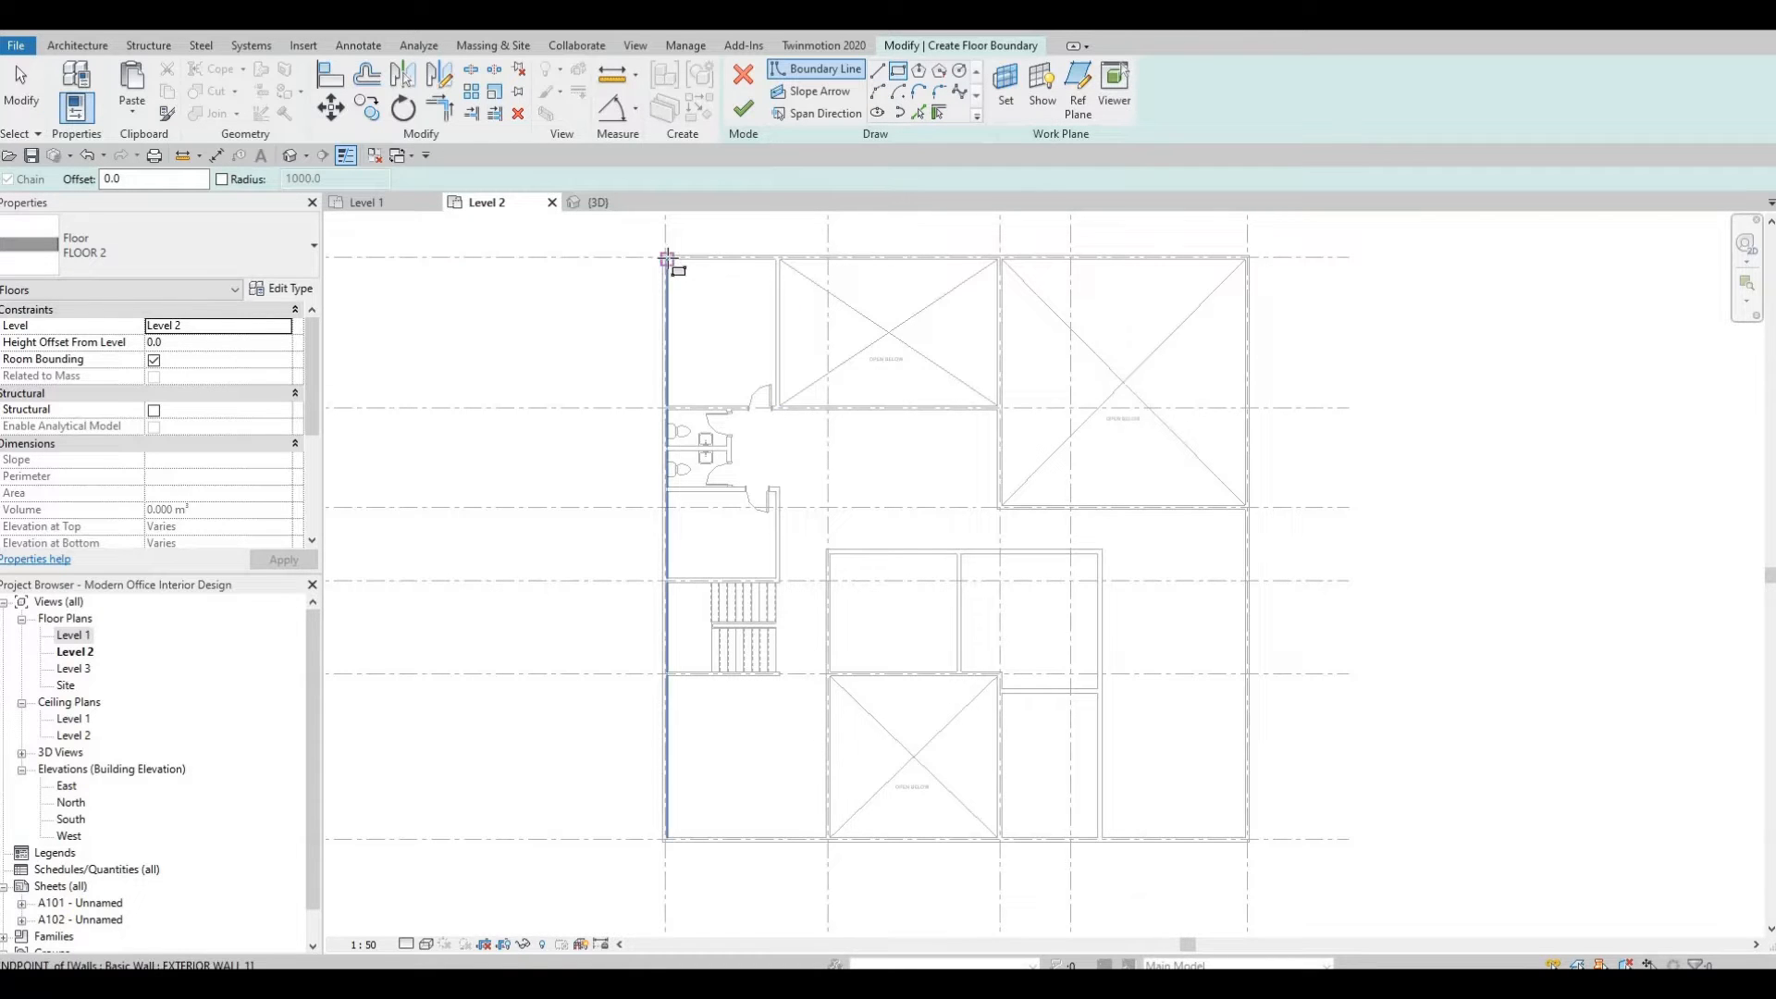
scroll(666, 259, "up", 5)
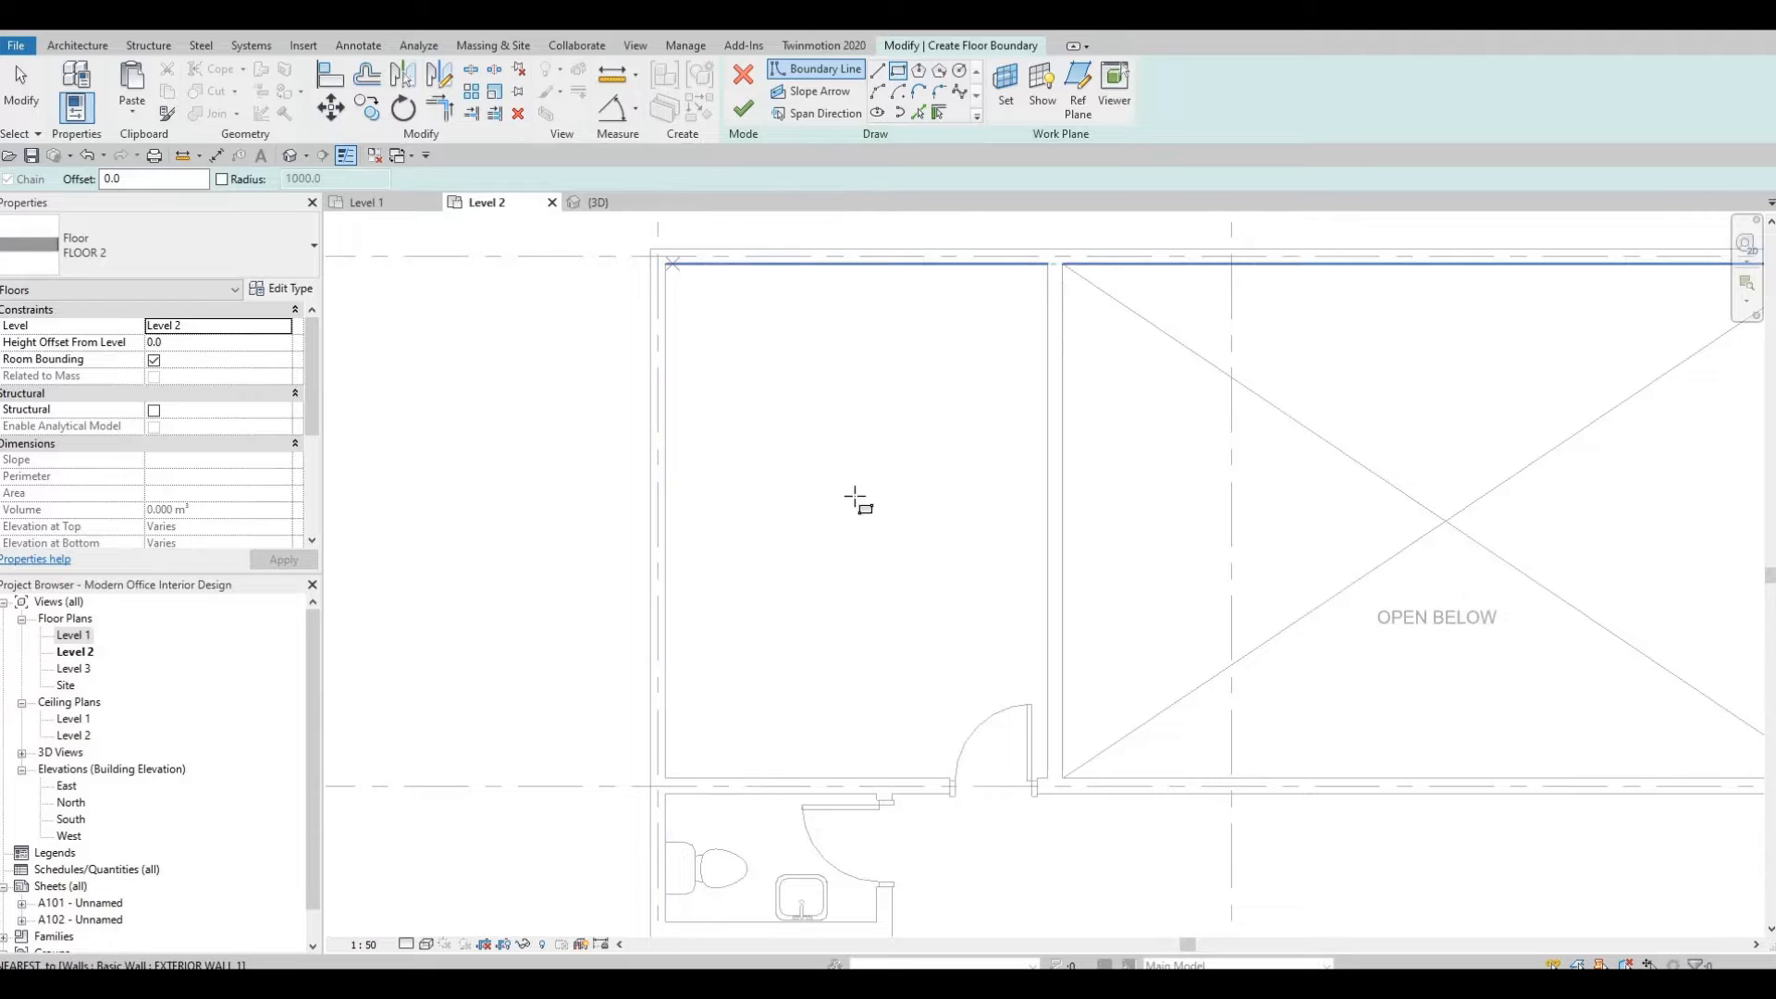
left_click(665, 263)
scroll(1256, 555, "down", 3)
middle_click_drag(1256, 555, 885, 298)
scroll(886, 298, "down", 2)
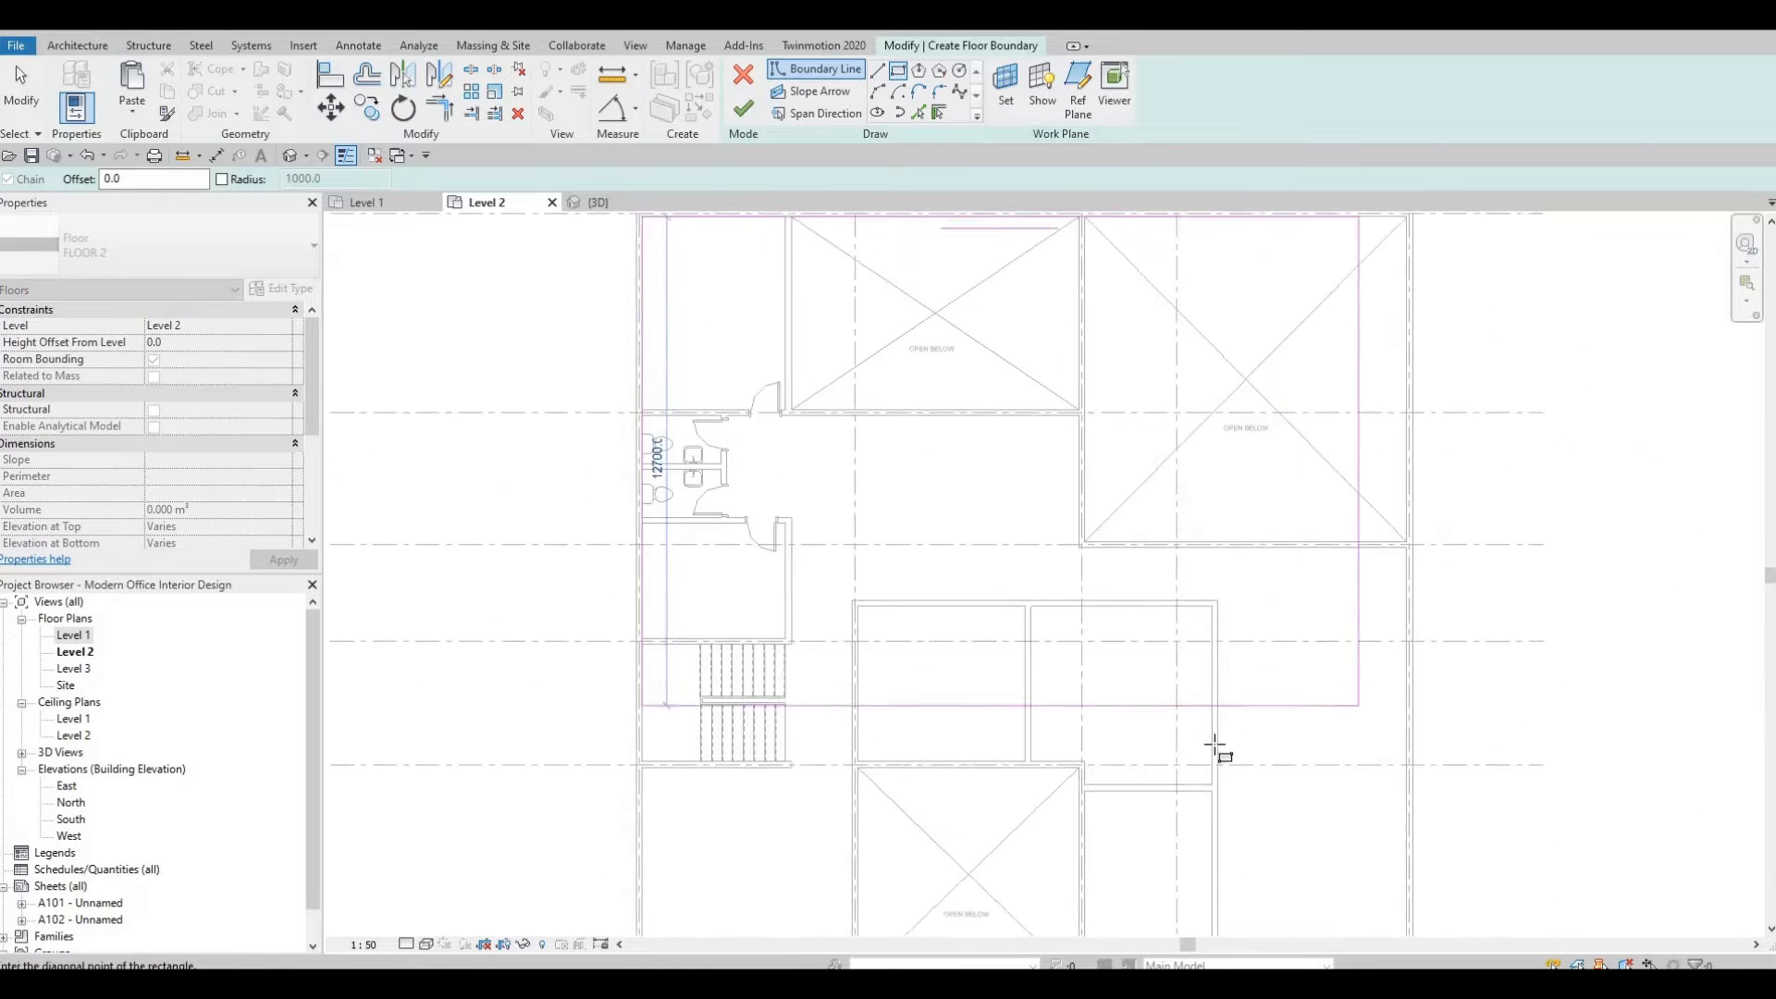
middle_click_drag(1368, 792, 1120, 566)
scroll(1129, 774, "up", 4)
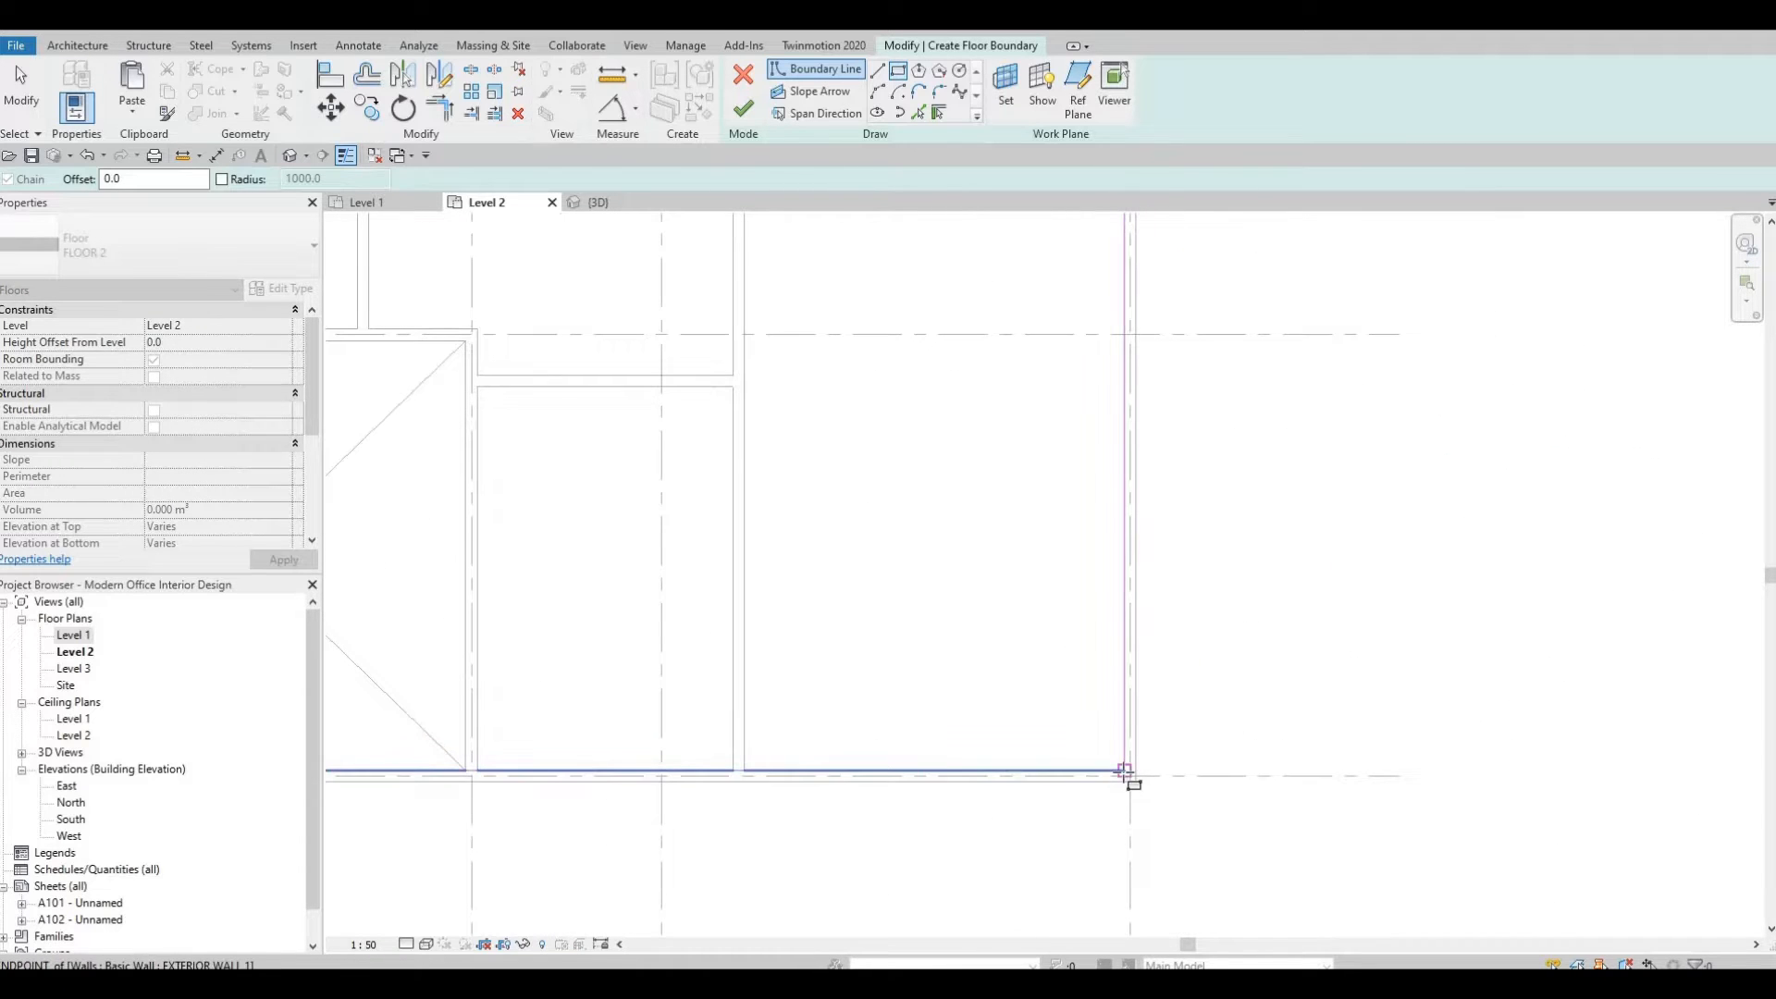
left_click(1124, 770)
middle_click_drag(614, 508, 754, 468)
scroll(754, 468, "down", 2)
middle_click_drag(898, 481, 1100, 526)
scroll(973, 512, "down", 2)
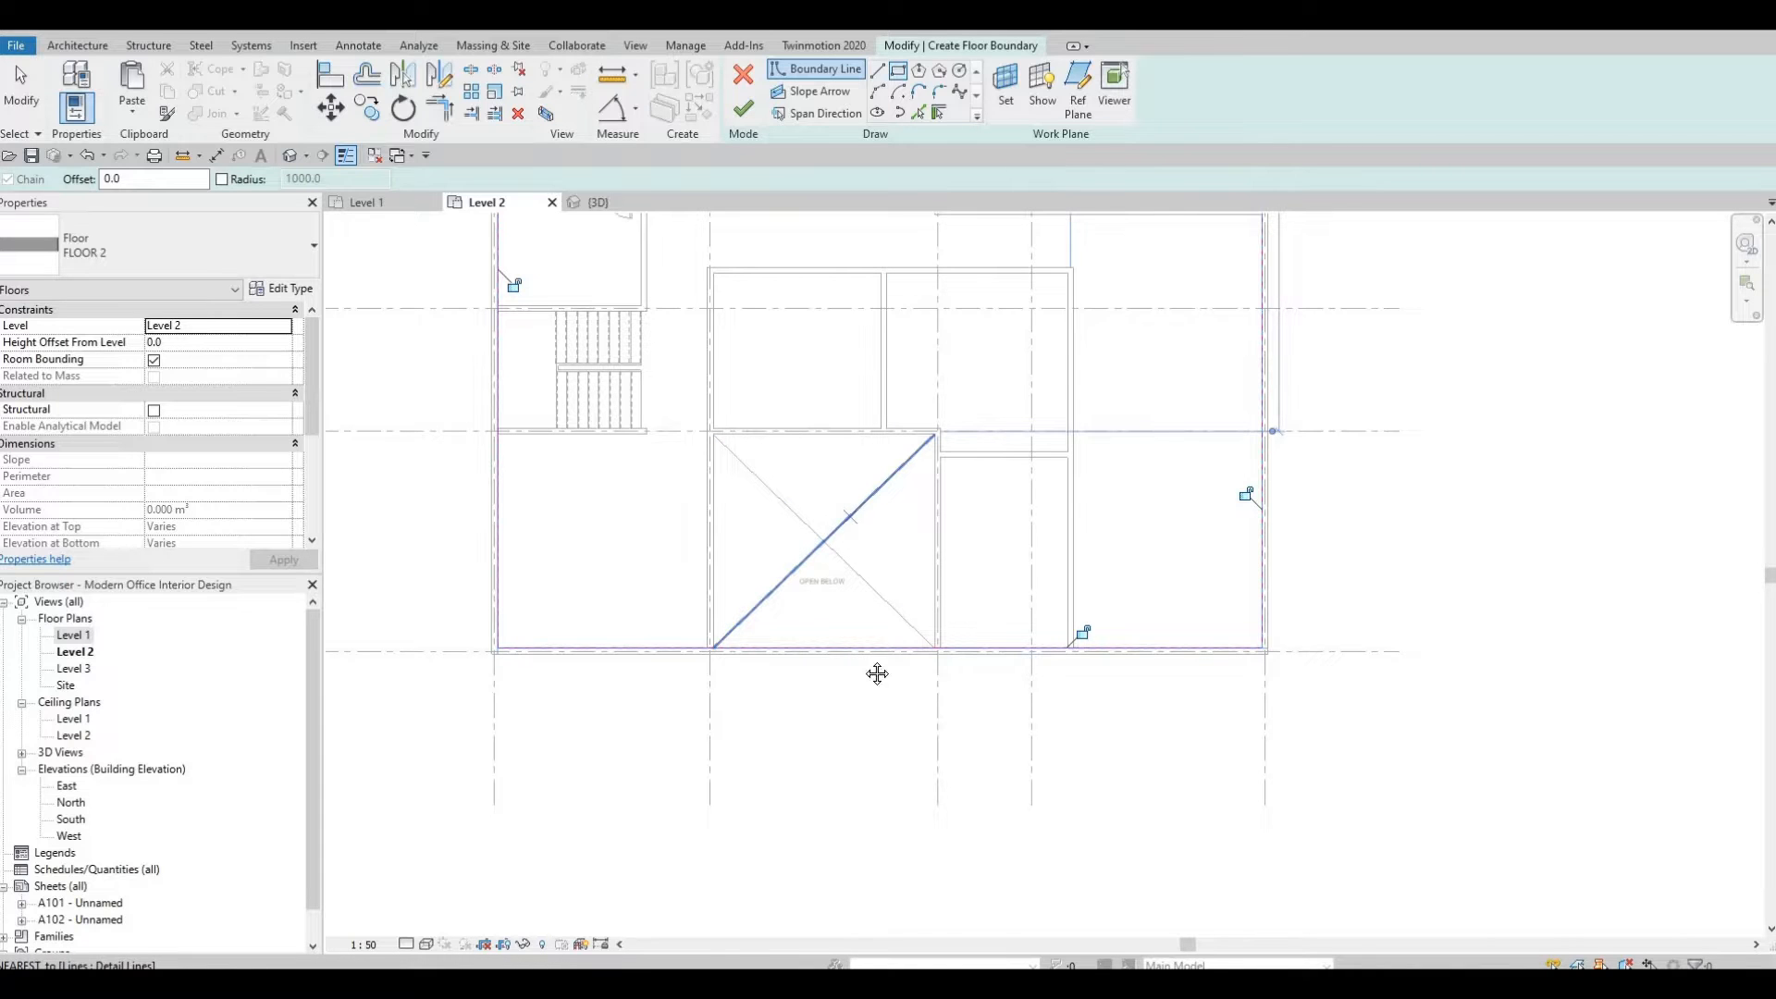
key("Escape")
key("Escape")
scroll(855, 528, "down", 1)
middle_click_drag(879, 502, 885, 544)
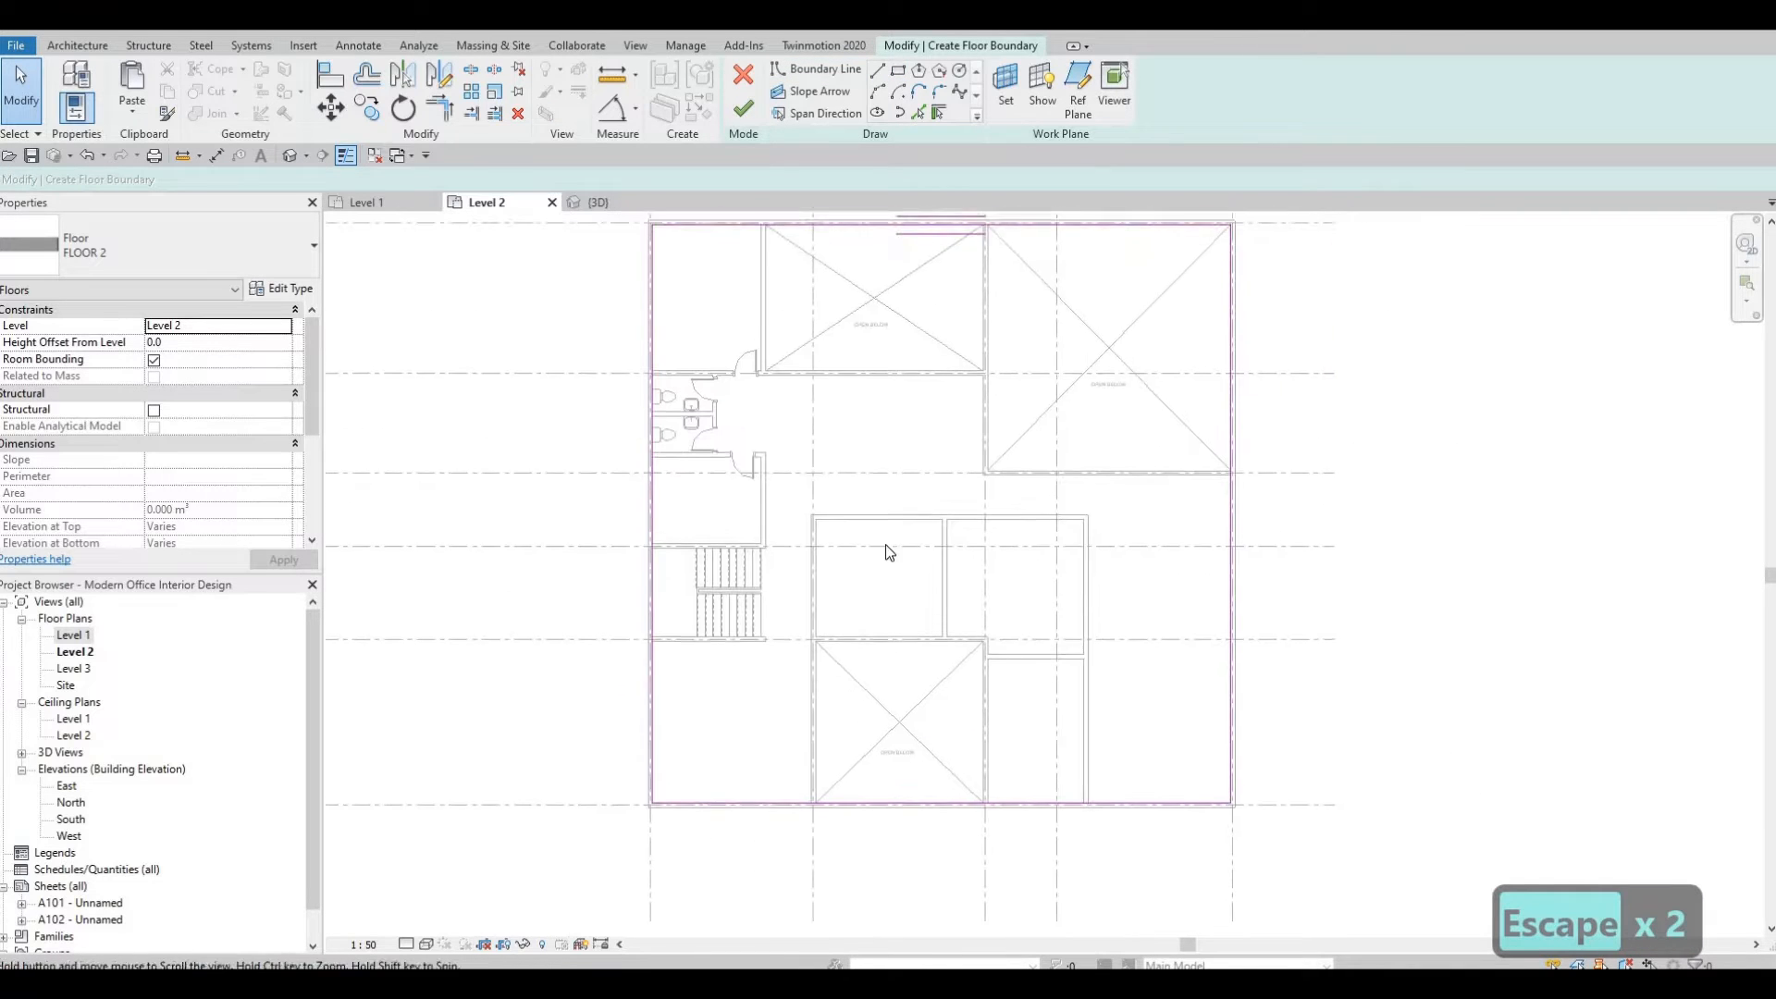
middle_click_drag(1009, 656, 1022, 544)
scroll(842, 674, "up", 1)
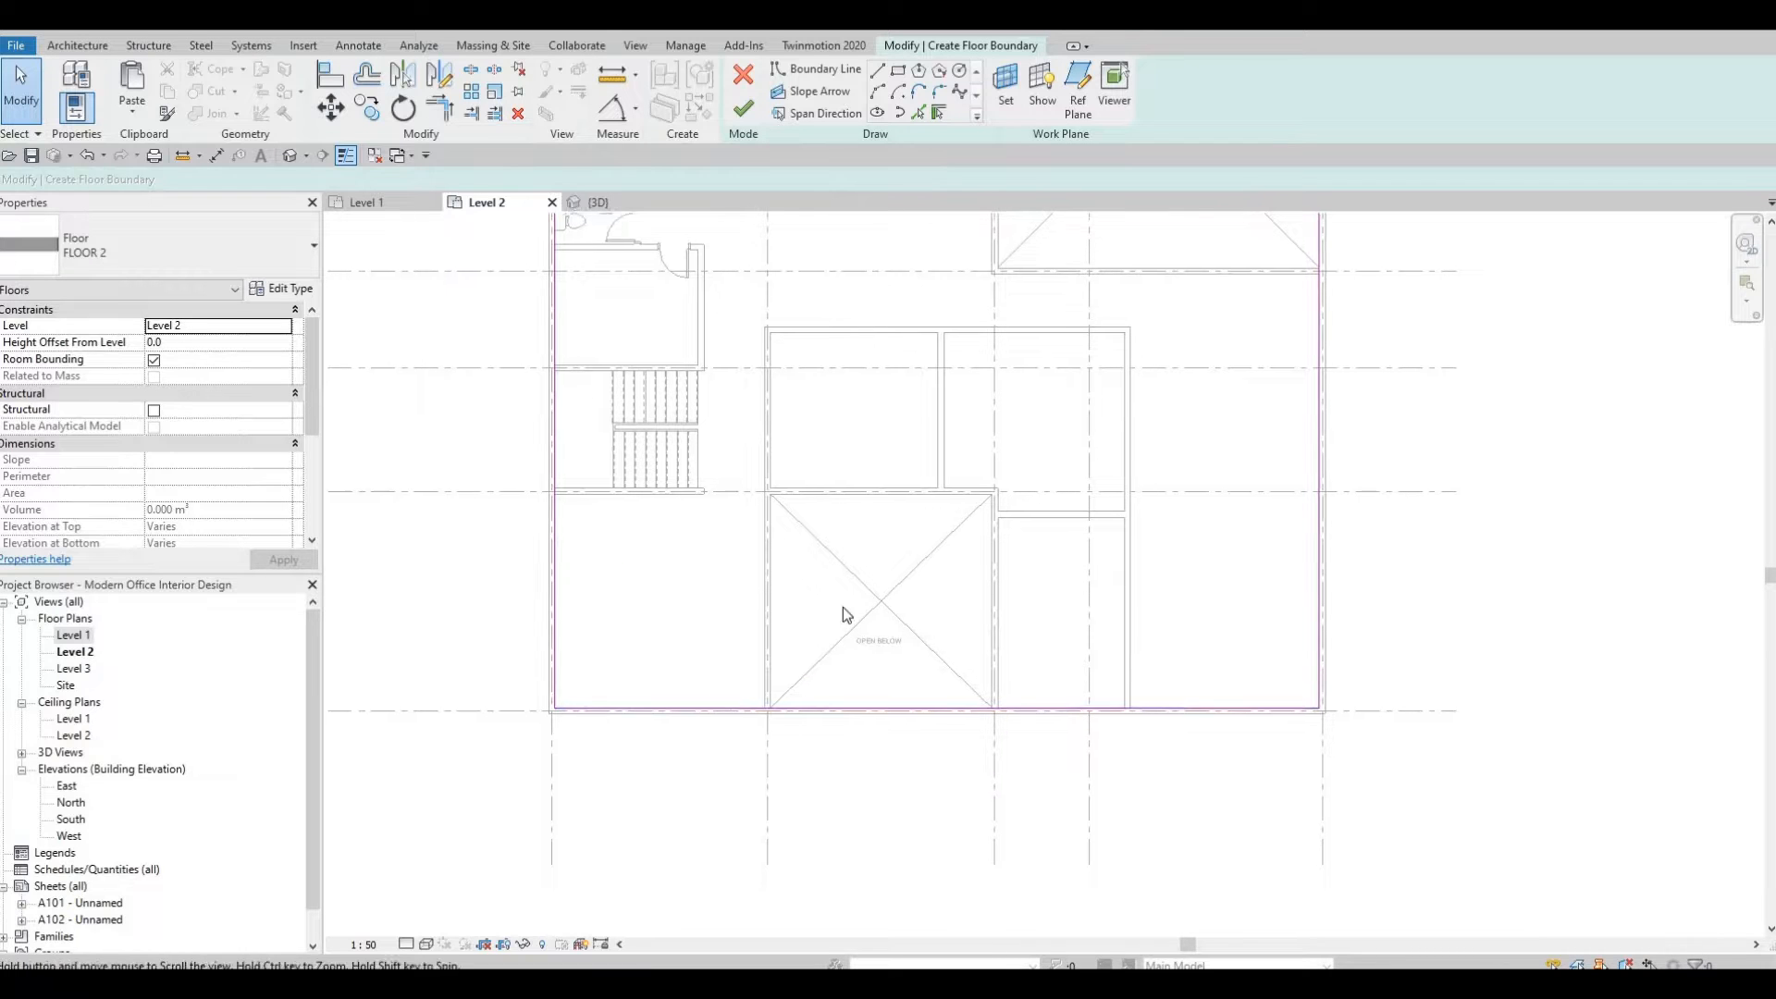
scroll(842, 603, "down", 1)
middle_click_drag(832, 308, 839, 491)
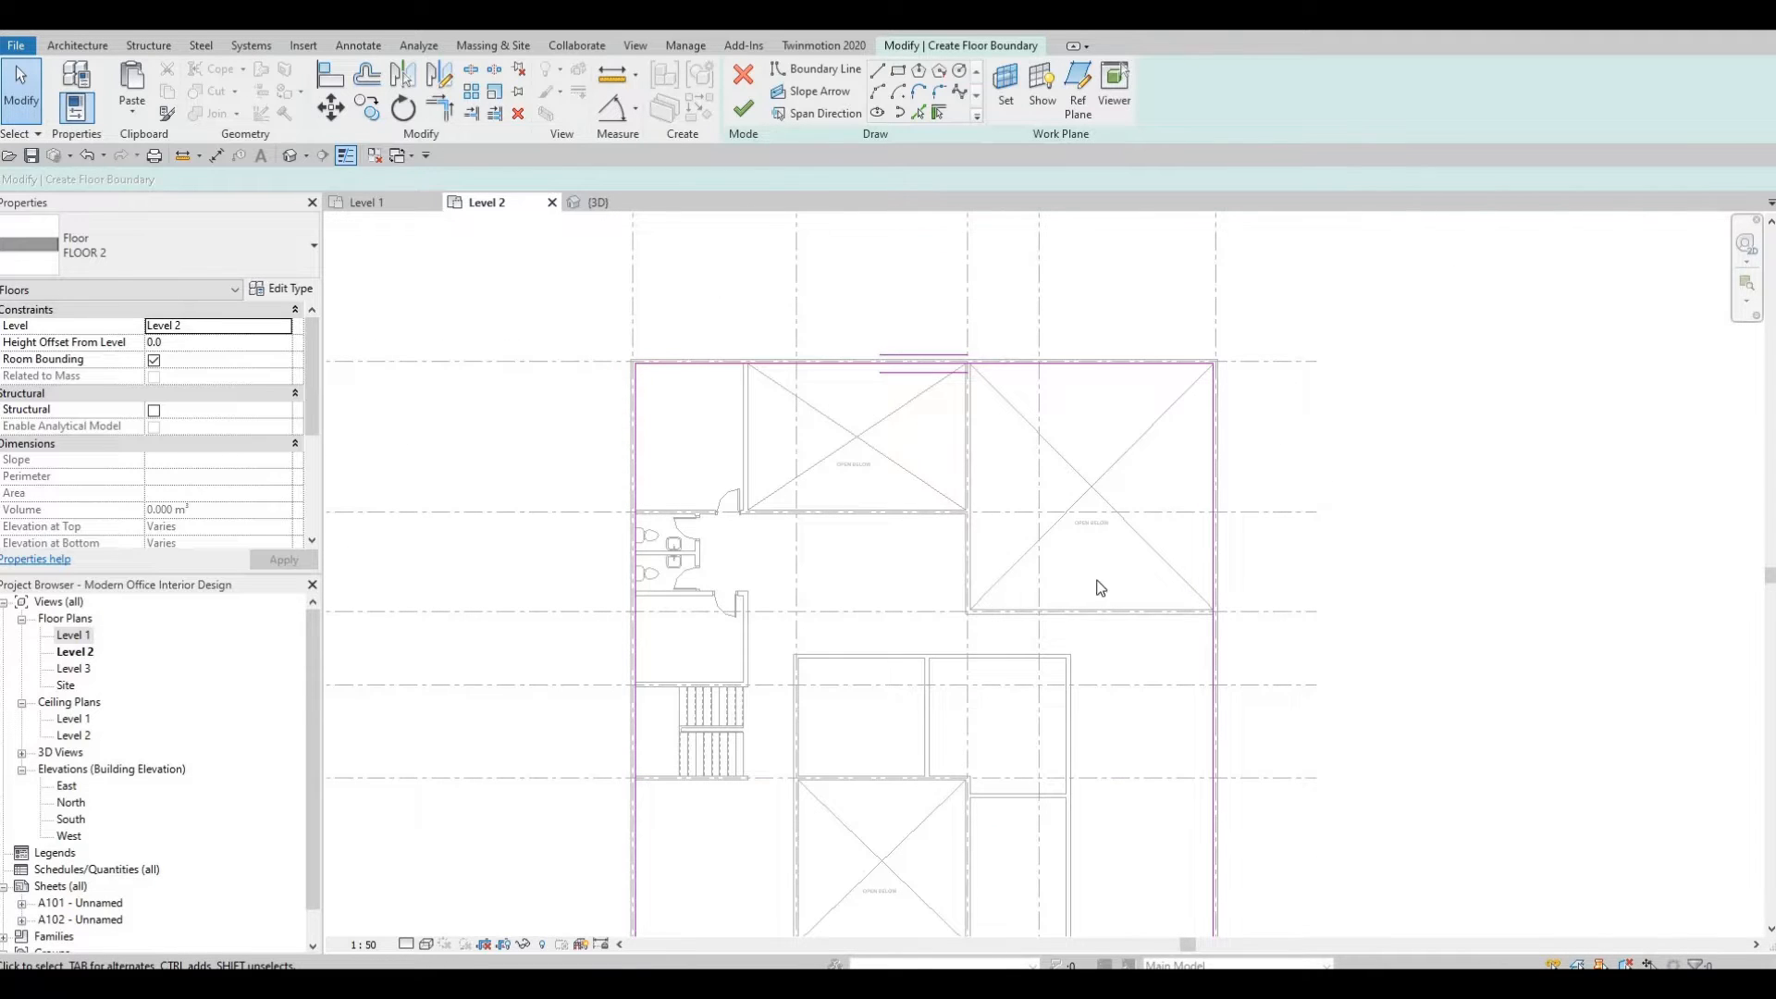
middle_click_drag(794, 345, 846, 271)
key("Escape")
key("Escape")
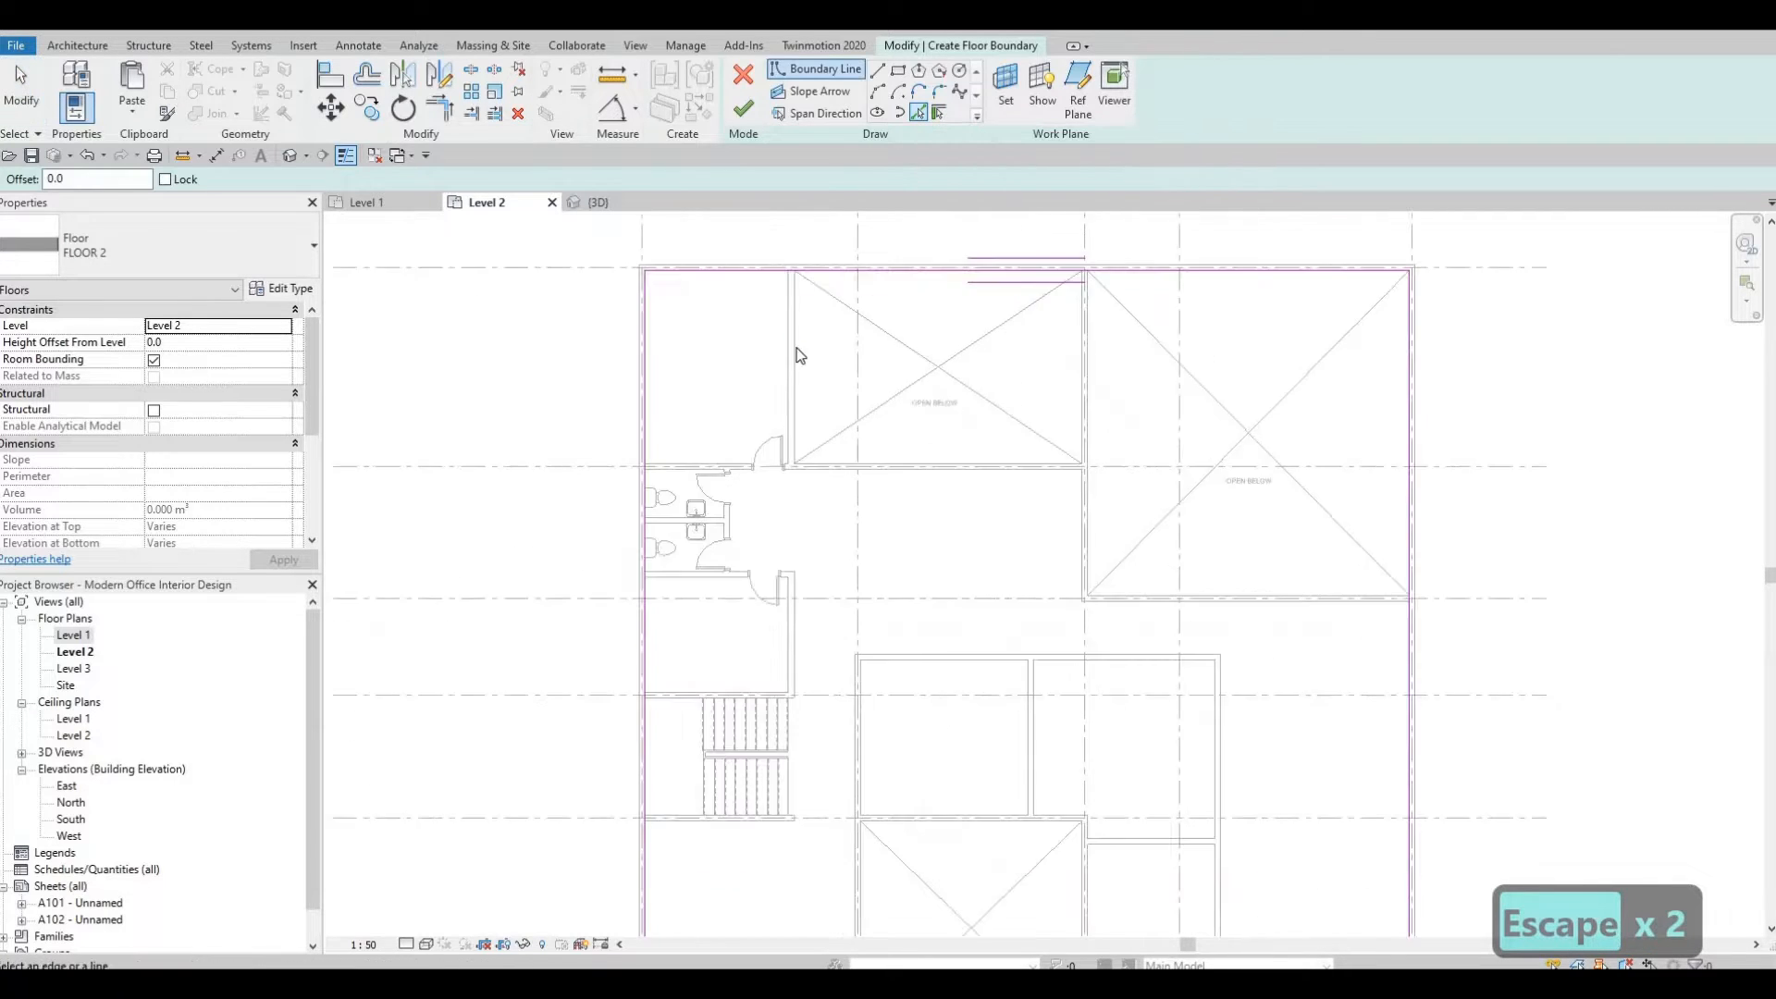
Pick the edges of the two upper open-to-below voids as floor boundary lines.
scroll(796, 348, "up", 2)
scroll(784, 319, "up", 1)
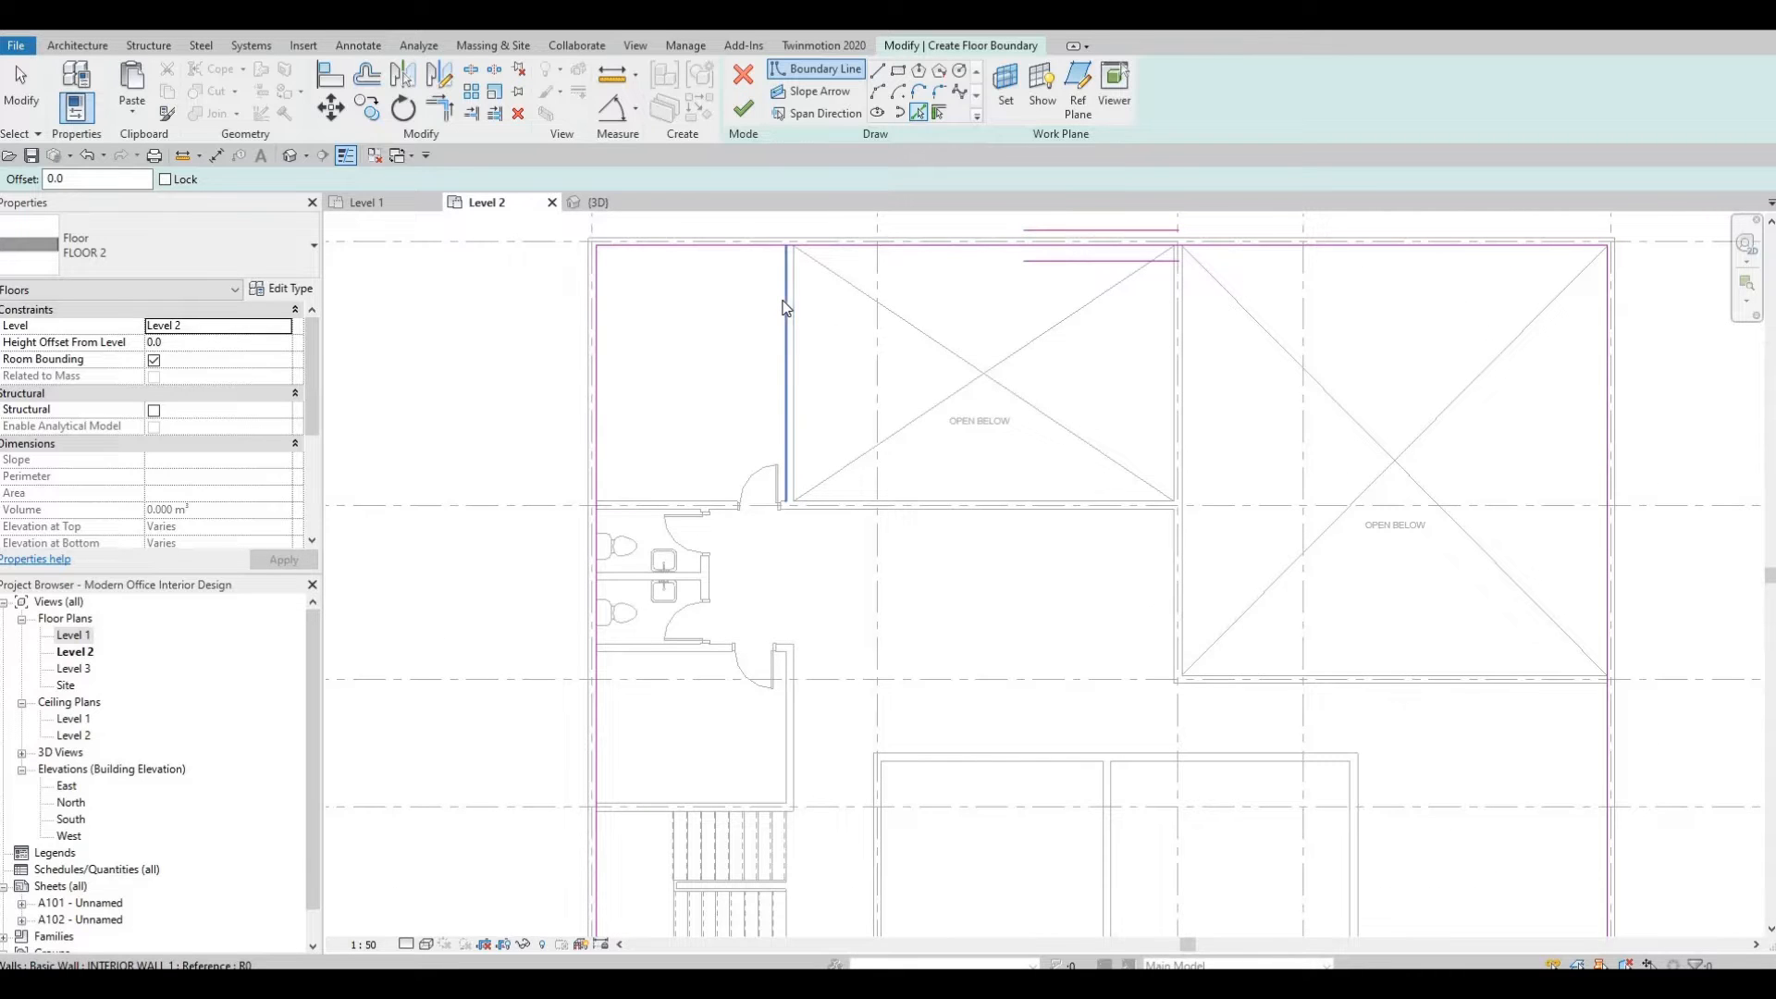
left_click(841, 489)
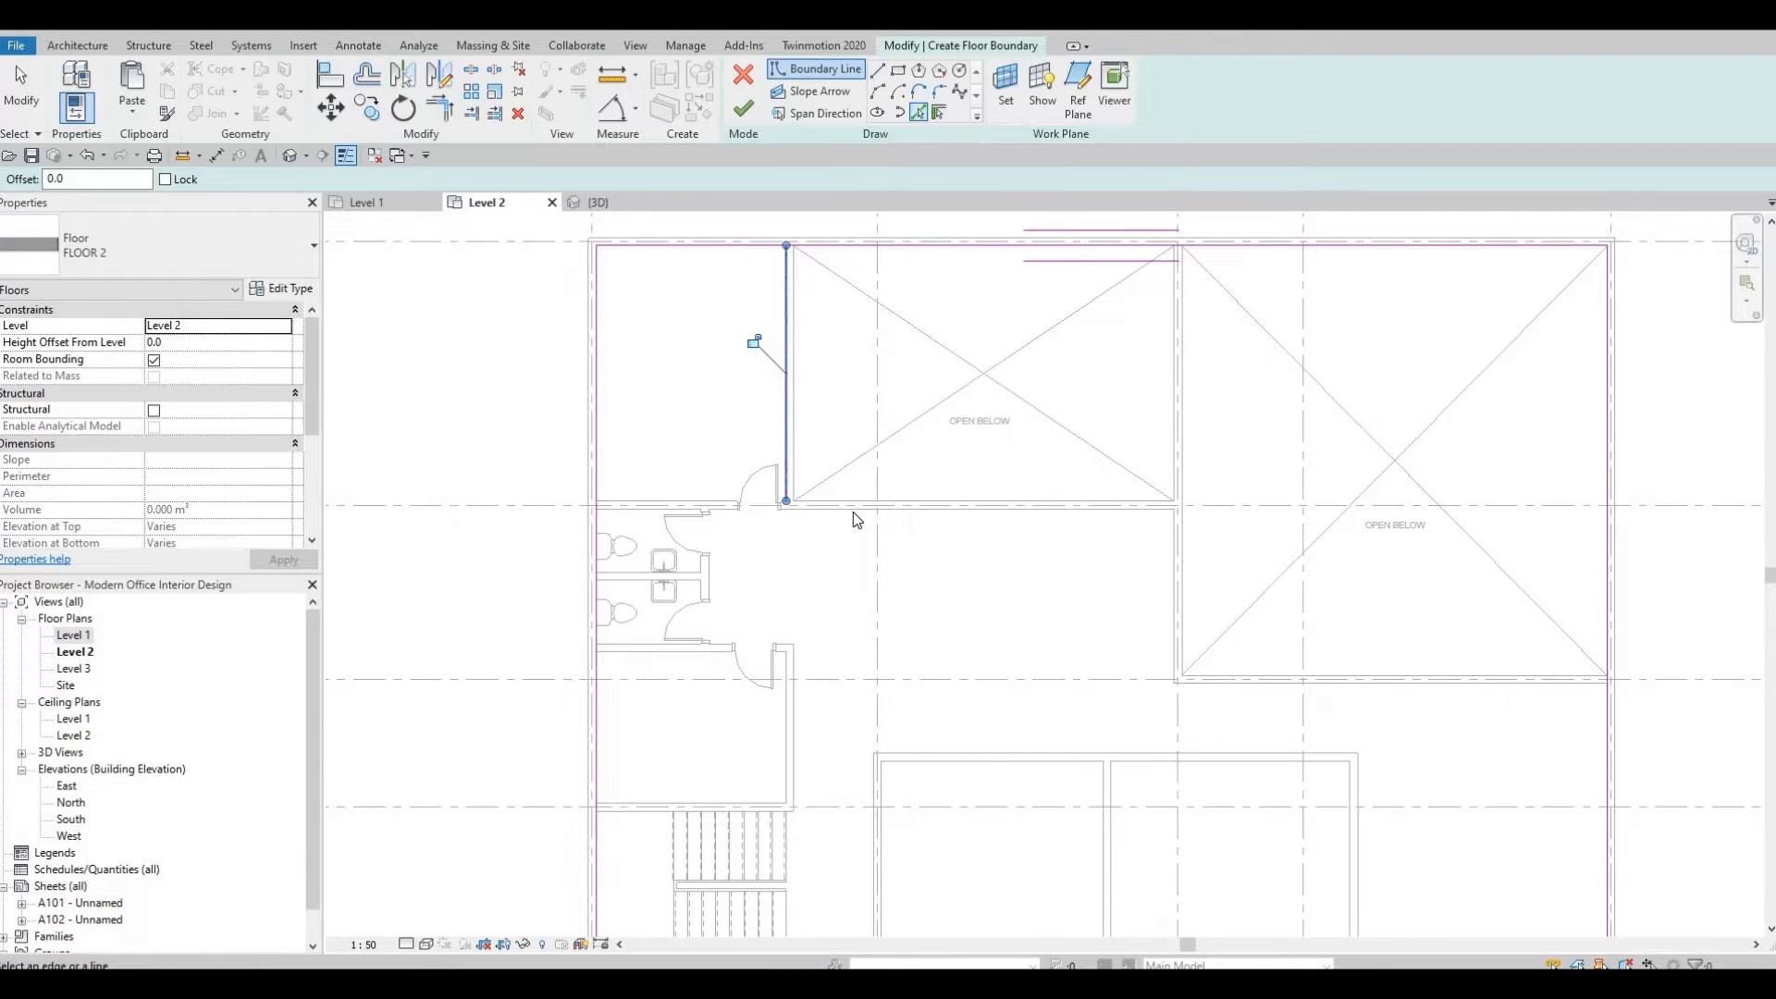
left_click(1125, 514)
left_click(1361, 653)
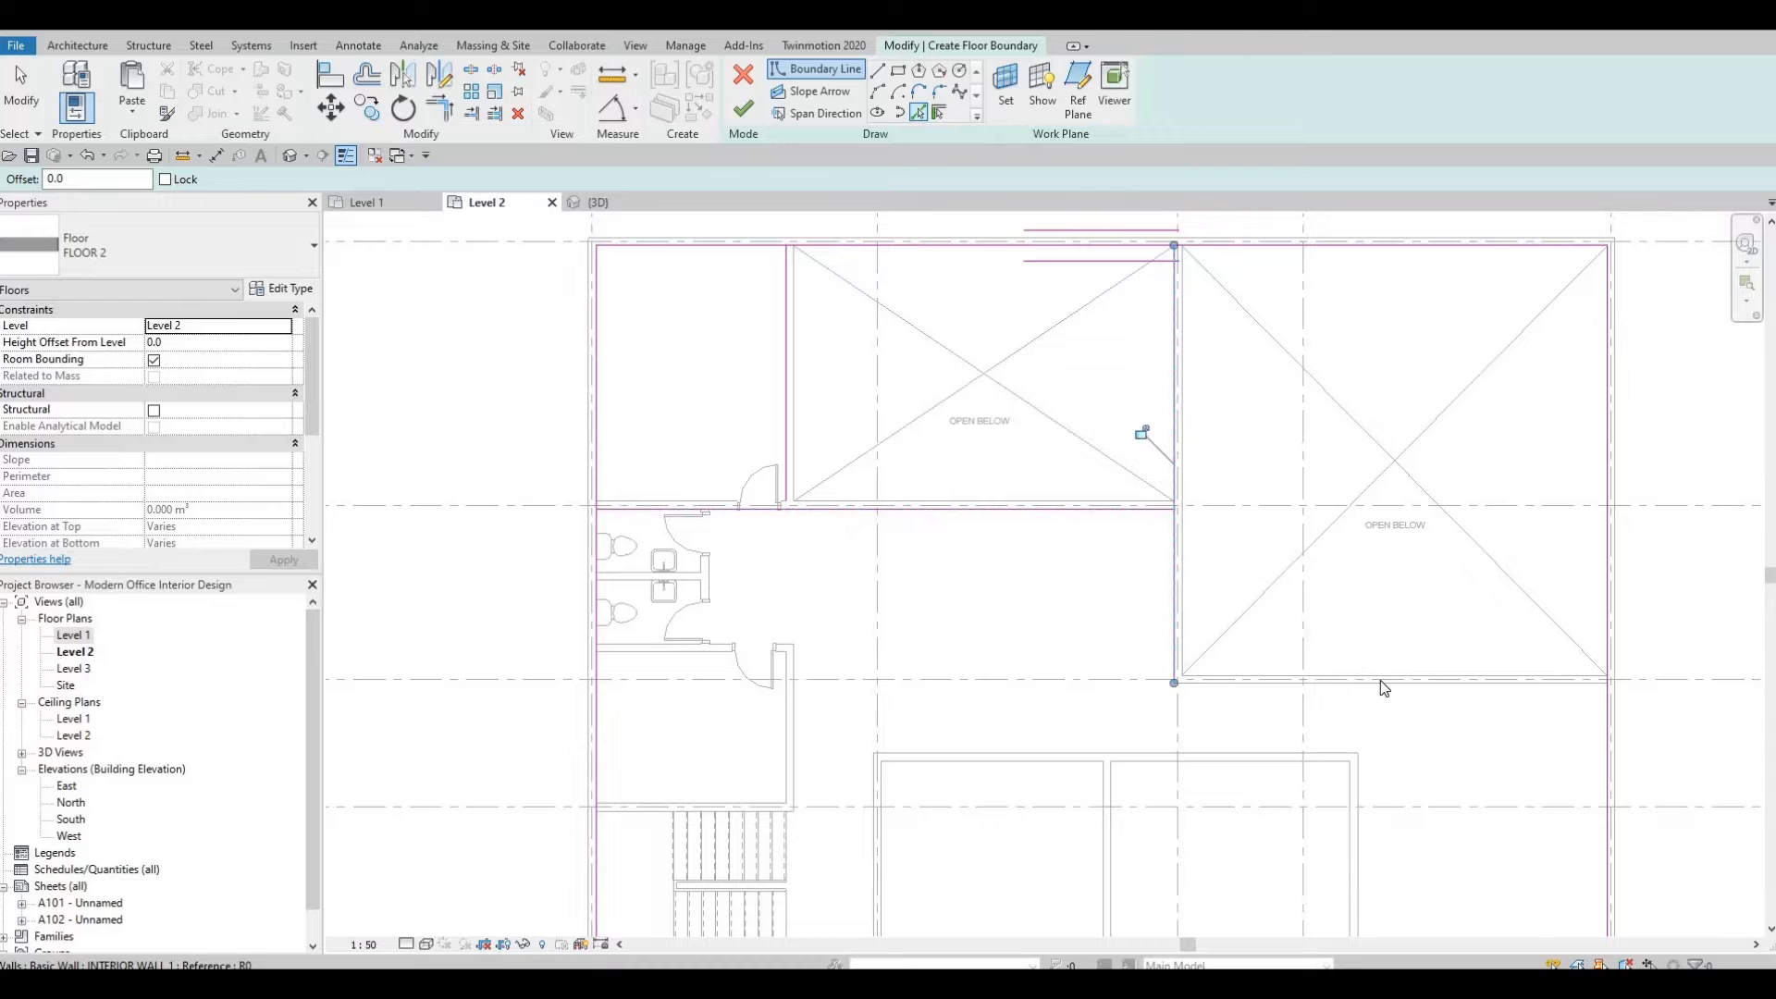
left_click(1380, 682)
Pick the side and top edges of the lower open-to-below void as boundary lines.
scroll(1285, 576, "down", 1)
mouse_move(1293, 569)
middle_mouse_down()
mouse_move(1269, 237)
mouse_move(1296, 535)
middle_mouse_up()
middle_click_drag(1339, 707, 1373, 671)
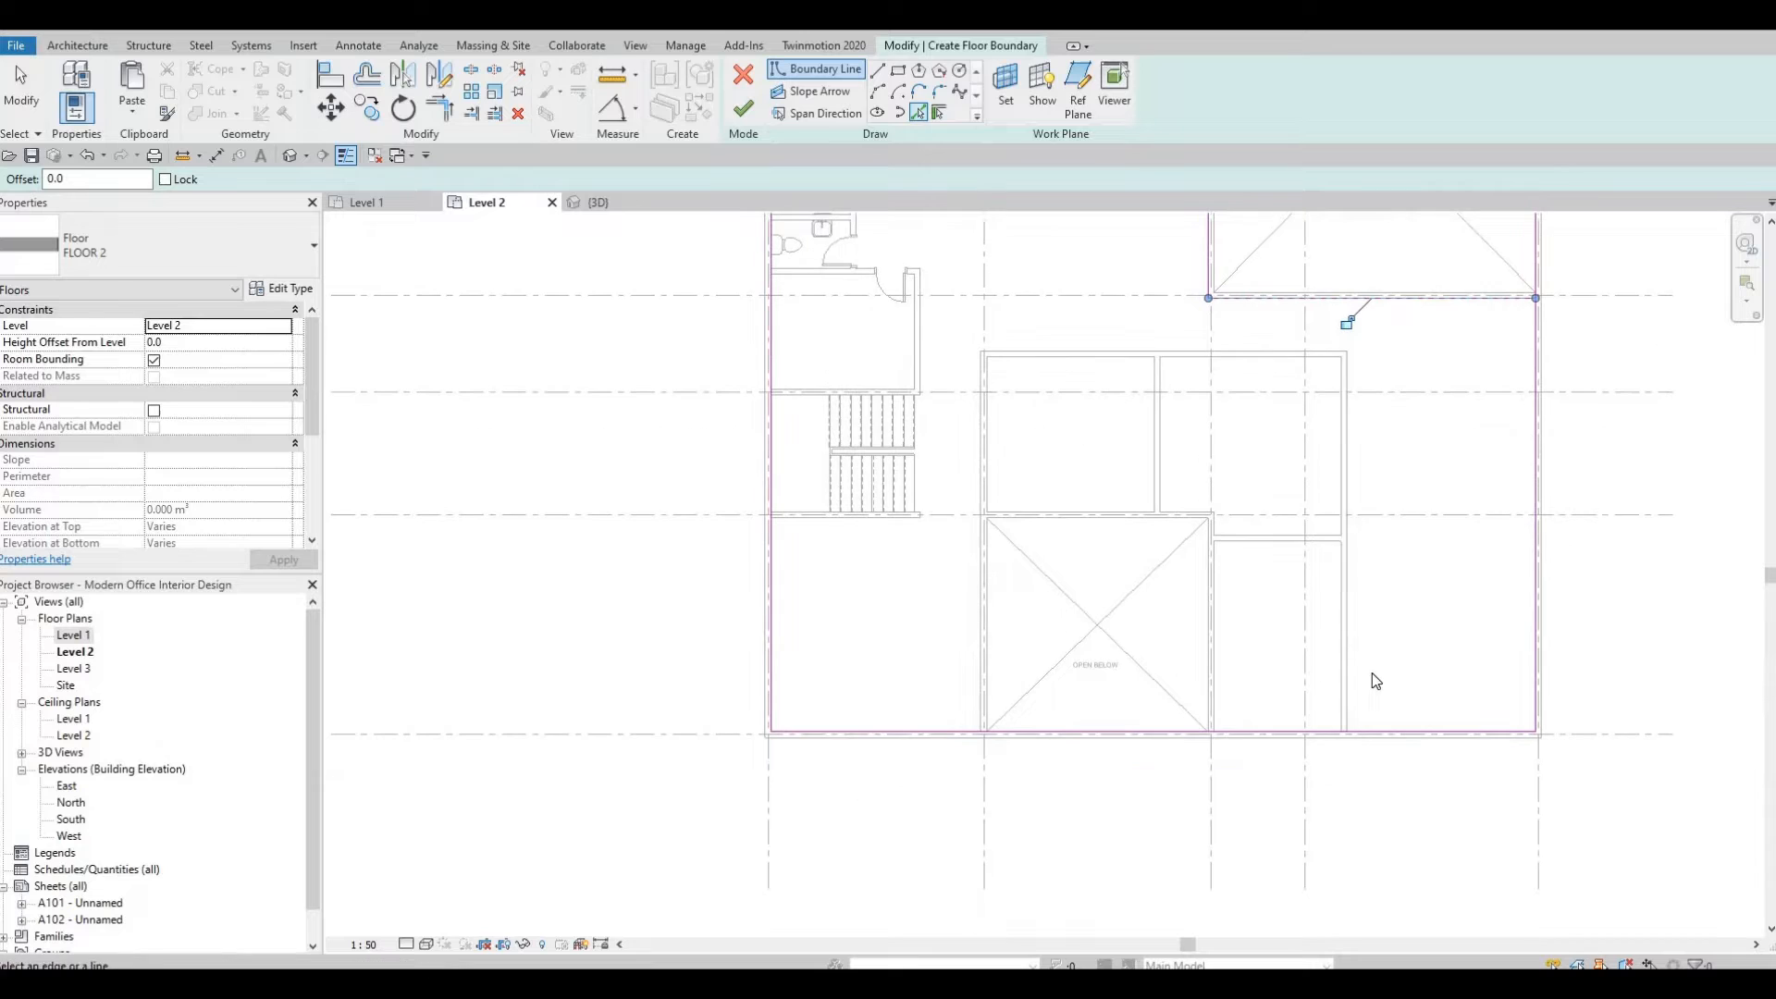
left_click(992, 685)
left_click(1065, 518)
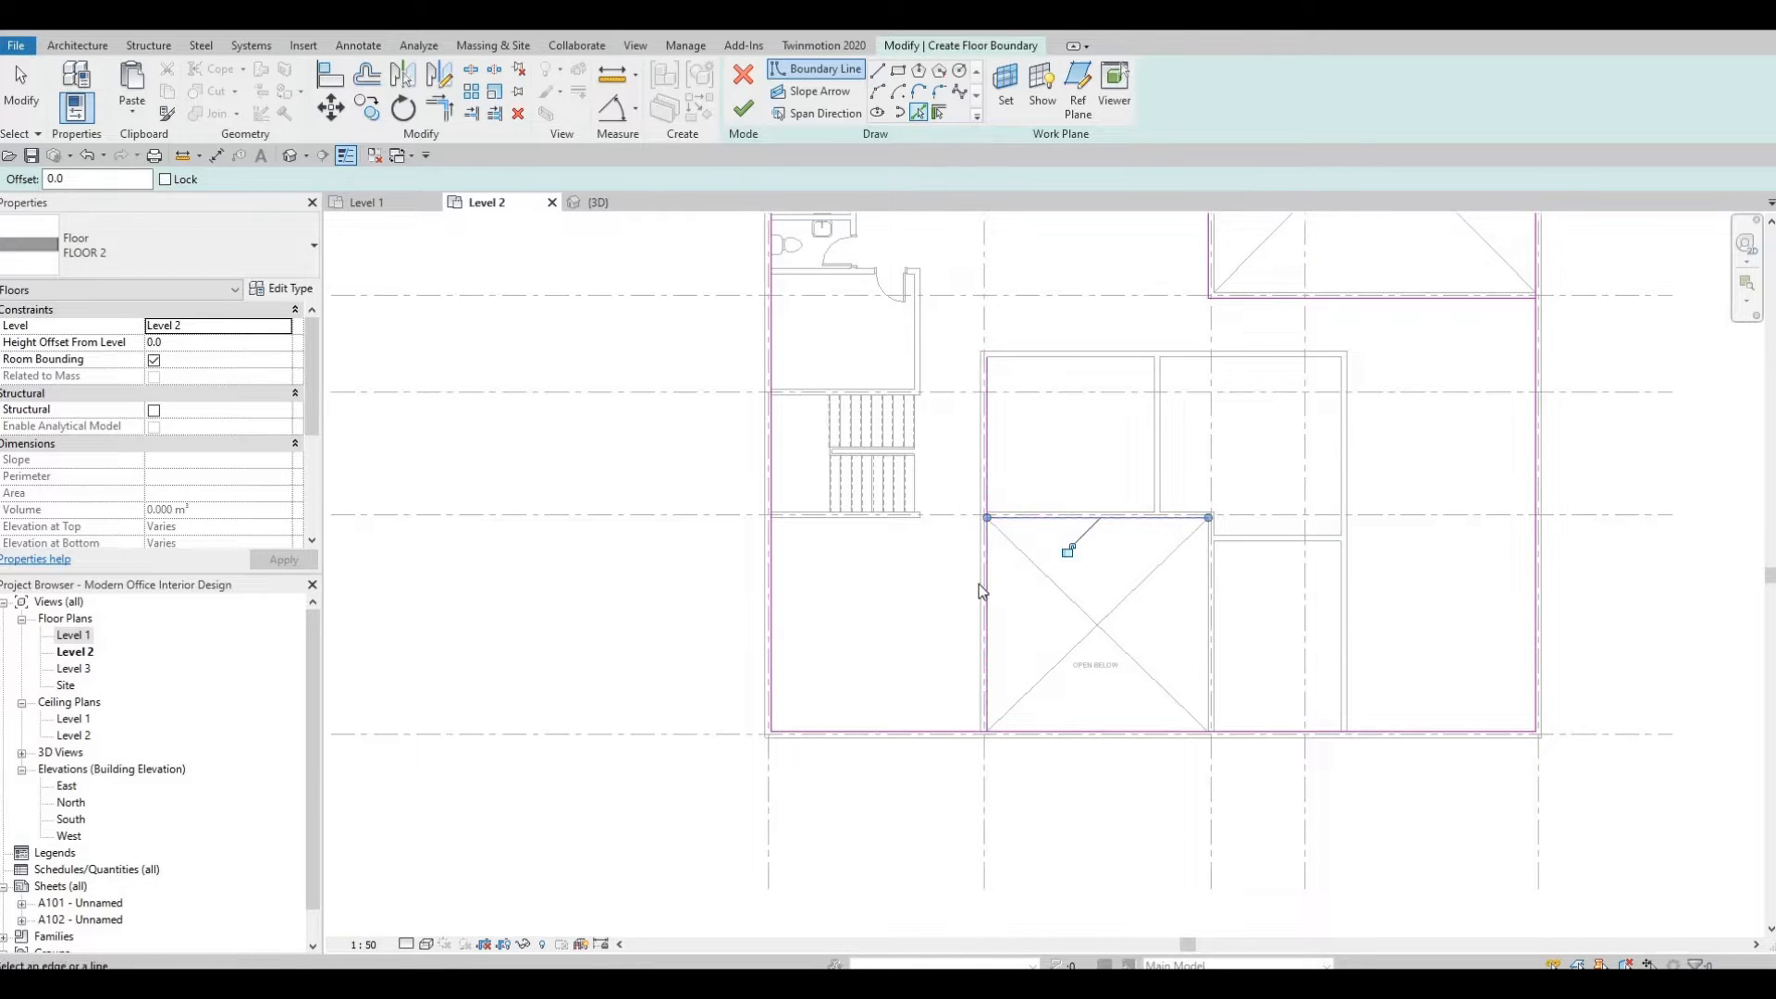
left_click(978, 585)
left_click(1044, 510)
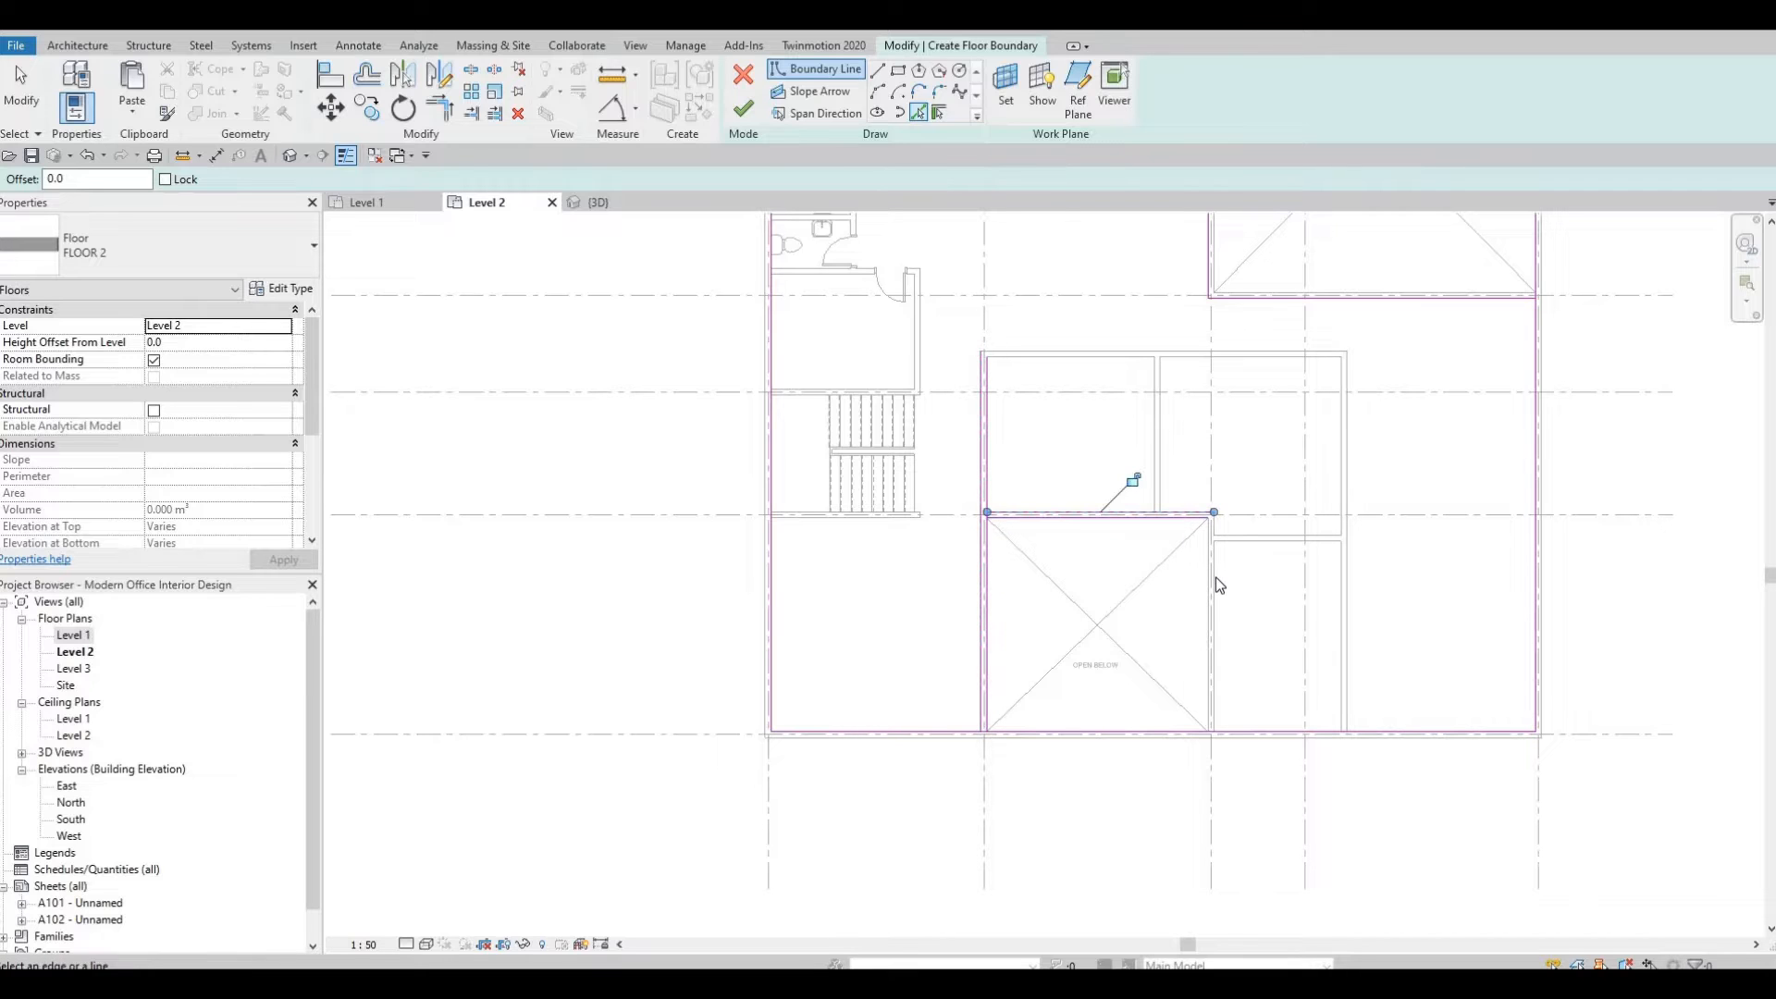
Delete the two duplicate boundary lines along the lower void's left edge.
key("Escape")
key("Escape")
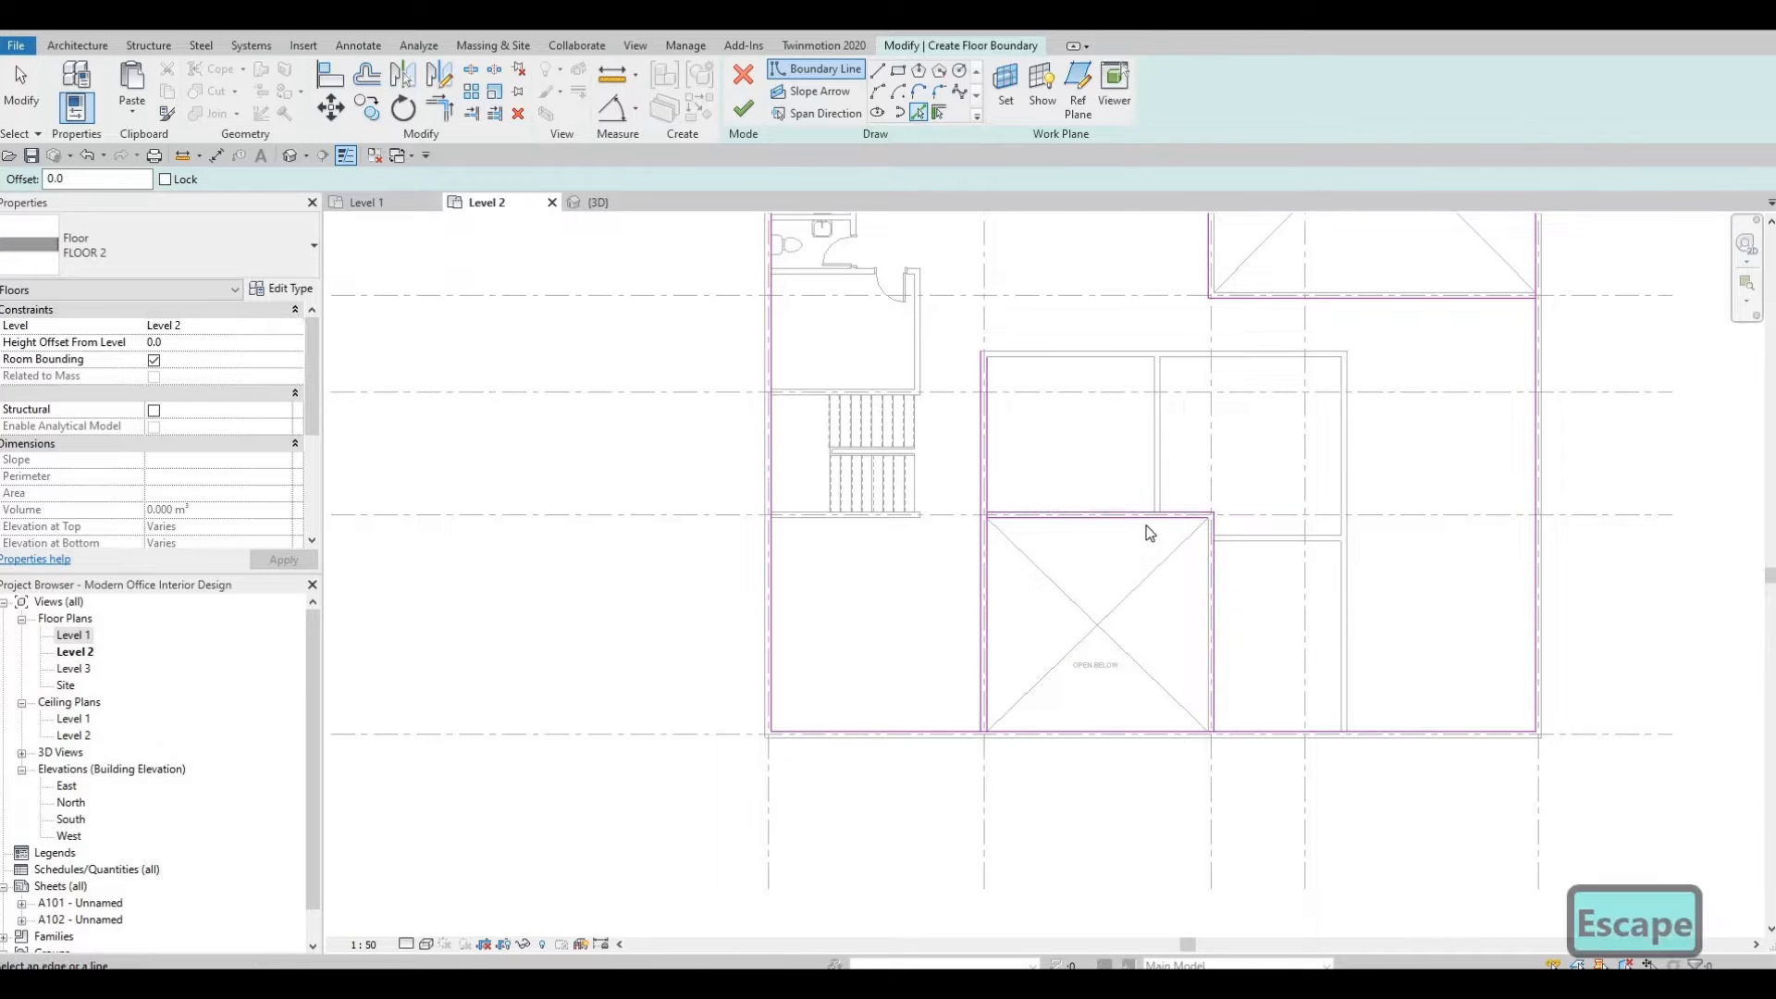
left_click(989, 608)
key("Delete")
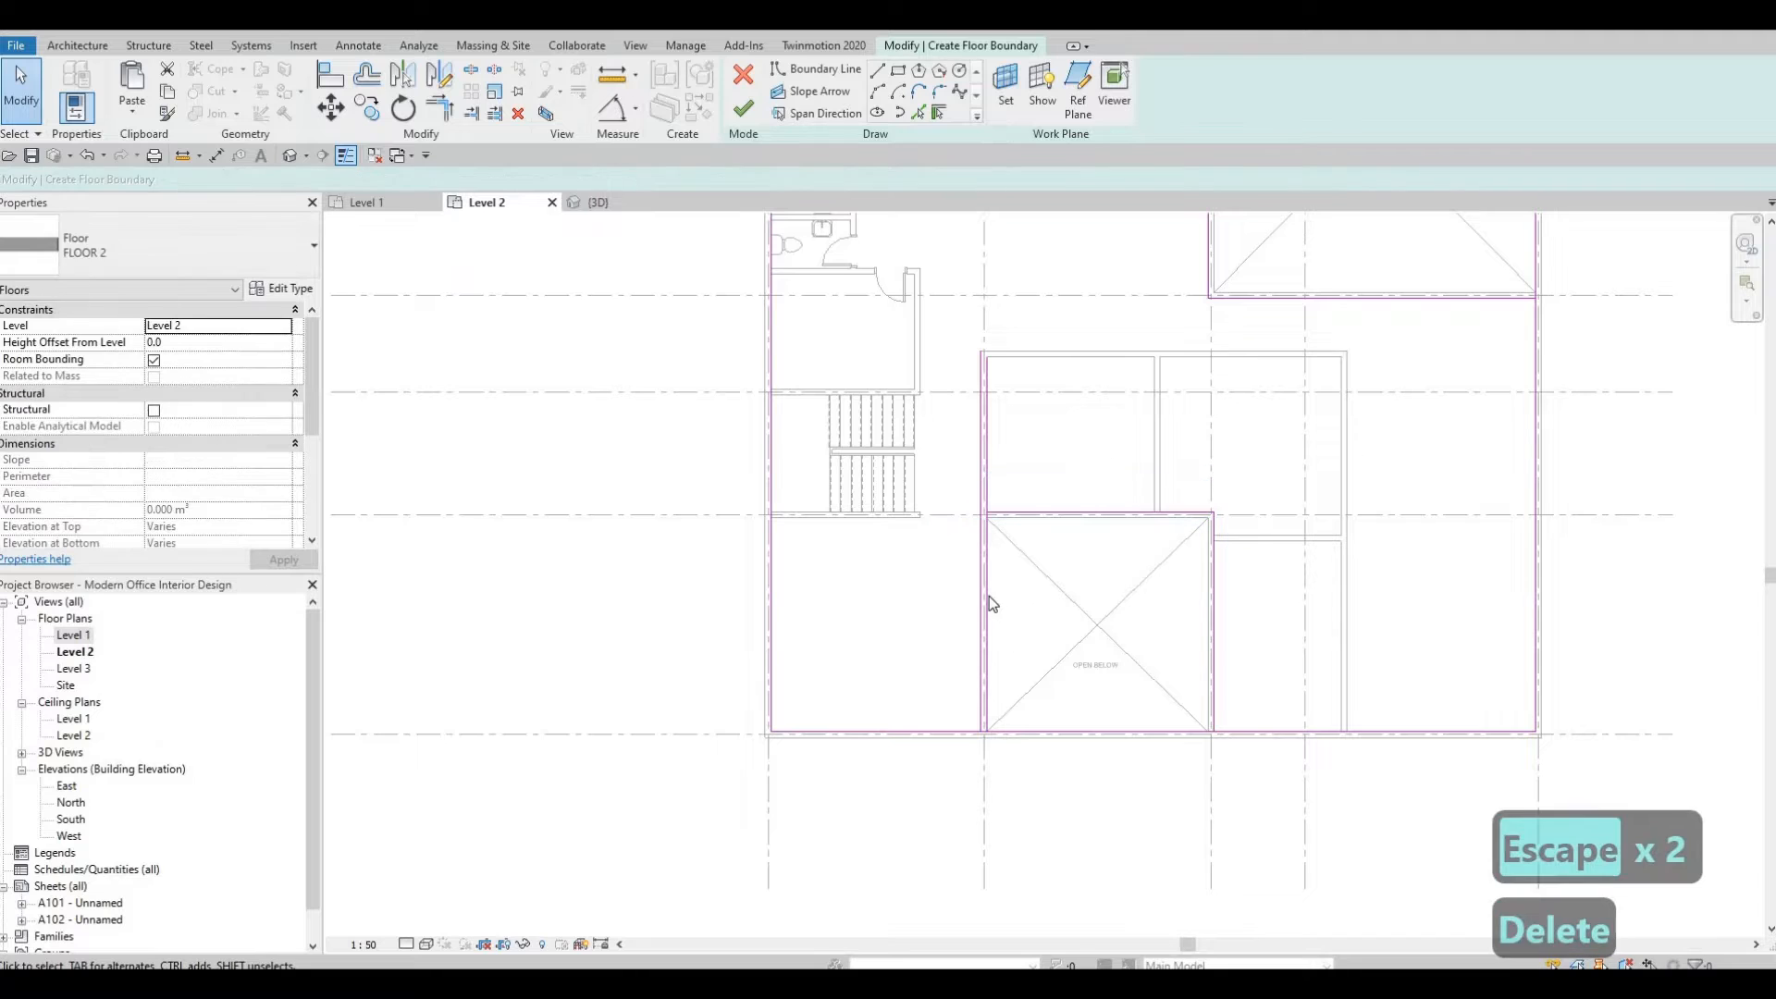
left_click(989, 595)
key("Delete")
Split the bottom exterior boundary line beneath the lower void.
middle_click_drag(1137, 715, 1139, 689)
key("s")
key("l")
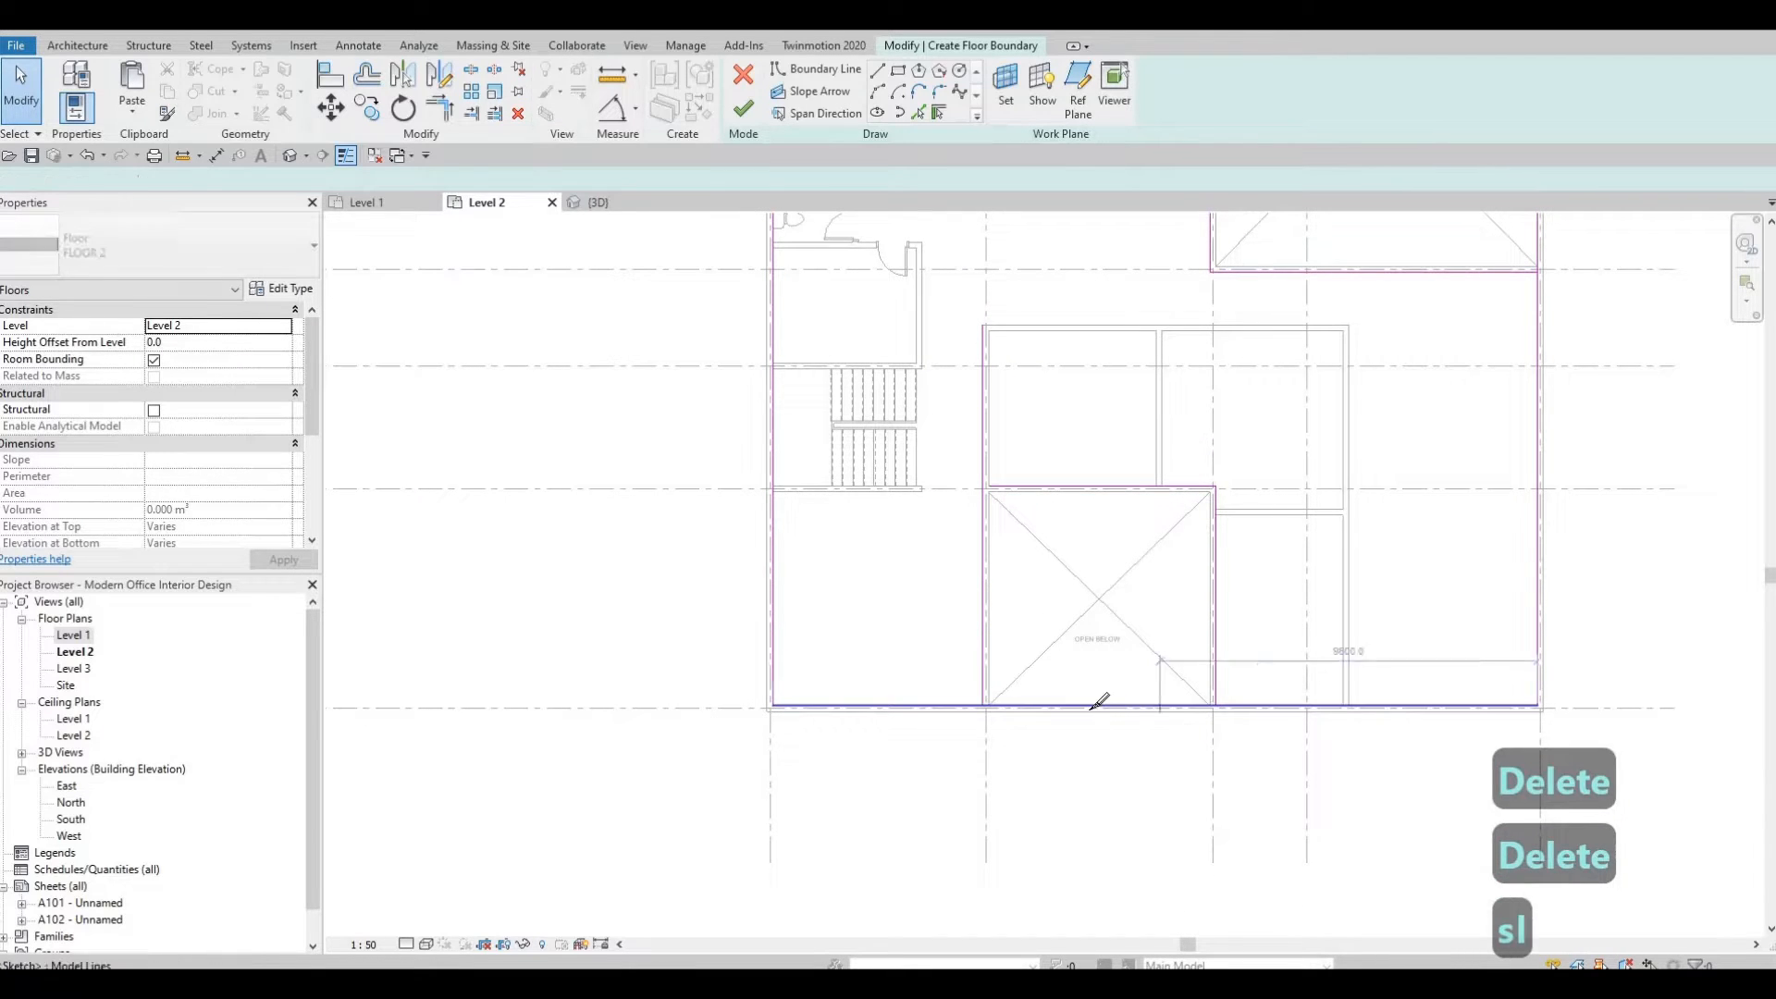
left_click(1093, 706)
middle_click_drag(1209, 439, 1163, 673)
scroll(1156, 665, "down", 1)
middle_click_drag(1027, 361, 1023, 406)
key("Escape")
key("Escape")
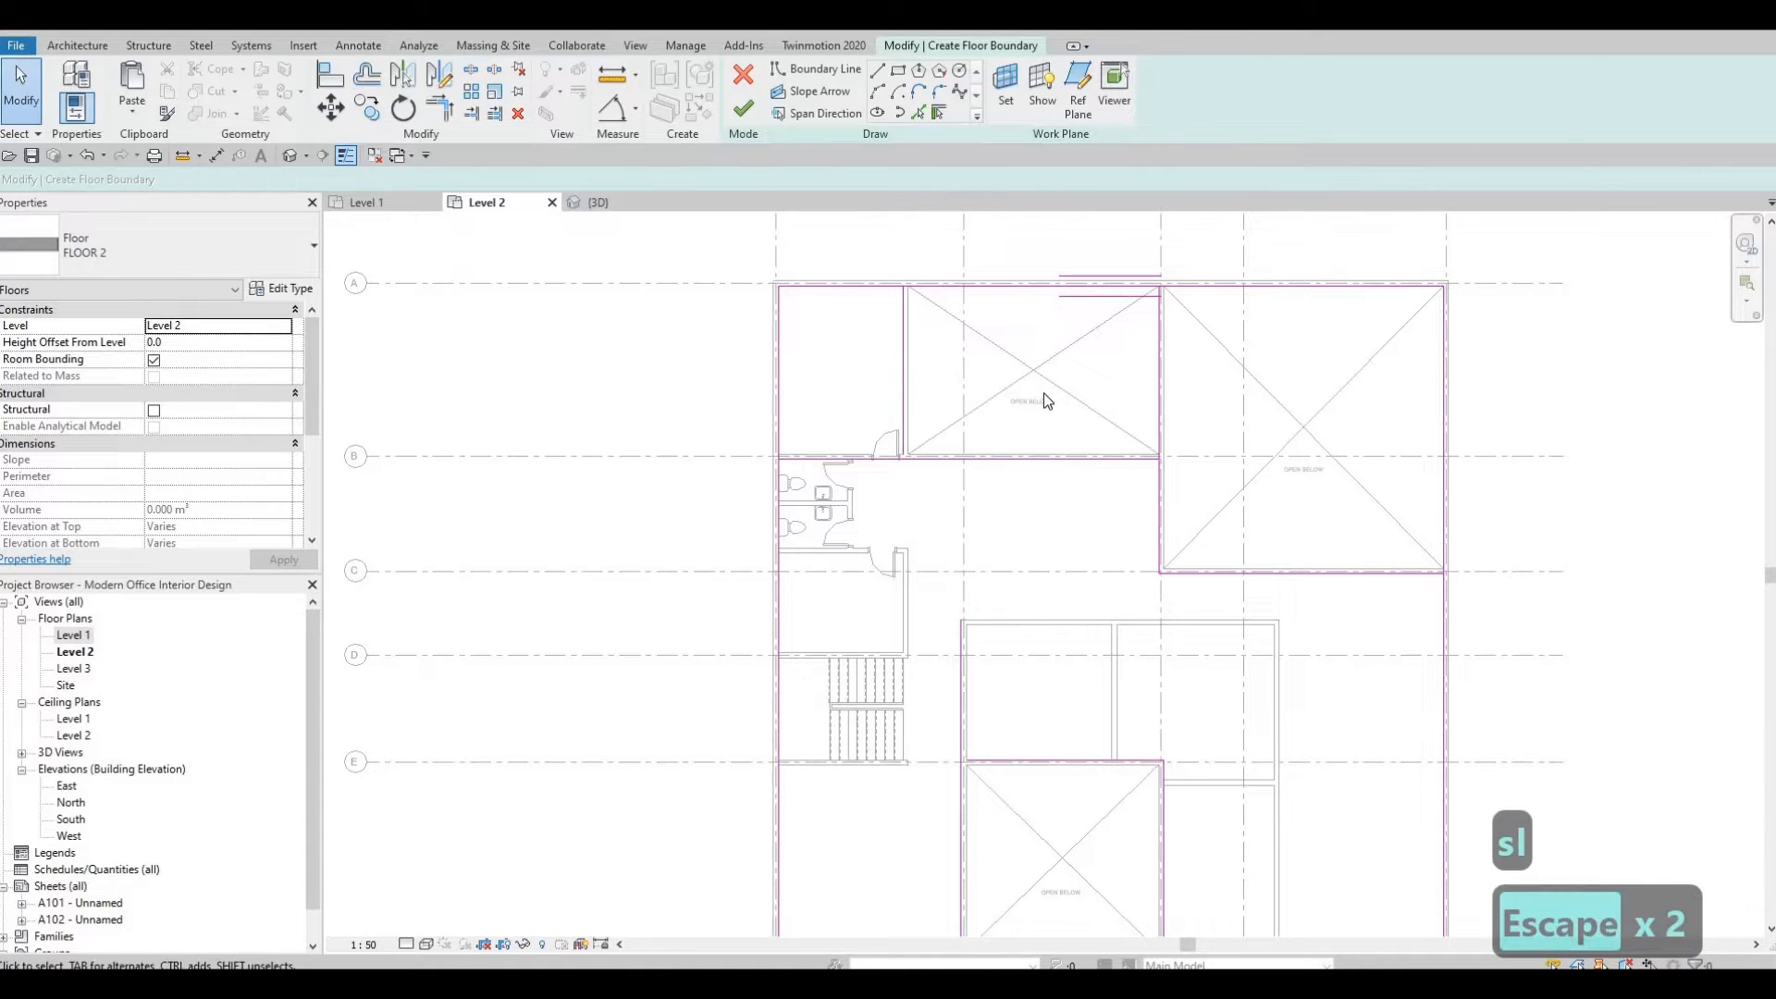
Trim the top exterior boundary line to the upper-left void's edge, unjoining the elements.
key("t")
key("r")
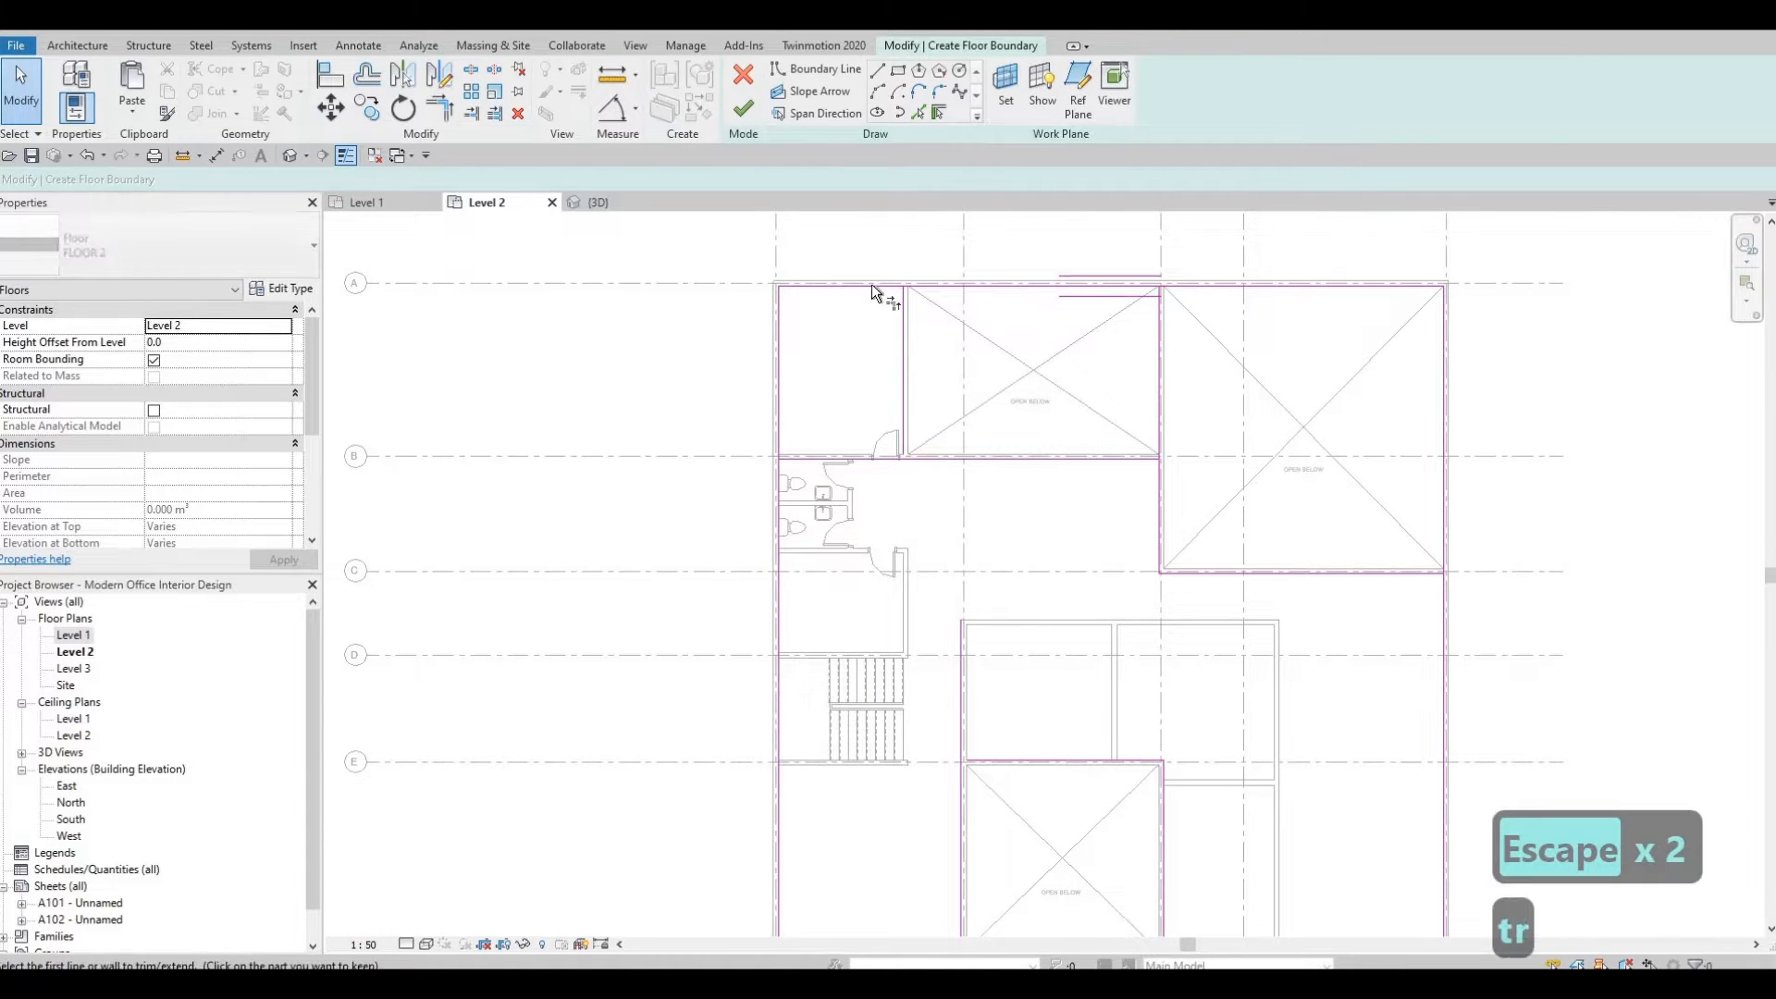
left_click(872, 285)
left_click(901, 325)
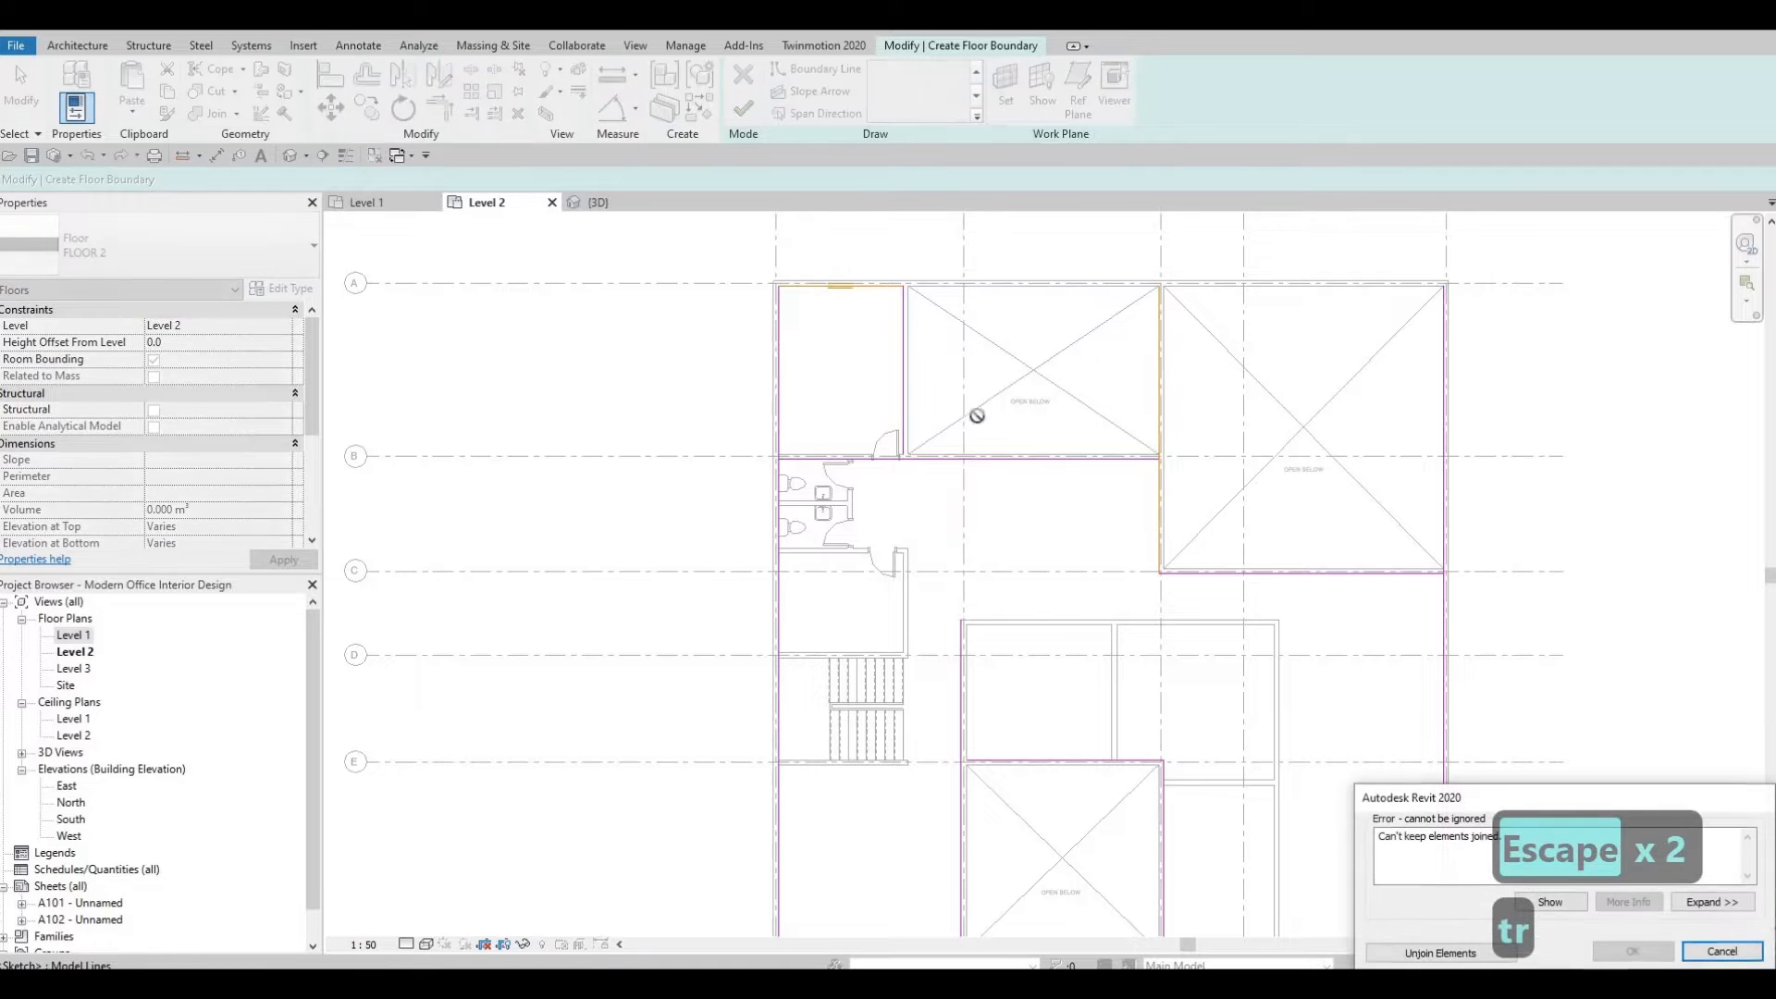
left_click(1441, 953)
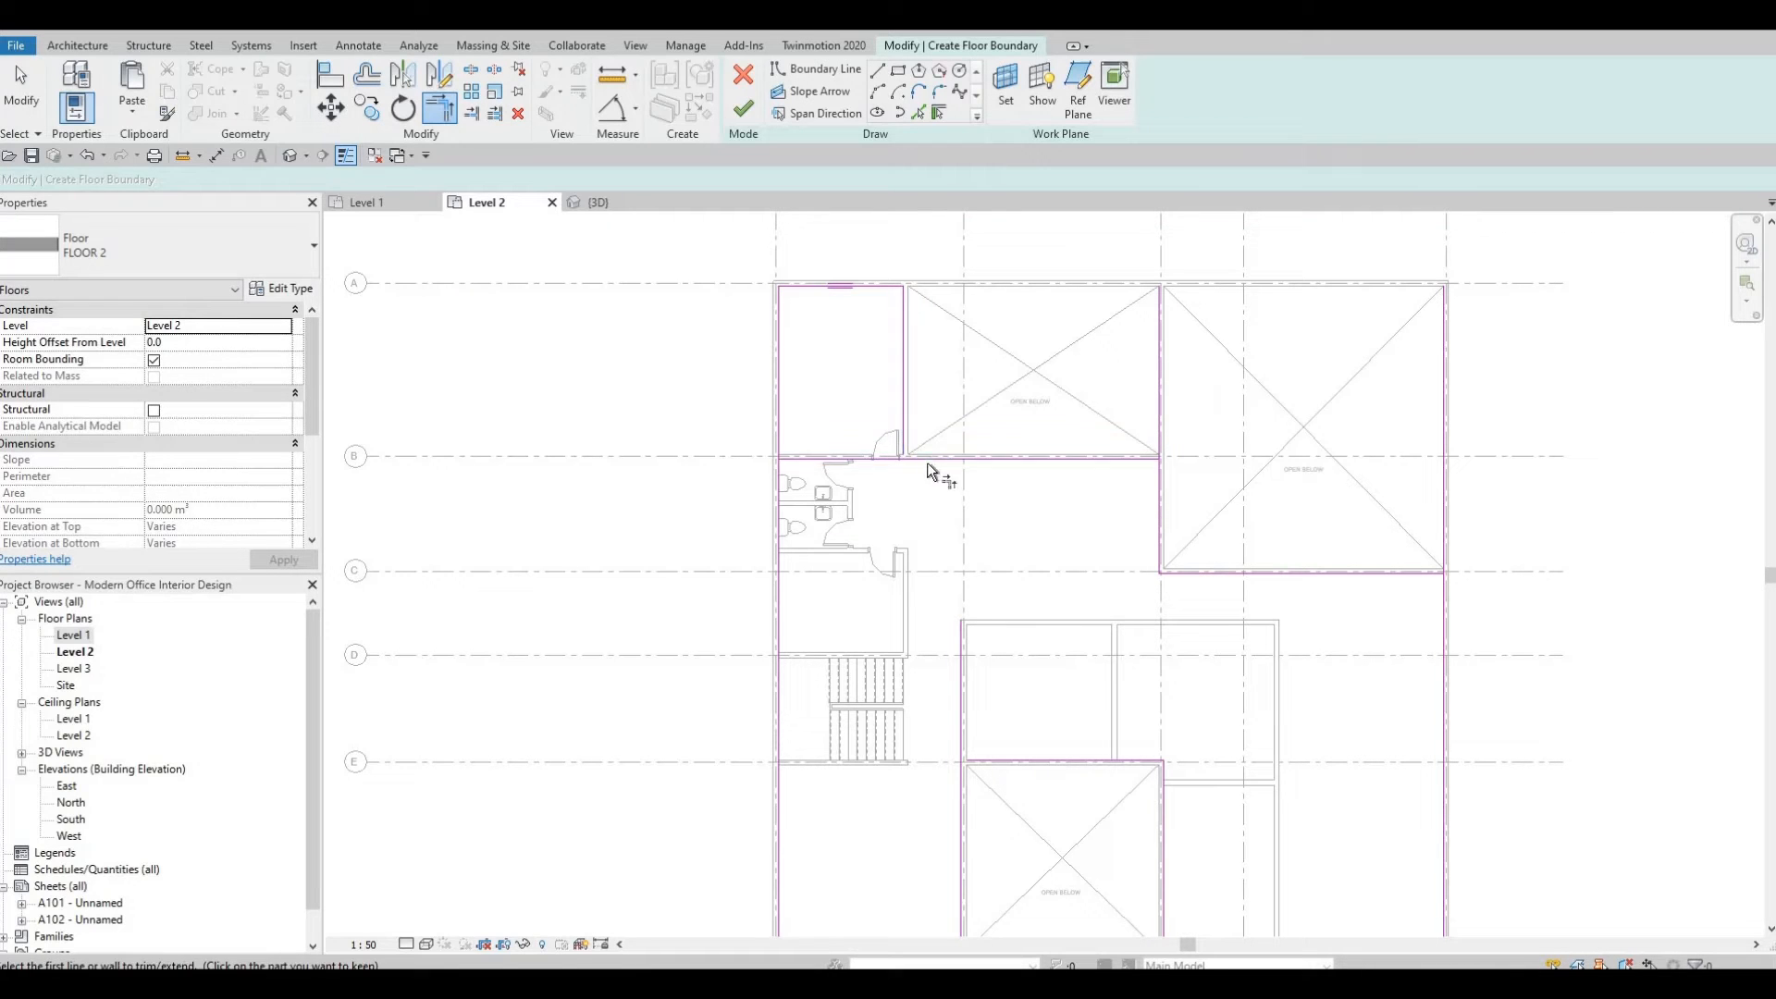
Trim the boundary lines into corners around the upper-left and right voids.
left_click(901, 412)
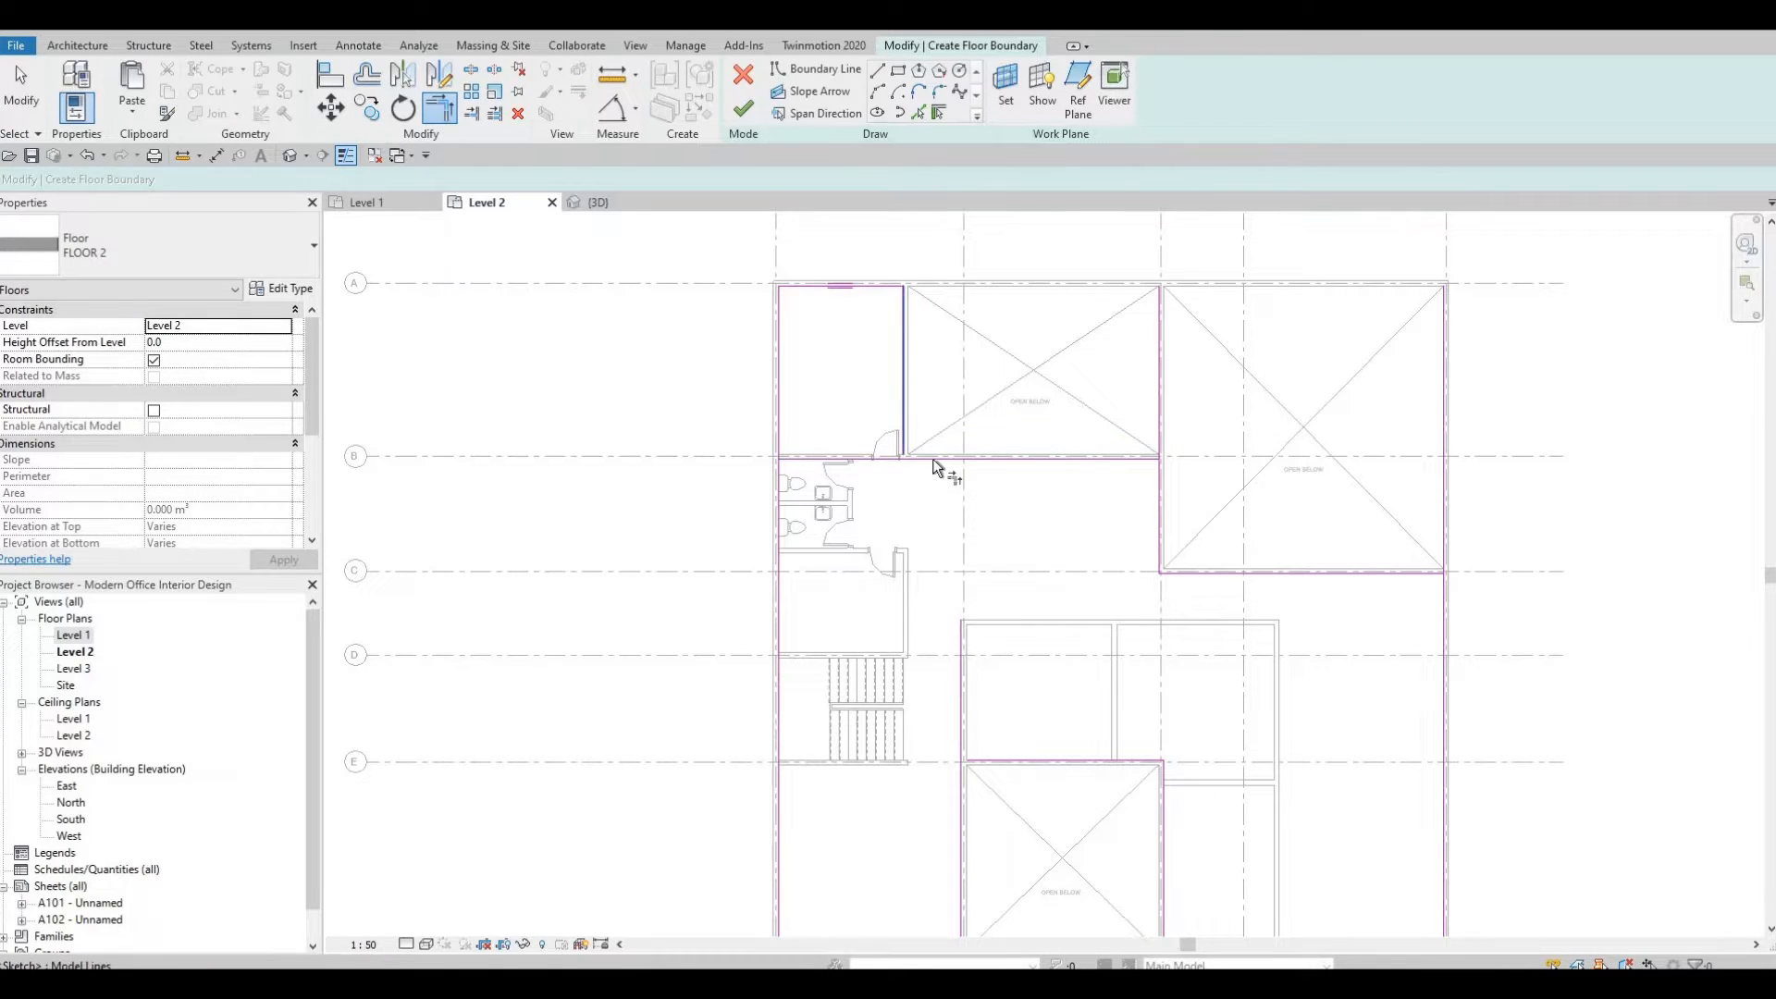
left_click(935, 463)
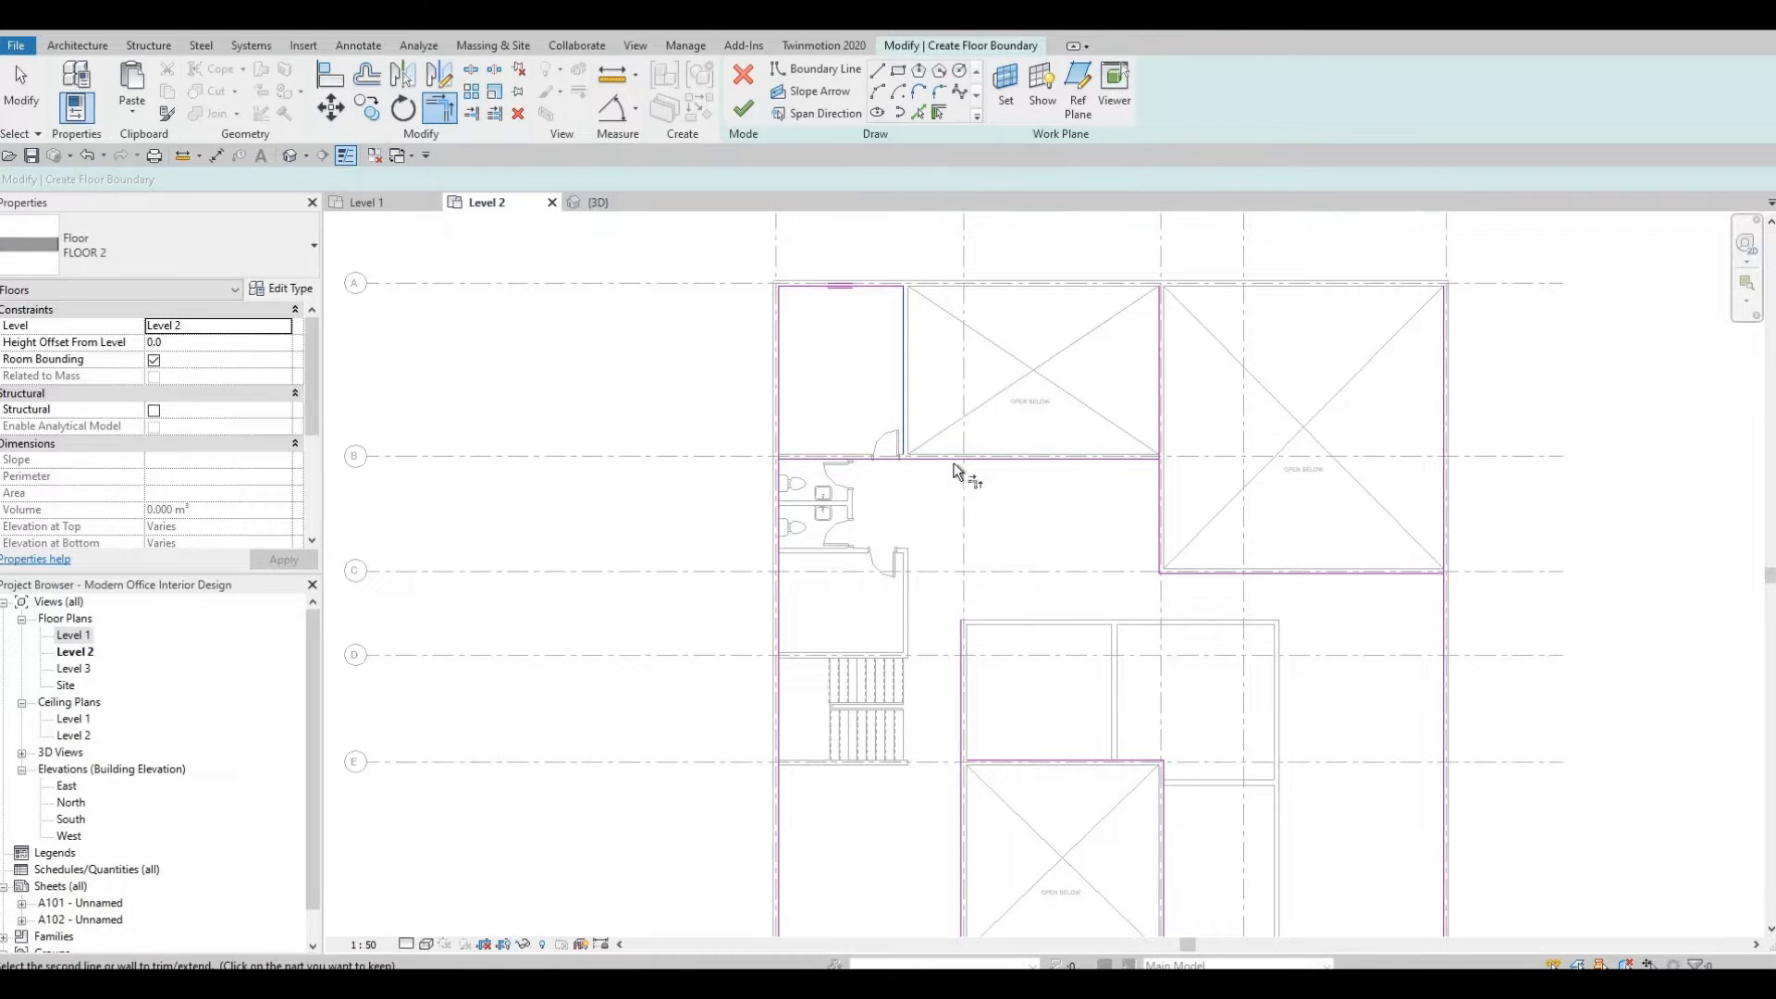
left_click(1156, 484)
left_click(1425, 577)
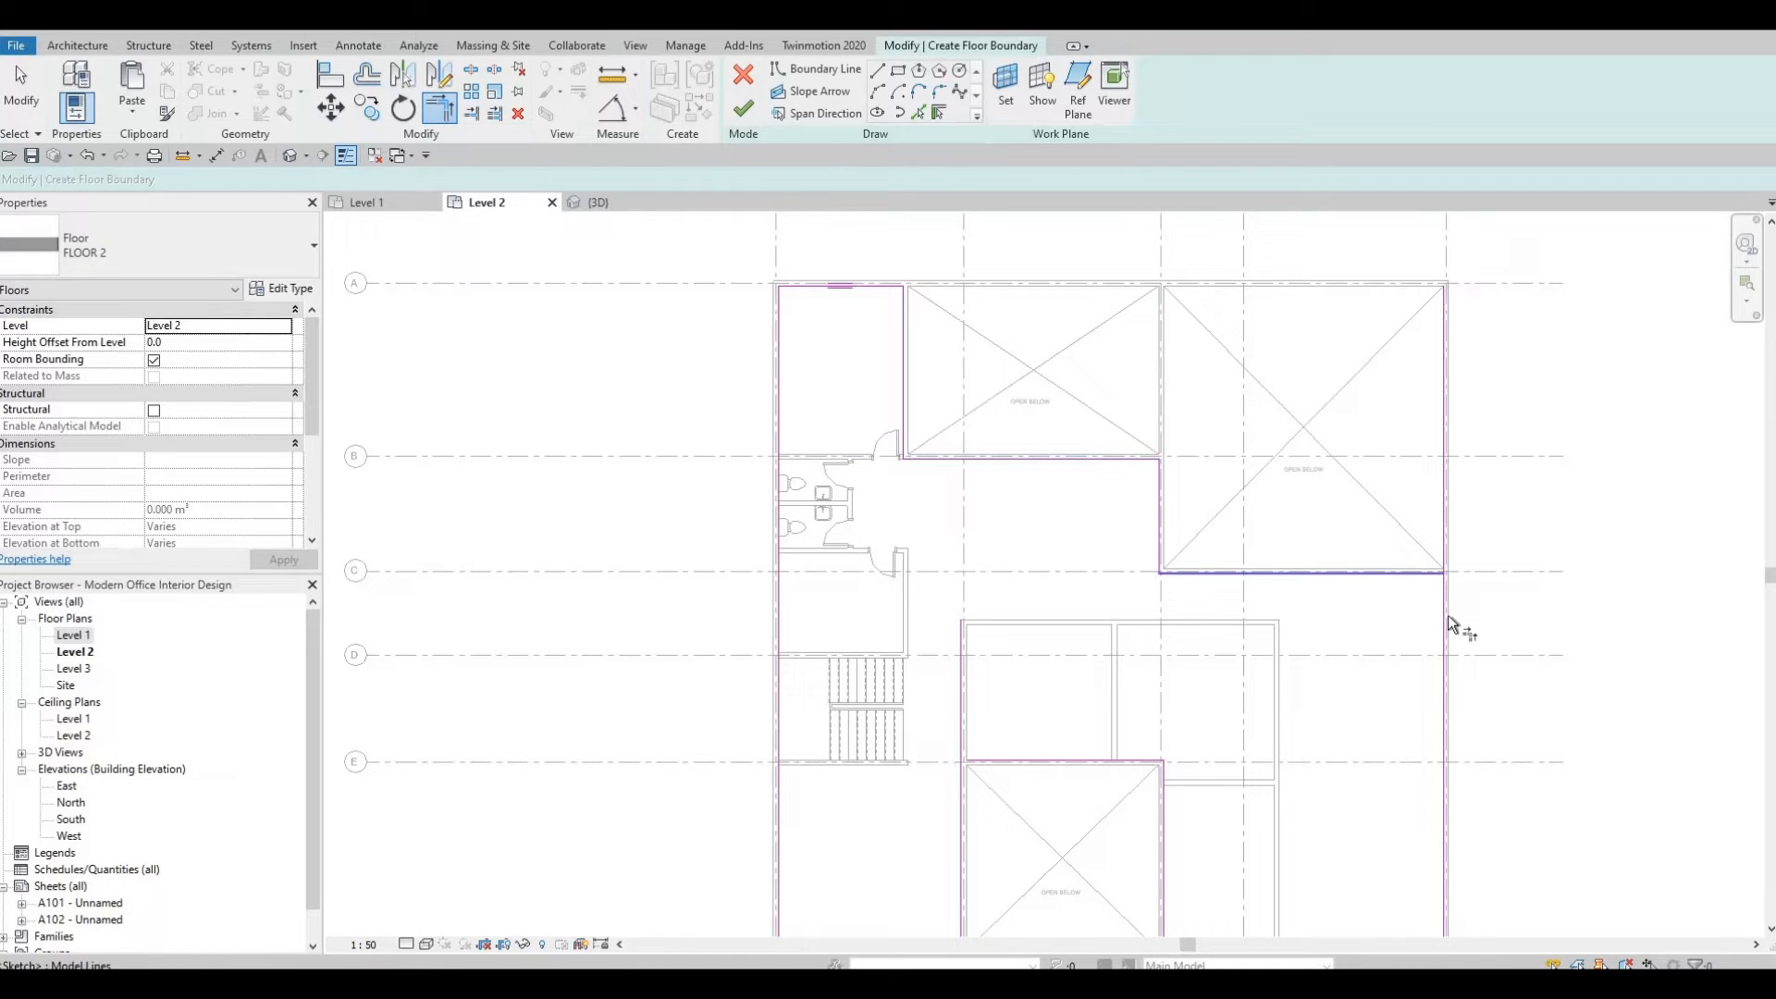
Trim the right exterior line and lower void edges into closed corners.
left_click(1445, 663)
middle_click_drag(1183, 897, 1256, 649)
scroll(1071, 536, "down", 3)
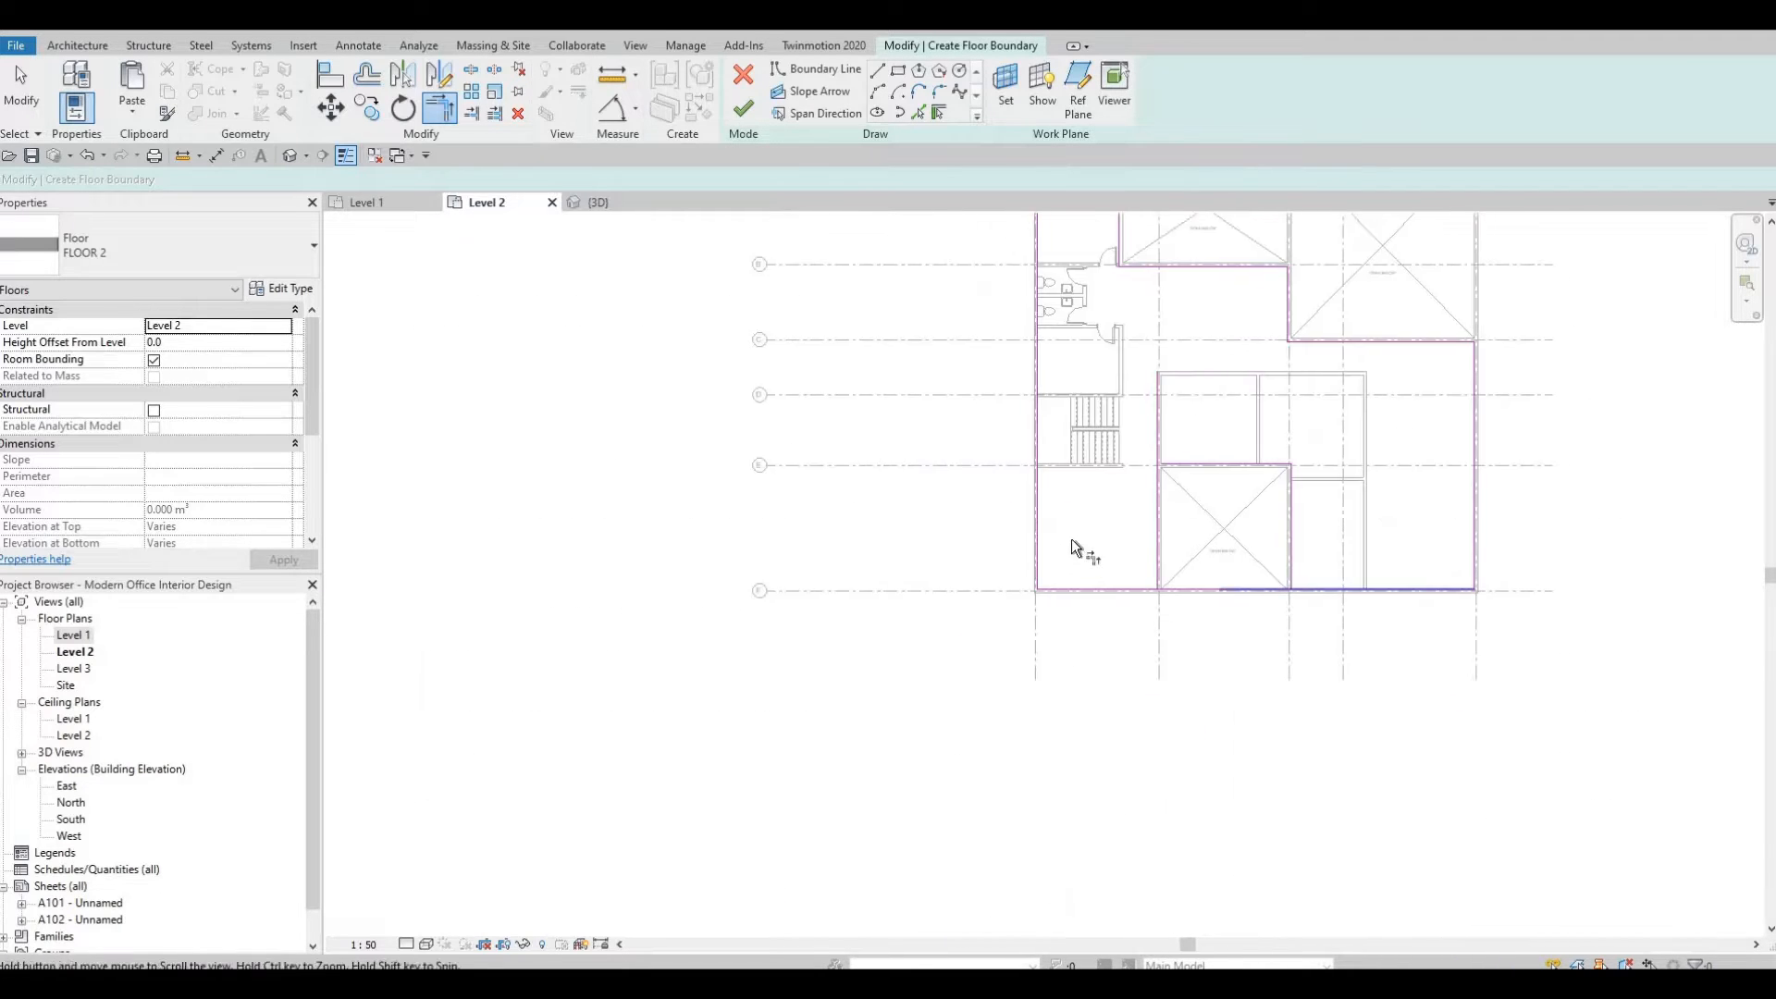
scroll(1044, 517, "up", 2)
left_click(1051, 509)
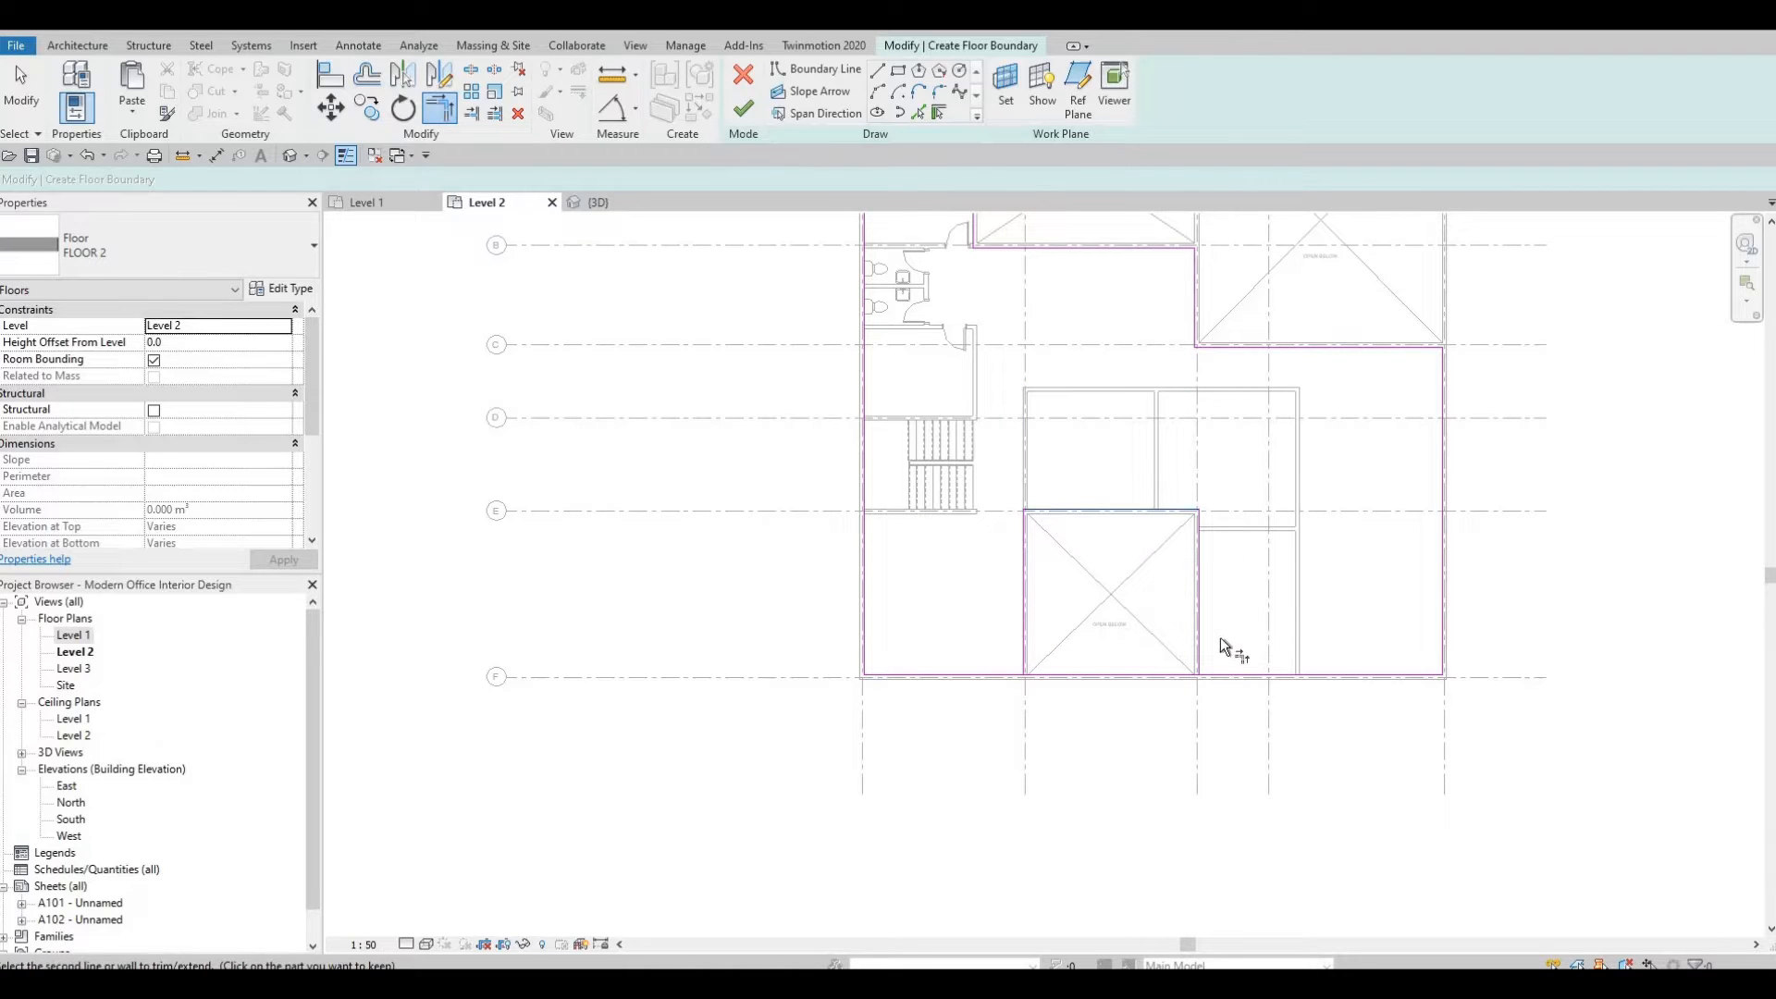
left_click(1199, 611)
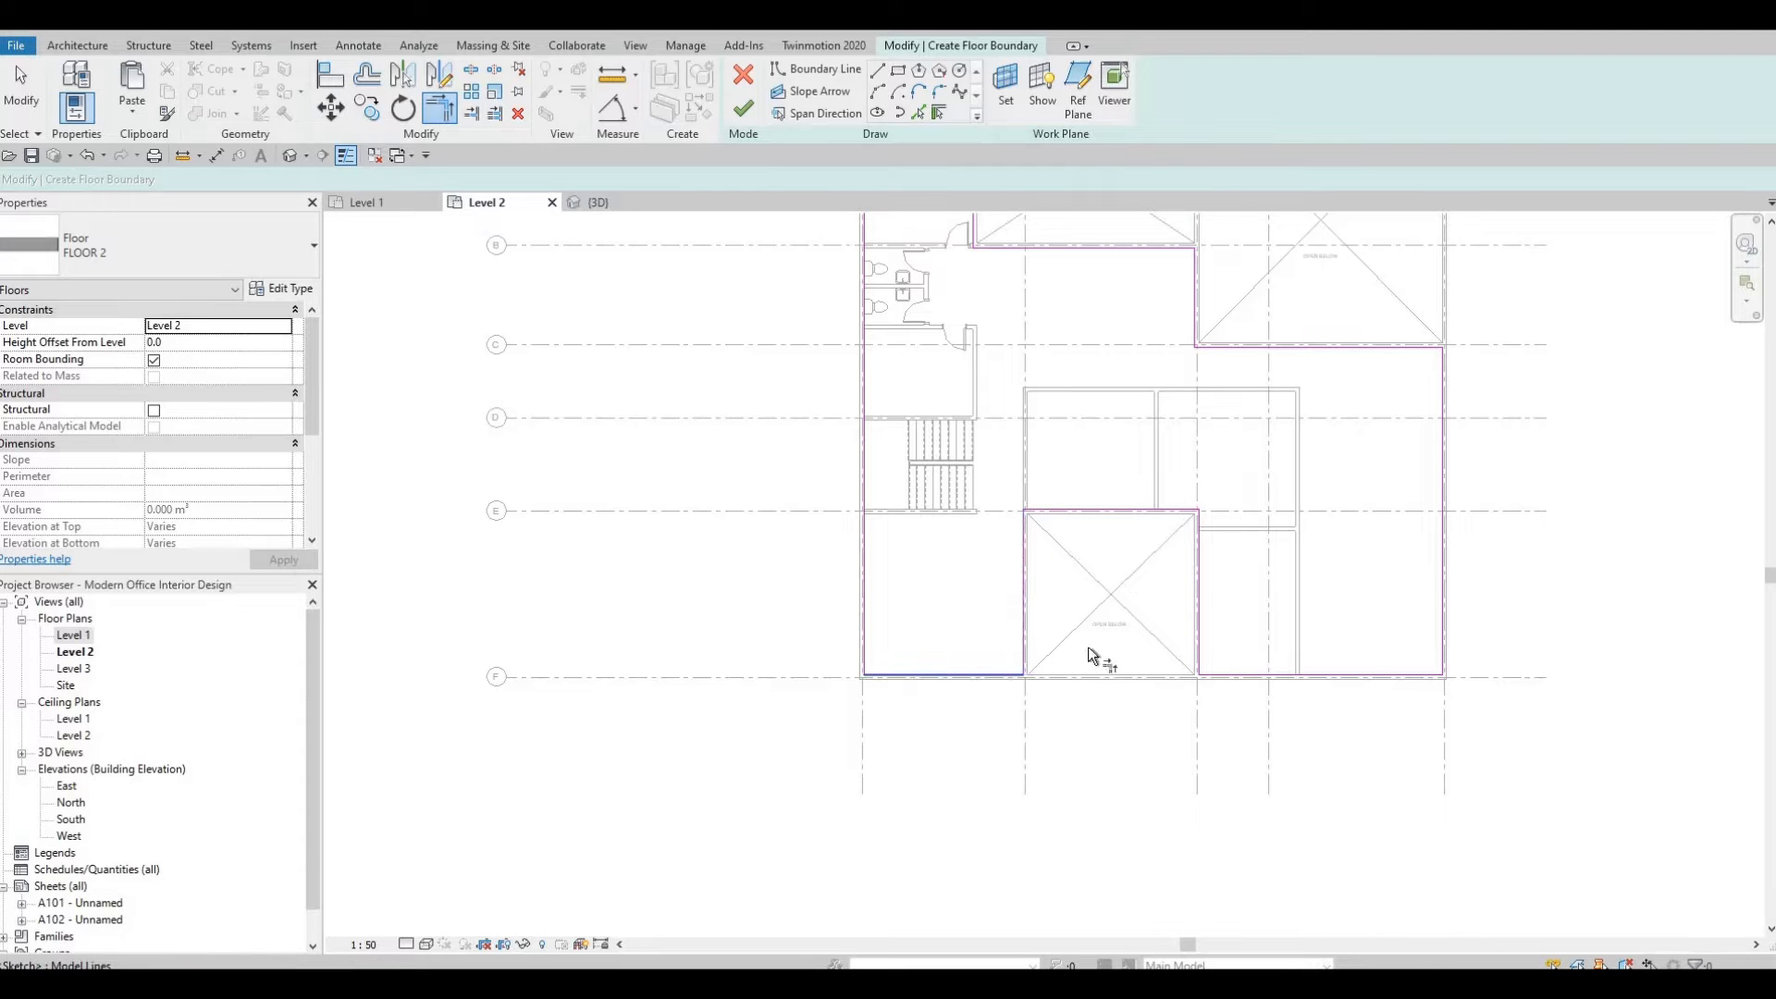
scroll(1092, 647, "down", 2)
scroll(1002, 442, "up", 5)
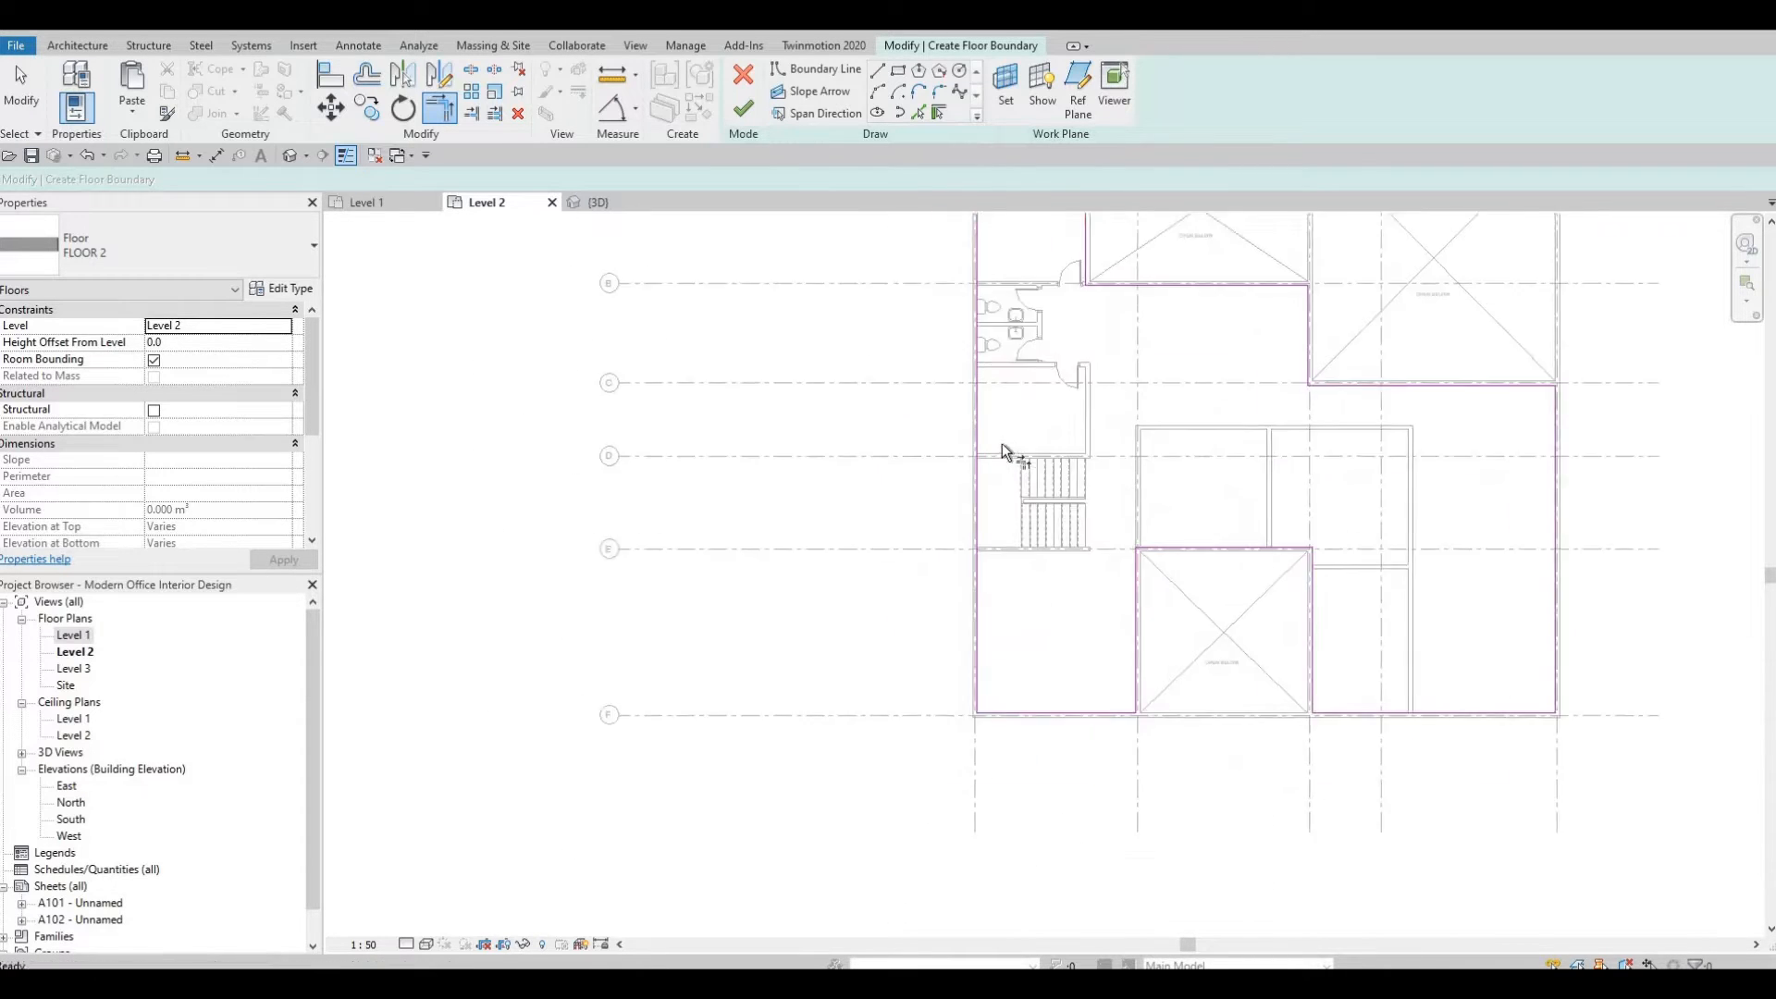
Pick the stair outline edges as boundary lines for the stair opening.
key("t")
key("r")
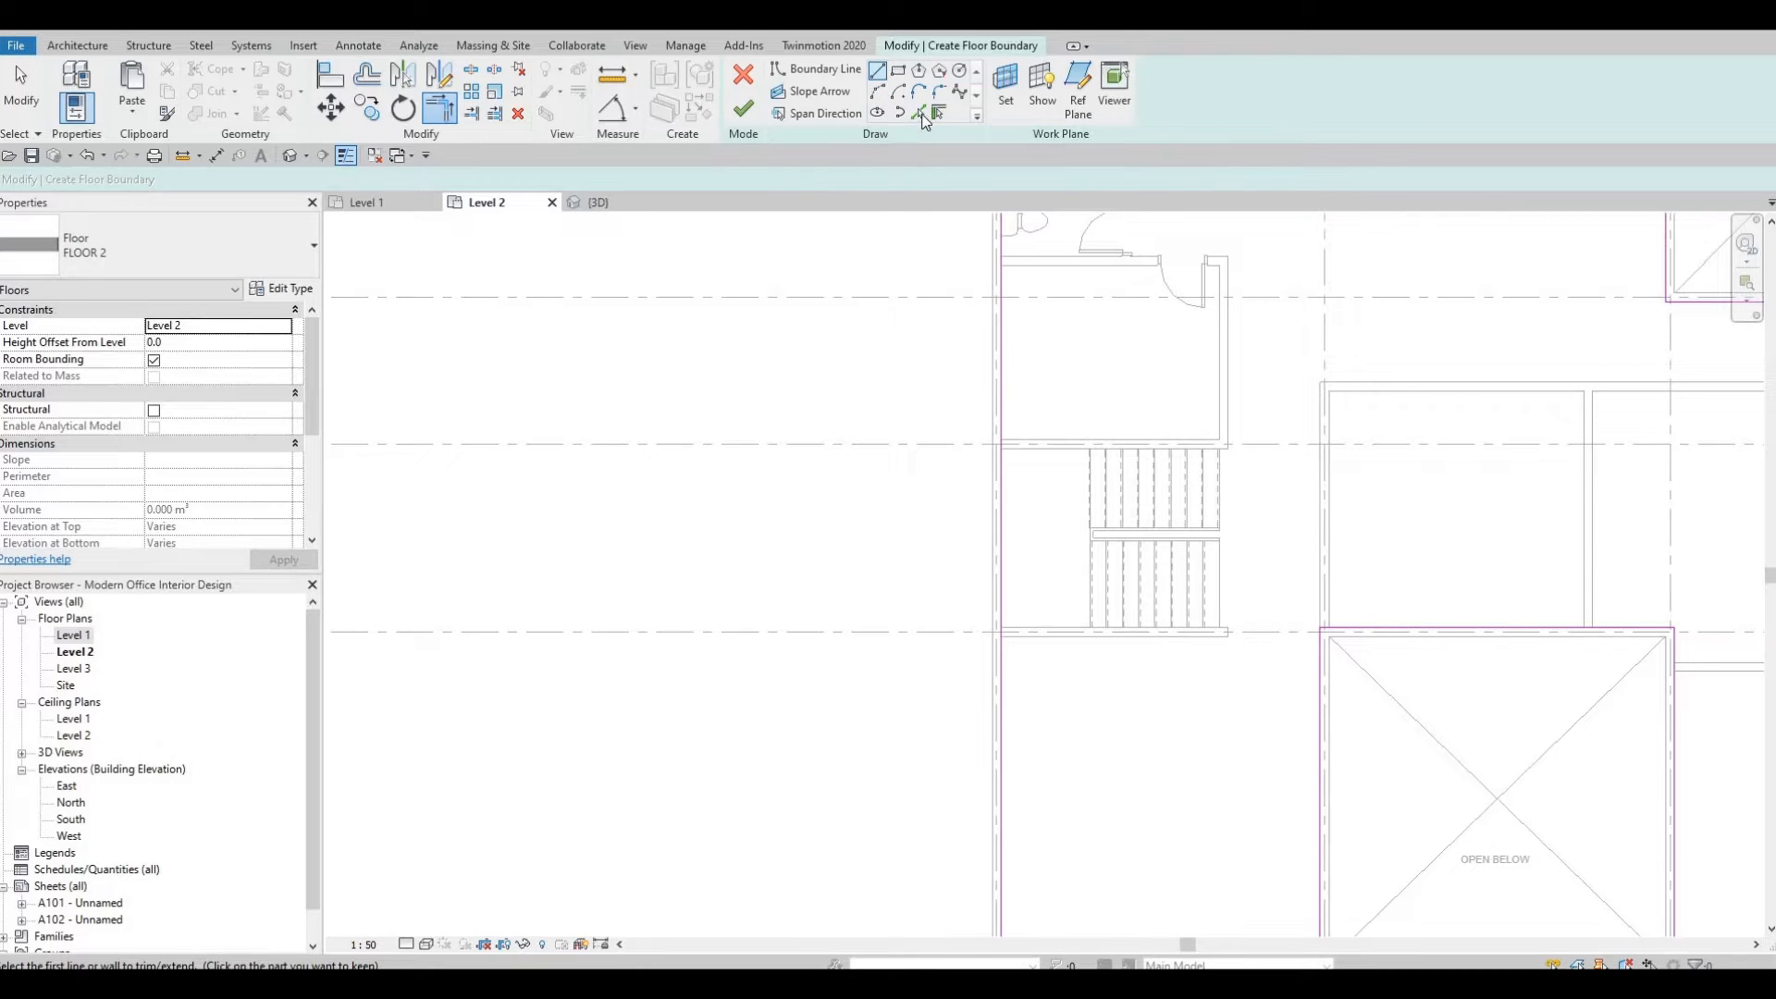
key("Escape")
scroll(1082, 417, "up", 3)
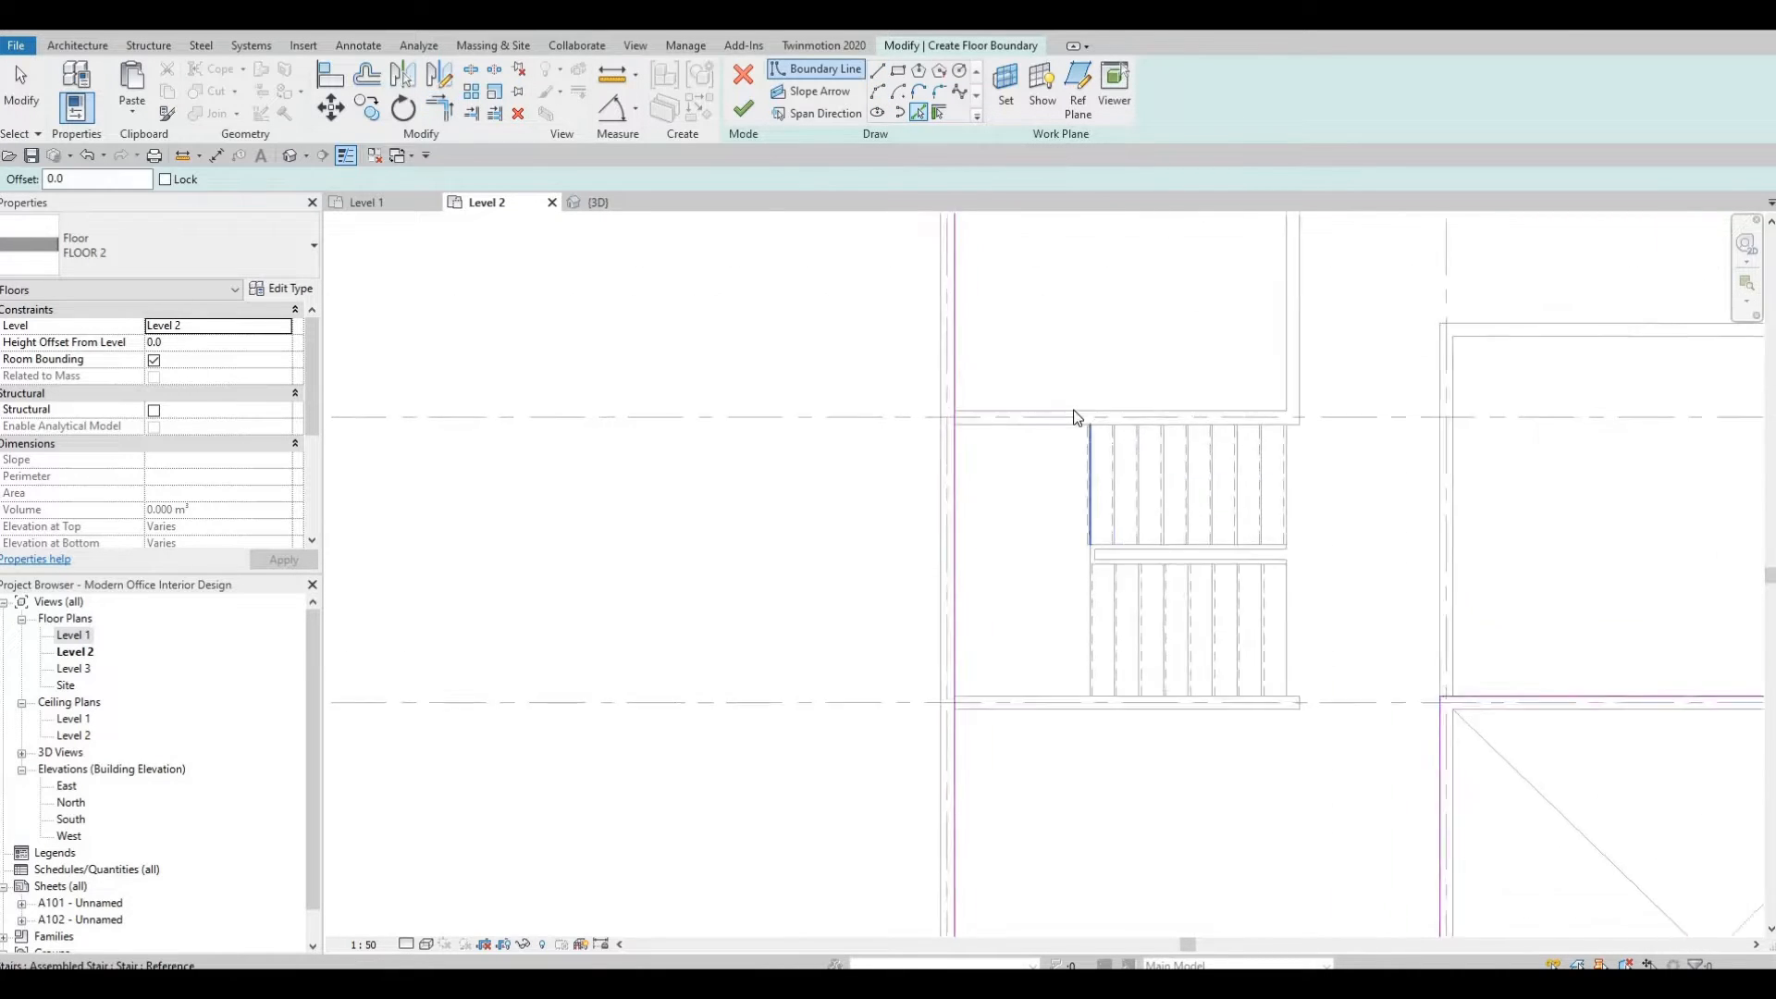
left_click(1082, 408)
left_click(1088, 761)
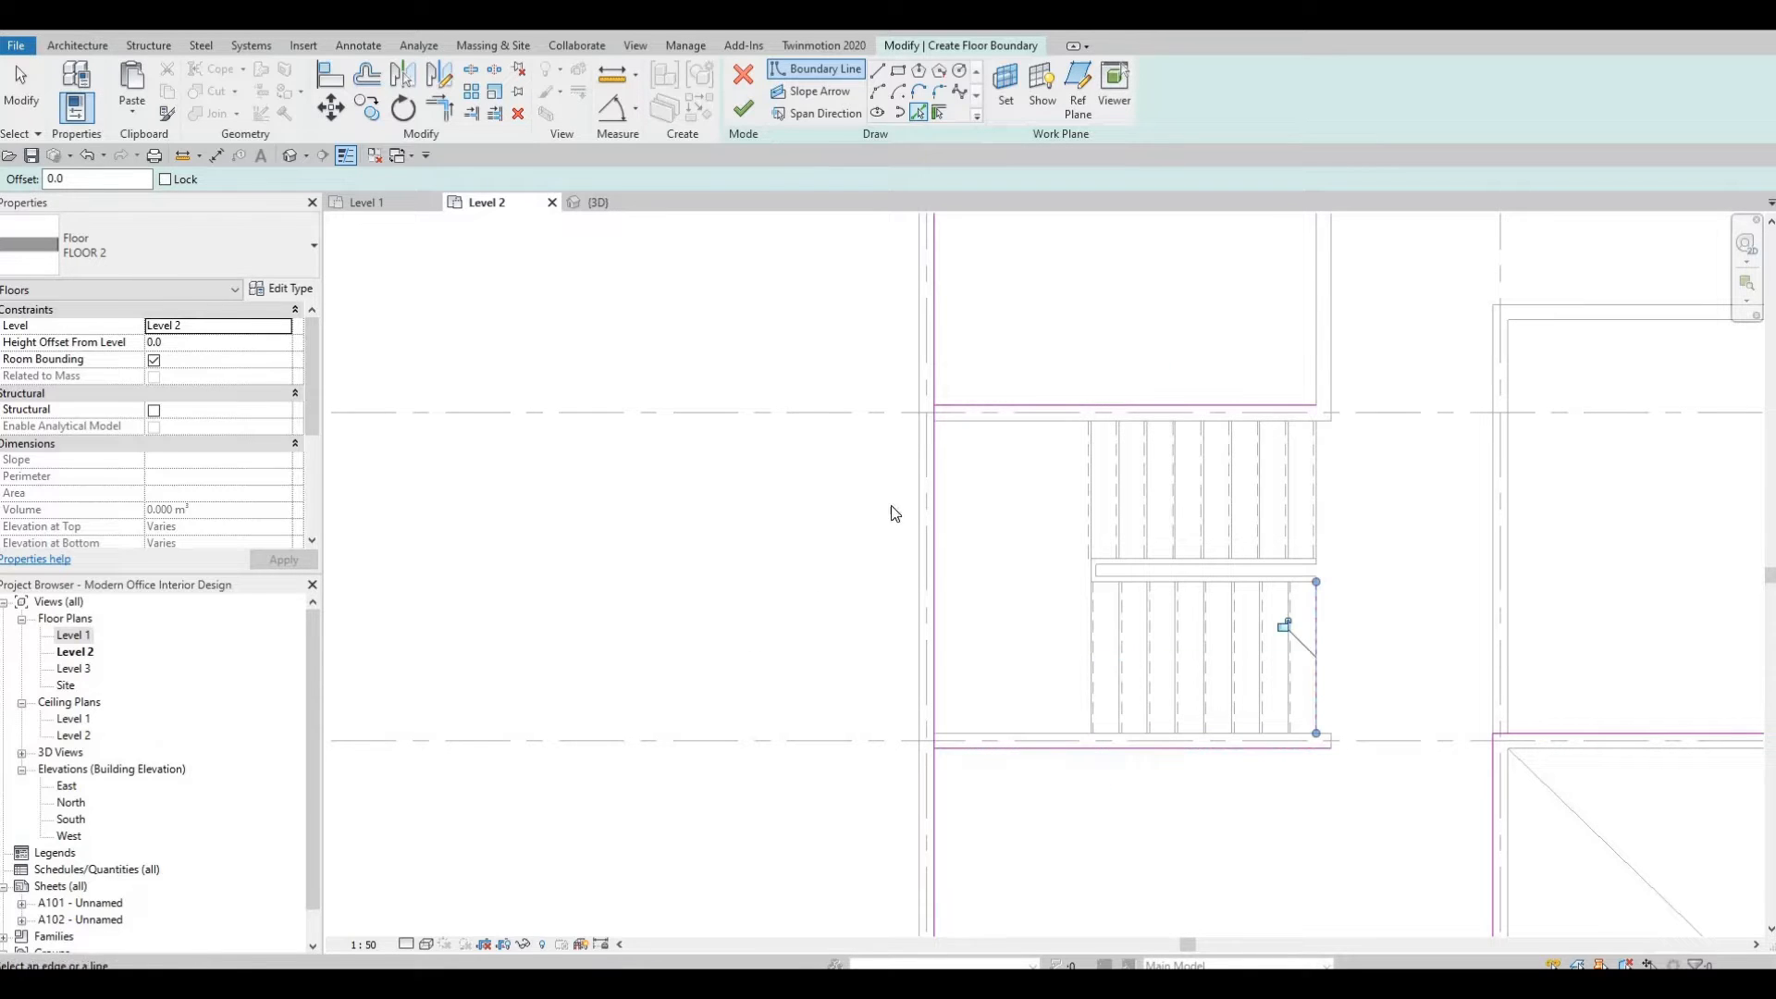
key("Escape")
key("Escape")
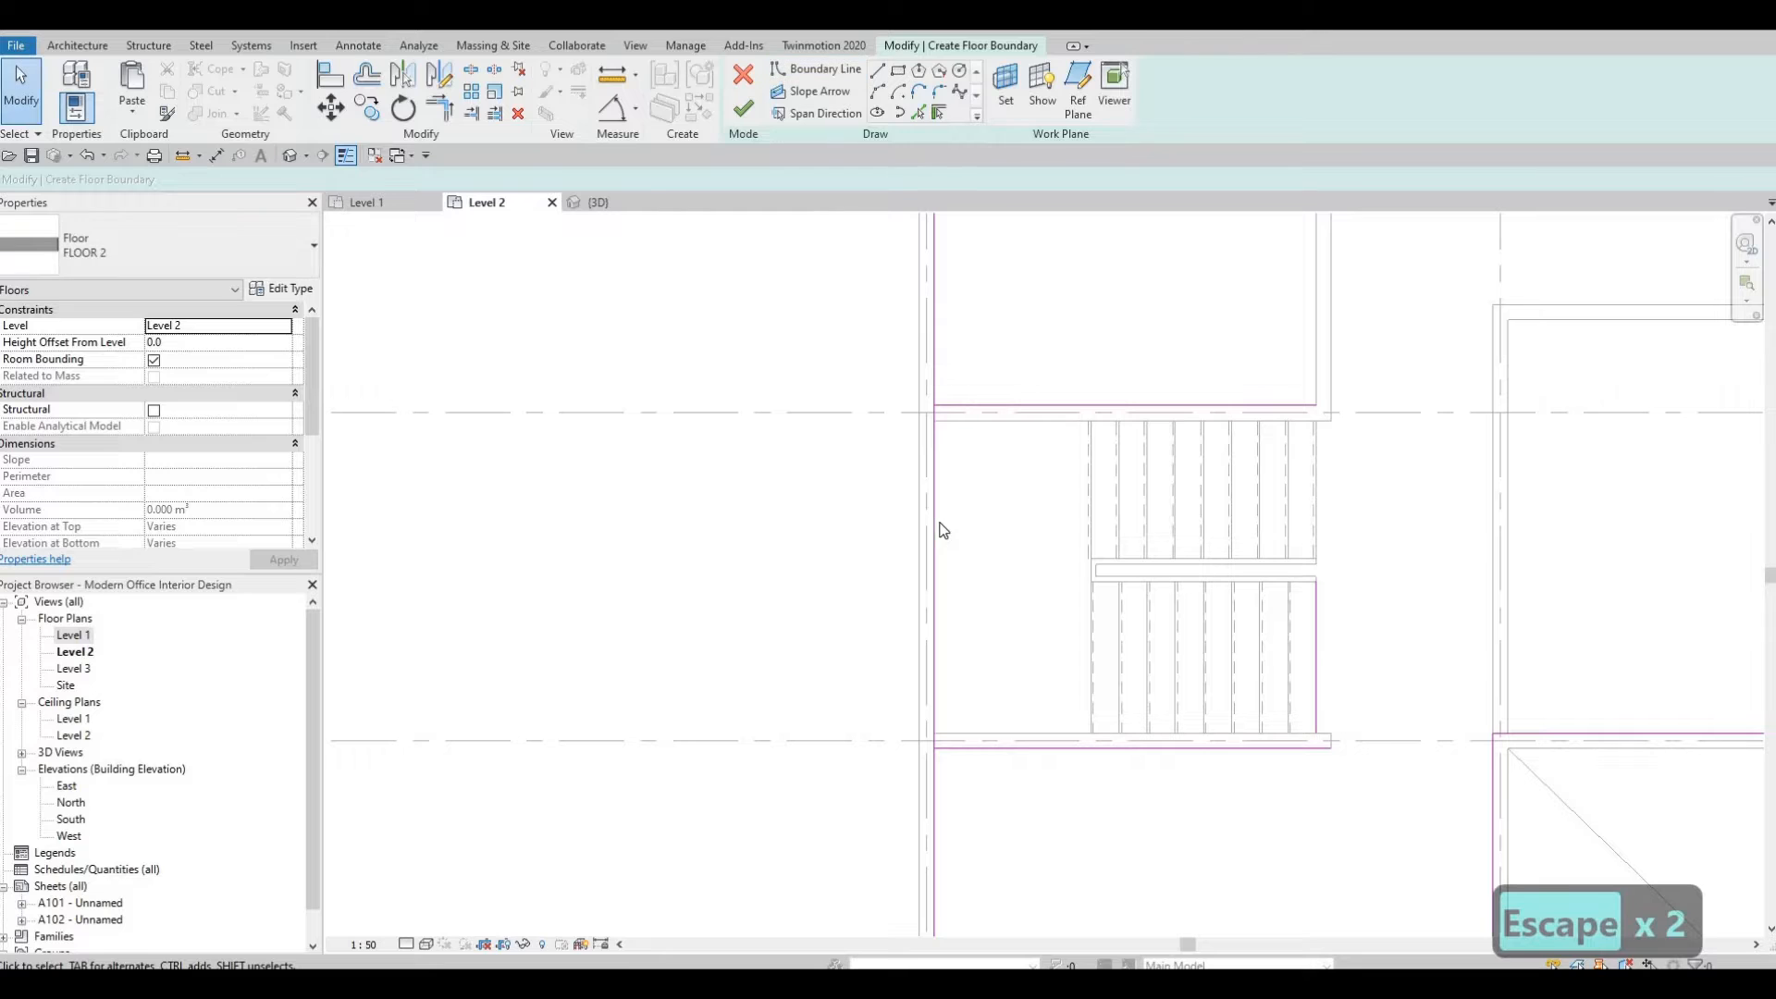
Split the left exterior boundary line beside the stairs.
key("s")
key("l")
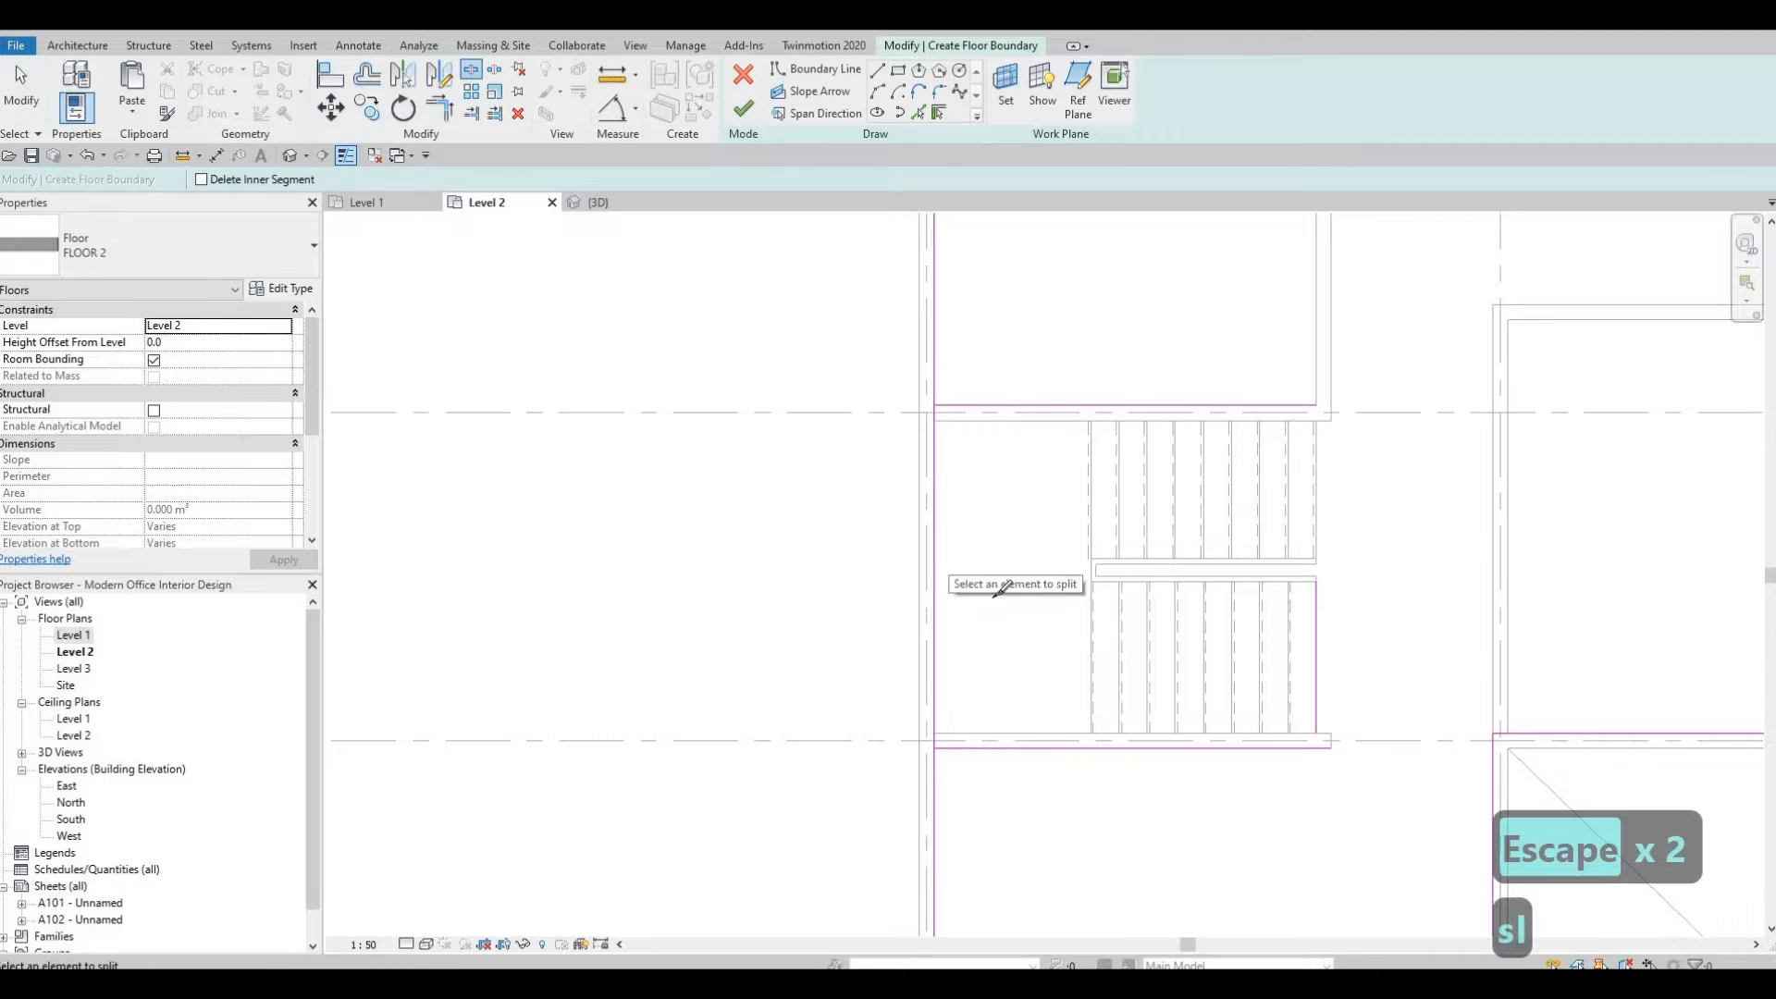
left_click(934, 548)
key("Escape")
key("Escape")
Trim the boundary lines into a closed outline around the stair opening.
key("t")
key("r")
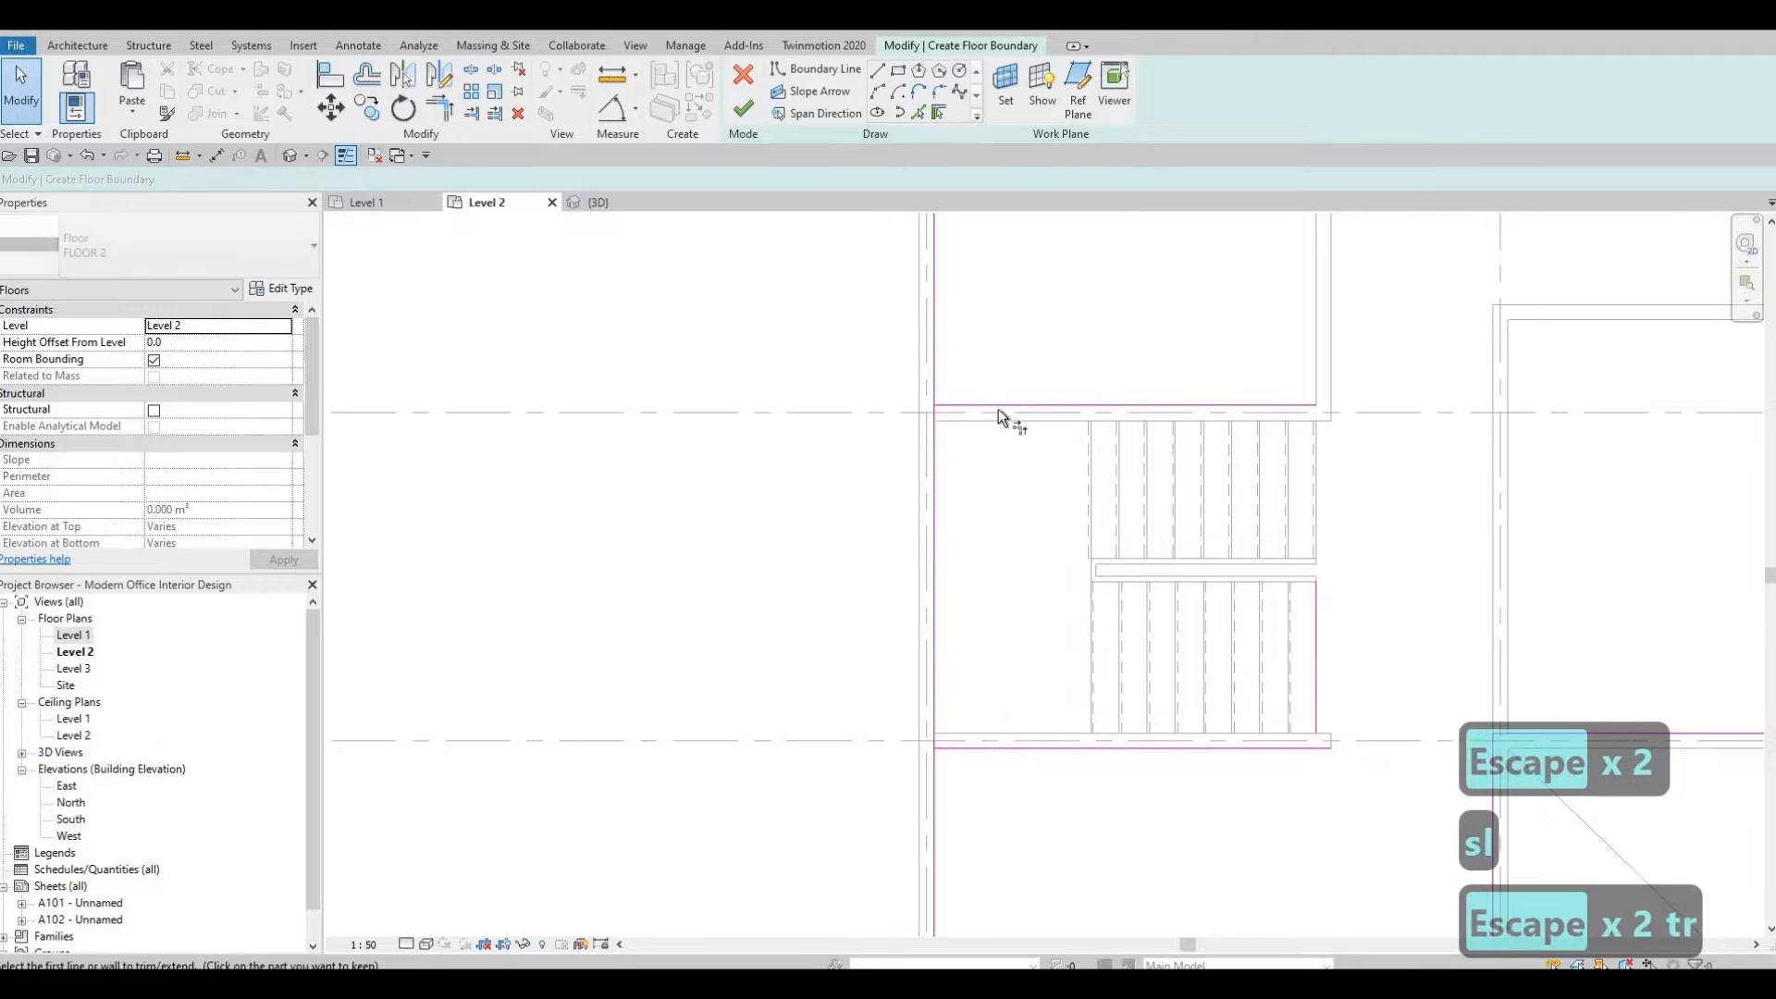
left_click(942, 348)
left_click(1176, 413)
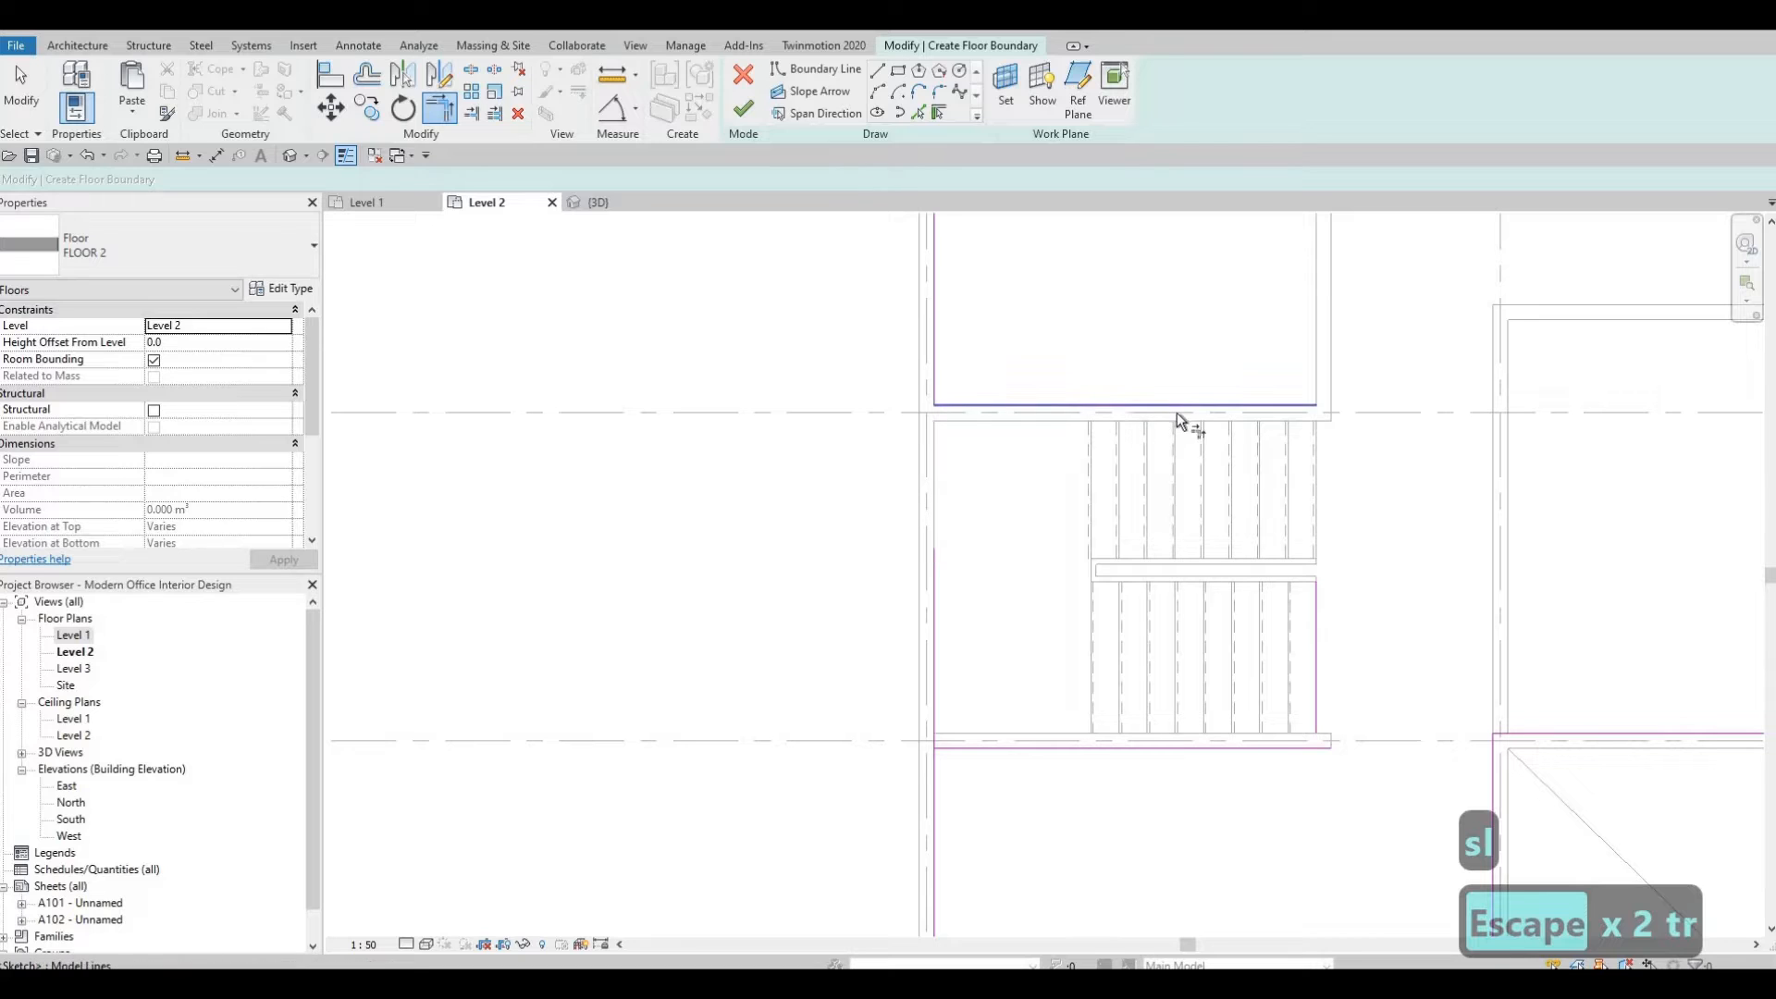
left_click(1178, 408)
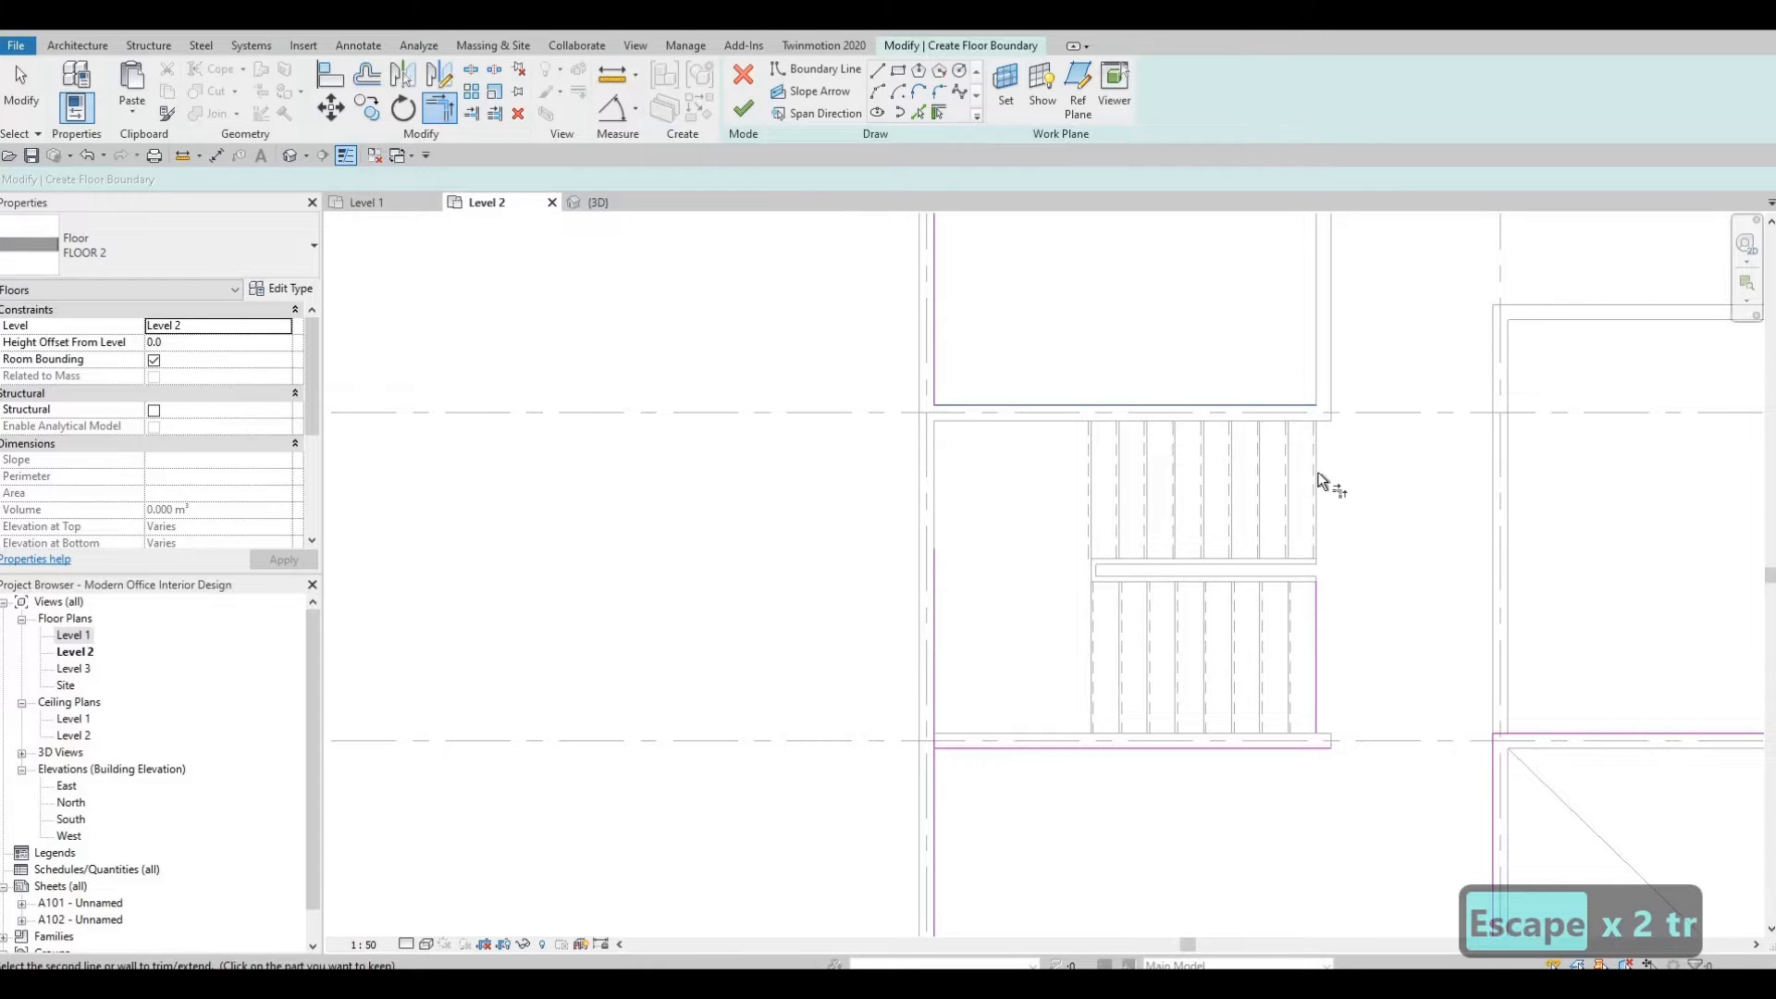
left_click(1238, 407)
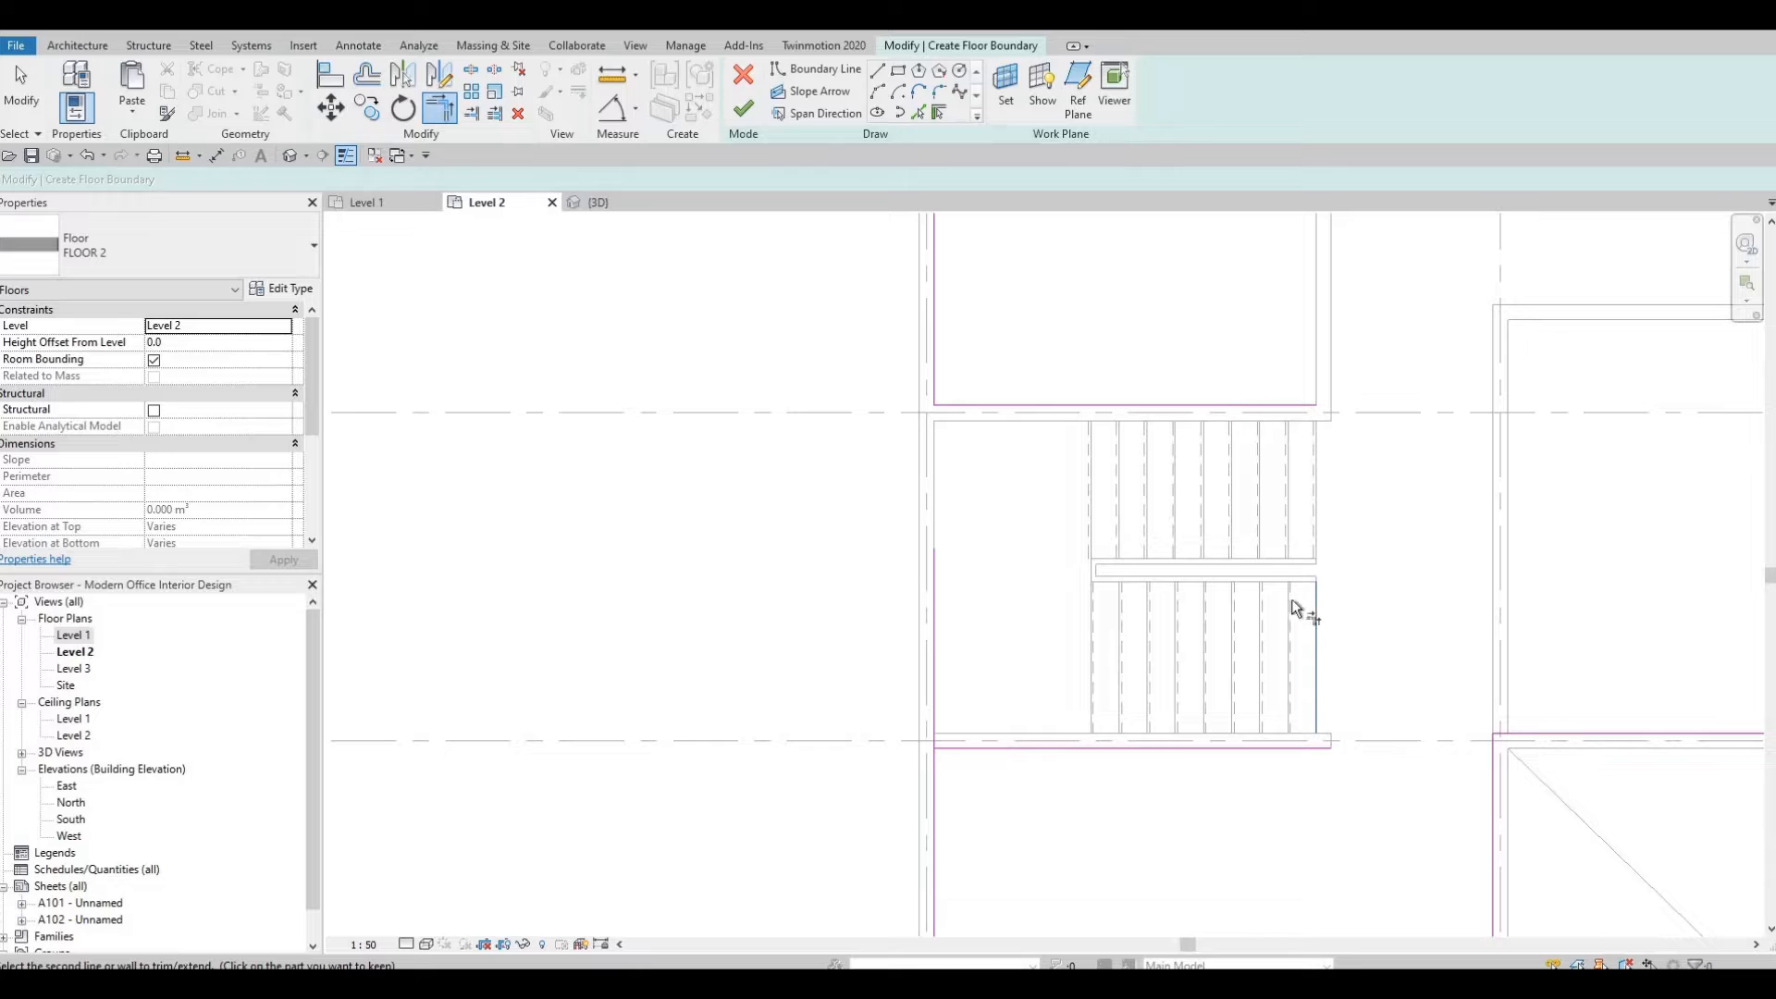
left_click(1249, 745)
key("Escape")
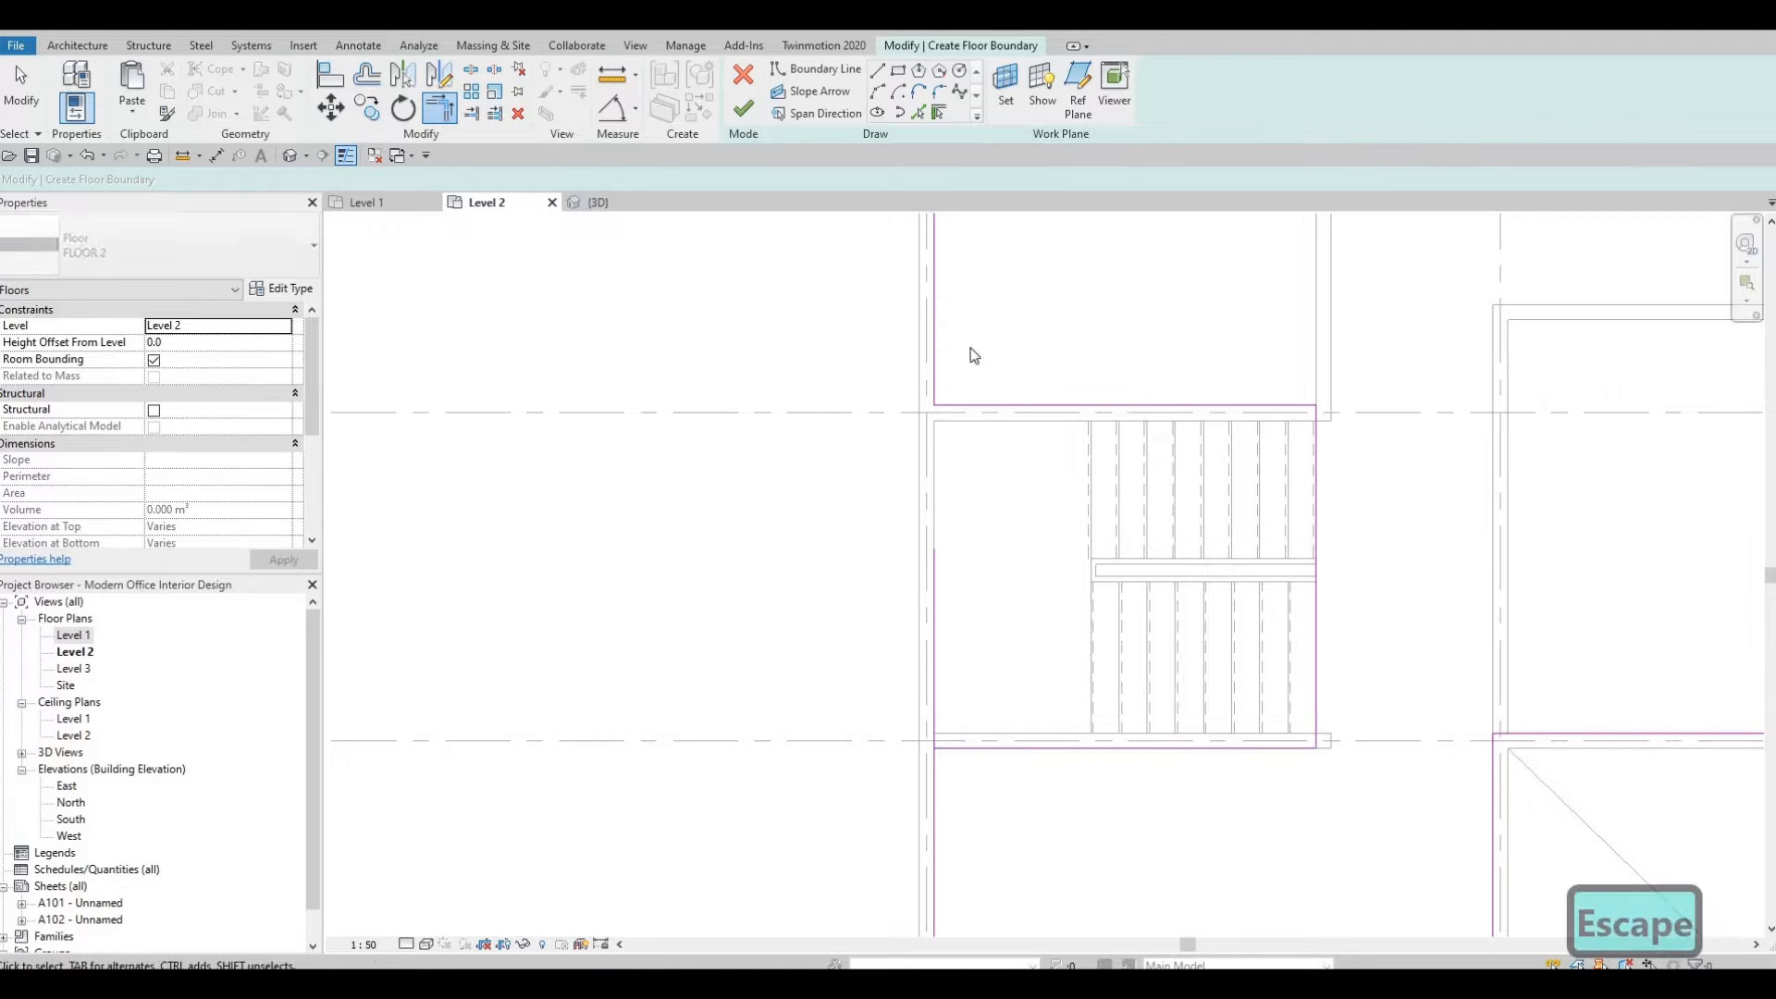
key("Escape")
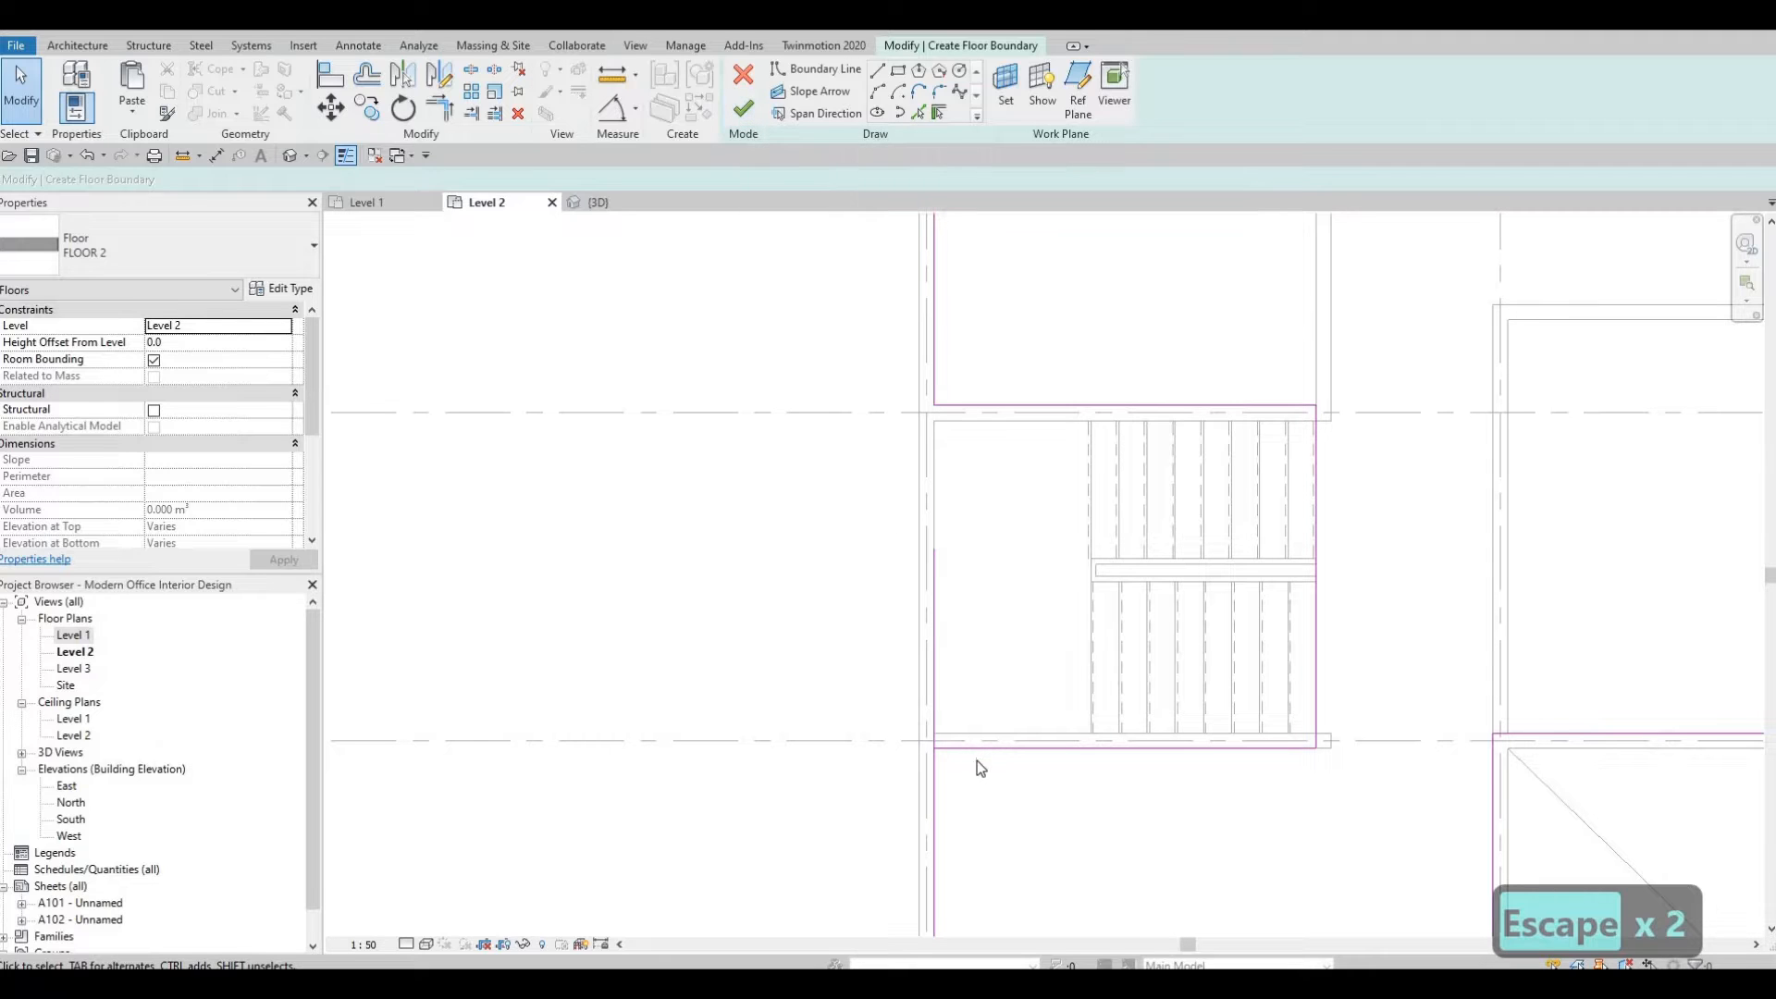
key("Escape")
Finish the floor boundary sketch.
key("t")
key("r")
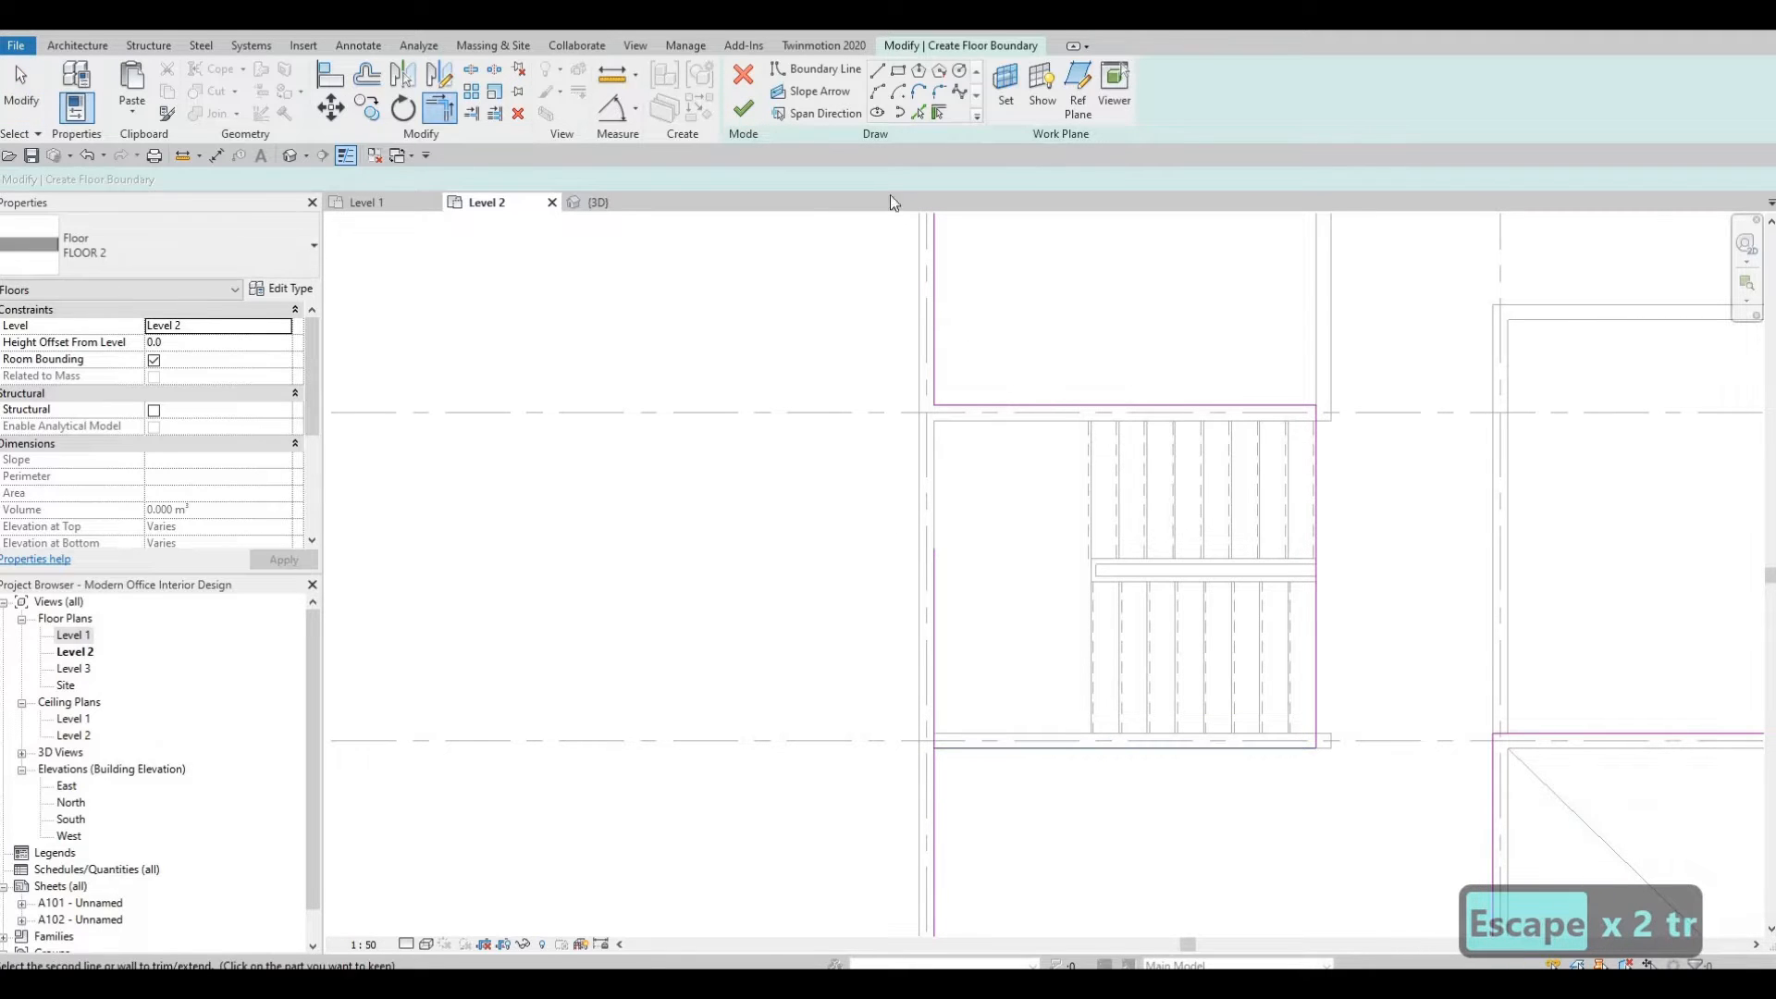
left_click(743, 108)
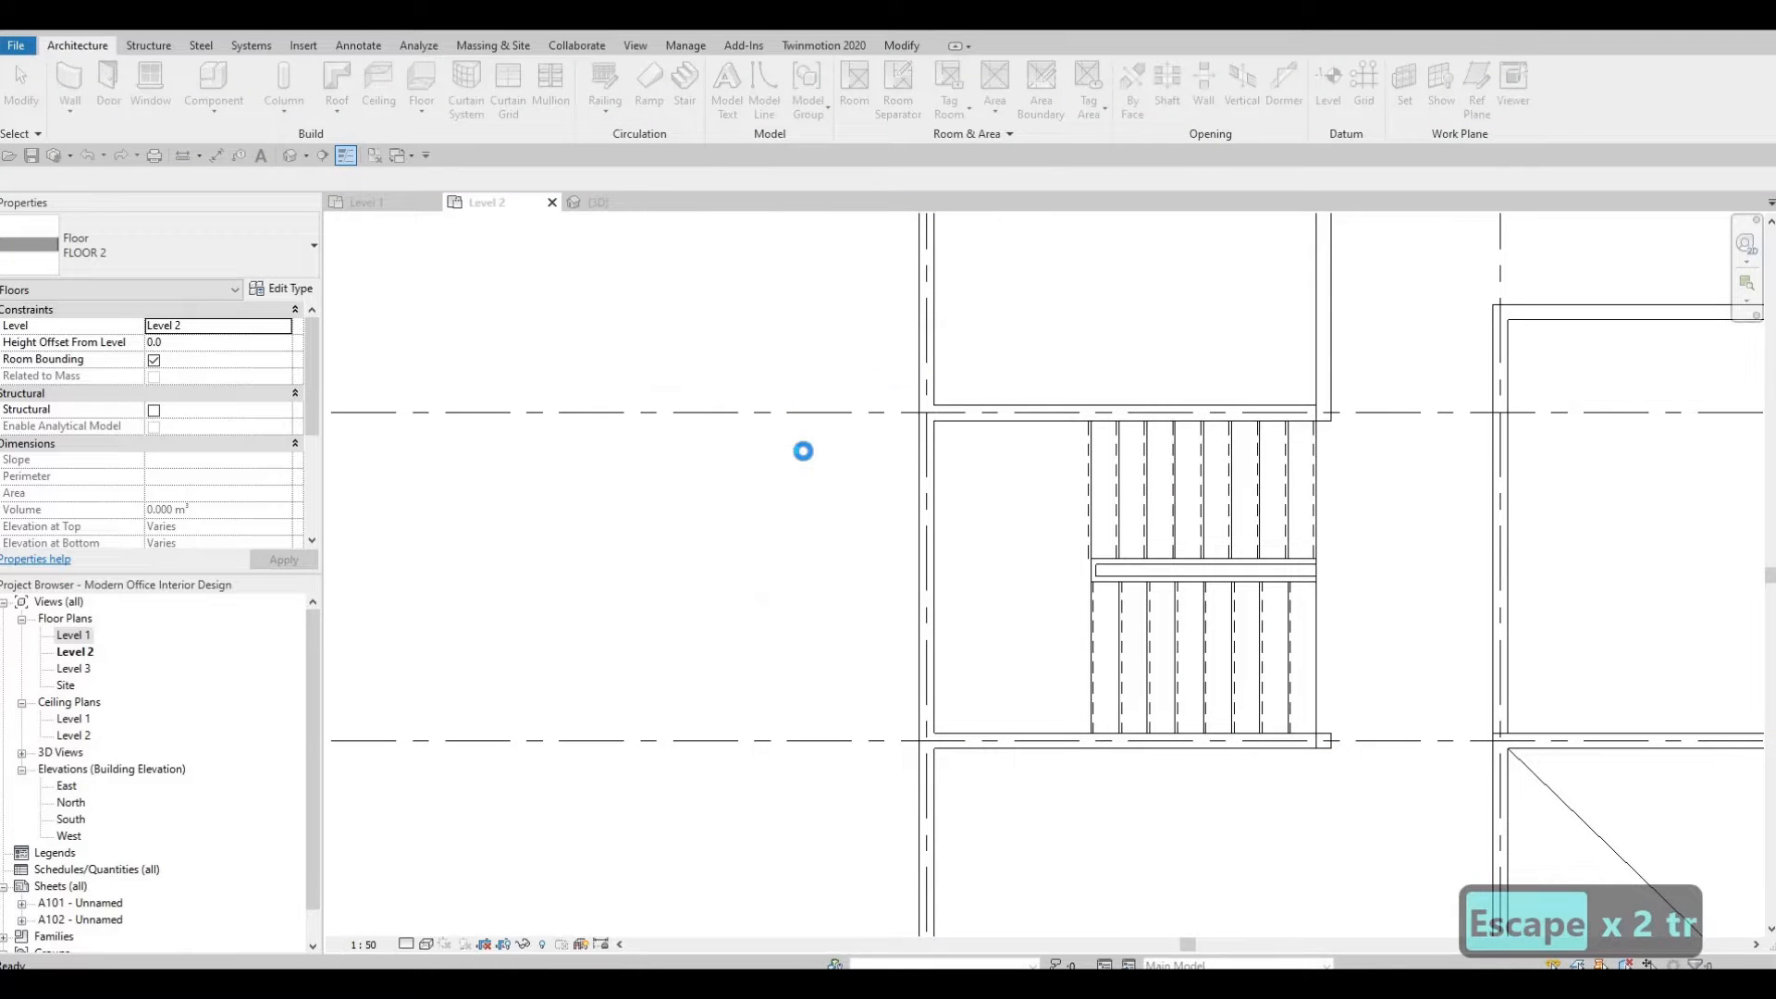
Inspect the finished Level 2 floor in the plan and 3D views.
left_click(873, 459)
scroll(740, 507, "down", 6)
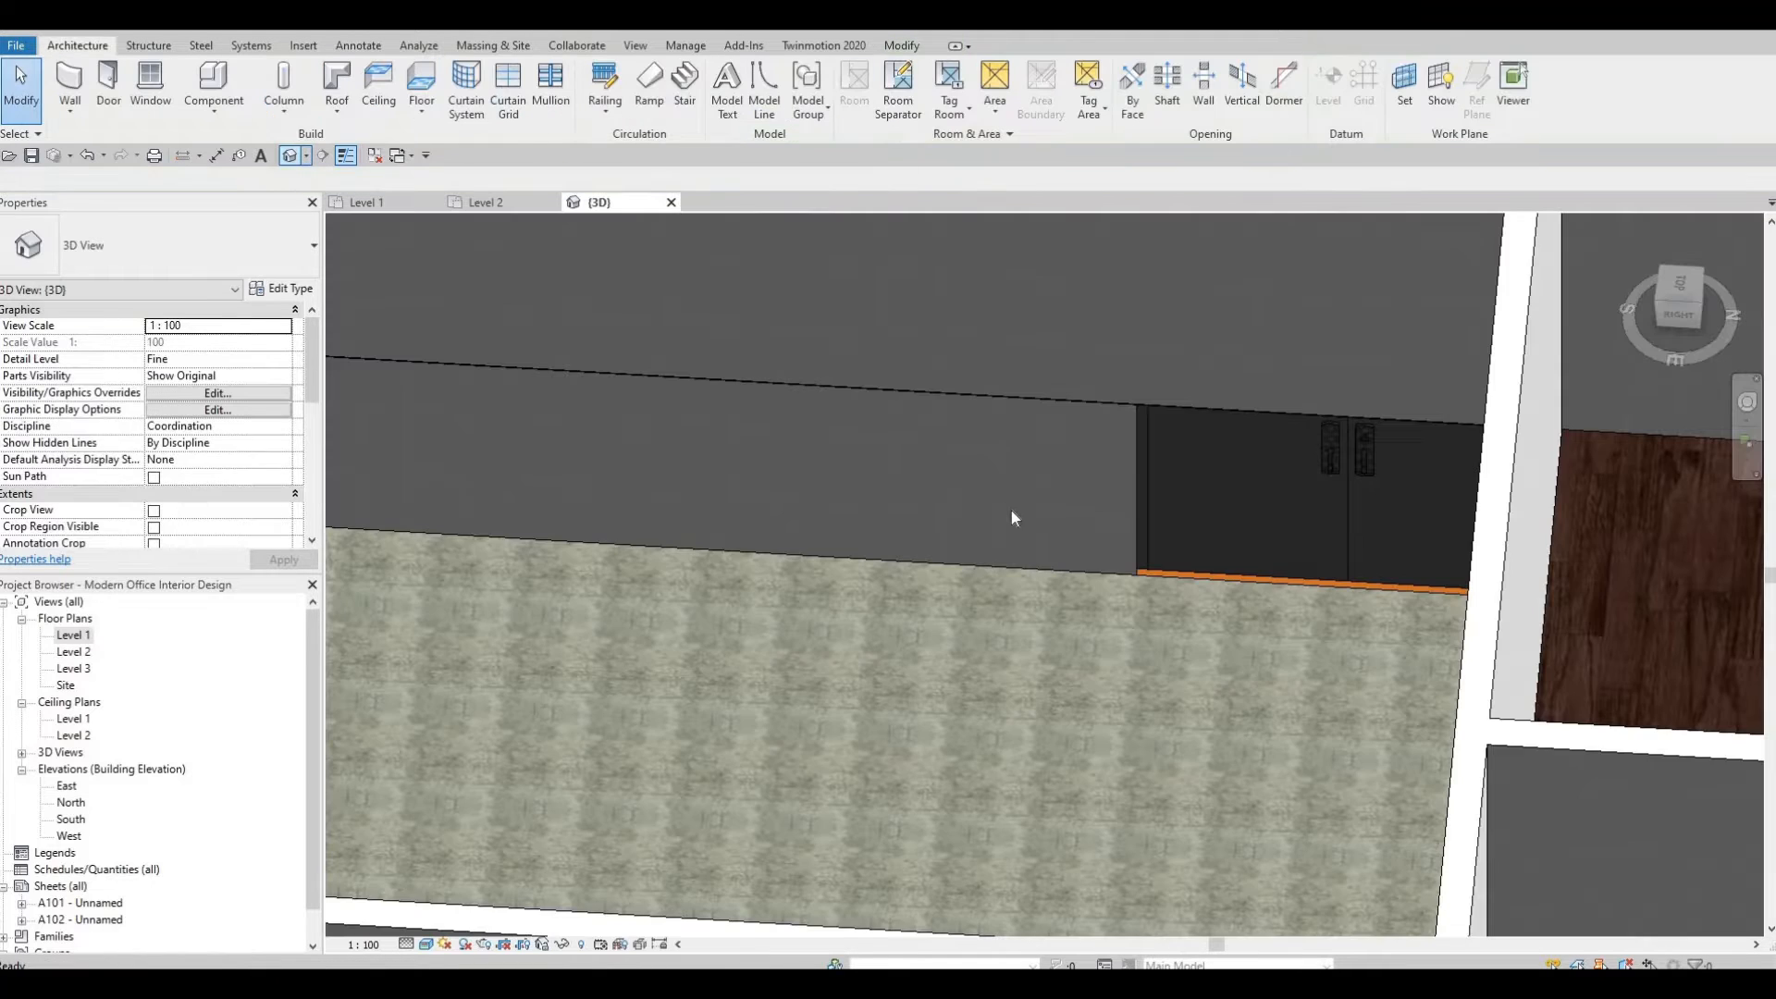
scroll(1012, 510, "down", 6)
middle_click_drag(957, 546, 876, 529, "shift")
scroll(886, 531, "up", 2)
middle_click_drag(991, 388, 1035, 388, "shift")
scroll(1051, 387, "up", 2)
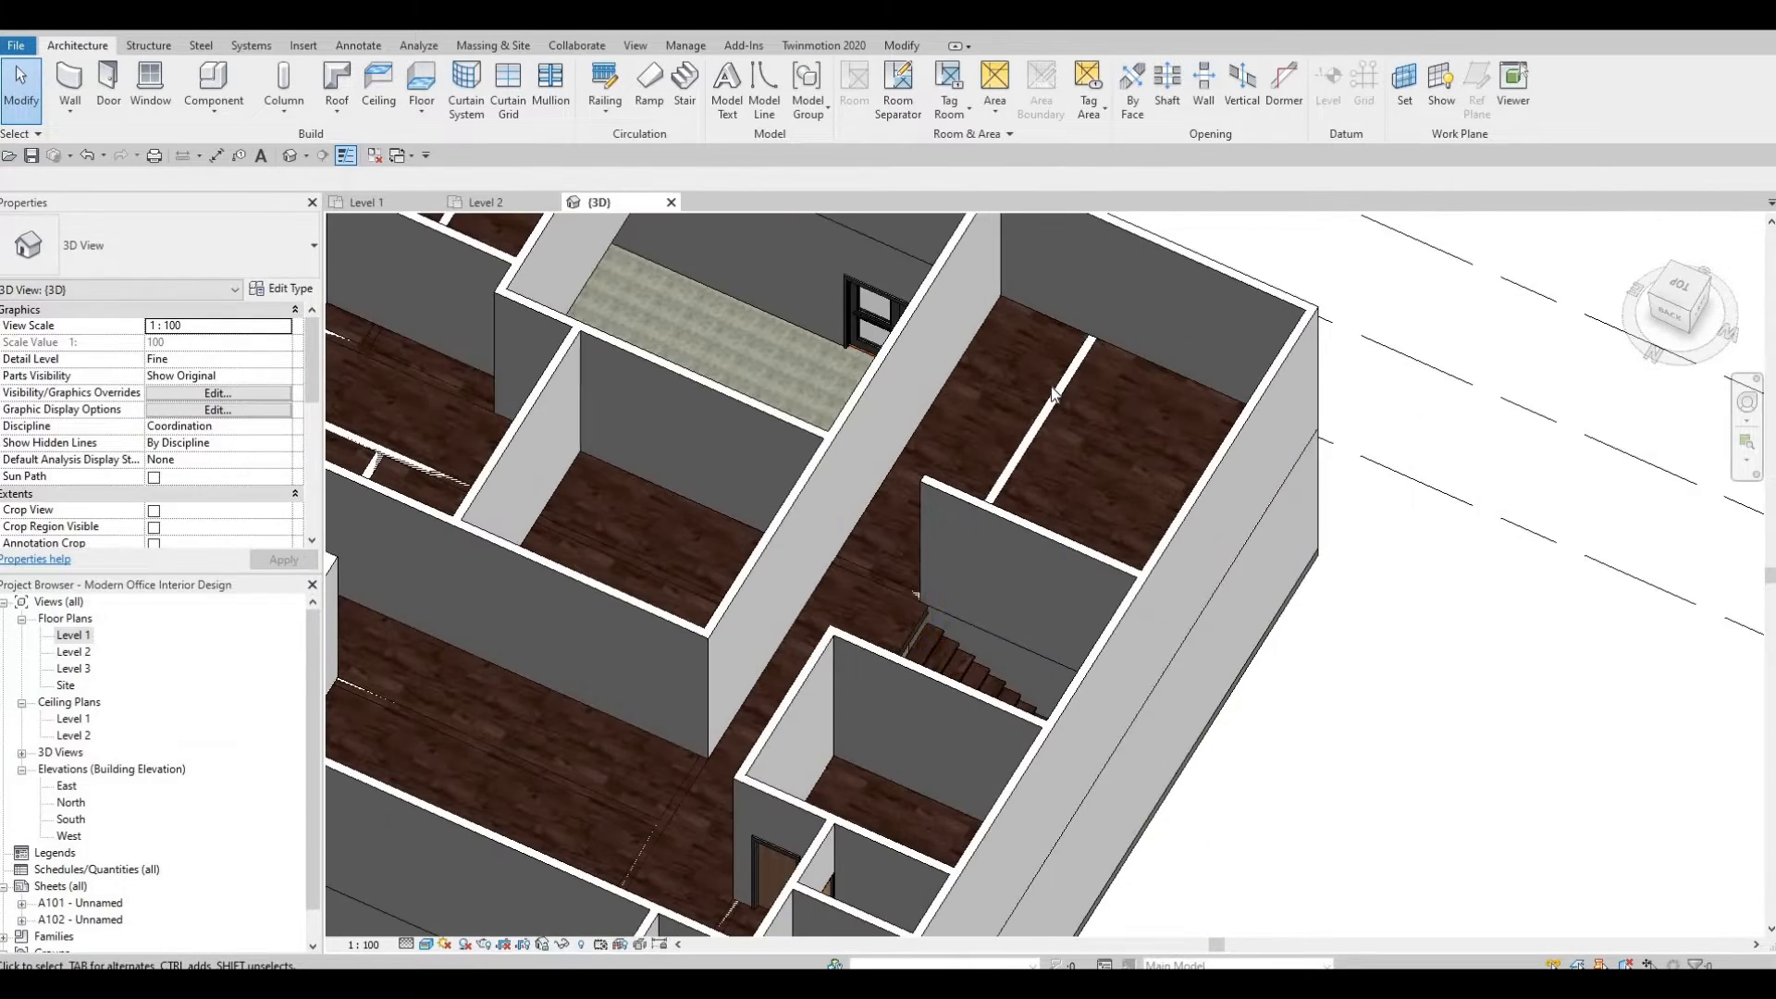
left_click(901, 563)
left_click(881, 574, "ctrl")
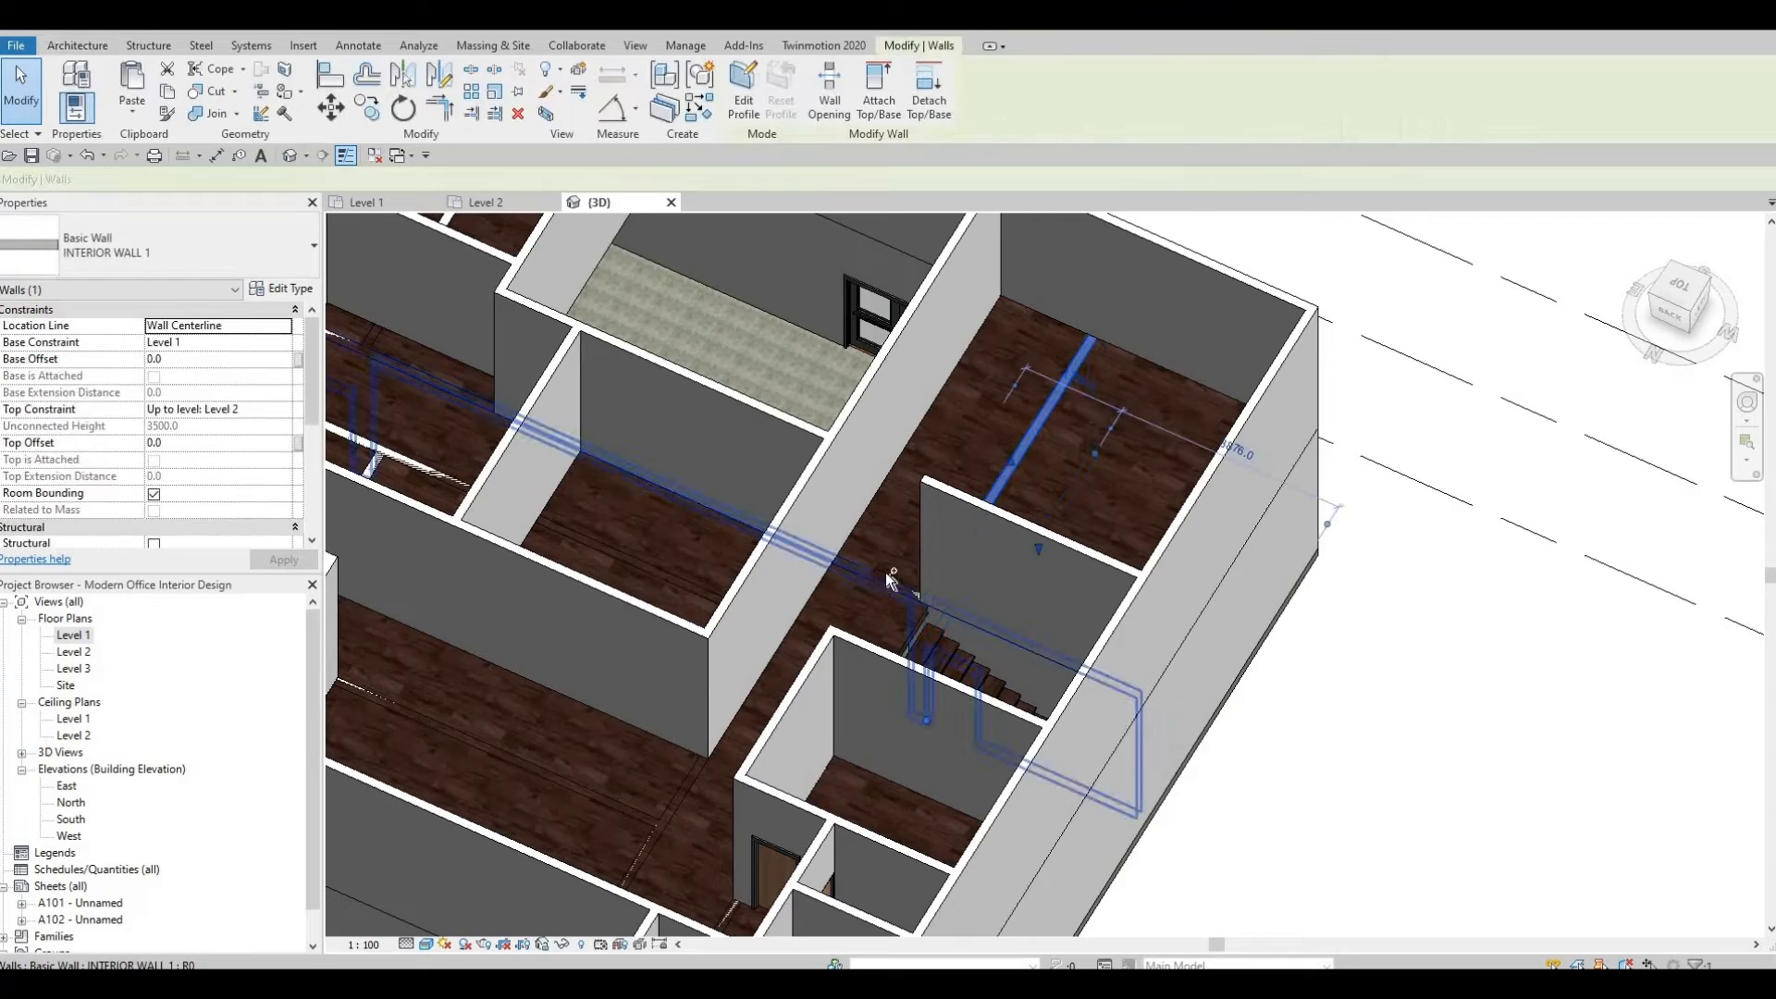
Attach the tops of the selected Level 1 interior walls to the Level 2 floor.
scroll(938, 475, "down", 3)
scroll(745, 489, "up", 3)
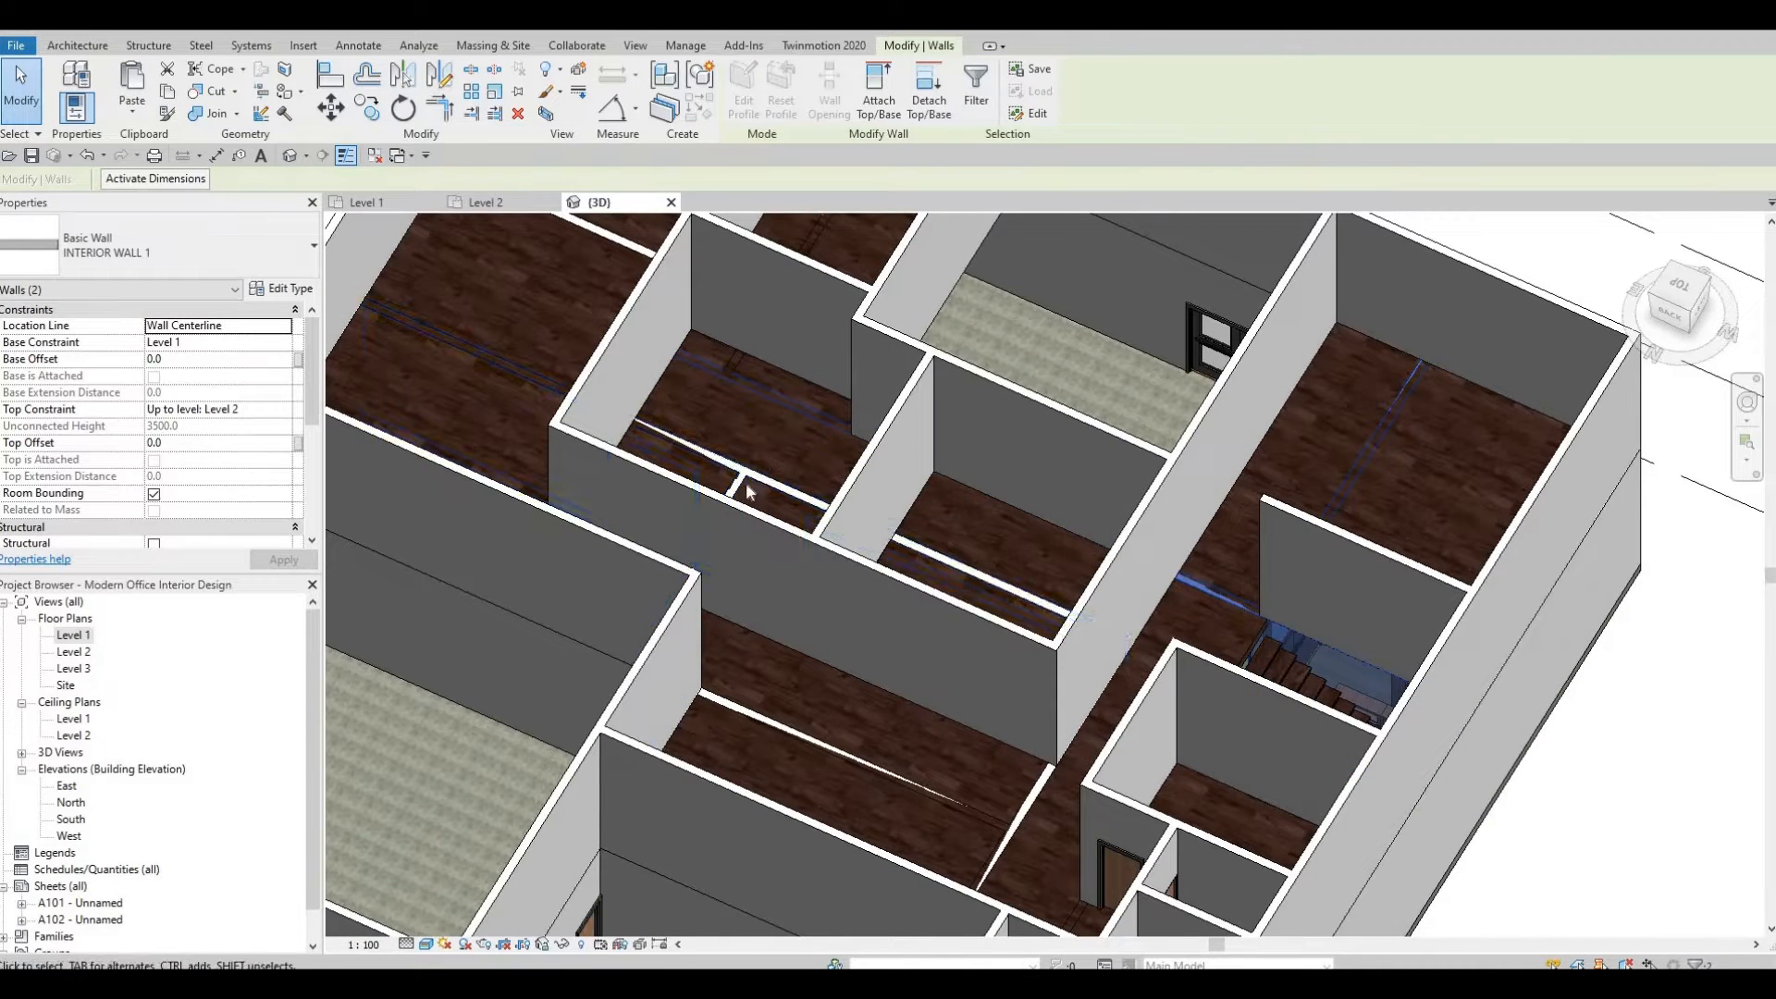
scroll(747, 491, "up", 3)
left_click(708, 515, "ctrl")
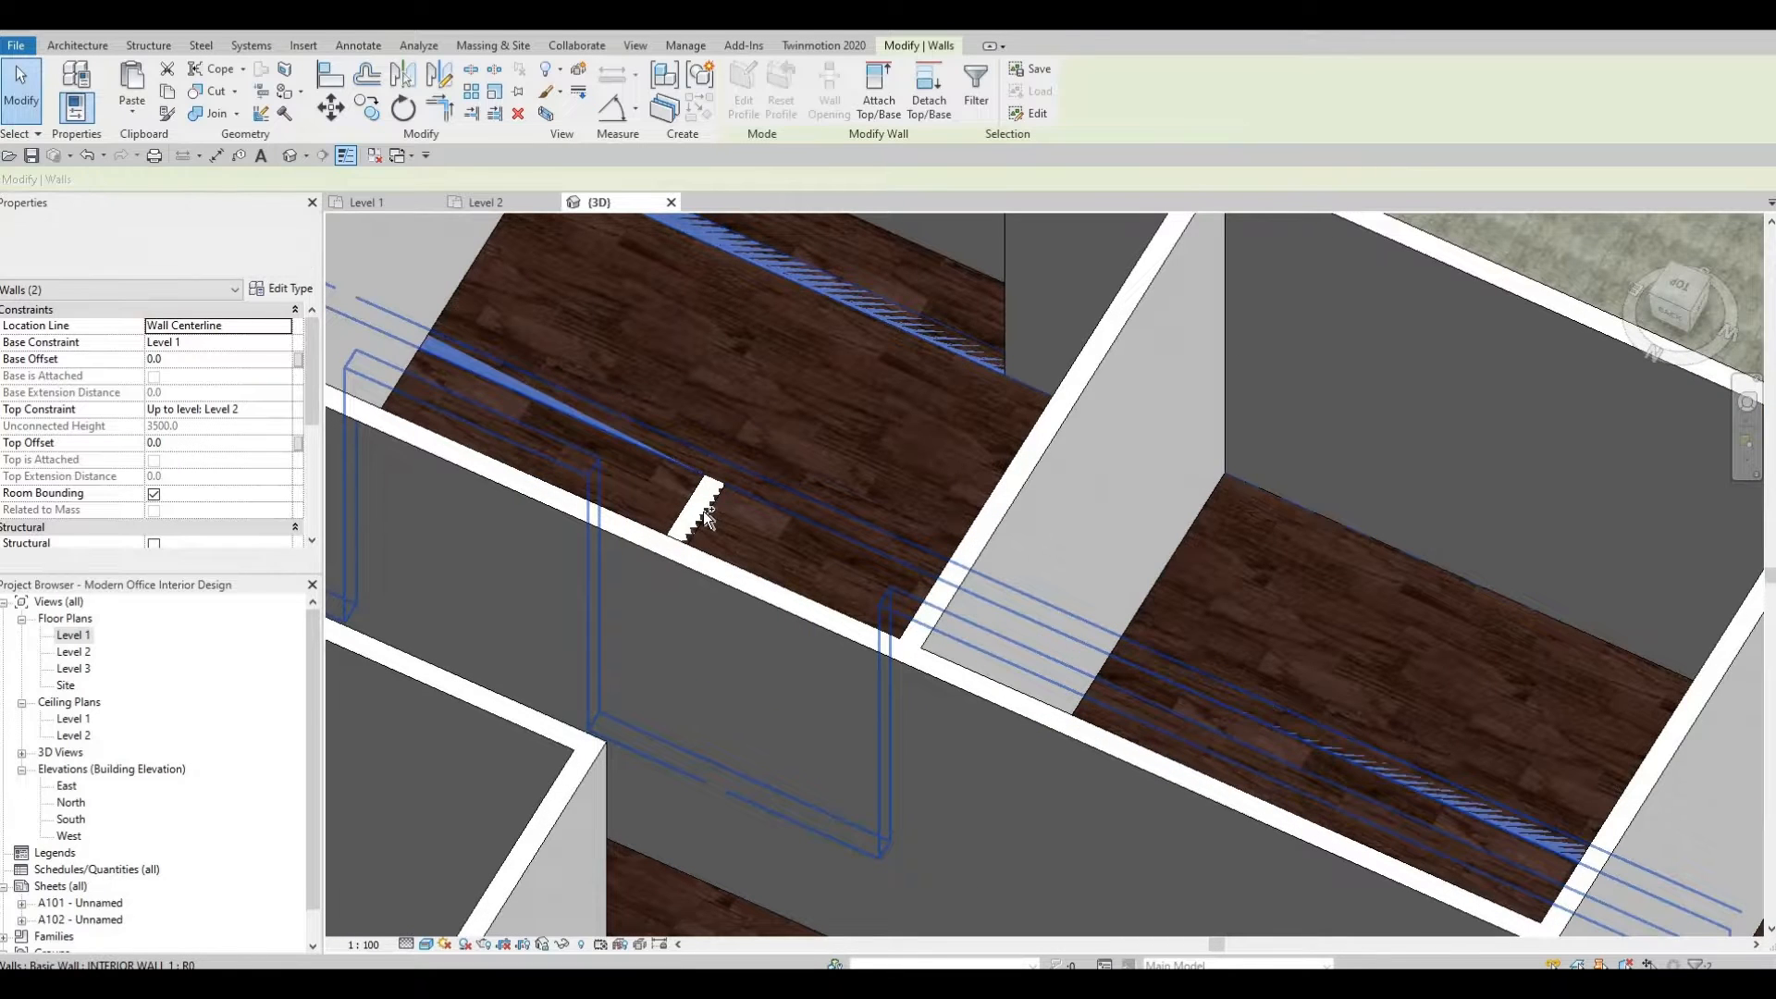
scroll(774, 664, "down", 4)
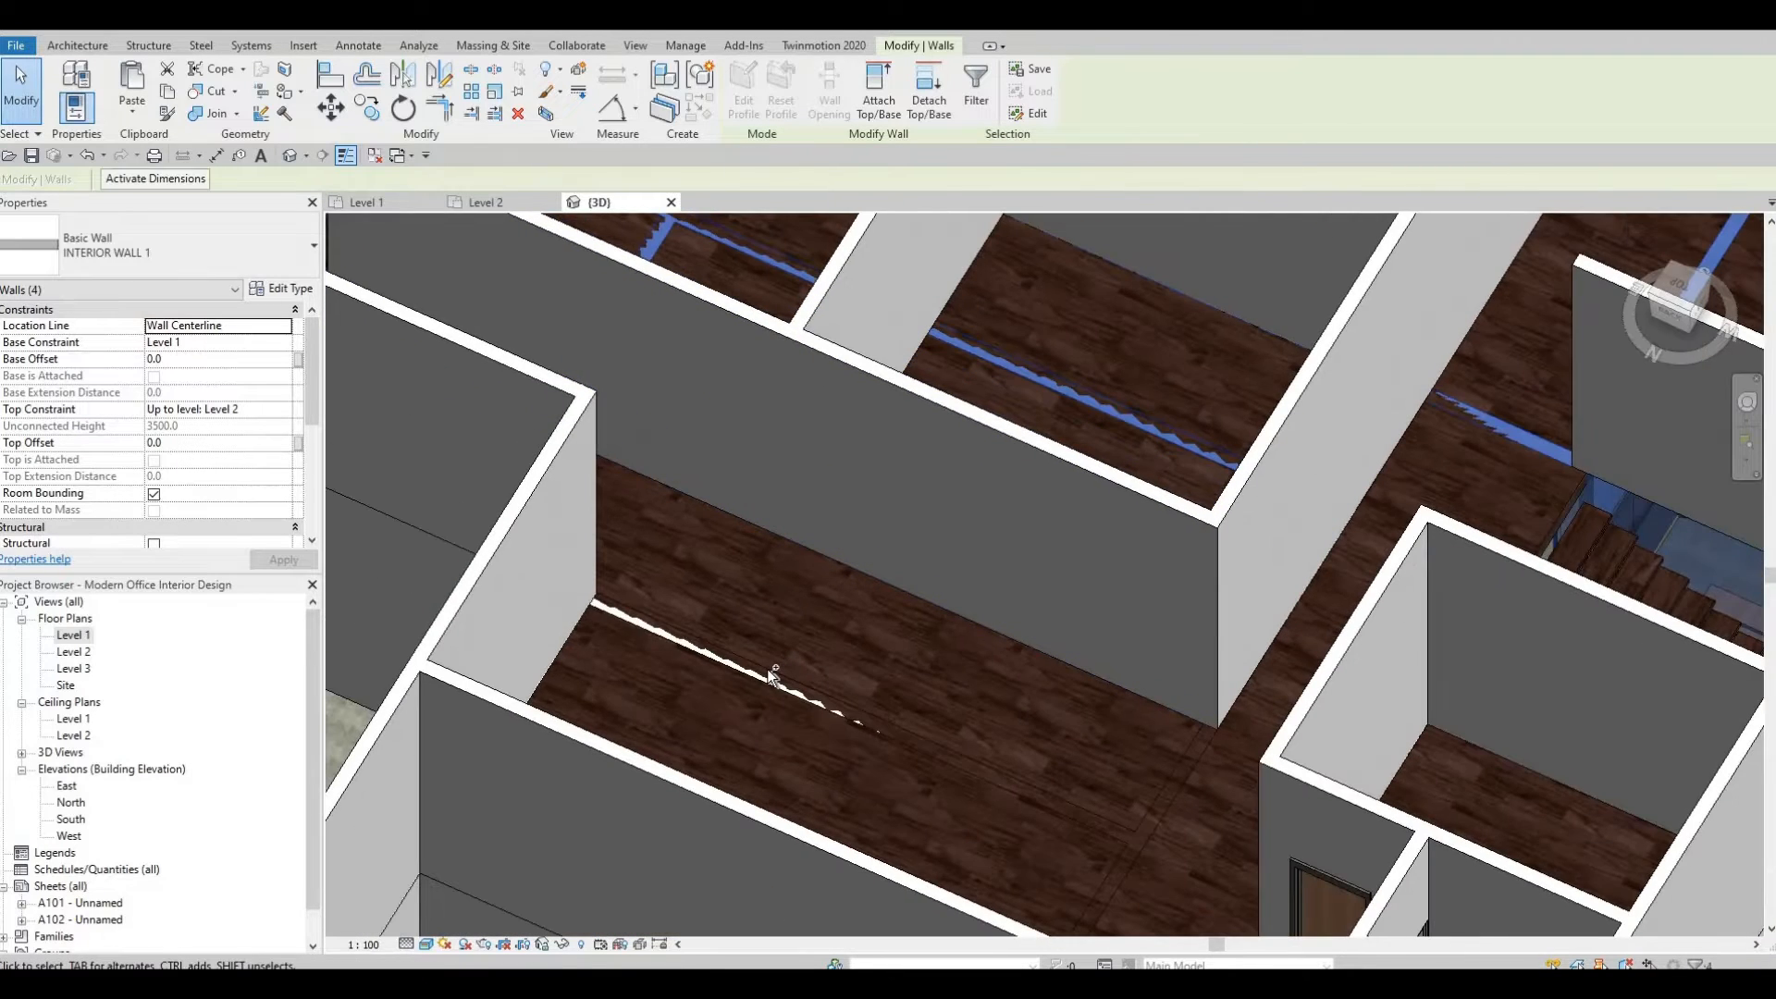
left_click(768, 669, "ctrl")
scroll(1040, 648, "down", 3)
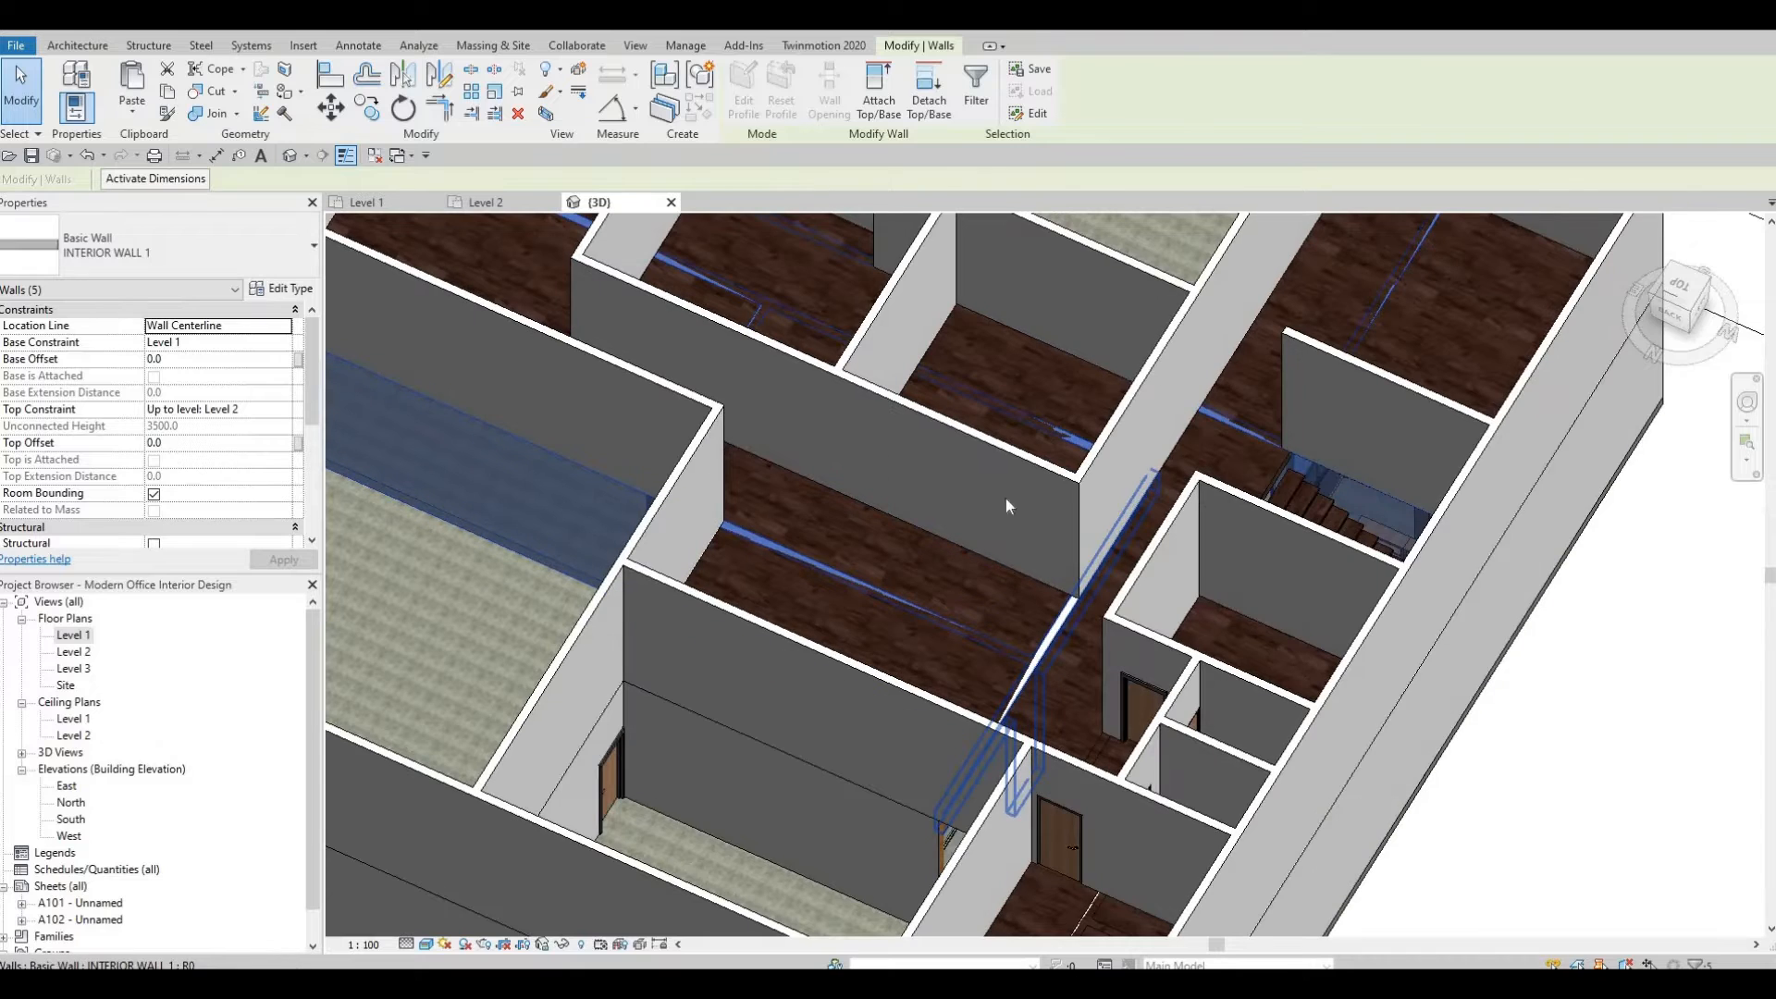
scroll(1095, 663, "down", 3)
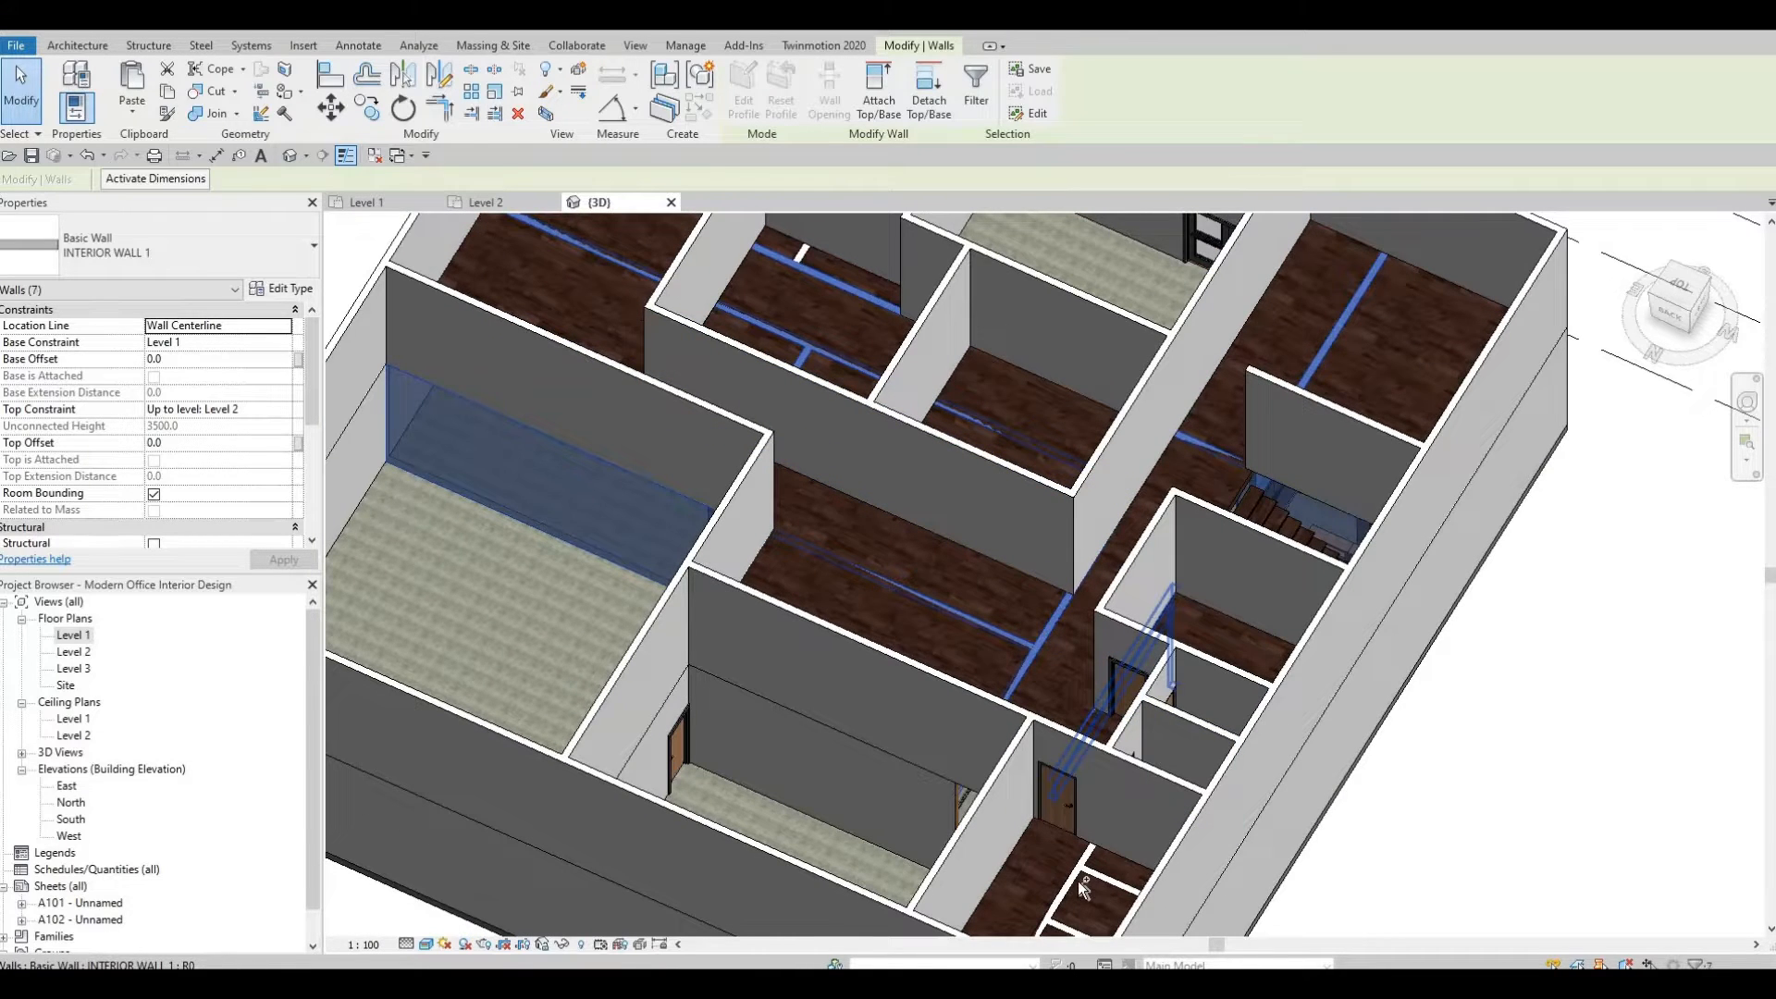
left_click(1084, 914, "ctrl")
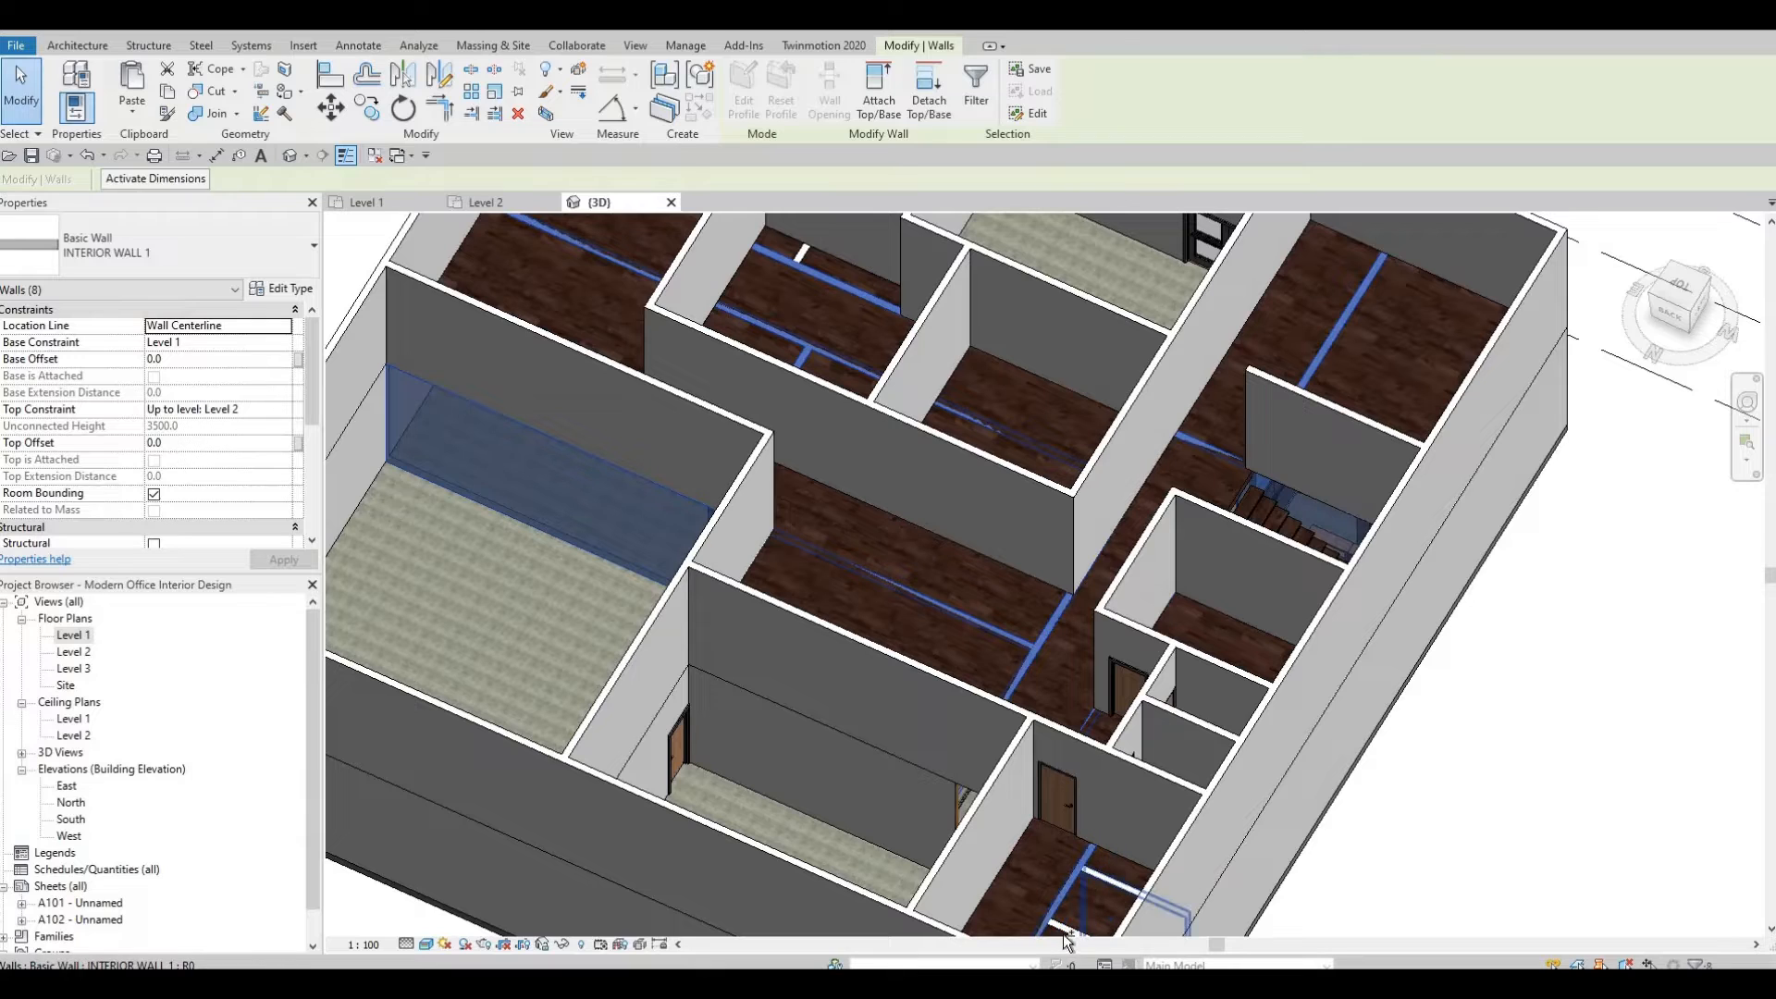
left_click(1063, 932, "ctrl")
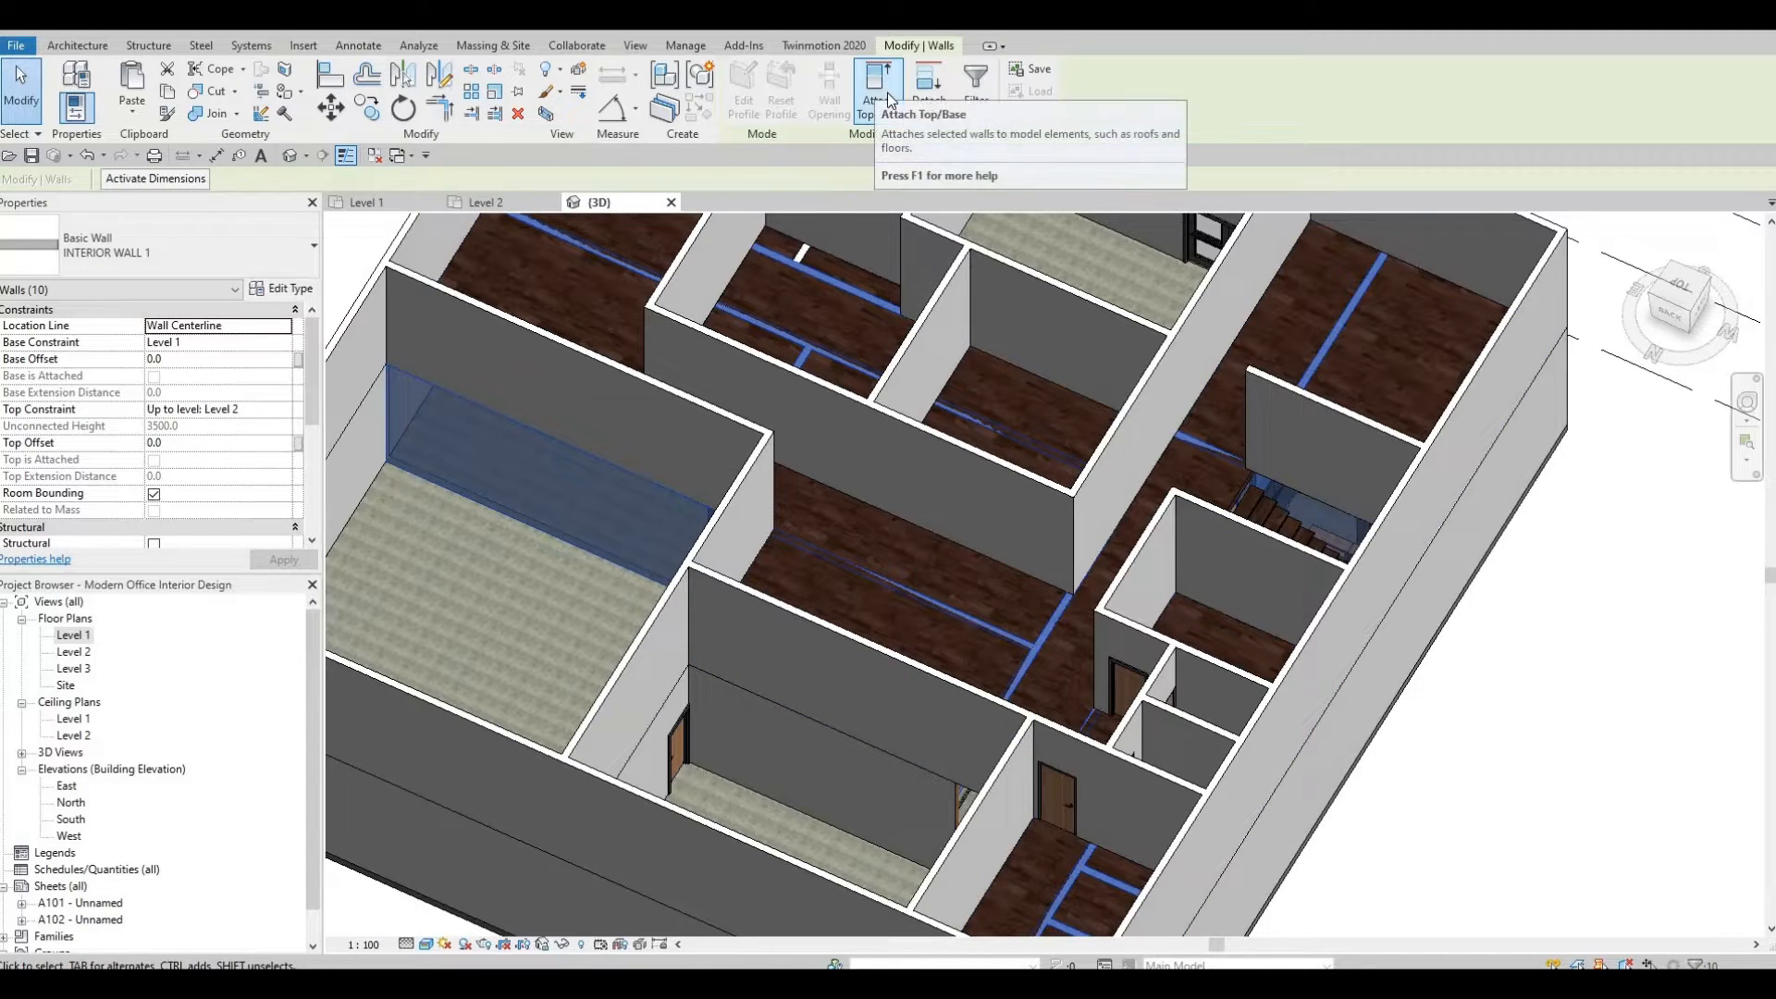
left_click(879, 81)
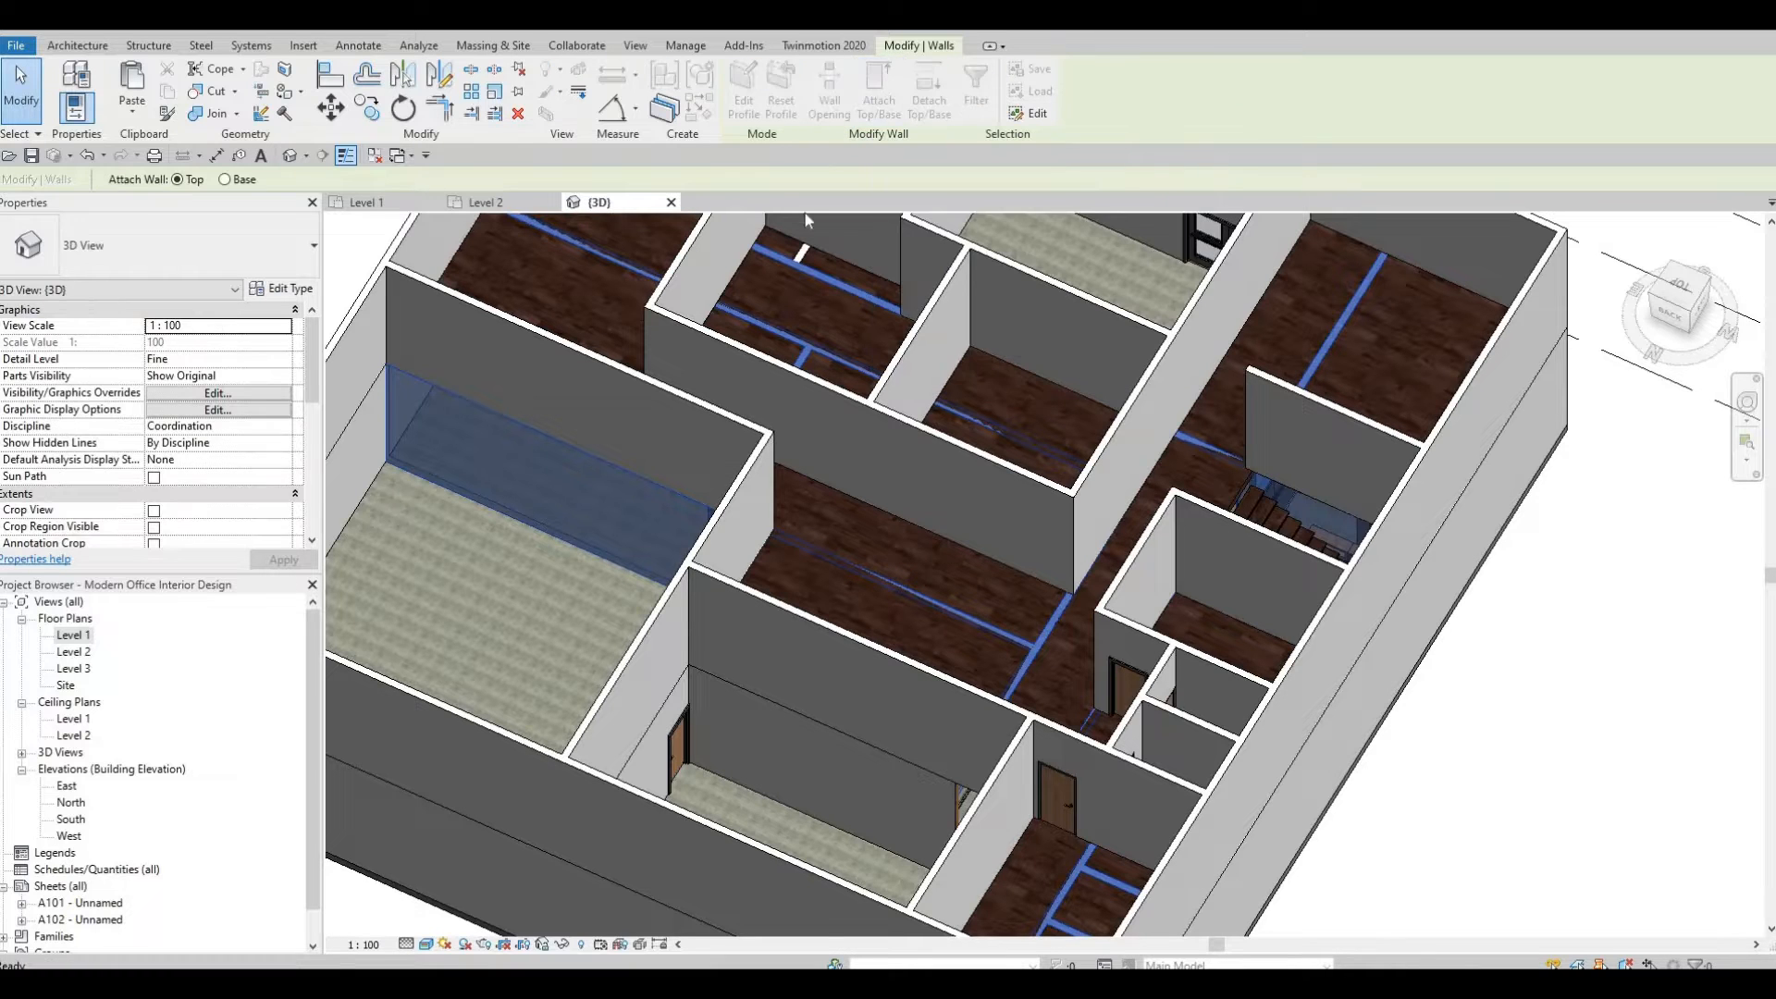
scroll(740, 473, "down", 2)
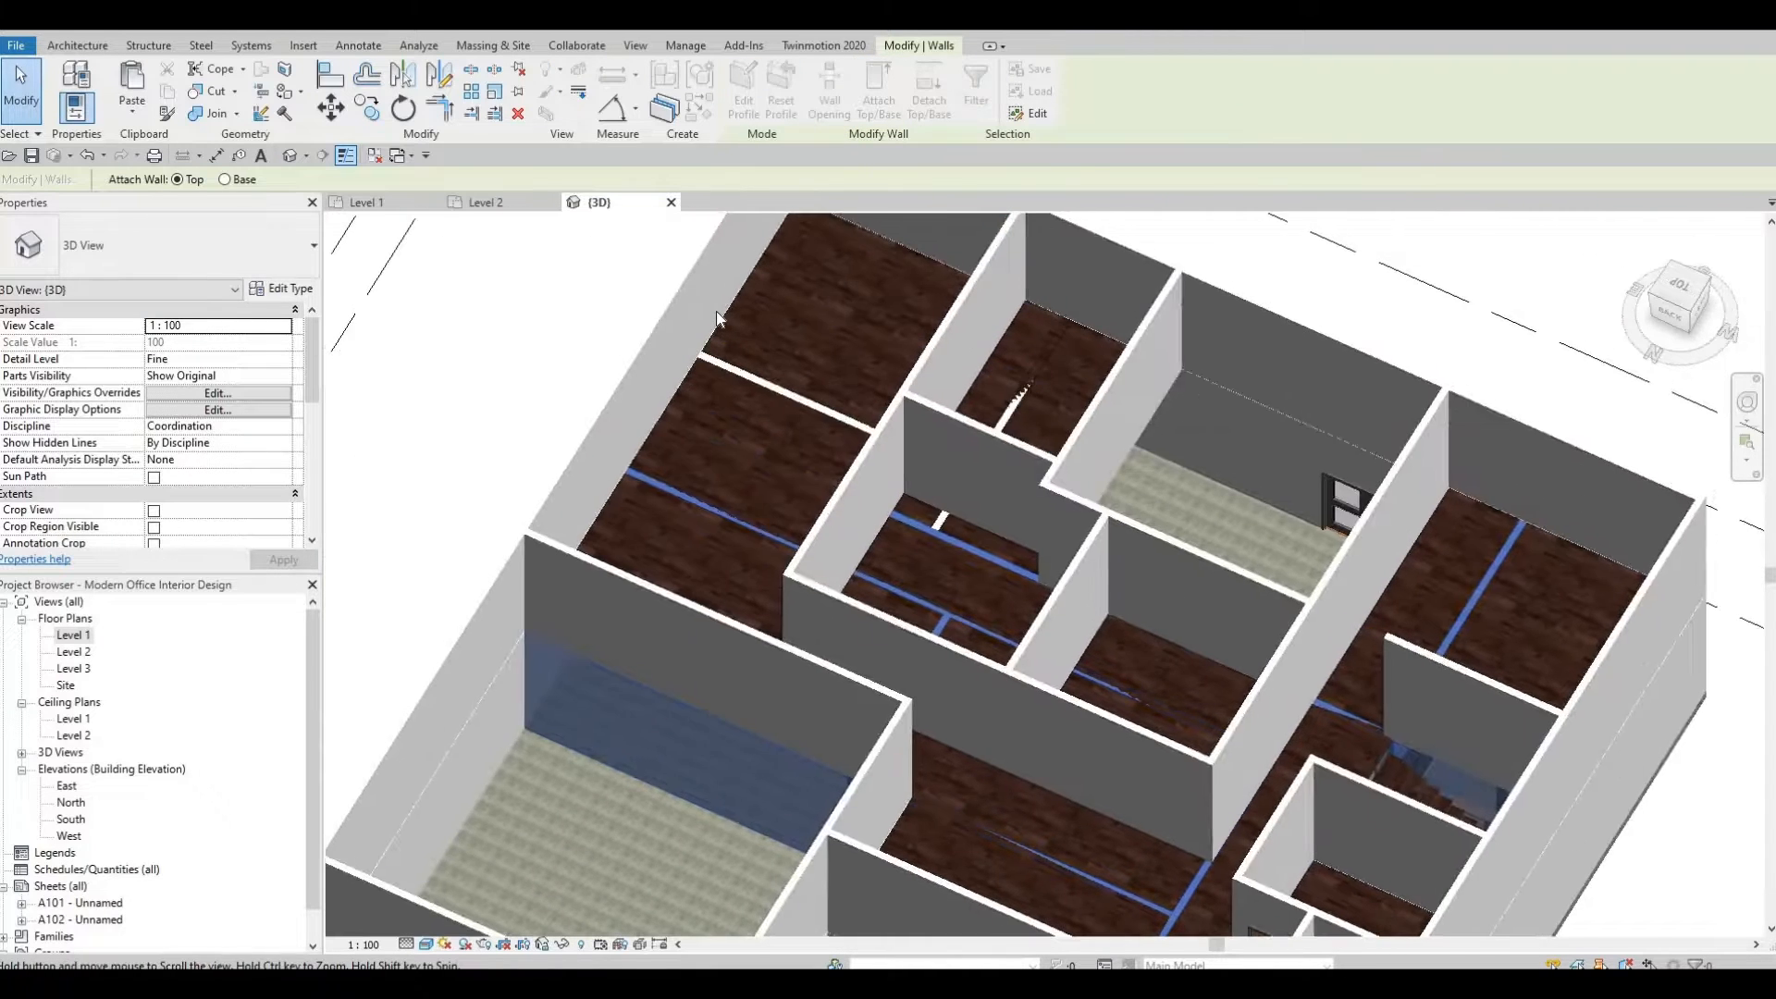
left_click(918, 367)
scroll(953, 564, "down", 2)
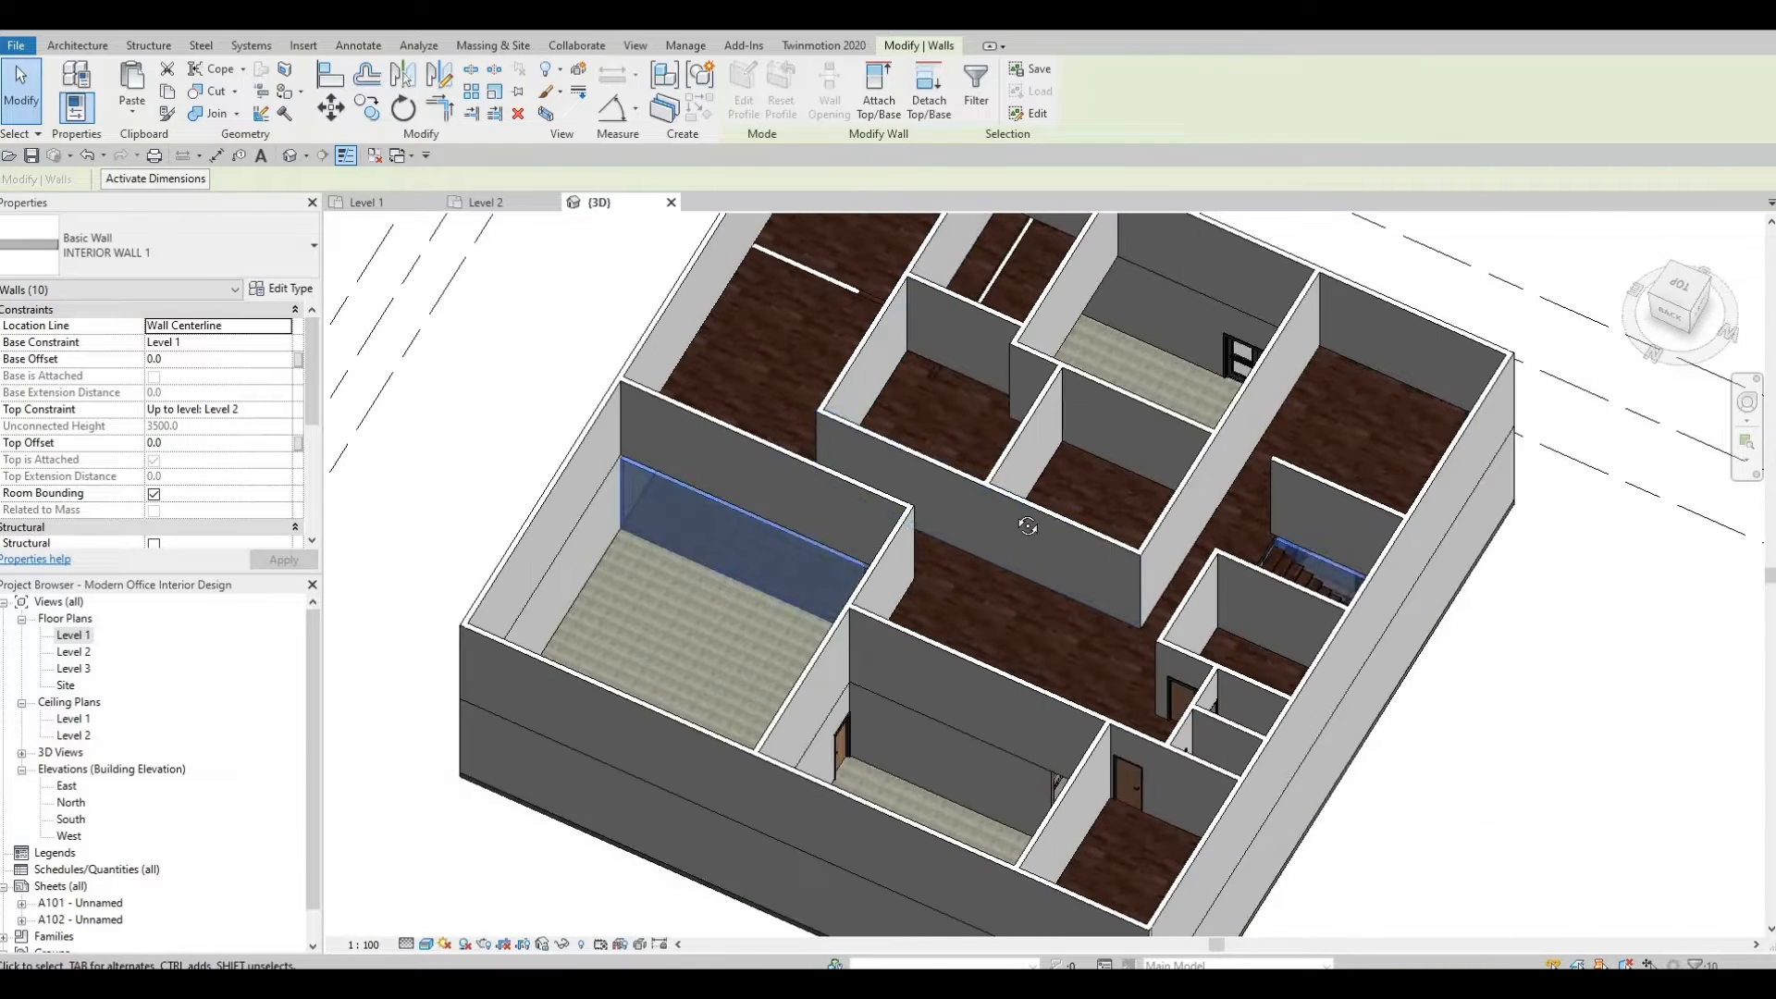
key("Escape")
key("Escape")
Attach the tops of three more Level 1 walls near the entrance to the Level 2 floor.
middle_click_drag(1089, 346, 932, 614, "shift")
scroll(1015, 582, "up", 5)
scroll(1016, 583, "down", 4)
scroll(932, 614, "down", 2)
middle_click_drag(874, 368, 1034, 637, "shift")
scroll(842, 400, "up", 2)
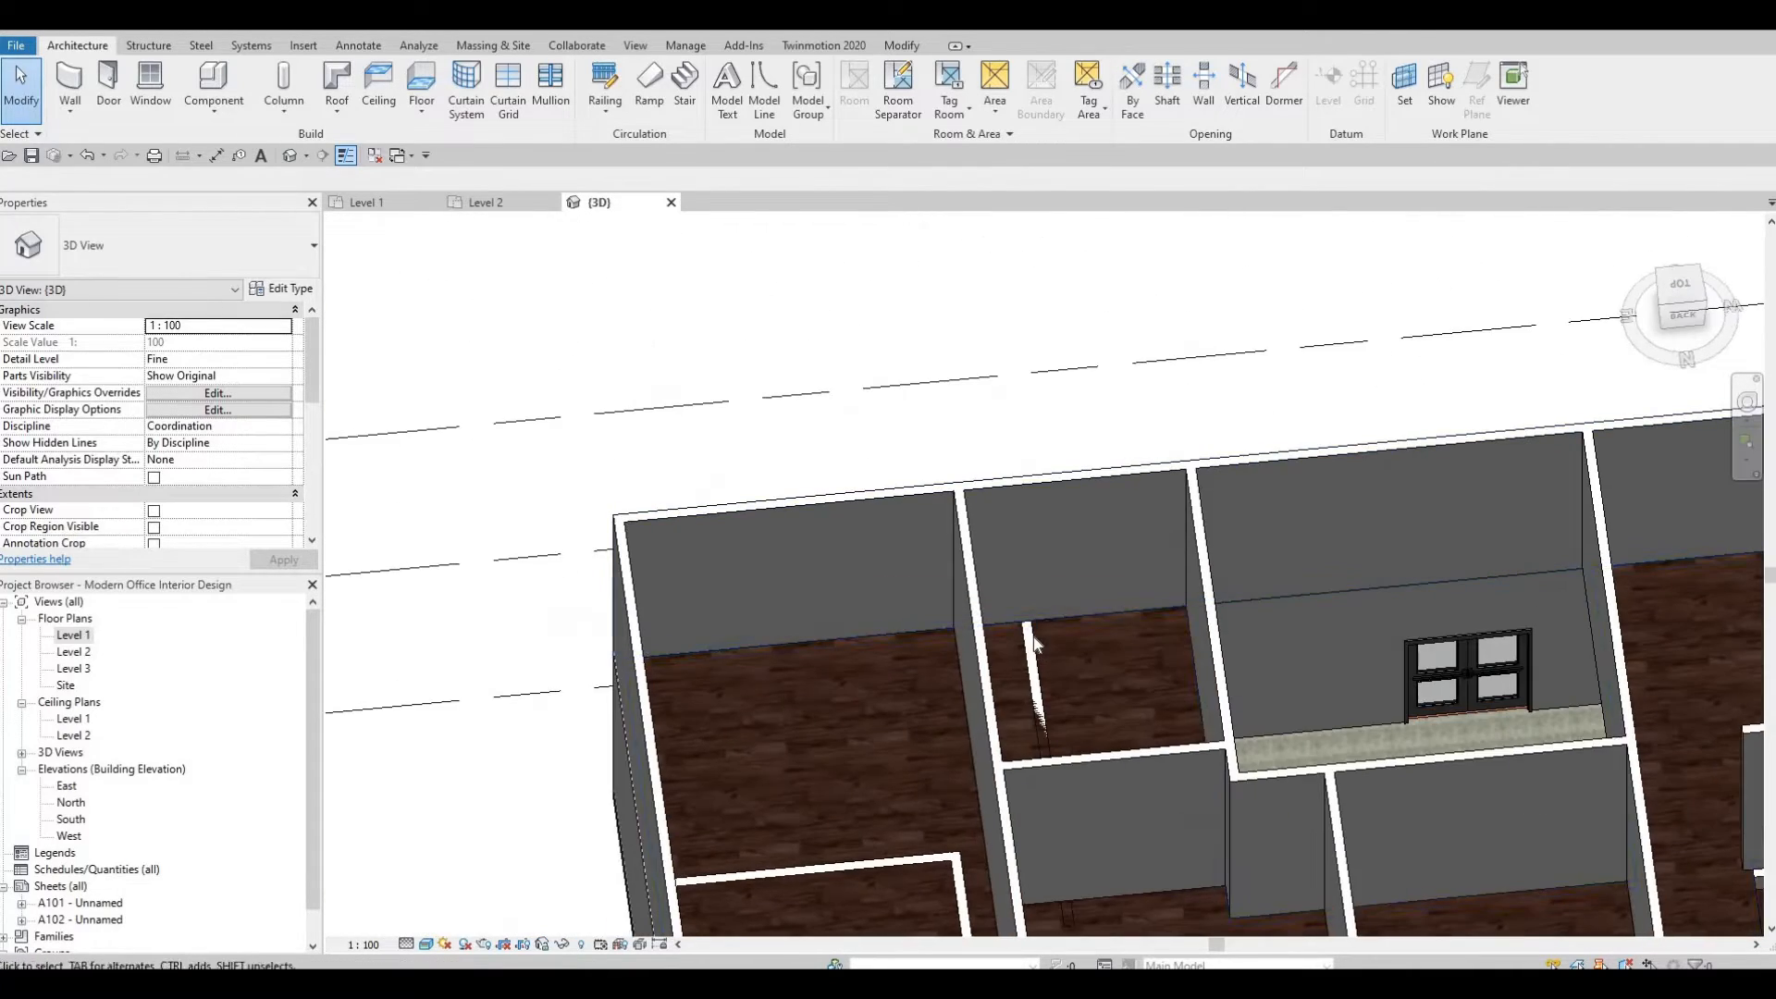
left_click(922, 780)
left_click(869, 865, "ctrl")
middle_click_drag(915, 570, 1035, 523)
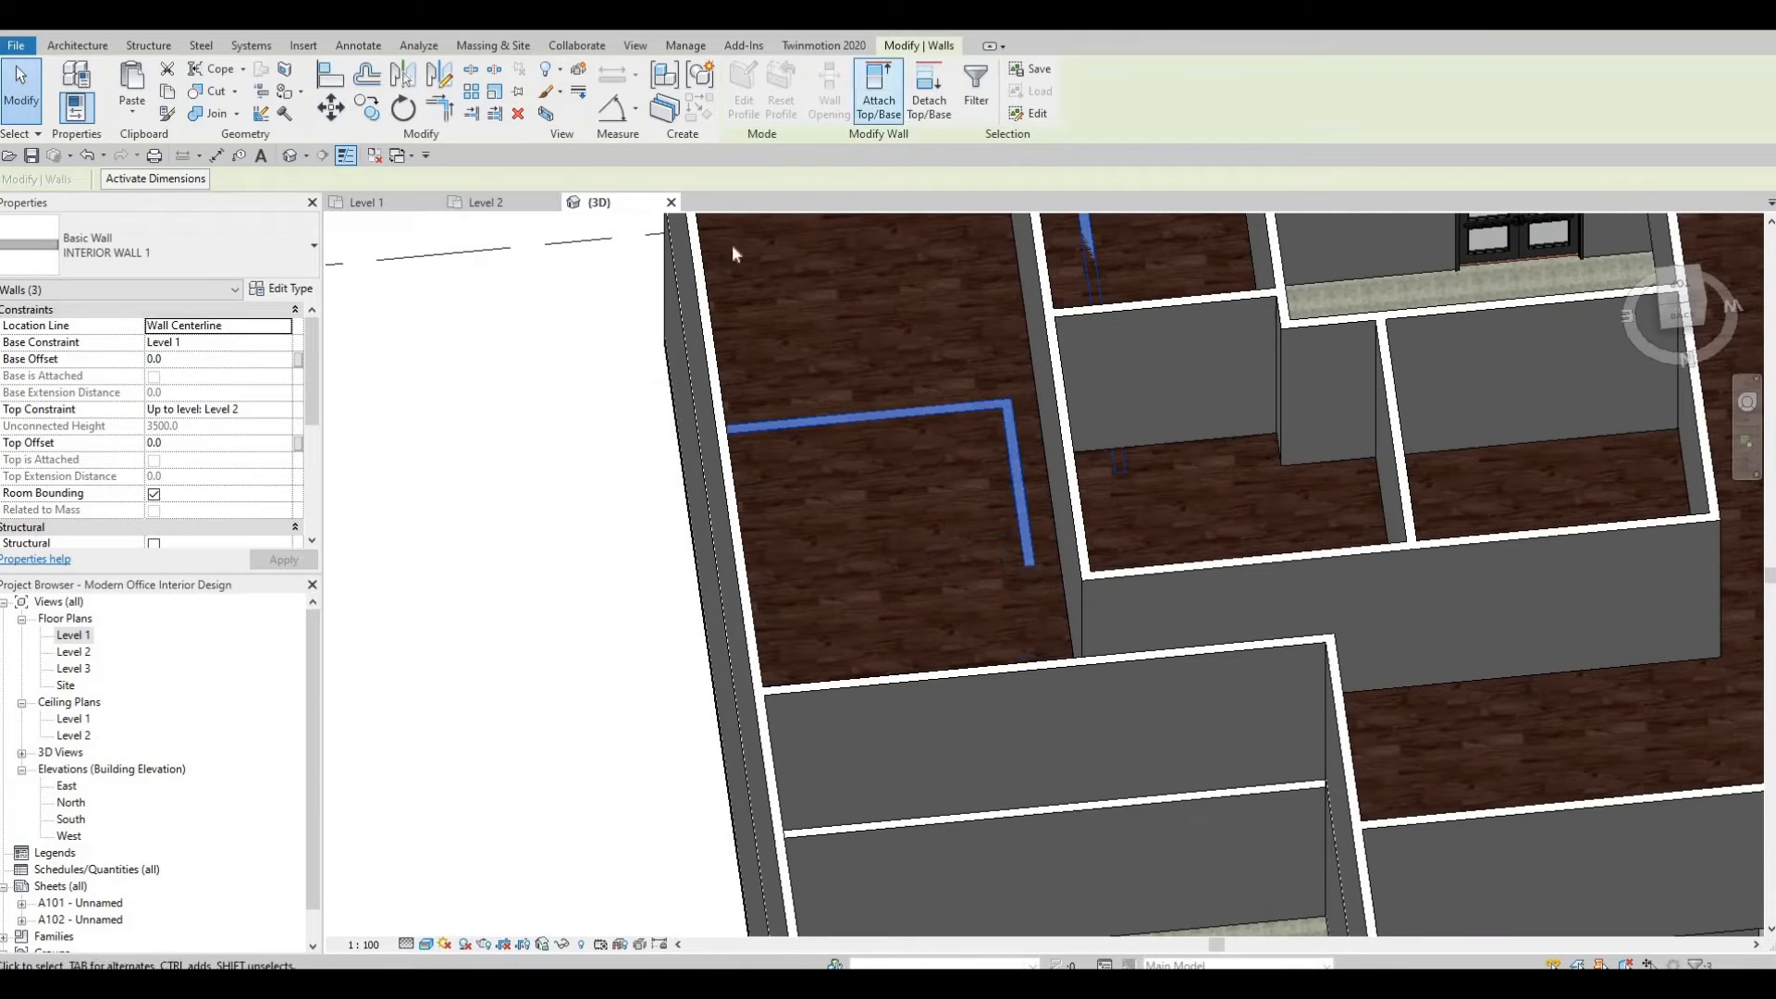
middle_click_drag(871, 431, 871, 424)
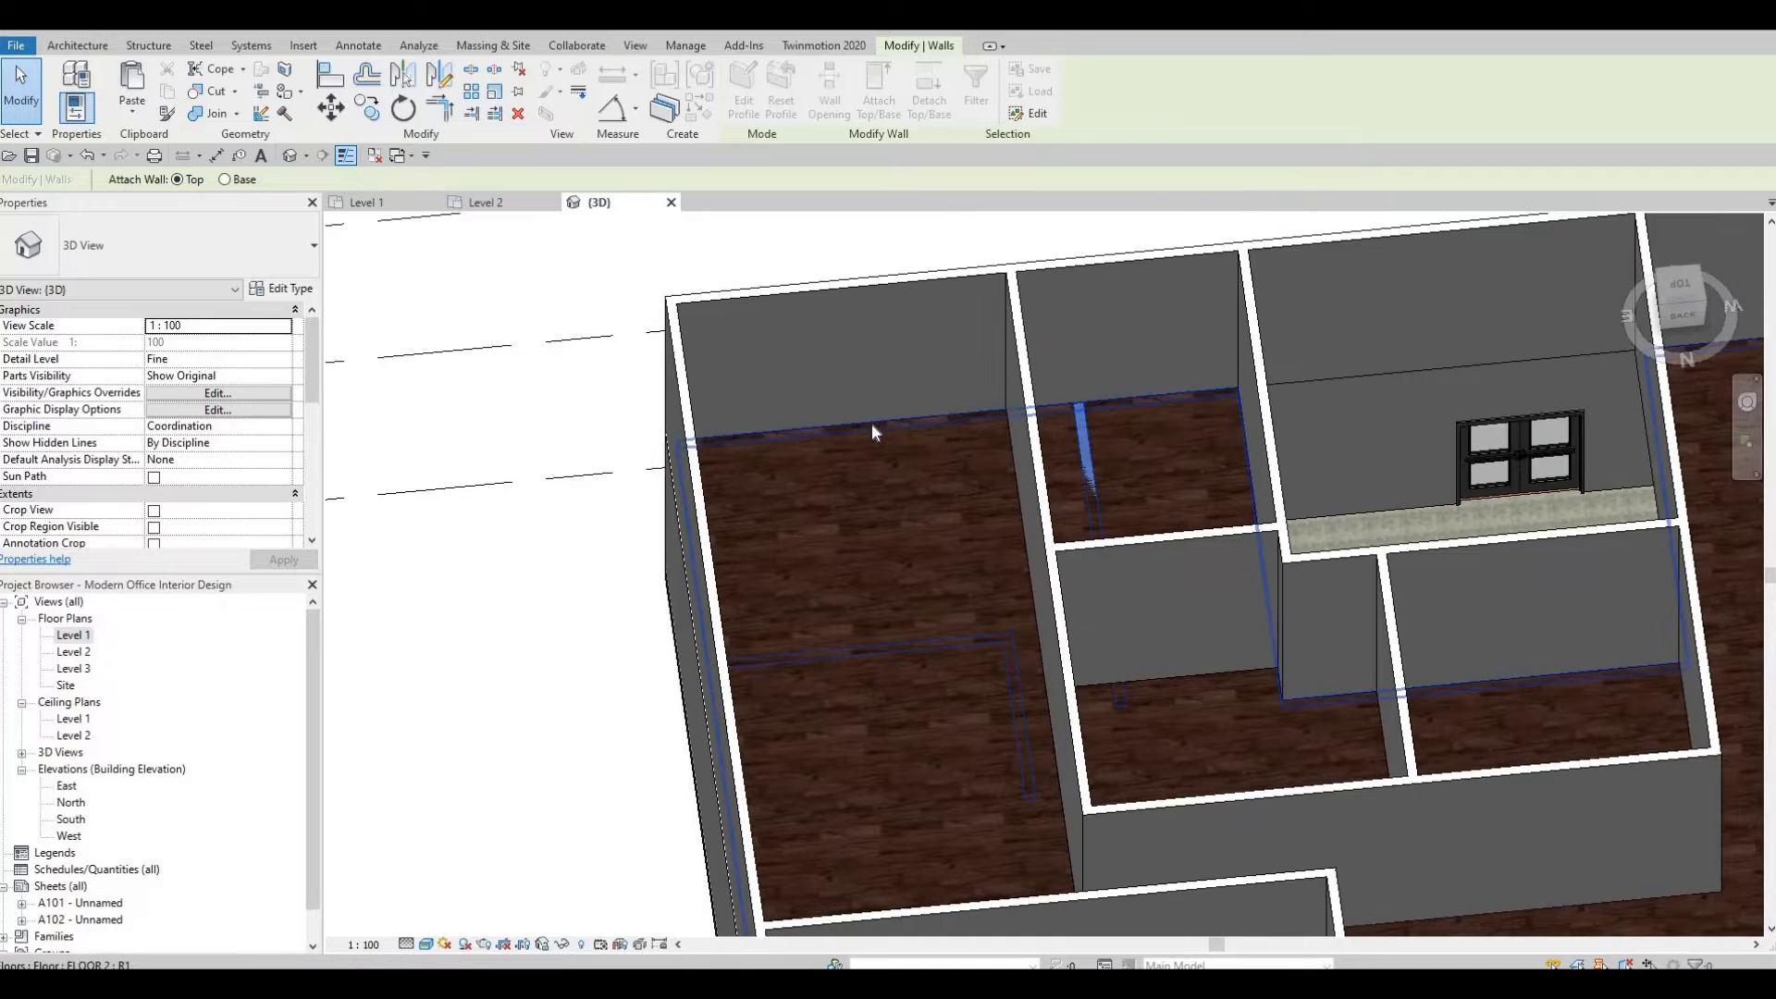
left_click(857, 444)
key("Escape")
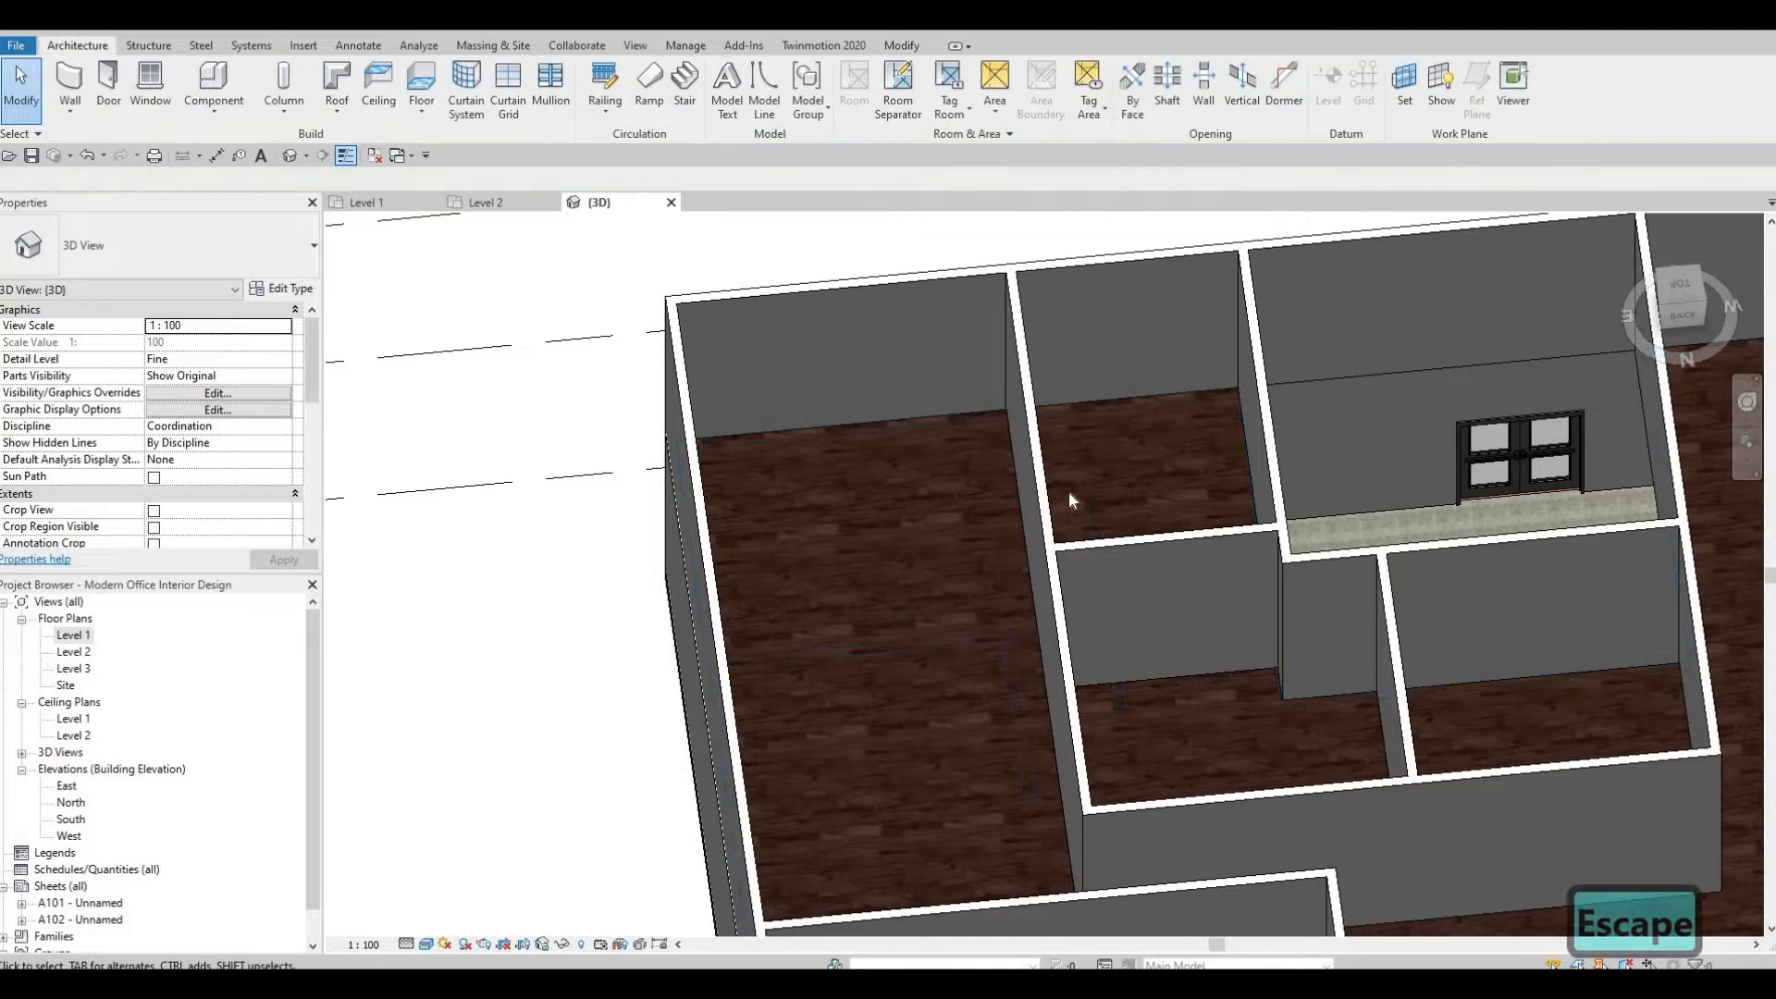
Orbit around the 3D model to inspect the walls beneath and on the Level 2 floor.
middle_click_drag(1427, 653, 797, 477)
scroll(801, 589, "down", 3)
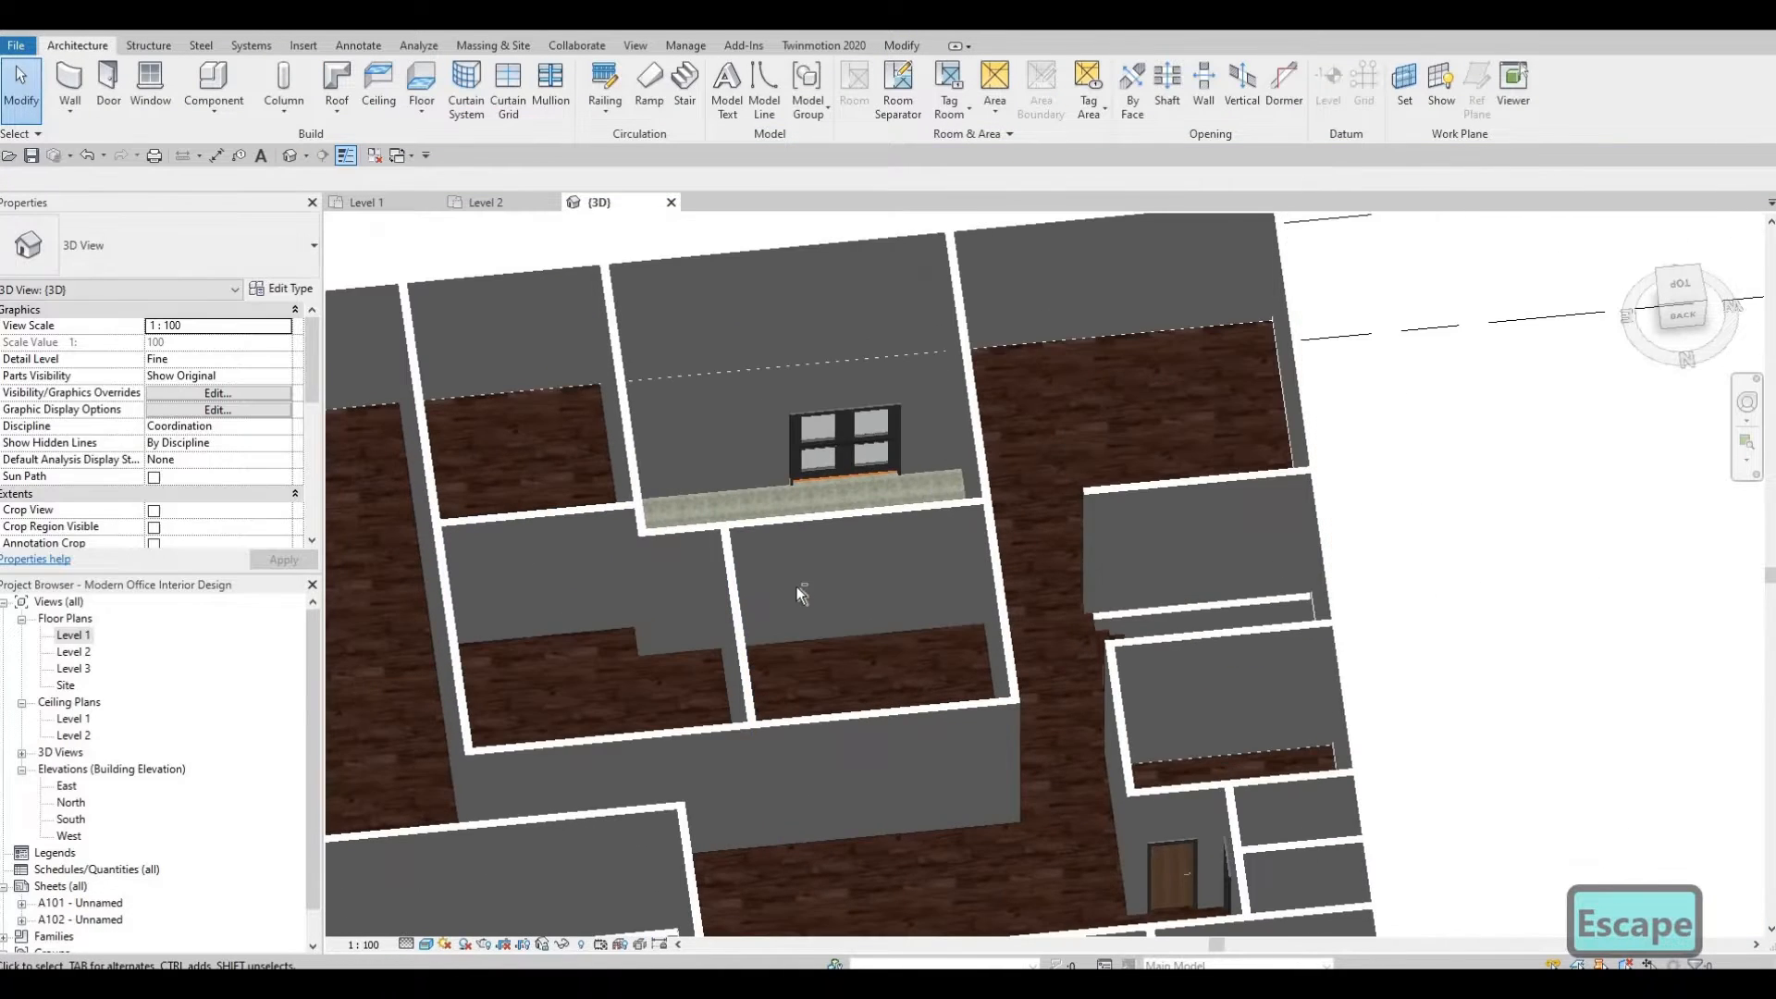
middle_click_drag(797, 586, 984, 509, "shift")
middle_click_drag(974, 357, 960, 357, "shift")
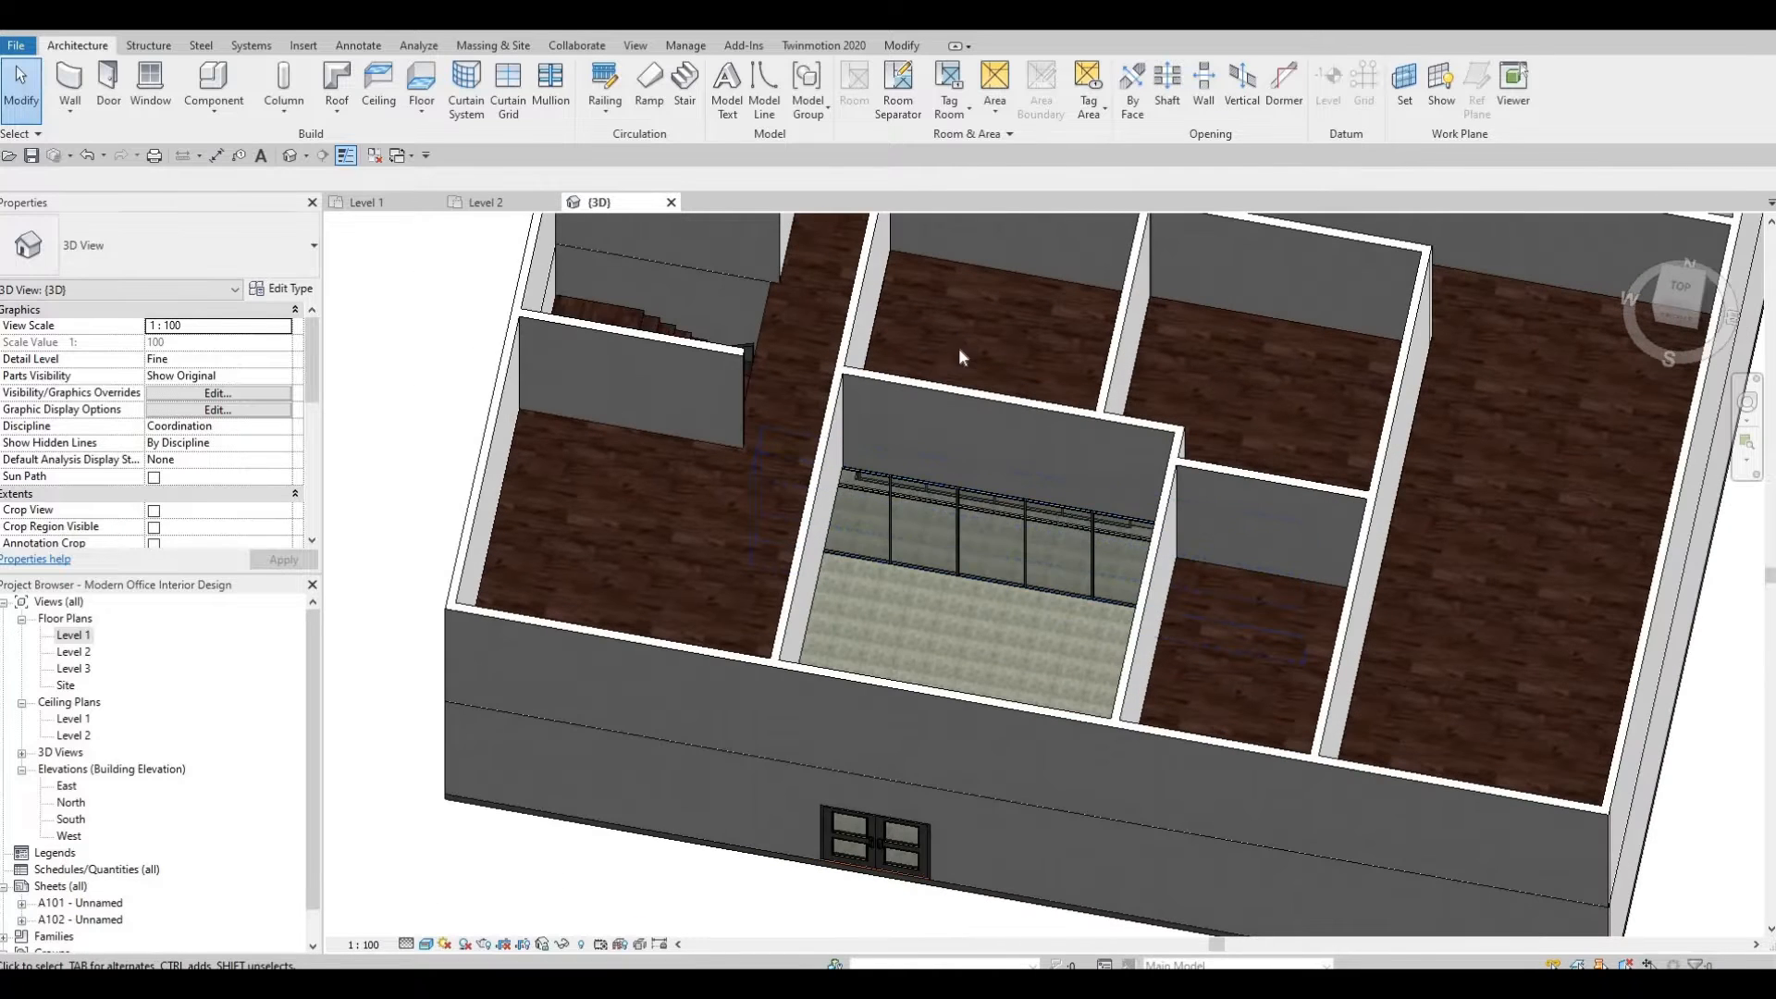
middle_click_drag(752, 357, 889, 315, "shift")
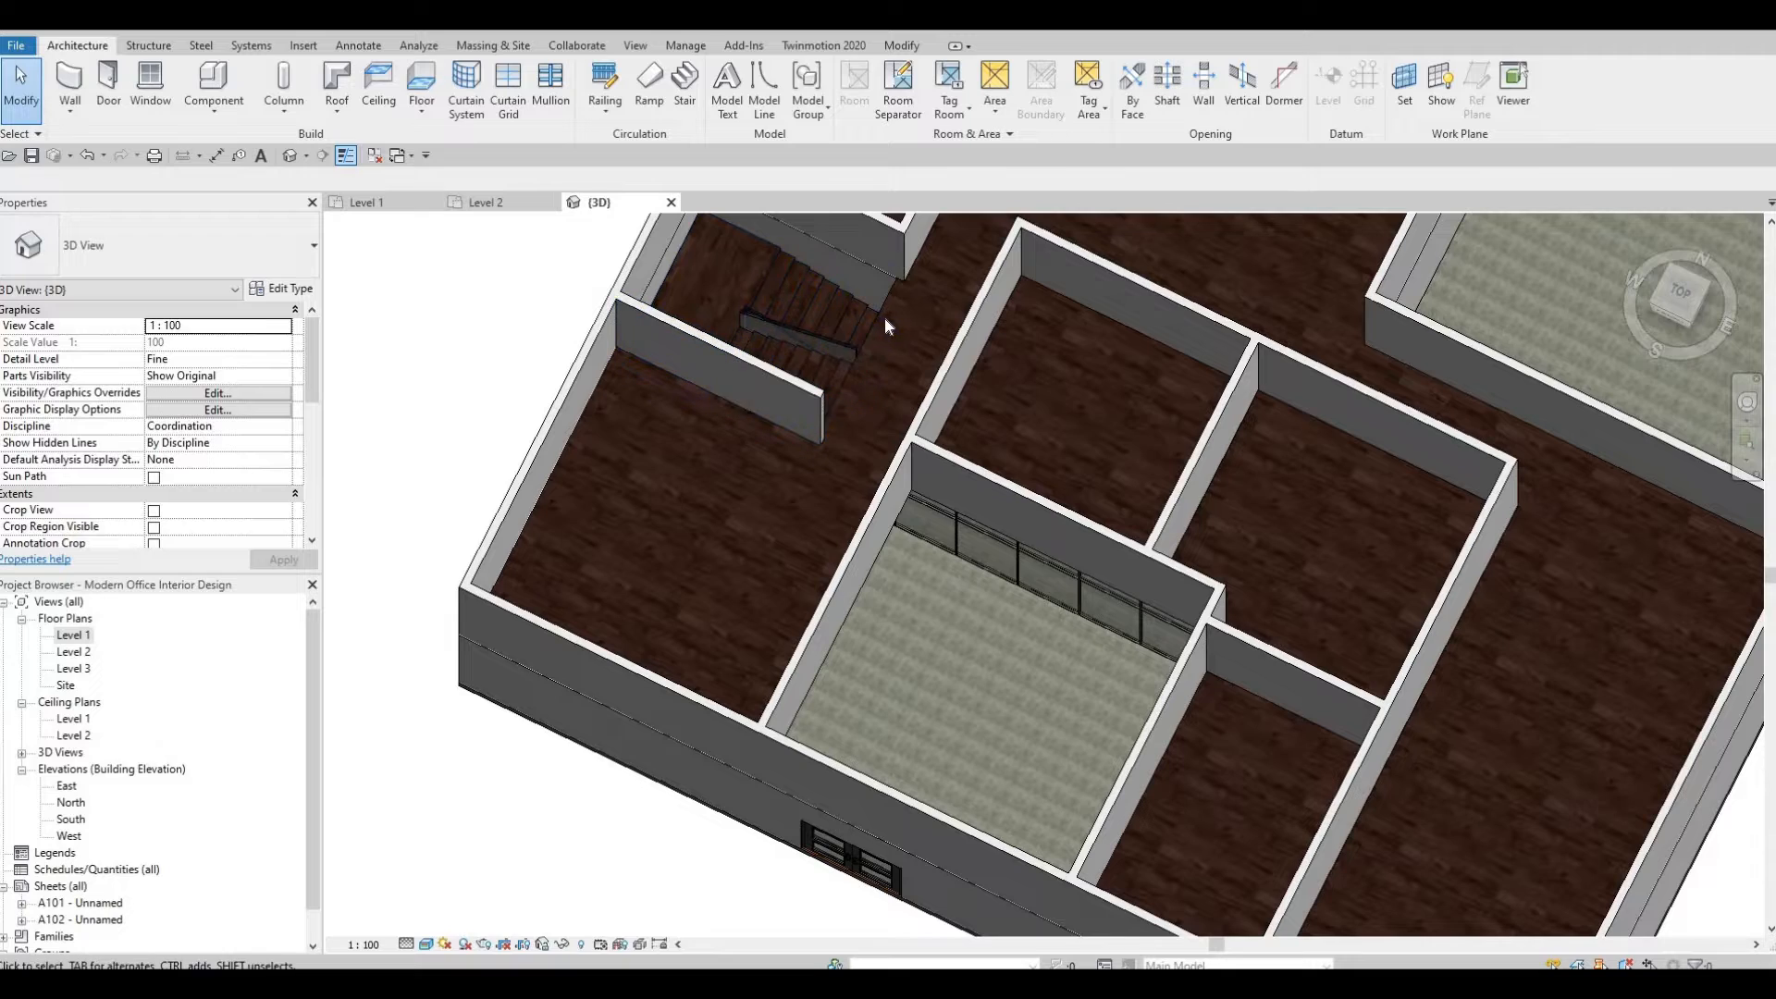
middle_click_drag(1081, 291, 1369, 486, "shift")
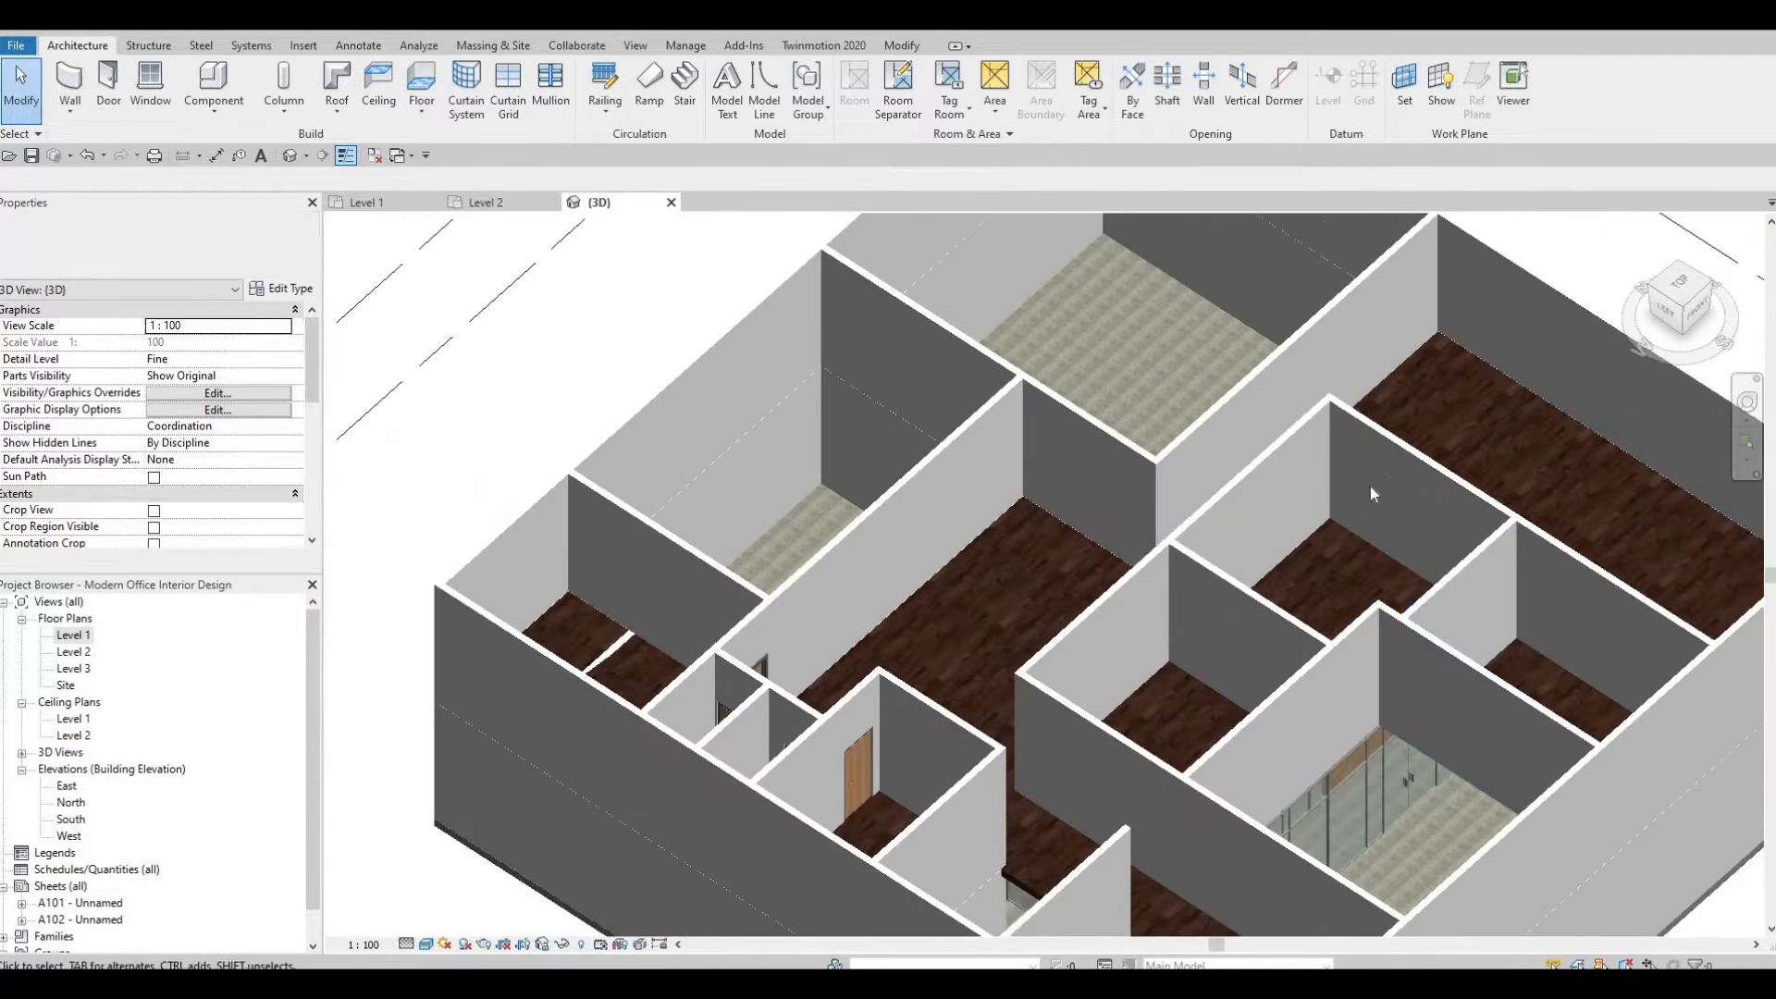
scroll(1369, 486, "down", 5)
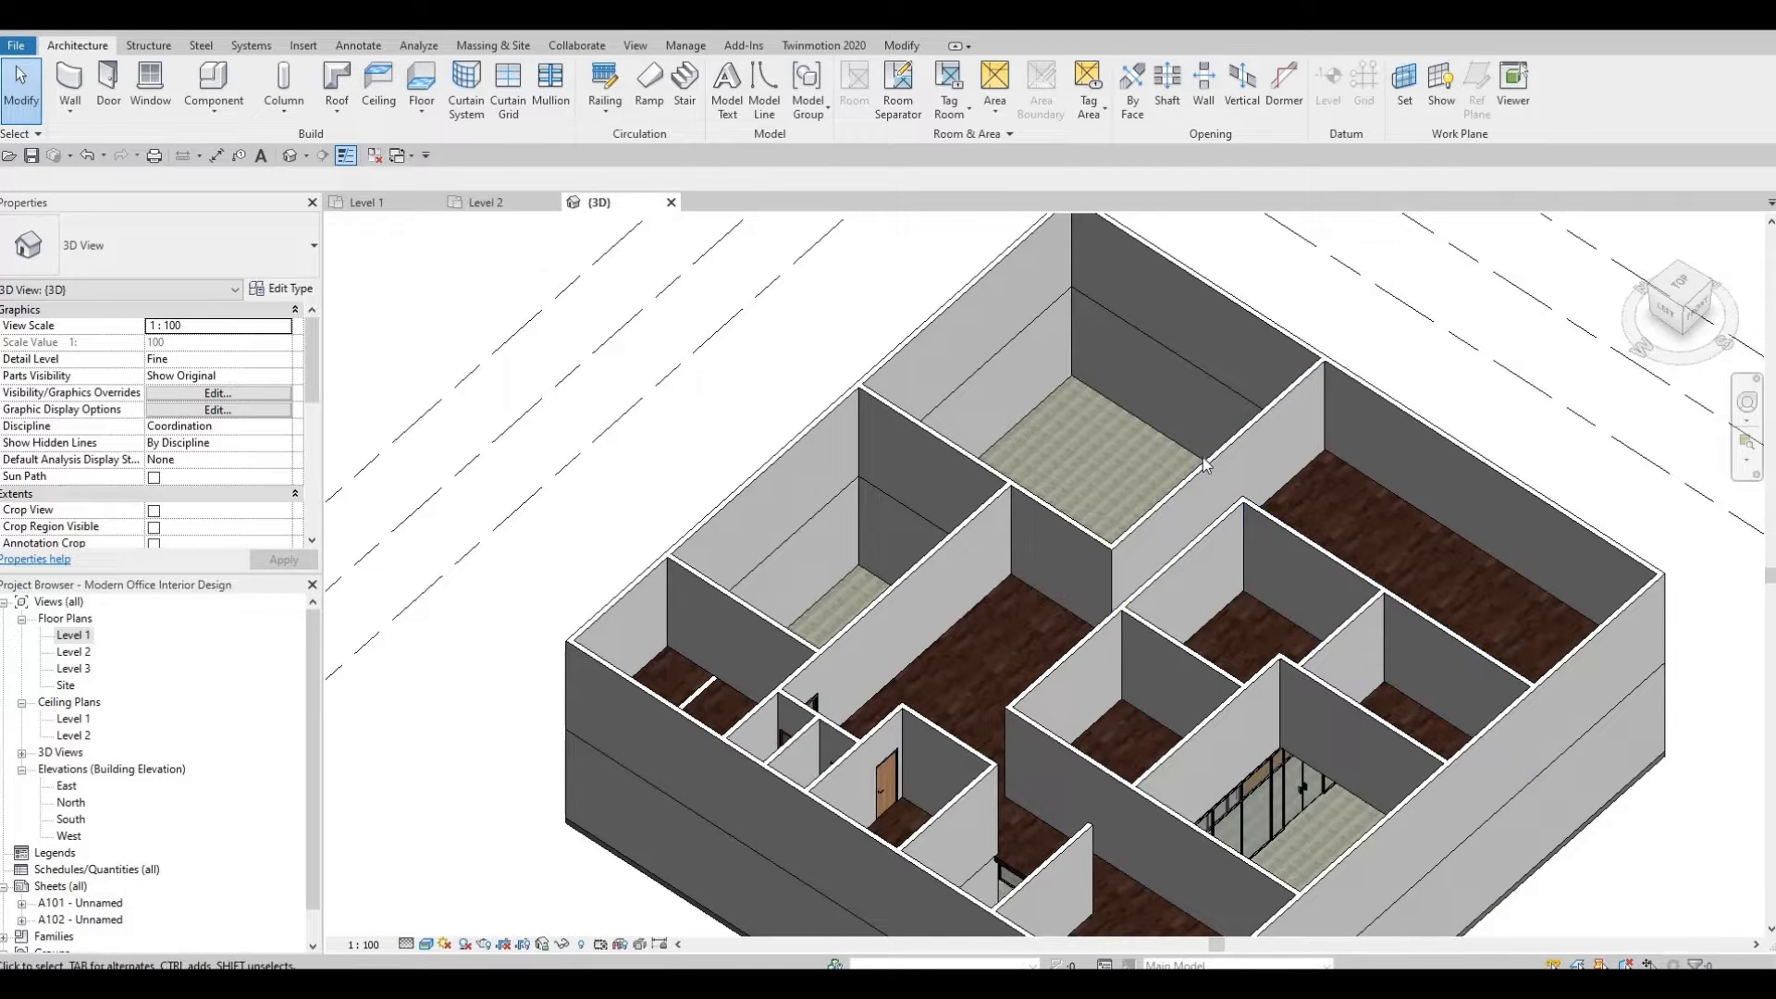
left_click(584, 499)
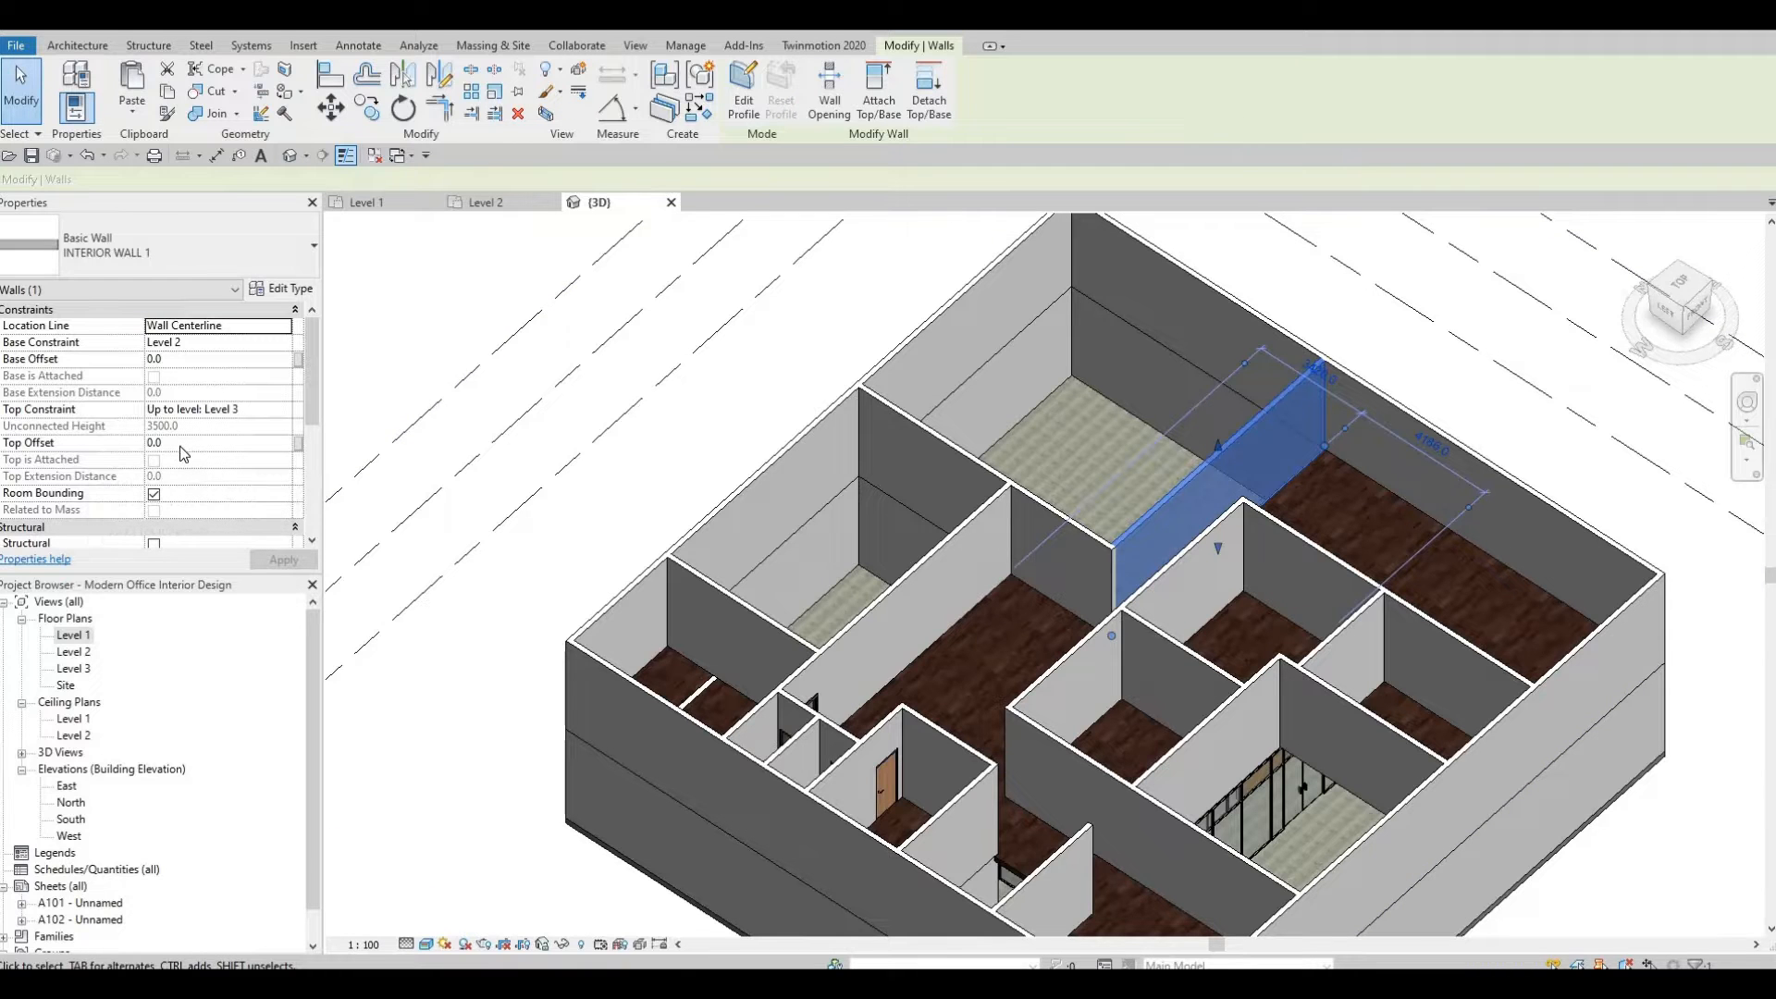
middle_click_drag(1044, 542, 1003, 594)
key("Escape")
key("Escape")
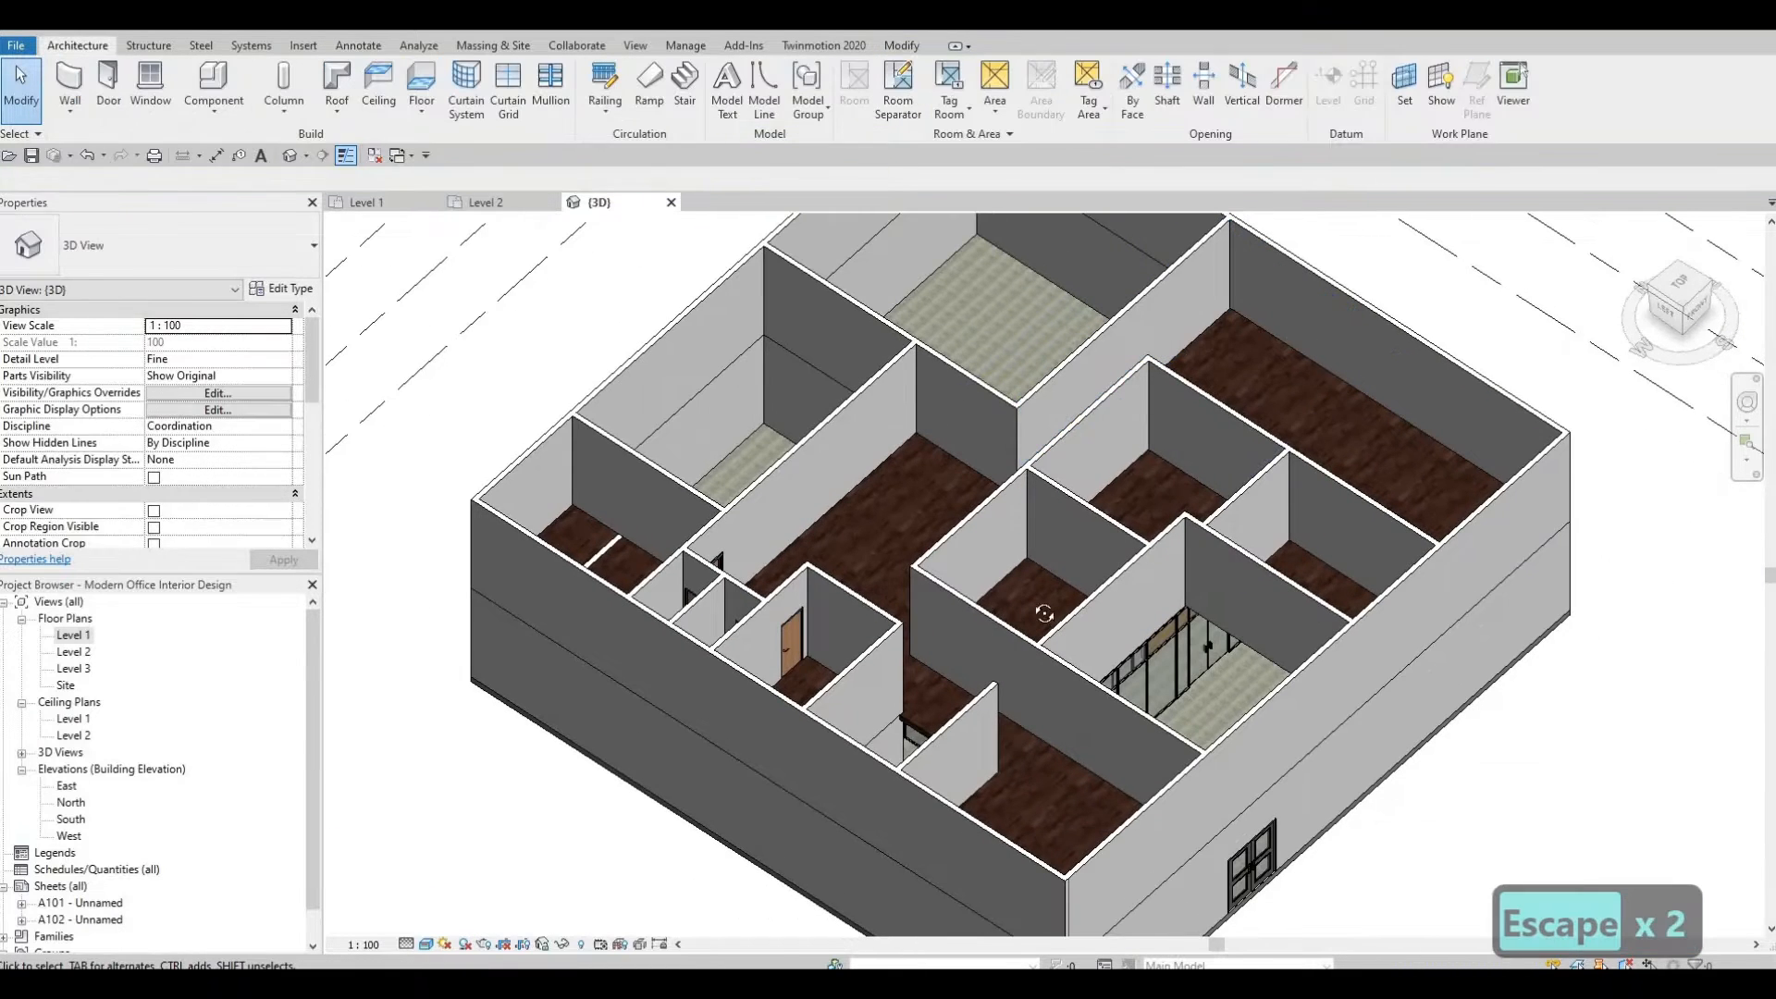
Try to attach the short corridor wall near the restrooms to the Level 2 floor.
middle_click_drag(1105, 653, 984, 341, "shift")
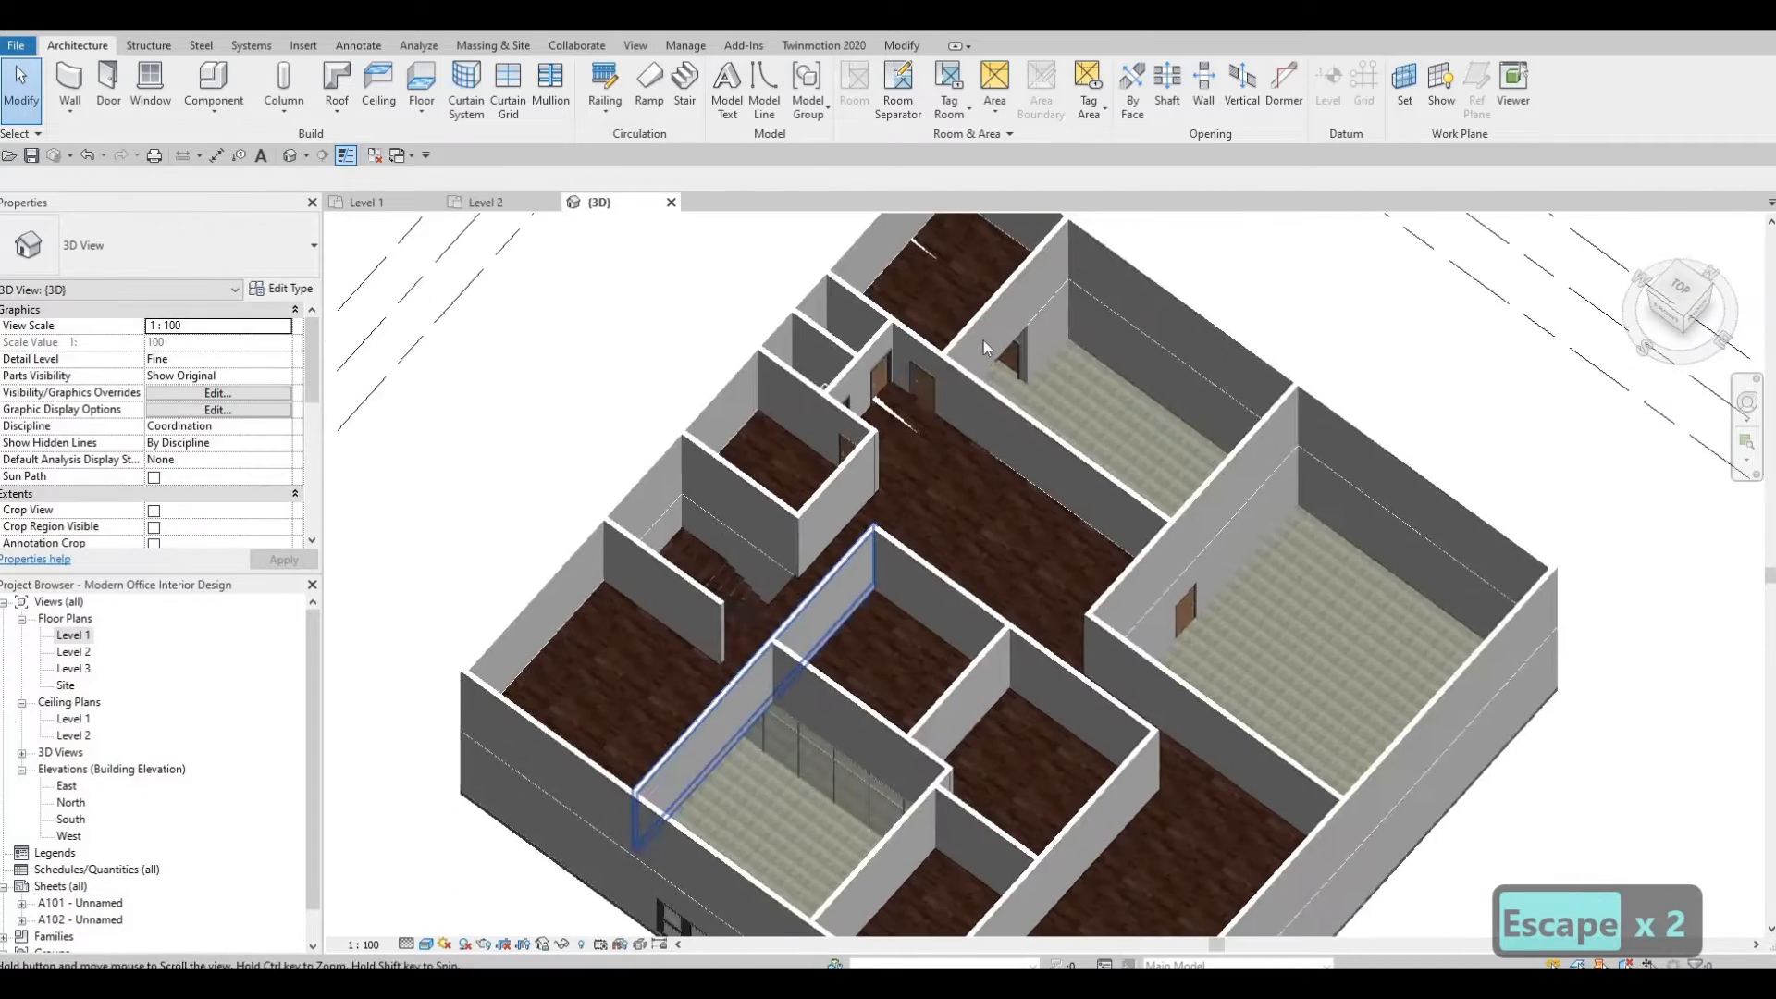
scroll(983, 342, "up", 3)
scroll(912, 414, "up", 4)
scroll(911, 507, "down", 3)
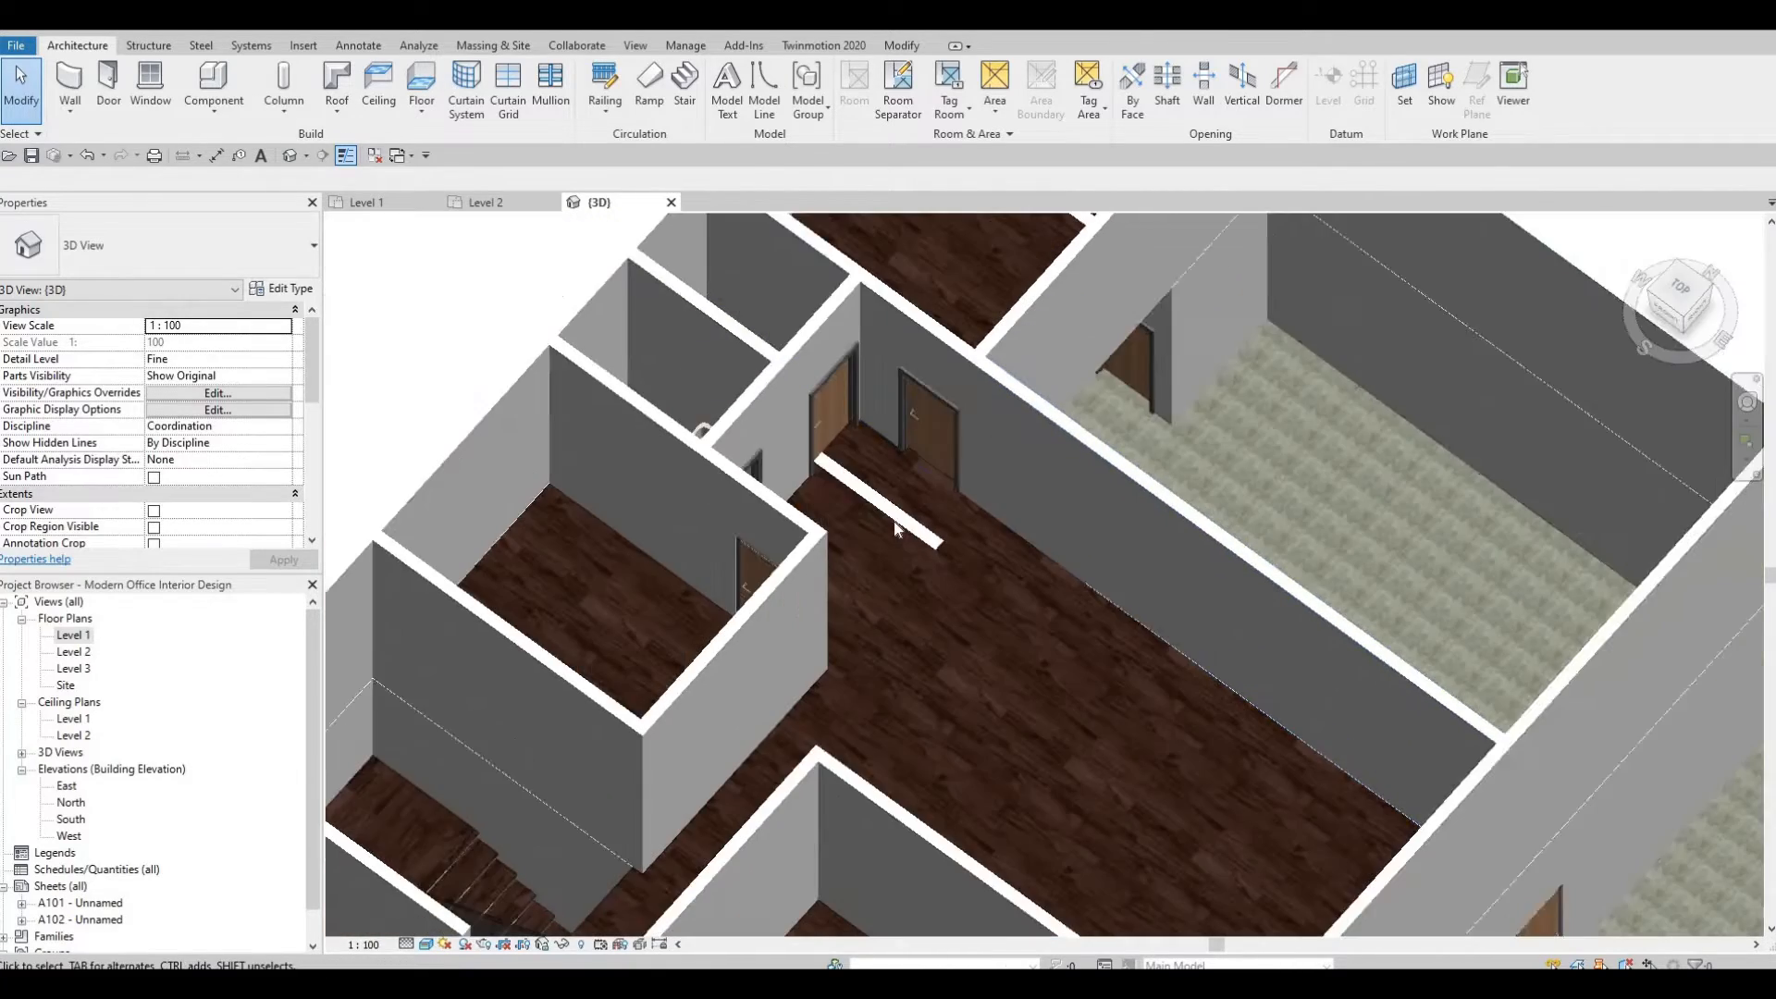
scroll(841, 511, "up", 2)
middle_click_drag(841, 511, 805, 578, "shift")
left_click(779, 599)
scroll(865, 546, "down", 2)
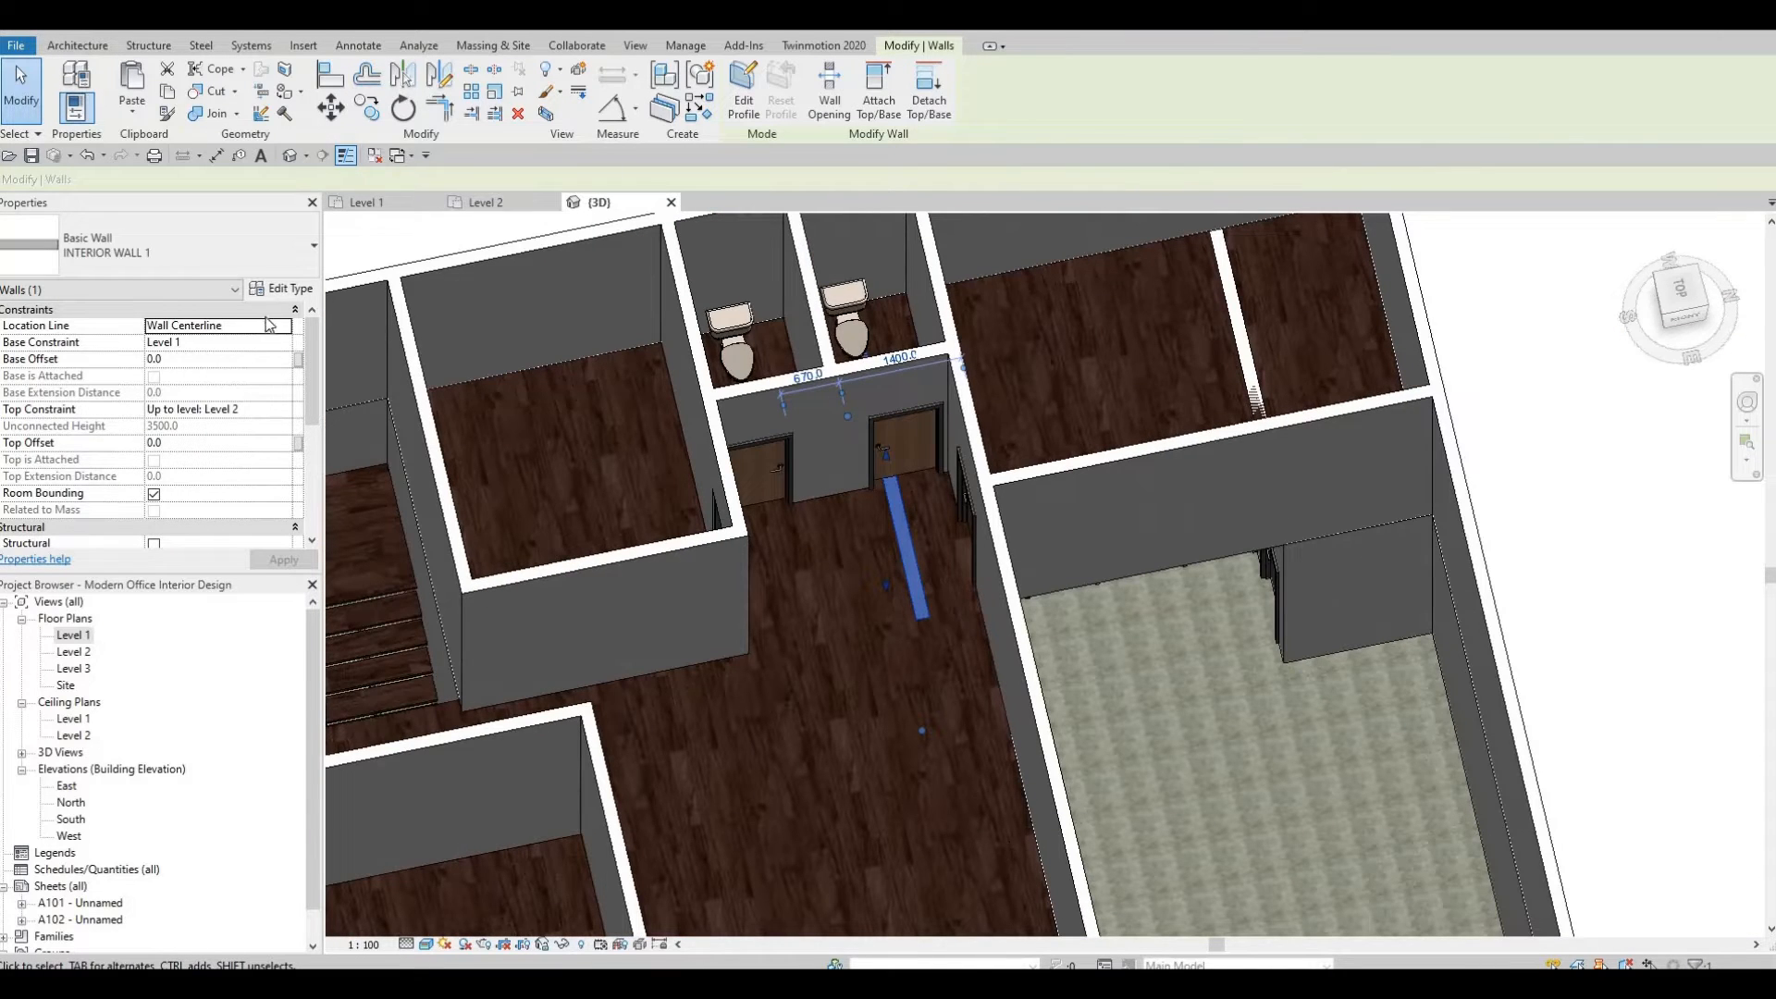
left_click(828, 89)
key("Escape")
key("Escape")
key("Escape")
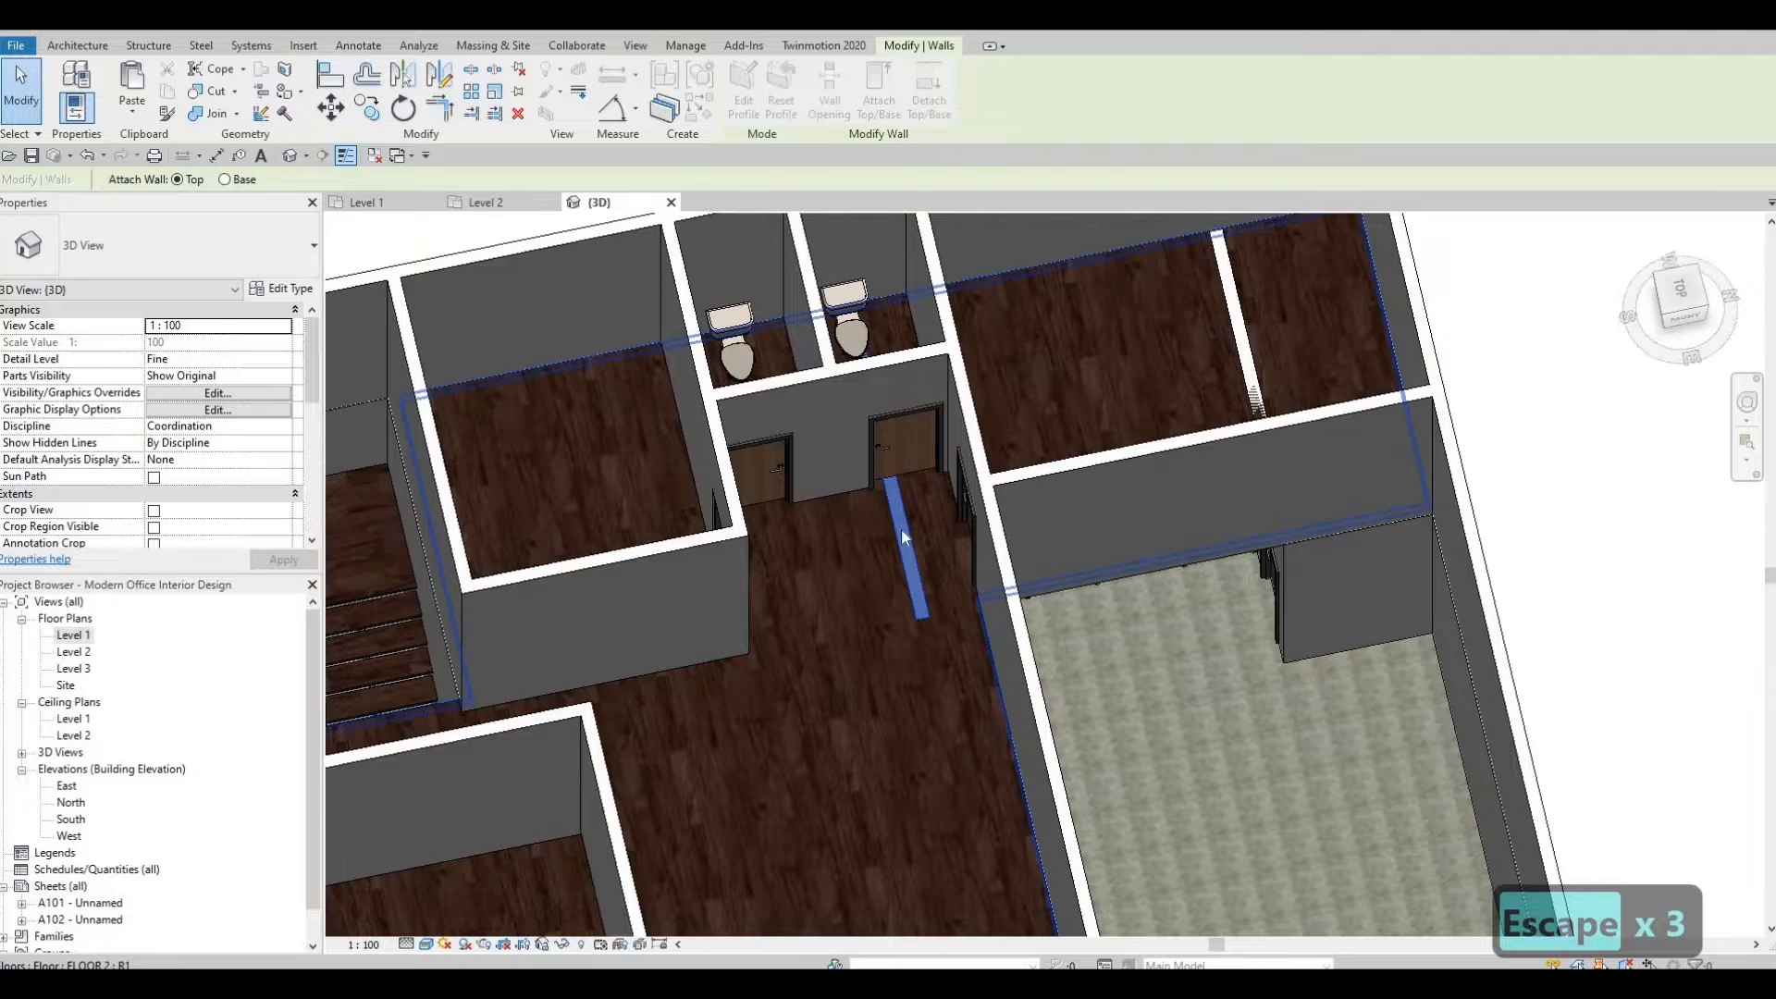
key("Escape")
key("Escape")
Delete the Level 2 wall standing beside the stair opening.
middle_click_drag(597, 672, 936, 638)
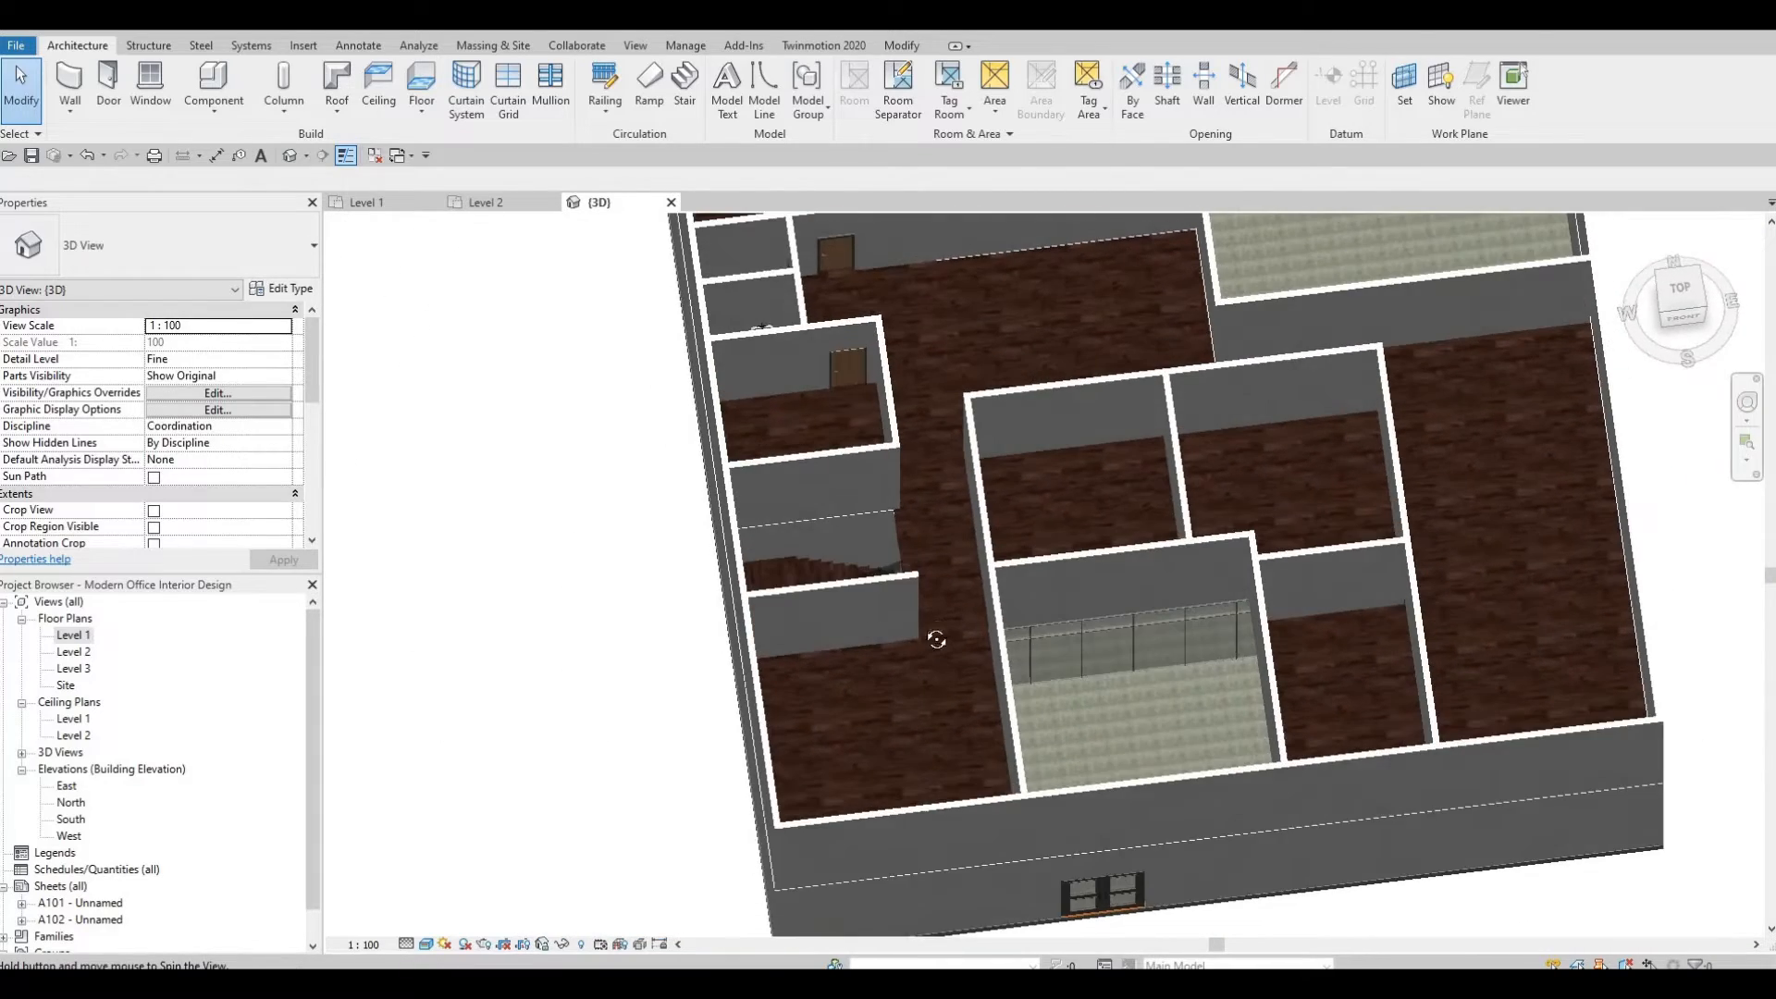
middle_click_drag(804, 601, 573, 504, "shift")
scroll(625, 507, "up", 2)
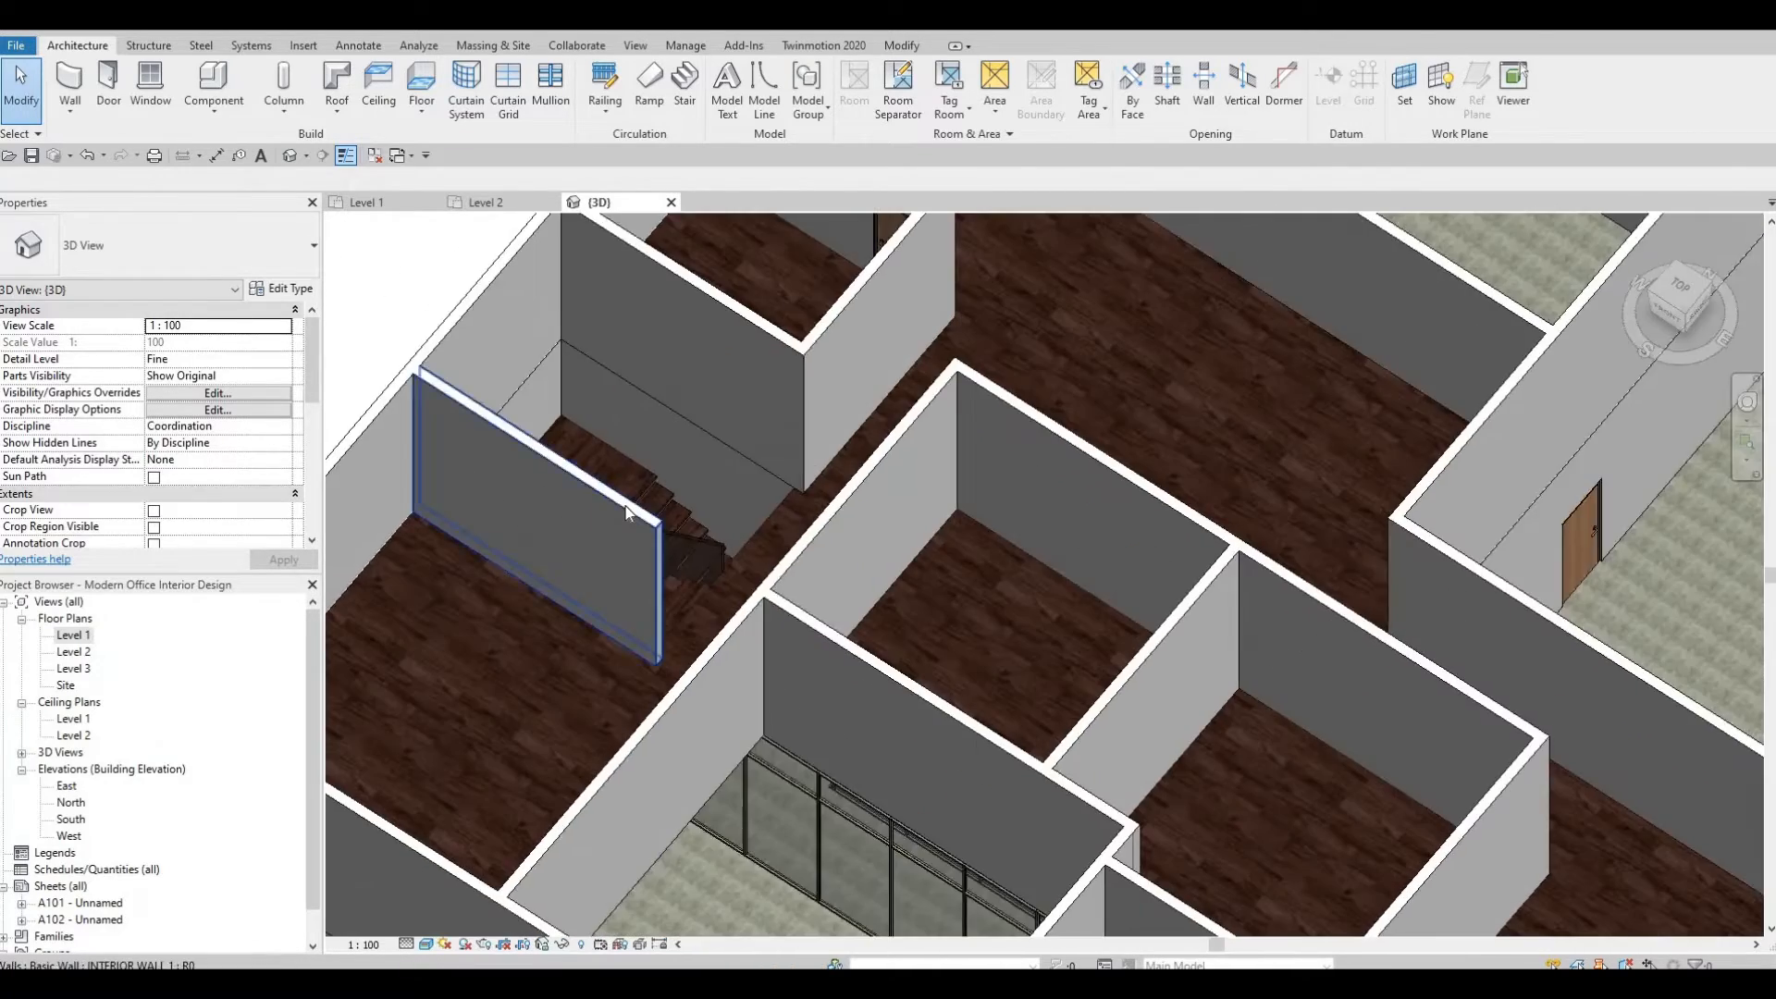
left_click(576, 522)
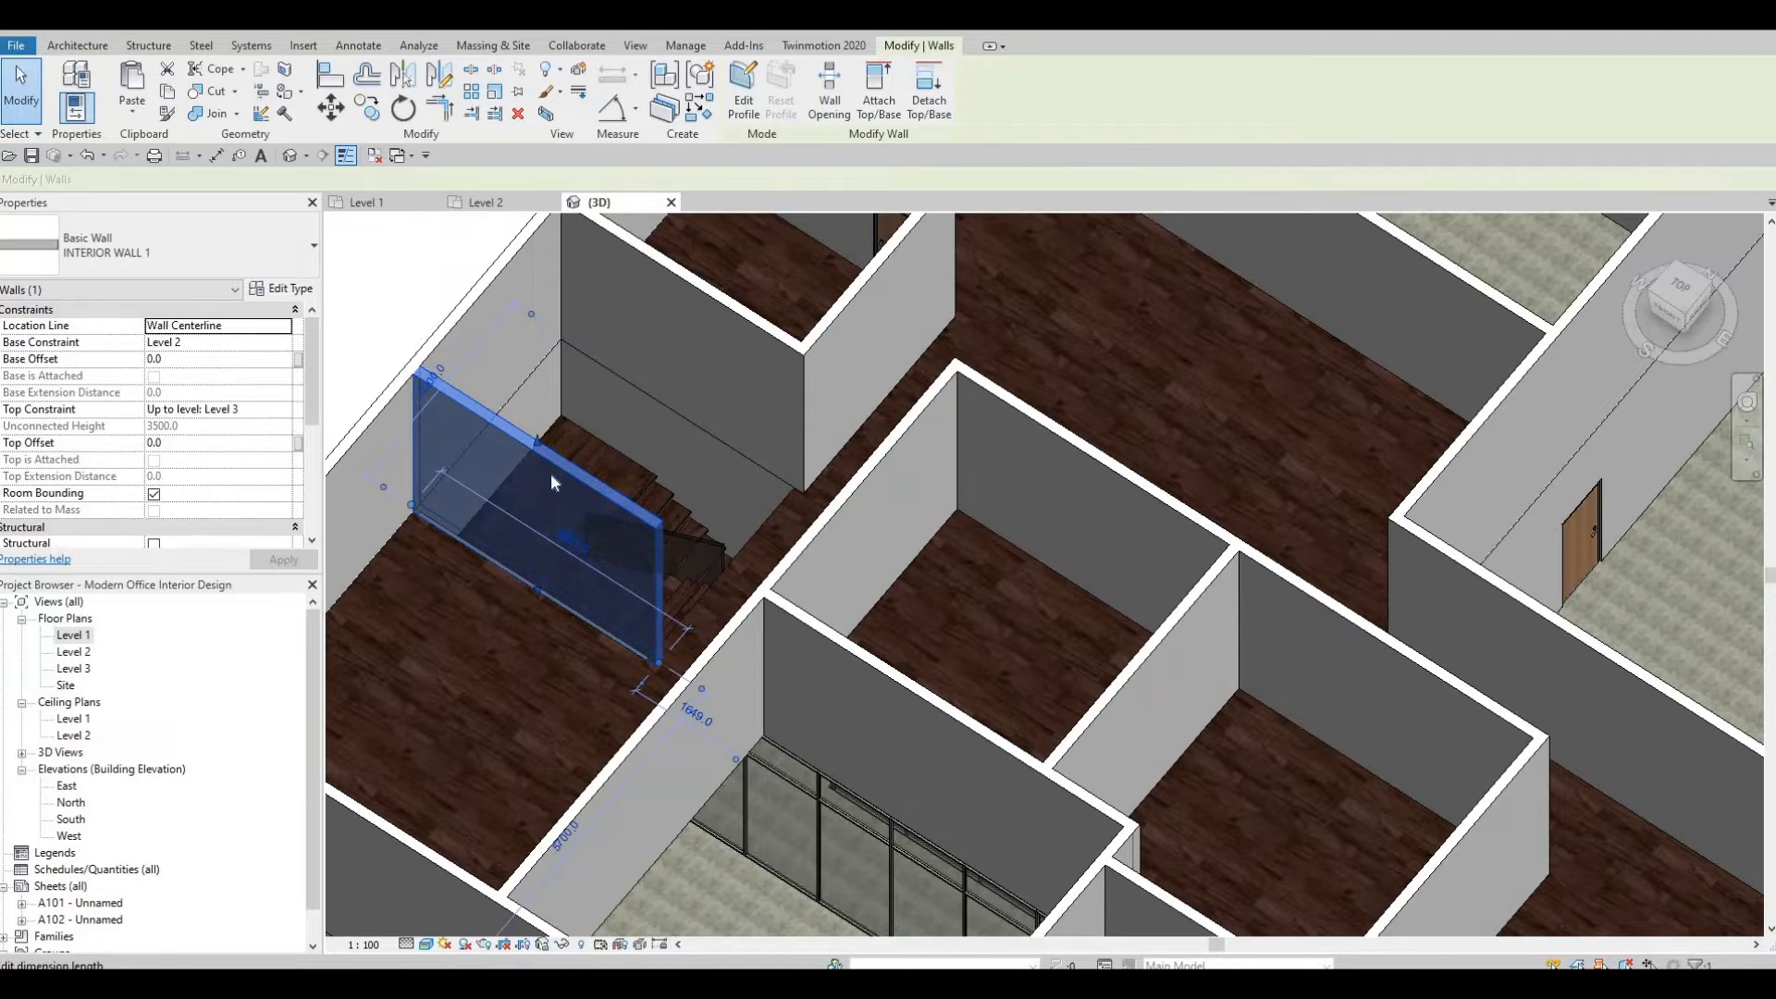
middle_click_drag(551, 481, 586, 539, "shift")
middle_click_drag(669, 472, 362, 384, "shift")
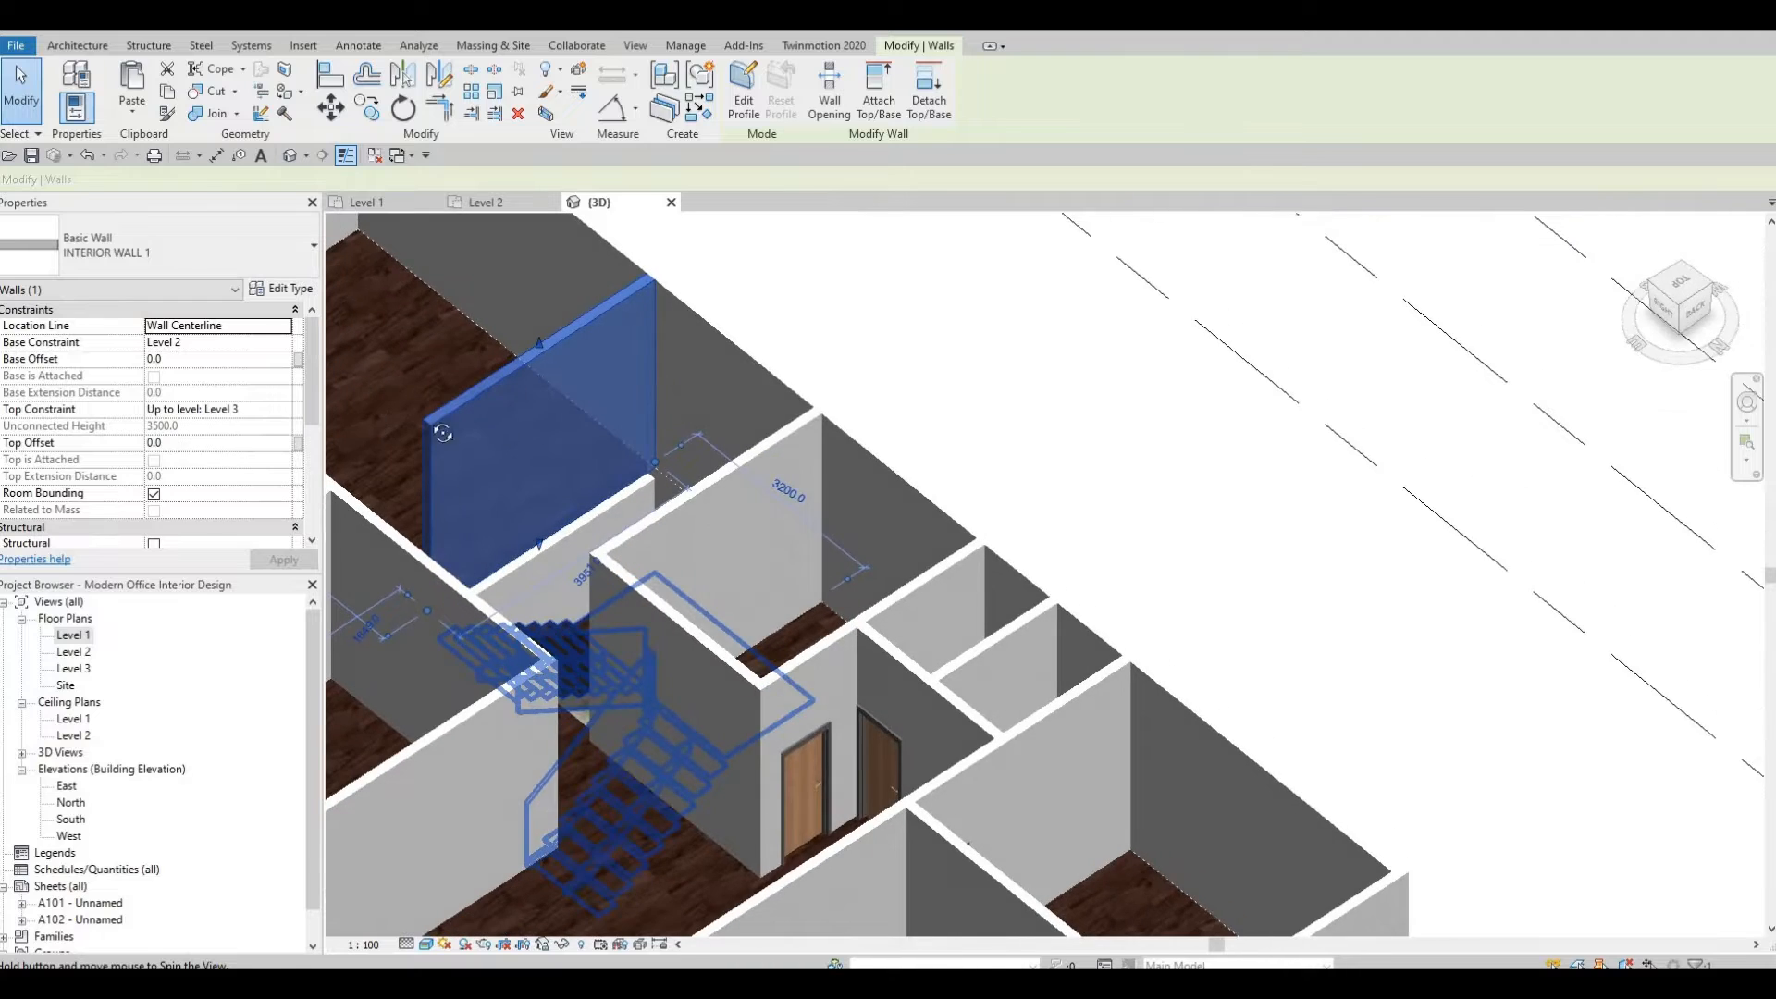
middle_click_drag(571, 452, 799, 384, "shift")
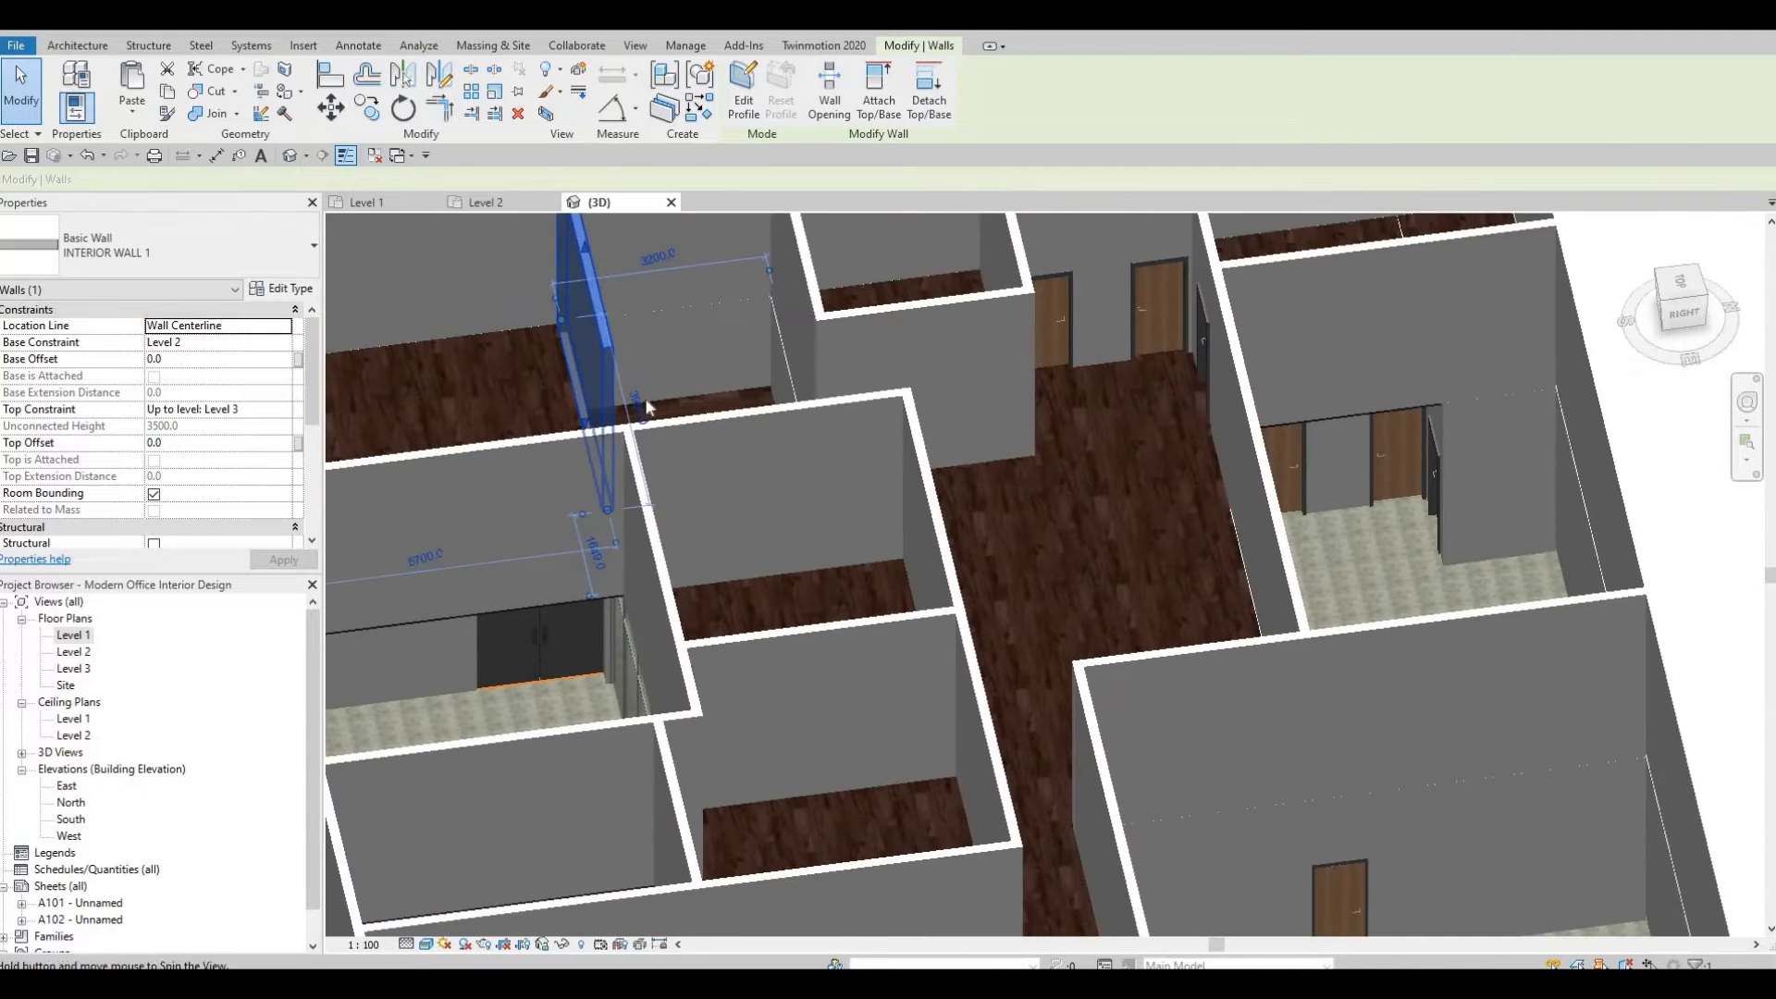
middle_click_drag(647, 404, 800, 411, "shift")
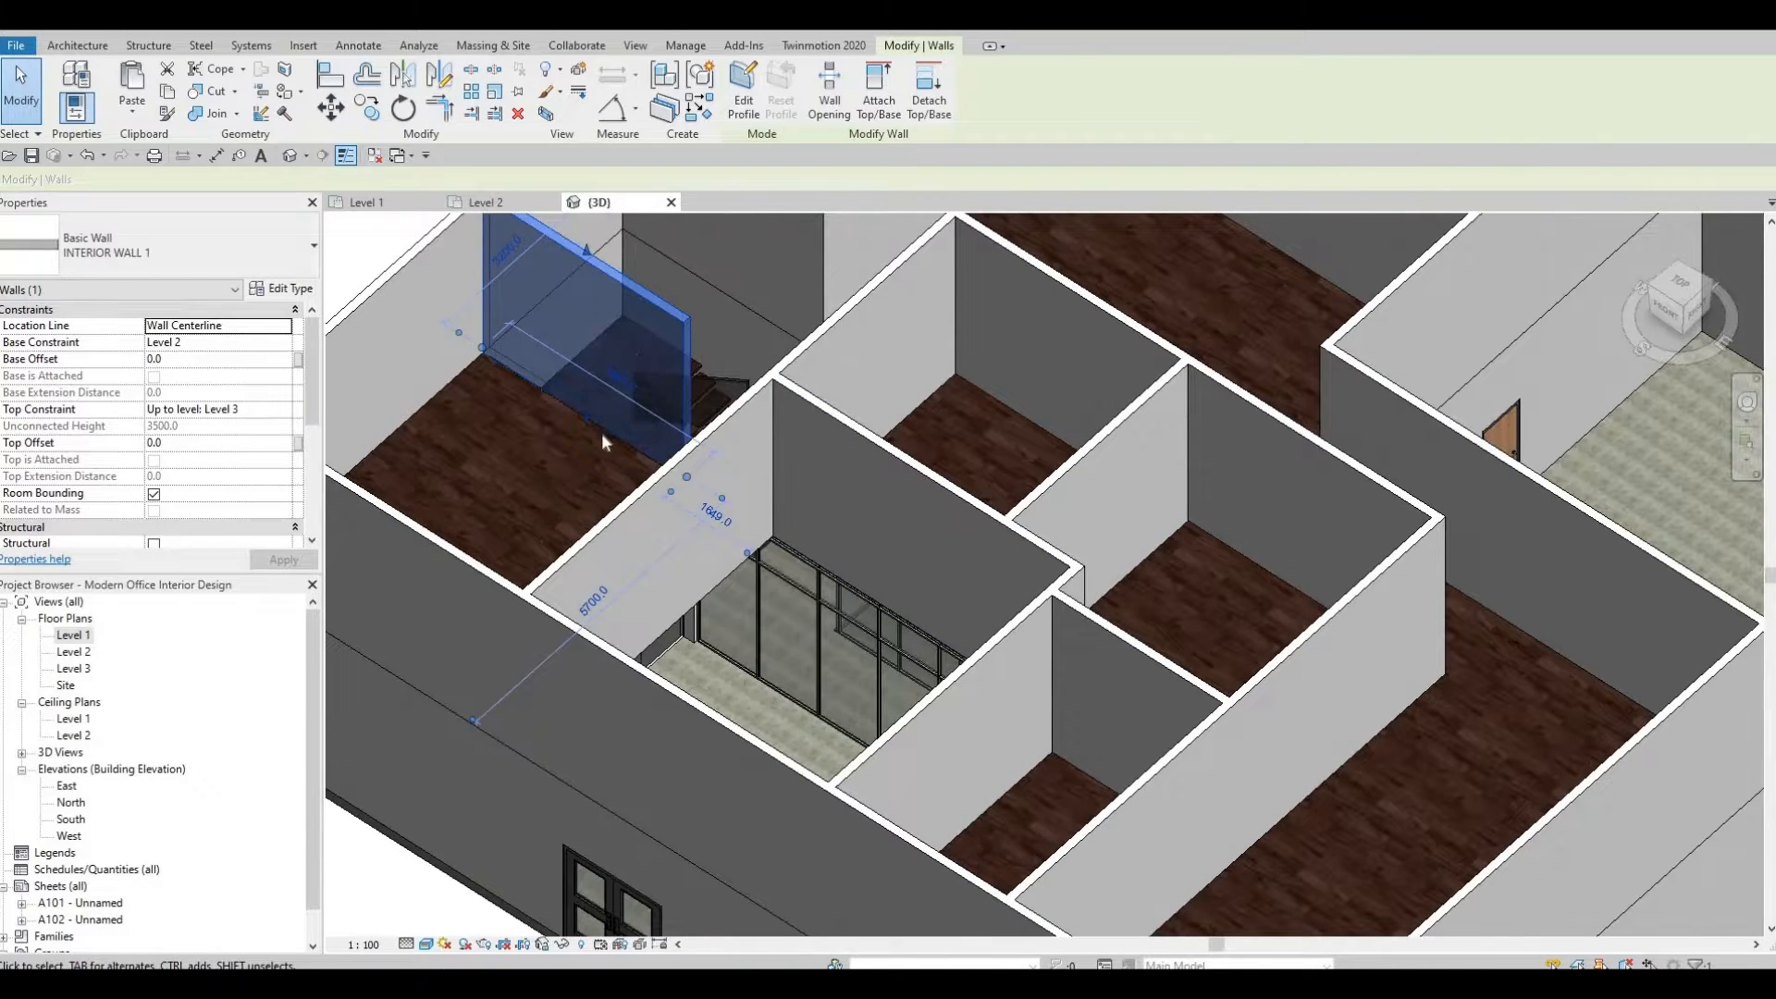
key("Delete")
Inspect the stair opening in 3D, then open the Level 2 floor plan.
middle_click_drag(806, 412, 685, 431, "shift")
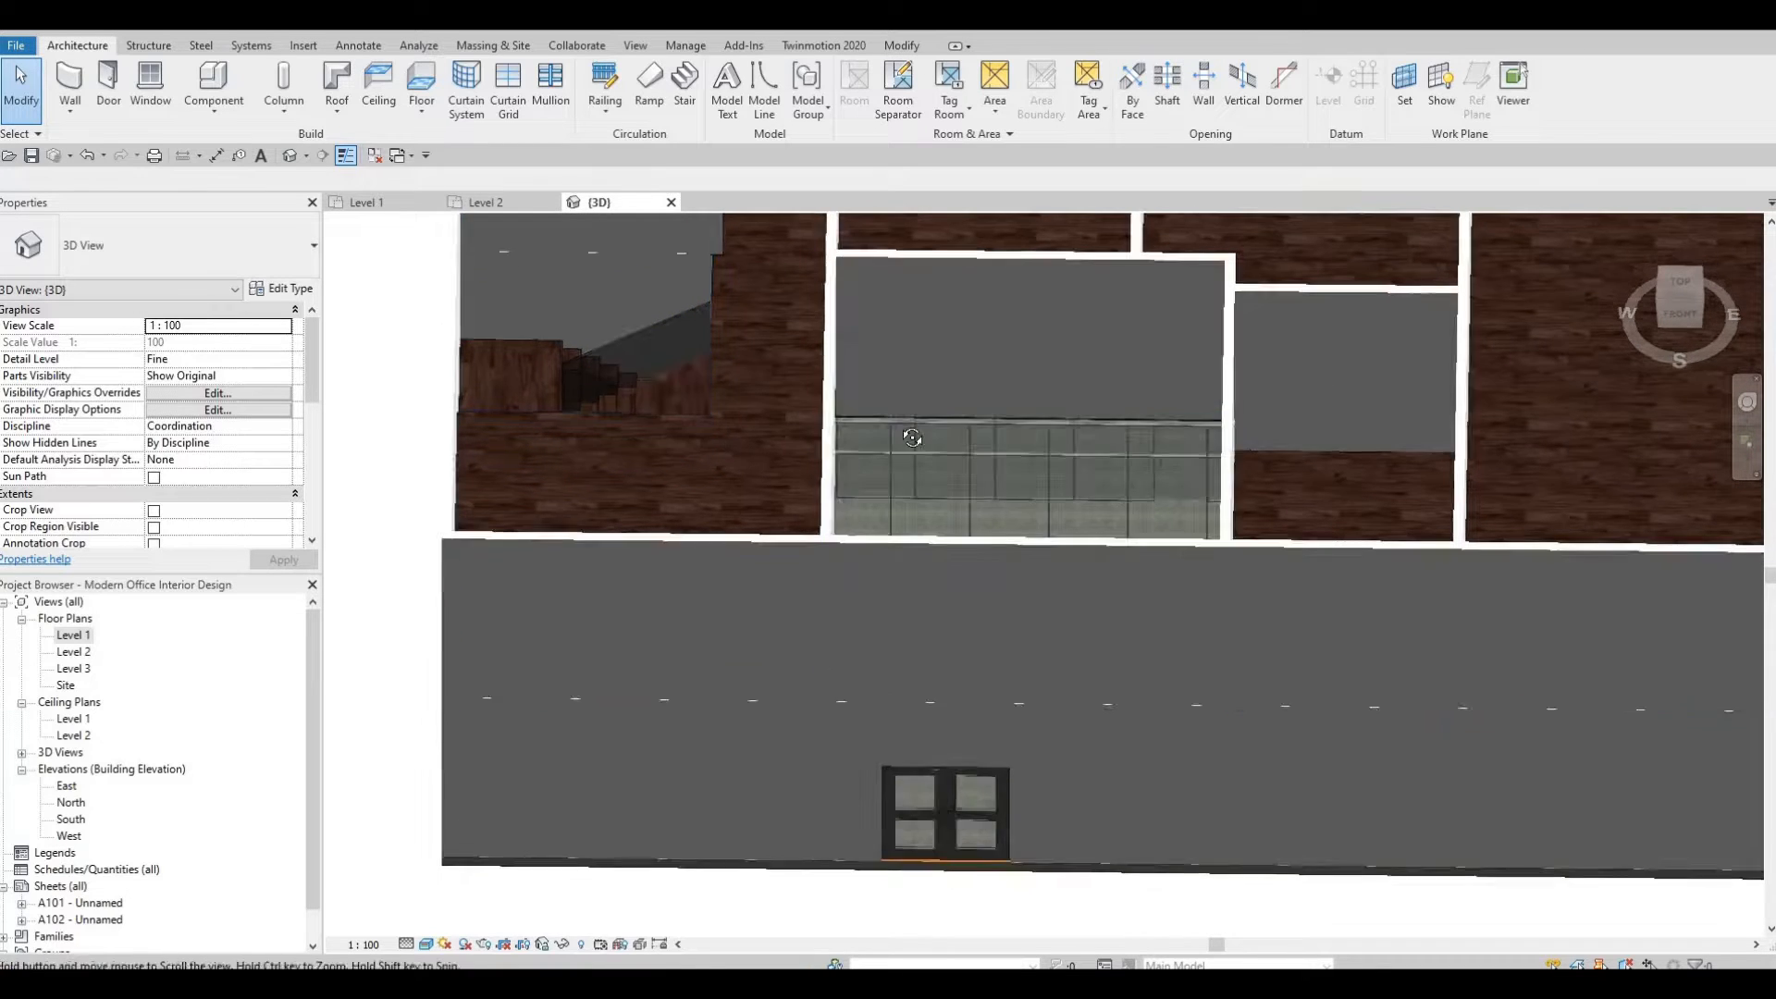
middle_click_drag(888, 433, 692, 470, "shift")
scroll(753, 479, "up", 8)
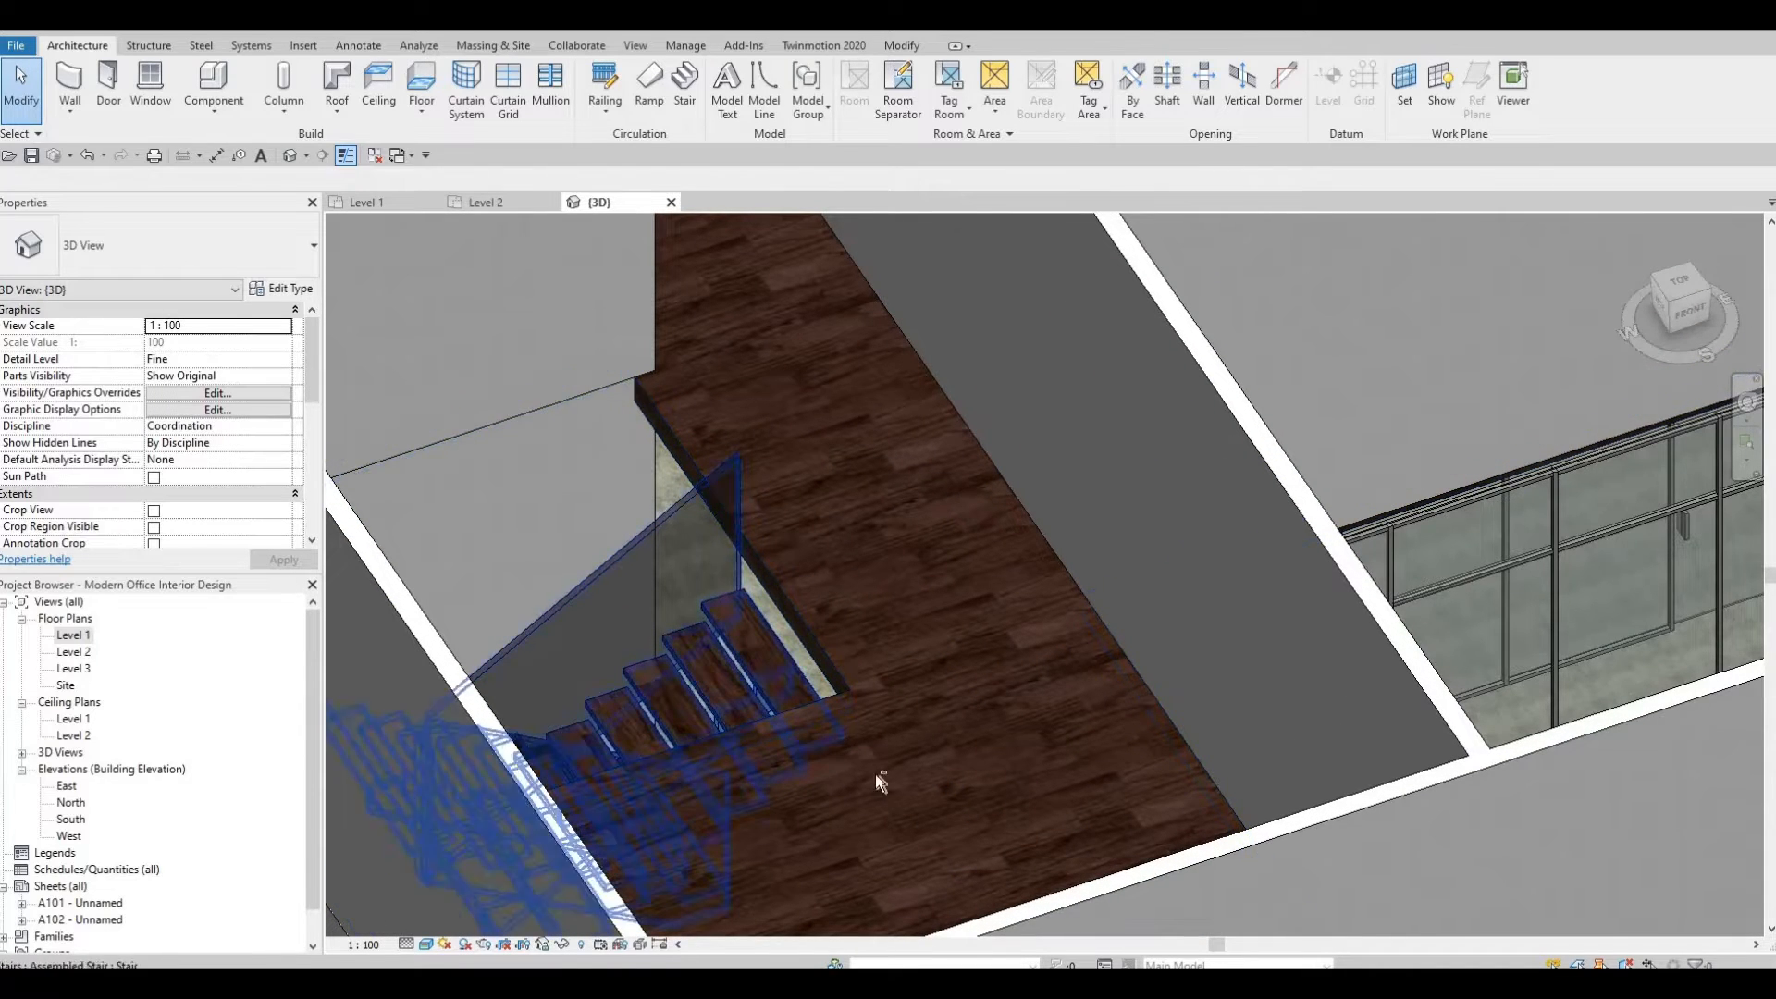
middle_click_drag(876, 774, 935, 636, "shift")
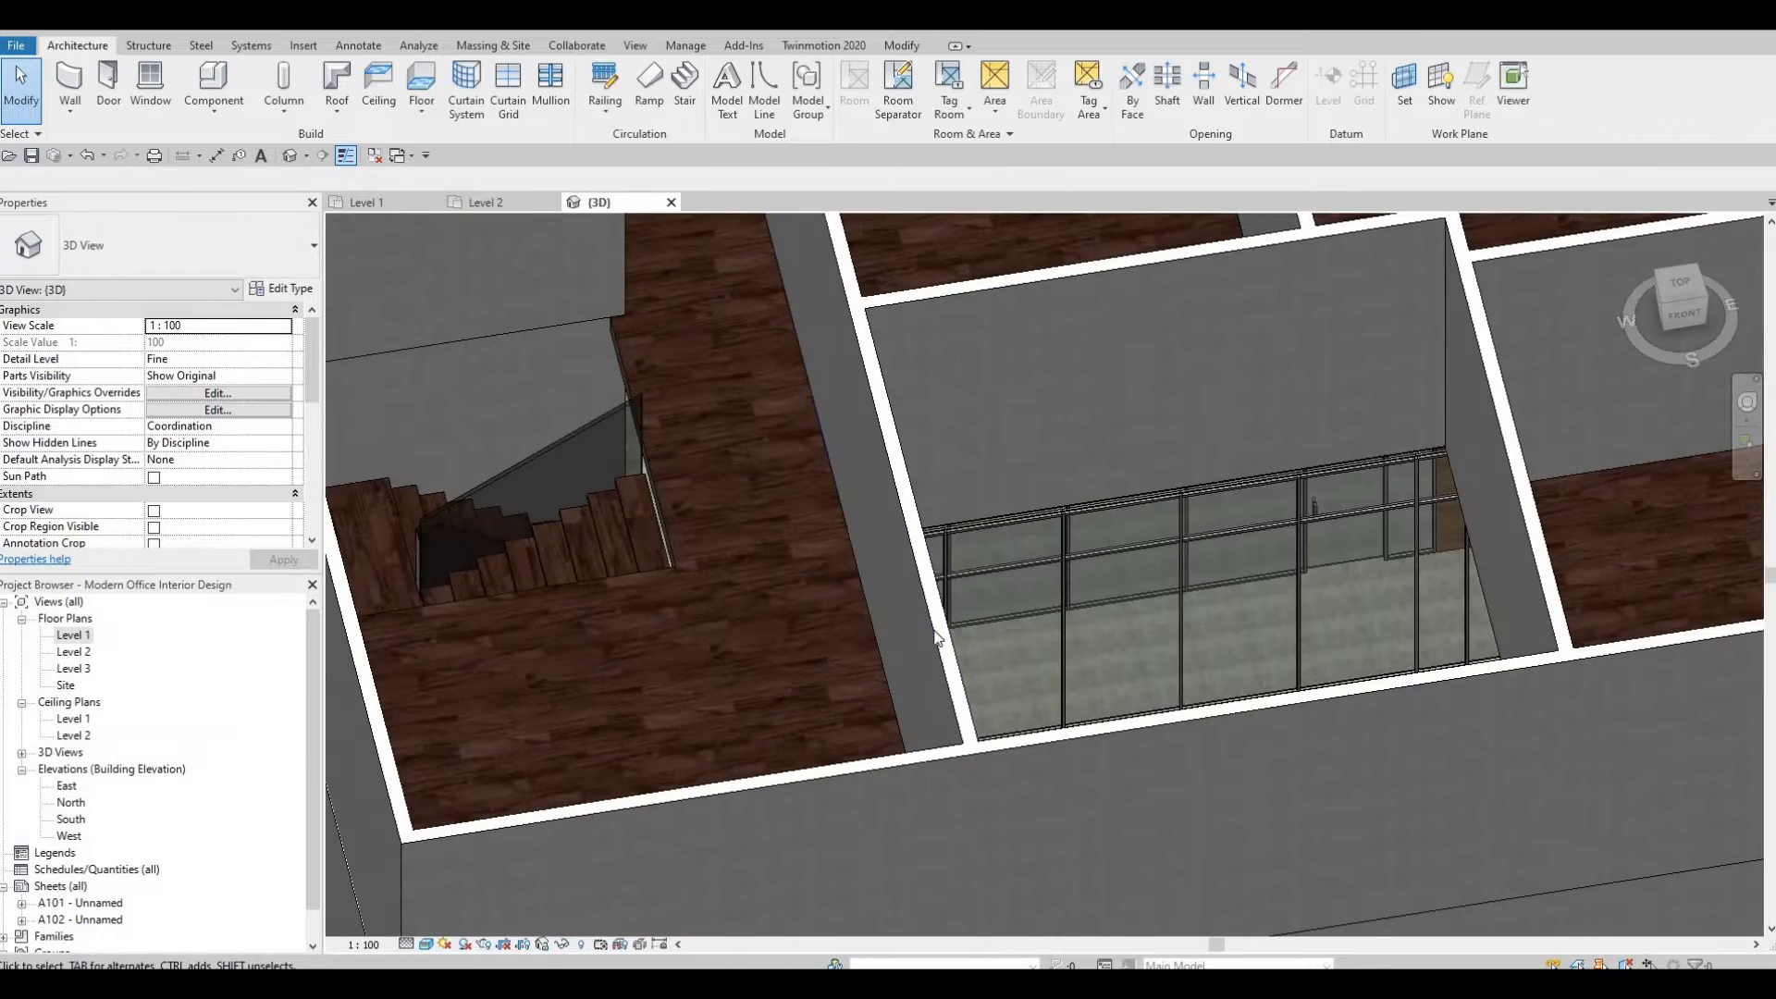
double_click(74, 653)
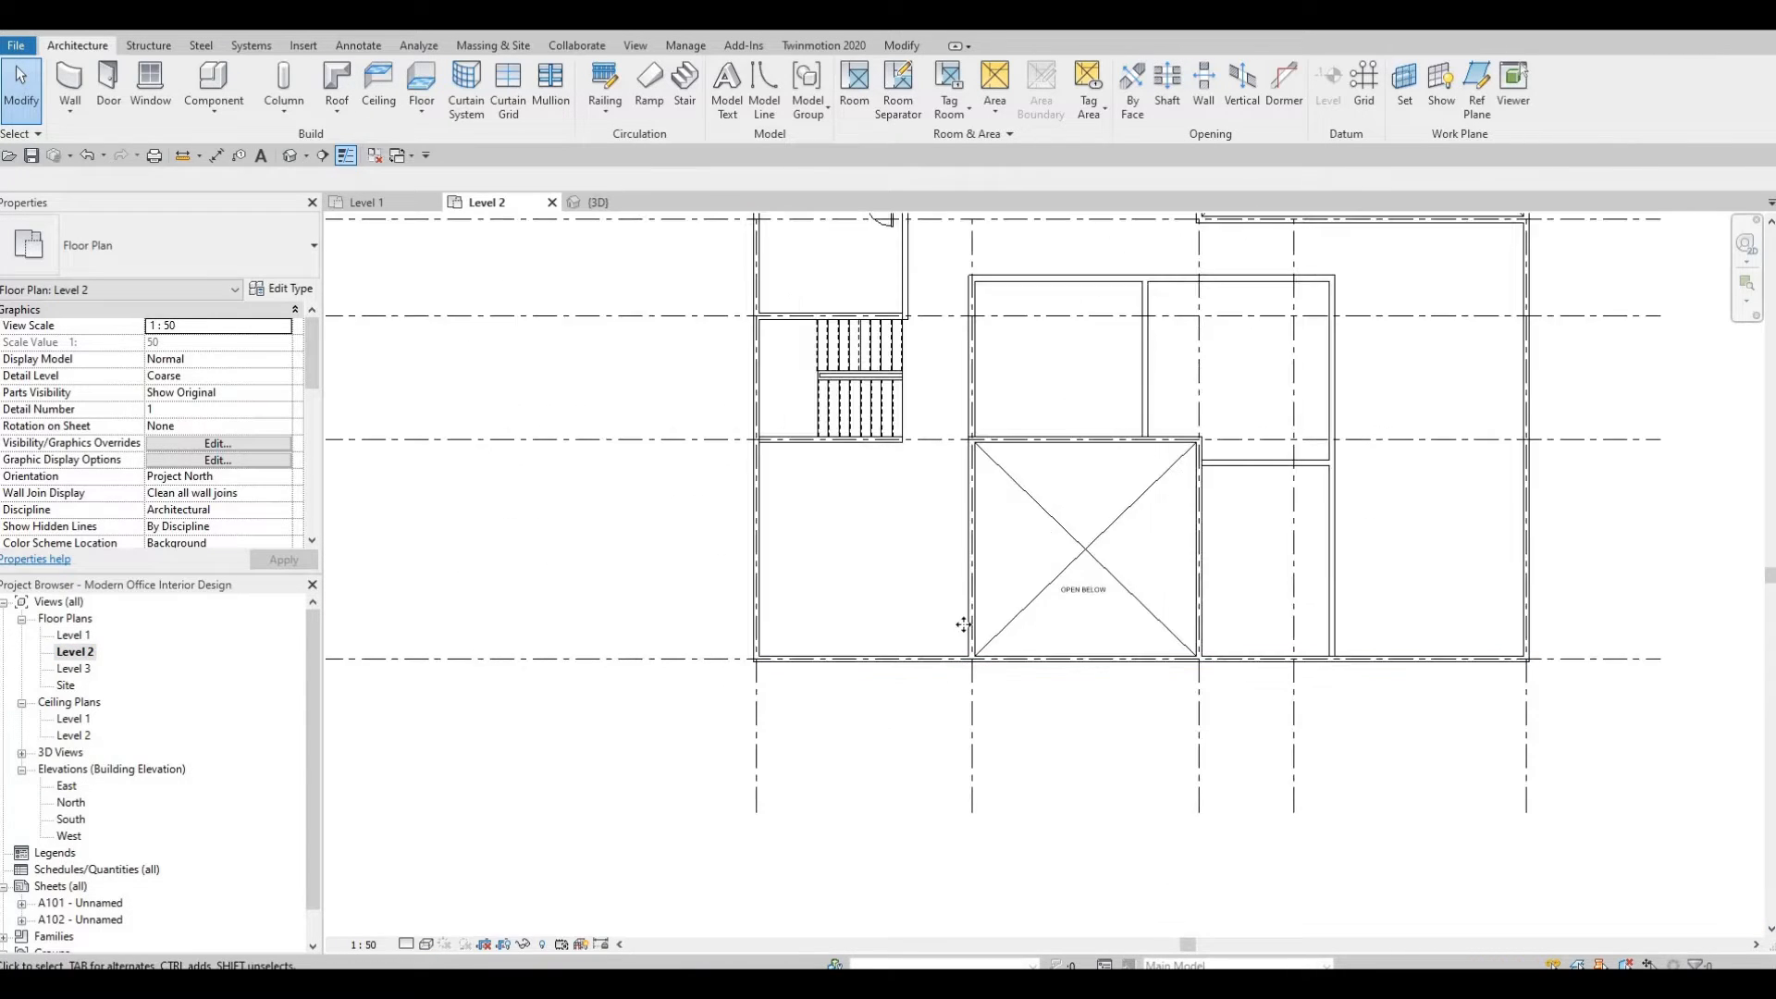
left_click(979, 655)
left_click_drag(955, 465, 972, 440)
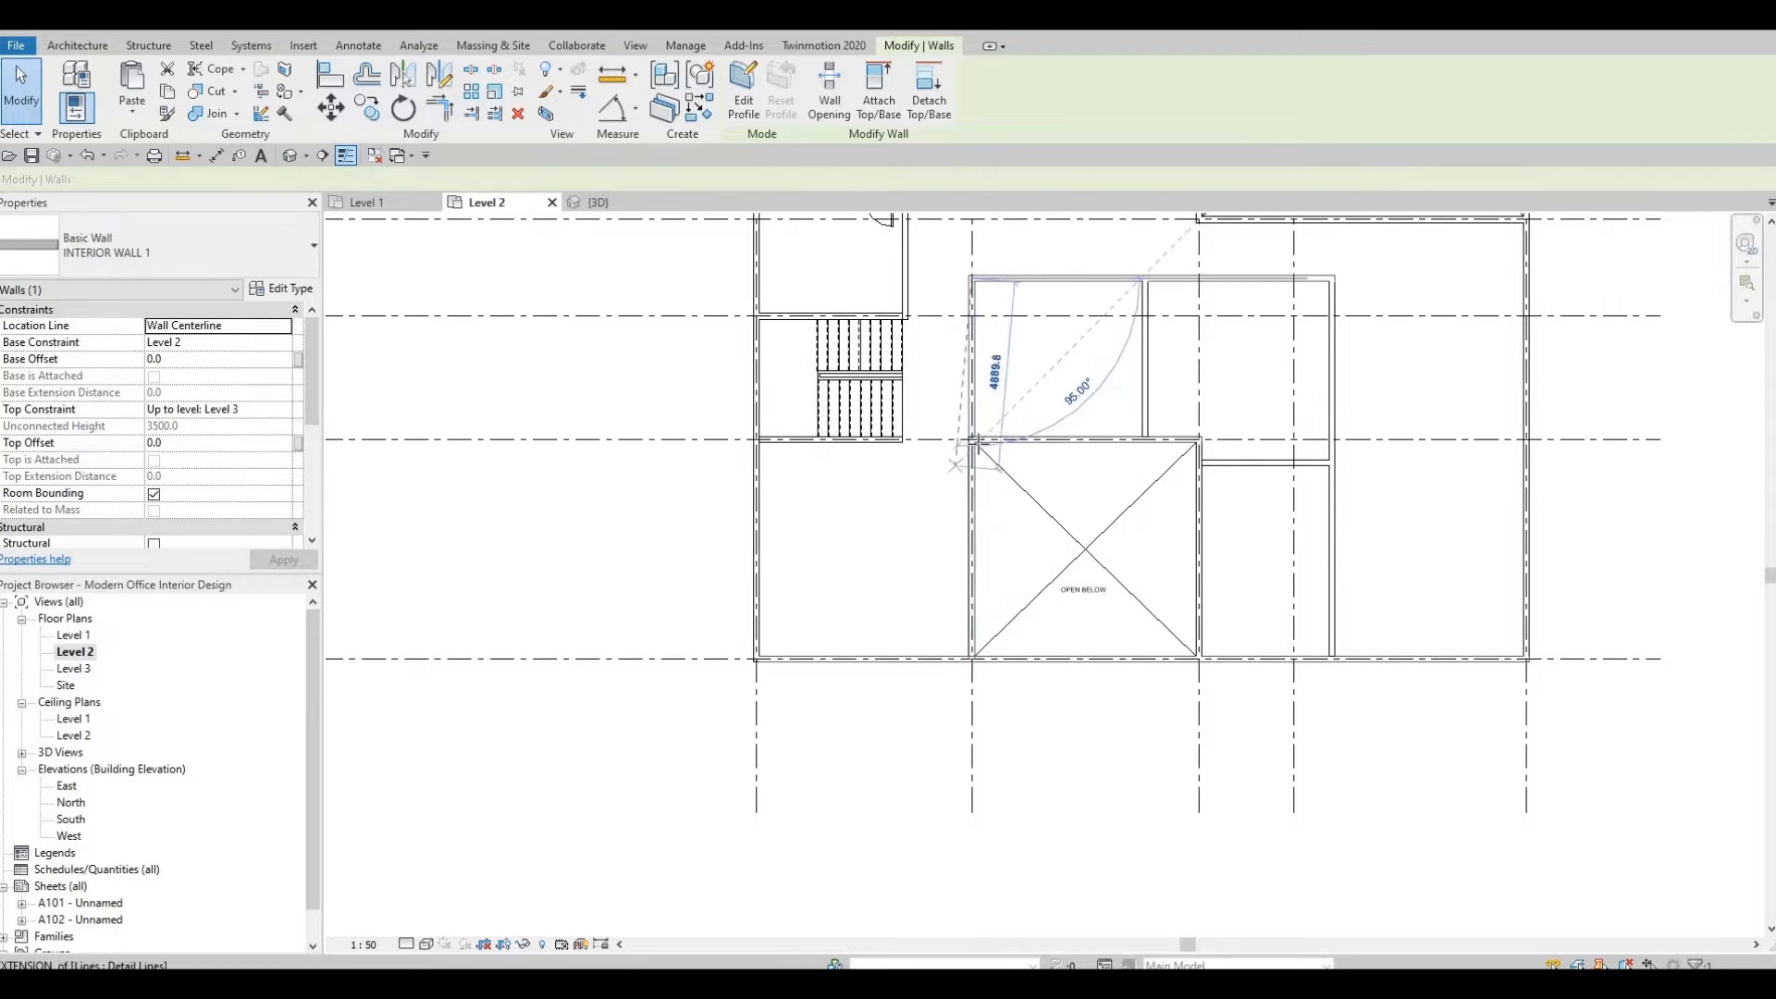
key("Escape")
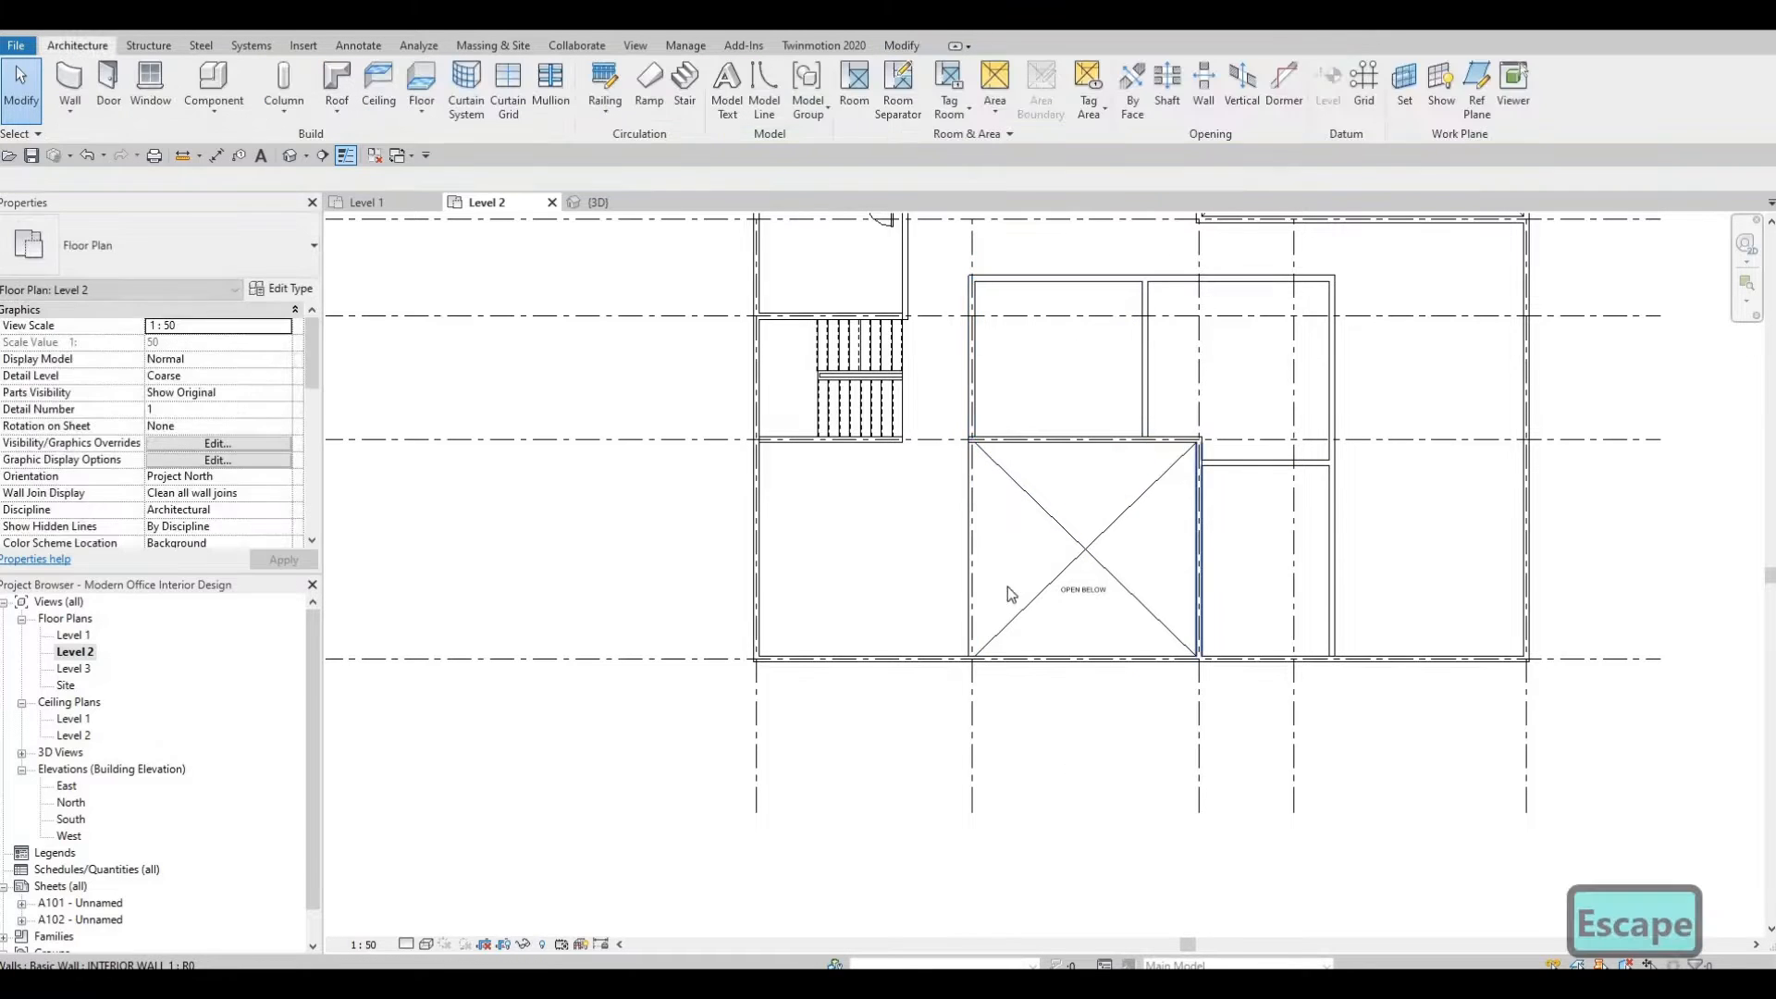
Examine the Level 2 walls between the restrooms and the open-below areas in the floor plan.
middle_click_drag(1092, 333, 997, 576)
scroll(995, 572, "down", 2)
middle_click_drag(969, 405, 964, 542)
scroll(970, 542, "up", 3)
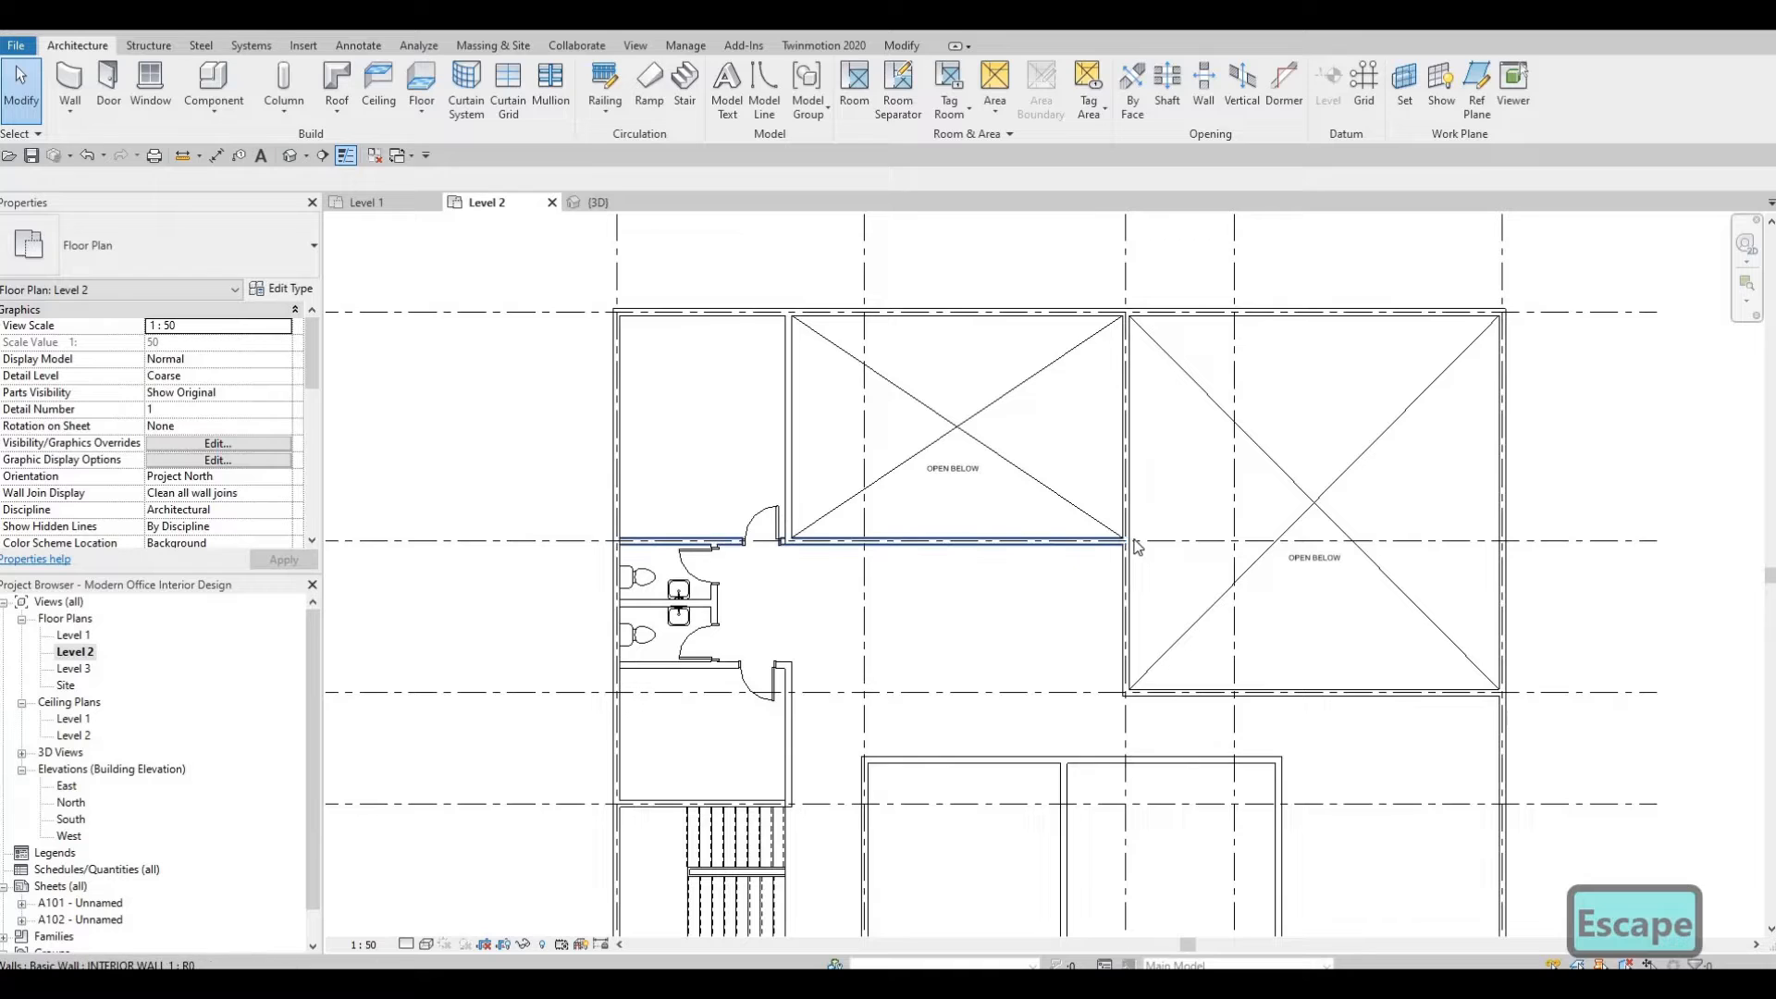
left_click(1129, 542)
scroll(1109, 544, "up", 2)
left_click_drag(1135, 539, 638, 544)
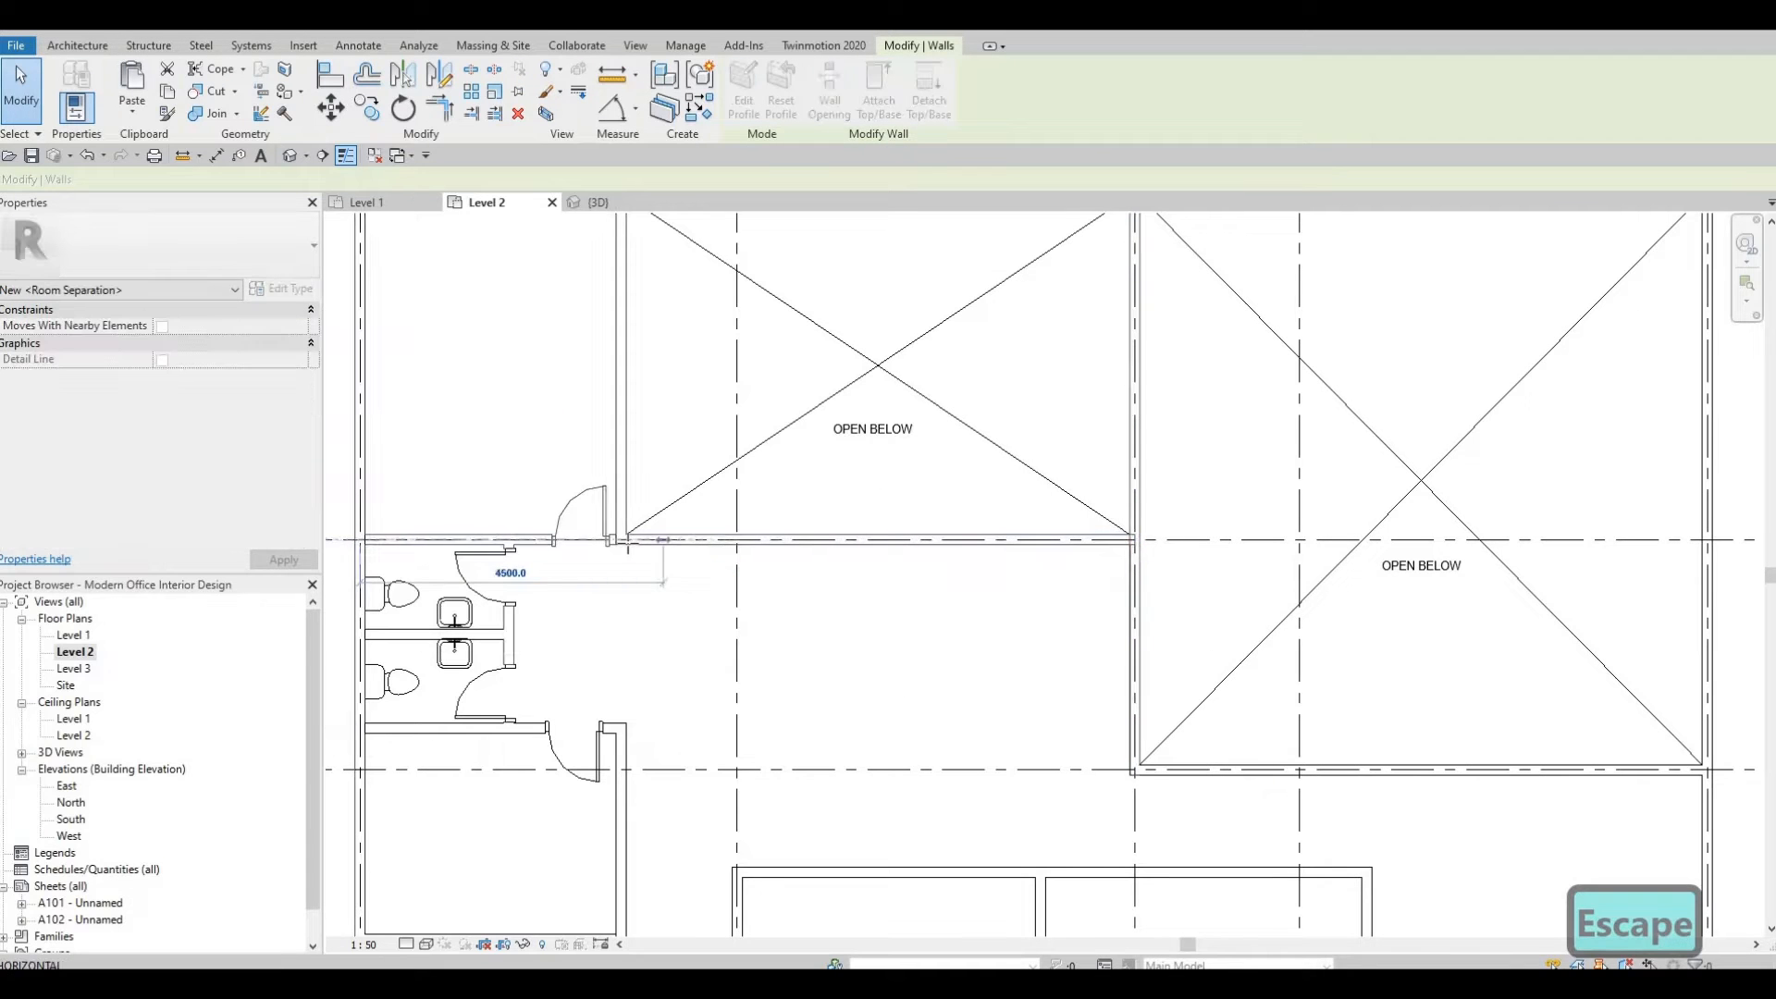
key("Escape")
scroll(902, 683, "down", 3)
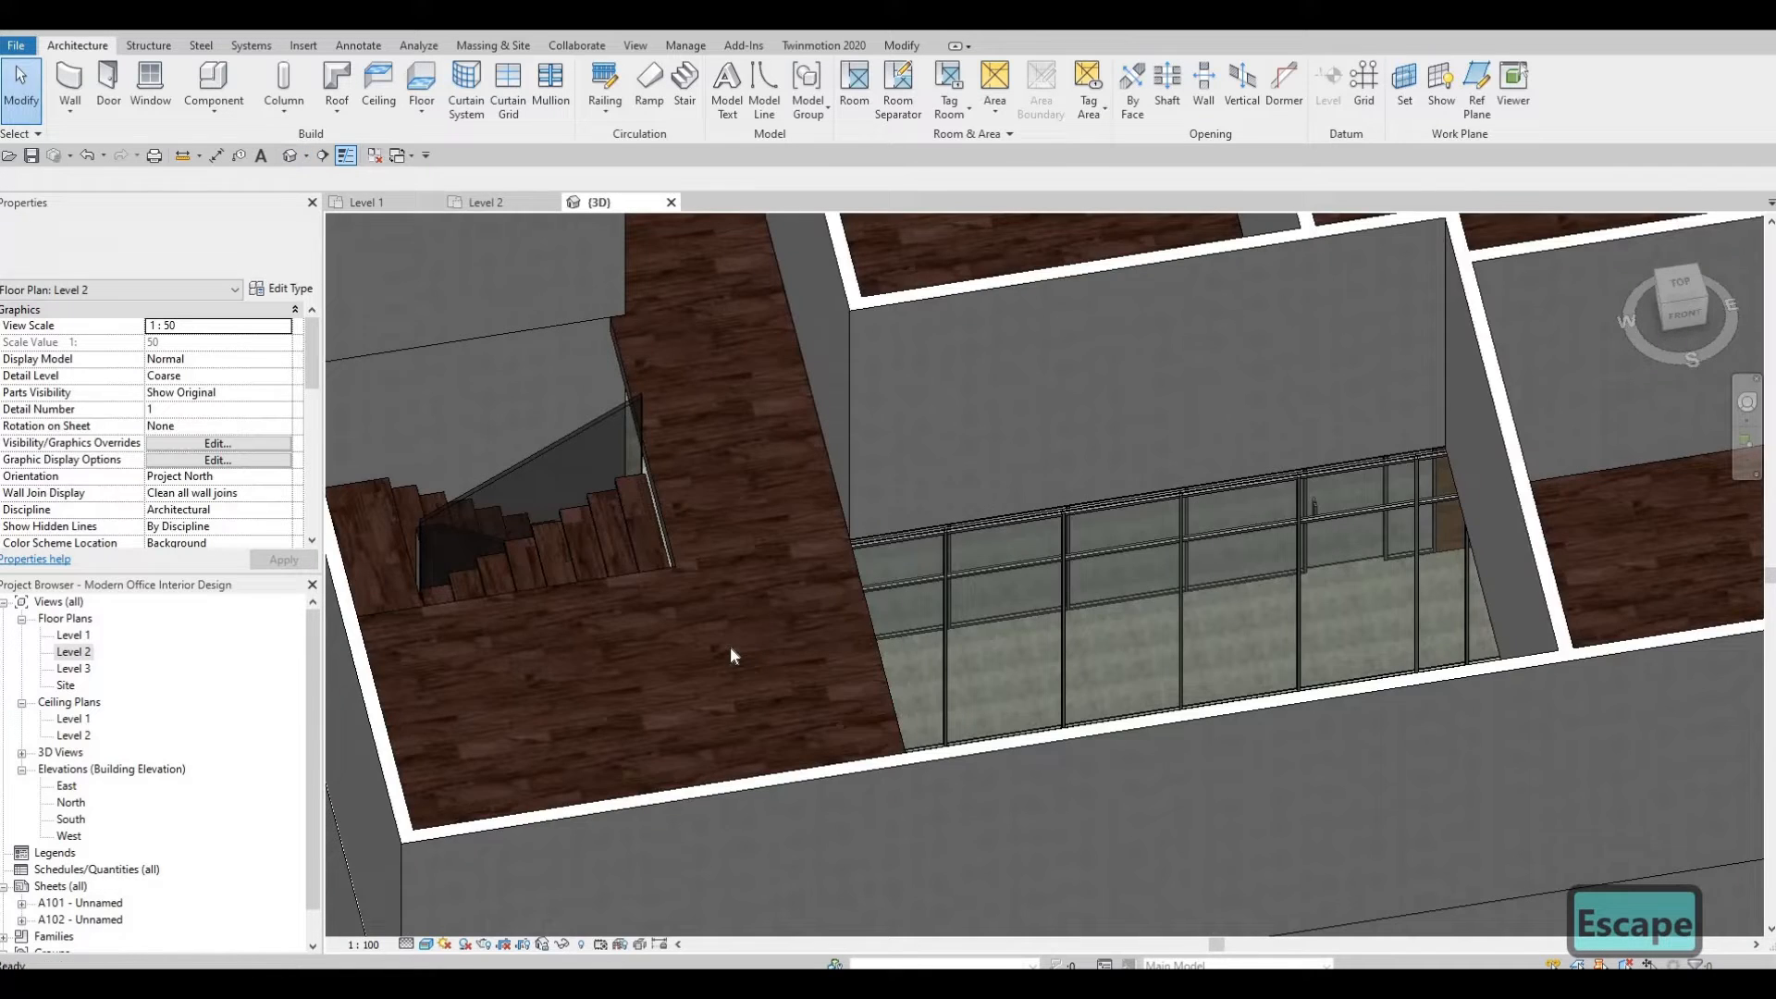
Orbit the 3D view to inspect the glass railing and corridor walls beneath the Level 2 floor.
middle_click_drag(730, 645, 864, 595, "shift")
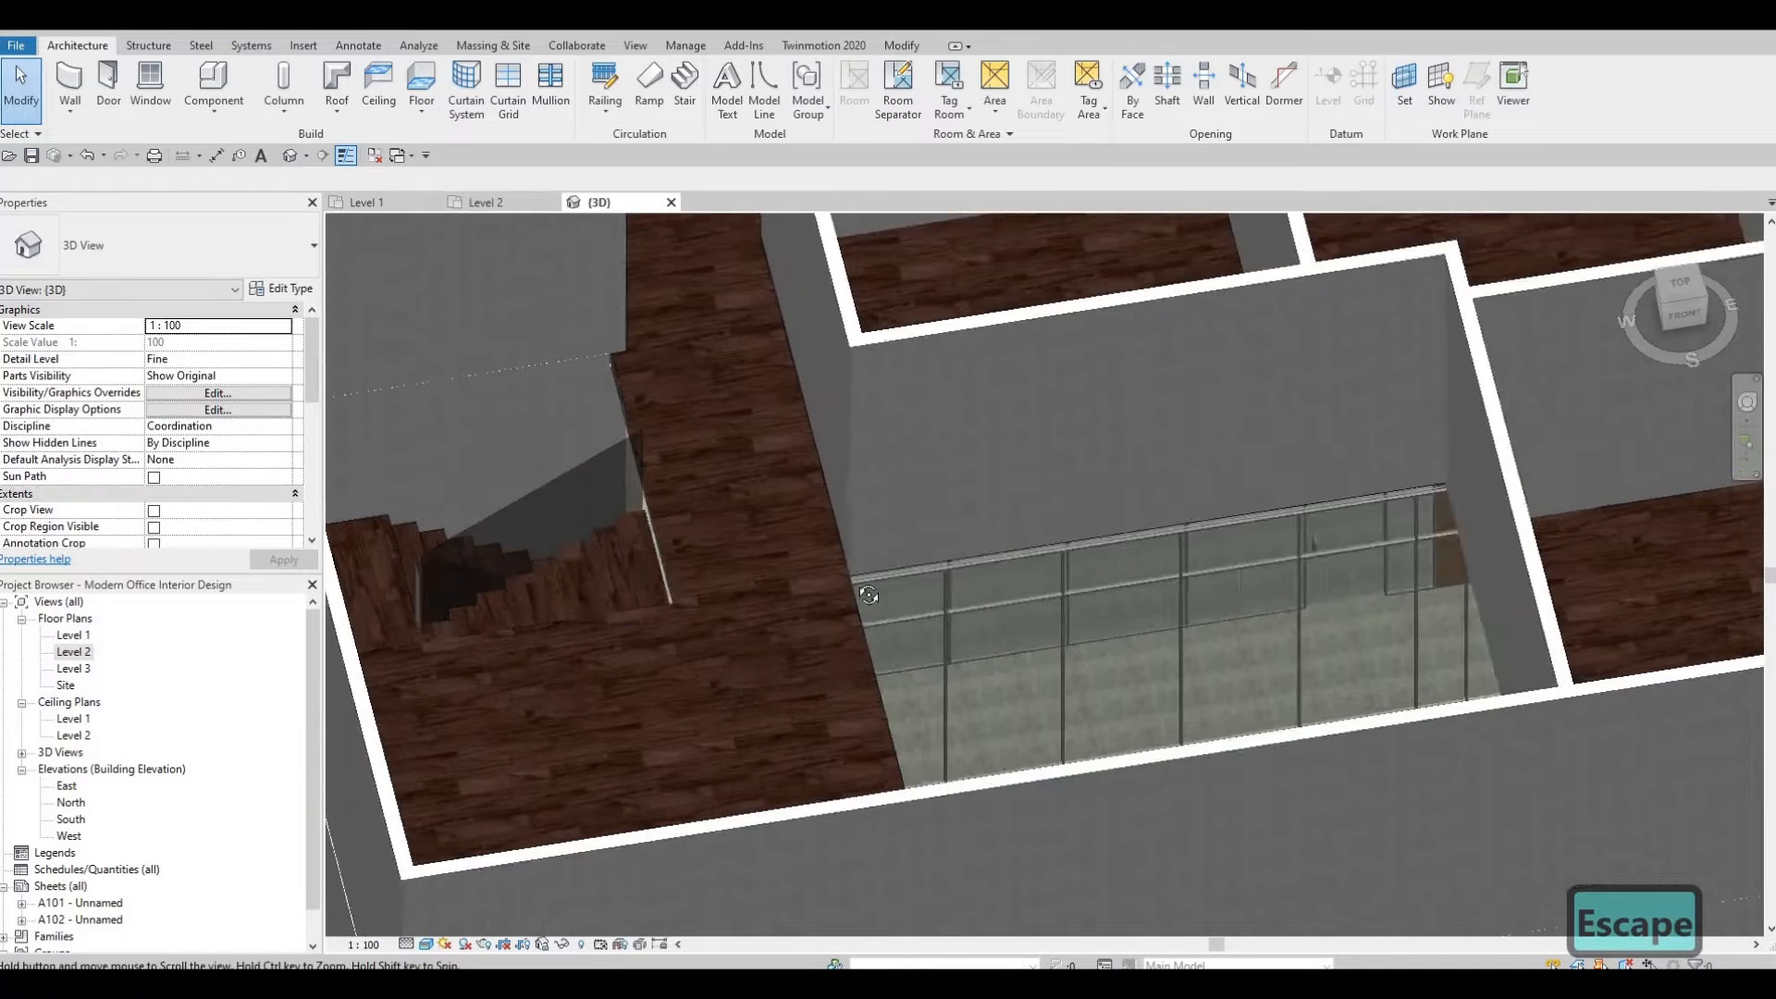
scroll(850, 527, "down", 2)
middle_click_drag(849, 525, 638, 566, "shift")
middle_click_drag(1194, 638, 805, 544)
scroll(806, 544, "up", 1)
scroll(805, 547, "up", 1)
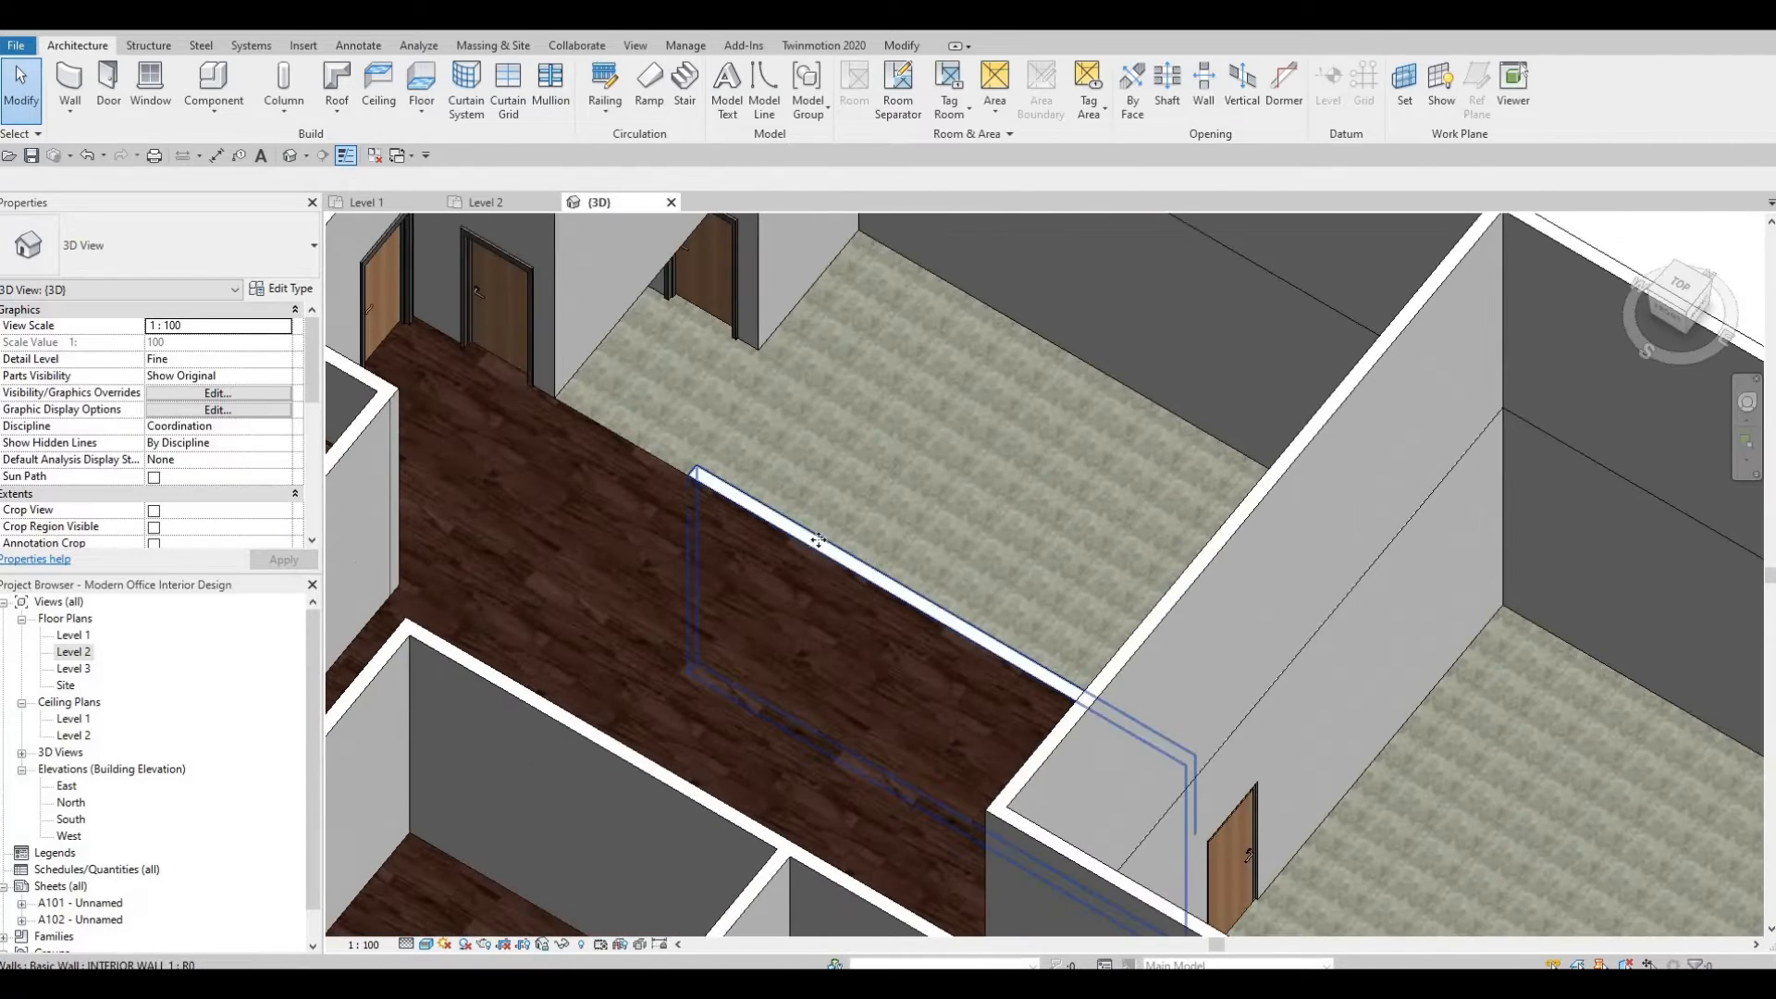
left_click(817, 541)
key("Escape")
Try to attach the top of a corridor wall beneath the Level 2 floor edge to that floor.
middle_click_drag(948, 629, 1310, 459, "shift")
middle_click_drag(398, 269, 1277, 626)
scroll(1275, 620, "up", 1)
middle_click_drag(626, 456, 589, 572)
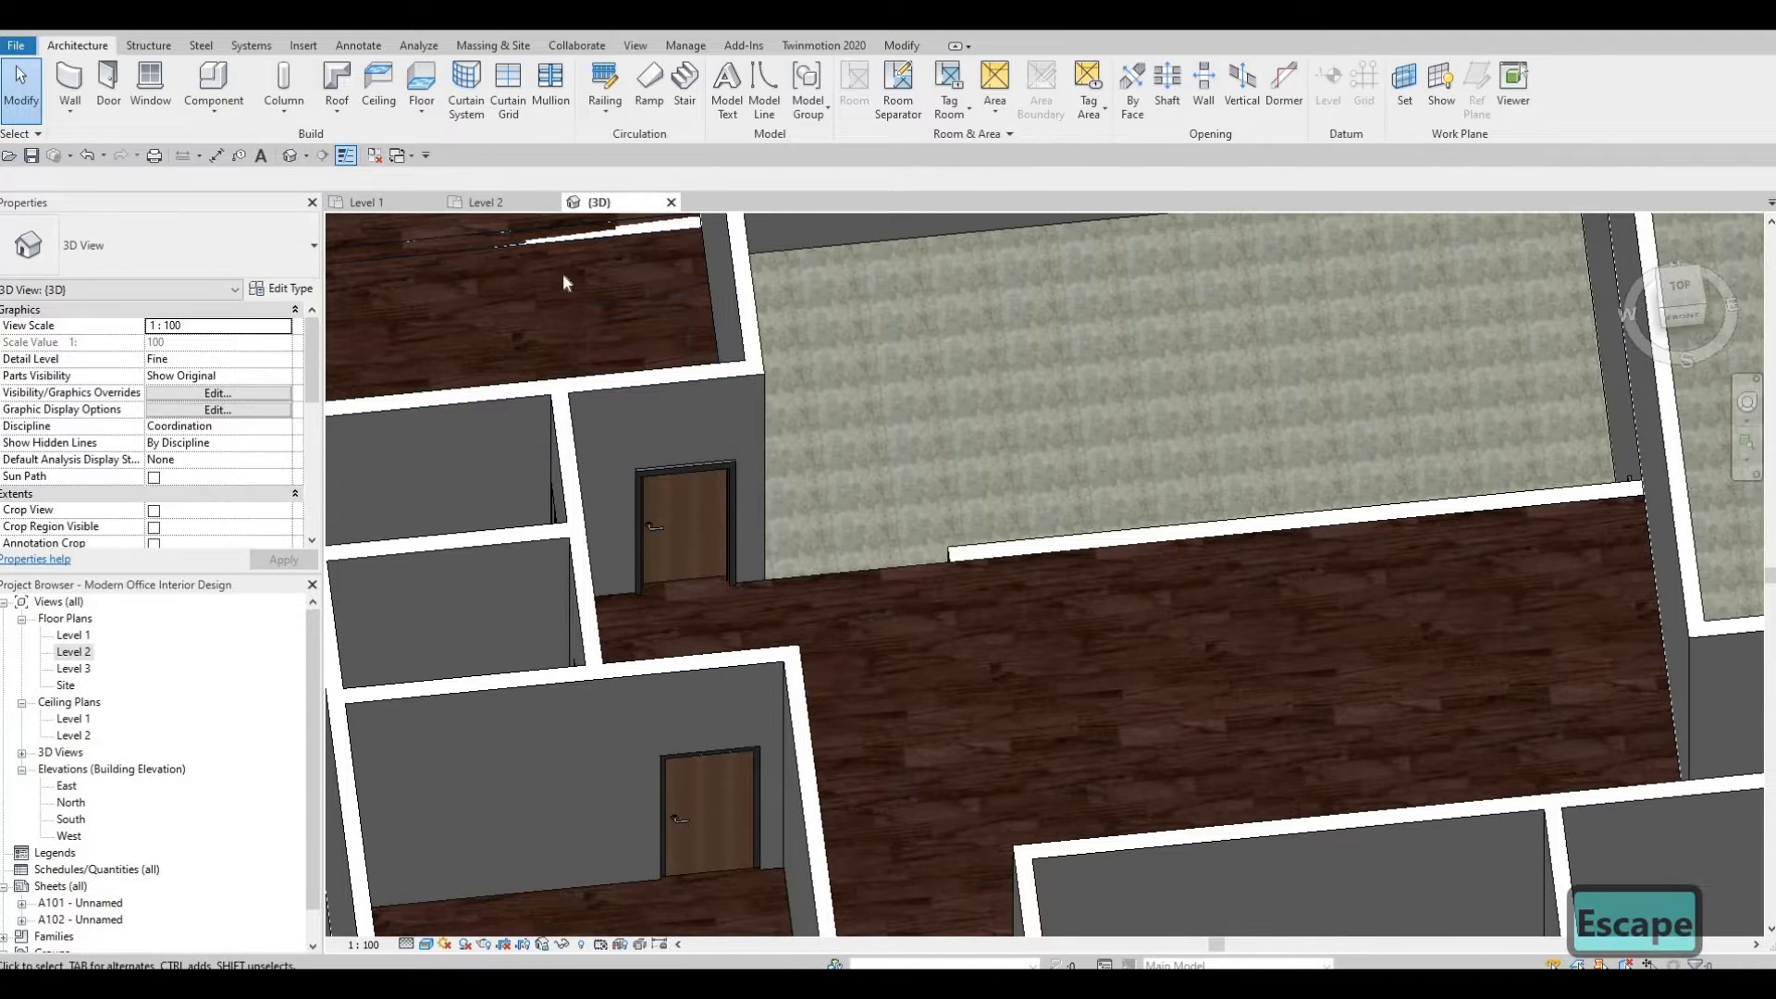
middle_click_drag(746, 403, 856, 595)
key("Escape")
left_click(736, 419)
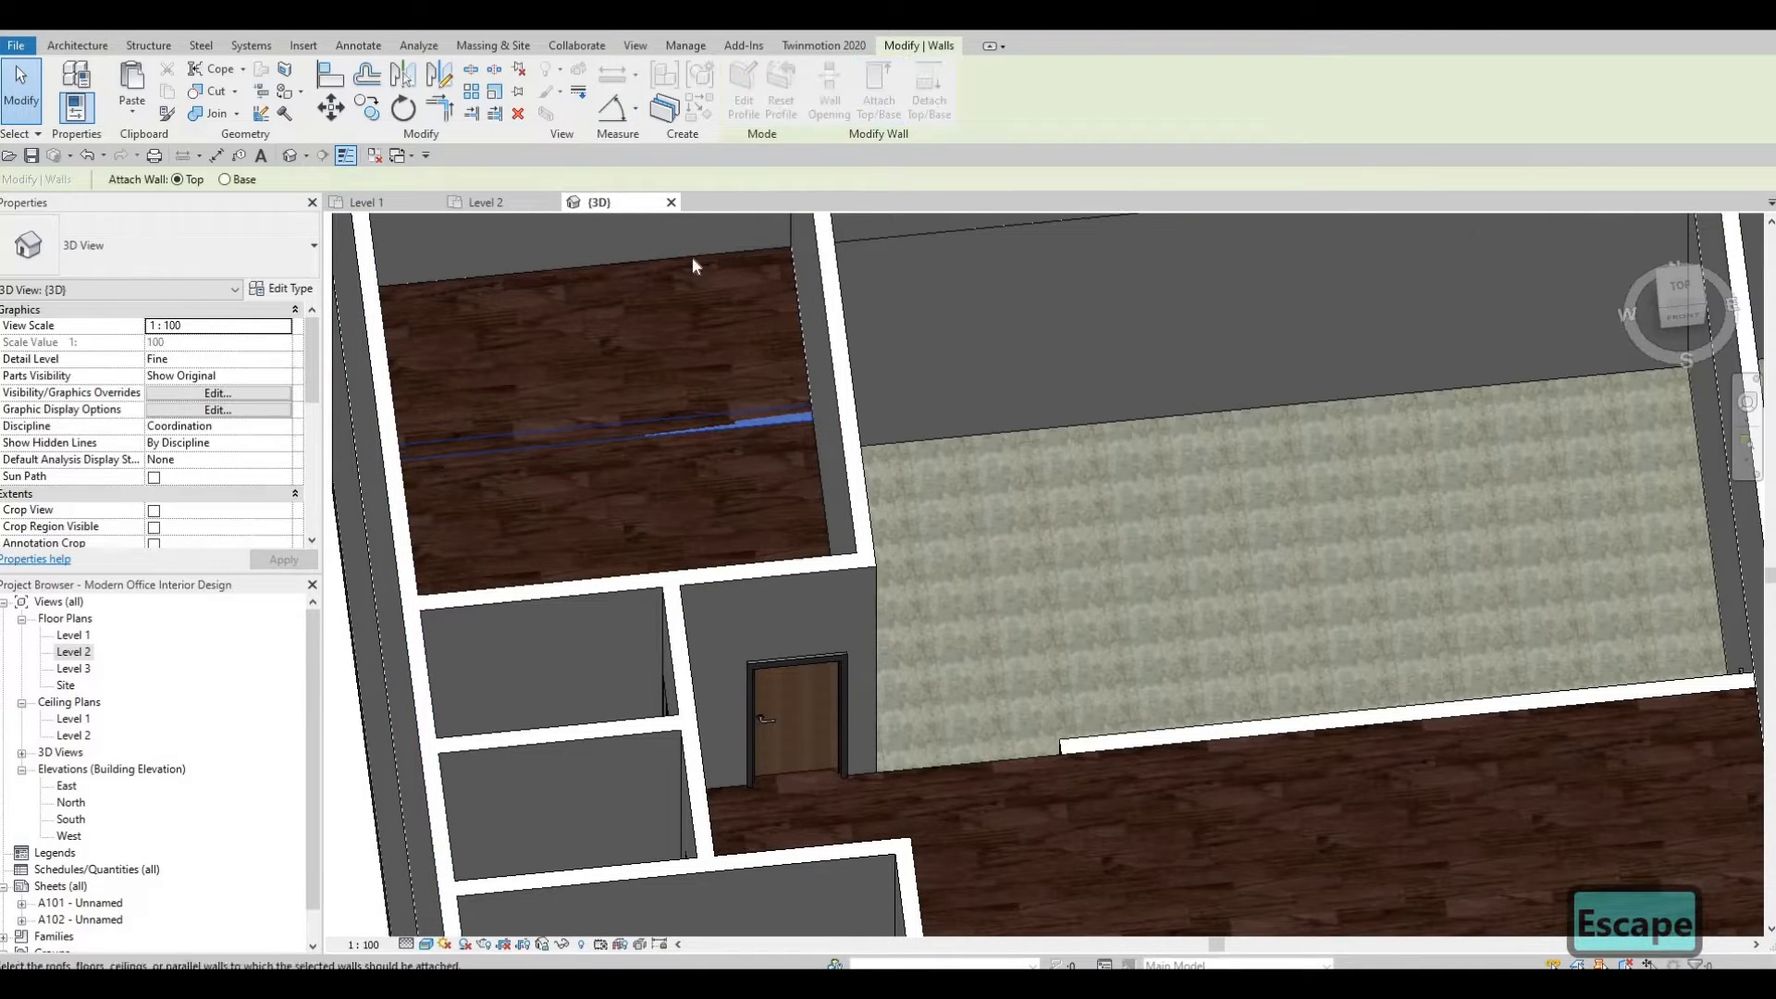
key("Escape")
key("Escape")
Orbit the 3D view to examine where the Level 1 walls meet the underside of the Level 2 floor.
mouse_move(907, 418)
middle_mouse_down("shift")
mouse_move(868, 524)
mouse_move(1205, 430)
mouse_move(953, 364)
mouse_move(1042, 563)
mouse_move(925, 416)
middle_mouse_up("shift")
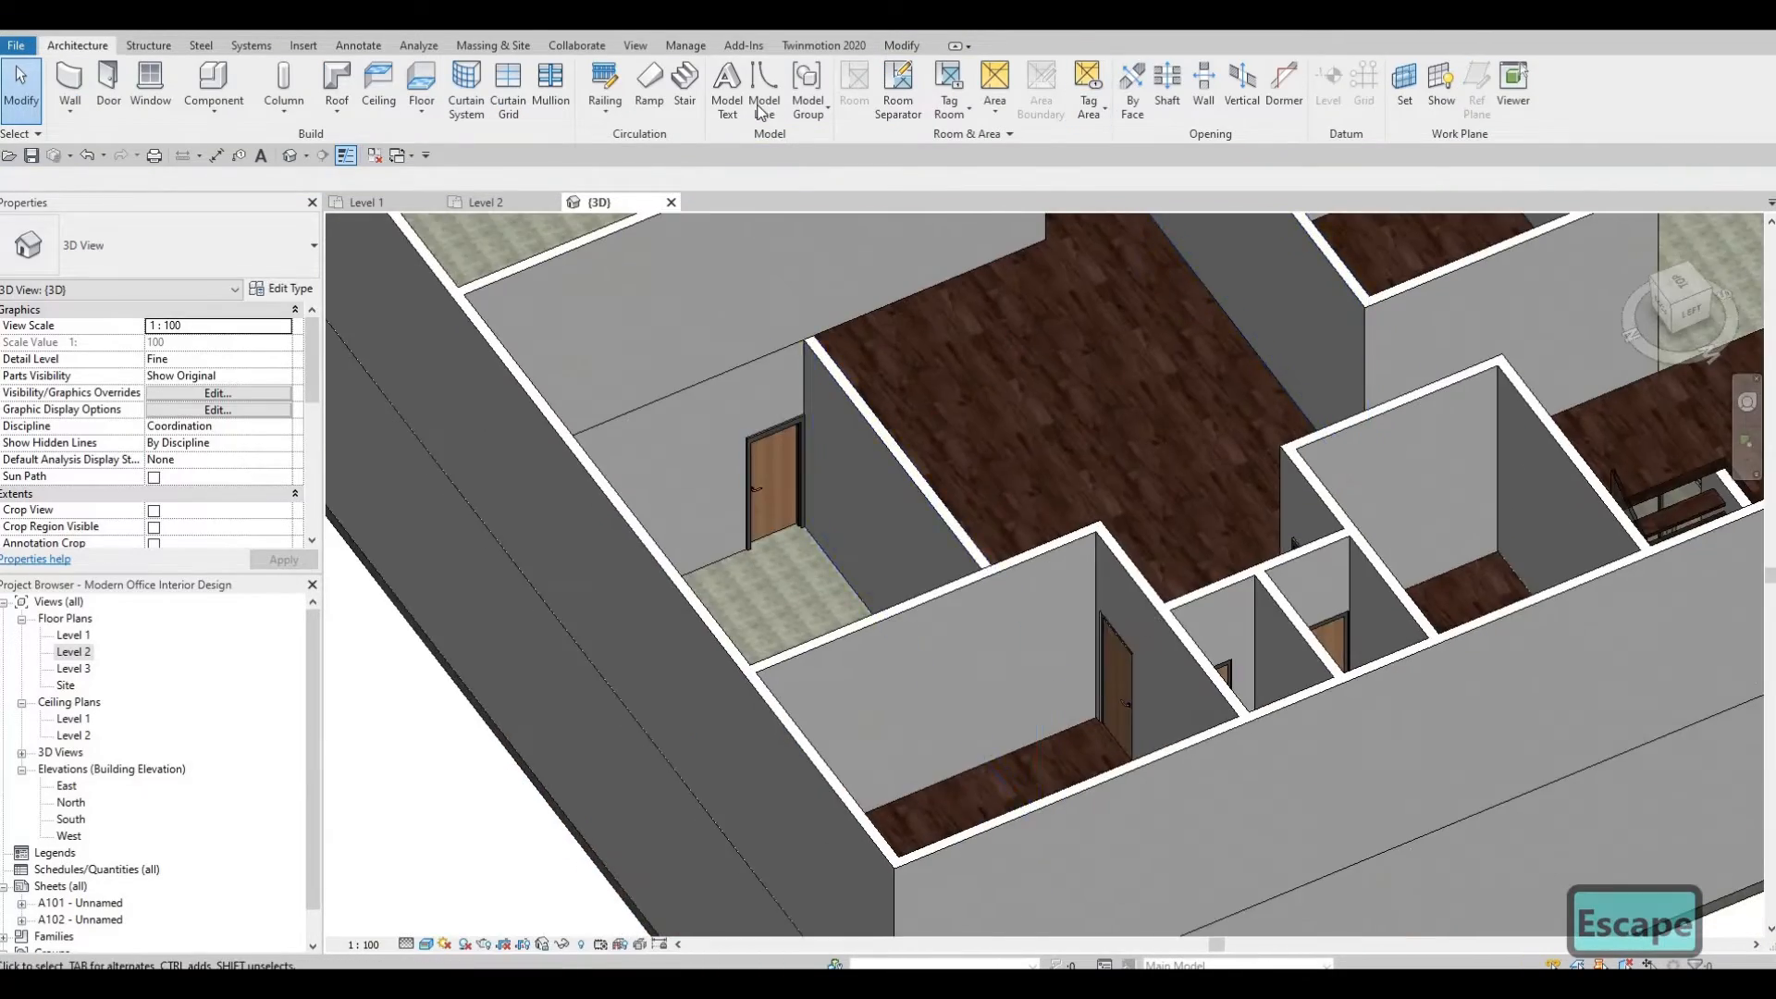
middle_click_drag(721, 389, 1150, 494, "shift")
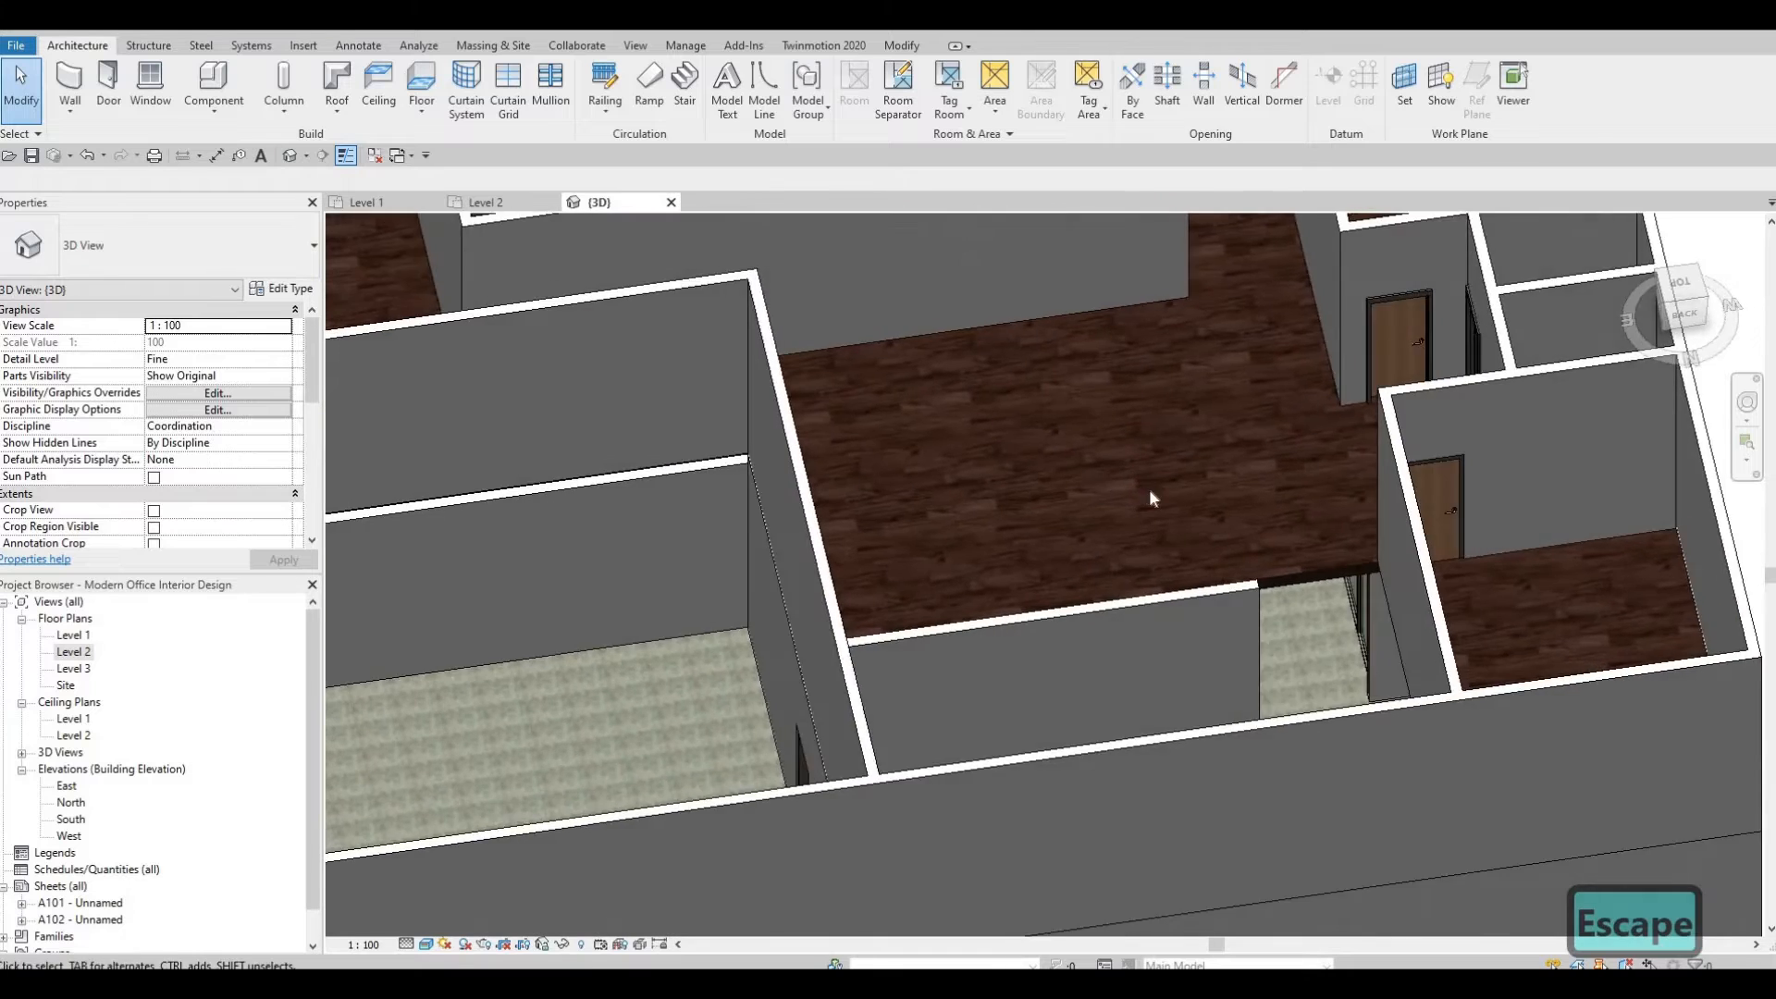
scroll(1149, 498, "up", 5)
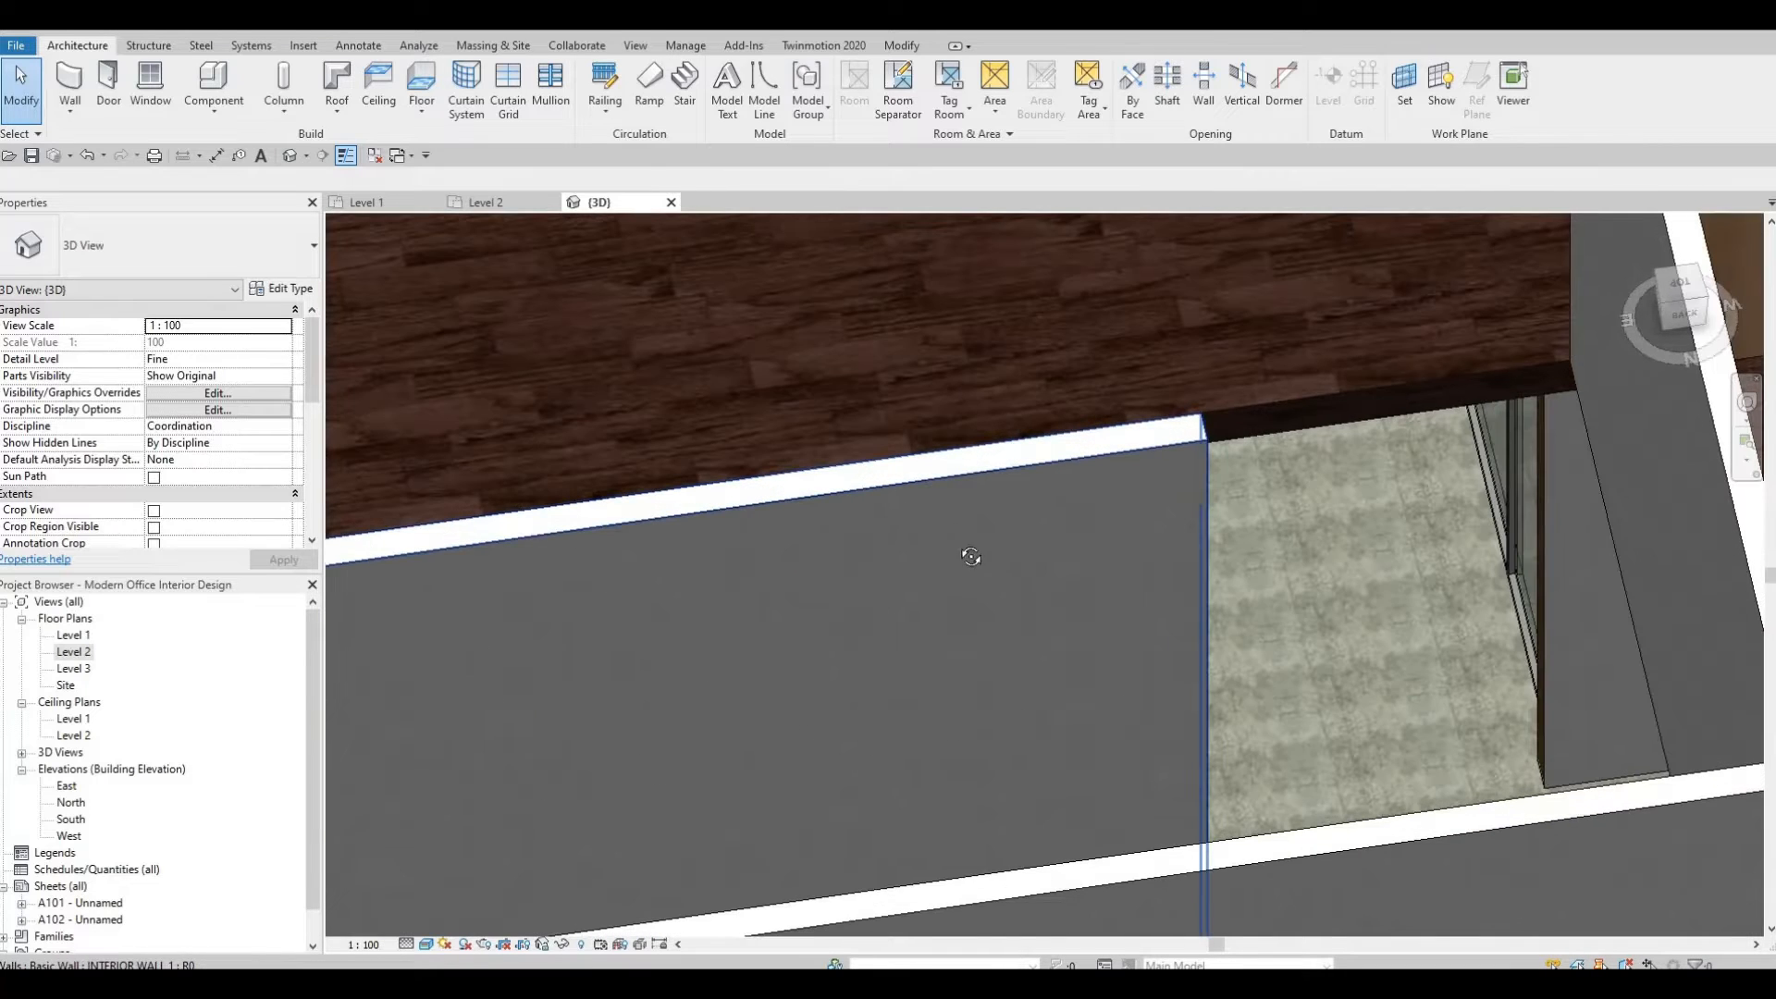
middle_click_drag(970, 556, 1249, 552, "shift")
scroll(920, 637, "down", 2)
middle_click_drag(857, 324, 866, 466)
scroll(866, 466, "down", 1)
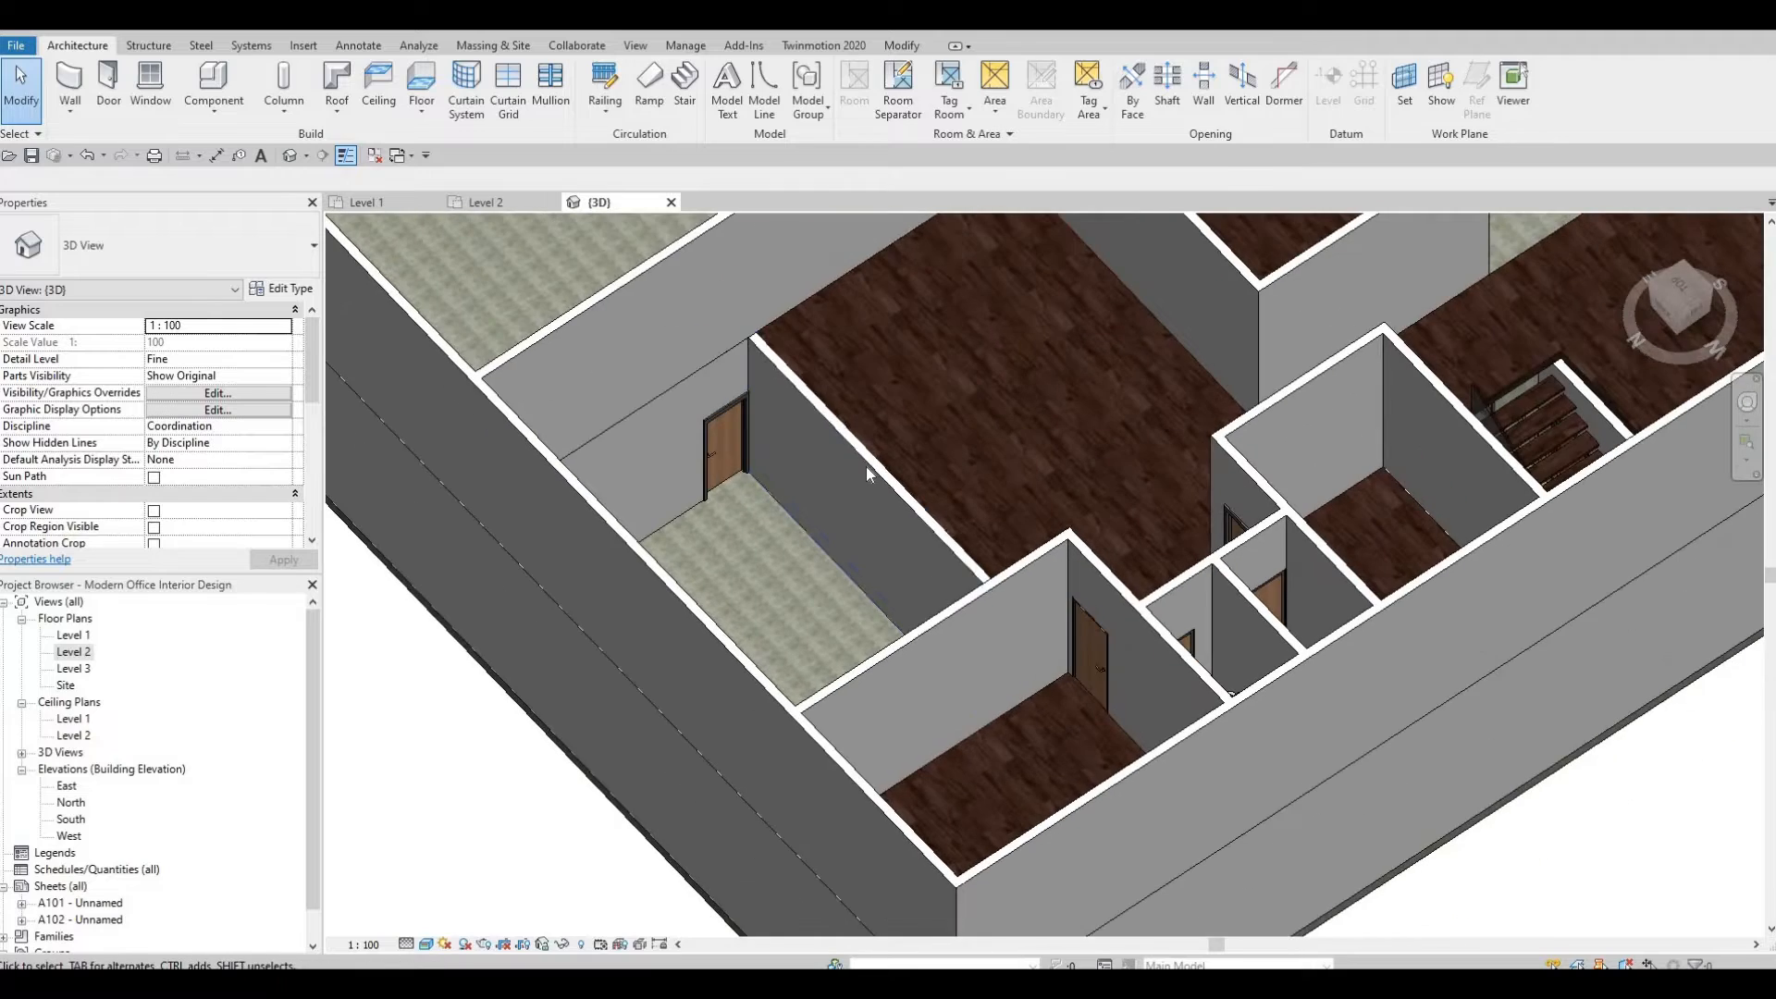
Change the Level 1 wall between the Kitchen and HR and Admins to the Curtain Wall type.
left_click(933, 531)
middle_click_drag(1086, 496, 888, 441, "shift")
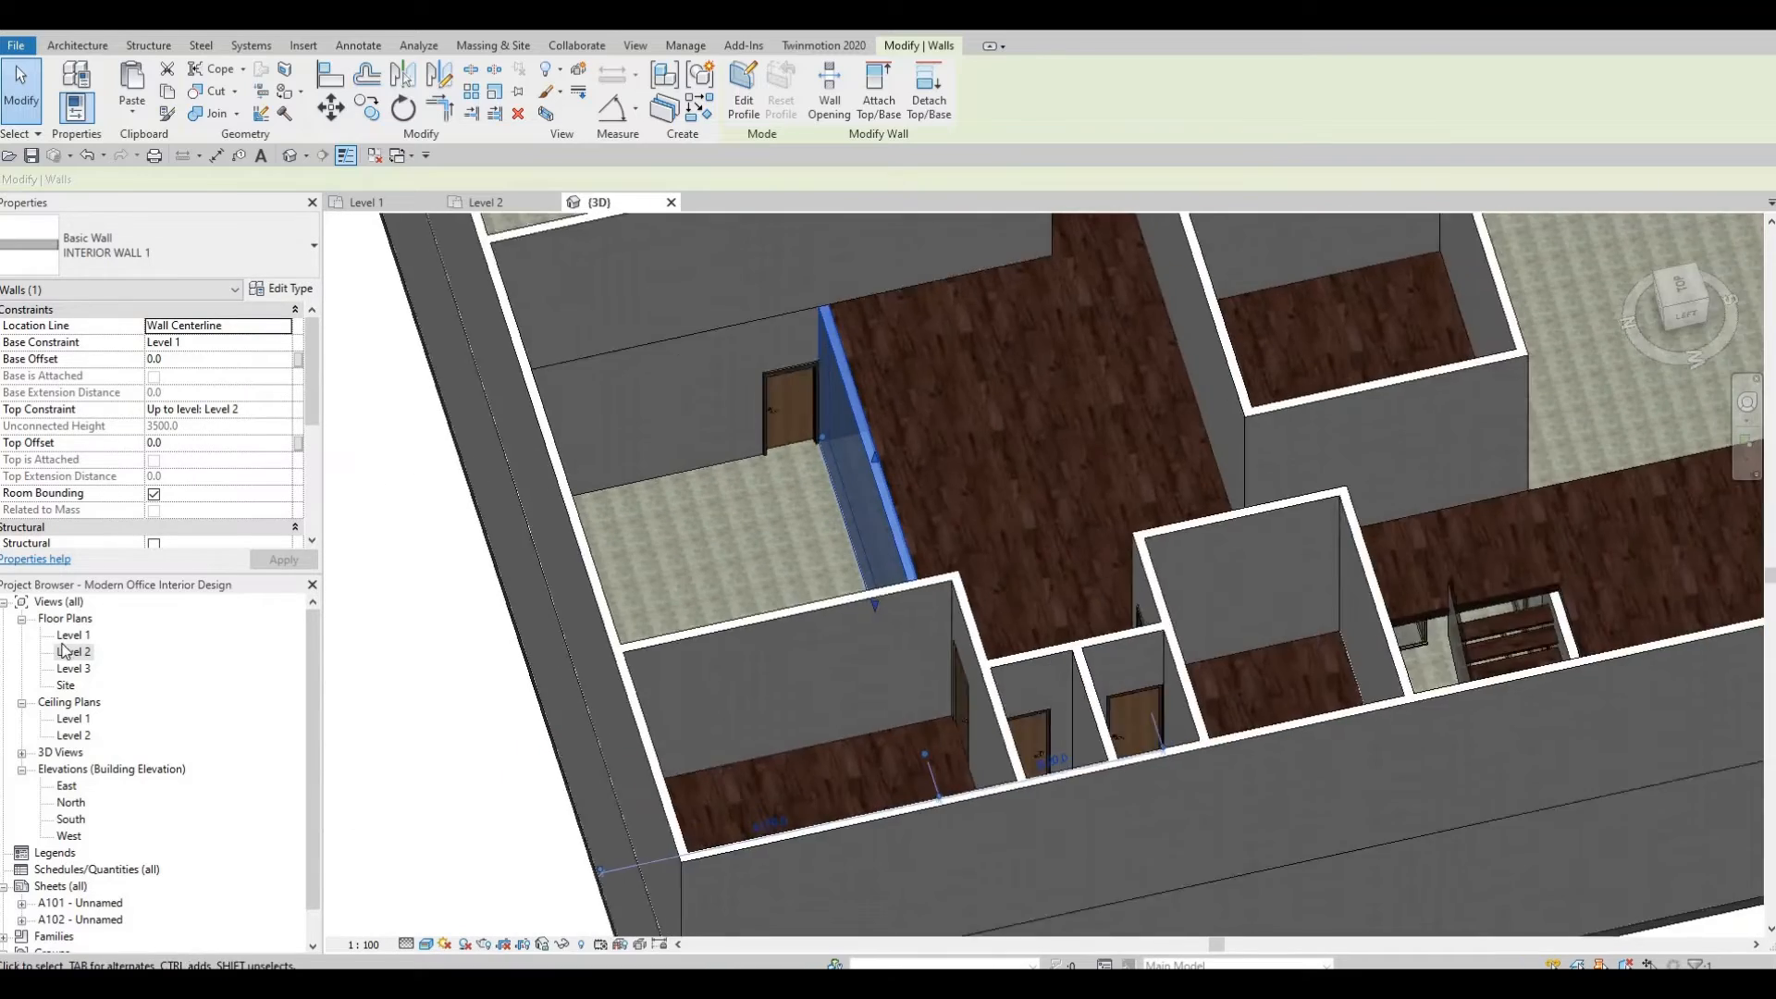
double_click(73, 636)
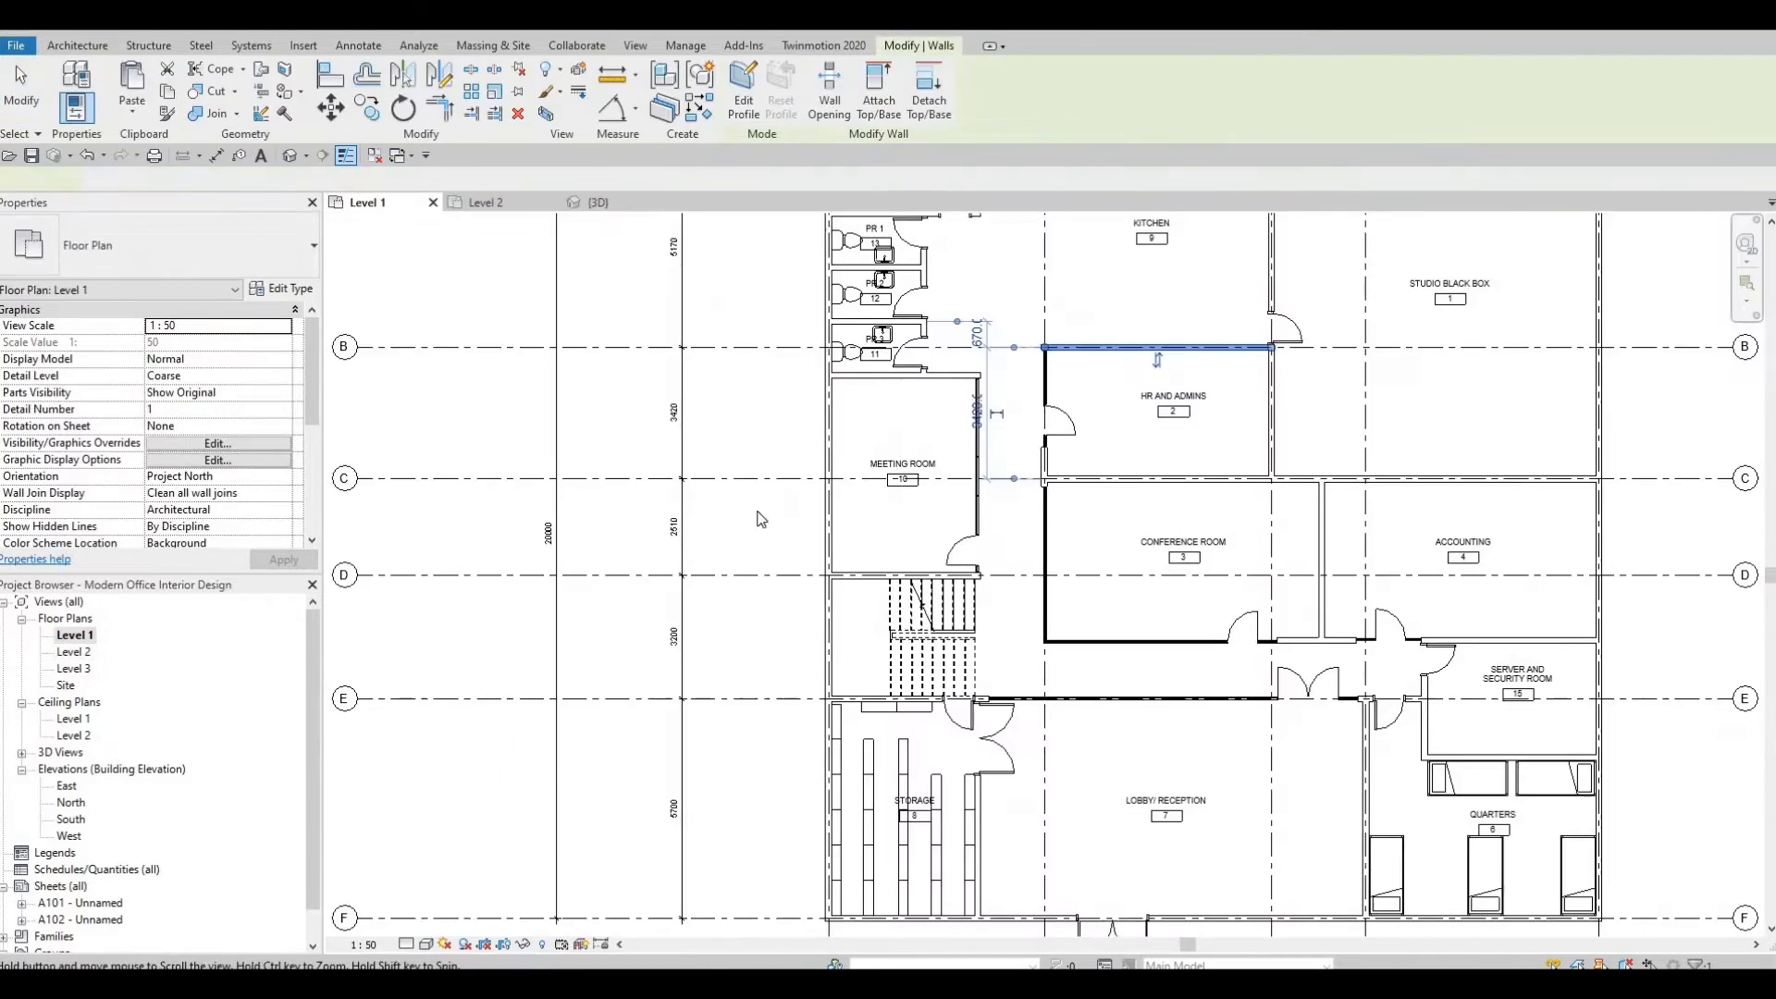
scroll(760, 519, "down", 3)
scroll(959, 543, "up", 3)
key("Escape")
scroll(967, 562, "up", 2)
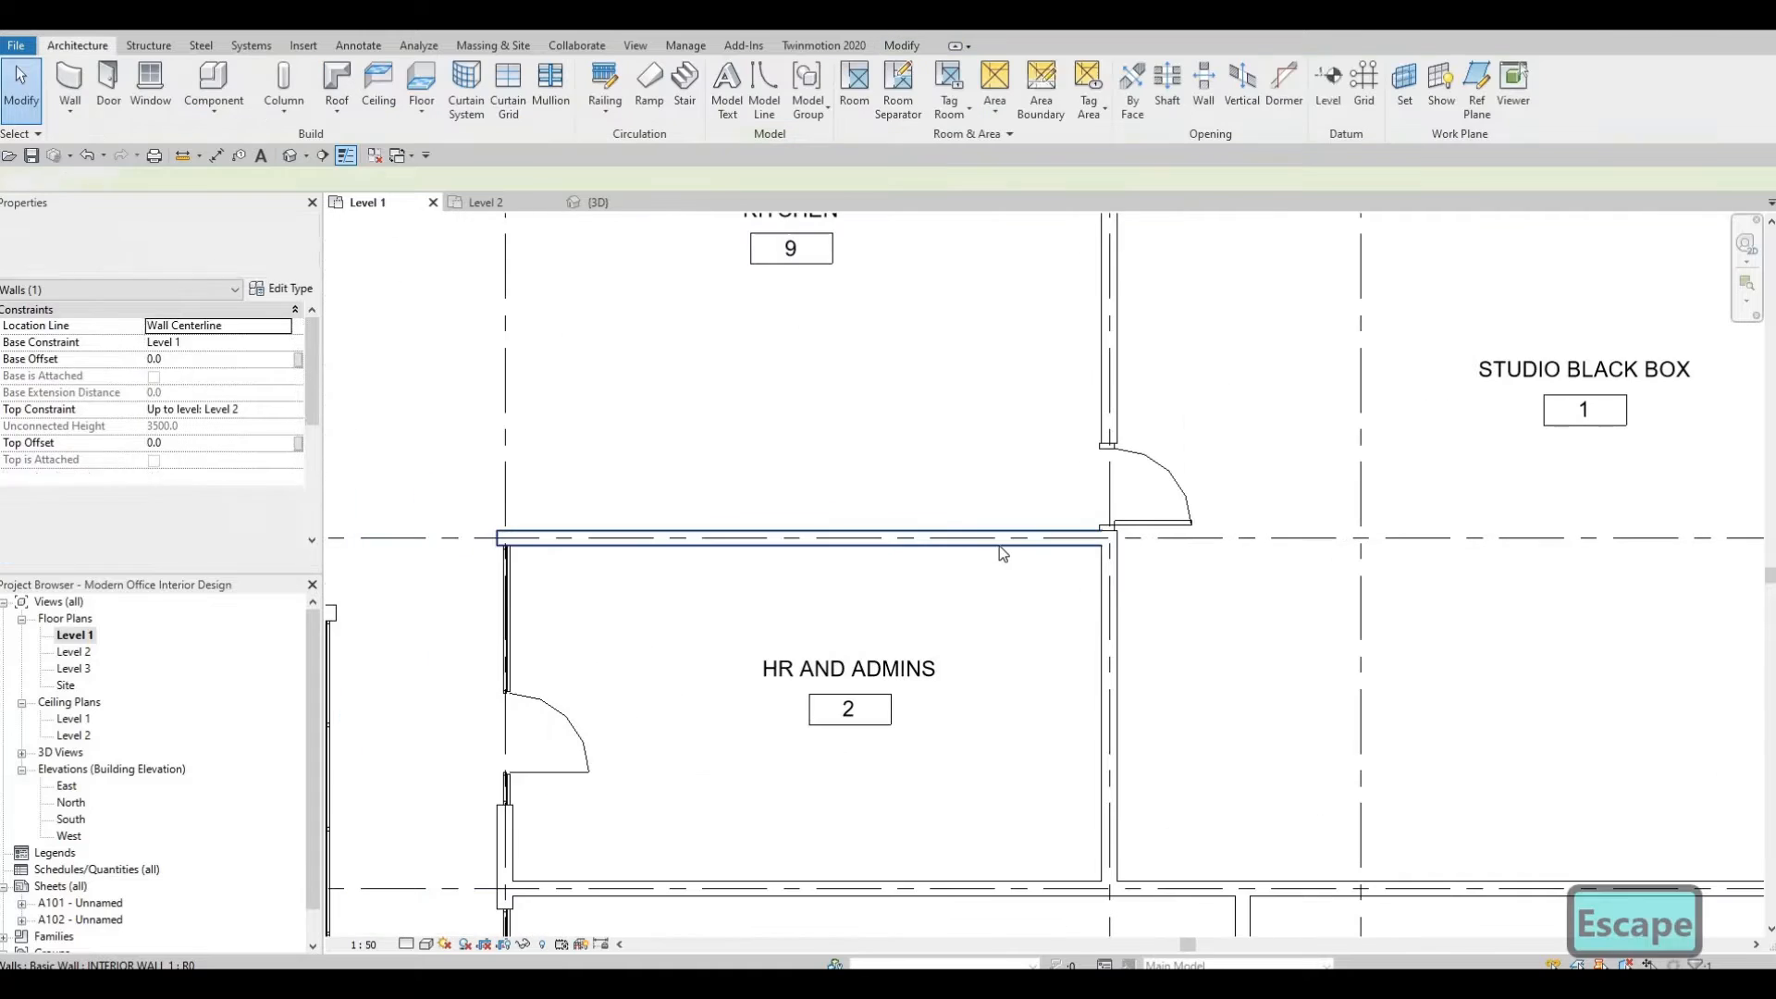
key("Escape")
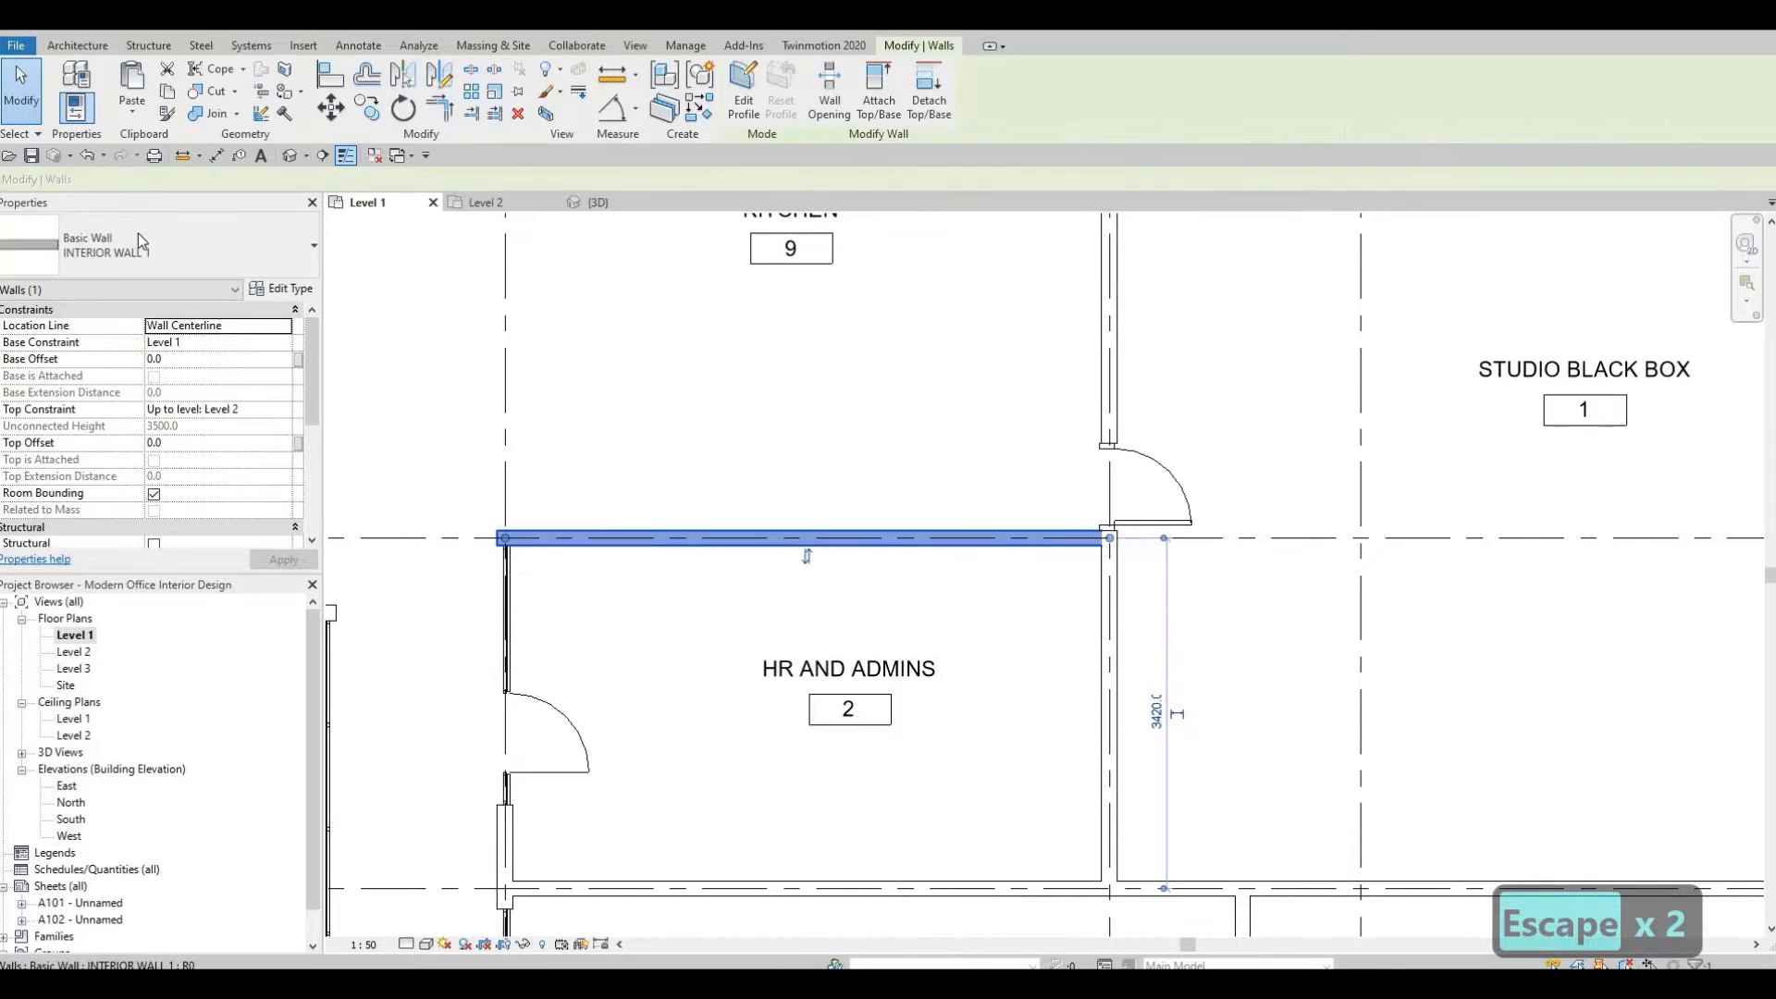
left_click(137, 237)
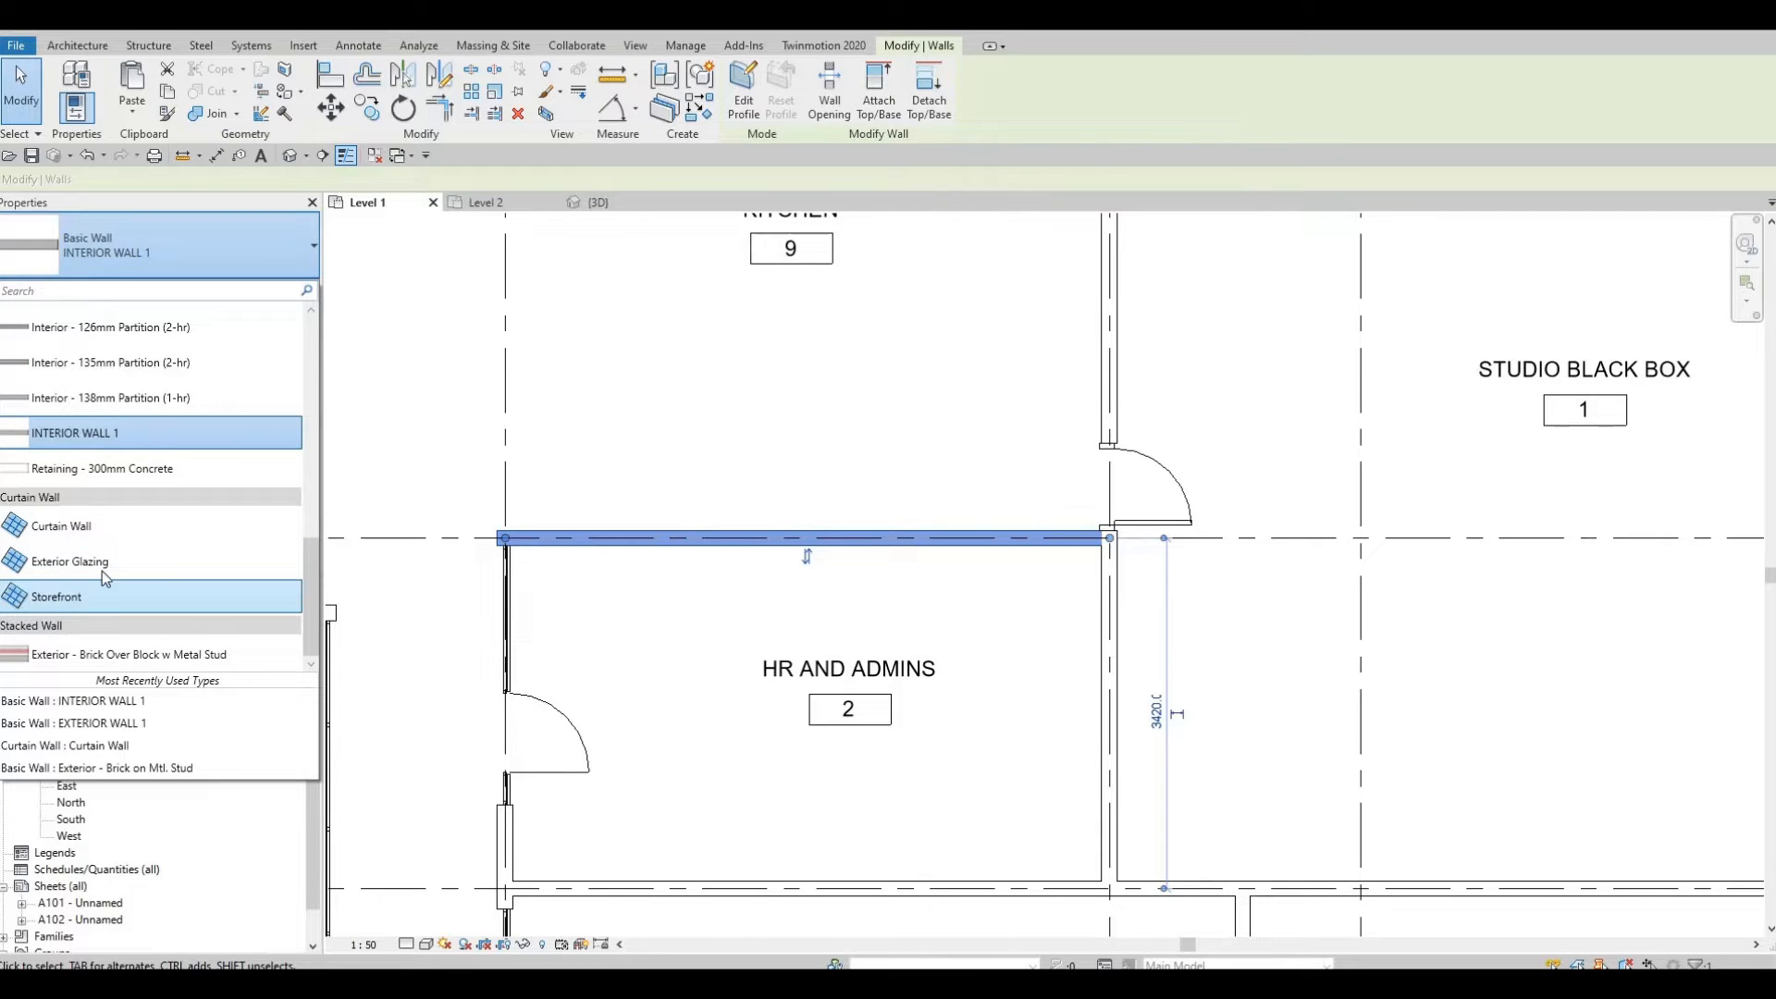
left_click(88, 528)
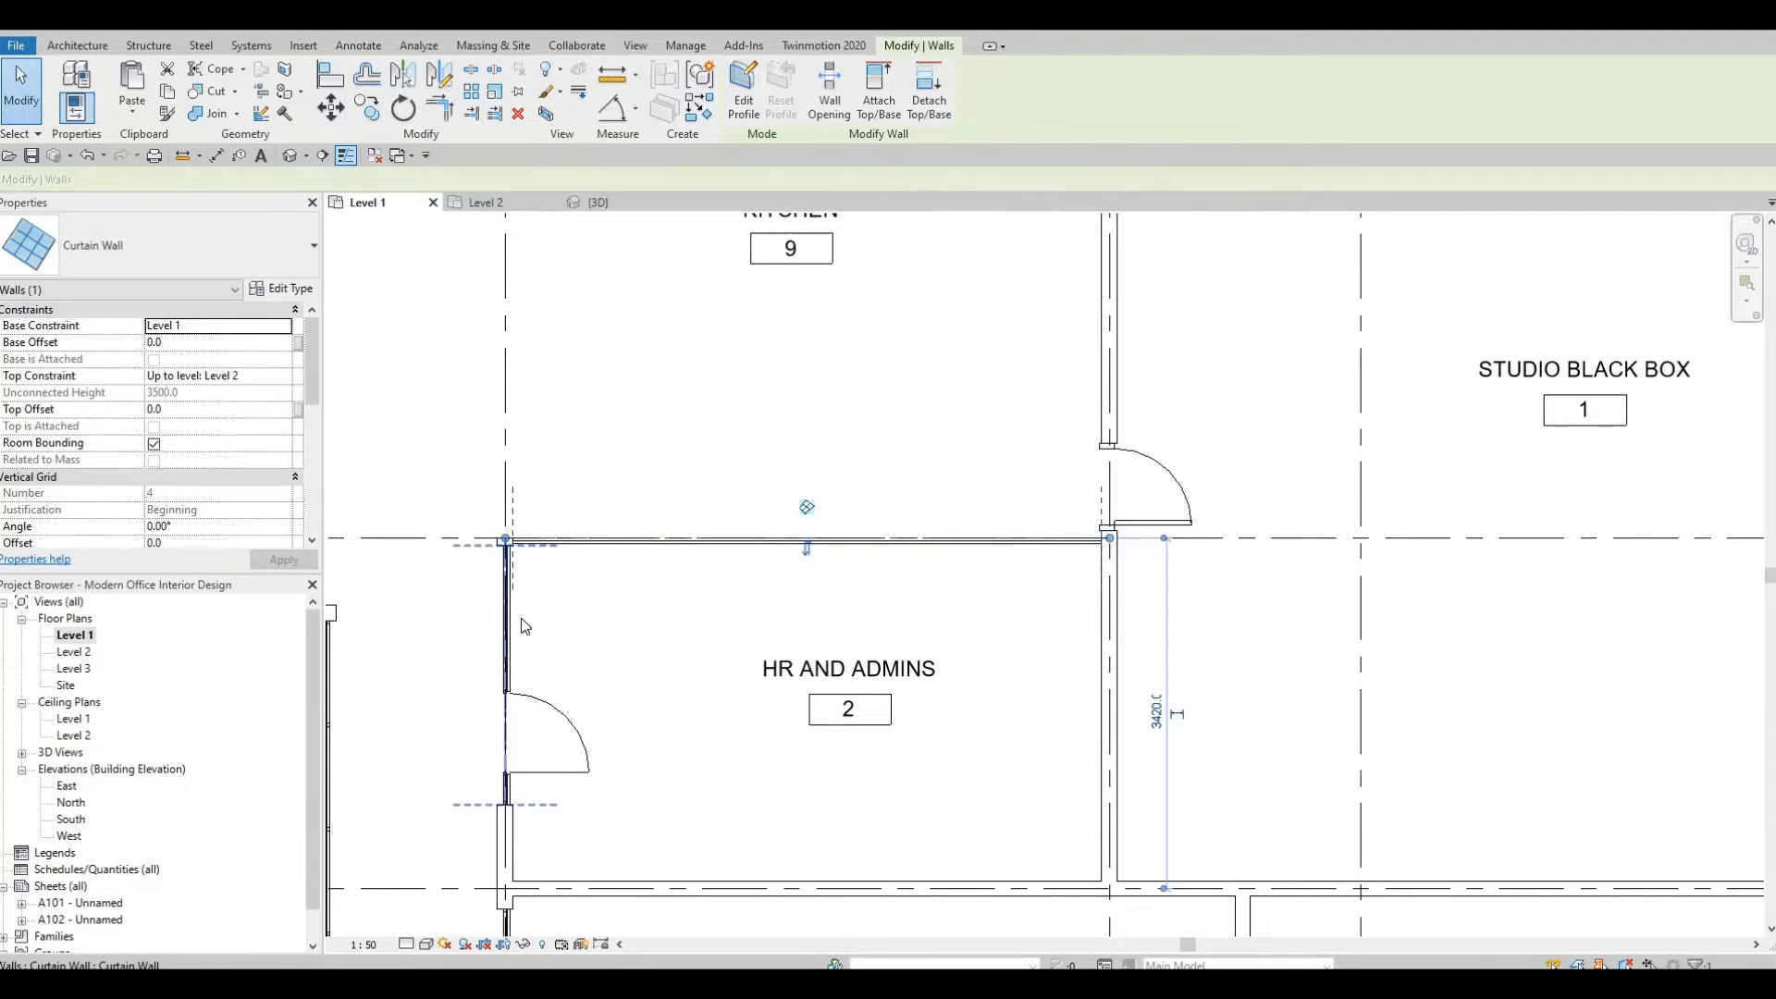
key("Escape")
key("Escape")
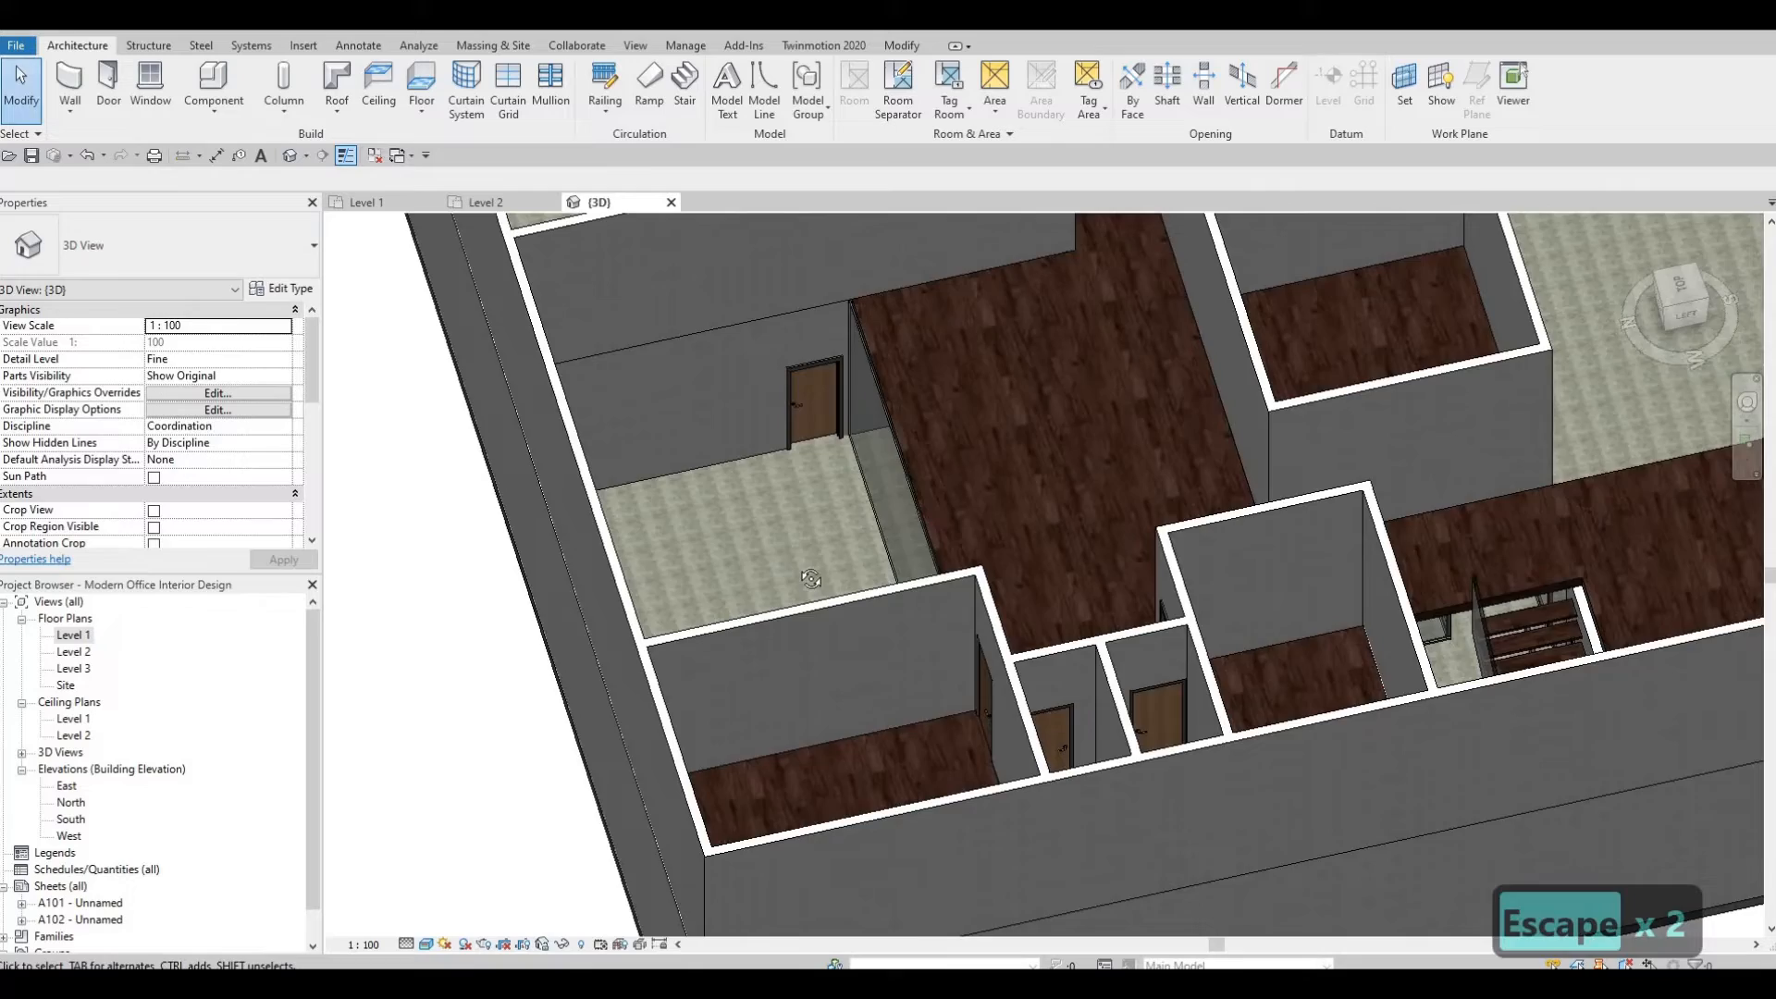
Set the new curtain wall's top offset to -600 in the 3D view.
middle_click_drag(492, 587, 828, 453, "shift")
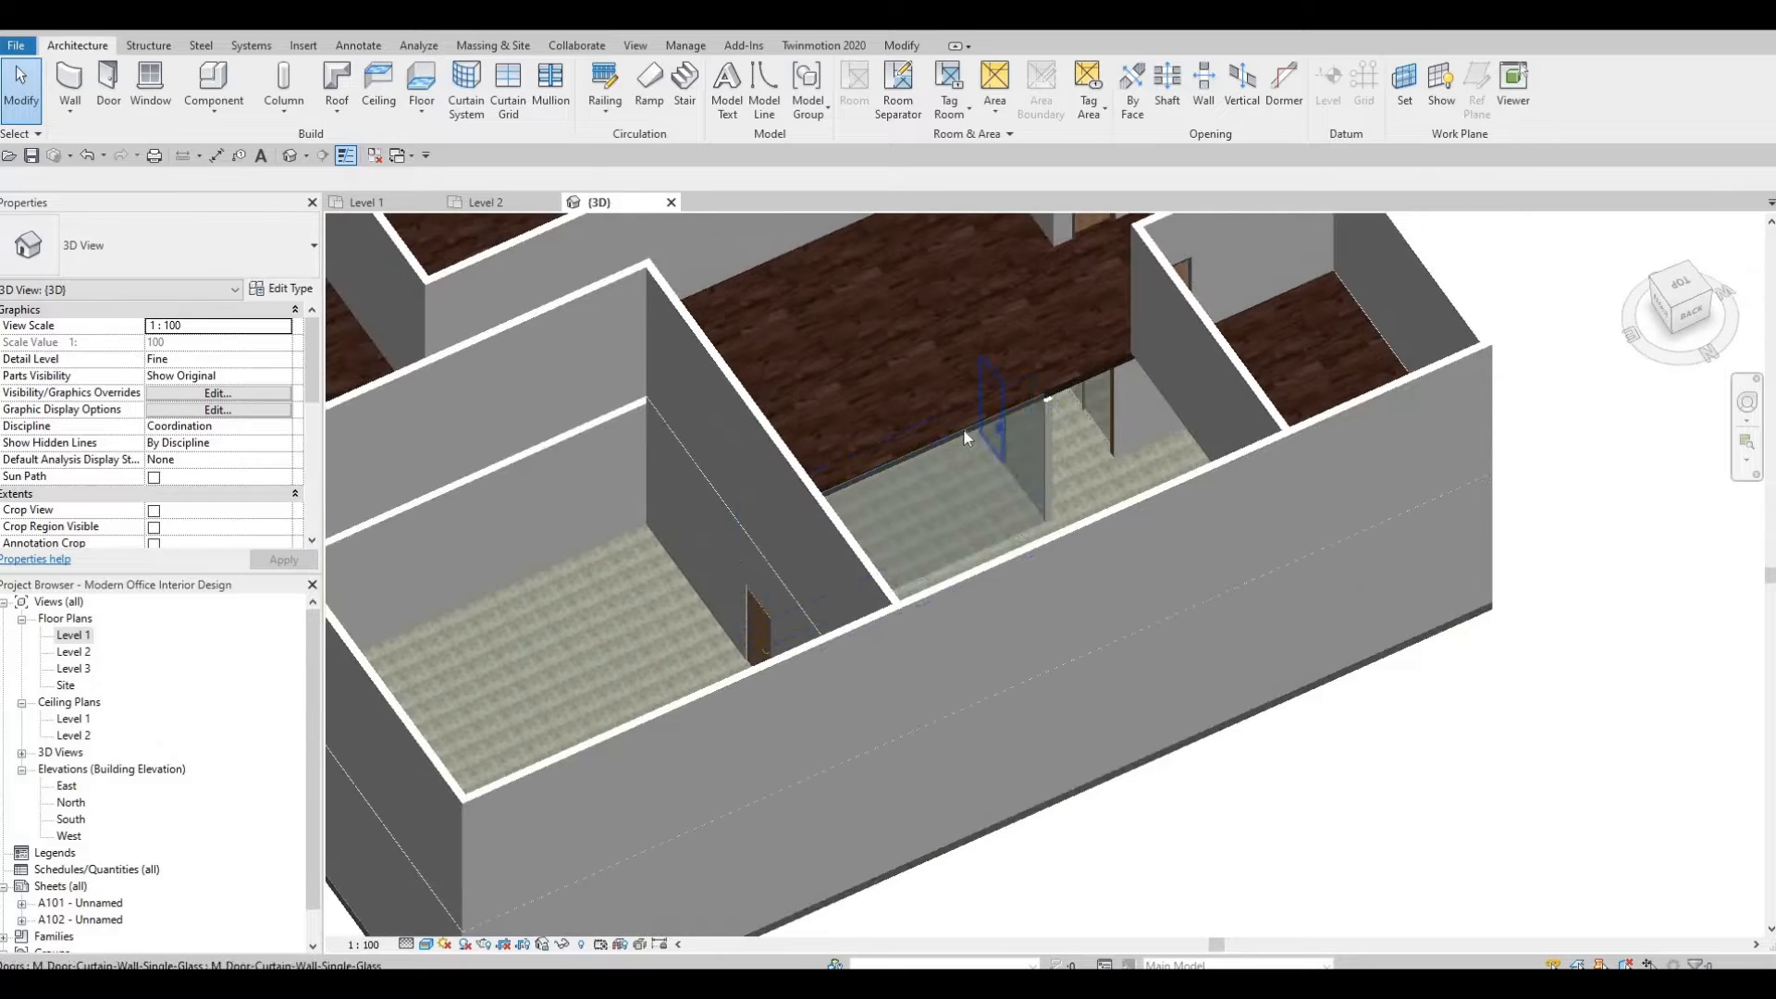
left_click(816, 458)
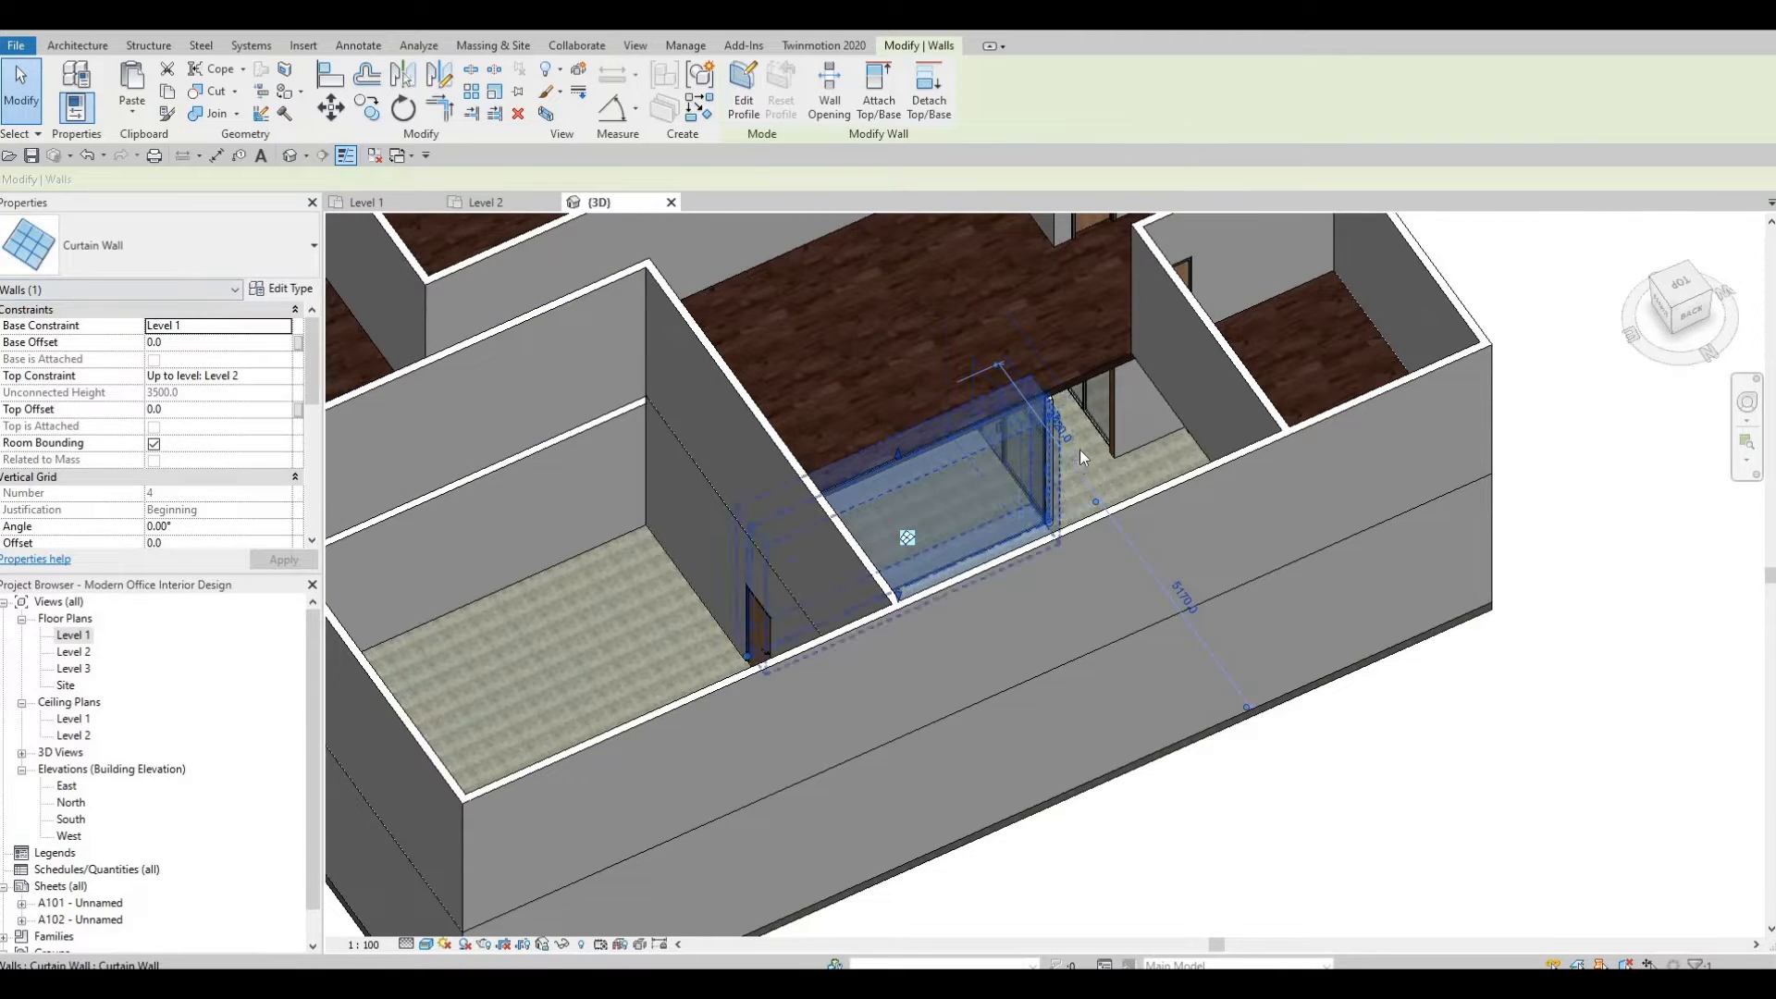
left_click(1106, 435)
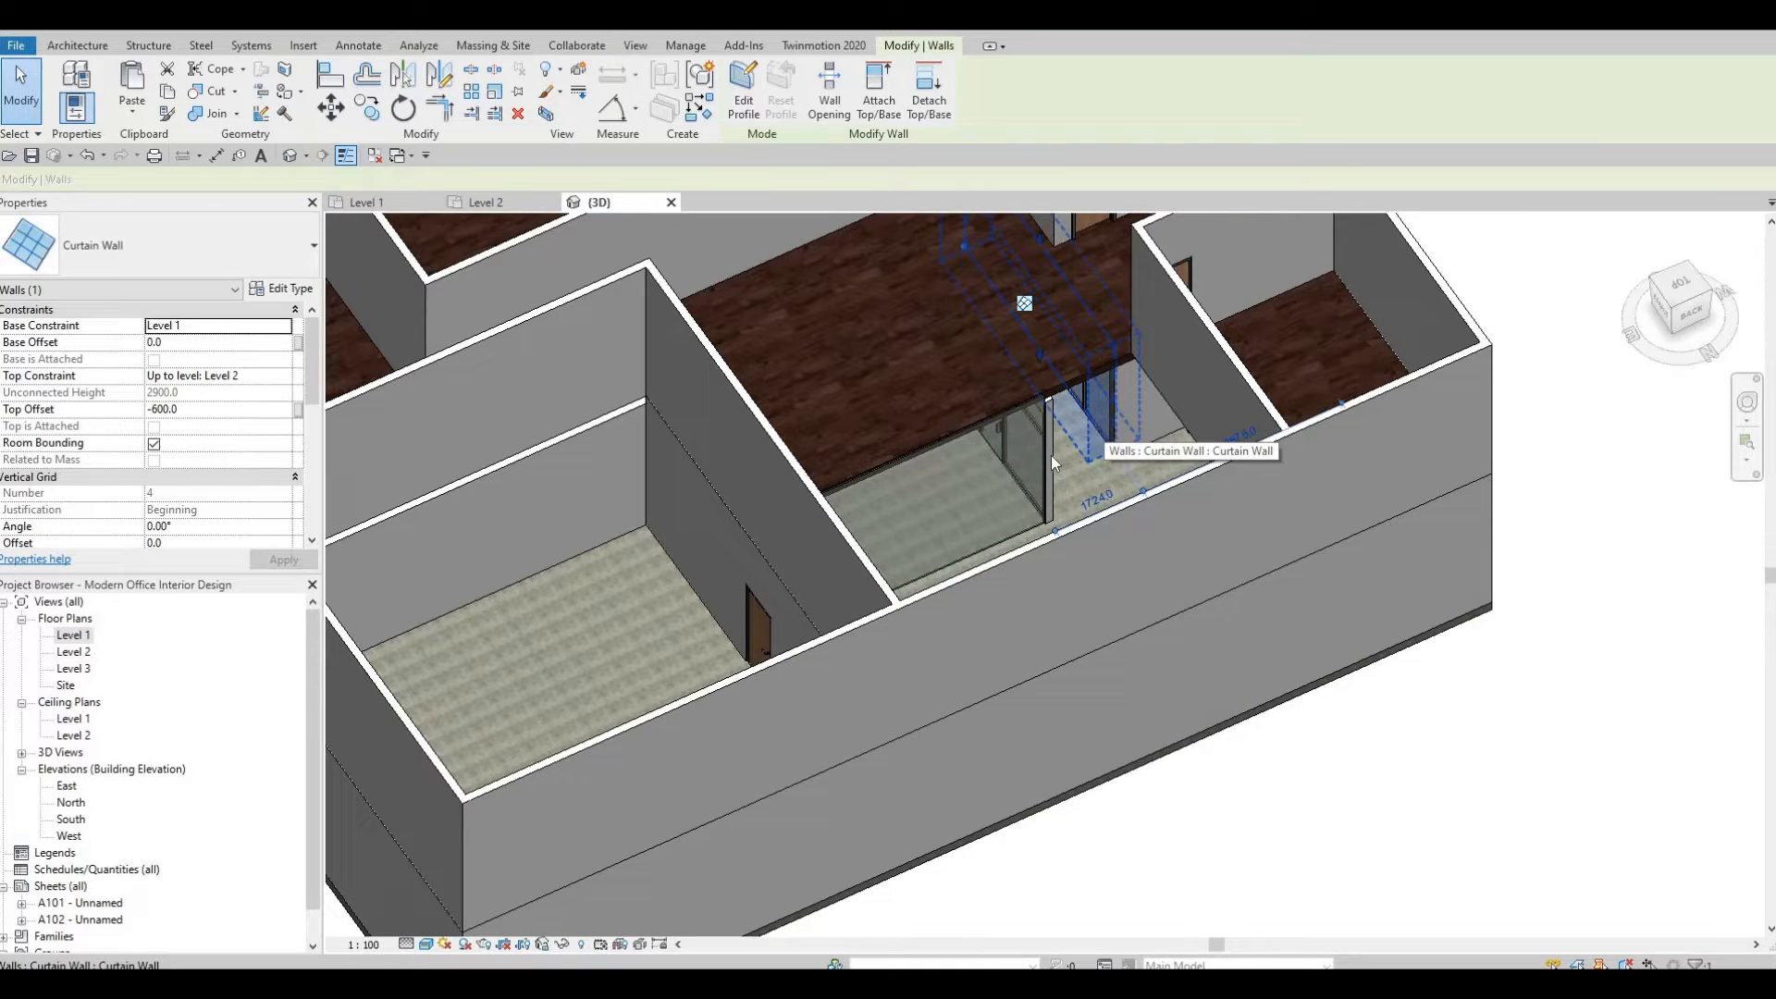
key("Escape")
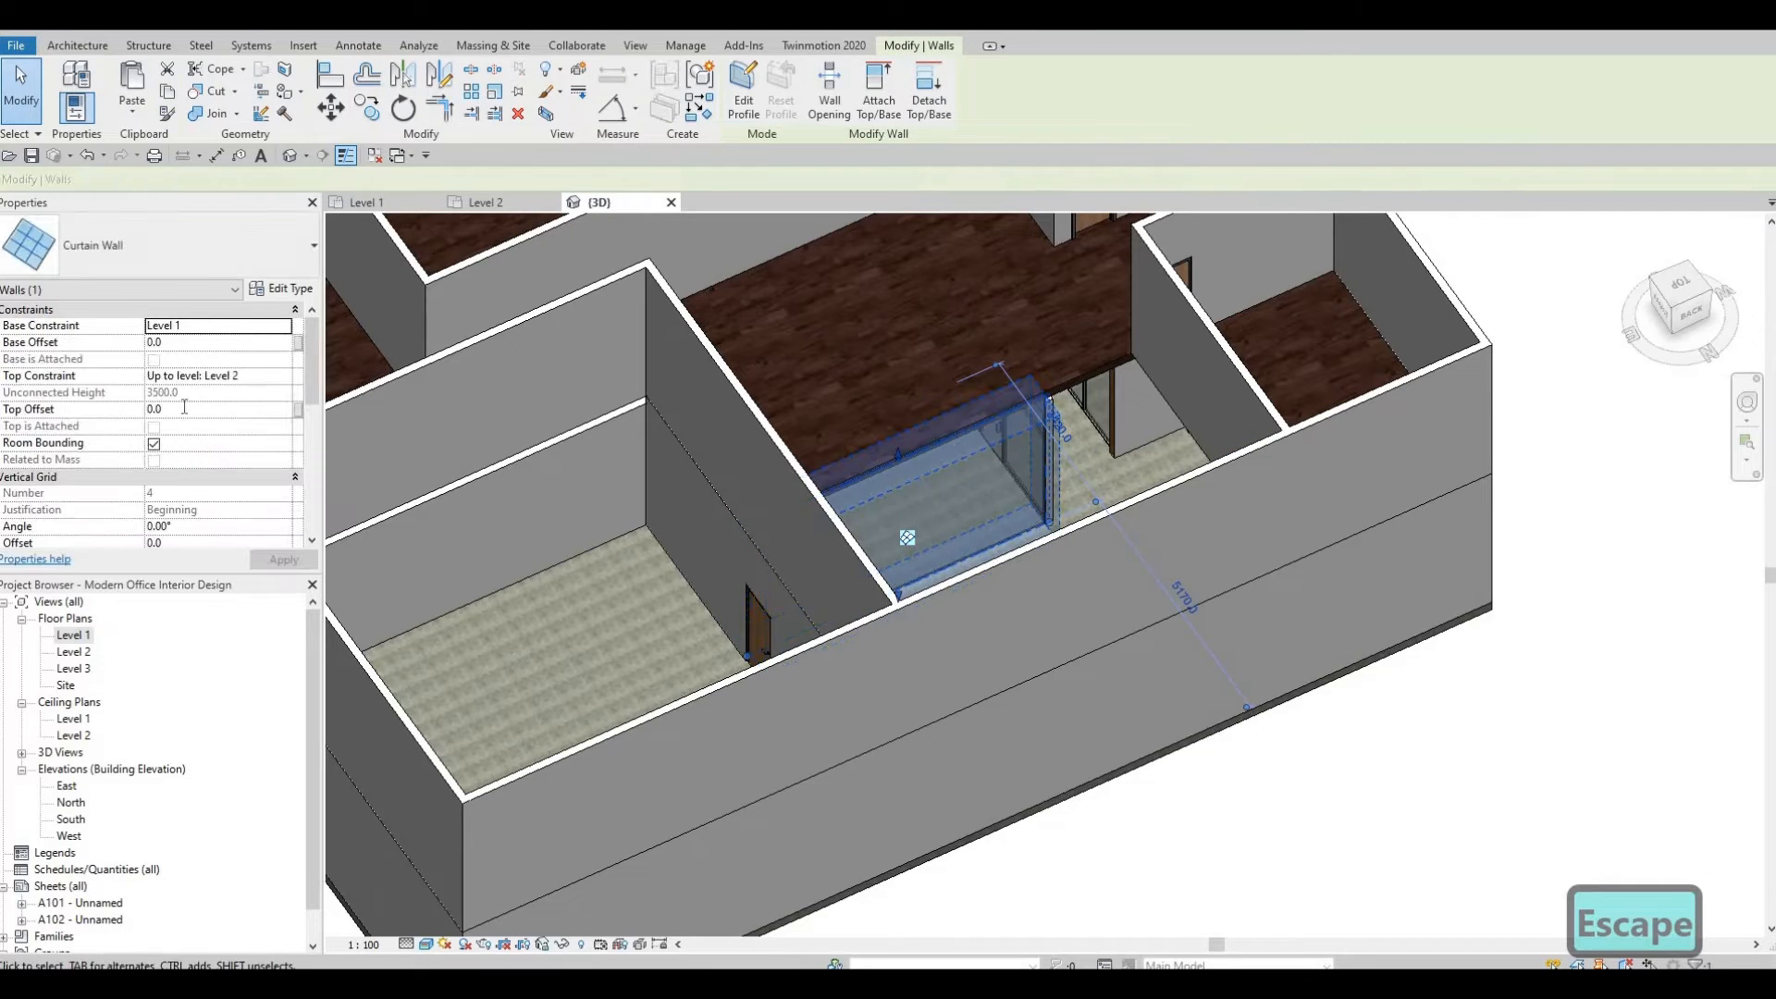
type("-60")
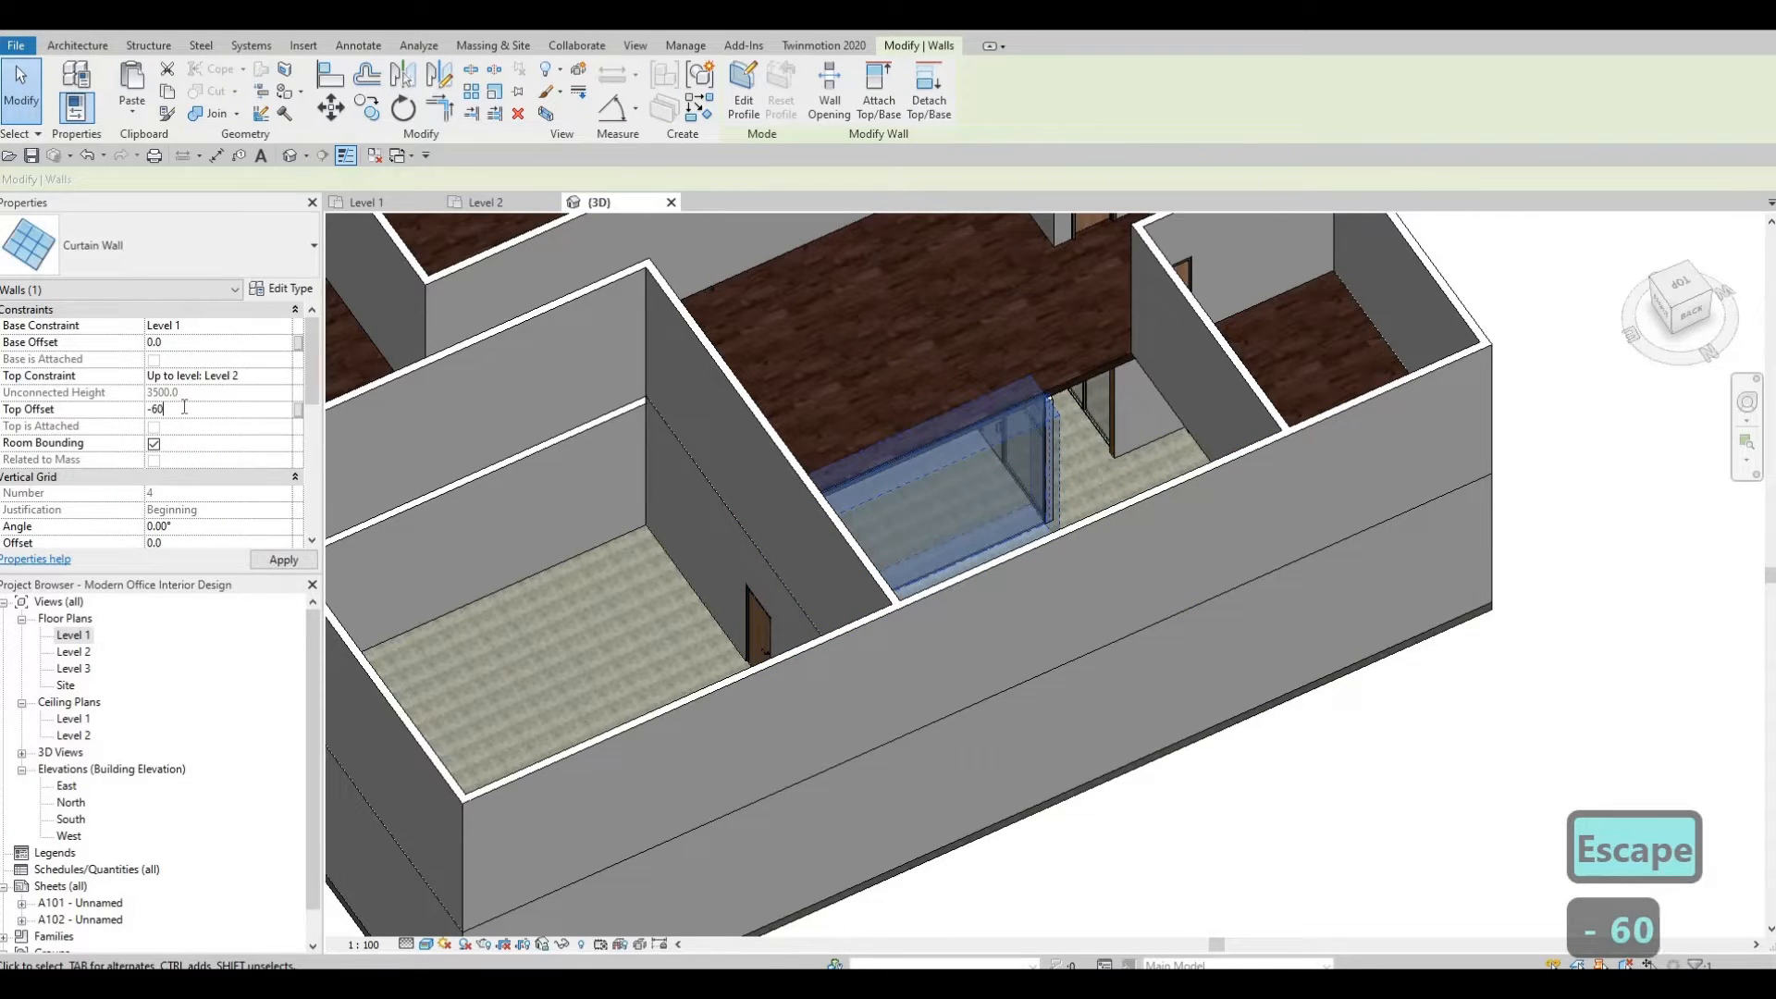
type("0")
left_click(283, 559)
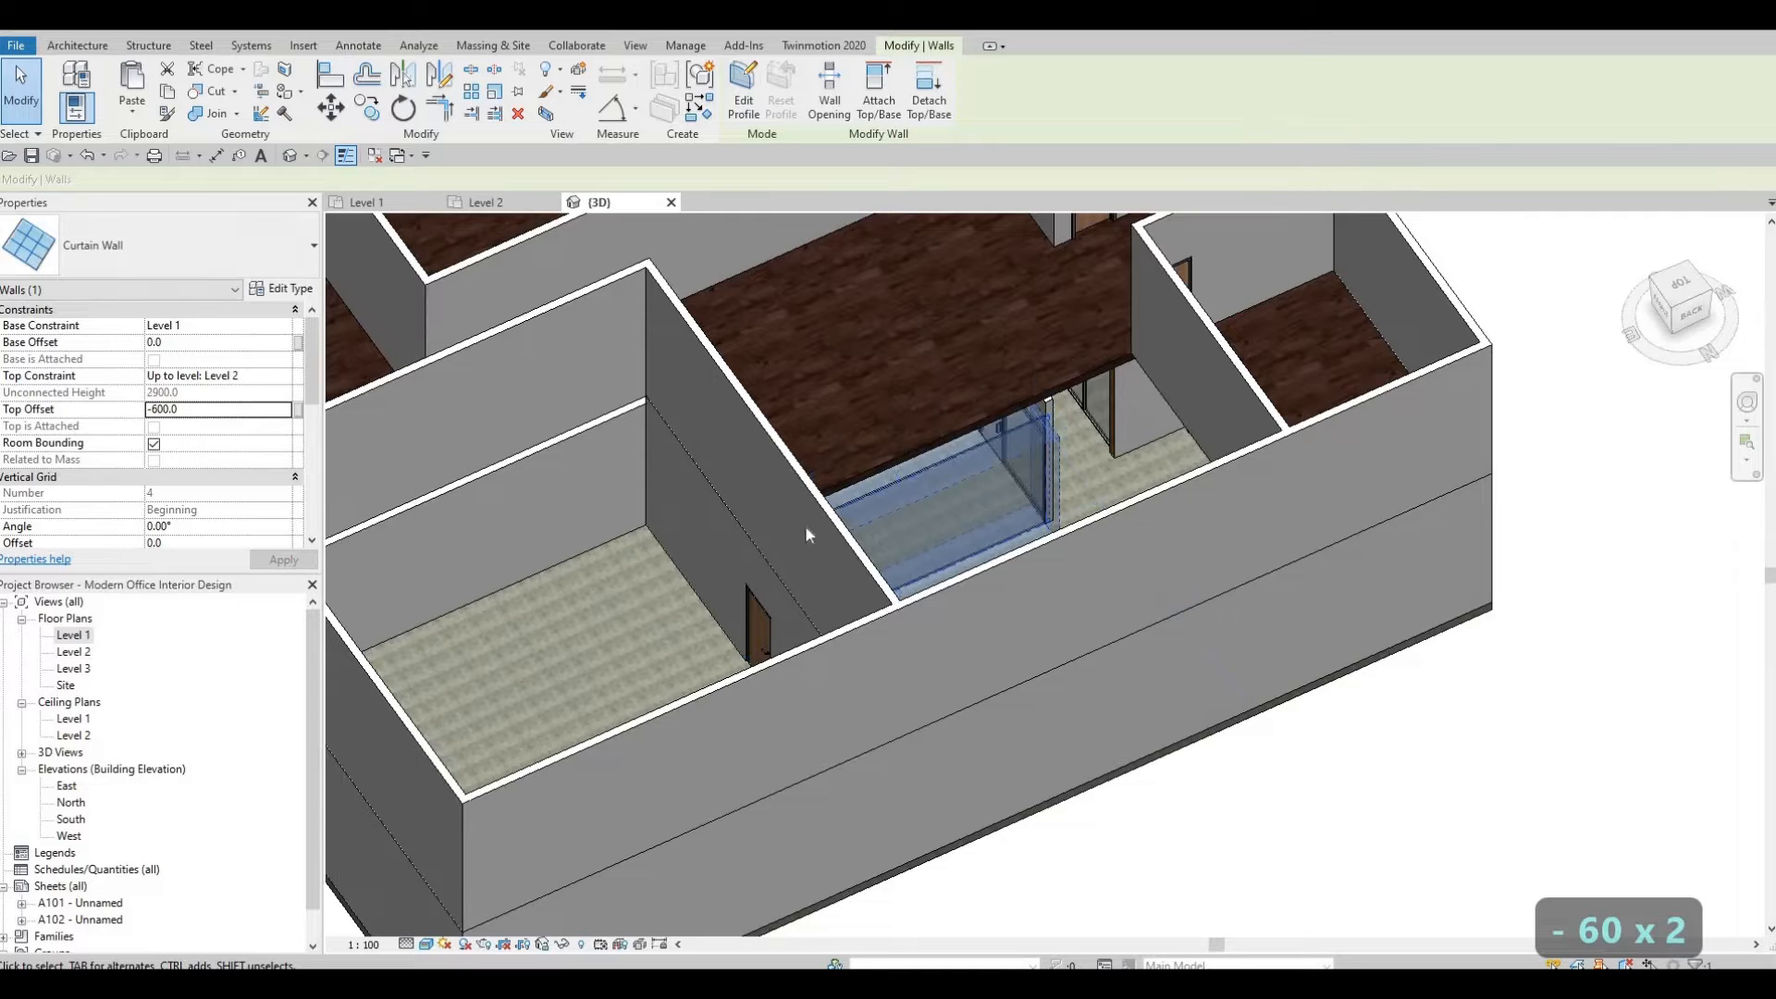
key("Escape")
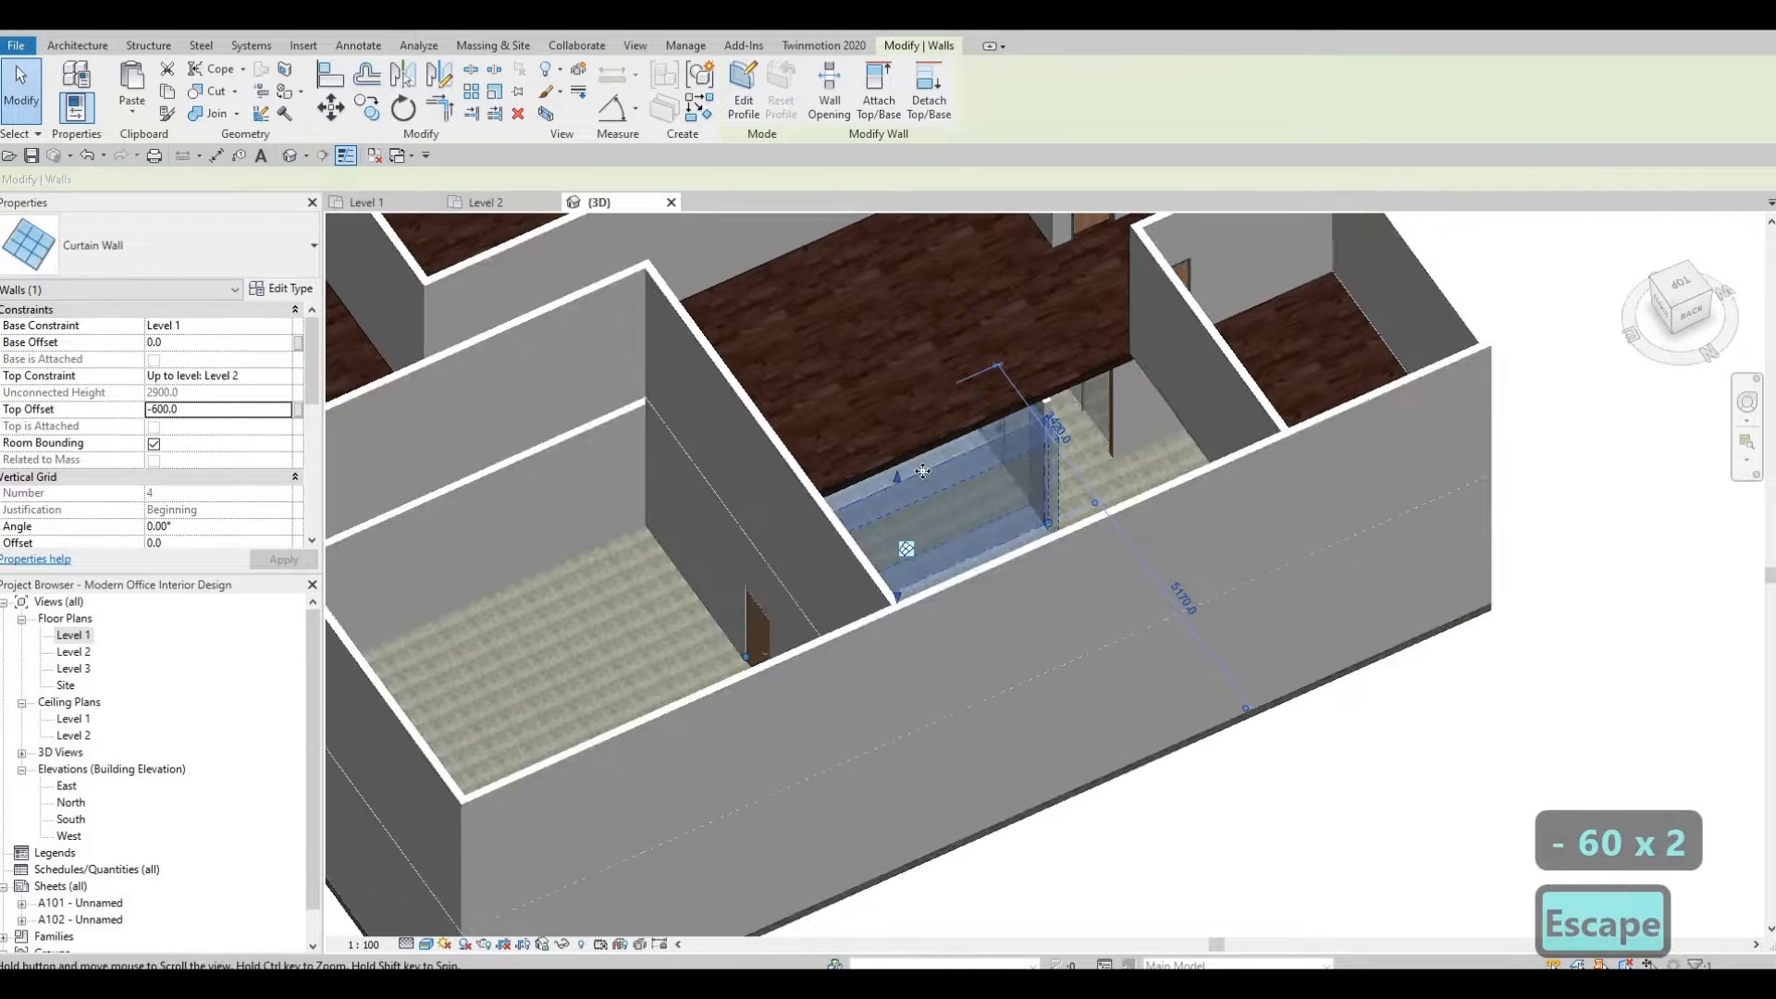
Undo the top offset and curtain wall type changes on the Kitchen / HR and Admins wall.
scroll(812, 492, "up", 5)
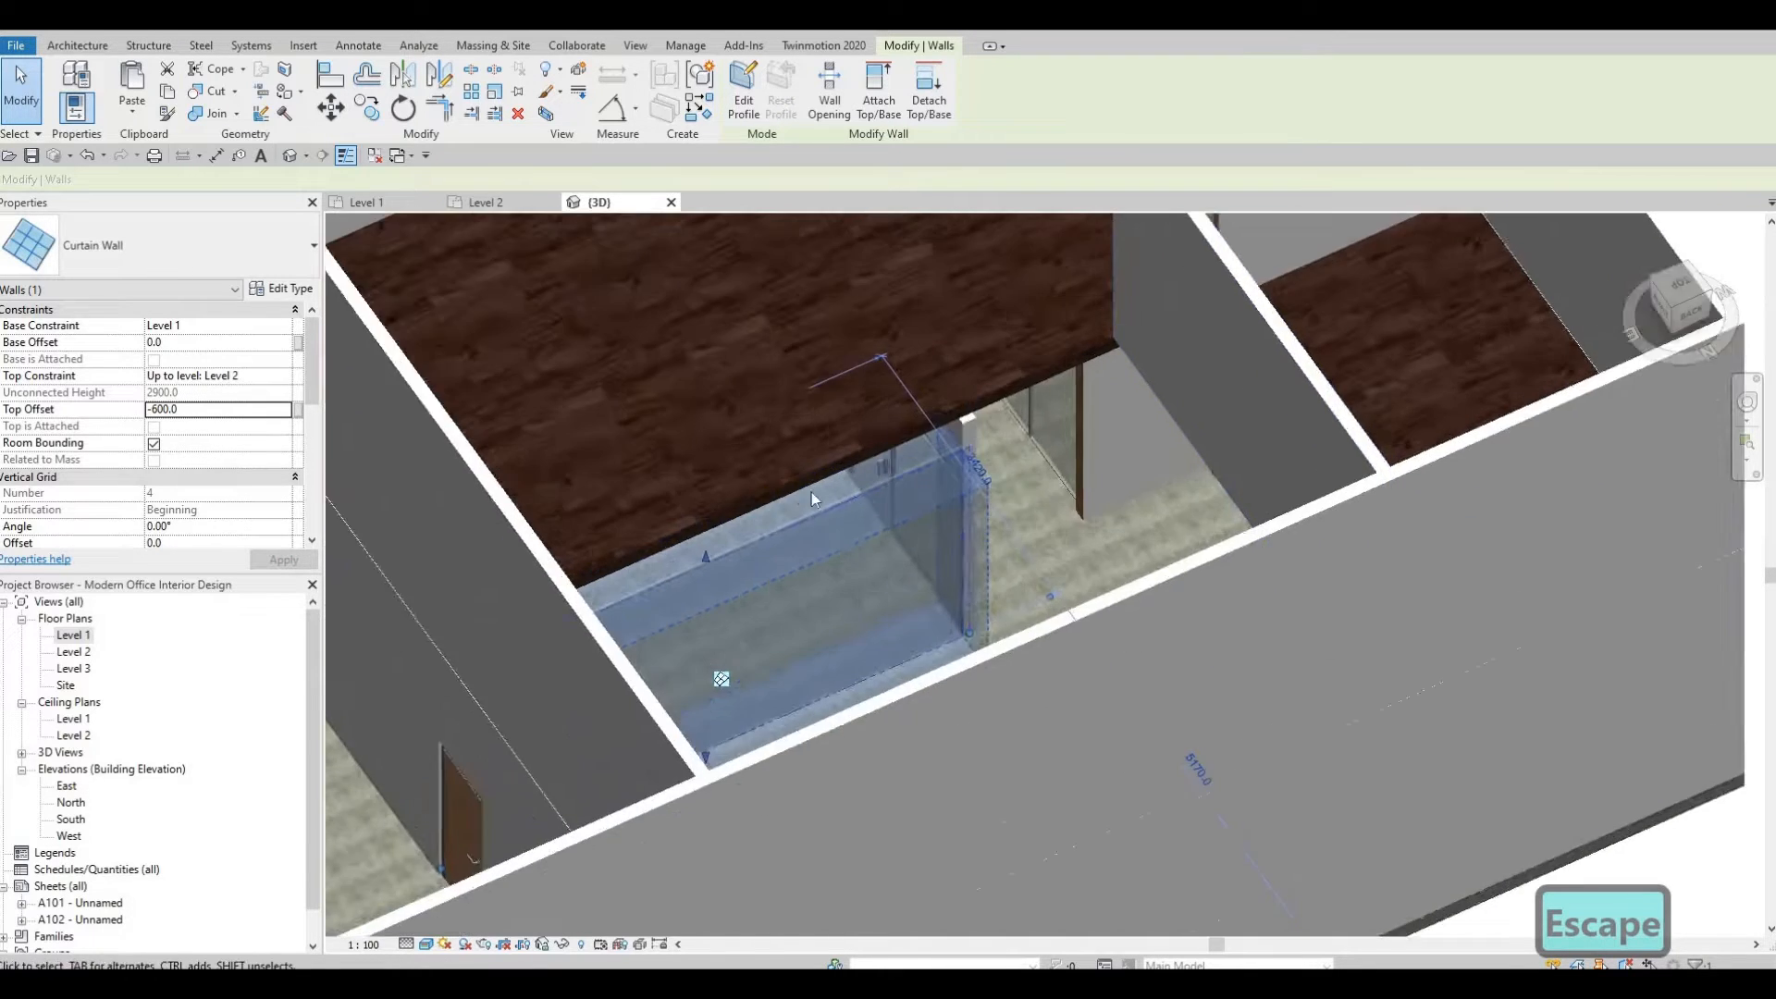
key("Escape")
key("Escape")
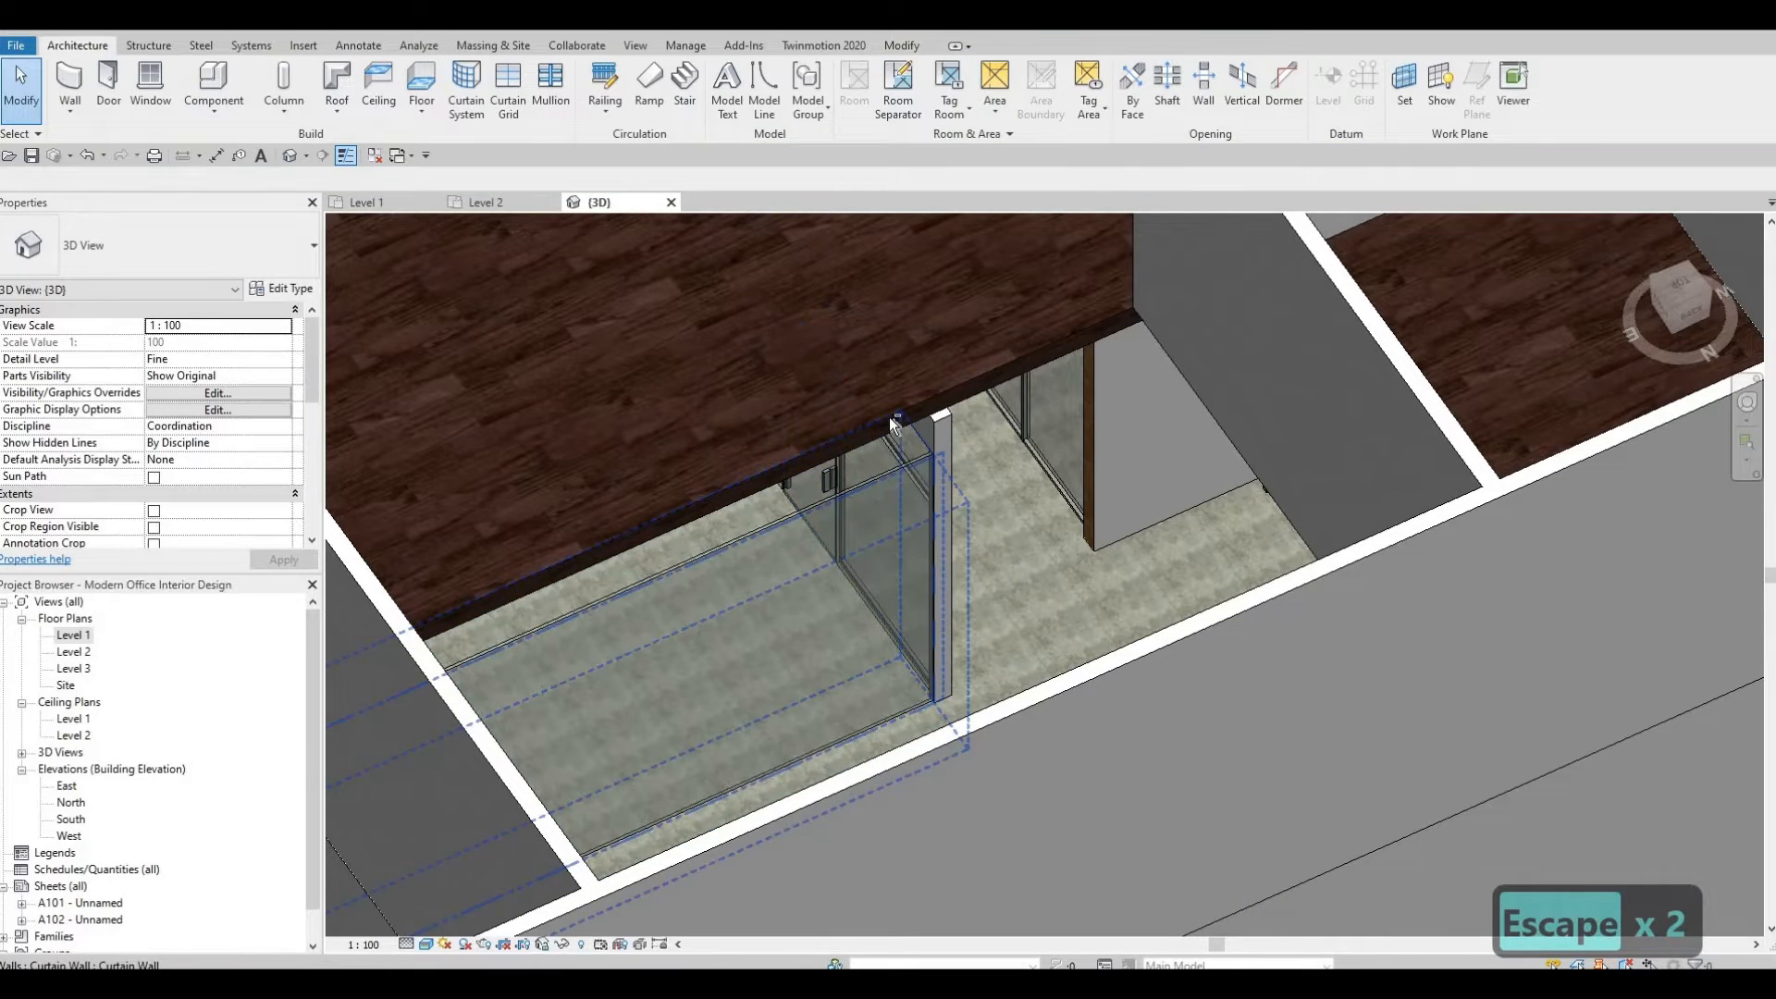
middle_click_drag(903, 435, 896, 458, "shift")
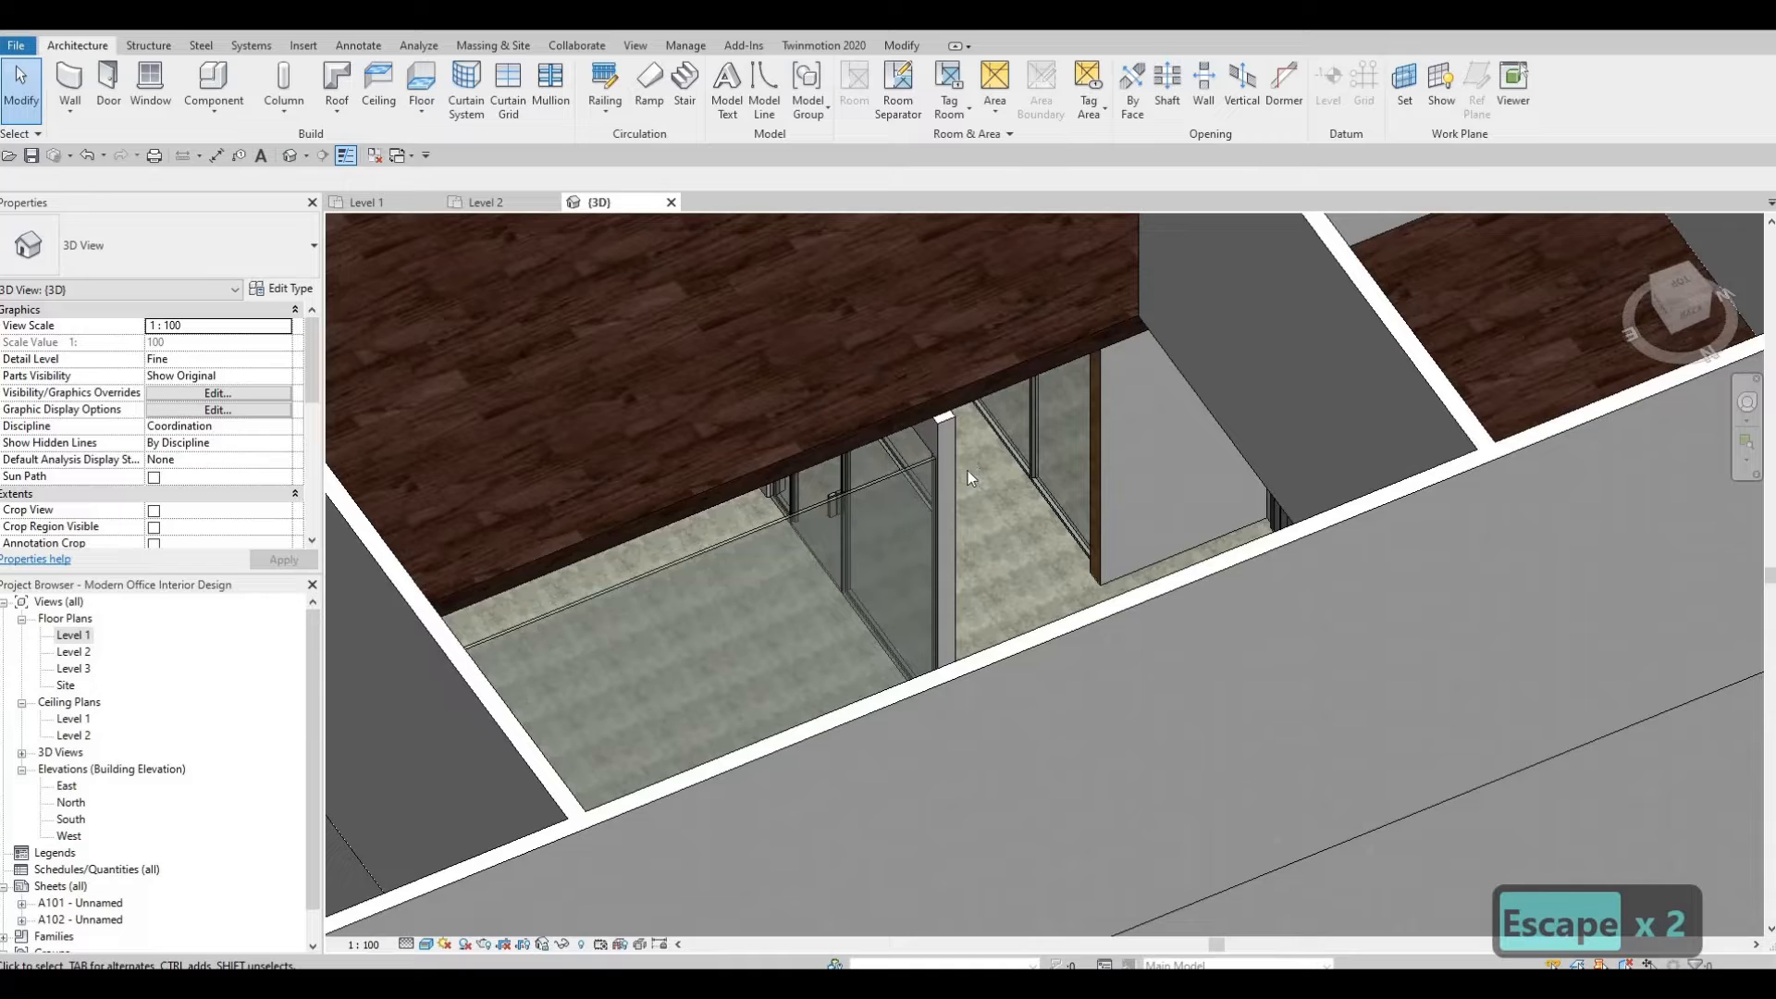
key("ctrl+z")
key("ctrl+z")
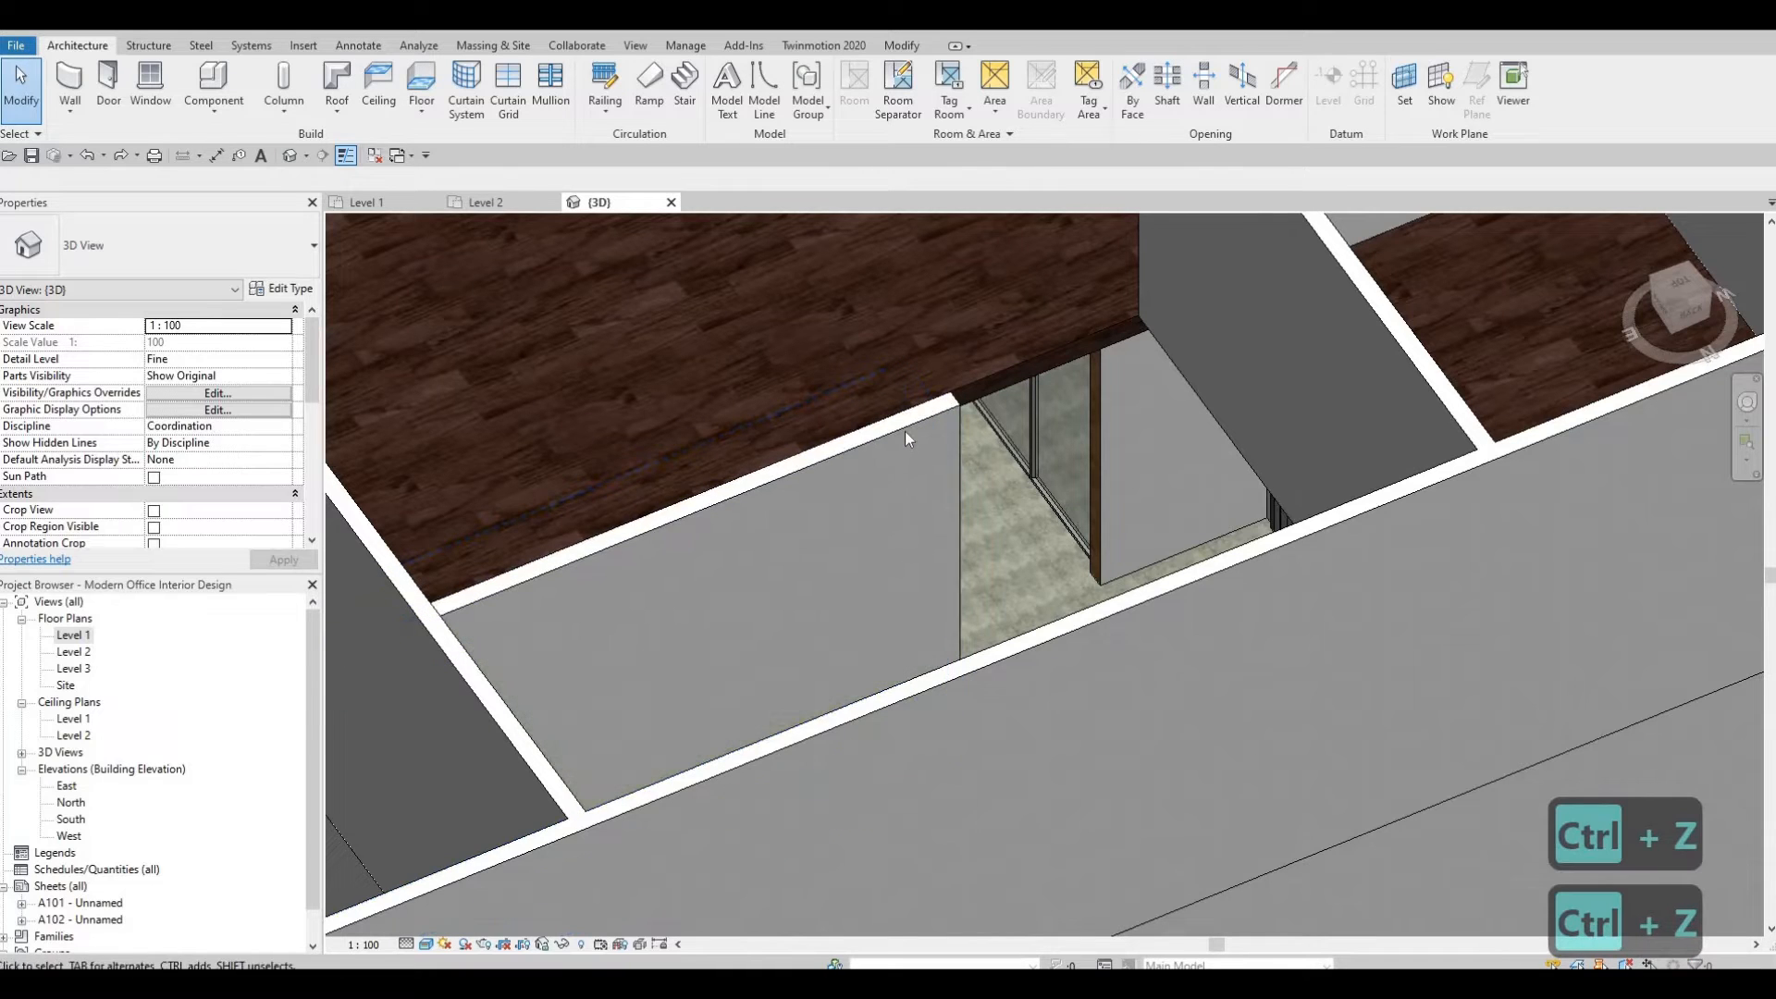
In the Level 1 plan, draw a matching curtain wall along the wall between the Kitchen and HR and Admins.
left_click(511, 526)
key("Escape")
key("Escape")
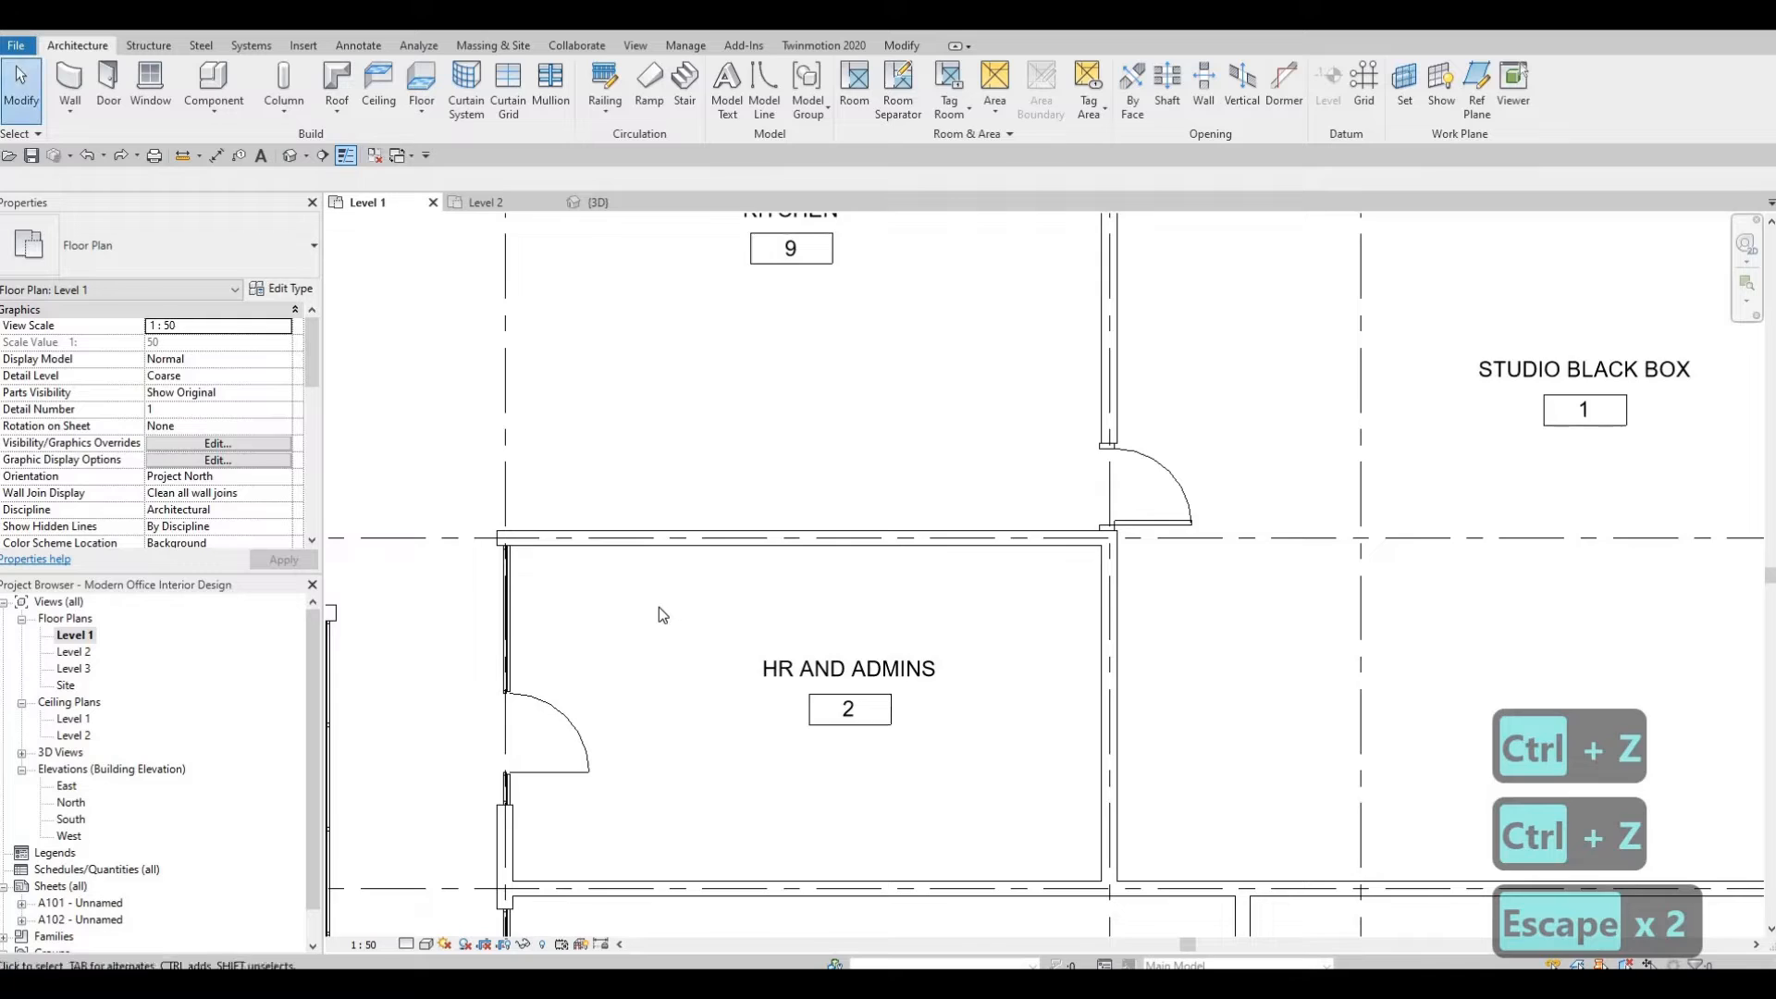
scroll(658, 607, "down", 2)
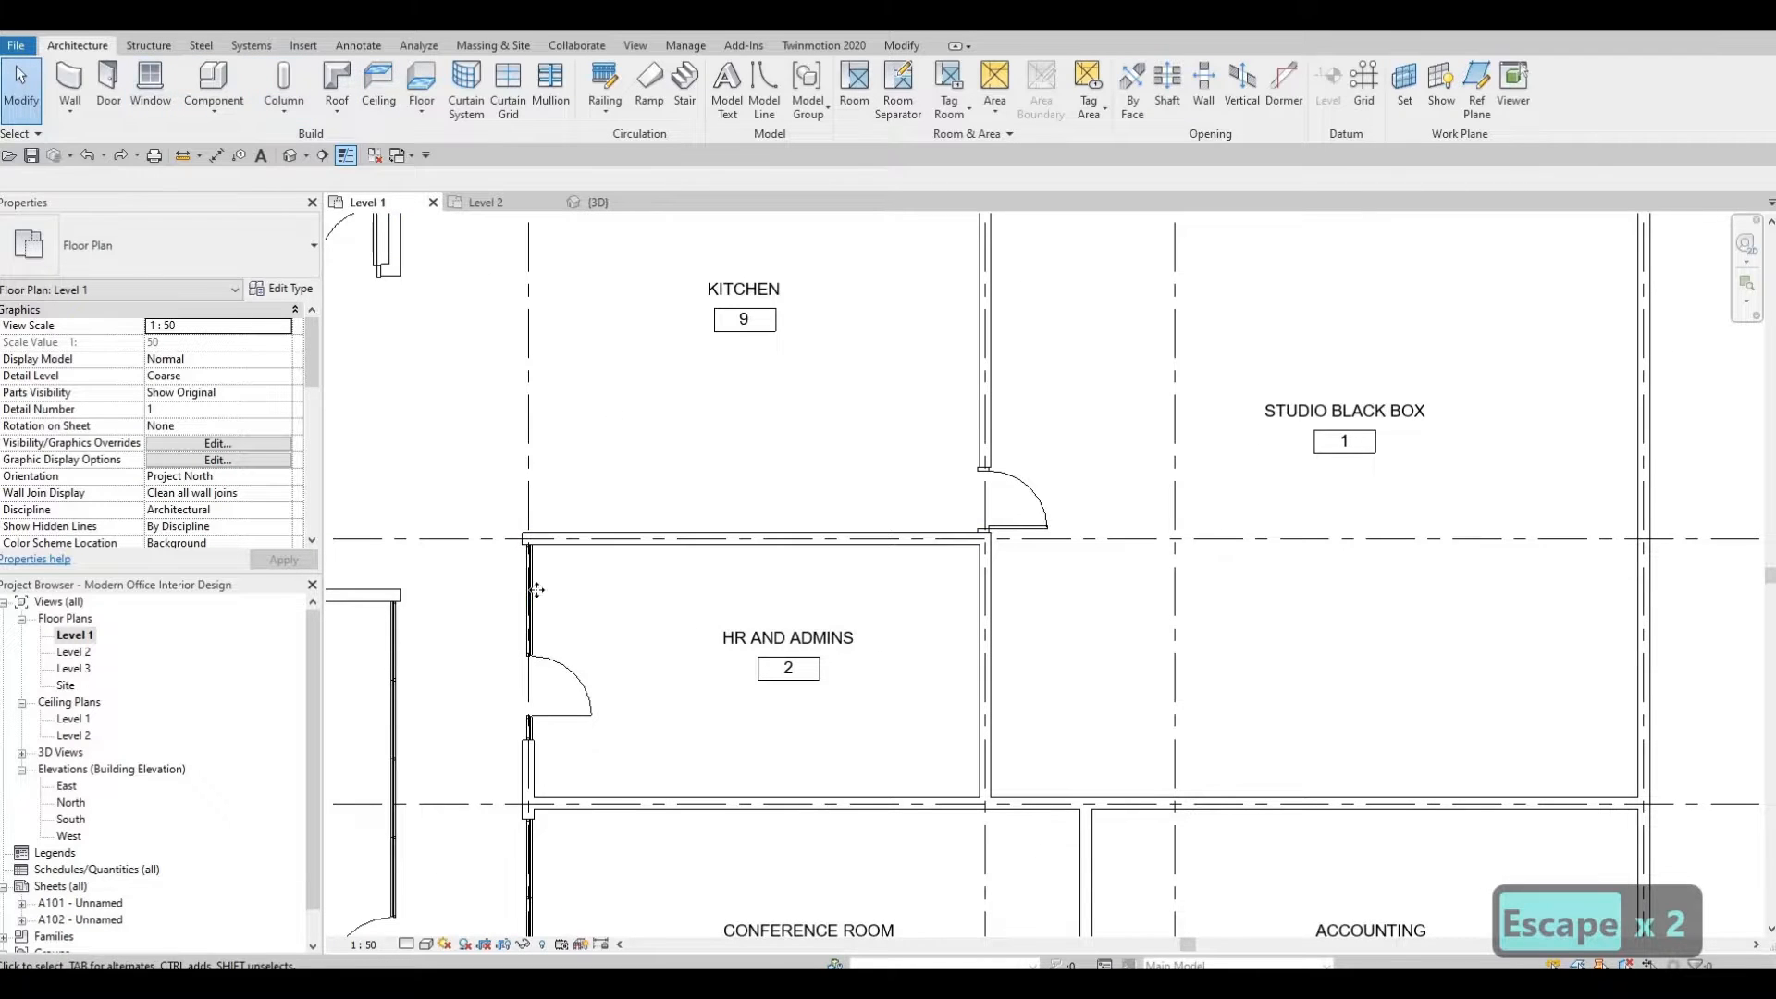
left_click(720, 596)
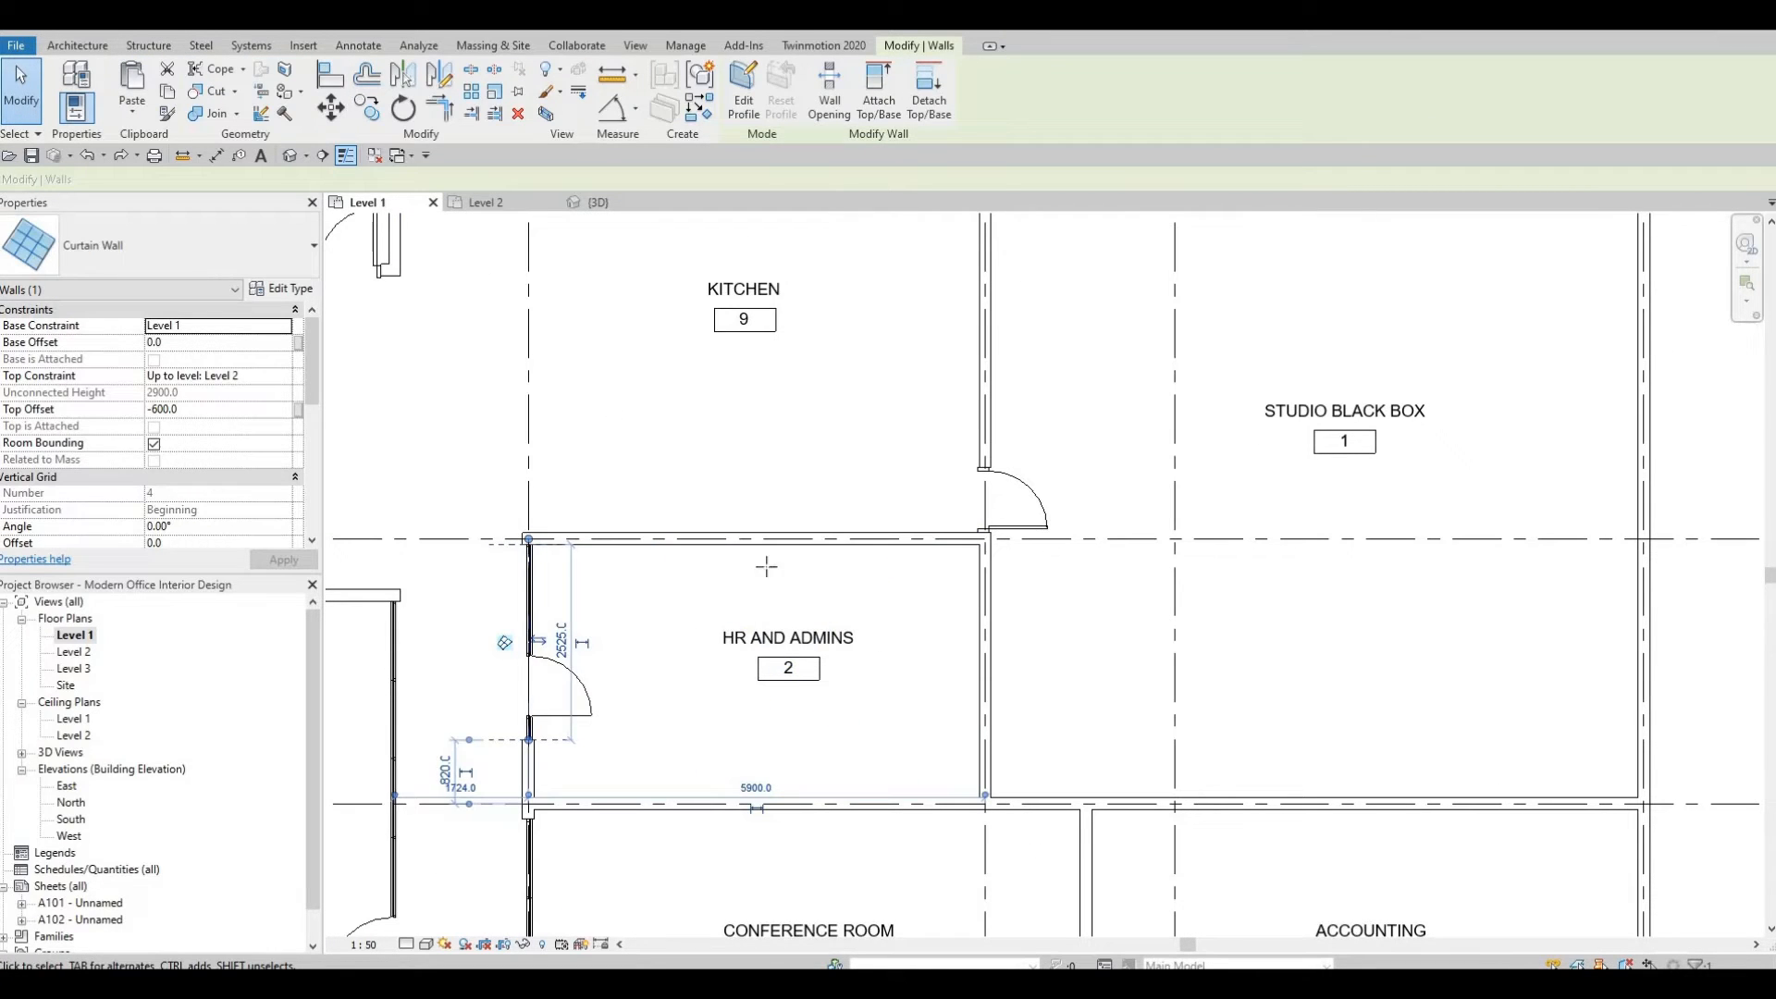
key("s")
scroll(628, 550, "up", 4)
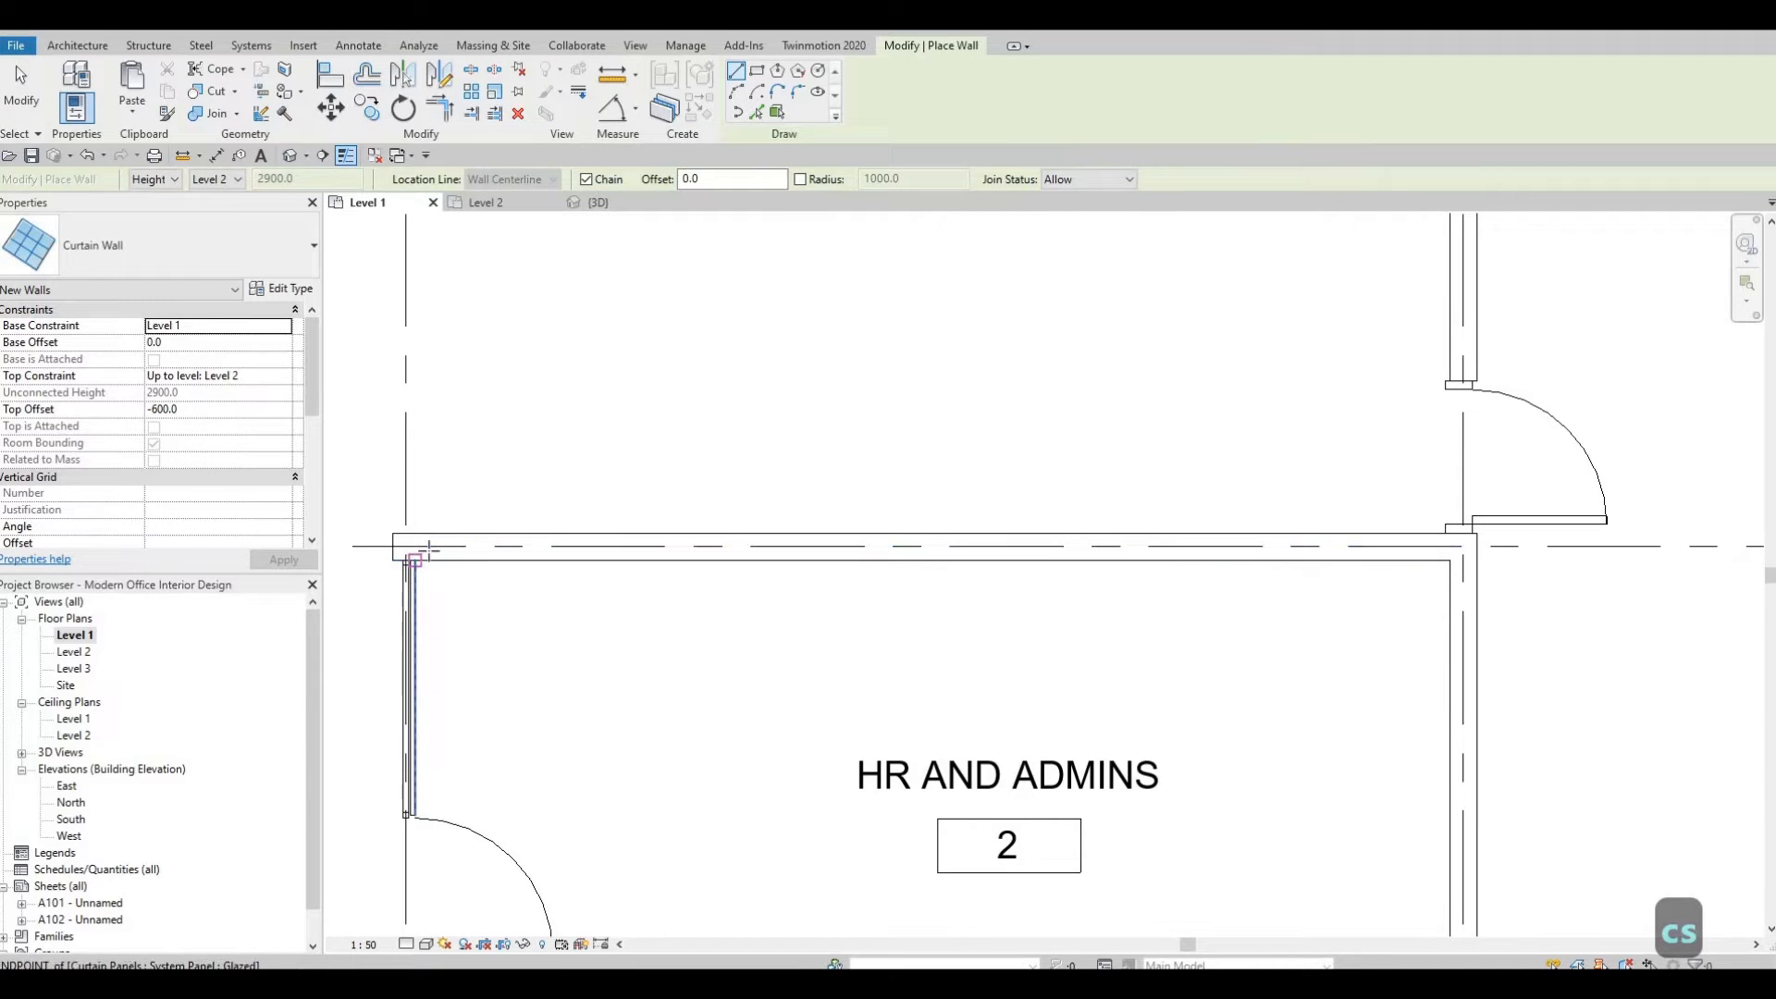
left_click(421, 546)
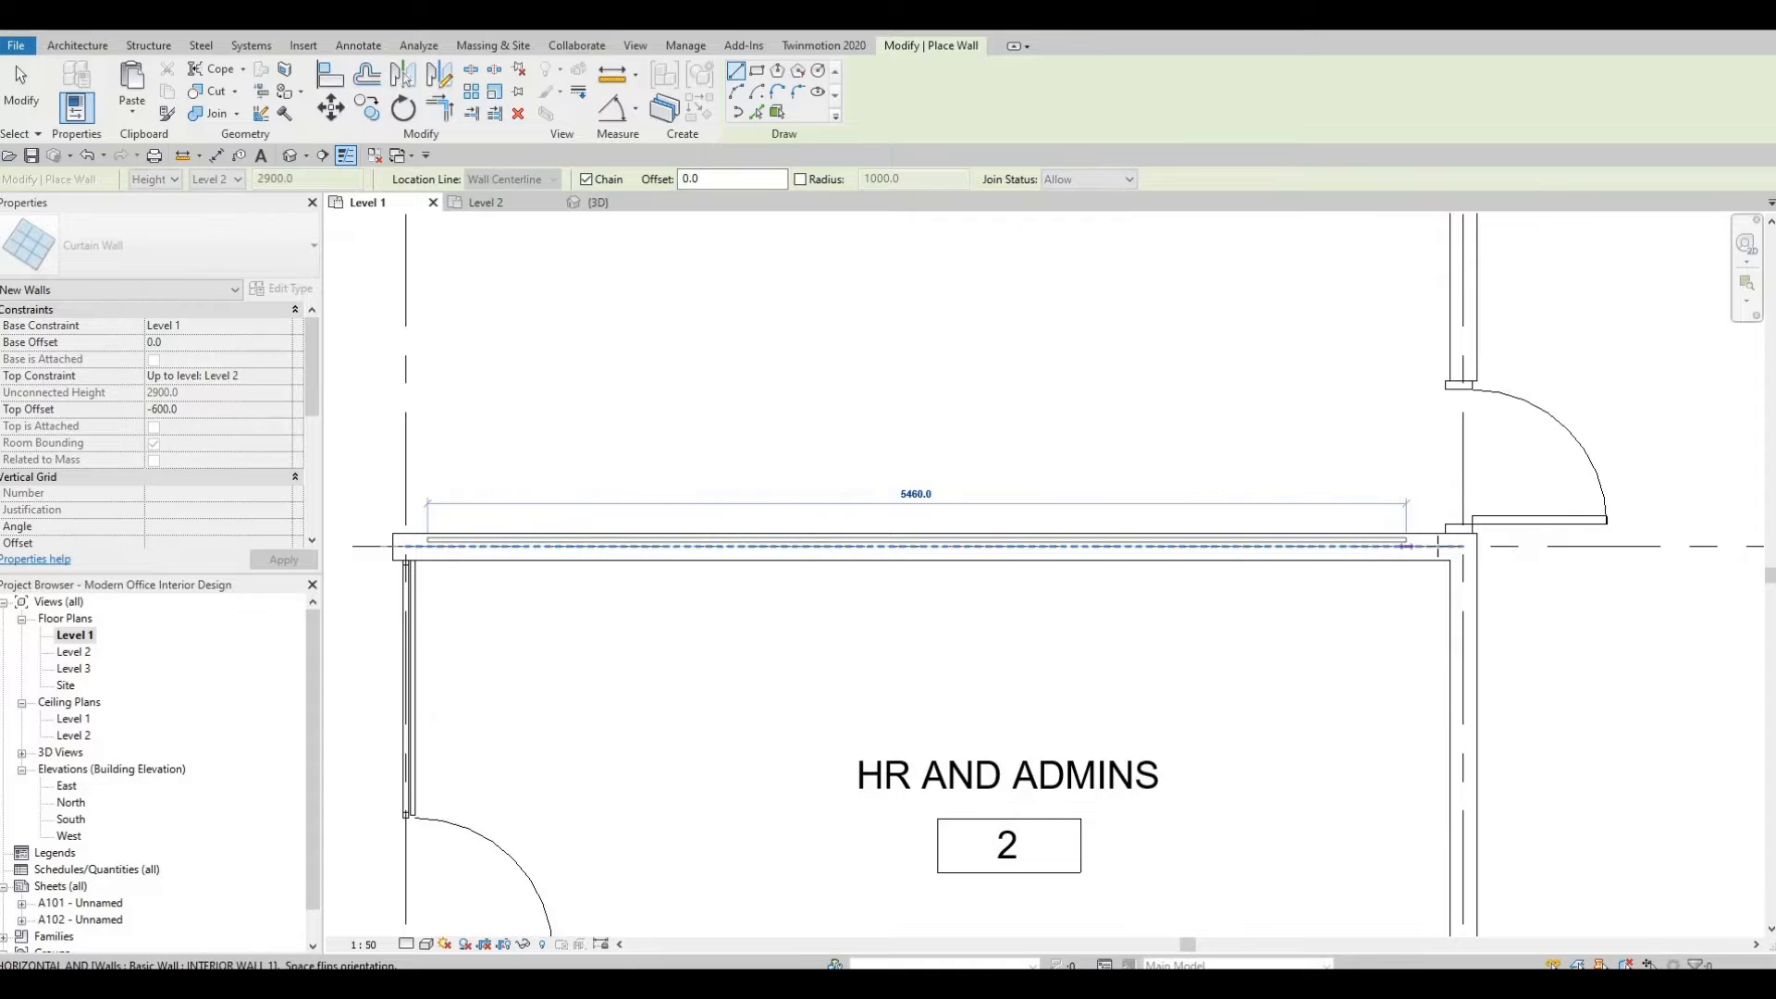
left_click(1426, 547)
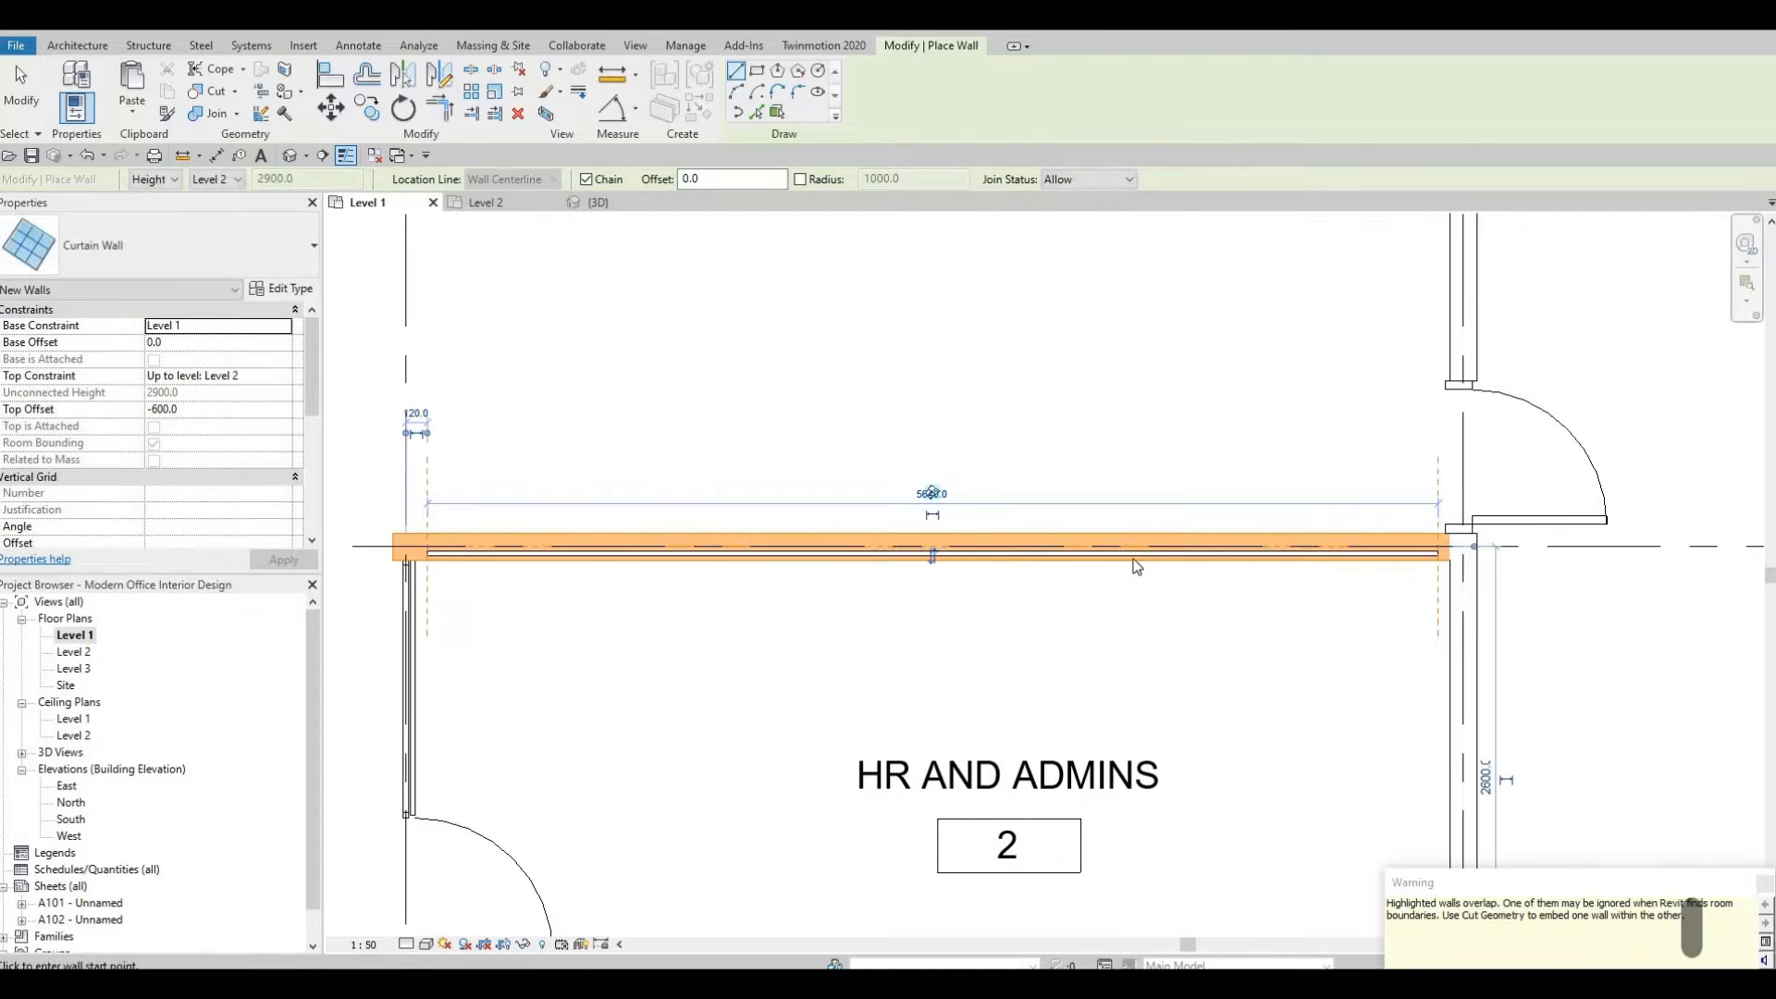
key("Escape")
key("Escape")
key("Escape")
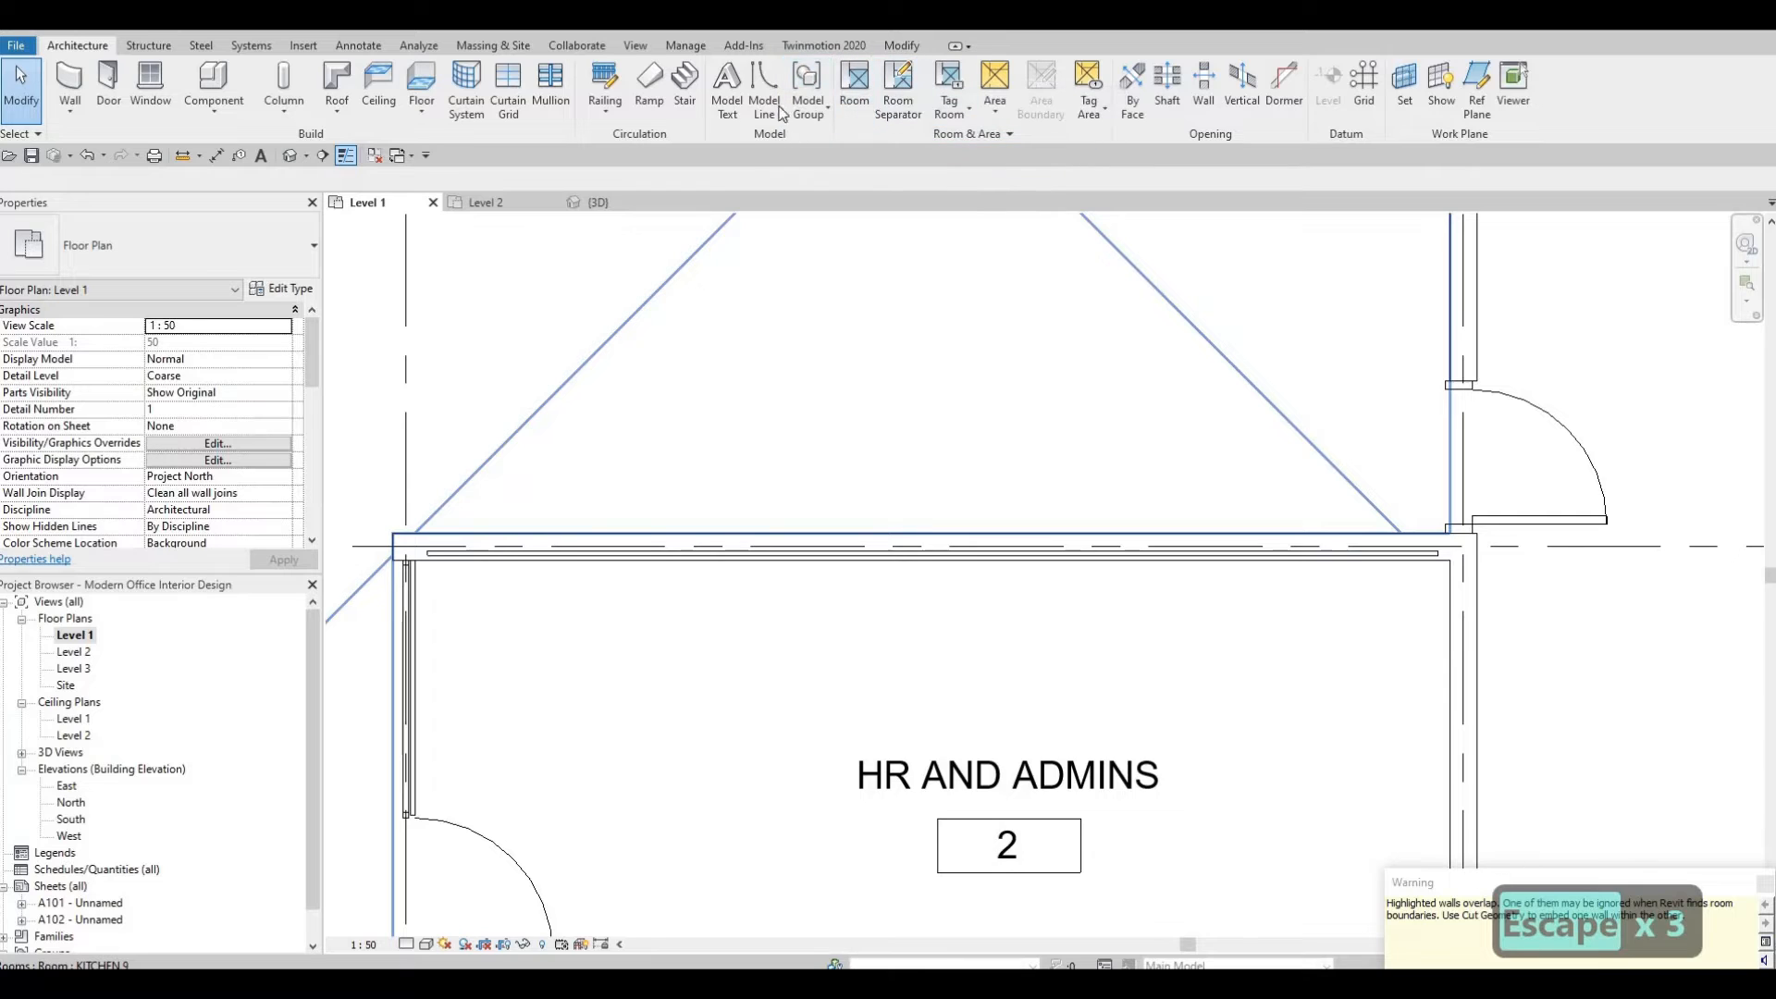
Cut the interior wall with the new curtain wall to embed it using Cut Geometry.
left_click(902, 45)
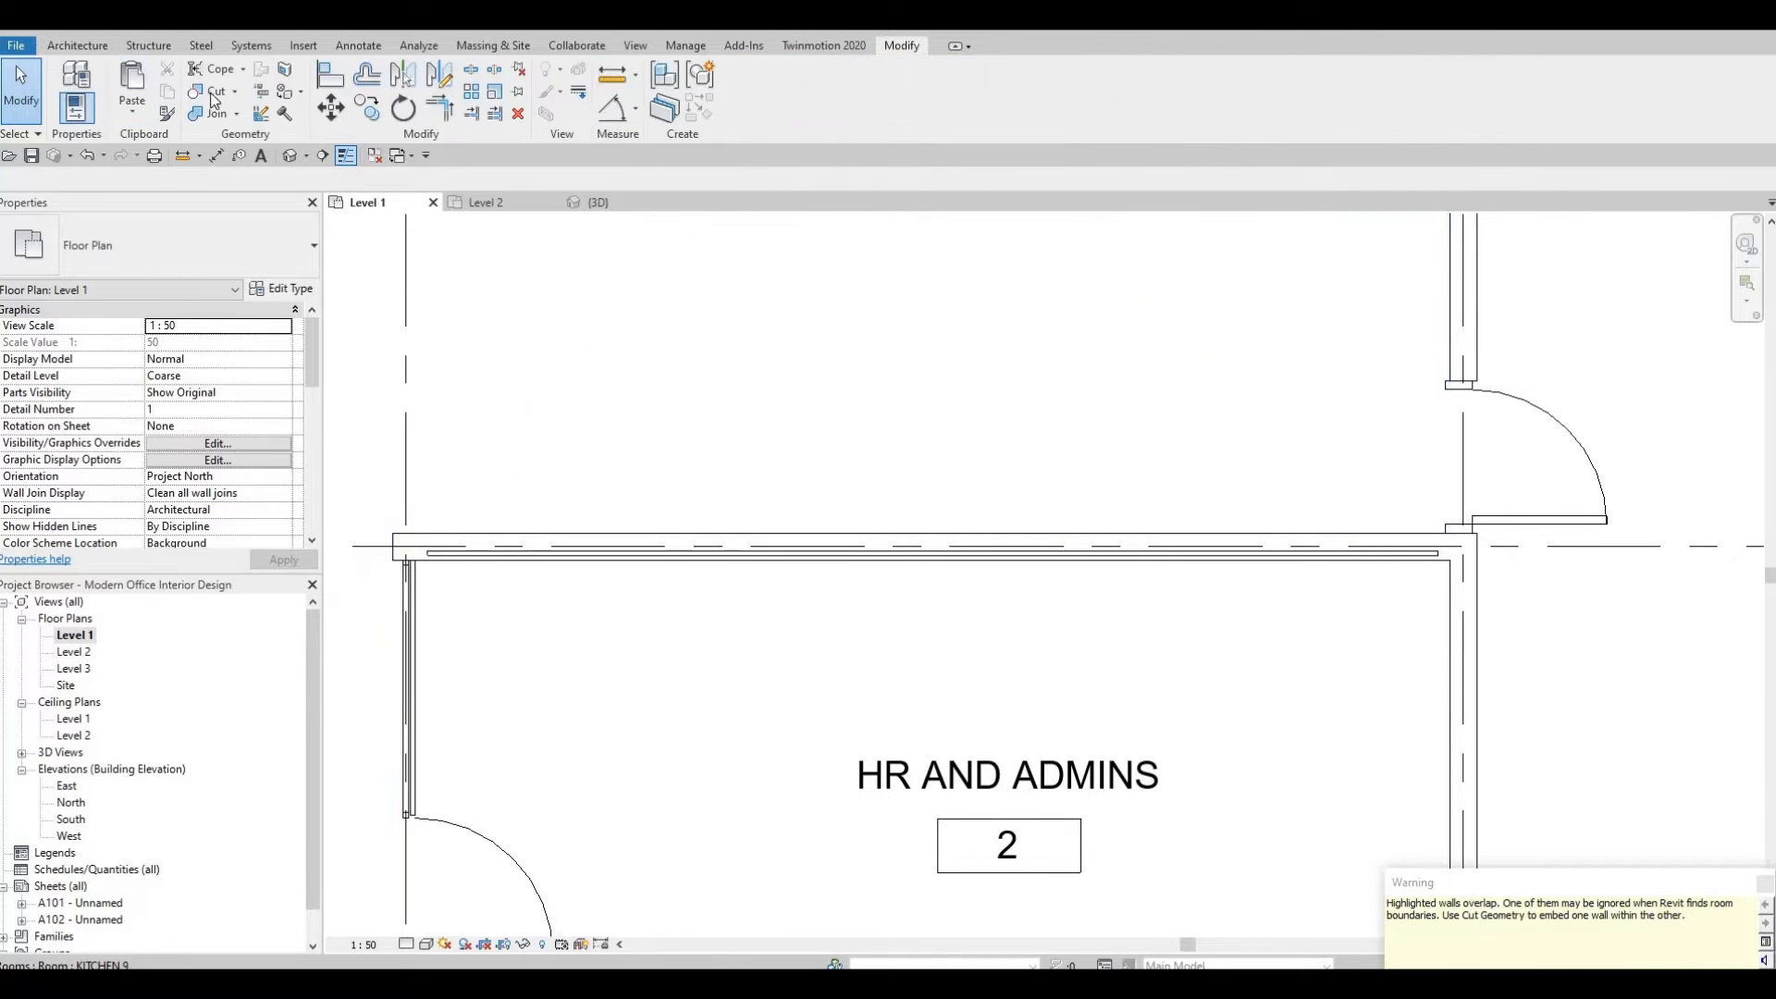
left_click(769, 561)
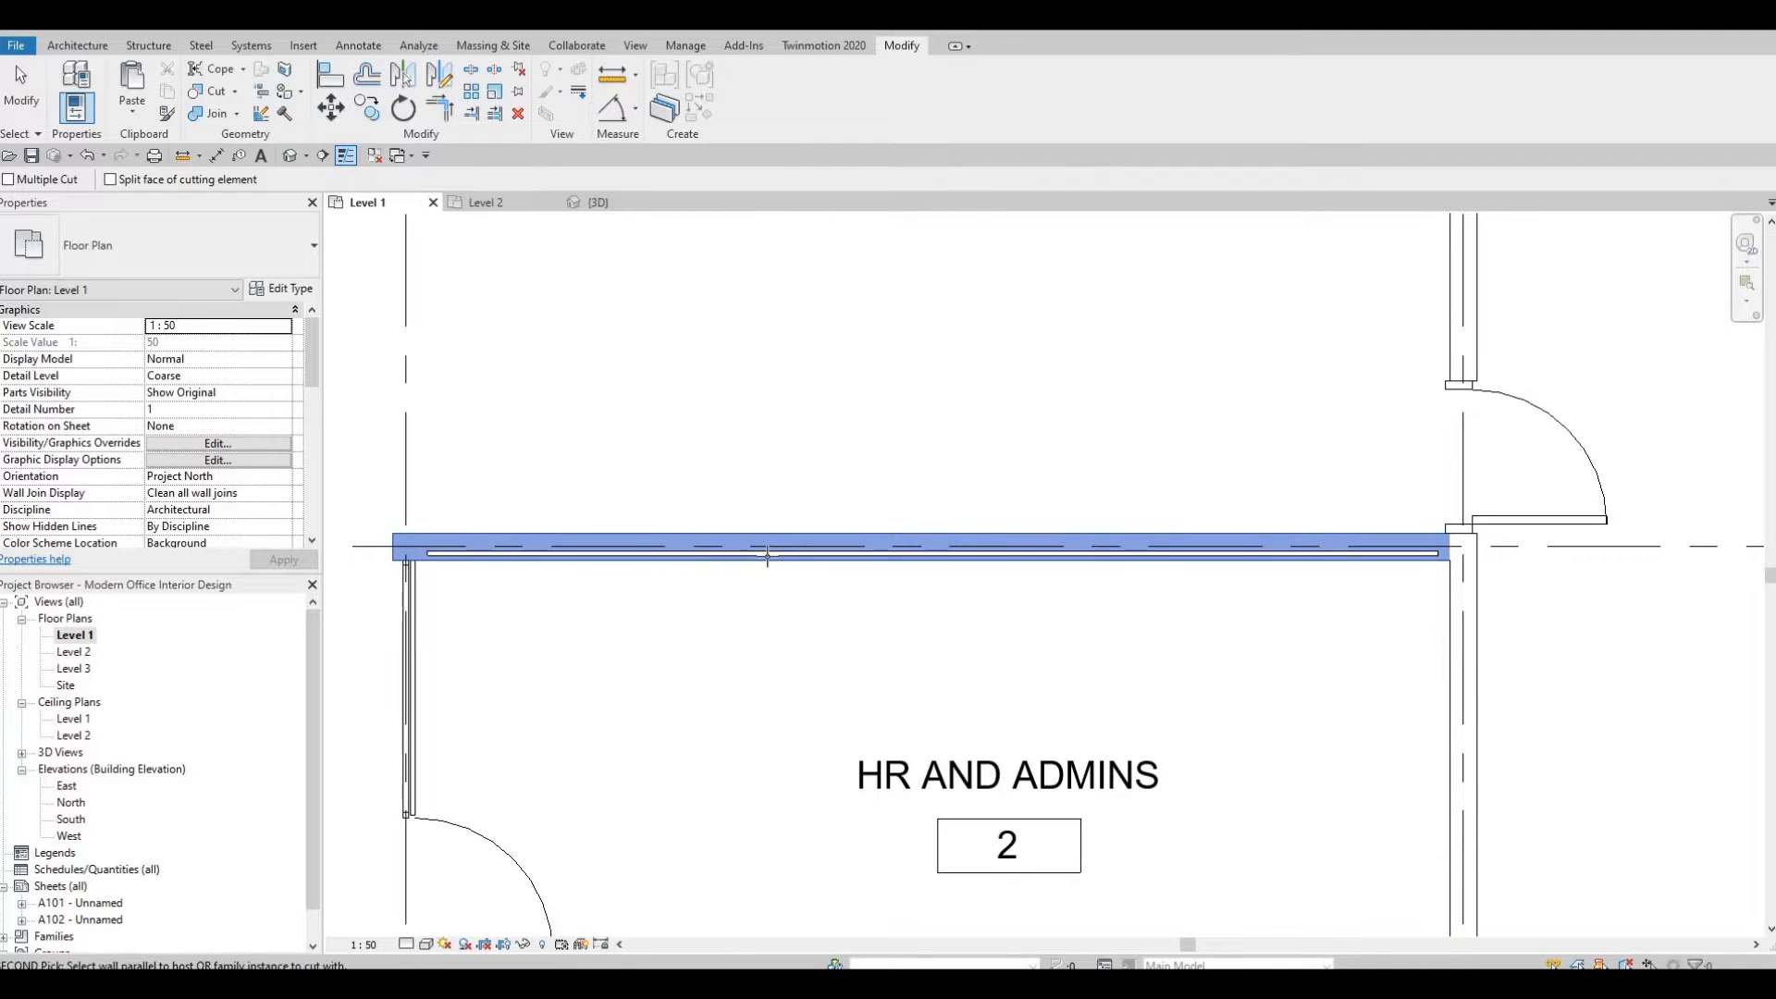
left_click(769, 557)
left_click(799, 552)
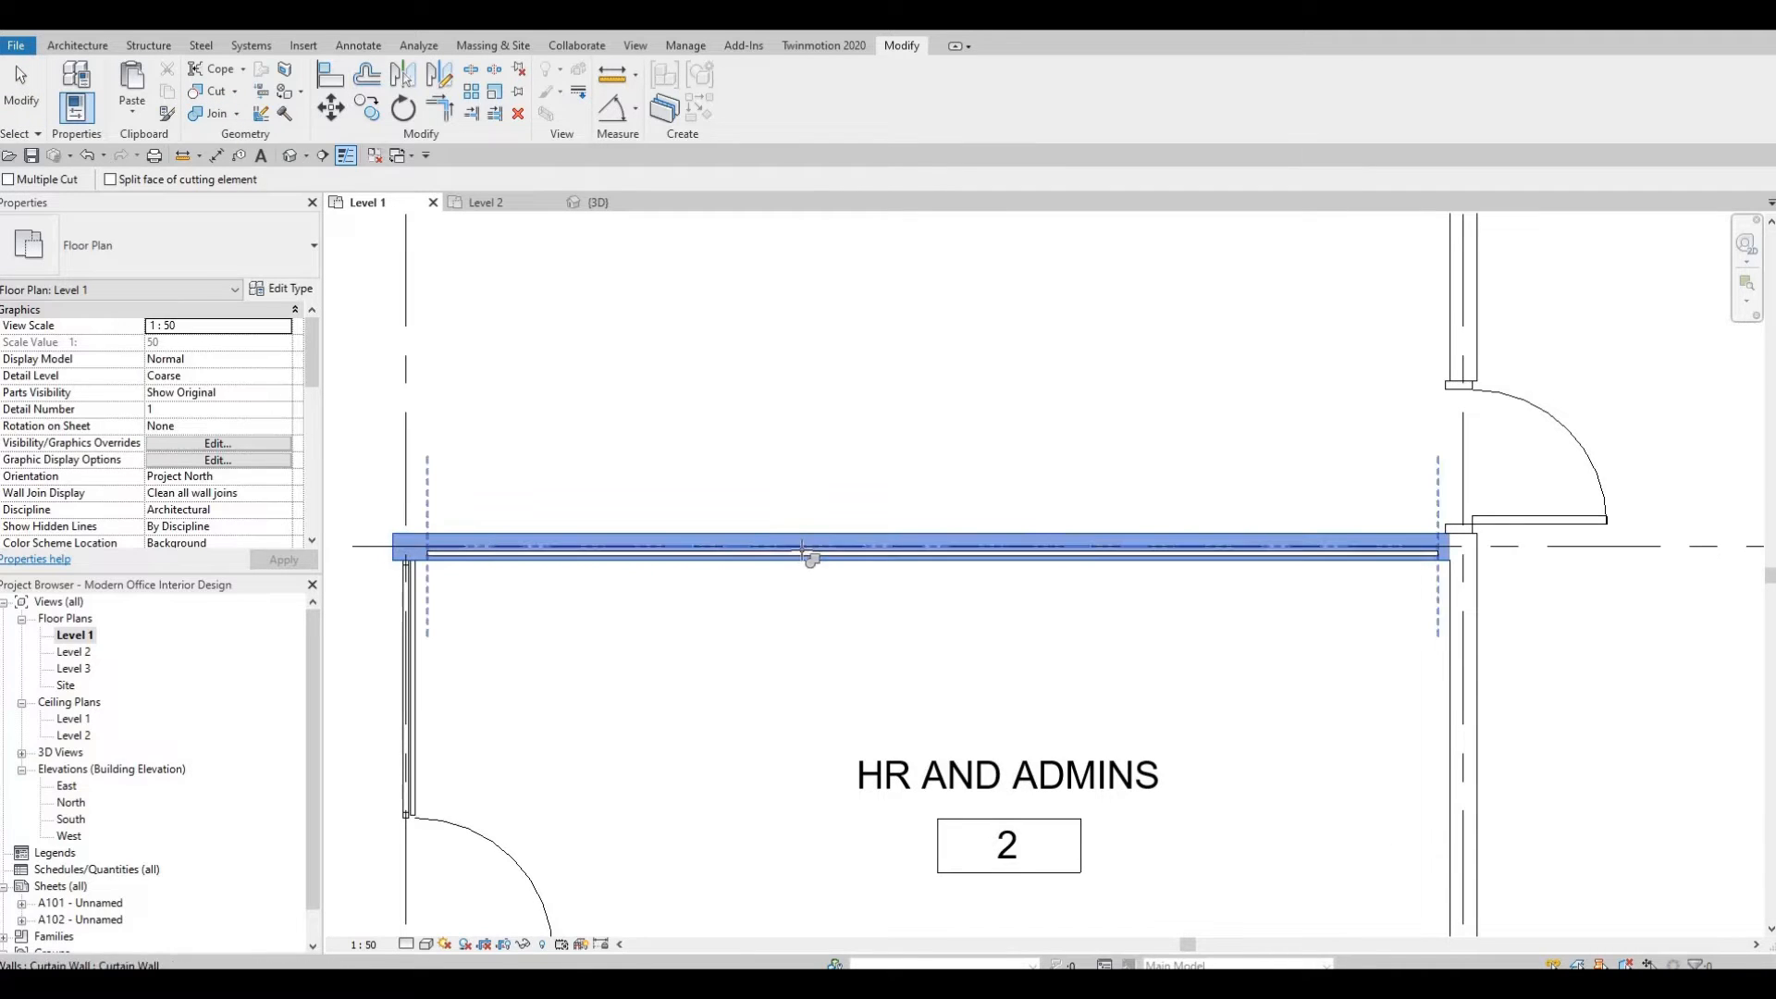
key("Escape")
key("Escape")
key("Escape")
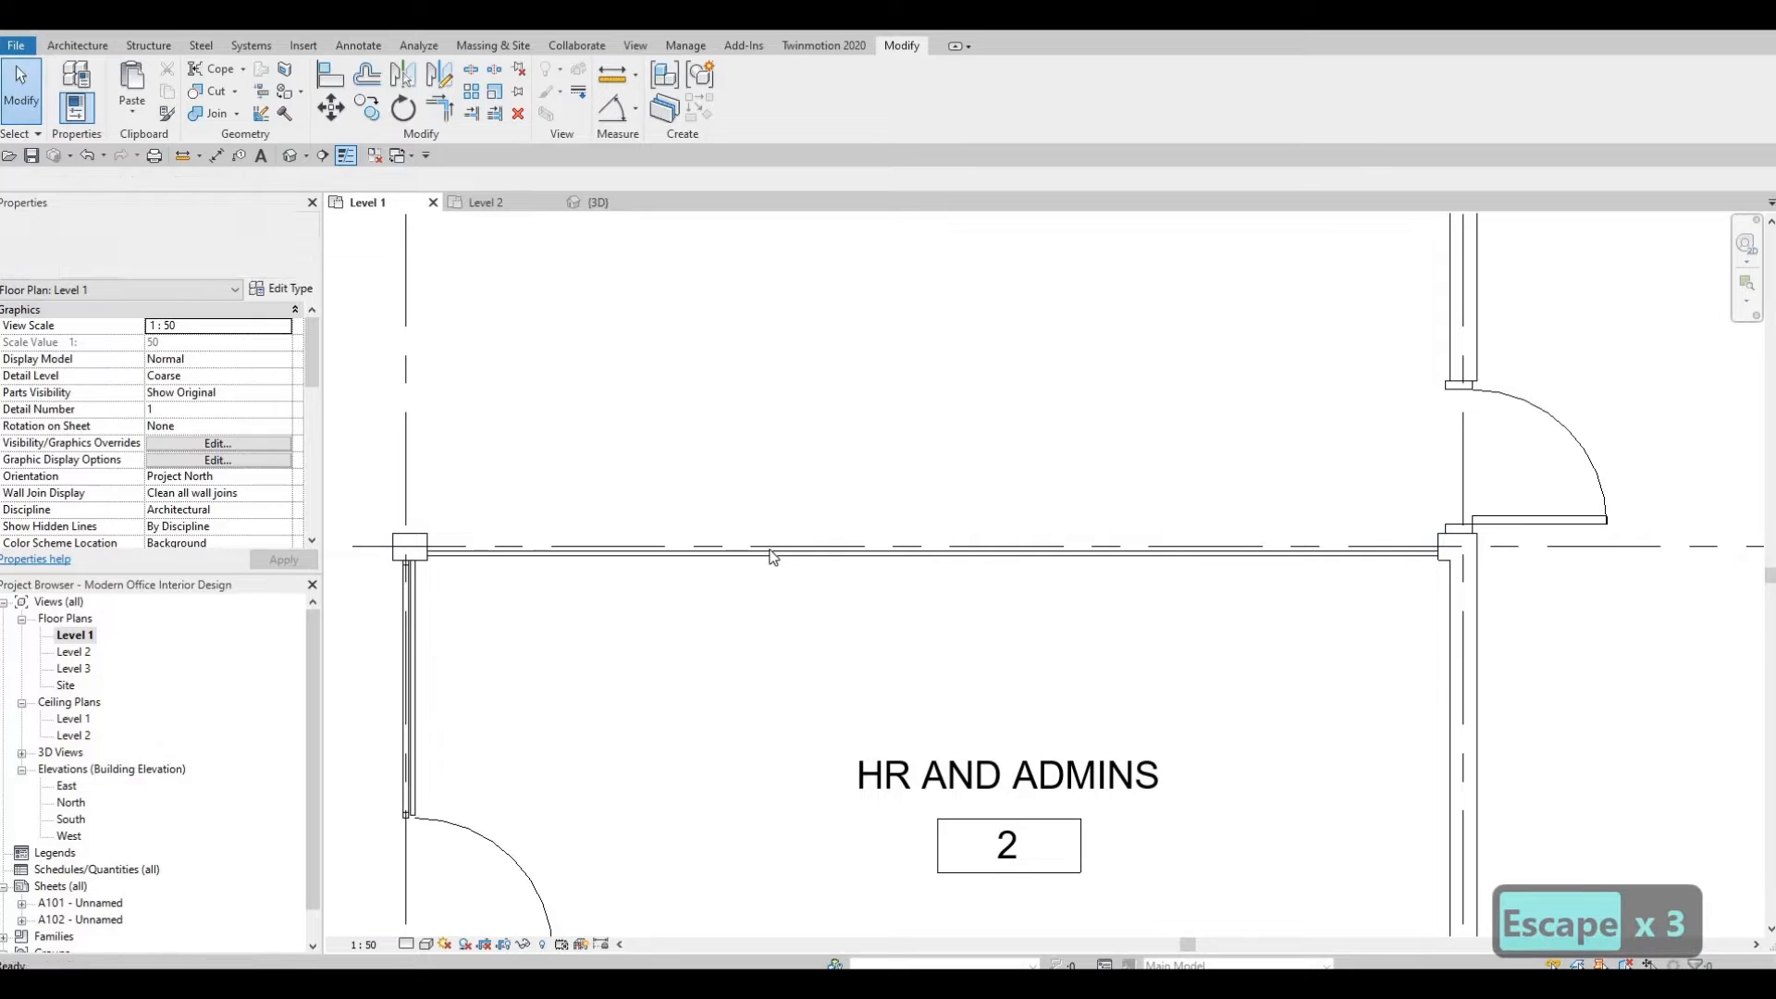
Nudge the new curtain wall slightly downward to sit within the interior wall.
left_click(771, 545)
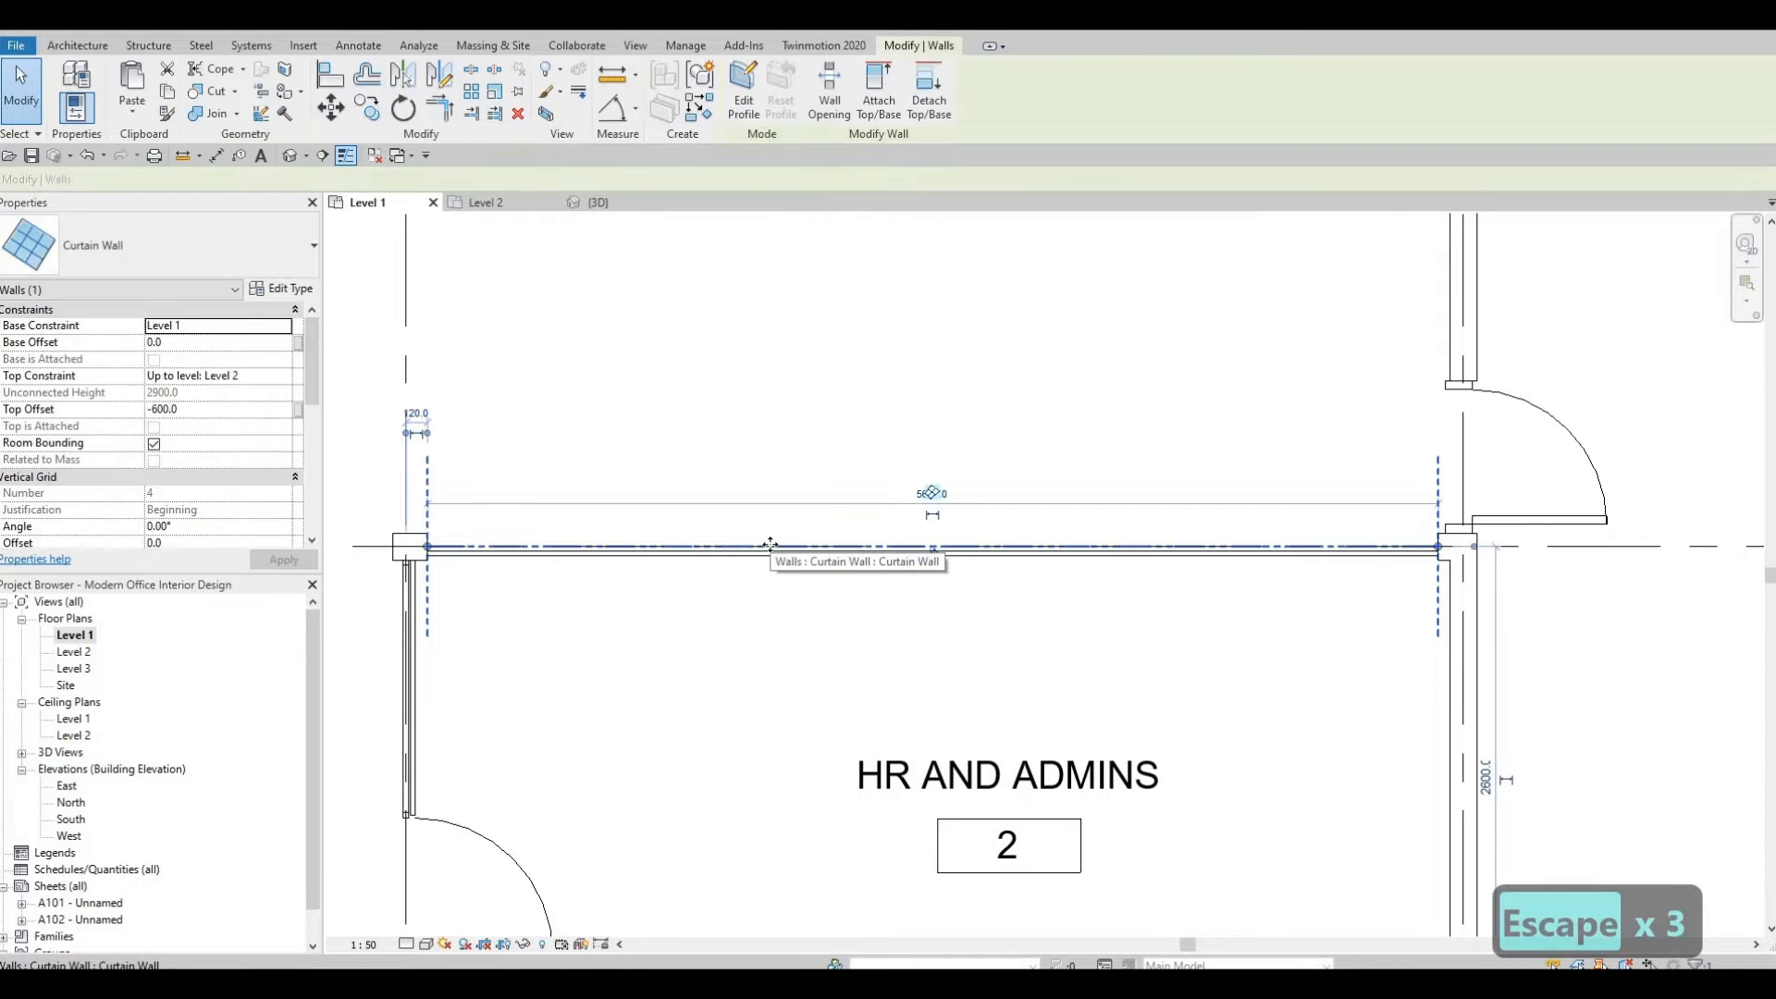
key("Down")
key("Down")
key("Down")
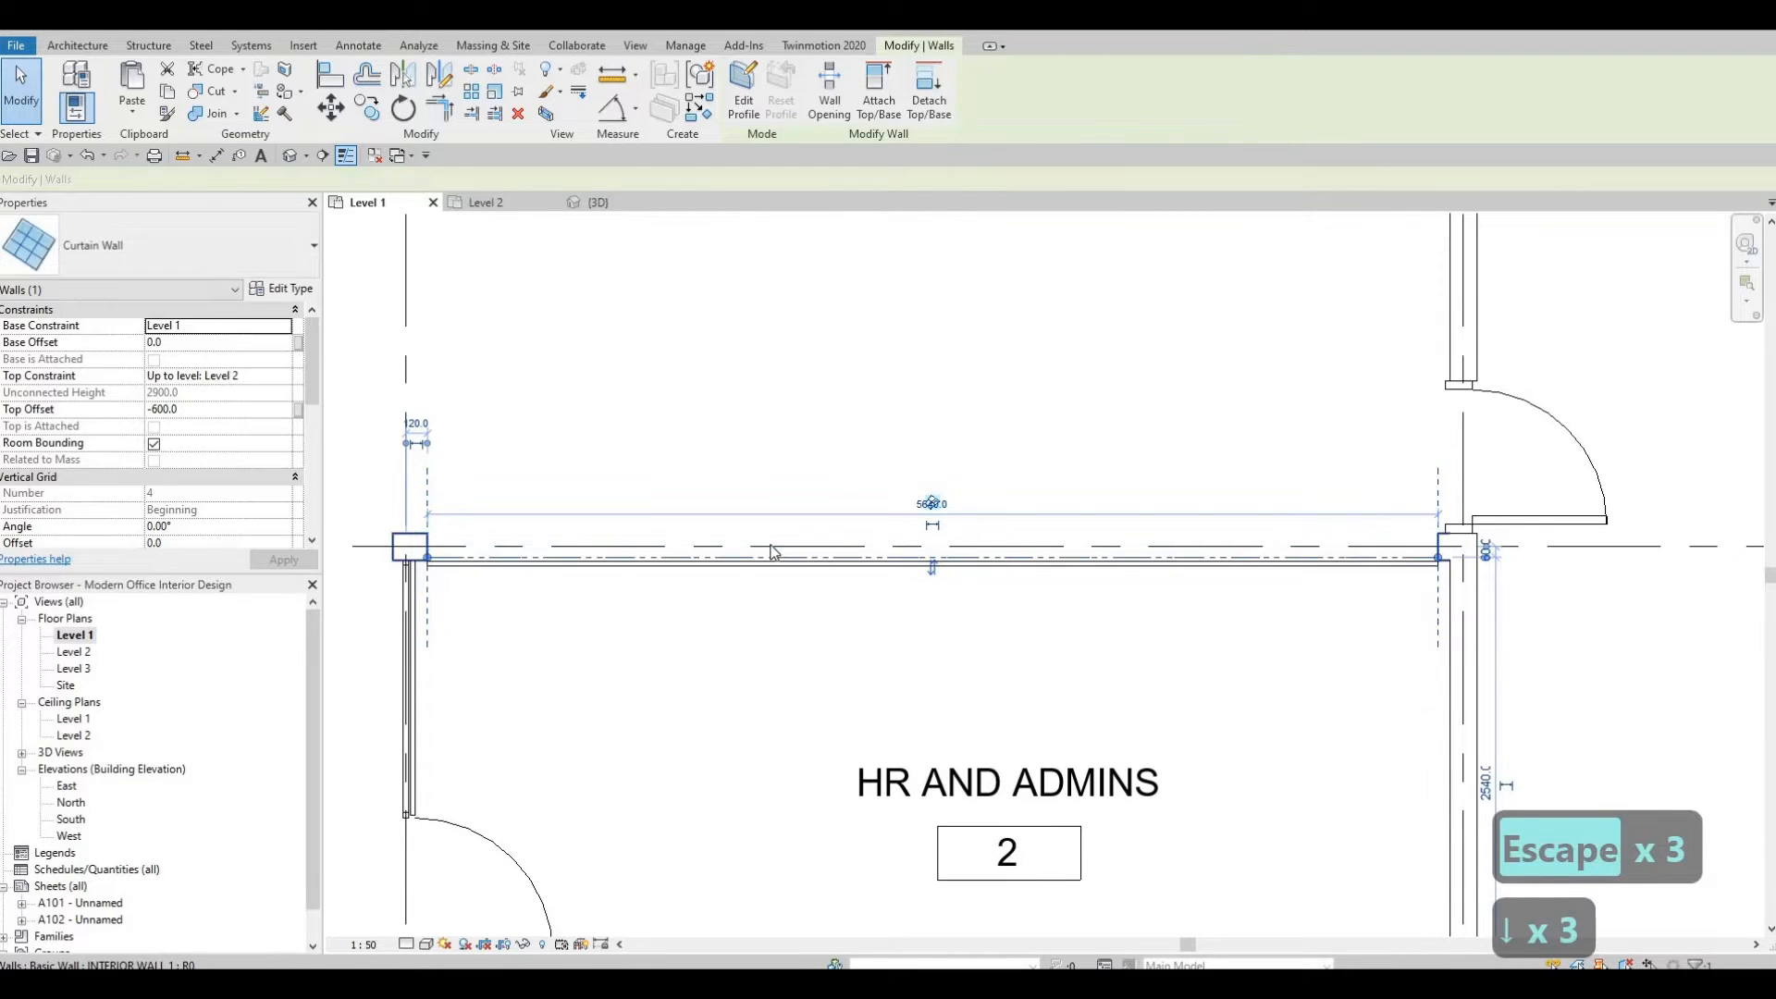
key("Up")
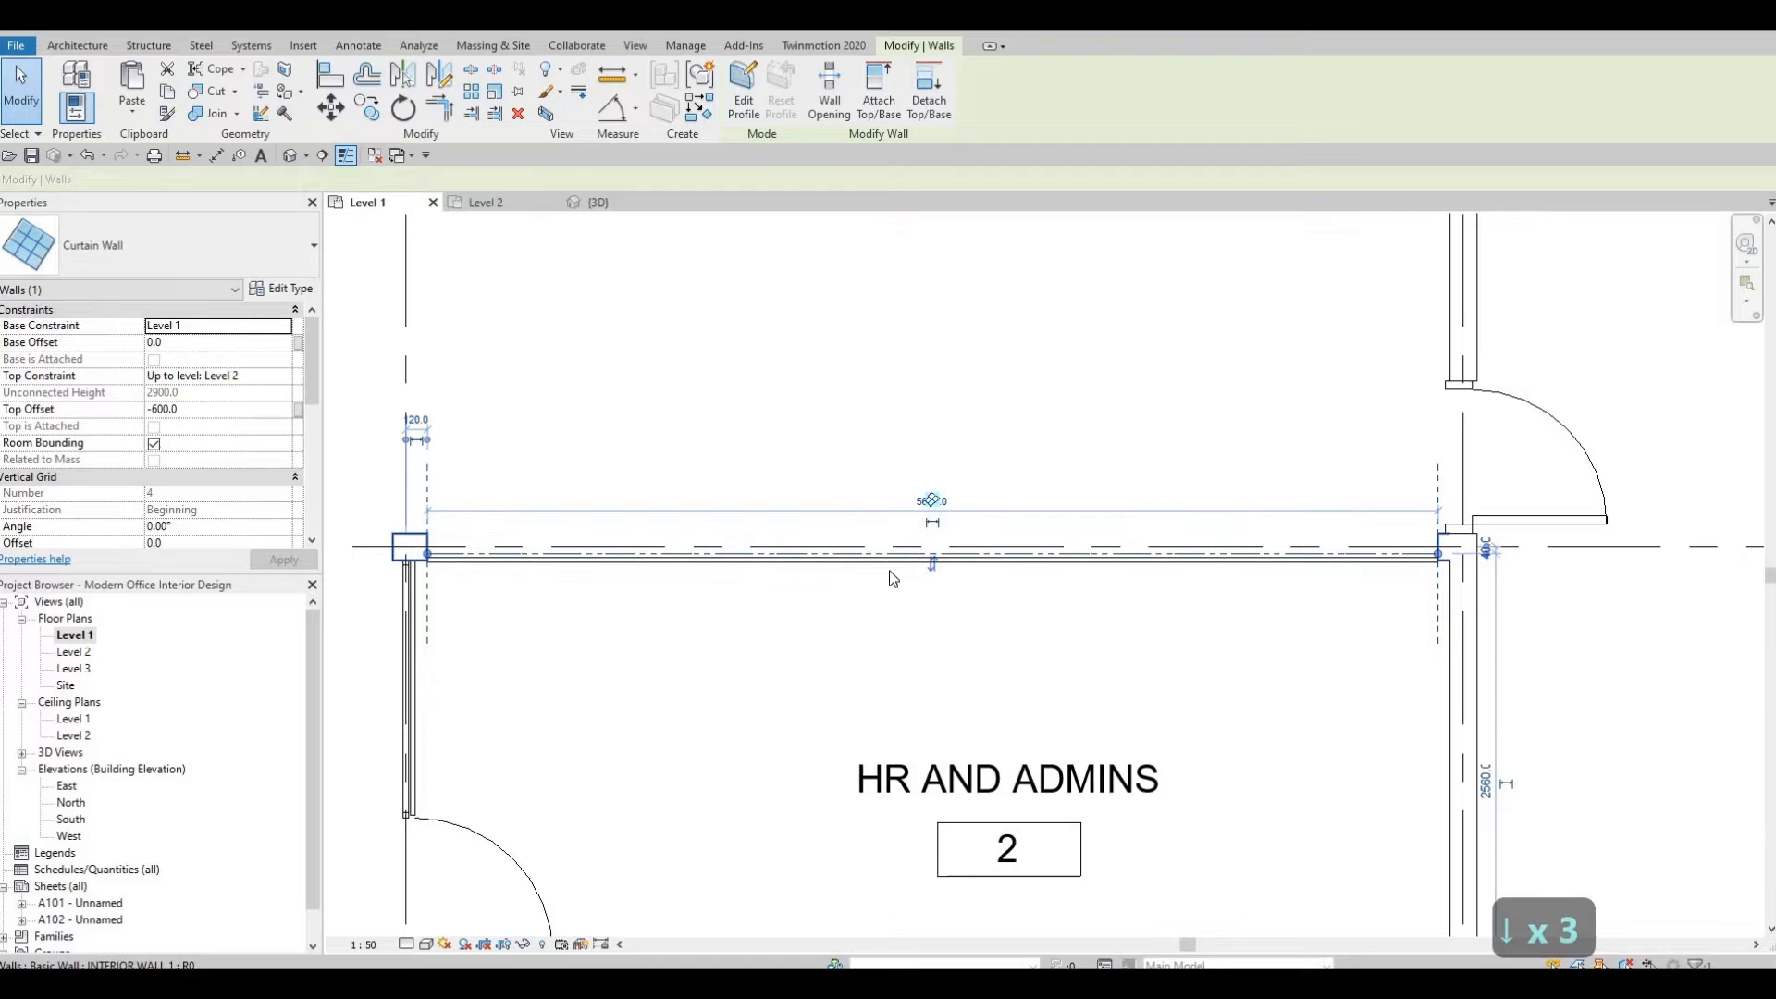
scroll(985, 555, "up", 1)
key("Escape")
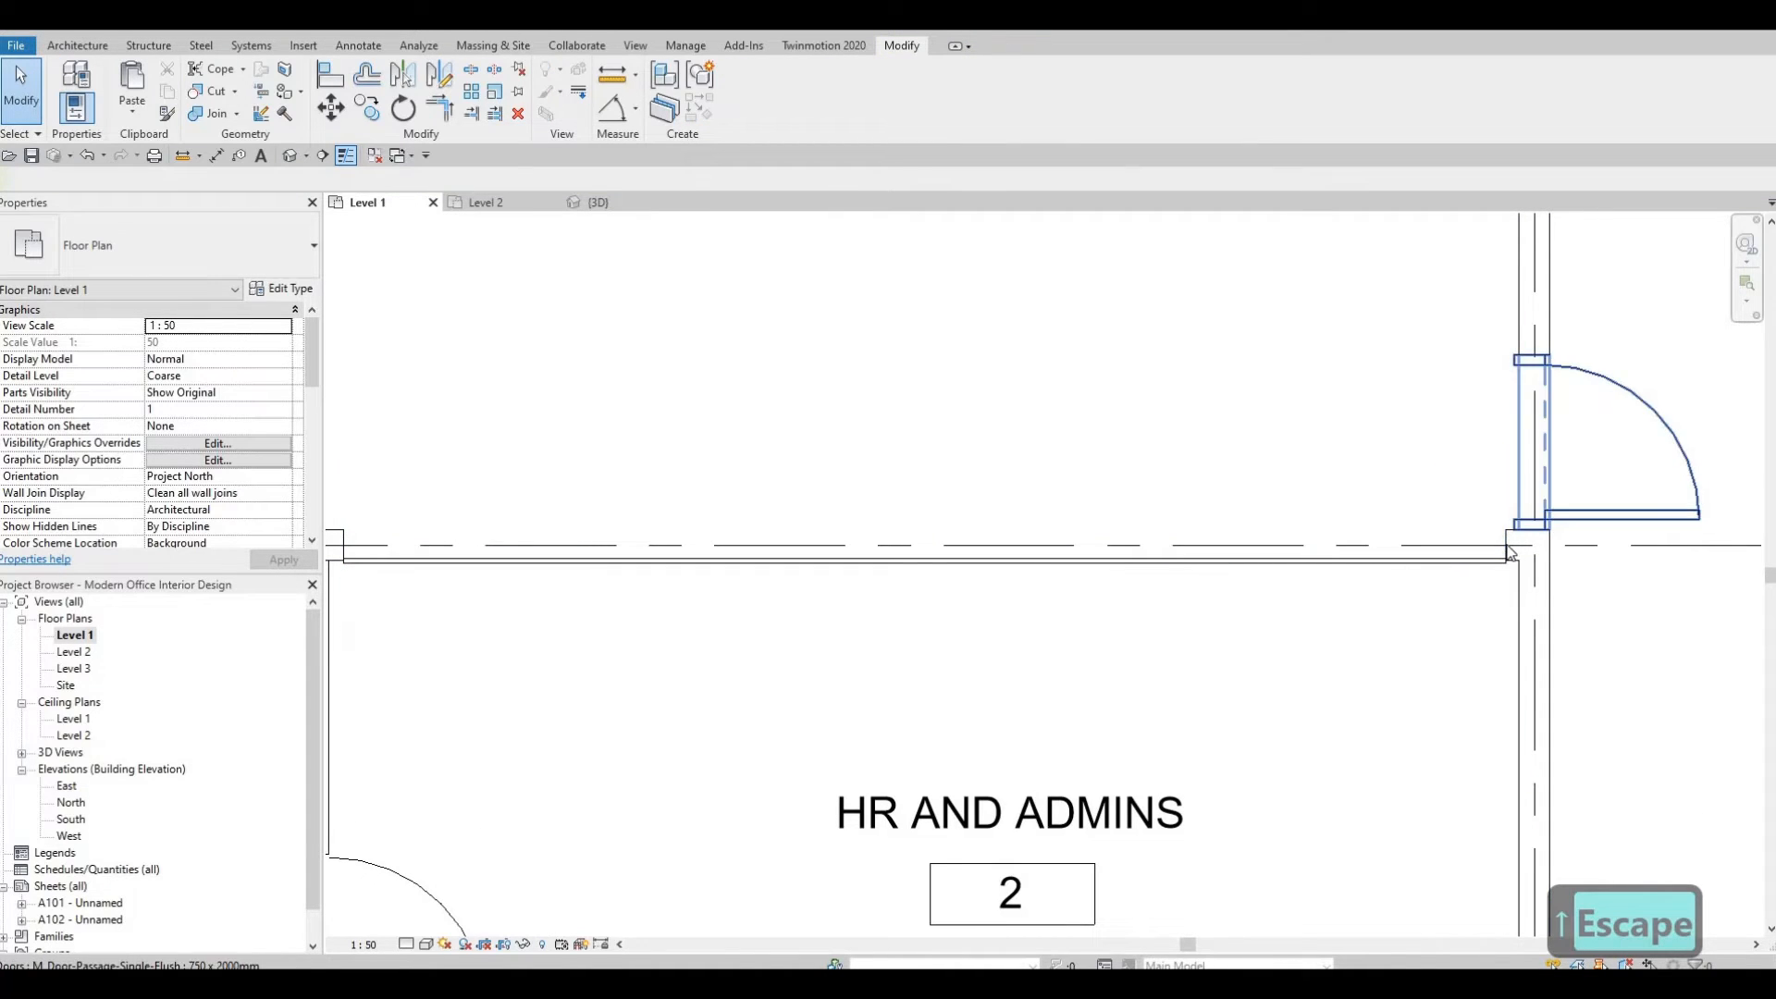
Nudge the short interior wall segment at the HR and Admins corner downward to line up with the curtain wall.
scroll(1513, 546, "up", 2)
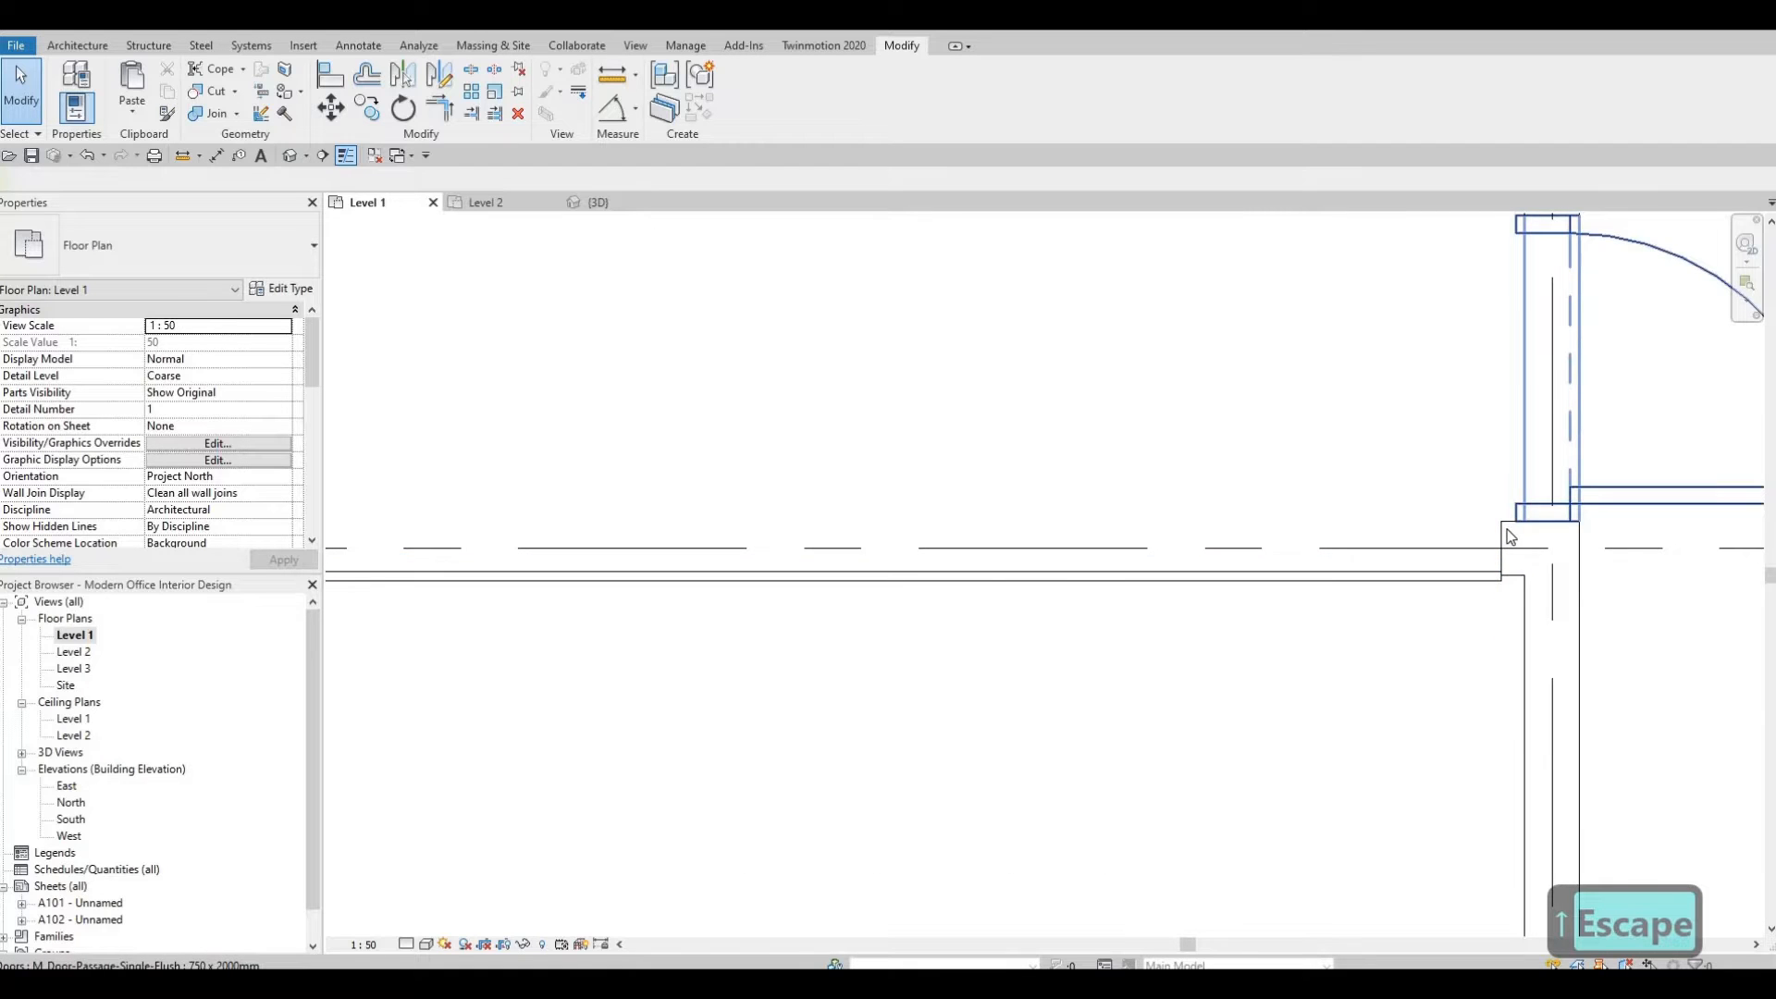
left_click(1514, 534)
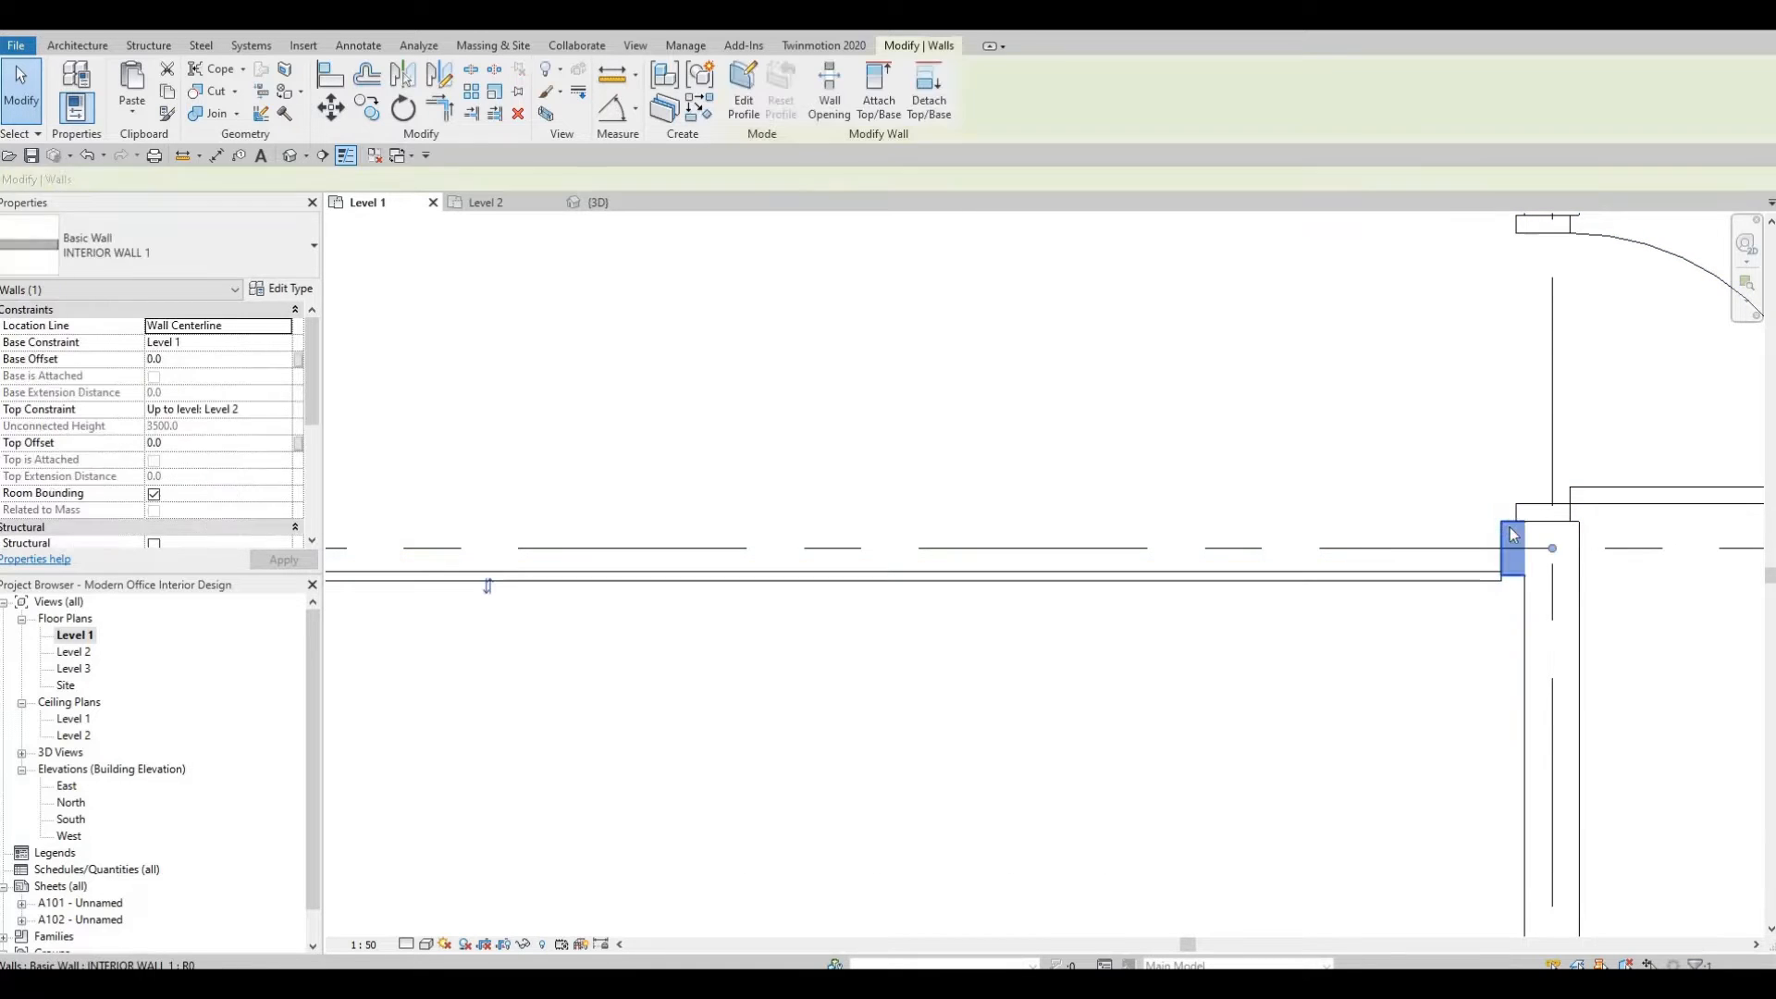
key("Down")
key("Down")
key("Down")
key("Down")
key("Down")
key("Down")
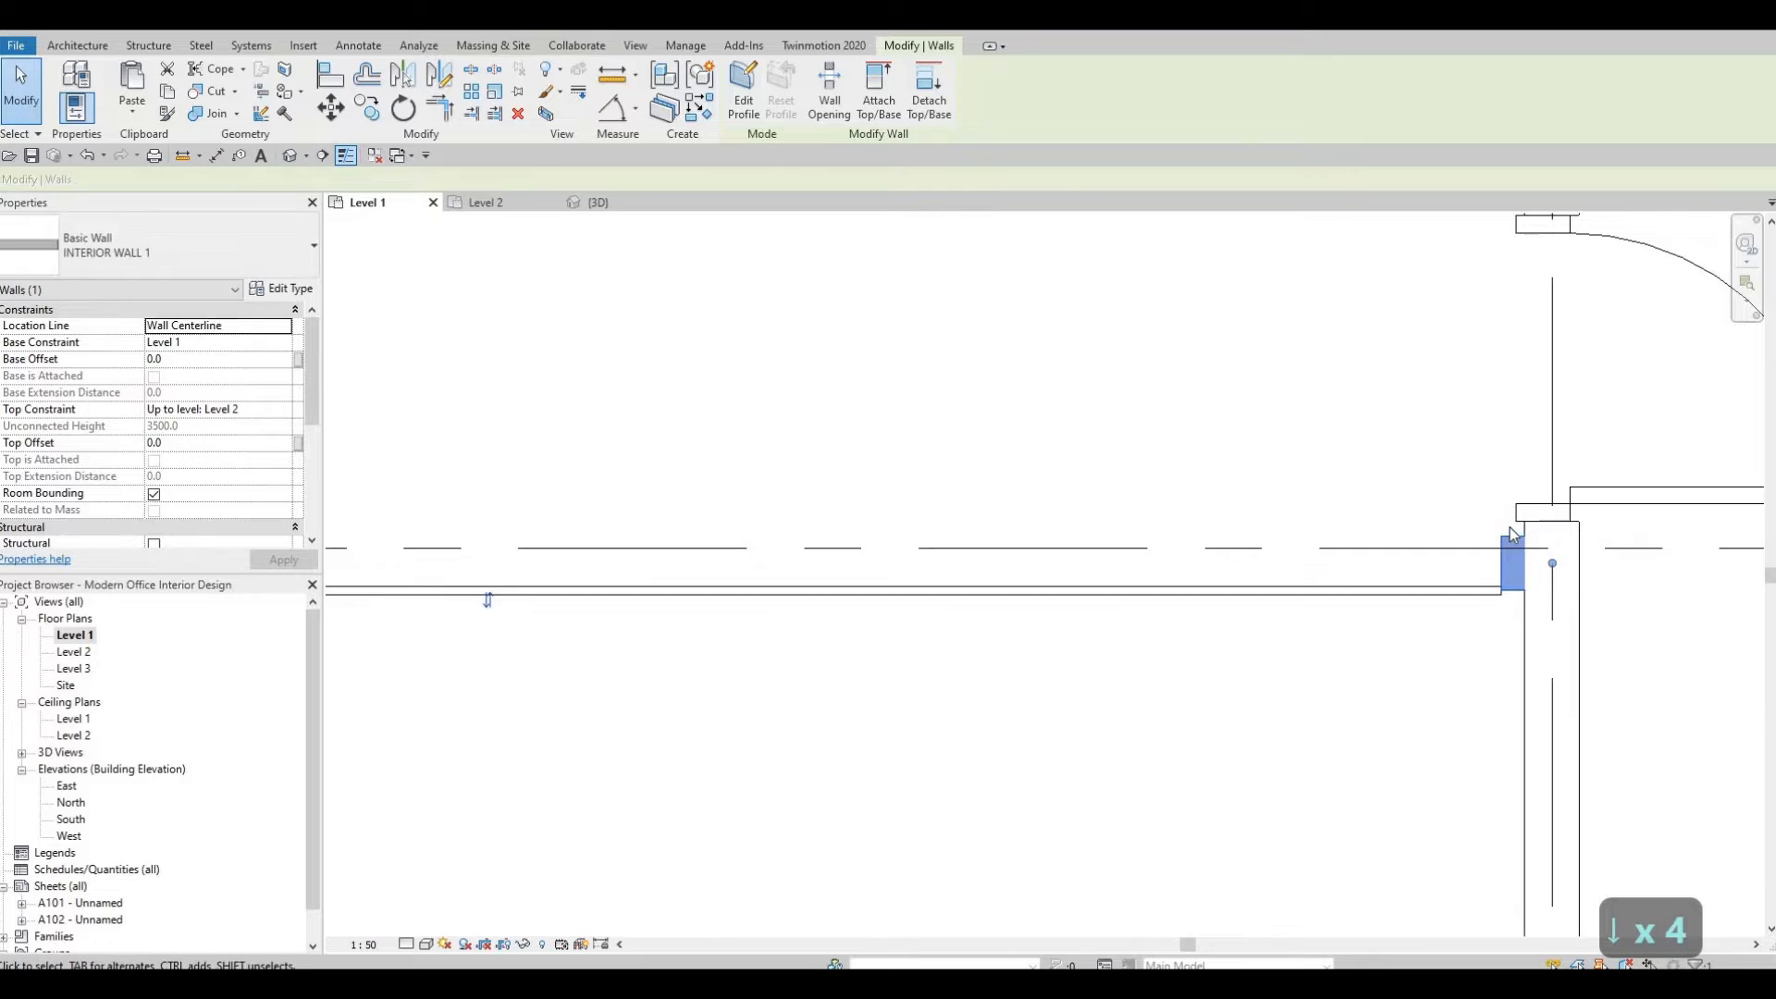
key("Down")
key("Down")
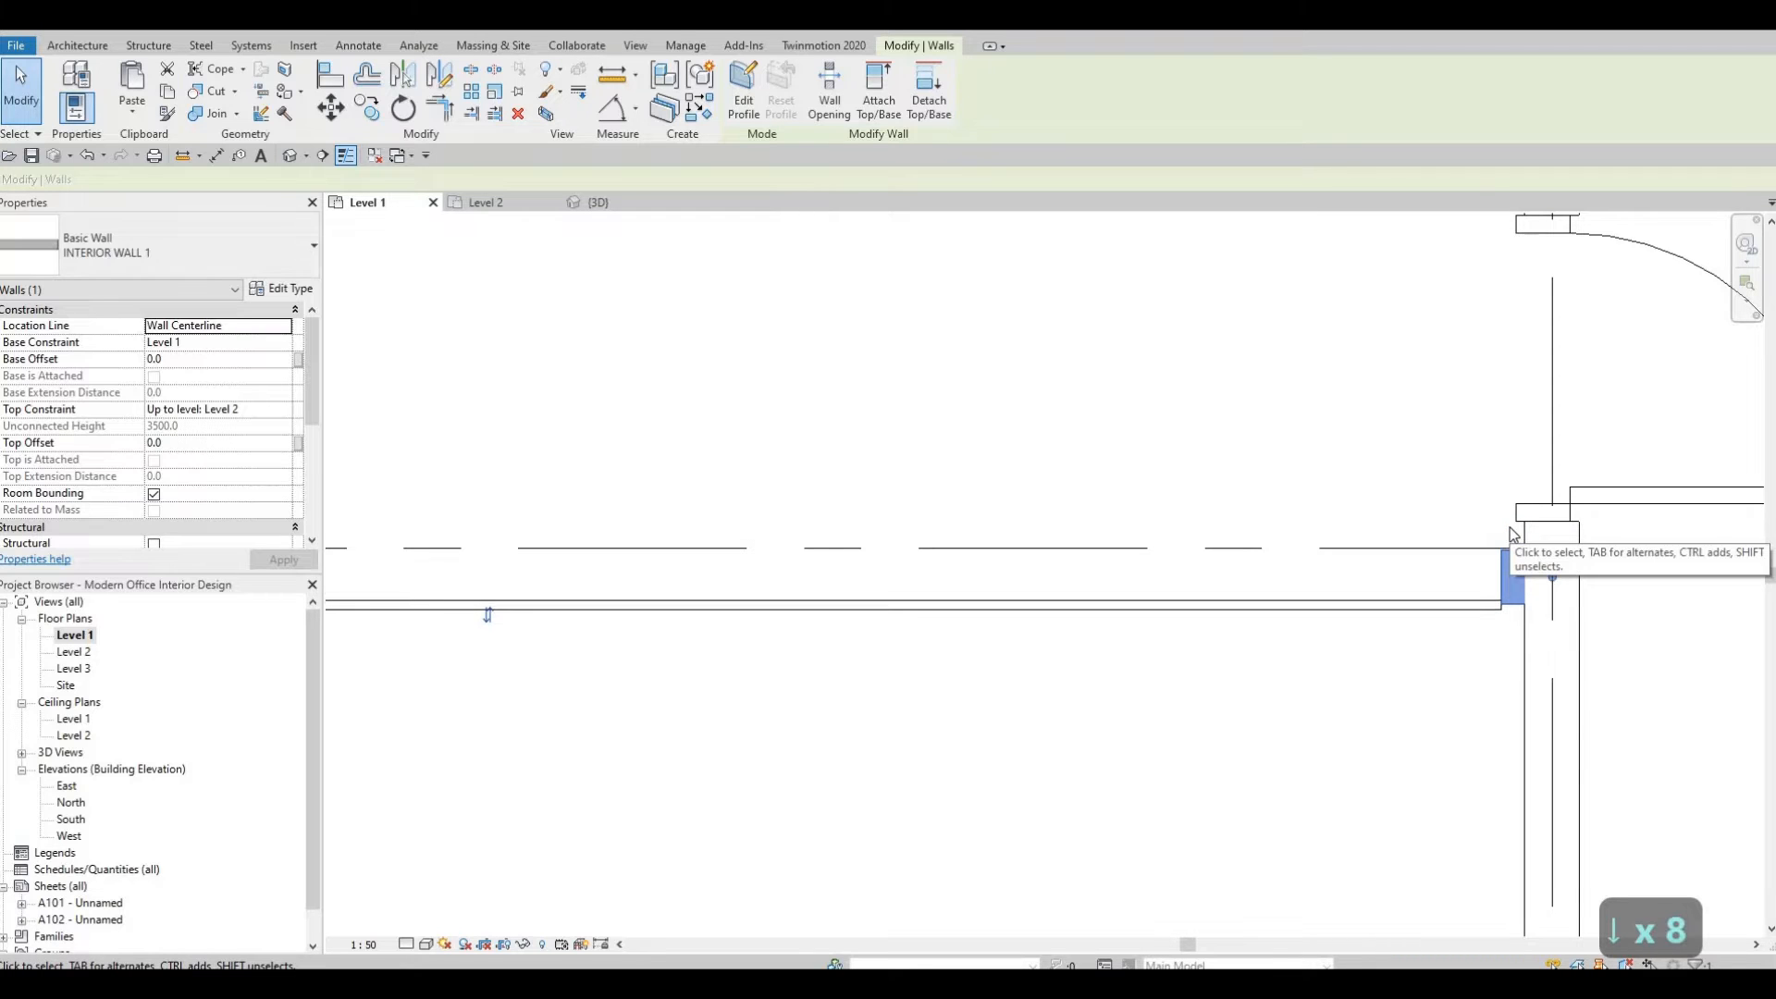
key("Escape")
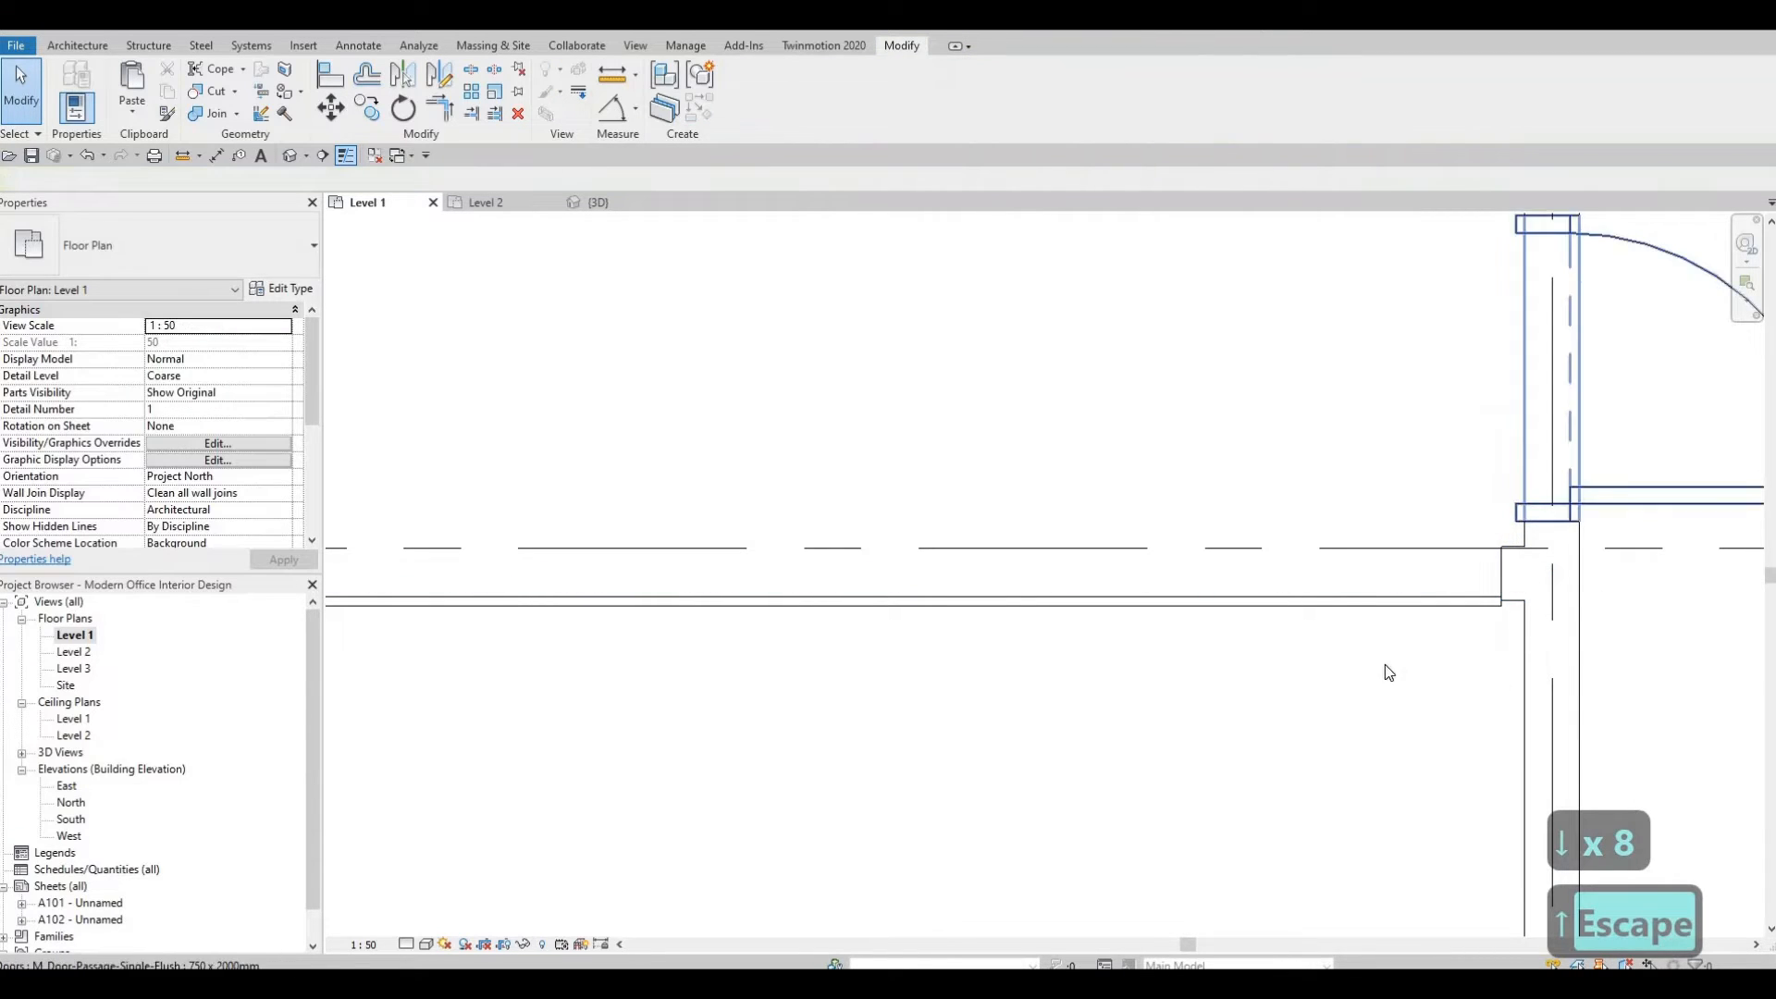
scroll(1384, 664, "left", 10, "shift")
left_click(1324, 601)
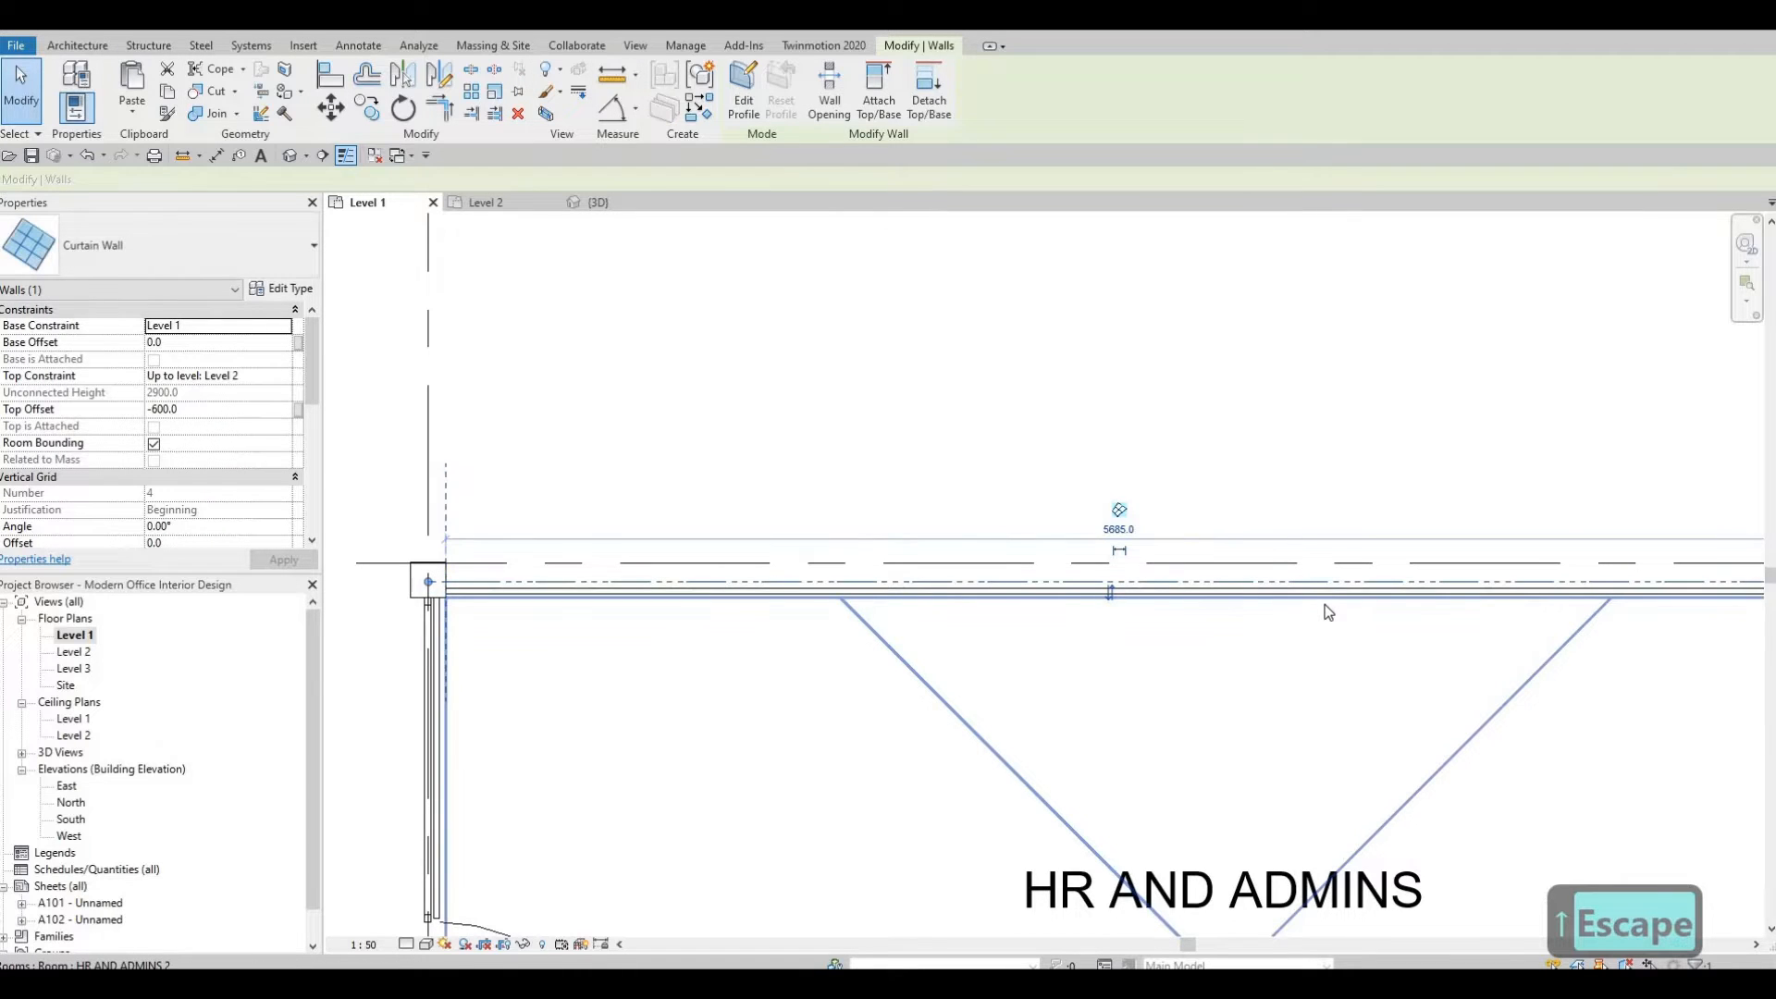
key("Escape")
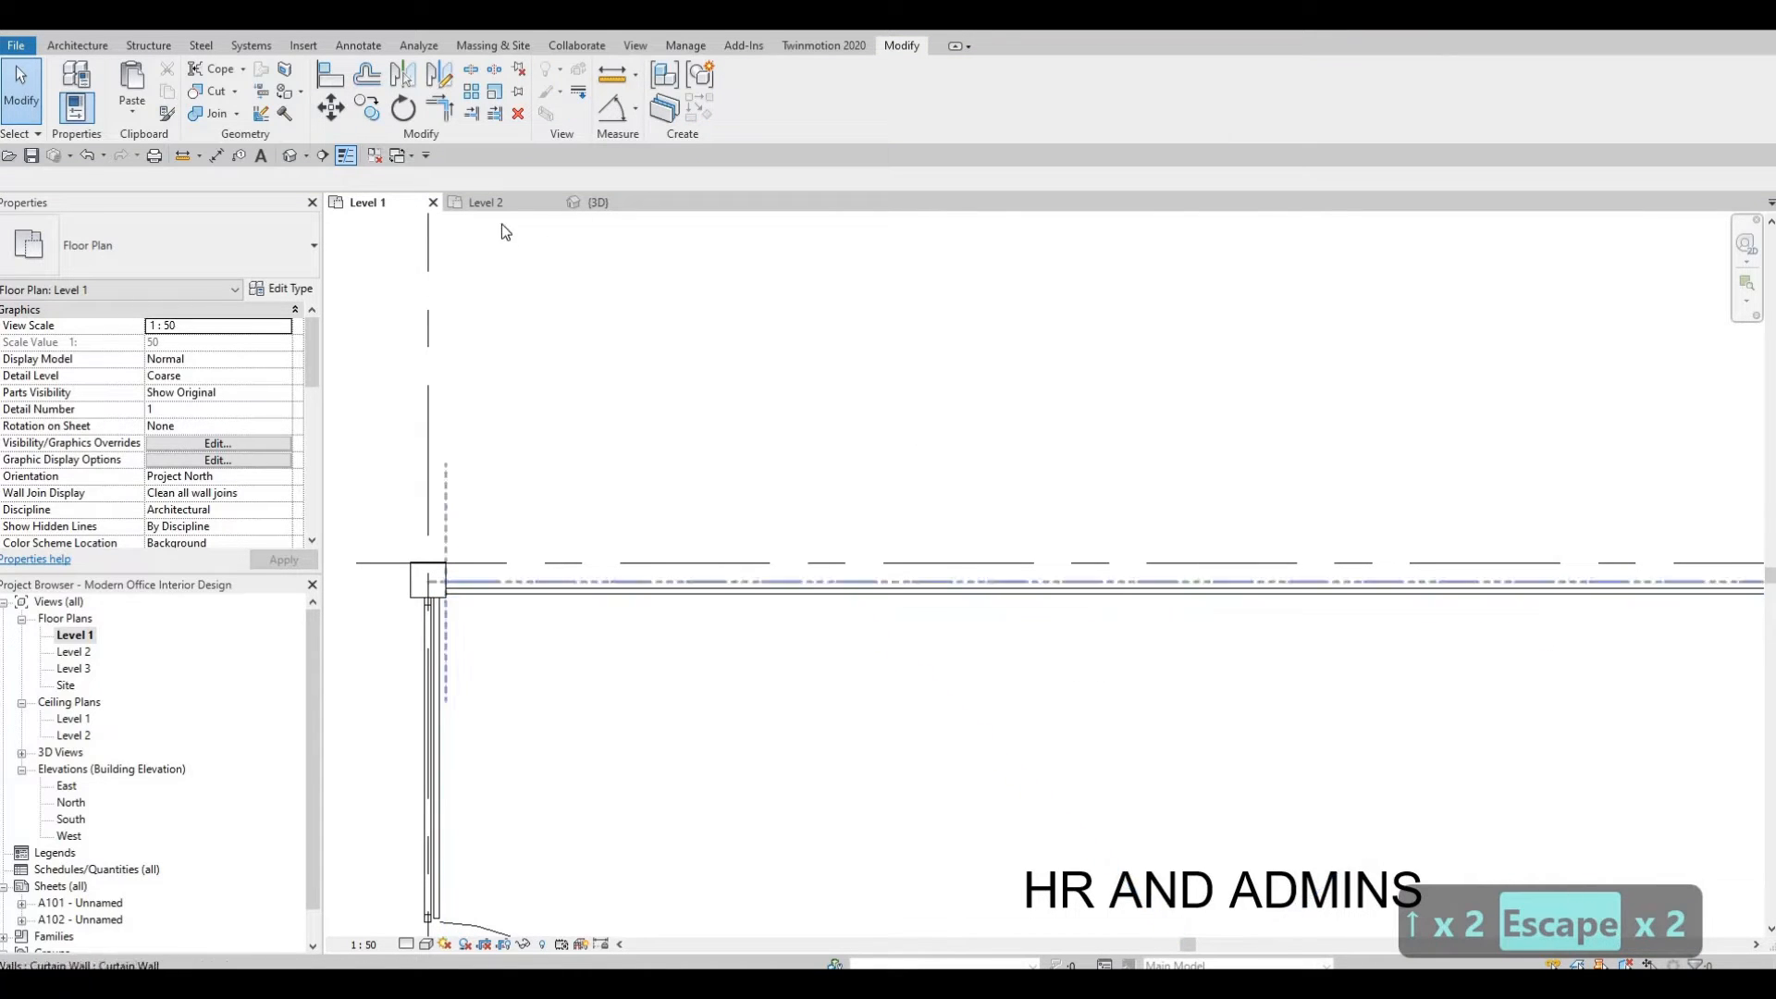
In the 3D view, attach the top of the interior wall above the curtain wall to the Level 2 floor.
left_click(486, 201)
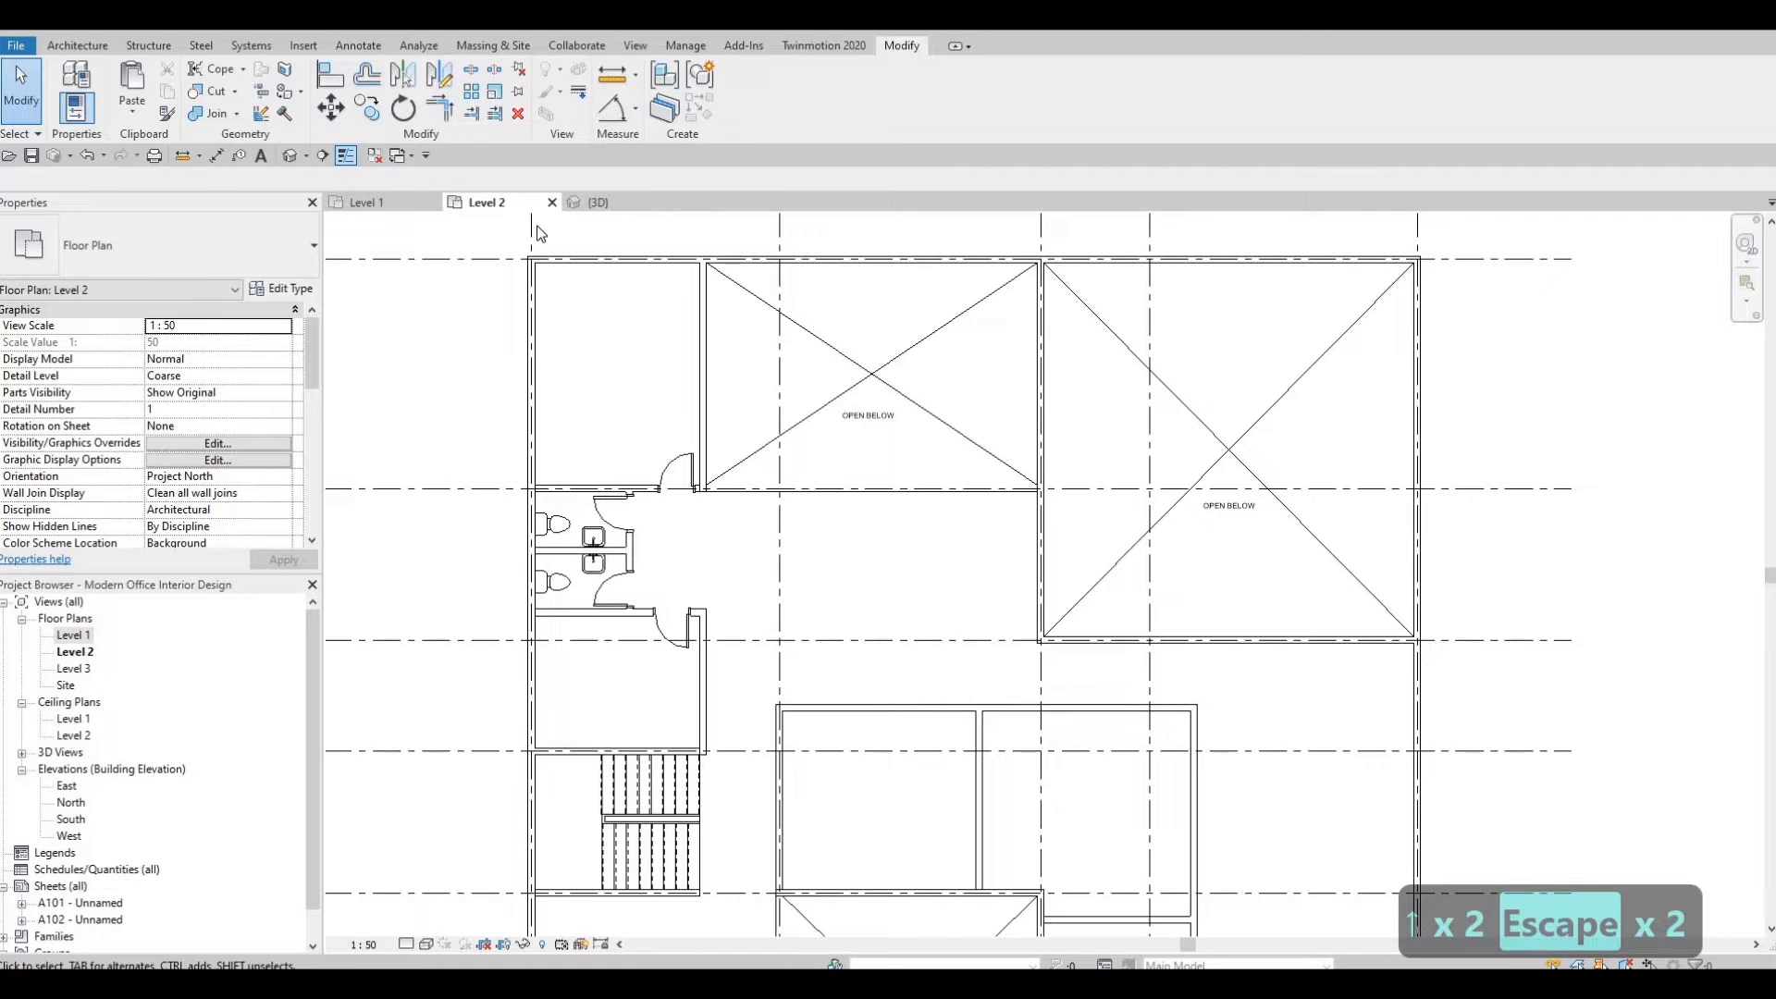
left_click(592, 203)
middle_click_drag(952, 546, 796, 402, "shift")
middle_click_drag(631, 281, 770, 337)
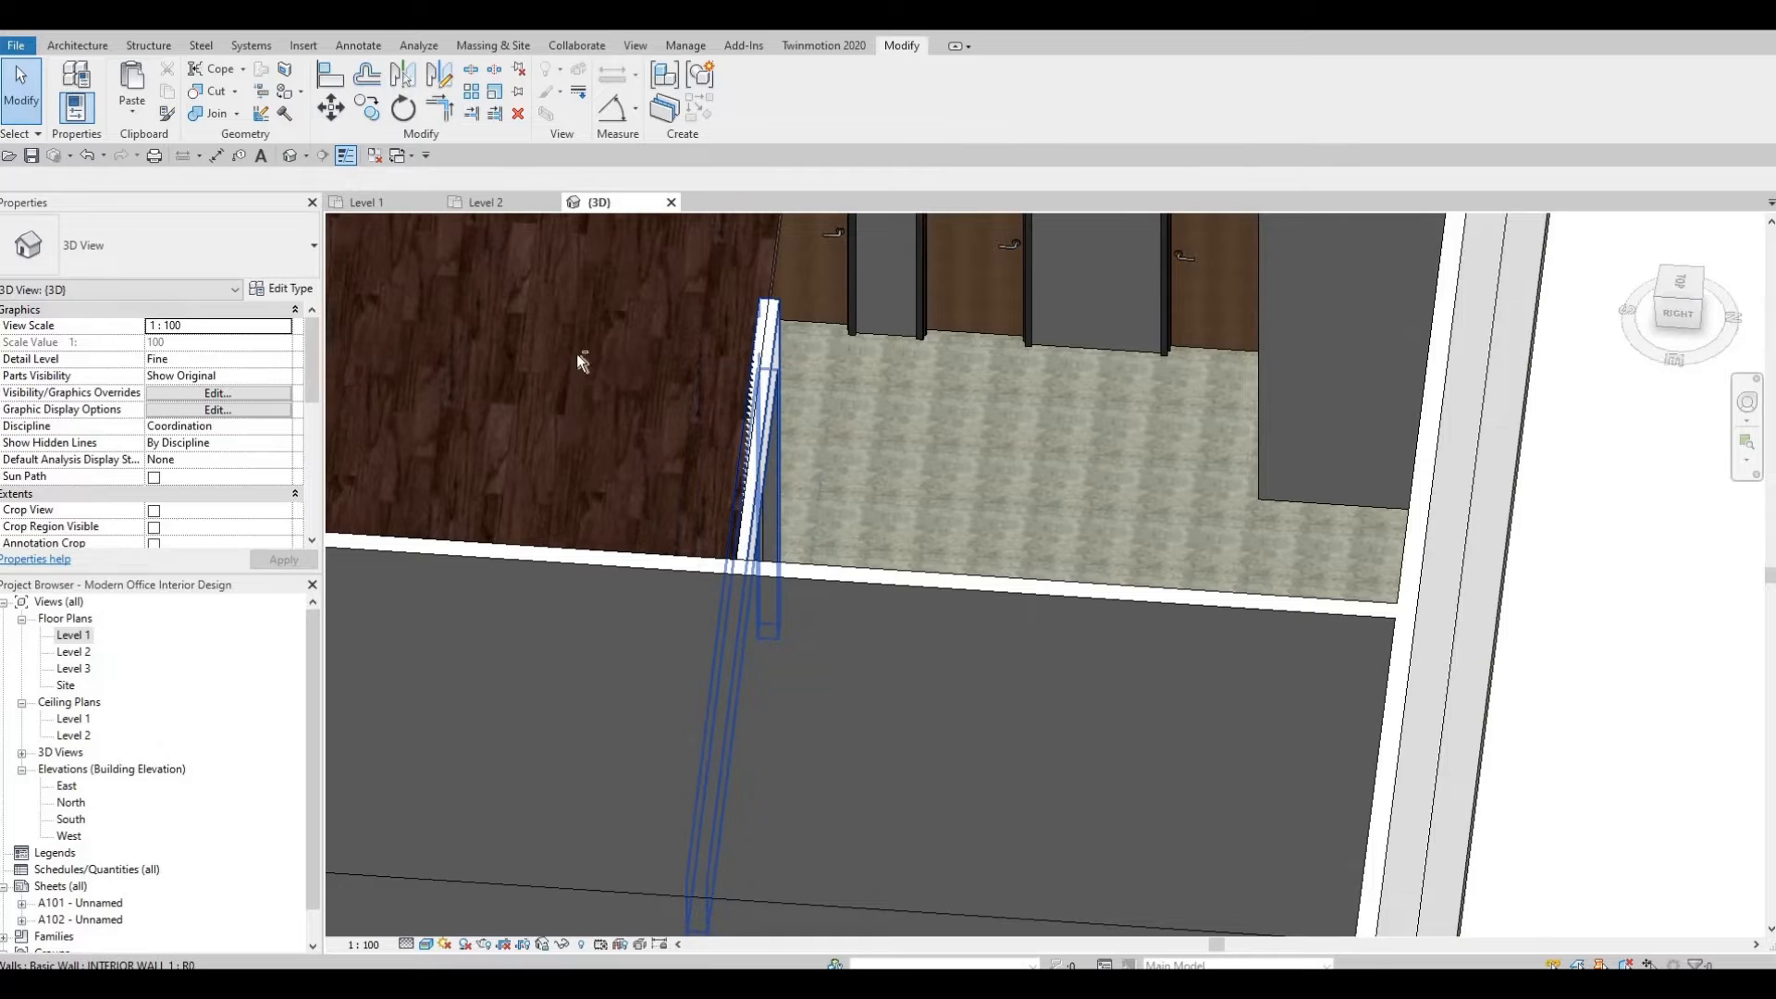
middle_click_drag(581, 361, 1071, 509, "shift")
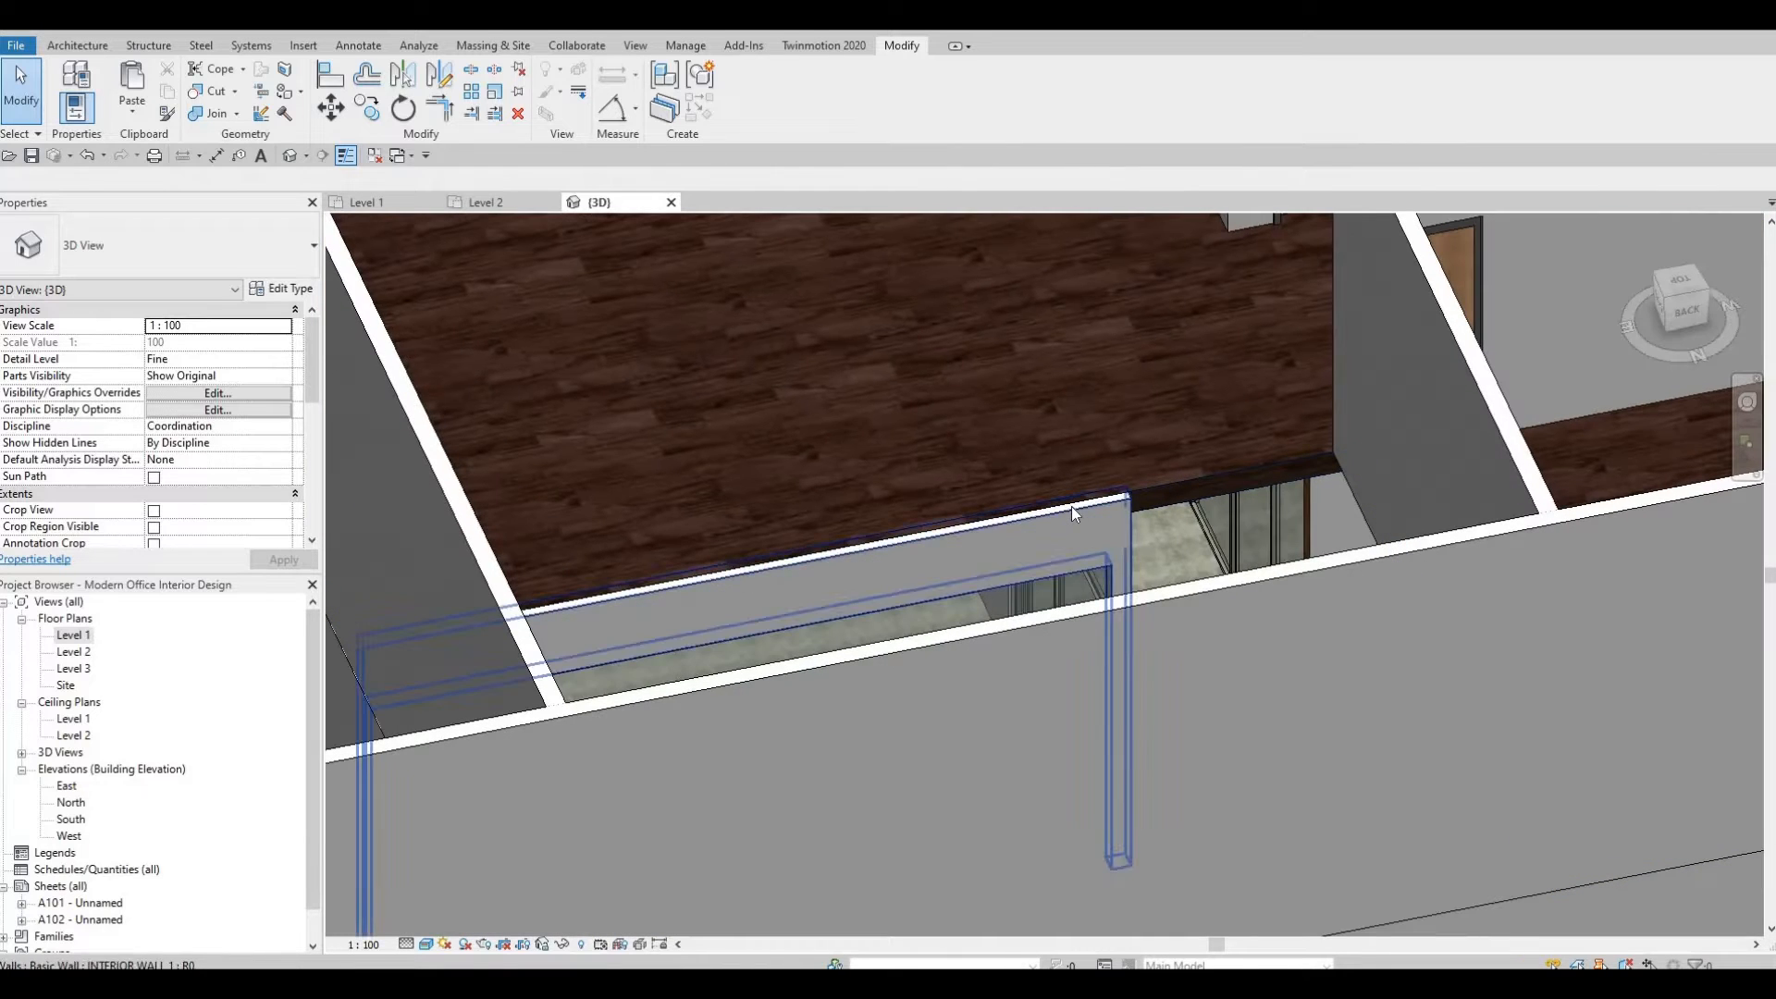
left_click(1072, 507)
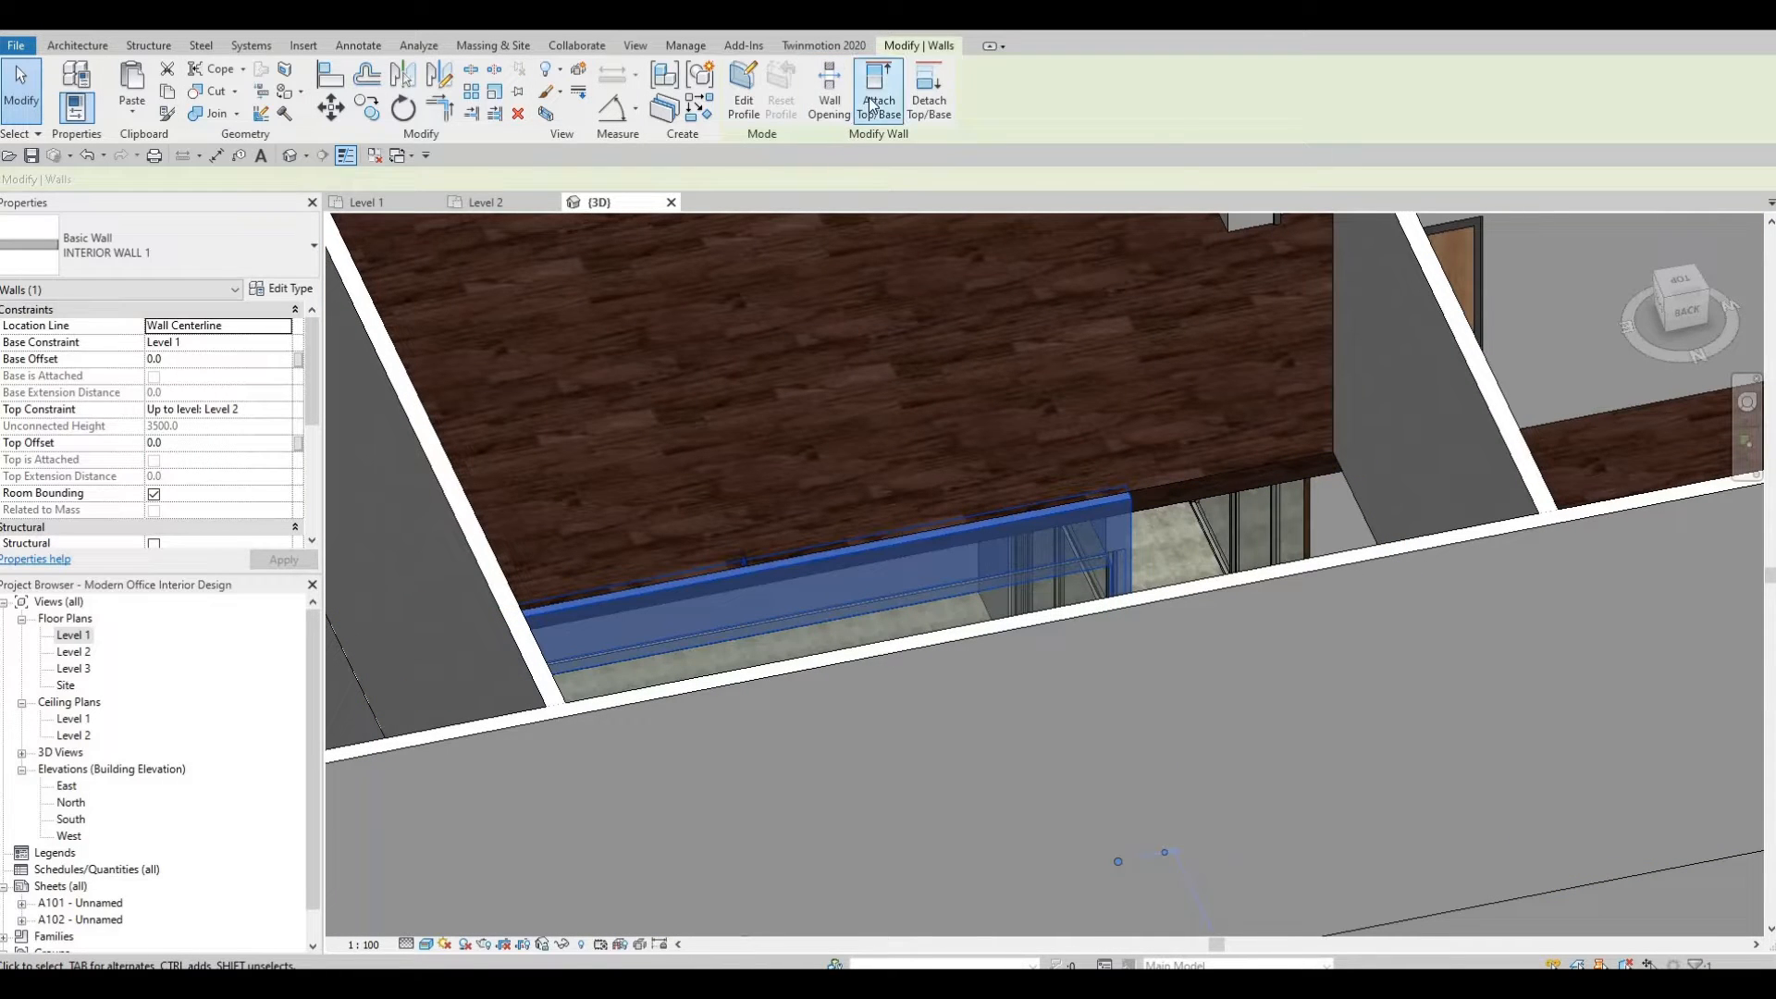
left_click(875, 105)
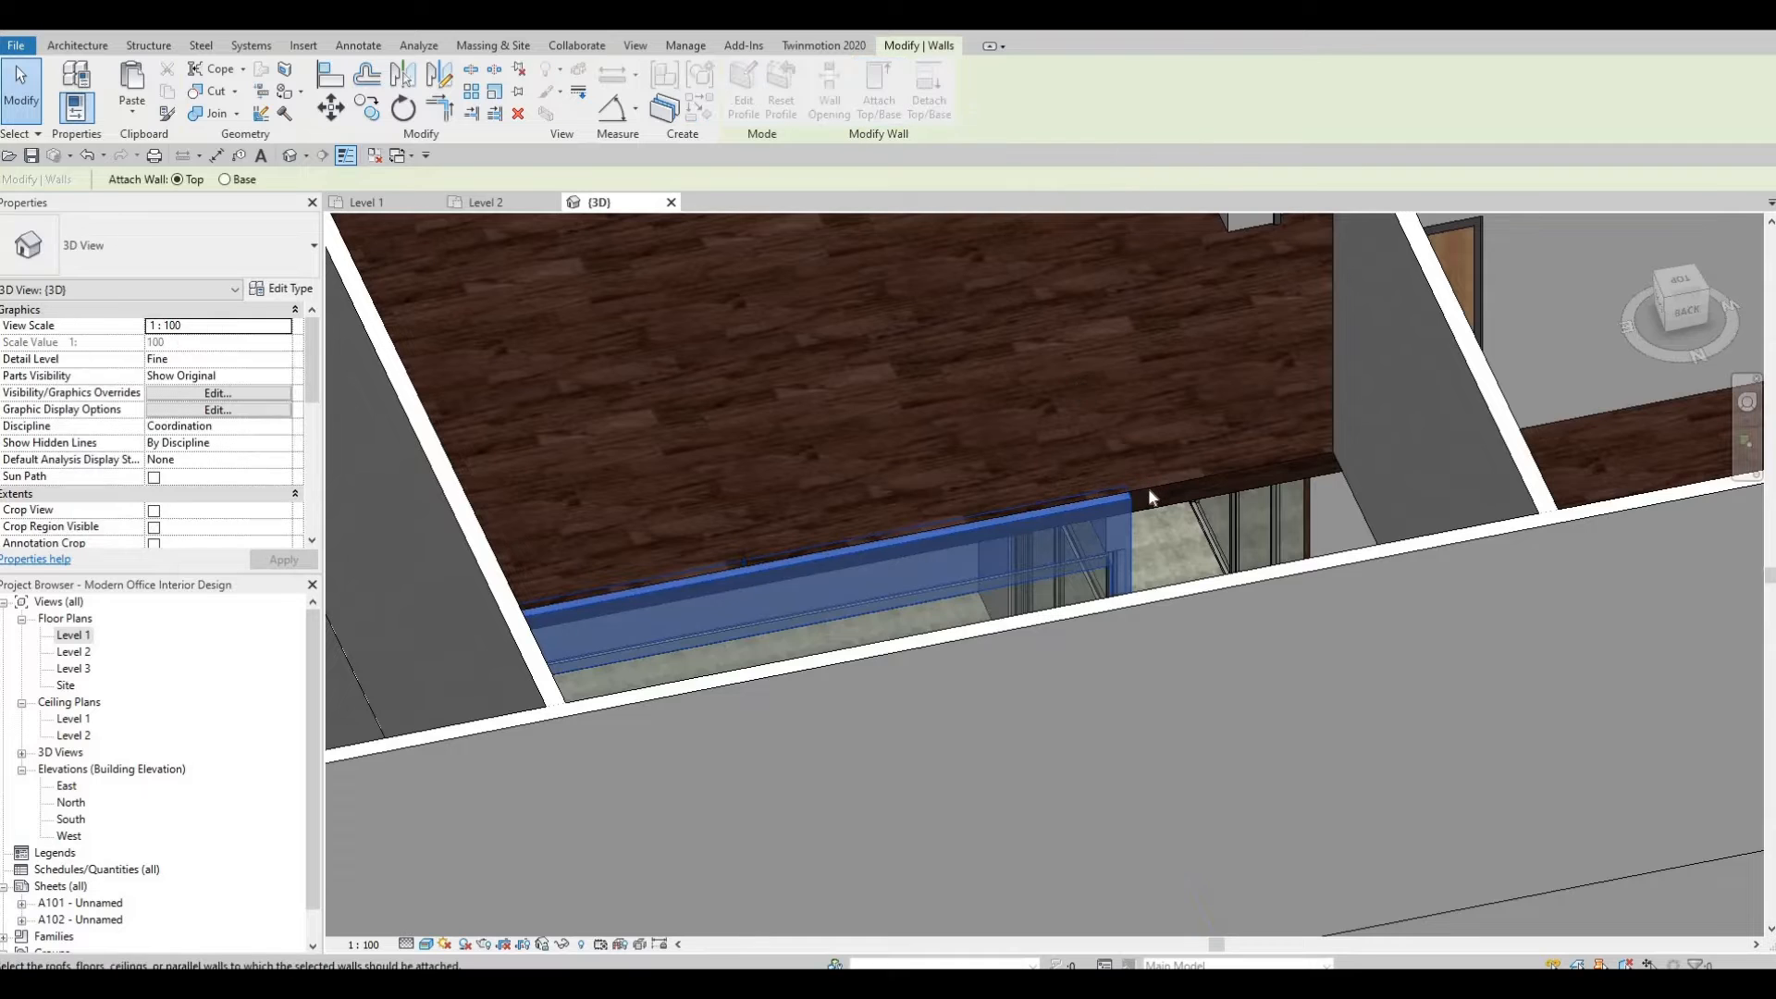
left_click(1101, 534)
key("Escape")
key("Escape")
middle_click_drag(1319, 694, 1124, 666, "shift")
middle_click_drag(1160, 527, 1136, 539, "shift")
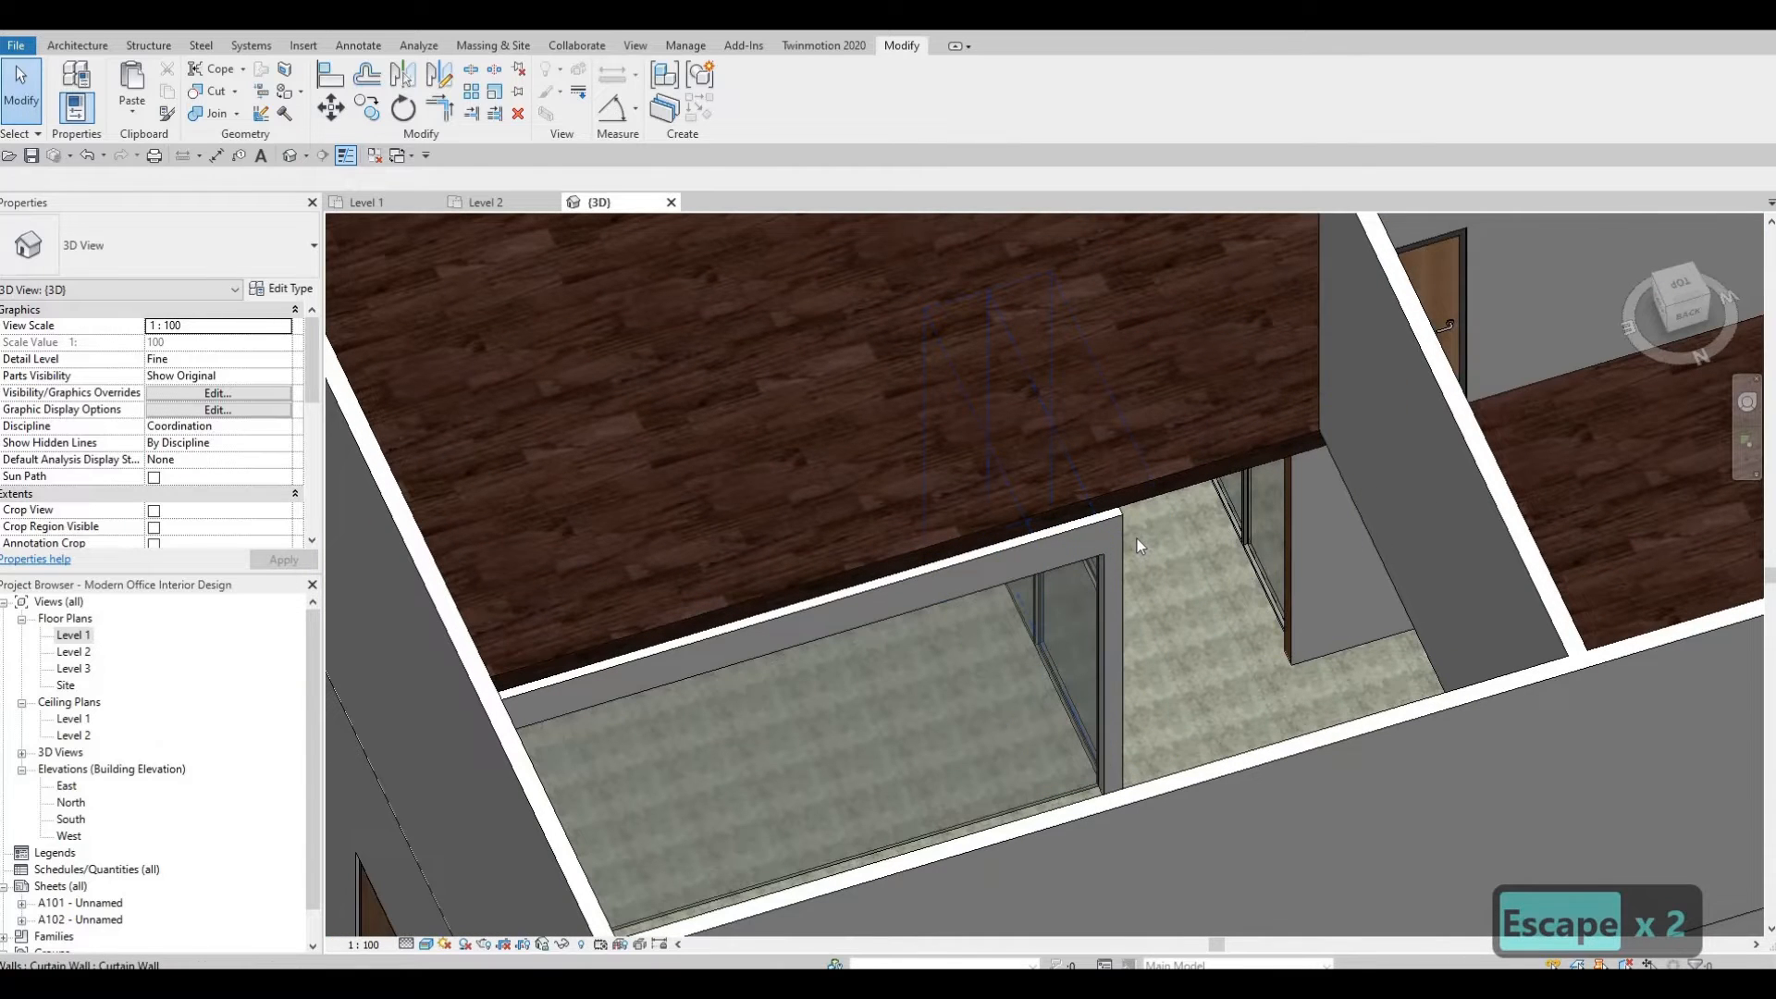
key("a")
key("l")
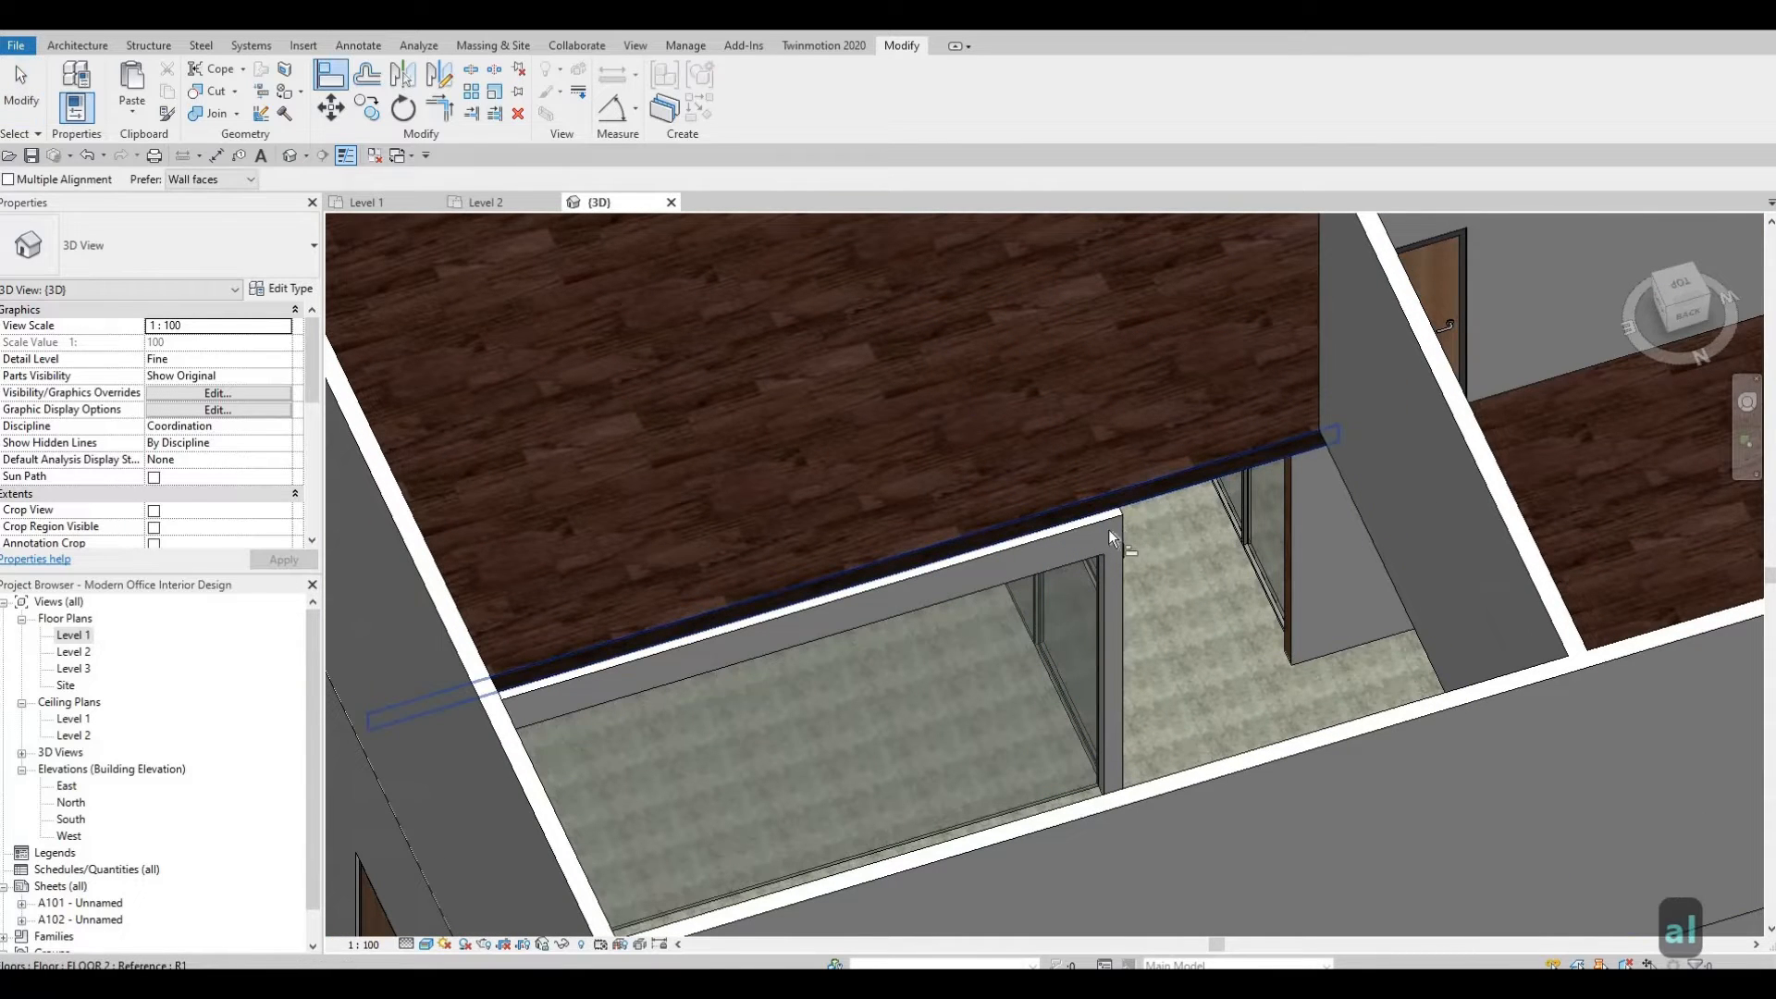
key("Escape")
key("Escape")
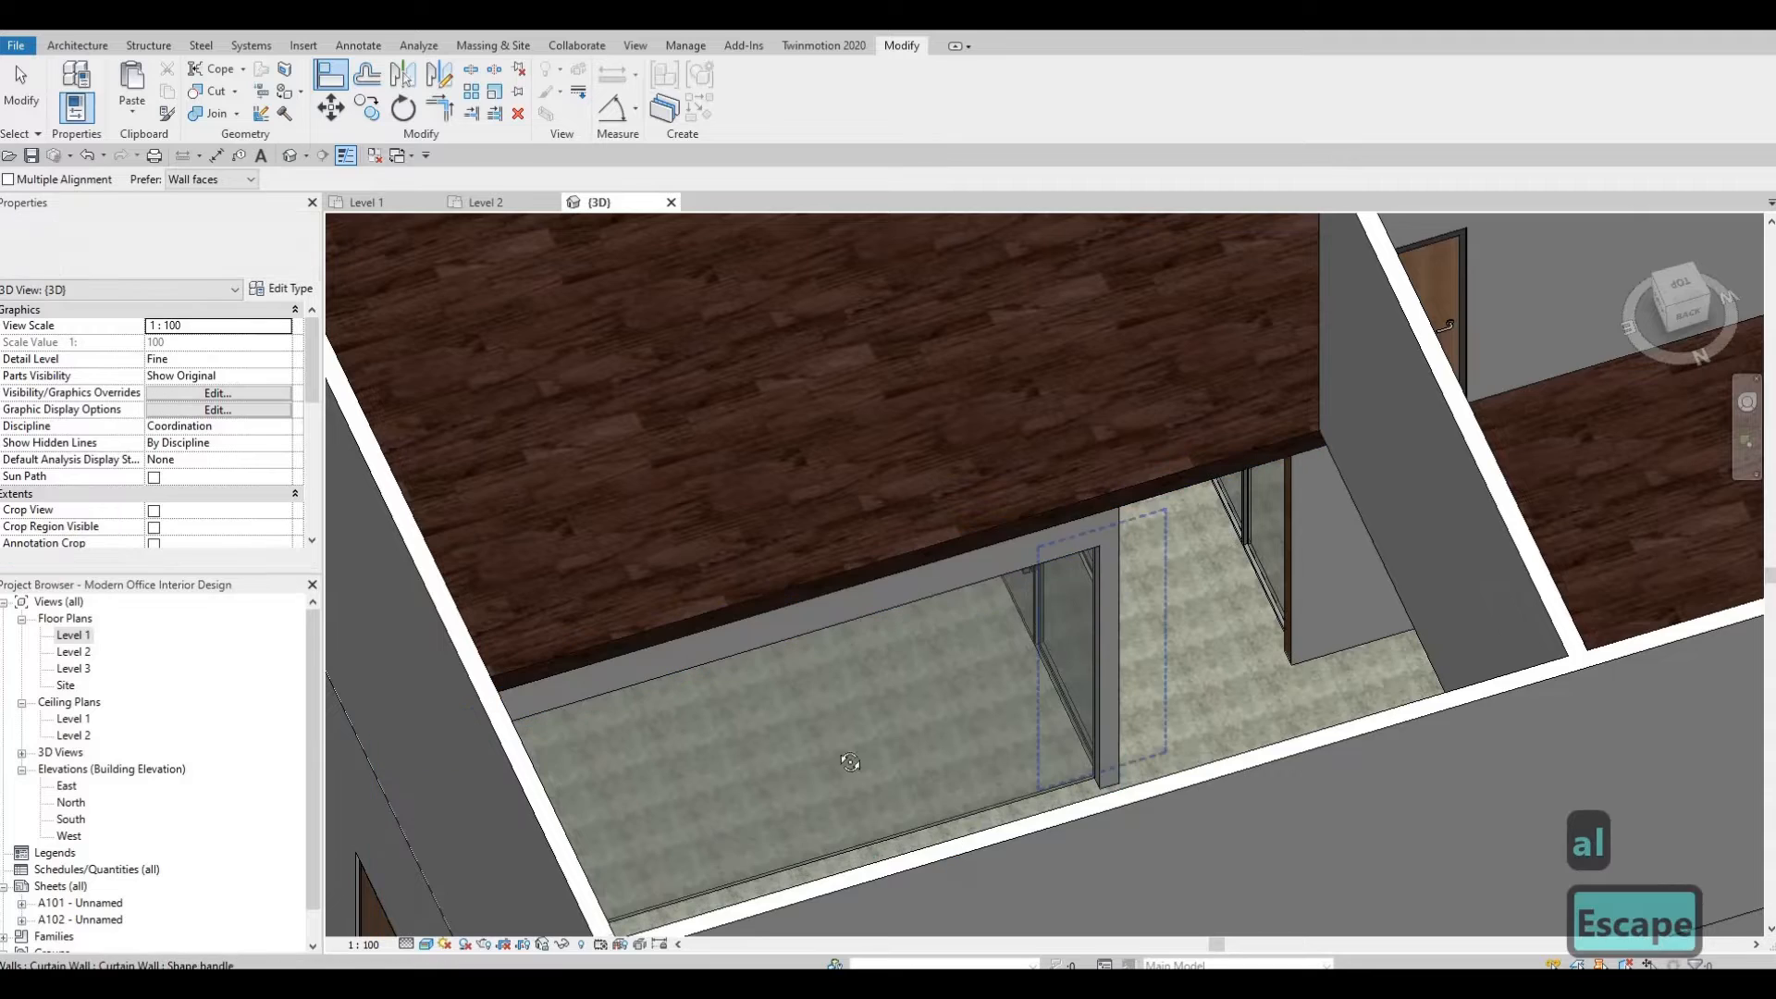
Paint the face of the interior wall above the curtain wall with the Oak Flooring material.
middle_click_drag(710, 770, 657, 793, "shift")
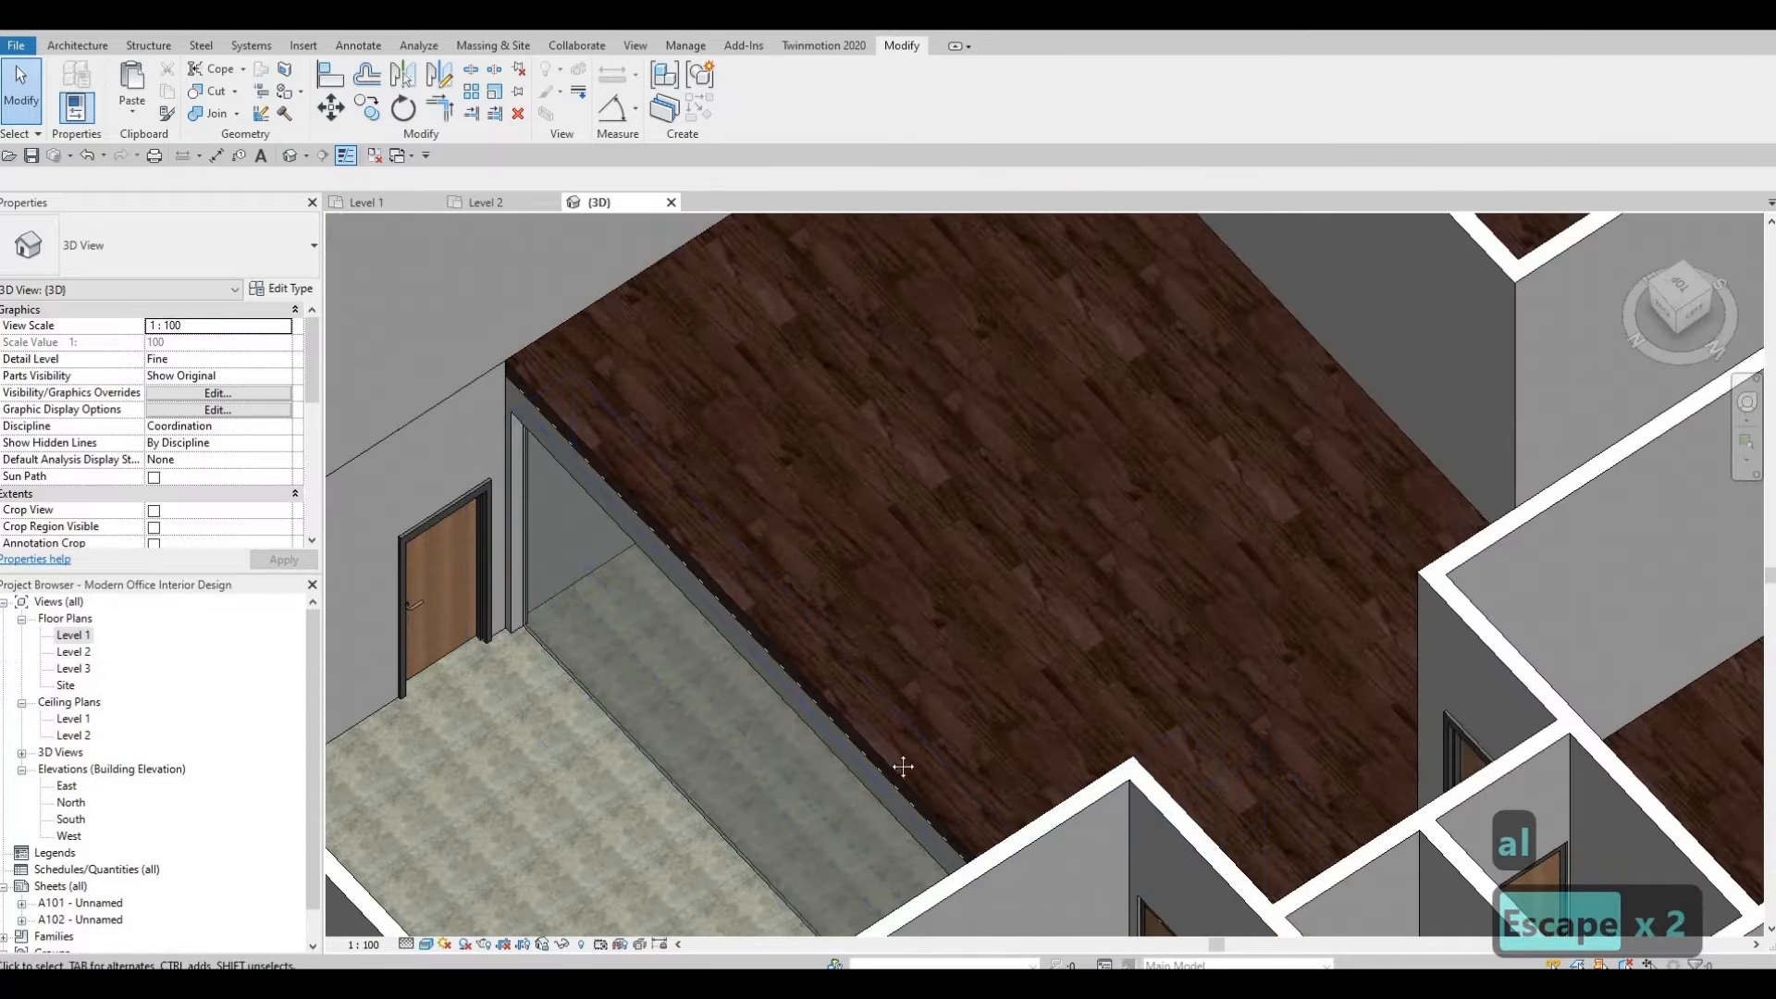
middle_click_drag(900, 761, 814, 573, "shift")
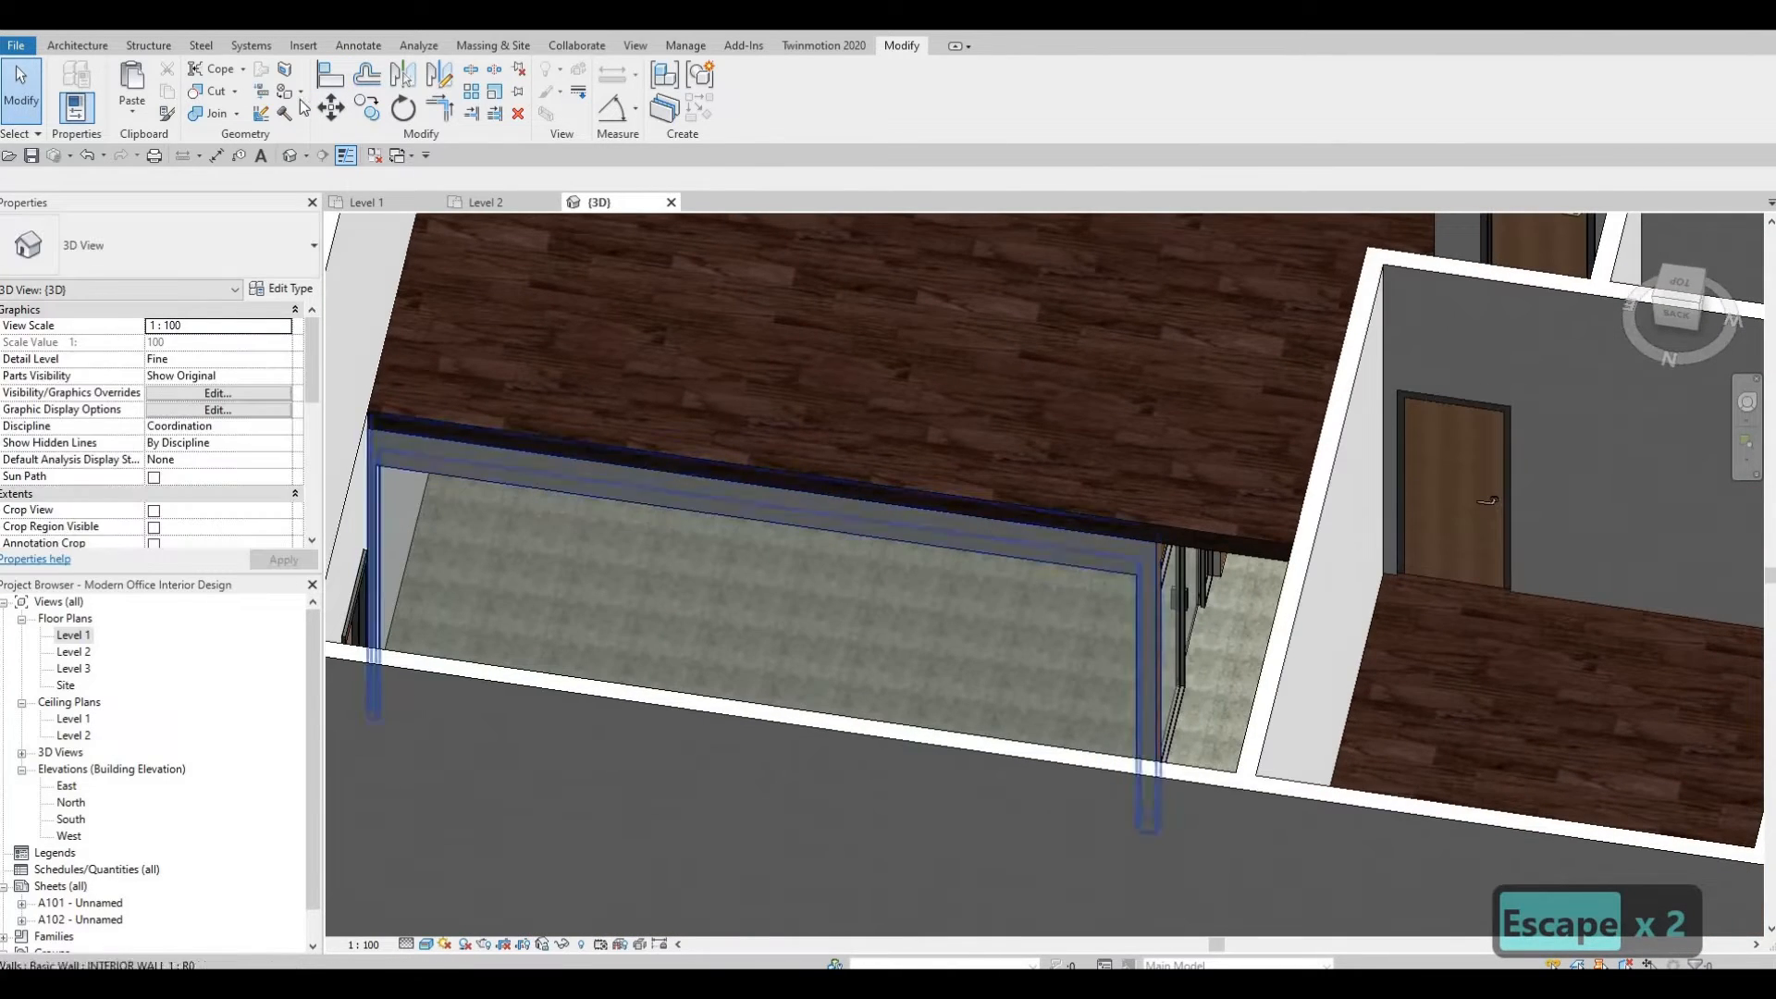
key("p")
key("t")
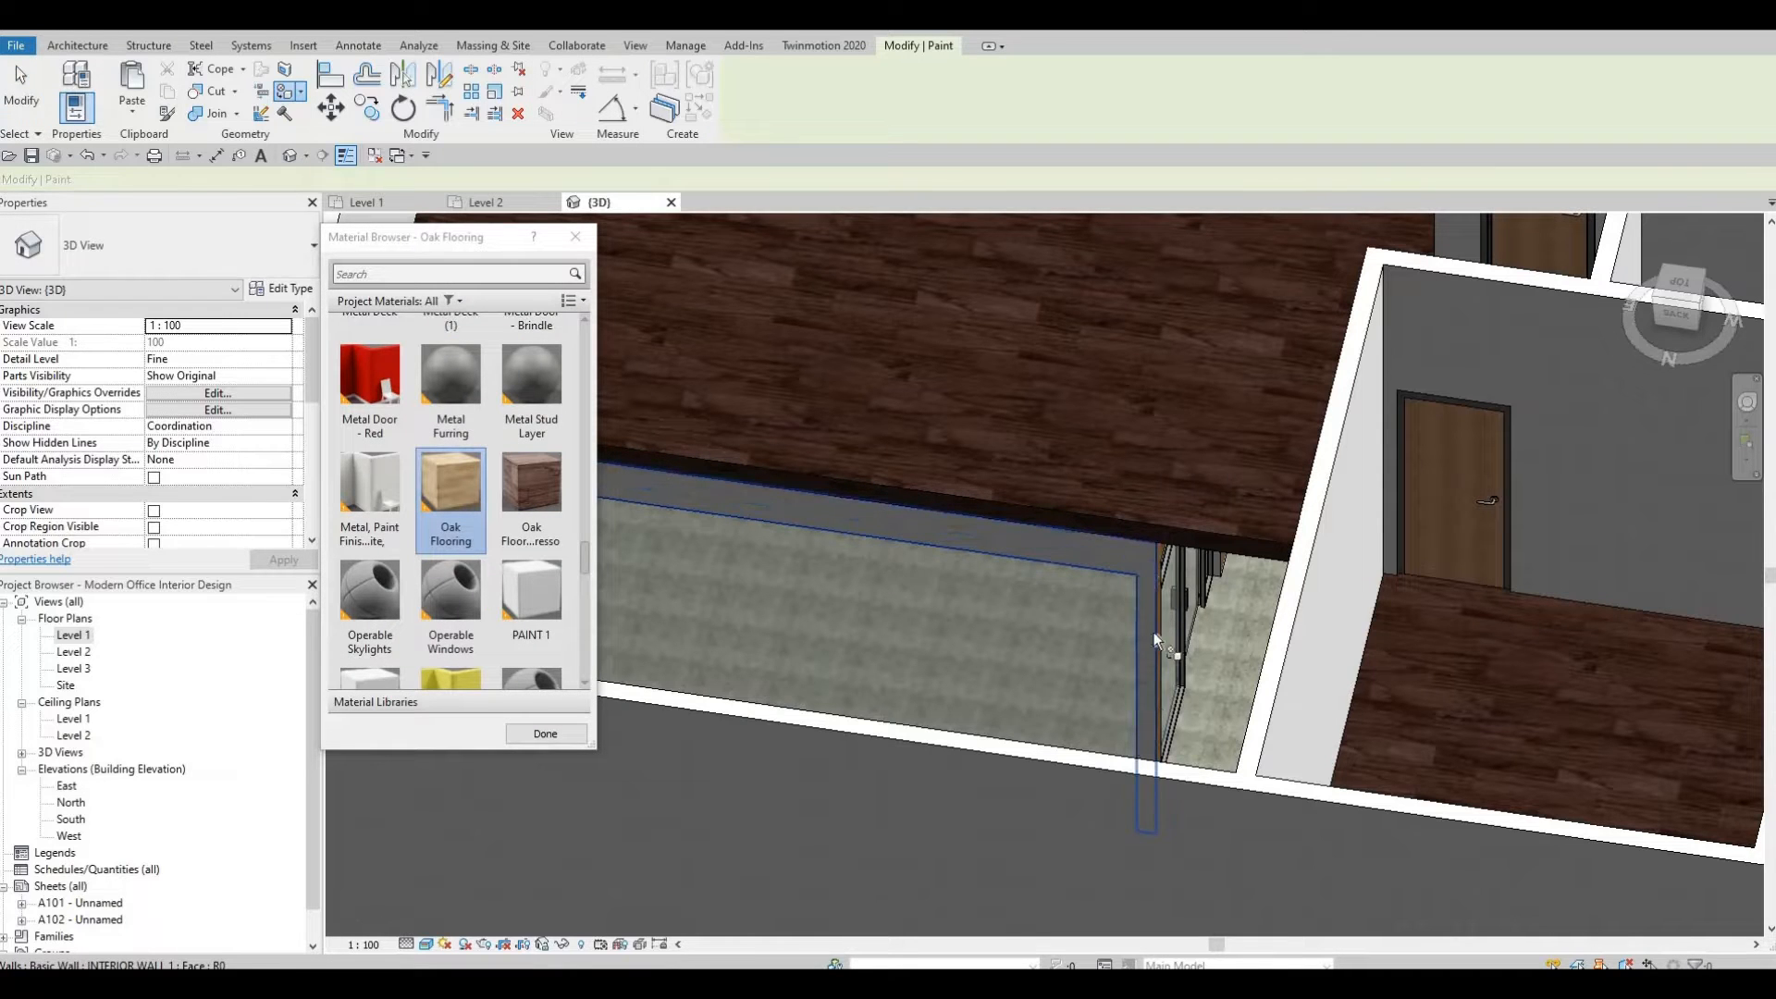
left_click(1164, 730)
mouse_move(1101, 792)
middle_mouse_down("shift")
mouse_move(1174, 730)
mouse_move(1179, 581)
middle_mouse_up("shift")
key("Escape")
key("Escape")
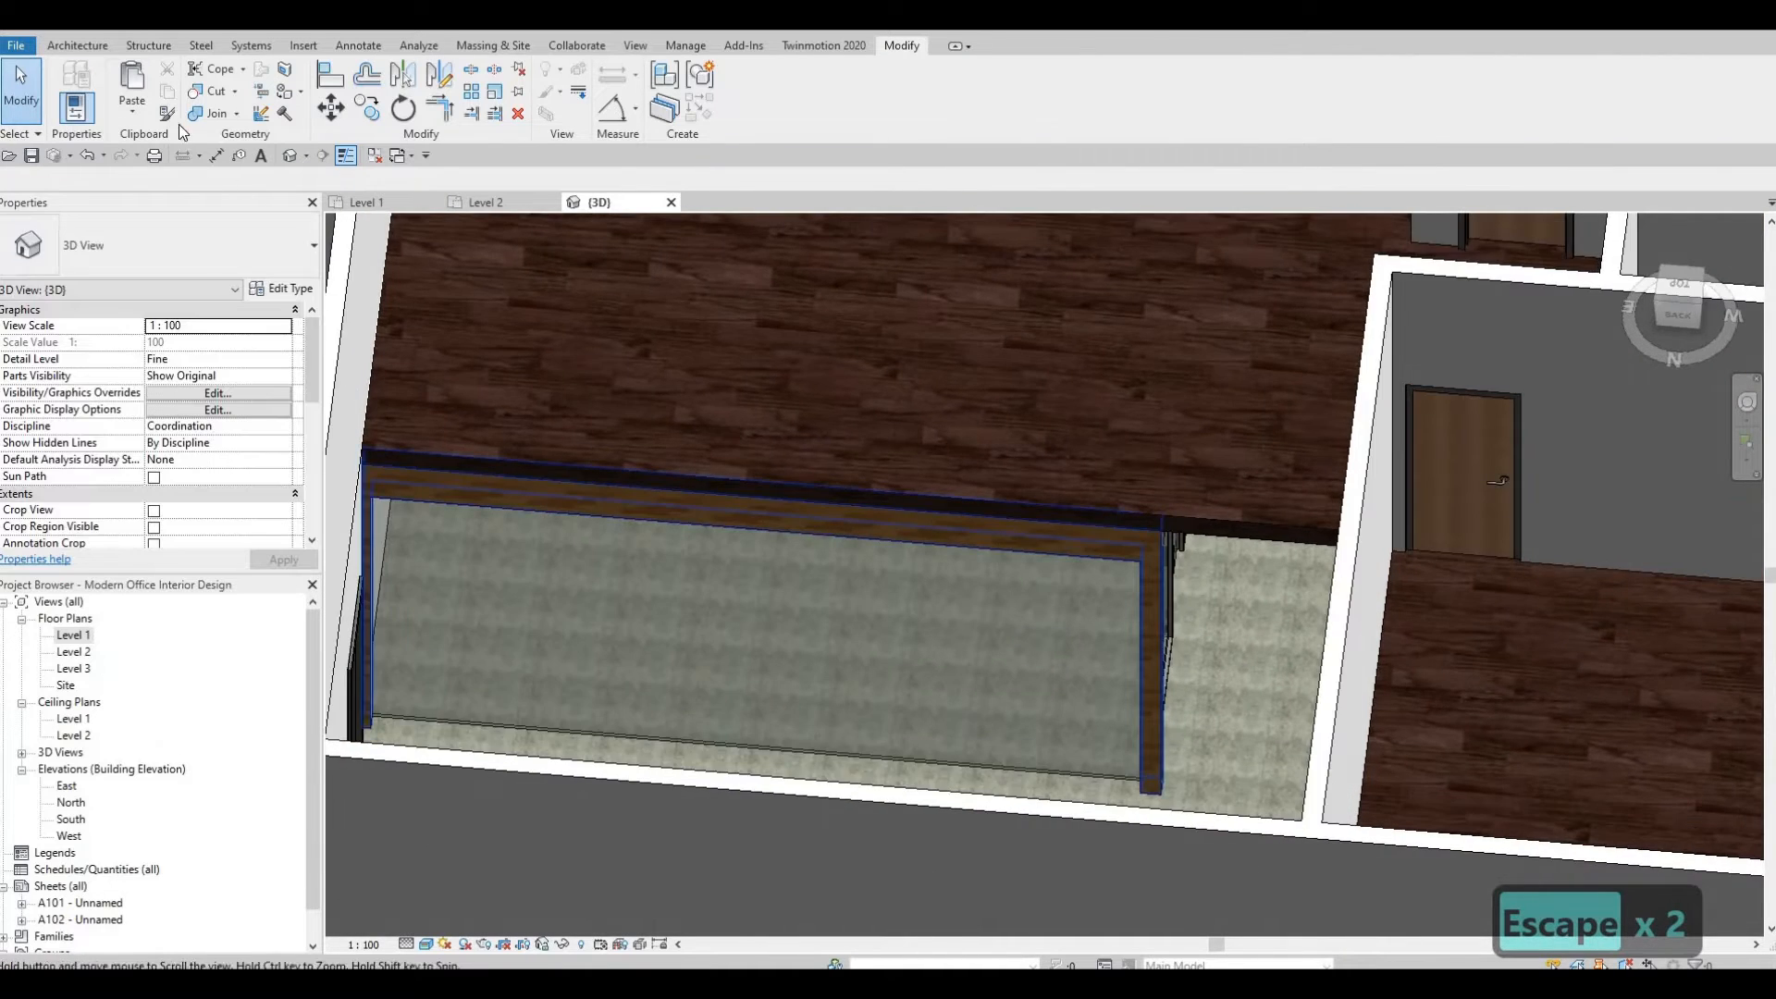
left_click(77, 45)
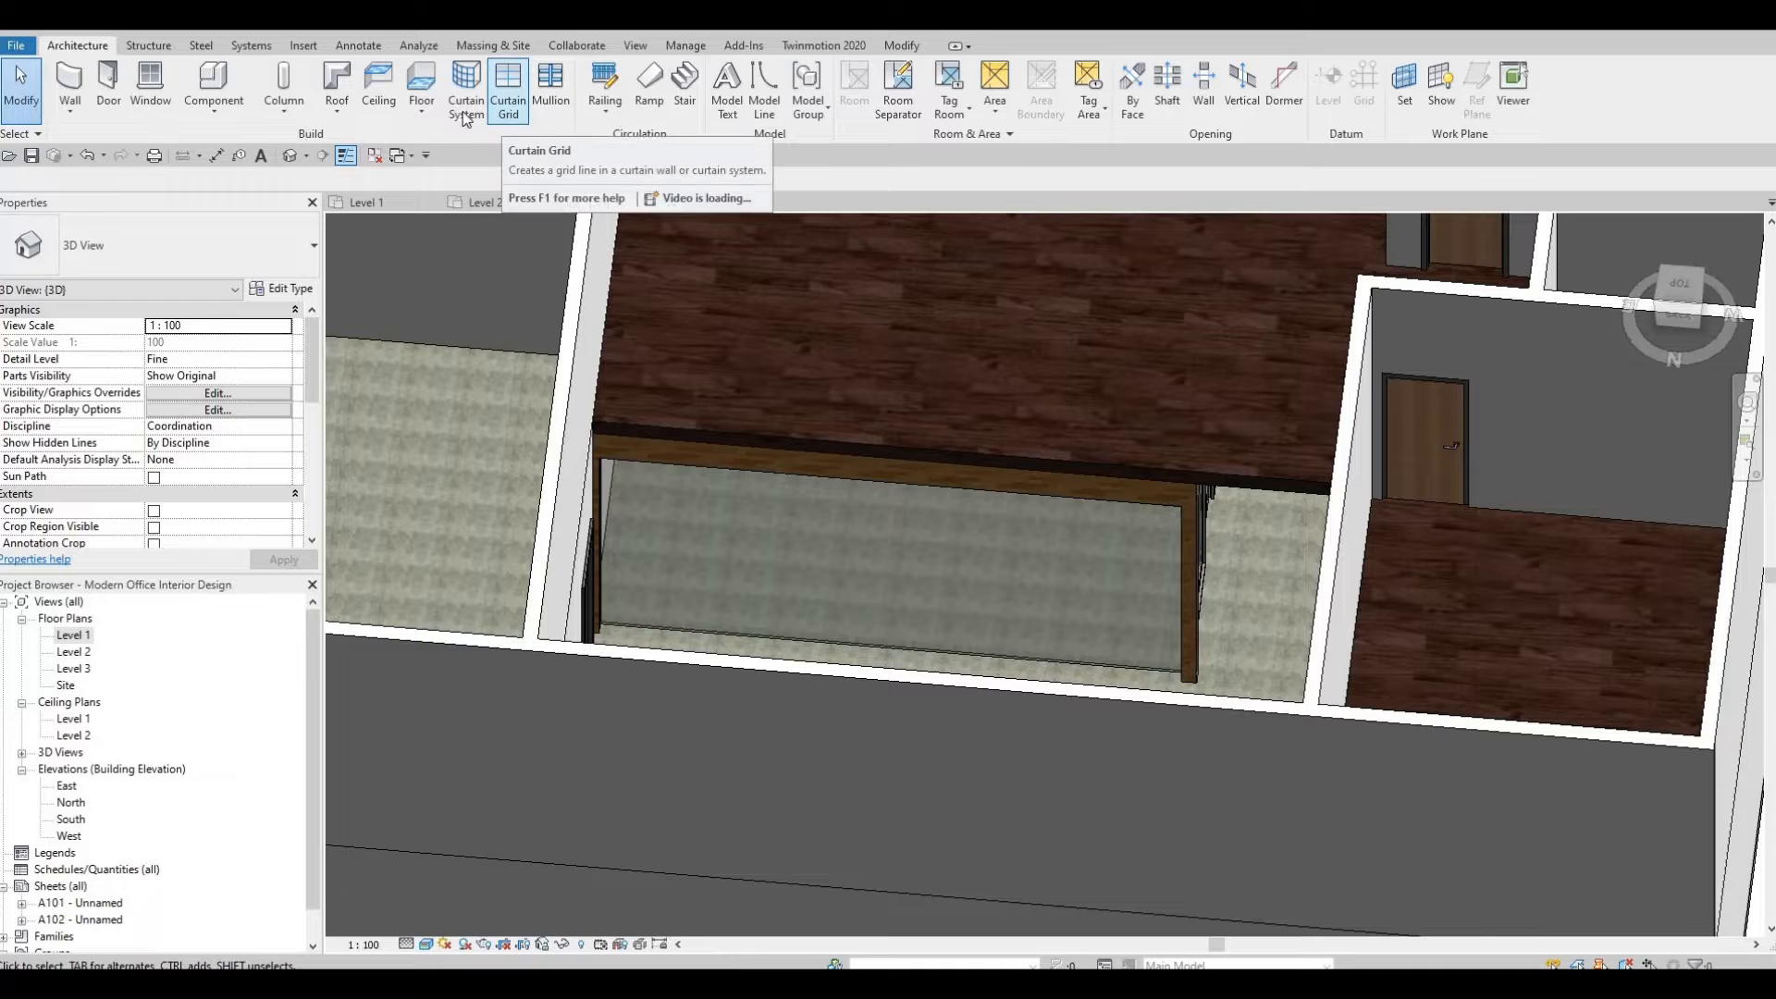
Divide the new curtain wall into six panels with vertical curtain grid lines and place mullions on all grid lines.
left_click(508, 93)
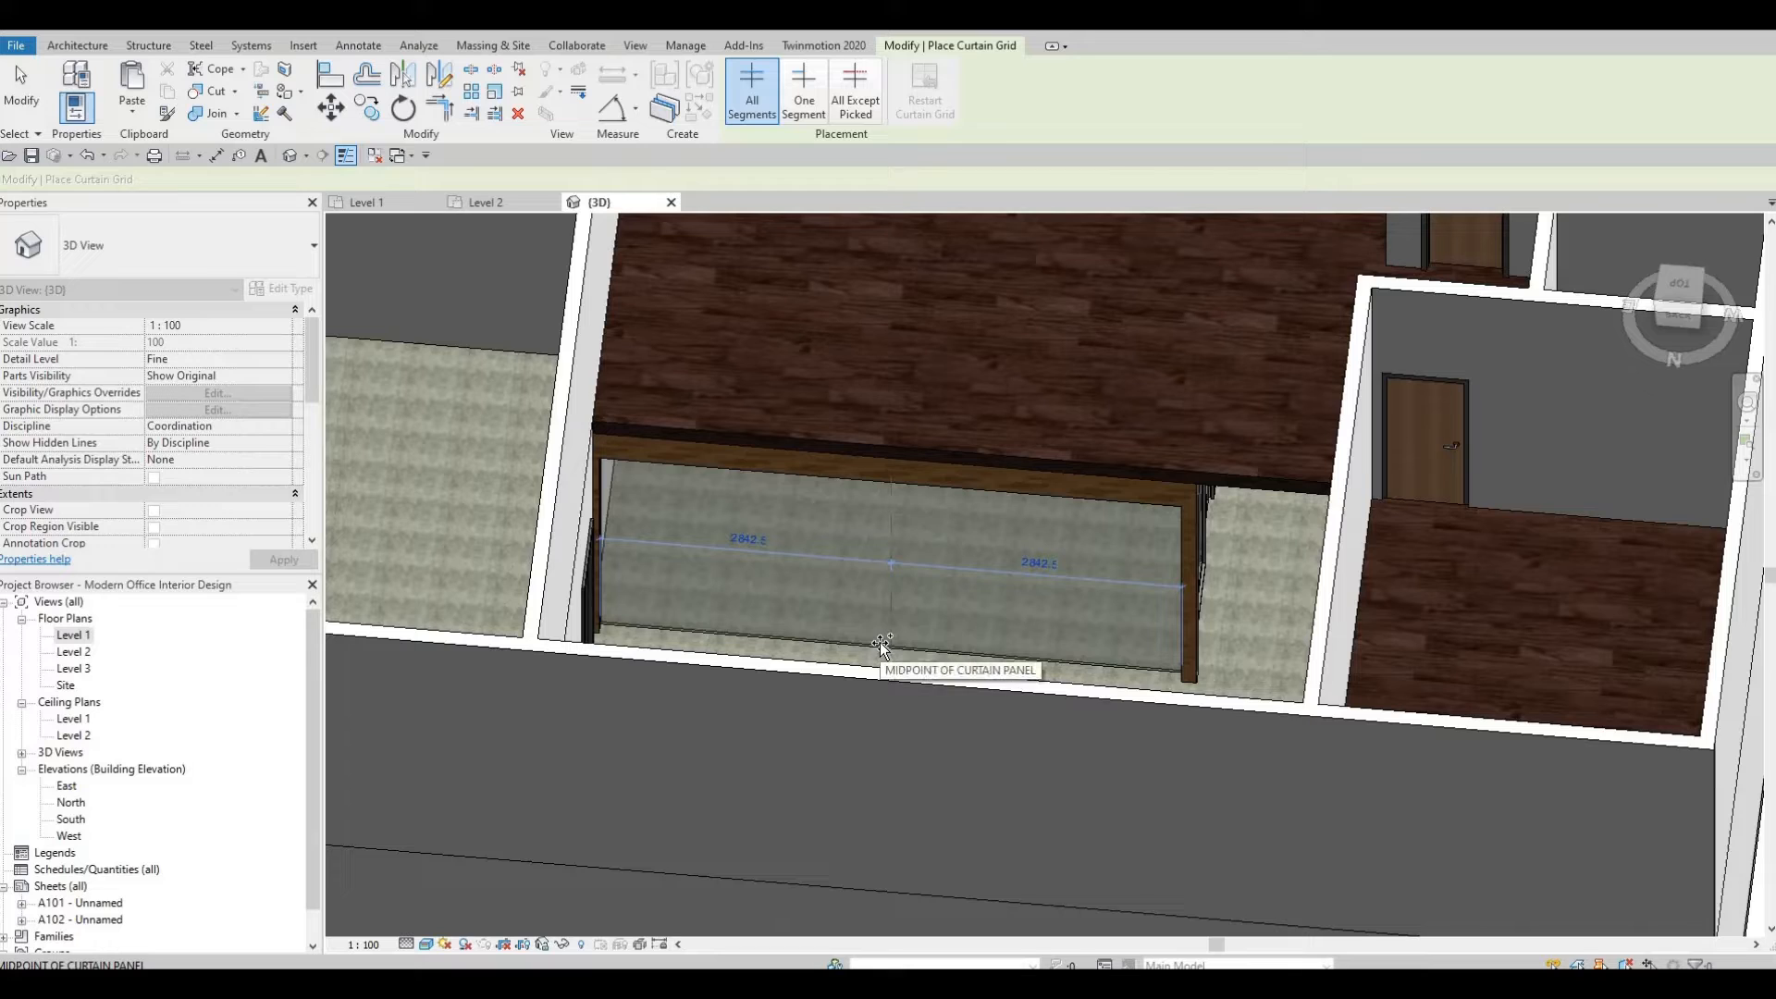
left_click(882, 645)
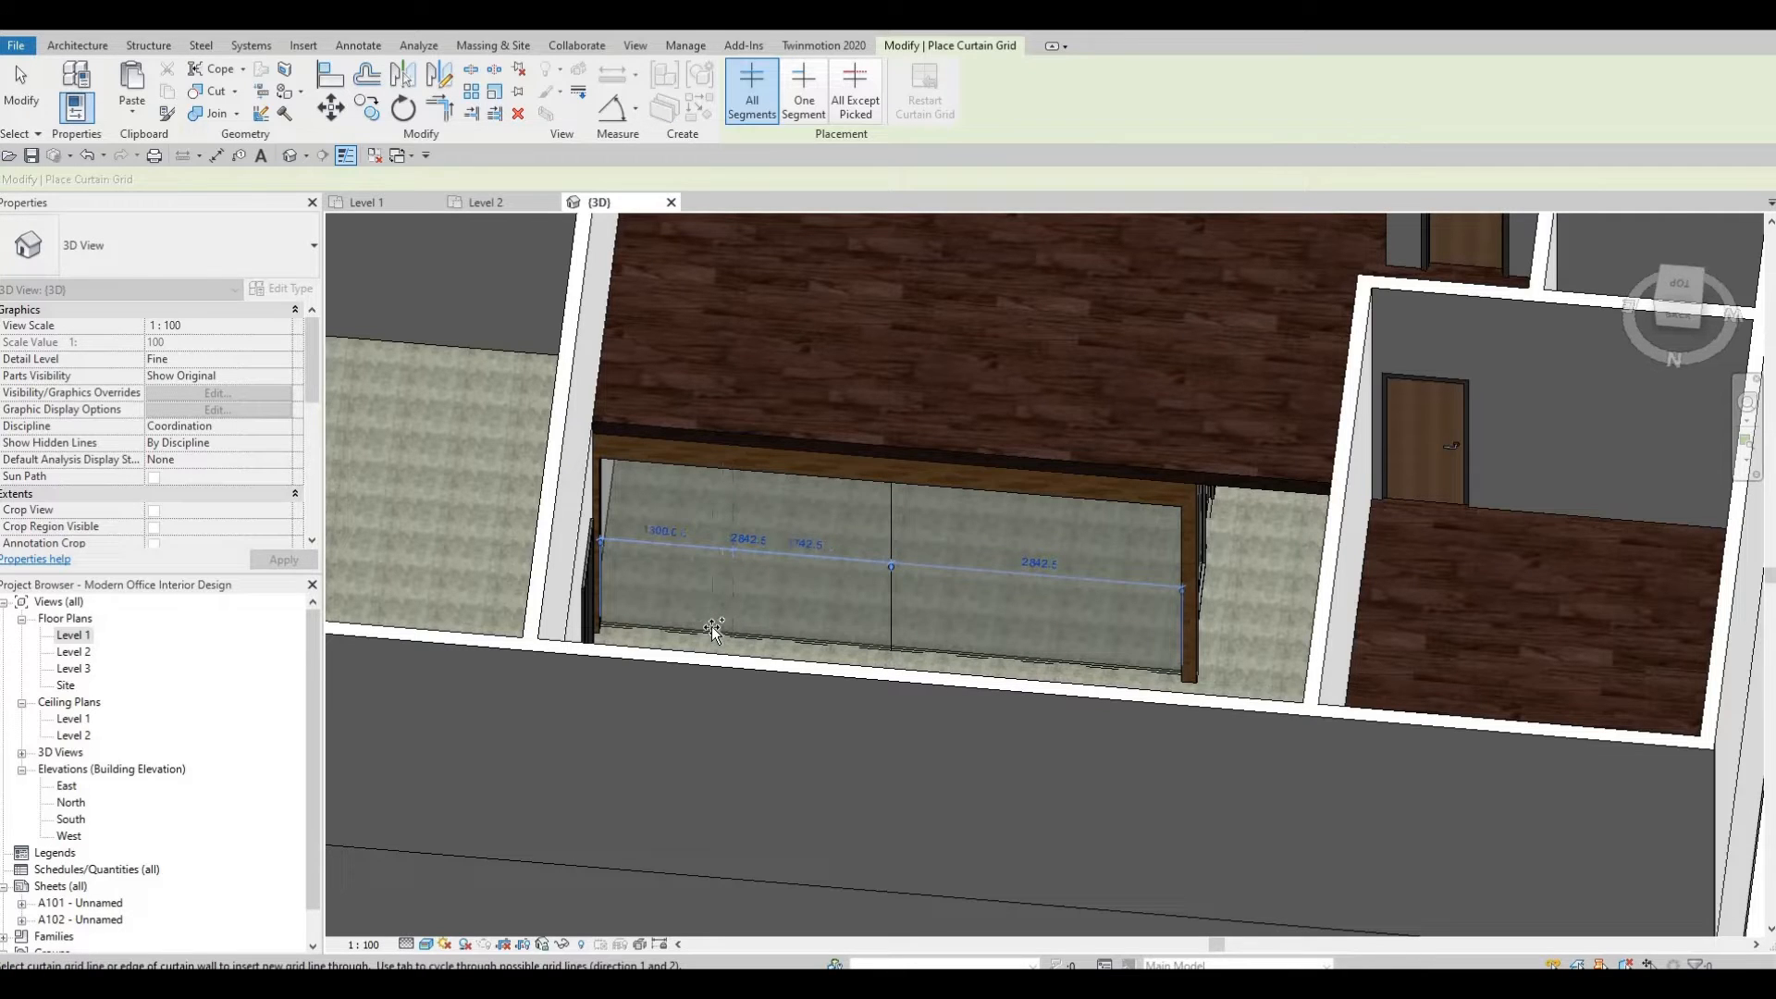
left_click(700, 631)
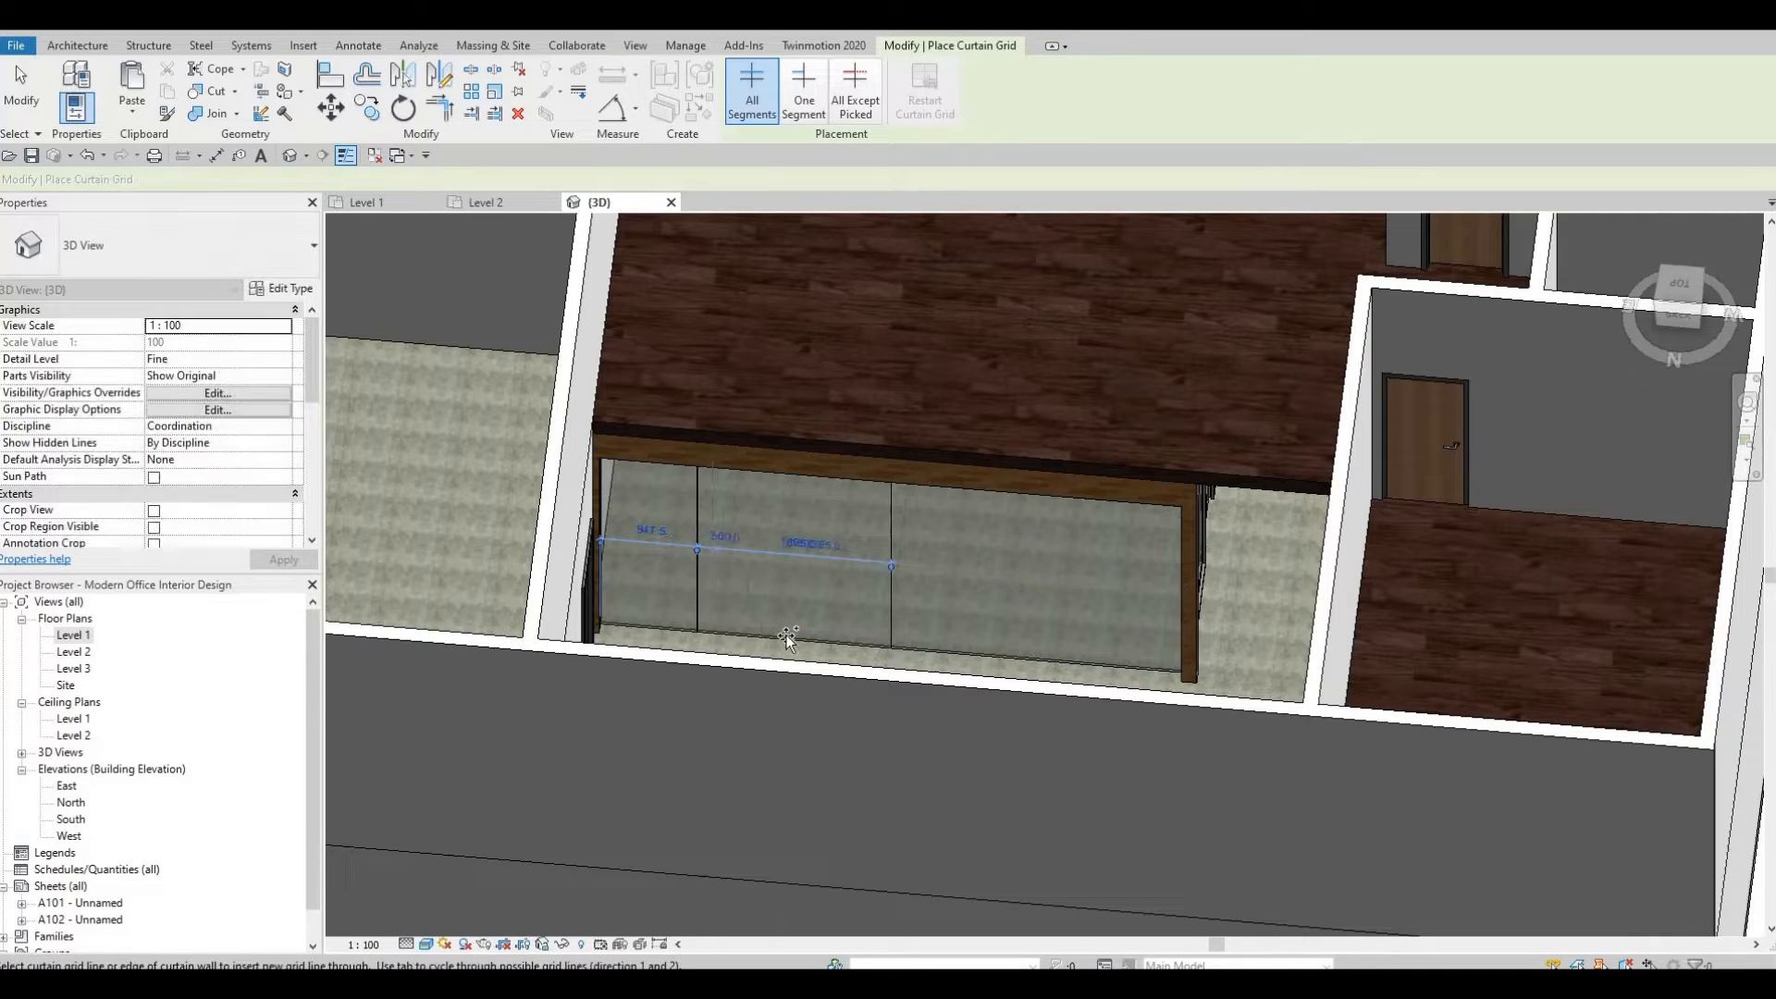
left_click(949, 642)
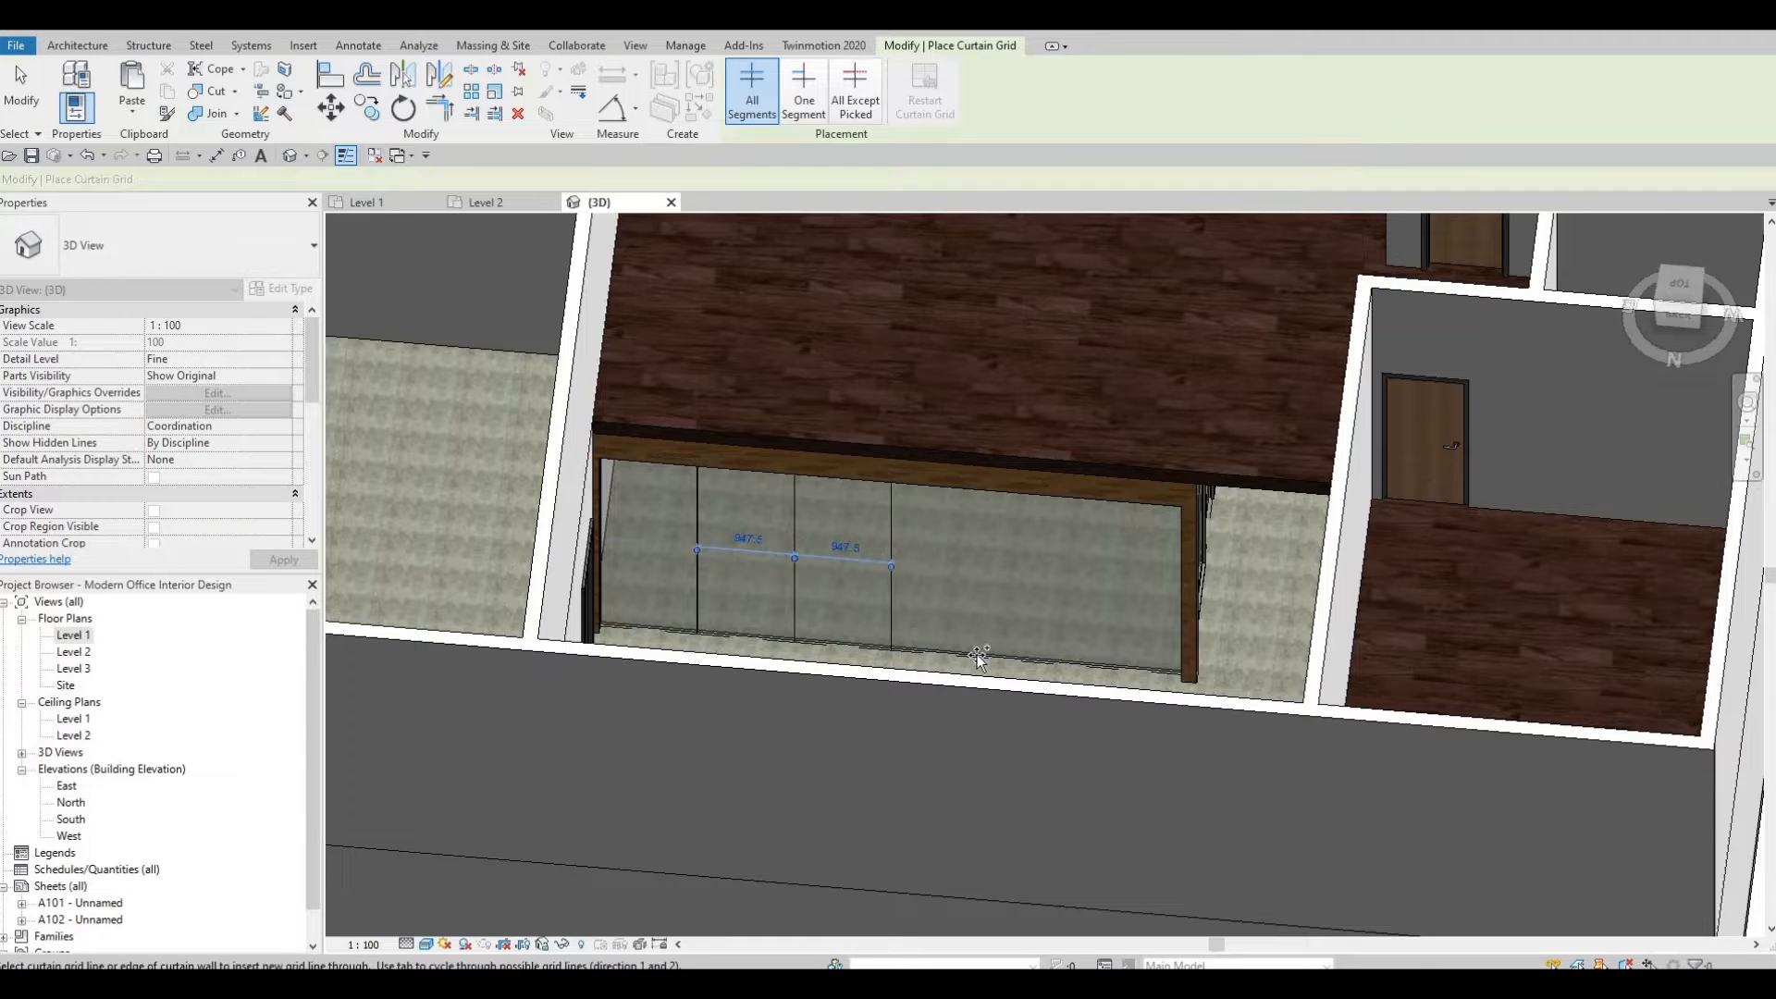
left_click(1057, 655)
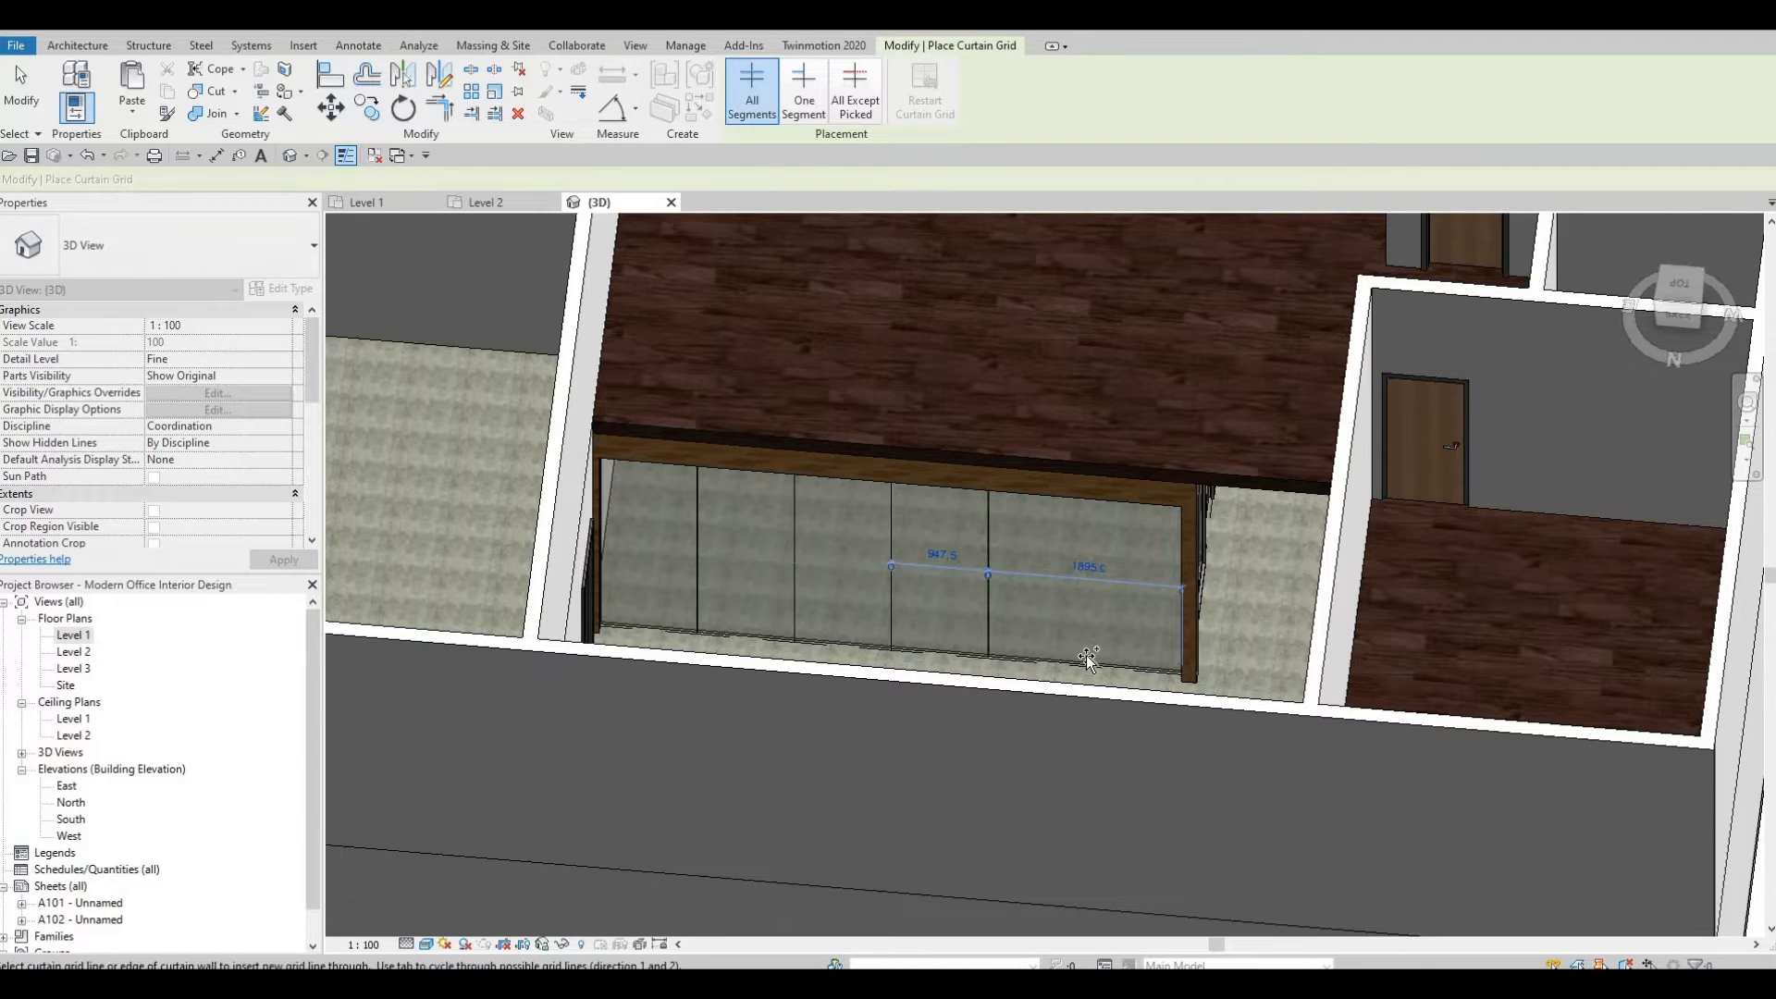
left_click(1087, 657)
key("Escape")
key("Escape")
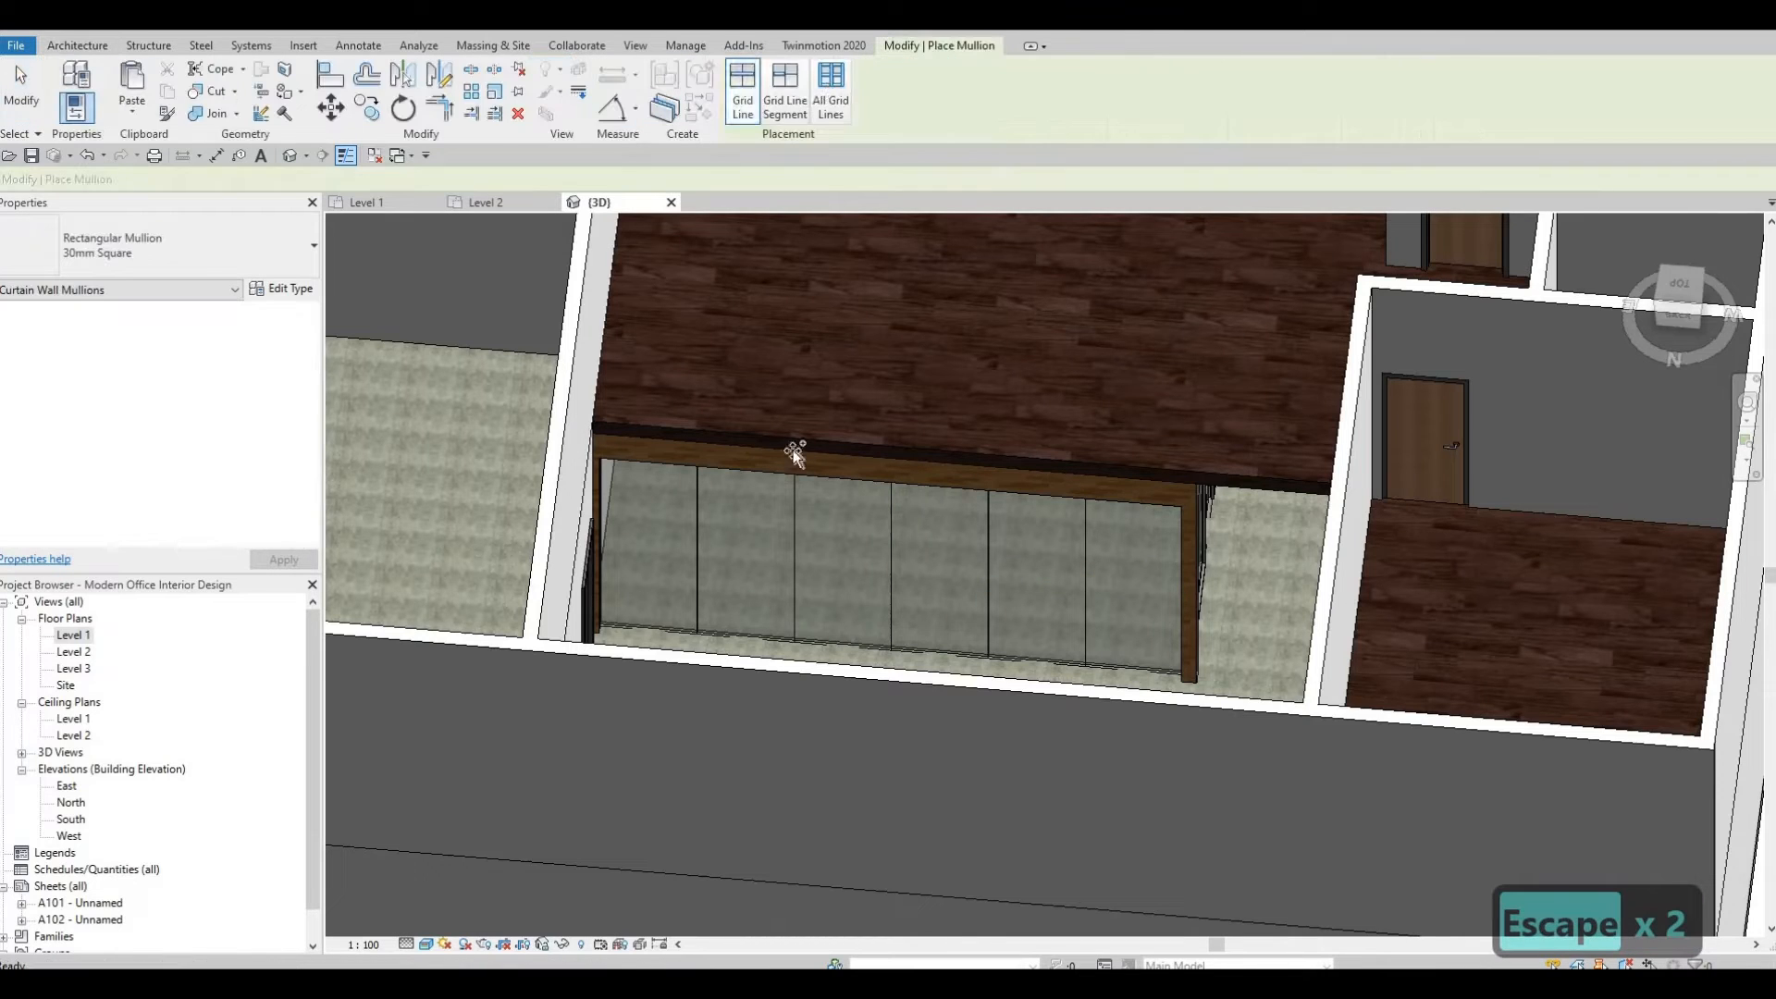
left_click(895, 545)
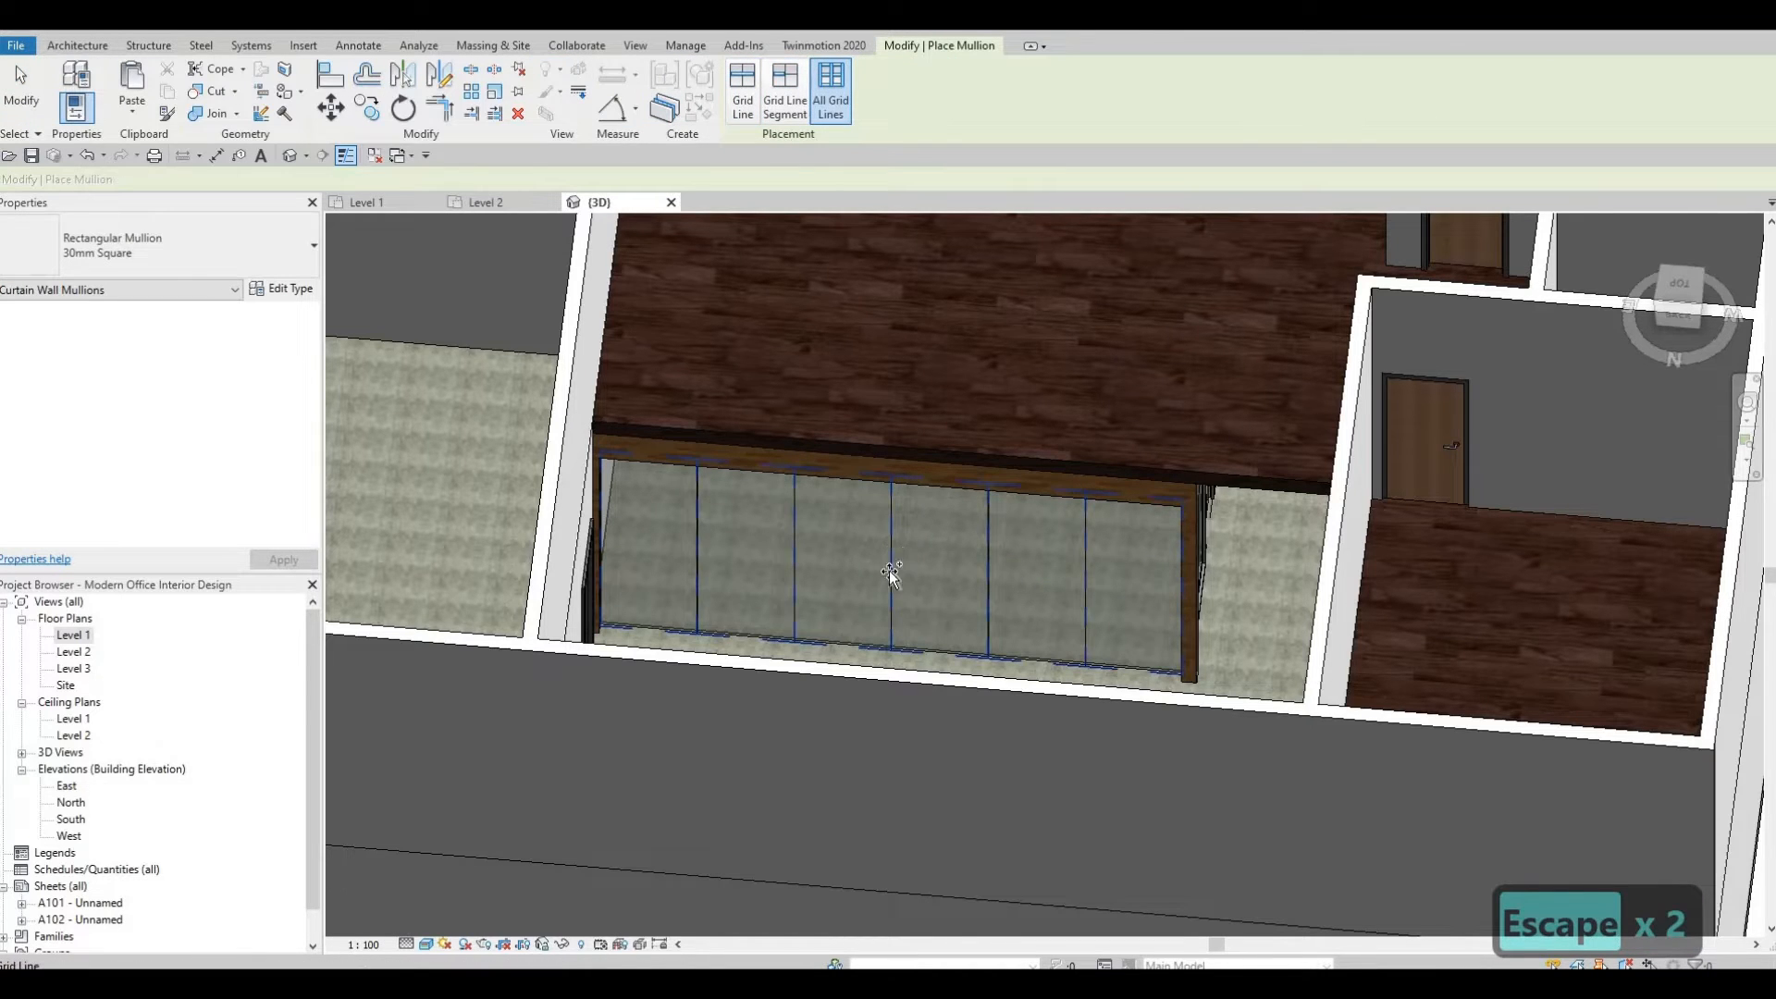
key("Escape")
Inspect the interior walls and the Level 2 floor around the restroom area in the 3D view.
middle_click_drag(846, 581, 1088, 403, "shift")
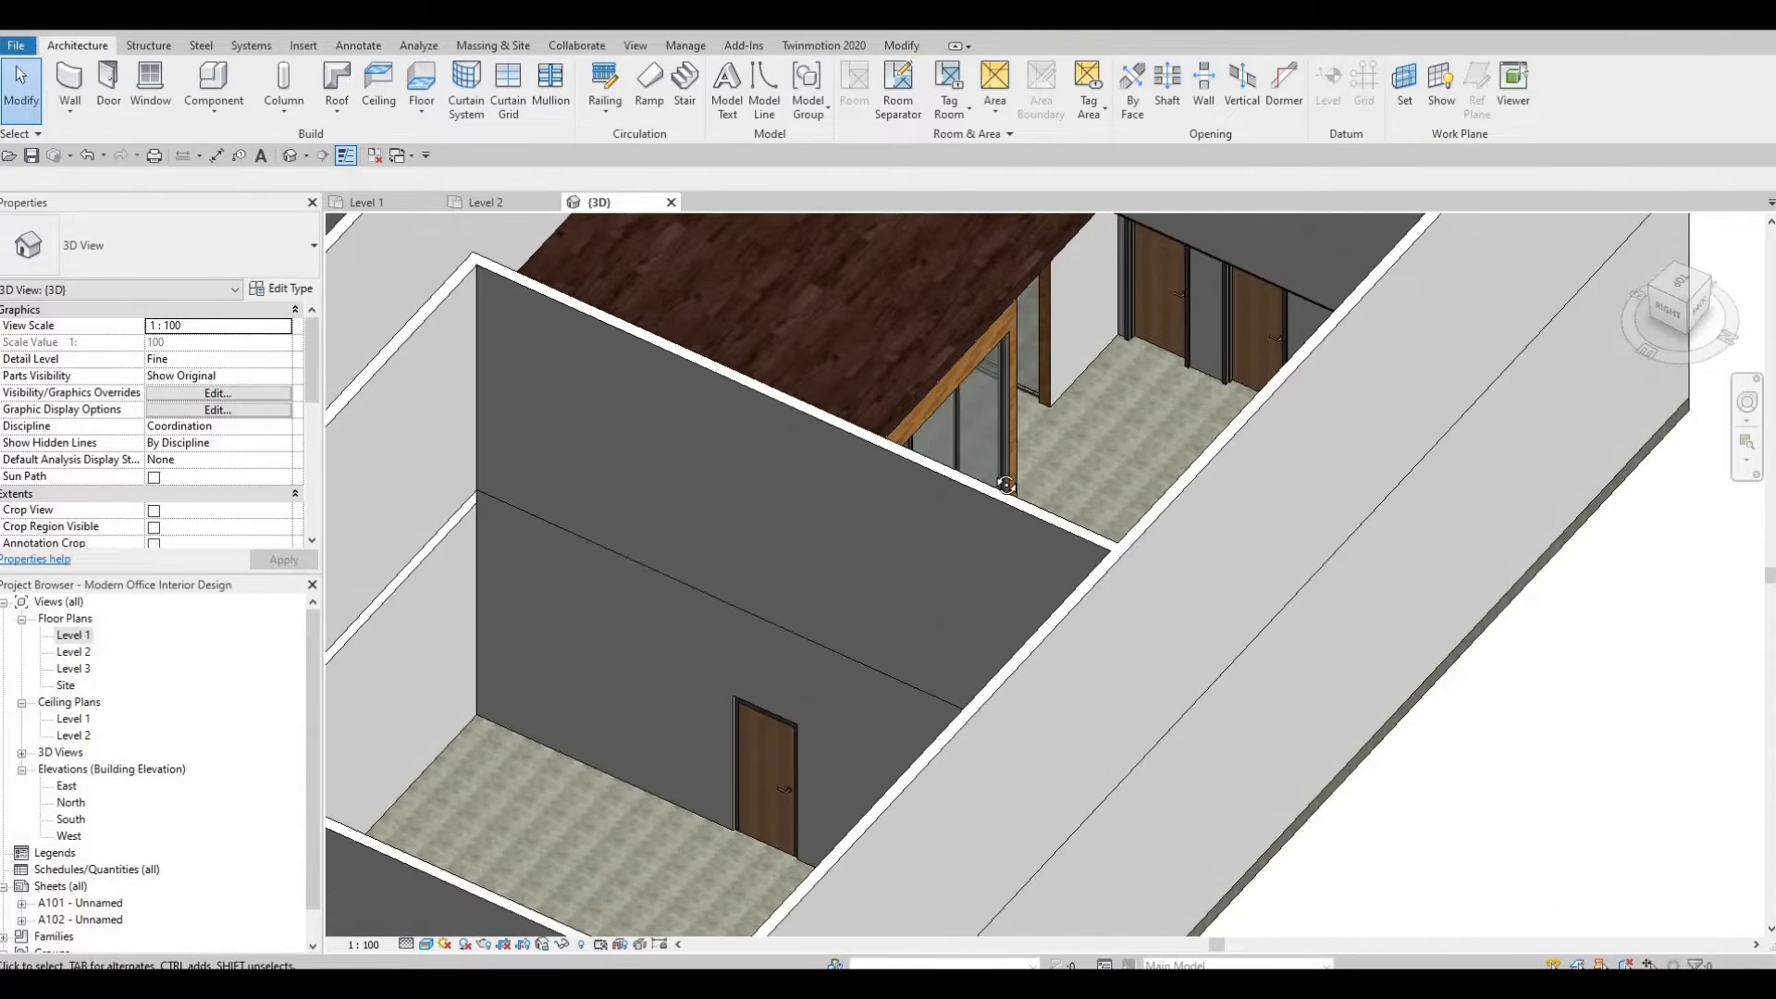
middle_click_drag(1123, 342, 1232, 269, "shift")
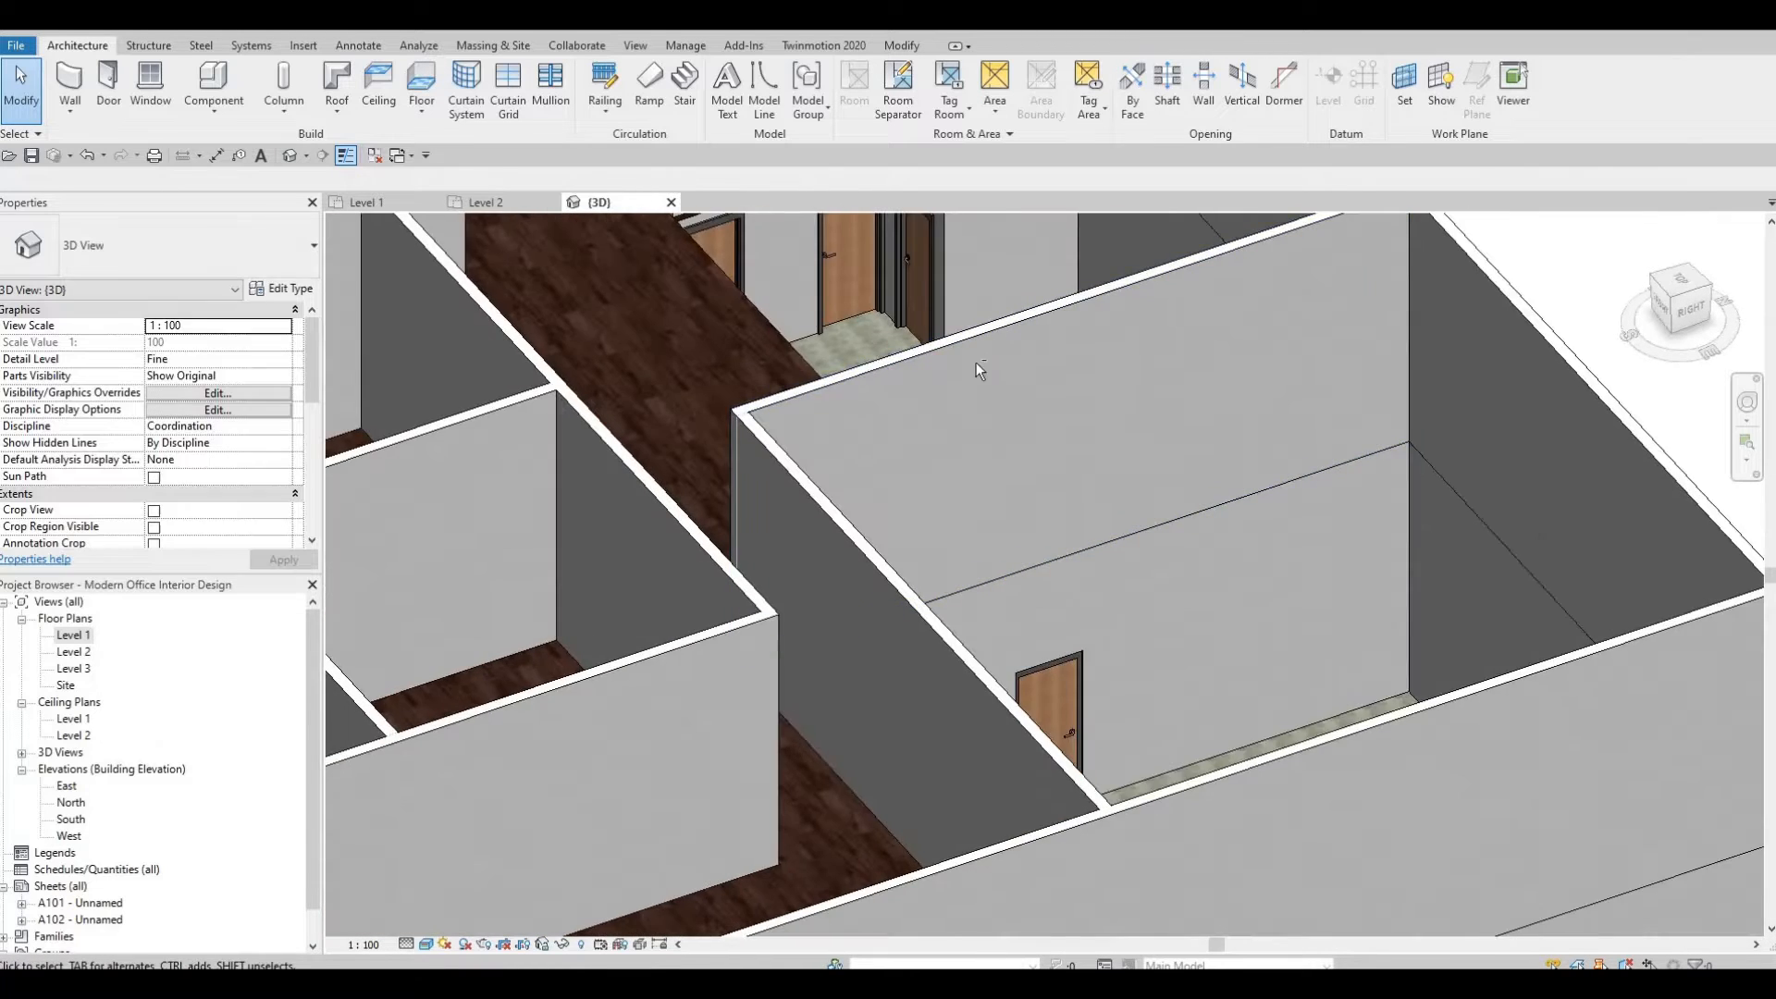
middle_click_drag(975, 363, 974, 535)
middle_click_drag(939, 298, 952, 335, "shift")
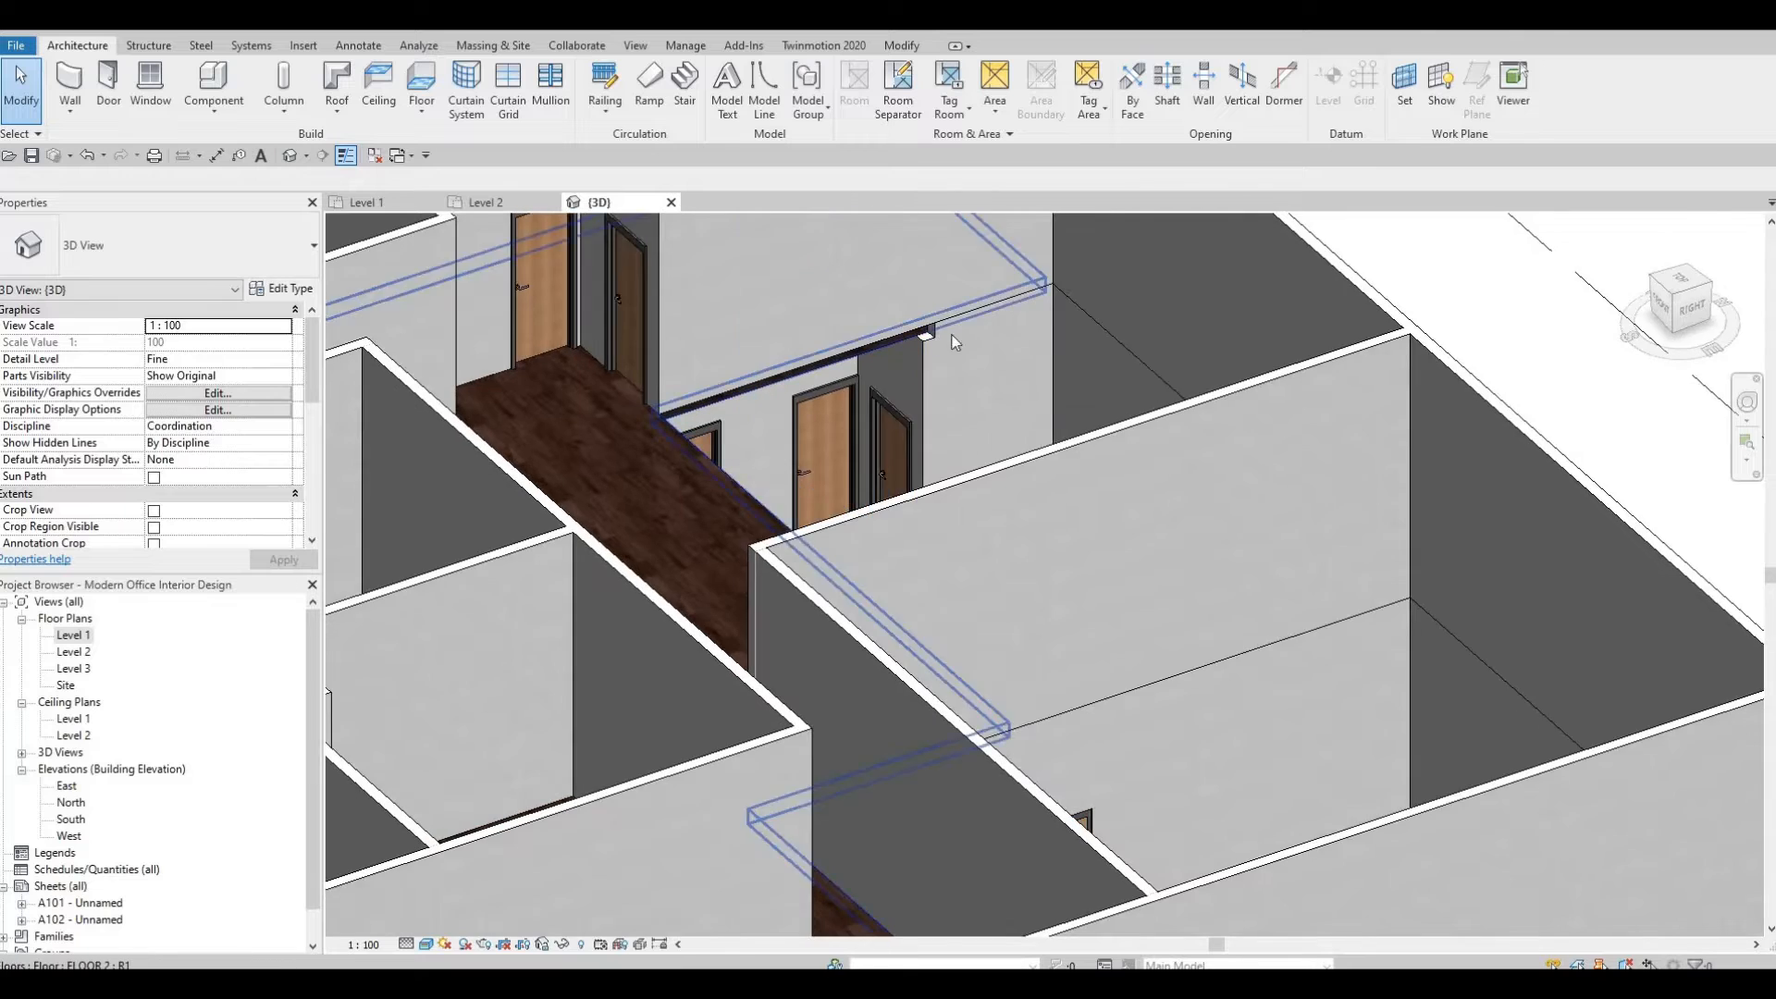
scroll(955, 333, "up", 3)
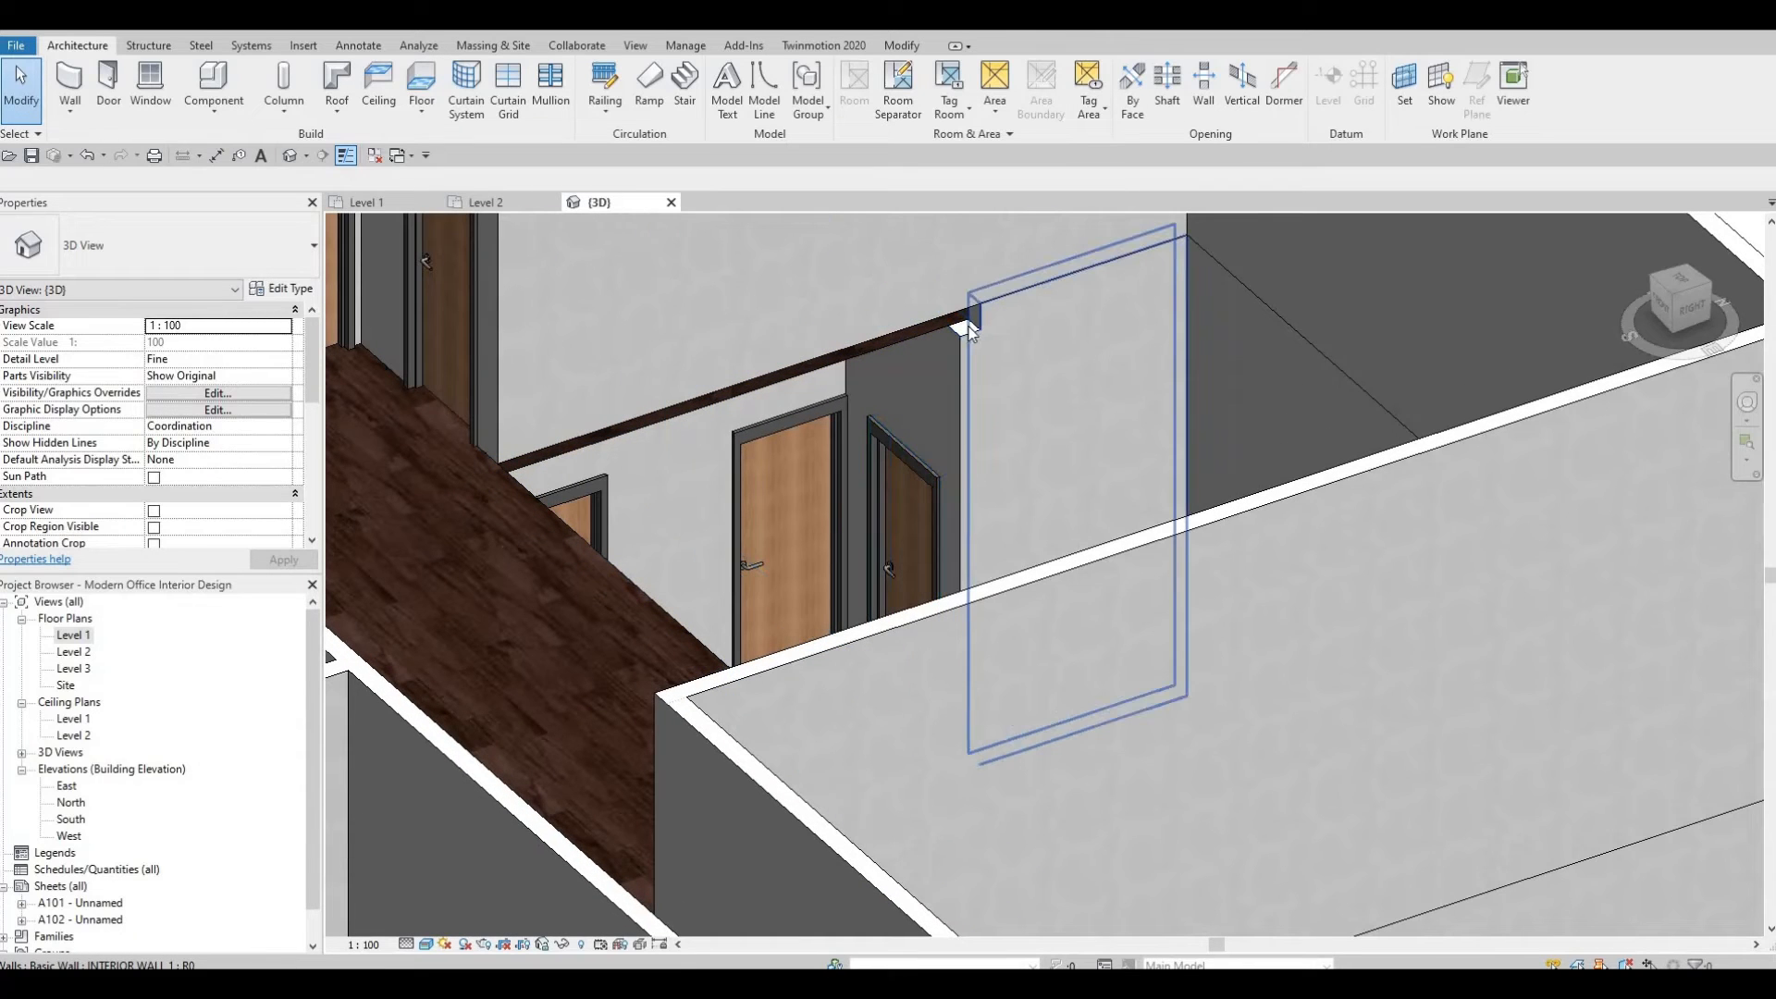
left_click(969, 349)
mouse_move(1013, 271)
middle_mouse_down("shift")
mouse_move(1034, 226)
mouse_move(1078, 211)
mouse_move(992, 296)
middle_mouse_up("shift")
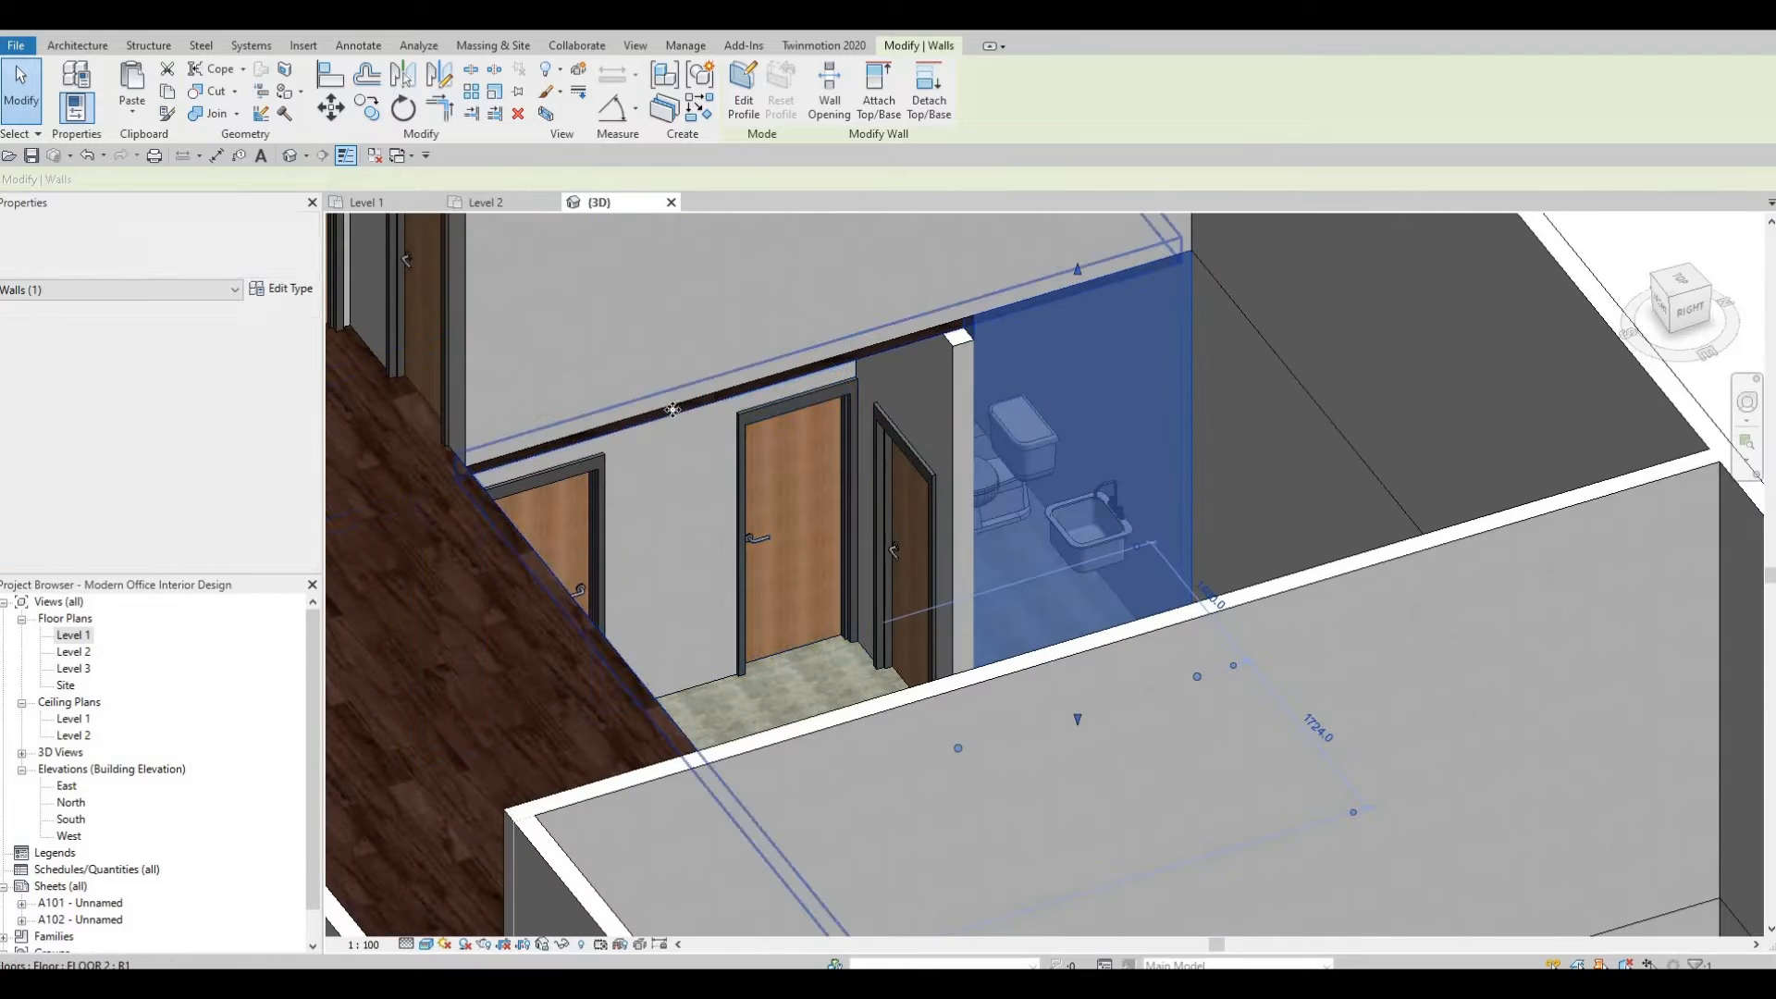
left_click(673, 408)
middle_click_drag(821, 334, 835, 478, "shift")
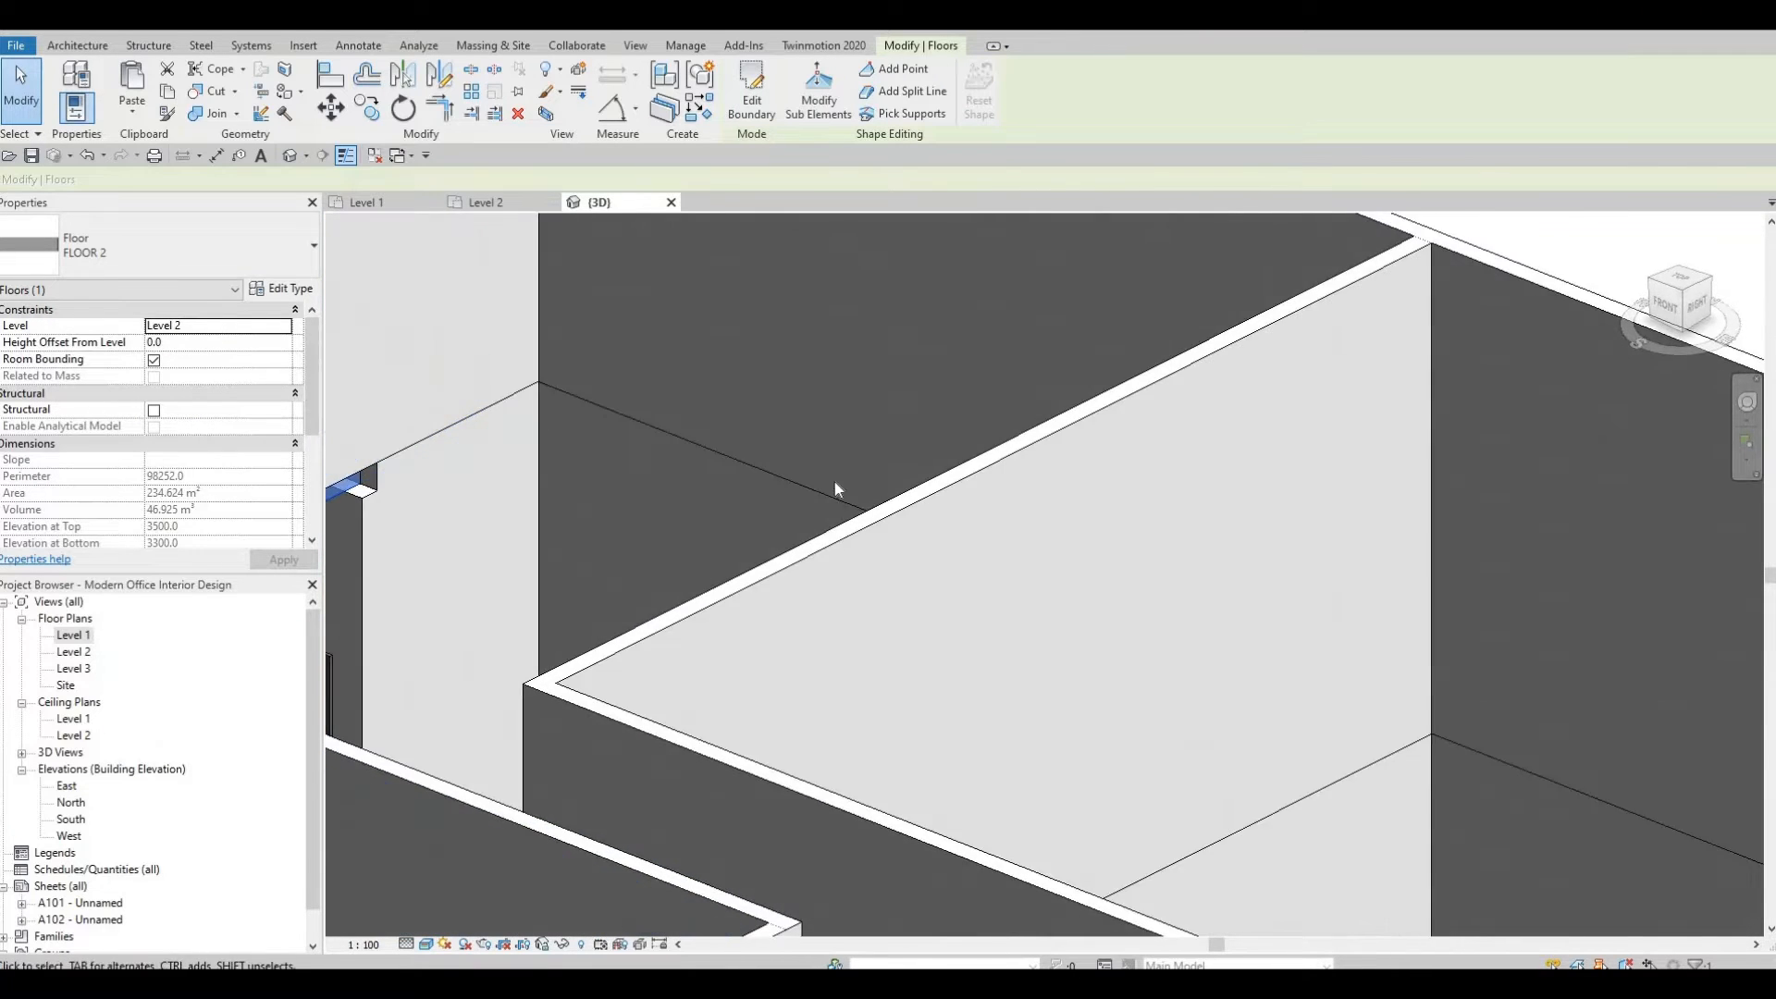
scroll(834, 478, "down", 4)
scroll(814, 485, "up", 5)
key("Escape")
Examine the exposed Level 2 floor edge above the corridor doors from several angles.
scroll(819, 495, "up", 1)
middle_click_drag(848, 574, 599, 496, "shift")
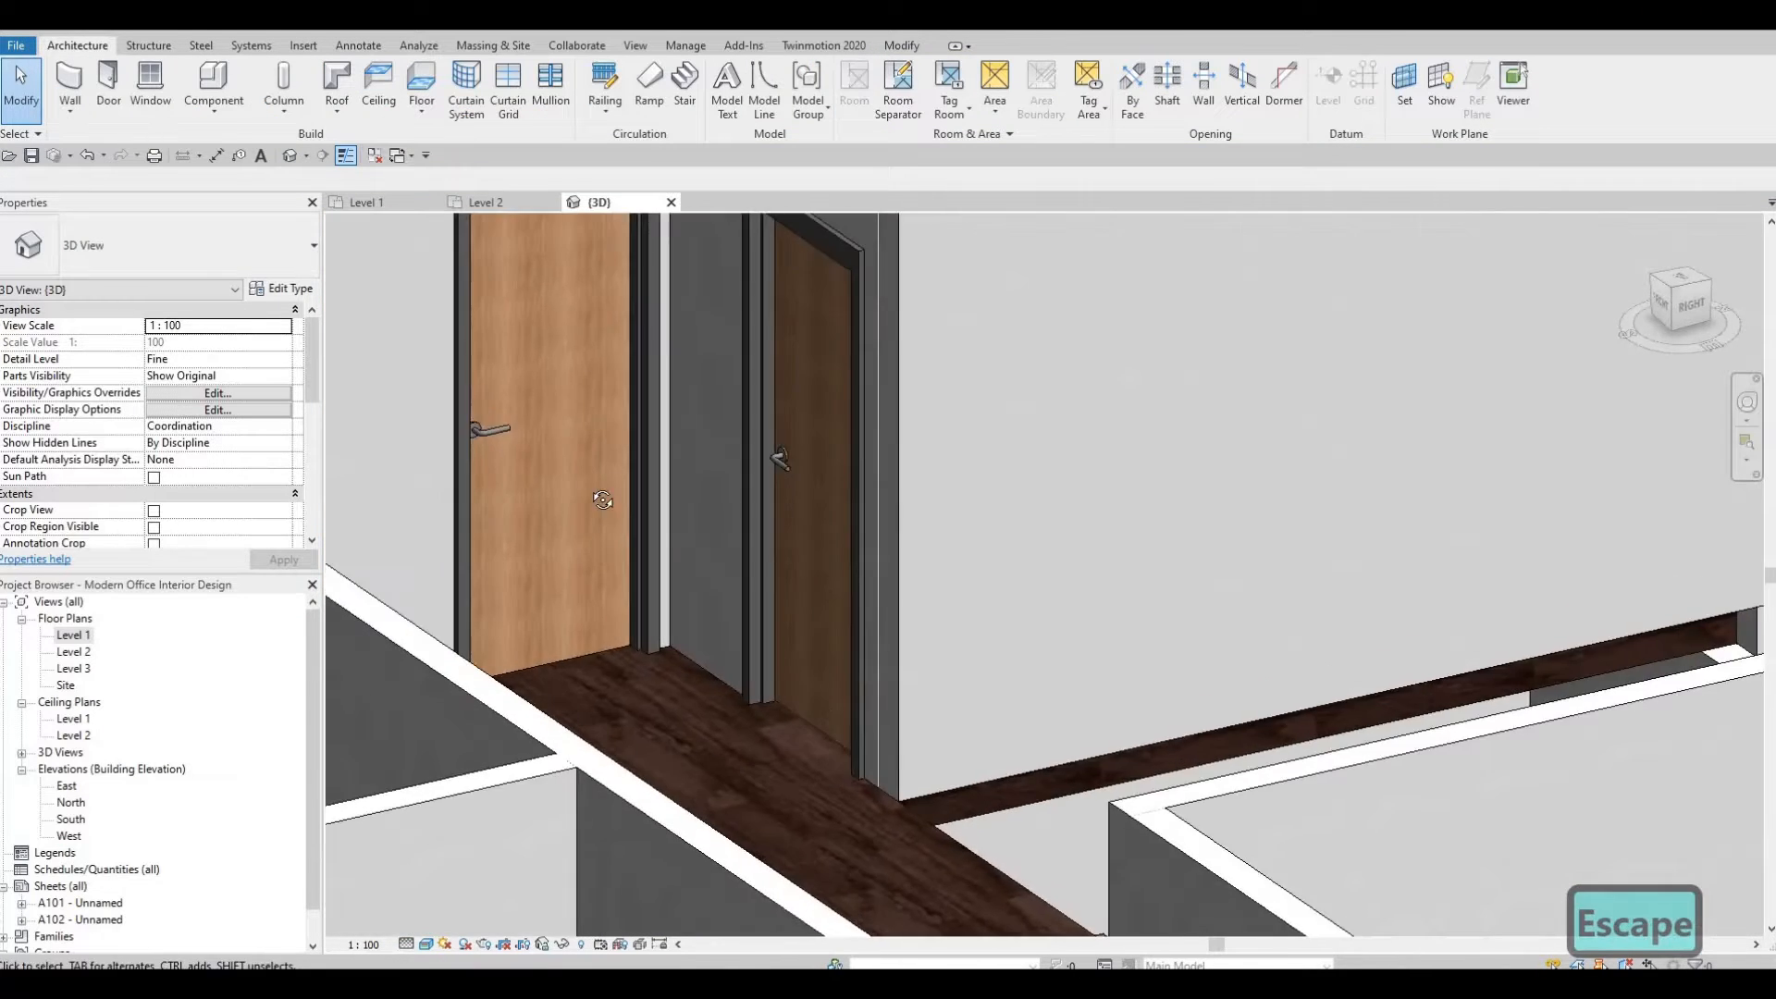
middle_click_drag(1093, 619, 677, 346)
middle_click_drag(796, 613, 648, 767)
scroll(706, 563, "up", 2)
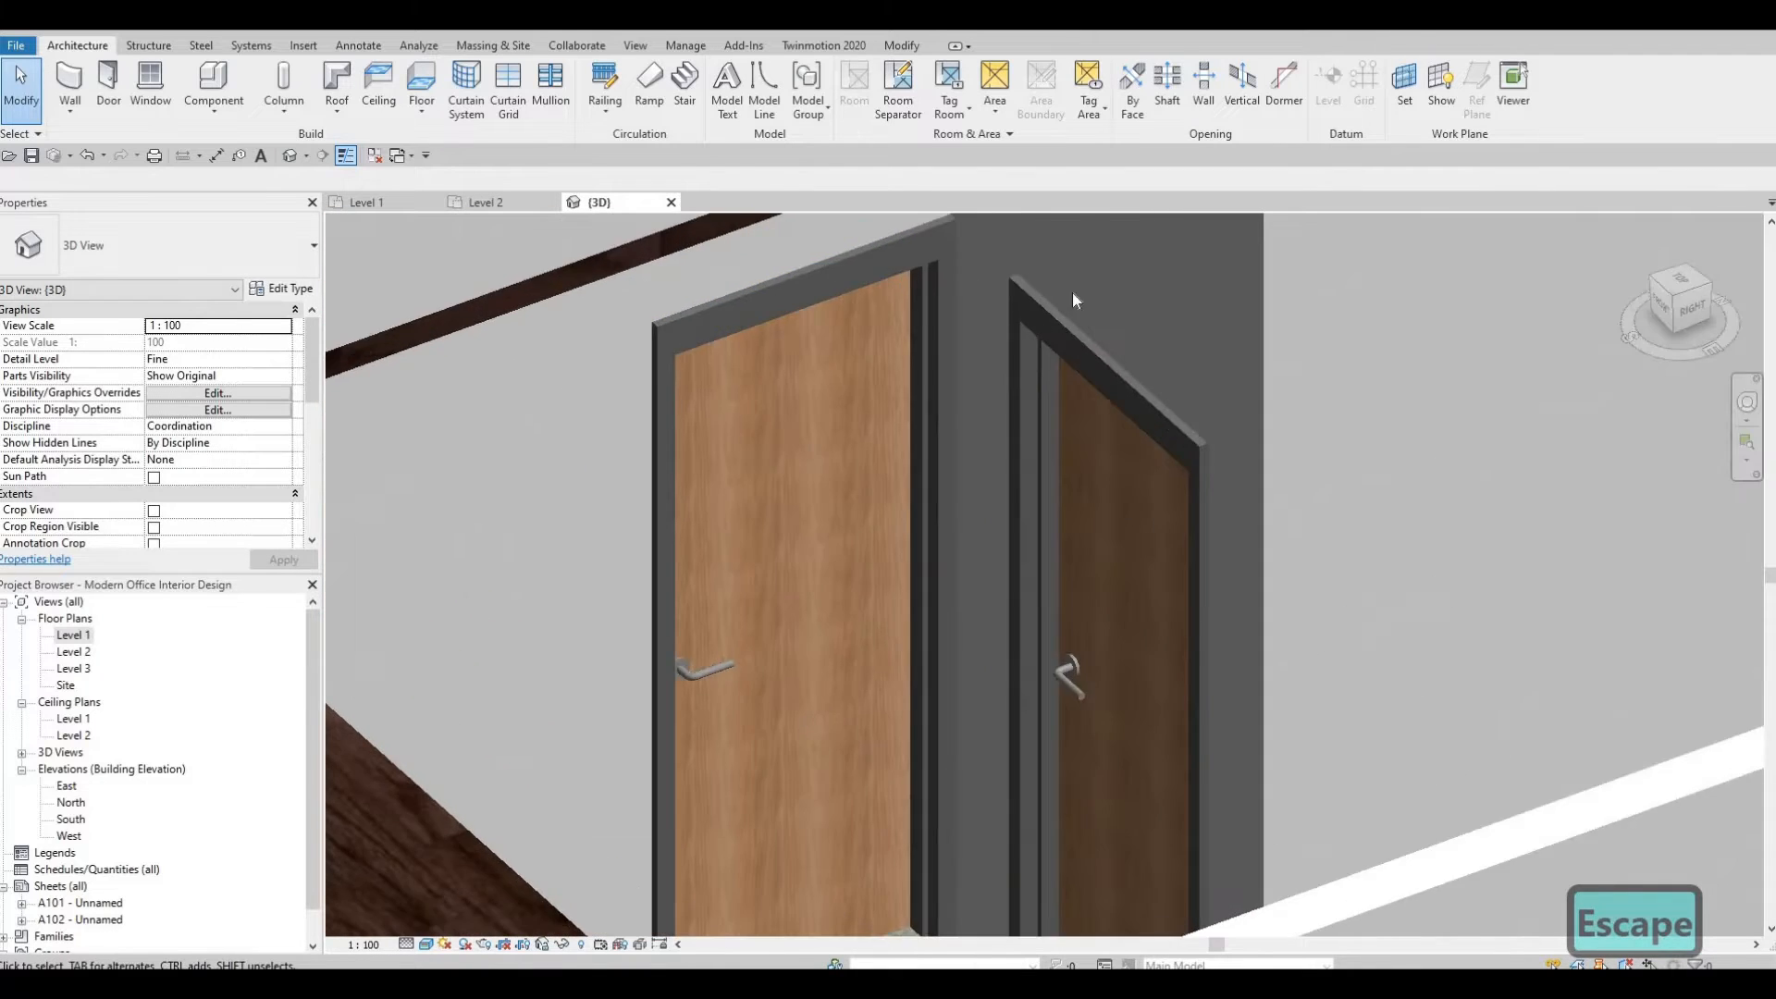
middle_click_drag(1073, 292, 929, 565)
scroll(1003, 372, "down", 1)
scroll(1003, 372, "up", 1)
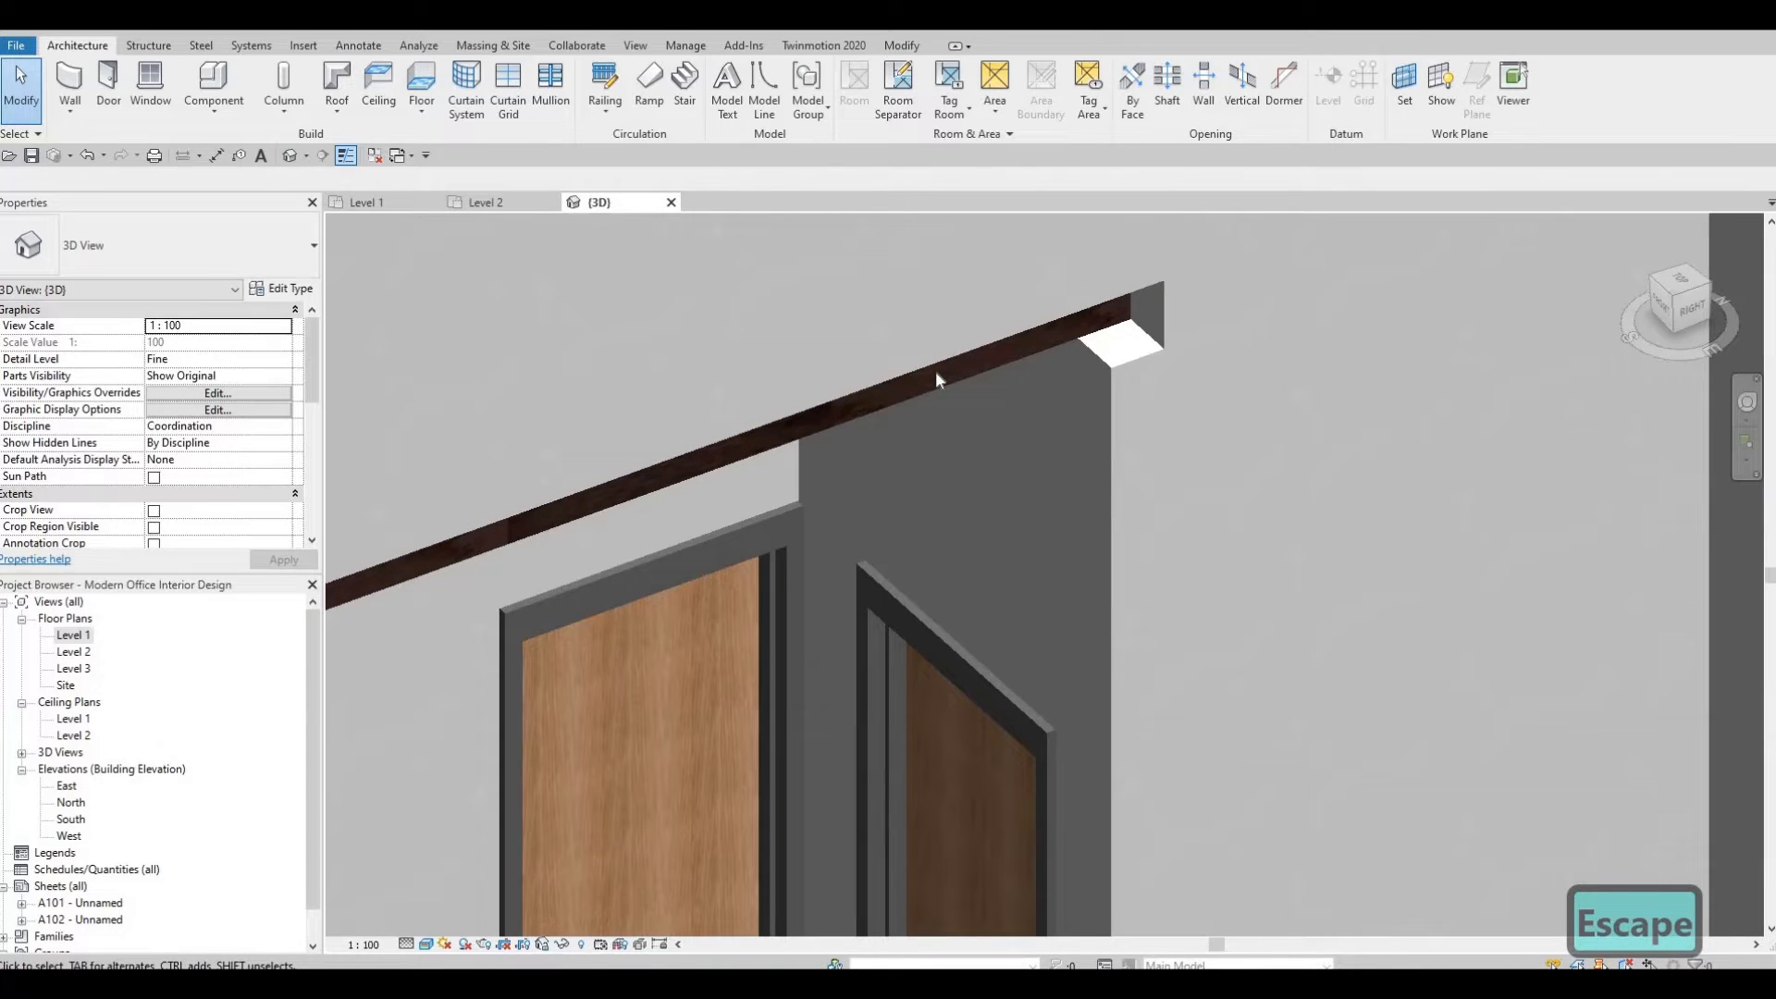
left_click(892, 408)
middle_click_drag(891, 408, 547, 202, "shift")
middle_click_drag(1332, 721, 682, 202)
middle_click_drag(1517, 578, 1109, 348)
scroll(1109, 348, "down", 1)
key("Escape")
middle_click_drag(1246, 439, 1185, 580)
middle_click_drag(740, 497, 1179, 663)
scroll(1146, 436, "down", 1)
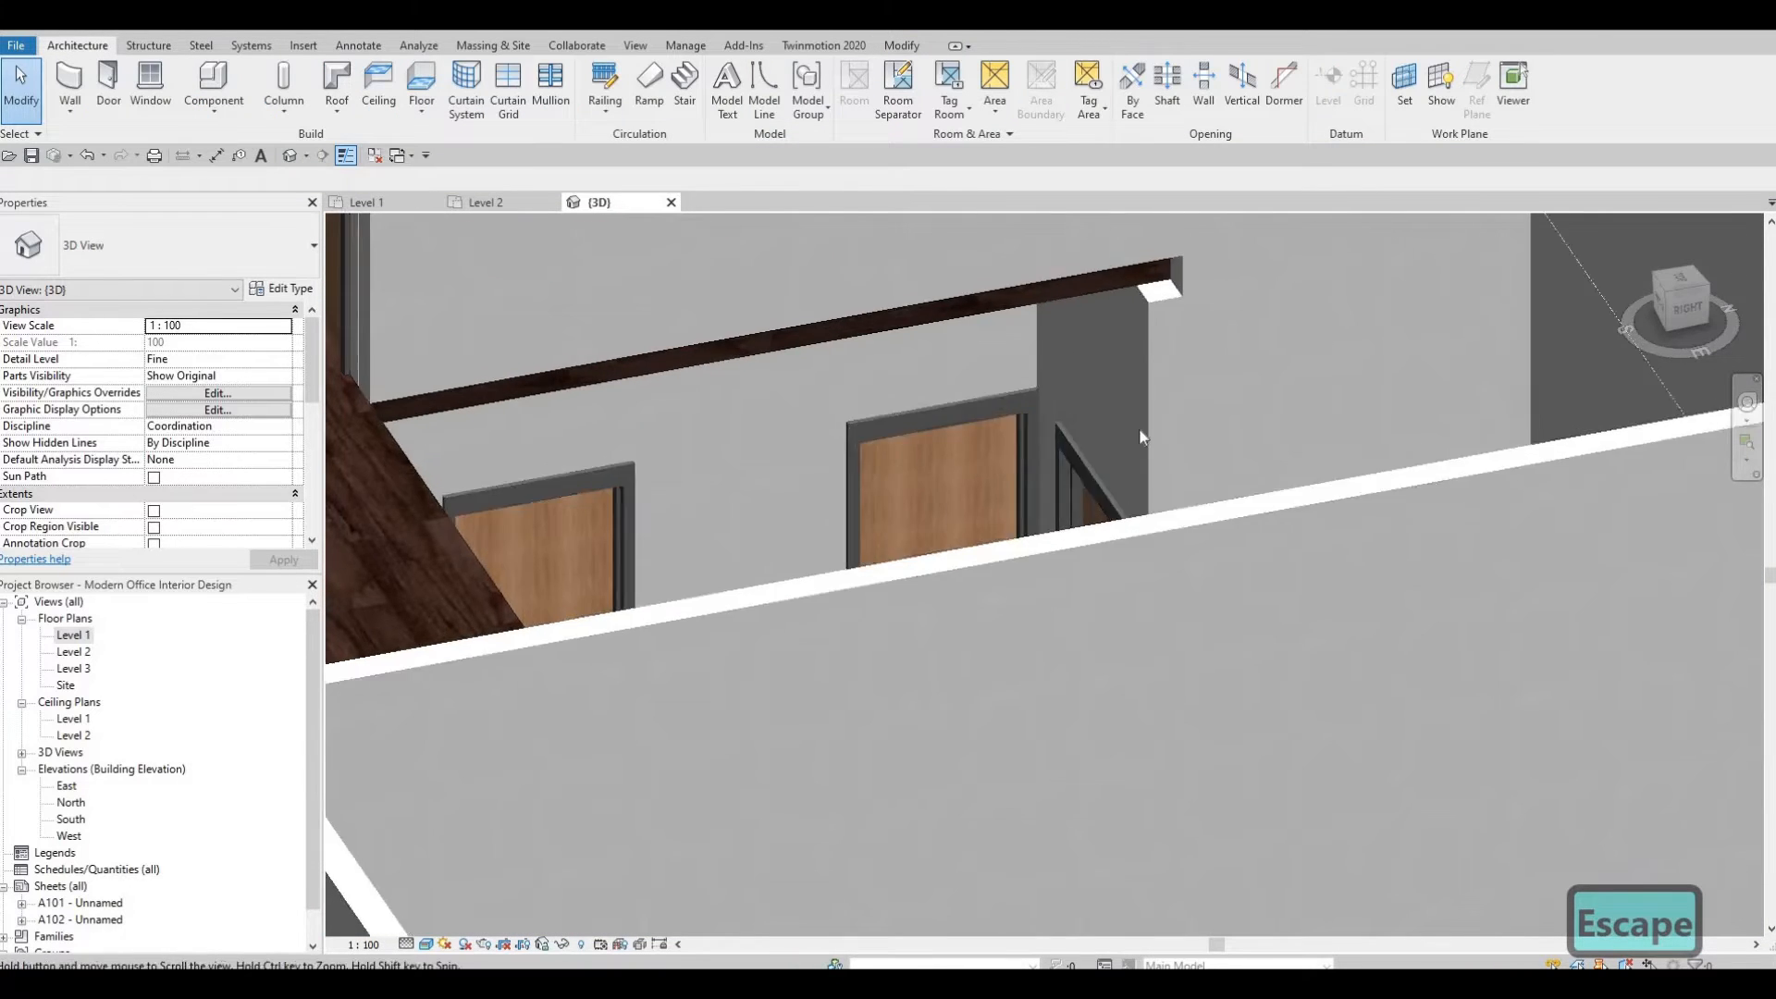
middle_click_drag(1031, 308, 999, 408)
scroll(995, 411, "up", 2)
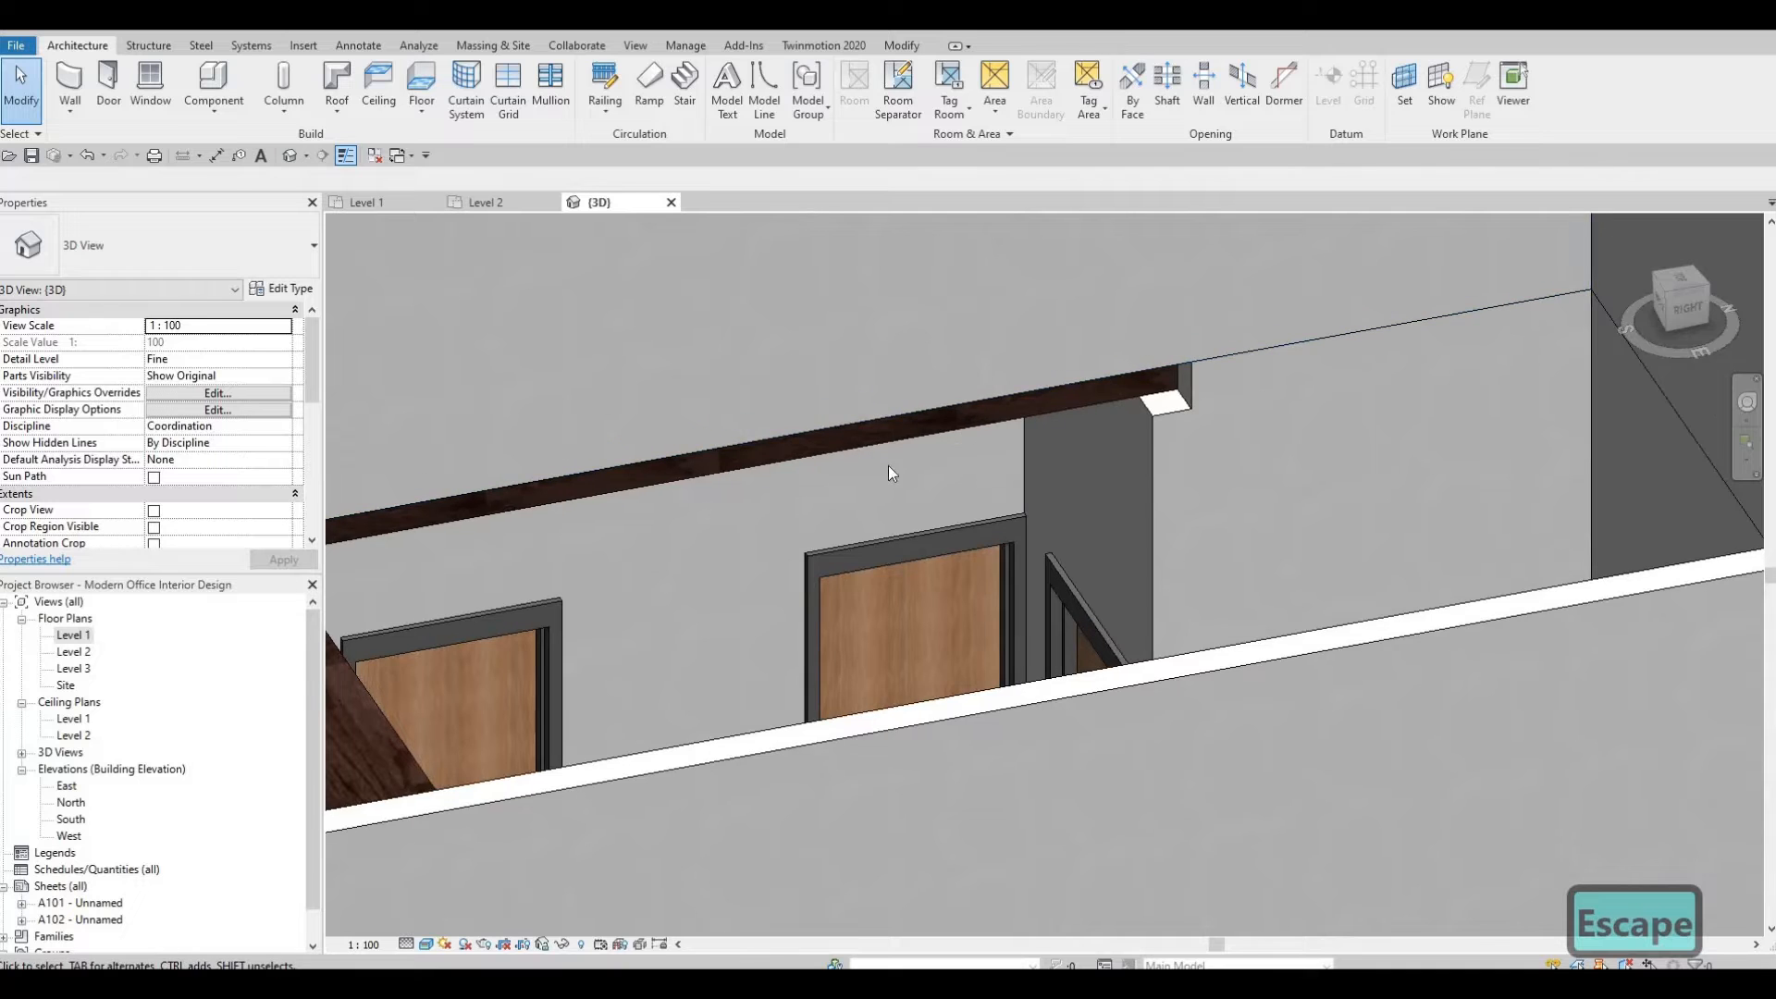
middle_click_drag(888, 465, 804, 573, "shift")
middle_click_drag(811, 507, 759, 481, "shift")
scroll(482, 262, "down", 2)
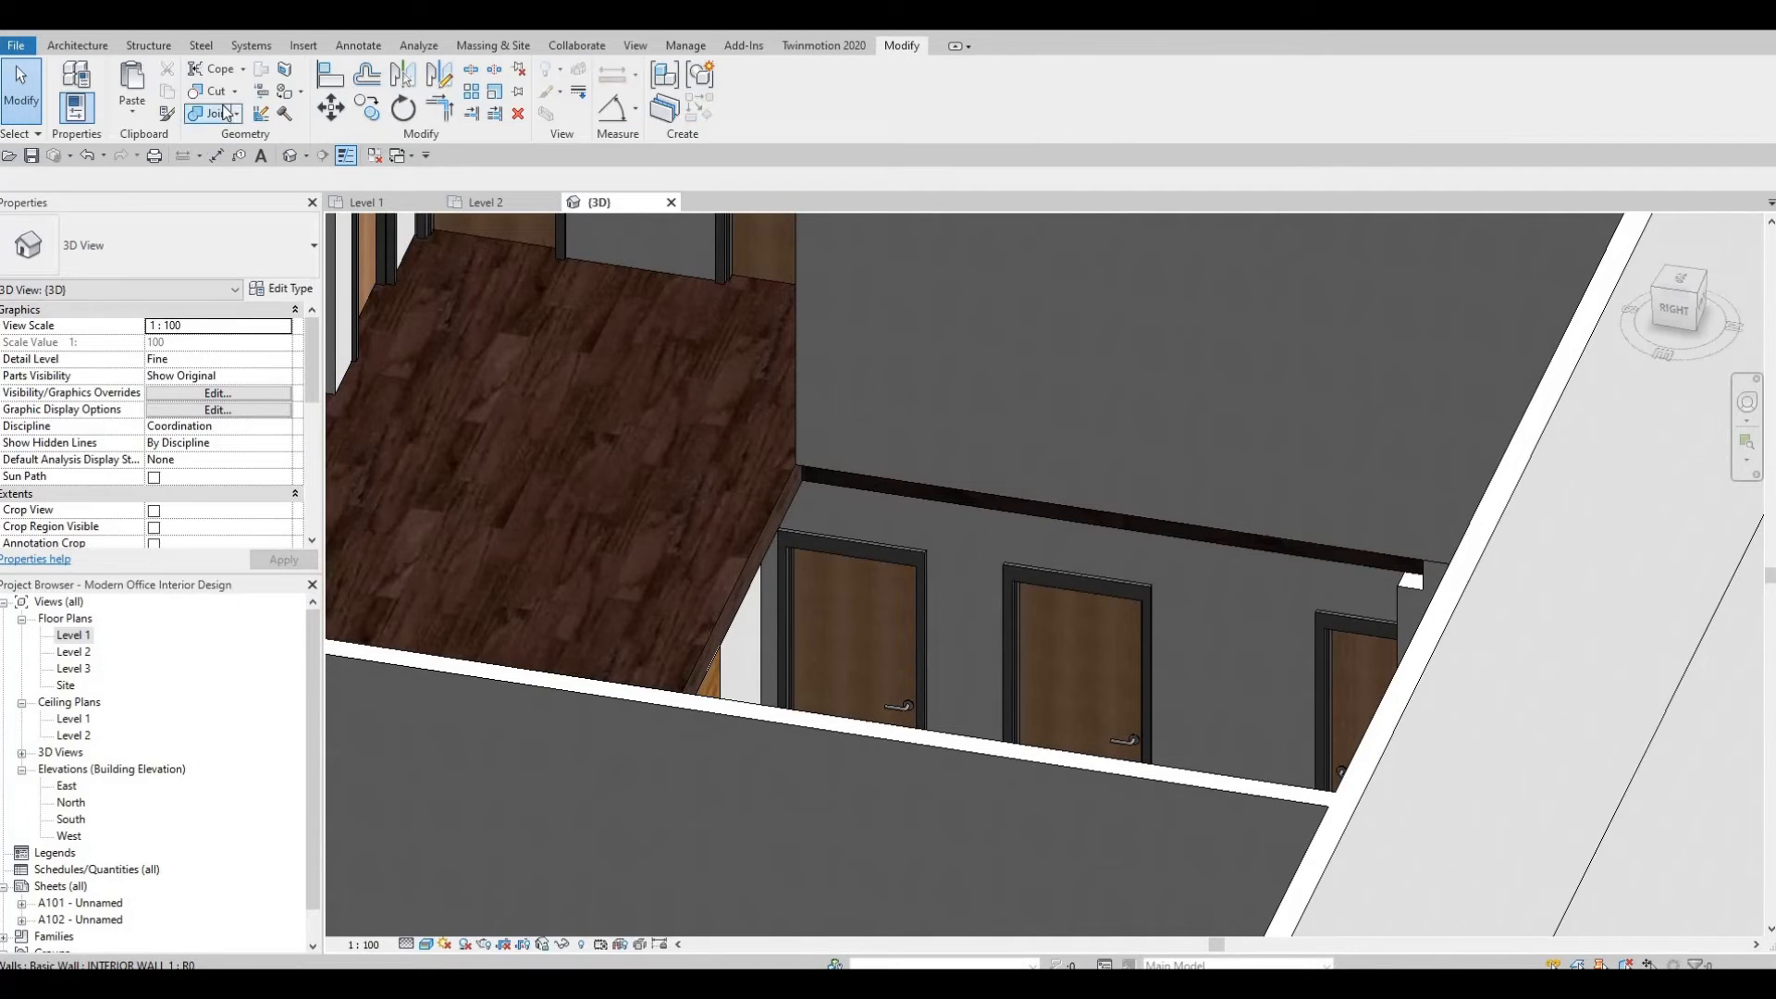
Paint the Level 2 floor's edge face above the corridor doors with the Gypsum Wall Board material.
left_click(290, 94)
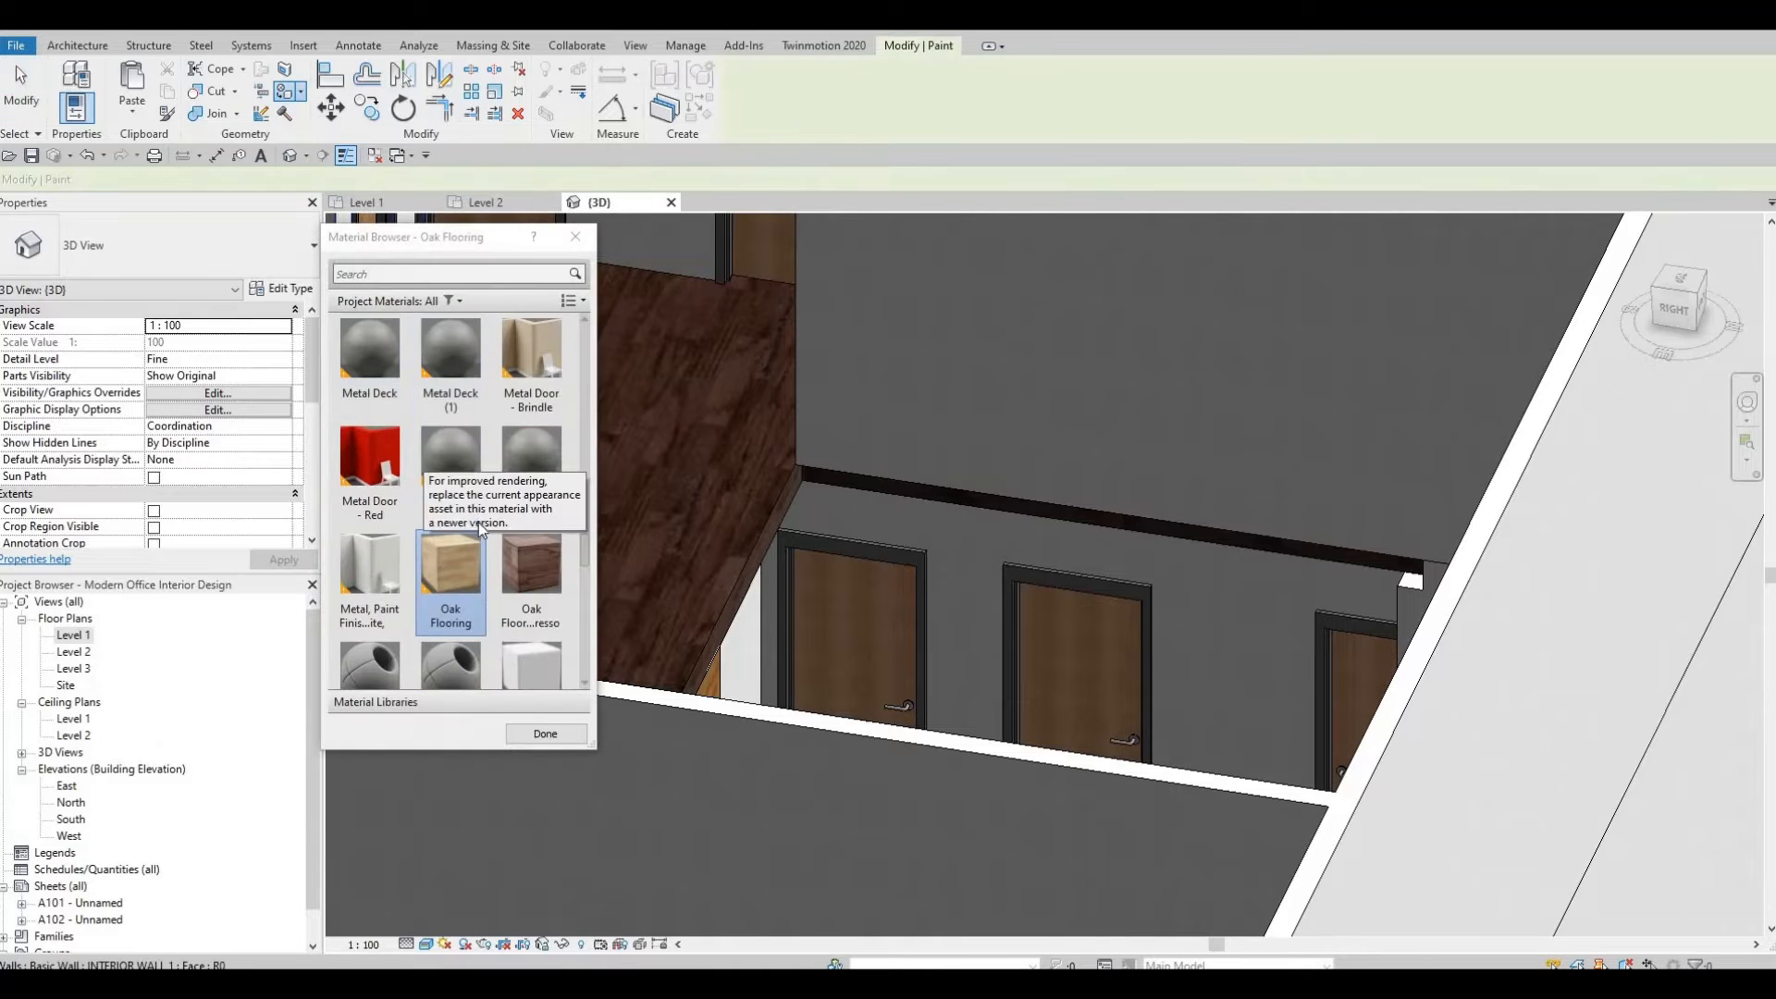
scroll(526, 547, "down", 5)
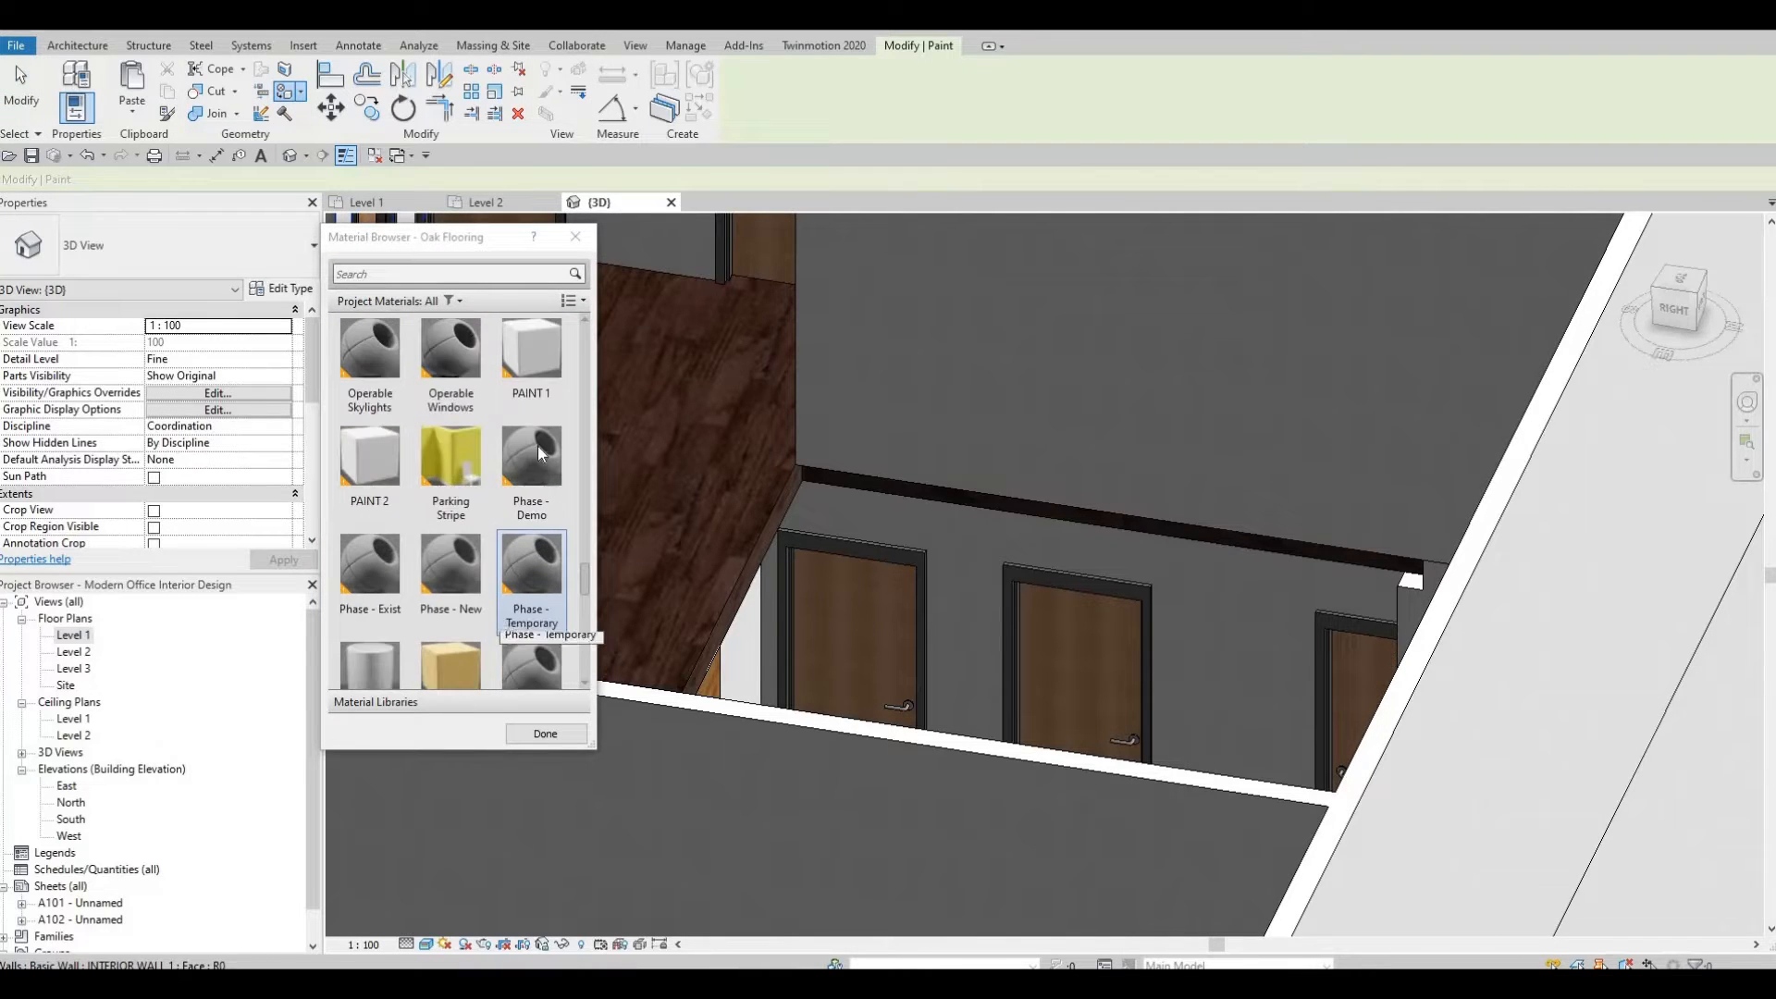
left_click(414, 275)
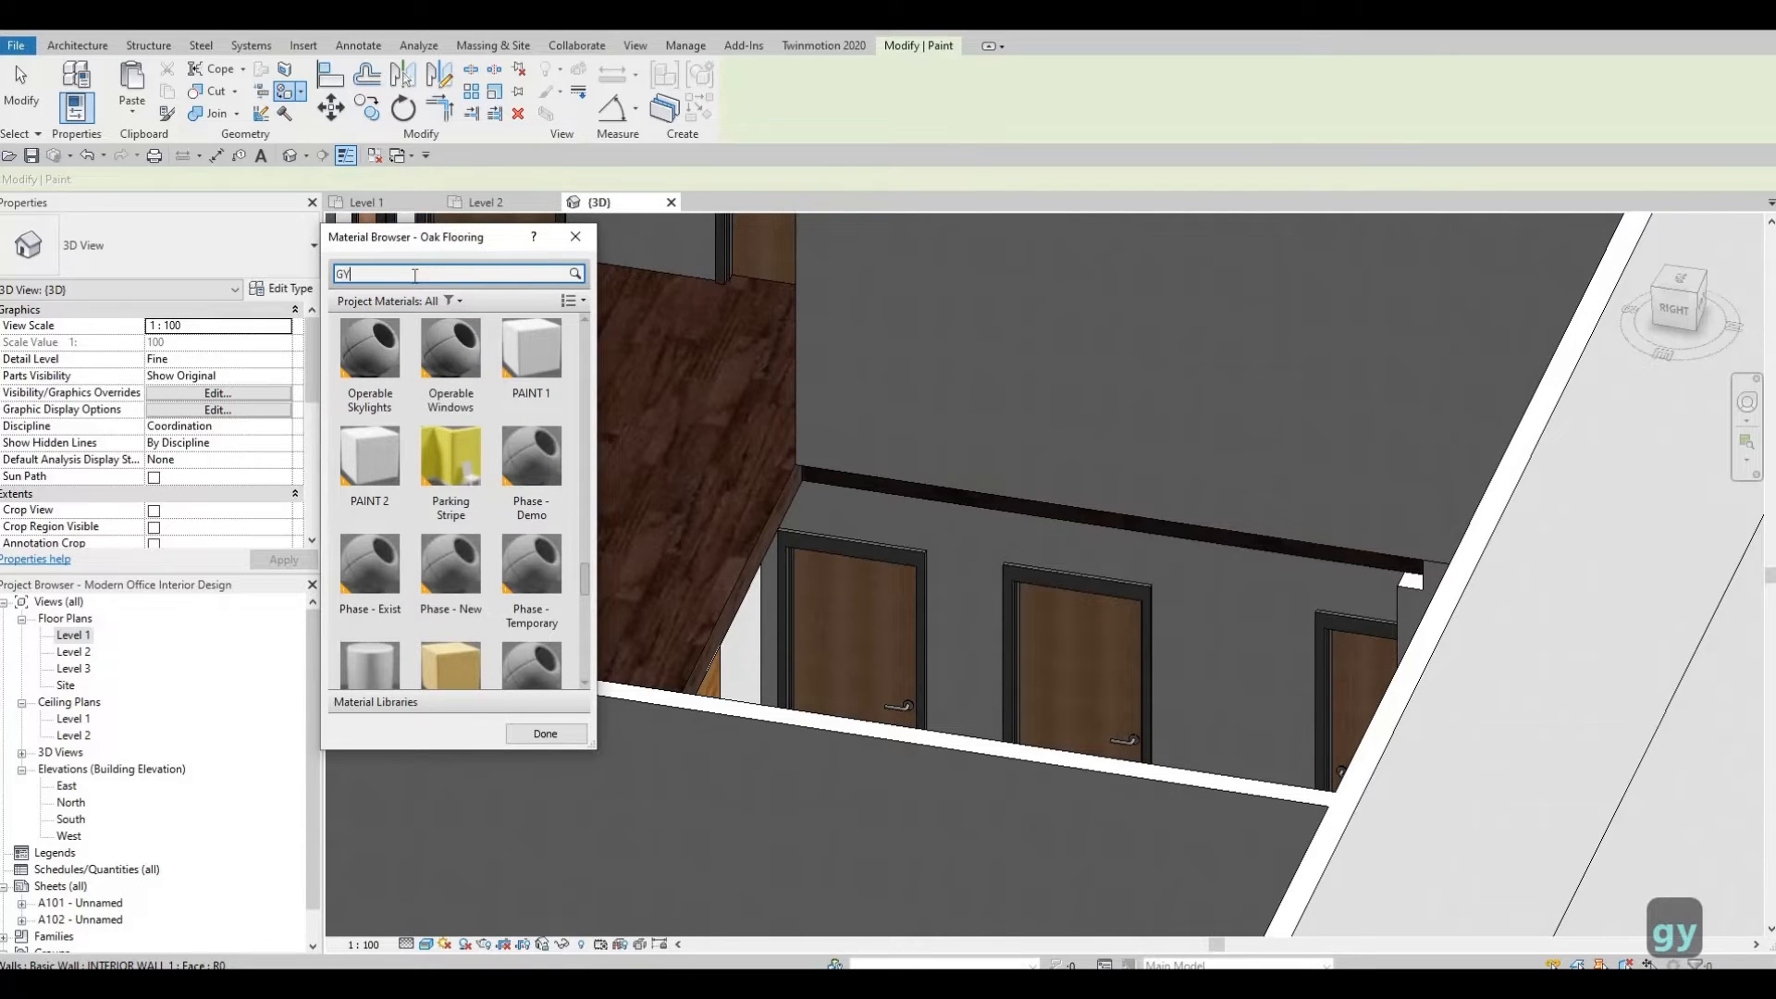
left_click(369, 384)
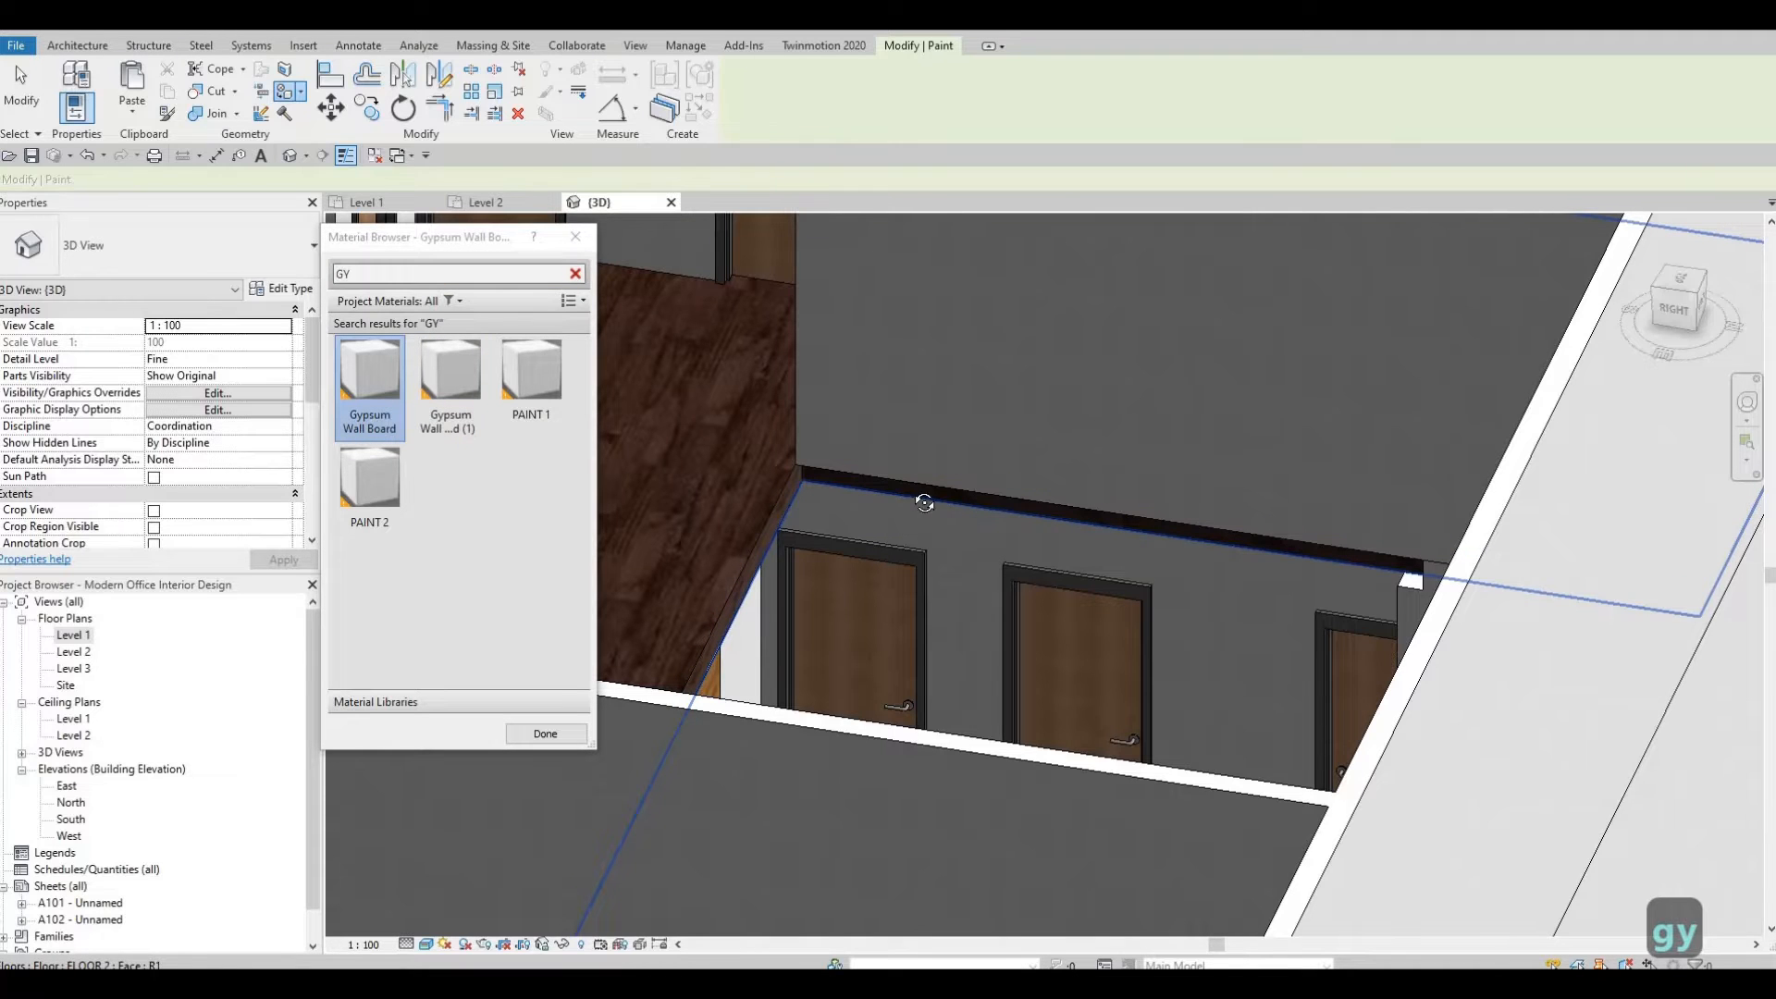
scroll(1136, 523, "up", 2)
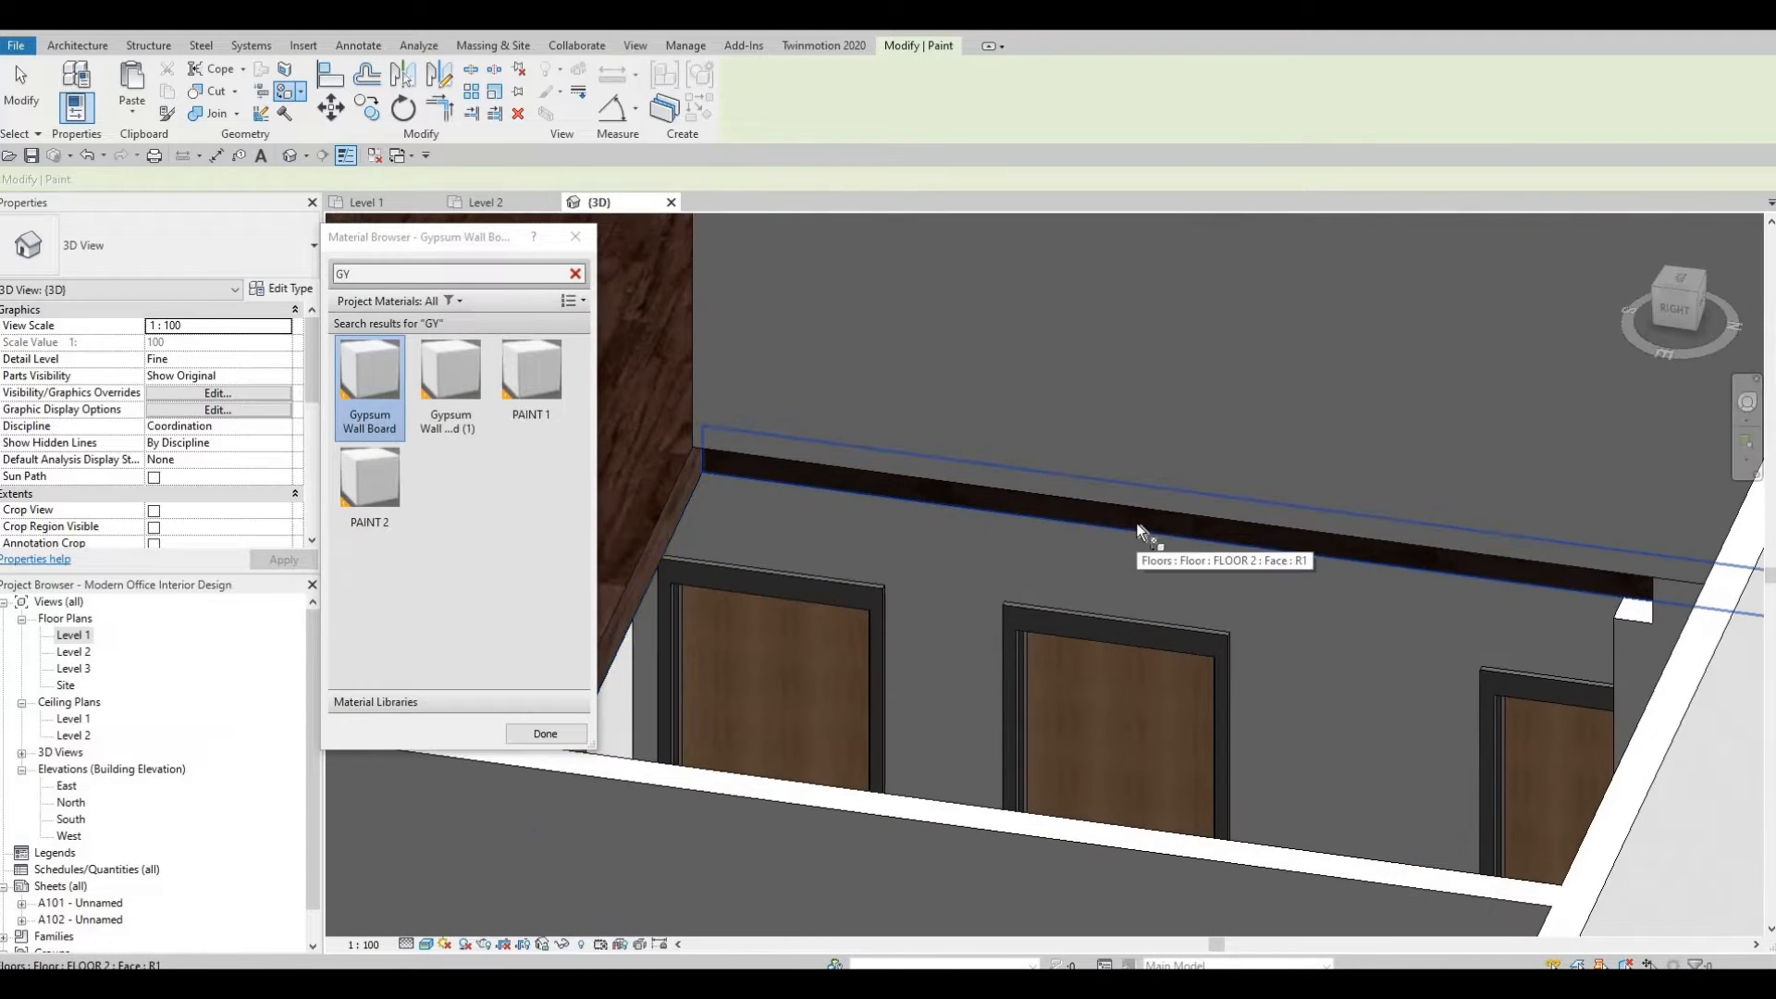
left_click(1219, 542)
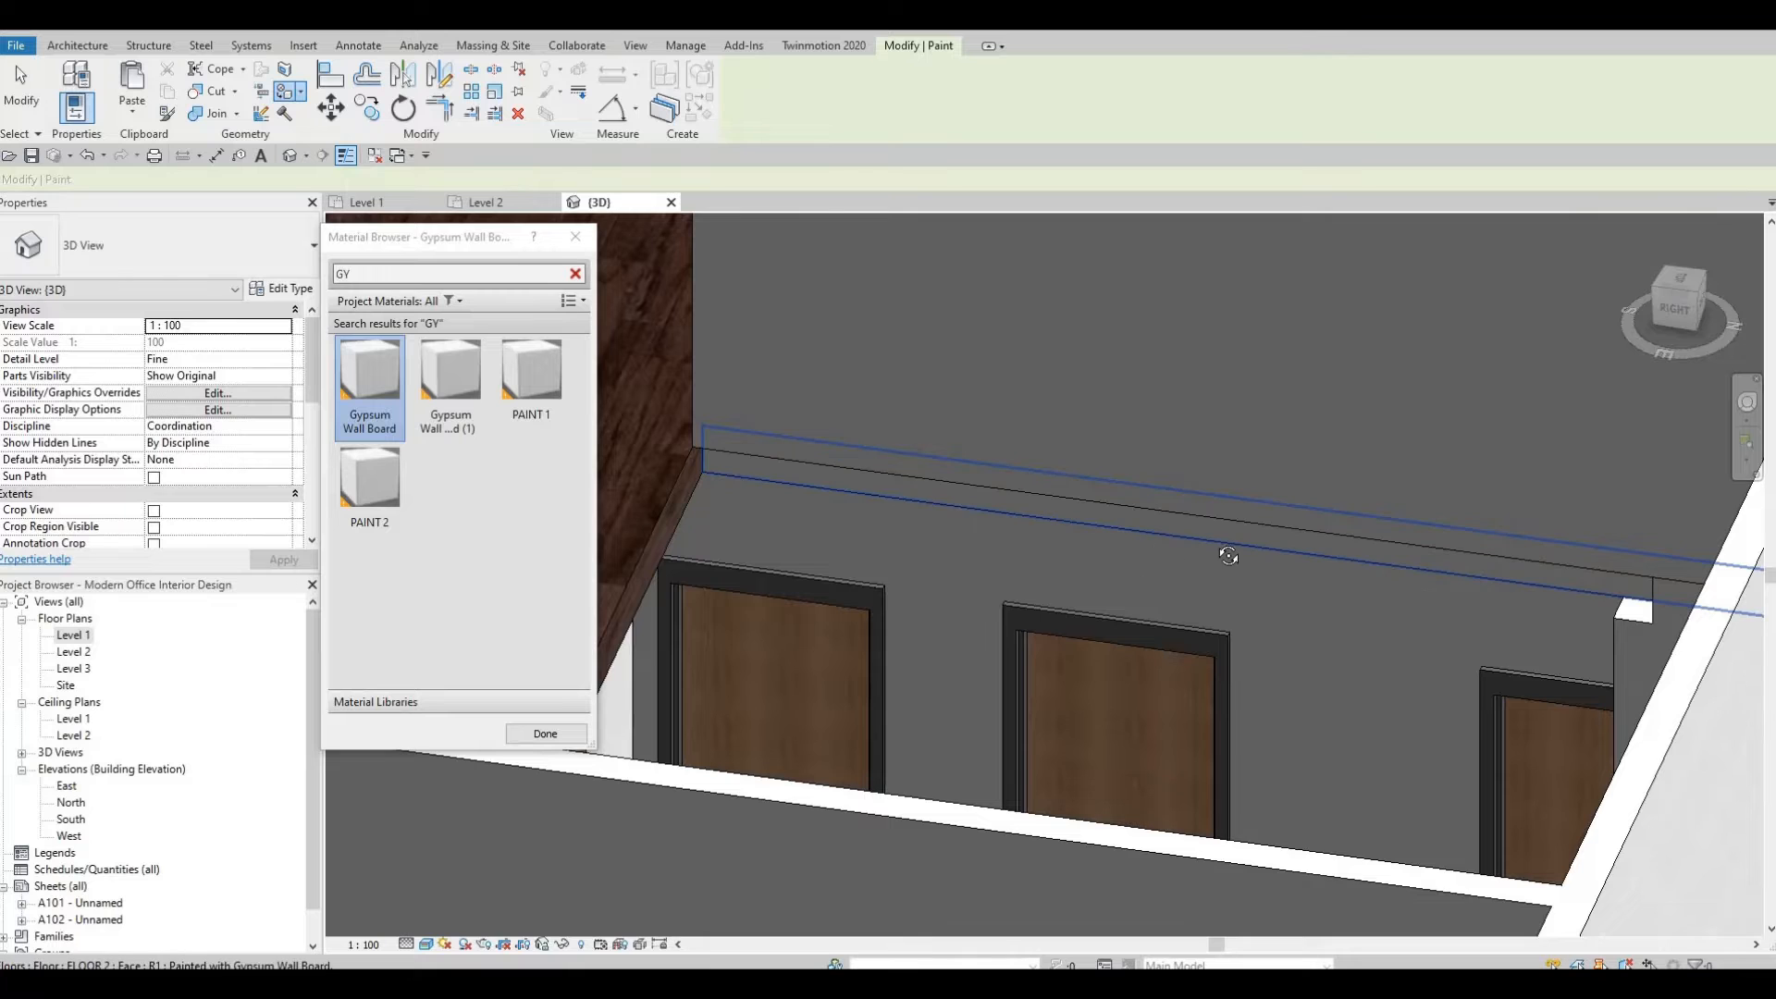
Paint the Level 2 floor edge face above the curtain wall with Gypsum Wall Board as well.
mouse_move(875, 466)
middle_mouse_down("shift")
mouse_move(801, 640)
mouse_move(528, 642)
mouse_move(516, 422)
mouse_move(658, 751)
middle_mouse_up("shift")
middle_click_drag(855, 474, 795, 514)
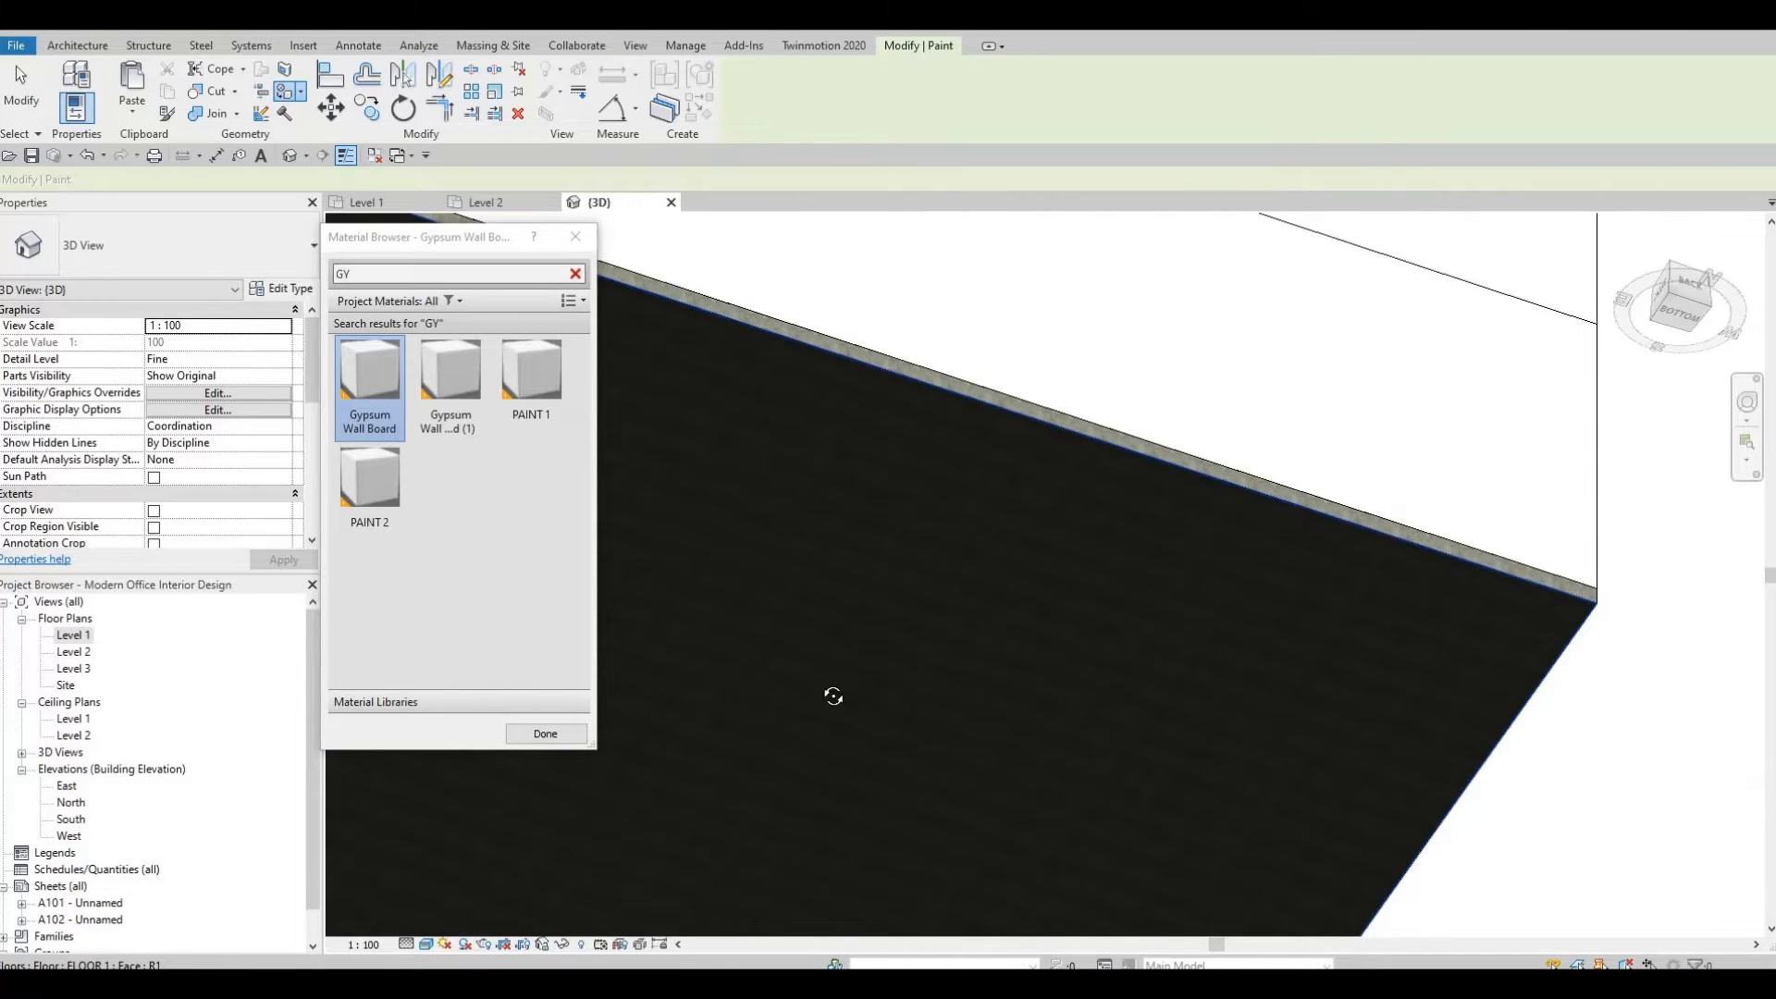
mouse_move(832, 694)
middle_mouse_down("shift")
mouse_move(804, 841)
mouse_move(1084, 723)
mouse_move(952, 808)
mouse_move(1007, 846)
mouse_move(1475, 913)
mouse_move(1332, 764)
mouse_move(1068, 758)
mouse_move(1459, 639)
mouse_move(958, 624)
mouse_move(979, 952)
mouse_move(1017, 903)
mouse_move(902, 719)
mouse_move(879, 788)
middle_mouse_up("shift")
scroll(972, 857, "up", 2)
scroll(903, 782, "up", 4)
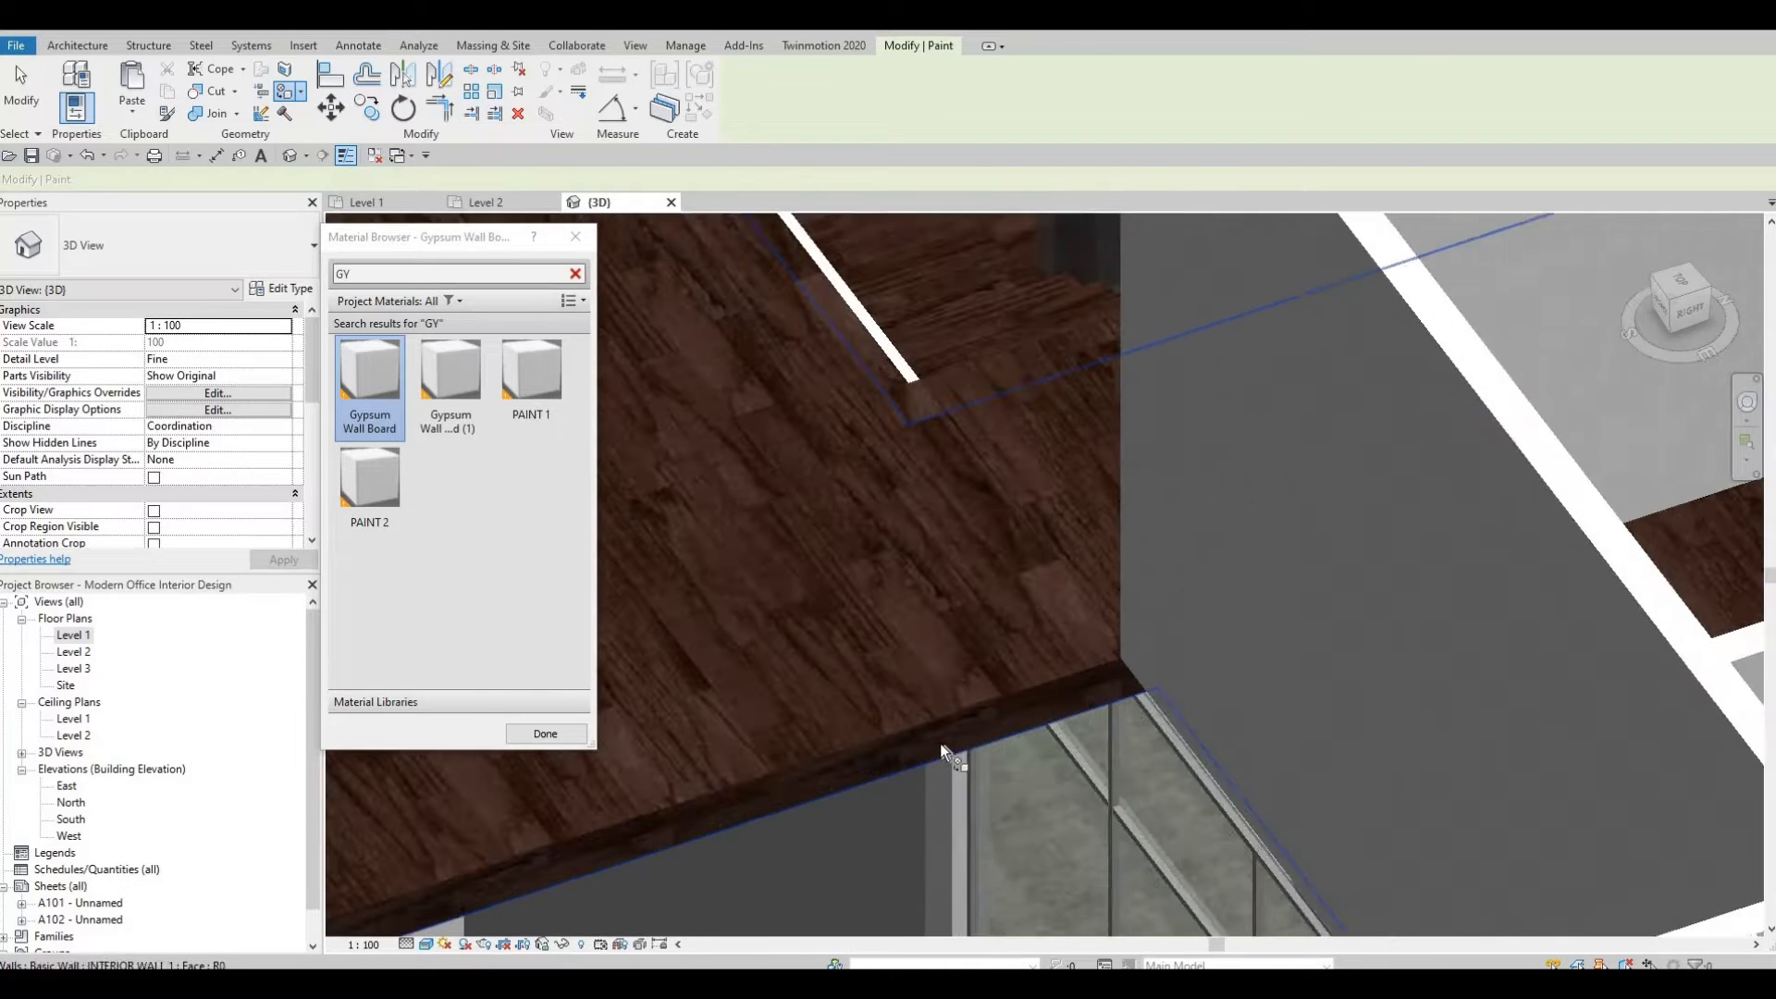
left_click(955, 722)
middle_click_drag(1082, 724, 870, 448, "shift")
scroll(628, 704, "down", 2)
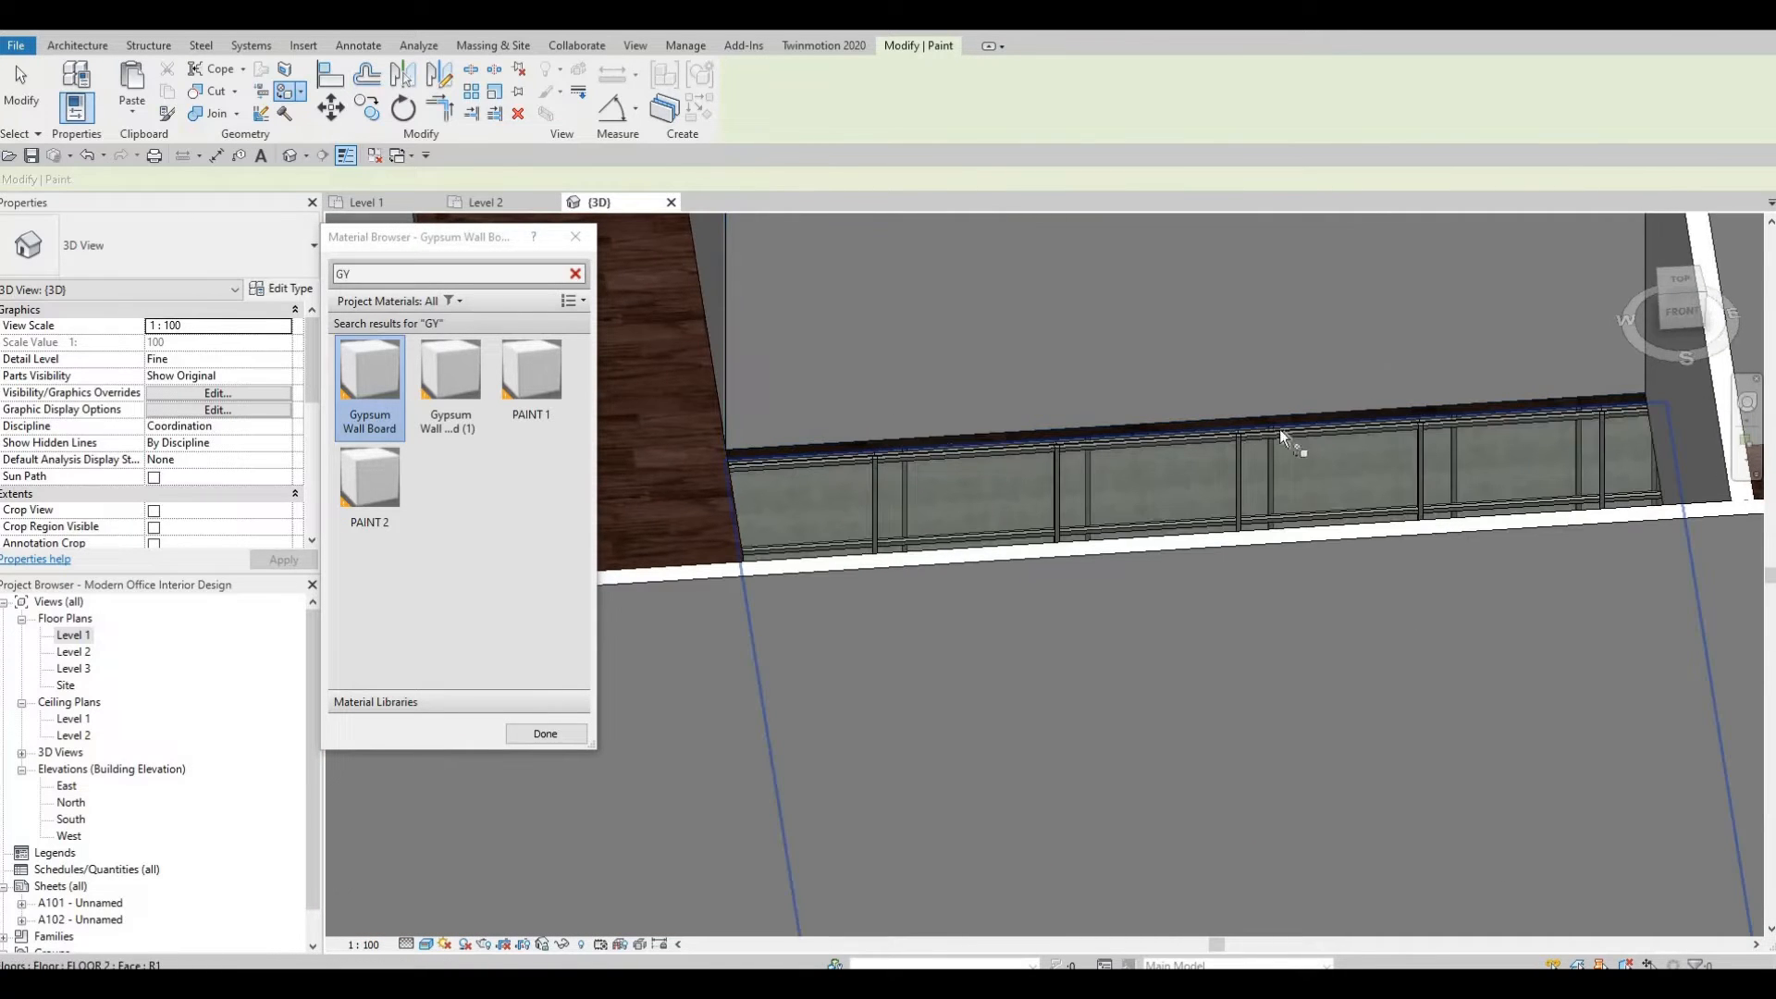
key("Tab")
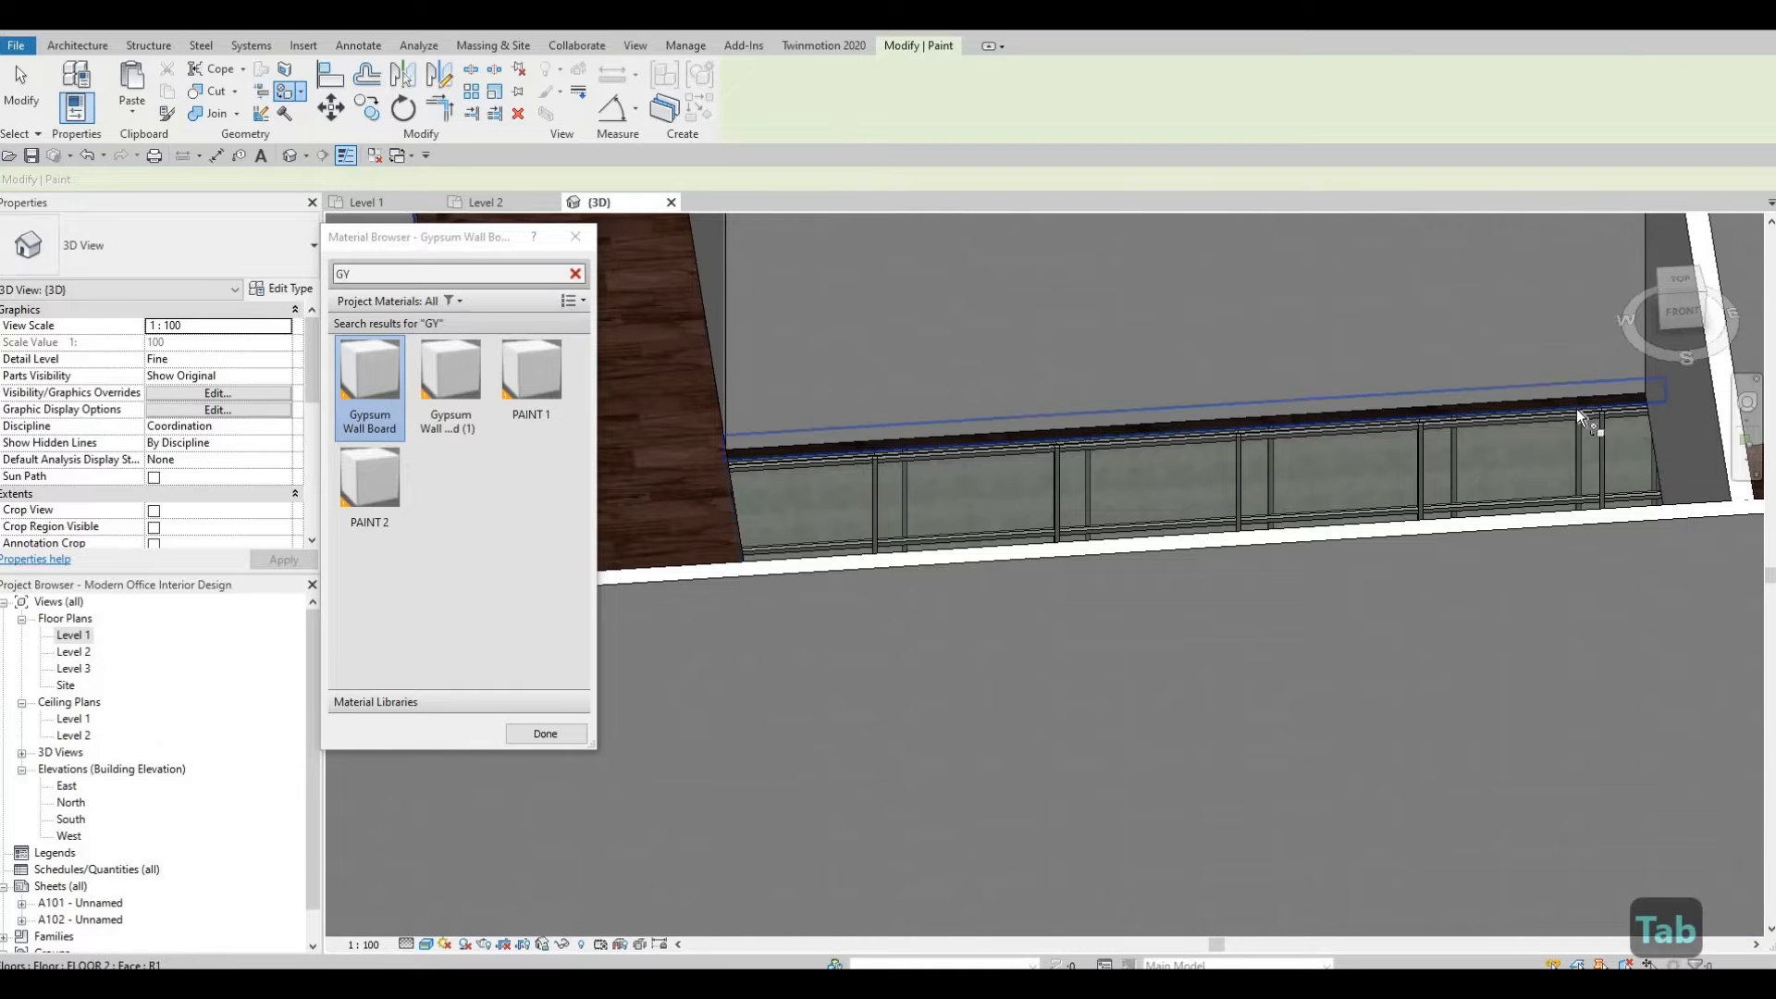
mouse_move(1357, 529)
middle_mouse_down("shift")
mouse_move(1228, 518)
mouse_move(1063, 538)
mouse_move(1006, 435)
middle_mouse_up("shift")
scroll(1252, 558, "down", 5)
key("Escape")
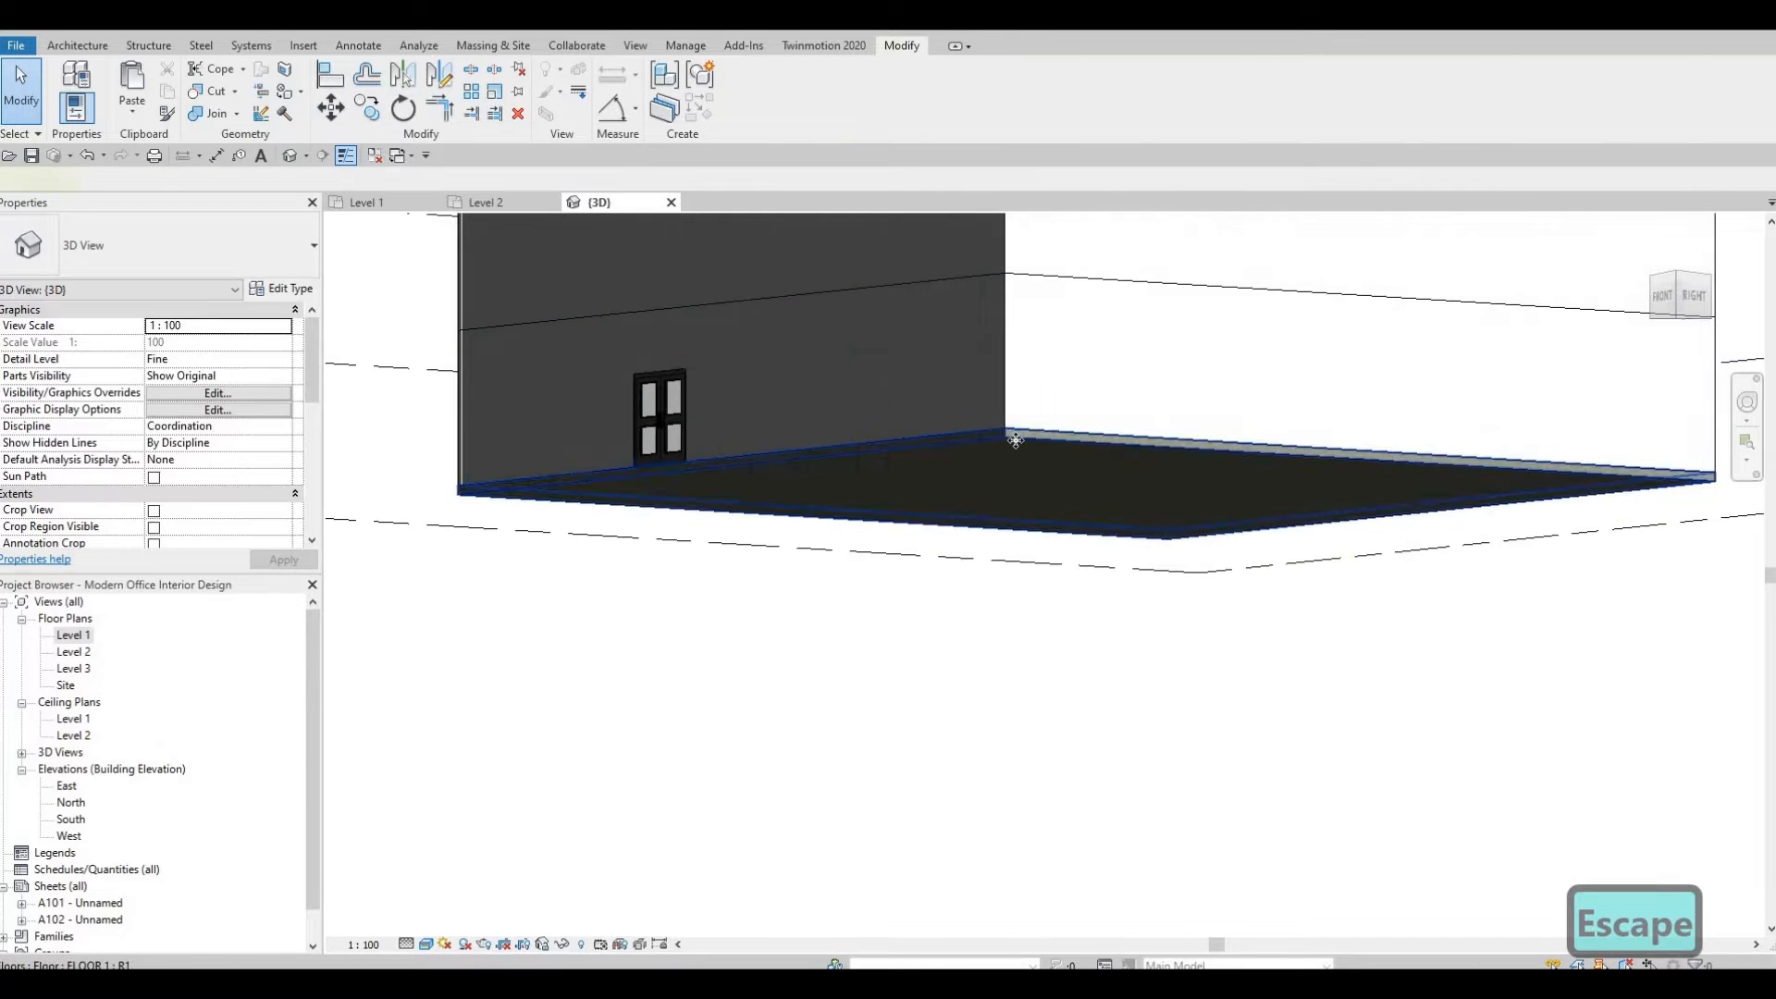
Hide the Level 1 floor in the 3D view.
left_click(1008, 435)
right_click(1095, 507)
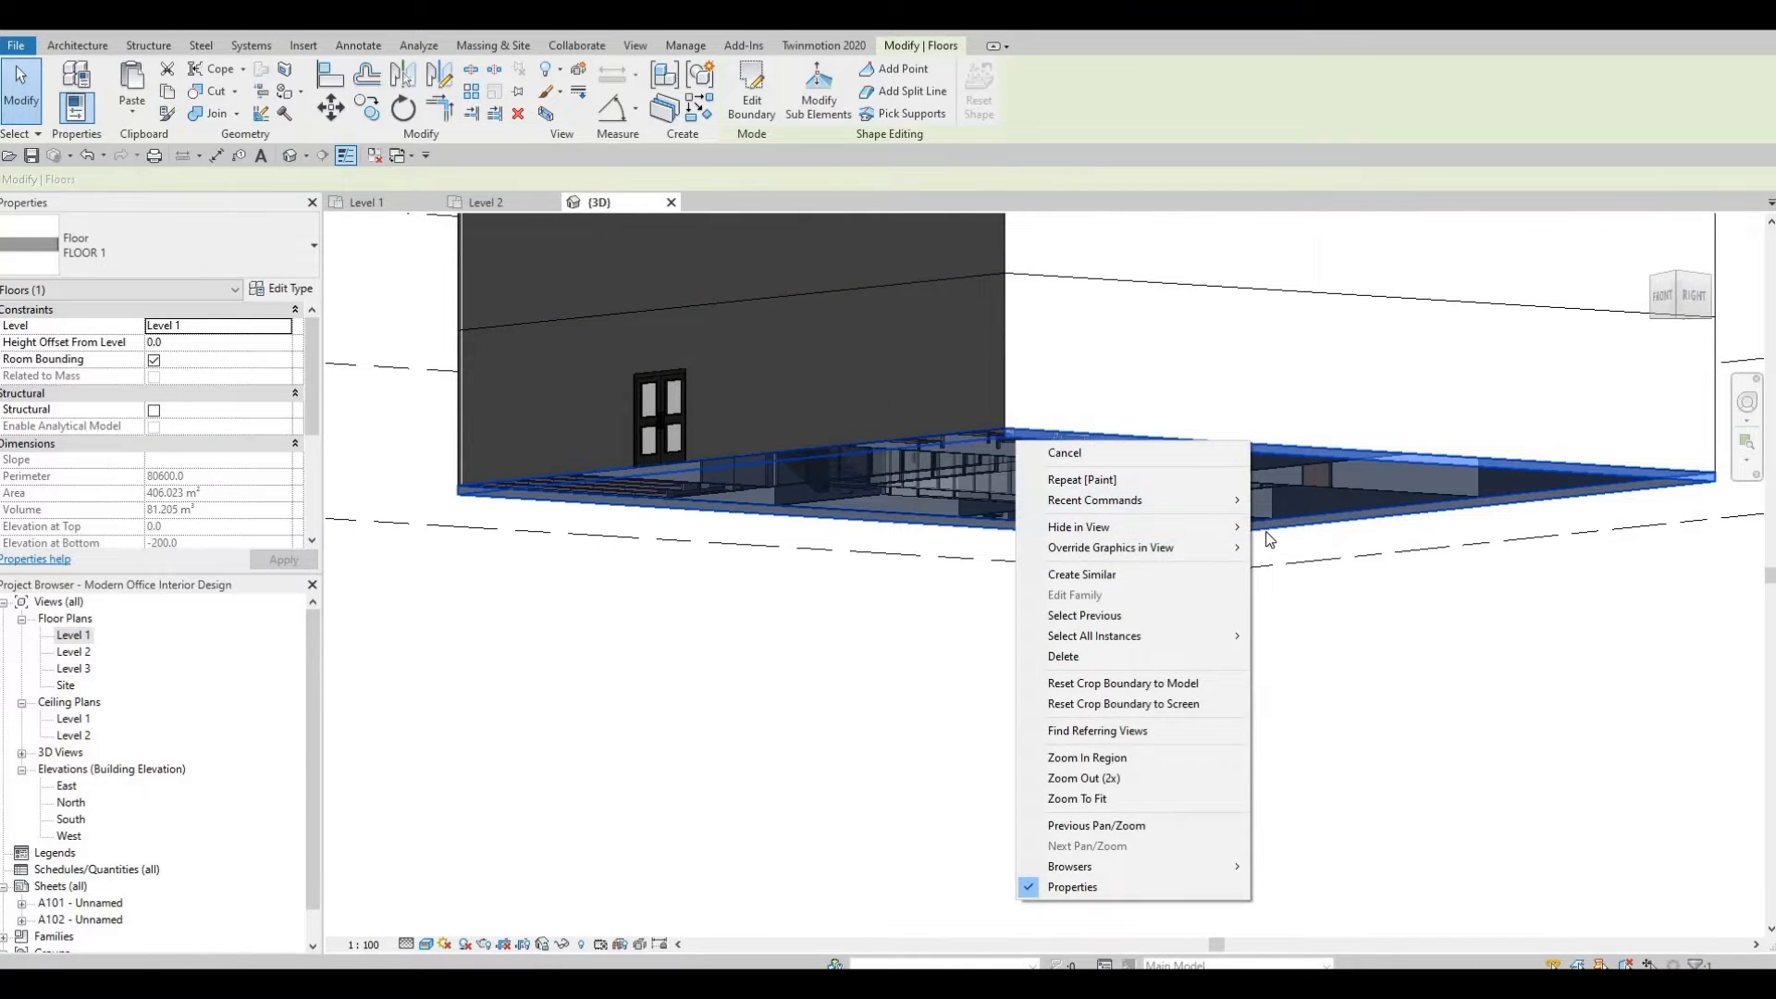
mouse_move(1073, 519)
left_click(1300, 526)
Repaint the Level 2 floor edge face above the corridor doors with the Laminate, Ivory, Matte material.
middle_click_drag(1042, 294, 786, 269, "shift")
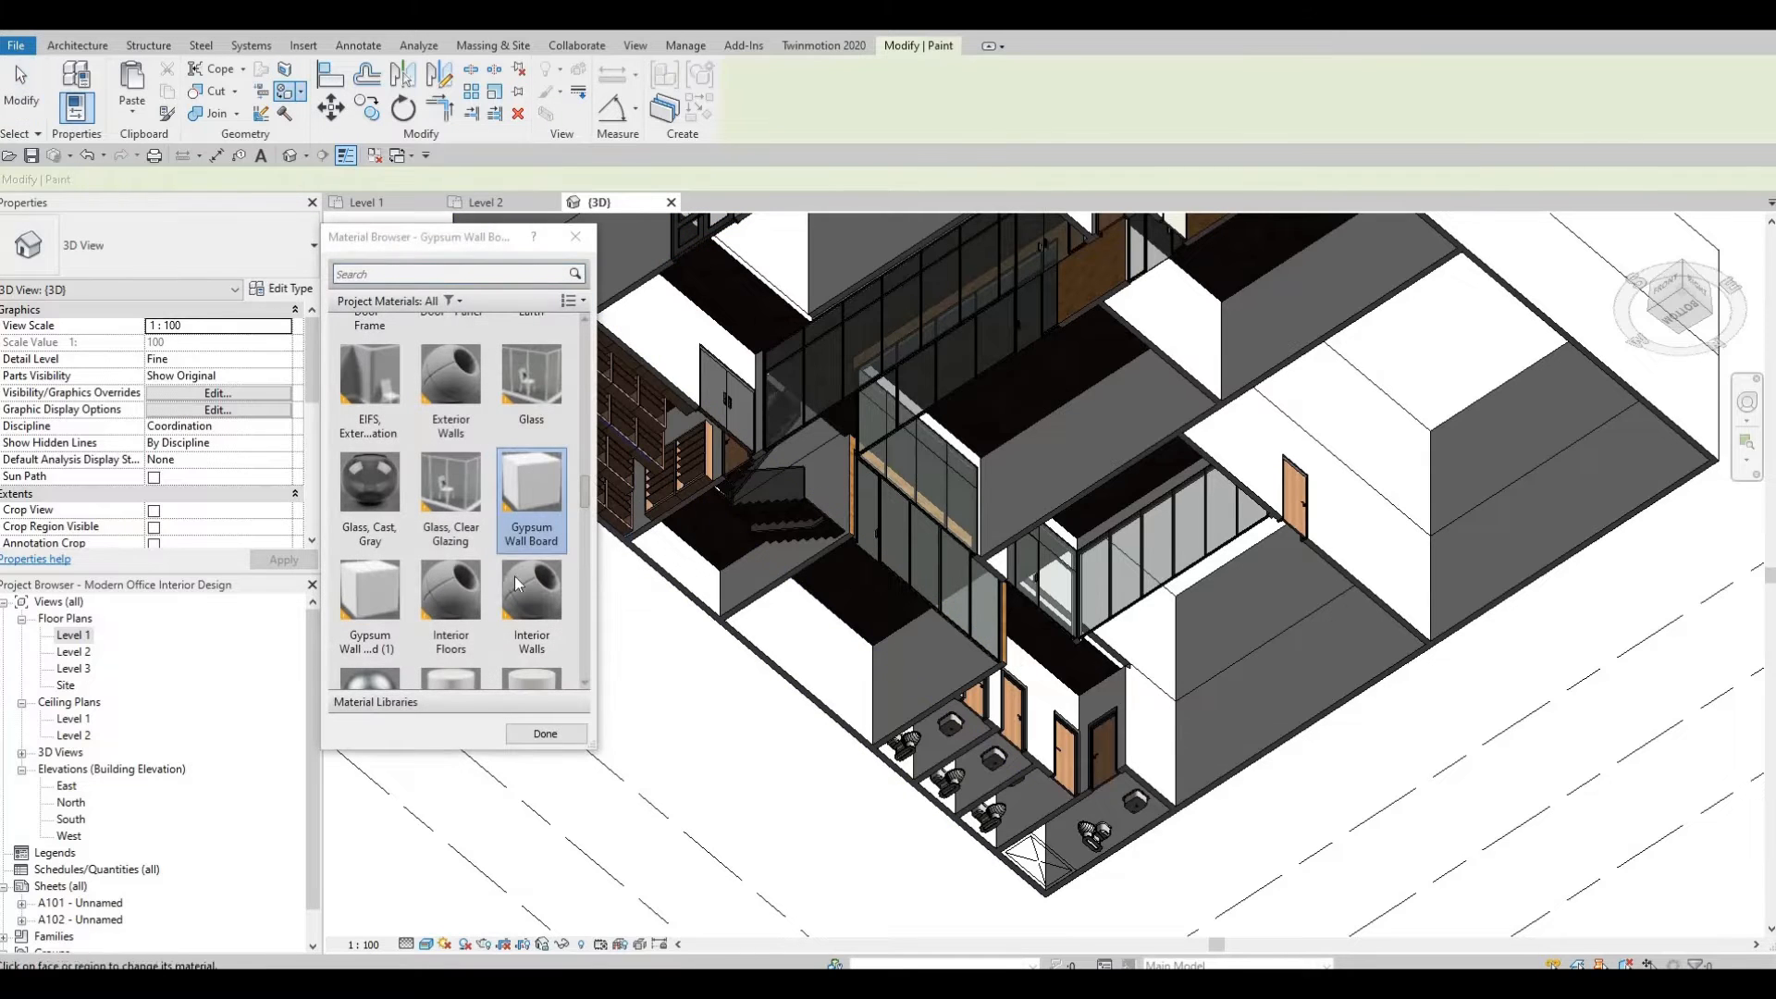
scroll(541, 597, "down", 3)
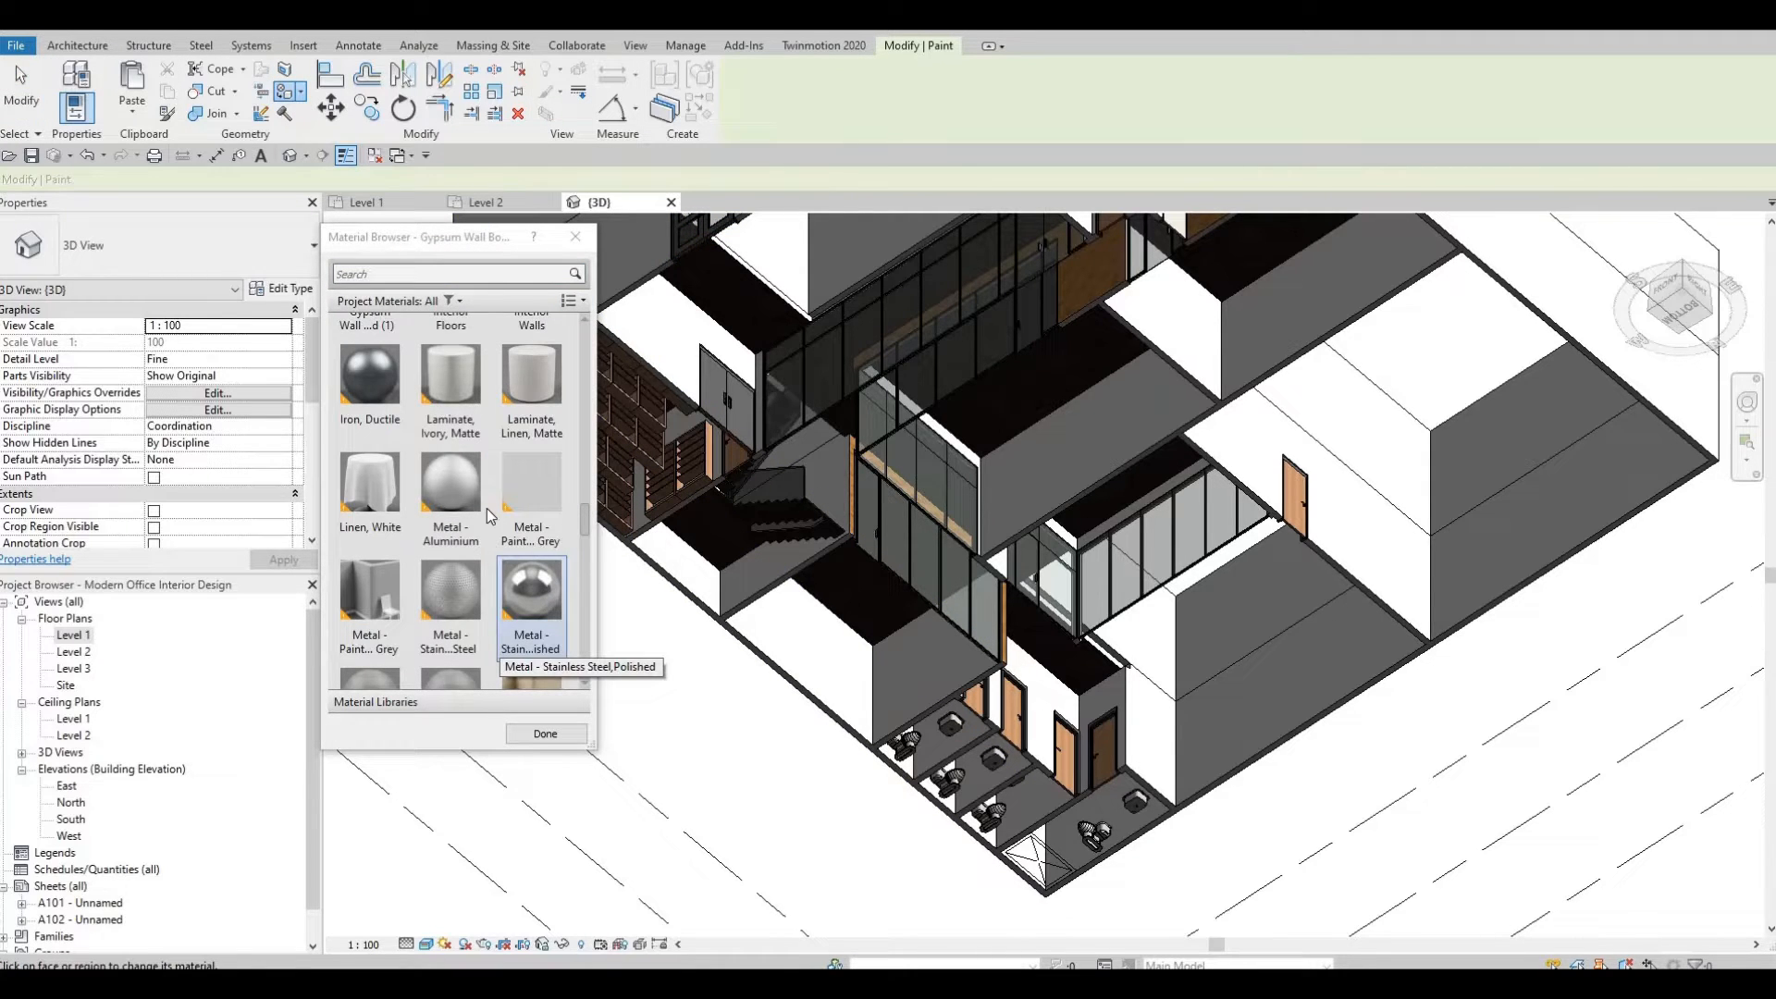
left_click(464, 396)
mouse_move(1097, 524)
middle_mouse_down("shift")
mouse_move(1068, 546)
mouse_move(1154, 491)
middle_mouse_up("shift")
scroll(1069, 545, "down", 2)
scroll(1128, 579, "up", 2)
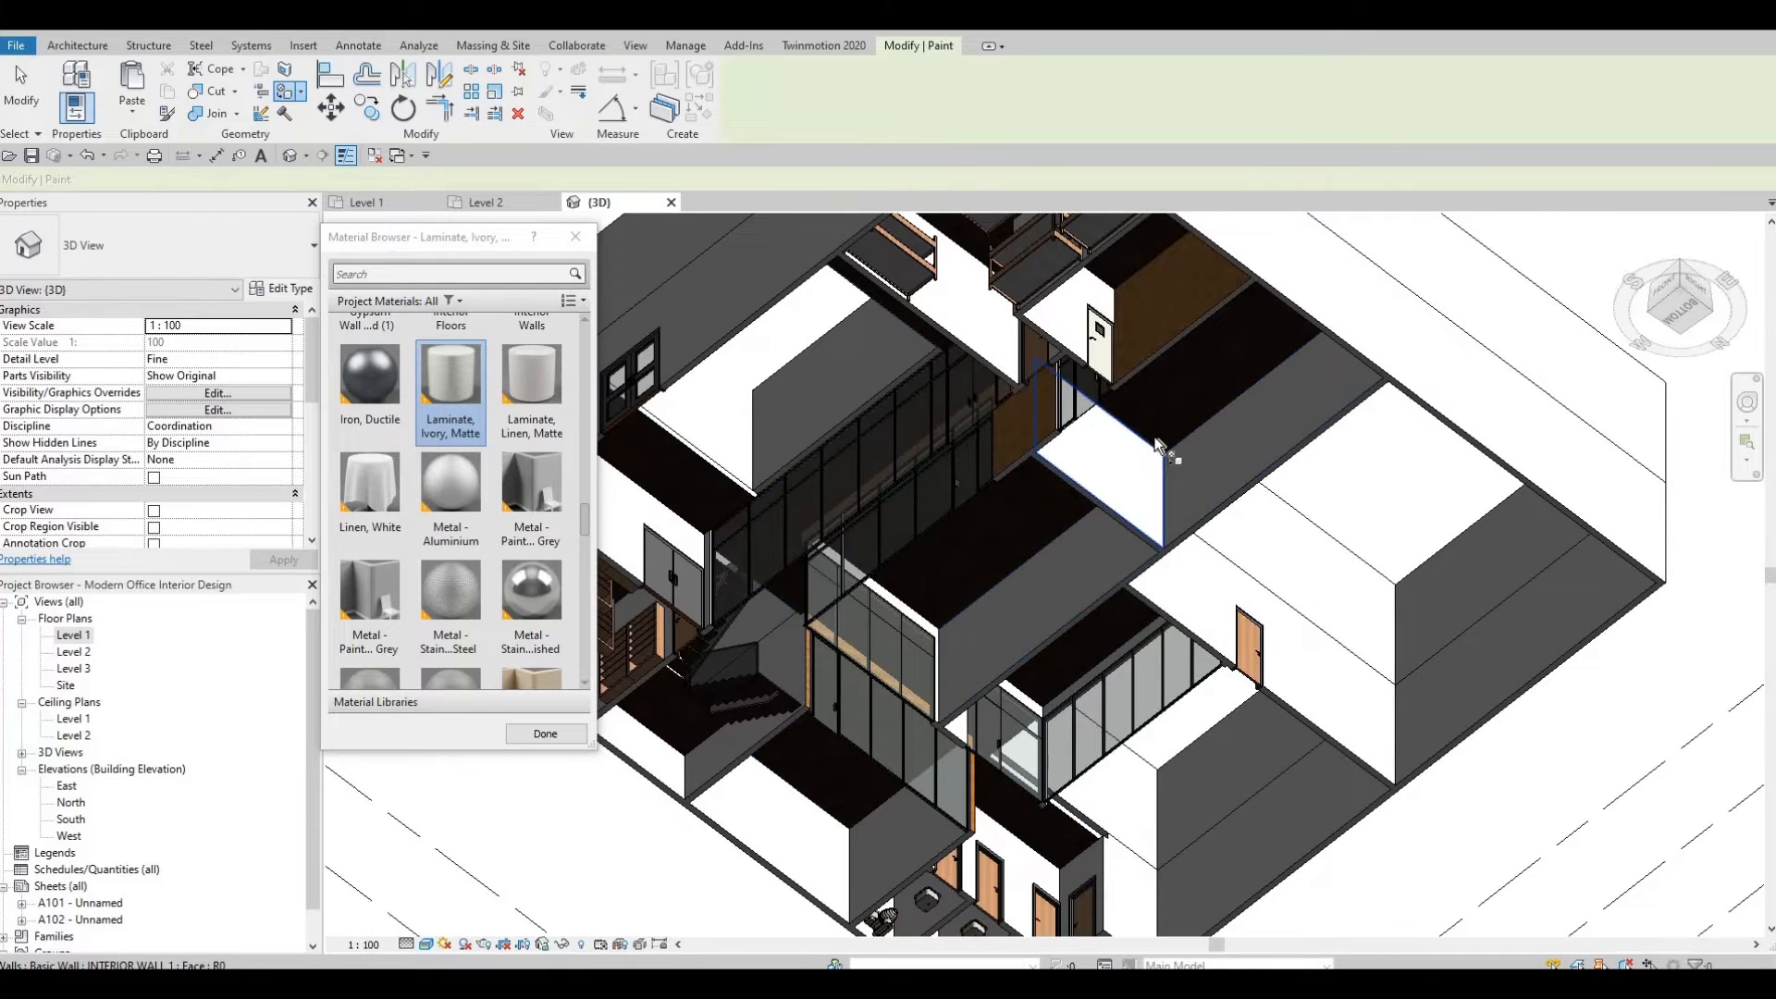
mouse_move(1167, 426)
middle_mouse_down("shift")
mouse_move(1120, 831)
mouse_move(1056, 766)
mouse_move(1004, 855)
middle_mouse_up("shift")
mouse_move(865, 490)
middle_mouse_down("shift")
mouse_move(823, 603)
mouse_move(1157, 690)
middle_mouse_up("shift")
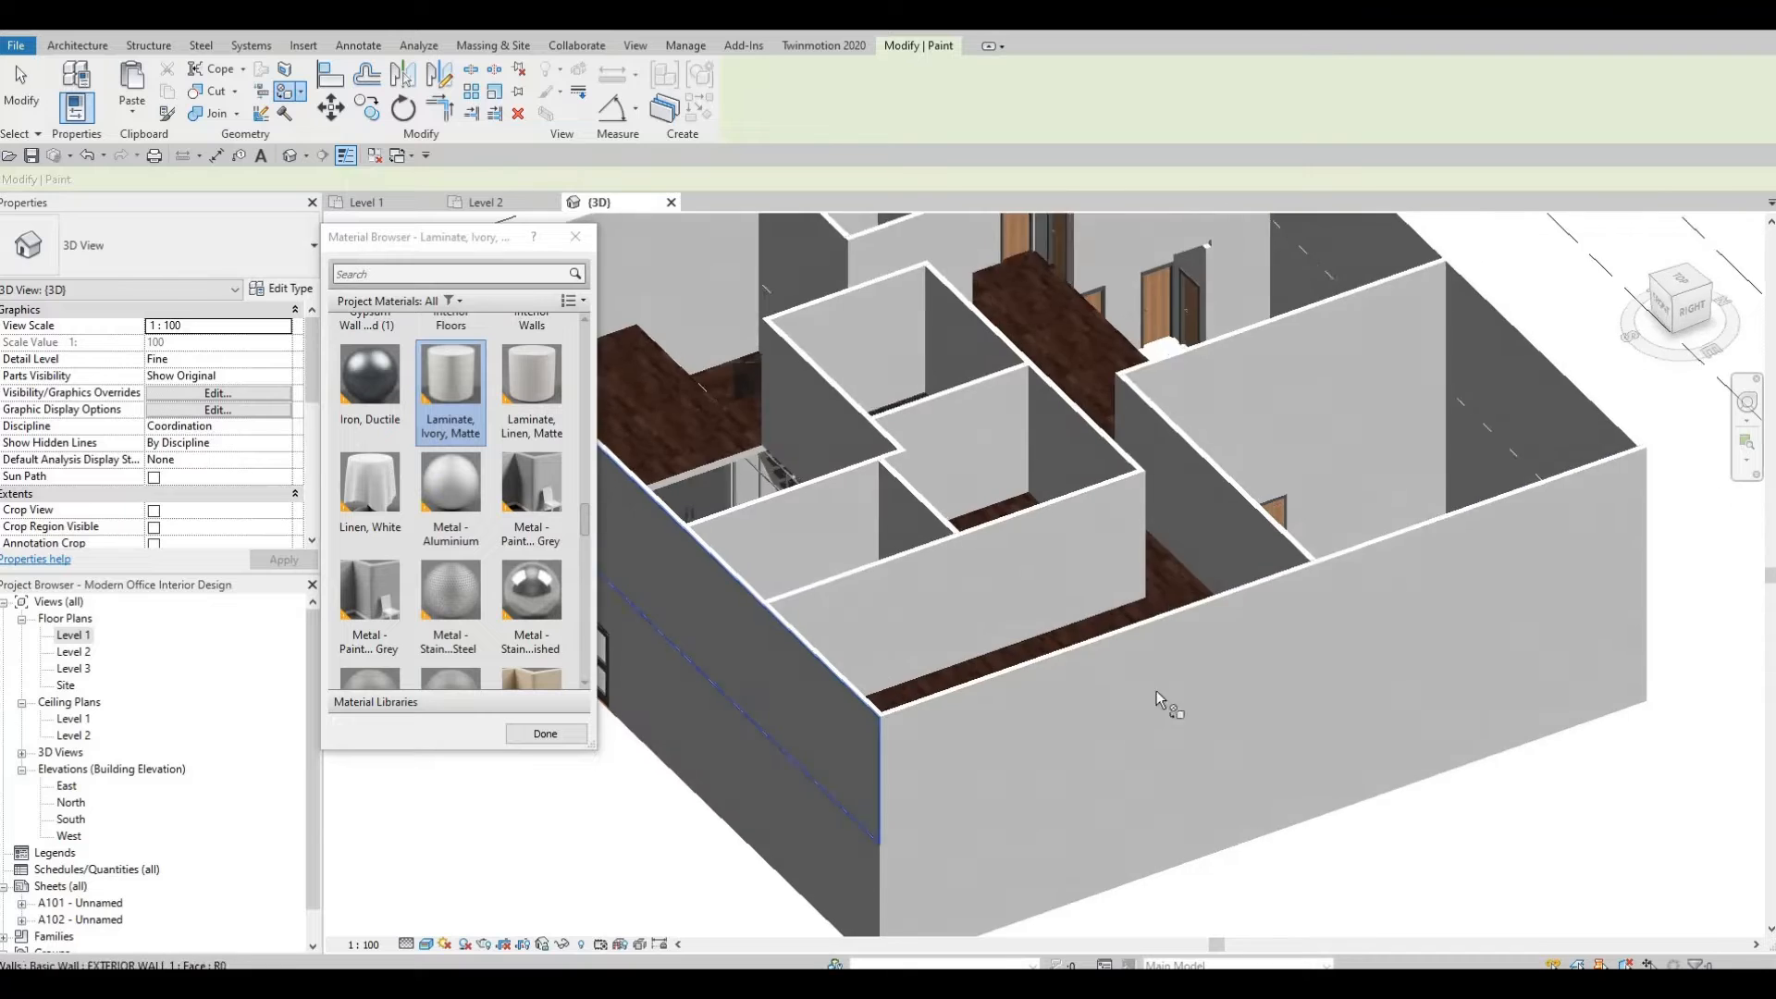
middle_click_drag(874, 576, 1057, 638)
scroll(1008, 609, "up", 5)
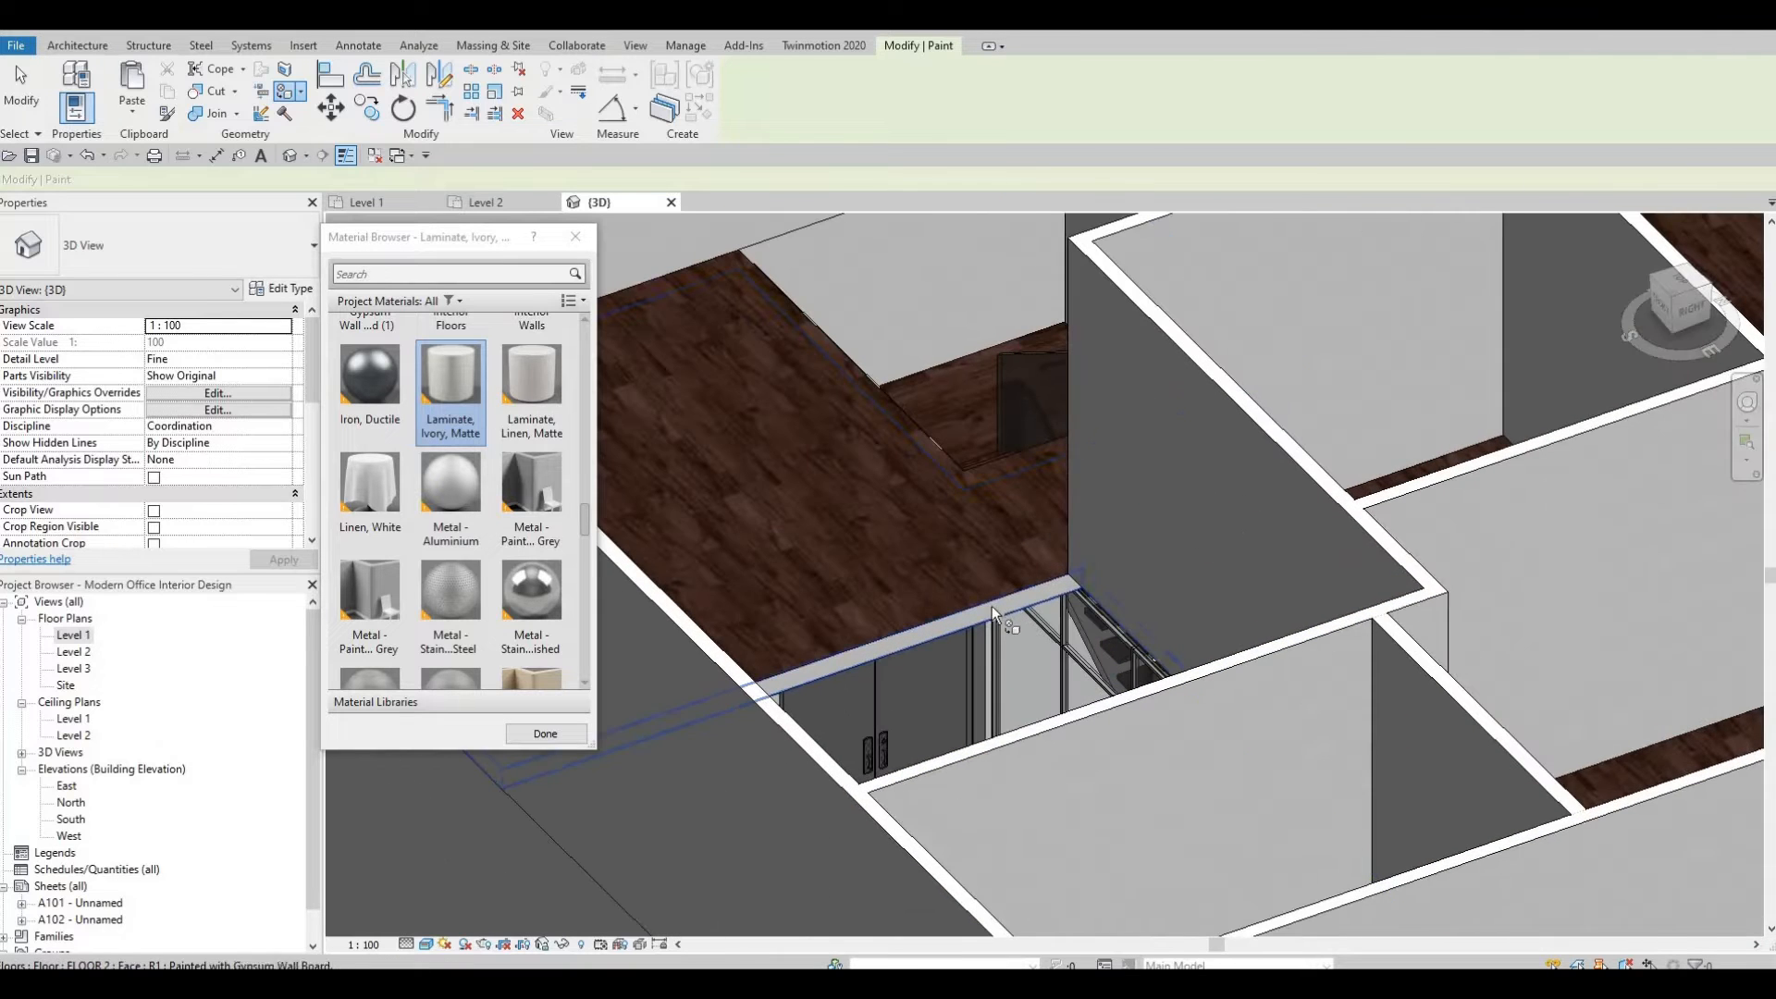
left_click(989, 608)
Paint the Level 2 floor edge face above the curtain wall with Laminate, Ivory, Matte as well.
scroll(1152, 636, "down", 6)
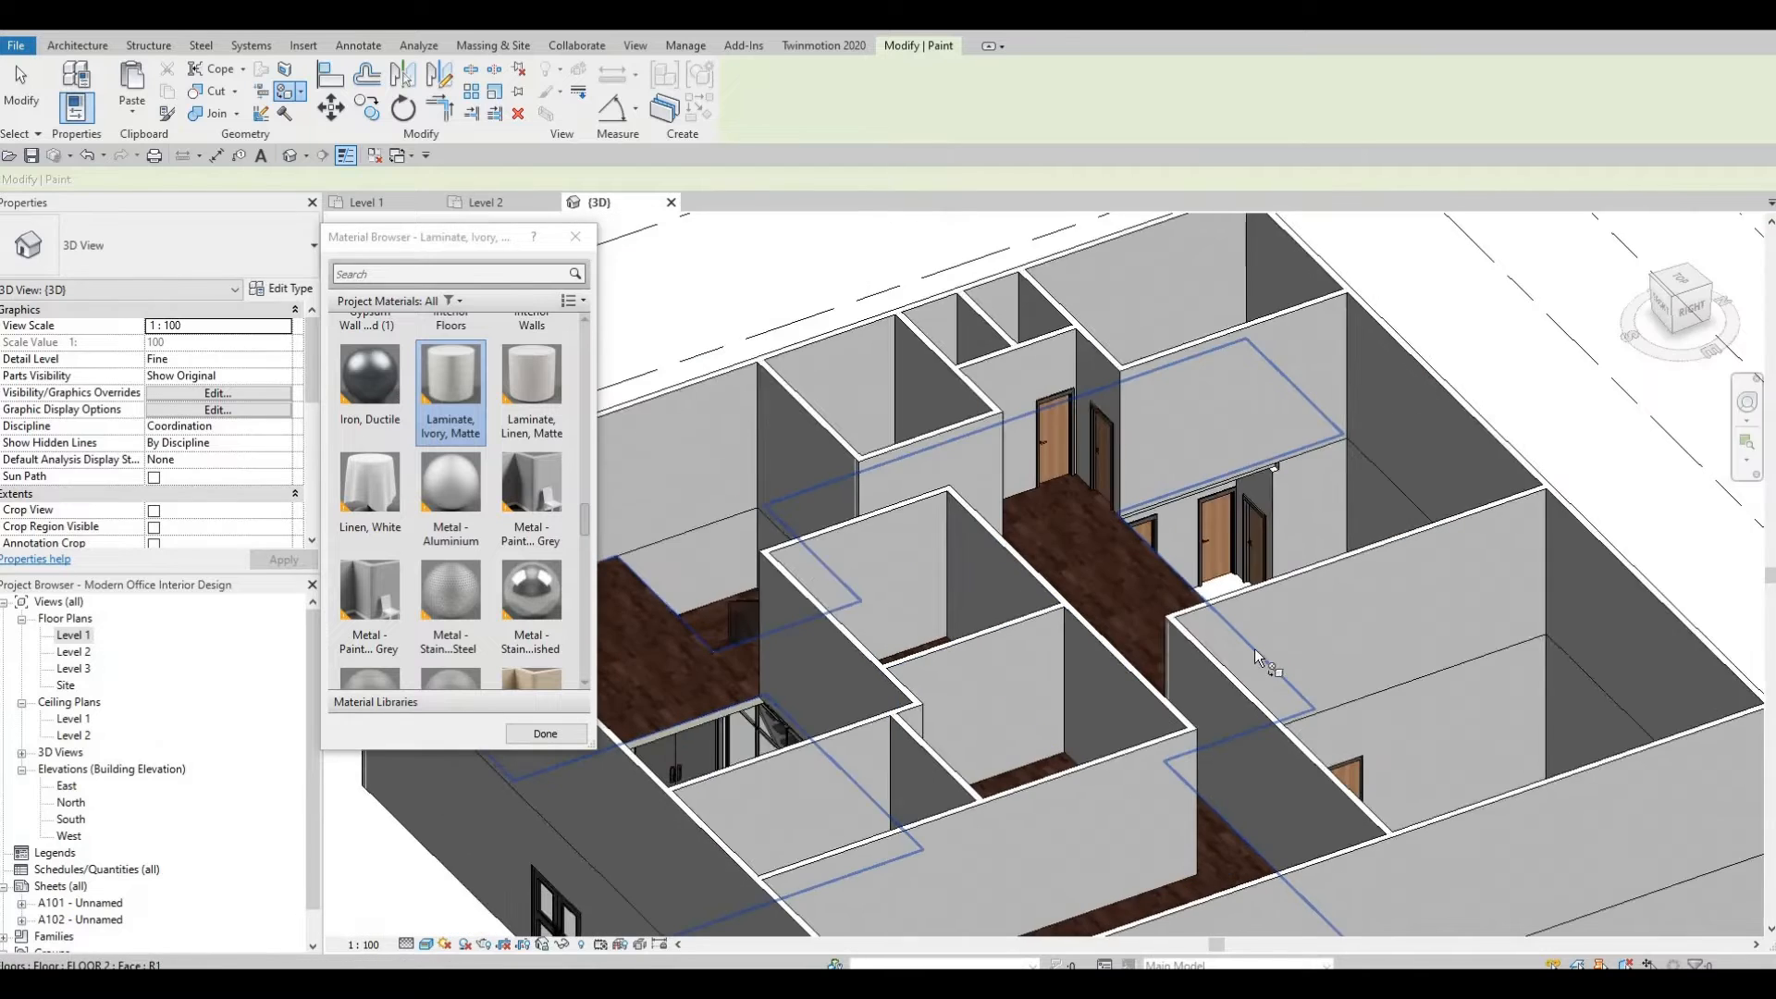
scroll(1014, 552, "up", 2)
scroll(1017, 523, "up", 5)
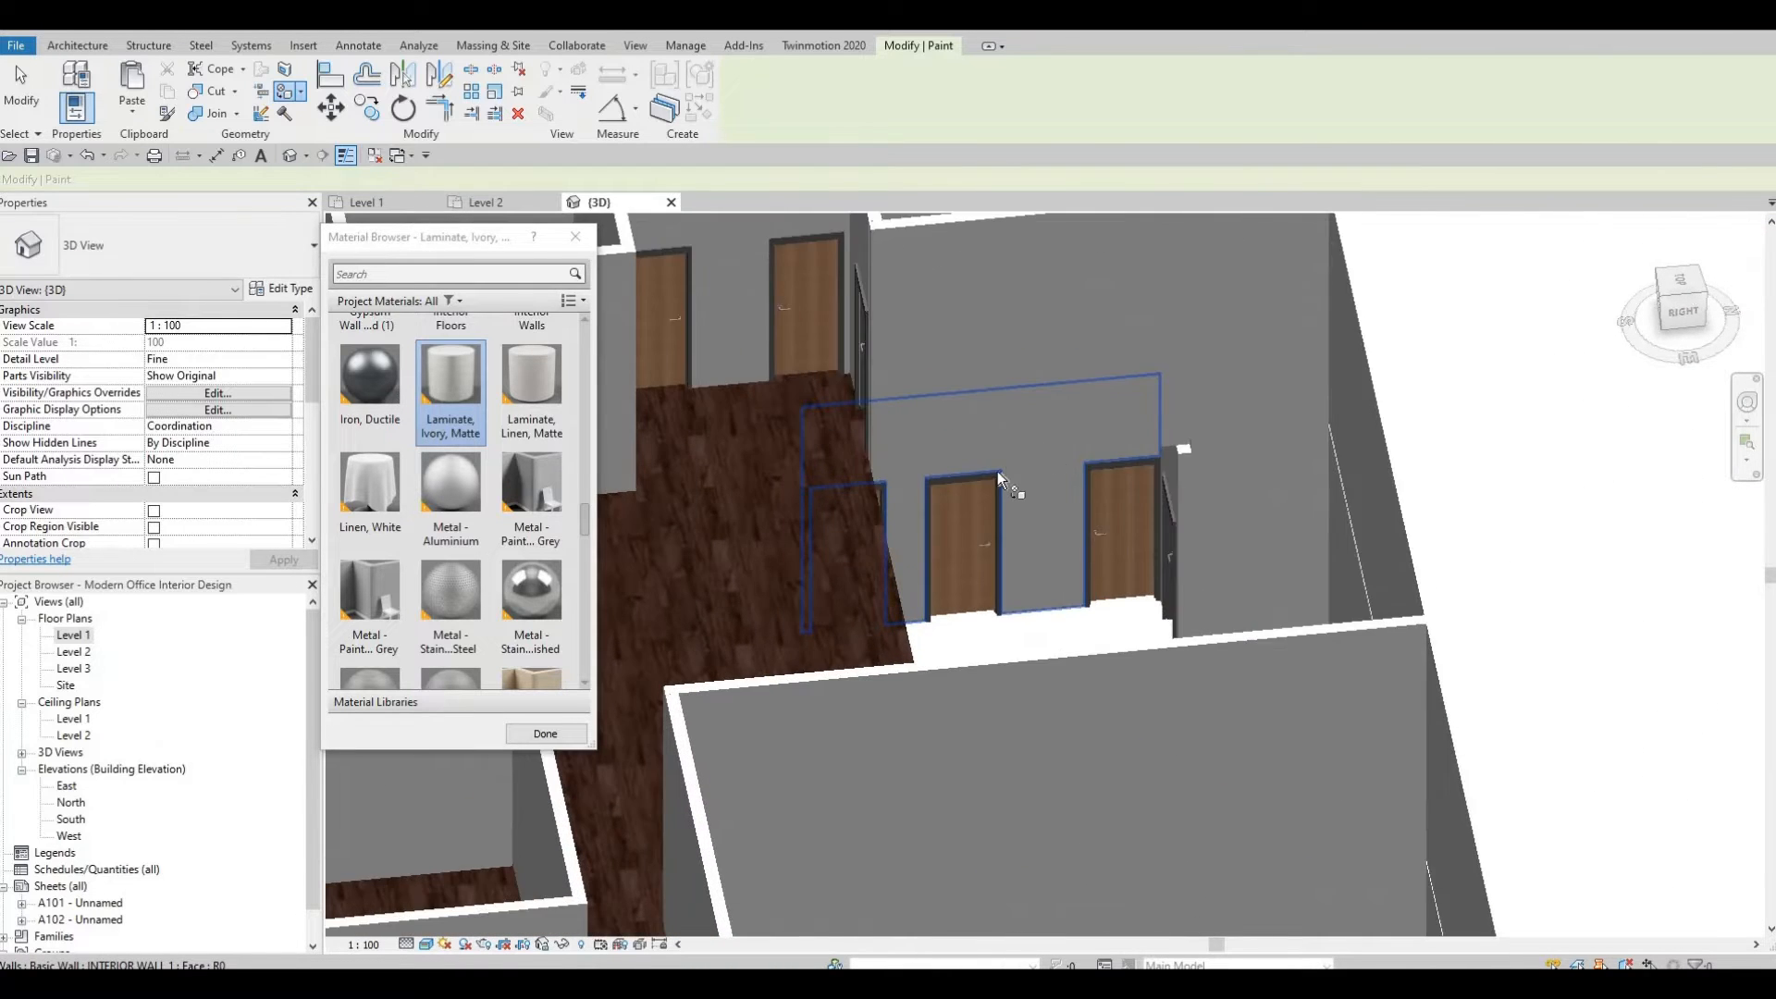
scroll(982, 501, "up", 3)
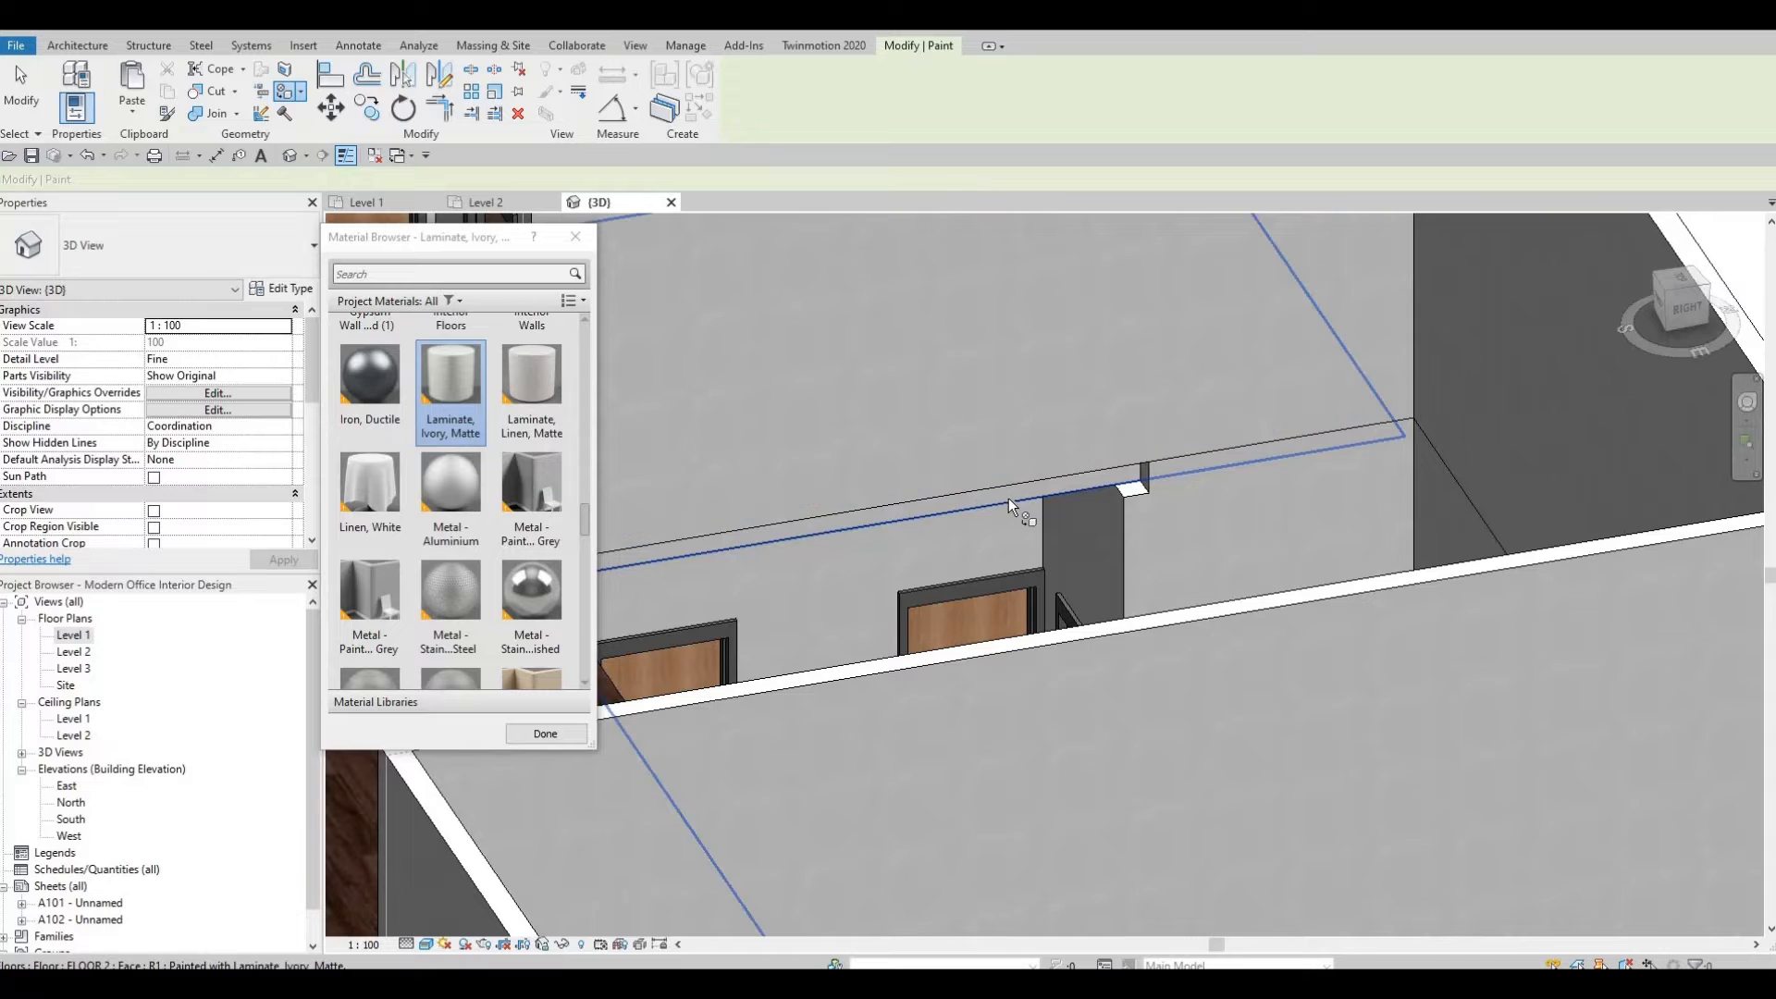
middle_click_drag(1002, 505, 1136, 611, "shift")
scroll(1136, 612, "up", 6)
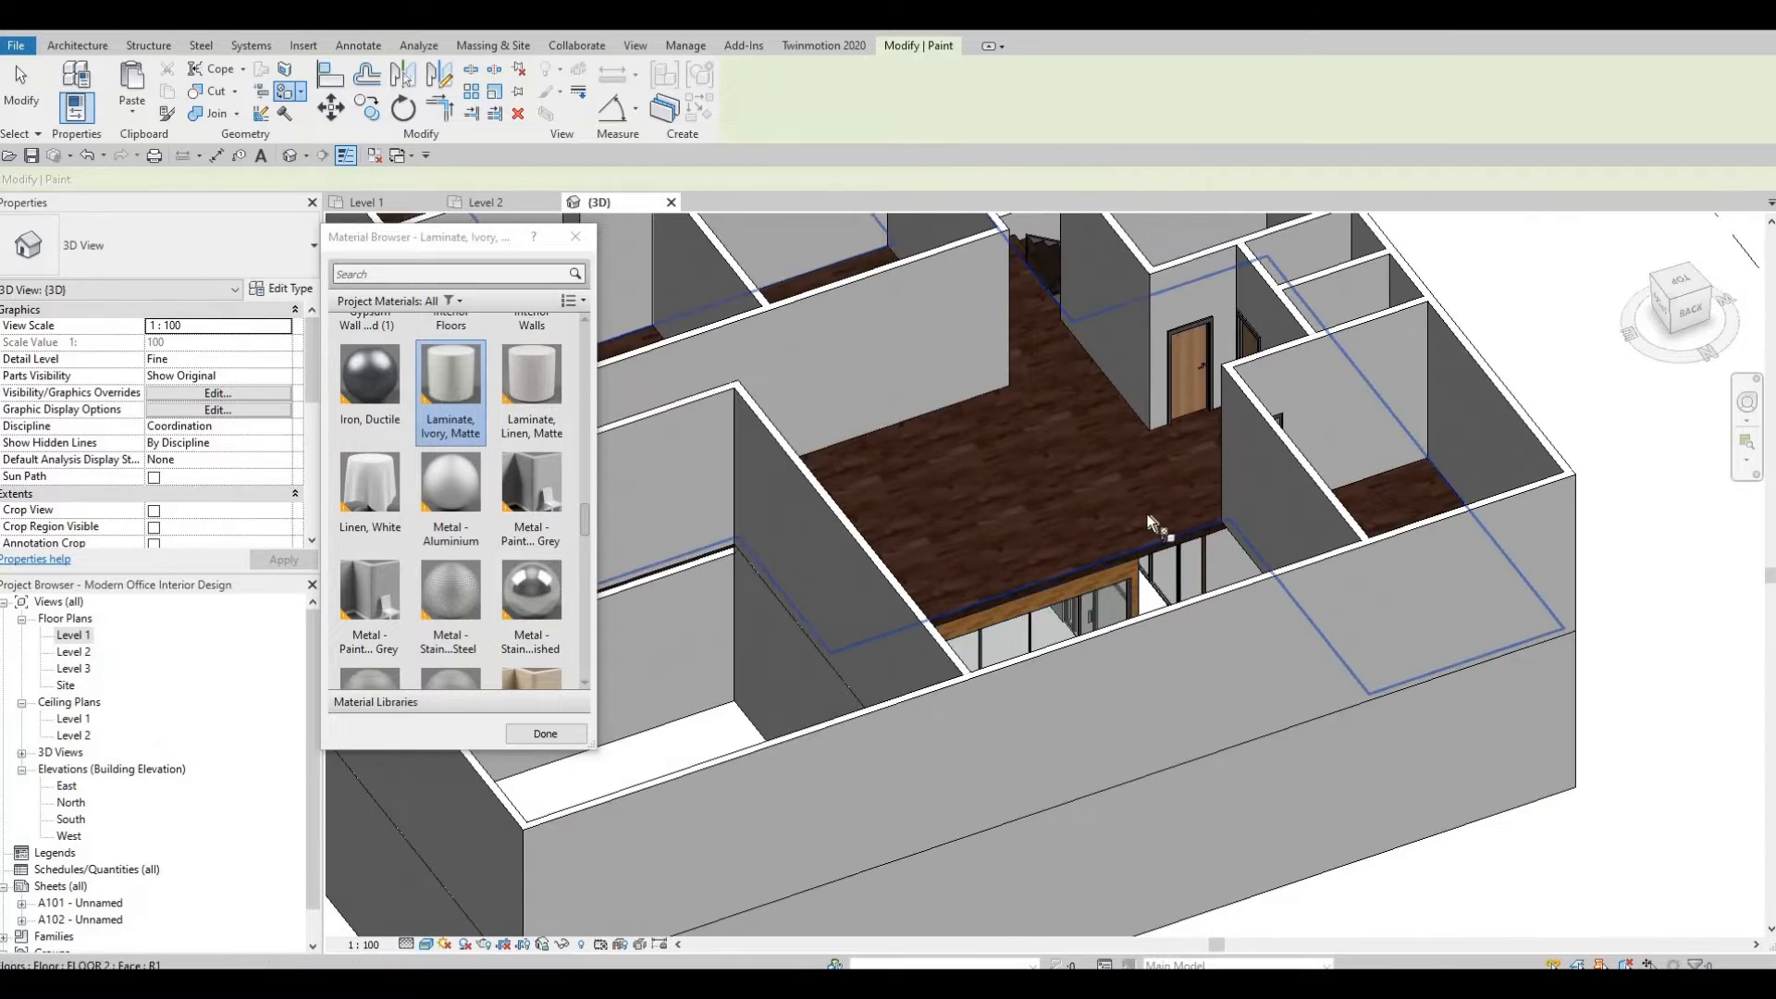
left_click(1140, 480)
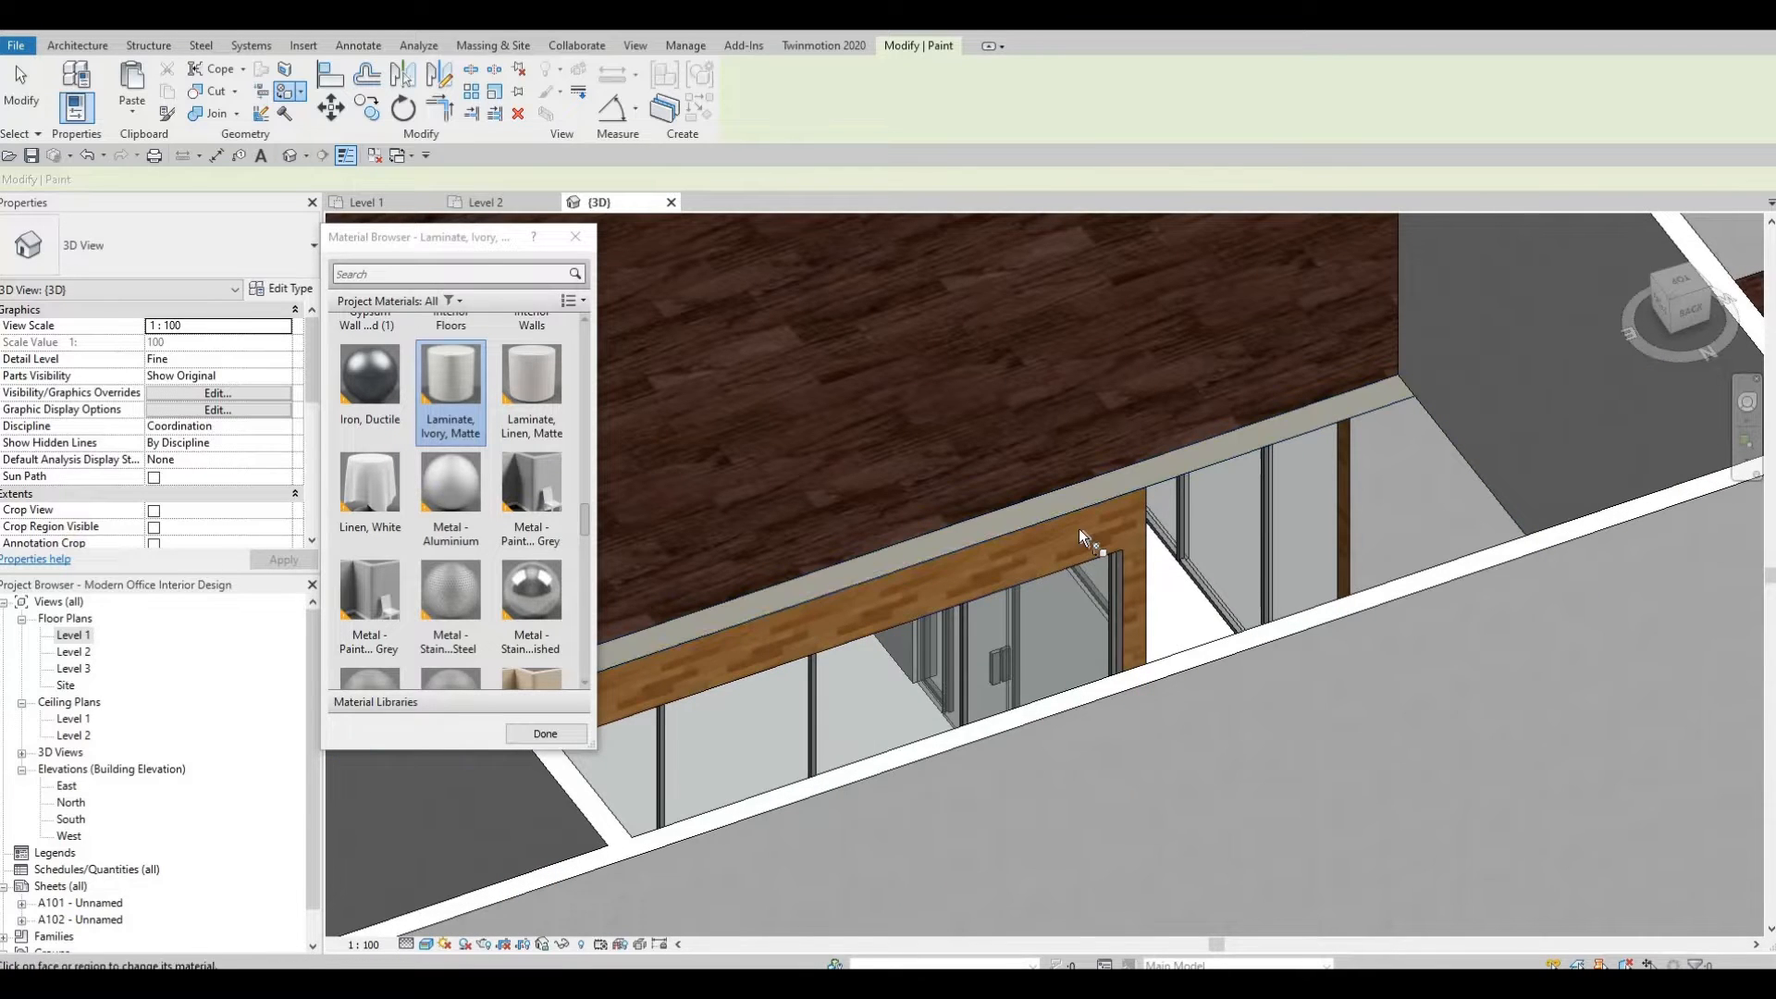
scroll(1060, 529, "down", 3)
mouse_move(1177, 520)
middle_mouse_down("shift")
mouse_move(1202, 517)
mouse_move(1186, 414)
mouse_move(1168, 658)
mouse_move(1158, 574)
mouse_move(1249, 529)
mouse_move(1122, 829)
mouse_move(988, 669)
mouse_move(1586, 758)
mouse_move(1558, 701)
mouse_move(1395, 725)
mouse_move(1485, 735)
mouse_move(1008, 564)
mouse_move(1191, 425)
mouse_move(1199, 557)
mouse_move(1180, 579)
middle_mouse_up("shift")
scroll(1194, 564, "up", 2)
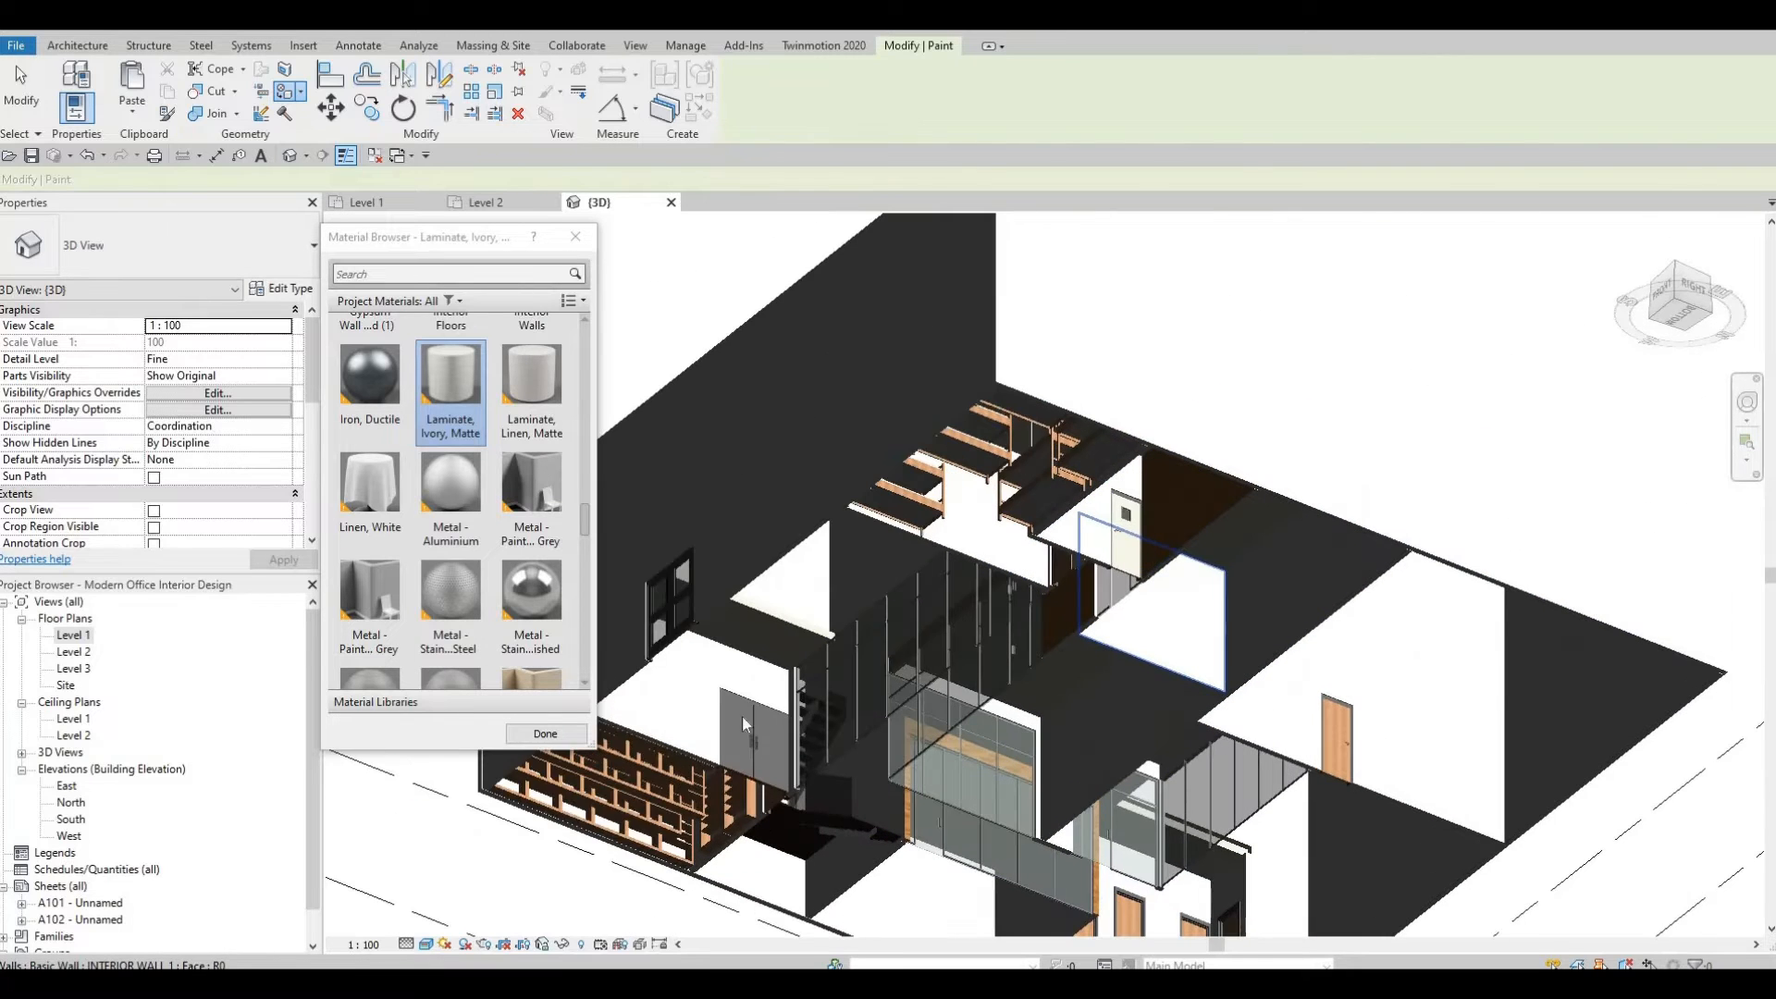
key("Escape")
key("Escape")
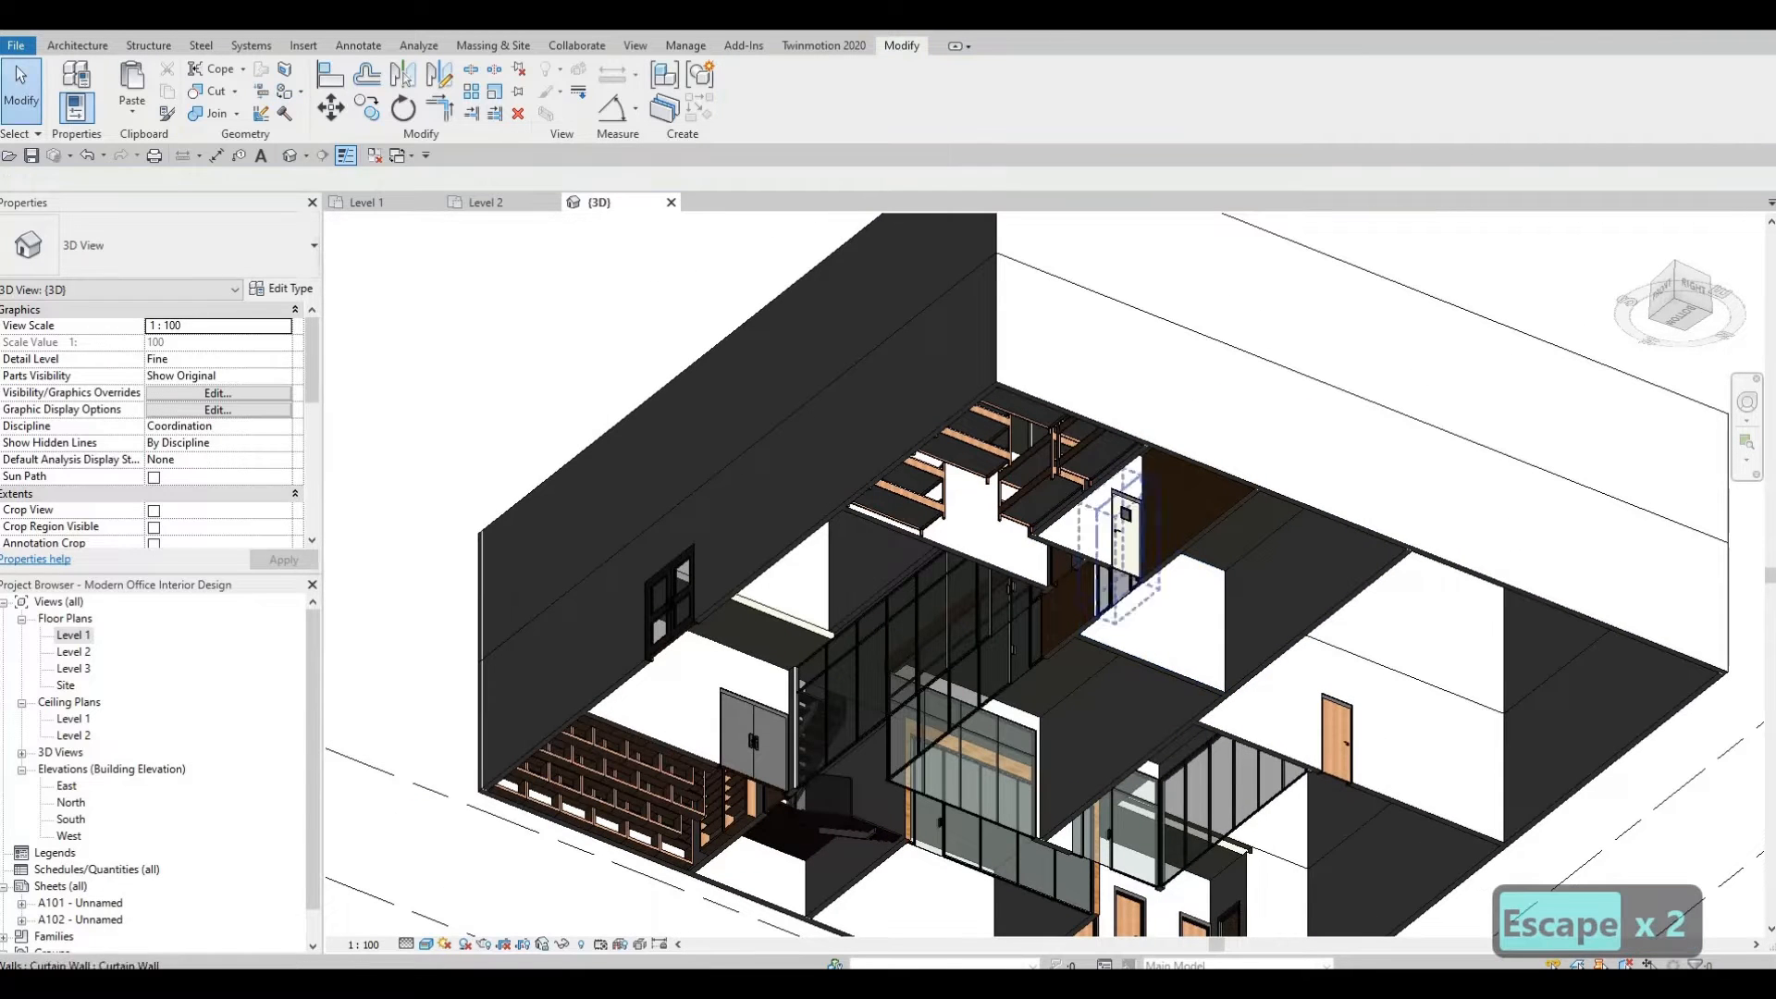
Unhide the Level 1 floor using Reveal Hidden Elements and leave reveal mode.
left_click(579, 944)
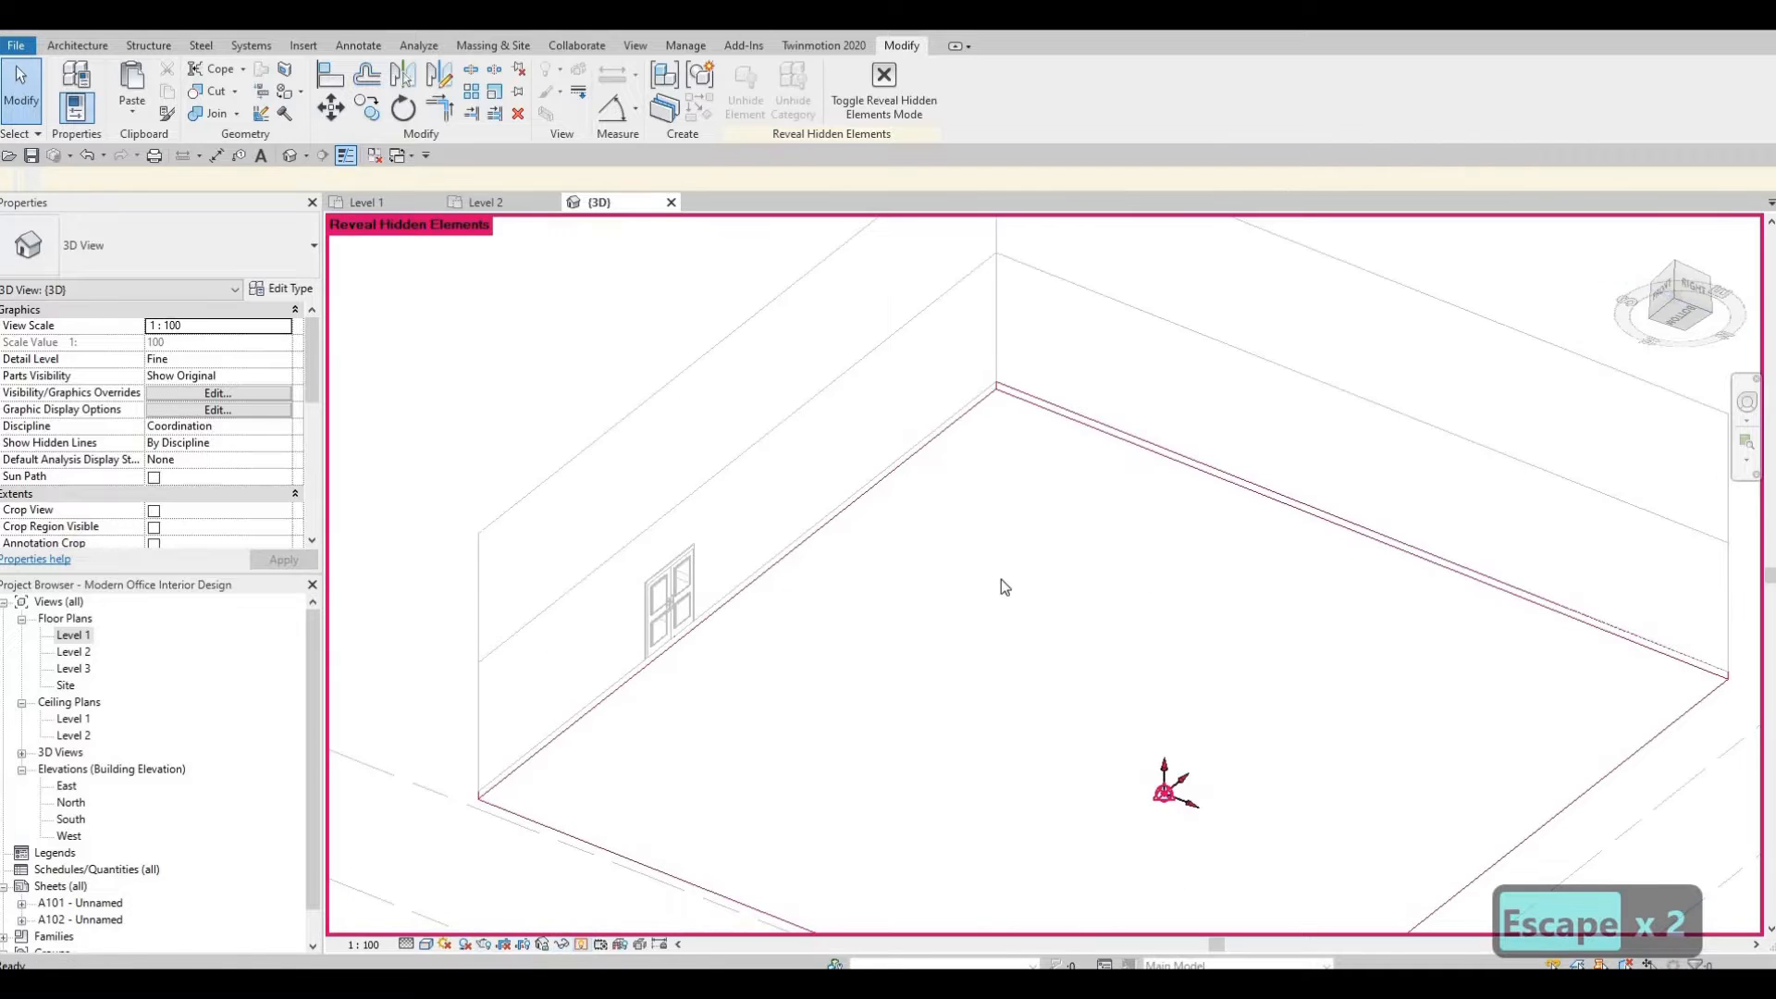
left_click(846, 495)
left_click(1023, 93)
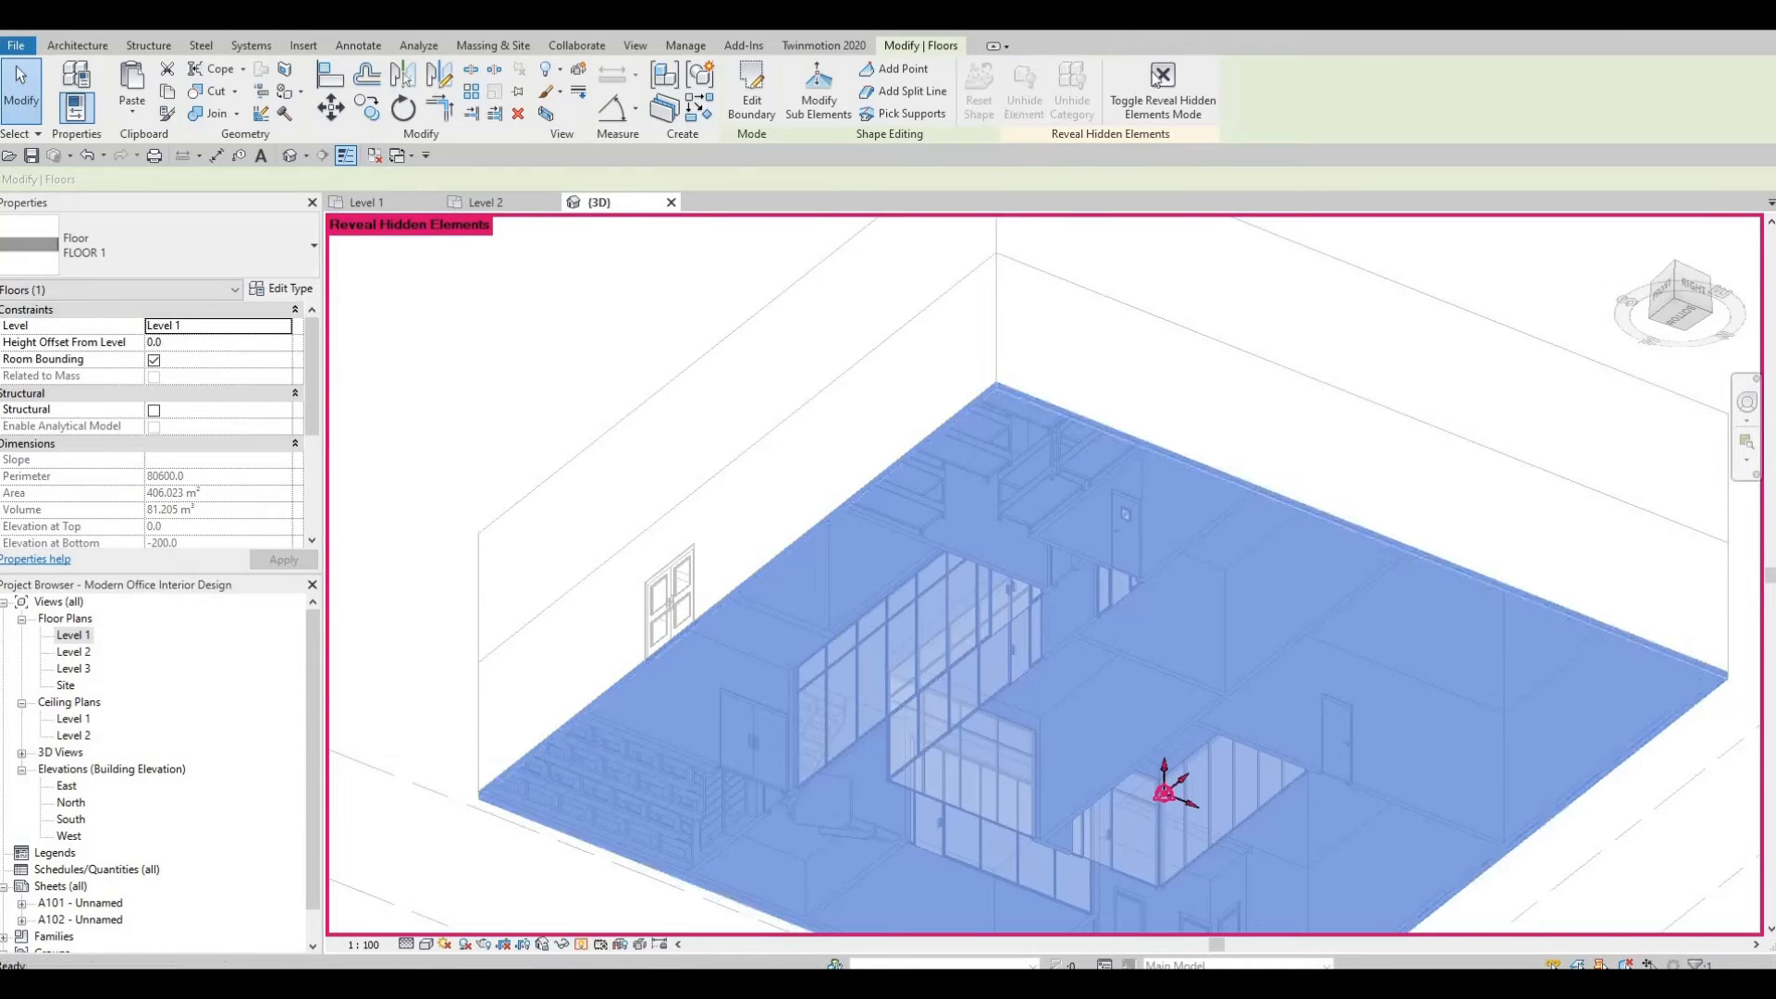
left_click(1163, 81)
key("Escape")
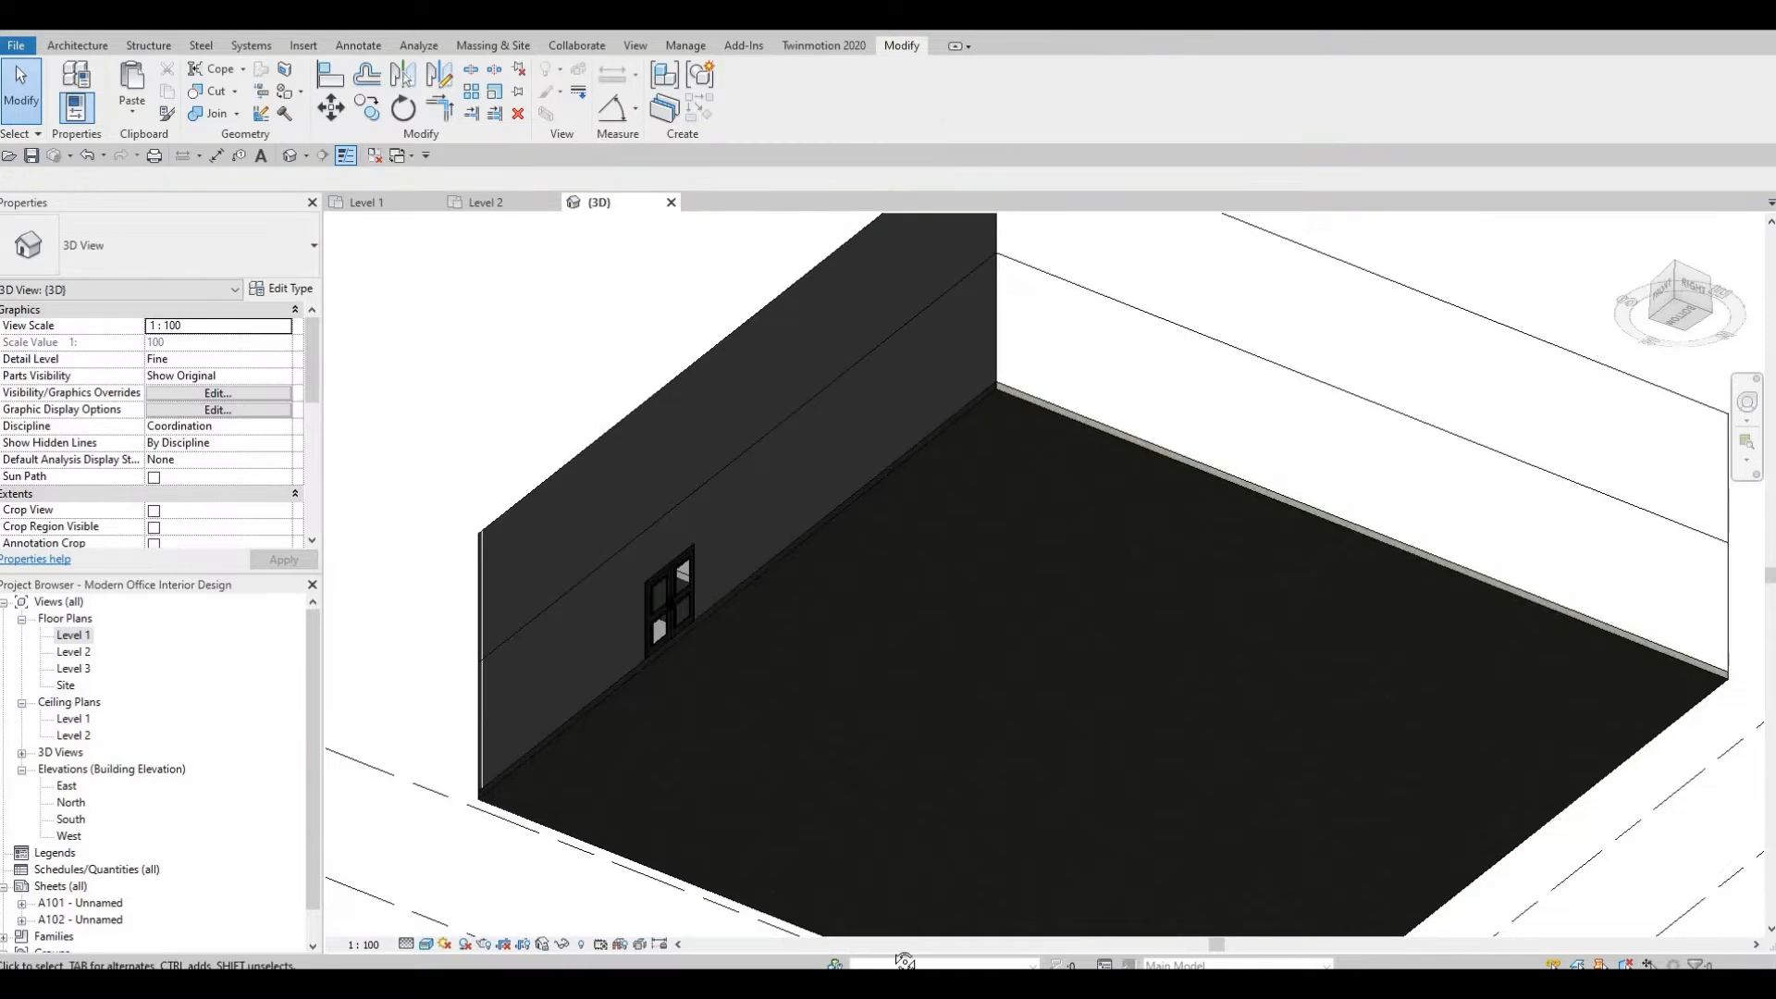
Set the top offset of the interior wall beside the stair to 200.
middle_click_drag(935, 696, 1162, 459, "shift")
scroll(1147, 455, "up", 6)
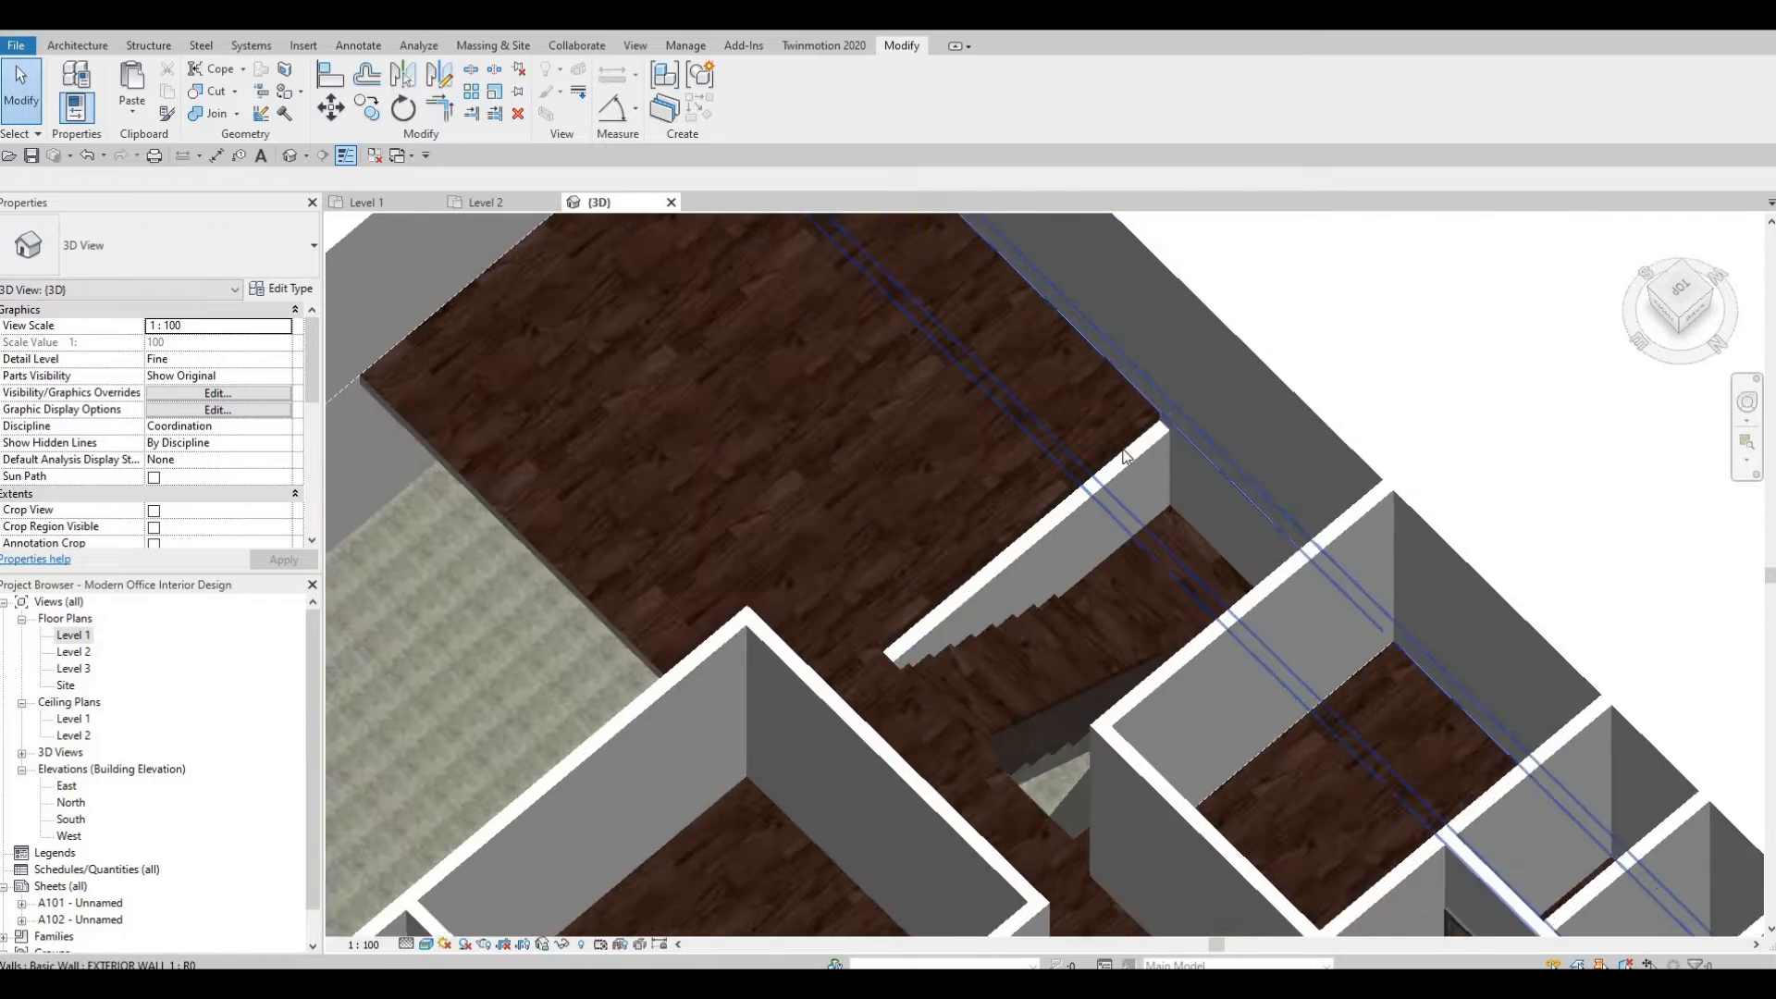
left_click(1044, 510)
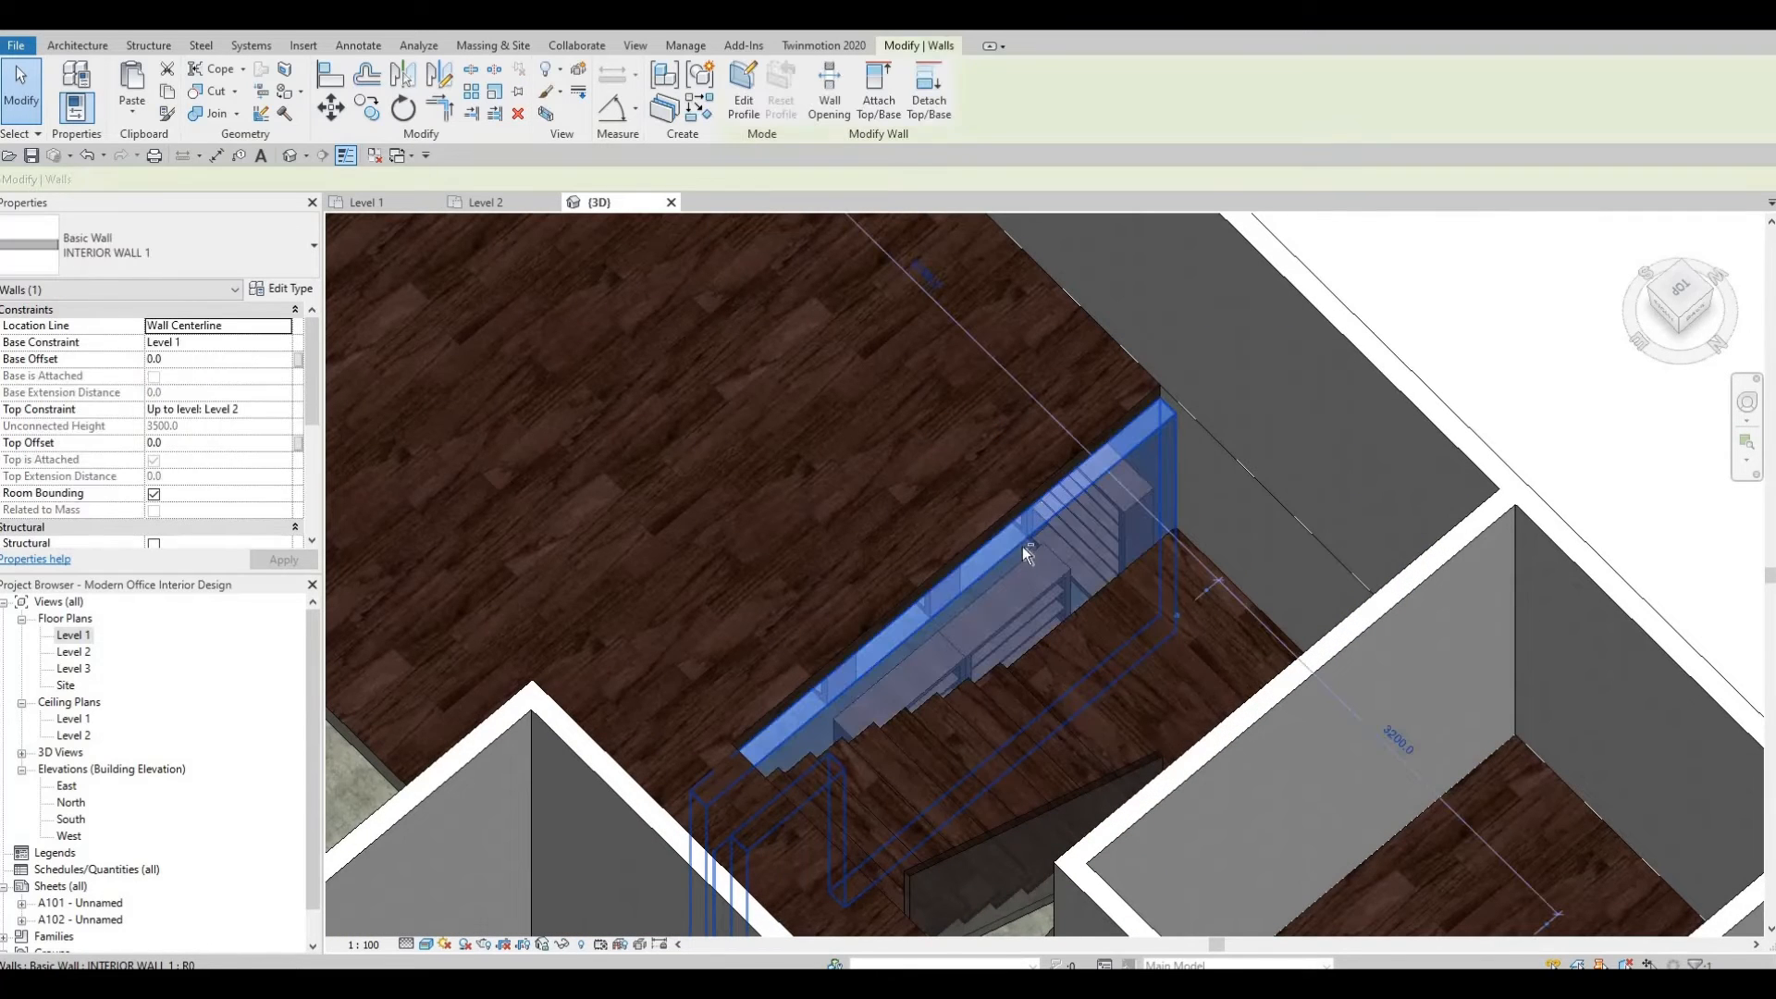
key("Escape")
middle_click_drag(1007, 611, 1014, 729, "shift")
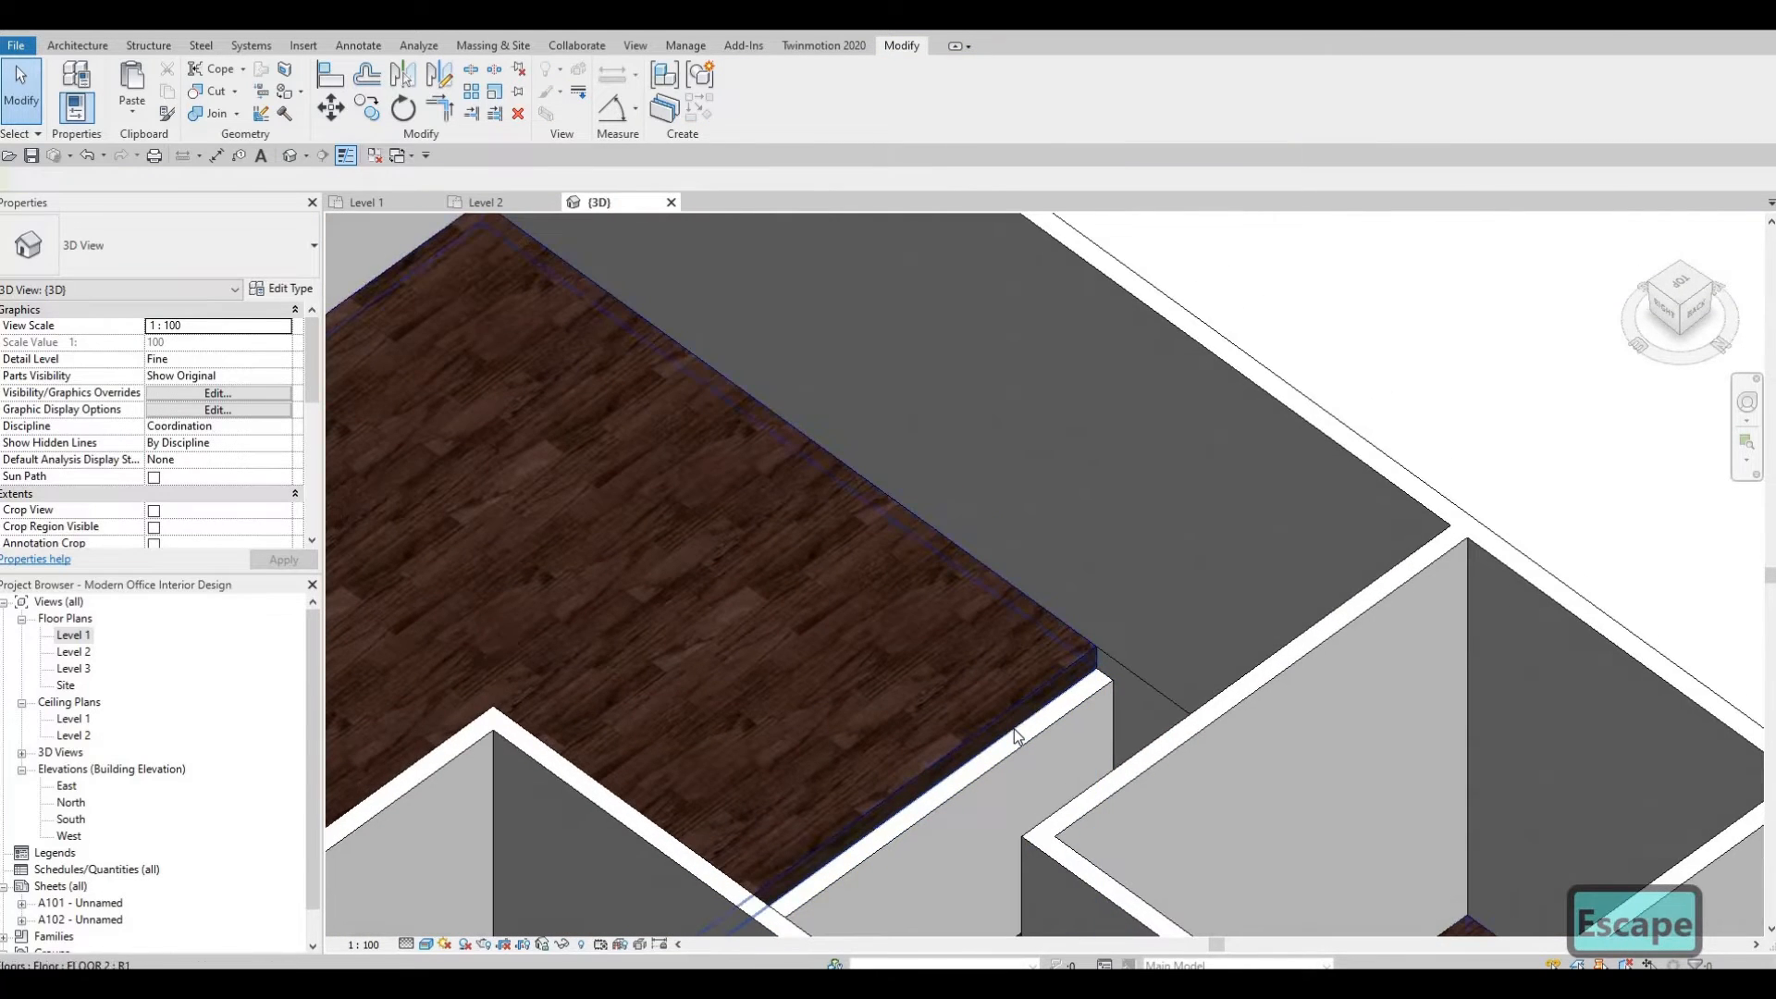
left_click(964, 718)
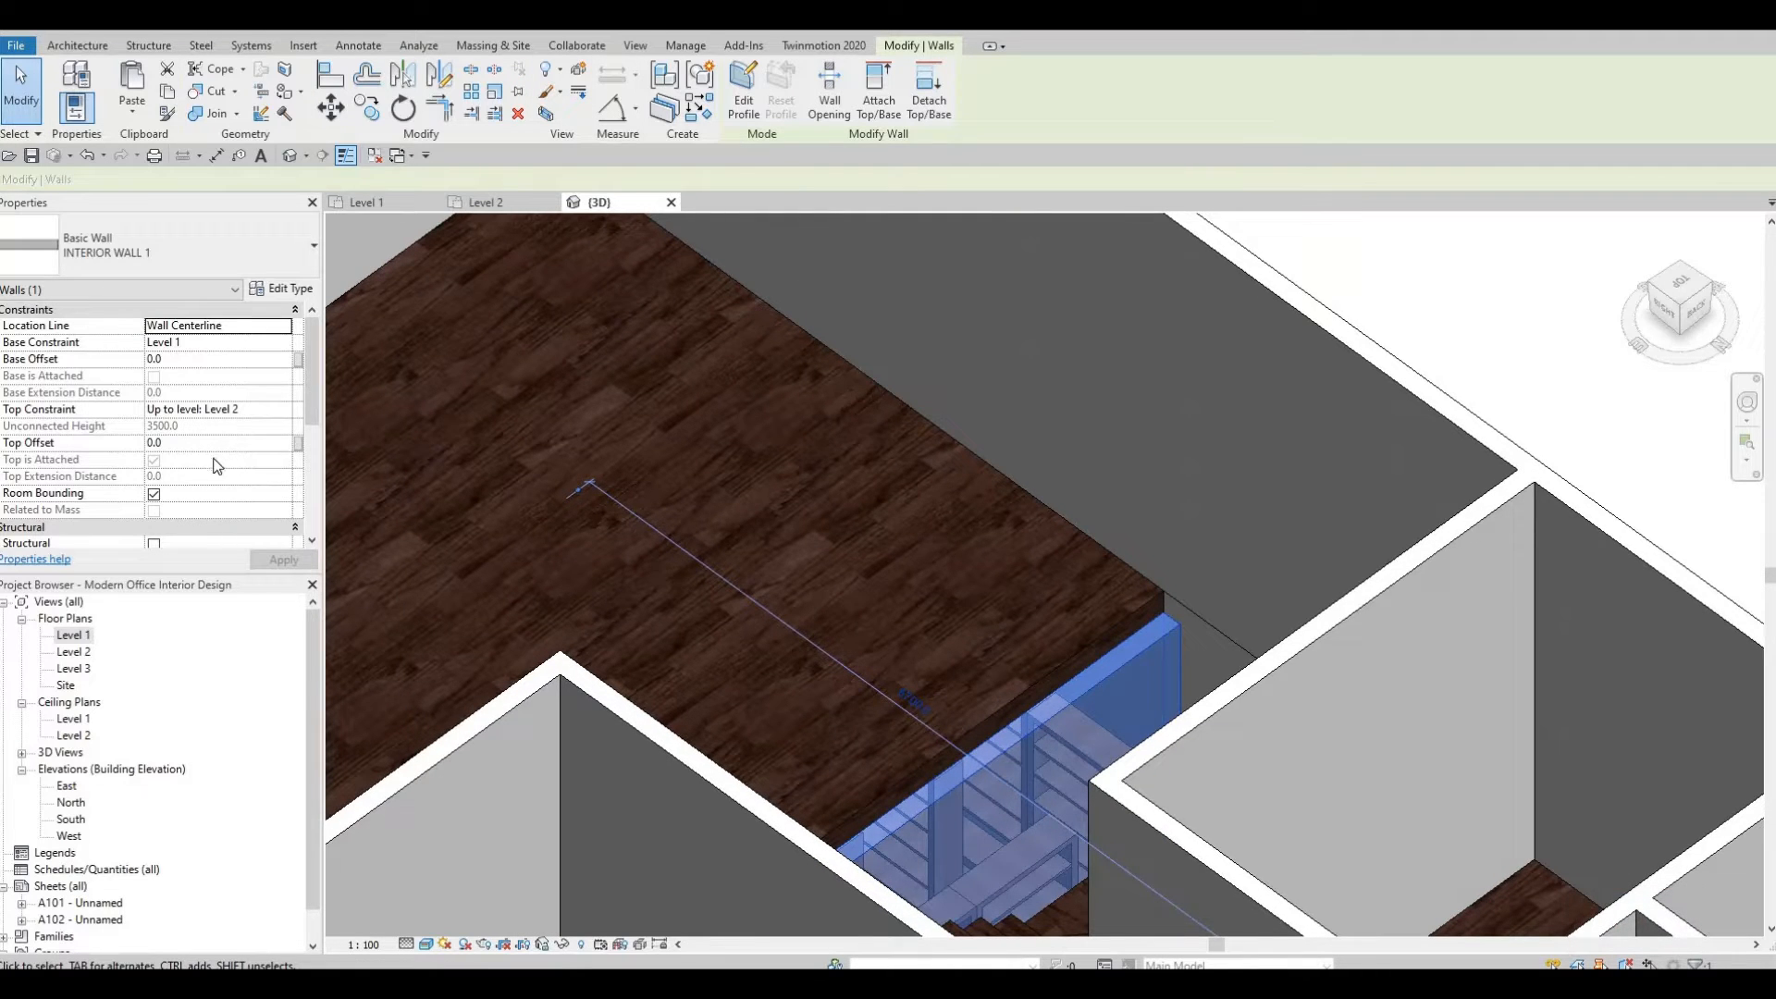
left_click(214, 446)
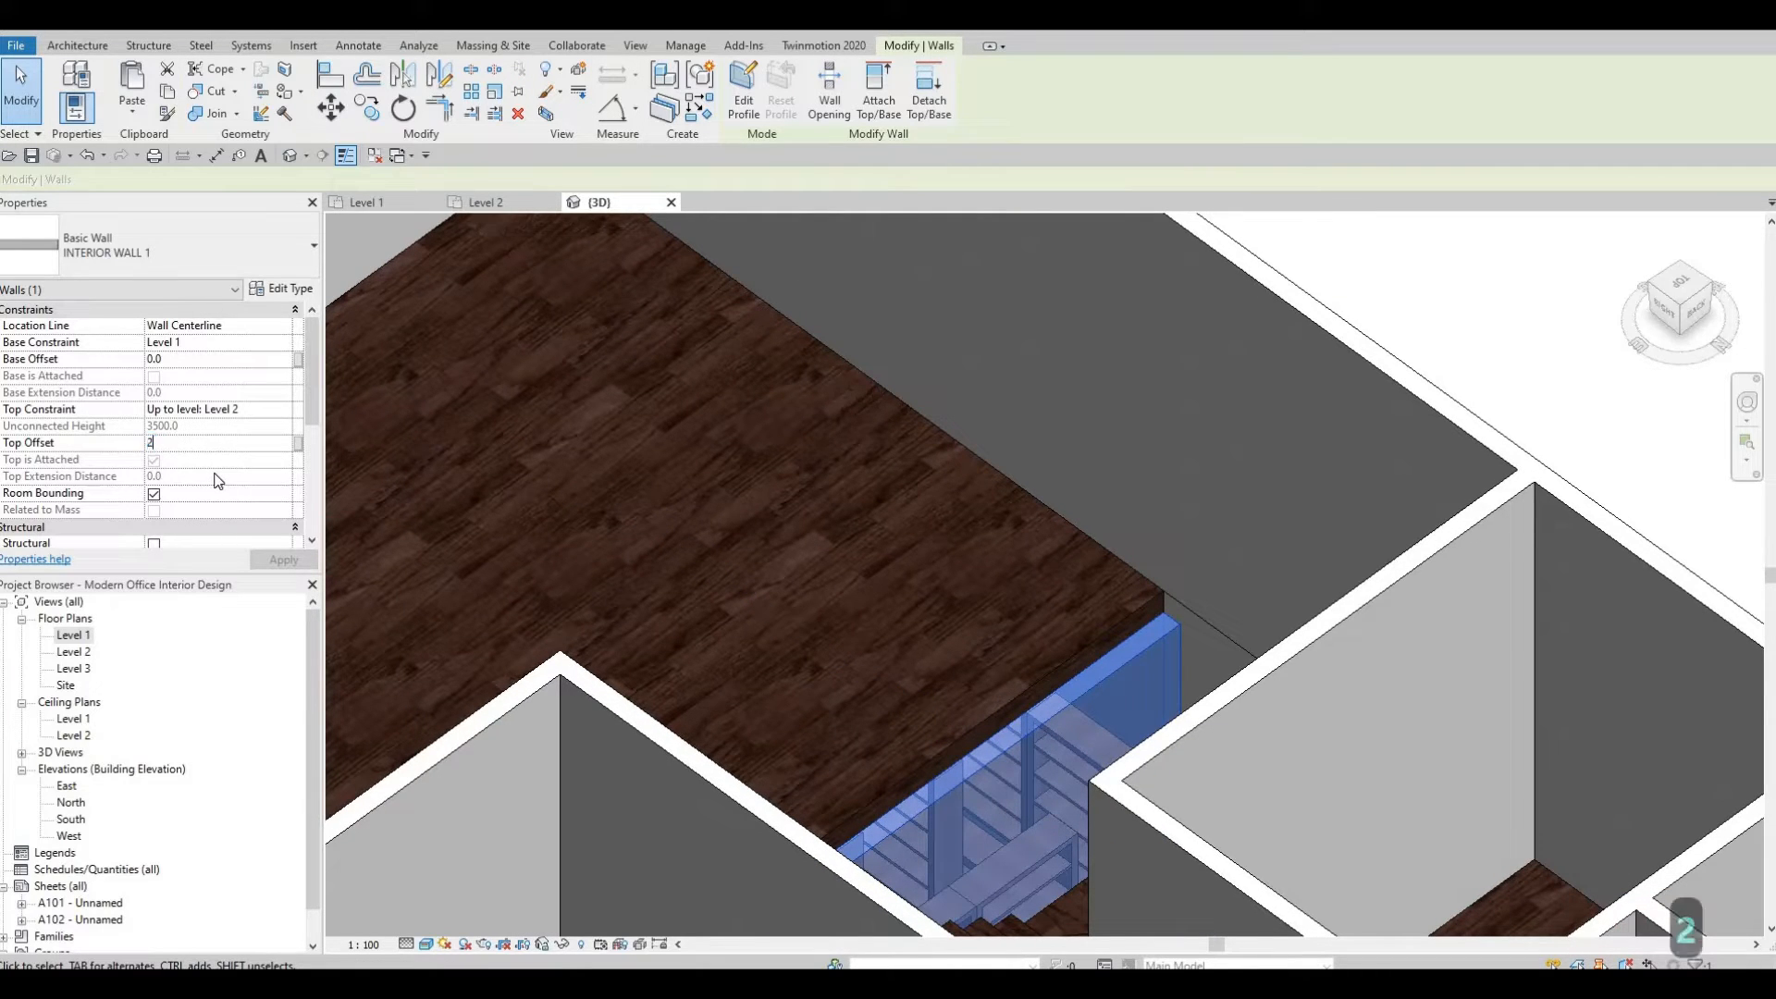
type("200")
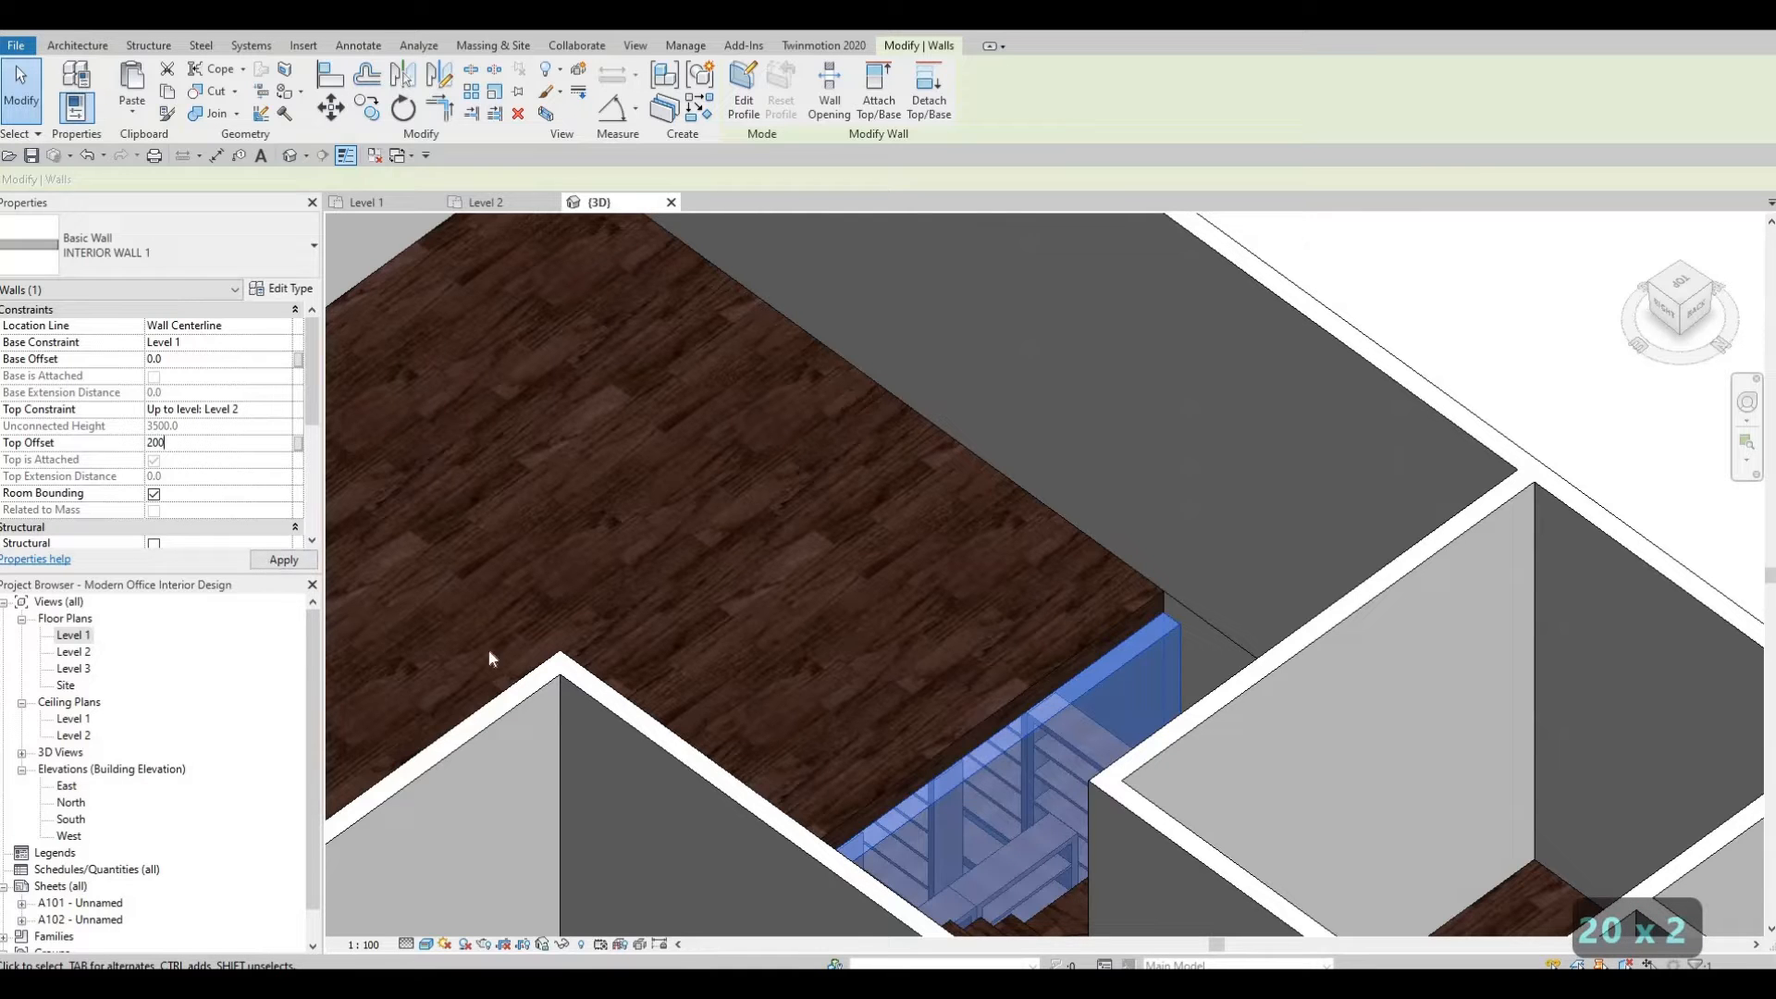
left_click(277, 560)
Inspect the stair-side wall's top against the Level 2 floor from several angles.
middle_click_drag(752, 755, 1193, 719)
scroll(1194, 720, "down", 1)
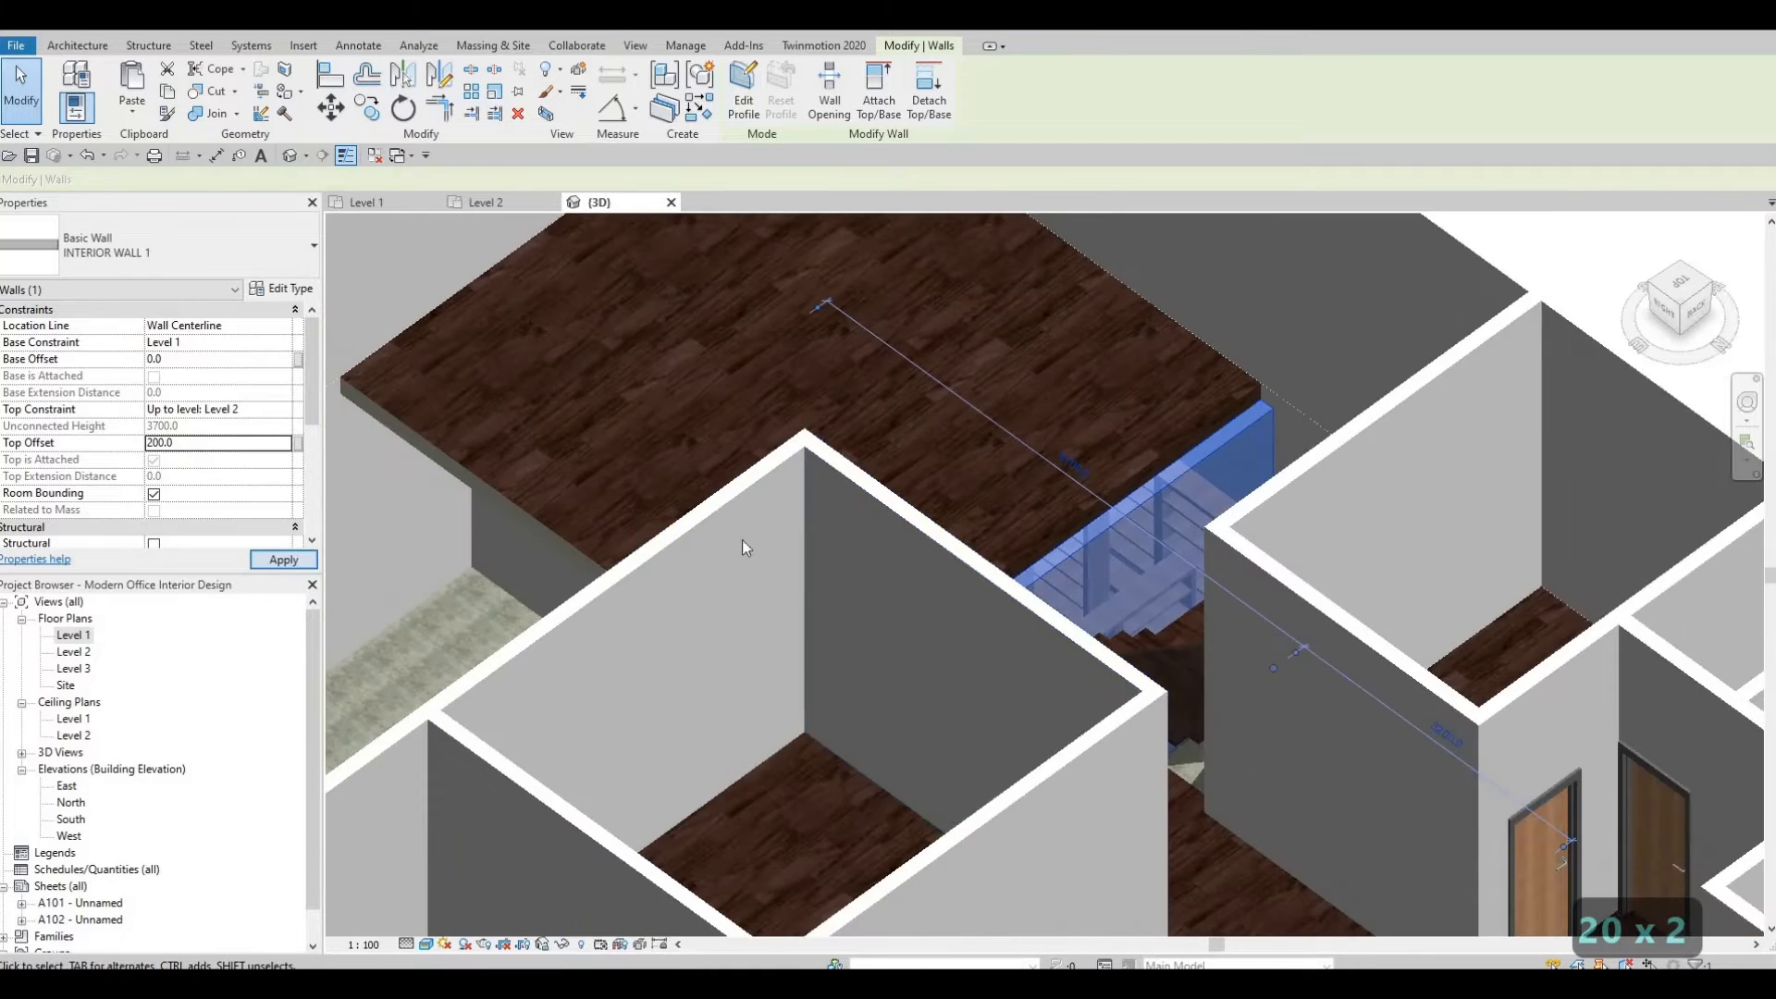
middle_click_drag(744, 542, 864, 503, "shift")
middle_click_drag(426, 484, 817, 510)
scroll(817, 510, "up", 1)
key("Escape")
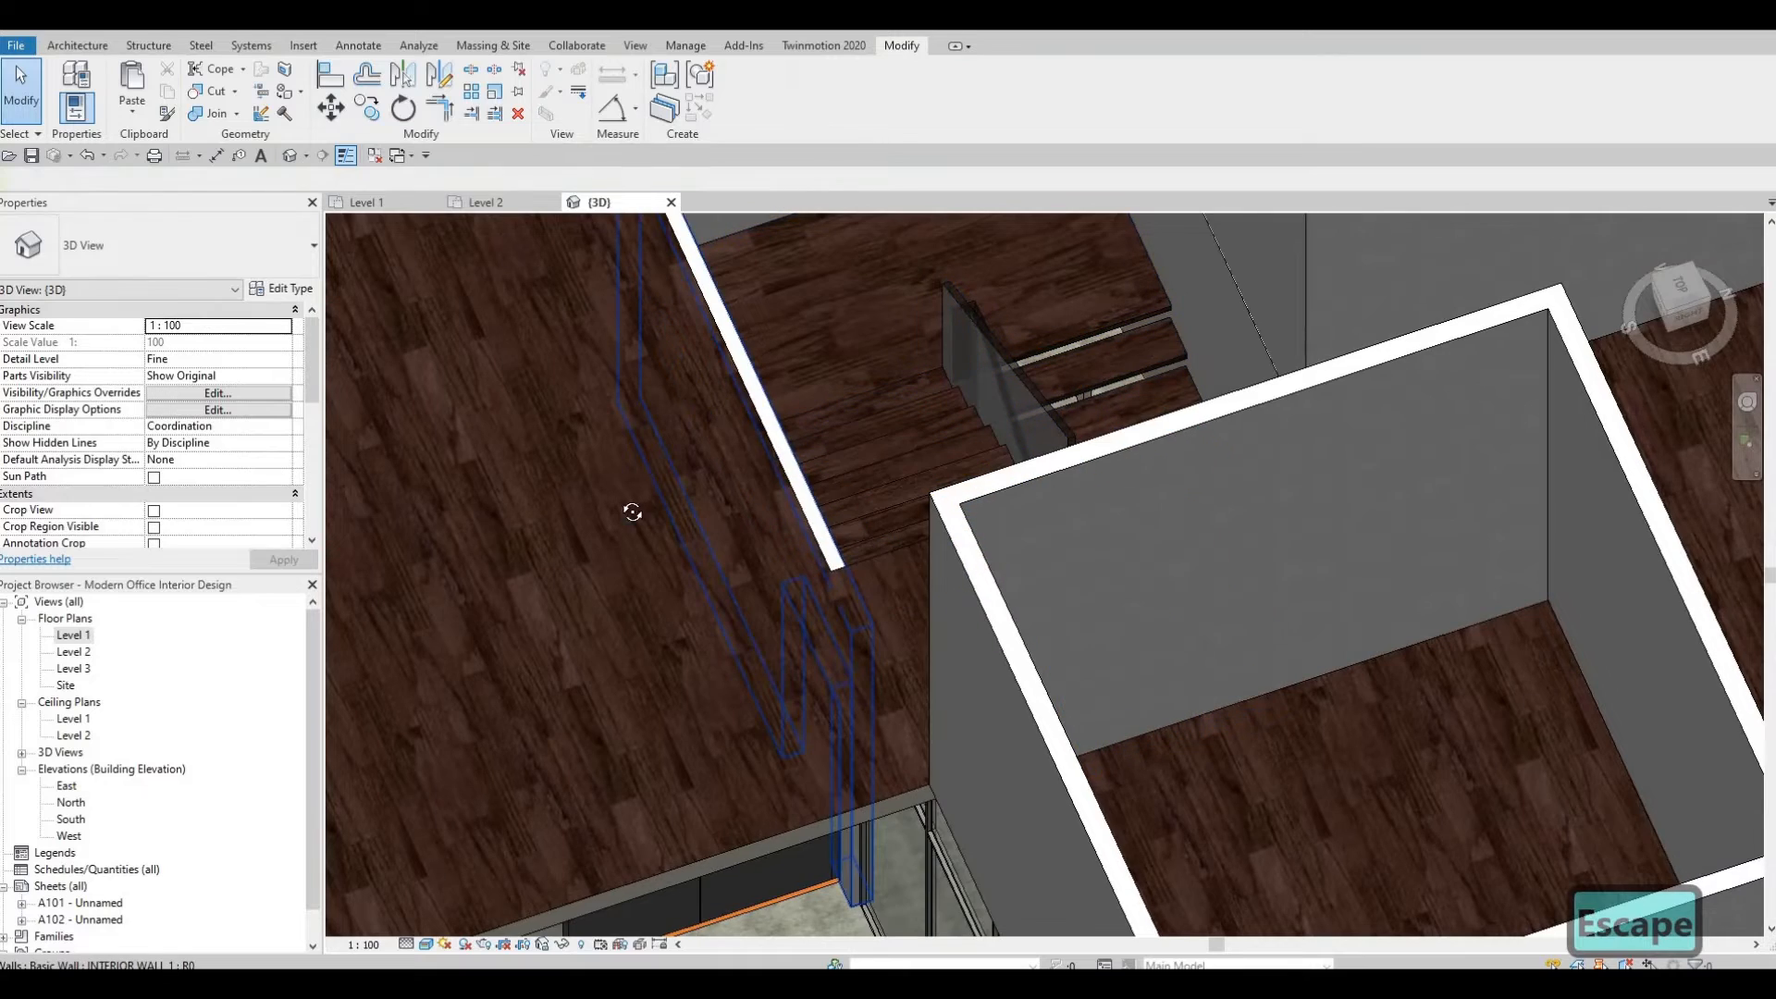
left_click(820, 532)
middle_click_drag(903, 594, 573, 560, "shift")
middle_click_drag(1722, 766, 1020, 480)
key("Escape")
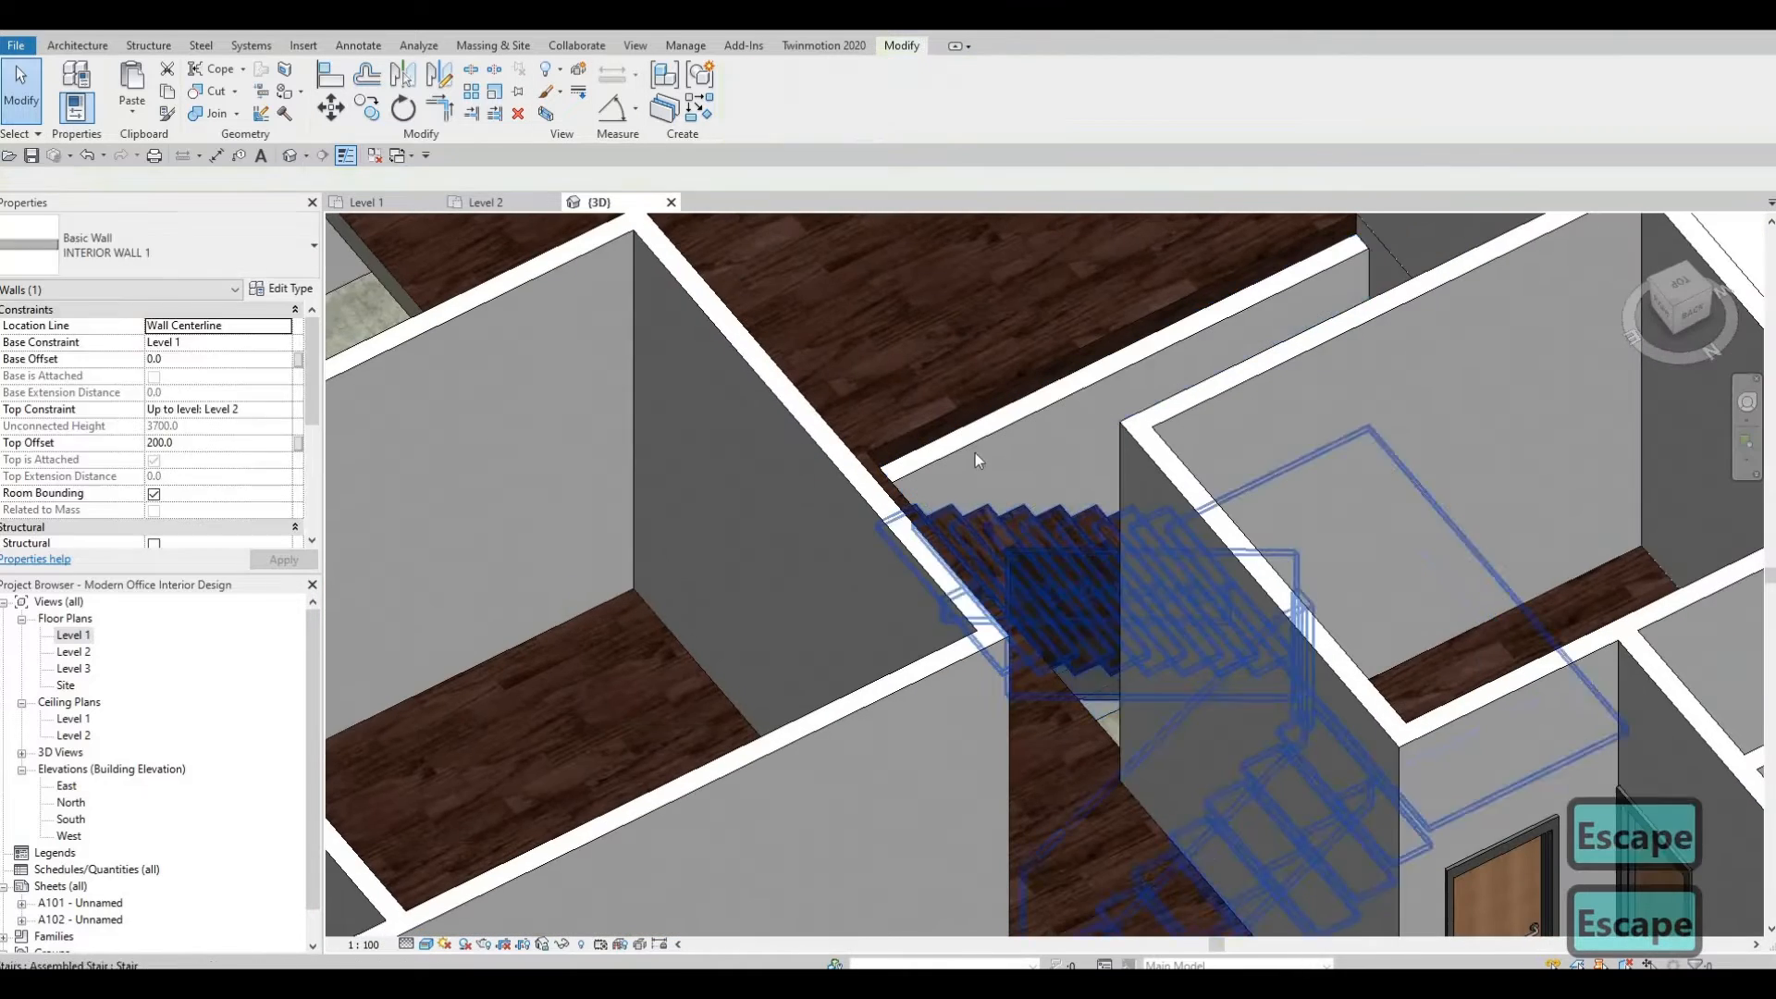
scroll(975, 435, "up", 1)
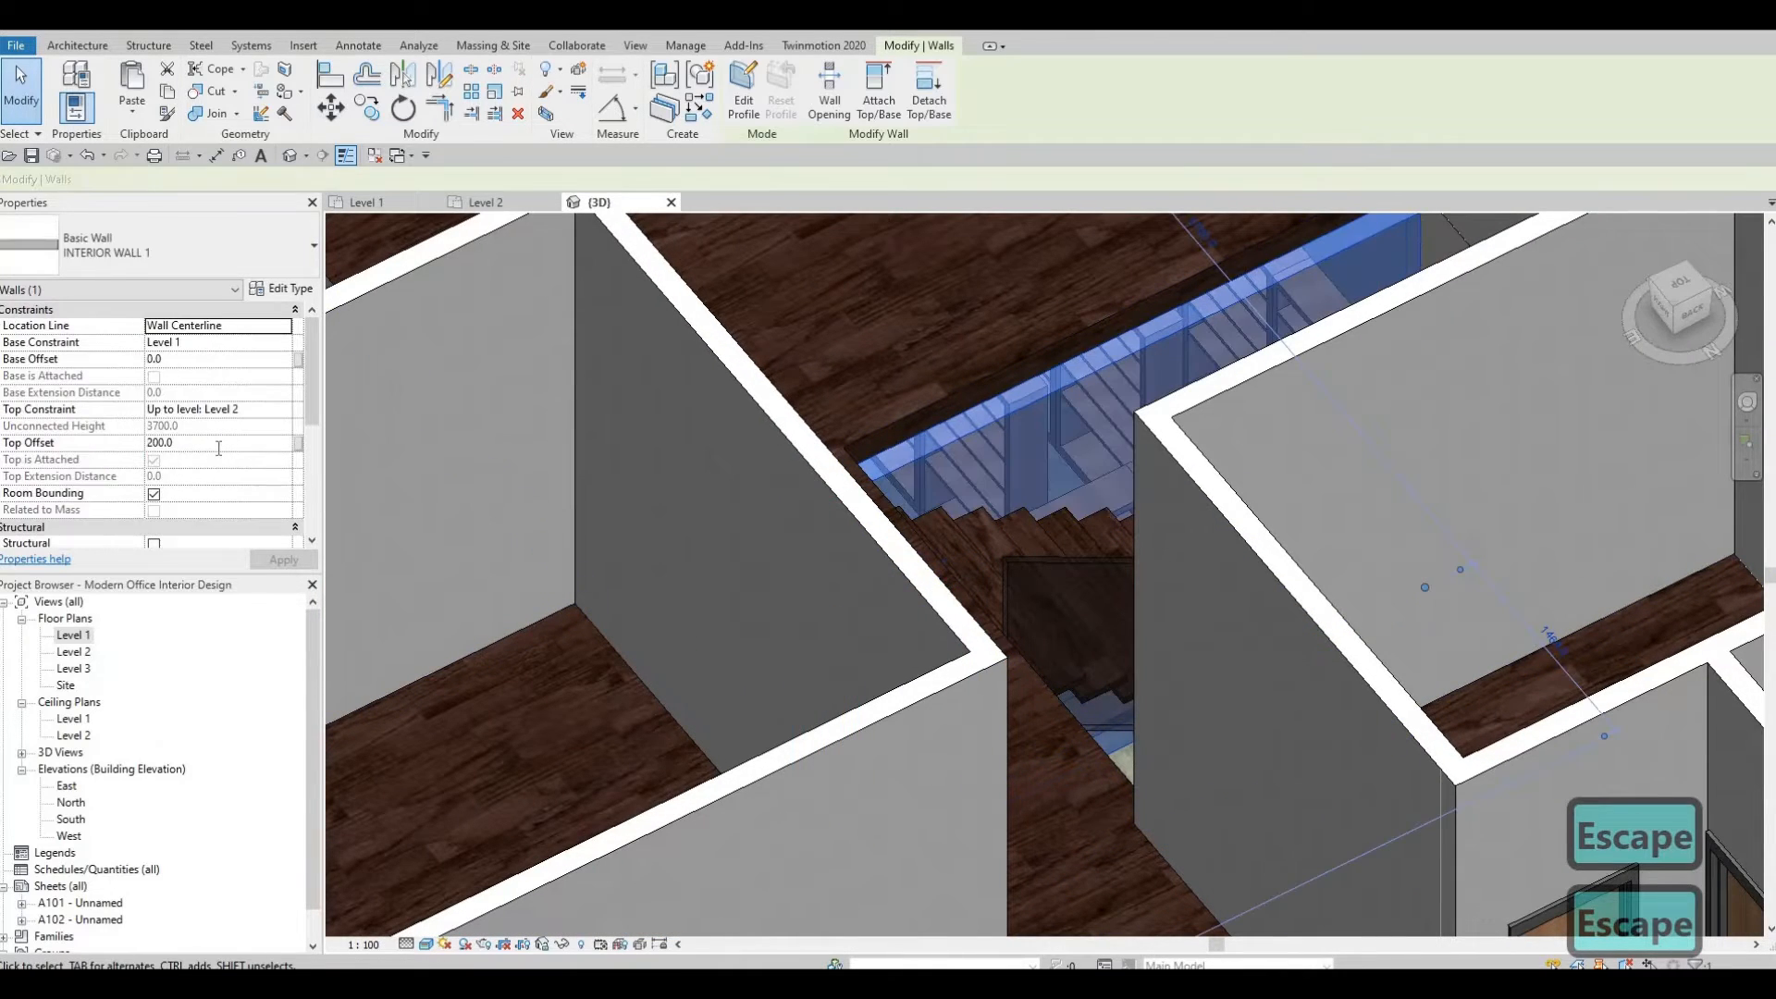
Reset the stair-side wall's top offset to 0.
type("0")
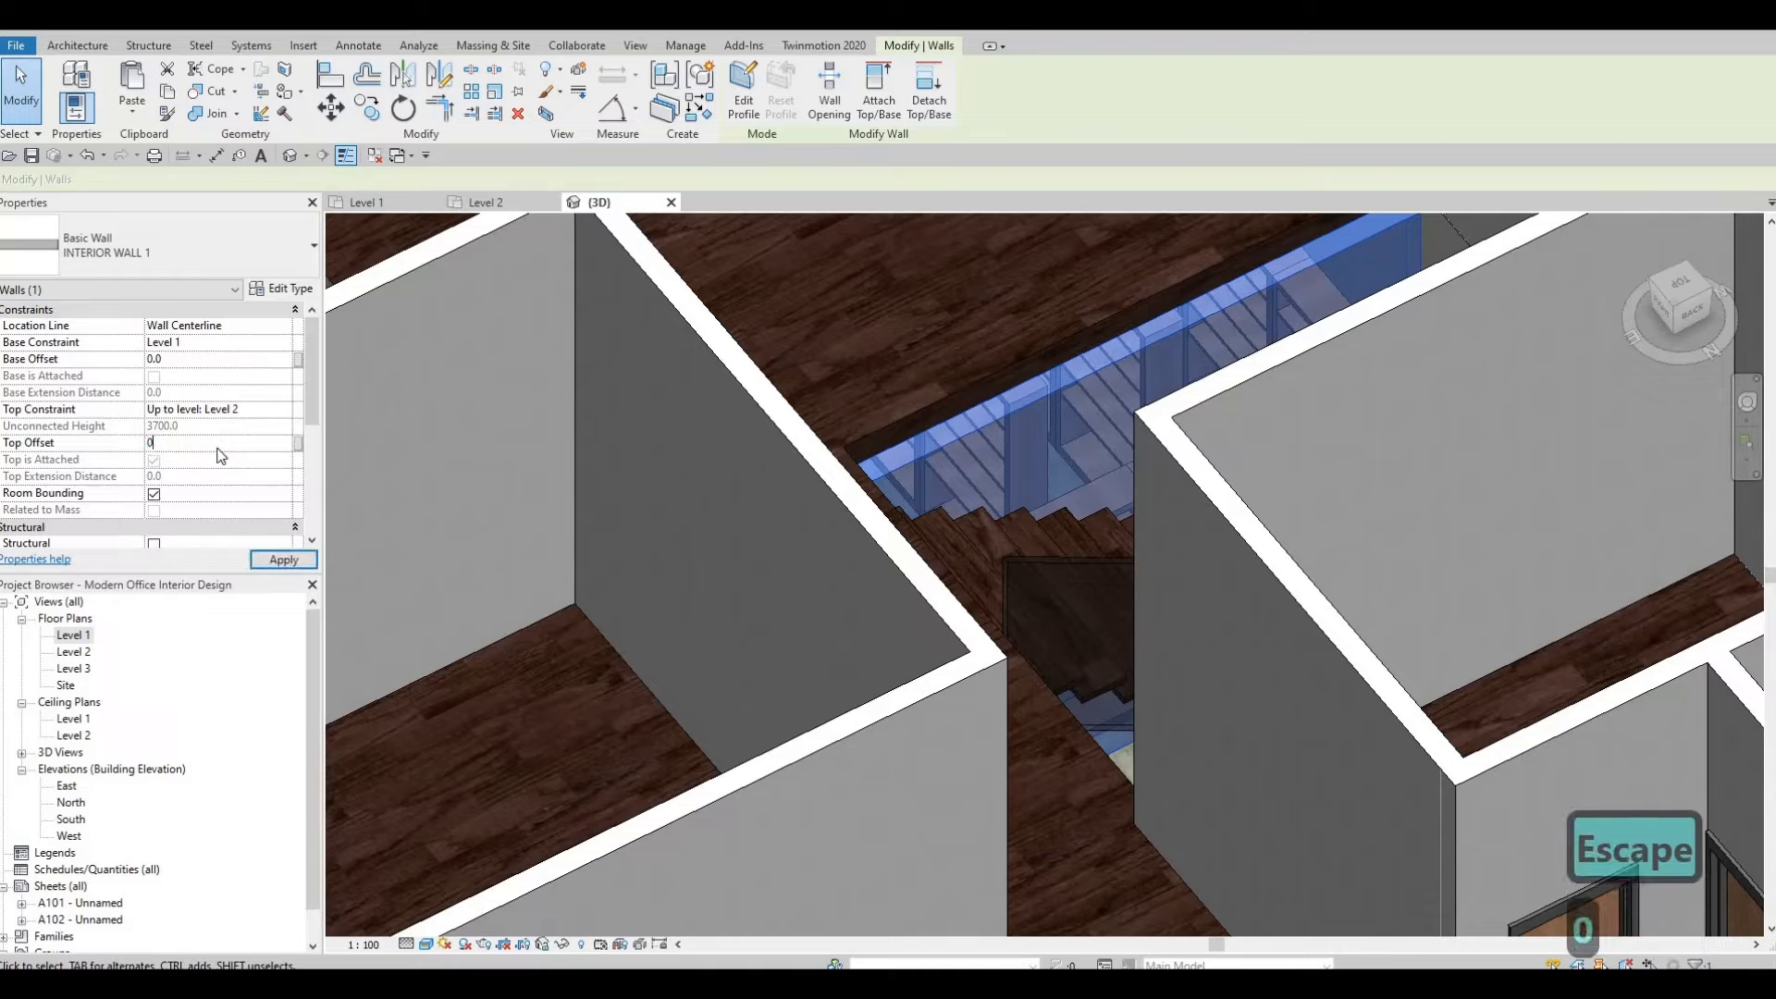
key("Return")
key("Escape")
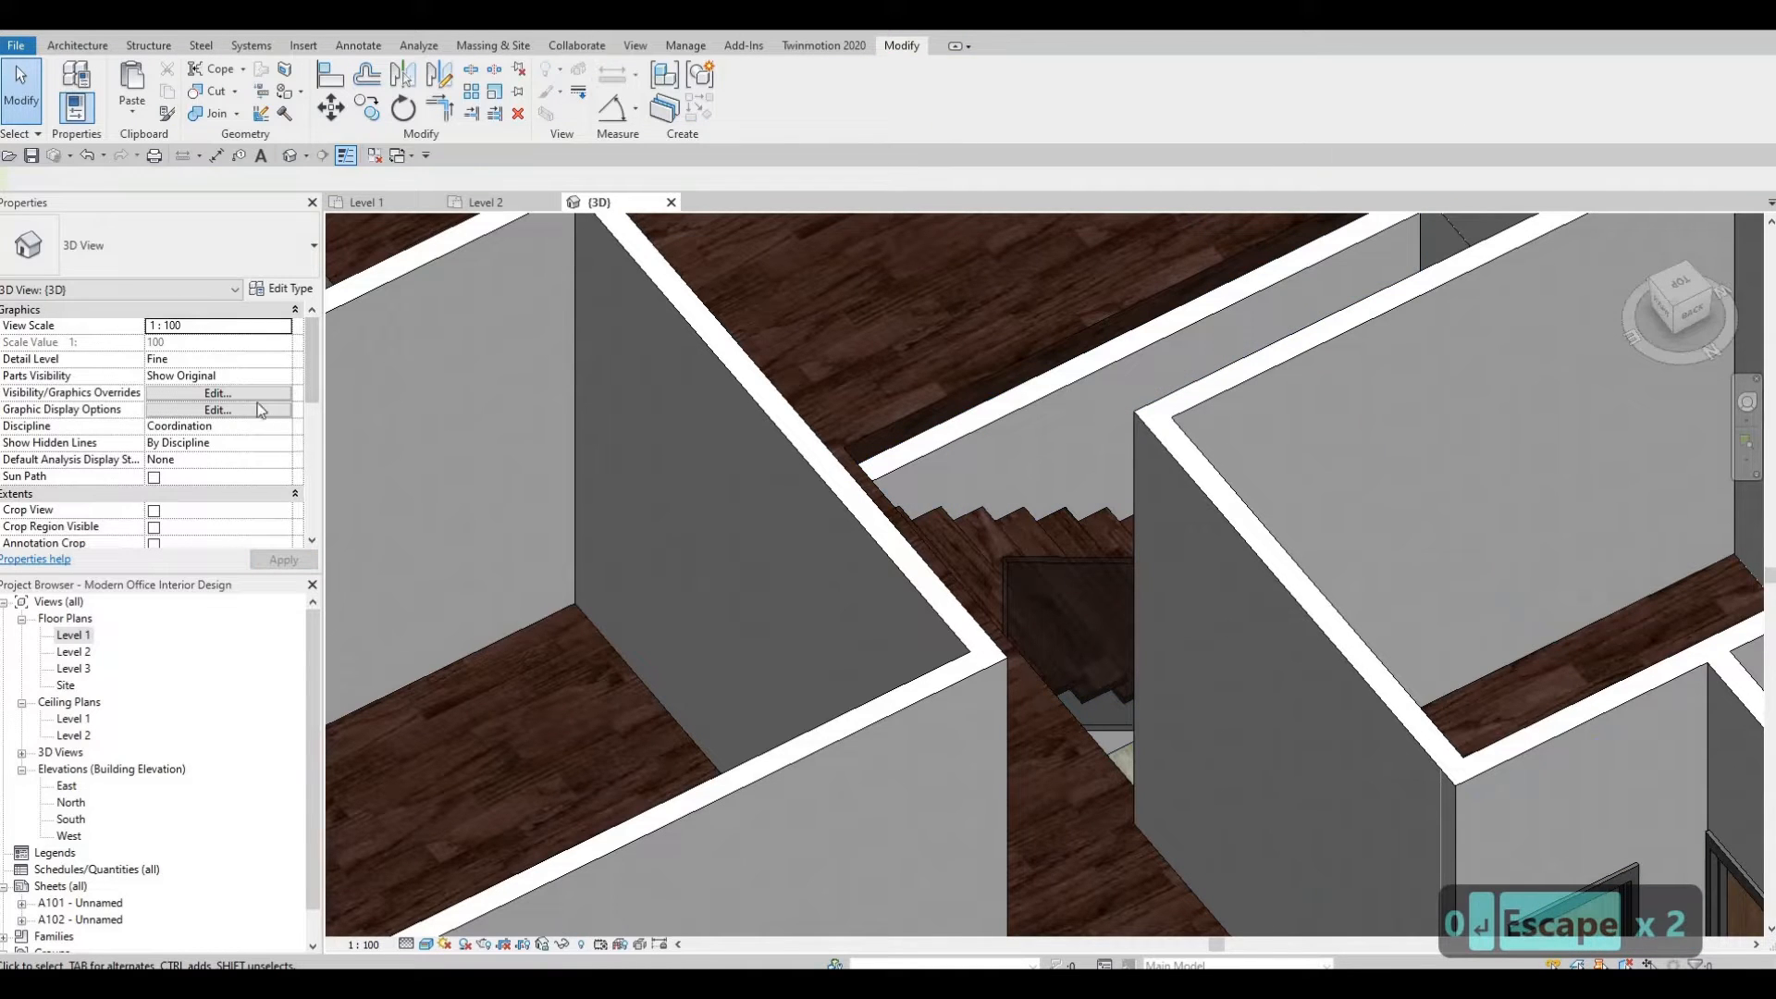
left_click(1042, 393)
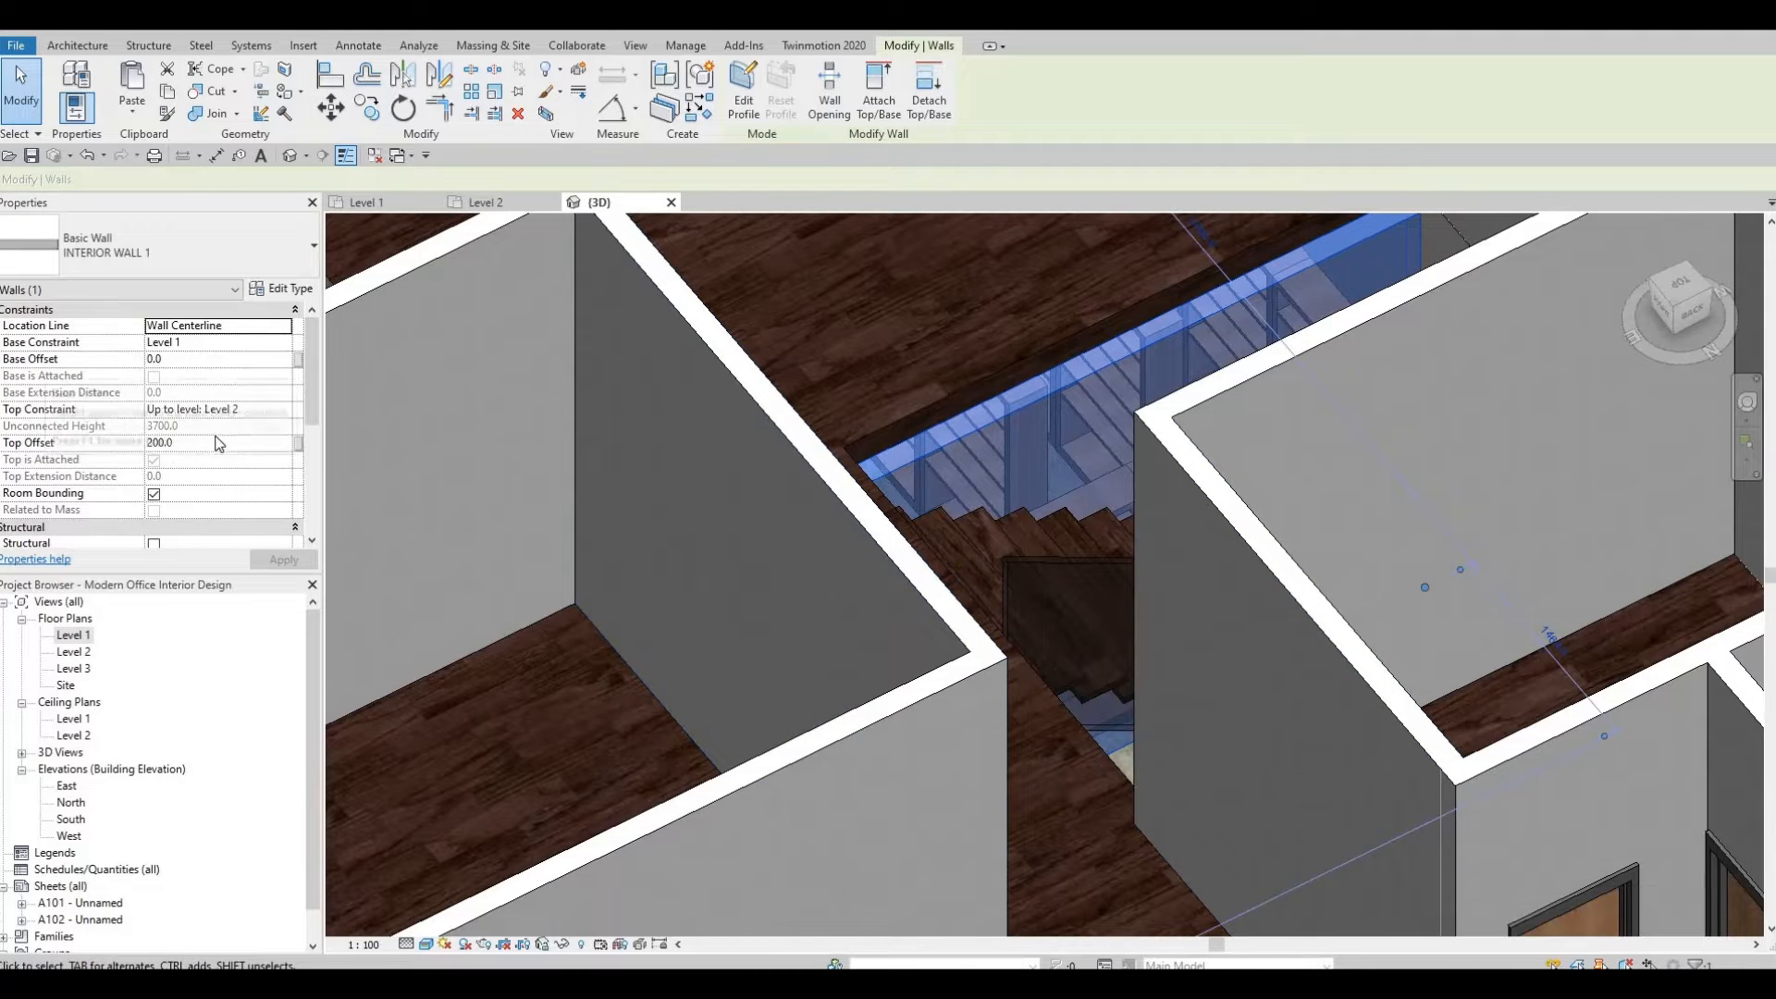
left_click(206, 444)
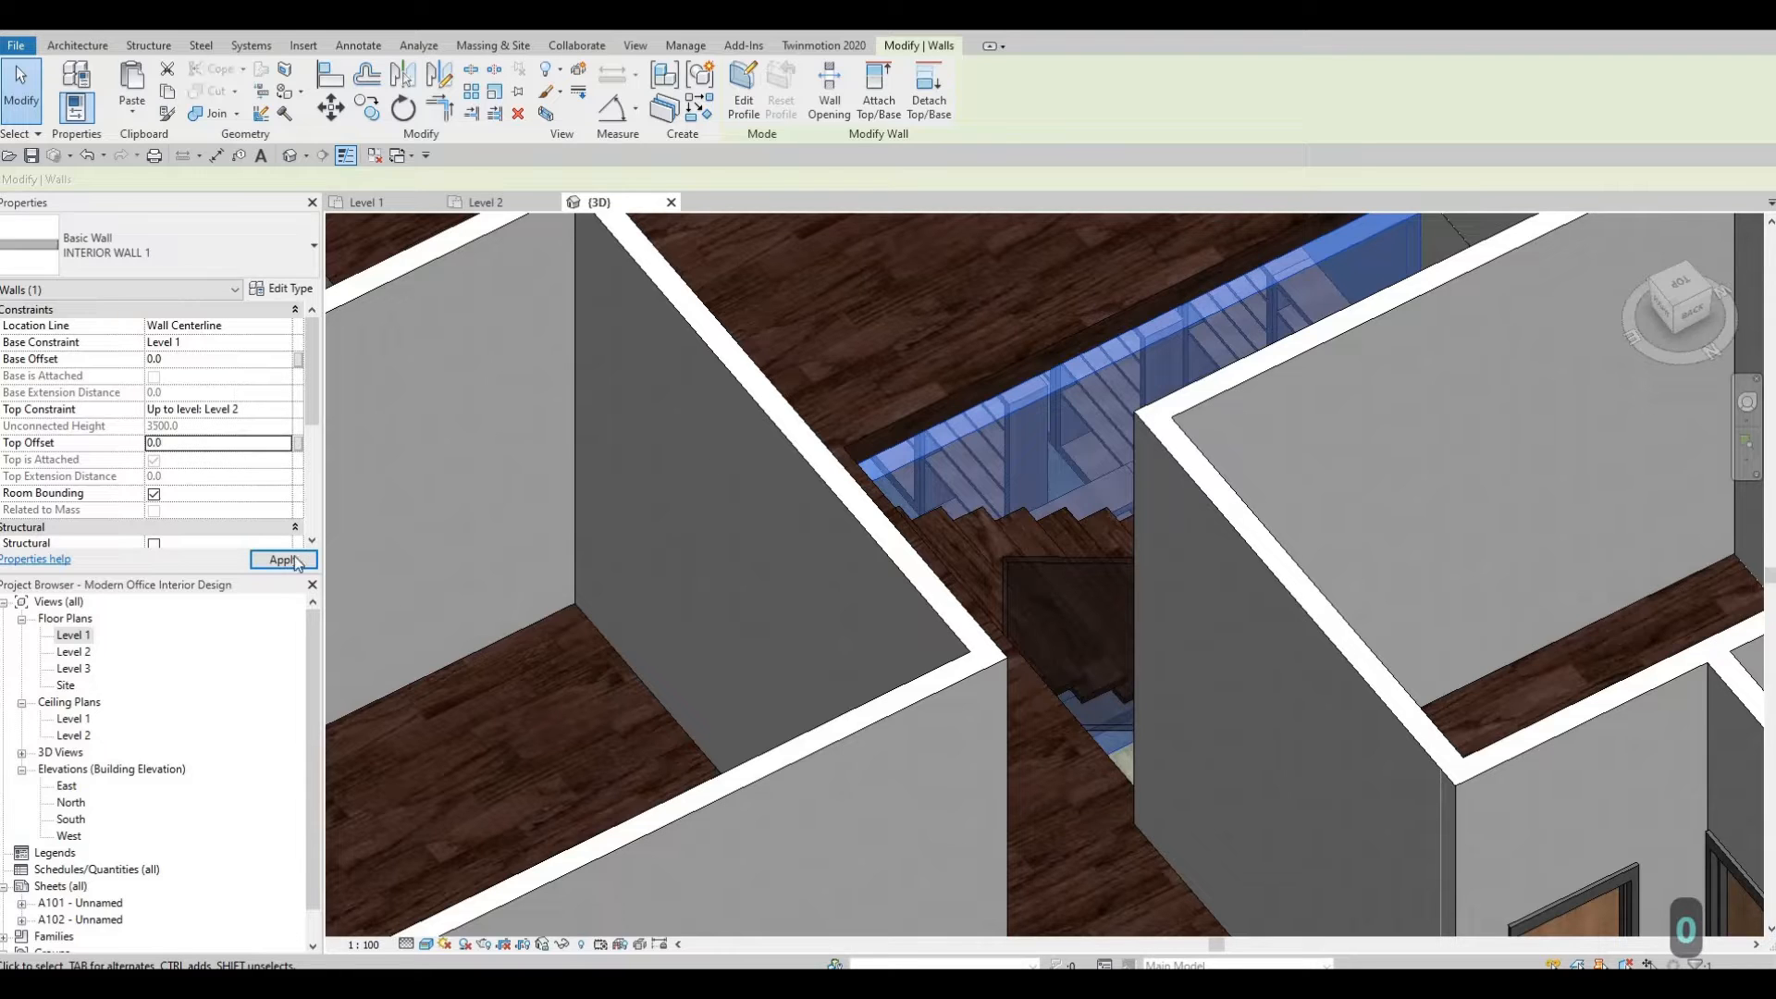
key("Escape")
key("Escape")
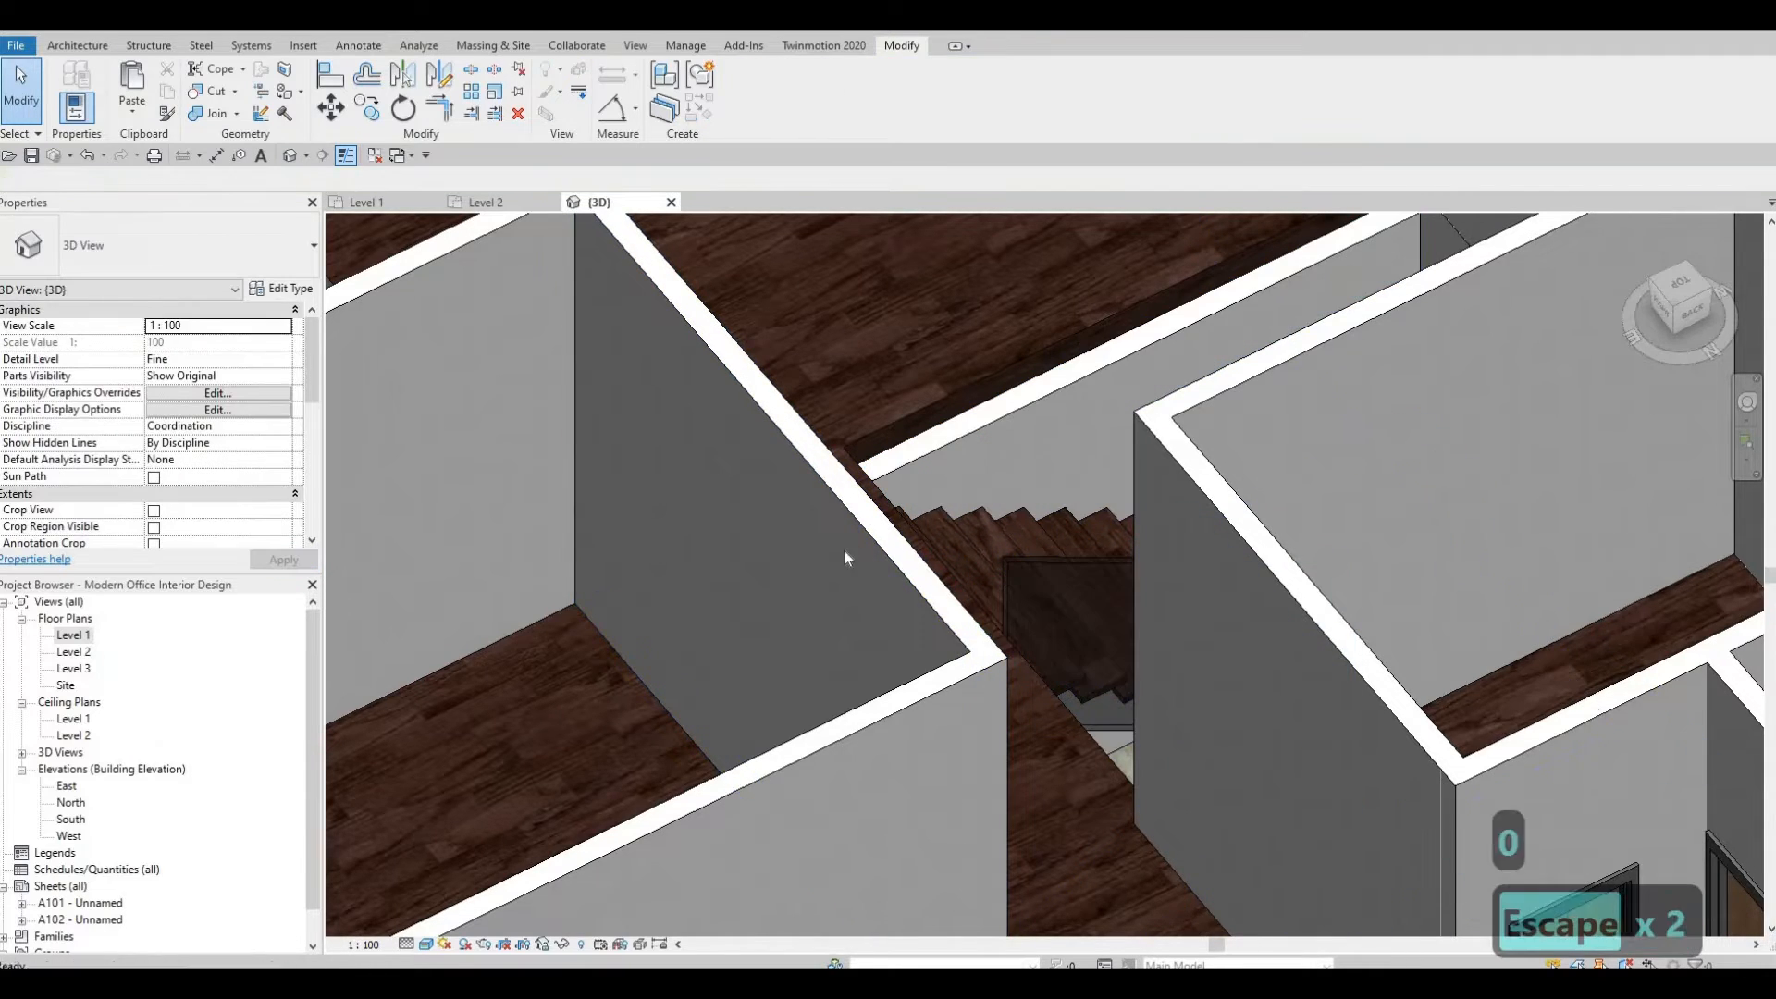
Inspect where another interior wall's top meets the Level 2 floor edge.
middle_click_drag(709, 532, 937, 644)
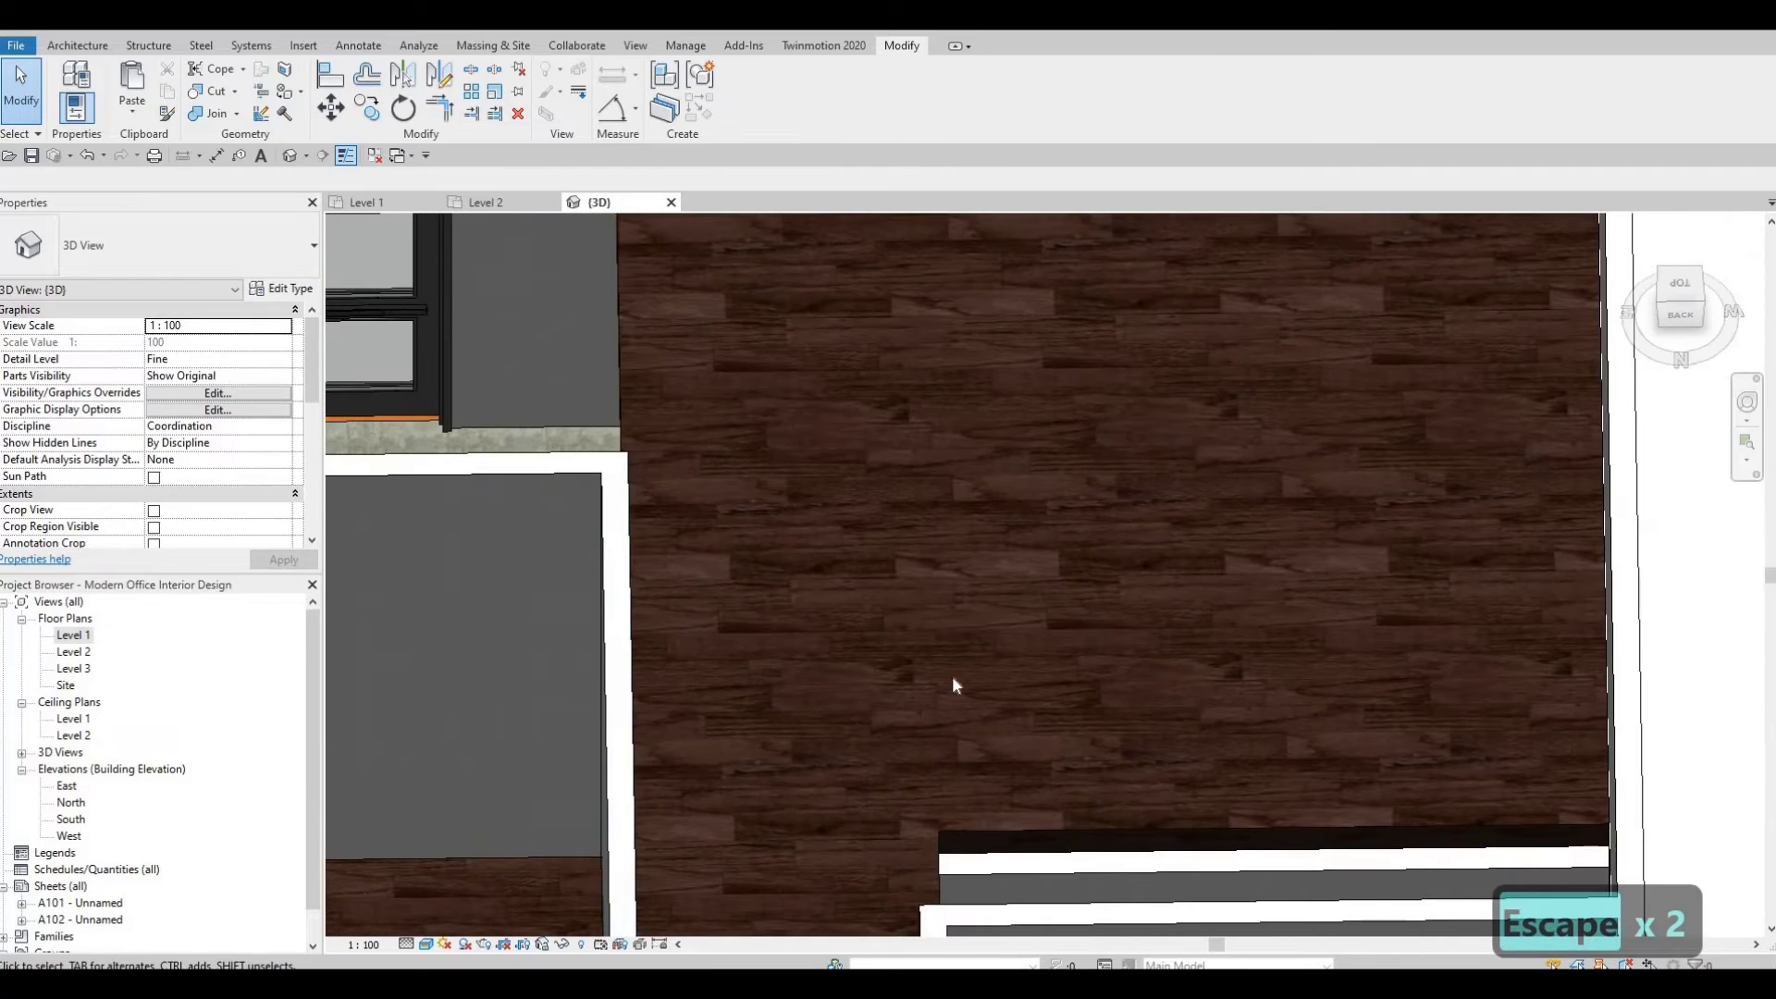
scroll(956, 685, "down", 3)
left_click(944, 628)
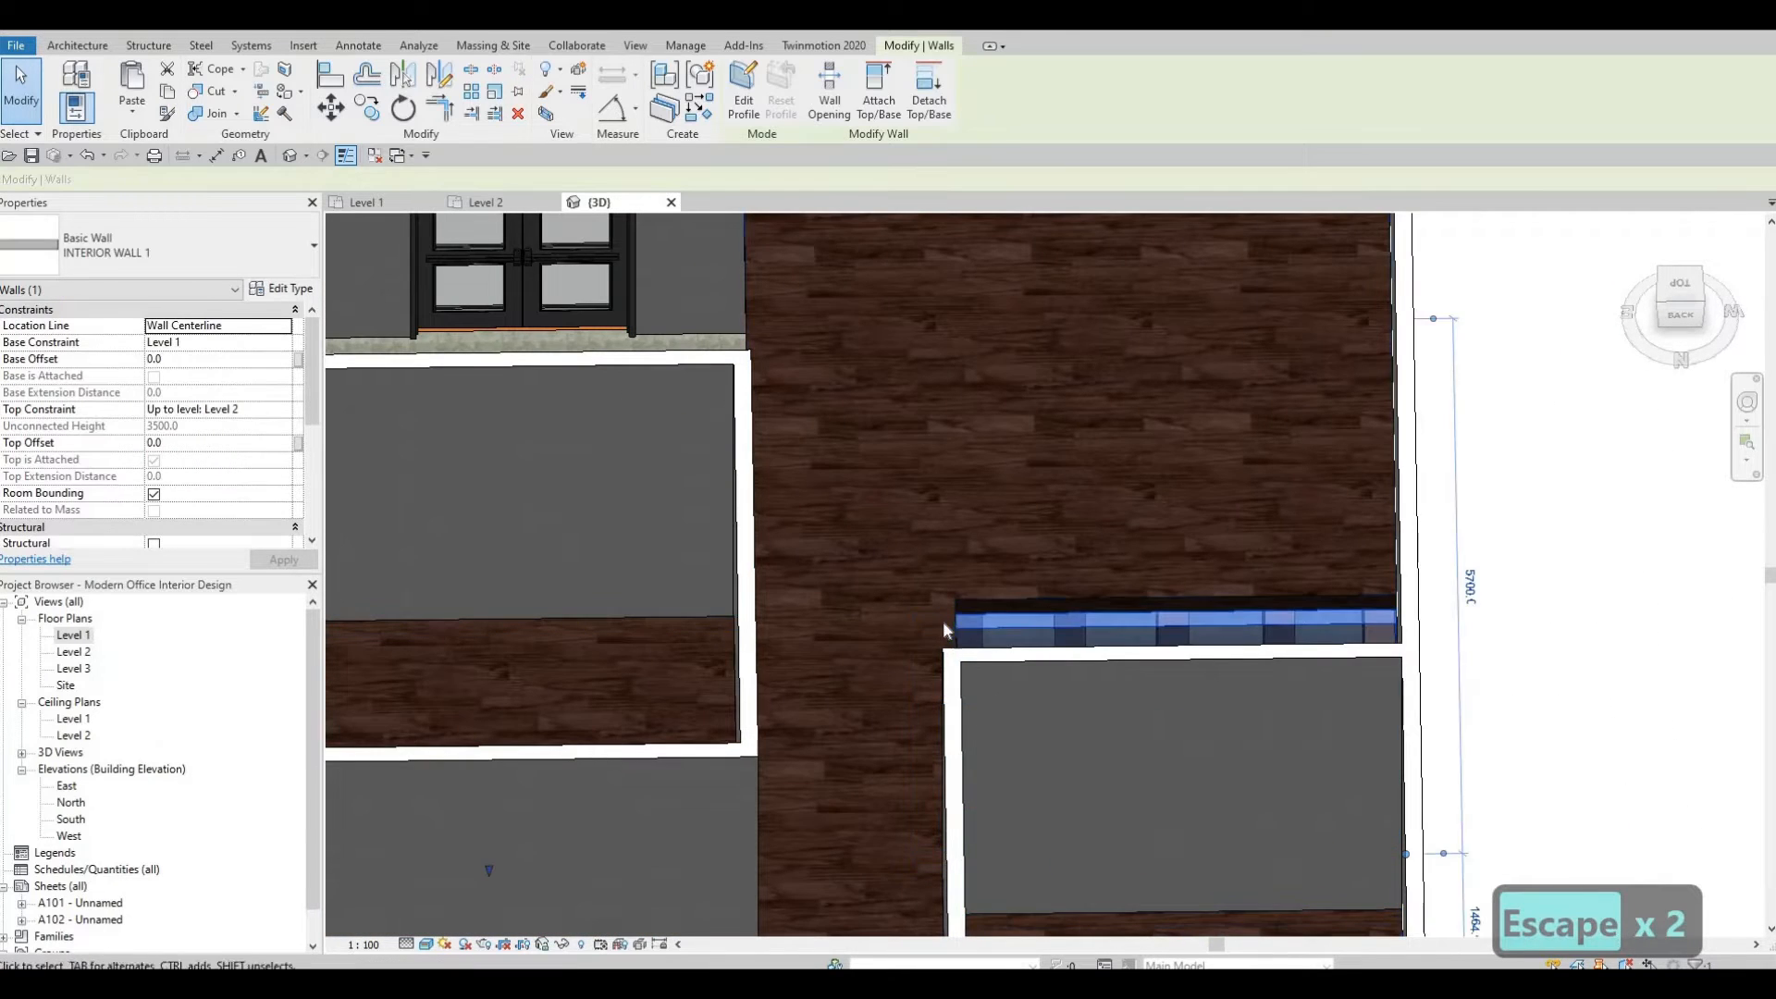
scroll(943, 629, "up", 4)
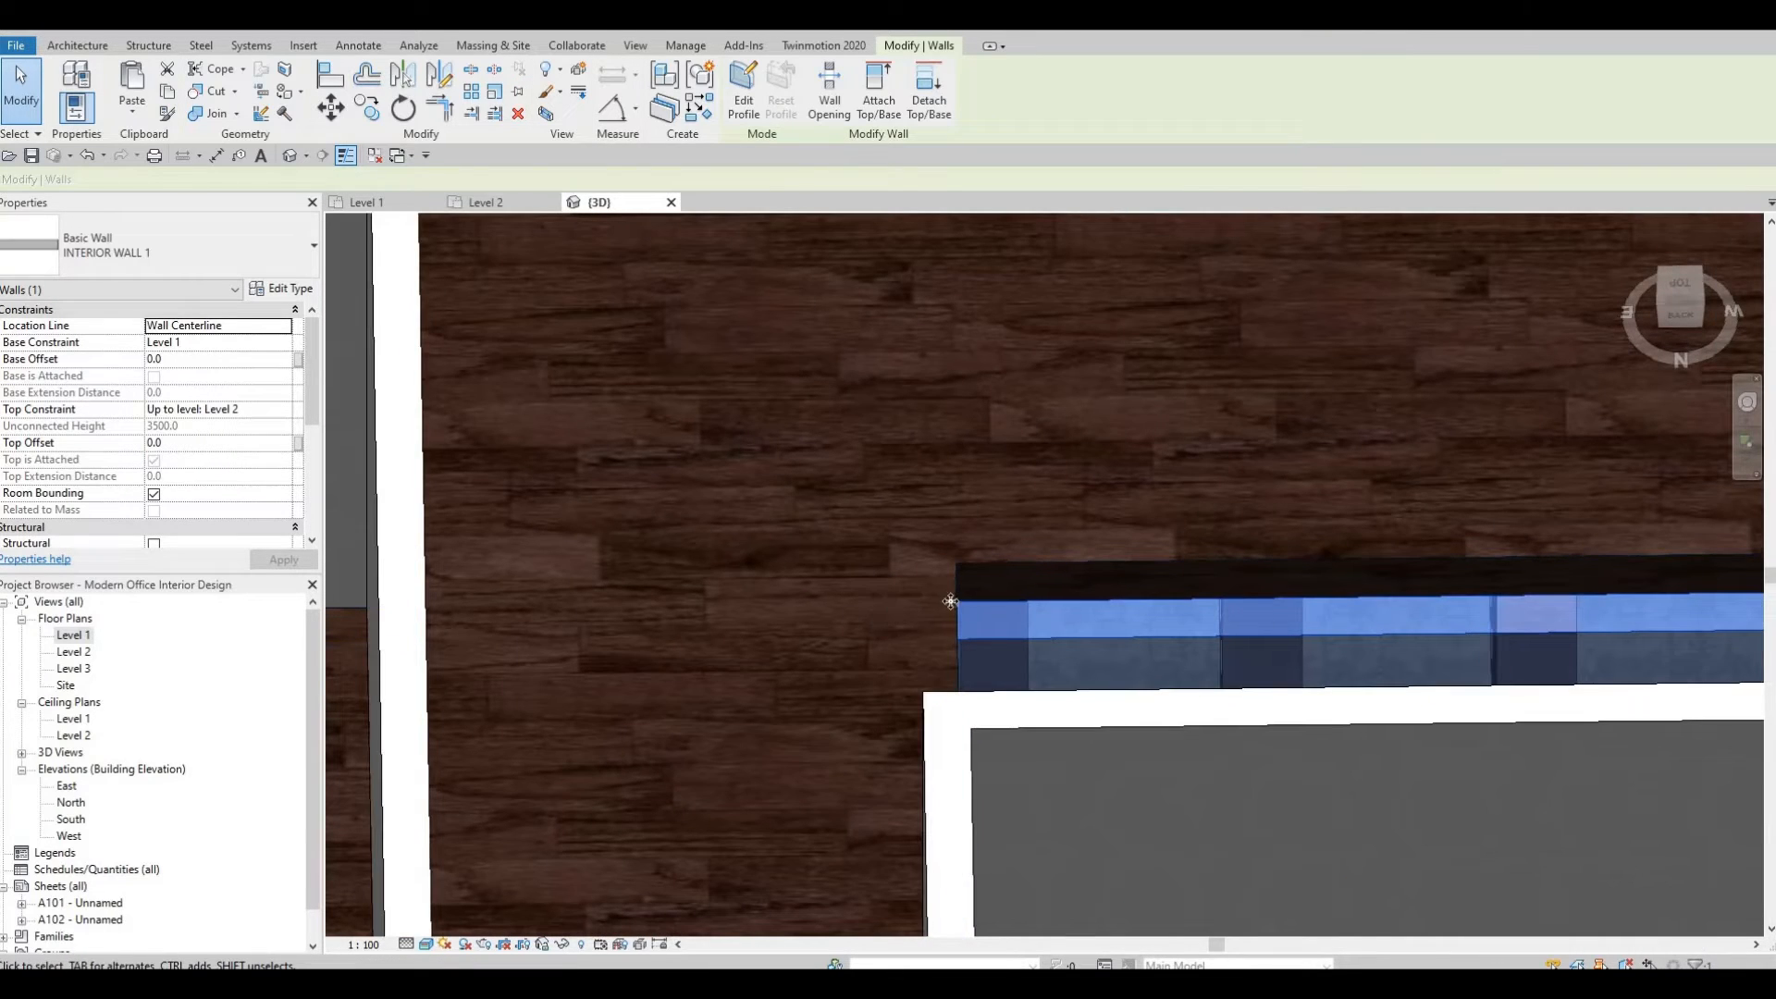
scroll(963, 610, "down", 3)
middle_click_drag(1409, 636, 1071, 579, "shift")
key("Escape")
key("Escape")
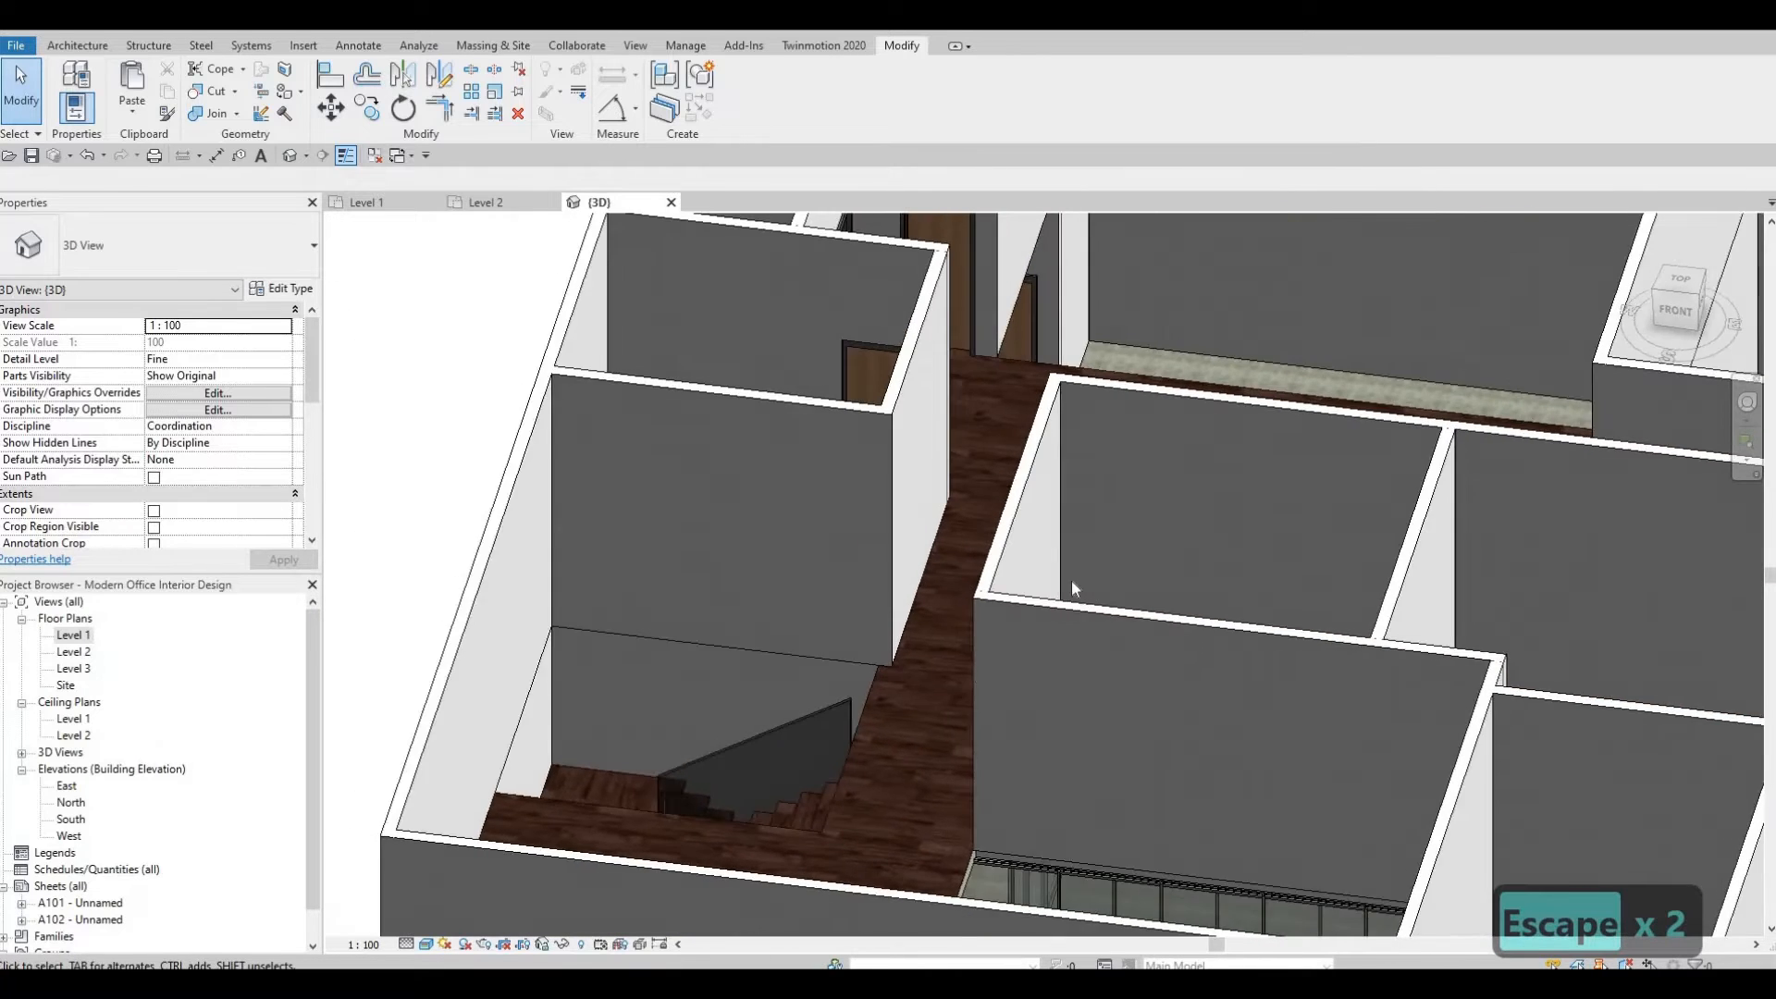
Open the Level 2 floor plan and sketch a 900mm Rectangular railing about 7474 mm long along the open-below edge near the stair.
scroll(971, 664, "down", 2)
middle_click_drag(1023, 693, 963, 569)
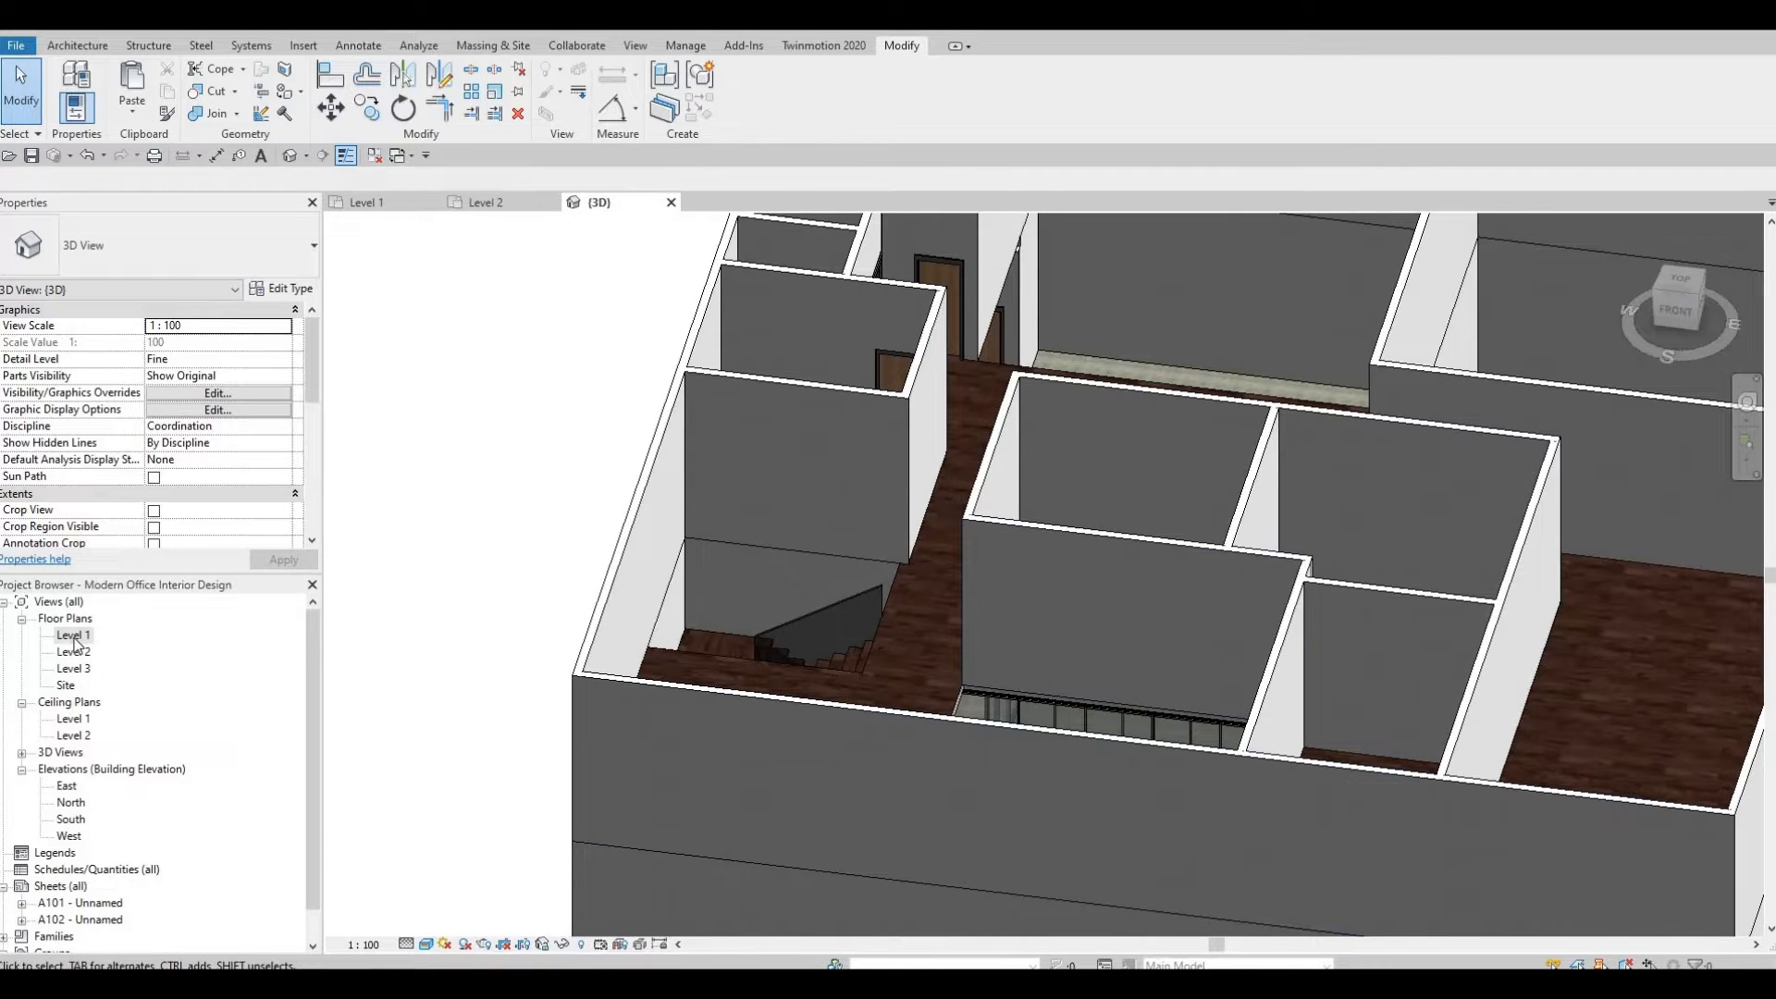
double_click(74, 636)
scroll(807, 596, "down", 3)
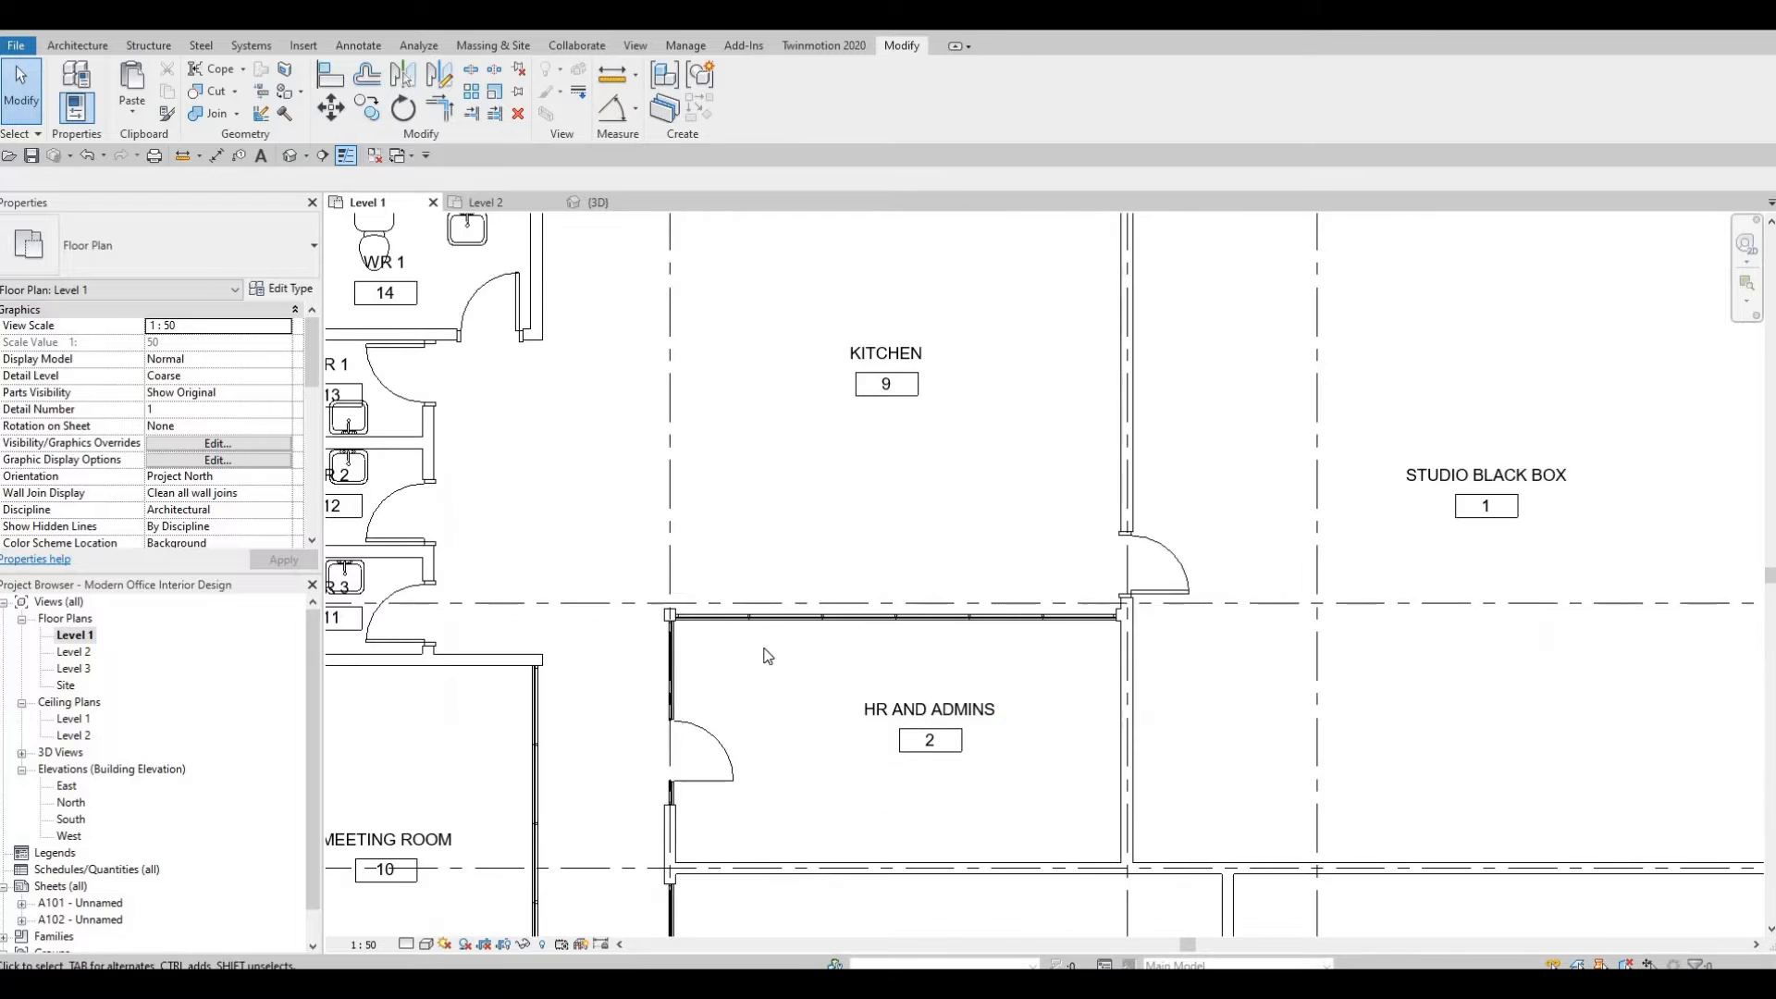
scroll(767, 656, "down", 2)
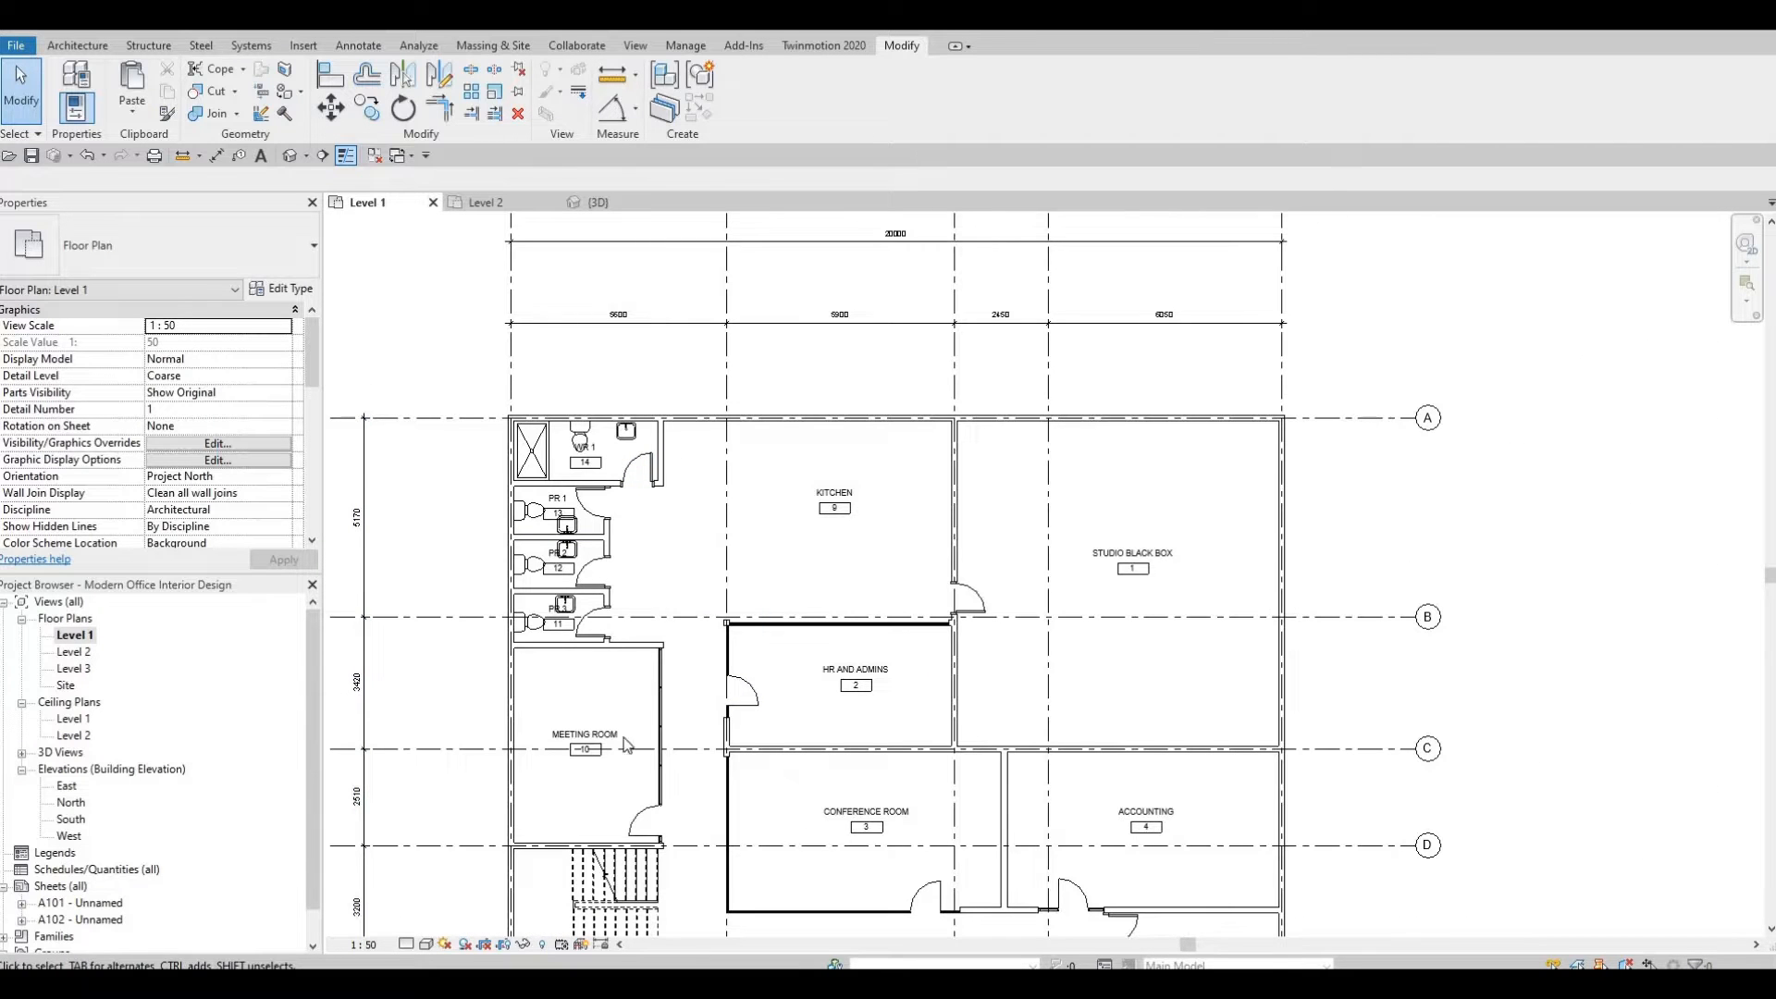
middle_click_drag(794, 674, 842, 548)
scroll(803, 521, "down", 2)
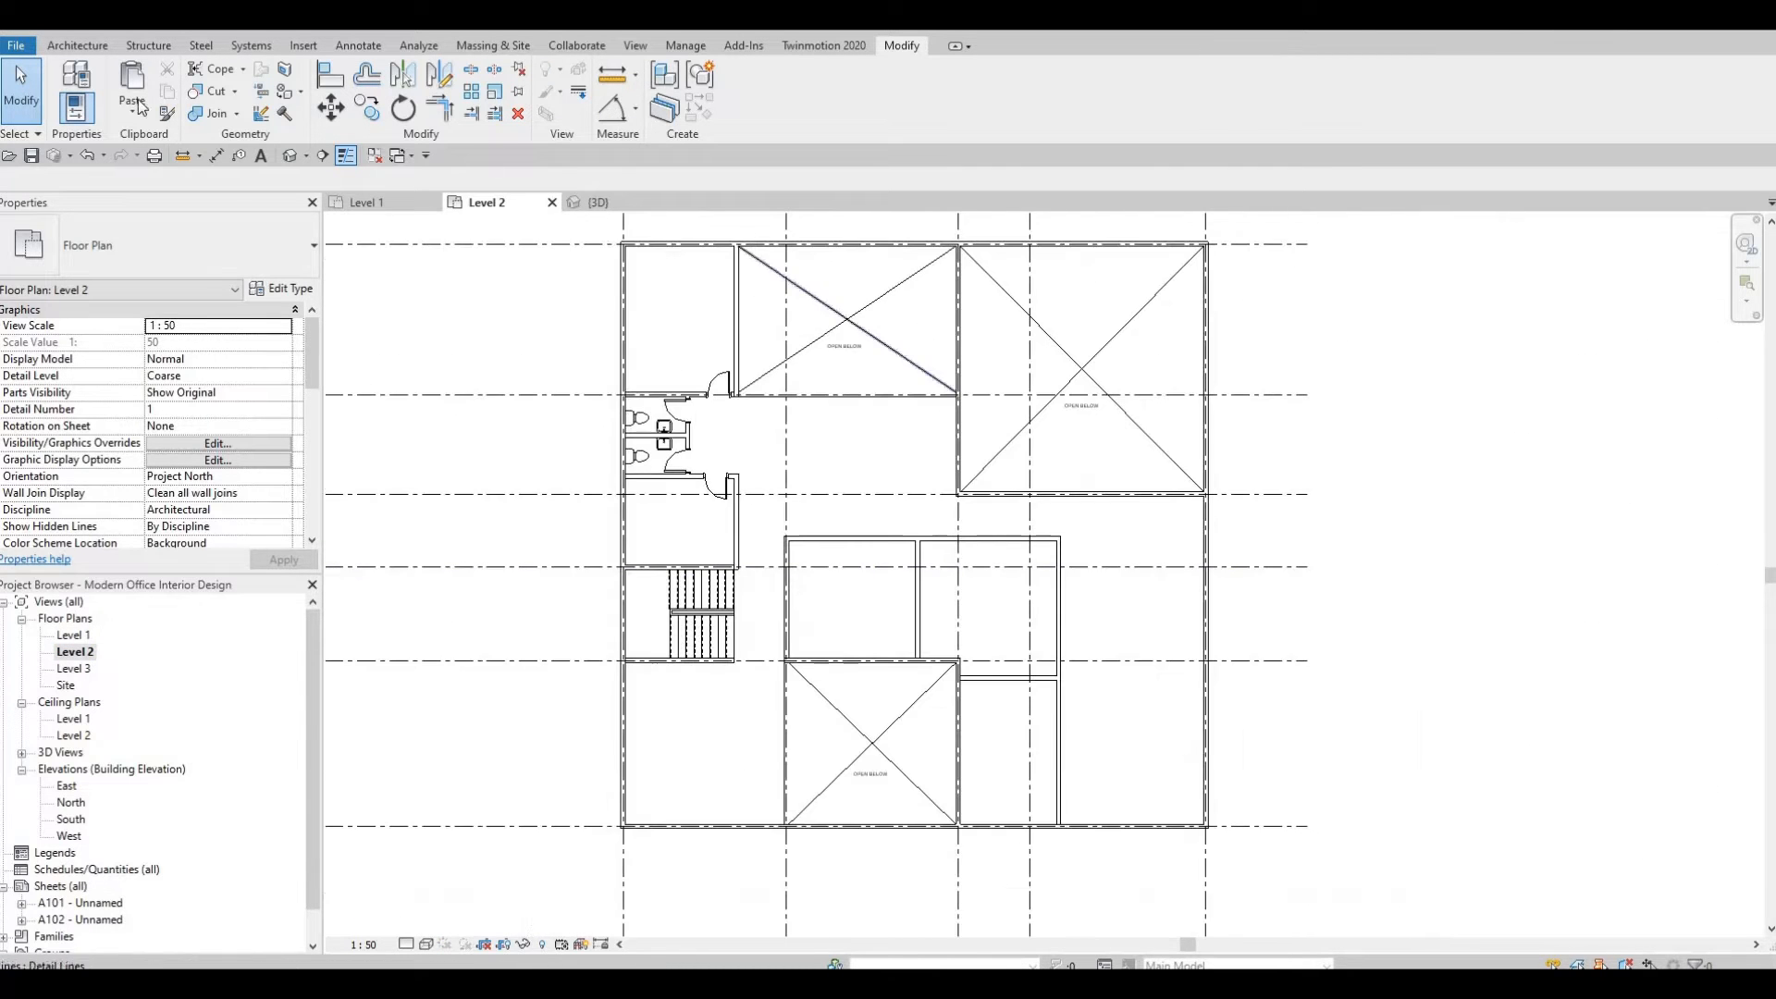
left_click(77, 46)
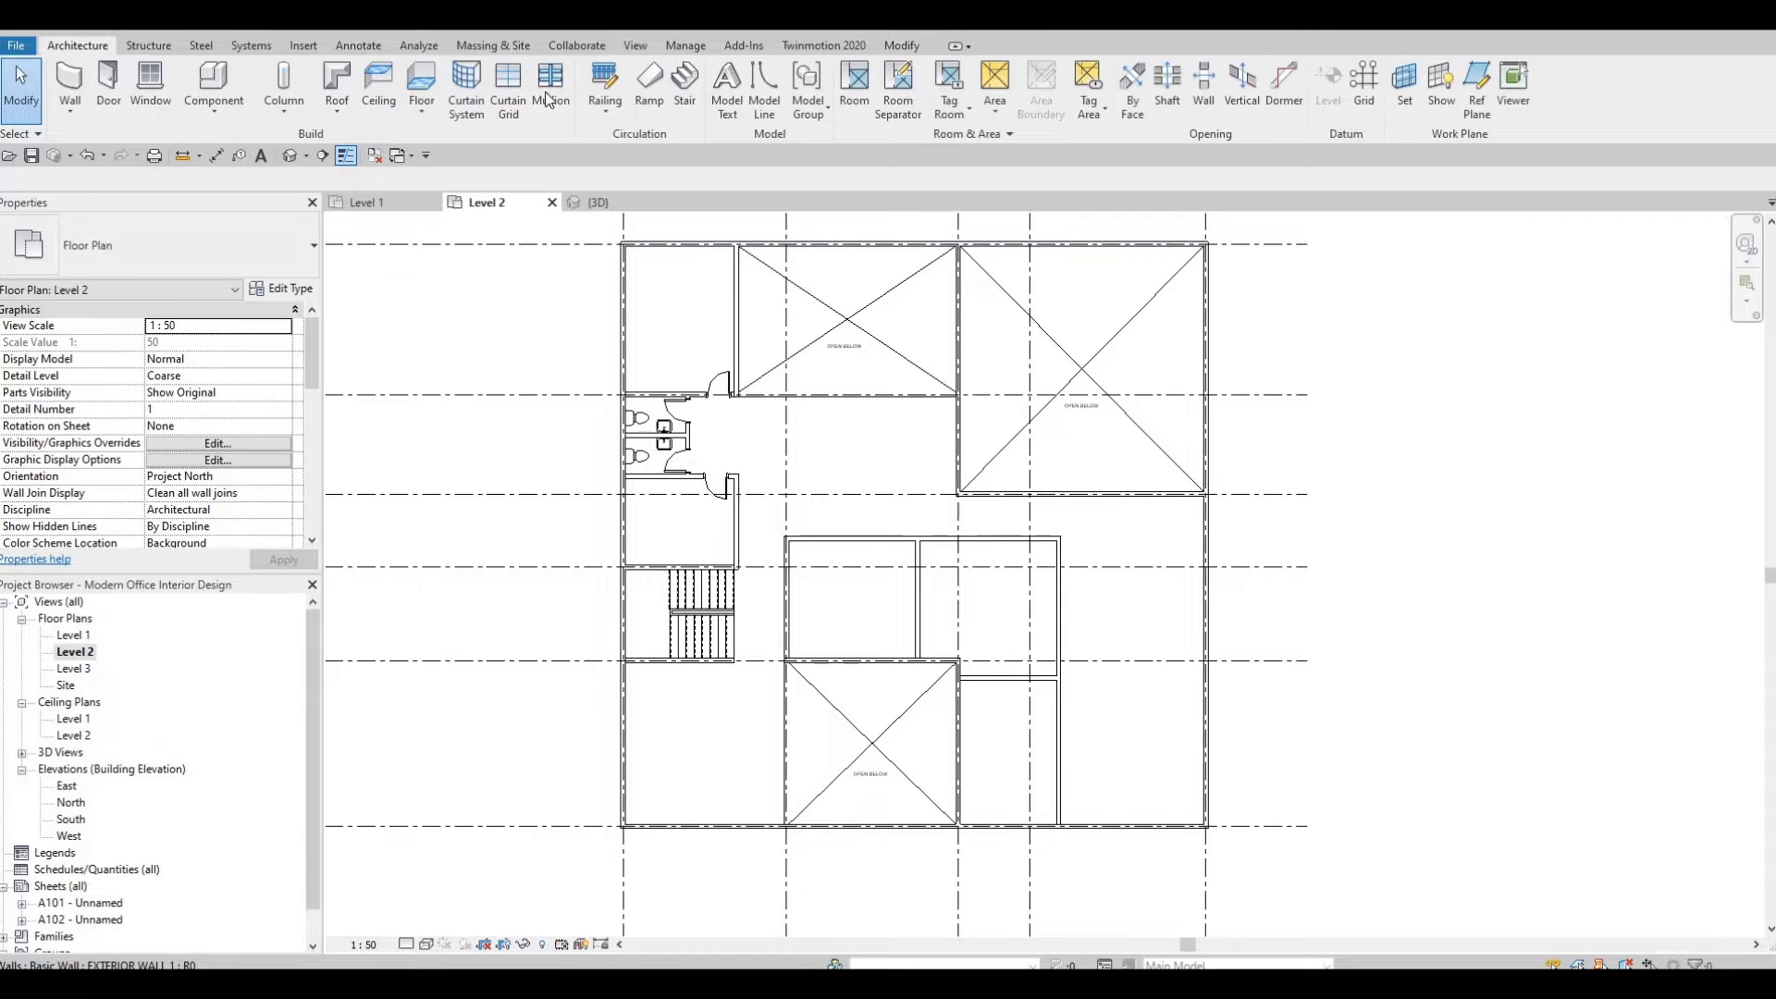
left_click(605, 109)
left_click(629, 141)
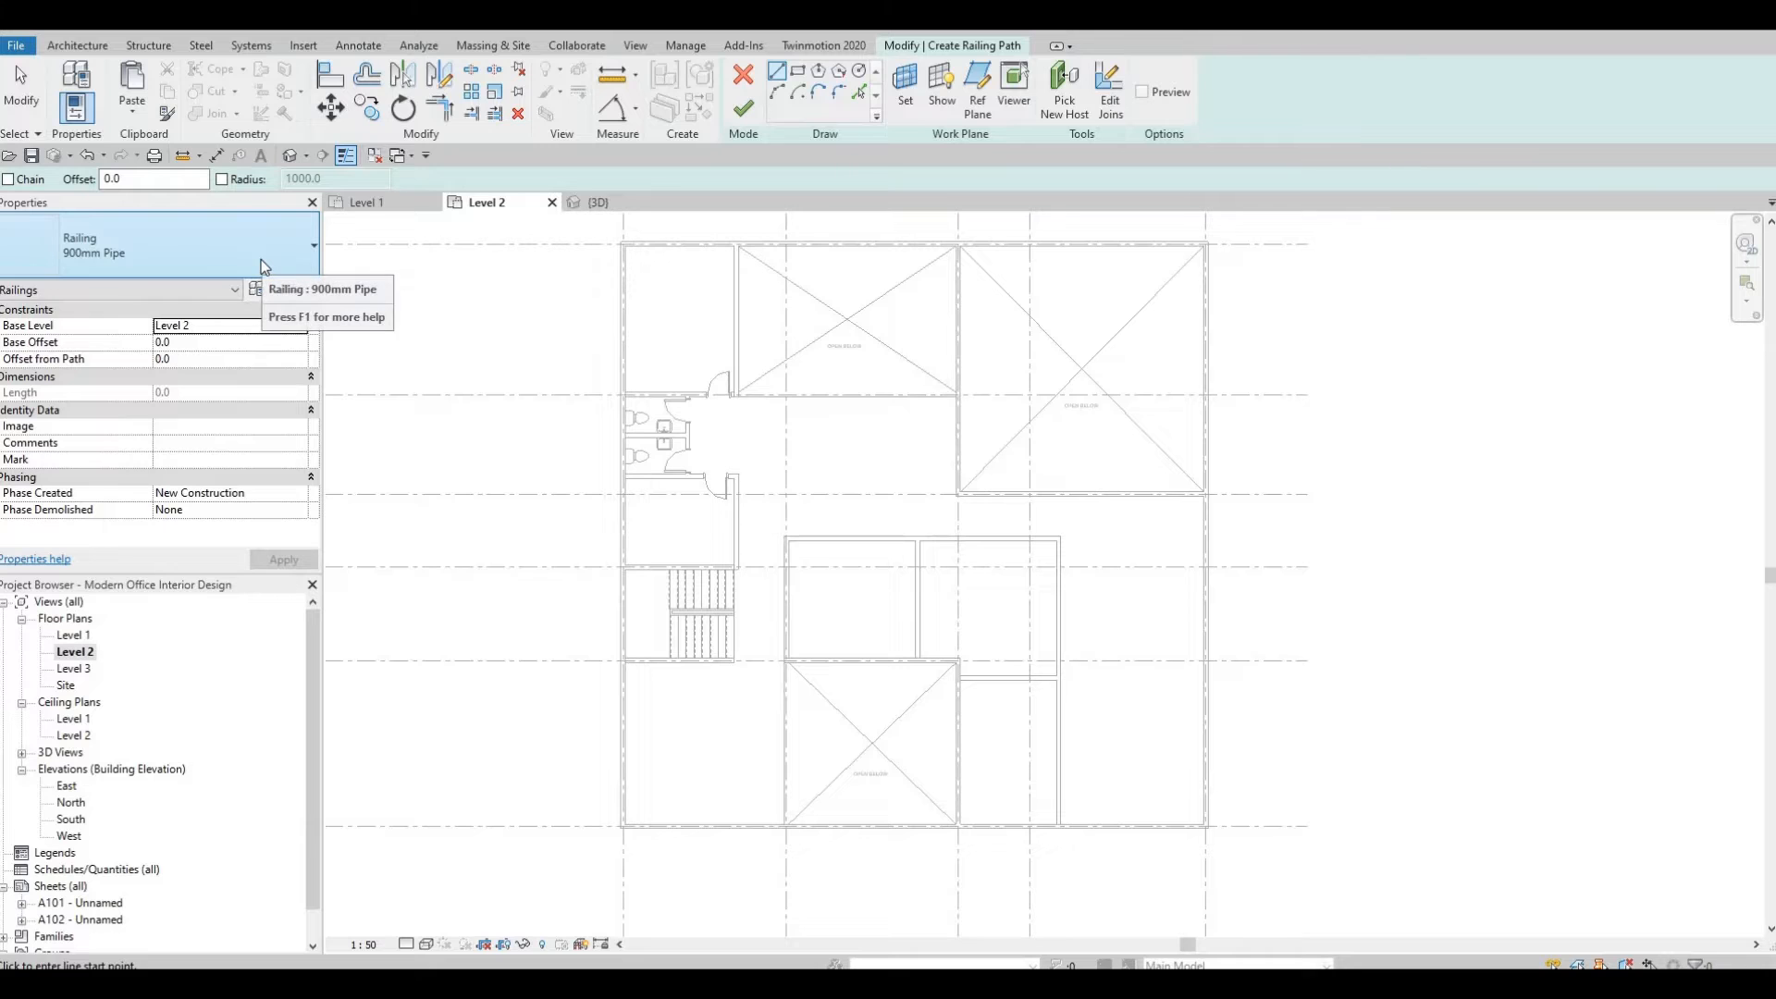
left_click(263, 266)
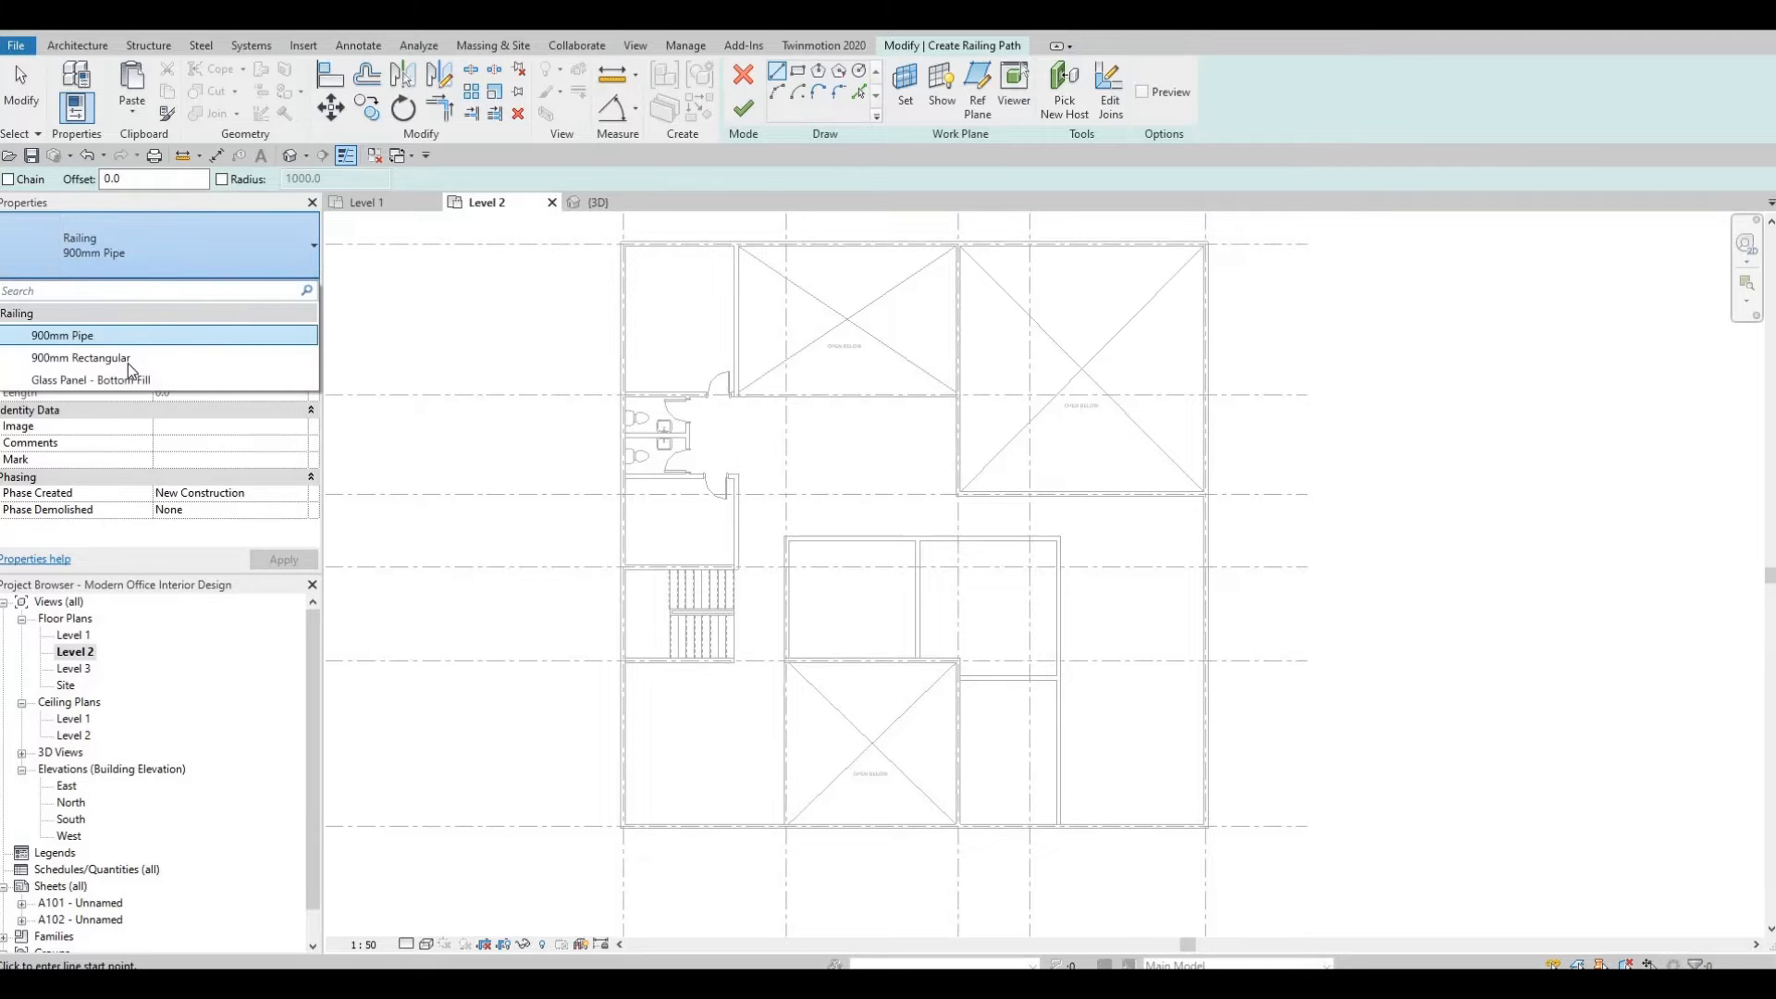
left_click(128, 360)
scroll(740, 497, "up", 8)
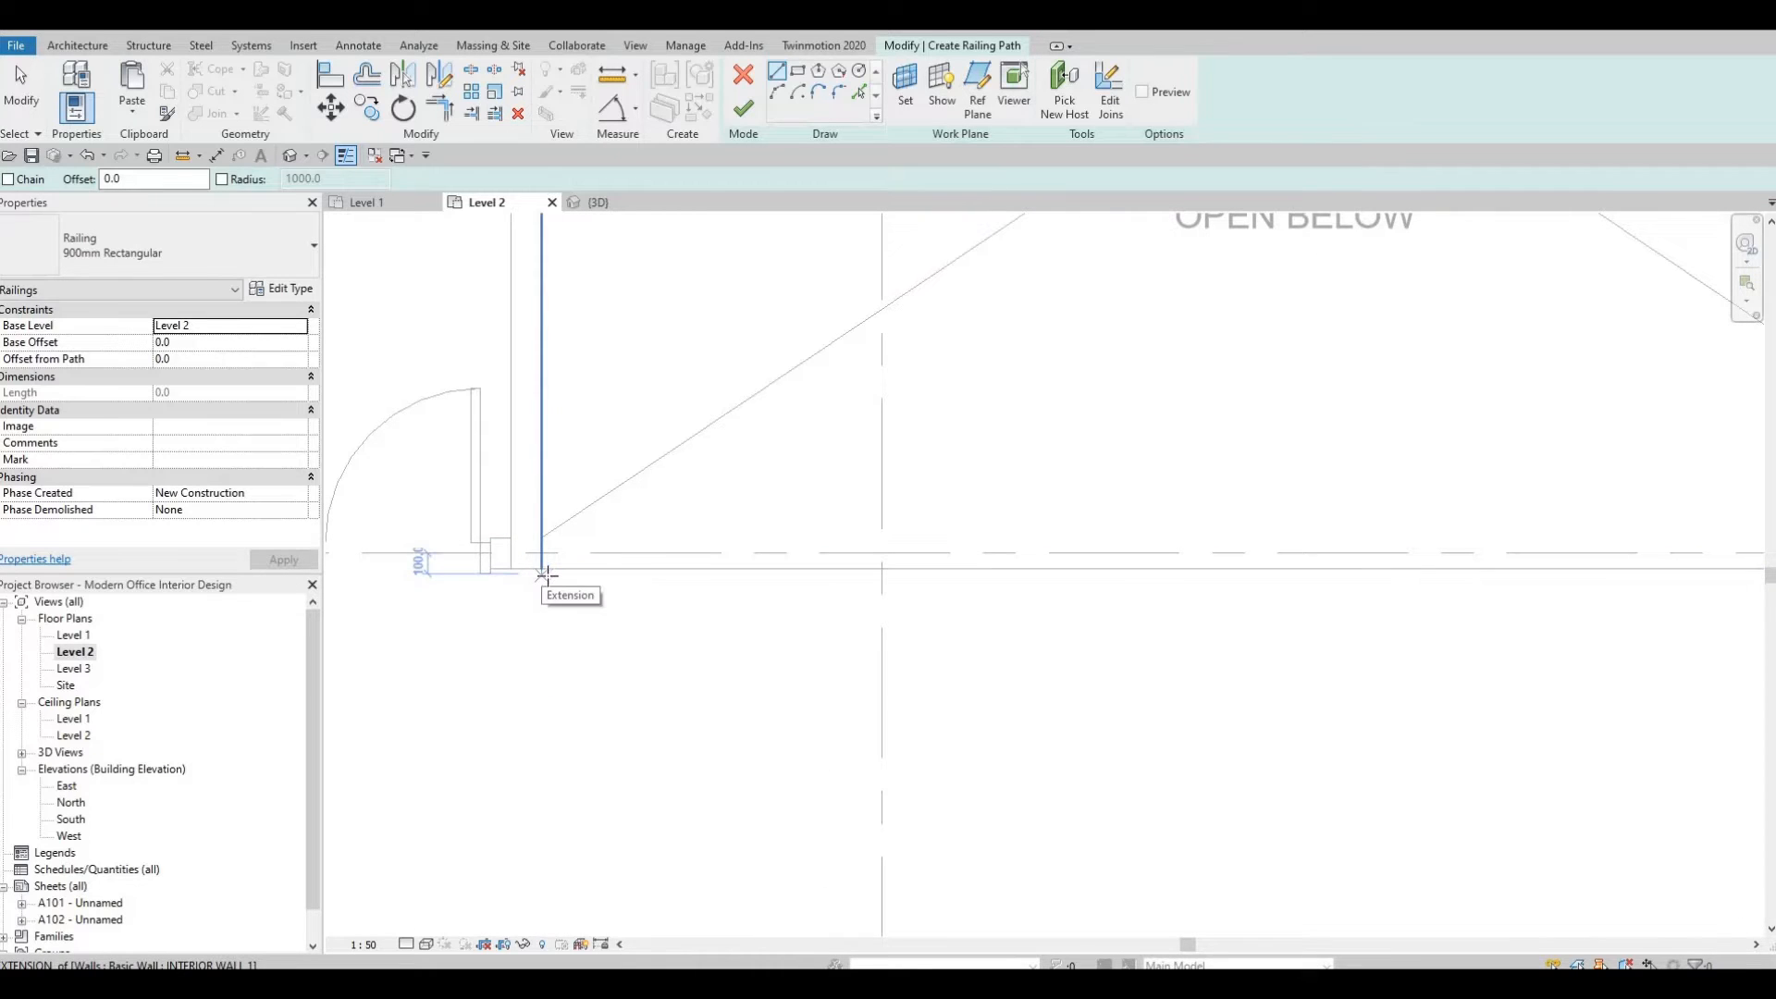
left_click(542, 573)
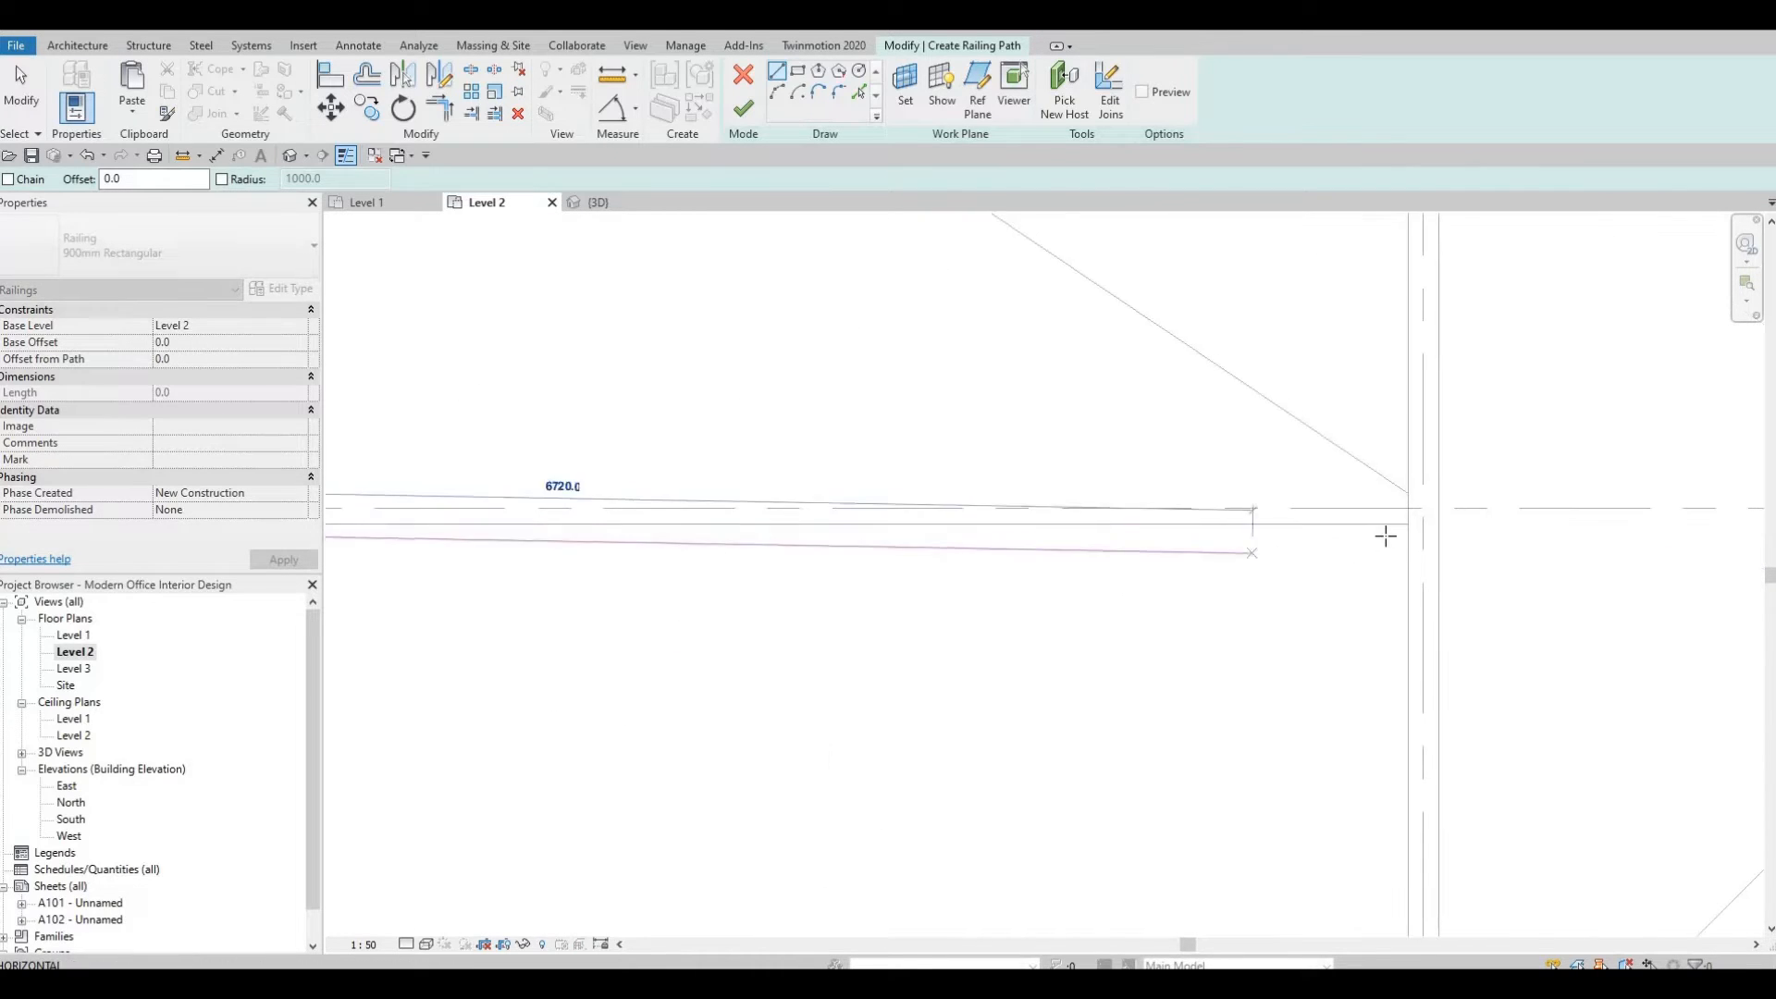
left_click(1407, 530)
middle_click_drag(1415, 533, 1752, 535)
middle_click_drag(370, 638, 987, 586)
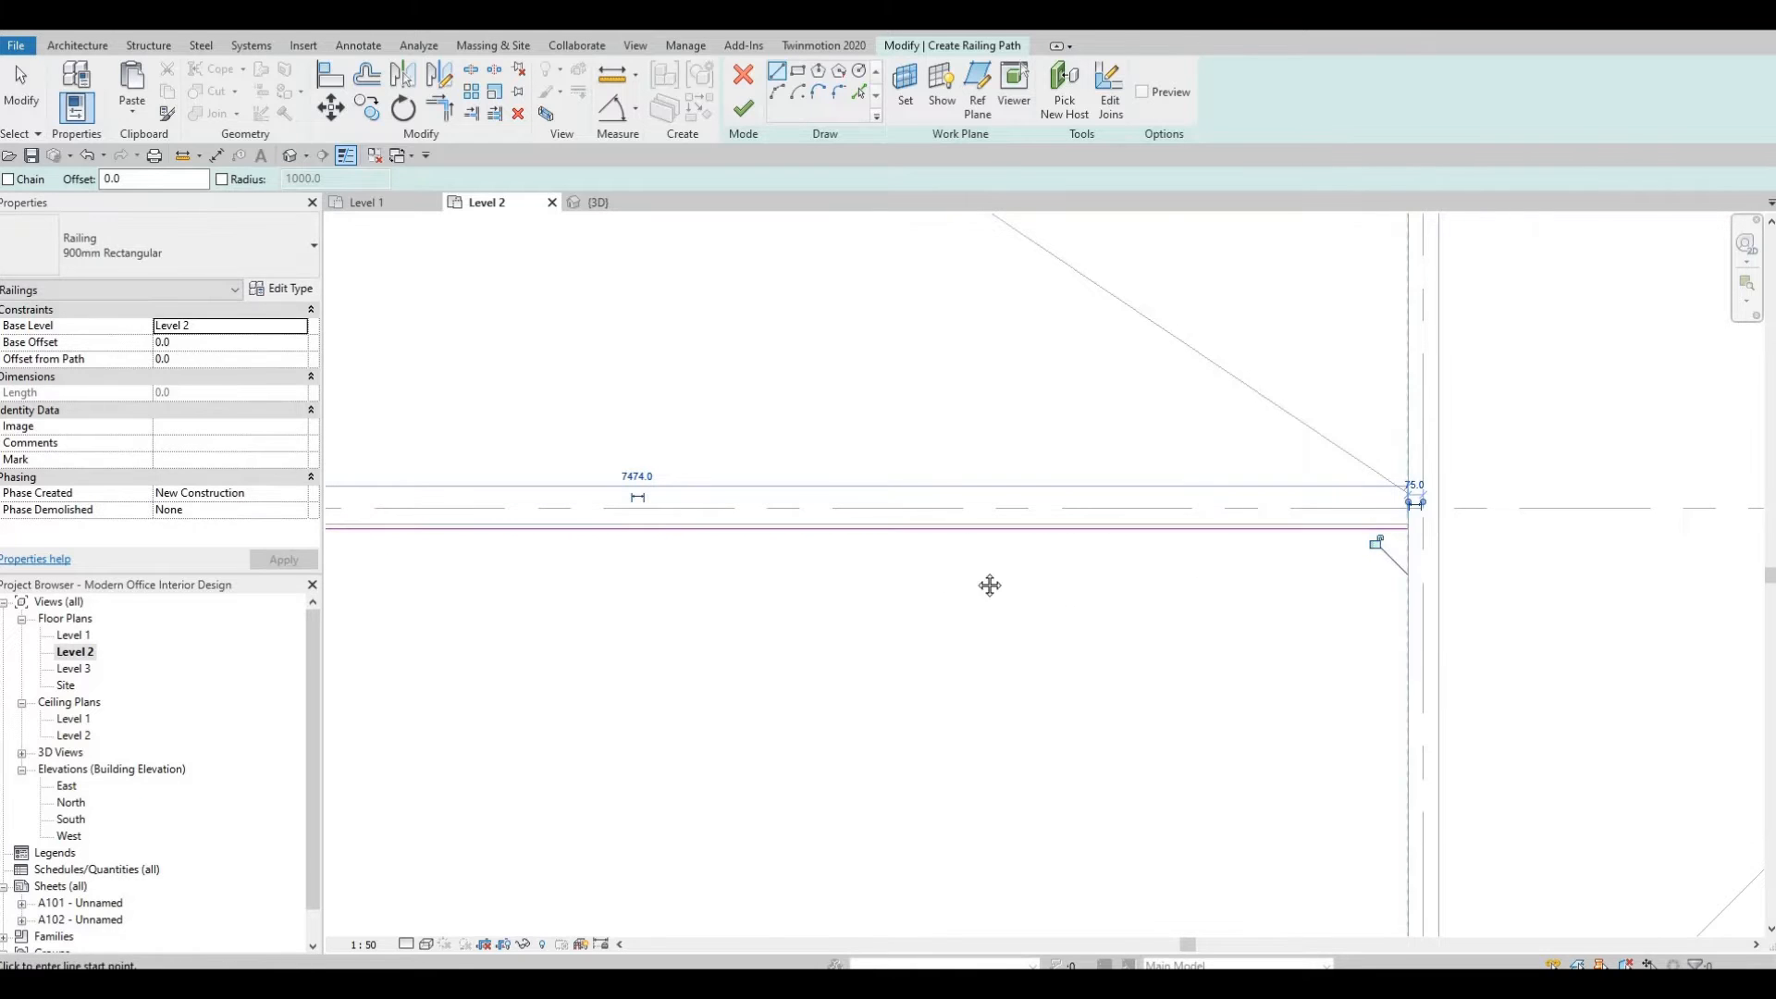
scroll(868, 474, "down", 2)
scroll(860, 463, "up", 3)
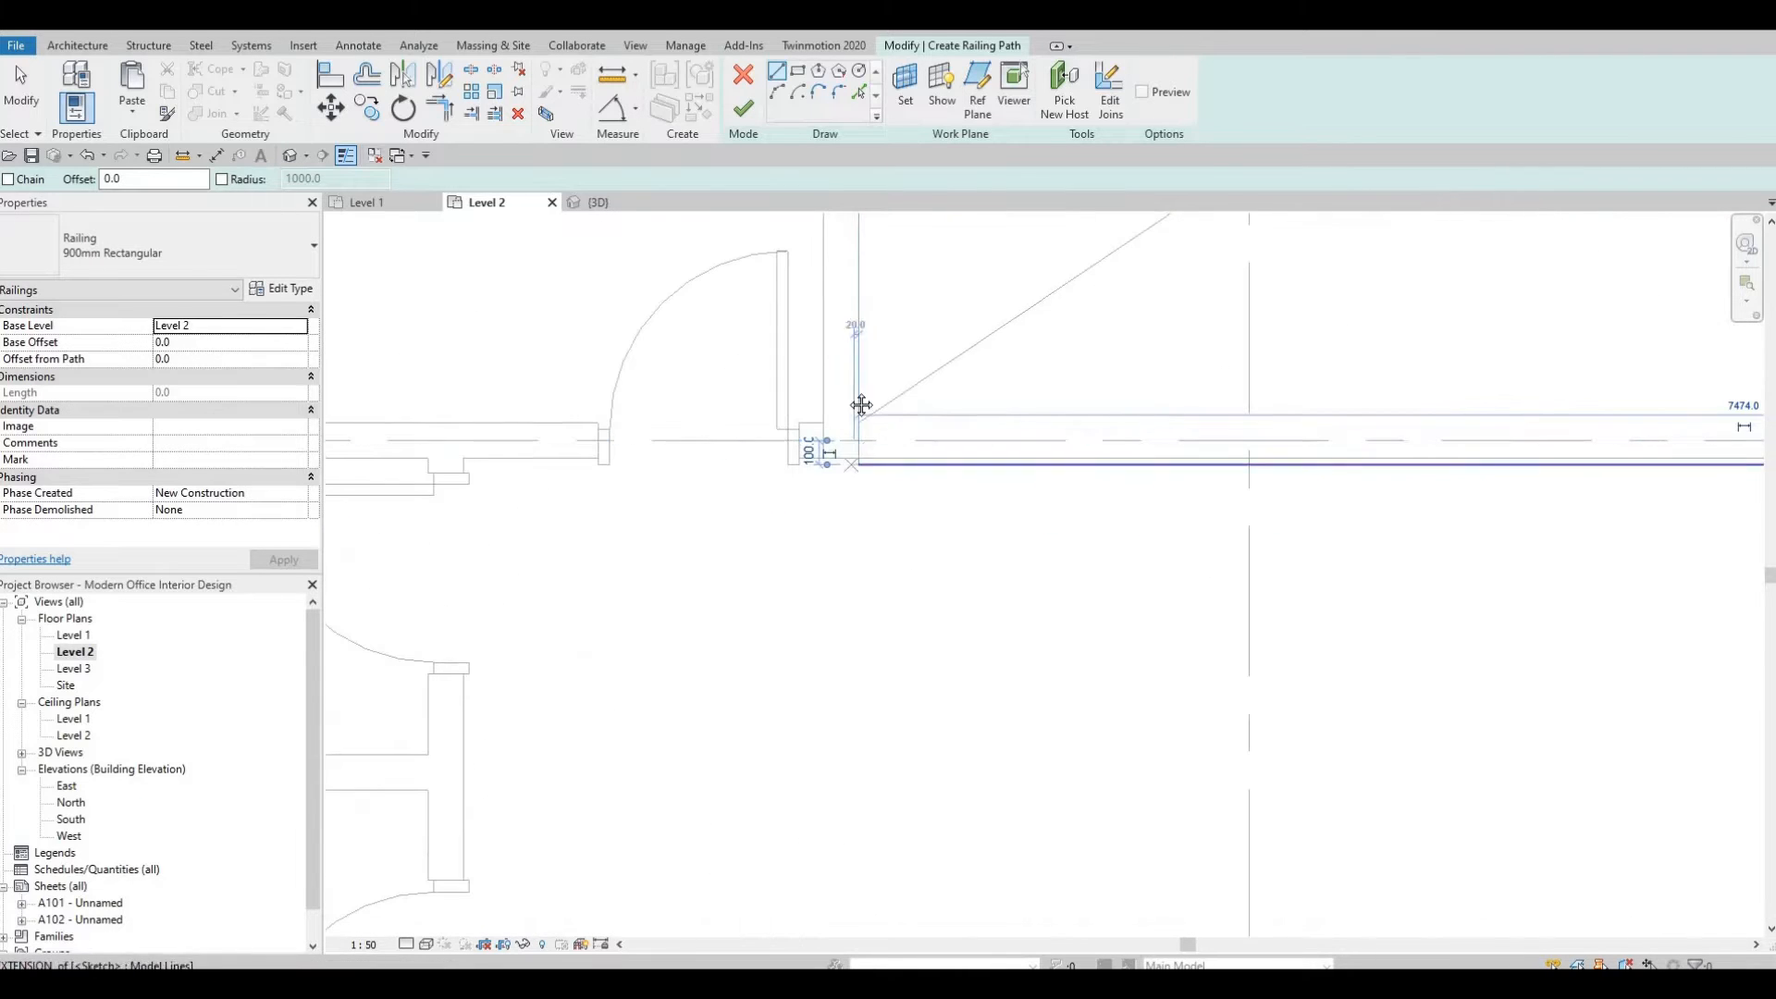
scroll(750, 229, "down", 1)
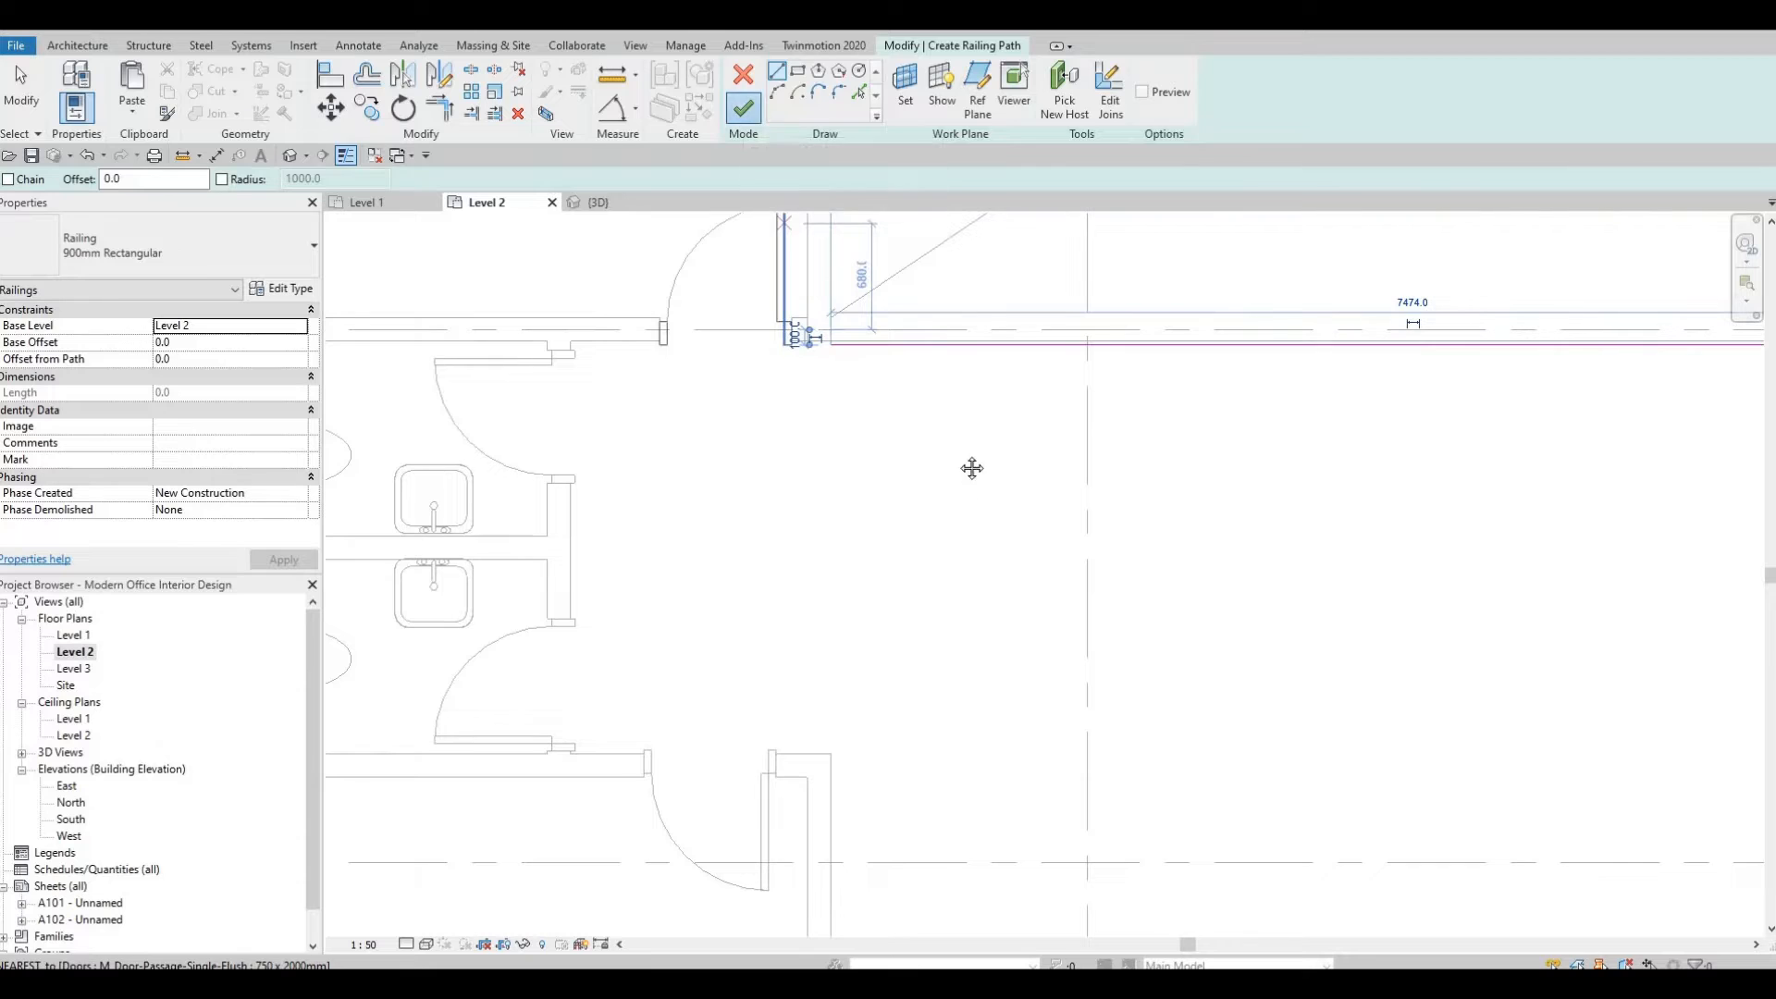
scroll(934, 574, "down", 2)
middle_click_drag(964, 520, 892, 183)
scroll(962, 601, "down", 3)
middle_click_drag(774, 528, 731, 268)
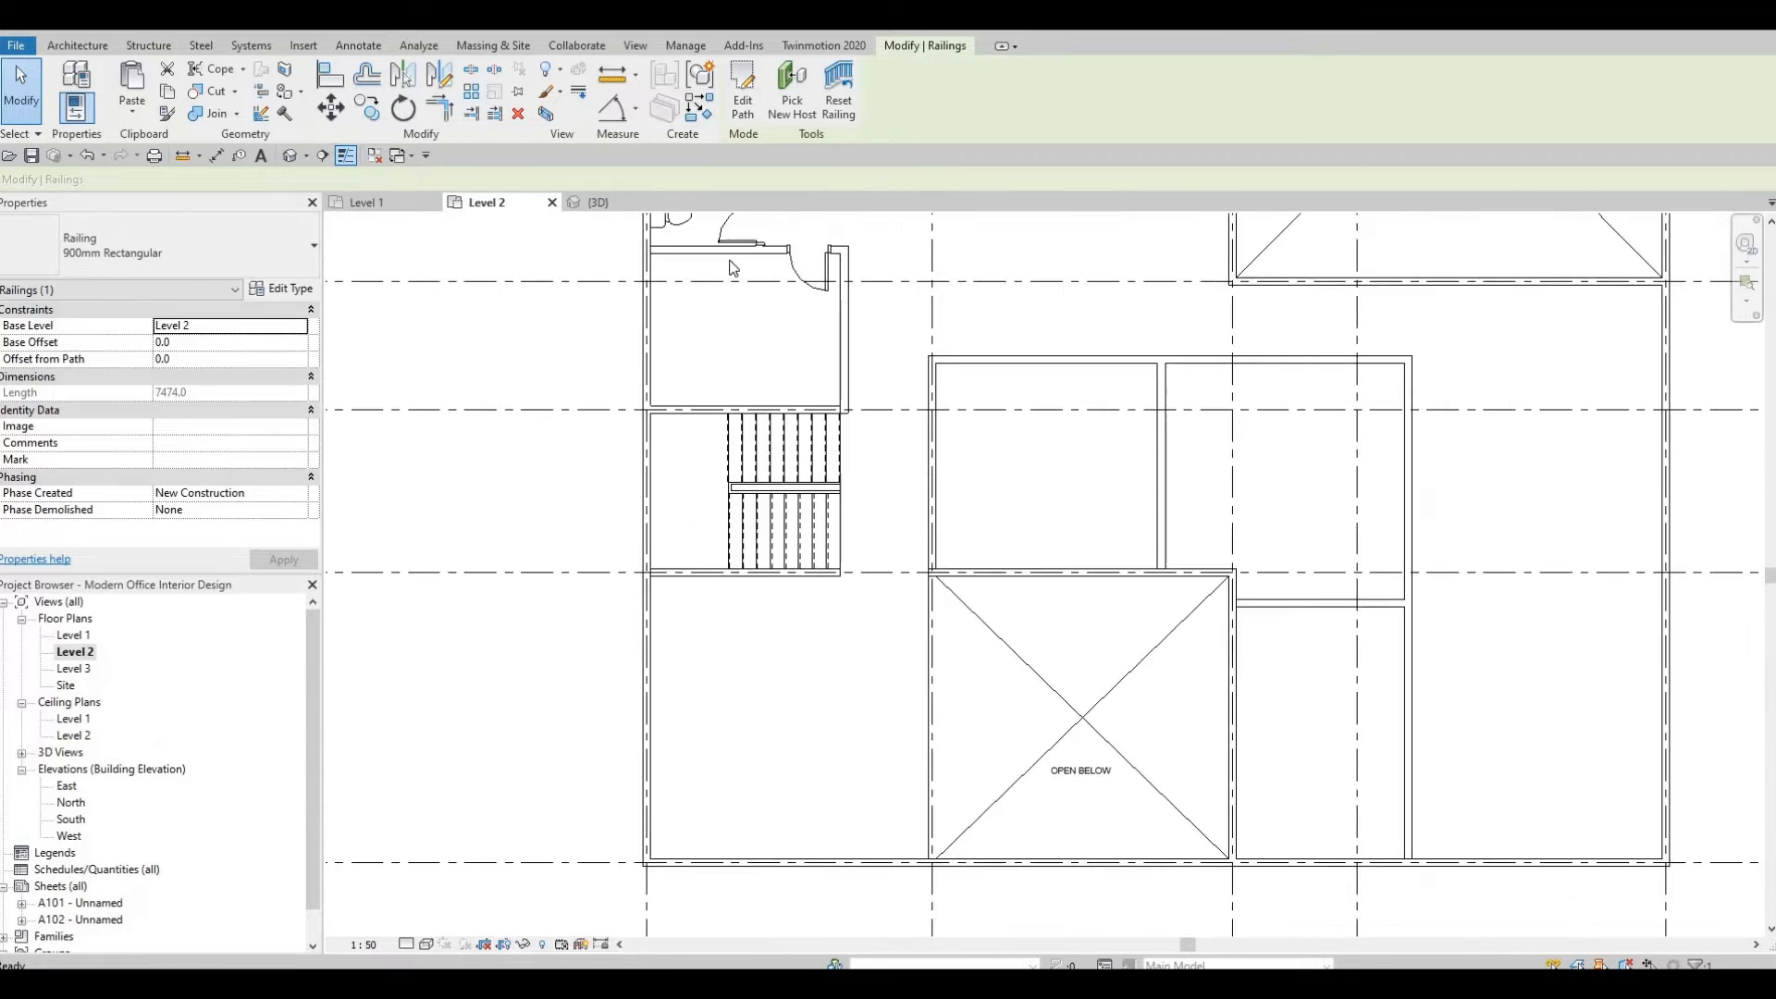
key("Escape")
scroll(860, 305, "down", 2)
key("Escape")
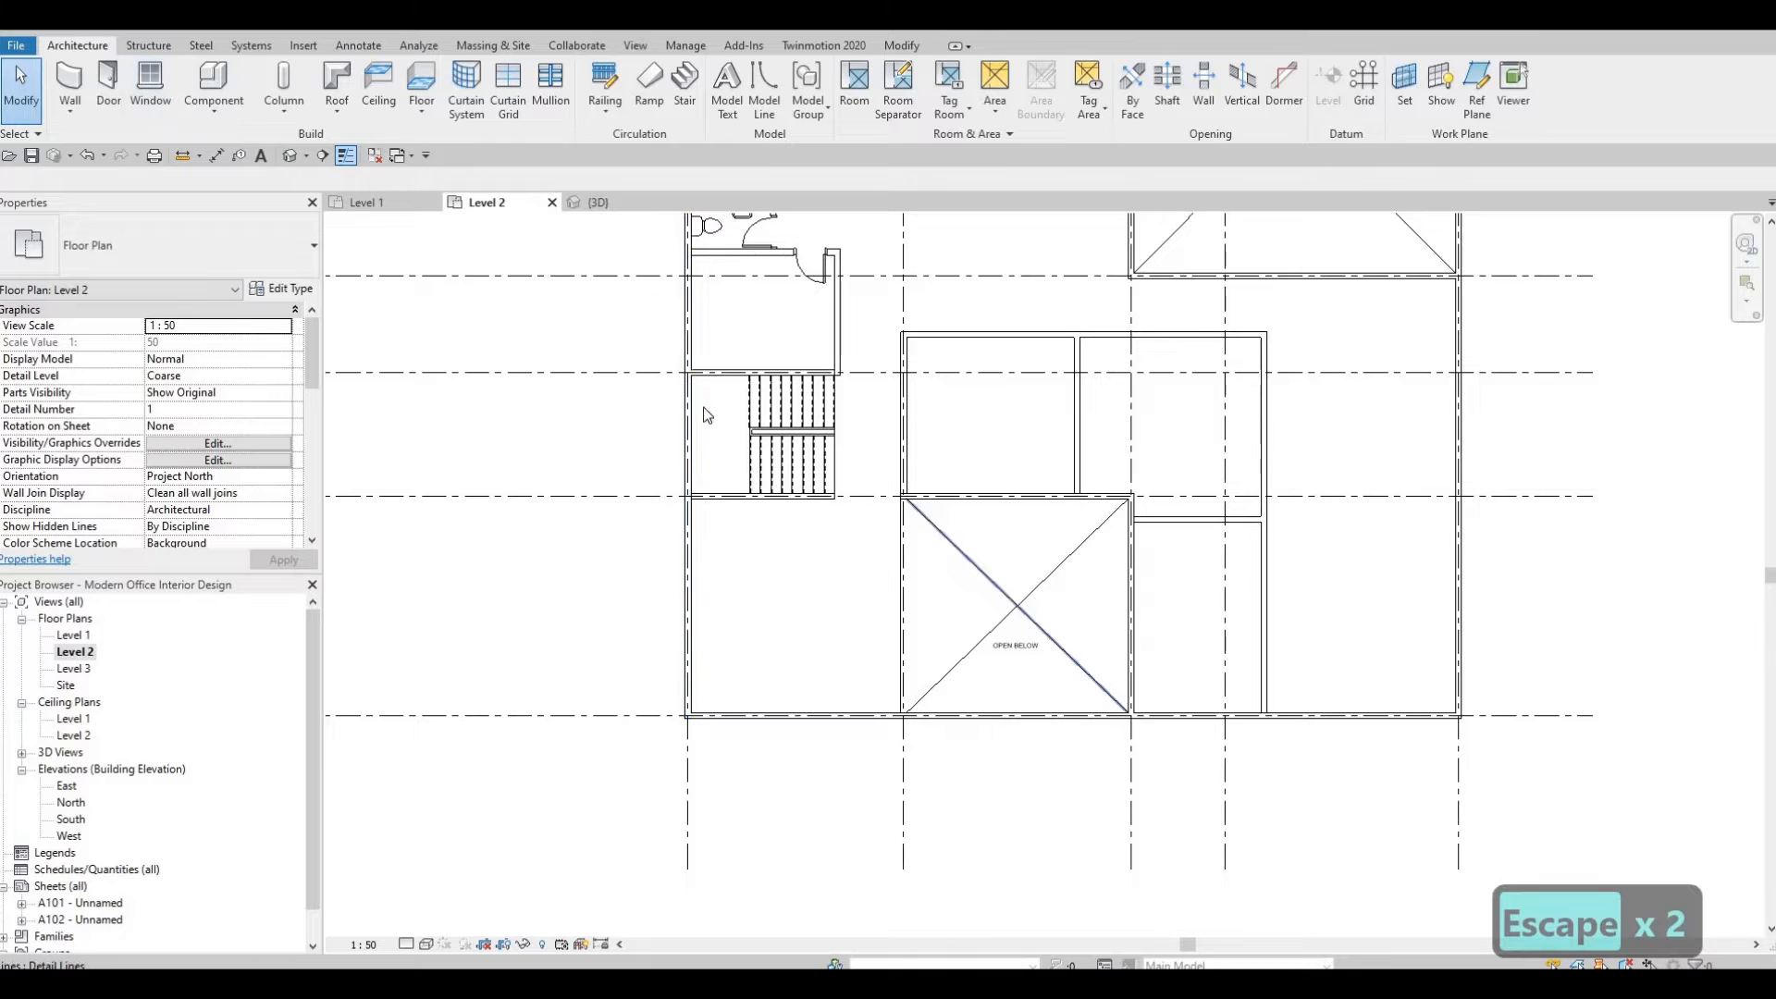
Sketch a second 900mm Rectangular railing along the vertical edge of the open-below area and finish it.
left_click(606, 93)
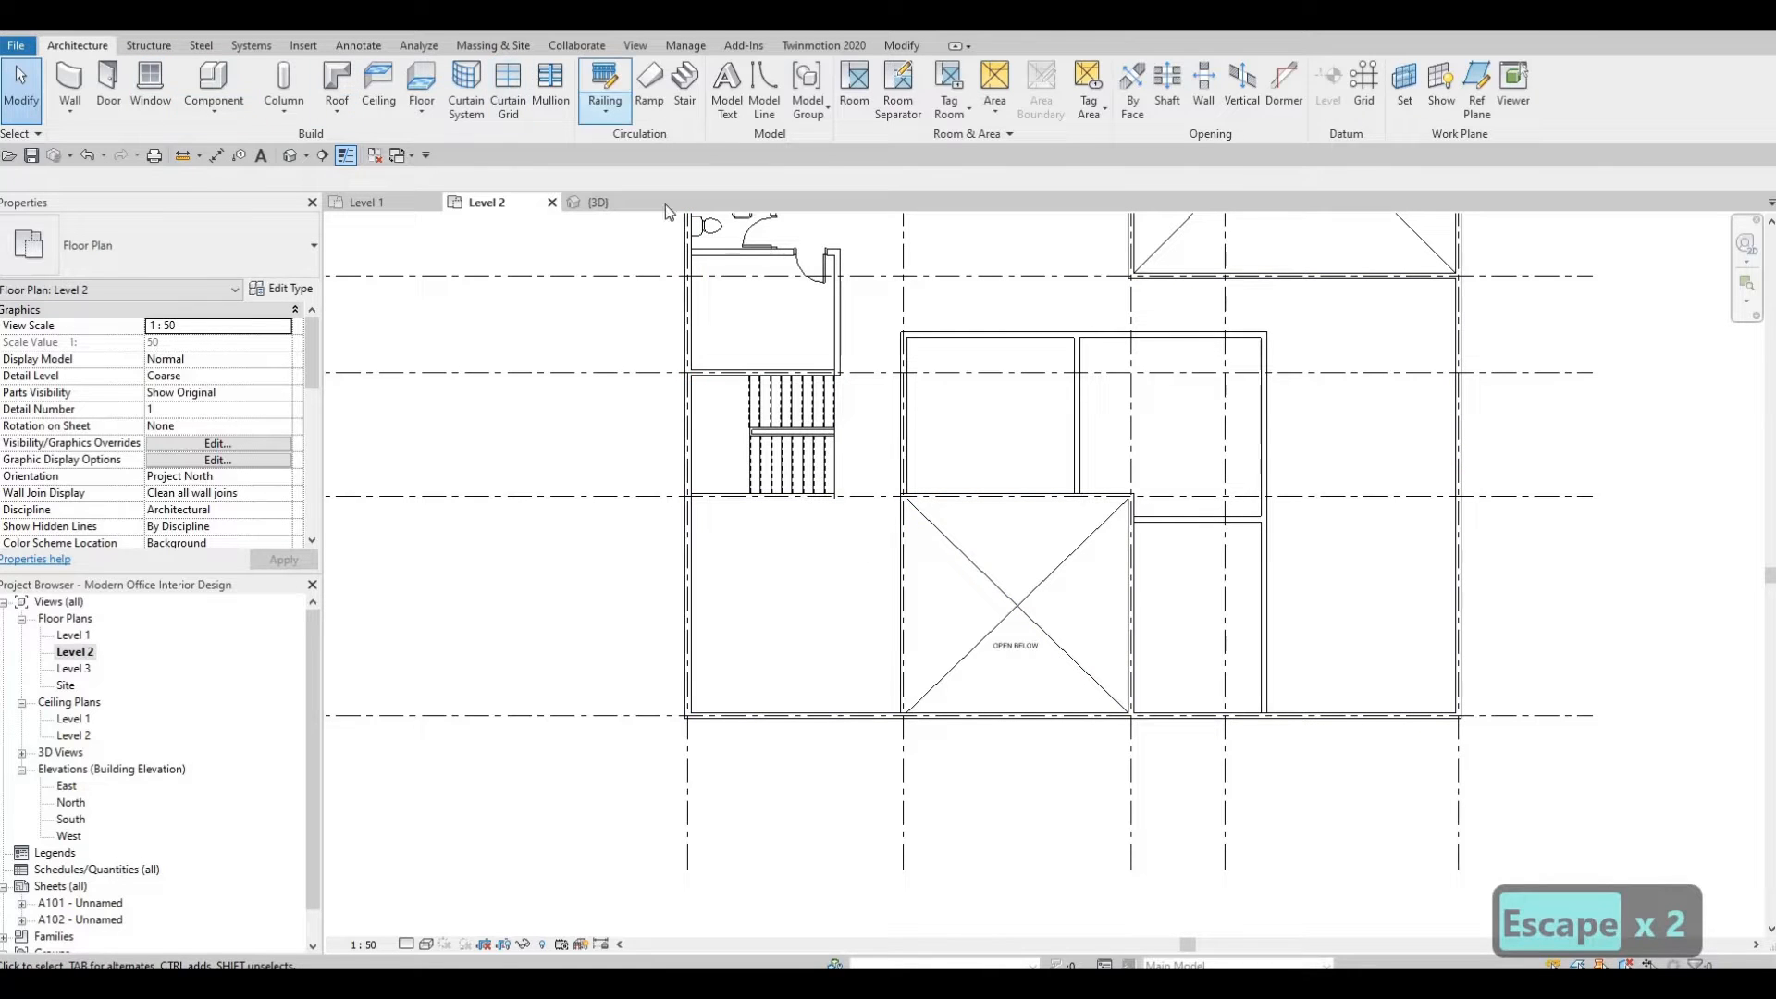
scroll(807, 488, "up", 4)
scroll(808, 488, "up", 3)
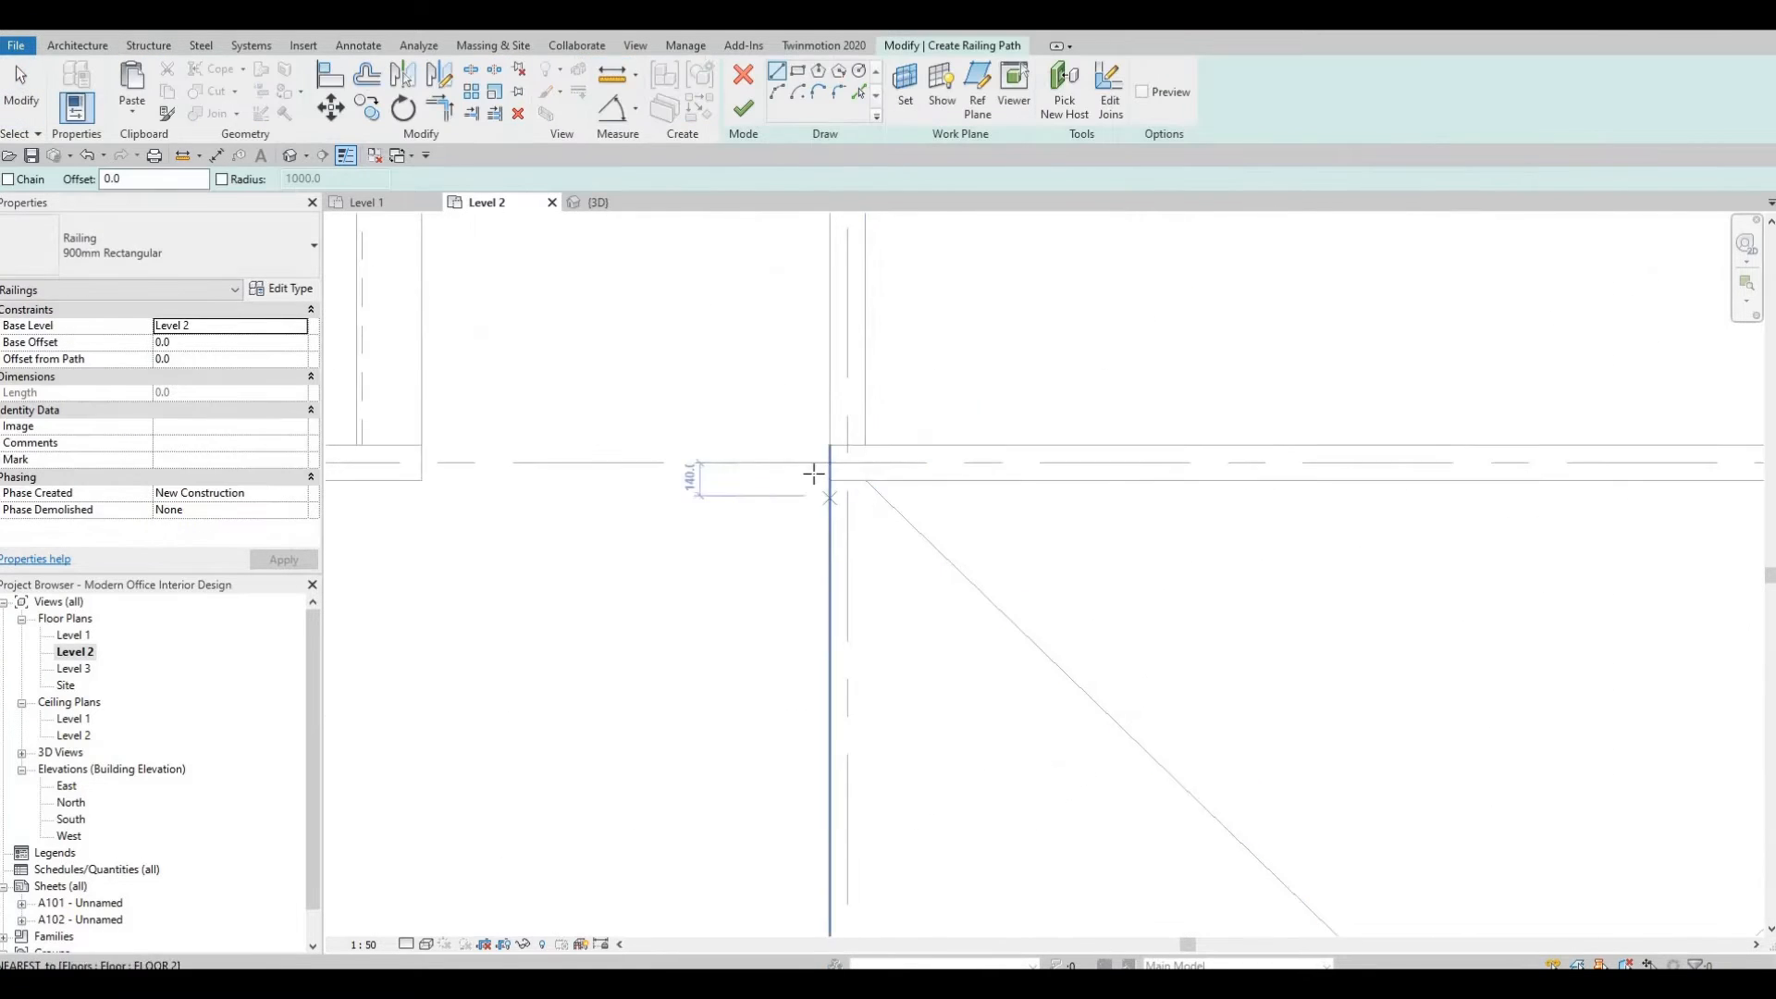
left_click(813, 480)
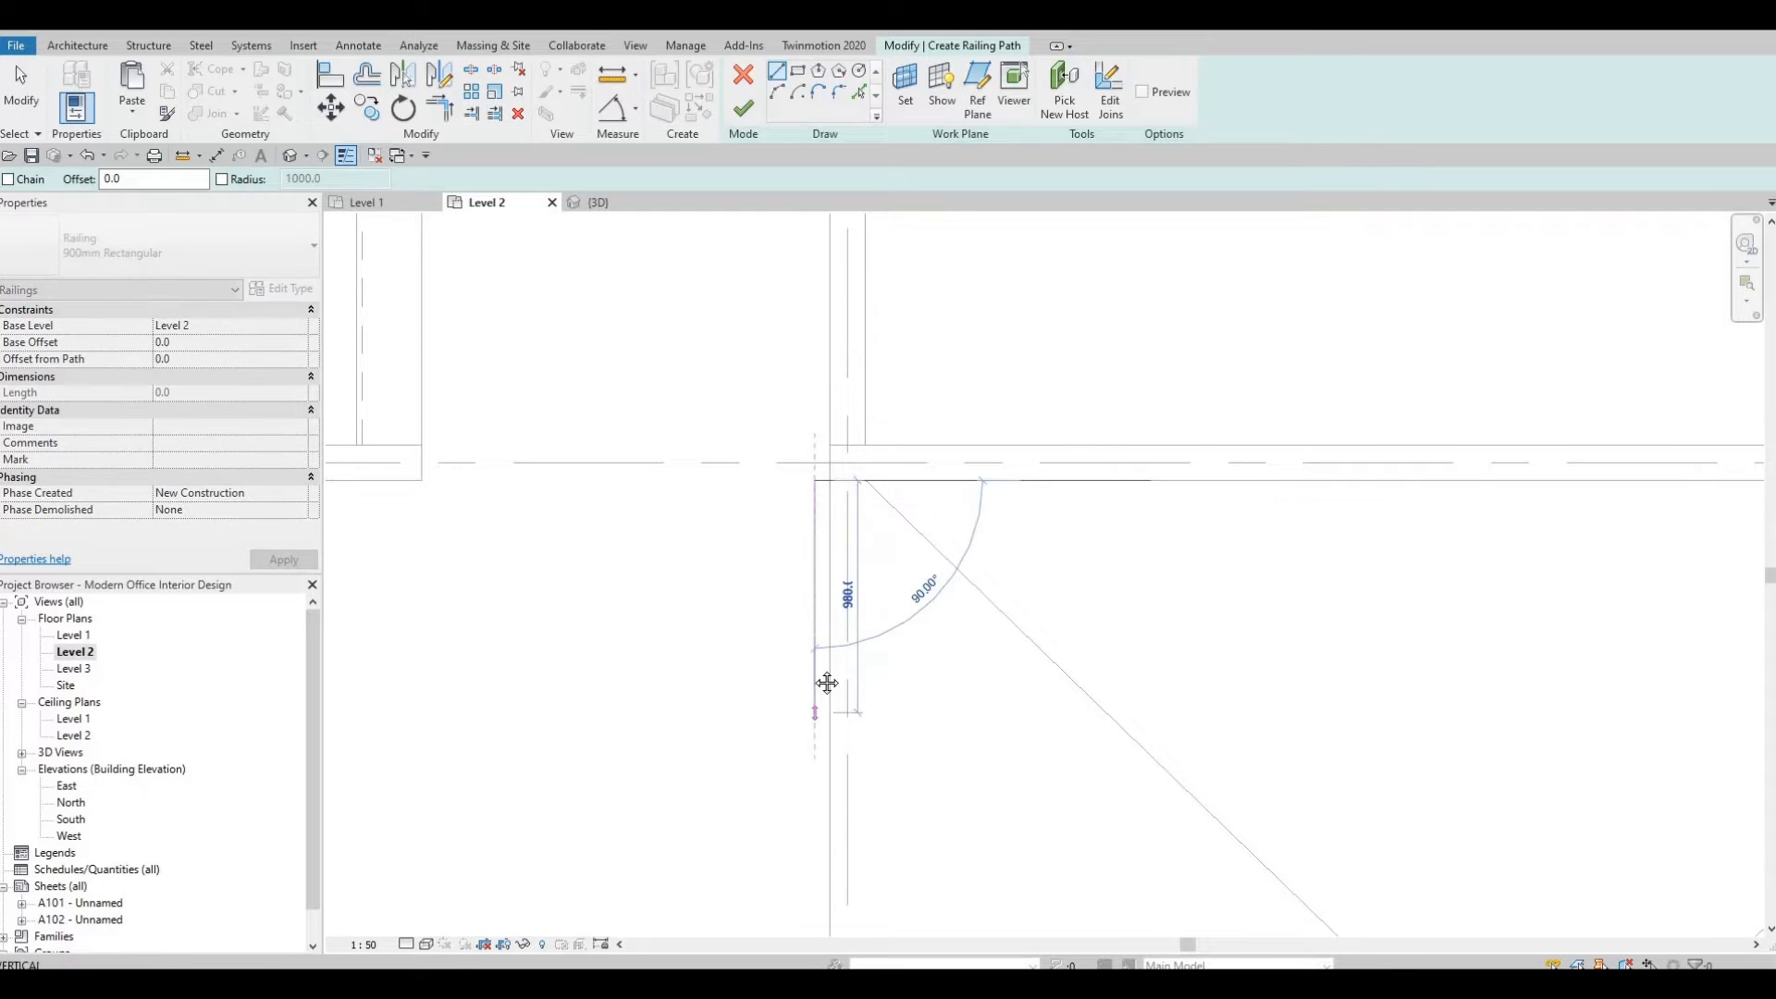
middle_click_drag(786, 890, 786, 519)
scroll(786, 523, "down", 3)
middle_click_drag(832, 738, 850, 412)
scroll(850, 415, "down", 1)
middle_click_drag(841, 592, 846, 481)
scroll(845, 483, "down", 2)
scroll(846, 600, "up", 2)
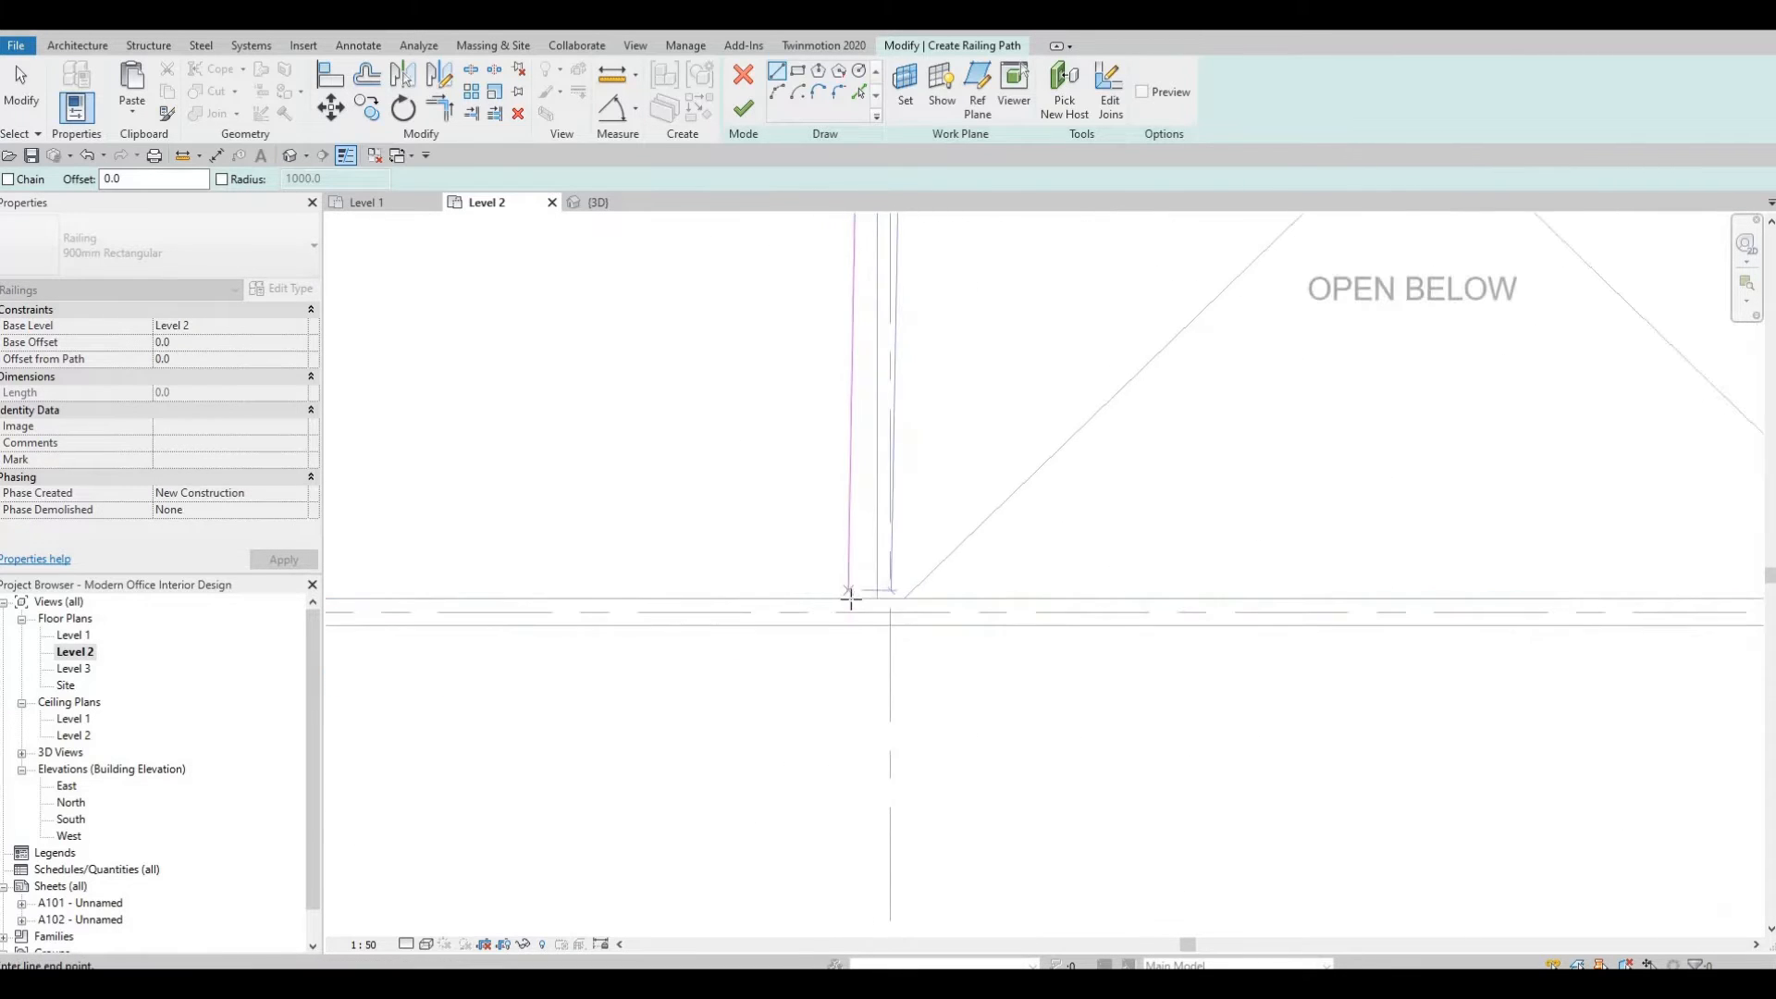
left_click(865, 599)
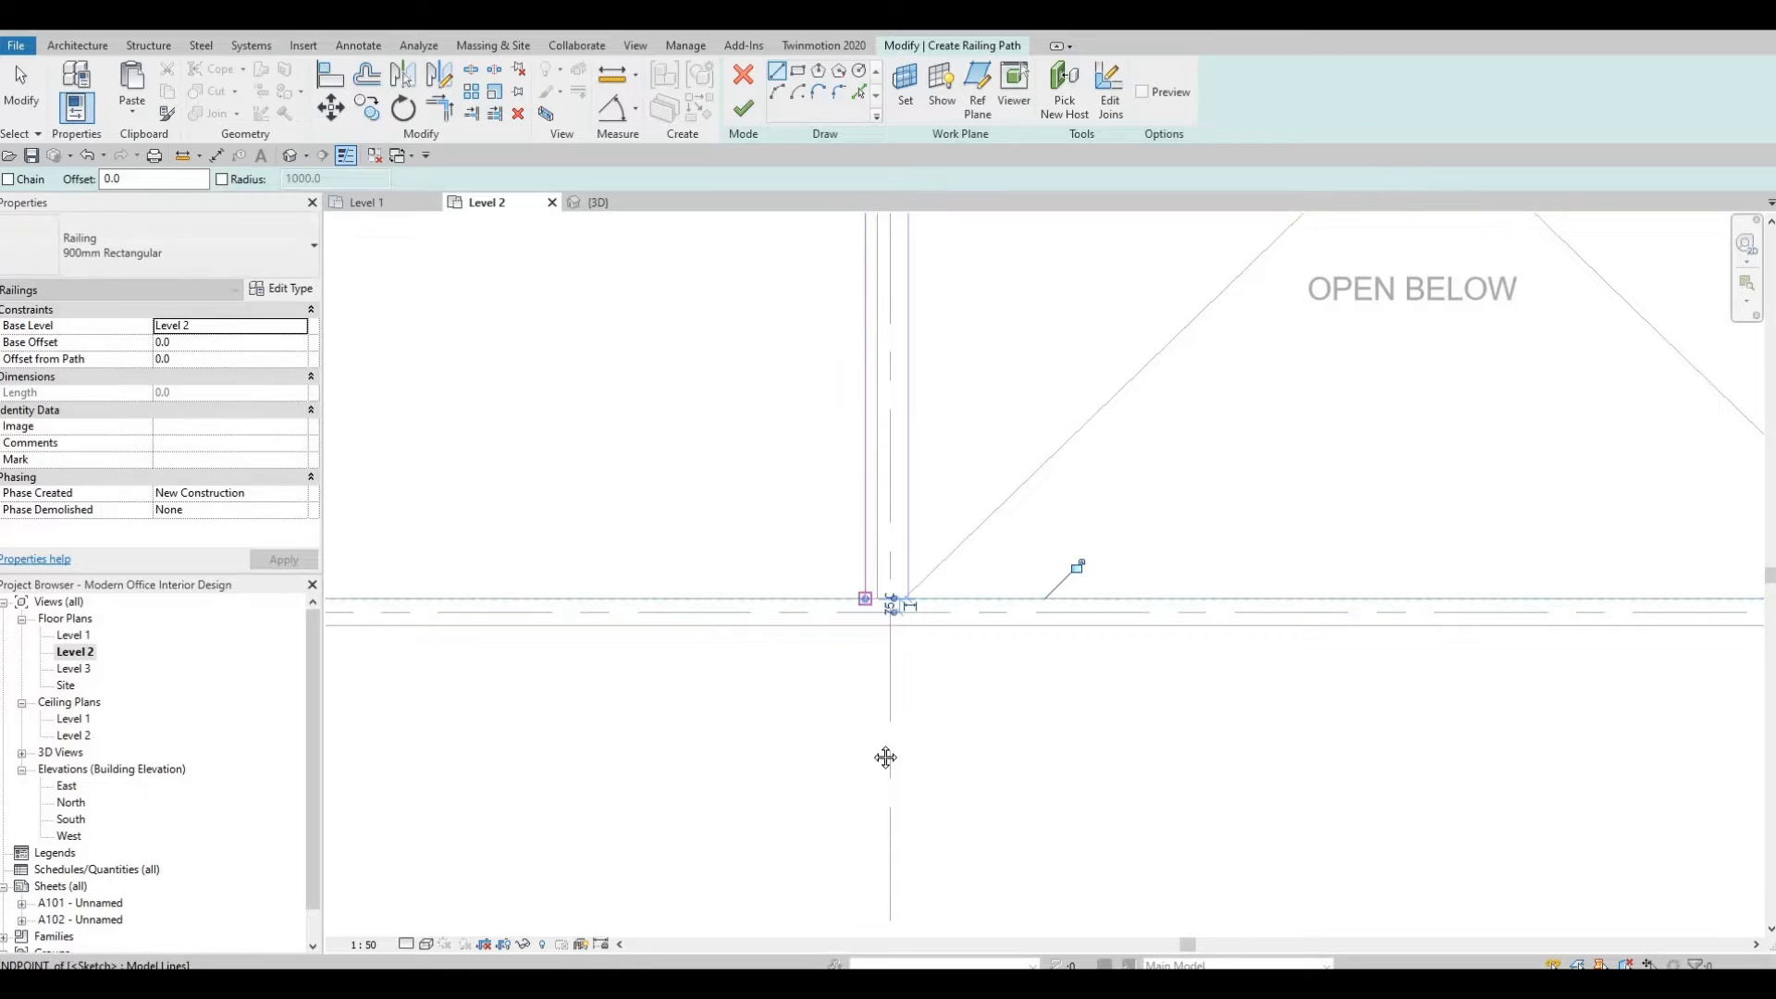
scroll(881, 627, "down", 5)
key("Escape")
left_click(742, 117)
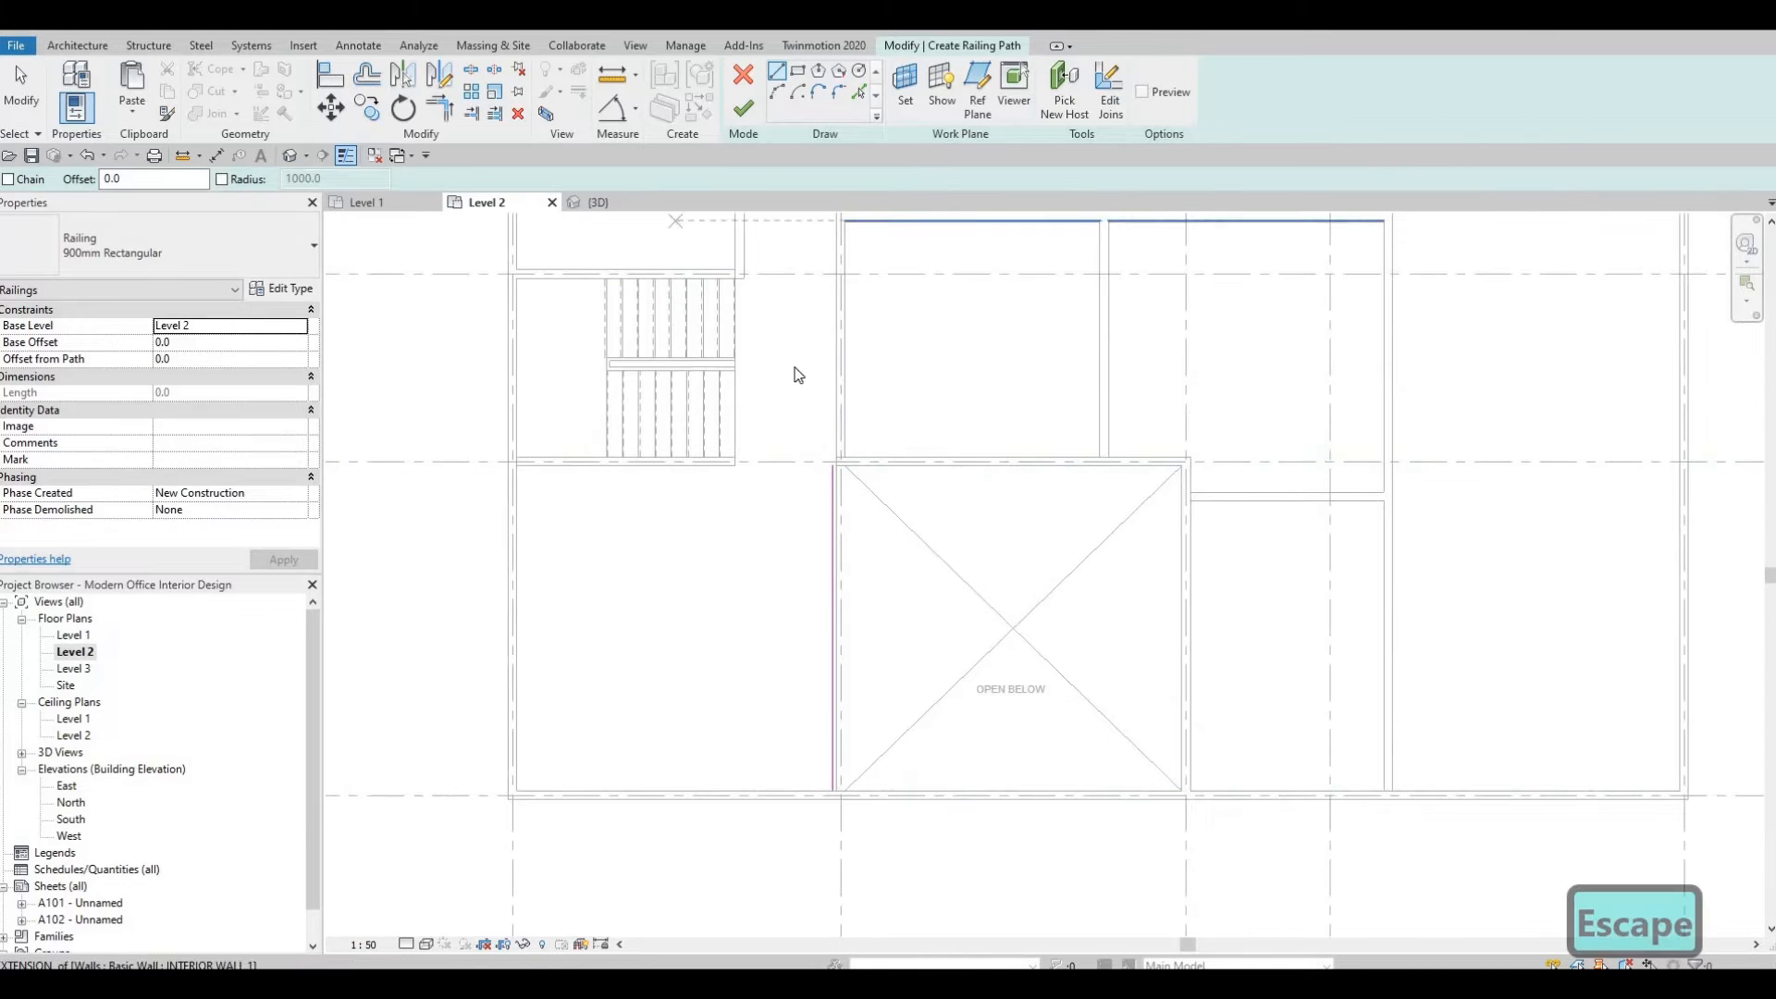
scroll(892, 515, "up", 5)
key("Escape")
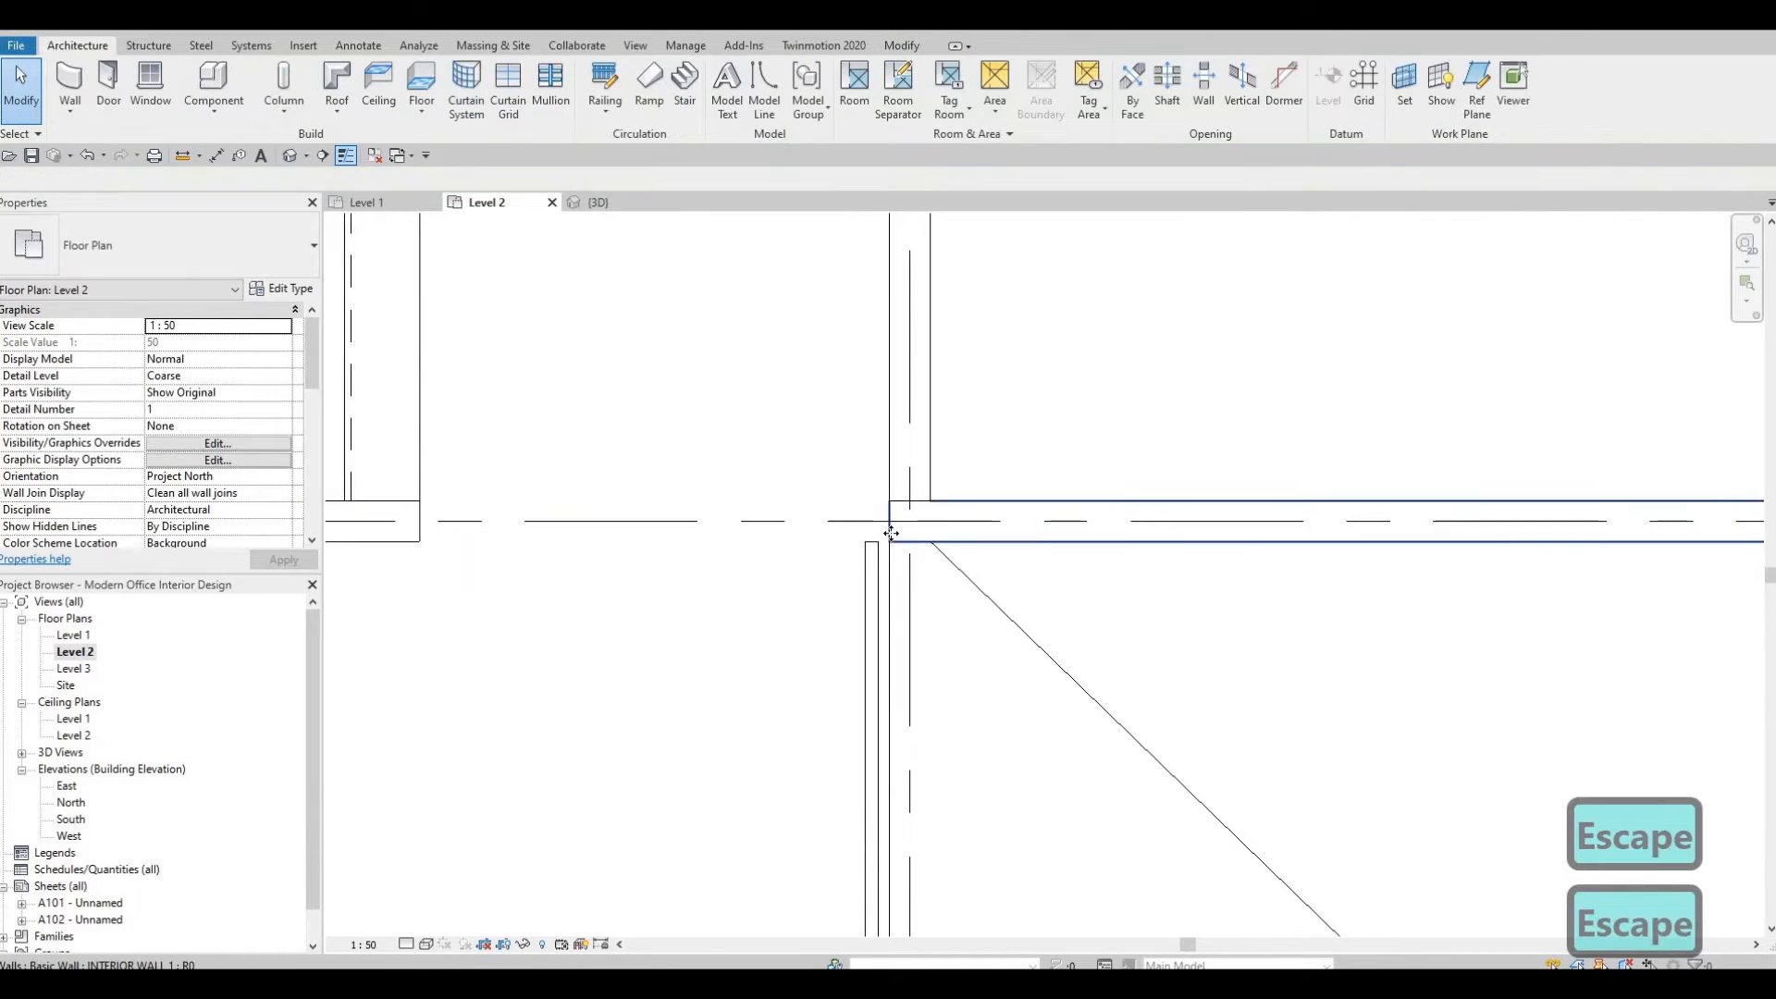
Drag the end of the interior wall at the opening's corner slightly to meet the railing.
left_click(899, 530)
left_click_drag(873, 523, 866, 525)
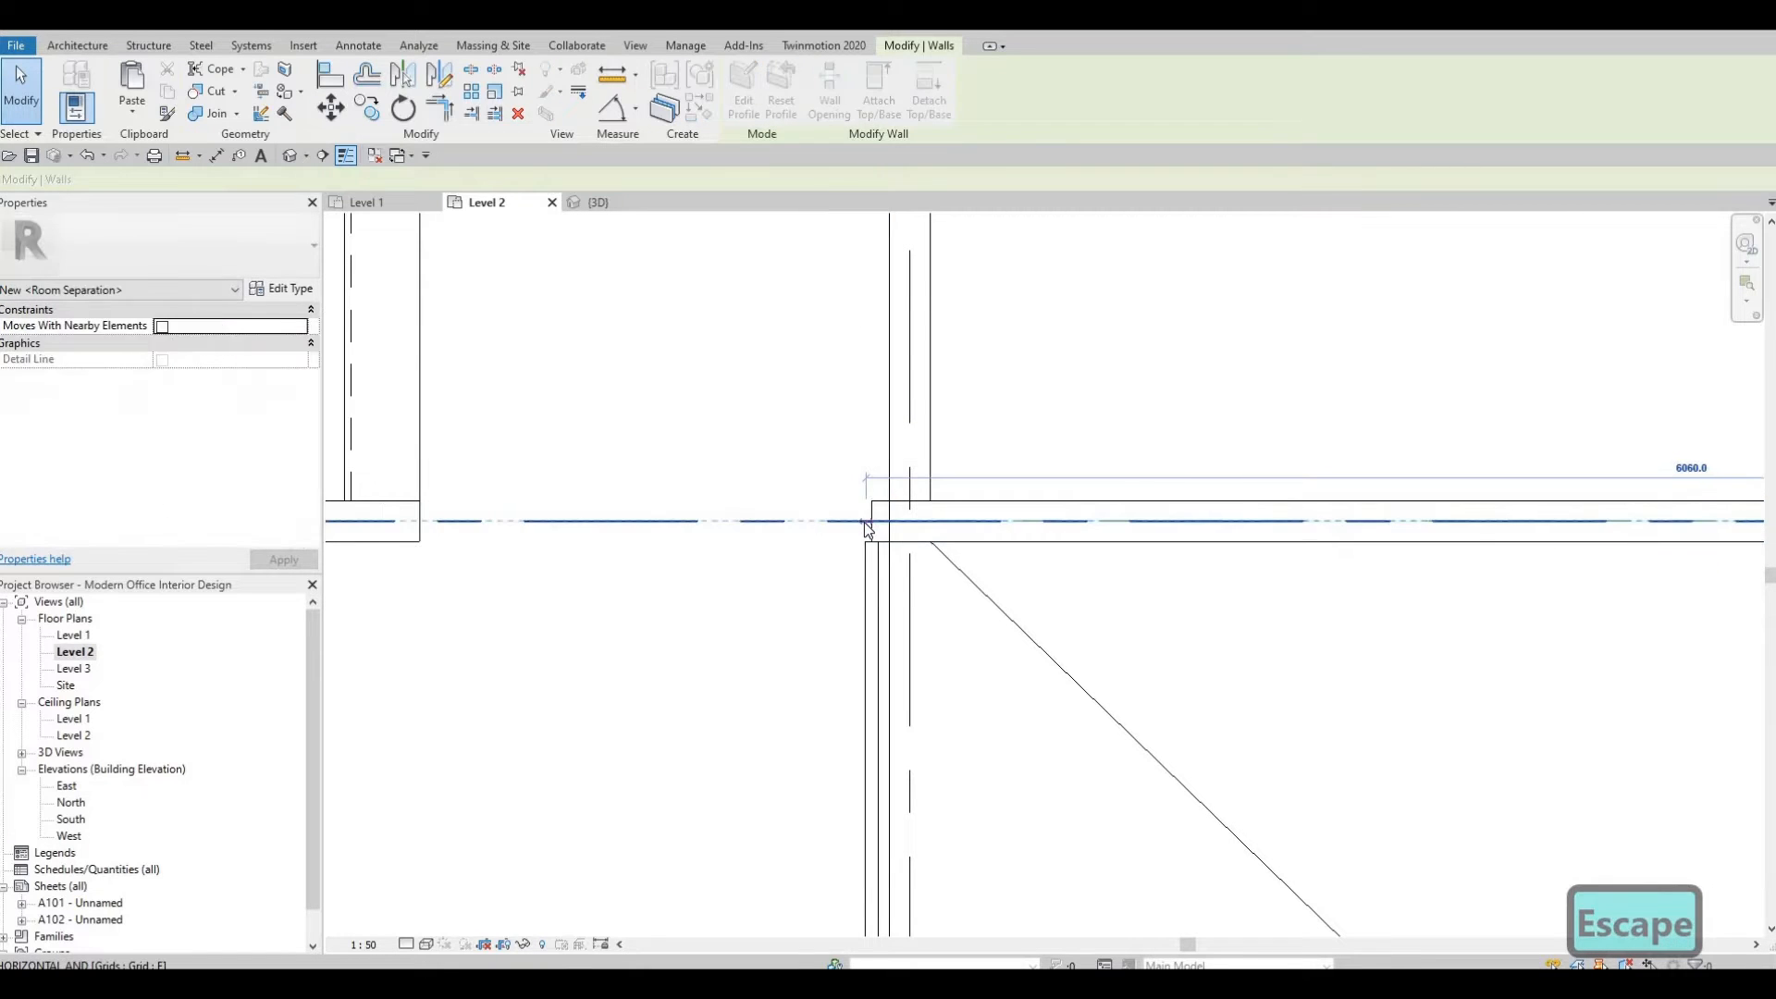
key("Escape")
scroll(930, 457, "down", 3)
scroll(897, 500, "up", 3)
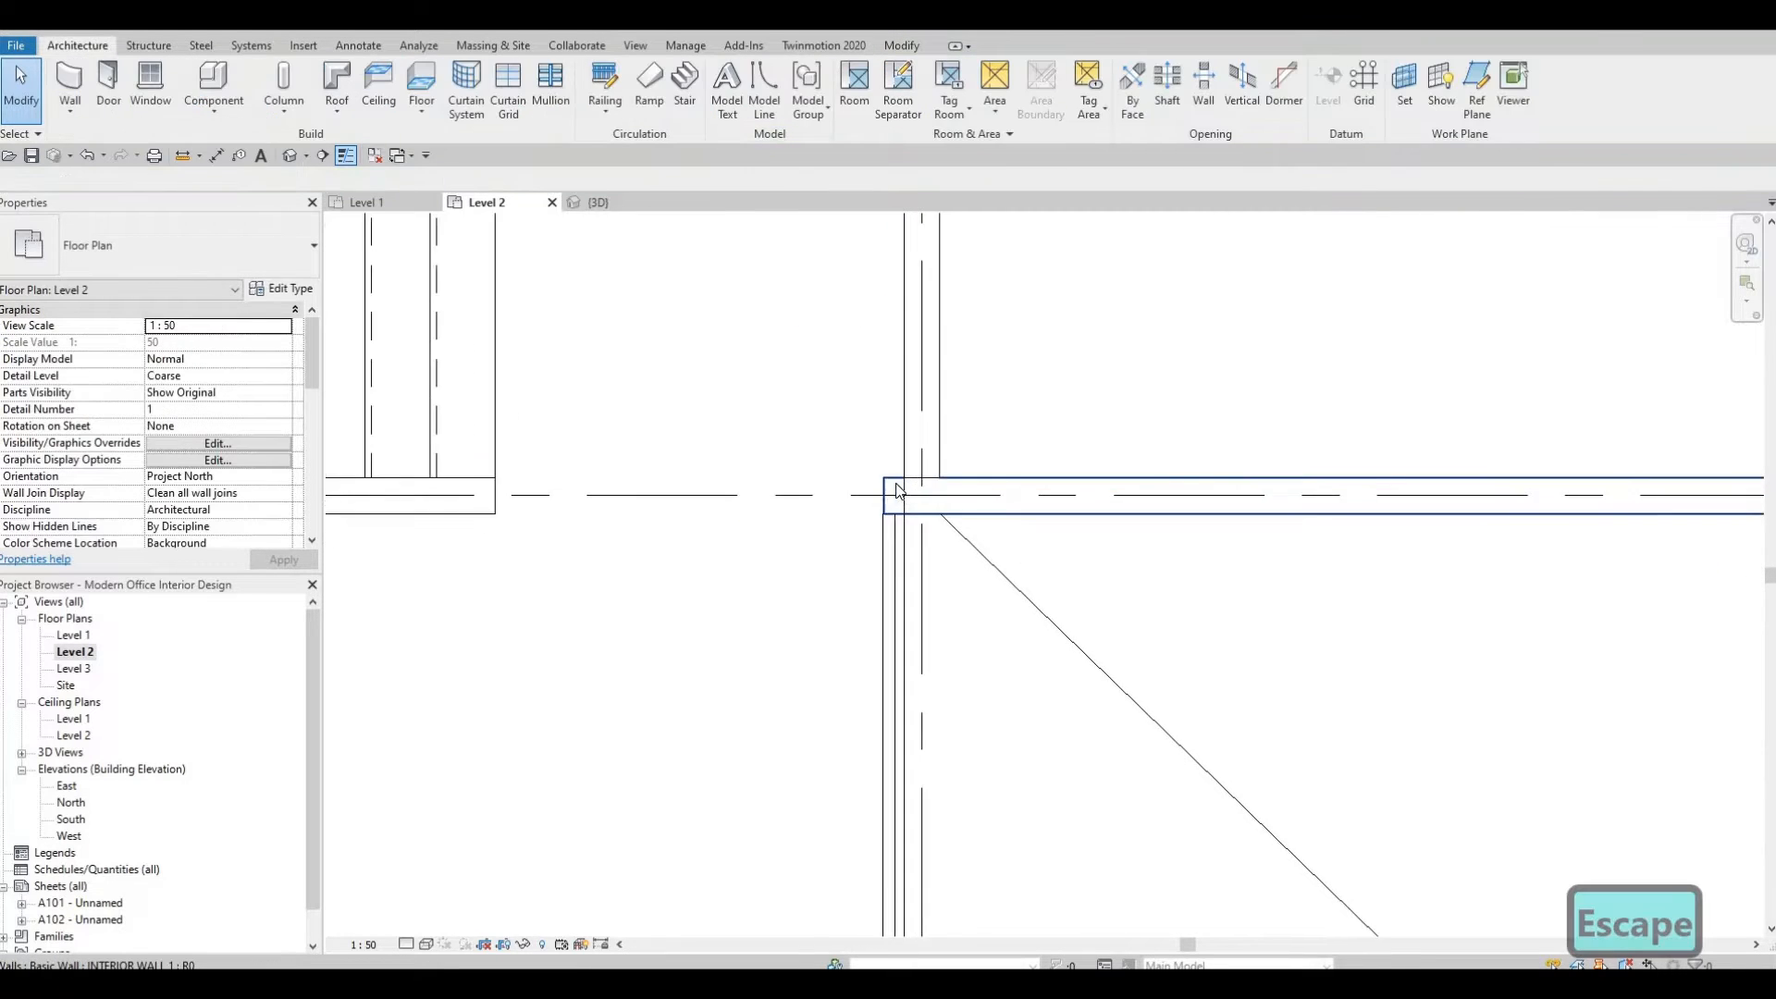
left_click(877, 500)
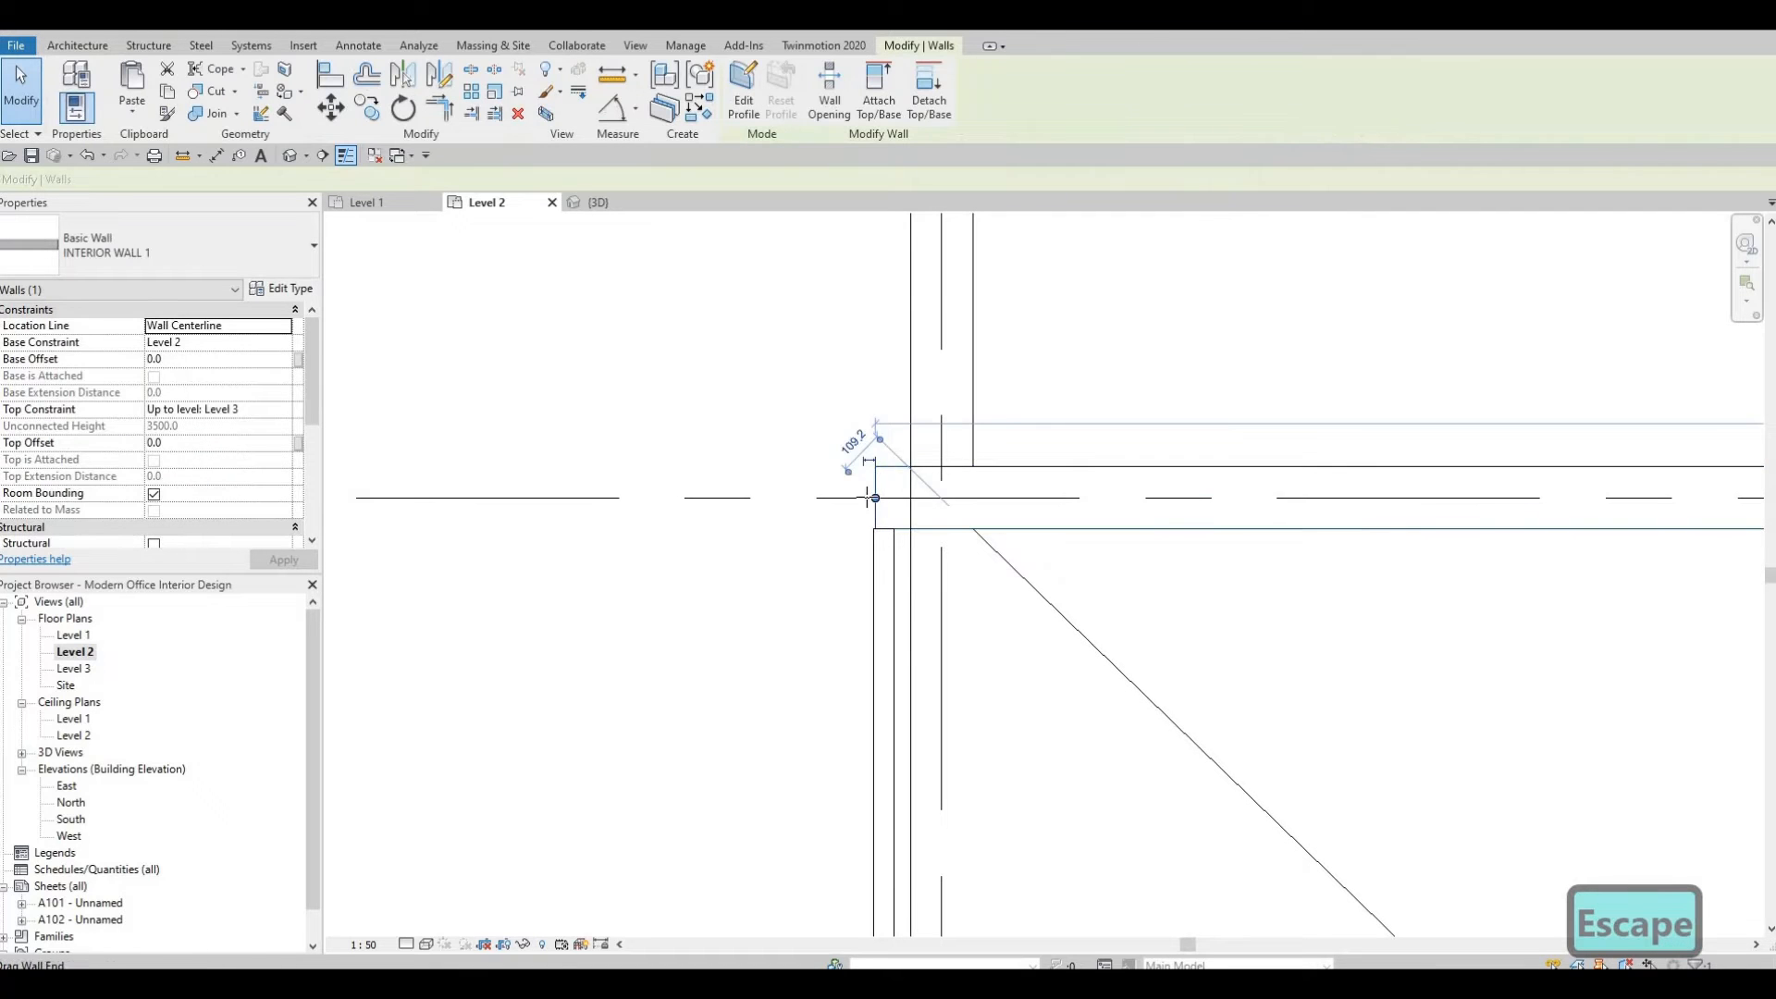
left_click_drag(875, 498, 867, 498)
key("Escape")
Drag the end of the interior wall beside the door at the opening's corner slightly to align it.
scroll(921, 453, "down", 4)
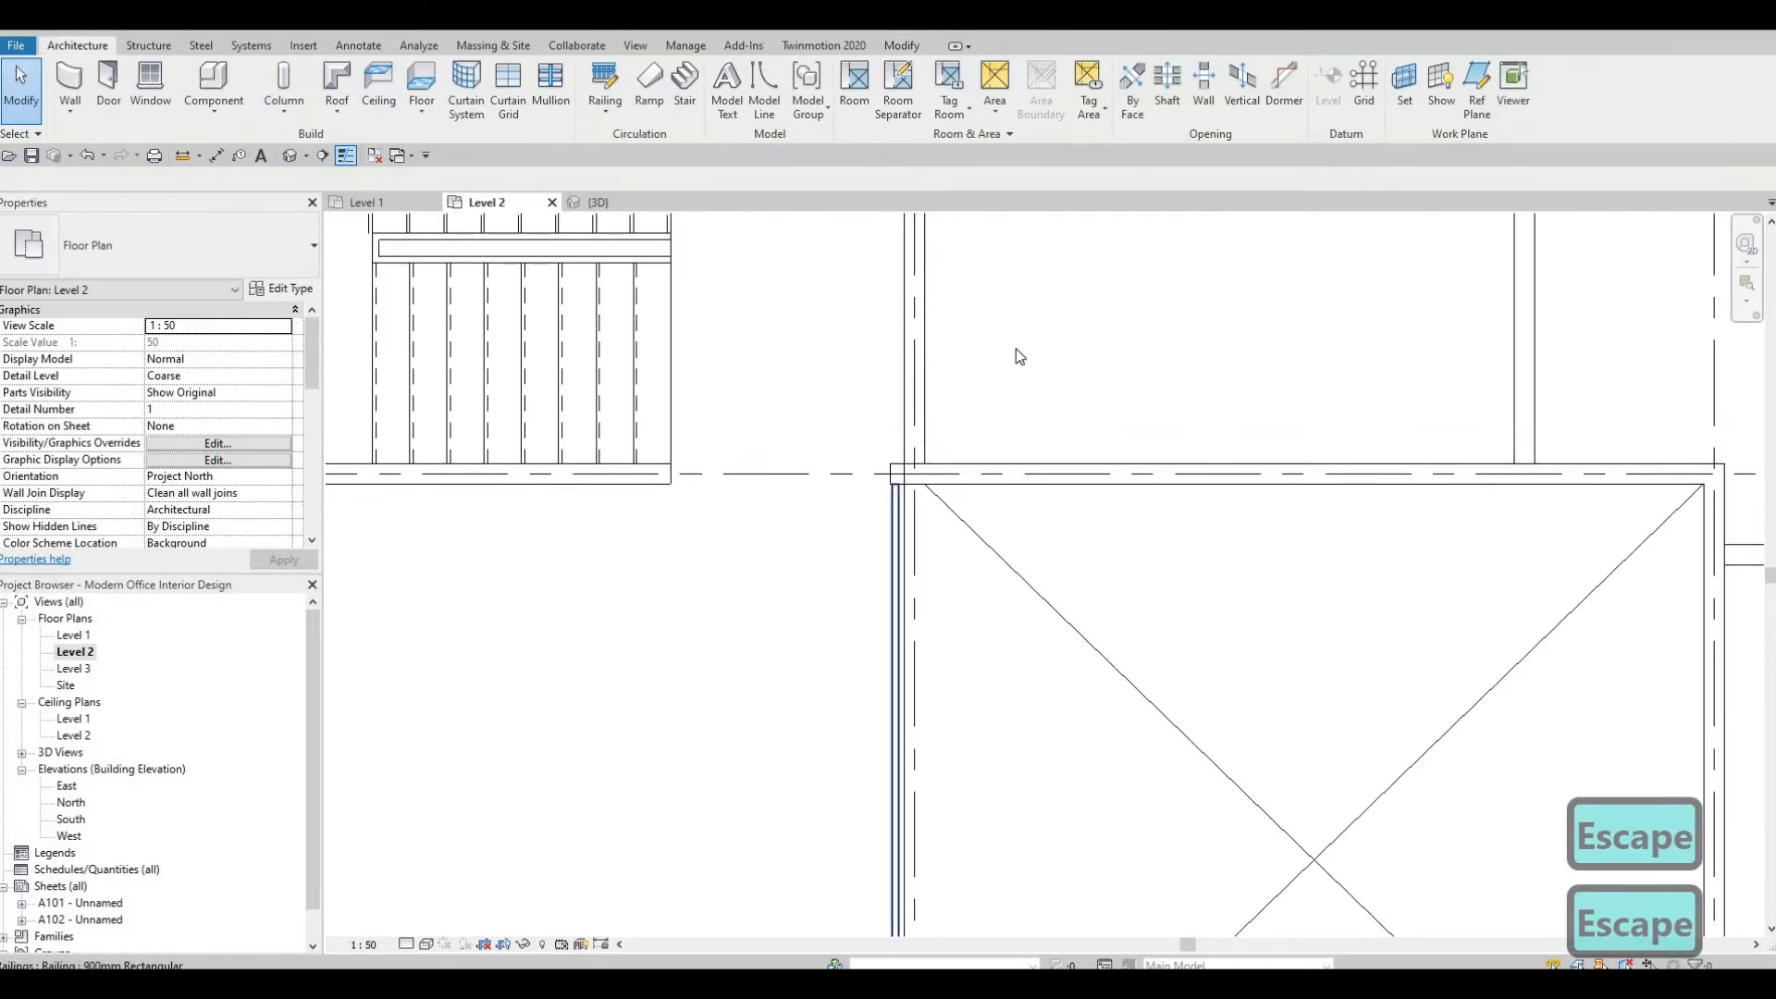
middle_click_drag(1014, 324, 1001, 676)
scroll(925, 398, "down", 2)
middle_click_drag(848, 296, 731, 992)
middle_click_drag(981, 217, 916, 444)
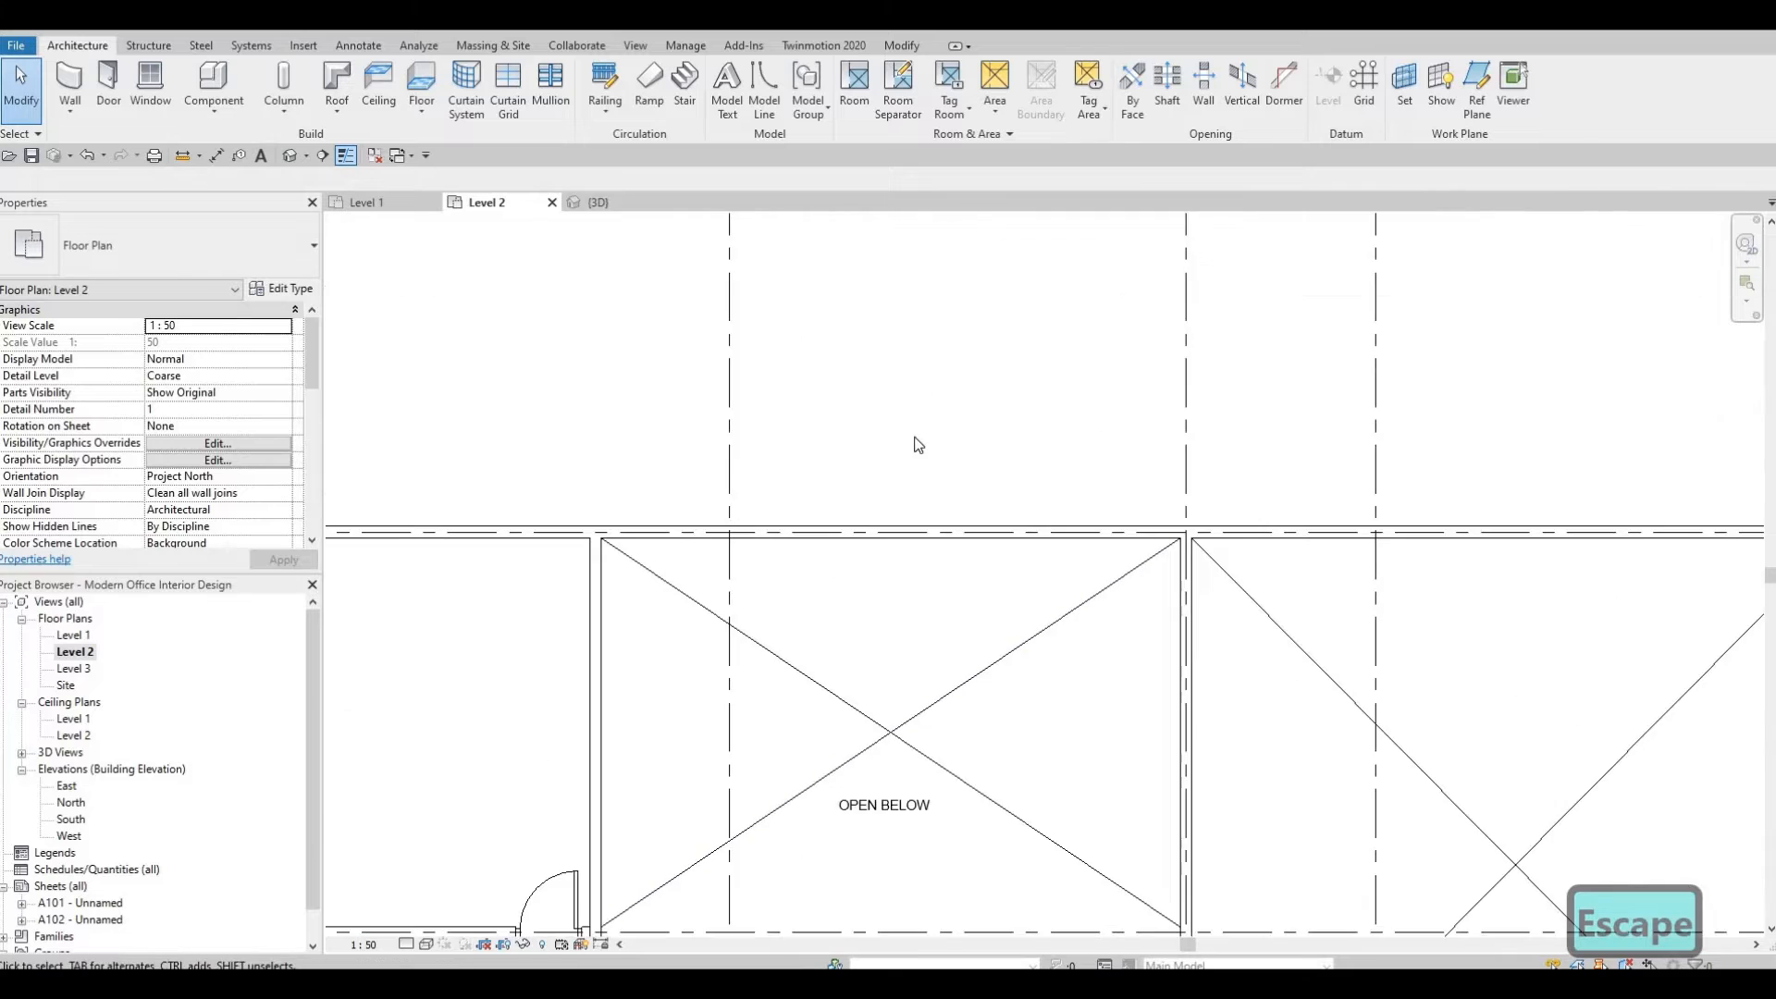
middle_click_drag(588, 899, 839, 460)
scroll(839, 461, "up", 6)
scroll(842, 468, "up", 1)
left_click(841, 476)
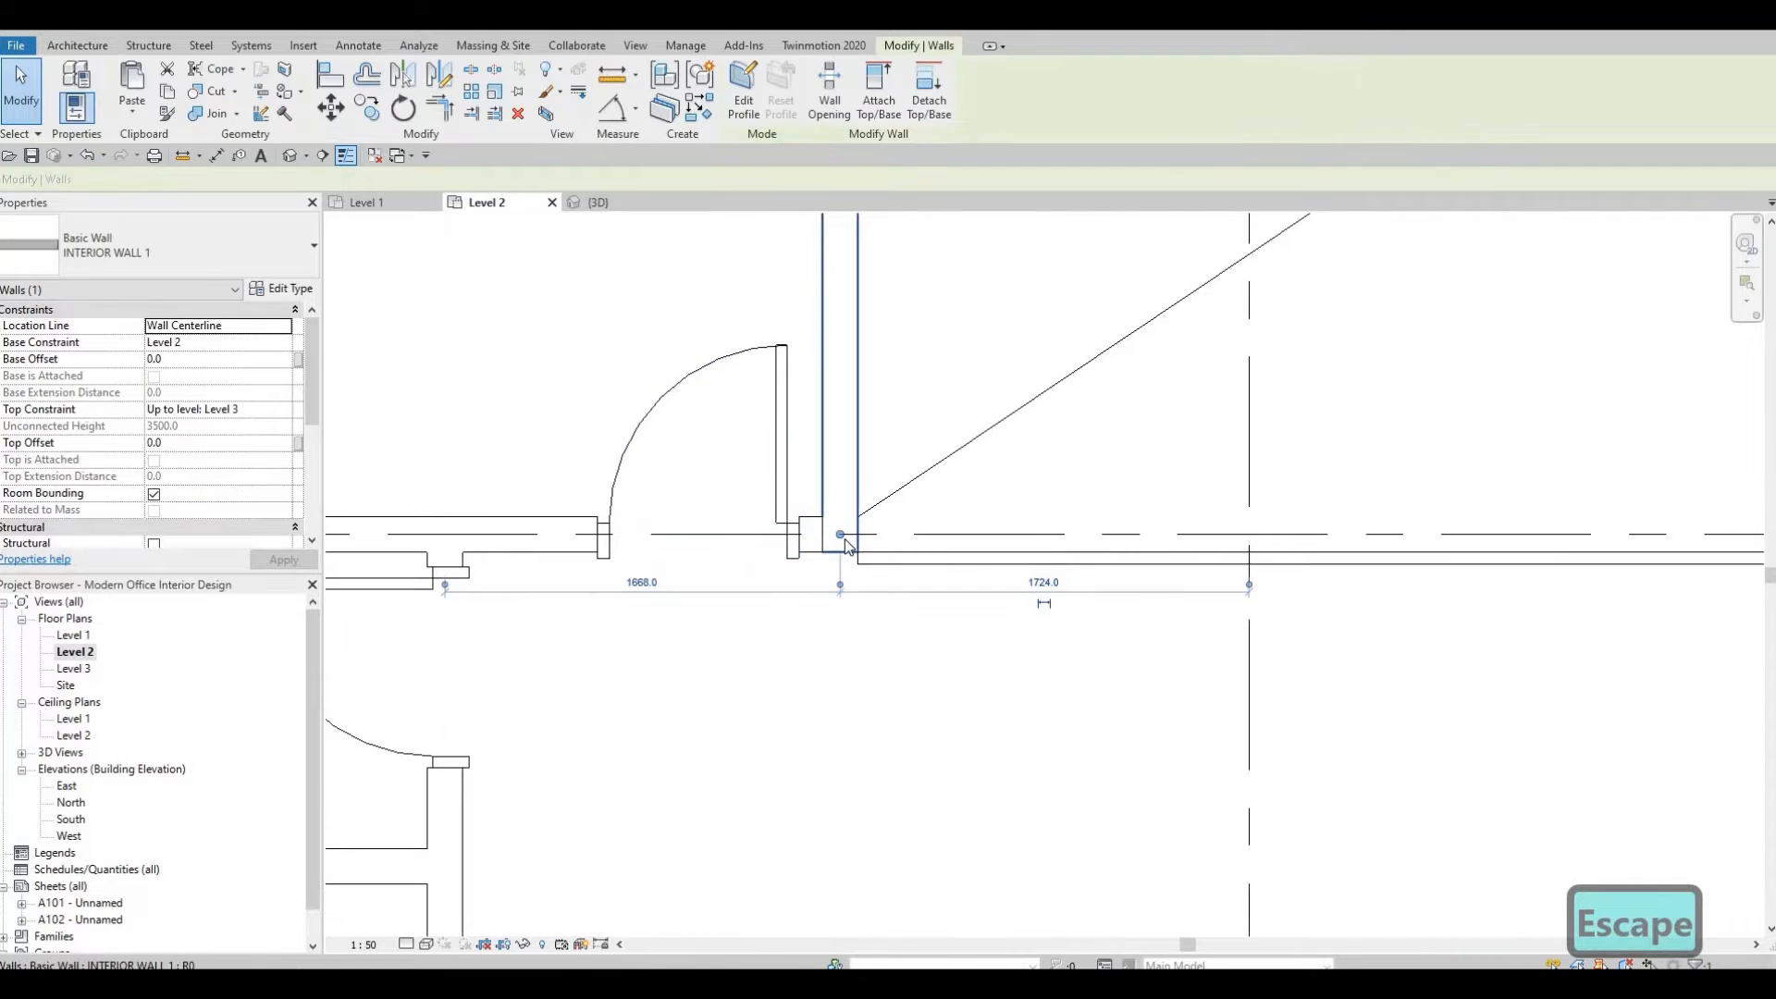
left_click_drag(839, 555, 840, 563)
scroll(837, 566, "up", 1)
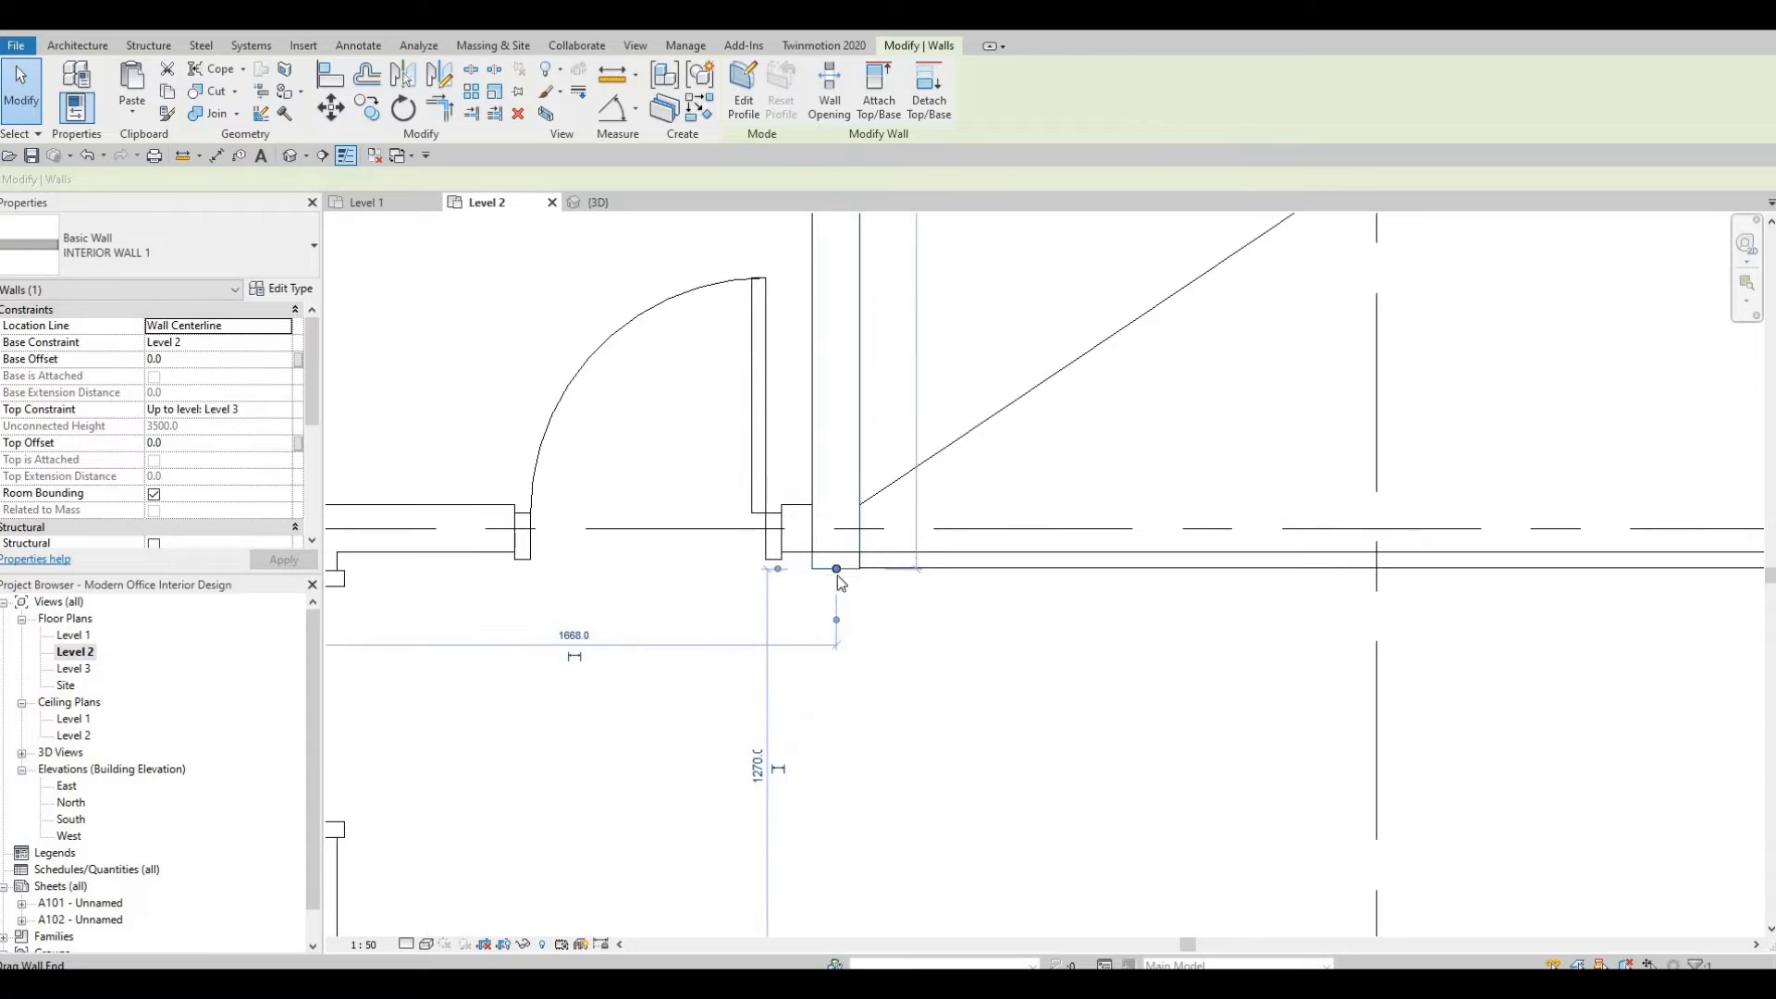
key("Escape")
key("Escape")
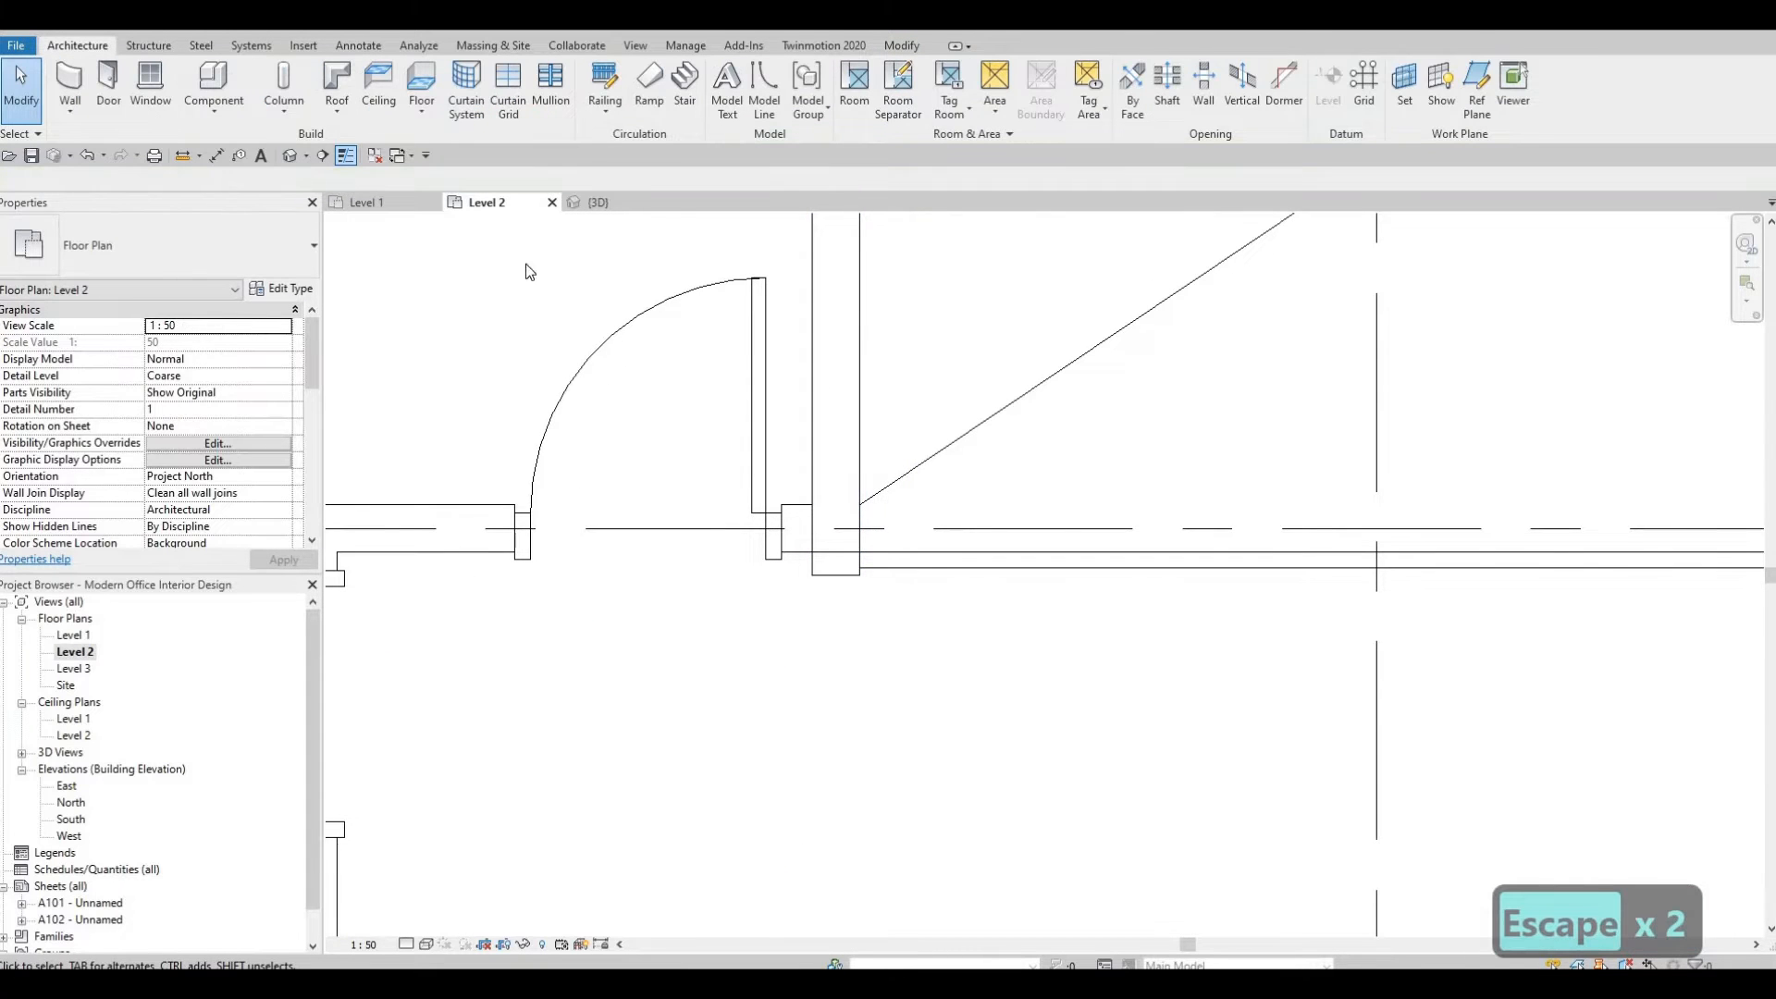
Inspect the new railings in the 3D view and select the railing along the opening.
key("ctrl+Tab")
middle_click_drag(1032, 535, 1025, 646, "shift")
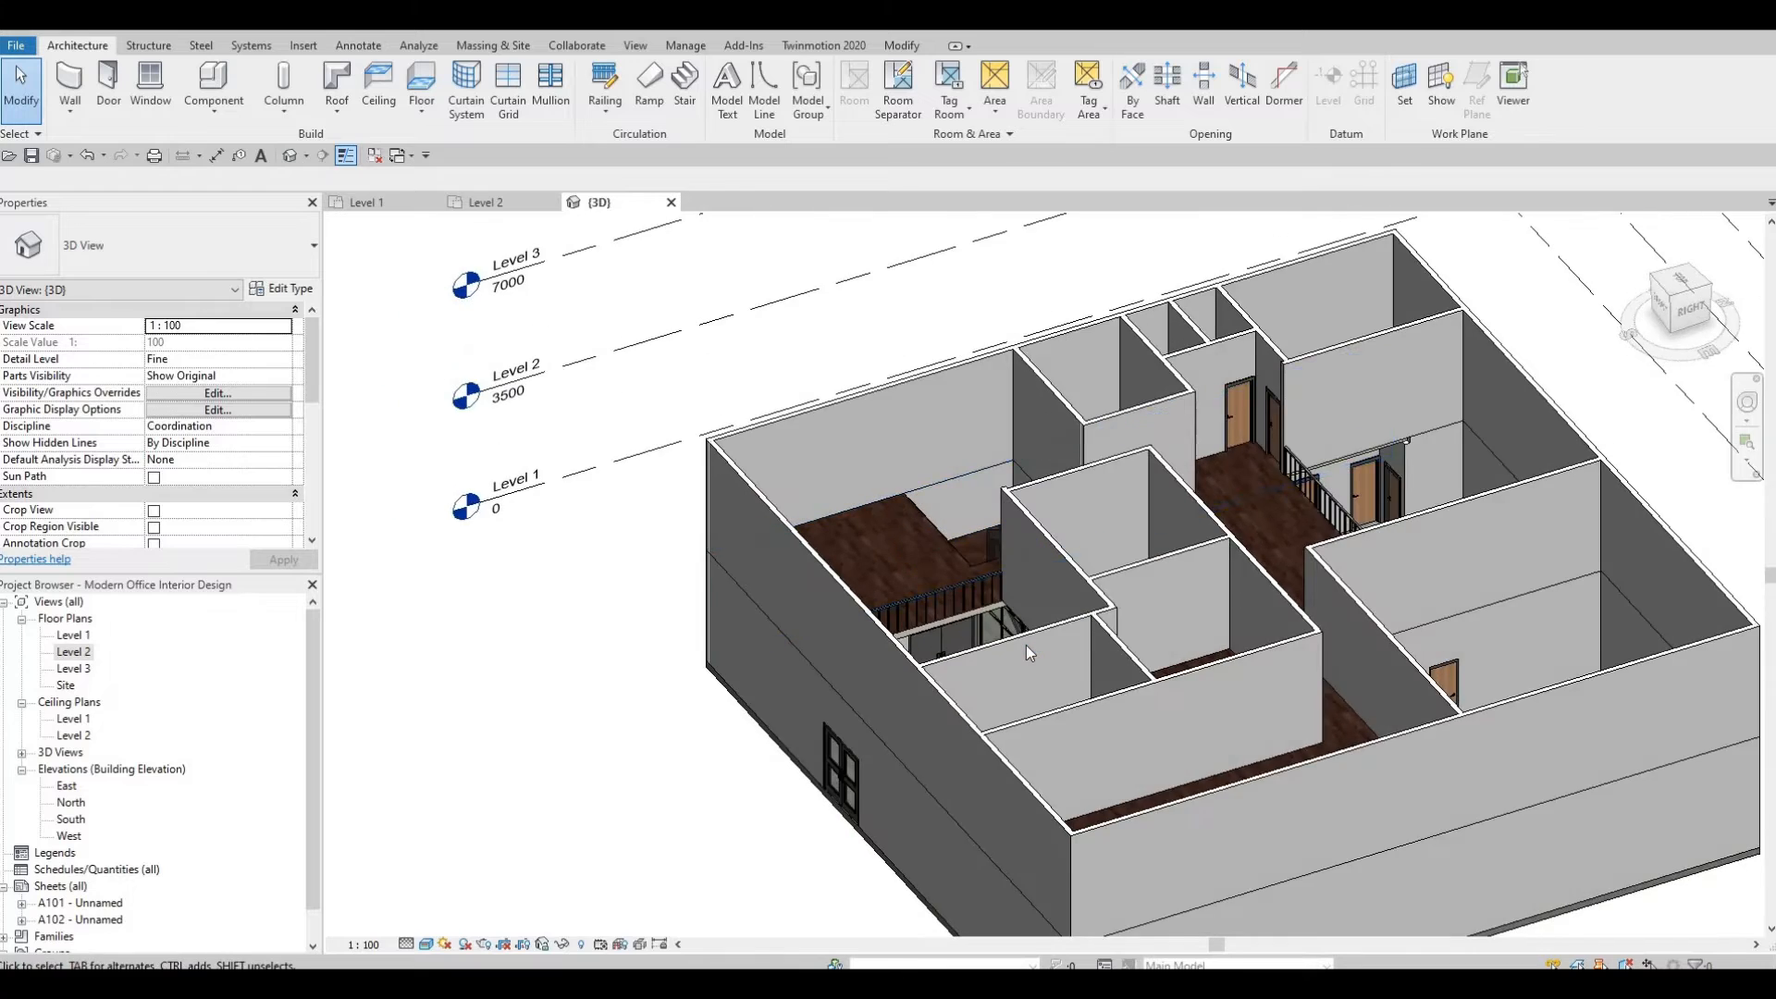
scroll(1025, 646, "up", 6)
middle_click_drag(858, 640, 725, 613)
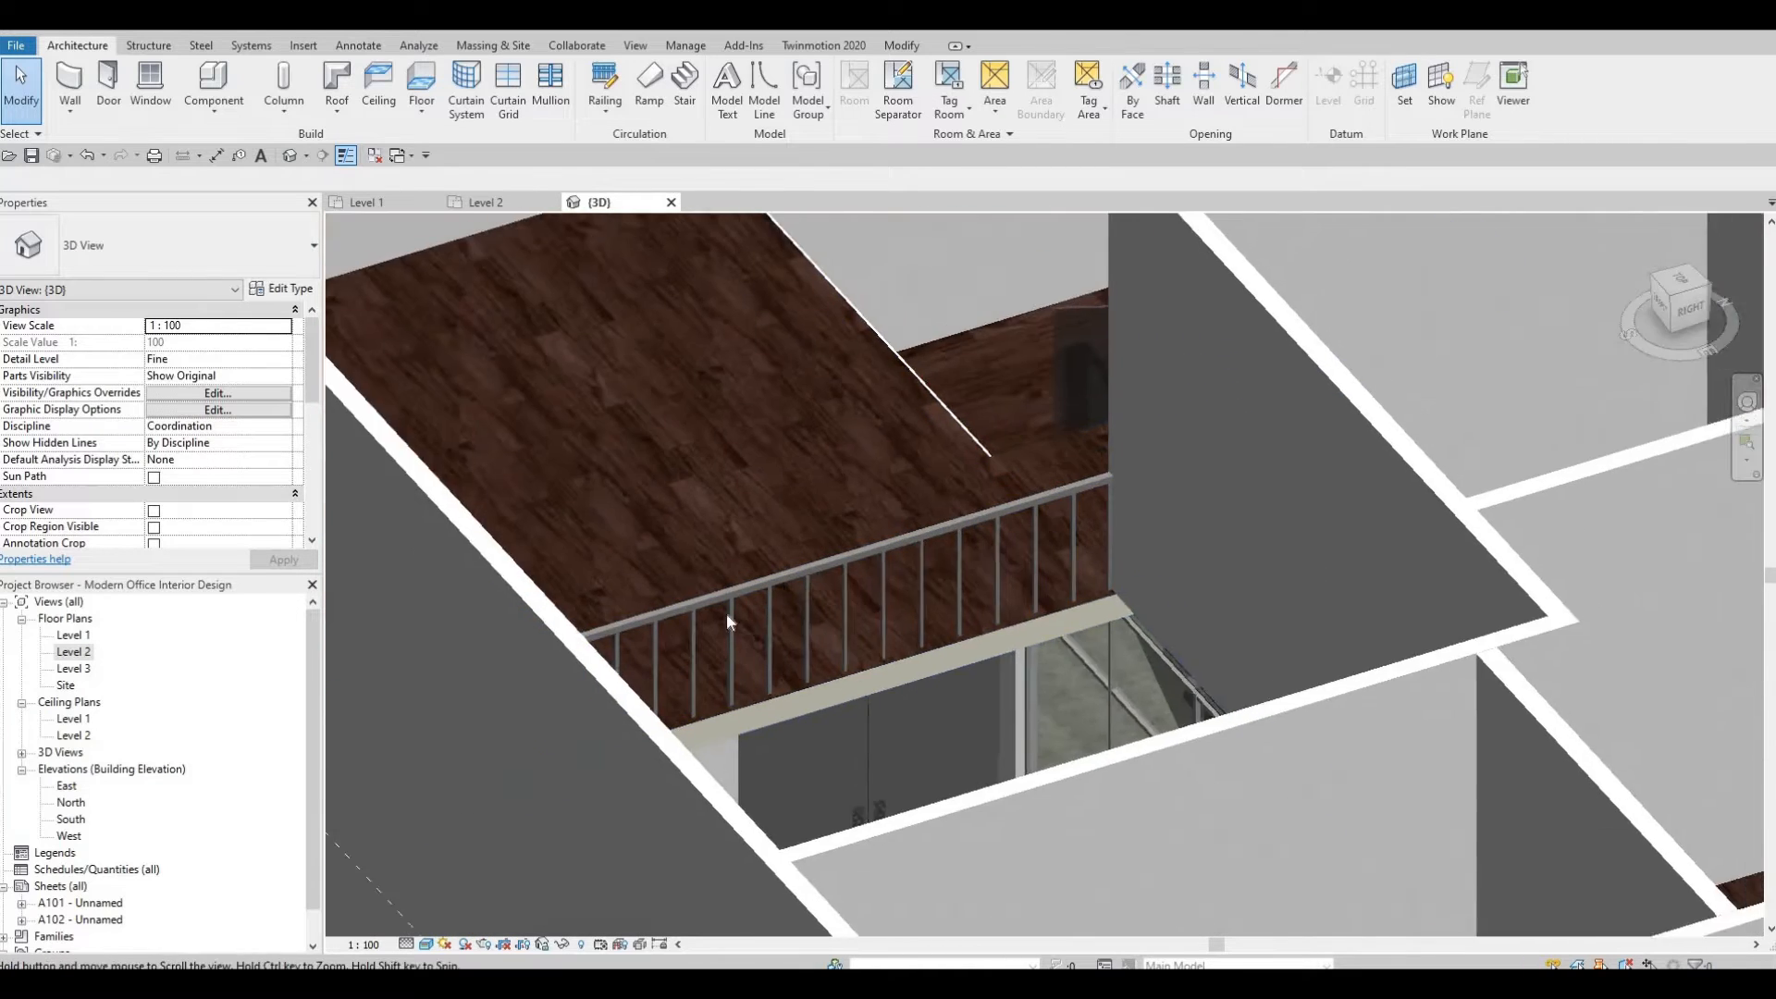
scroll(725, 612, "down", 5)
scroll(1107, 434, "up", 3)
left_click(1115, 445)
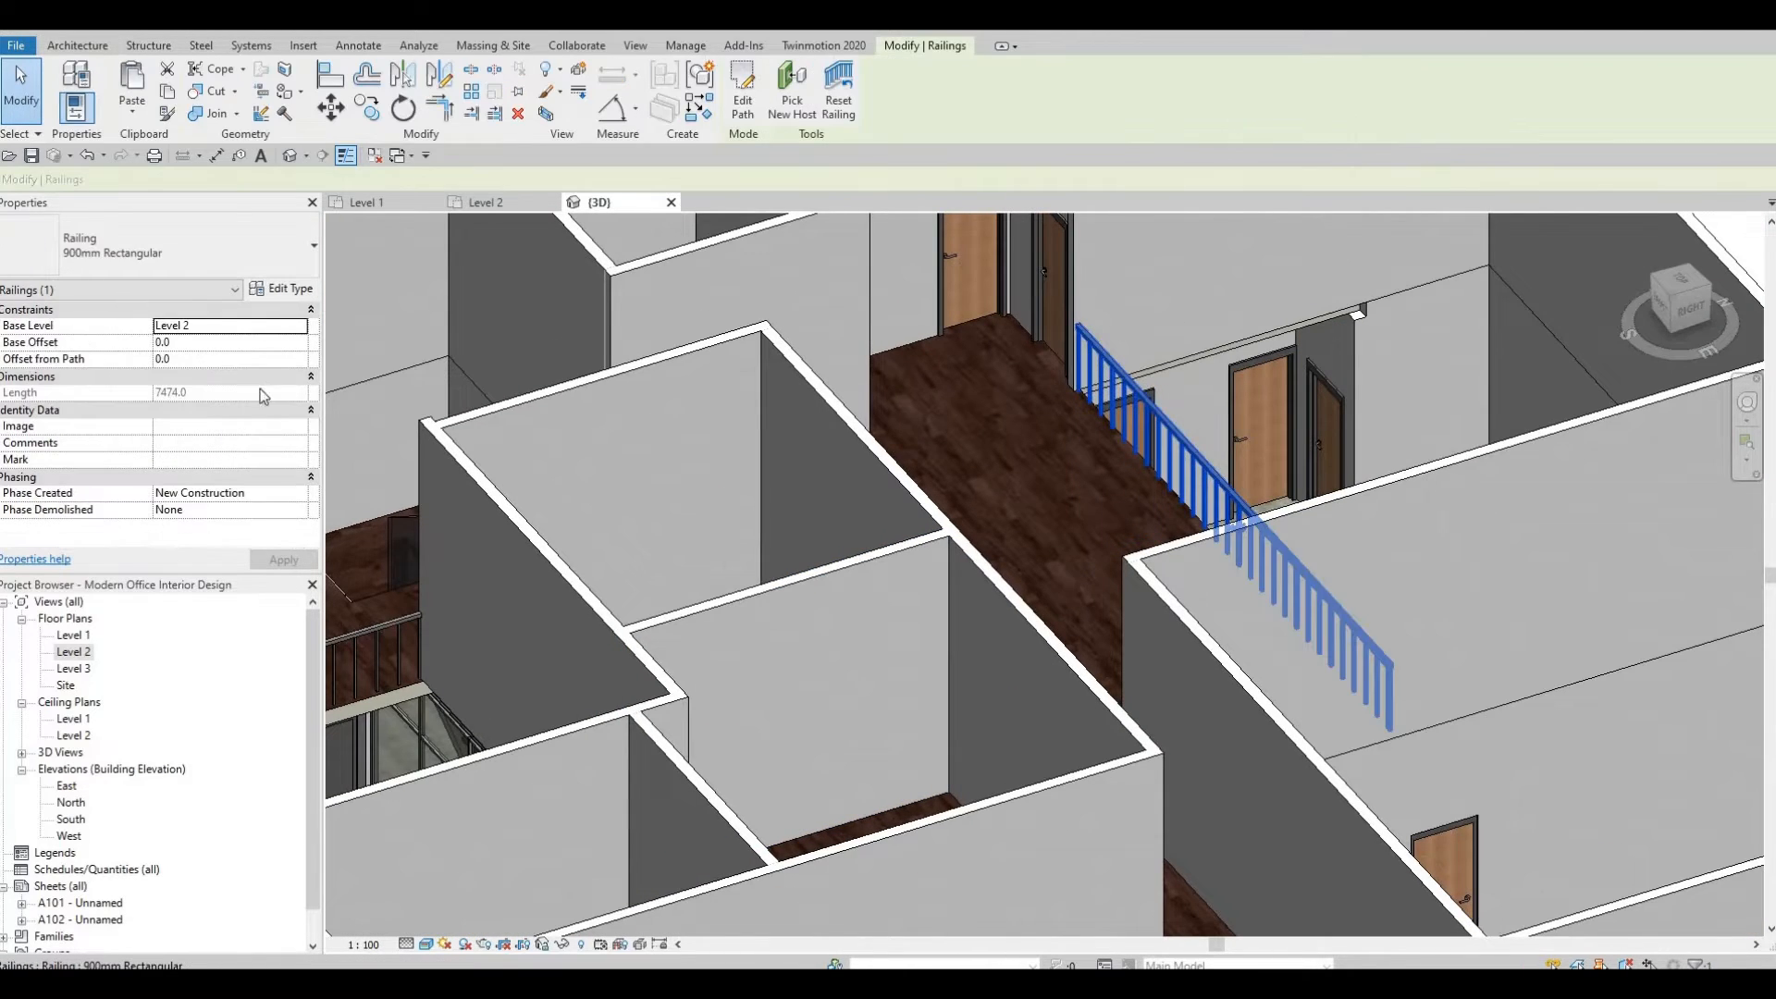
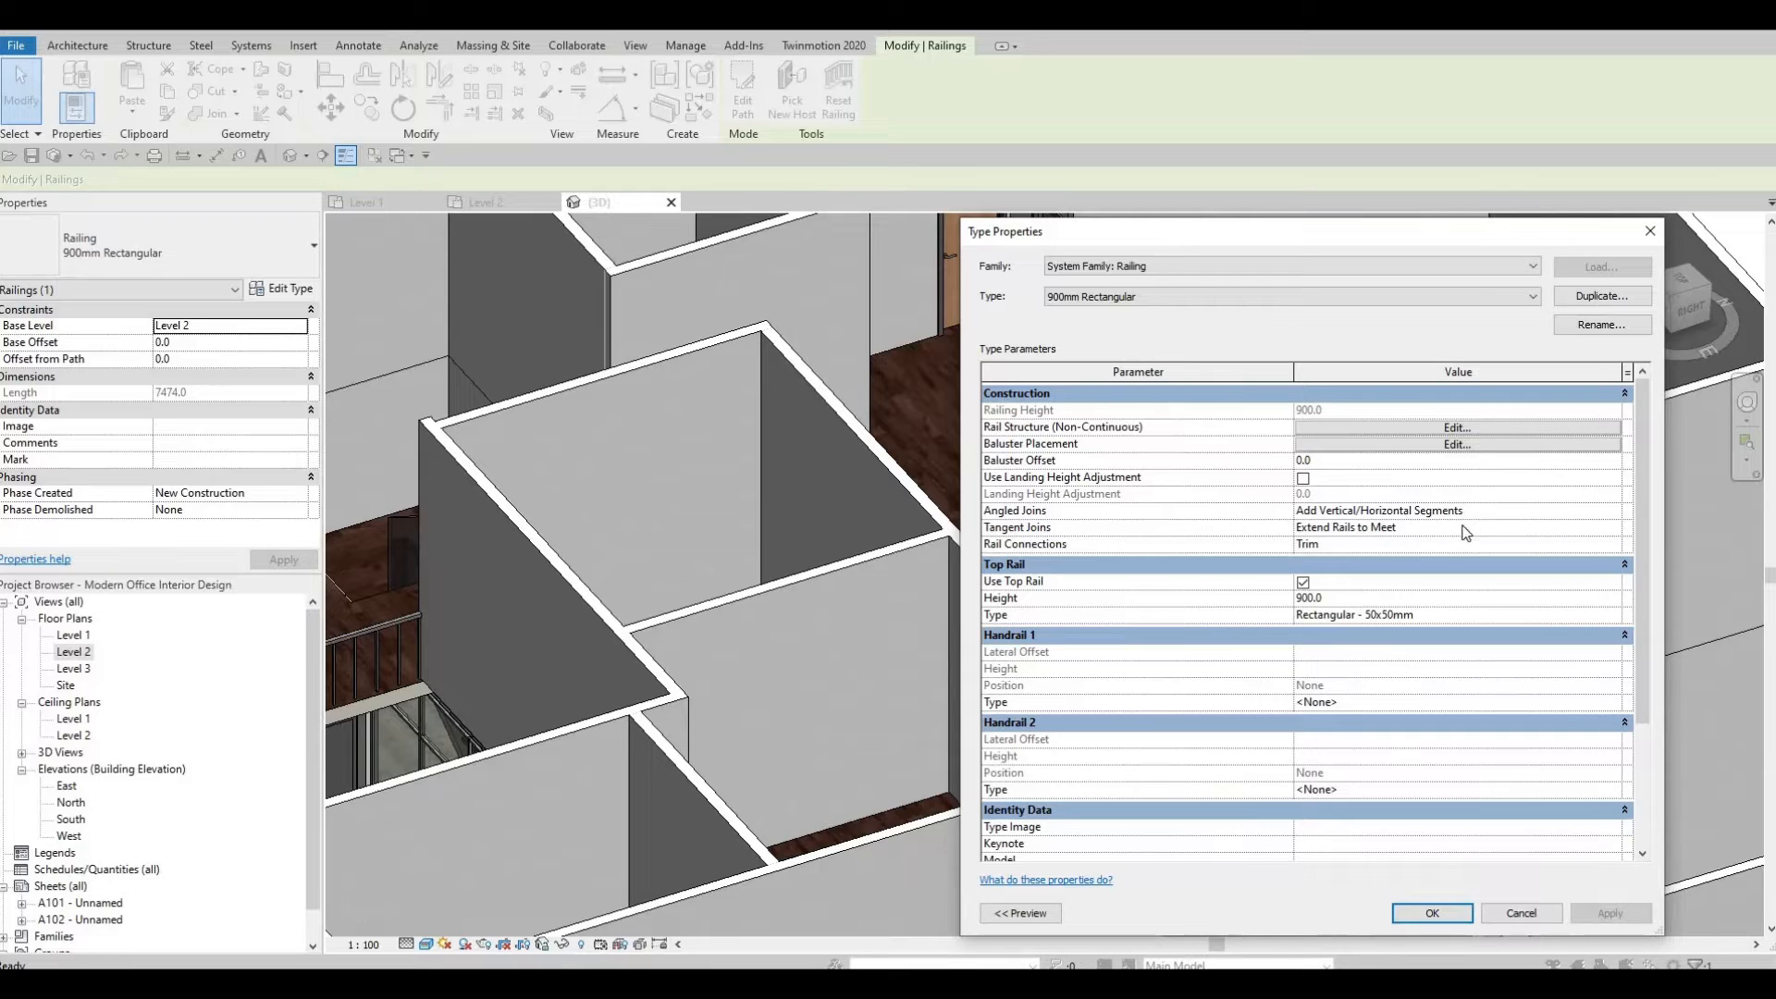
Set the railing type's Angled Joins to No Connector.
left_click(1612, 512)
left_click(1606, 542)
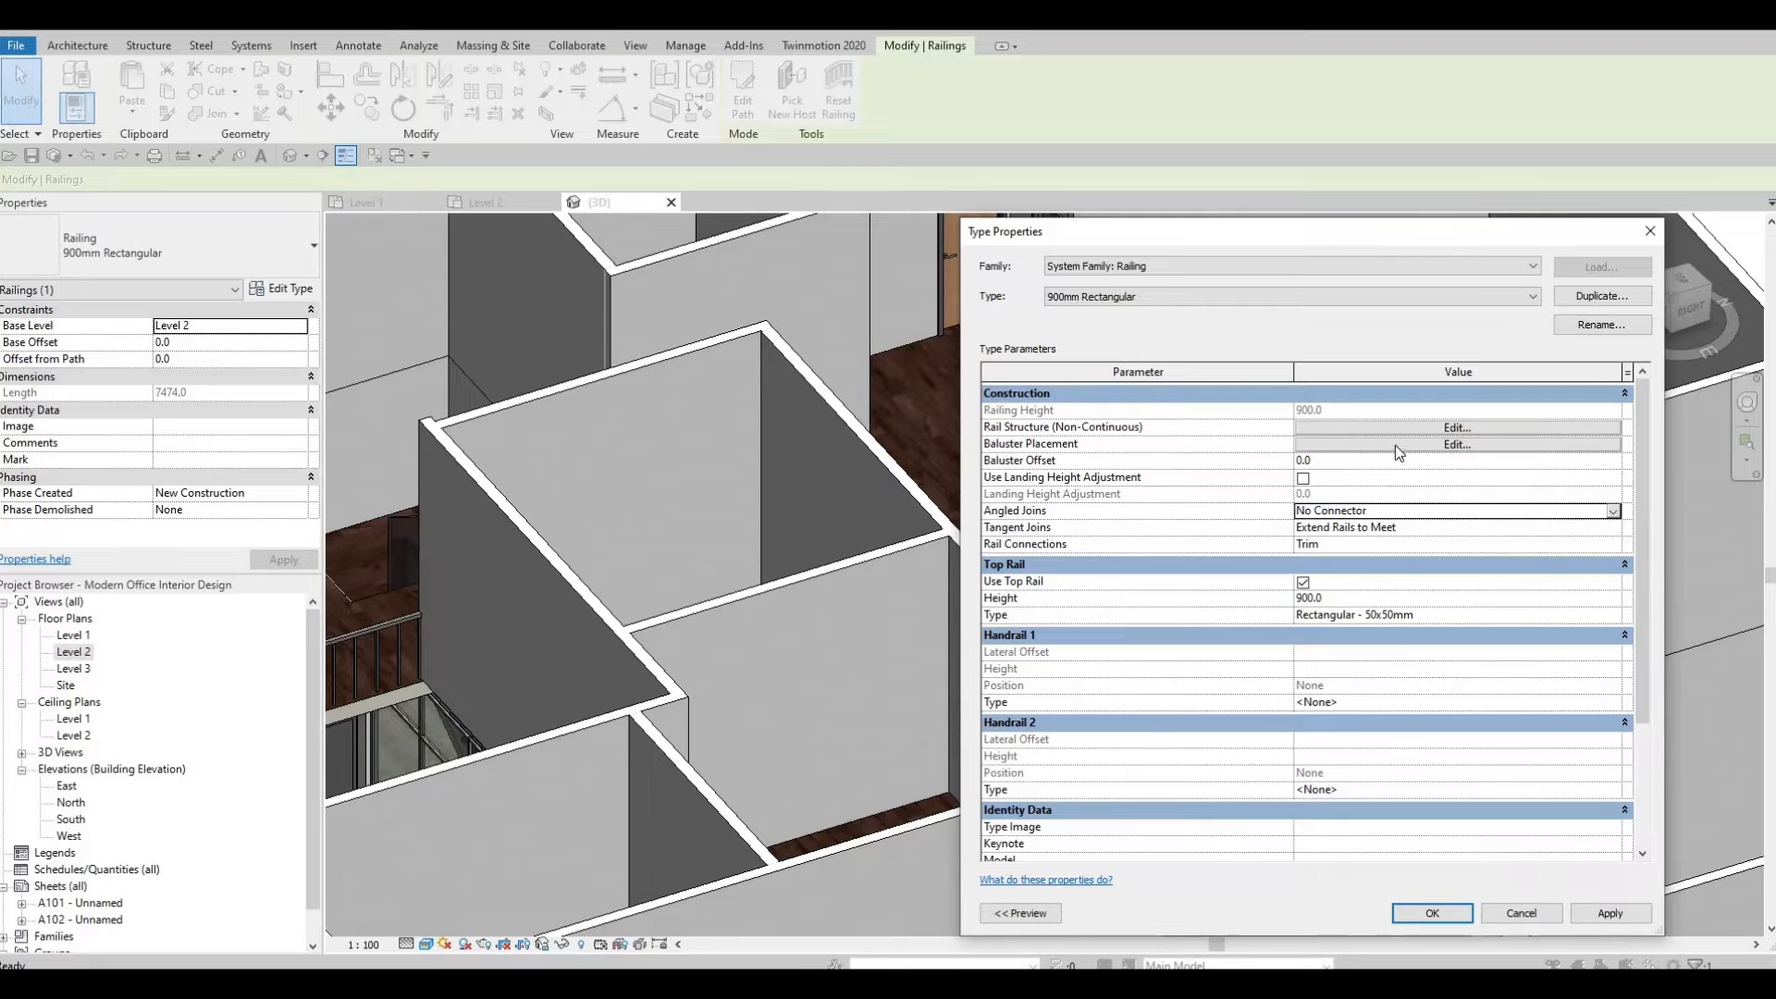
Review the railing type's rail structure and baluster placement settings without changing them.
left_click(1415, 427)
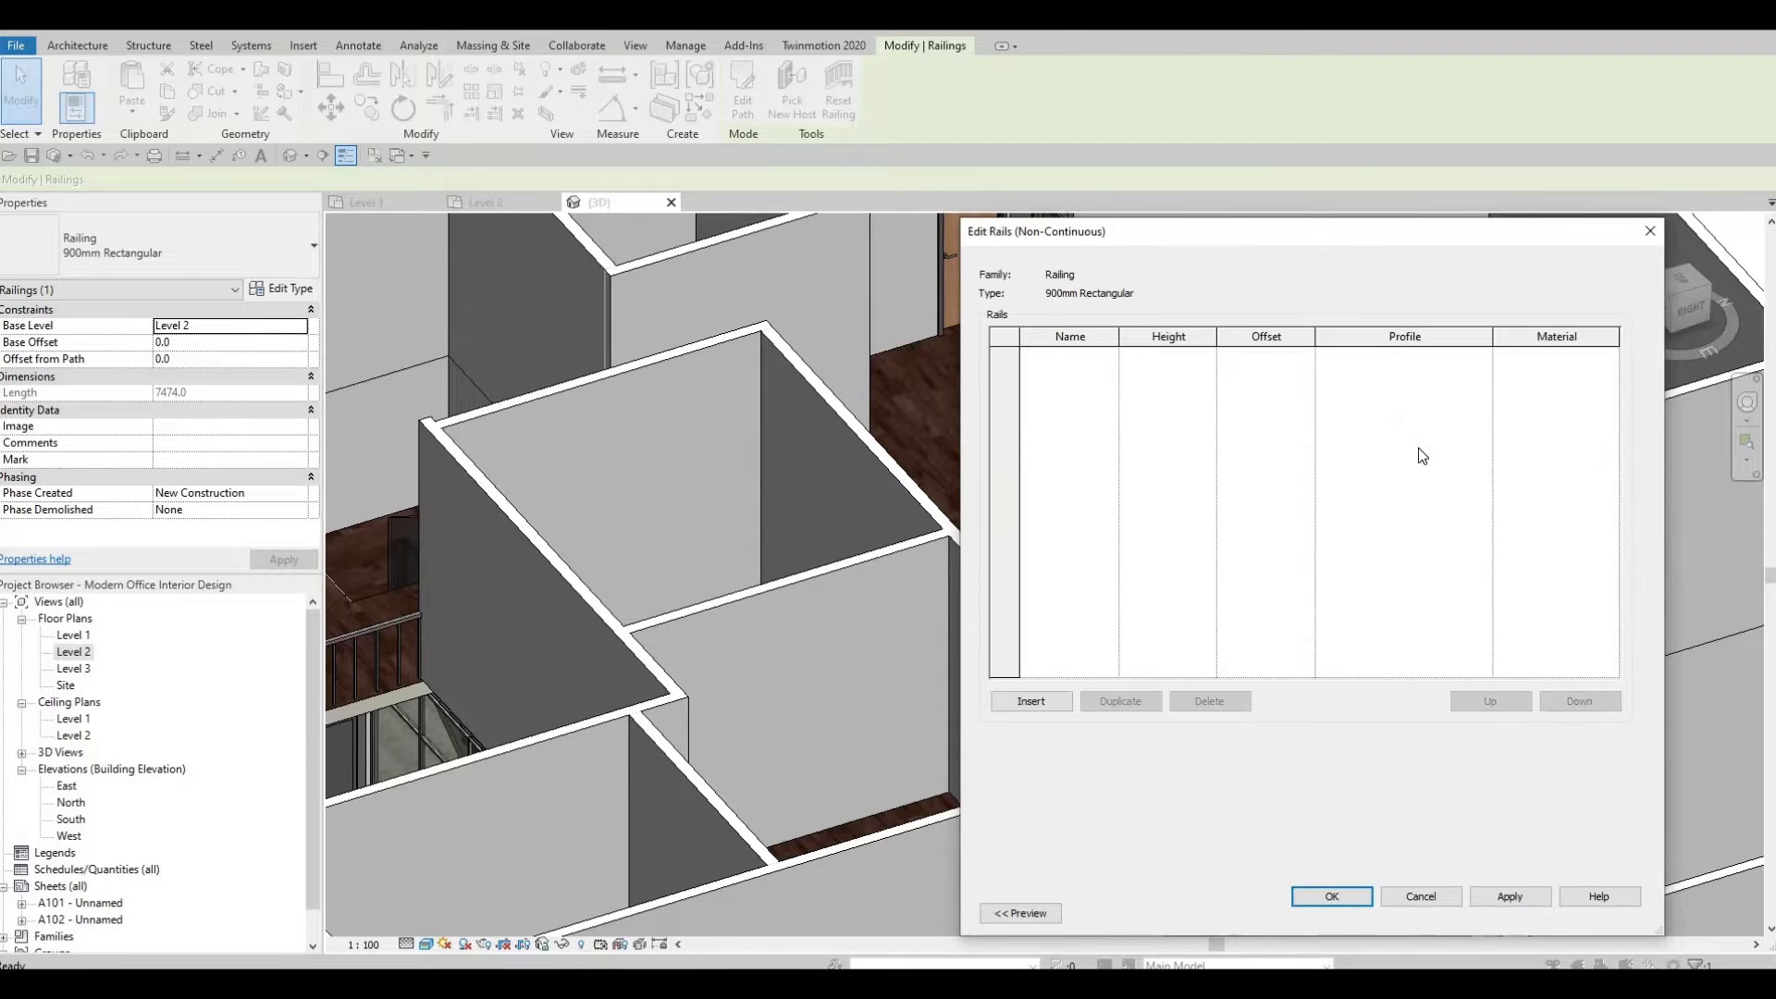
key("Escape")
left_click(1418, 448)
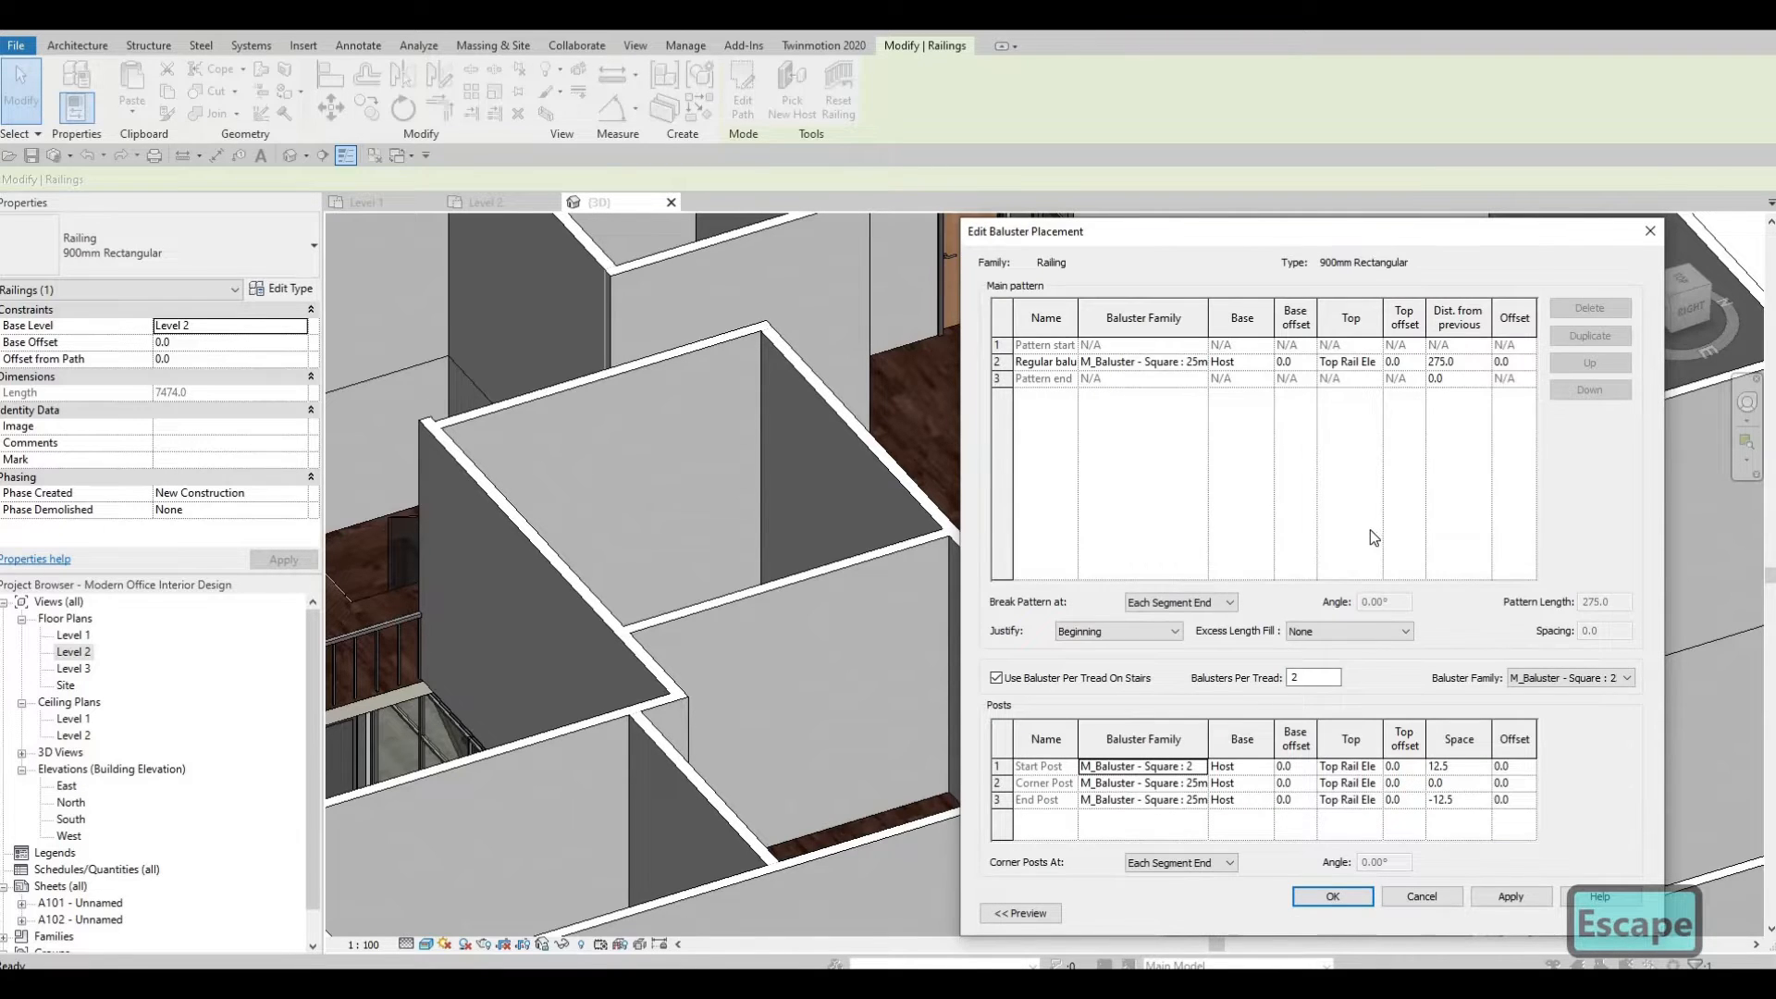
key("Escape")
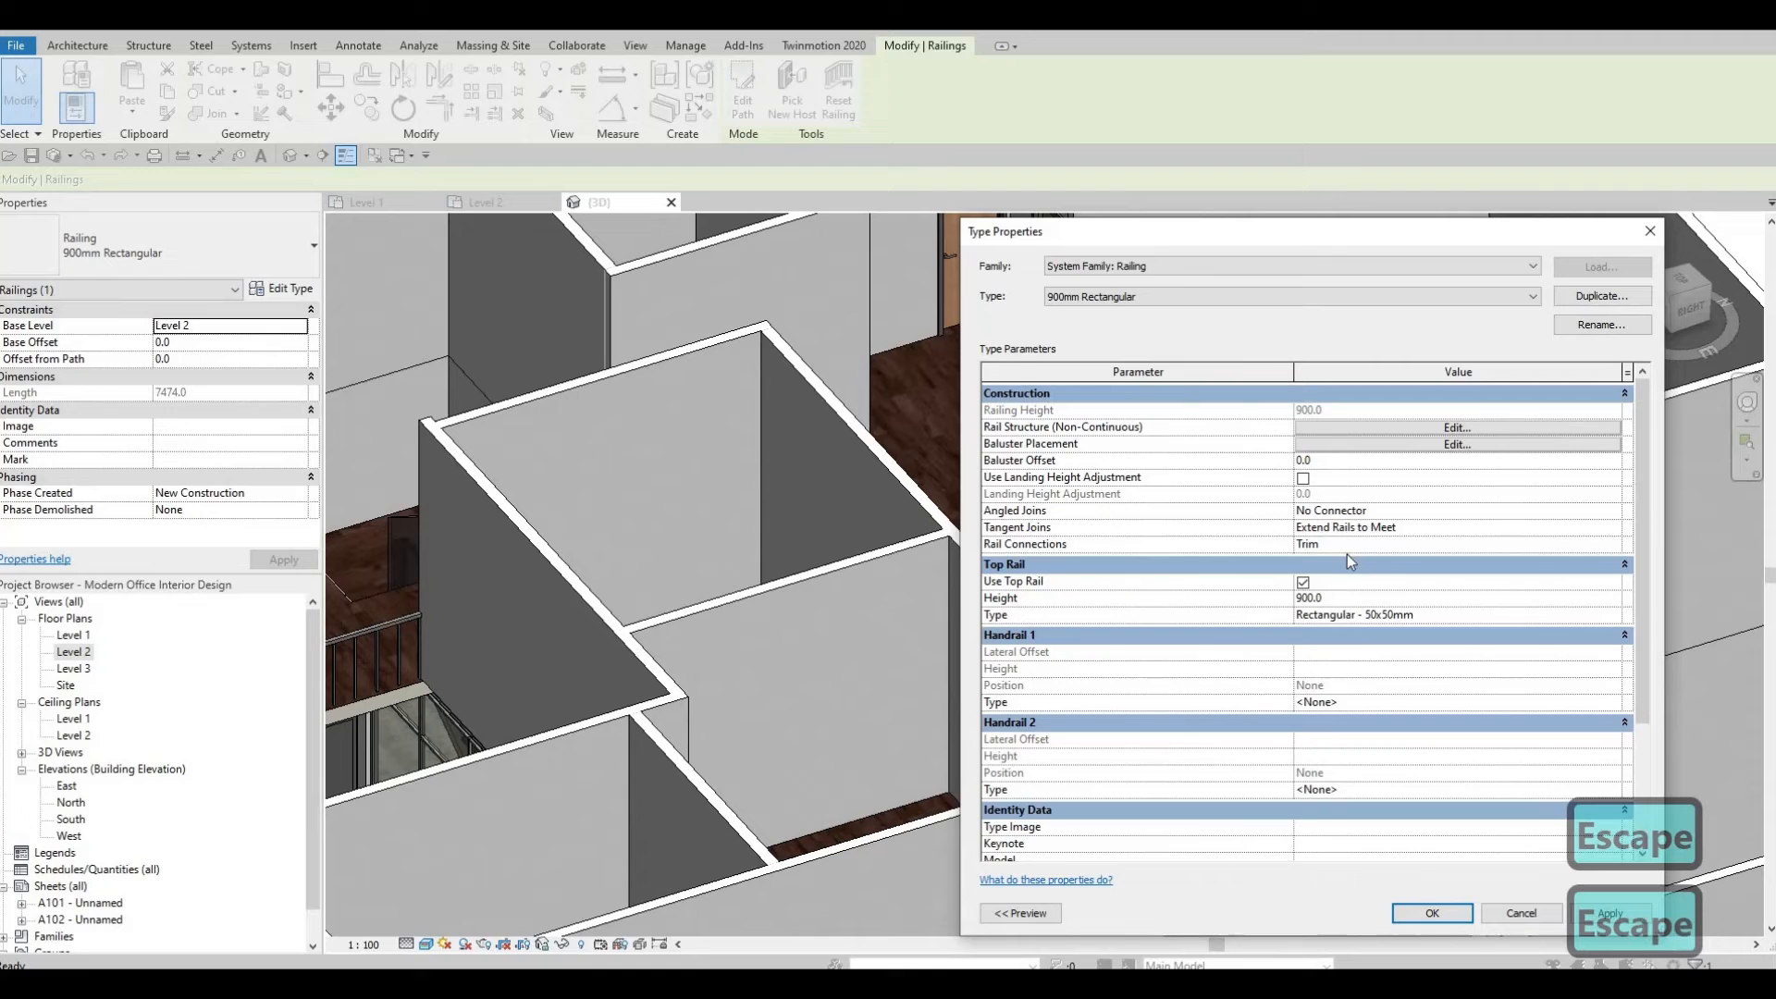
Assign Aluminum 1100-O from the AEC metal materials to the top rail type and confirm the type dialogs.
left_click(1609, 614)
key("F1")
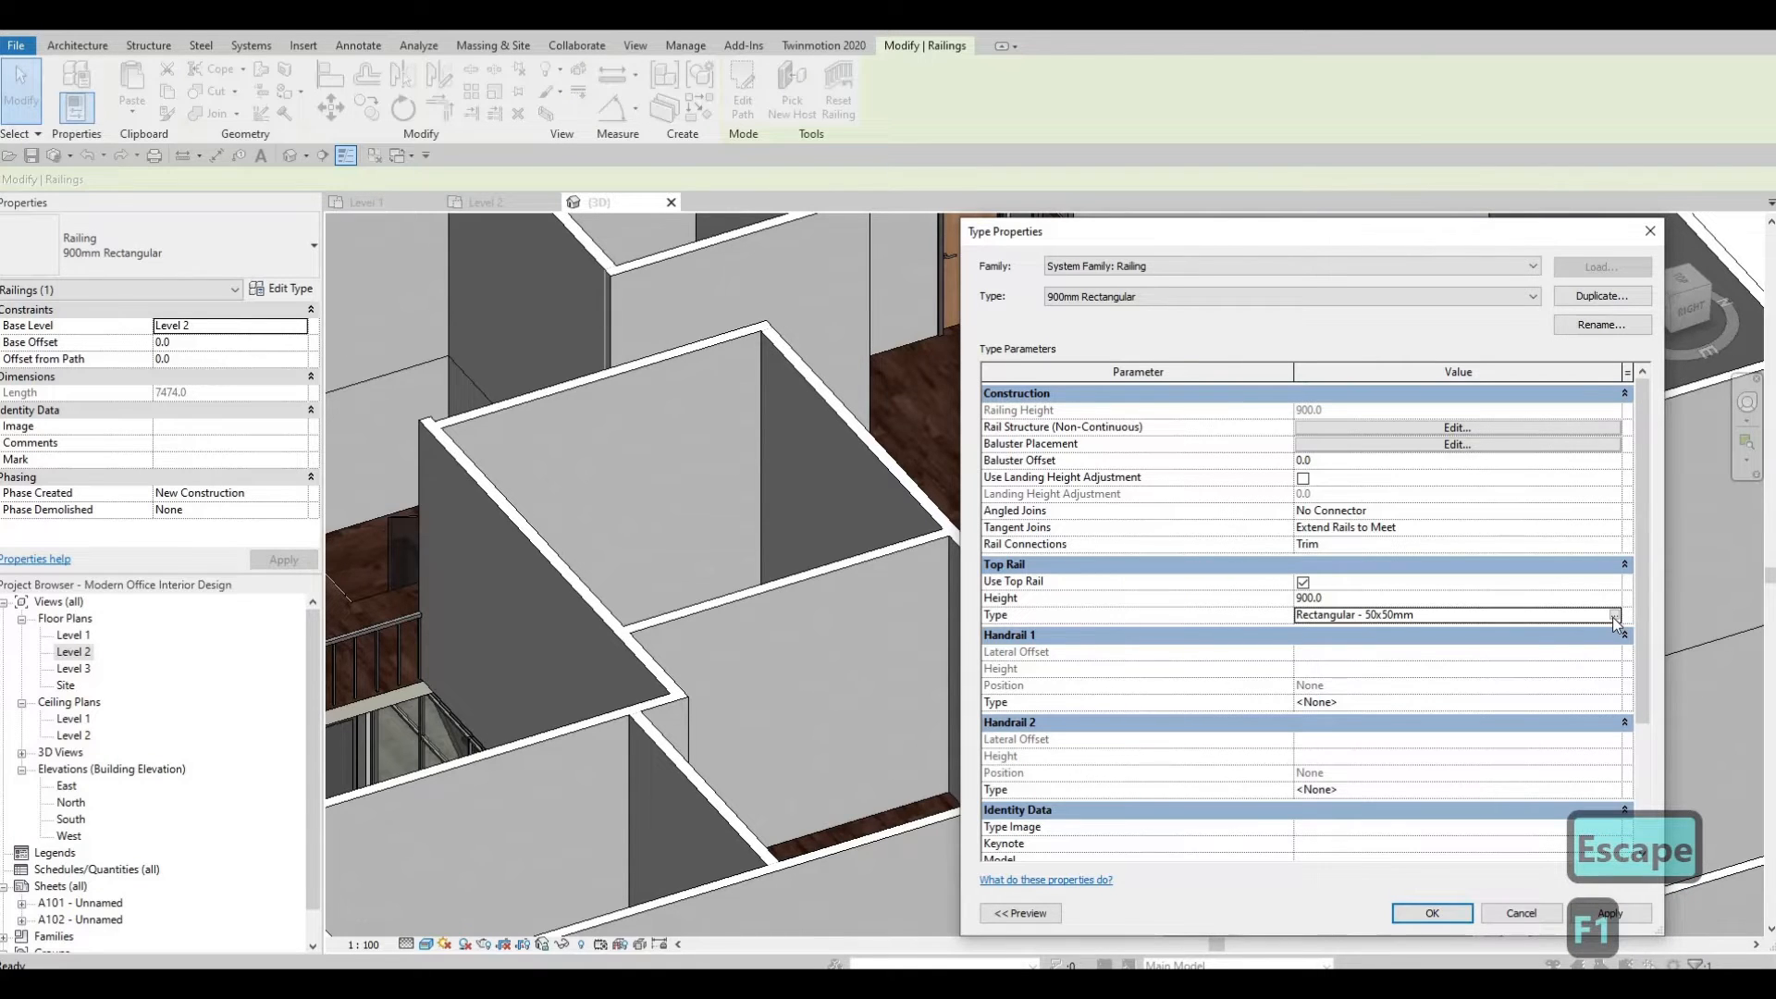
left_click(1615, 615)
left_click(1568, 545)
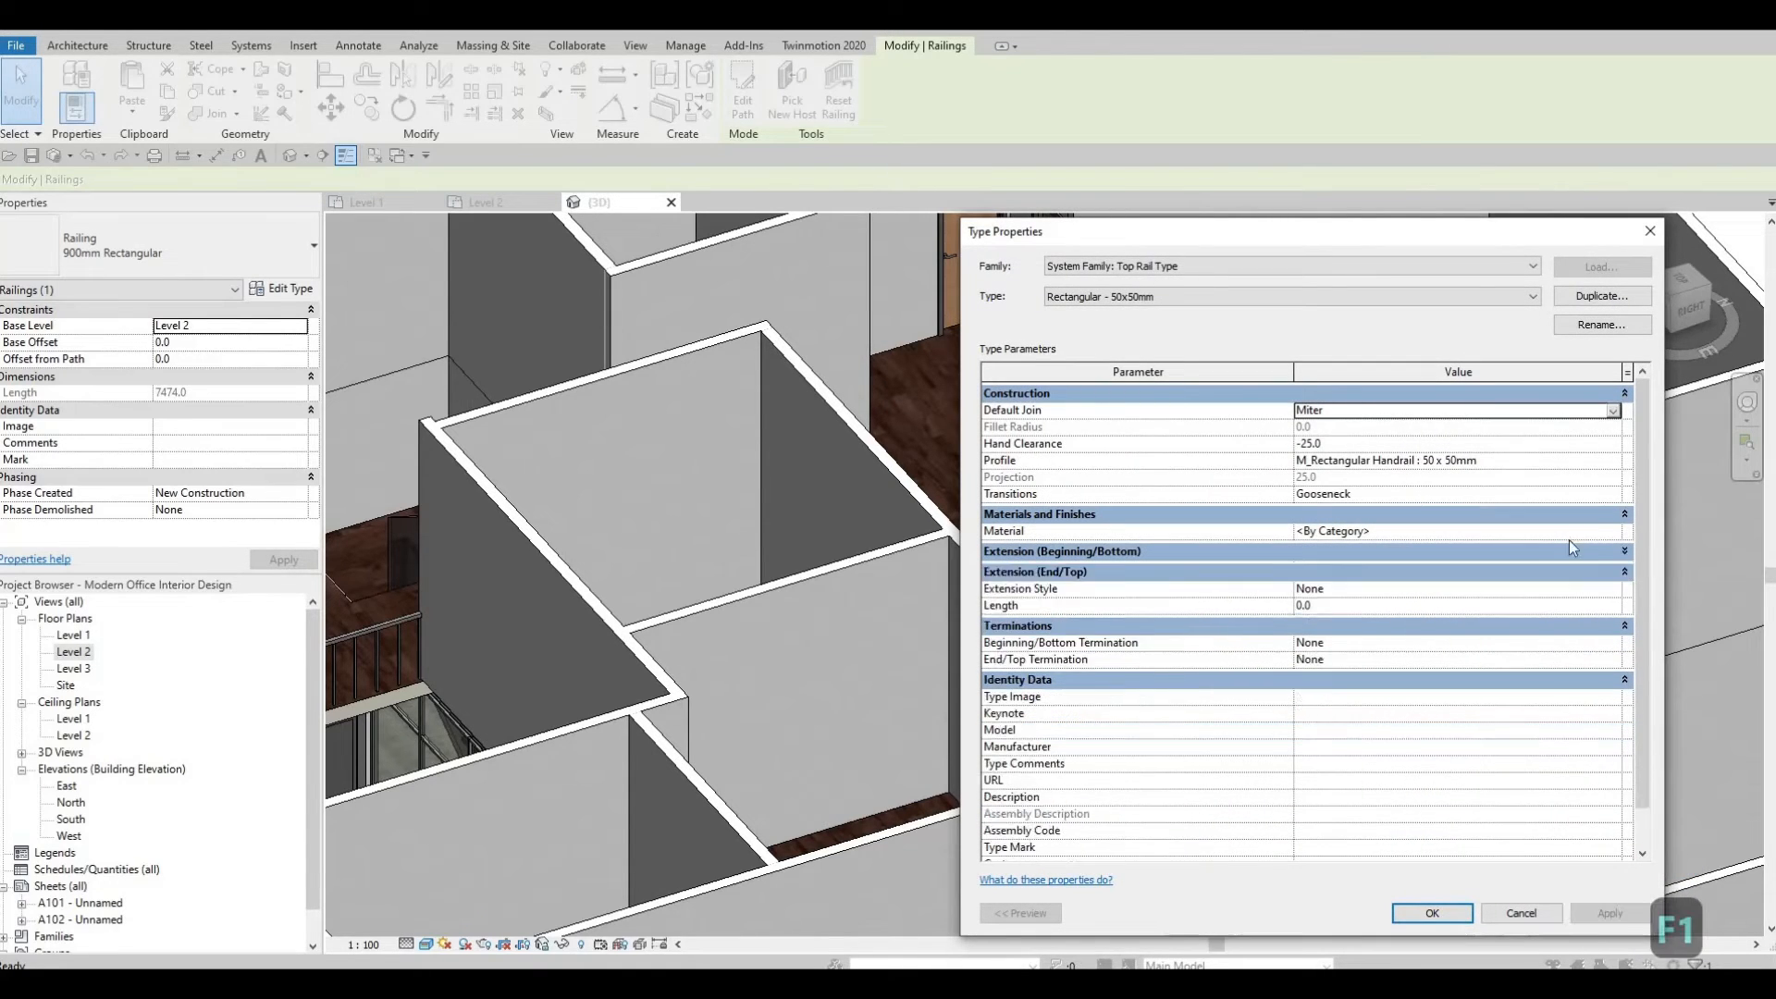
left_click(1574, 536)
left_click(1608, 547)
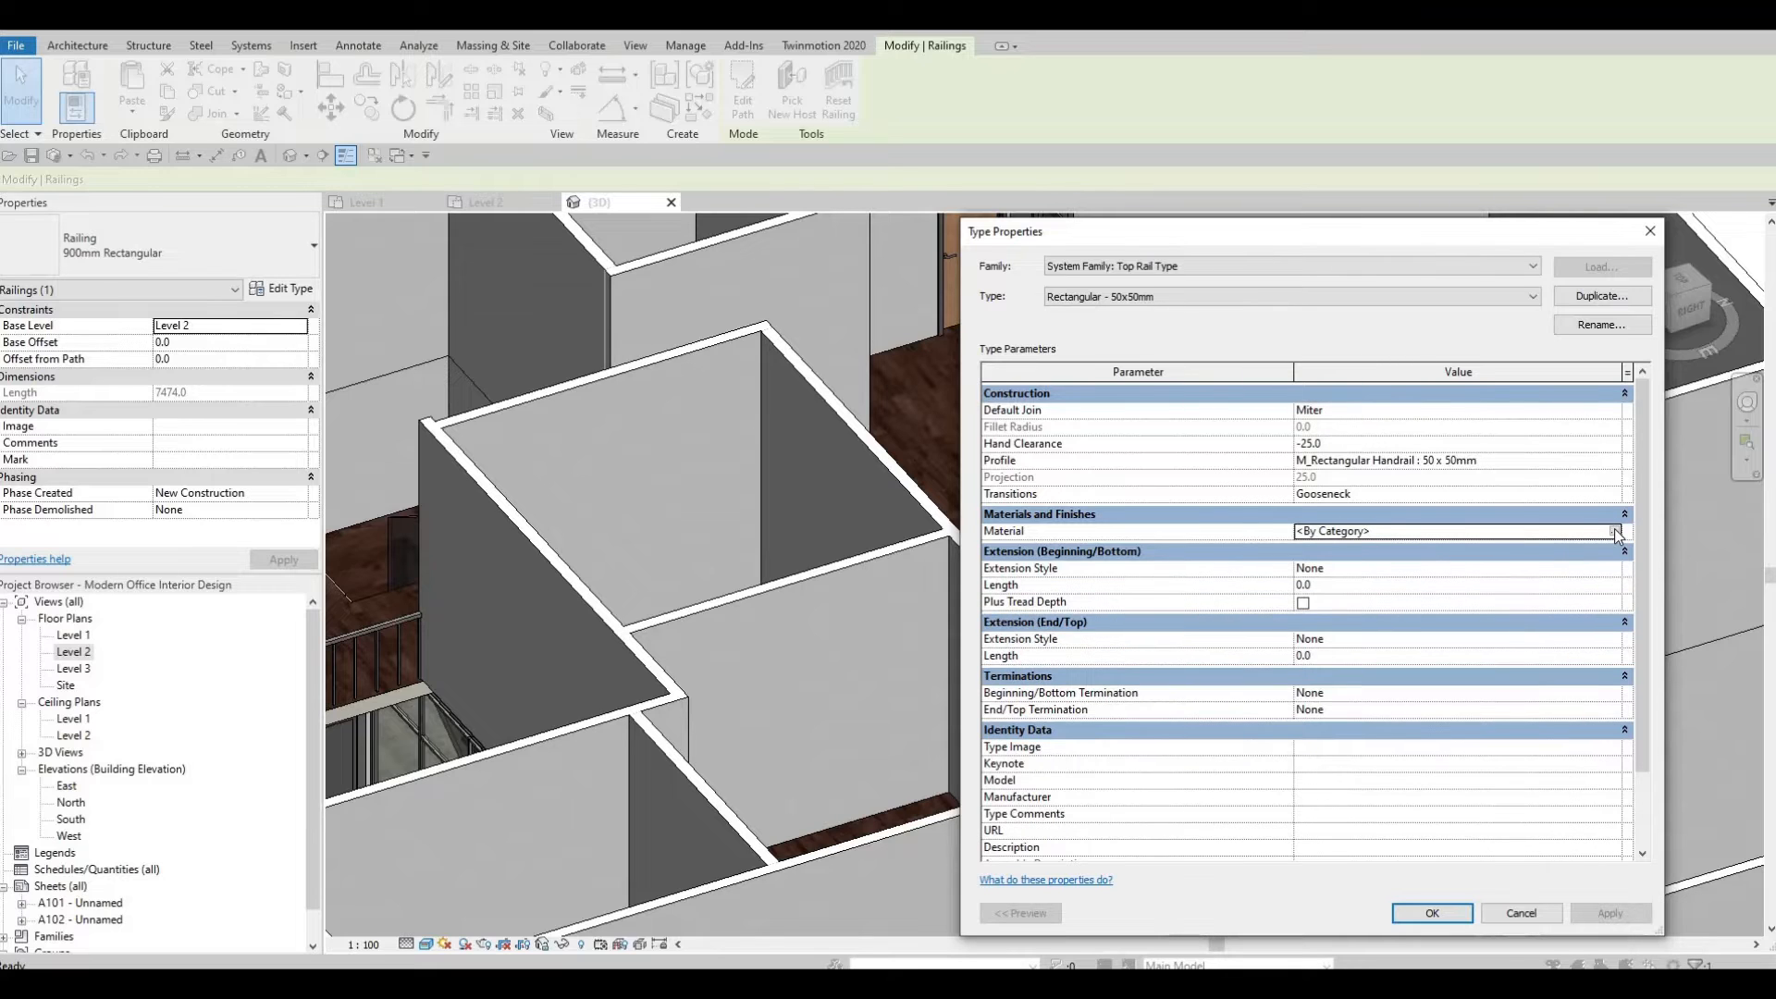
left_click(1614, 534)
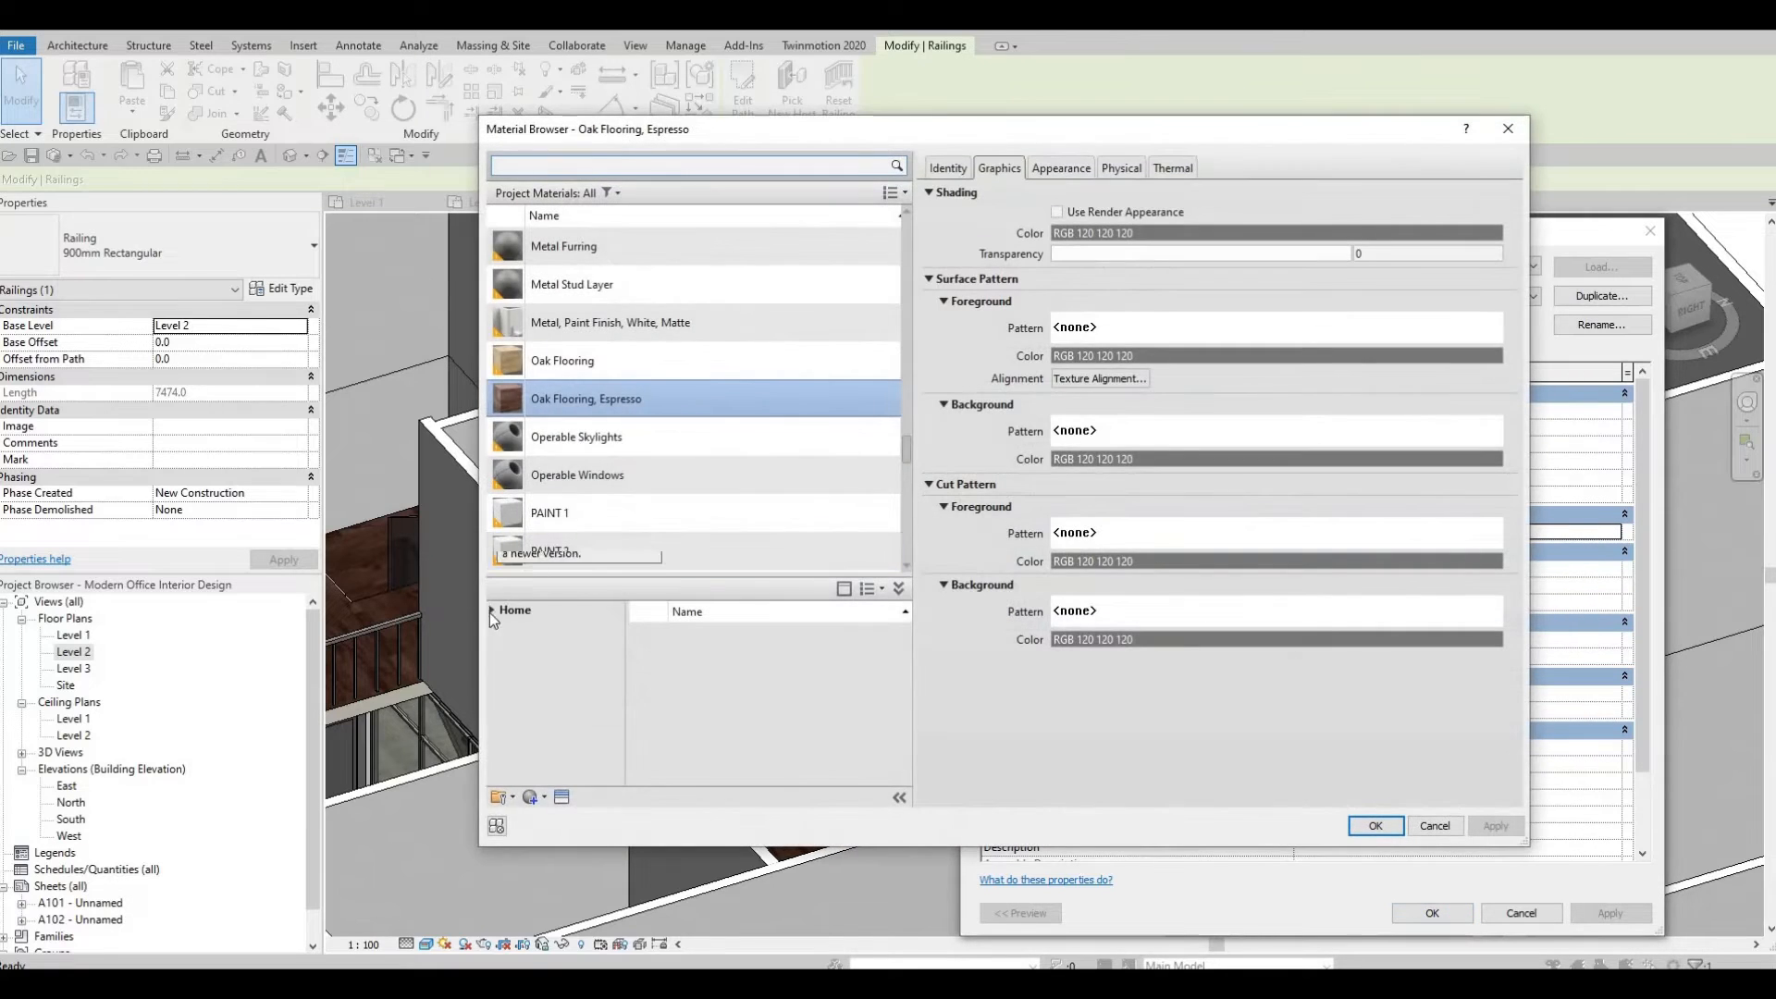
left_click(490, 613)
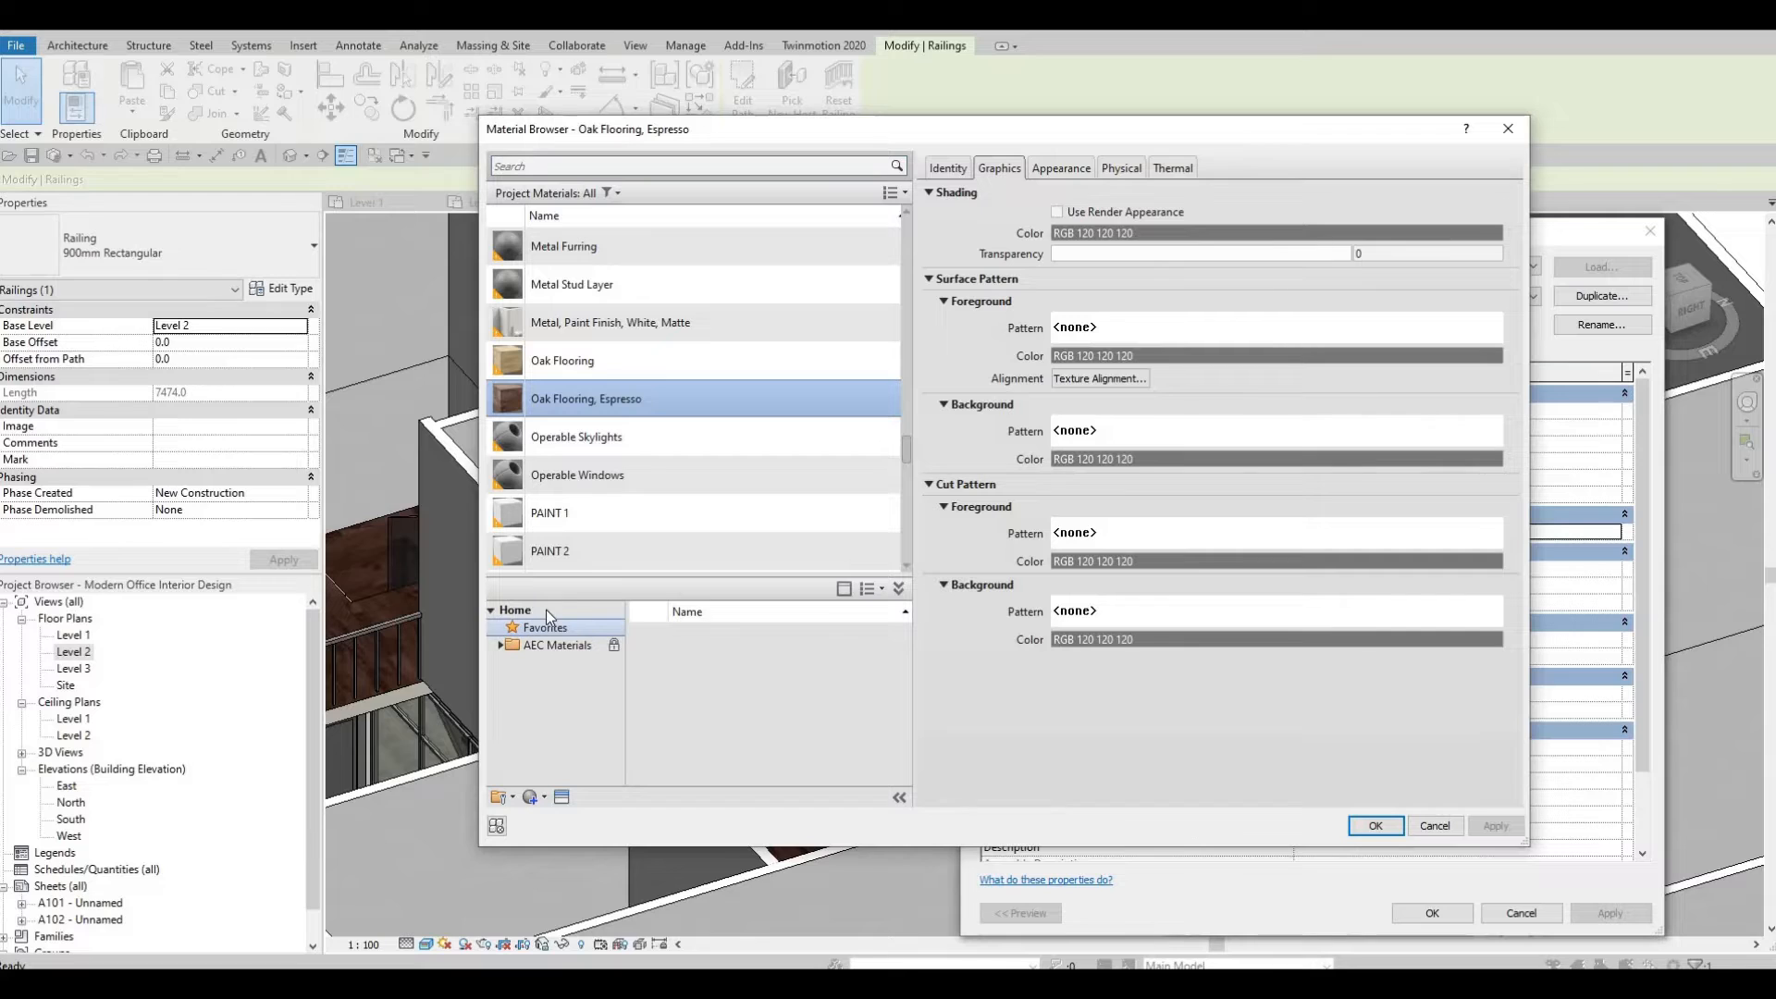
left_click(501, 648)
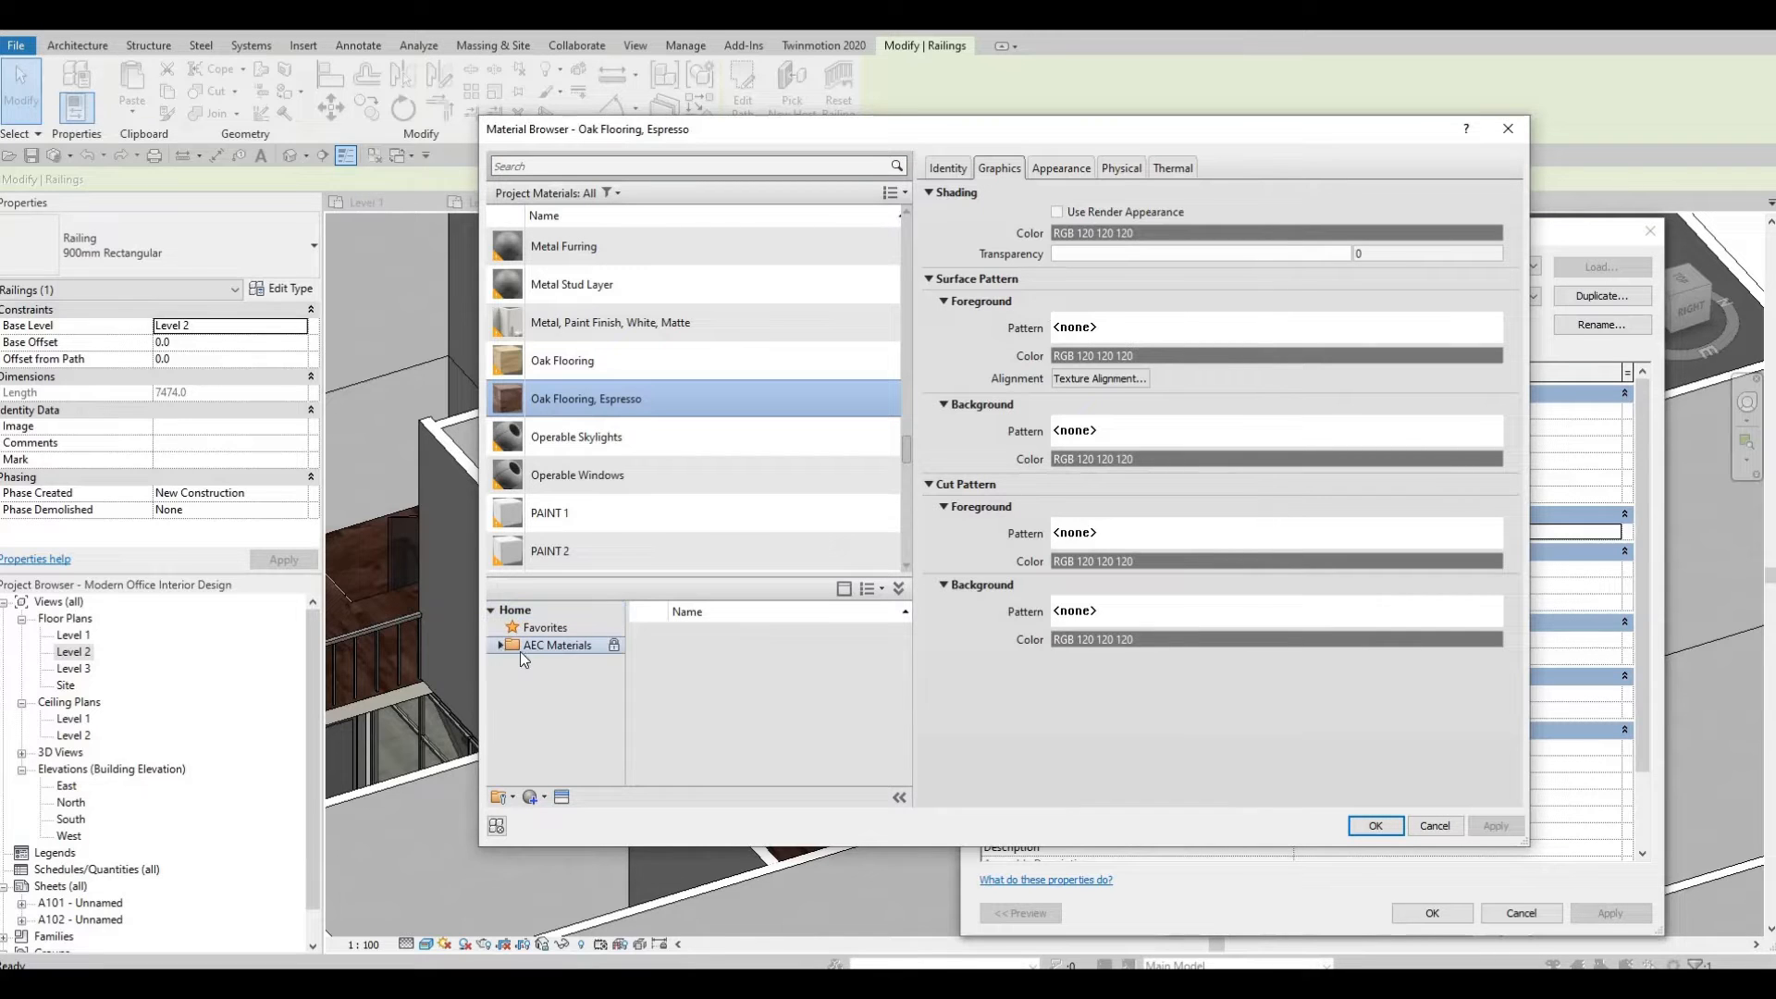
scroll(566, 705, "down", 4)
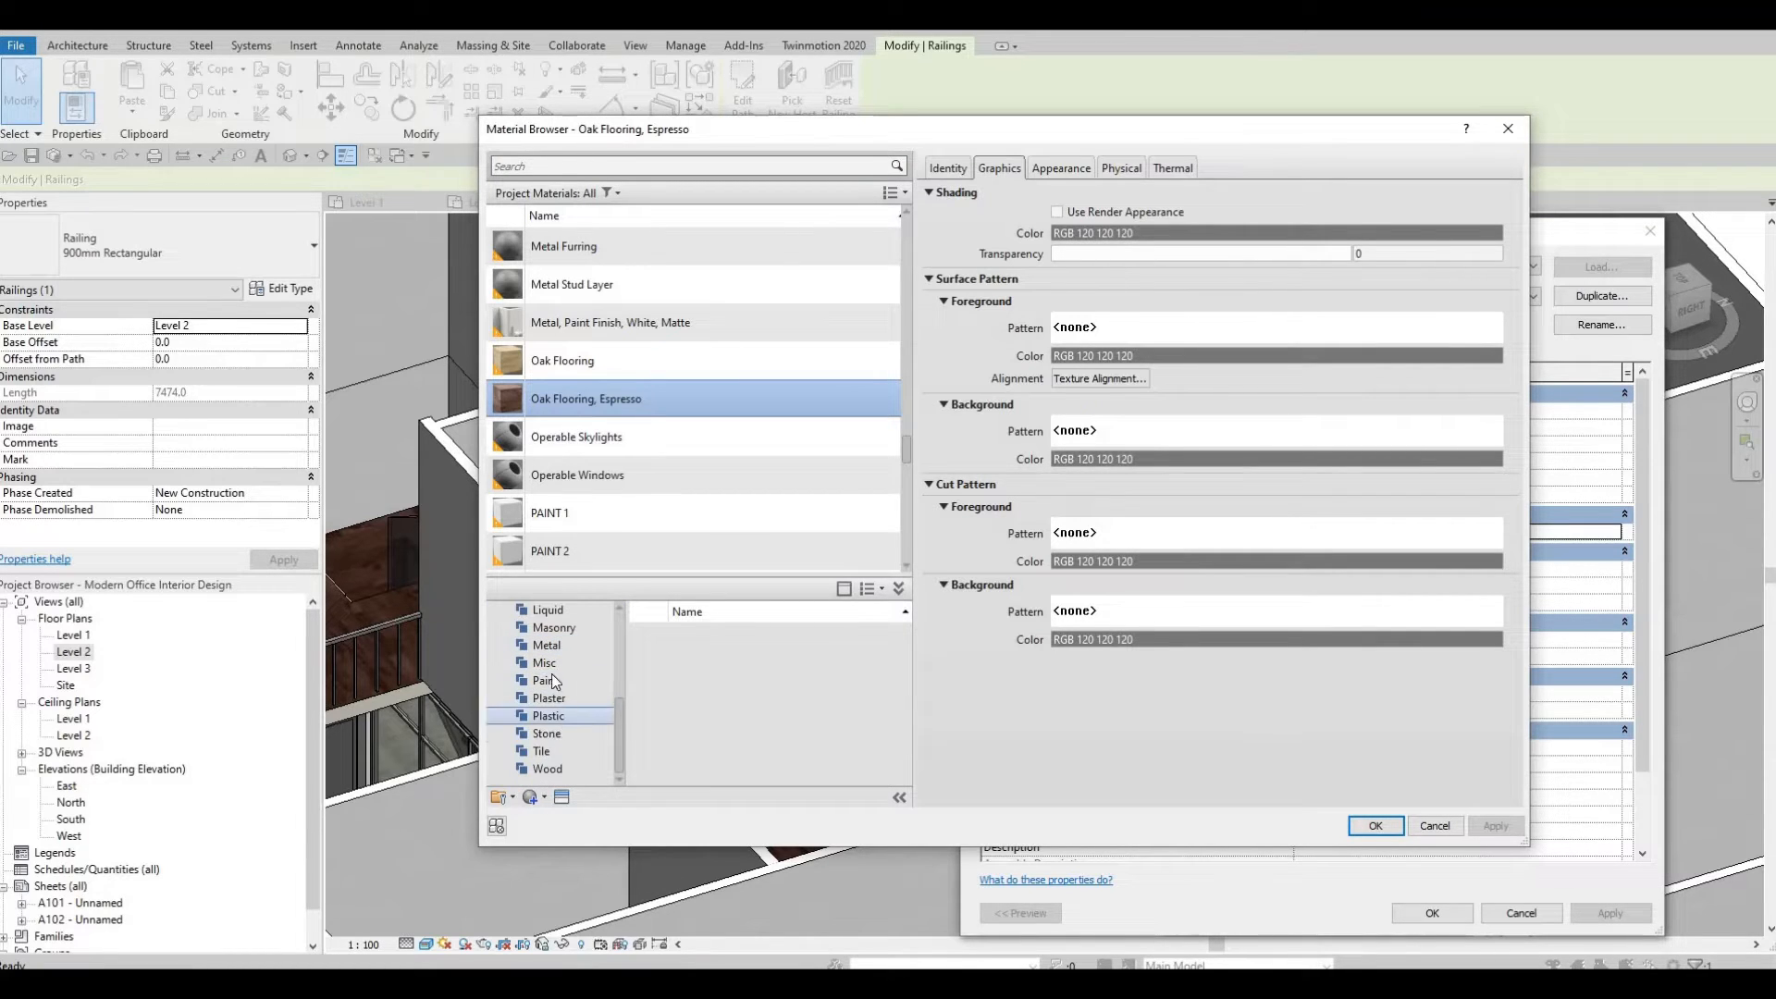
left_click(546, 645)
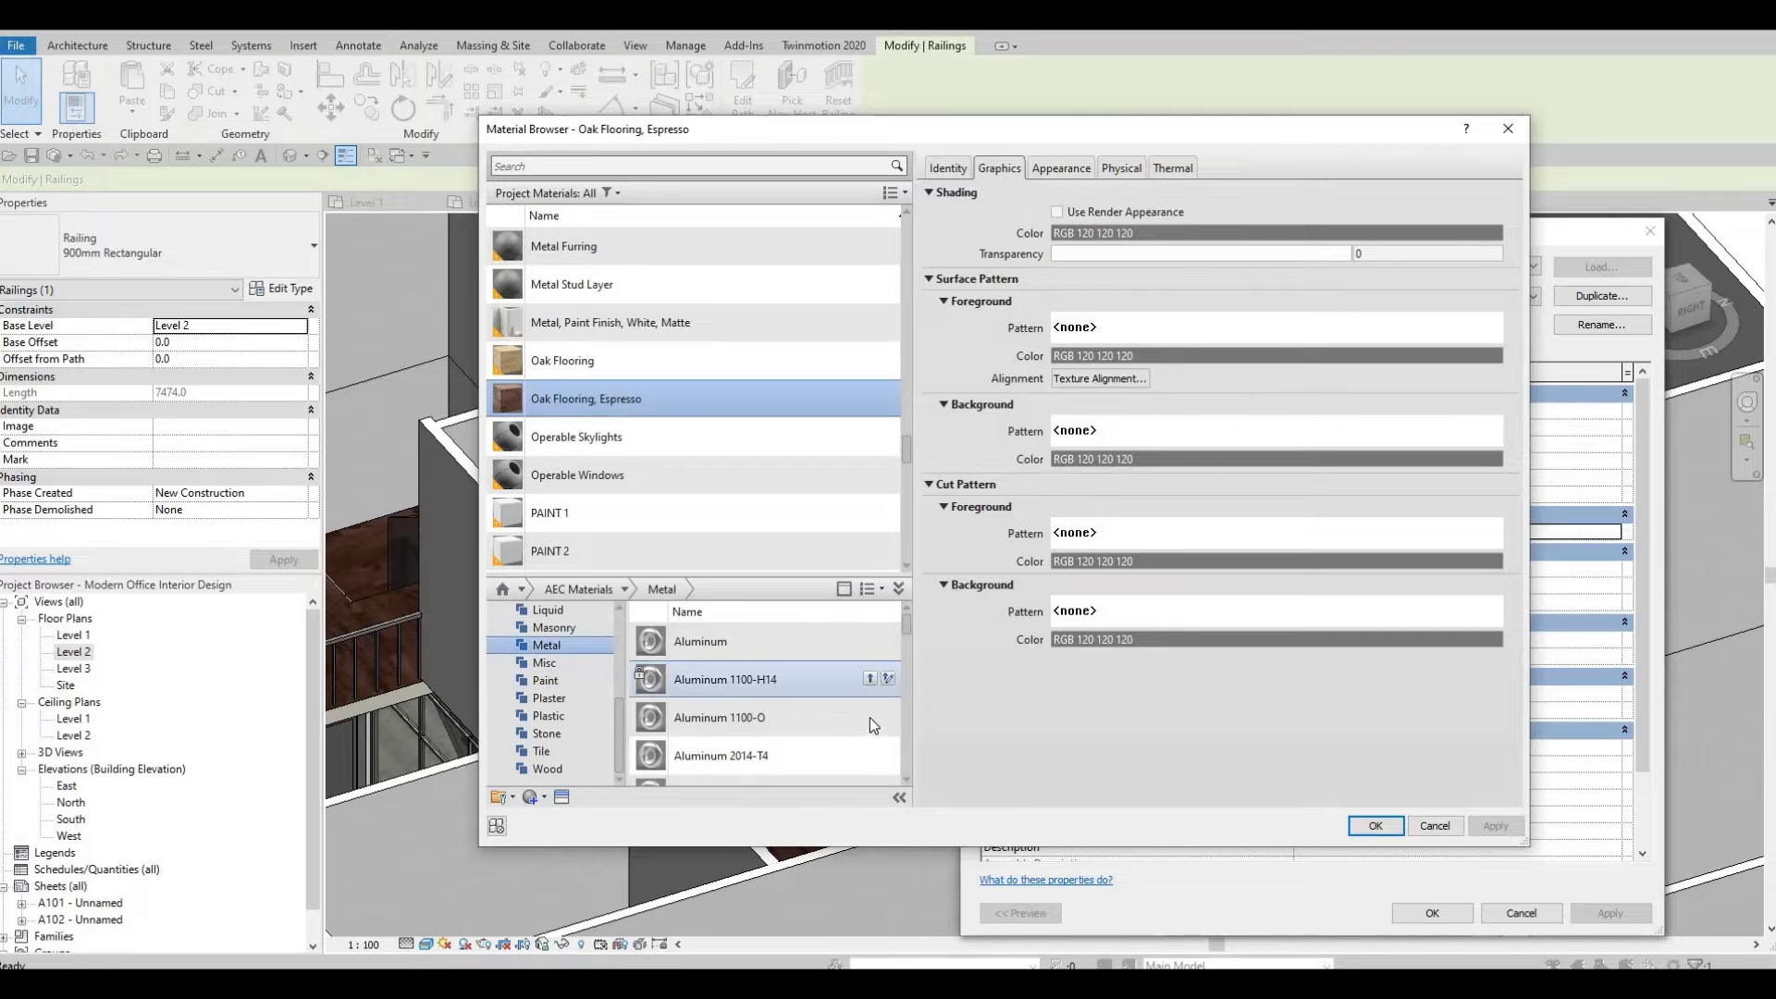
left_click(870, 717)
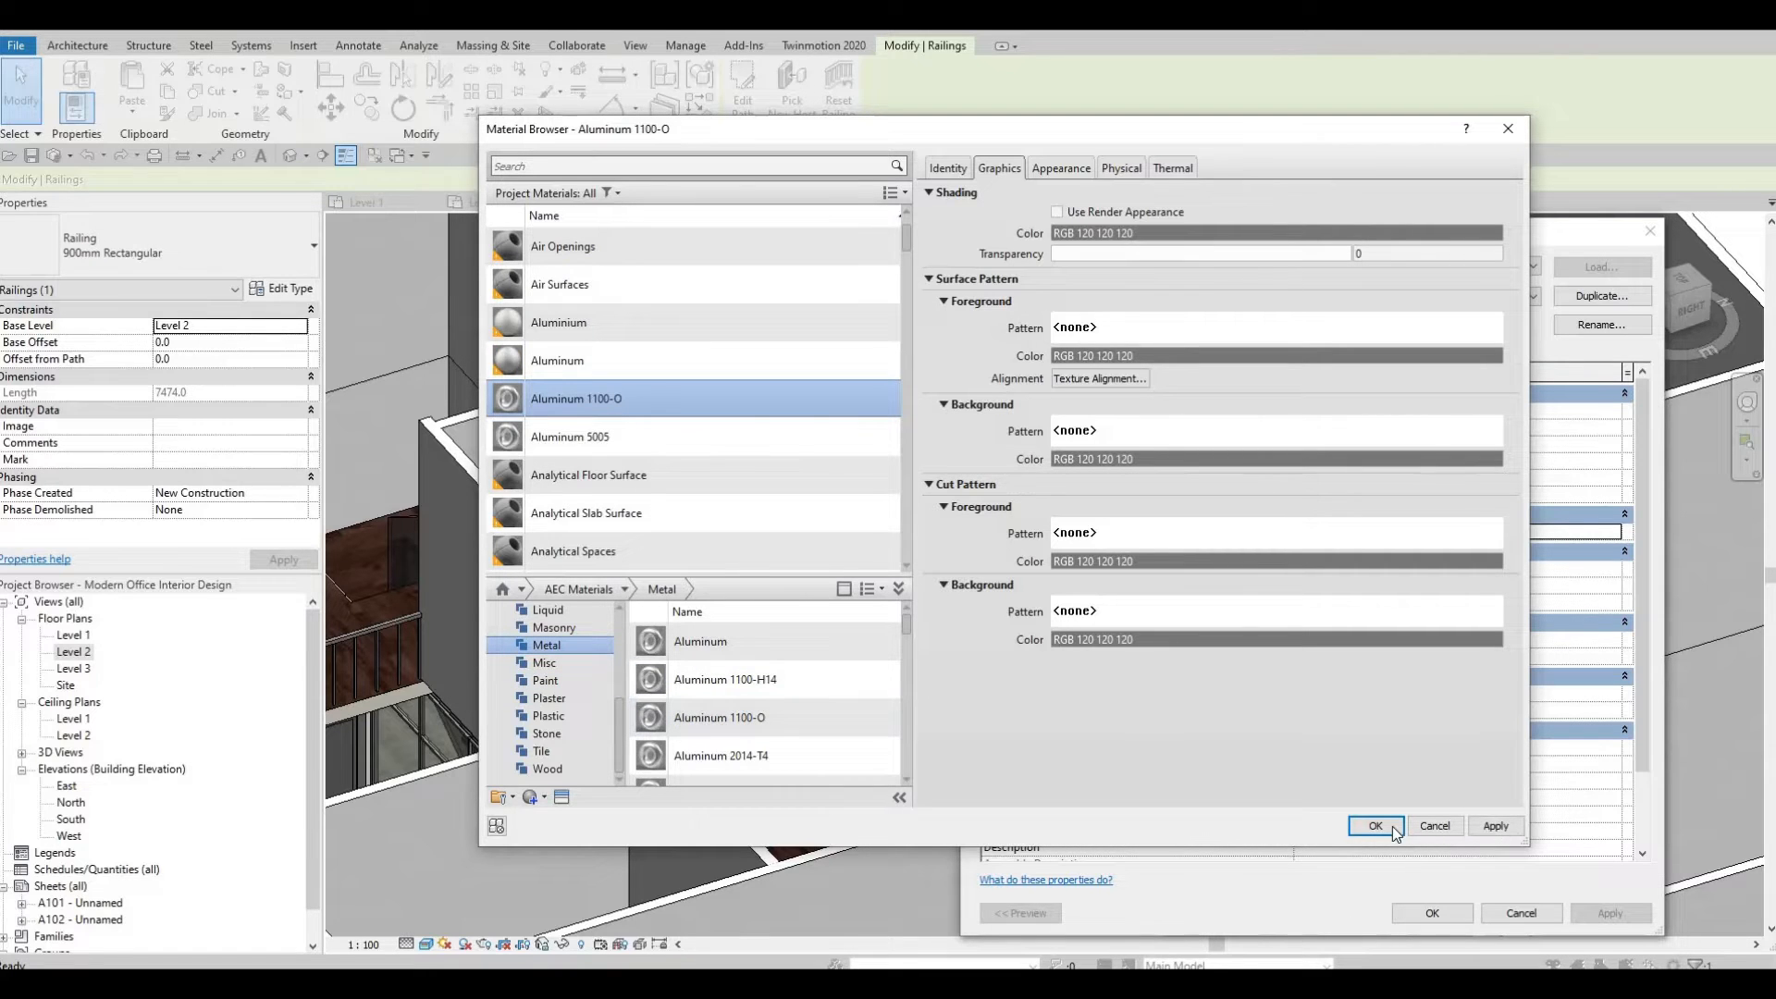
key("Return")
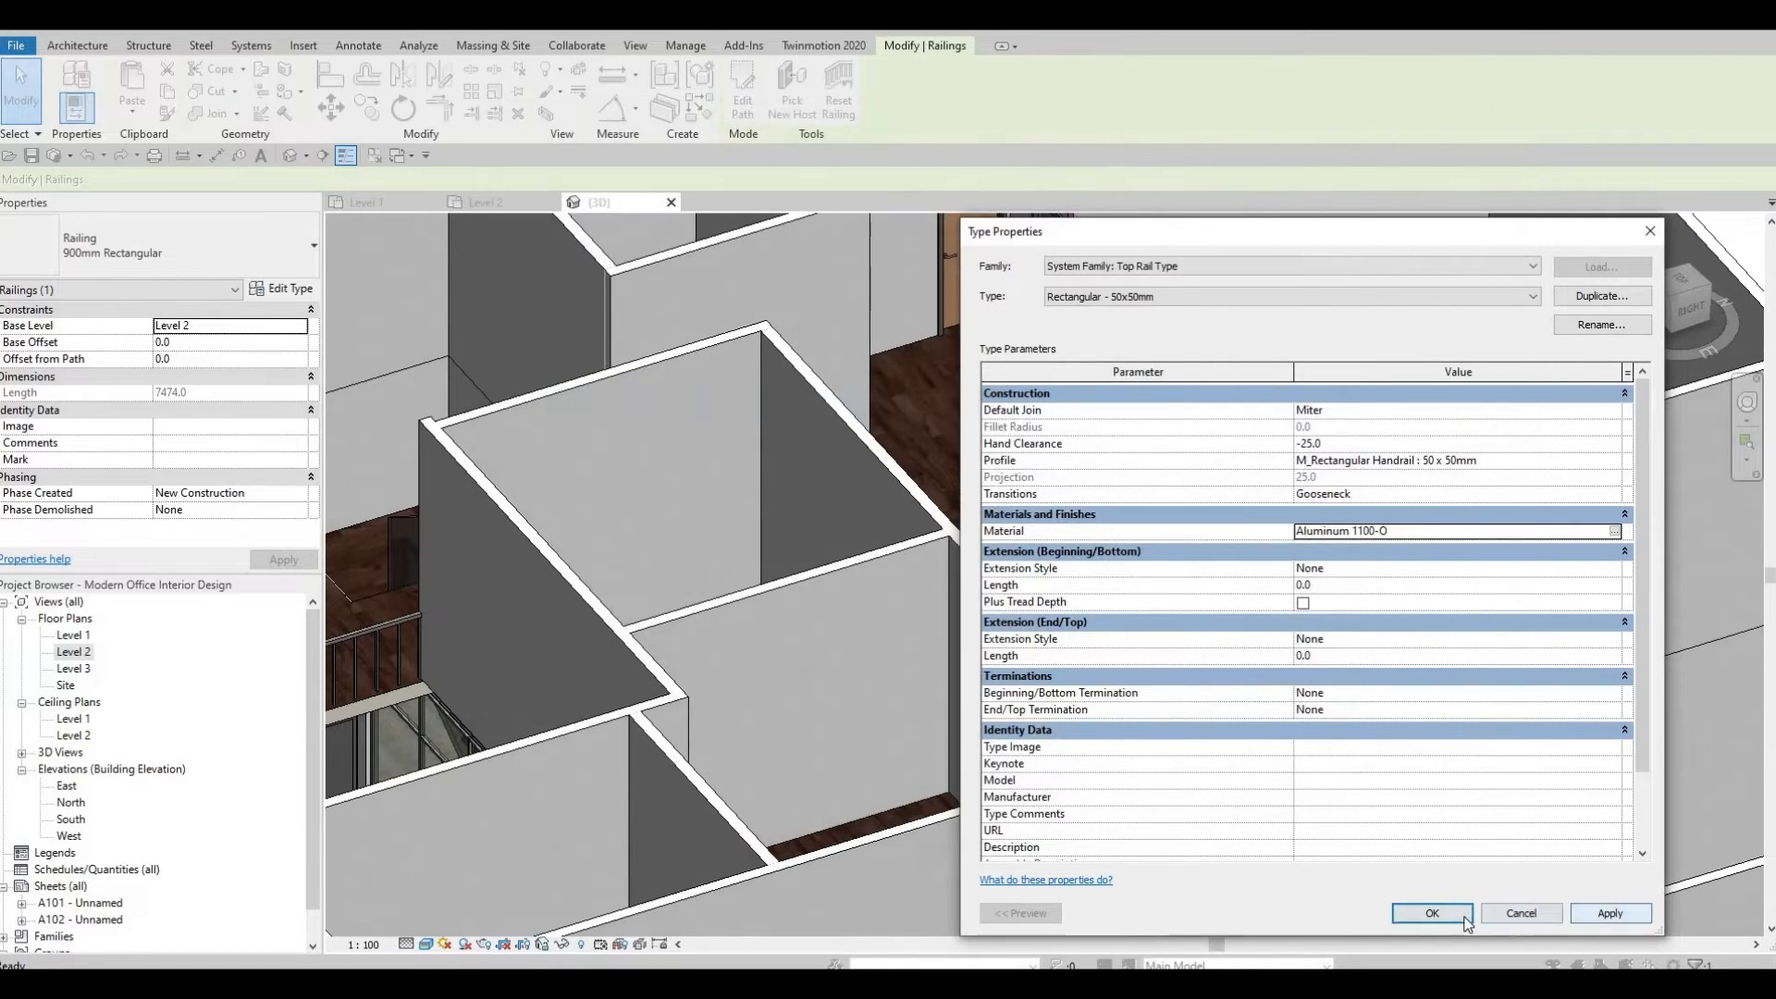
left_click(1466, 921)
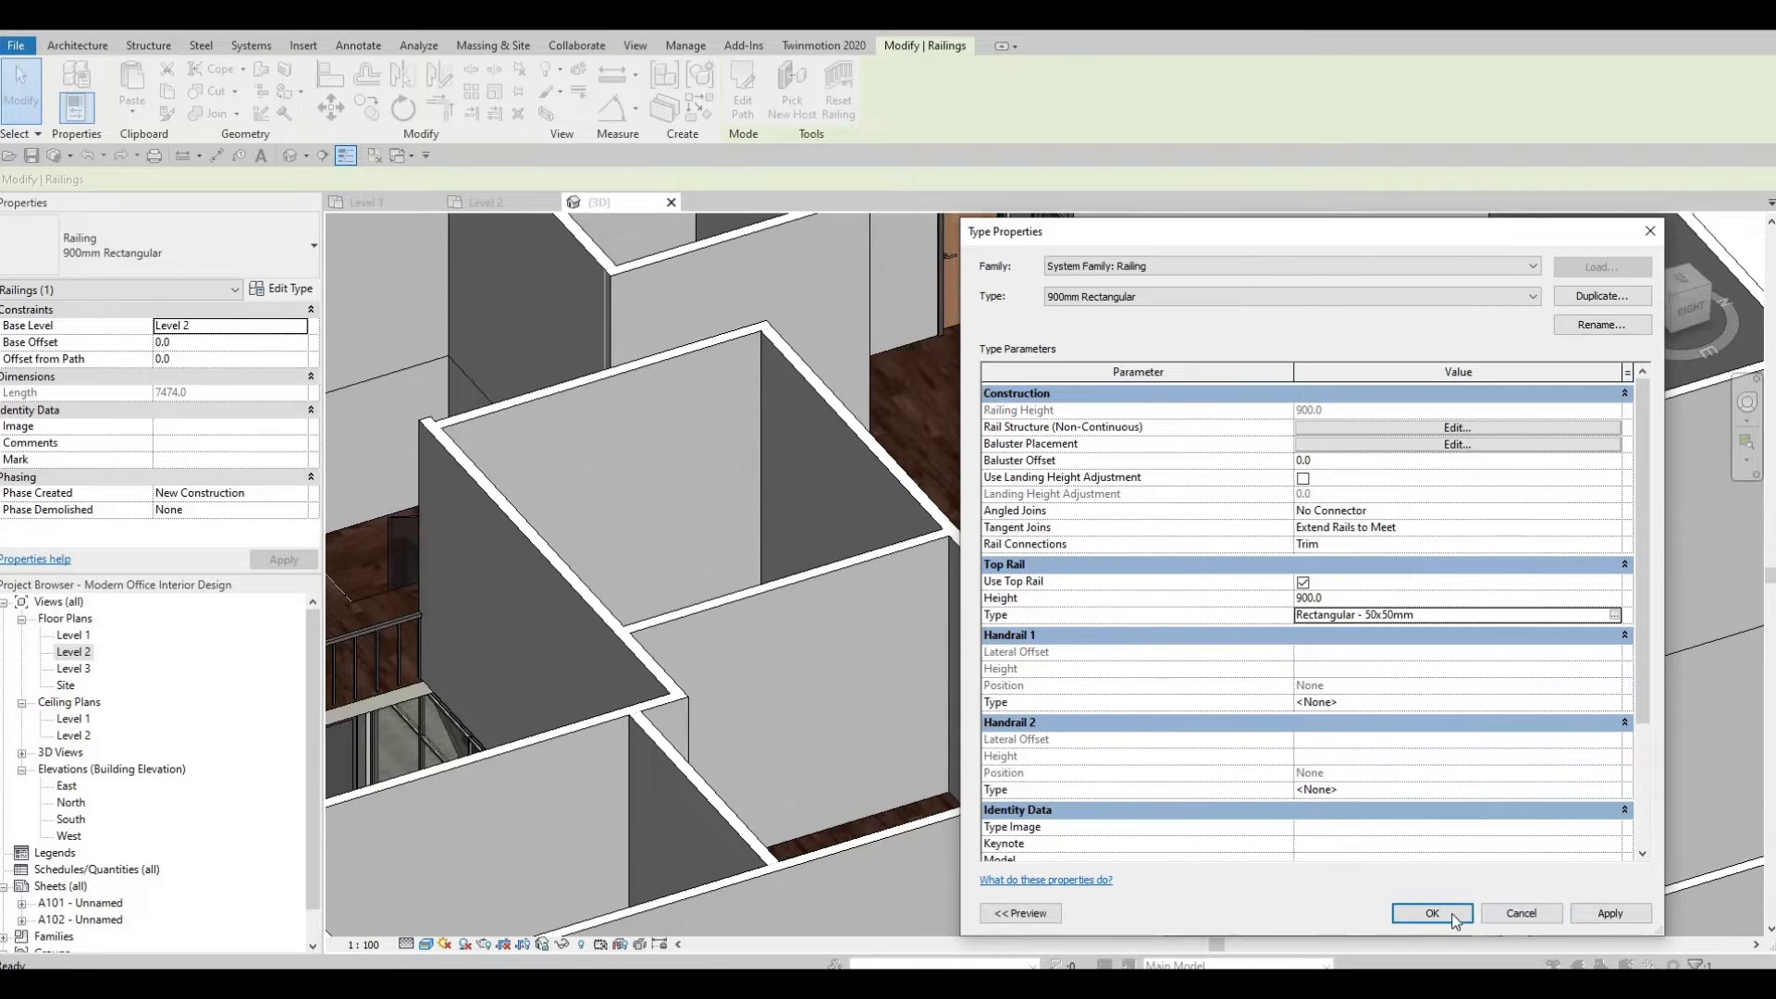
left_click(1454, 919)
Orbit the 3D view to inspect the updated railings around the openings.
scroll(1218, 655, "down", 2)
key("Escape")
middle_click_drag(1415, 801, 883, 603, "shift")
middle_click_drag(834, 685, 725, 460, "shift")
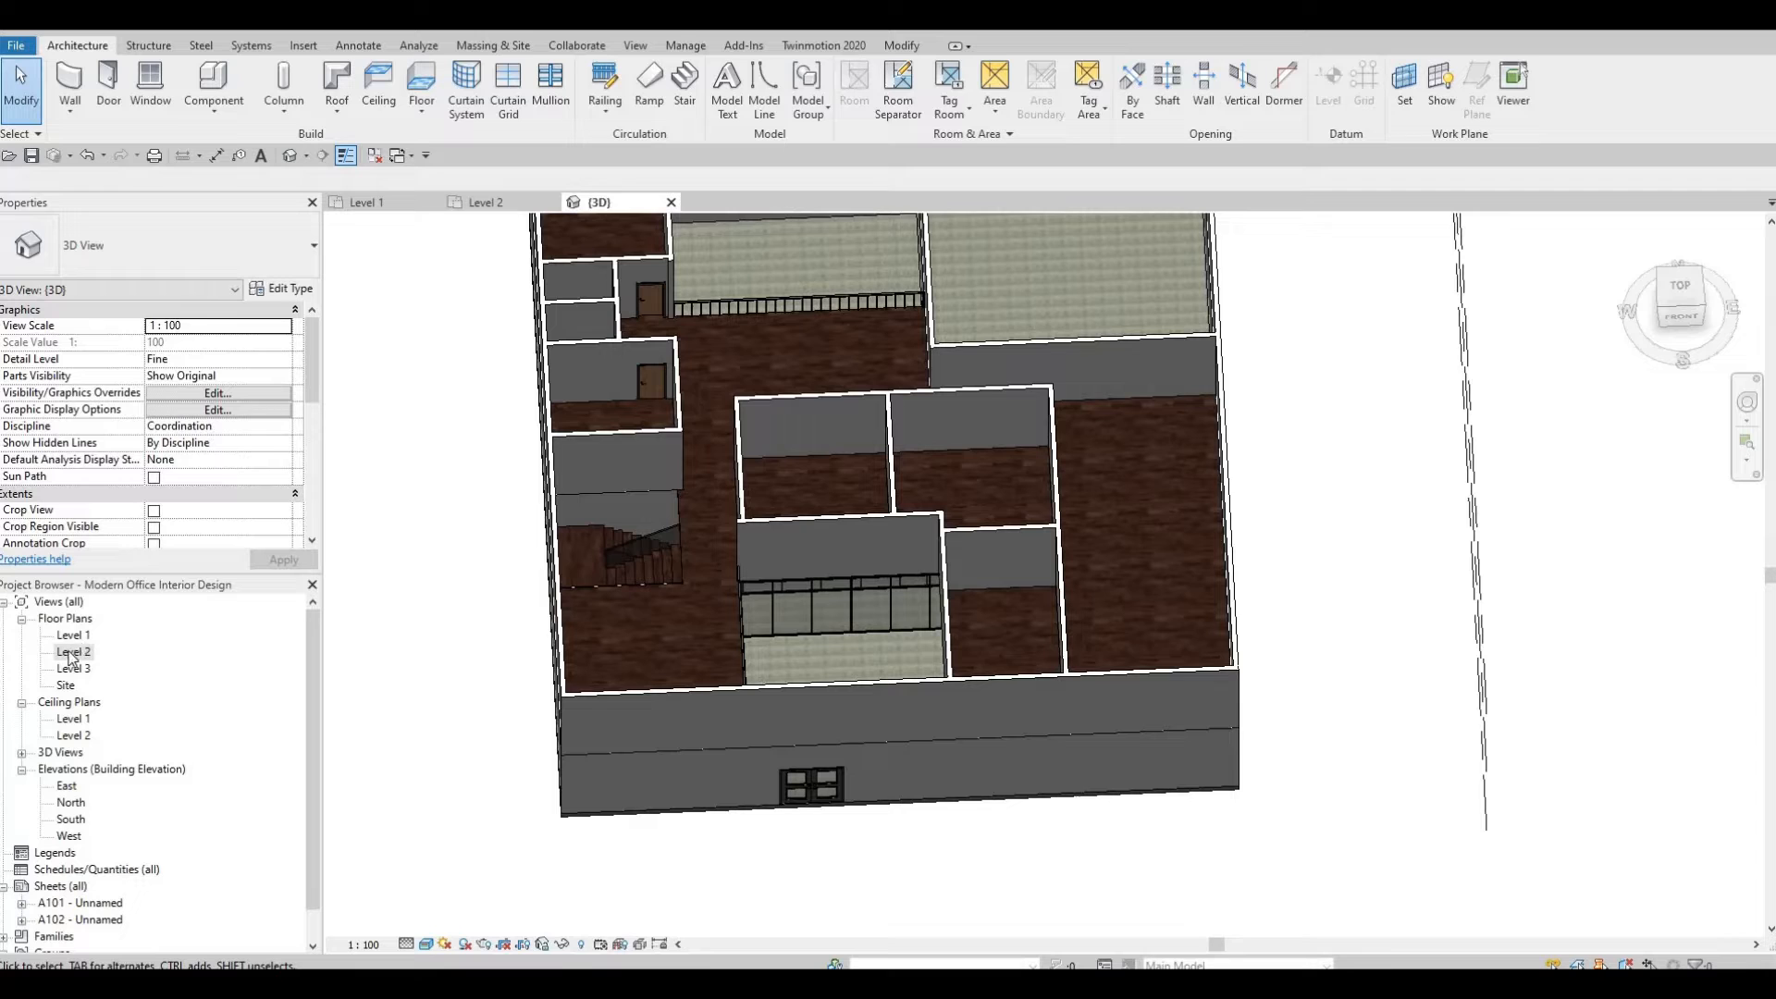
Open the Level 2 plan and examine the open-below areas and their edges.
left_click(486, 203)
middle_click_drag(952, 637, 709, 602)
scroll(709, 603, "down", 6)
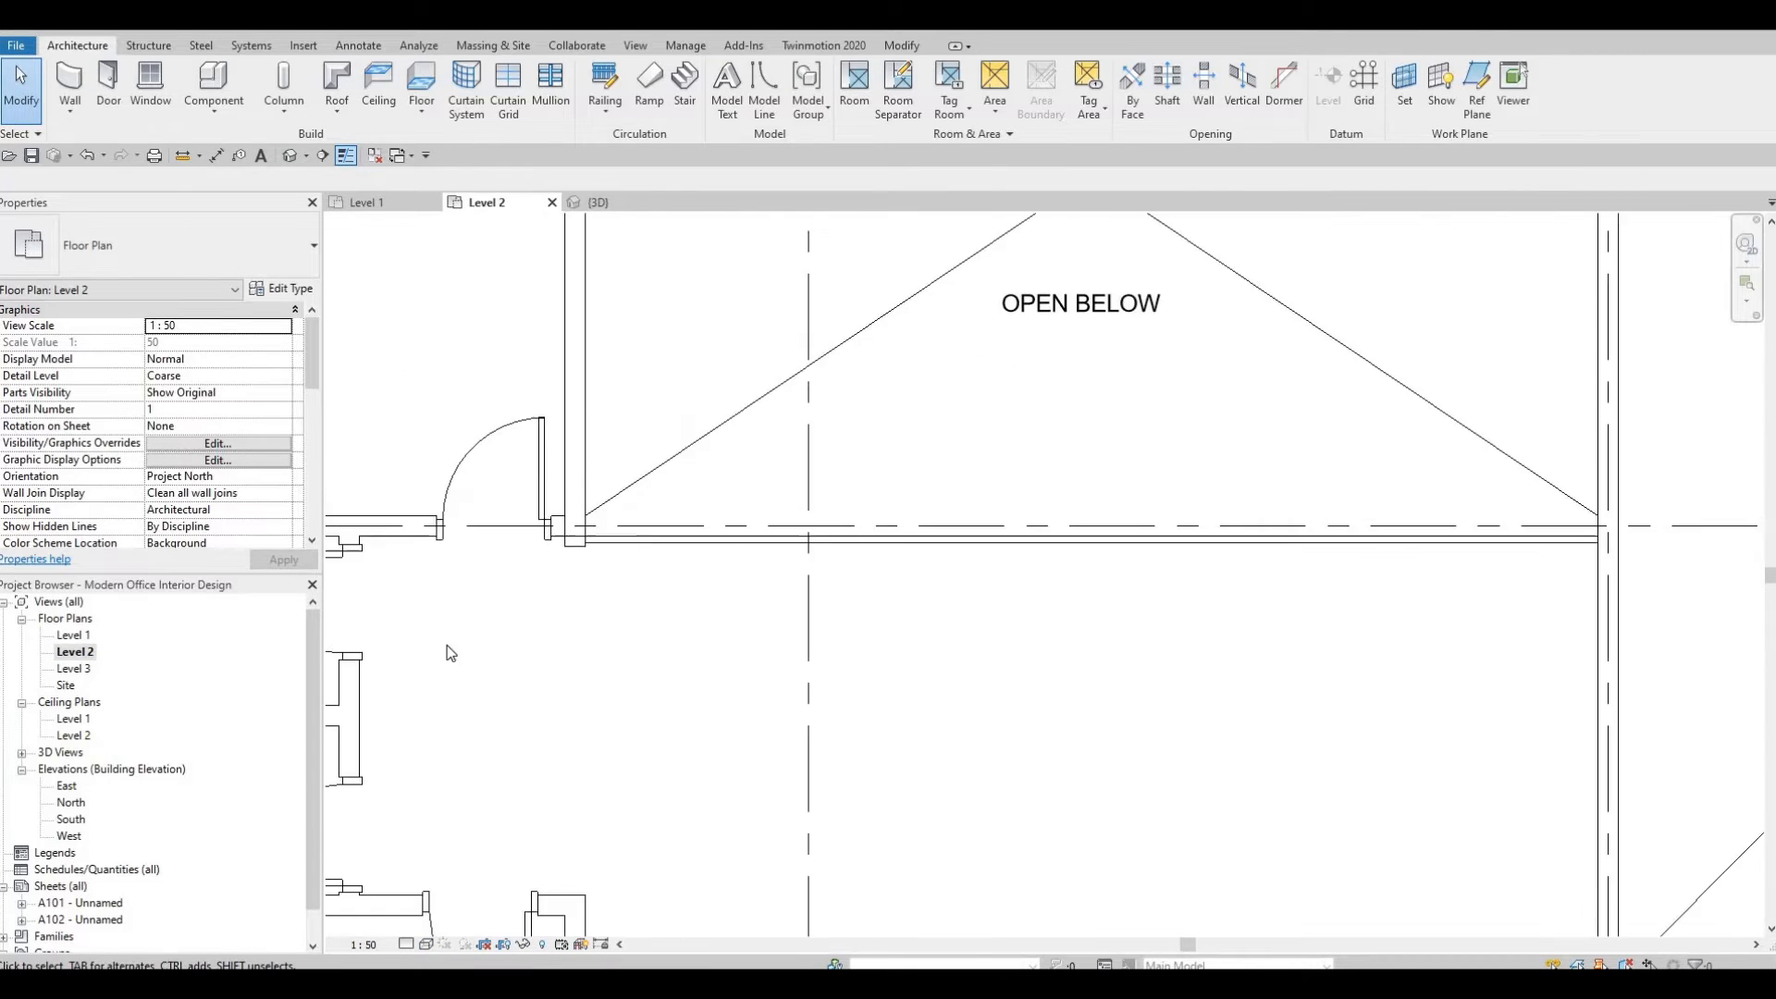
scroll(809, 742, "down", 3)
scroll(833, 703, "up", 5)
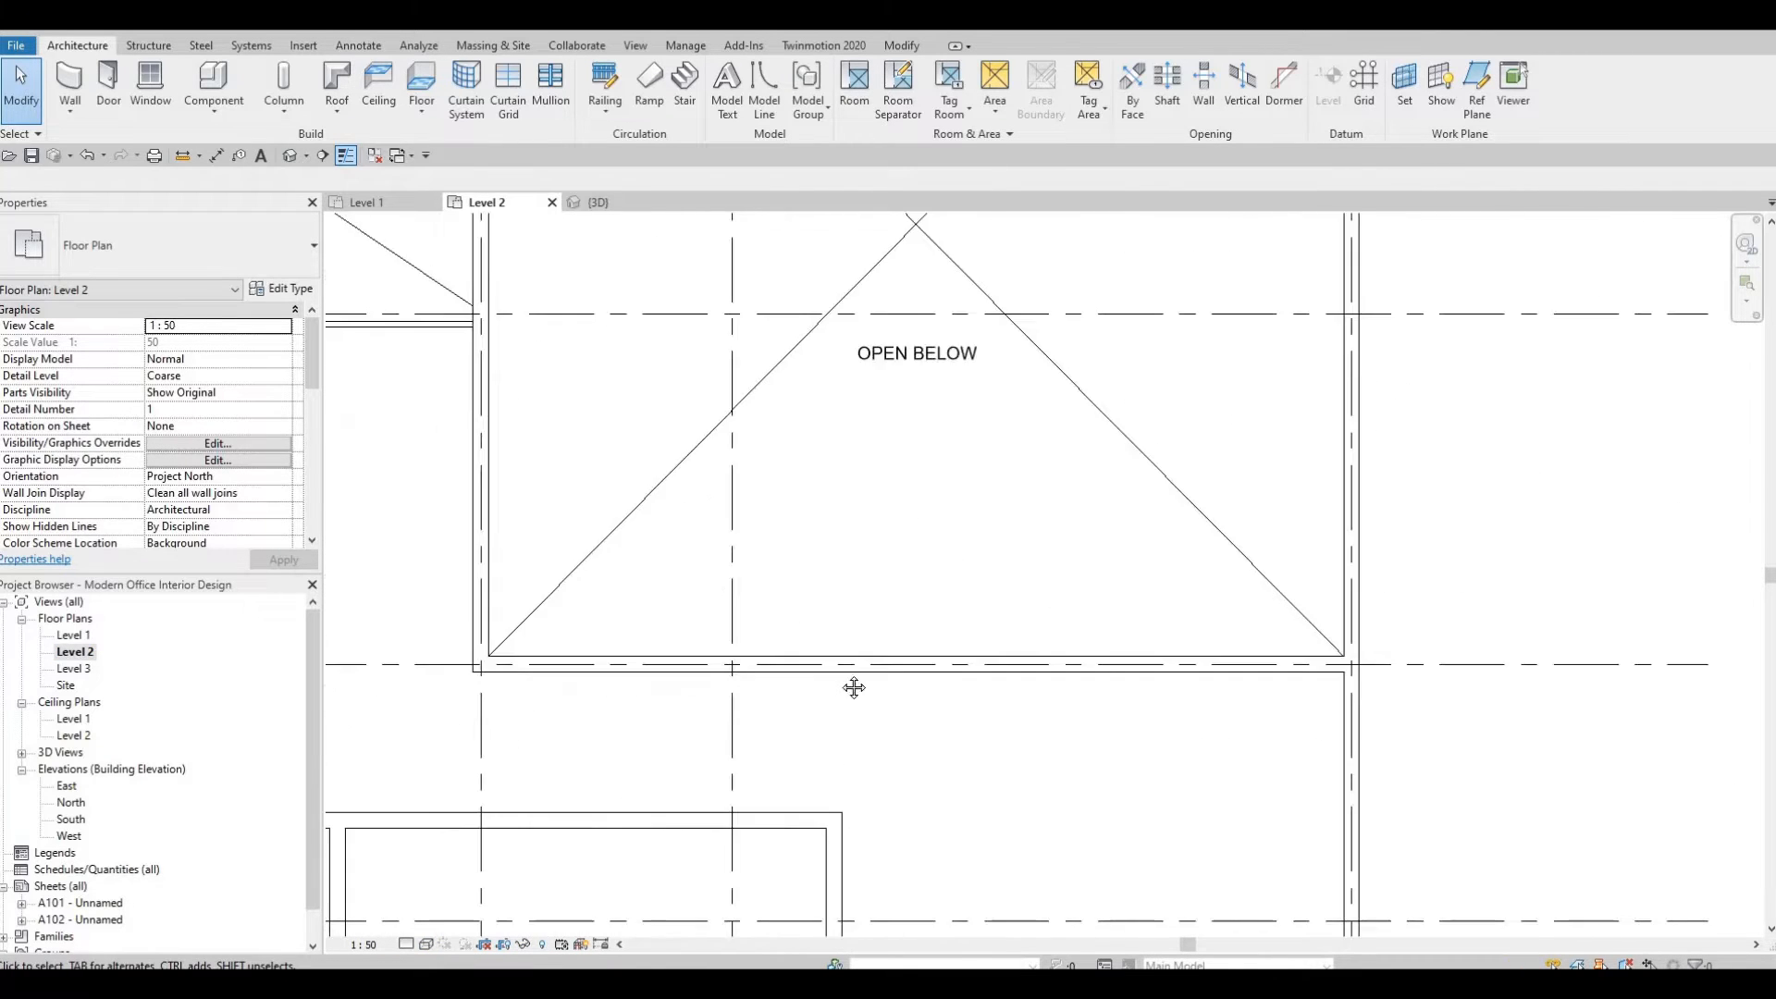
scroll(774, 684, "down", 5)
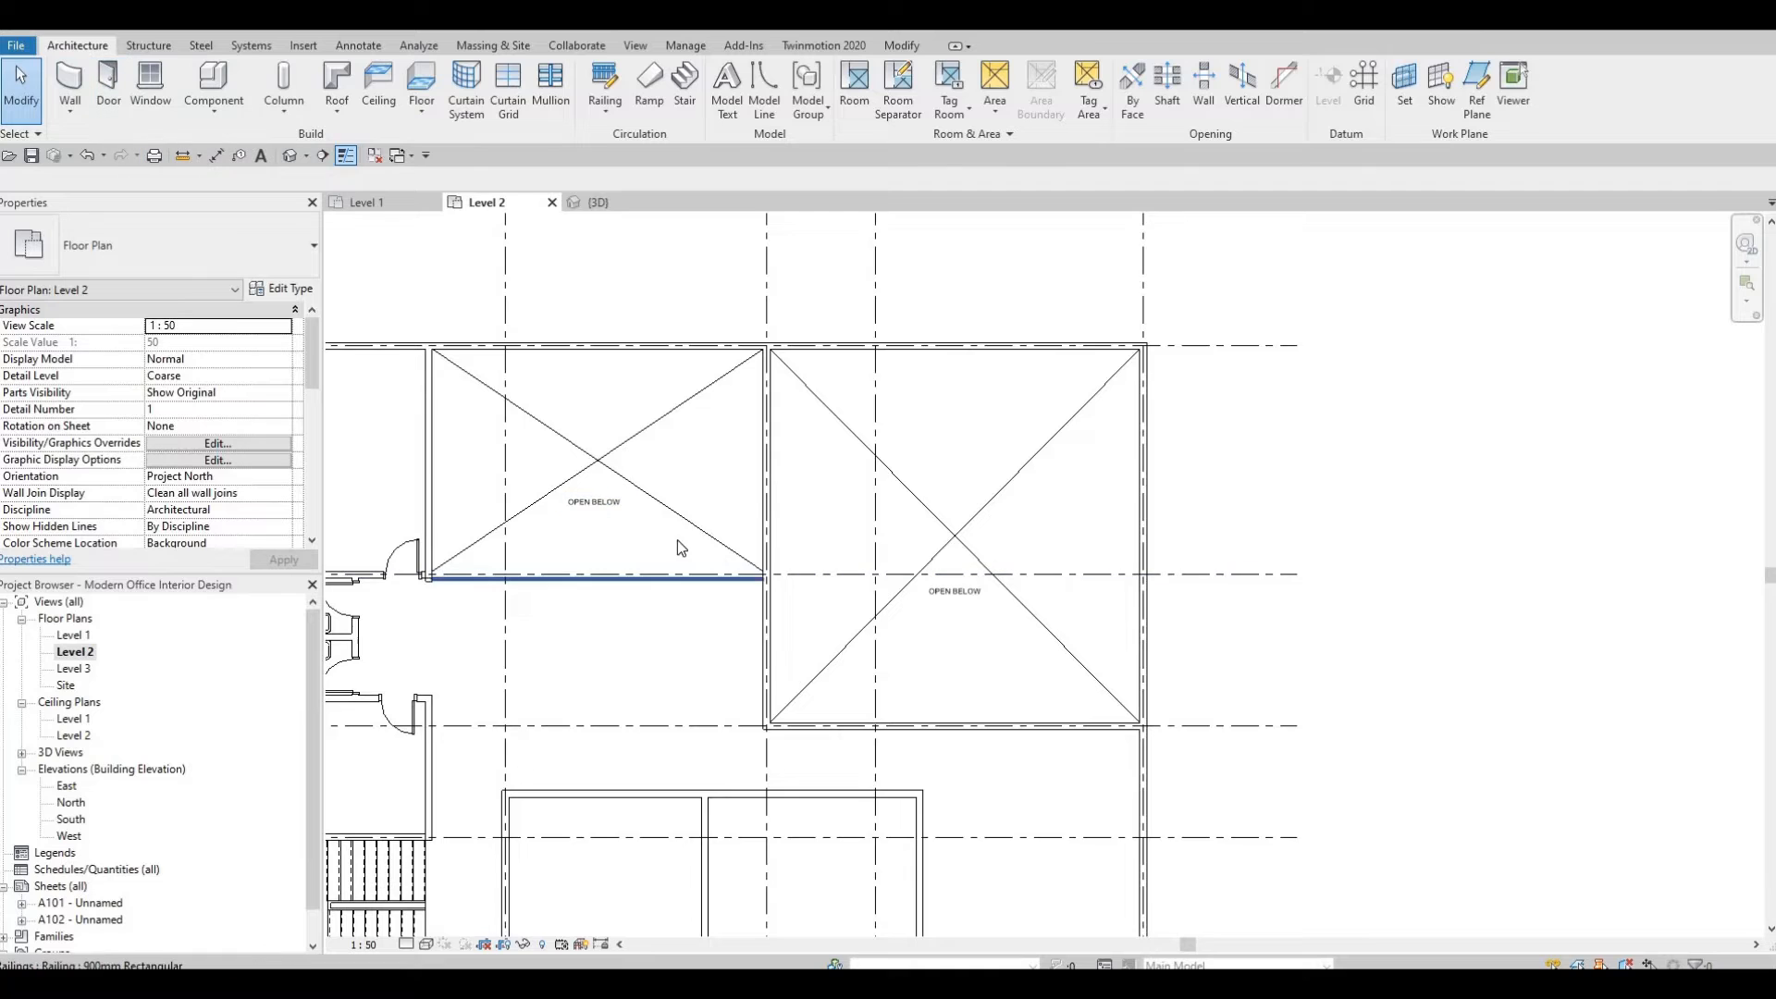
scroll(677, 546, "up", 3)
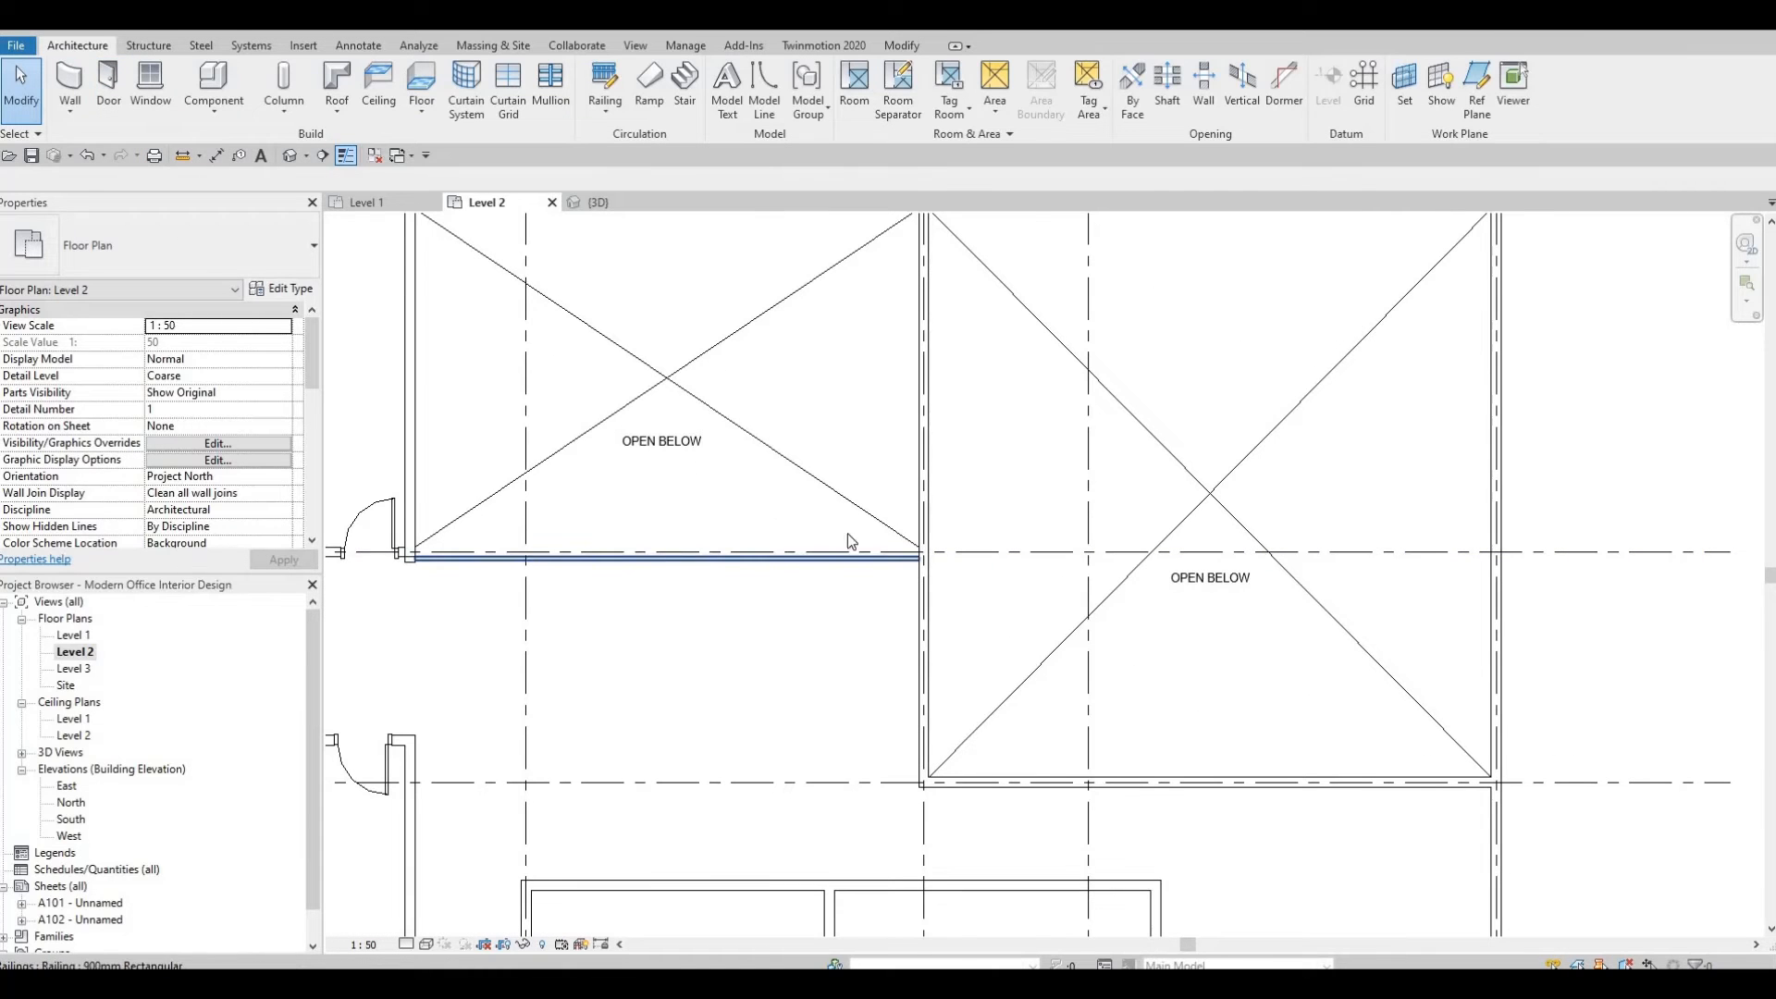
scroll(837, 542, "down", 4)
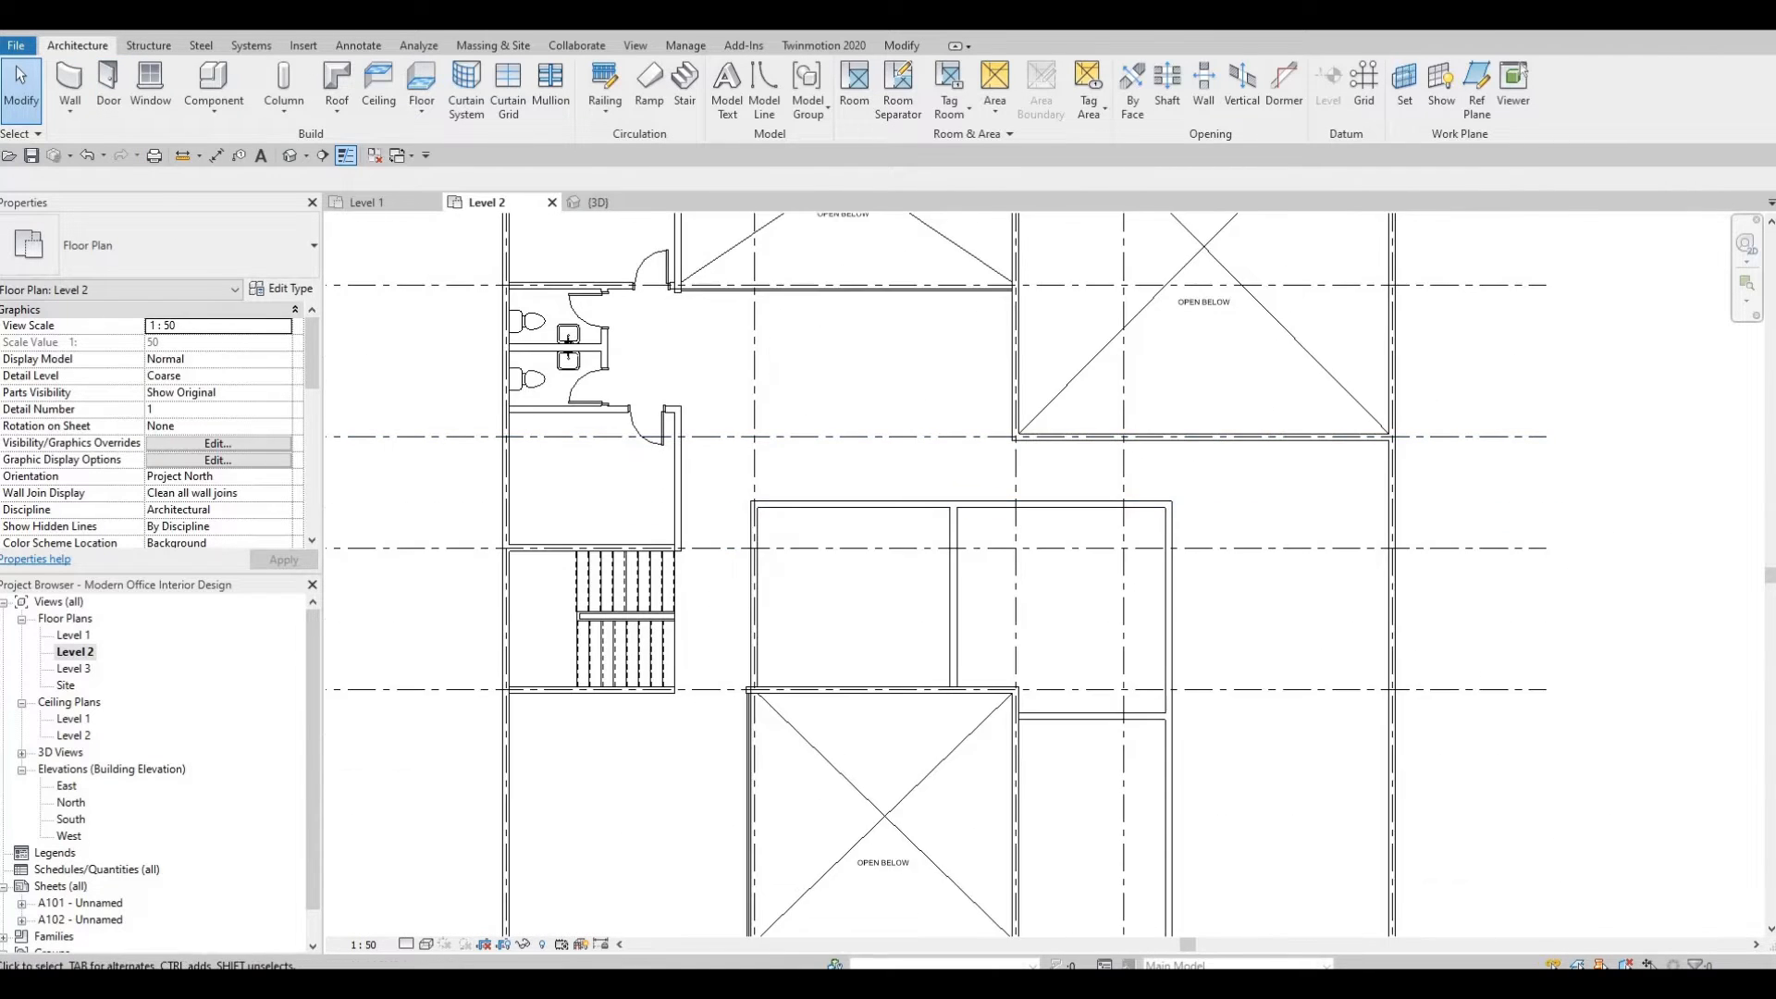
middle_click_drag(837, 541, 806, 471)
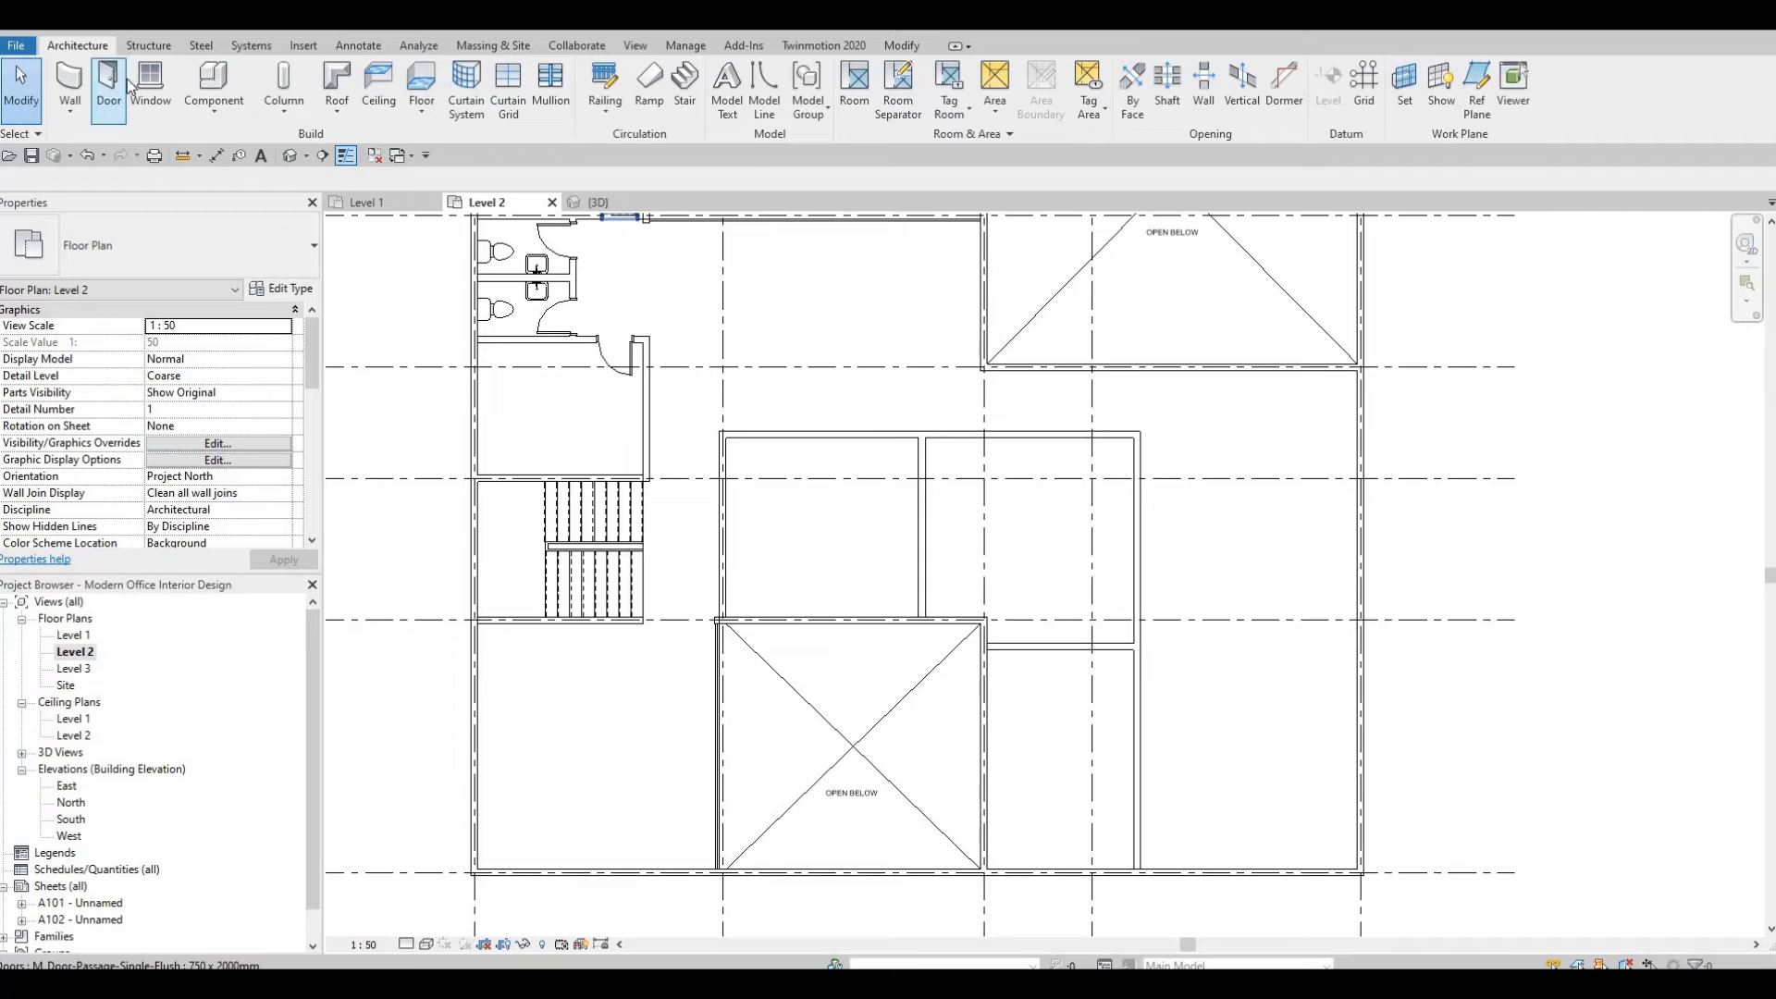
Draw a Curtain Wall along the lower edge of the upper-left open-below area, ending at its corner.
left_click(73, 96)
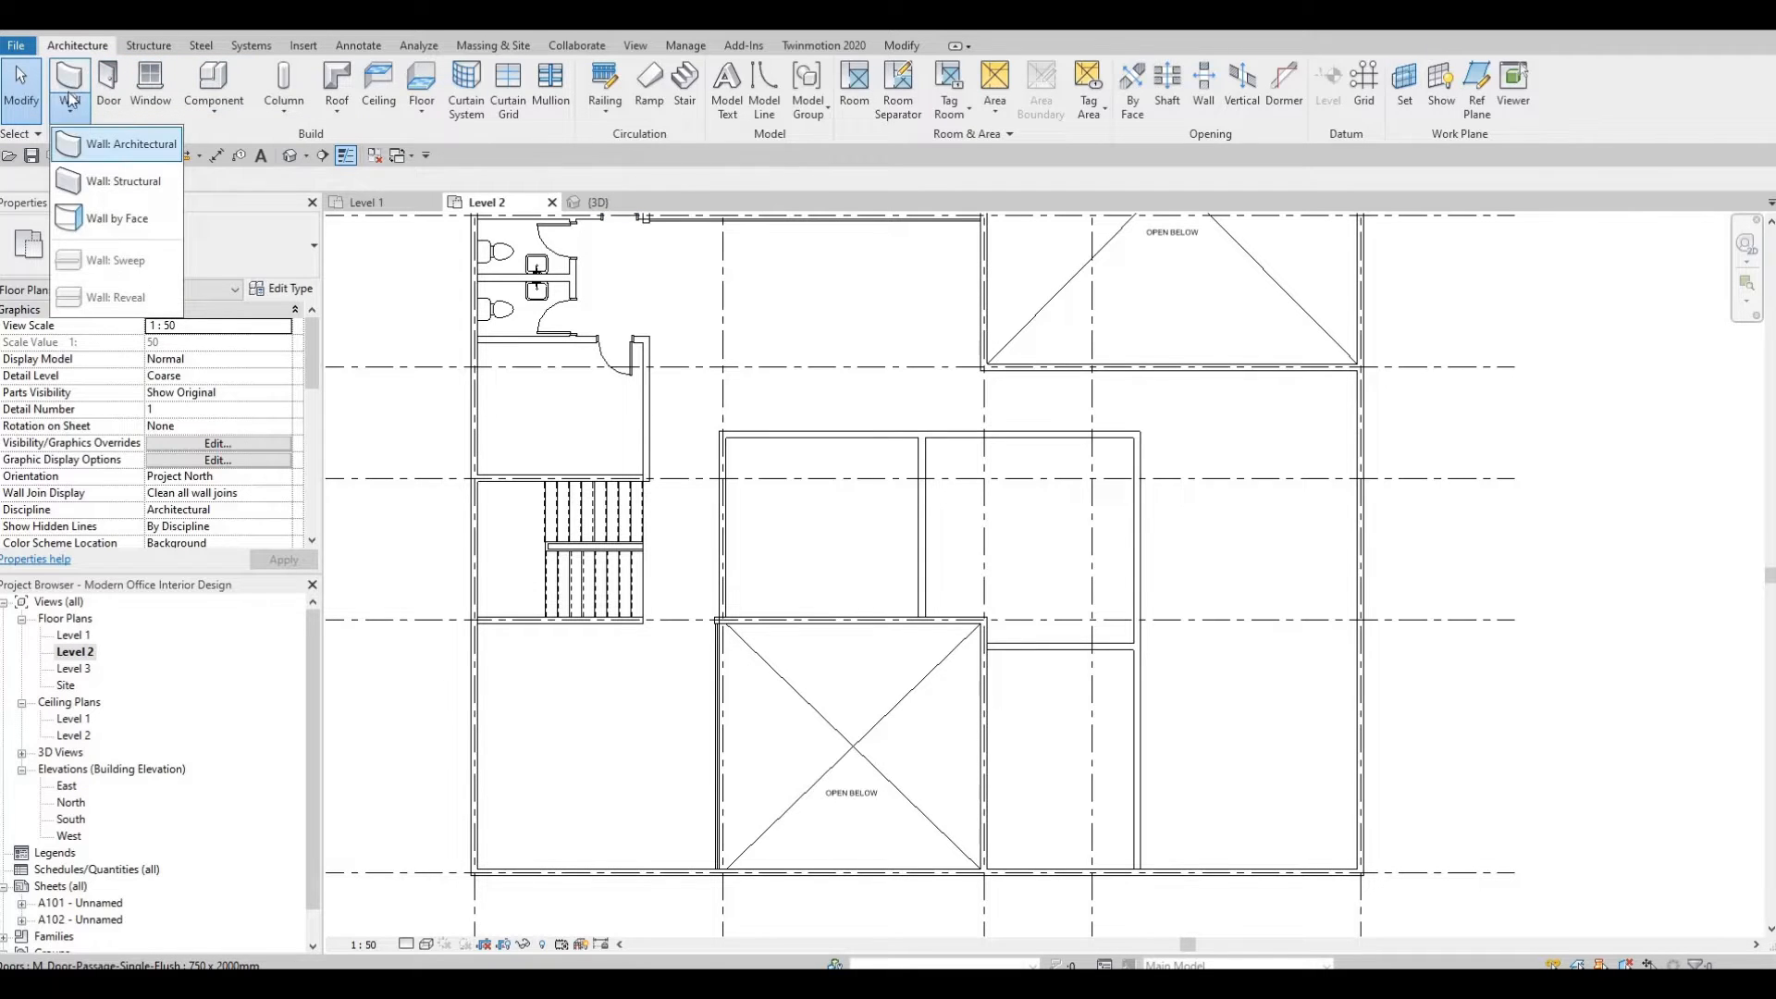
left_click(129, 143)
scroll(1021, 367, "up", 5)
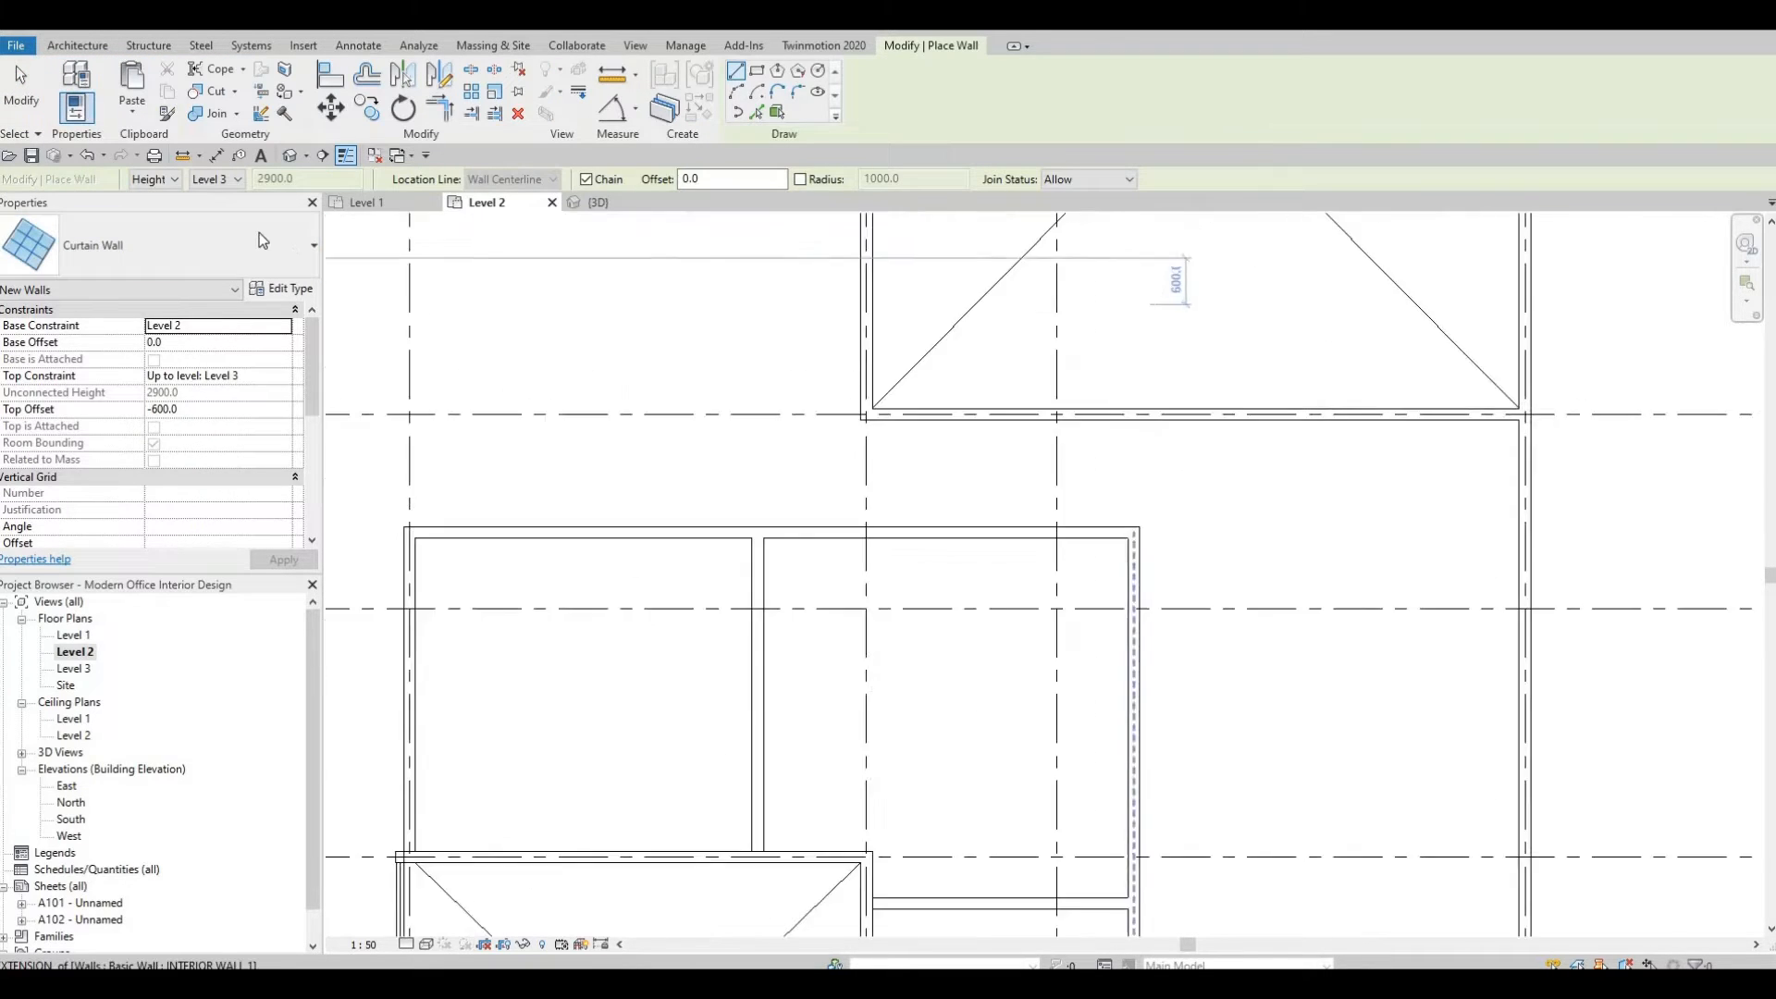
left_click(261, 239)
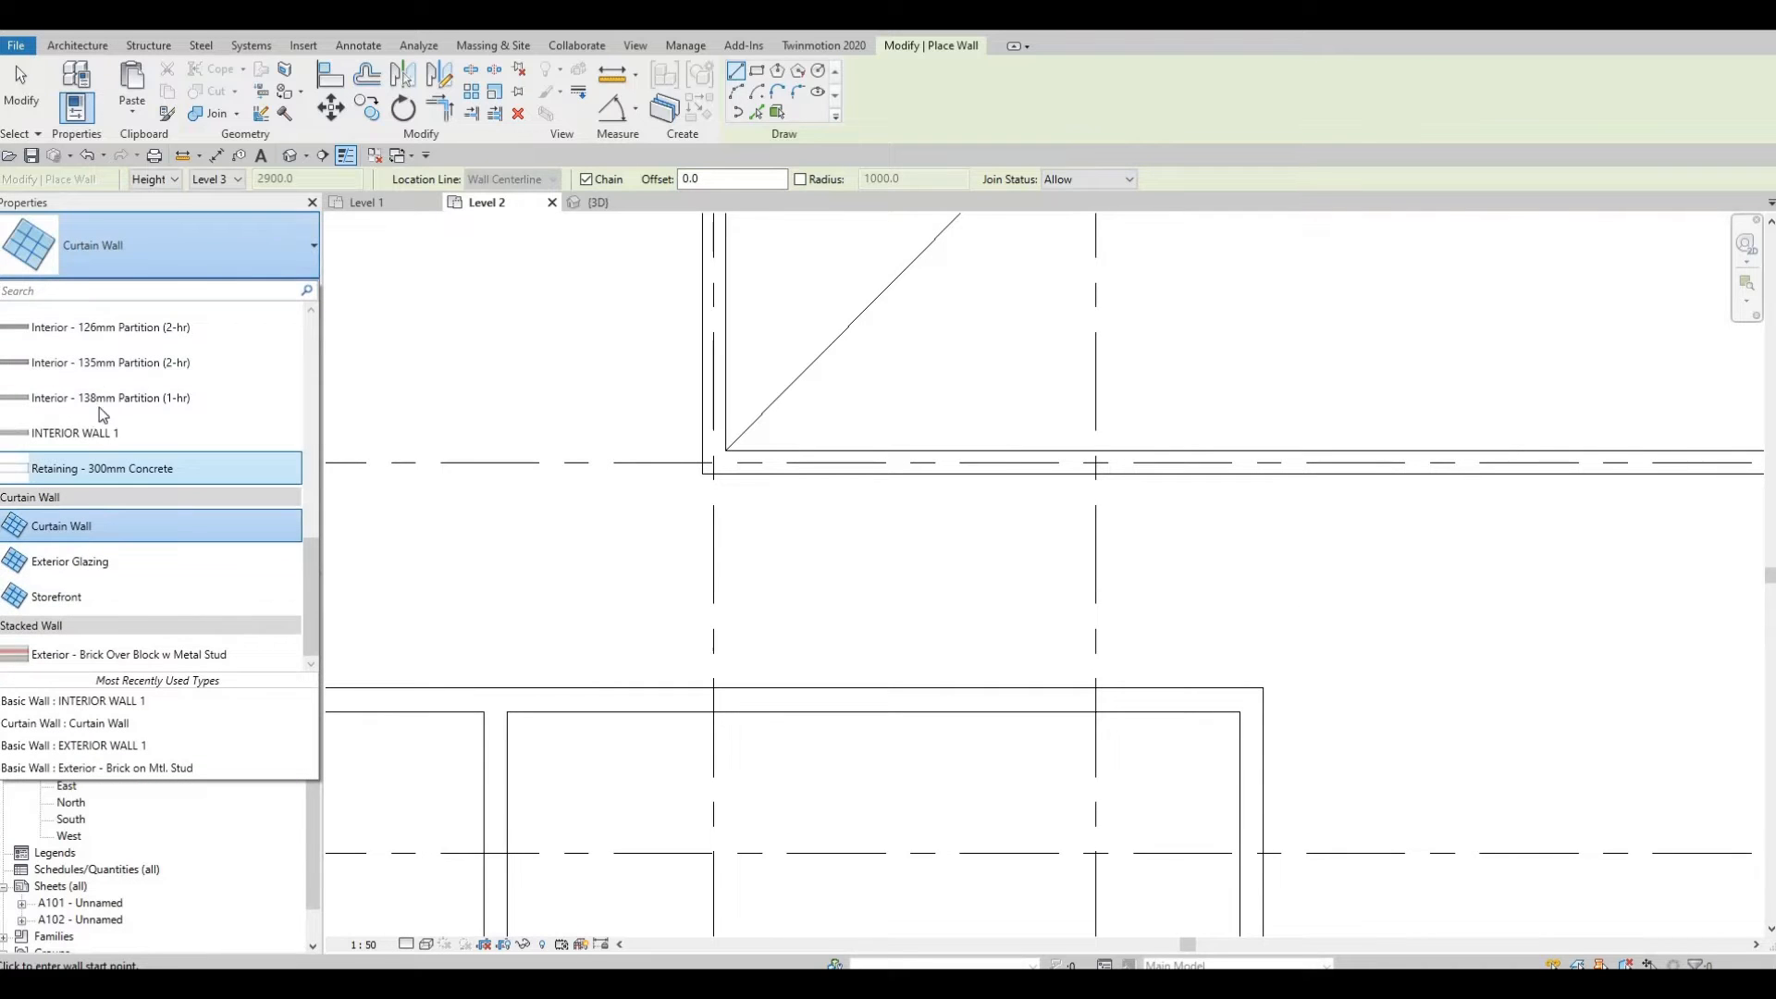
scroll(103, 441, "up", 3)
scroll(53, 528, "down", 3)
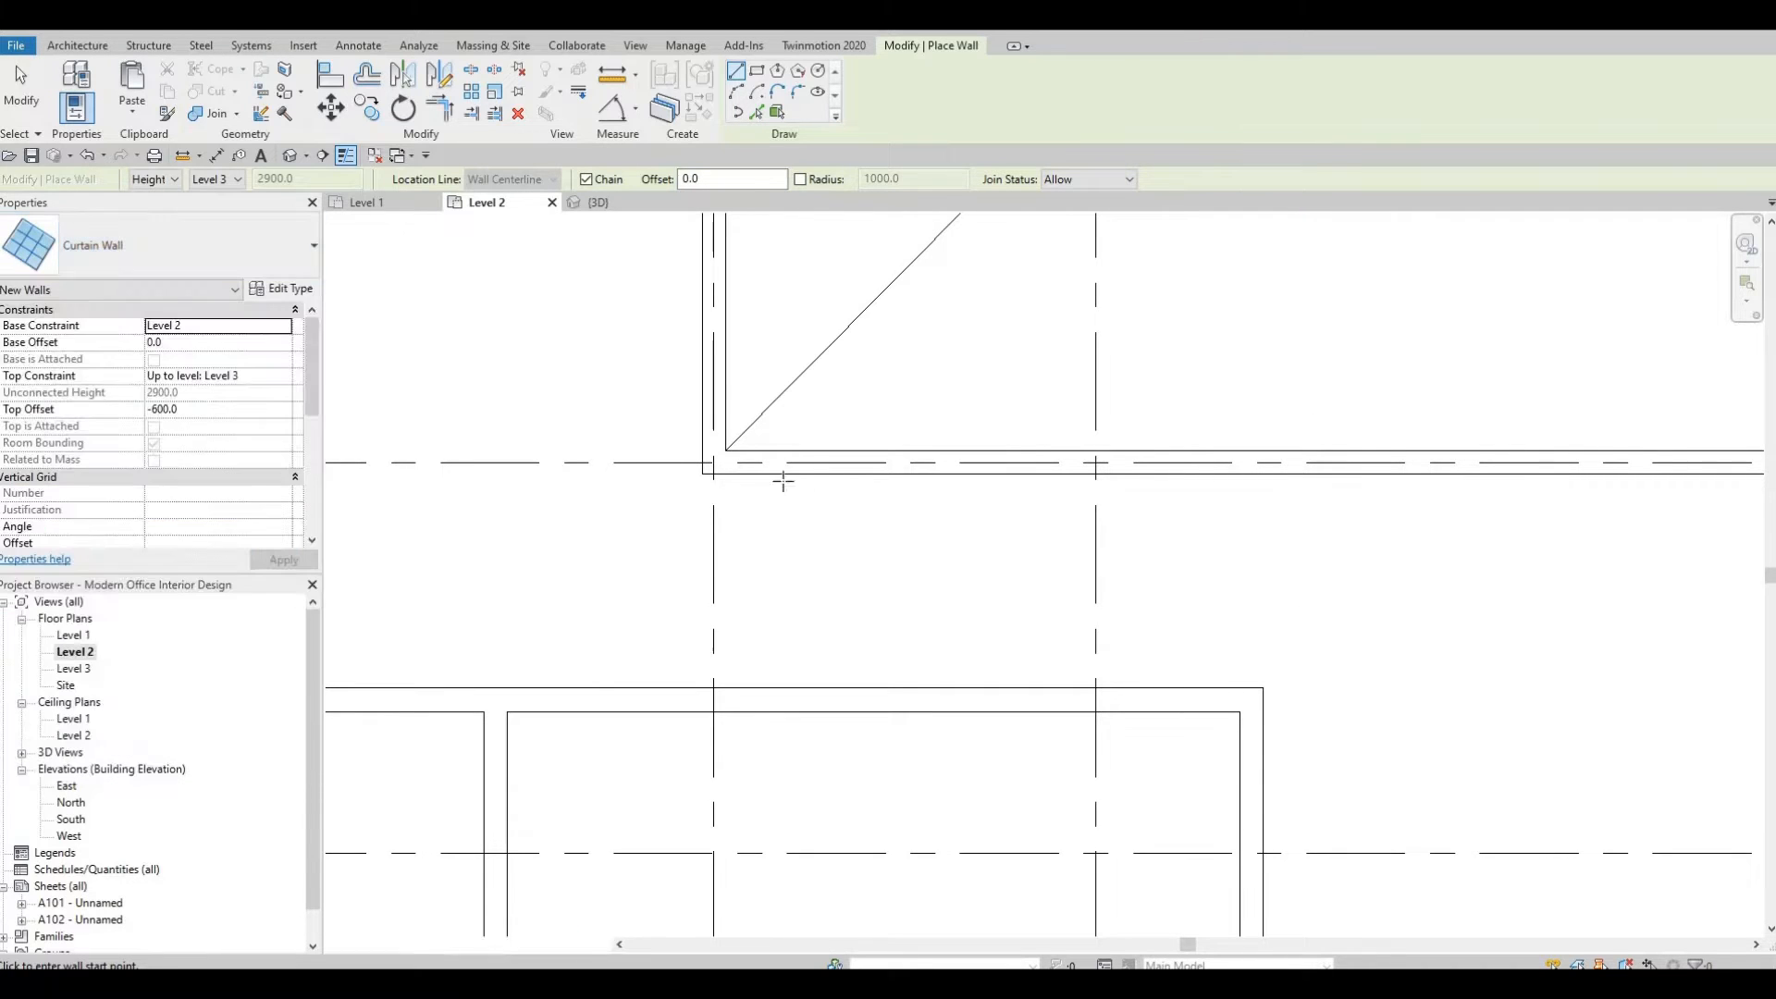
scroll(703, 467, "up", 3)
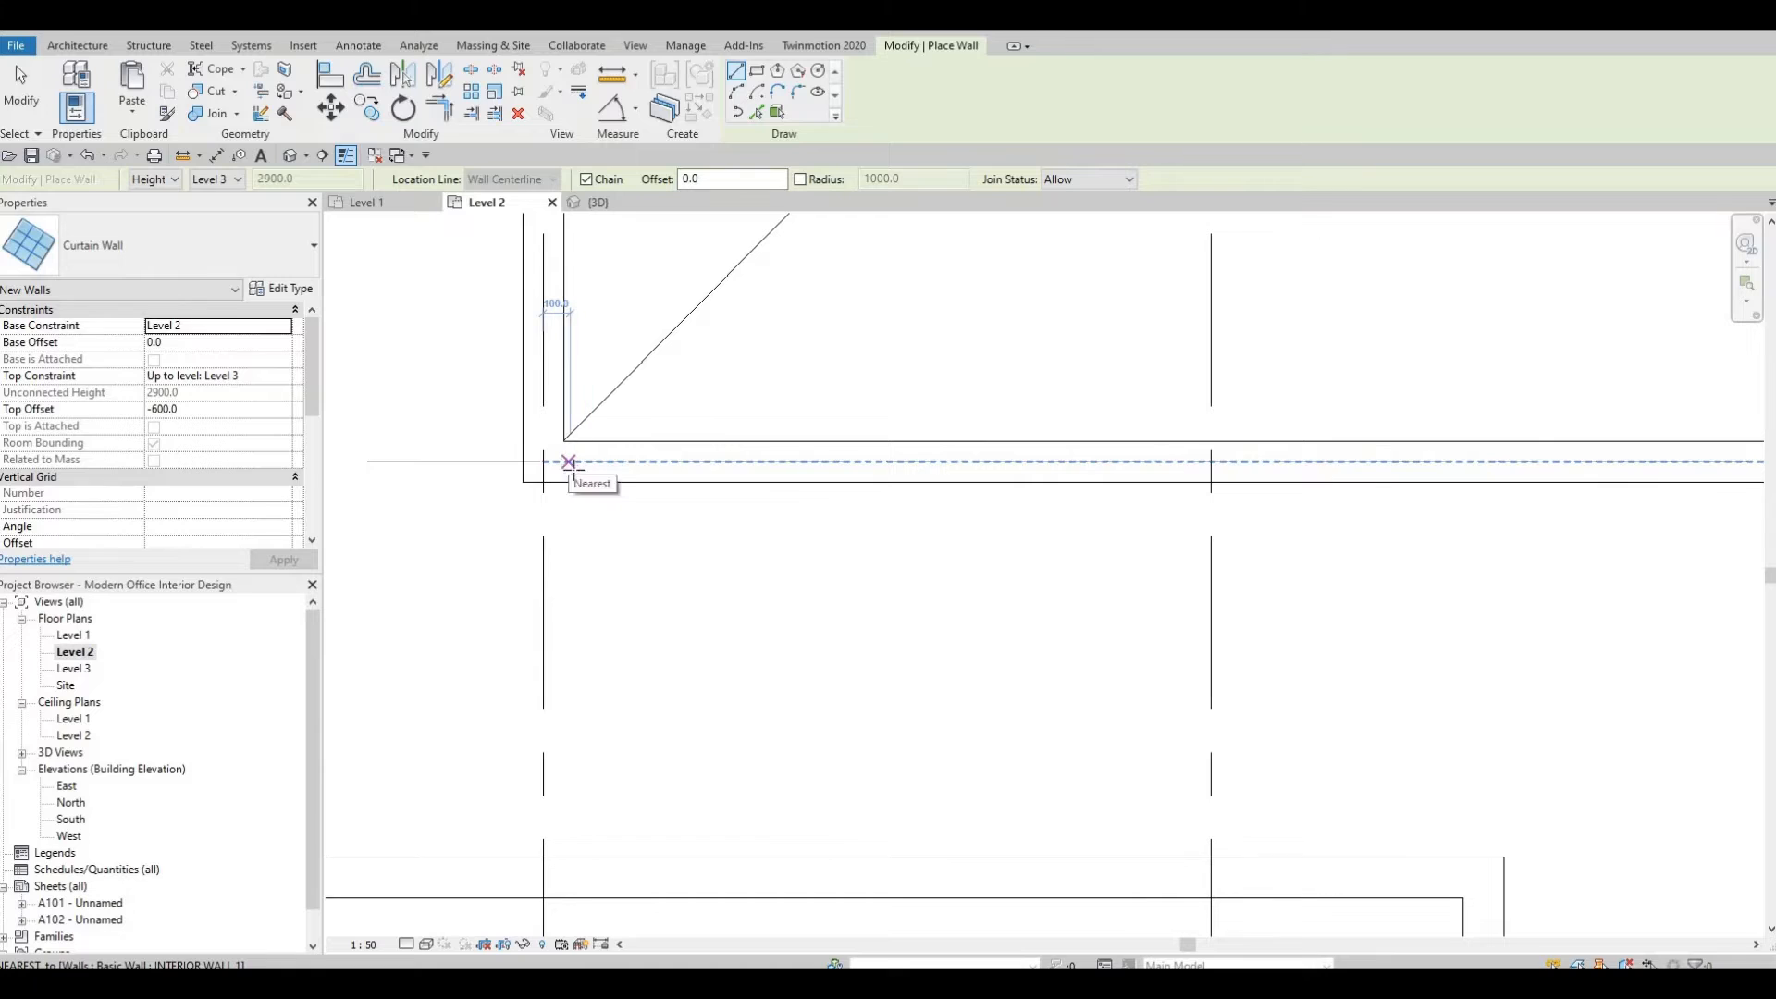
middle_click_drag(1582, 499, 1107, 505)
middle_click_drag(1622, 525, 1095, 499)
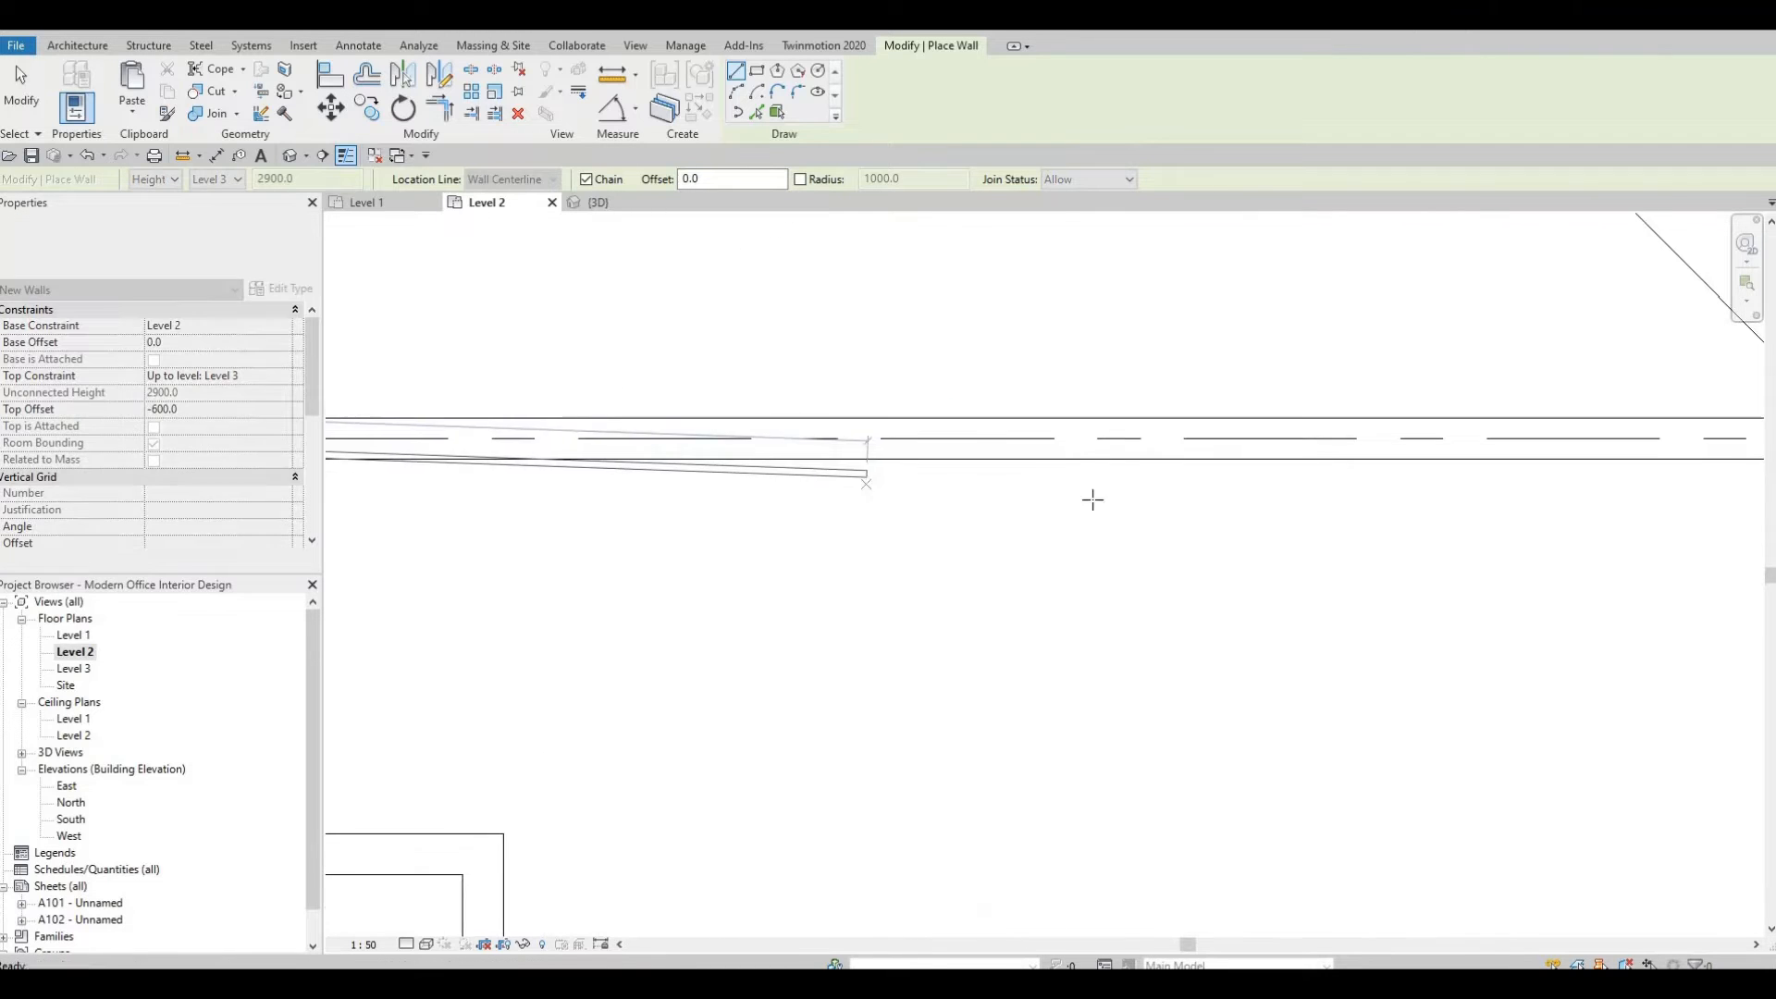
middle_click_drag(1514, 446, 1221, 440)
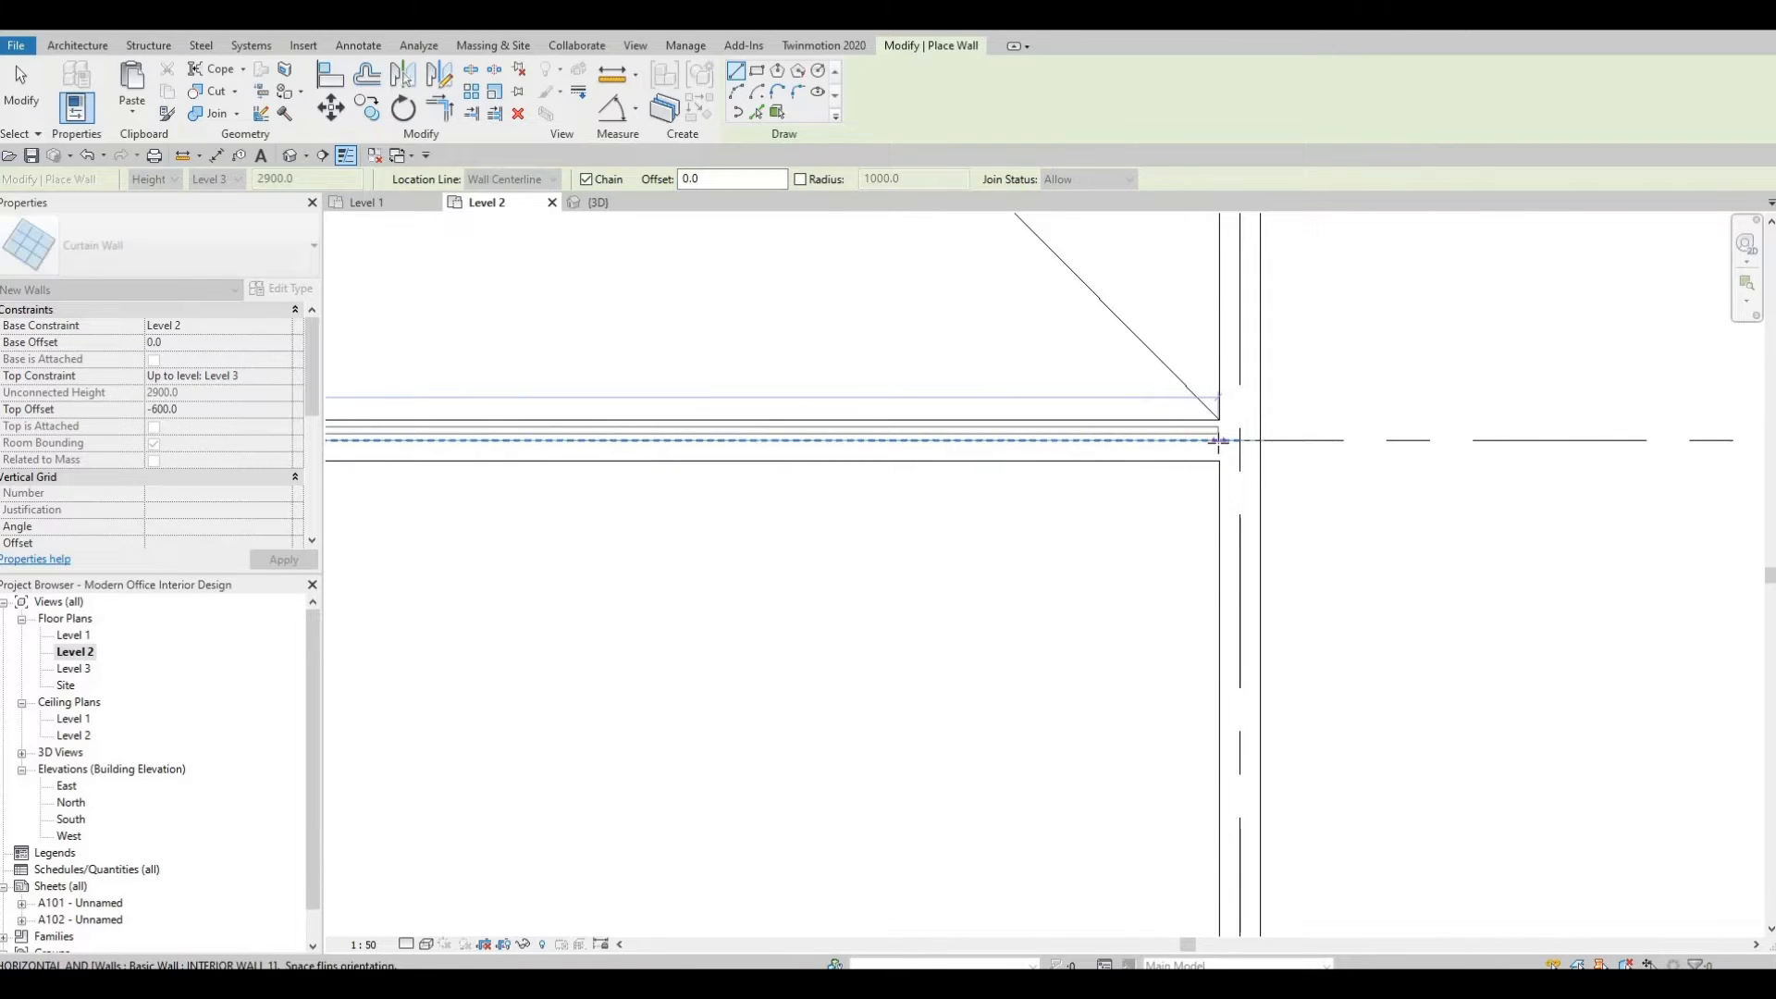
left_click(1221, 441)
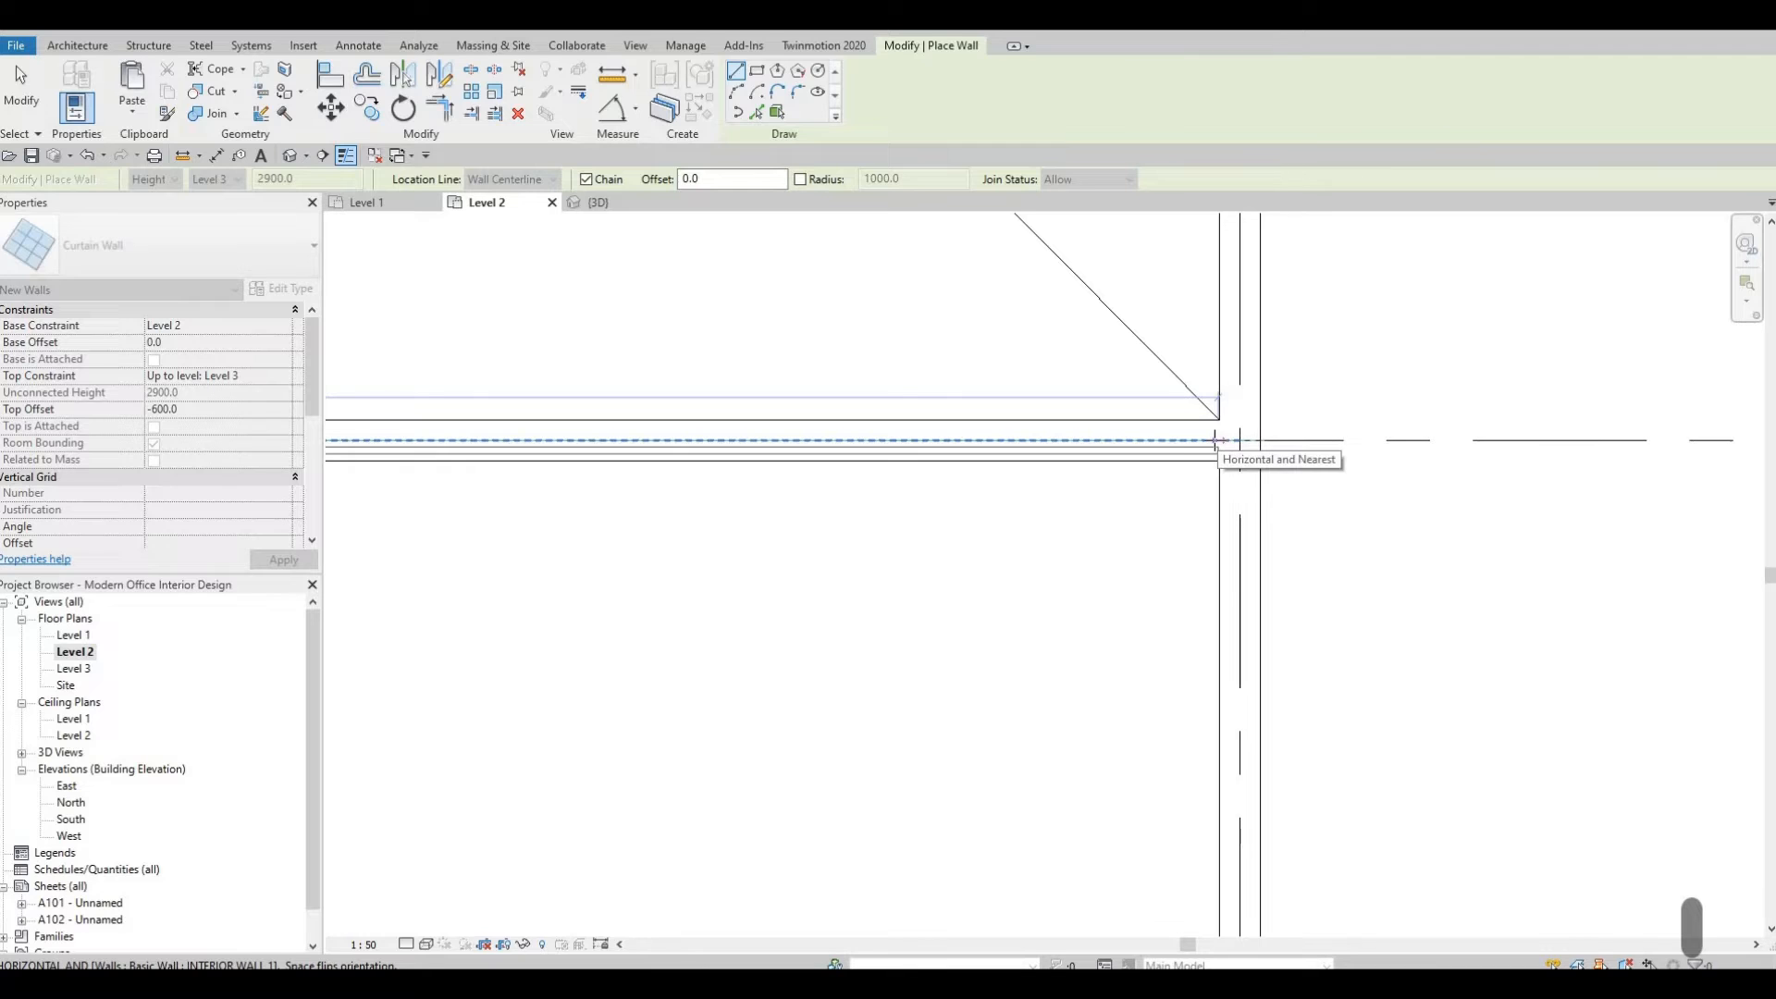
key("Escape")
key("Escape")
key("Escape")
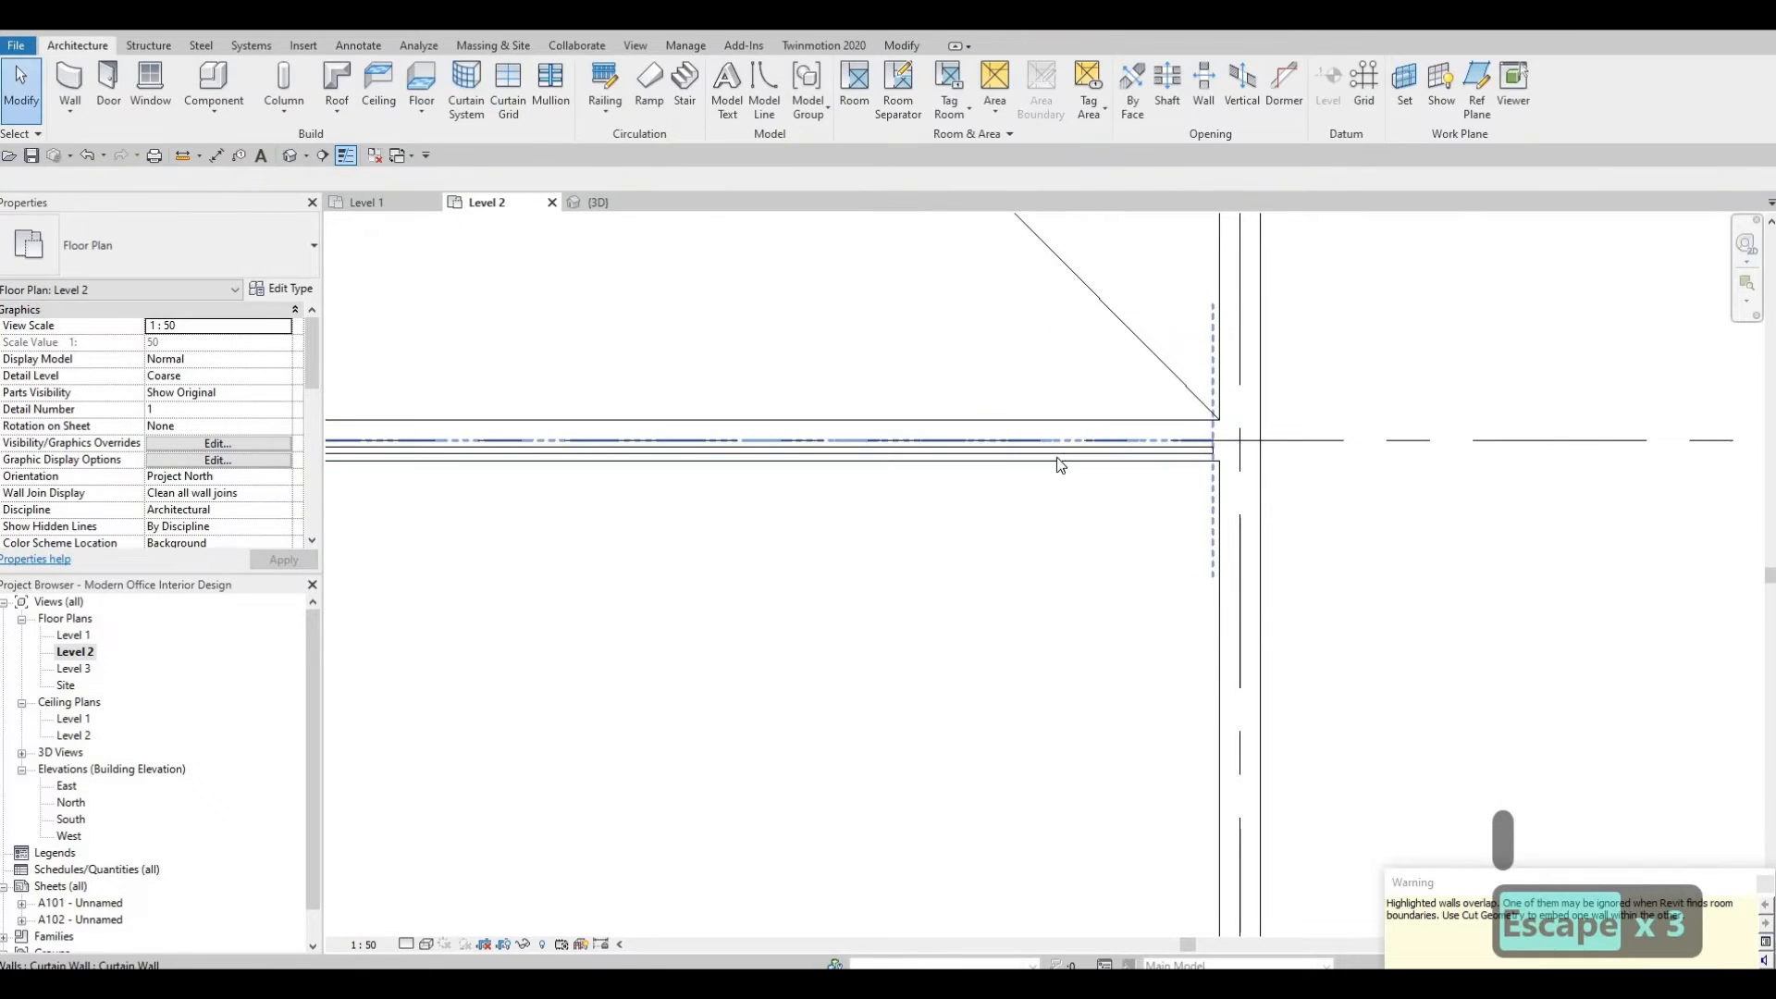
Try to apply Cut Geometry to the curtain wall and the overlapping wall along the open-below edge.
scroll(732, 439, "down", 2)
middle_click_drag(733, 439, 1155, 427)
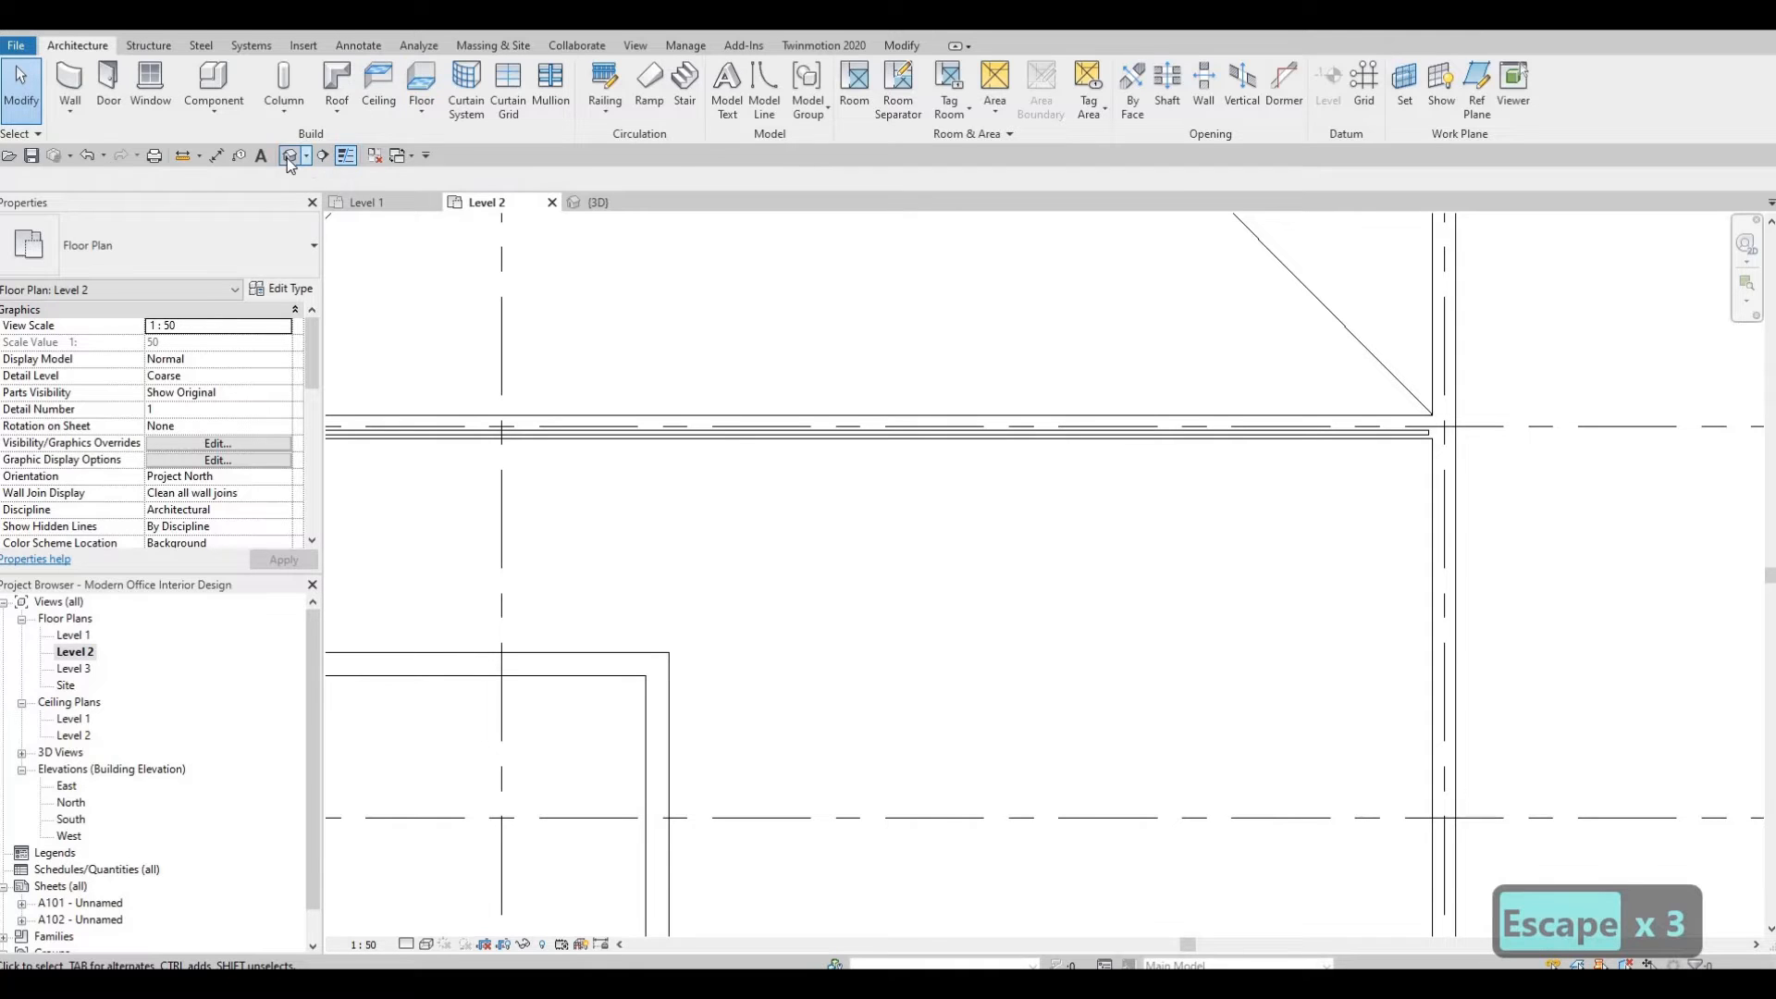
left_click(902, 46)
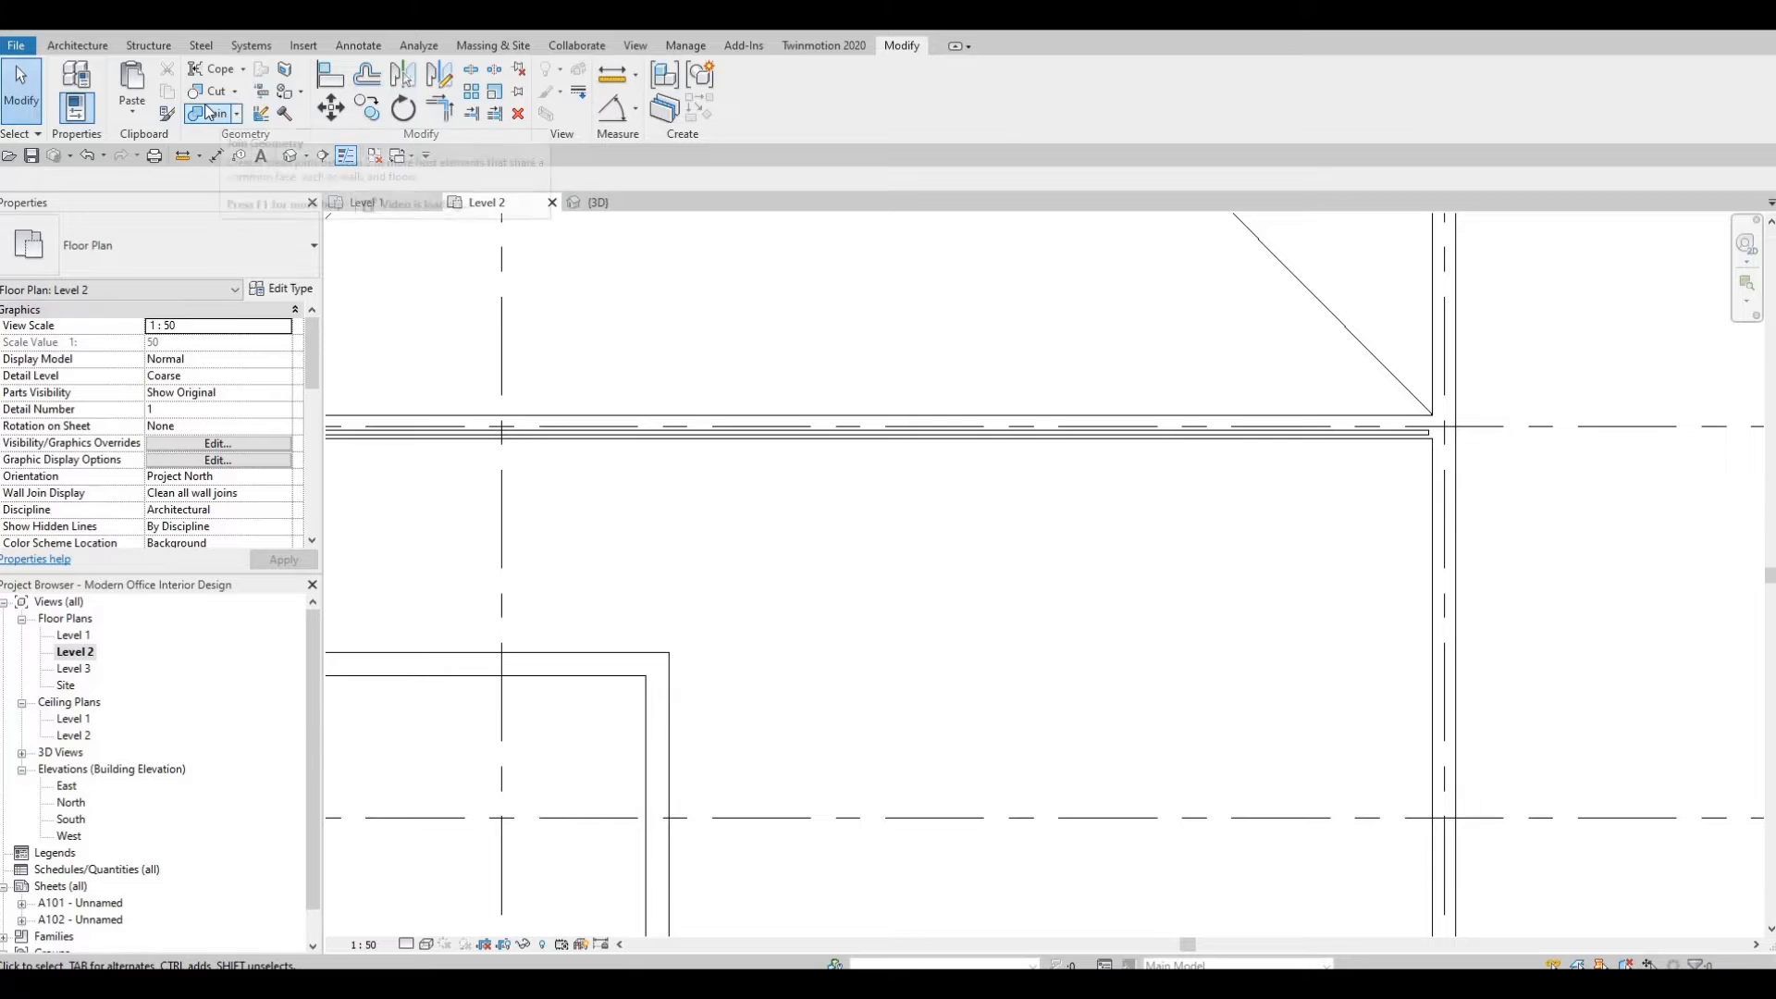
left_click(212, 113)
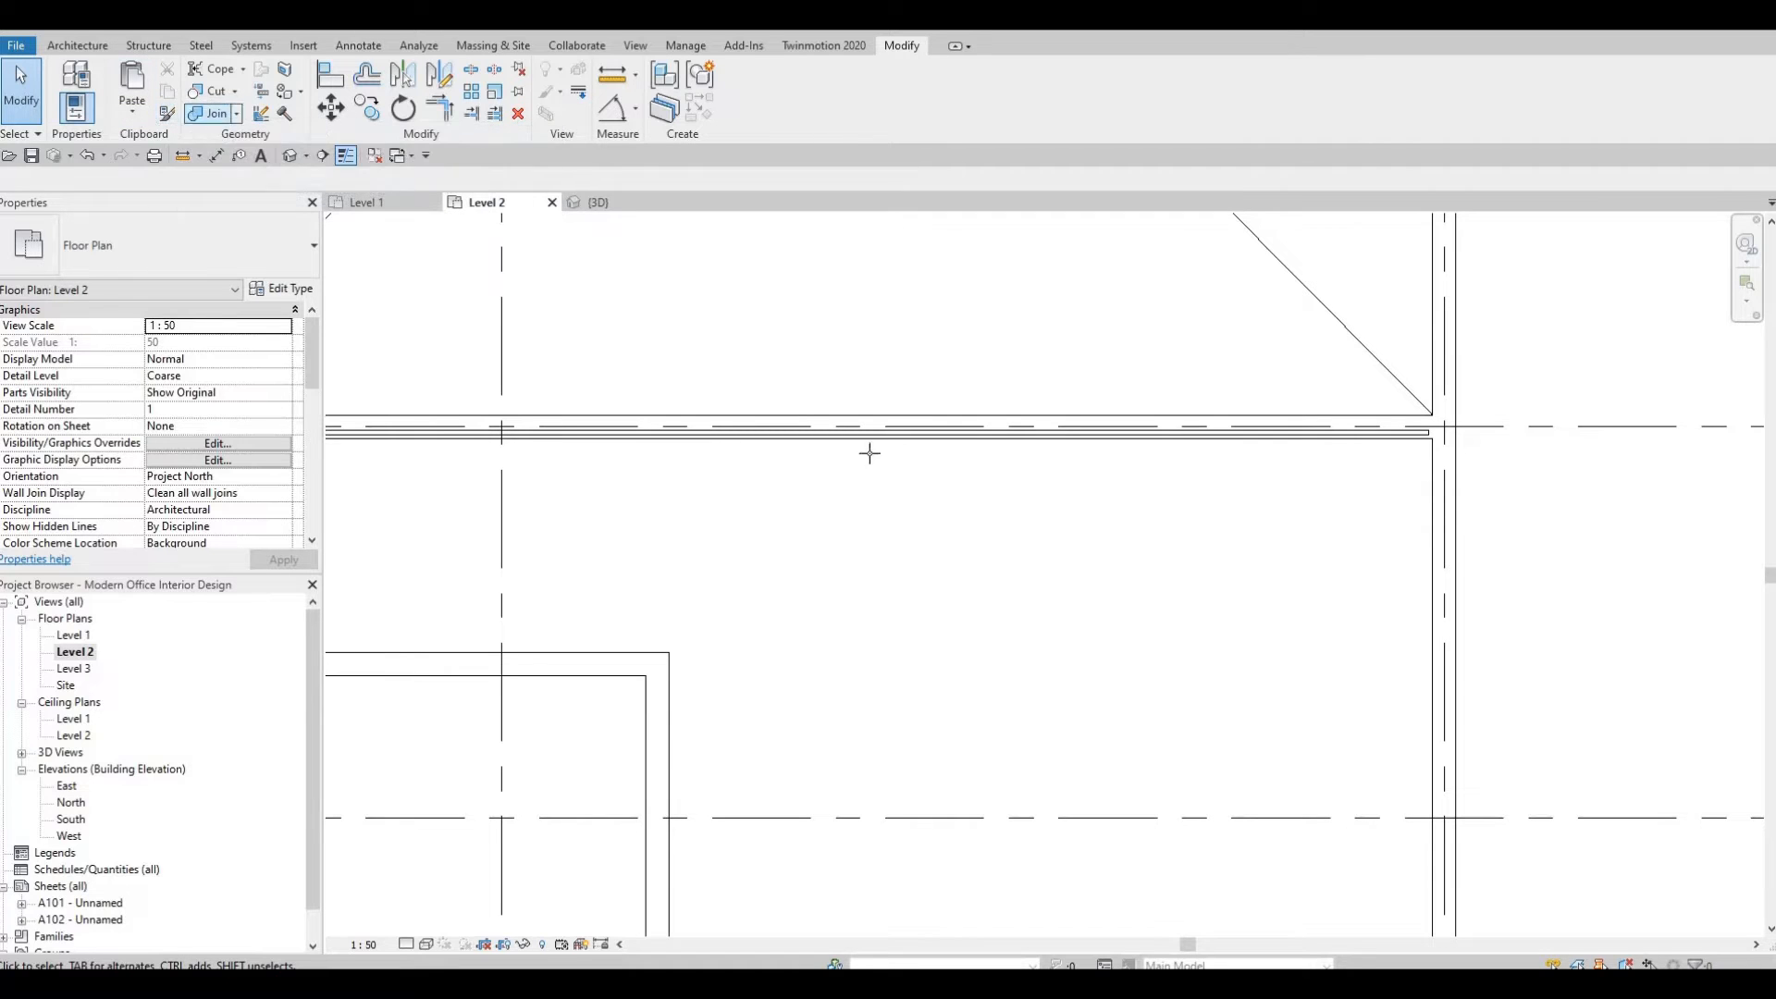
left_click(839, 433)
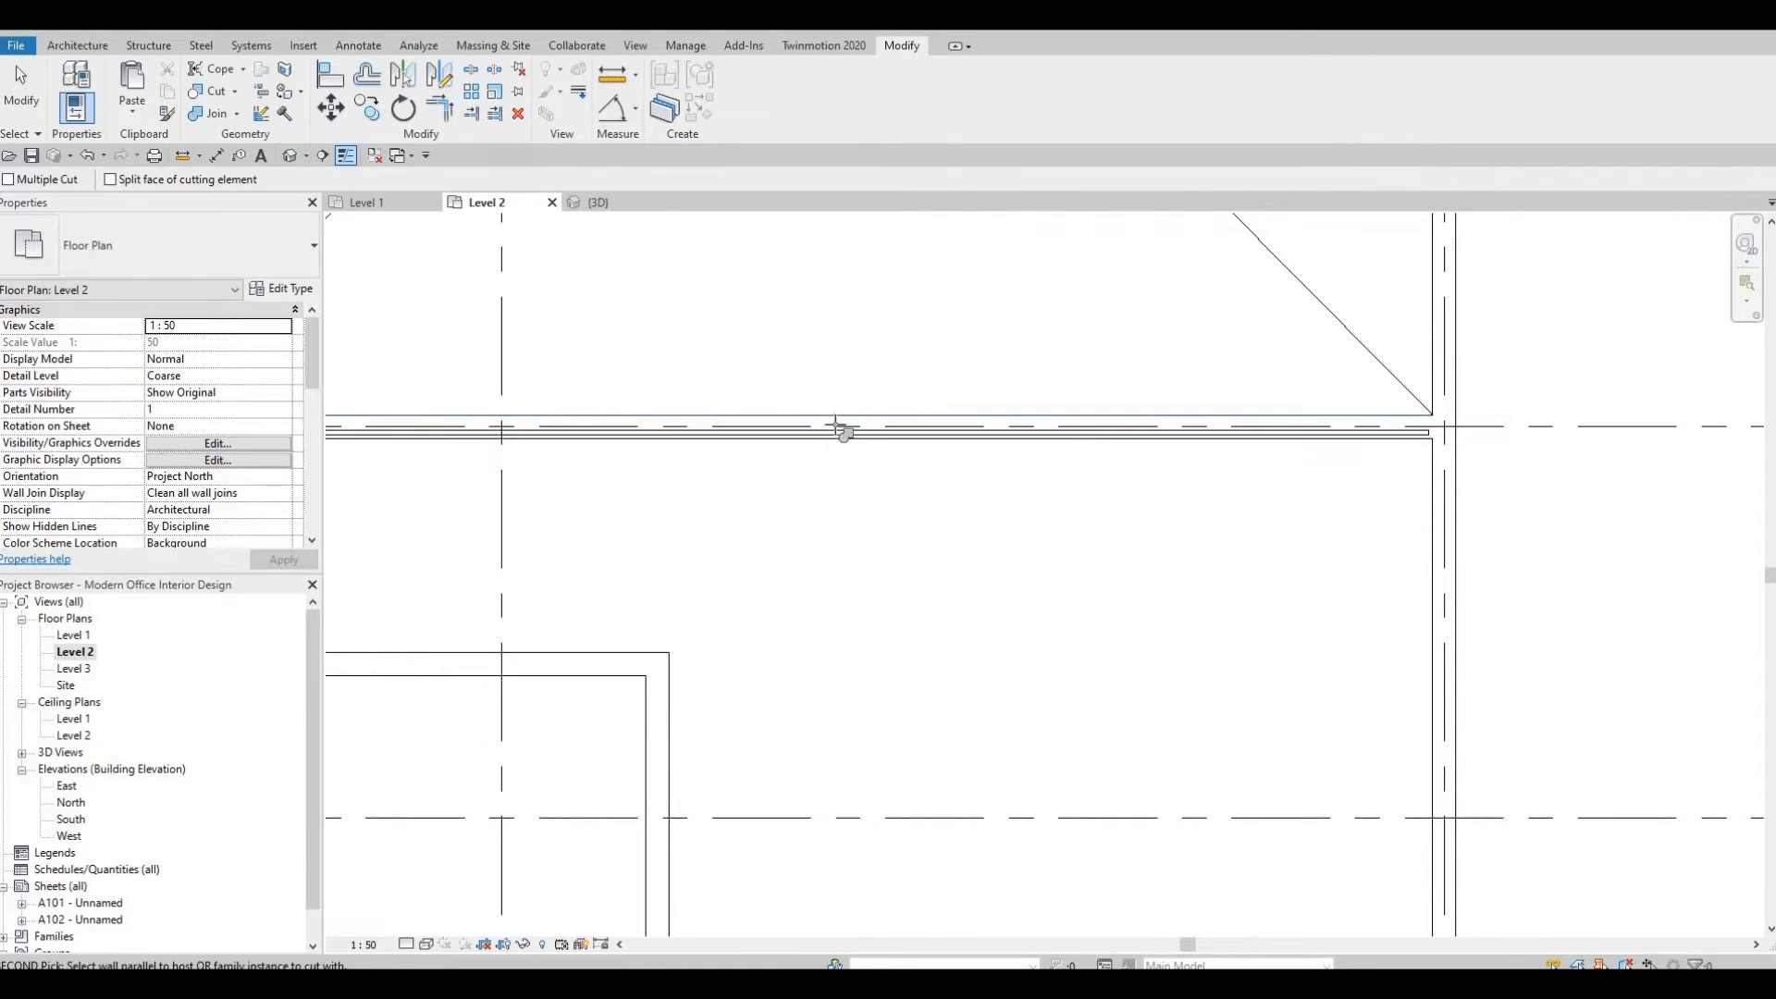
middle_click_drag(505, 449, 915, 451)
scroll(915, 452, "down", 1)
key("Escape")
key("Escape")
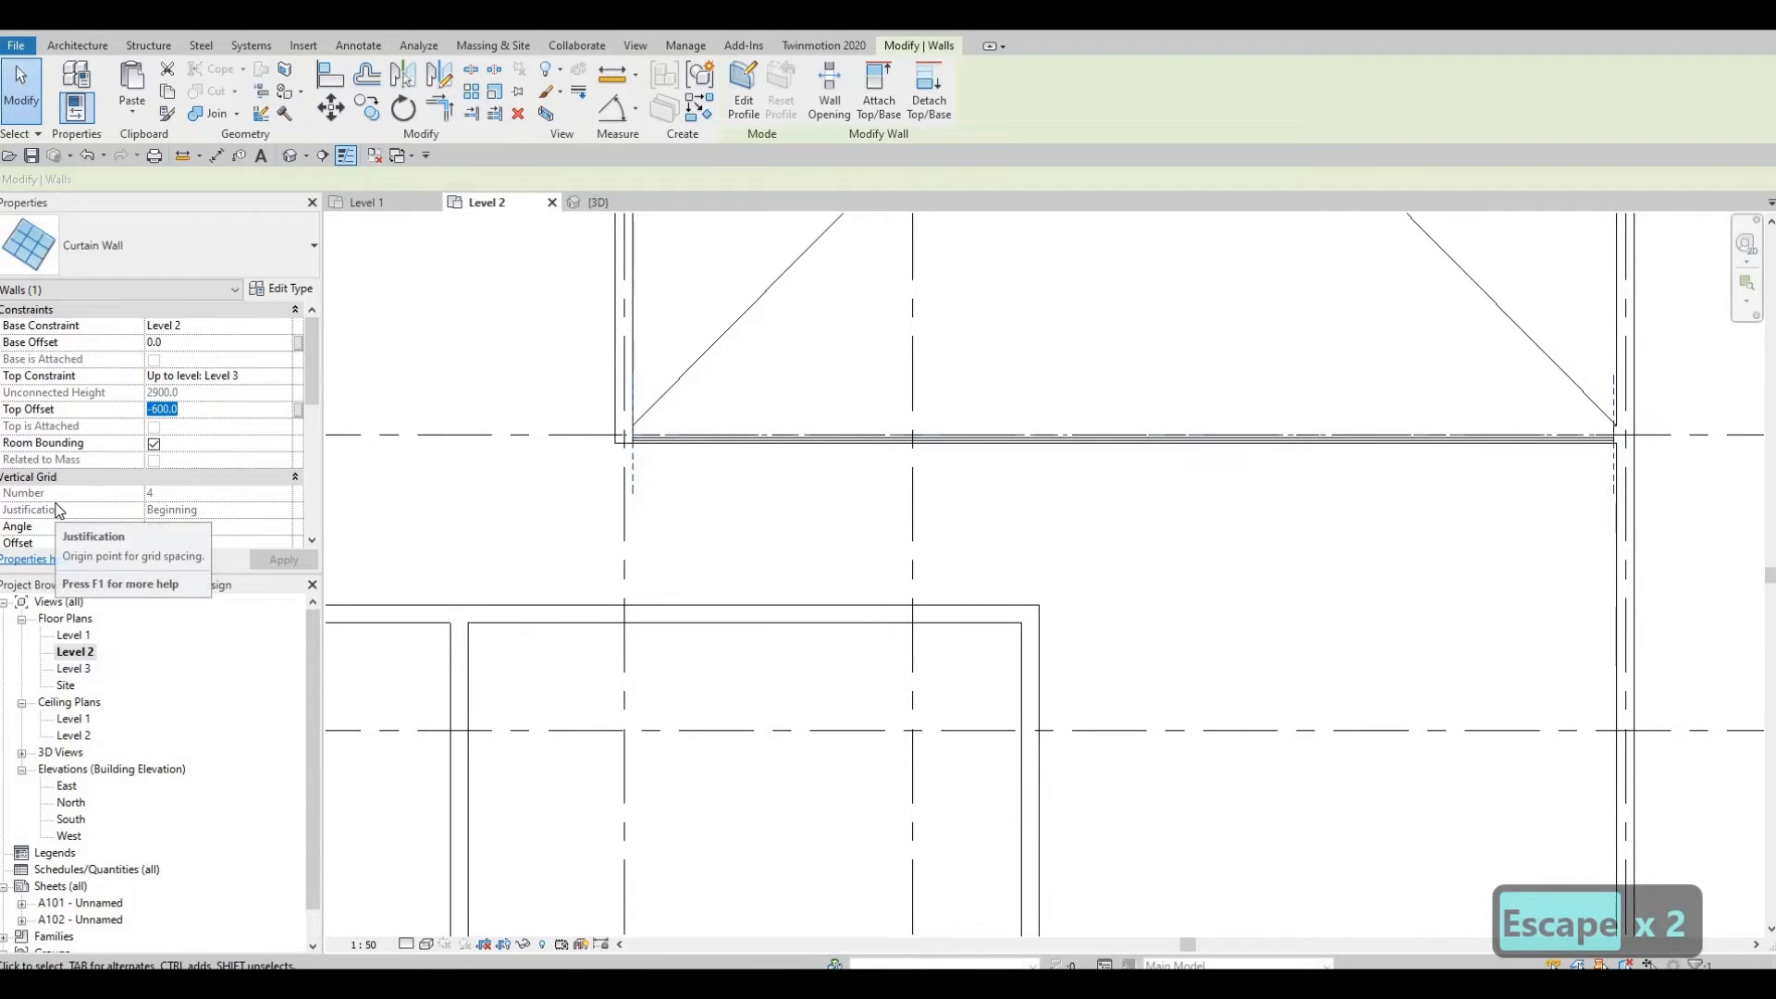
Set the selected curtain wall's top offset to -200 mm.
type("-200")
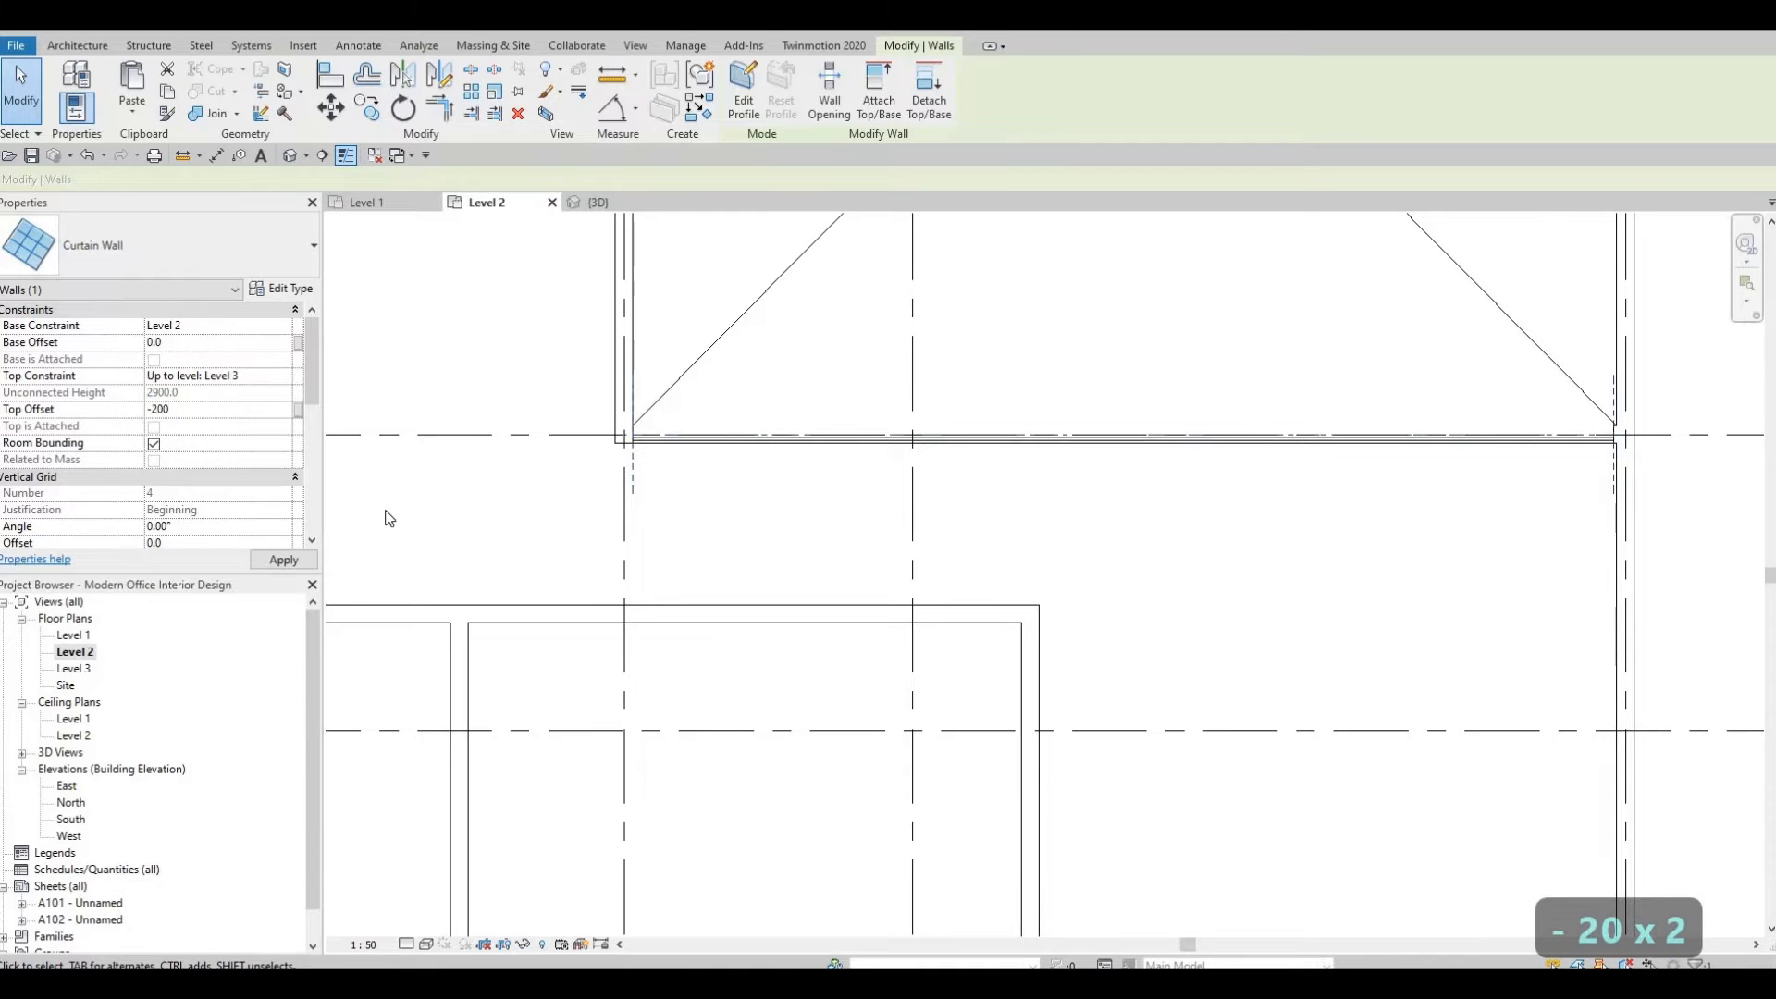
left_click(282, 560)
key("Escape")
key("Escape")
key("Escape")
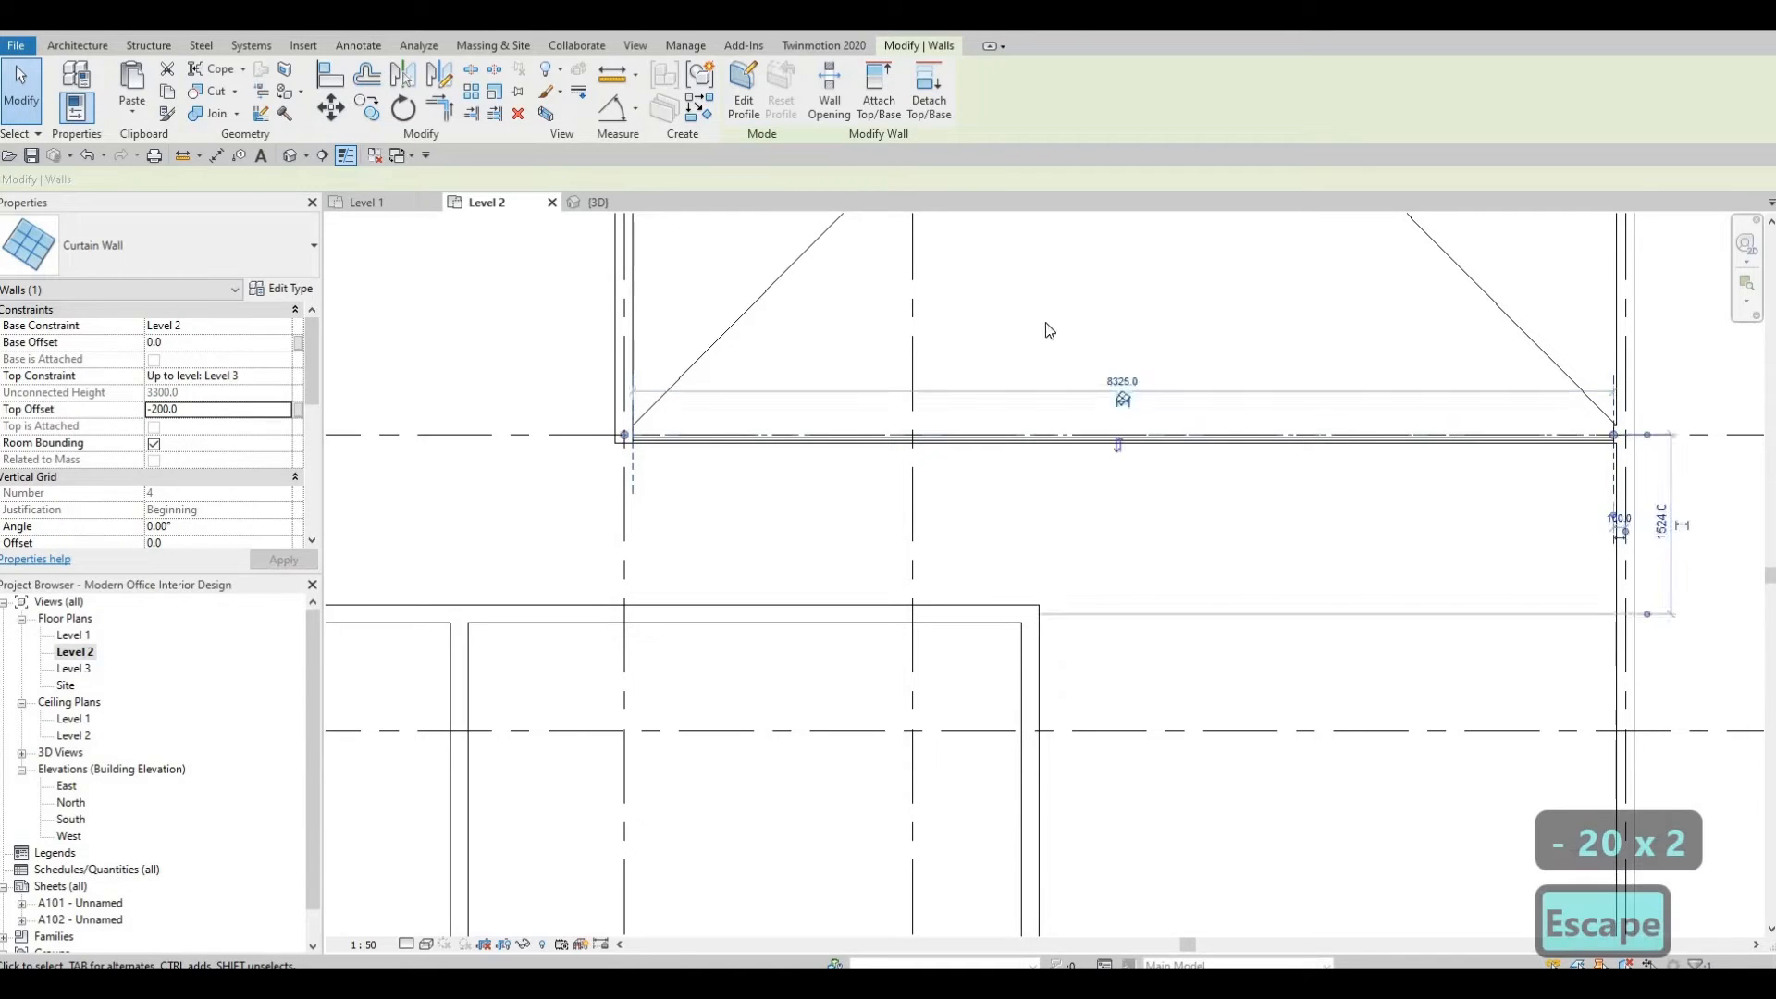
Set the curtain wall's top offset along the larger open-below area to -600 mm.
scroll(1043, 323, "down", 2)
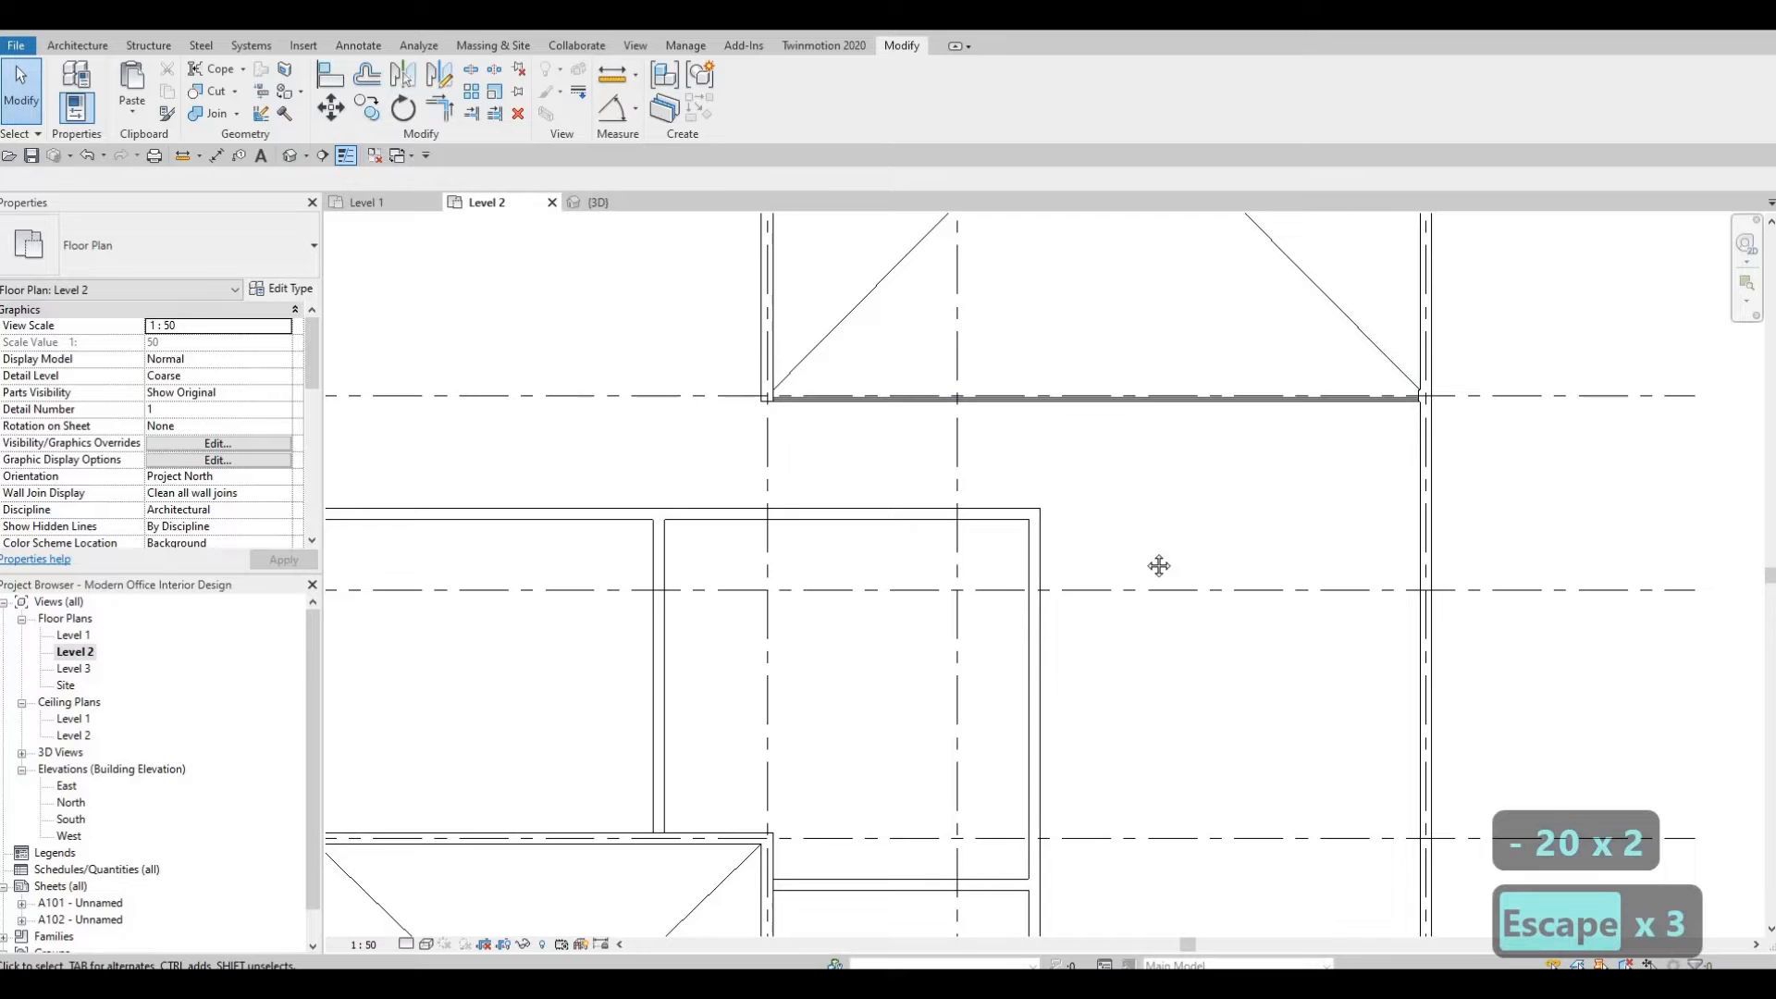
middle_click_drag(1083, 573, 1069, 606)
middle_click_drag(1071, 699, 1042, 794)
key("Escape")
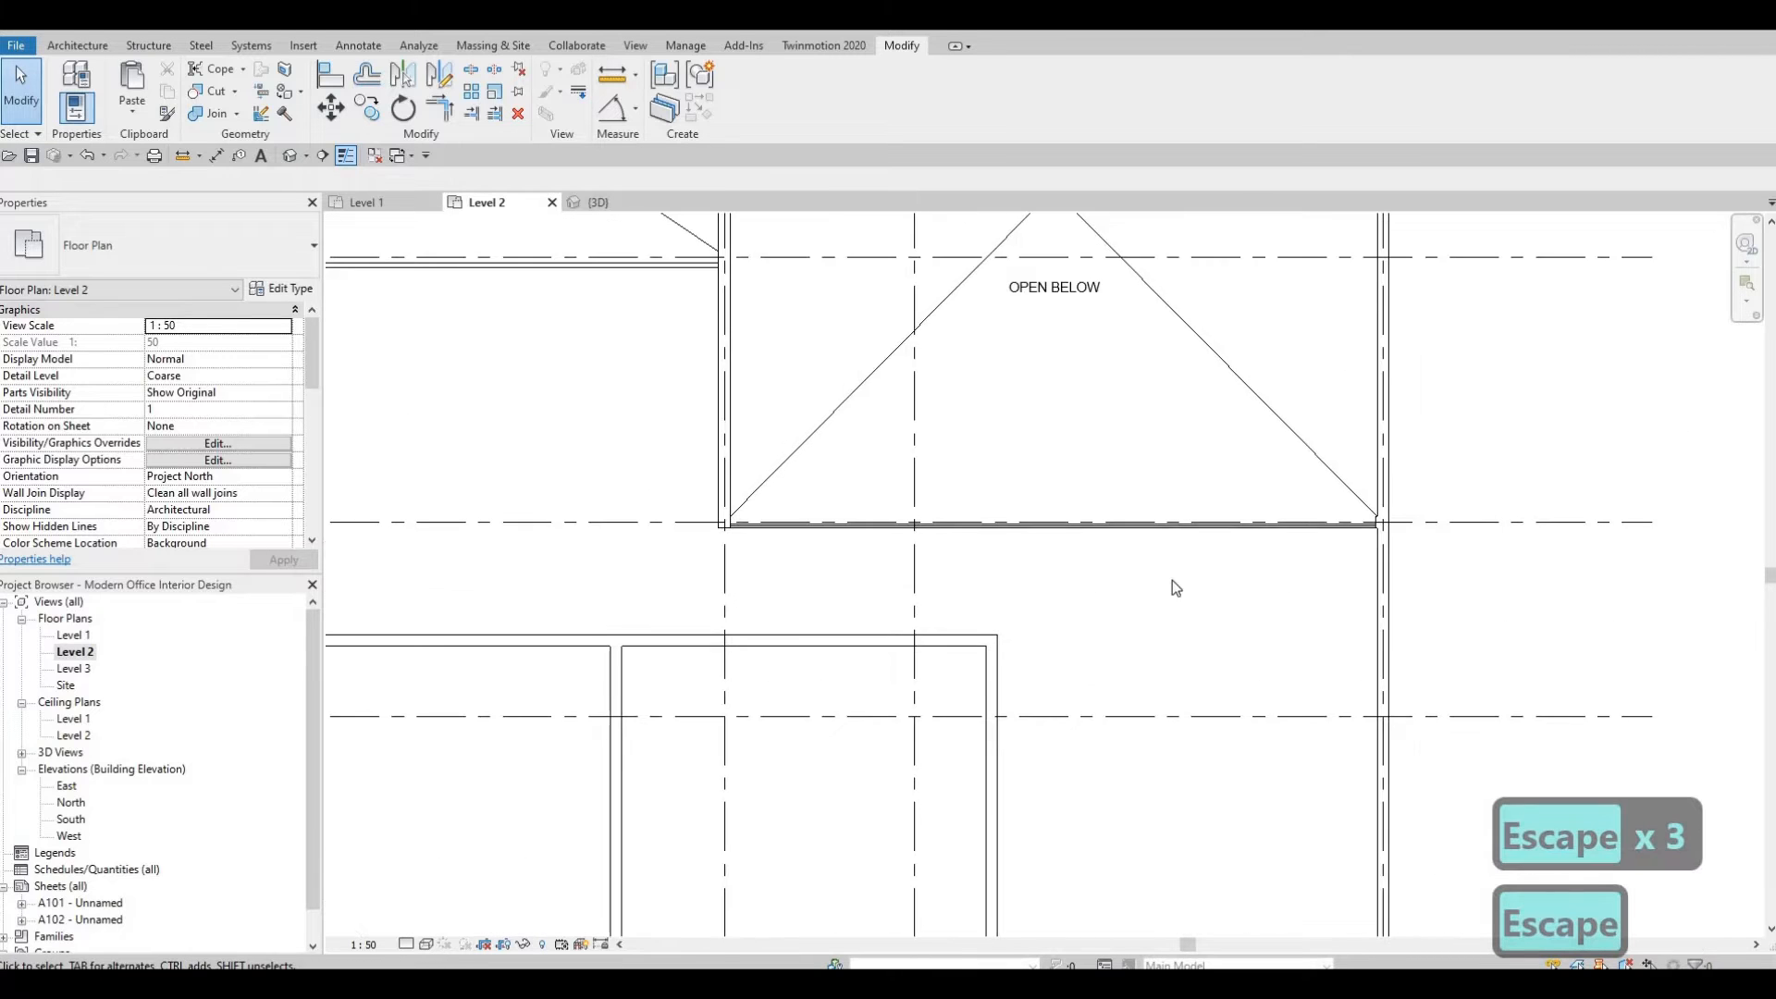
scroll(1063, 678, "down", 2)
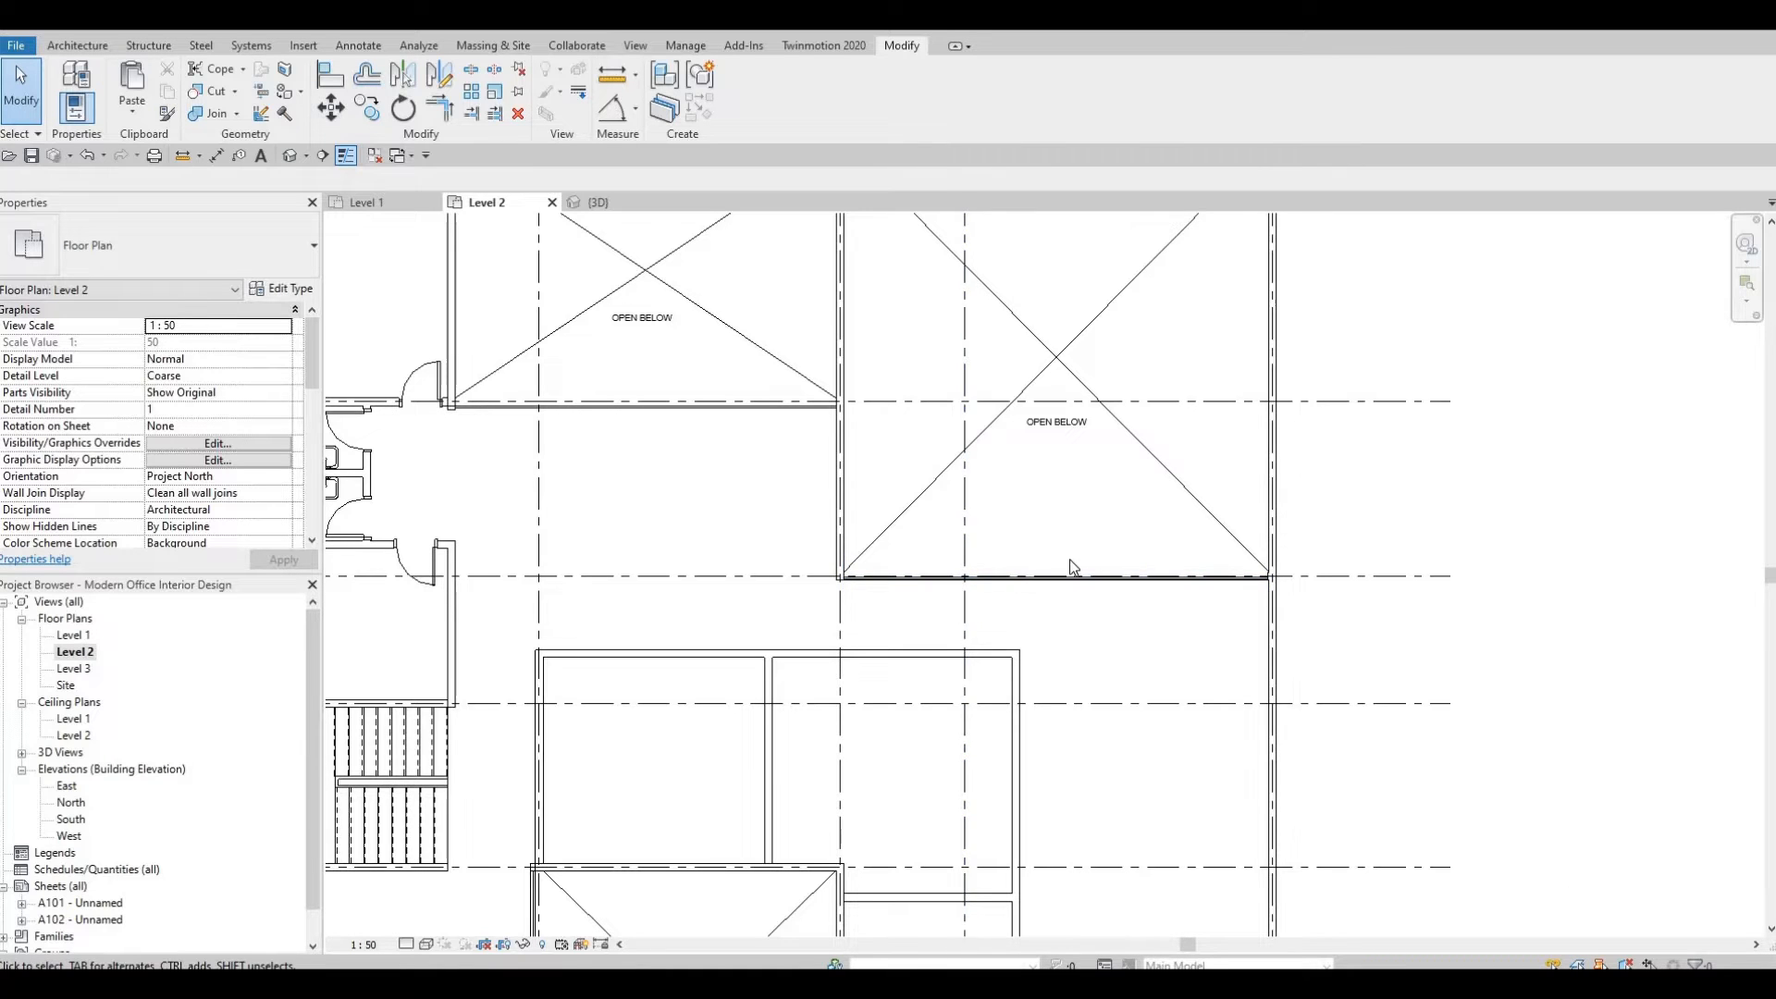
scroll(1073, 555, "up", 5)
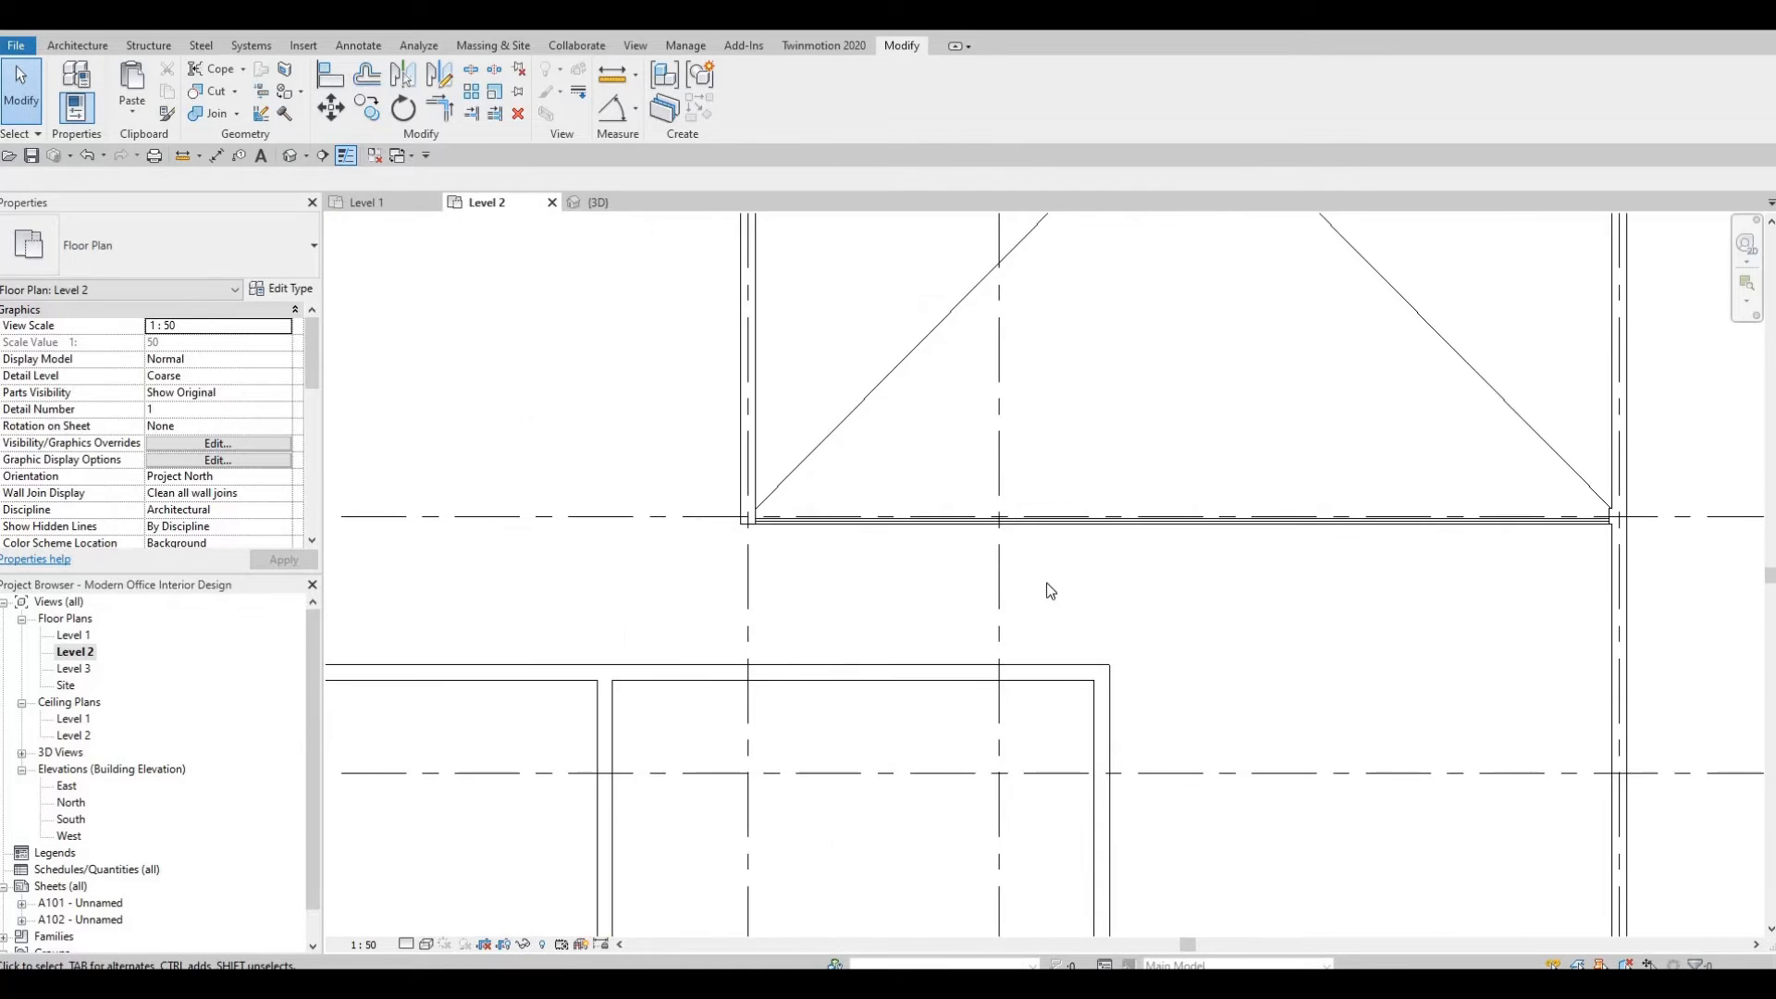
scroll(1162, 490, "down", 2)
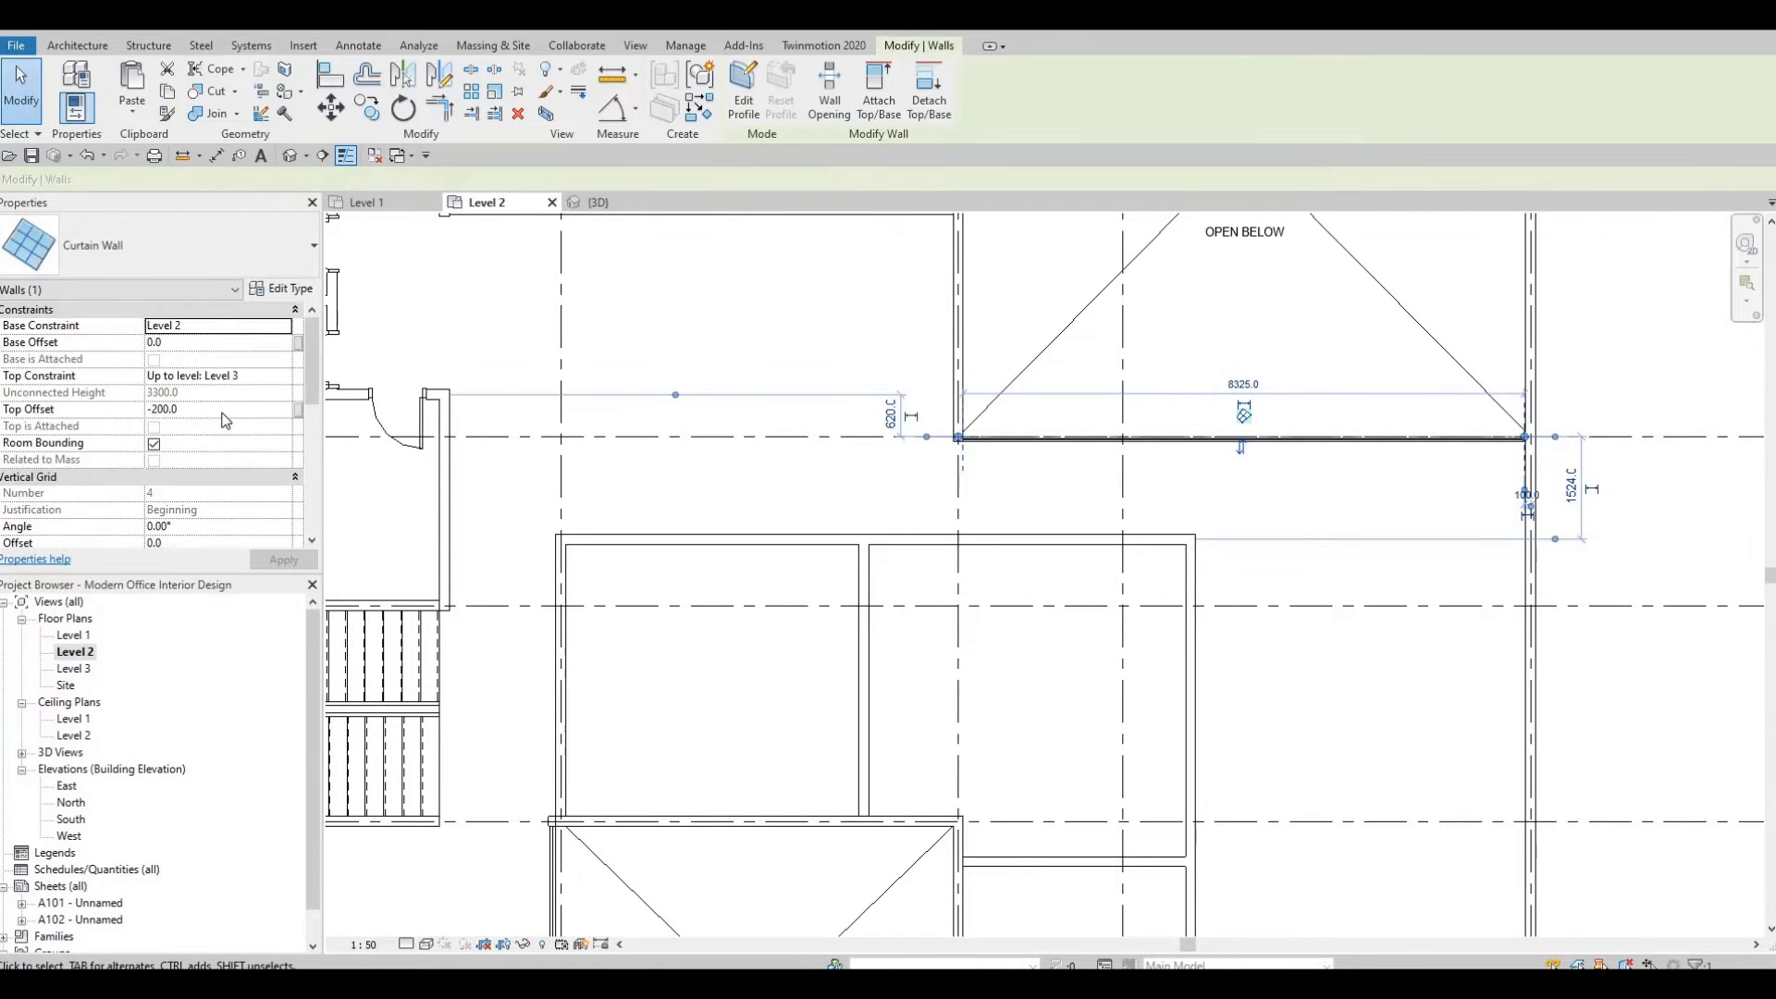
left_click(224, 413)
type("-")
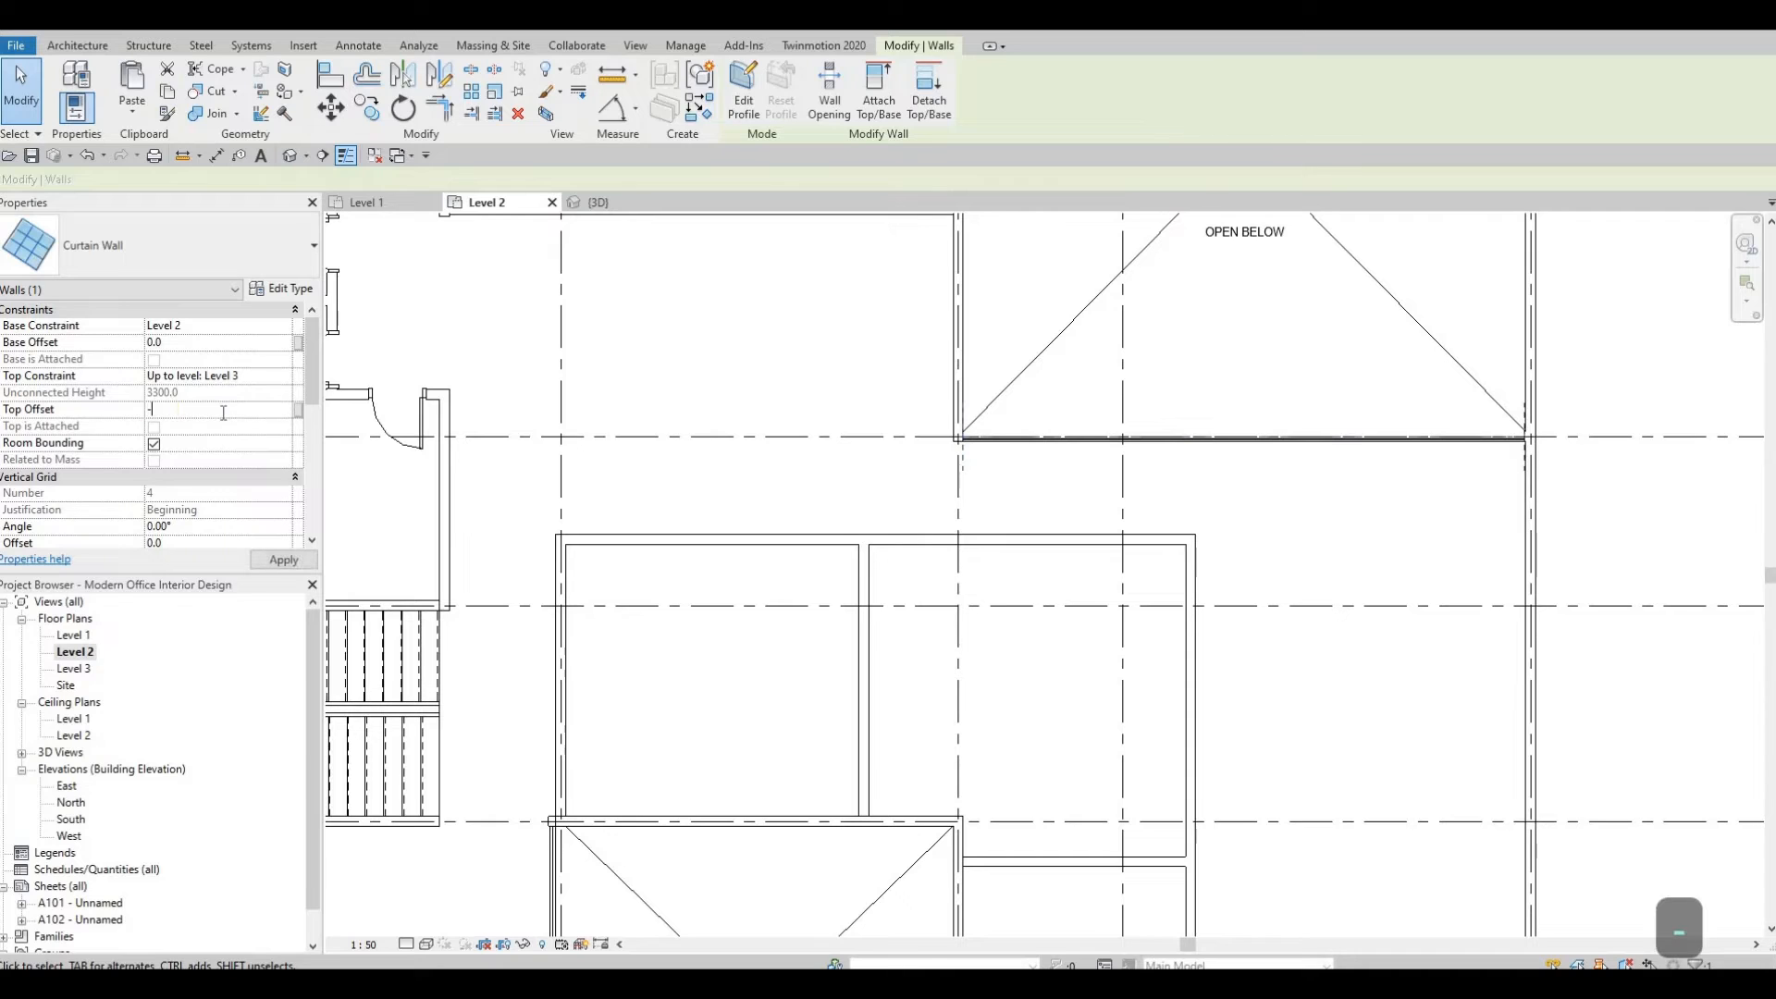
type("600")
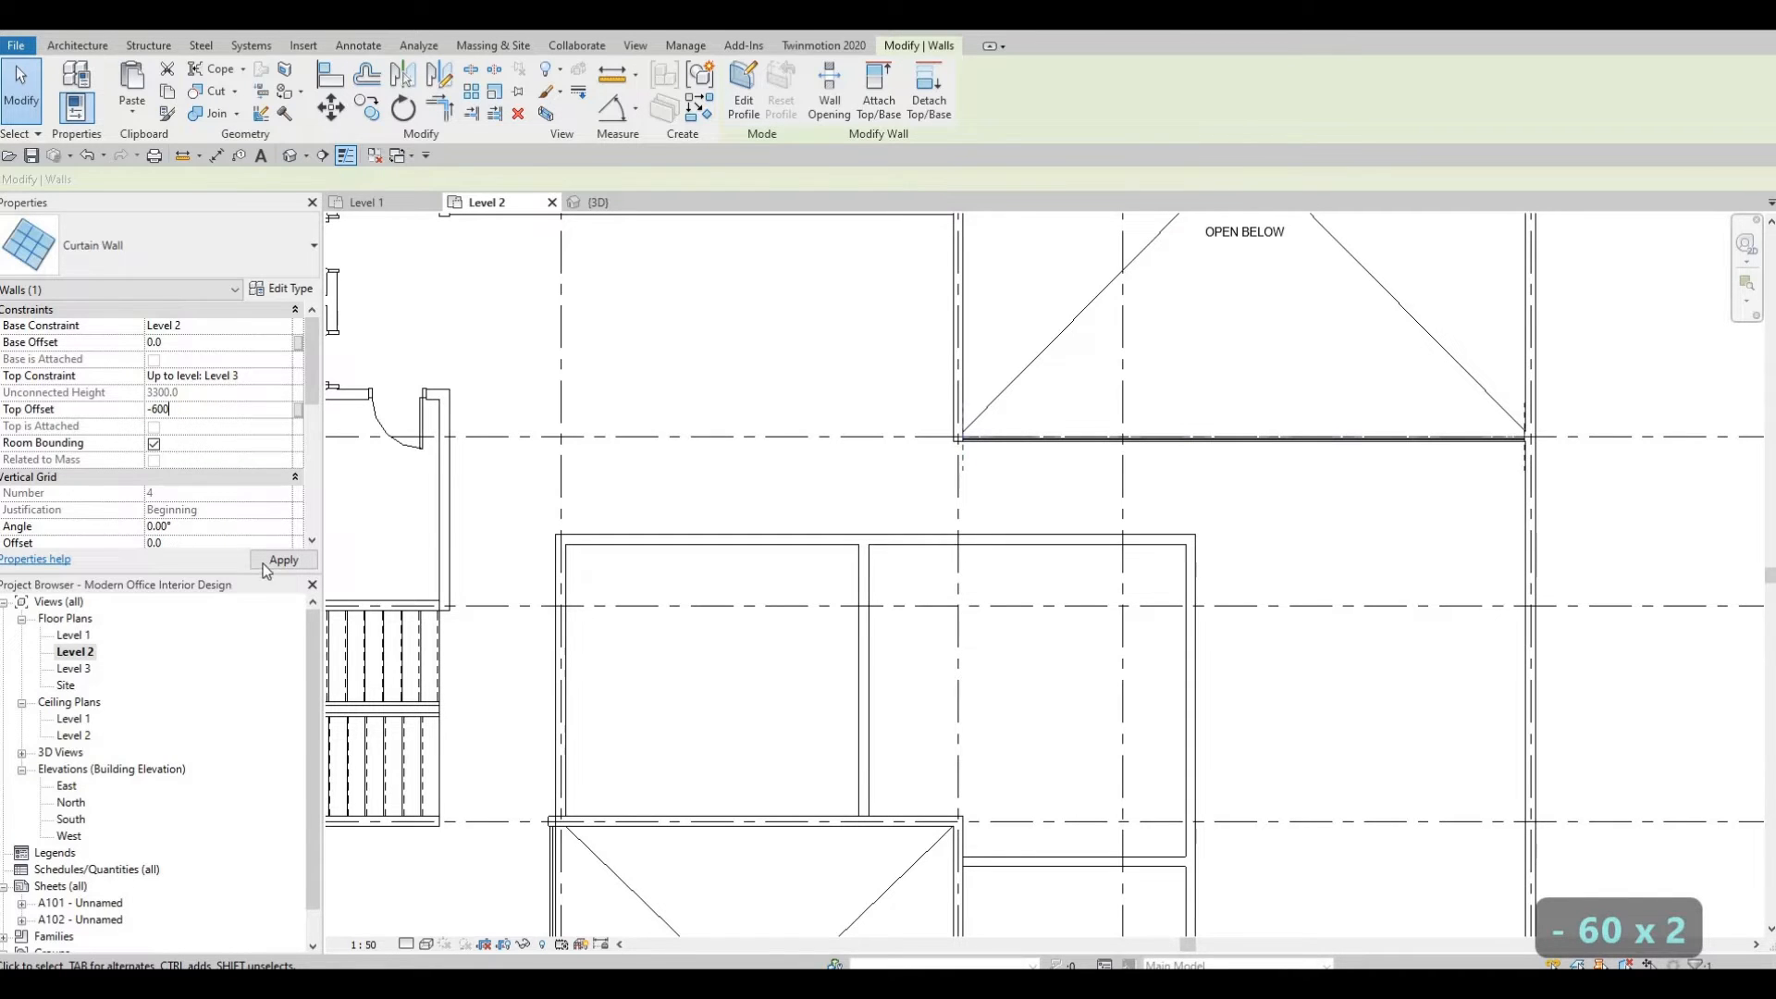
key("Escape")
key("Escape")
Create a similar curtain wall along the left edge of the larger open-below area, ending at its lower corner.
scroll(946, 538, "down", 1)
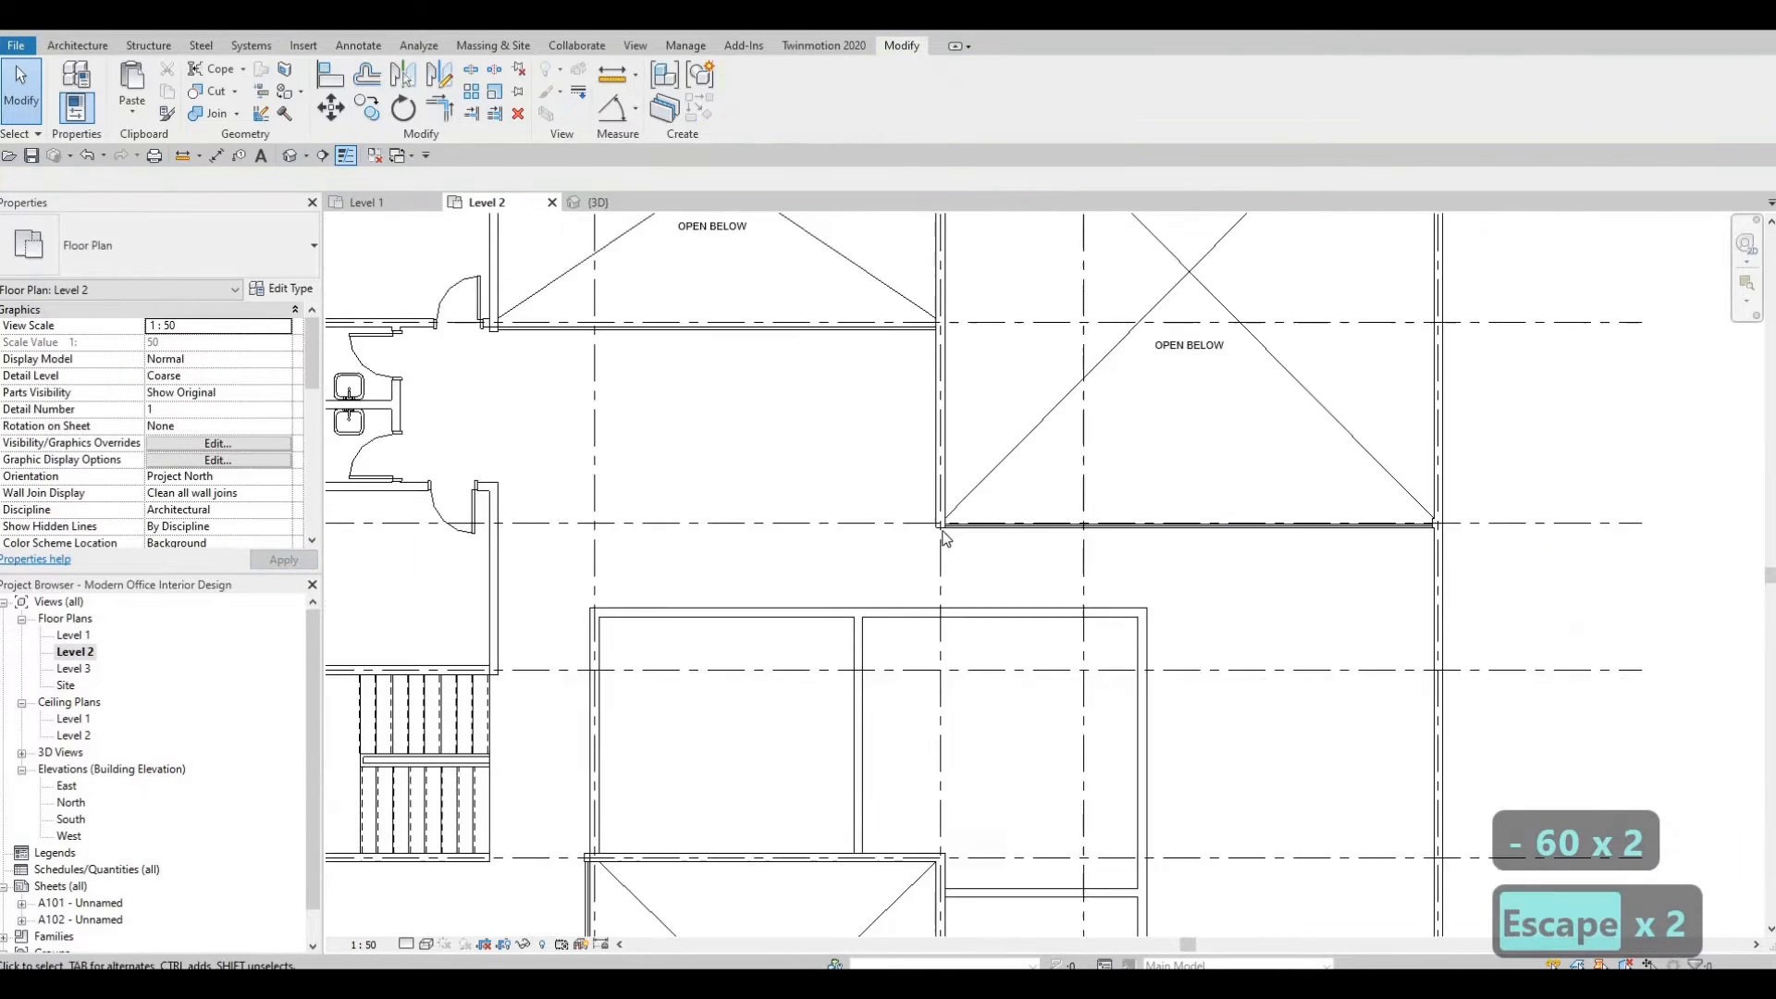
scroll(940, 381, "down", 1)
scroll(910, 545, "down", 1)
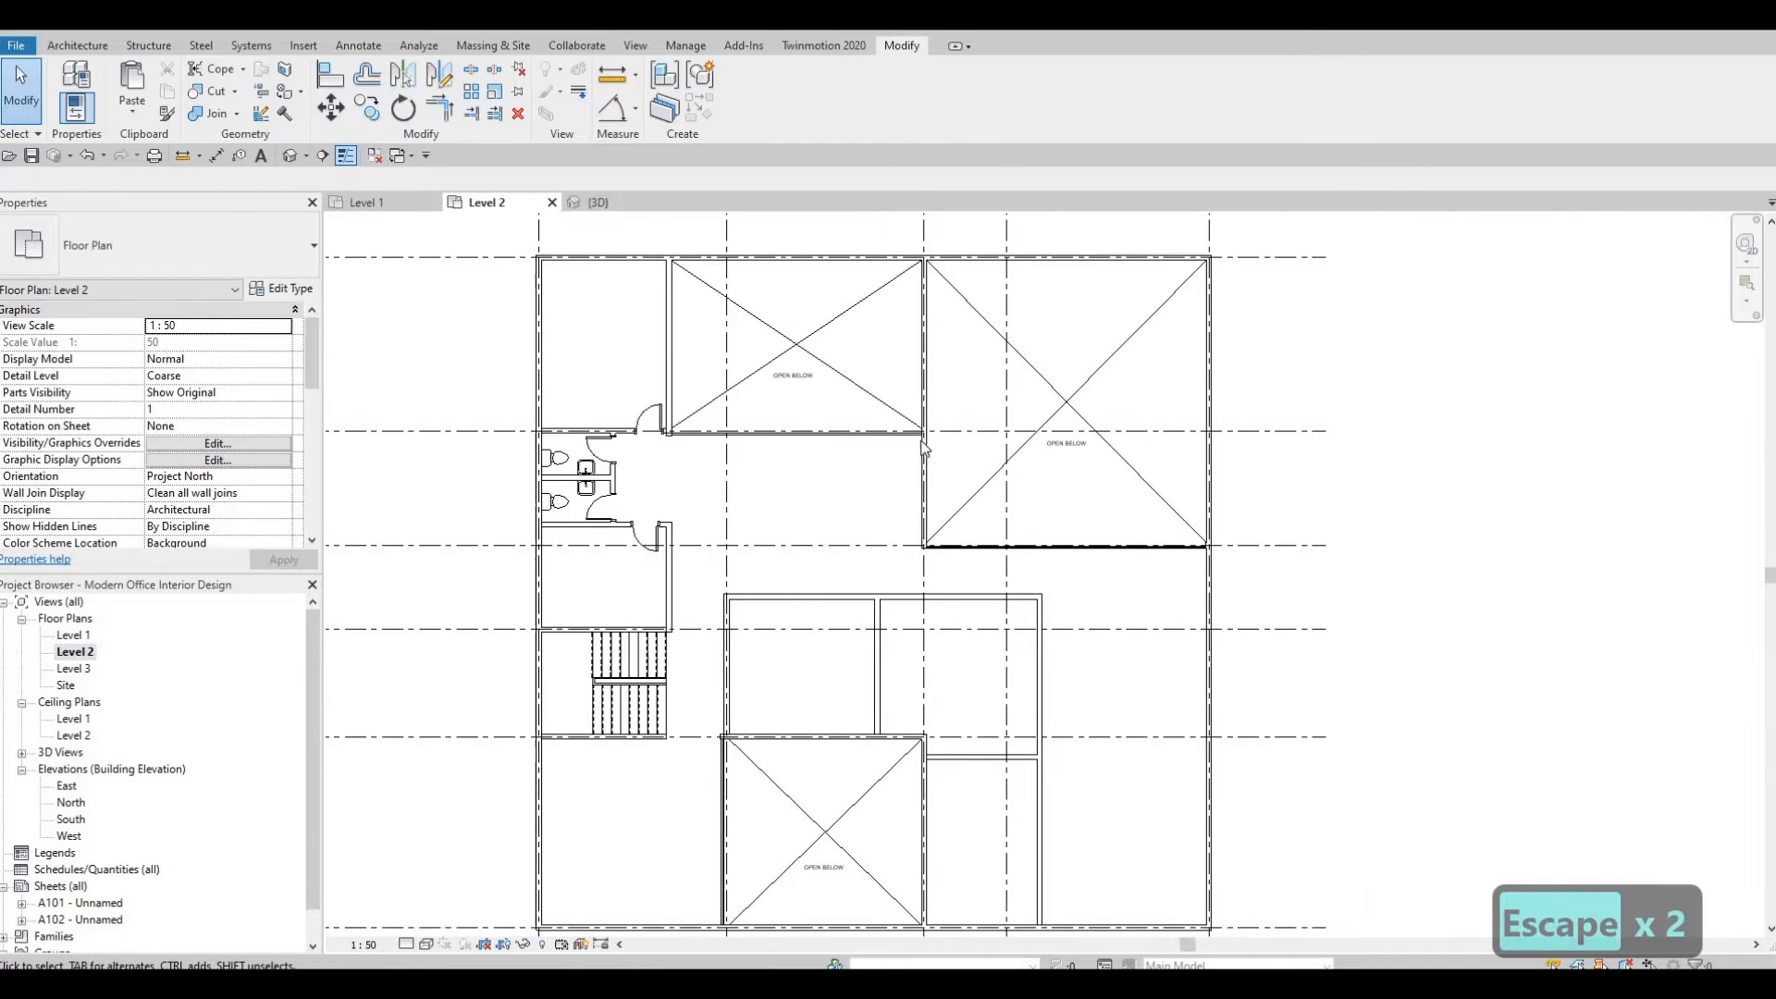
scroll(975, 579, "up", 4)
scroll(1002, 534, "down", 4)
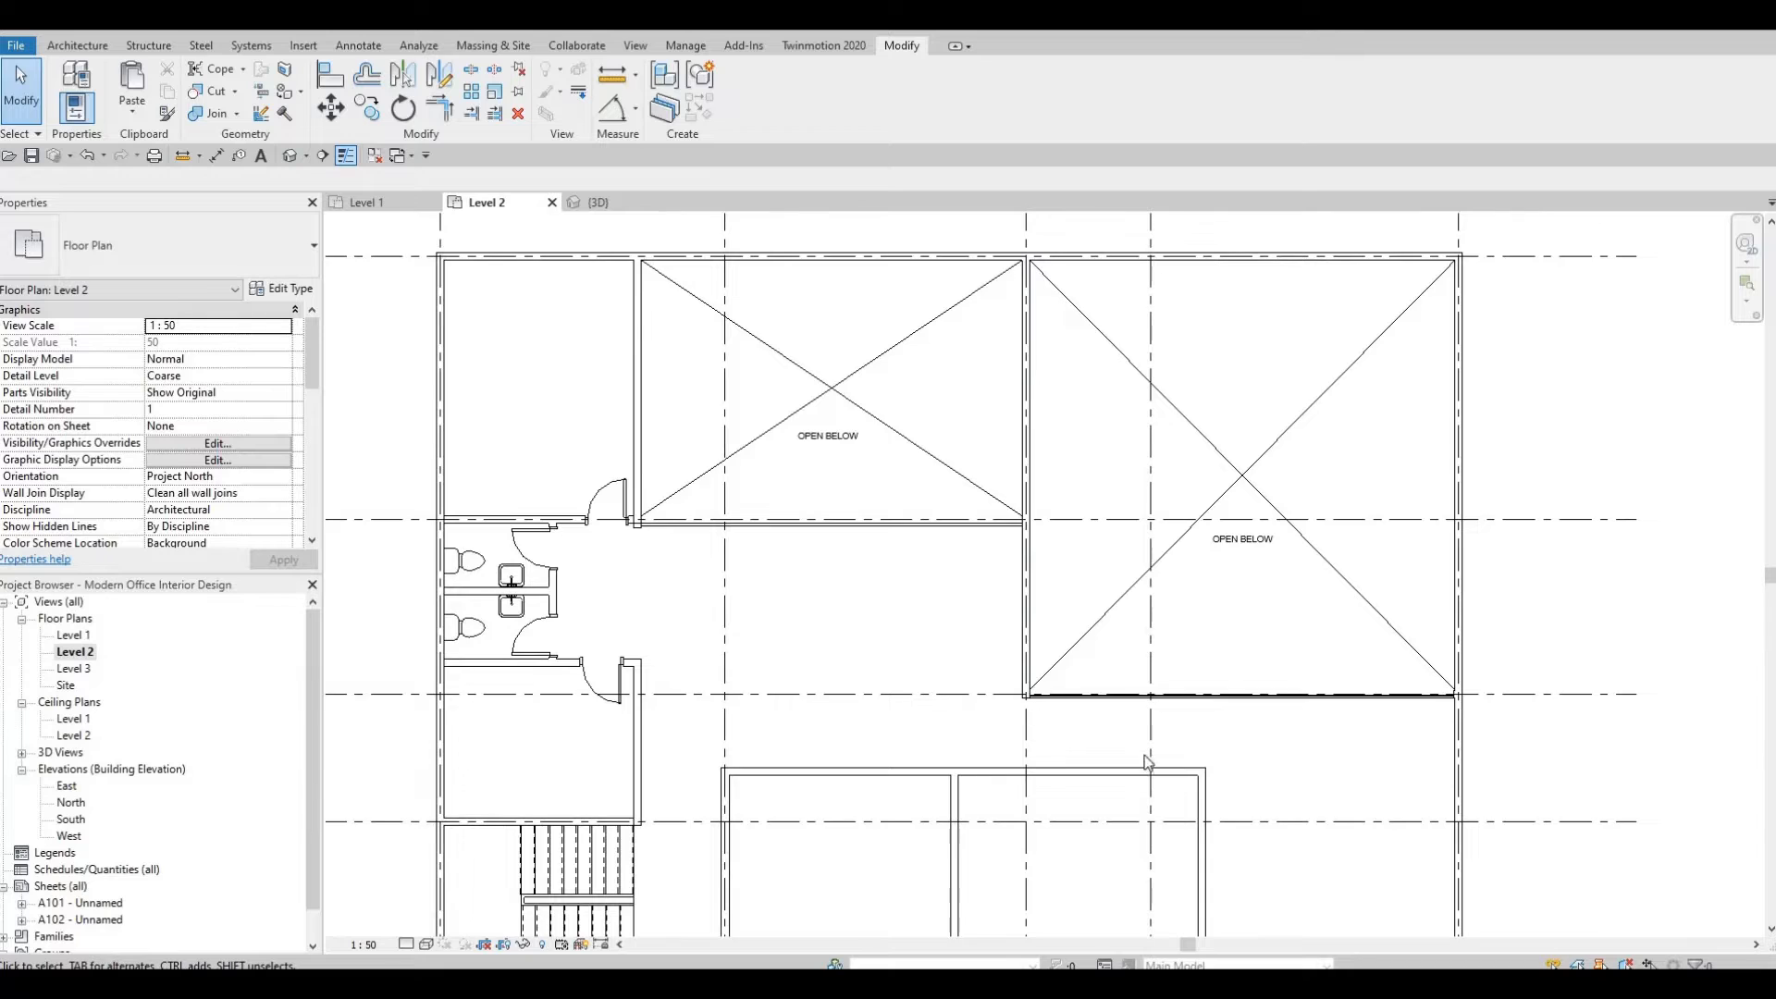
scroll(1000, 662, "up", 4)
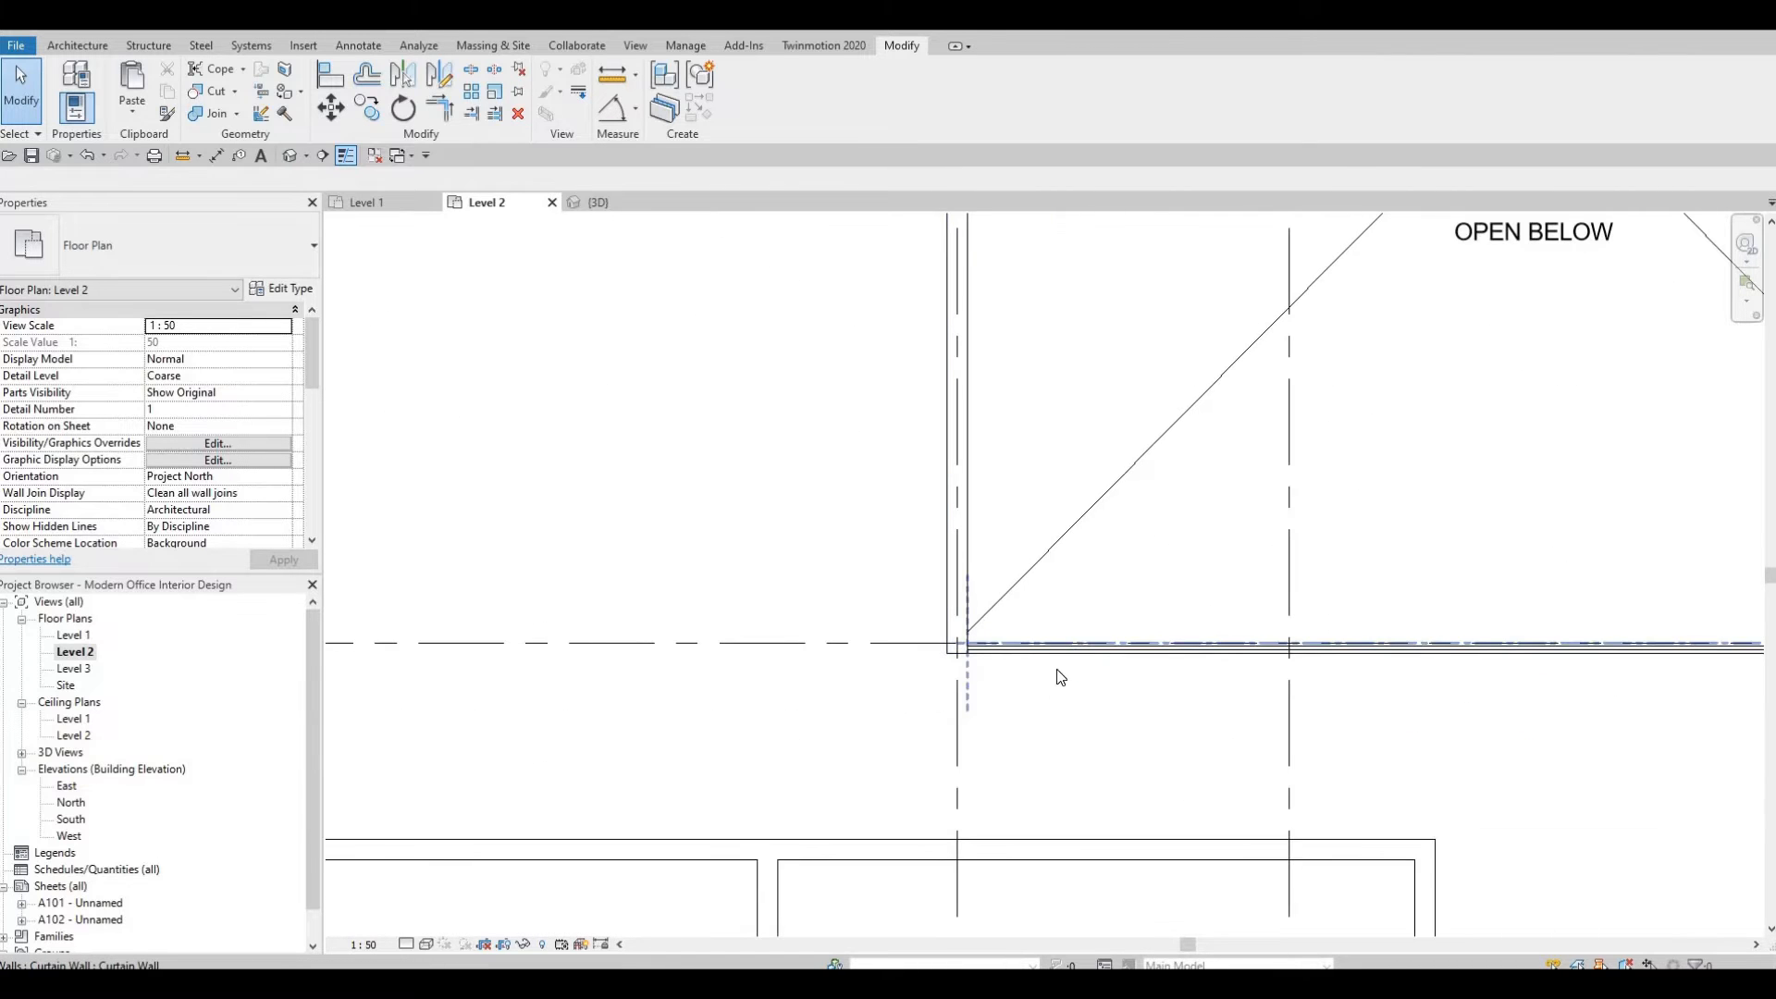
left_click(1061, 677)
key("c")
key("s")
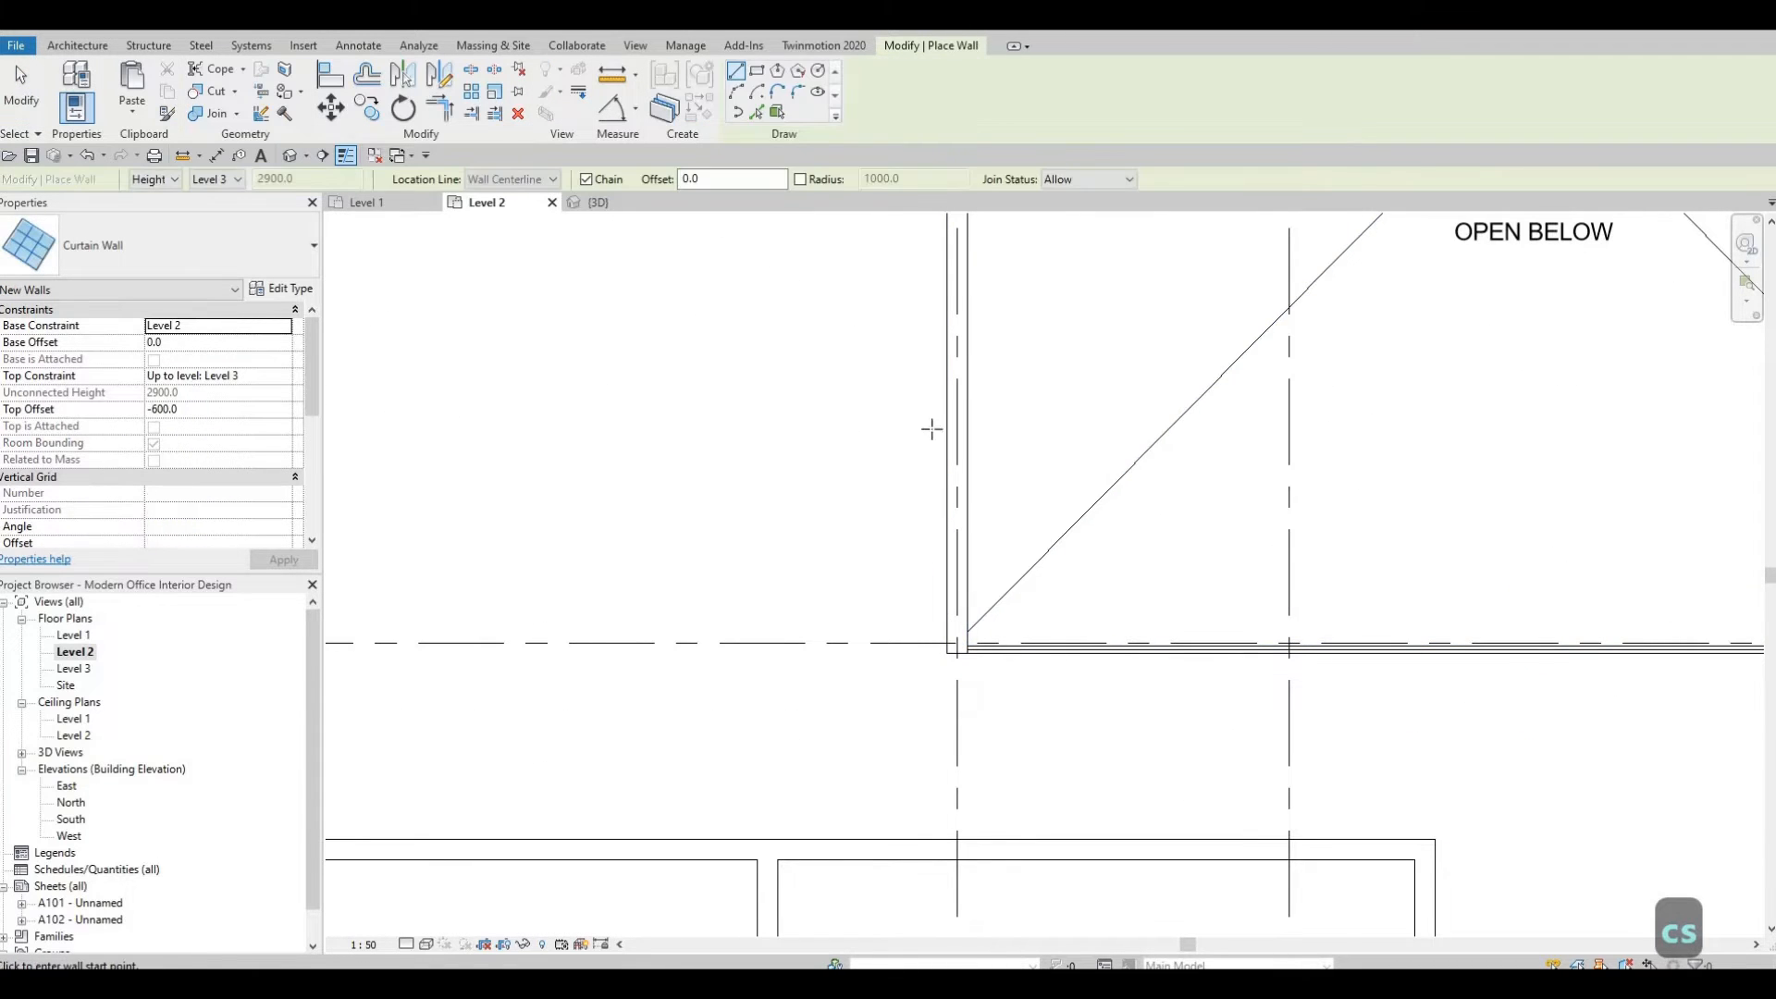
scroll(951, 225, "down", 1)
middle_click_drag(951, 225, 935, 392)
scroll(937, 377, "up", 1)
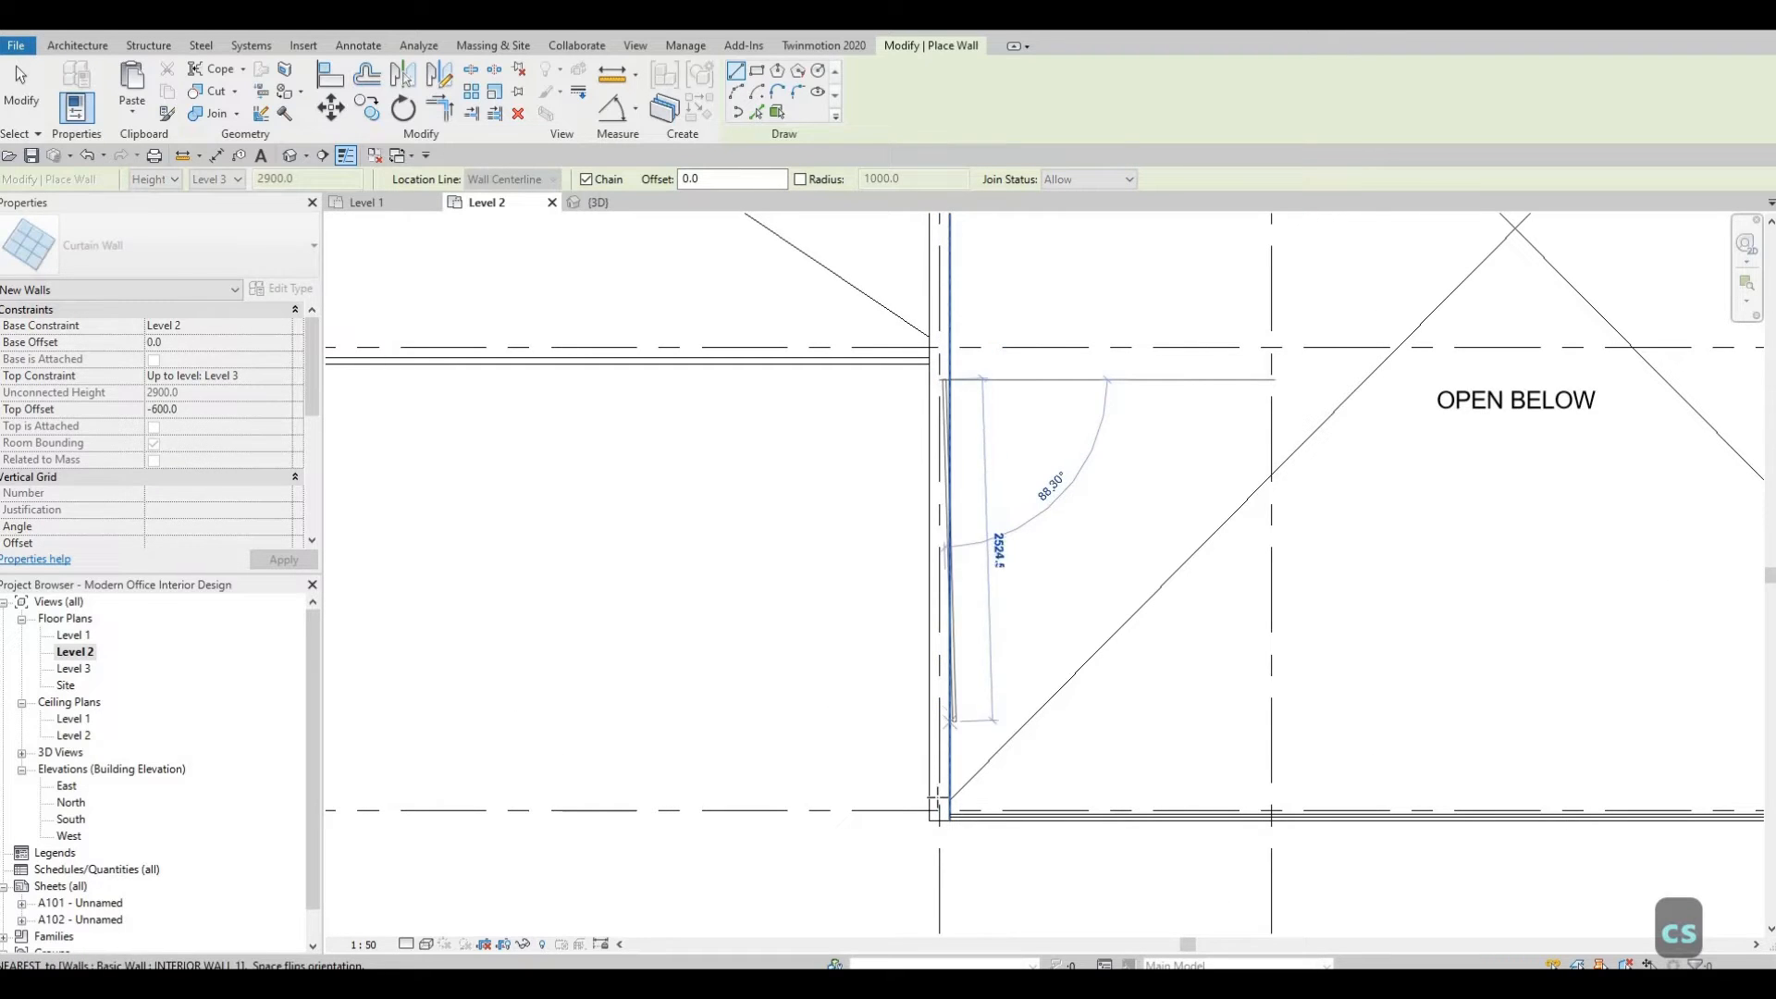
left_click(933, 814)
key("Escape")
key("Escape")
key("Escape")
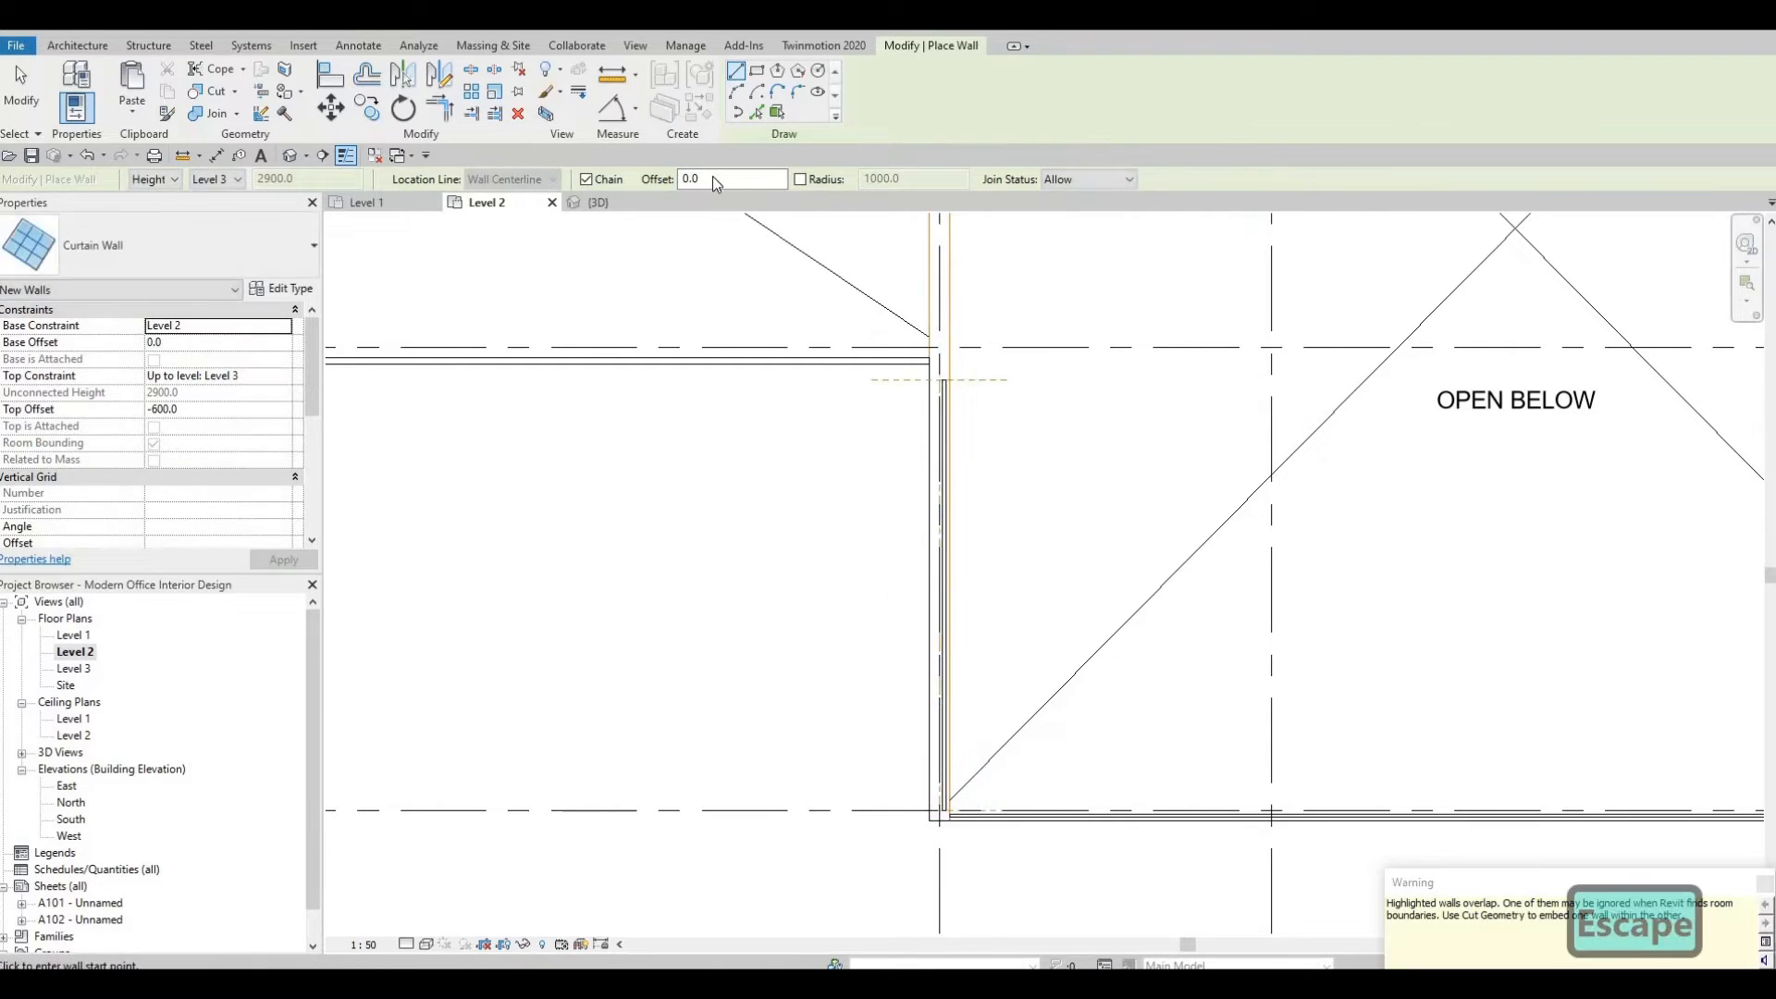
Try to apply Cut Geometry between the new curtain wall and the overlapping interior wall.
left_click(196, 112)
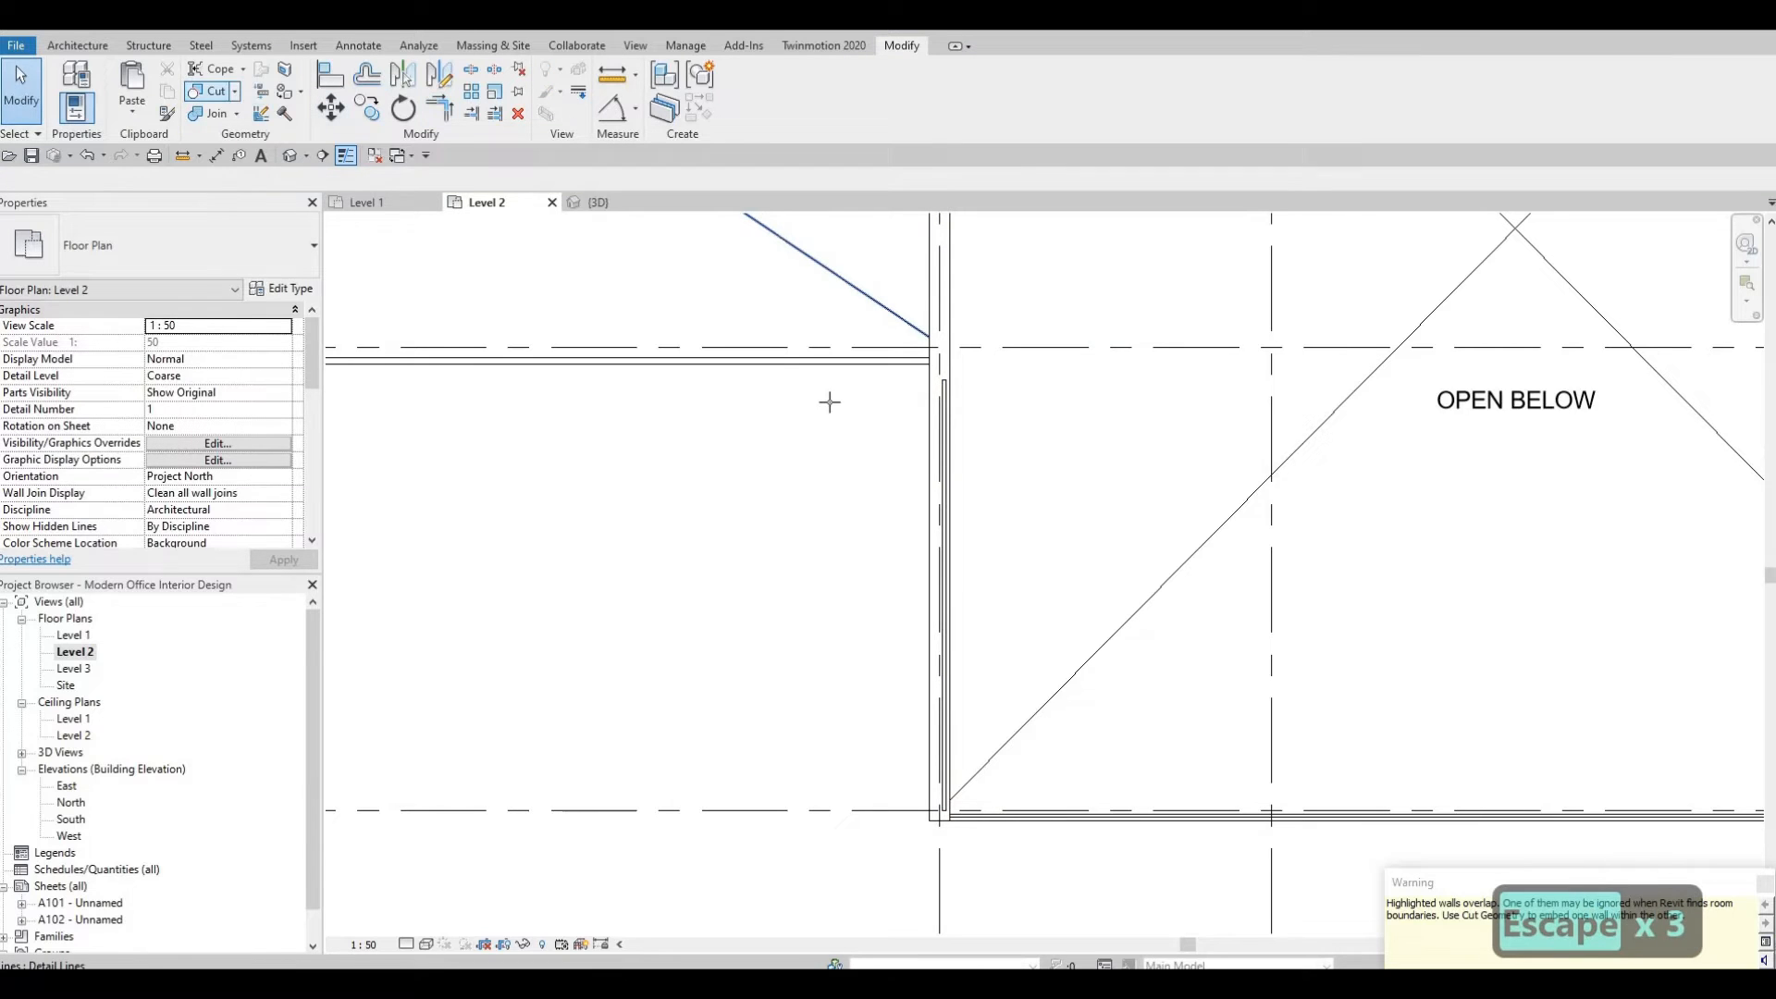
left_click(931, 482)
left_click(940, 481)
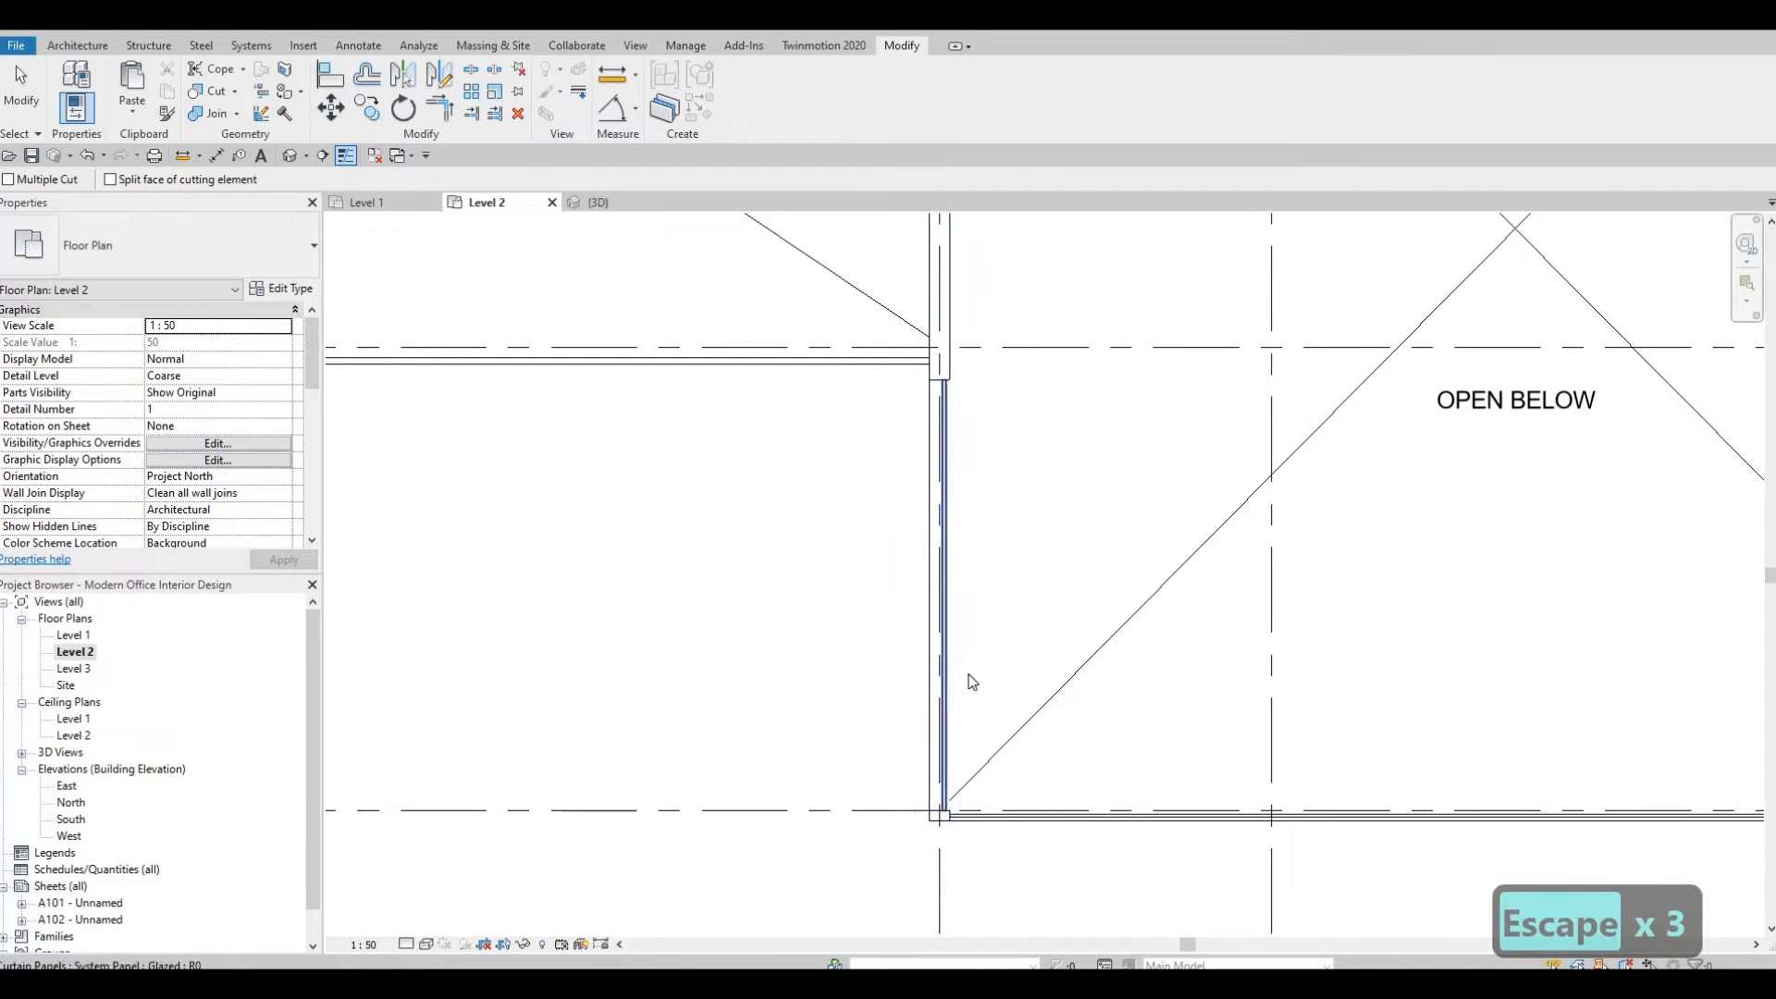
middle_click_drag(919, 851, 931, 765)
key("Escape")
scroll(932, 765, "up", 4)
key("Escape")
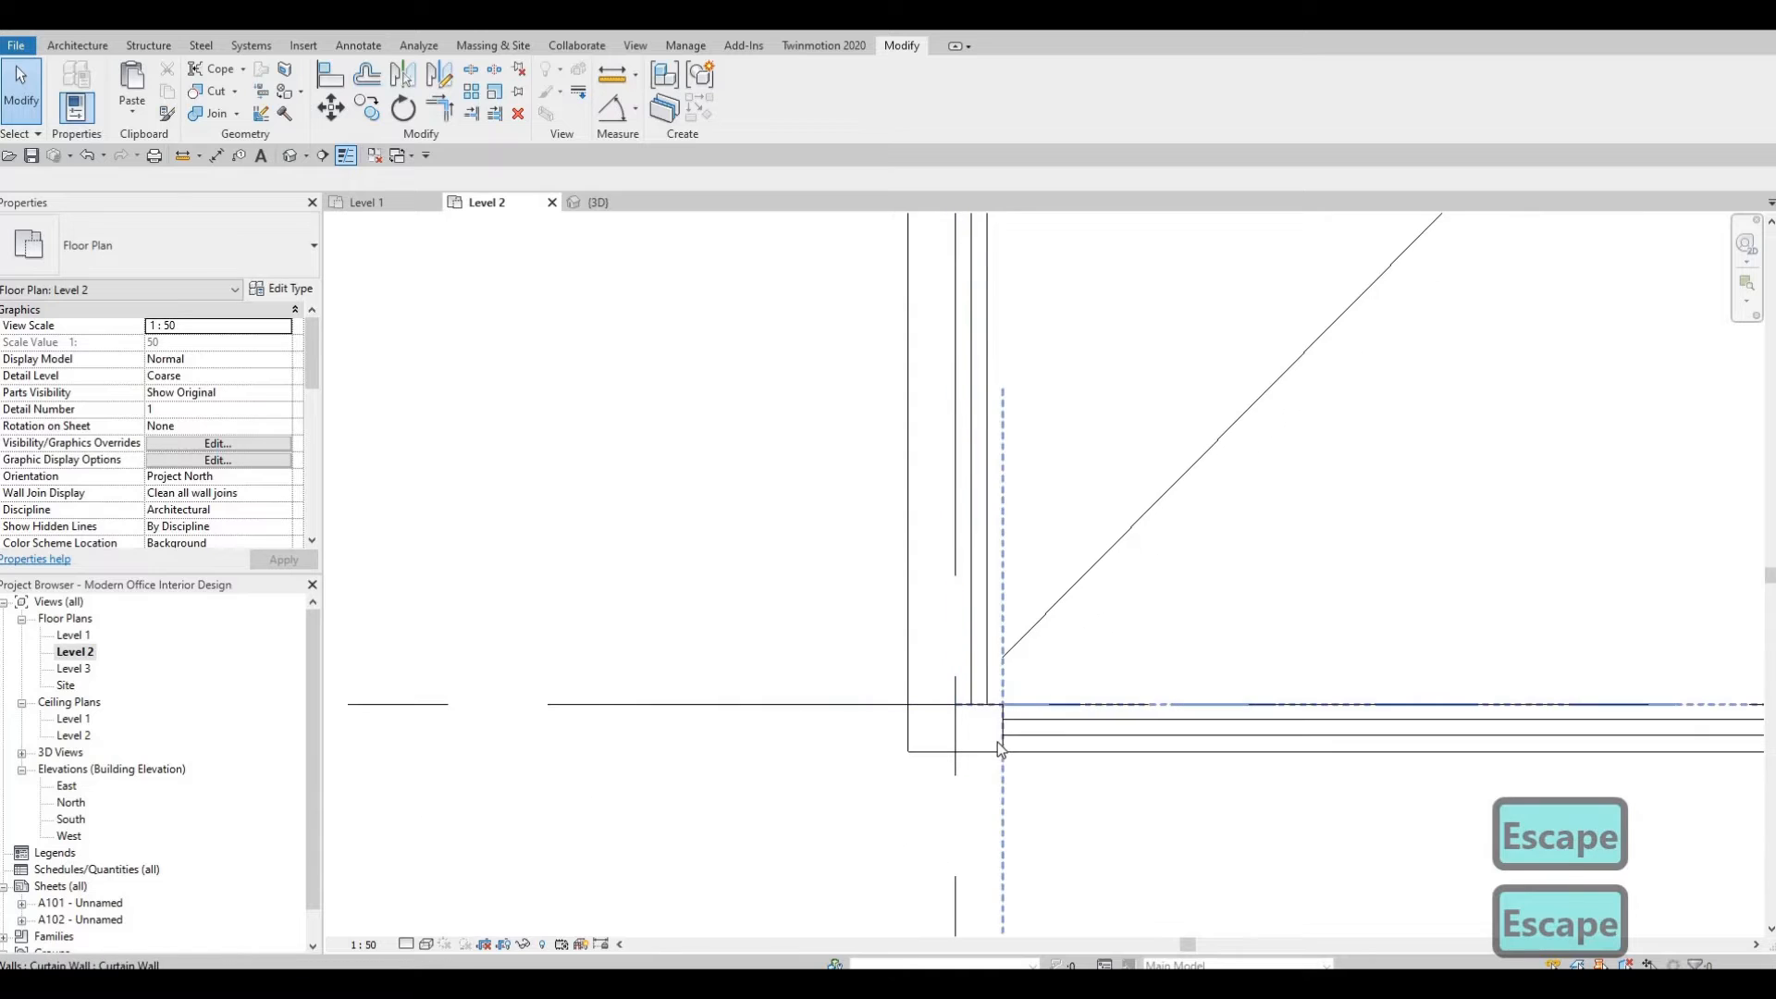
Adjust the lower end of the vertical curtain wall at the opening's corner.
left_click(975, 705)
left_click_drag(955, 705, 980, 729)
key("Escape")
scroll(958, 648, "down", 1)
middle_click_drag(946, 618, 936, 597)
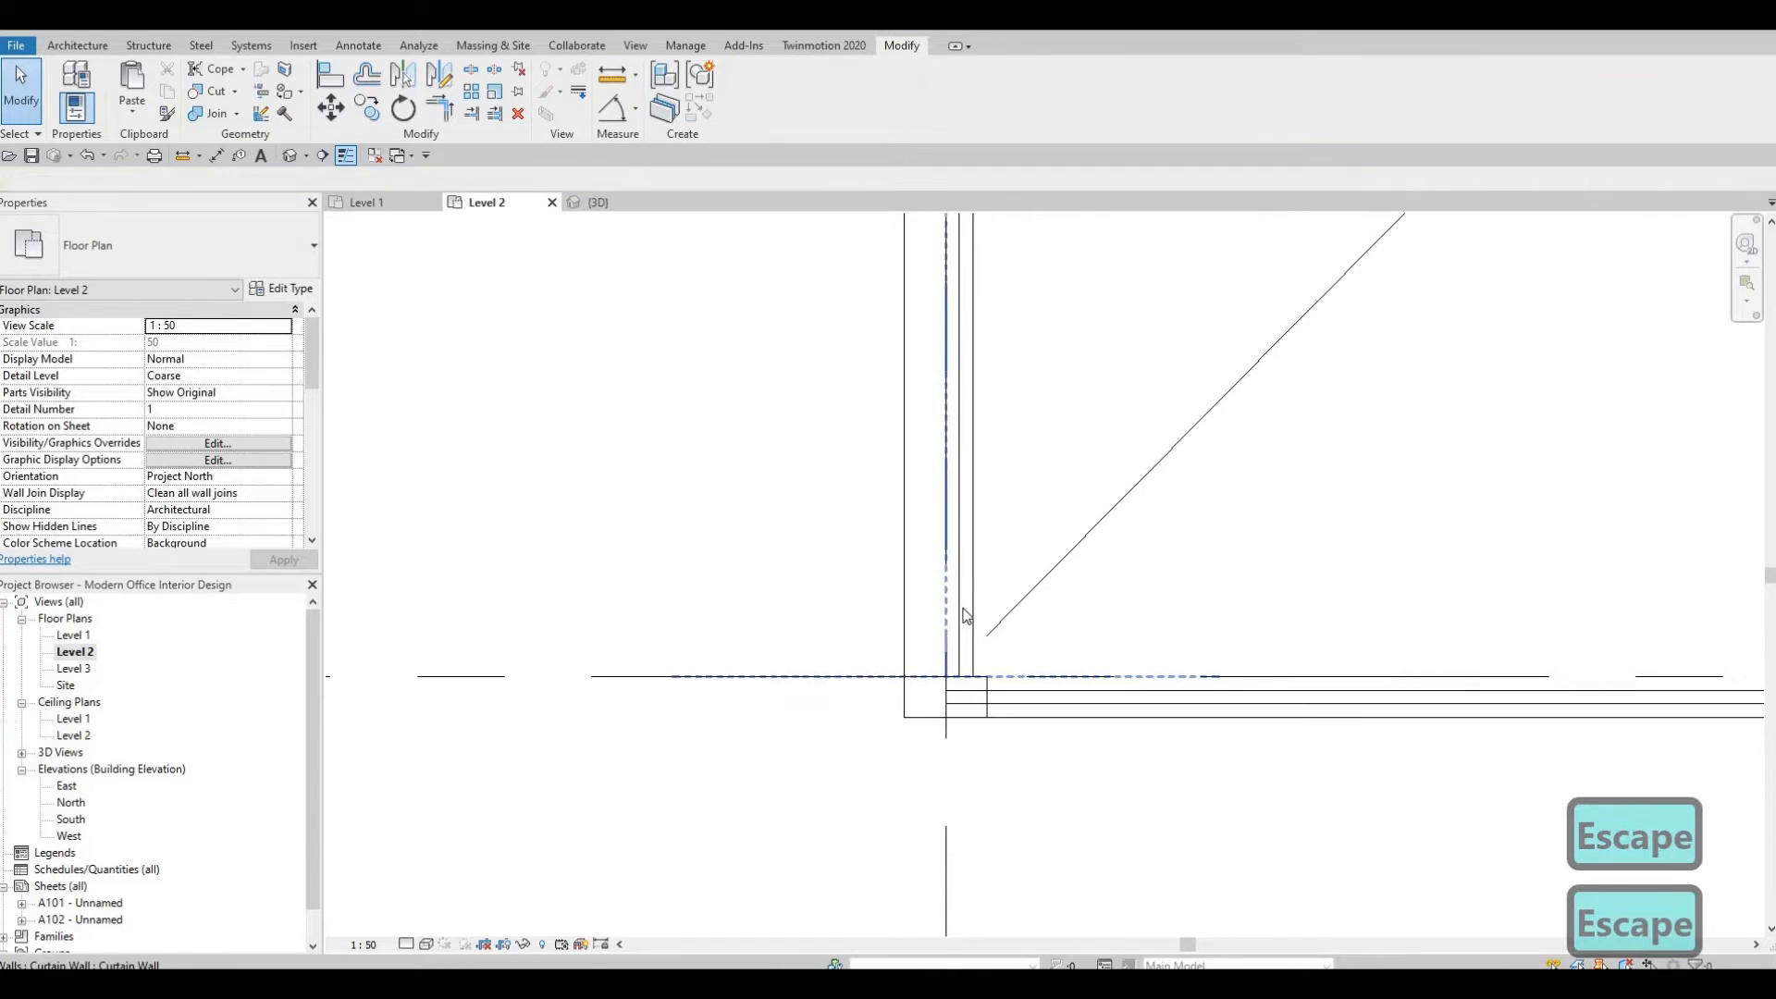
left_click(974, 611)
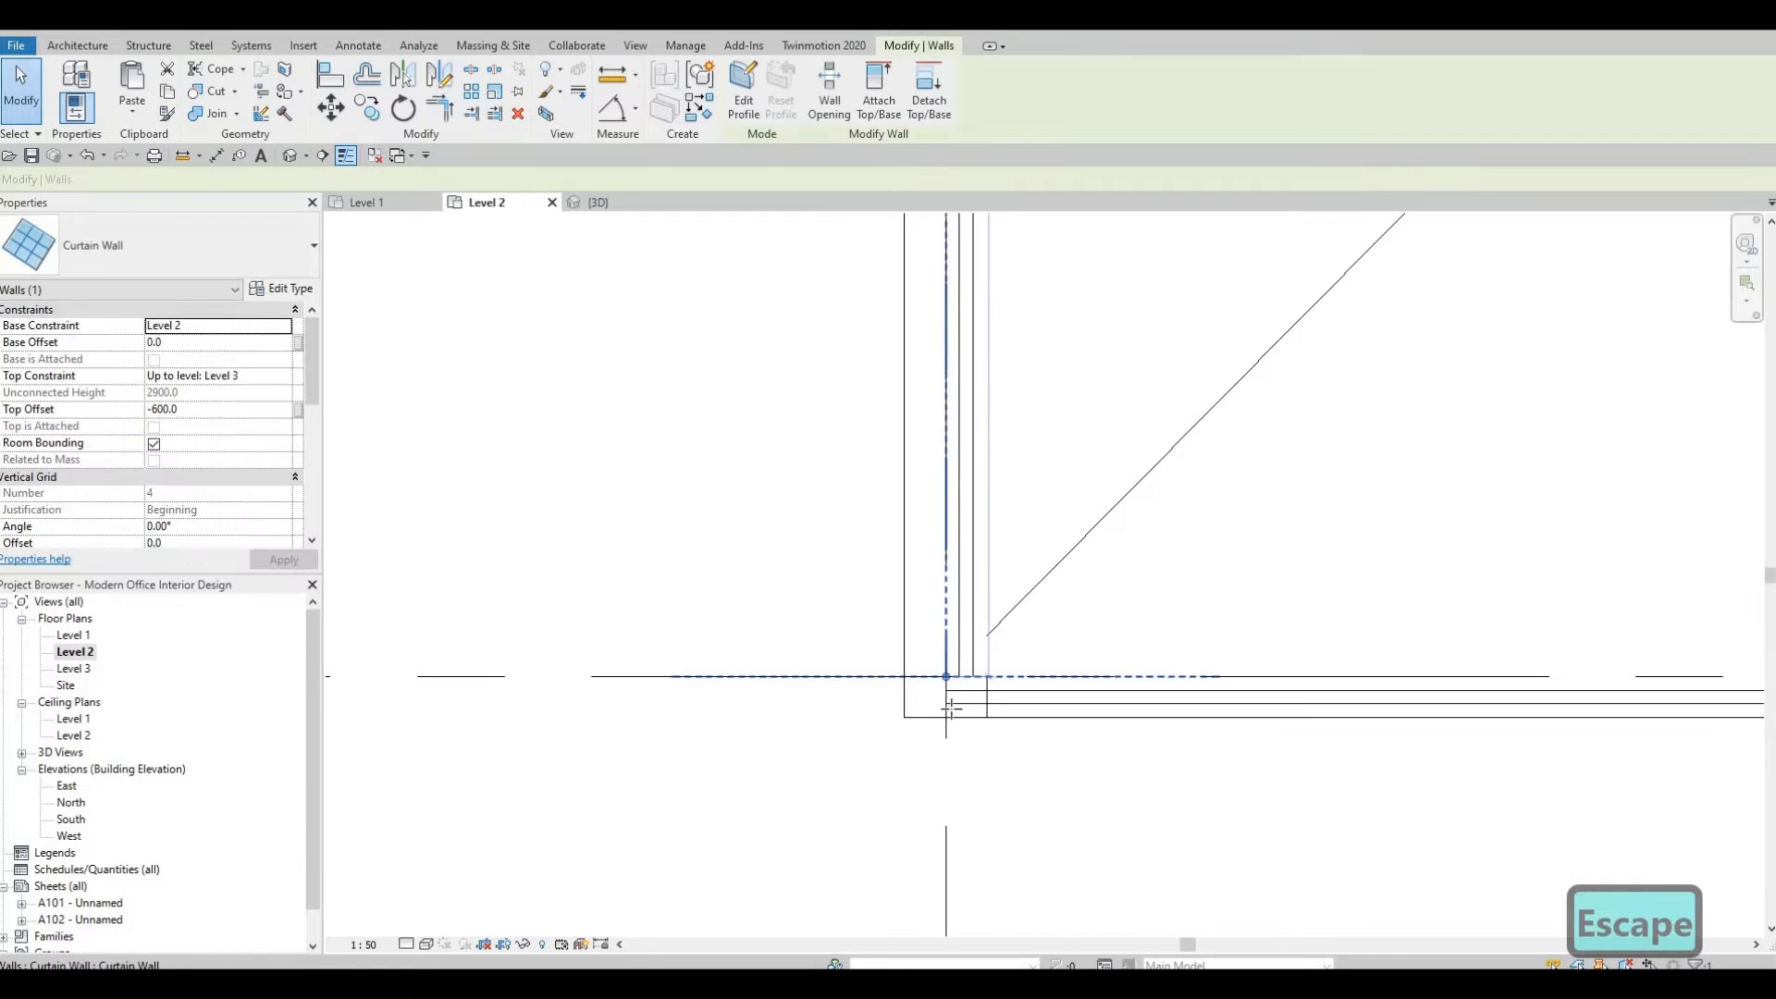
left_click_drag(951, 712, 947, 717)
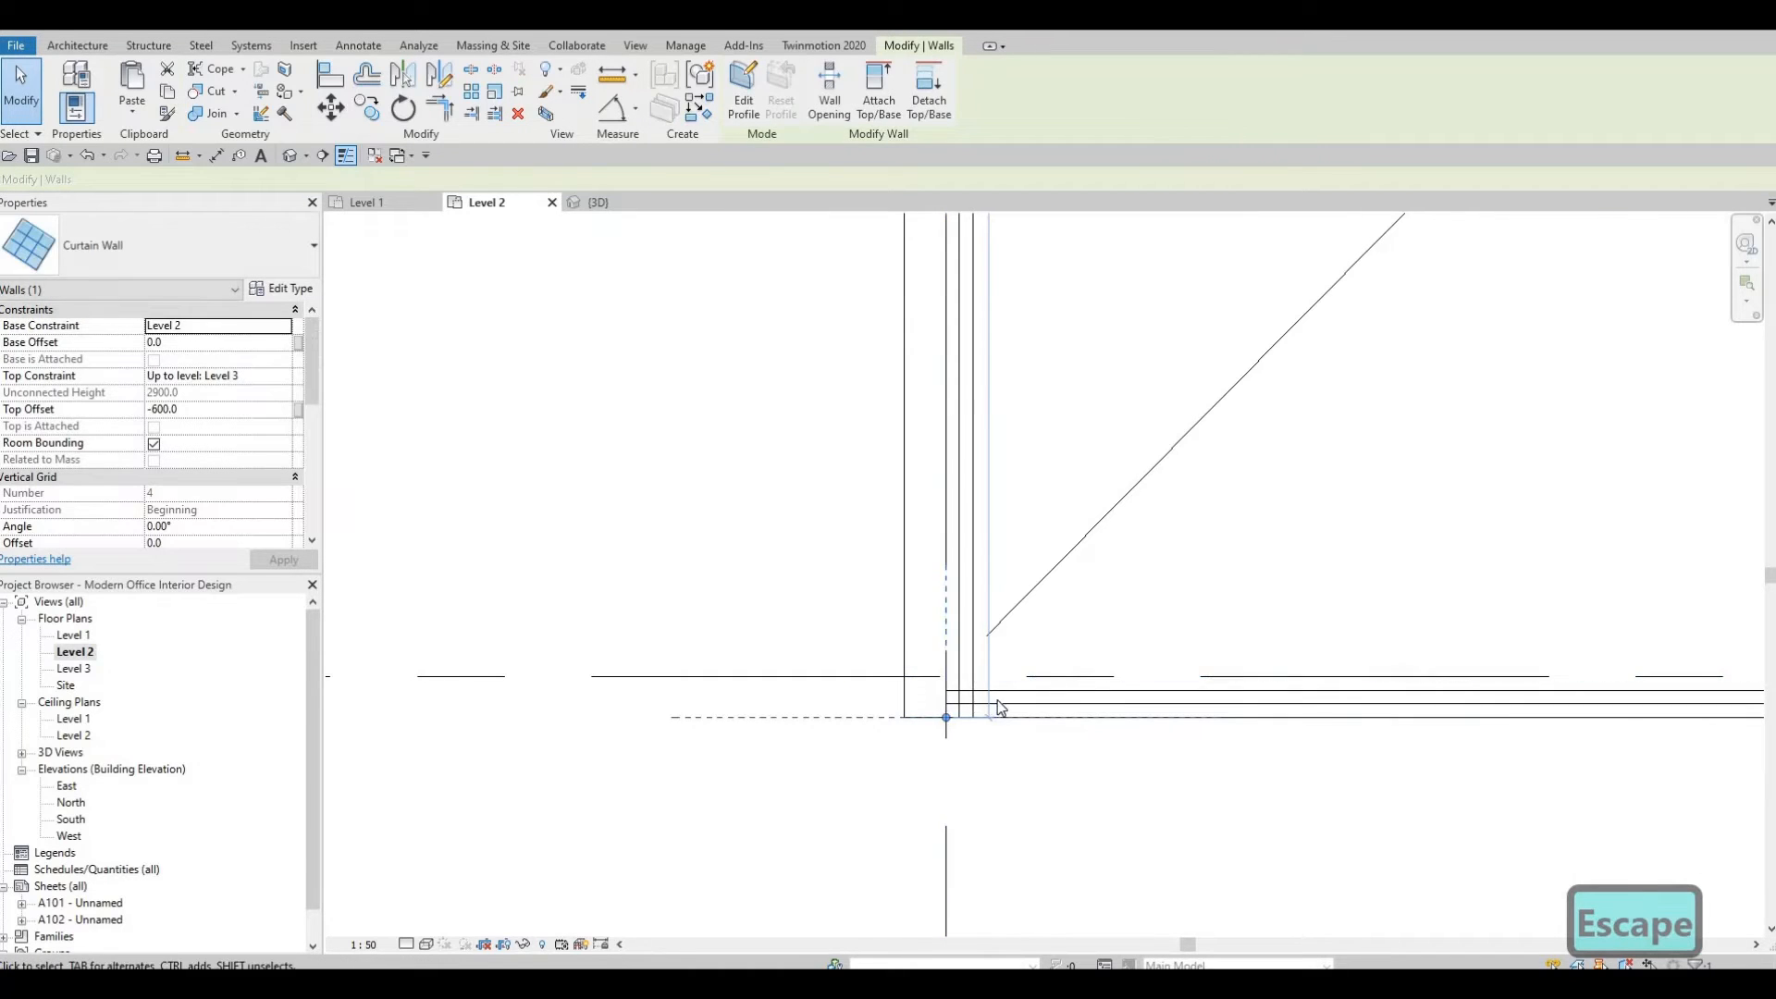
key("Escape")
Move the end of the room separation line at the opening's lower-left corner.
scroll(1004, 663, "down", 1)
middle_click_drag(934, 682, 1049, 617)
middle_click(1066, 606)
scroll(1062, 613, "down", 1)
key("Escape")
scroll(1063, 618, "up", 1)
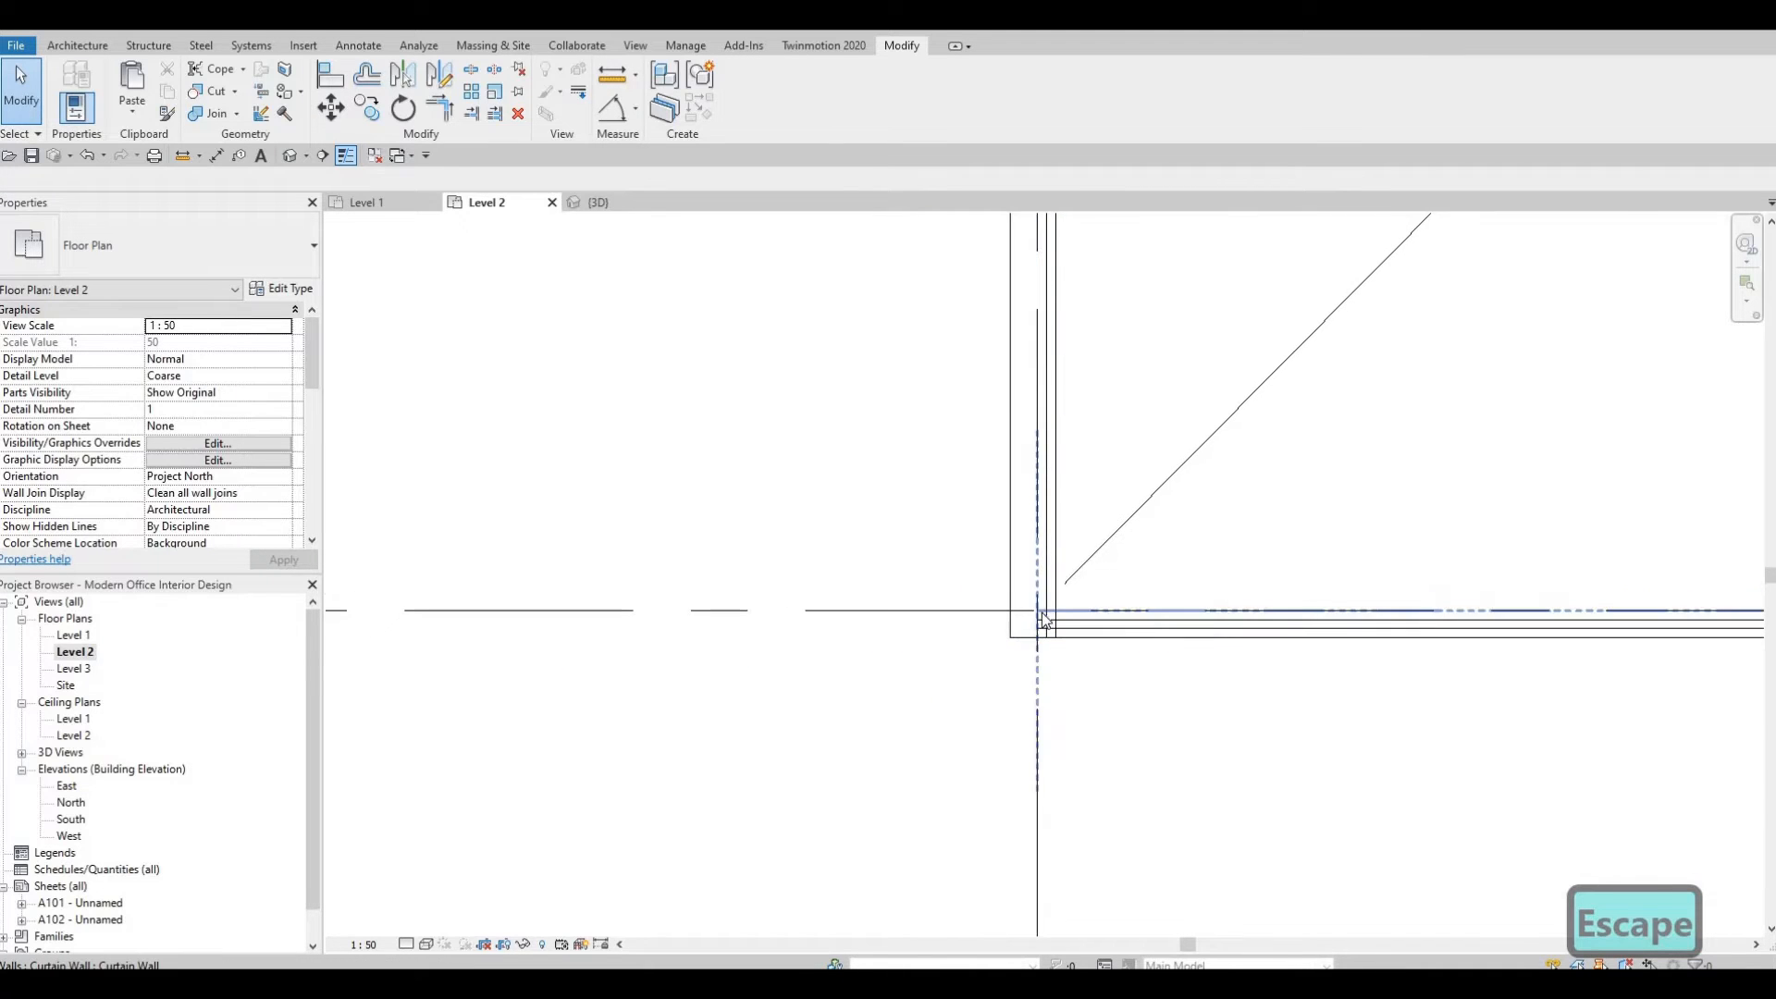
left_click(1017, 610)
left_click_drag(1037, 611, 1011, 610)
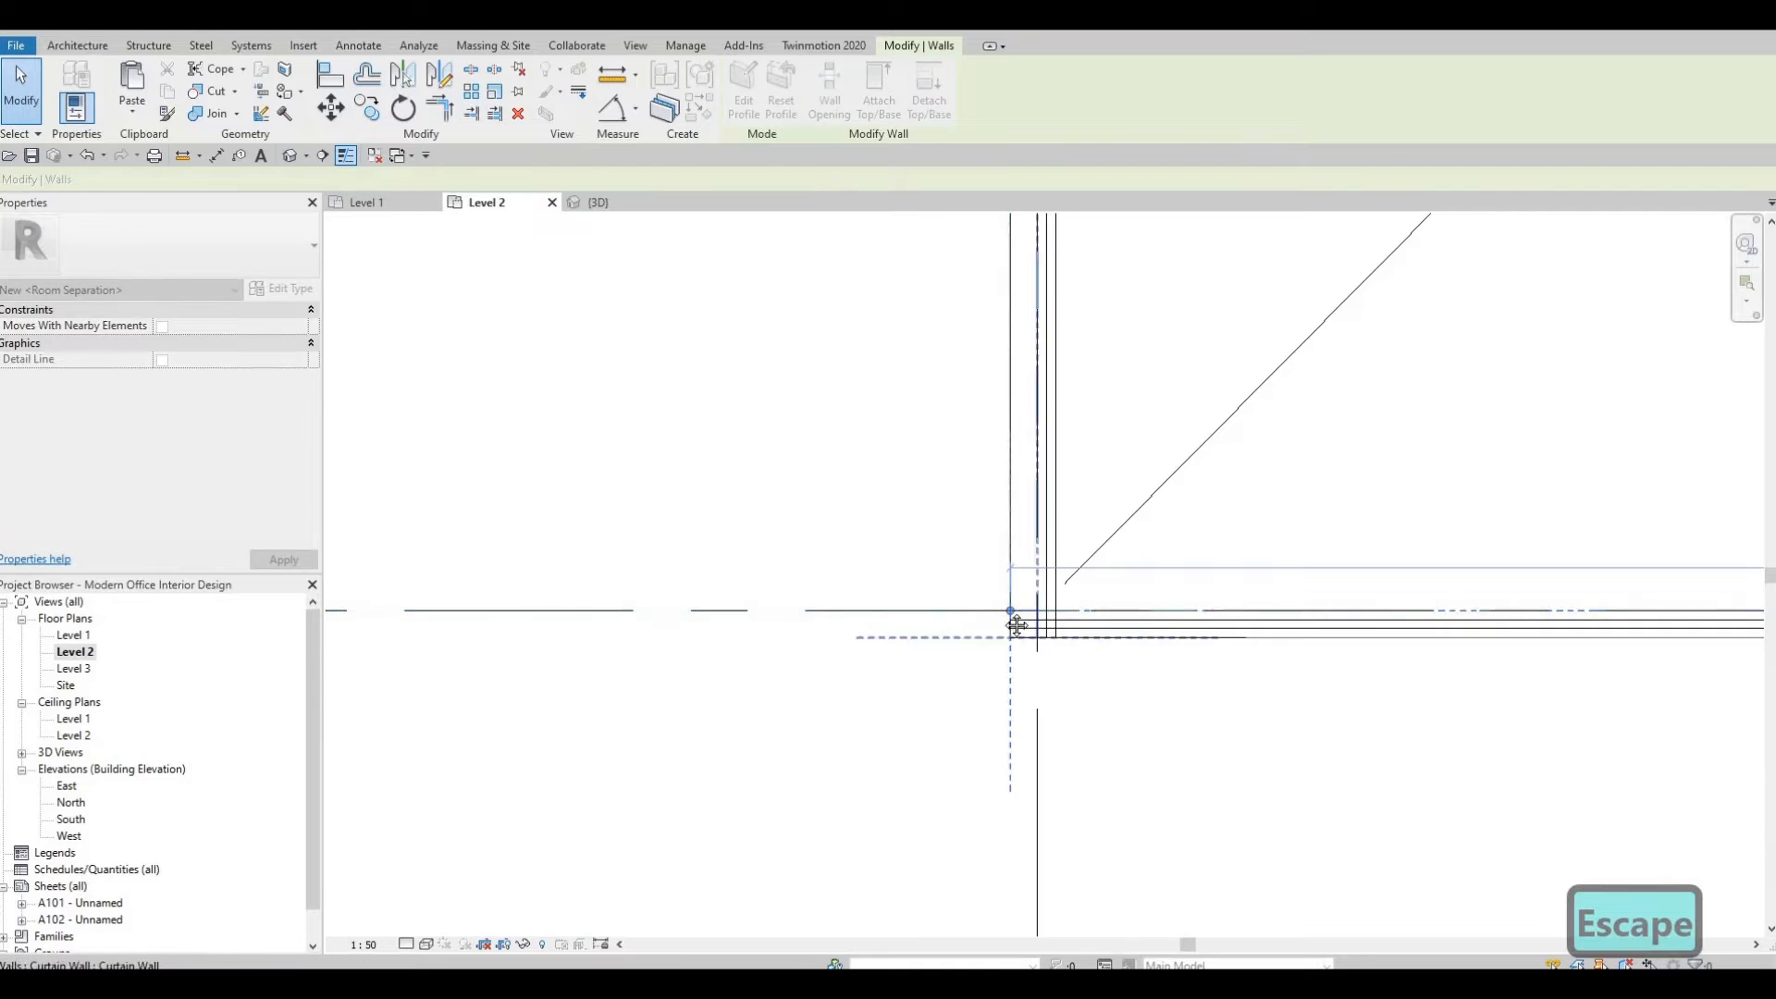
Examine how the curtain walls meet at the corners of the open-below area.
scroll(1295, 636, "down", 1)
middle_click_drag(1350, 639, 910, 613)
key("Escape")
scroll(1221, 638, "down", 2)
scroll(912, 618, "down", 1)
middle_click_drag(1283, 673, 1073, 671)
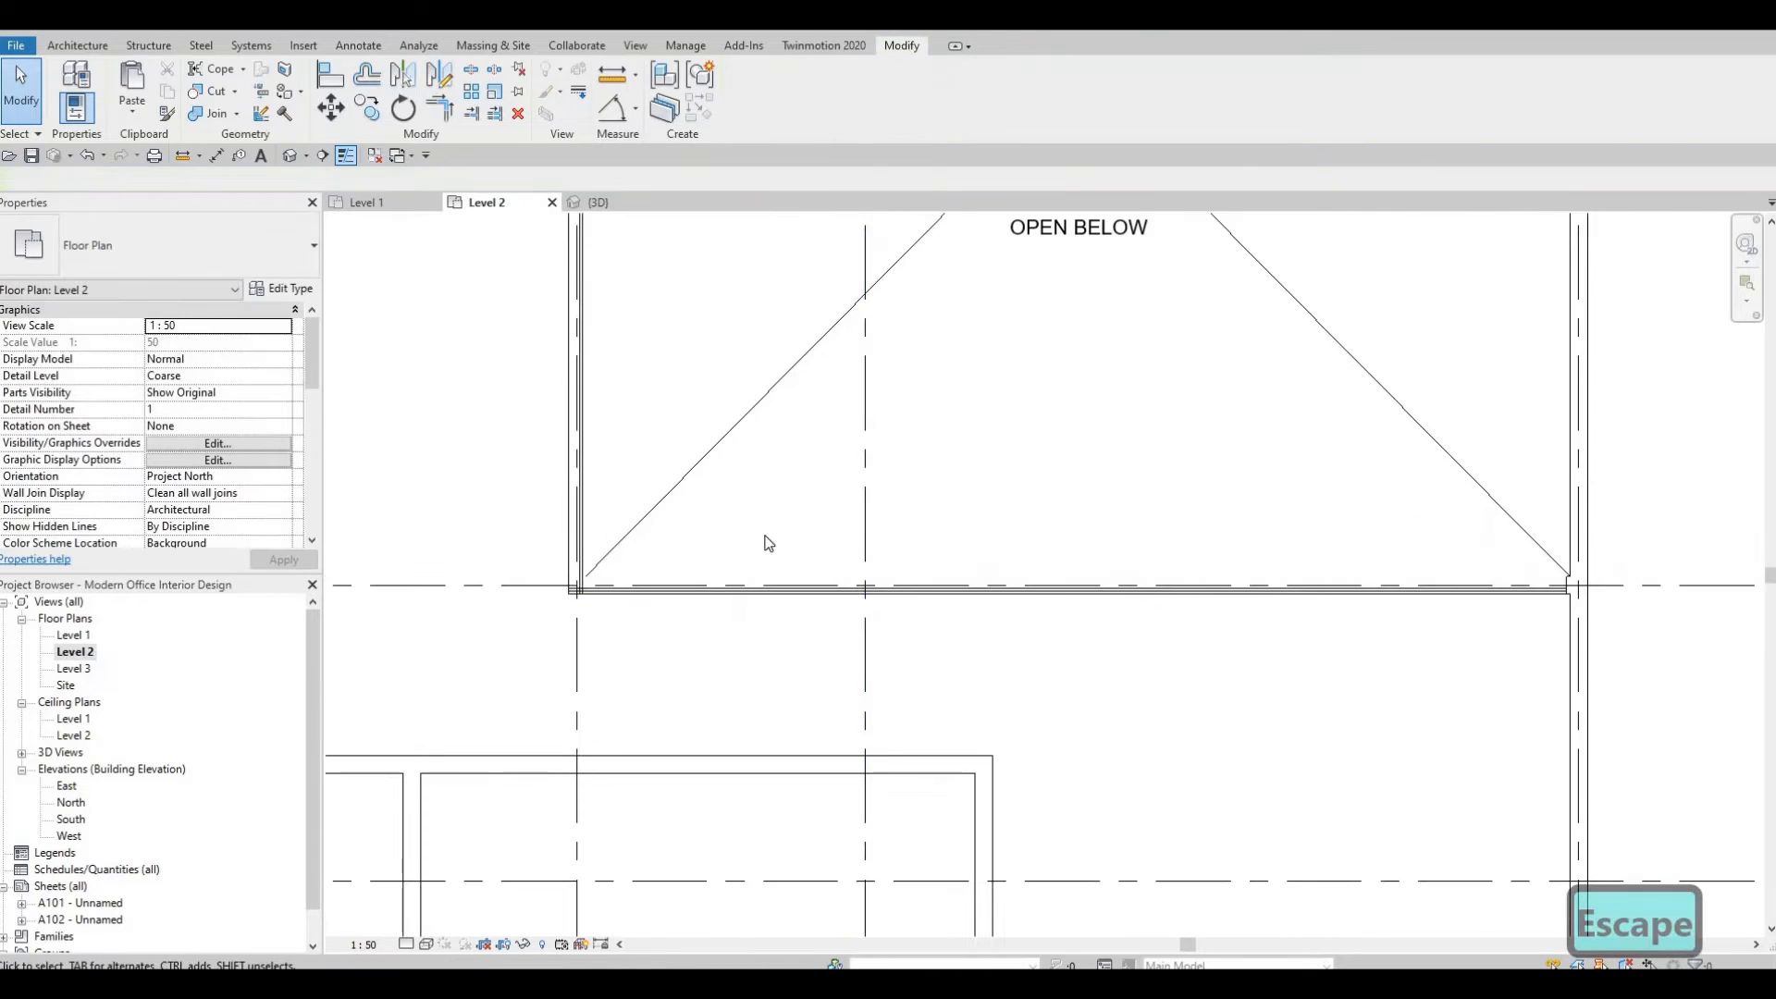
middle_click_drag(866, 421, 989, 466)
middle_click_drag(798, 429, 938, 434)
scroll(860, 376, "up", 2)
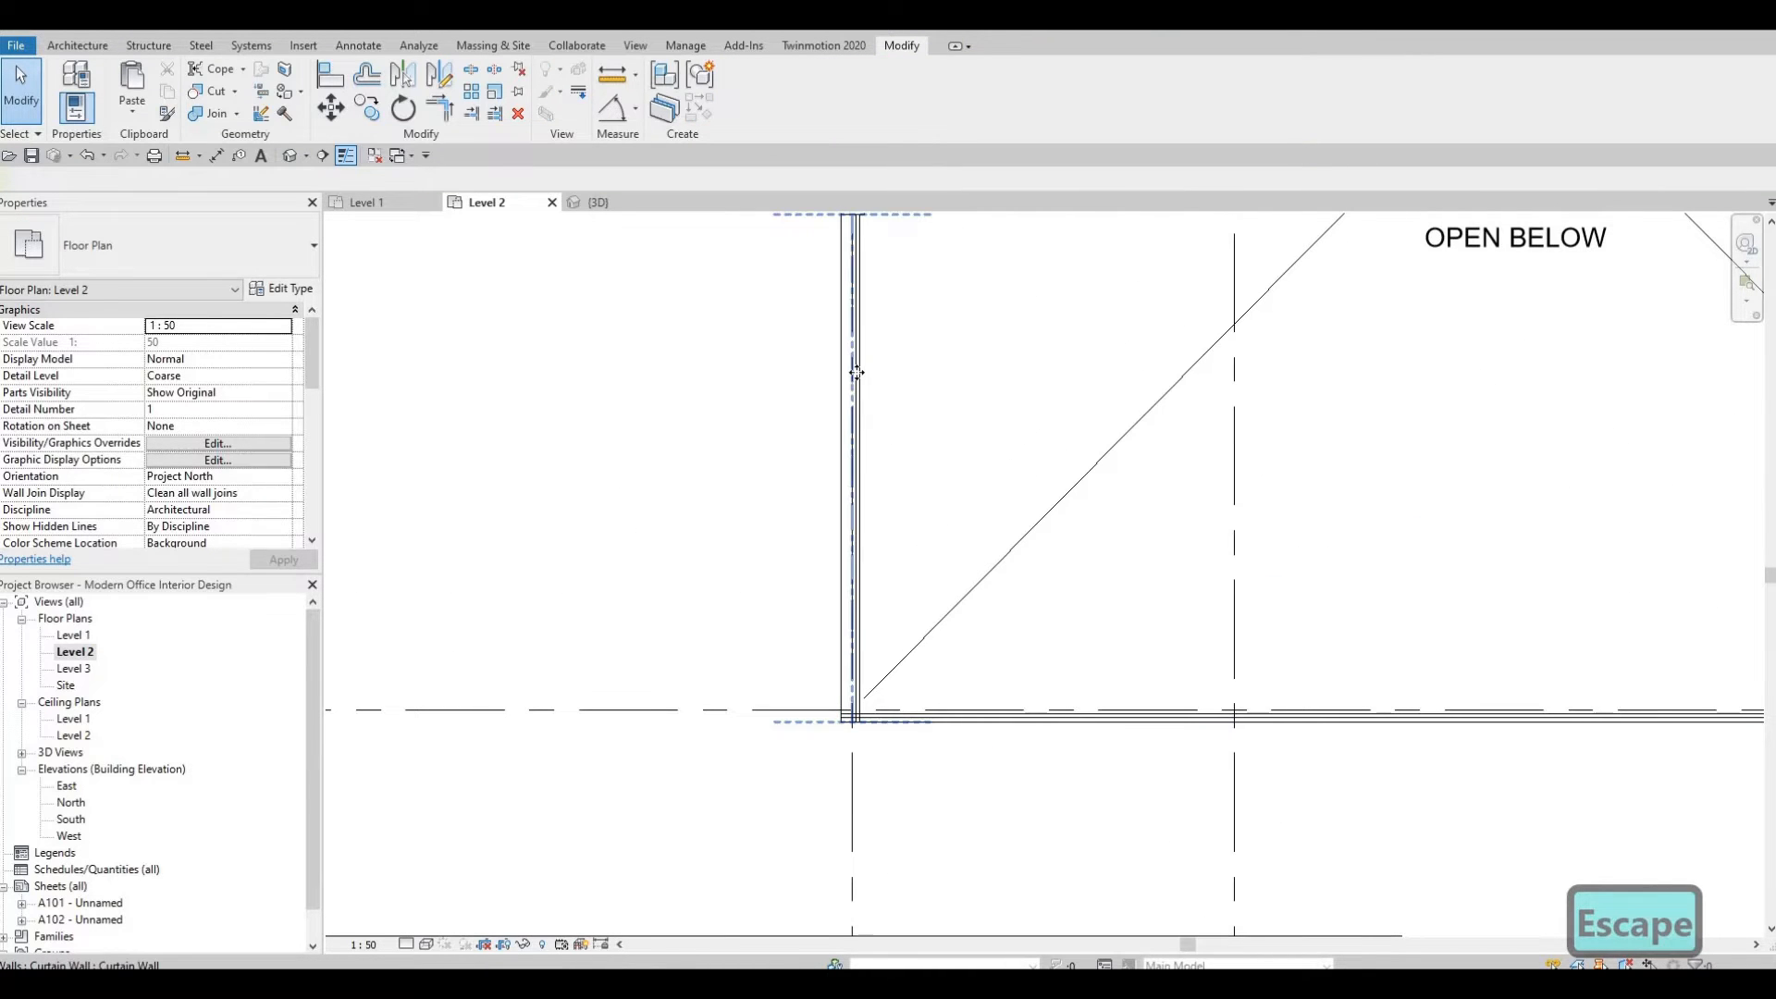
Nudge the vertical curtain wall left three steps and pull its lower end up to the corner.
left_click(856, 372)
key("Left")
key("Left")
key("Left")
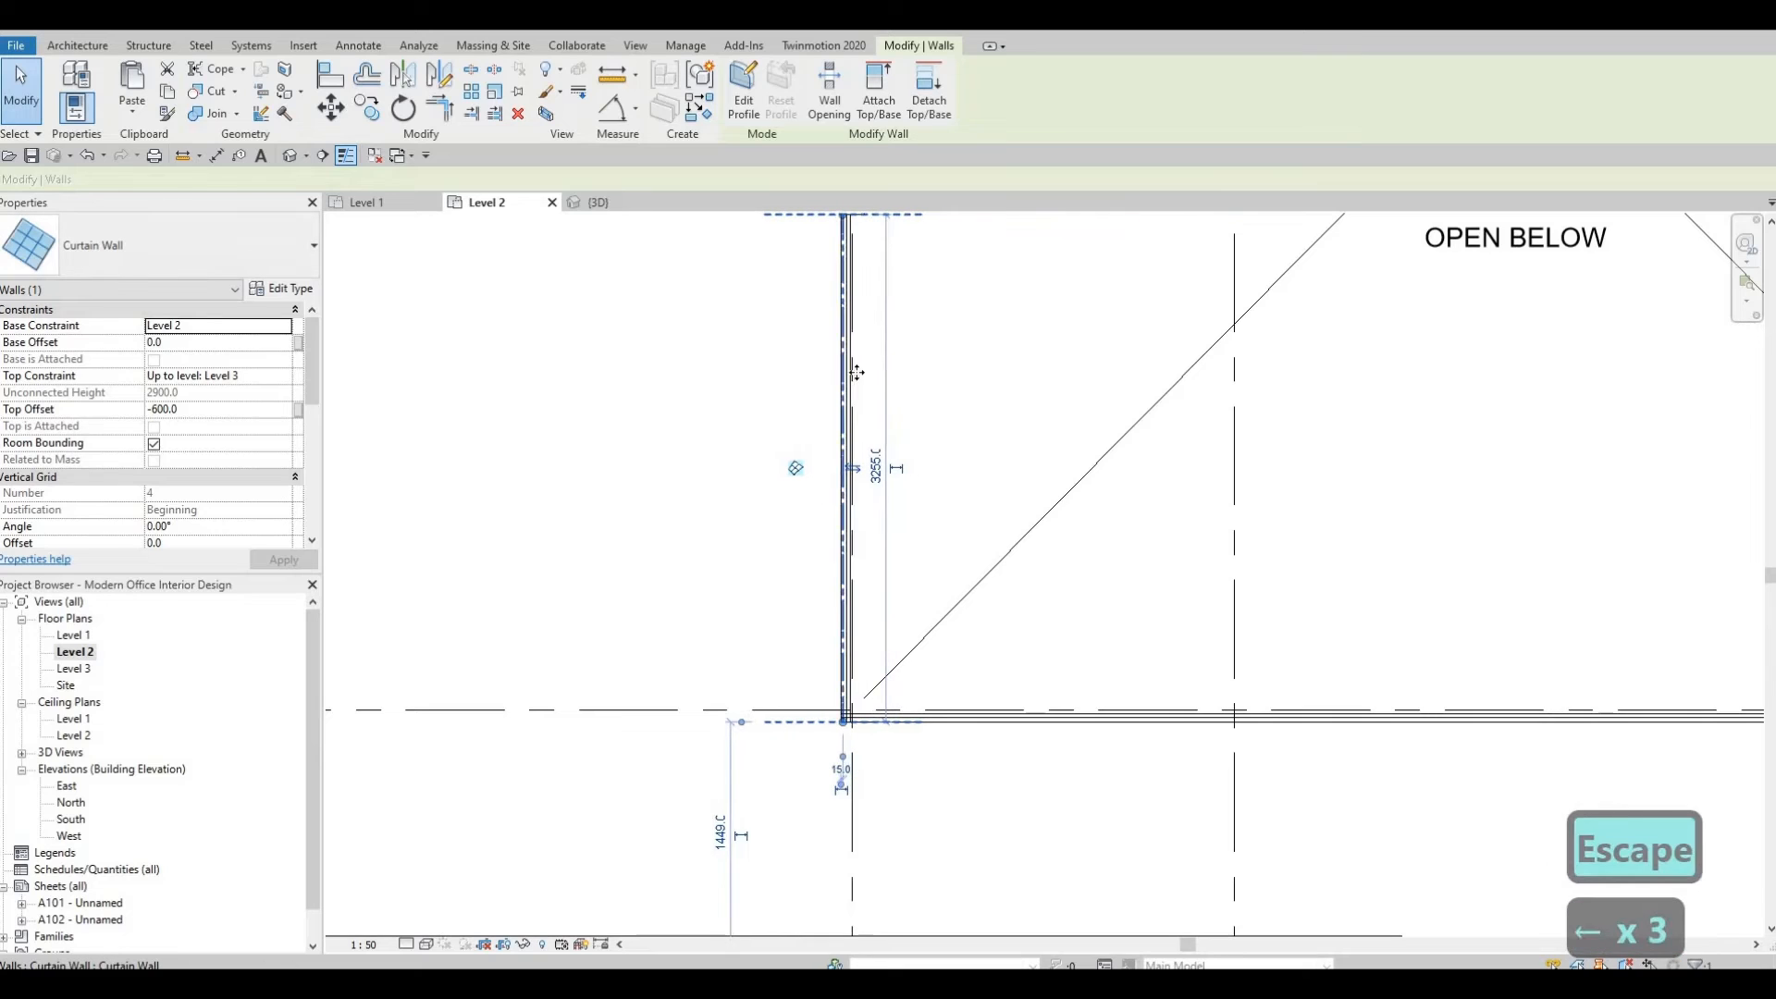
middle_click_drag(863, 715, 862, 661)
Shorten the horizontal curtain wall's left end to meet the vertical curtain wall at the corner.
scroll(863, 662, "up", 2)
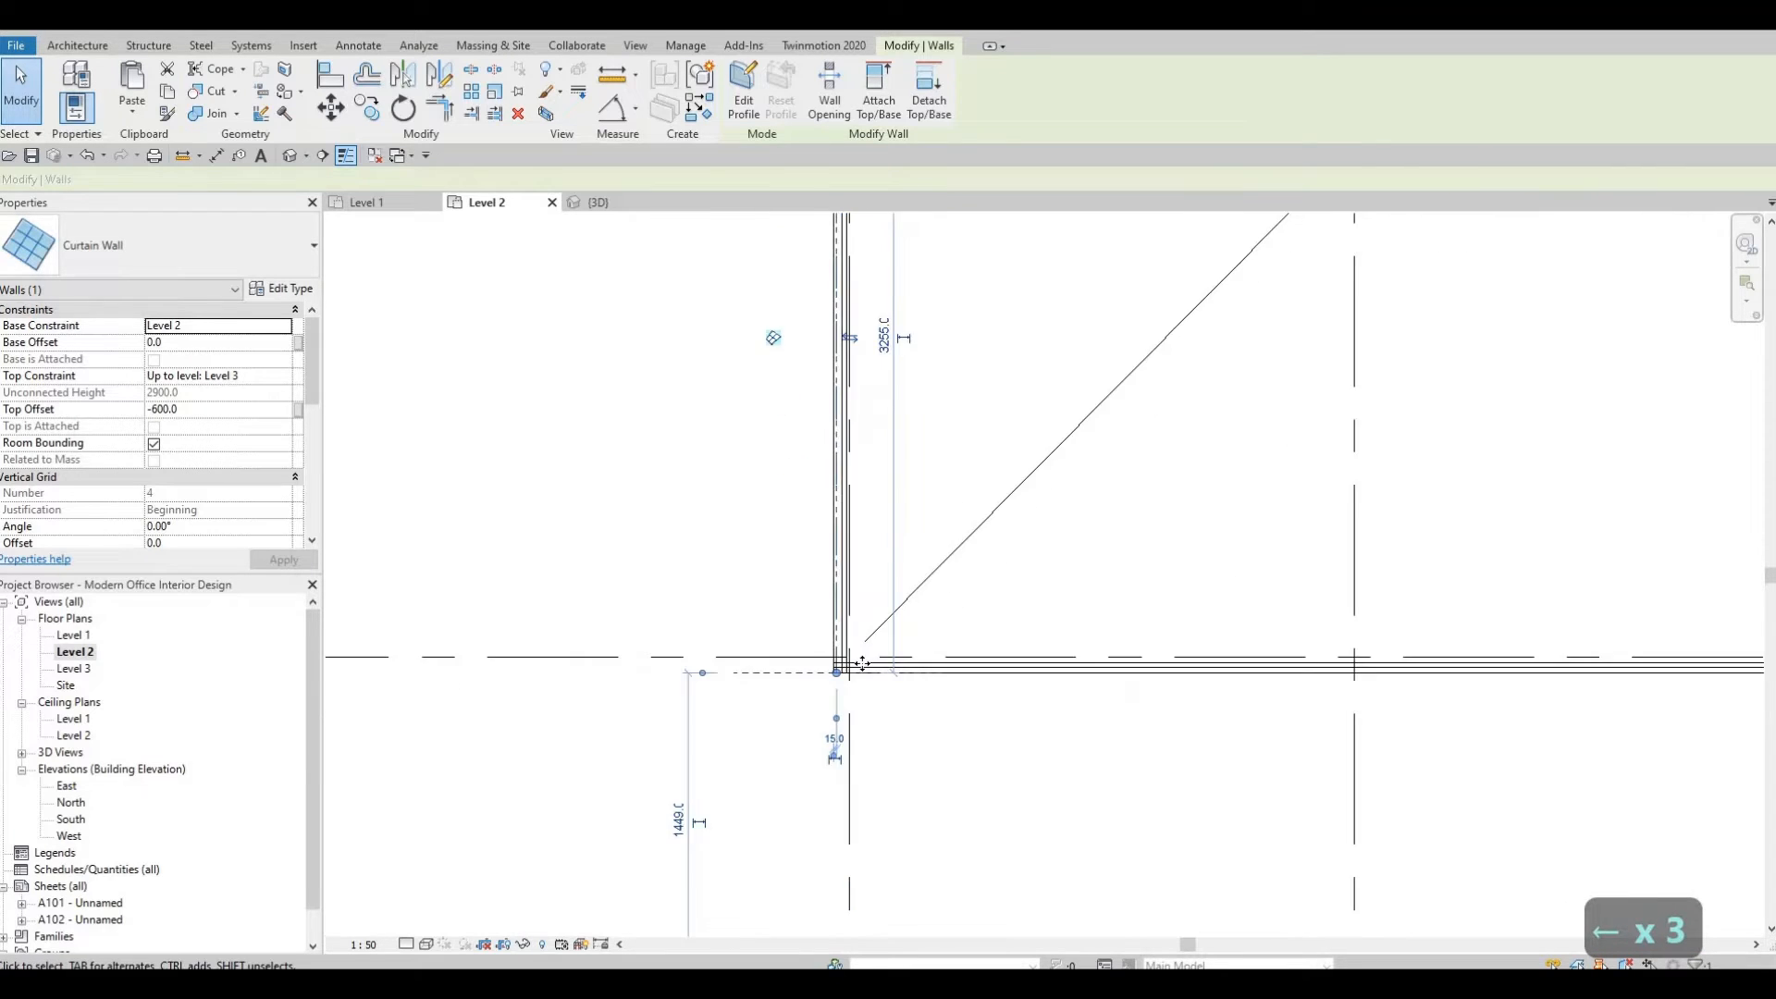
scroll(862, 662, "up", 6)
key("Escape")
left_click(797, 624)
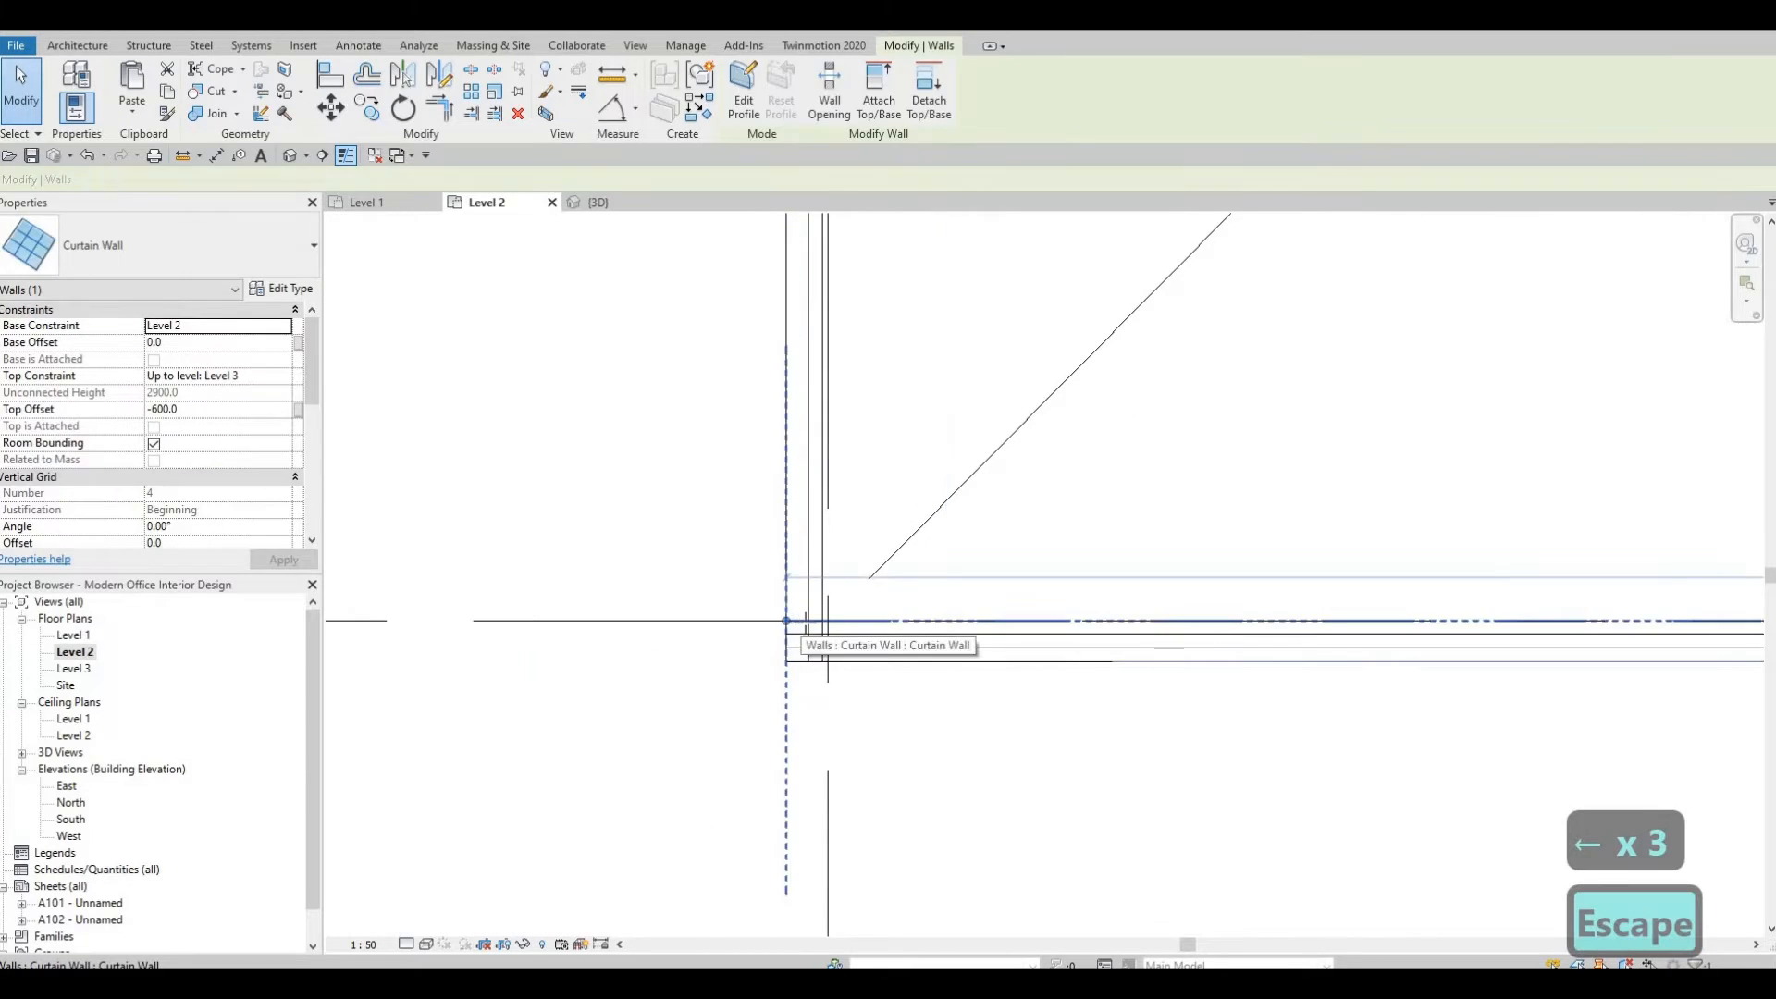
mouse_move(788, 621)
left_mouse_down()
mouse_move(821, 633)
mouse_move(808, 620)
left_mouse_up()
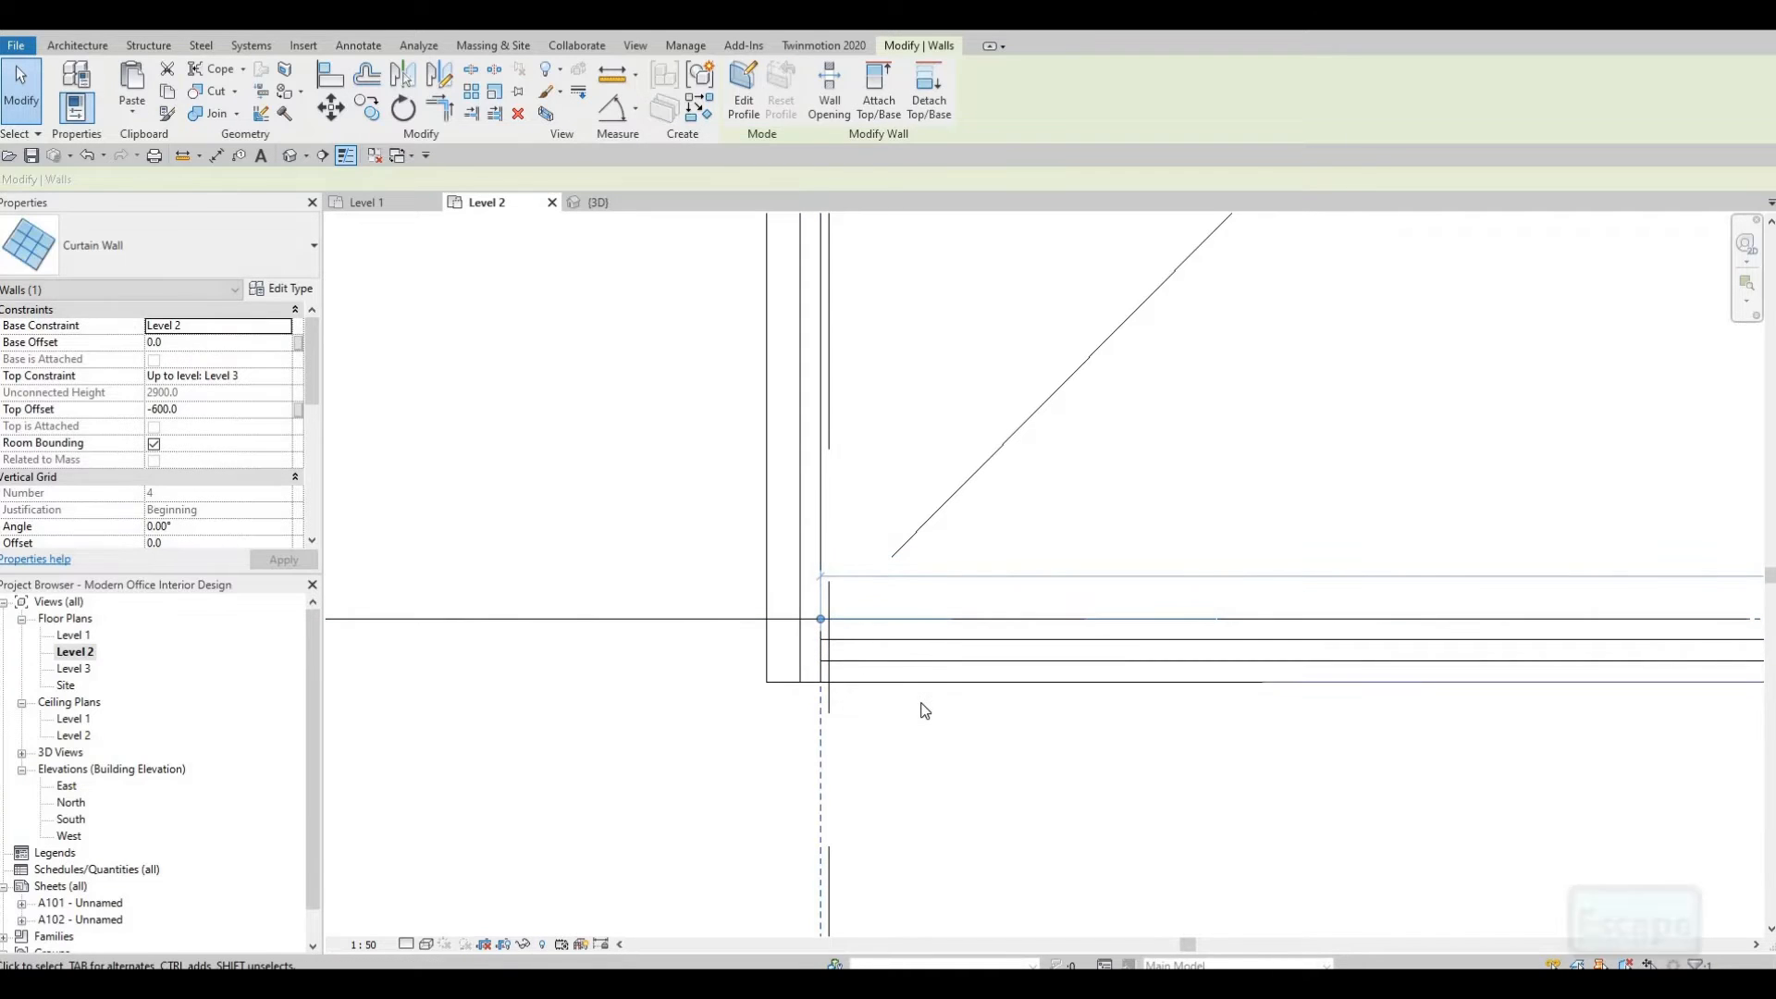
Nudge the horizontal curtain wall down three steps.
key("Down")
key("Down")
key("Down")
key("Down")
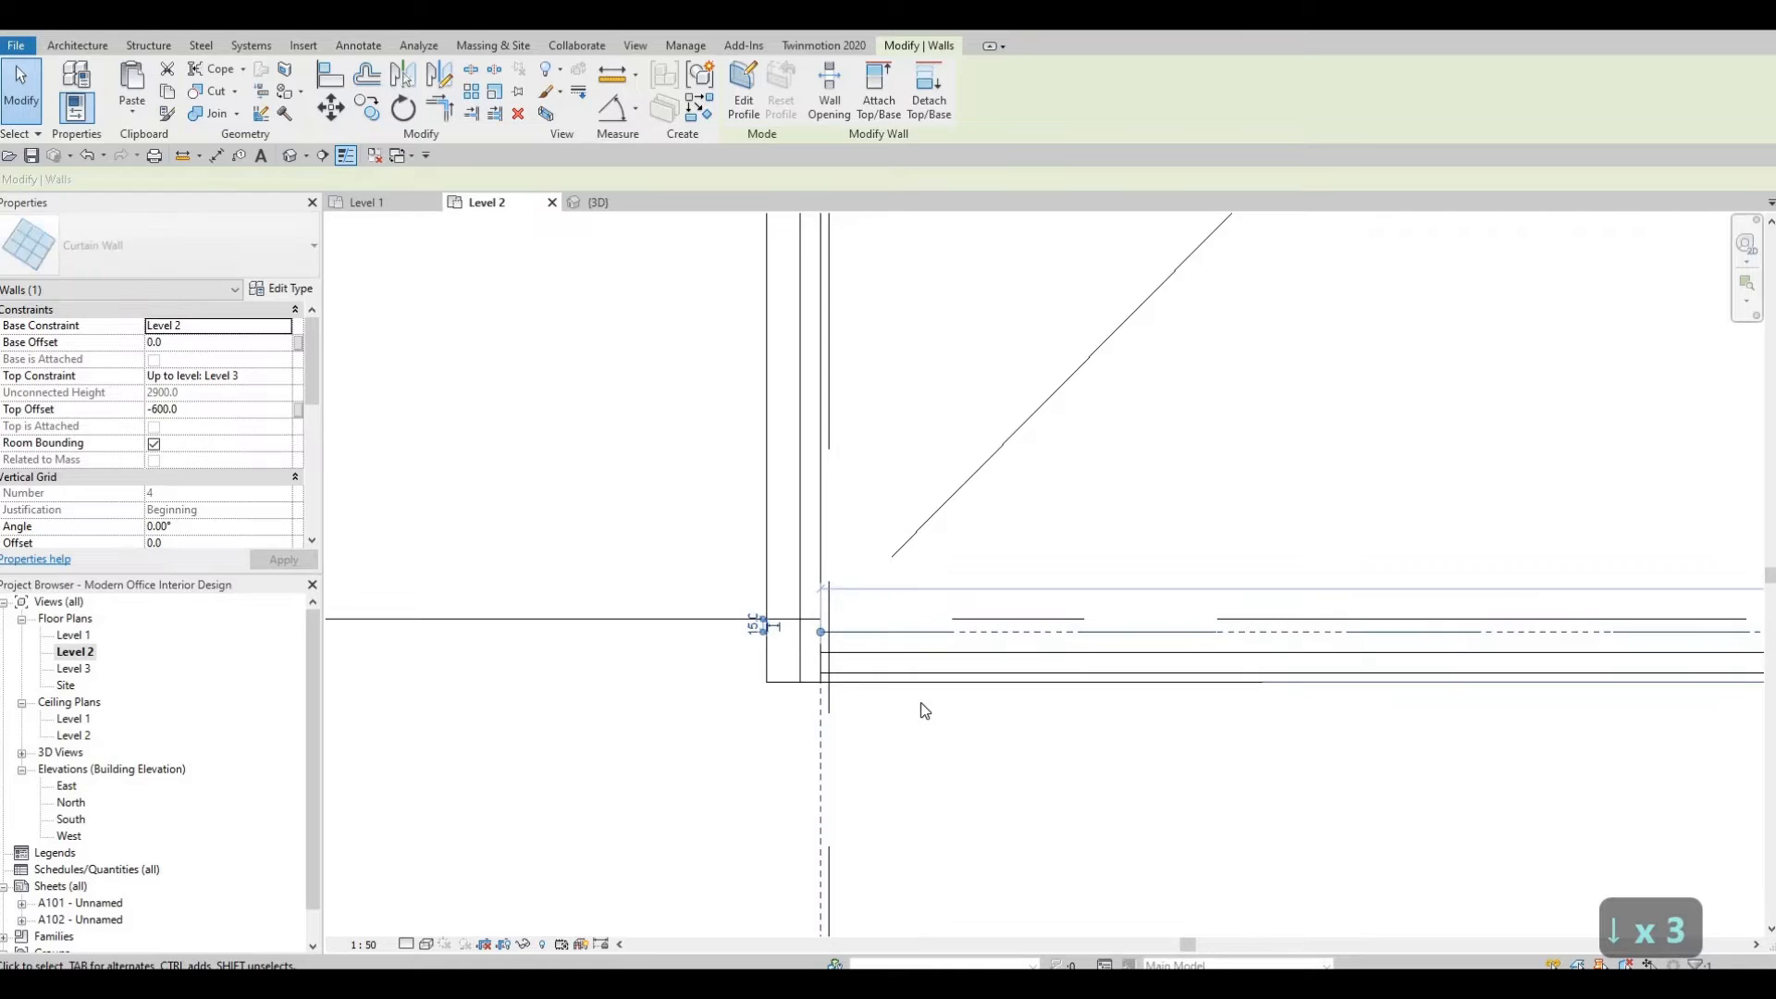
key("Escape")
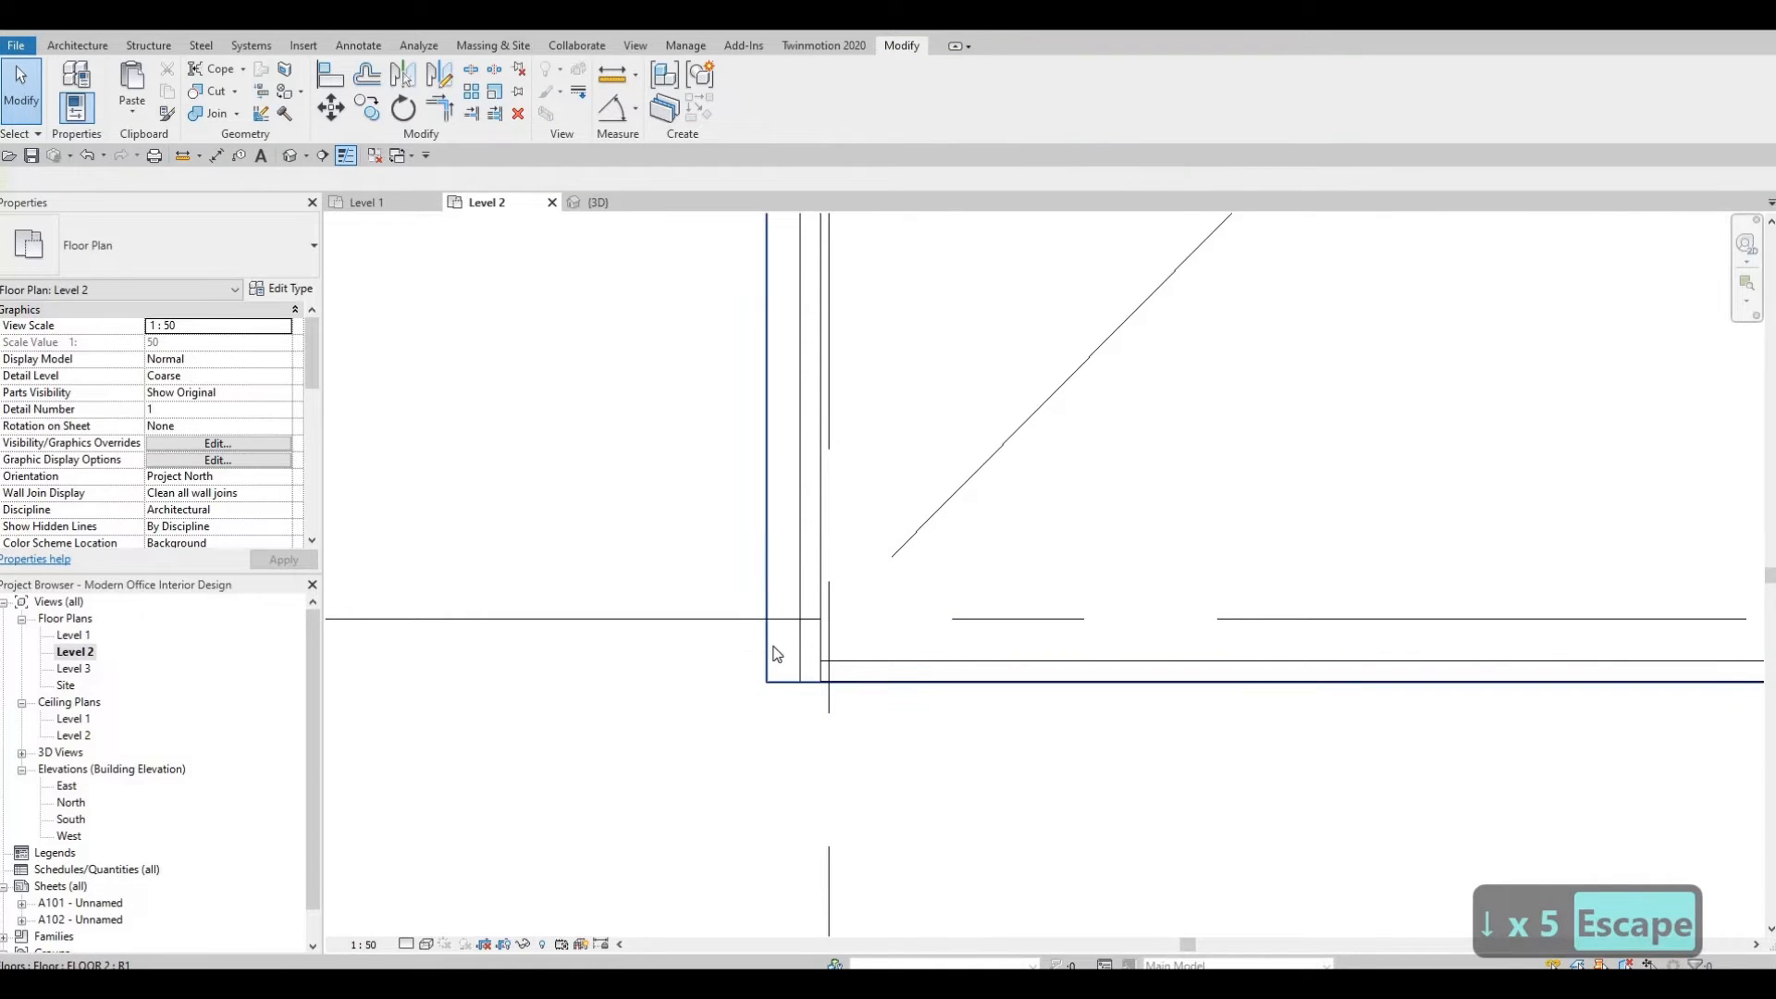
Inspect the Level 2 floor edge where it meets the curtain walls in the 3D view.
key("Tab")
key("Tab")
key("Escape")
key("Escape")
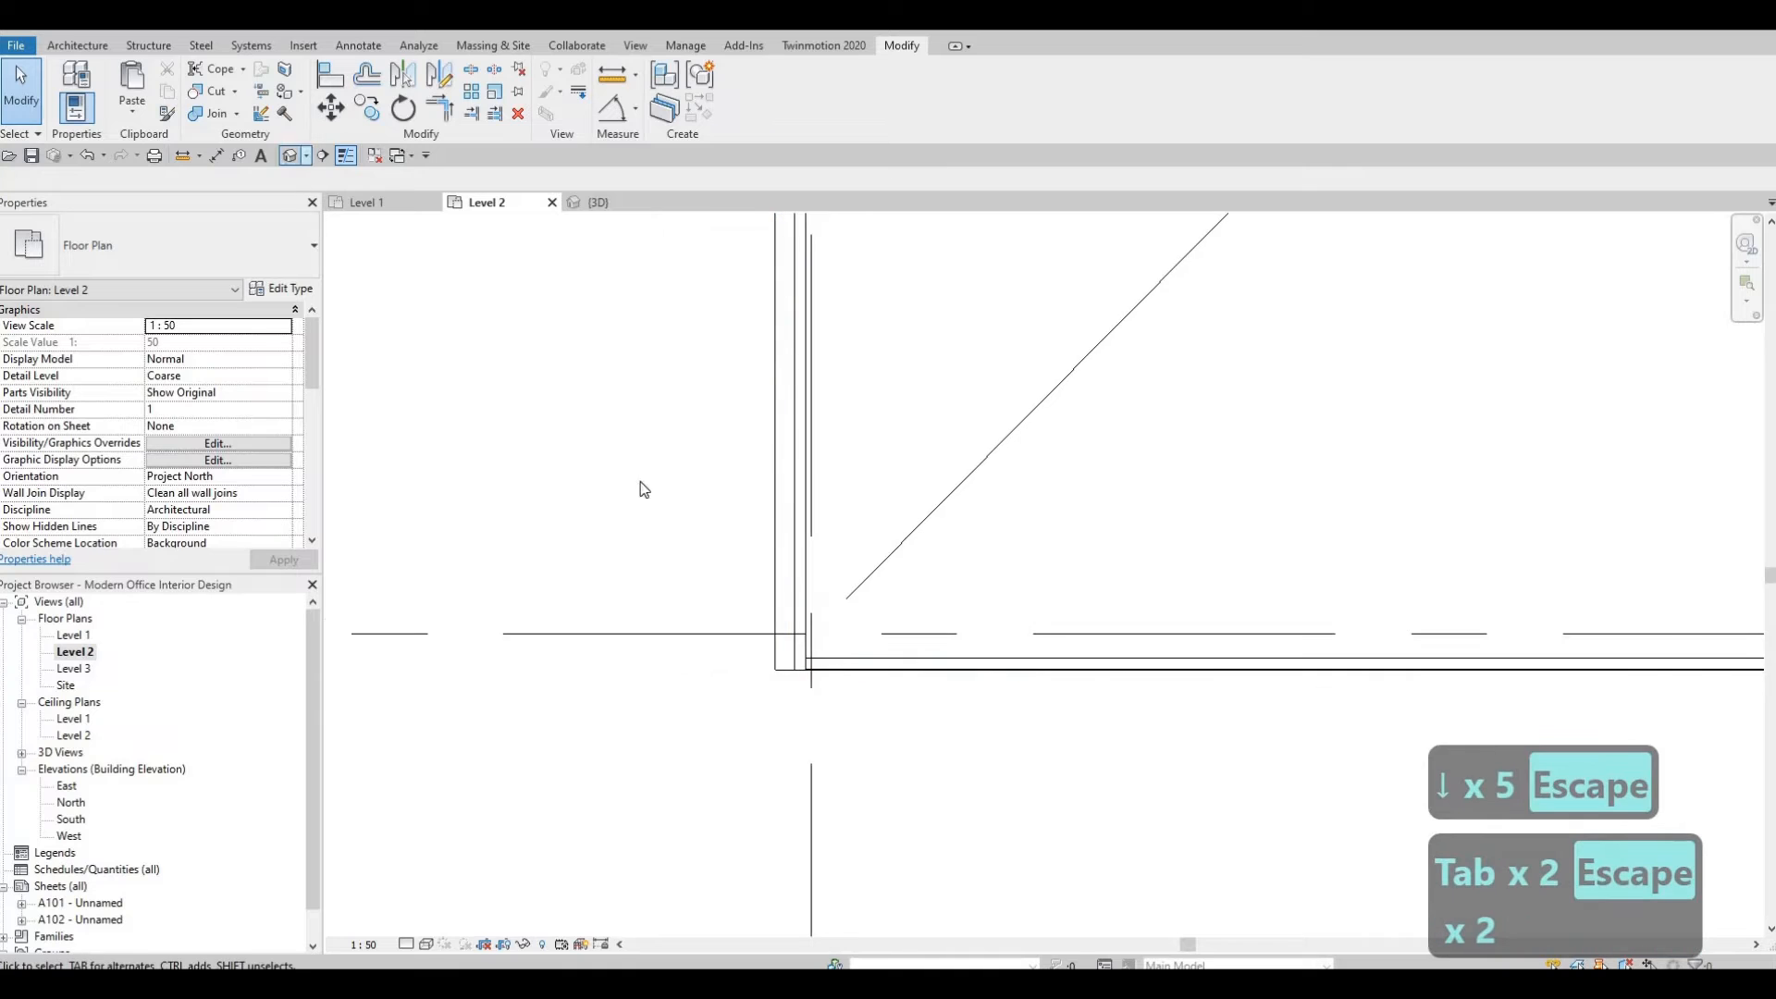
middle_click_drag(708, 299, 722, 575, "shift")
scroll(703, 374, "up", 2)
scroll(696, 451, "up", 3)
scroll(474, 616, "up", 2)
middle_click_drag(473, 616, 1031, 632, "shift")
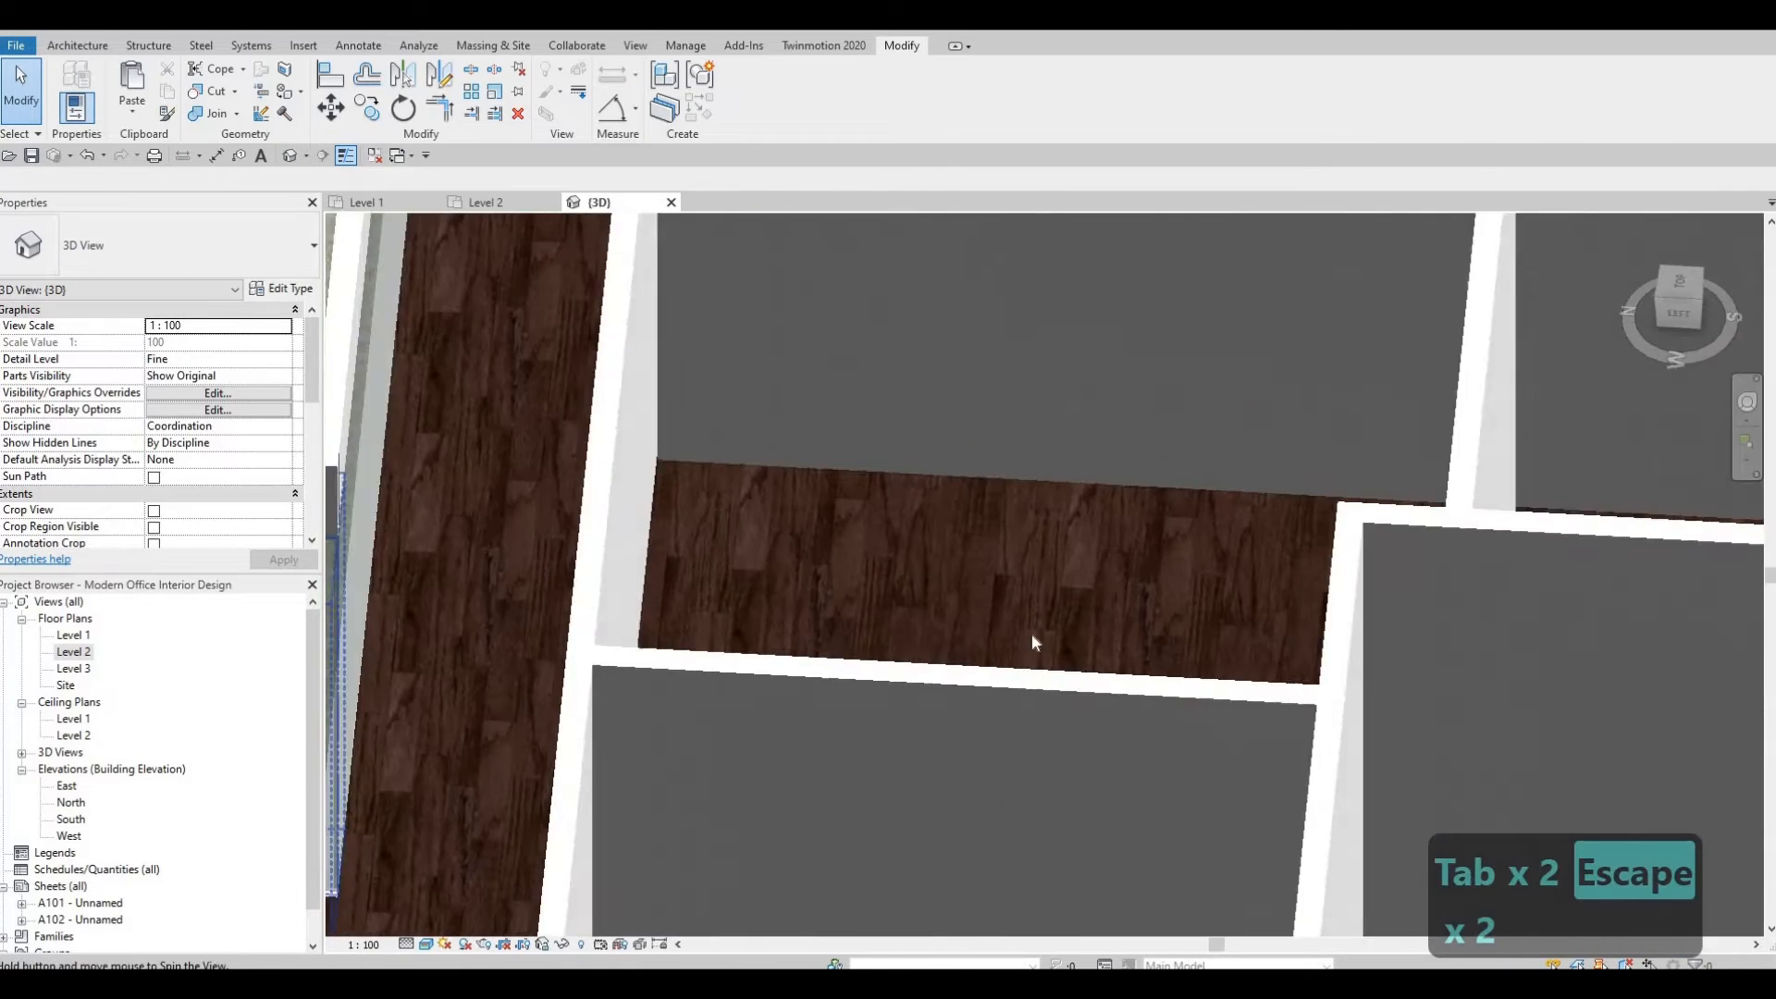
middle_click_drag(452, 883, 1219, 838)
scroll(1203, 836, "up", 4)
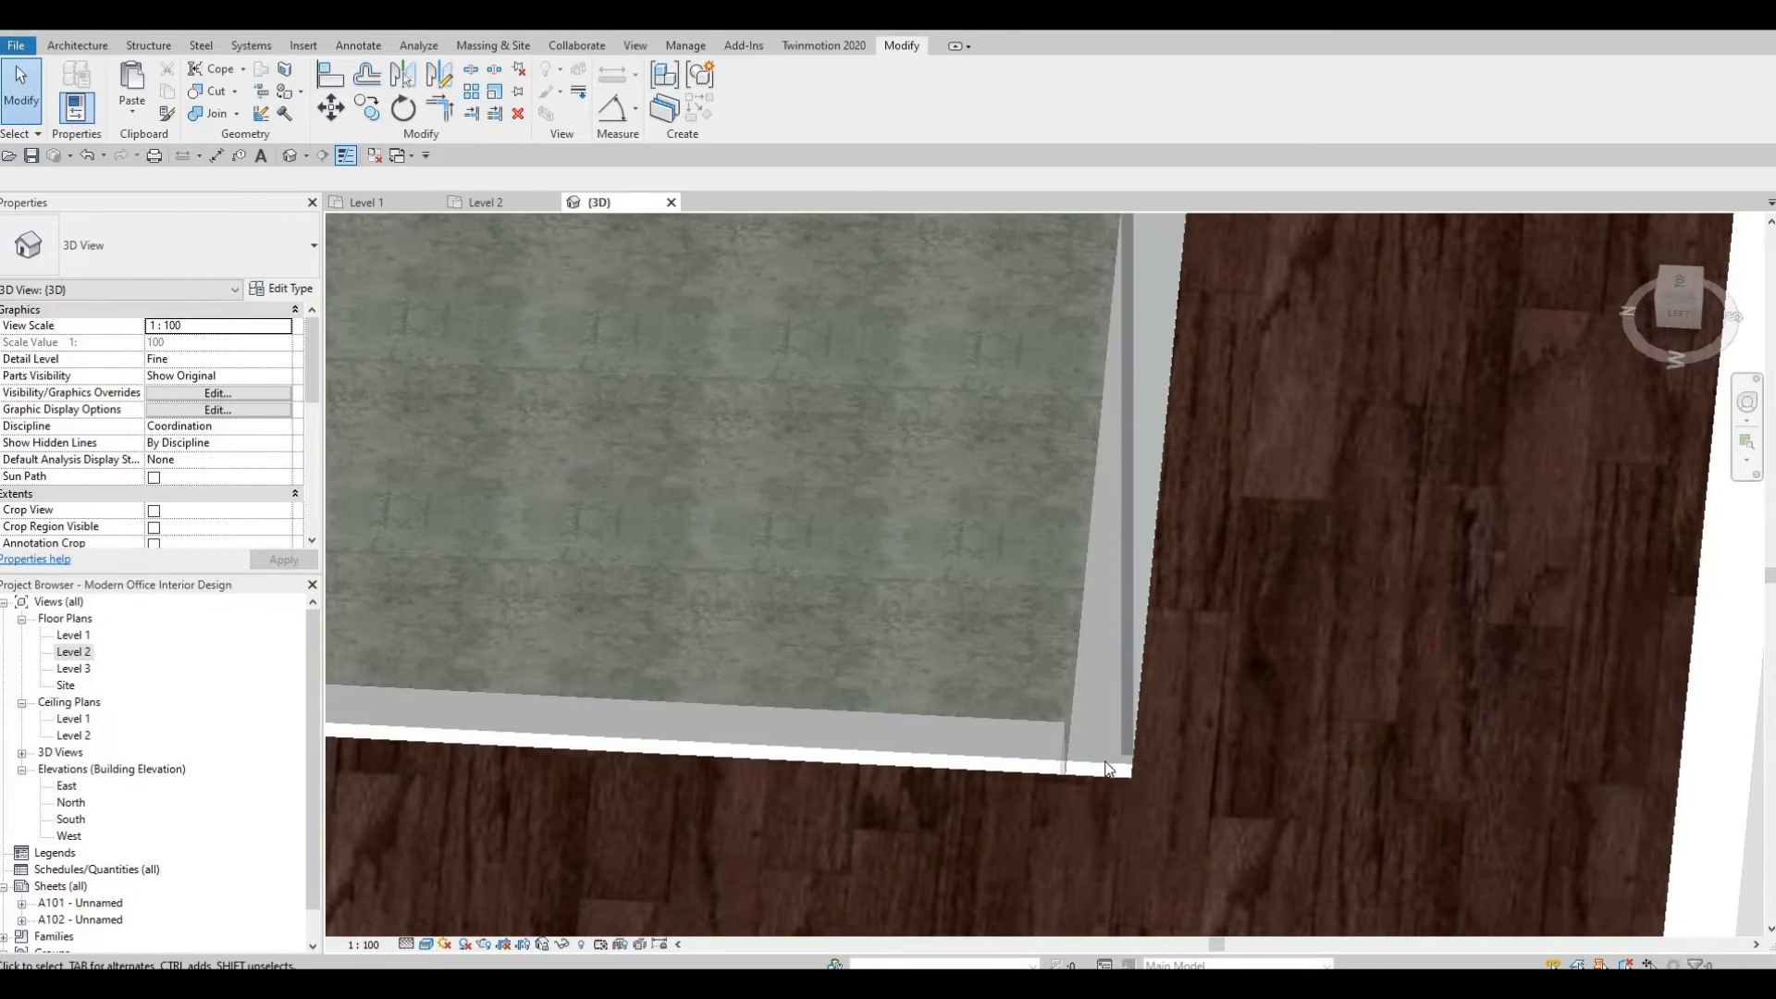
scroll(1141, 719, "down", 4)
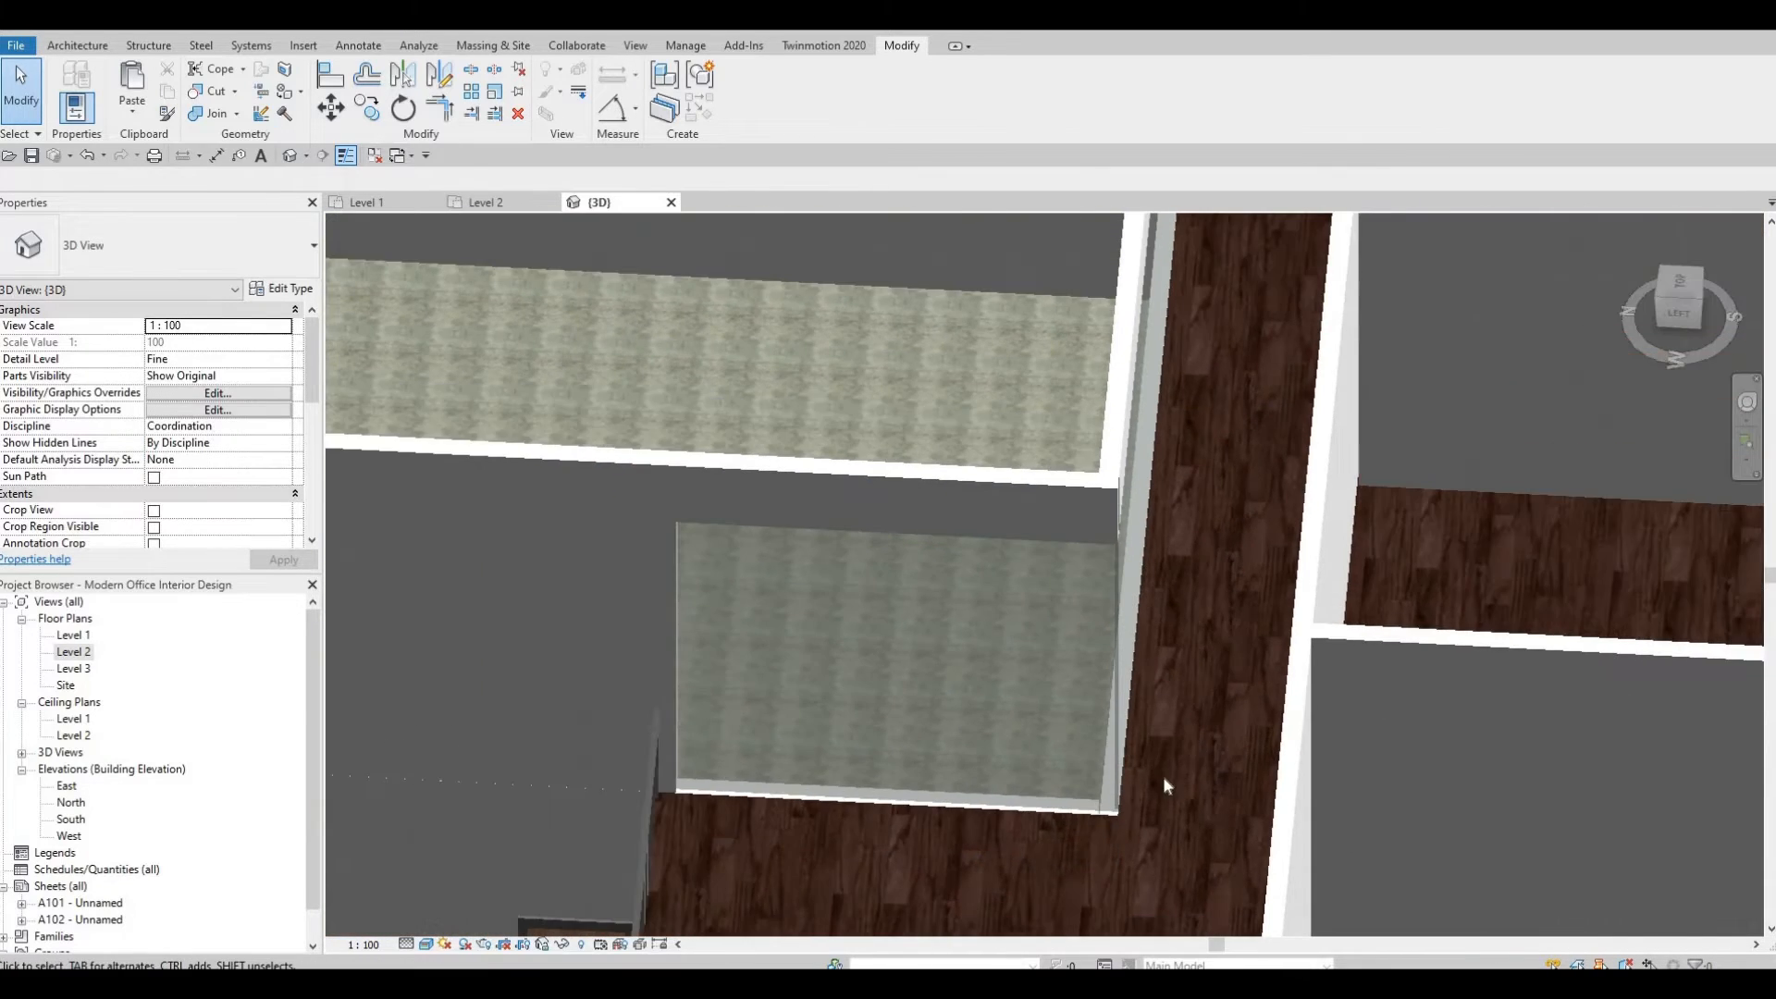
scroll(1162, 773, "down", 2)
middle_click_drag(1149, 758, 1135, 831)
scroll(1129, 835, "down", 1)
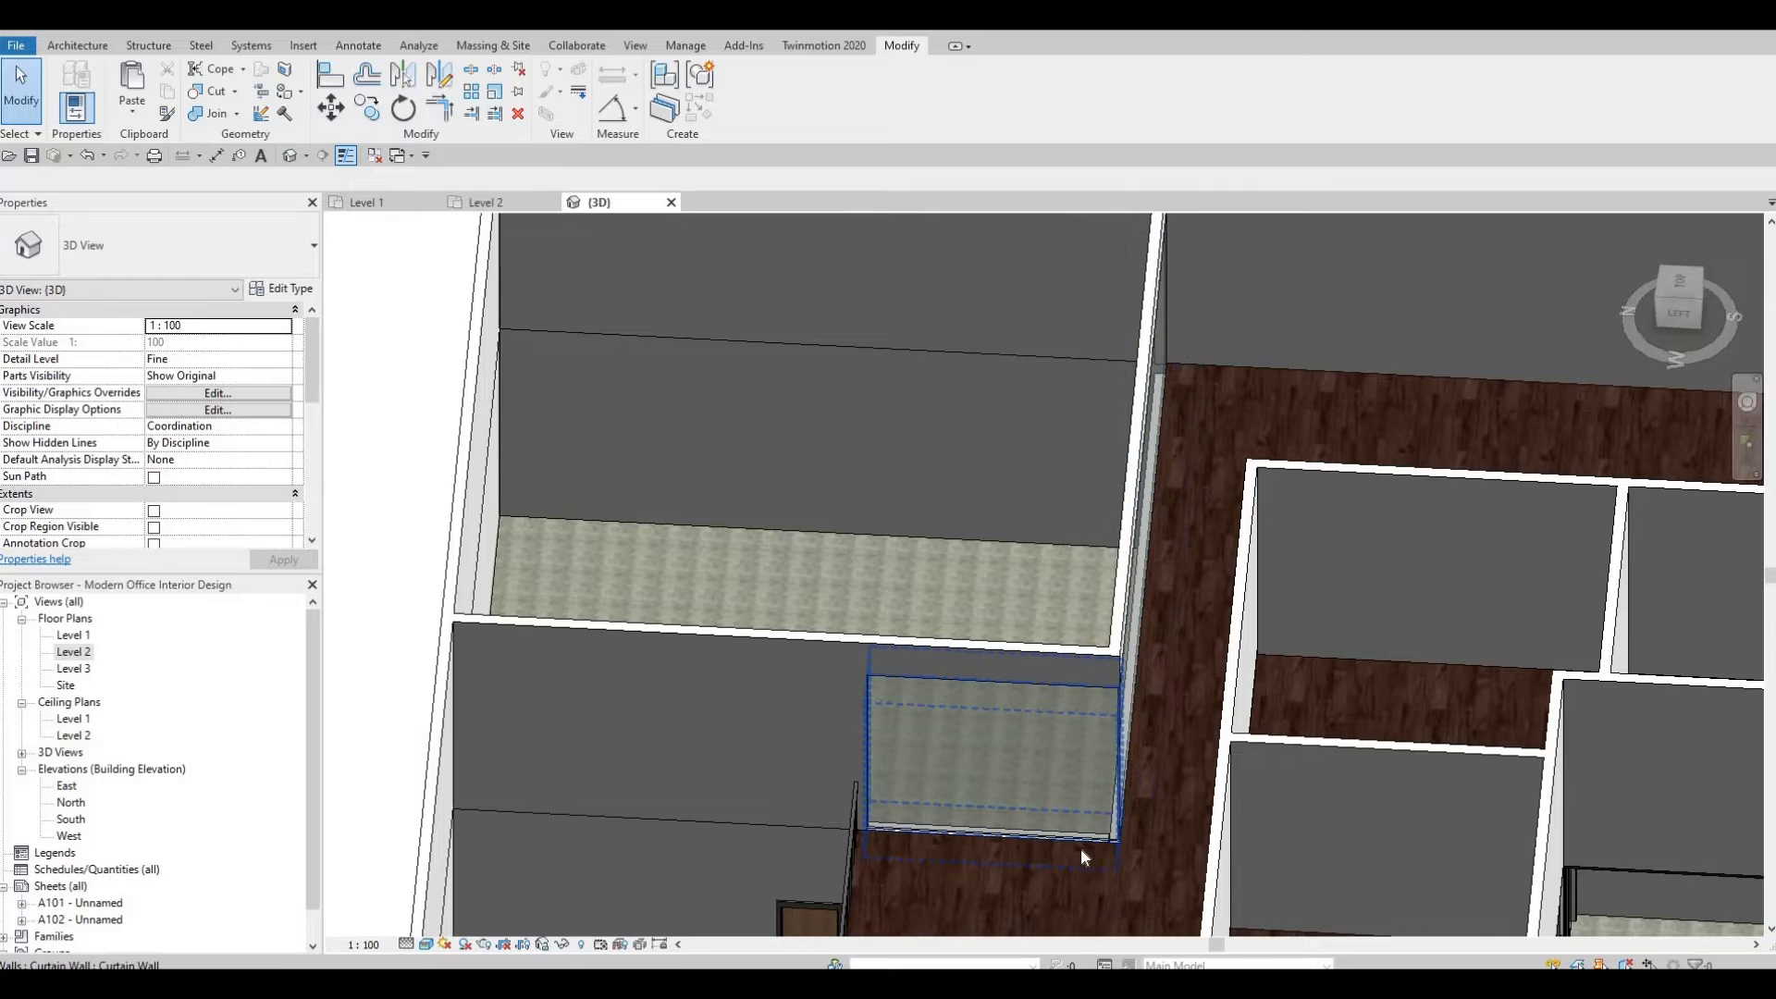
Edit the Level 2 floor boundary and align its edge to the vertical curtain wall at the opening.
left_click(1092, 846)
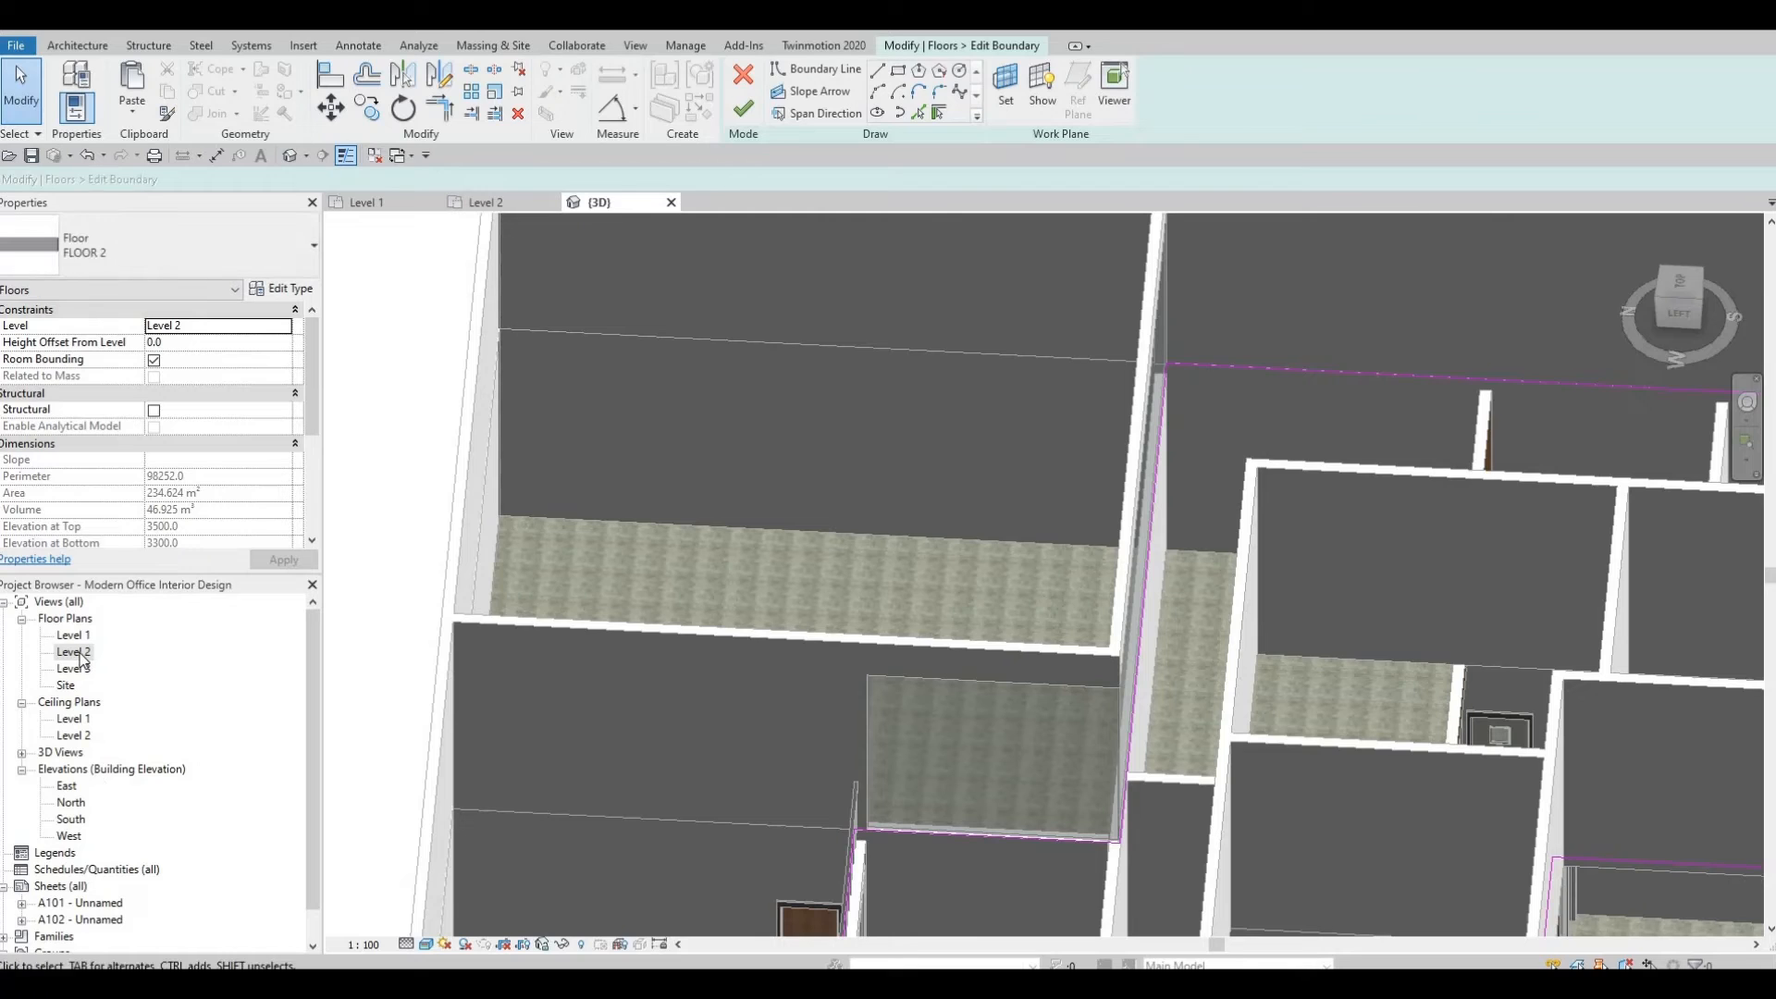
left_click(485, 203)
scroll(868, 888, "down", 2)
middle_click_drag(874, 555, 862, 742)
scroll(867, 776, "down", 2)
middle_click_drag(859, 621, 845, 880)
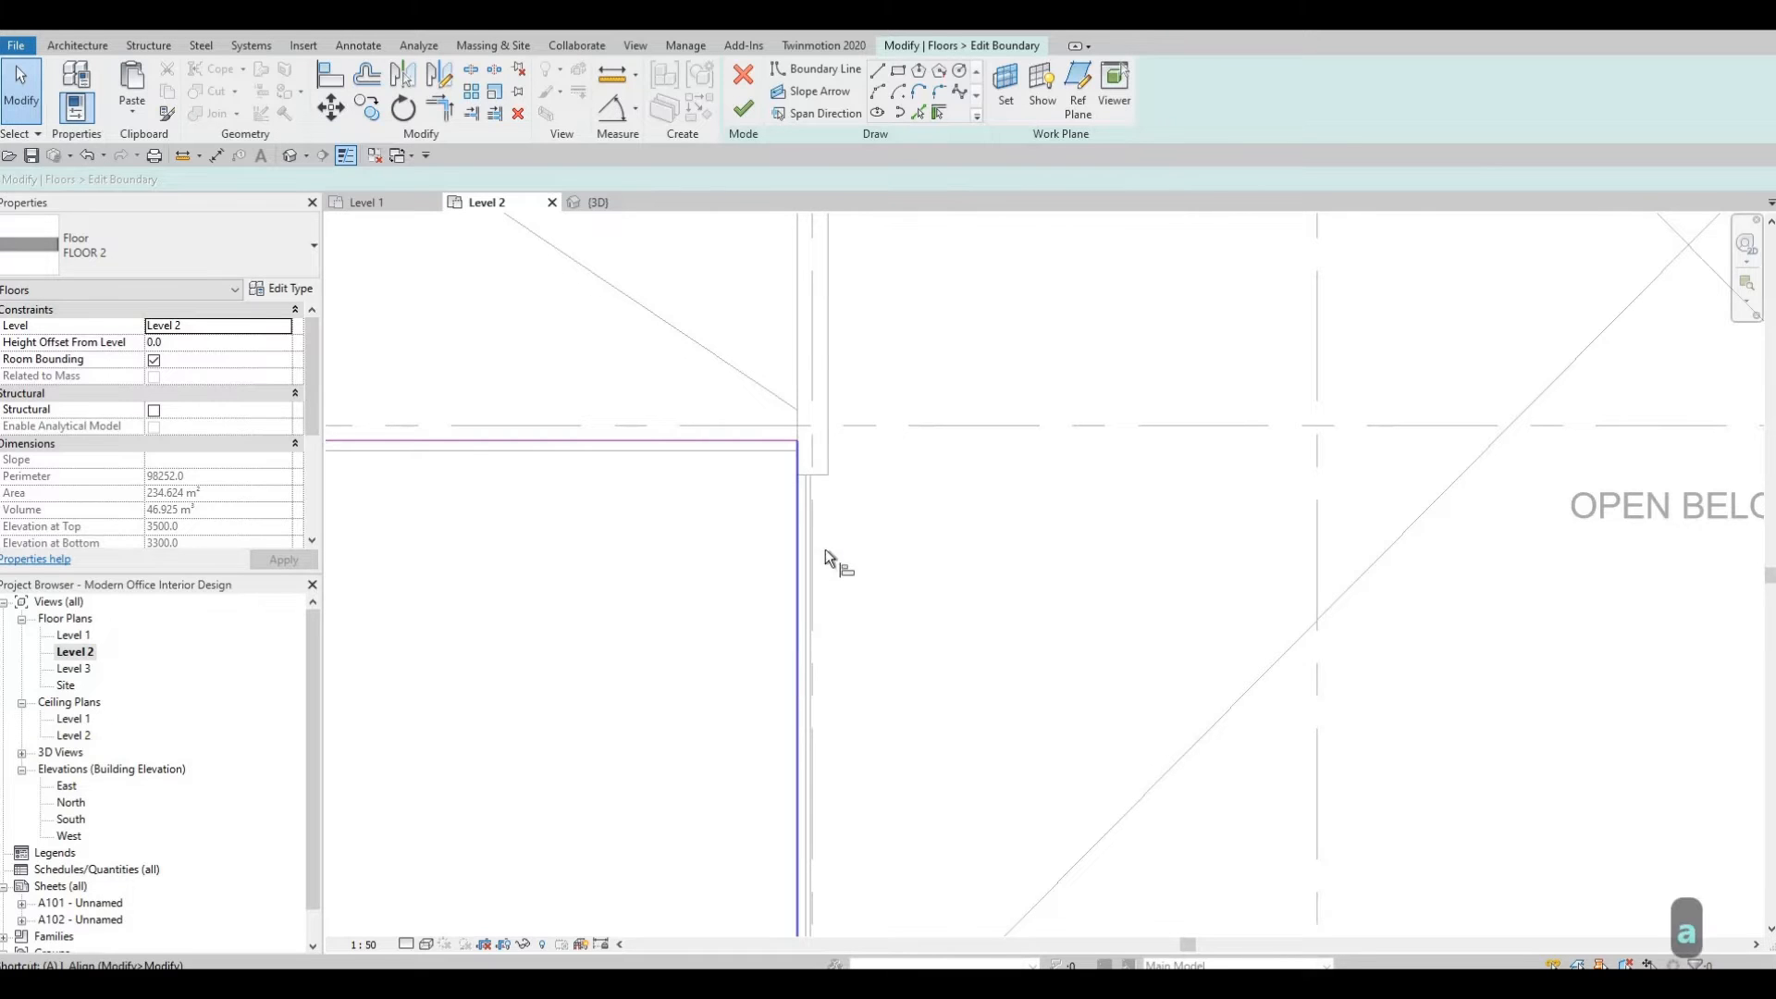
key("l")
left_click(828, 448)
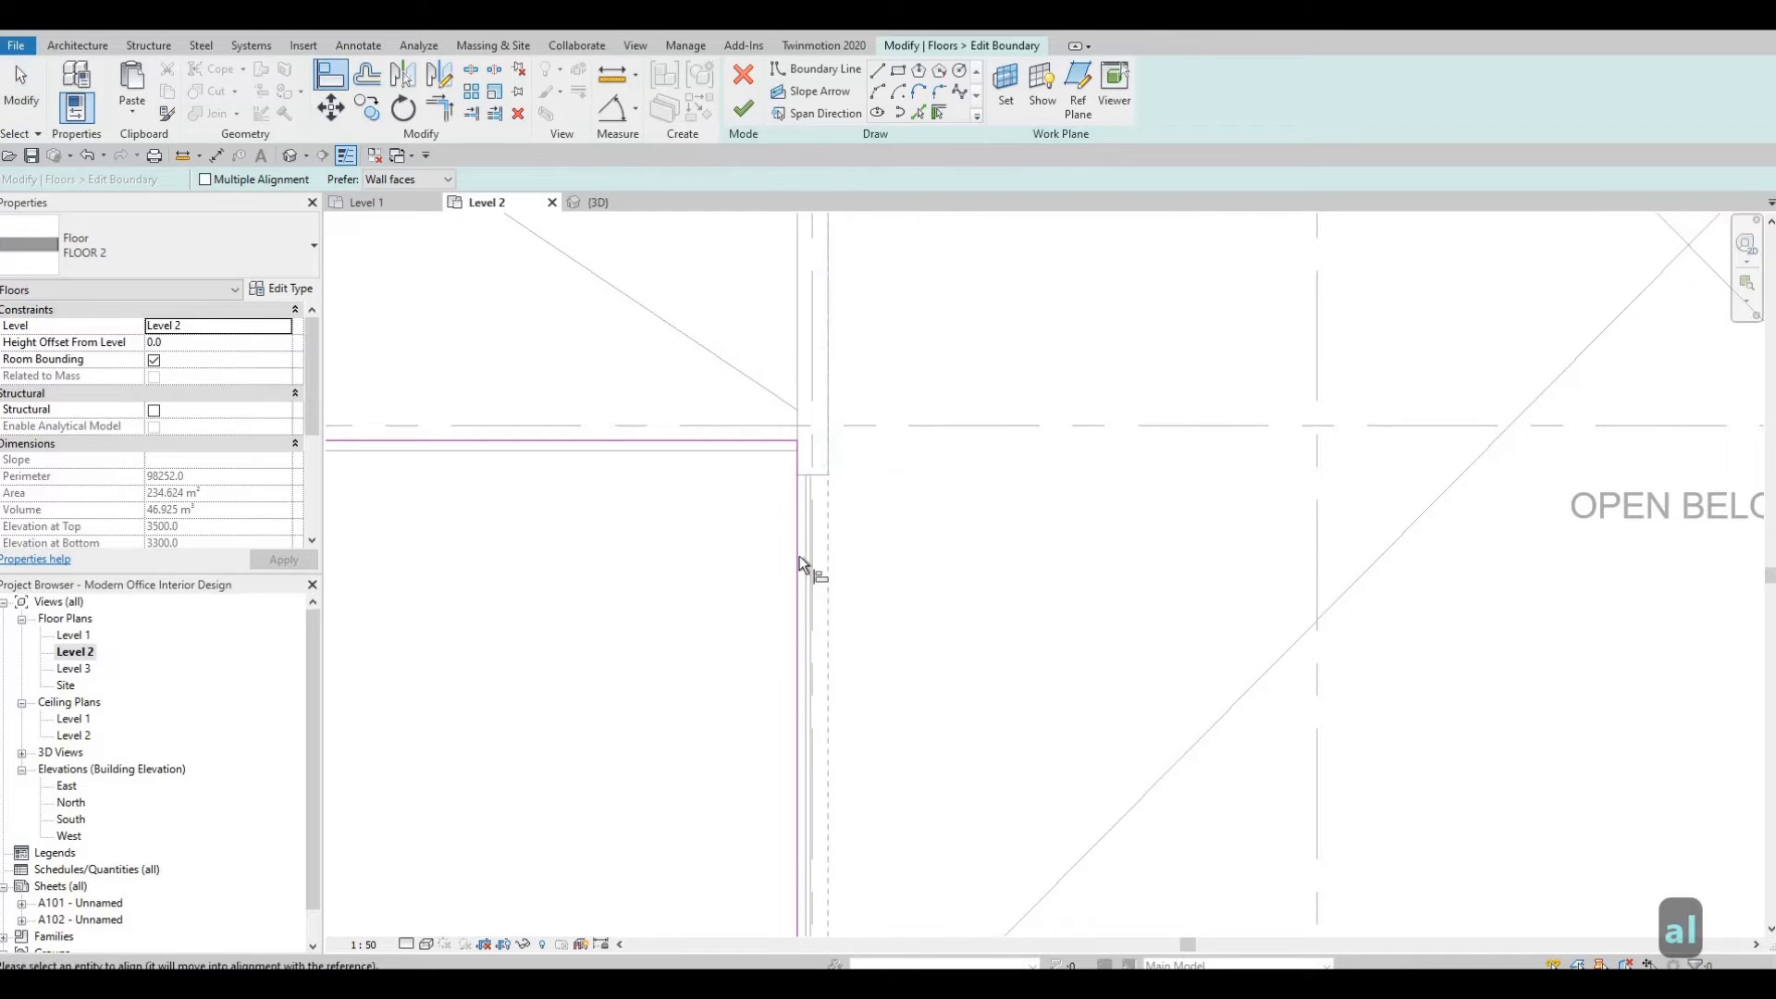
middle_click_drag(1218, 844, 1092, 574)
scroll(1092, 573, "down", 2)
middle_click_drag(1509, 834, 1245, 655)
middle_click_drag(1539, 587, 1422, 605)
scroll(1602, 590, "up", 3)
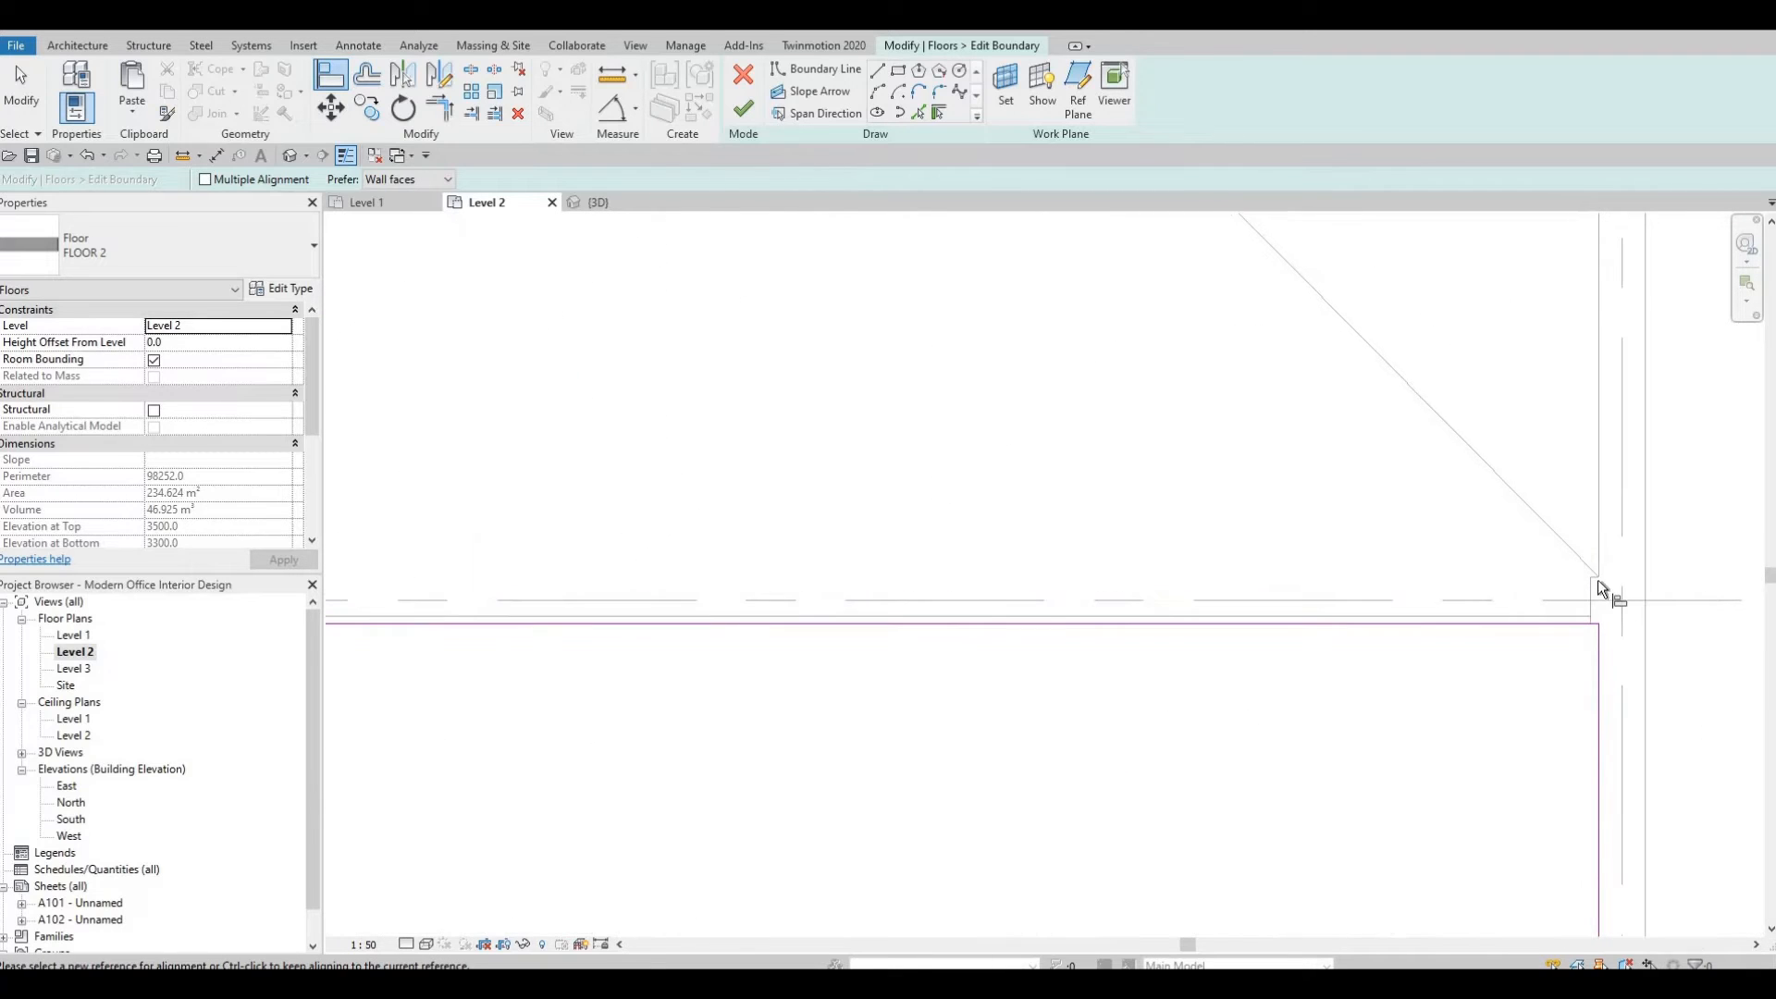
scroll(1597, 579, "up", 3)
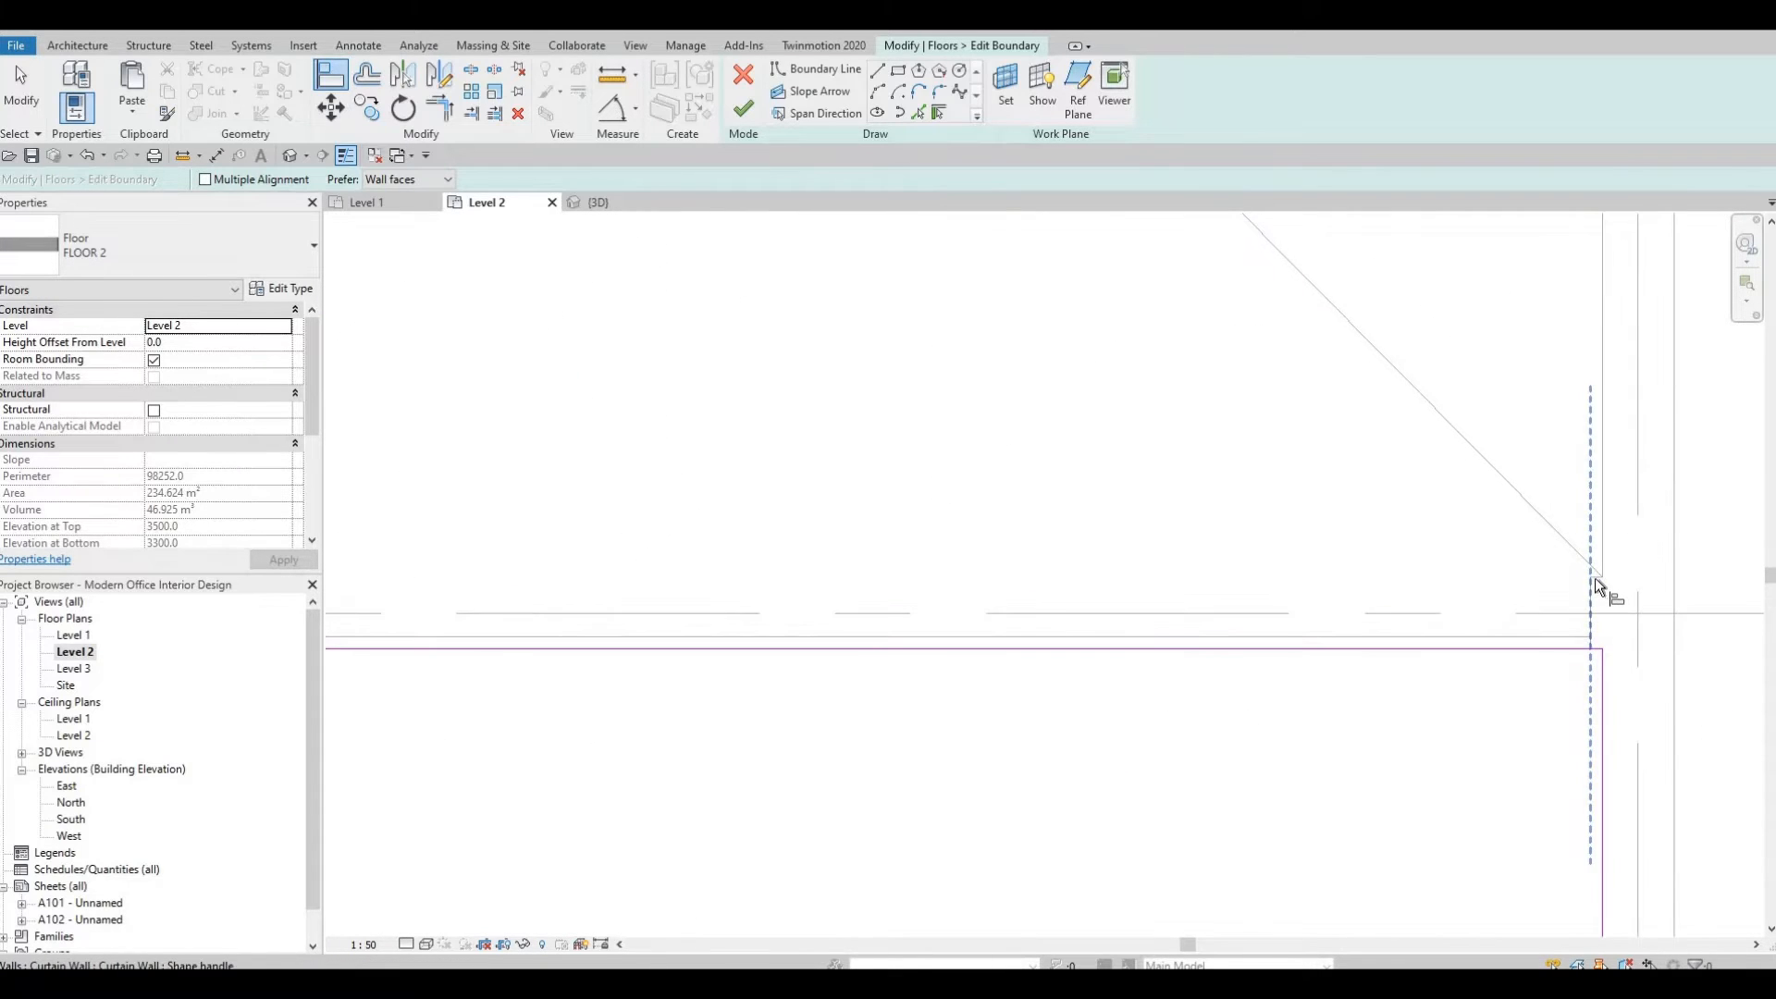
scroll(1593, 585, "up", 2)
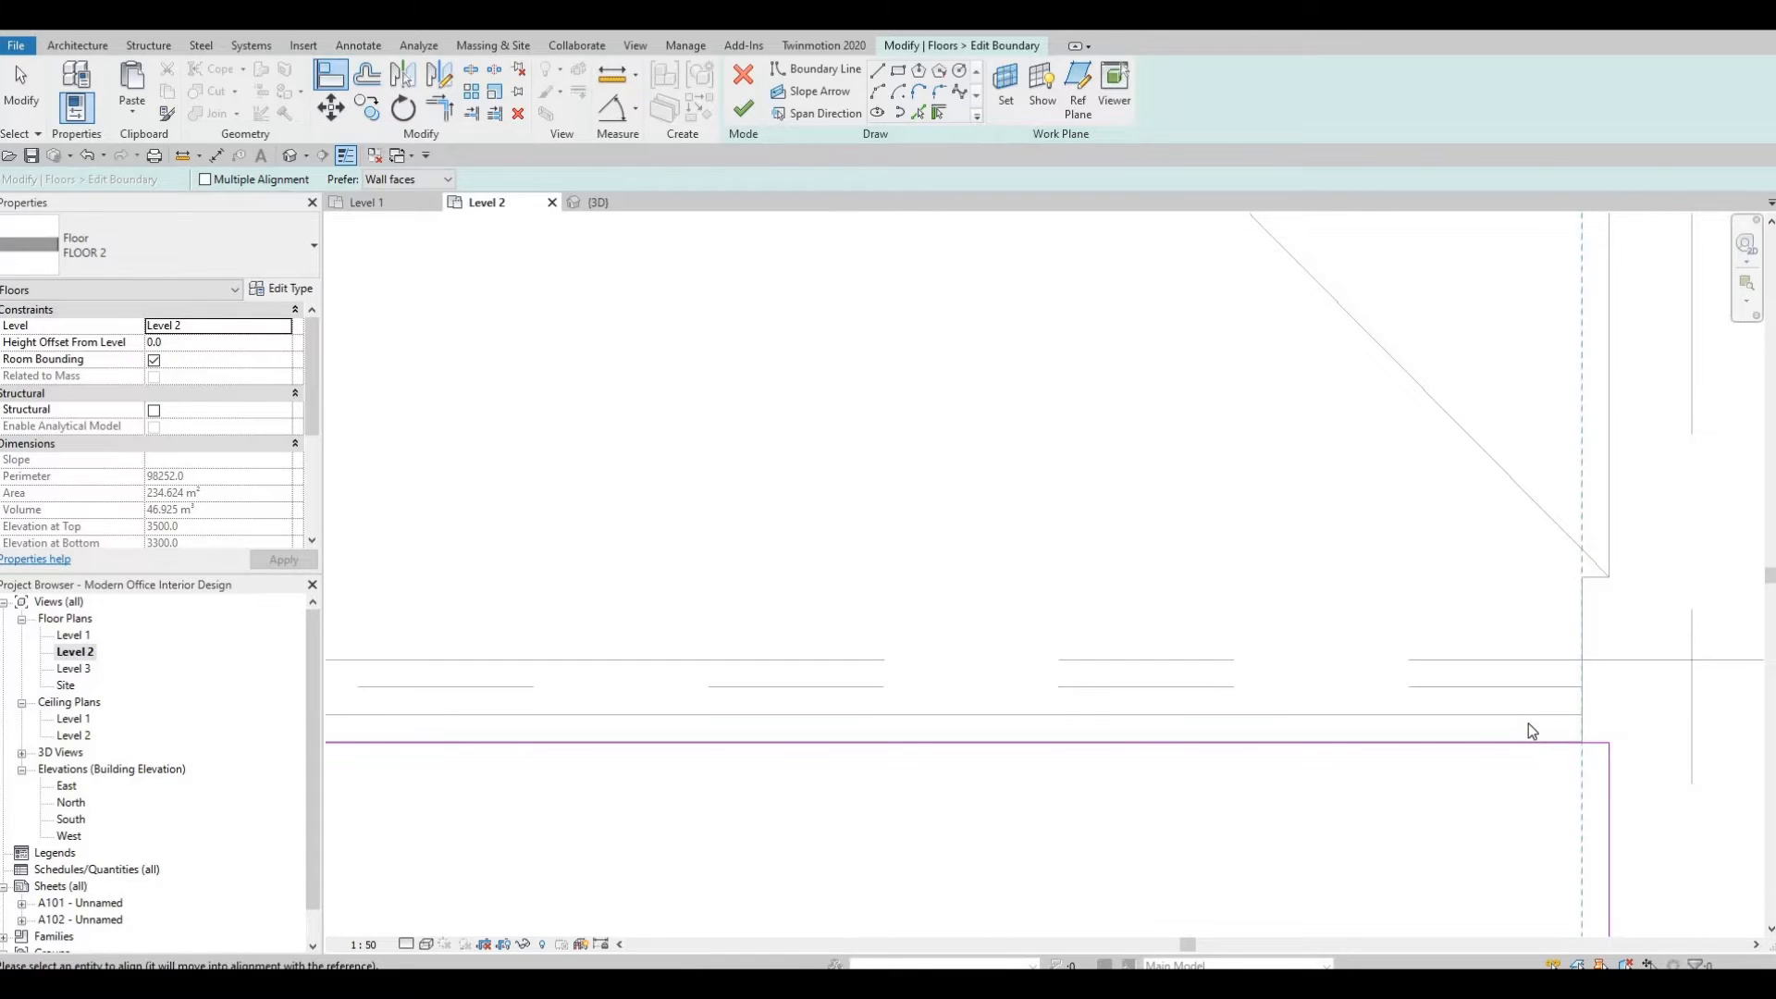
Align the floor boundary's edge to the horizontal curtain wall and finish the boundary edit.
key("Escape")
key("Escape")
key("a")
key("l")
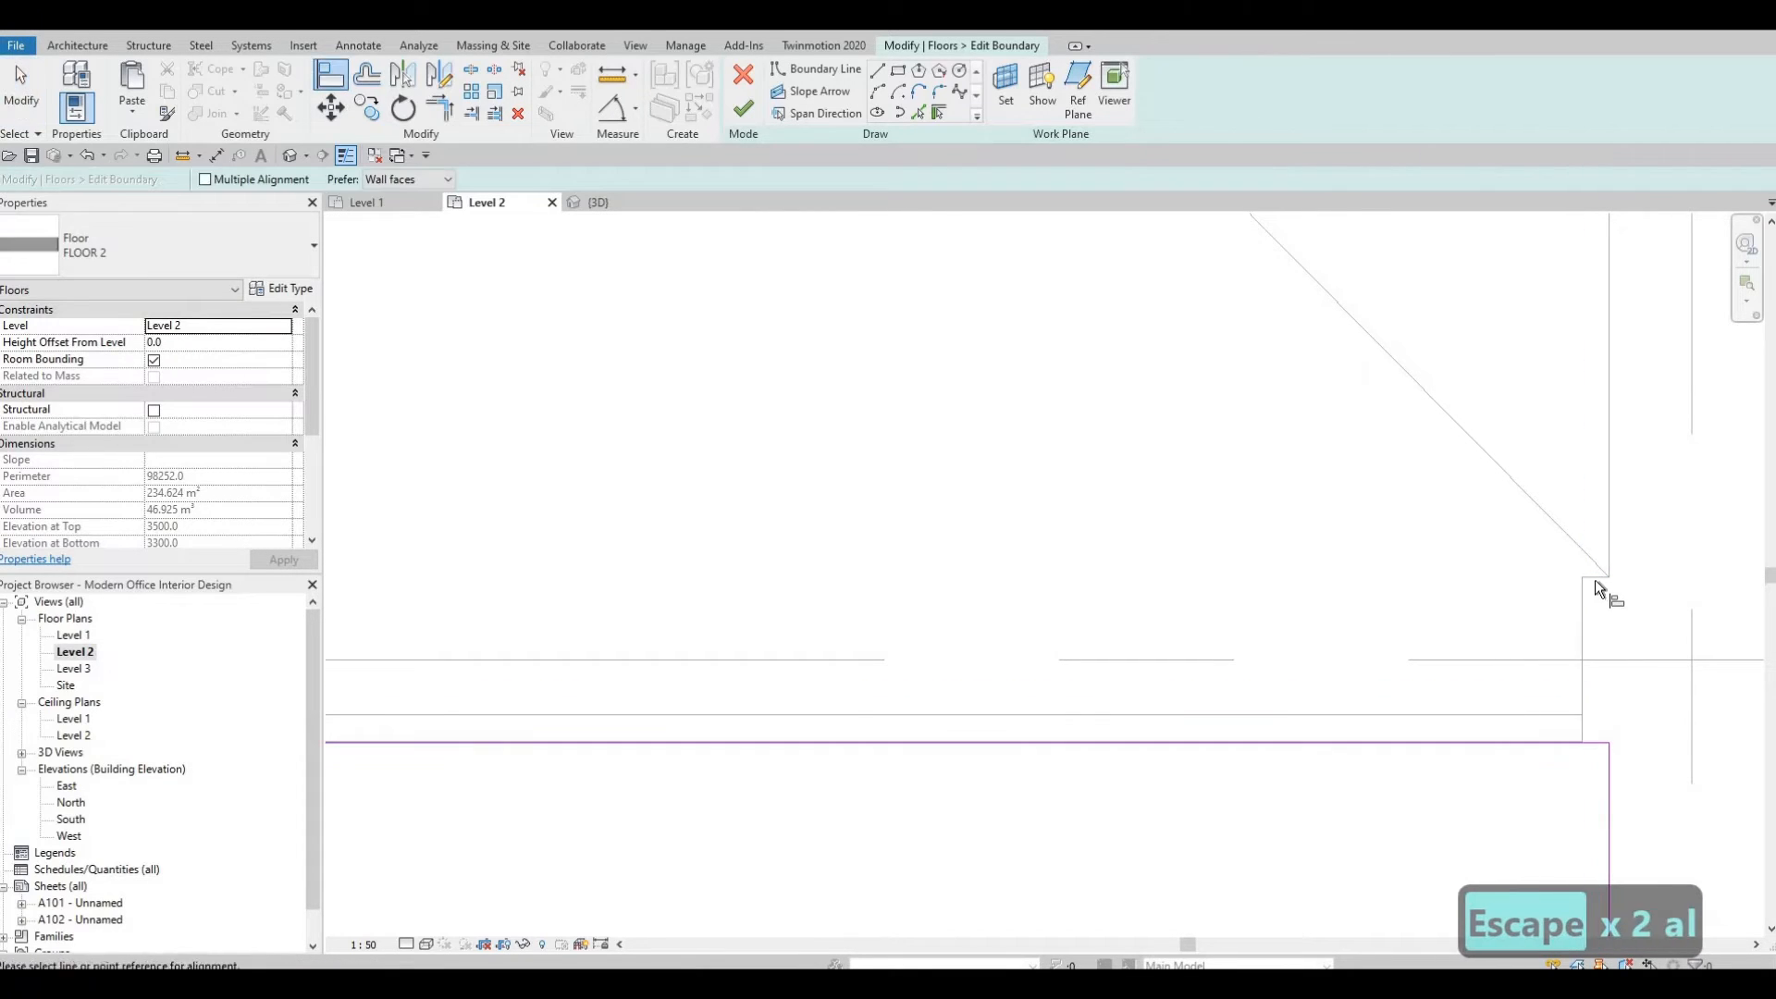
left_click(1556, 739)
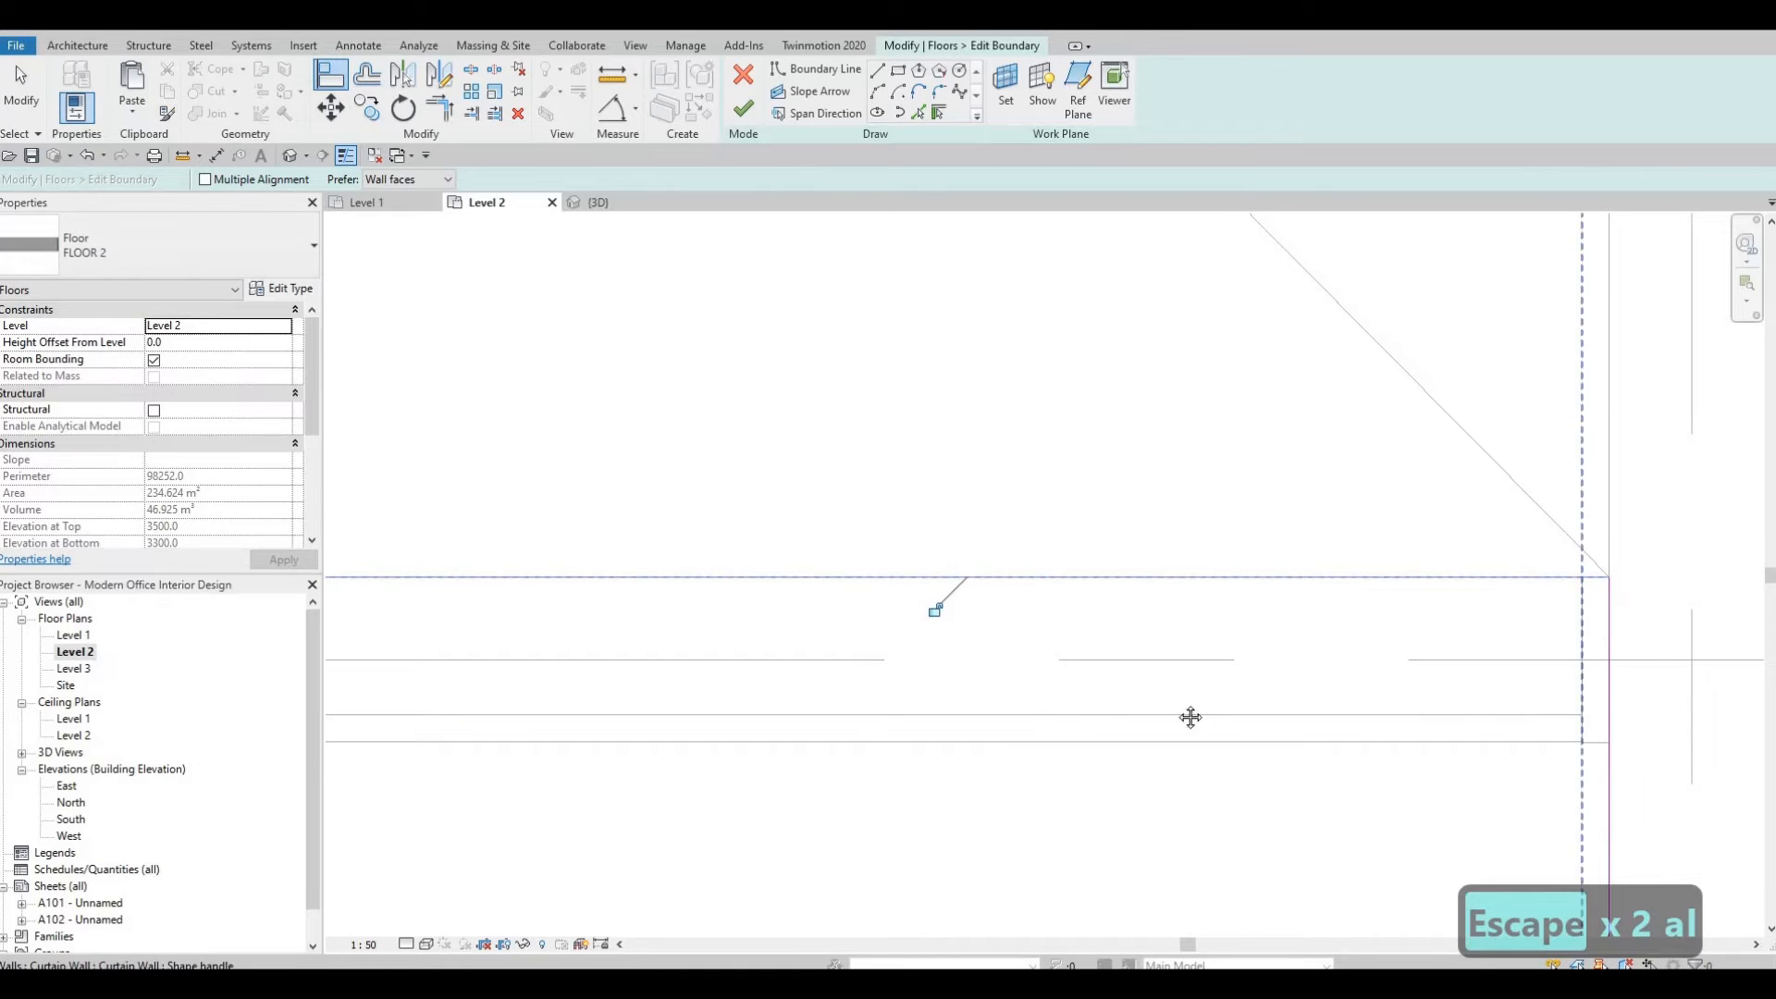
middle_click_drag(1190, 718, 1397, 696)
scroll(1397, 696, "down", 3)
scroll(1269, 700, "down", 3)
middle_click_drag(1269, 700, 1491, 683)
scroll(1491, 683, "down", 3)
middle_click_drag(1133, 740, 1547, 725)
scroll(1547, 724, "down", 2)
key("Escape")
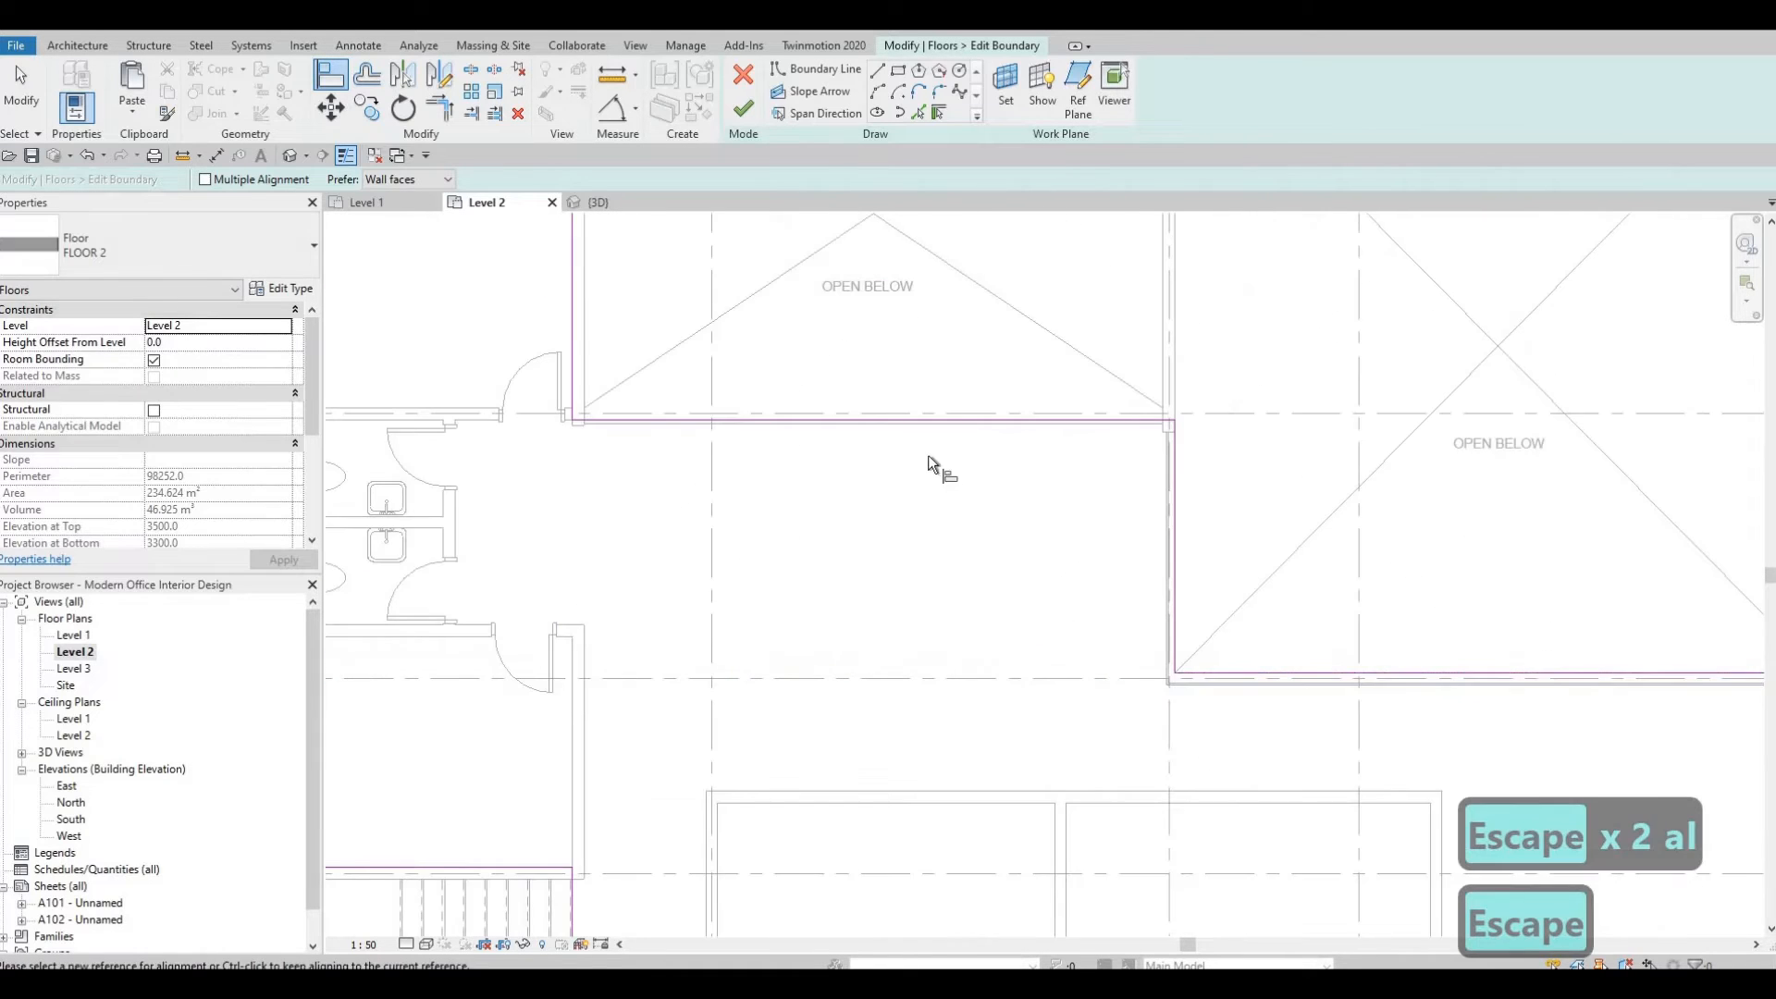
middle_click_drag(929, 455, 1034, 501)
scroll(904, 488, "up", 3)
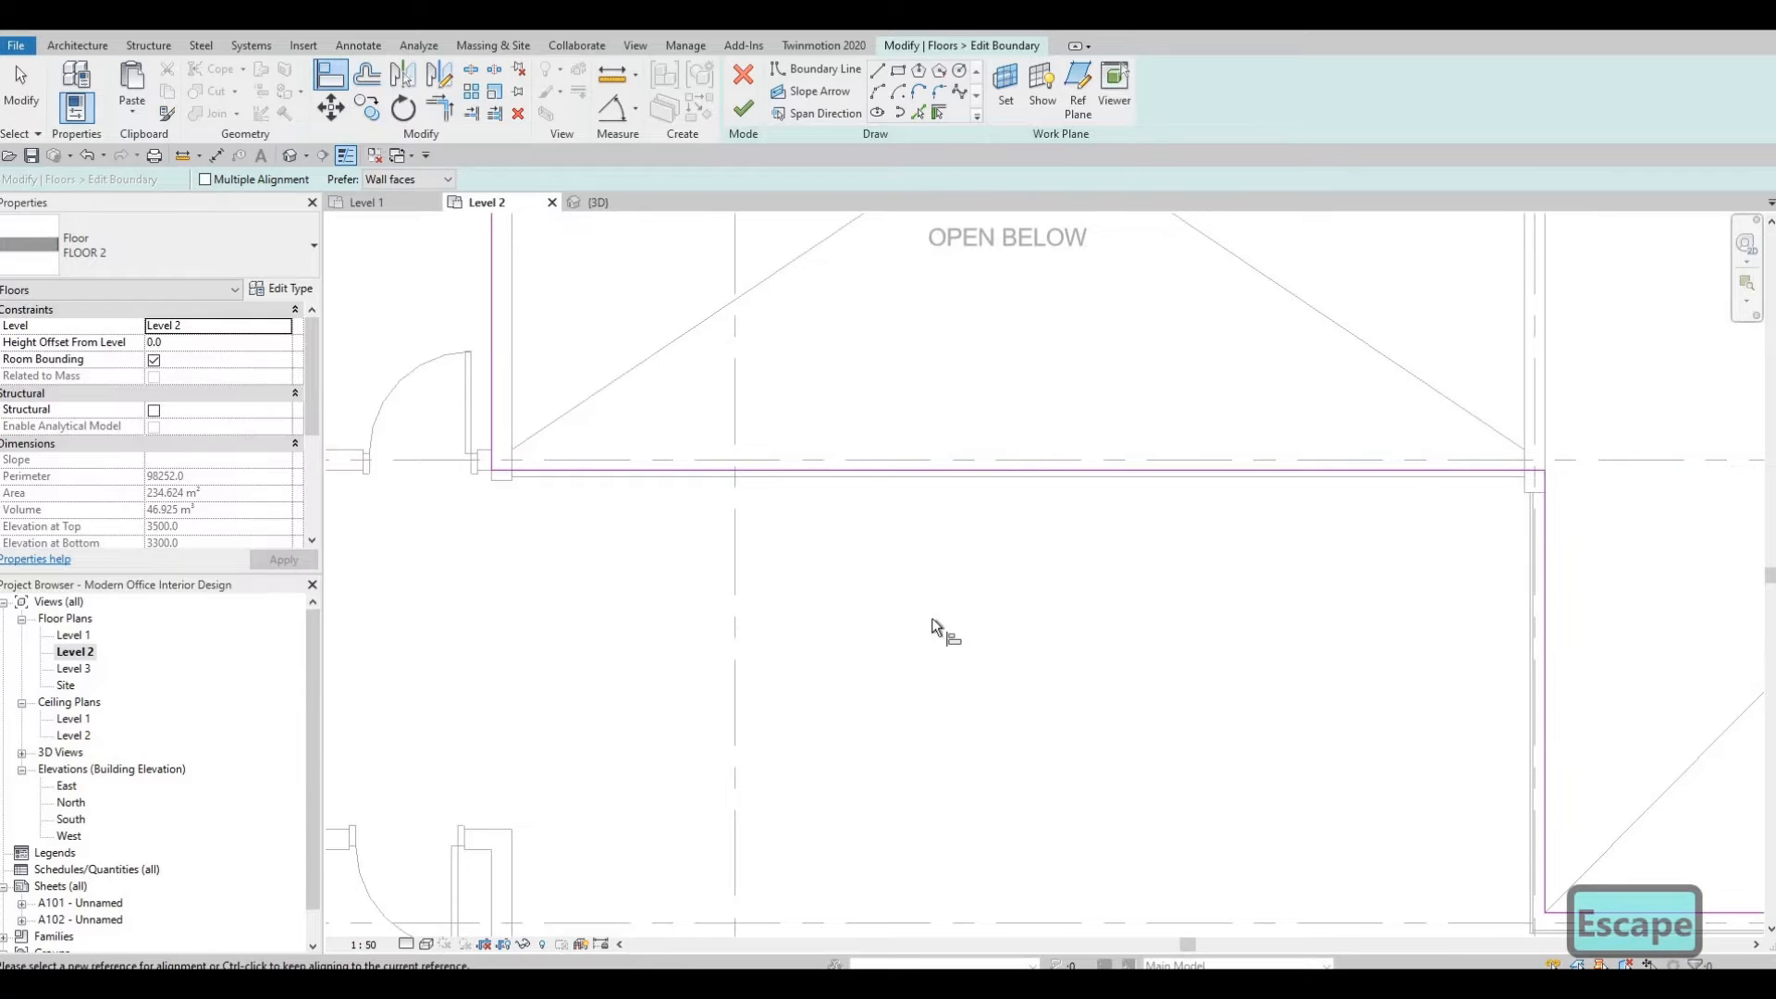
middle_click_drag(936, 626, 974, 620)
scroll(986, 664, "down", 1)
scroll(967, 832, "down", 2)
middle_click_drag(967, 833, 1025, 621)
scroll(990, 870, "down", 2)
middle_click_drag(989, 869, 1077, 557)
scroll(1074, 520, "up", 1)
scroll(1064, 509, "up", 2)
scroll(1082, 492, "up", 2)
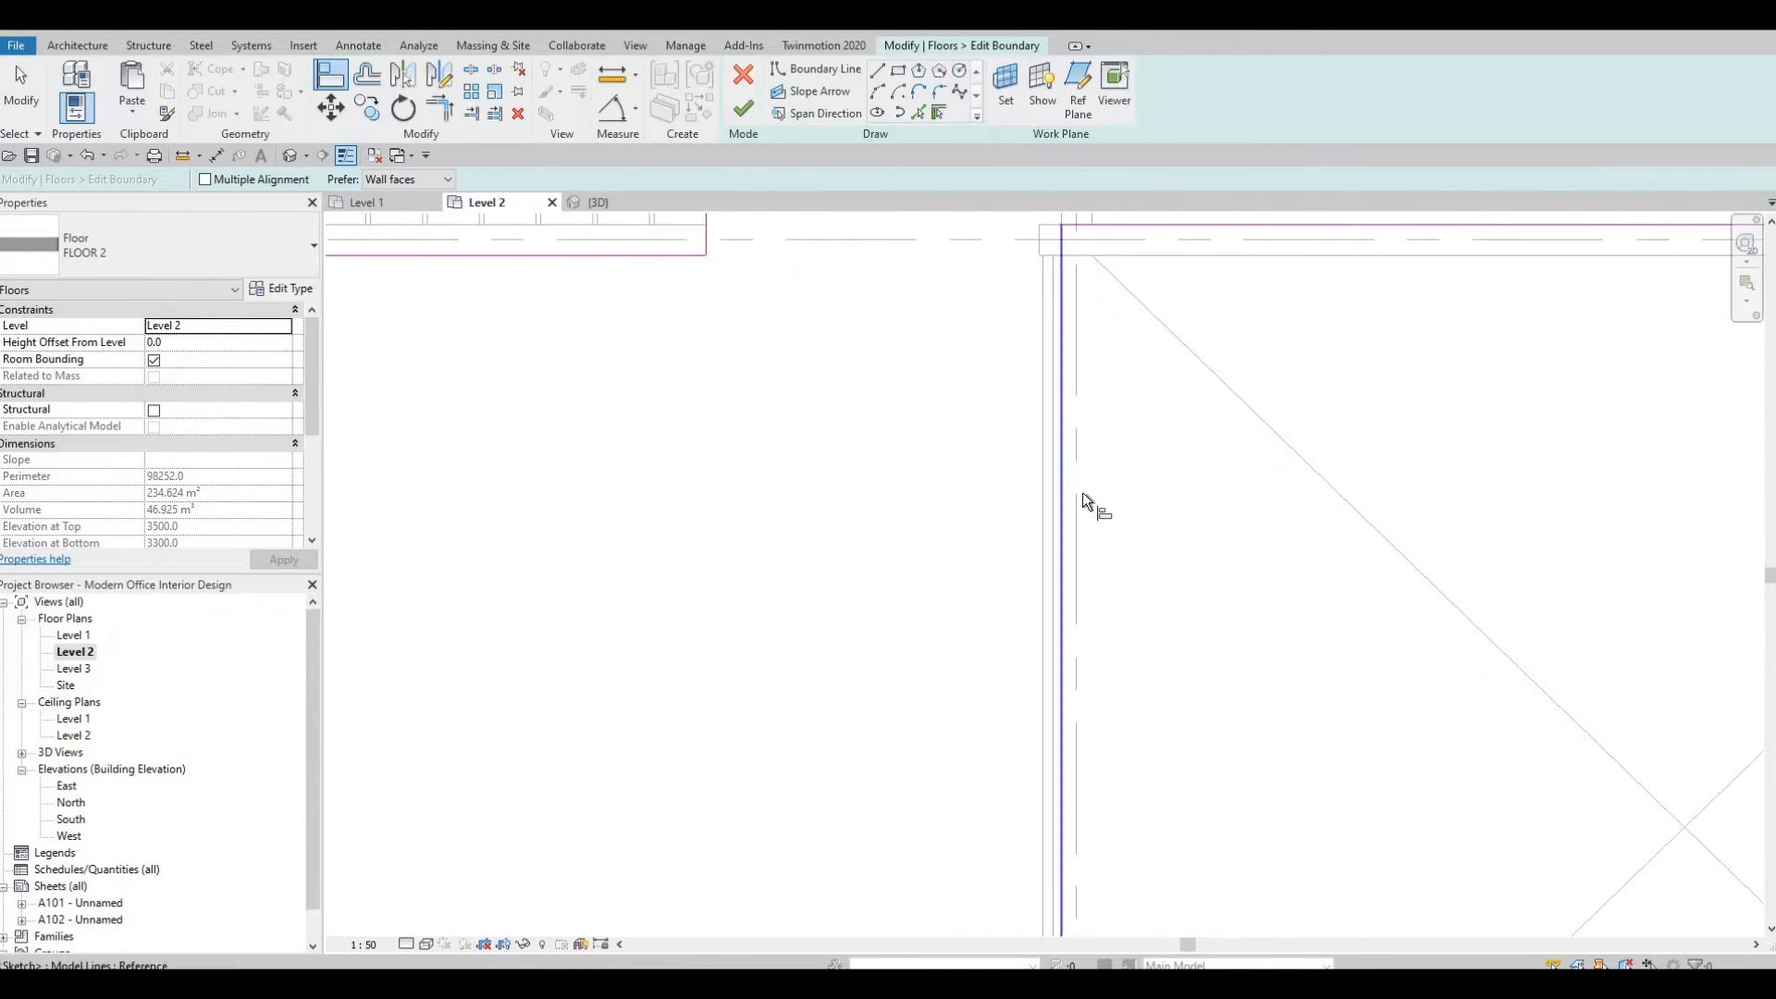
scroll(1080, 493, "down", 2)
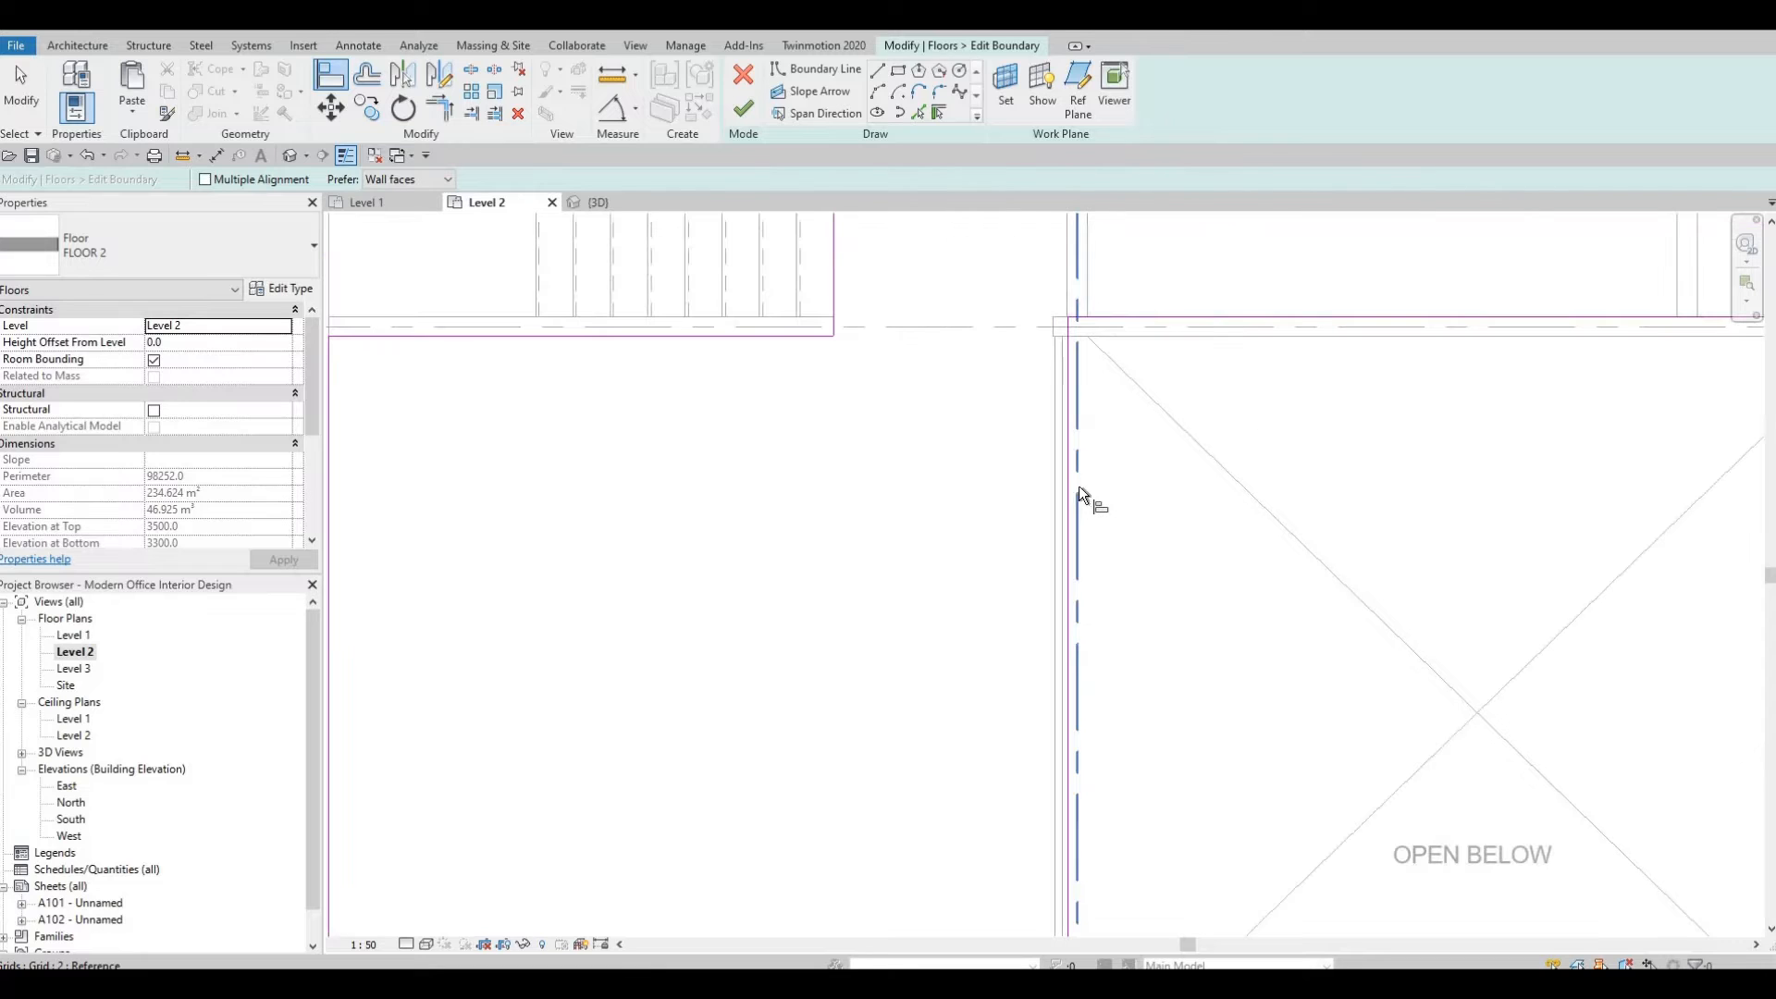
scroll(1068, 490, "up", 1)
key("Escape")
key("Escape")
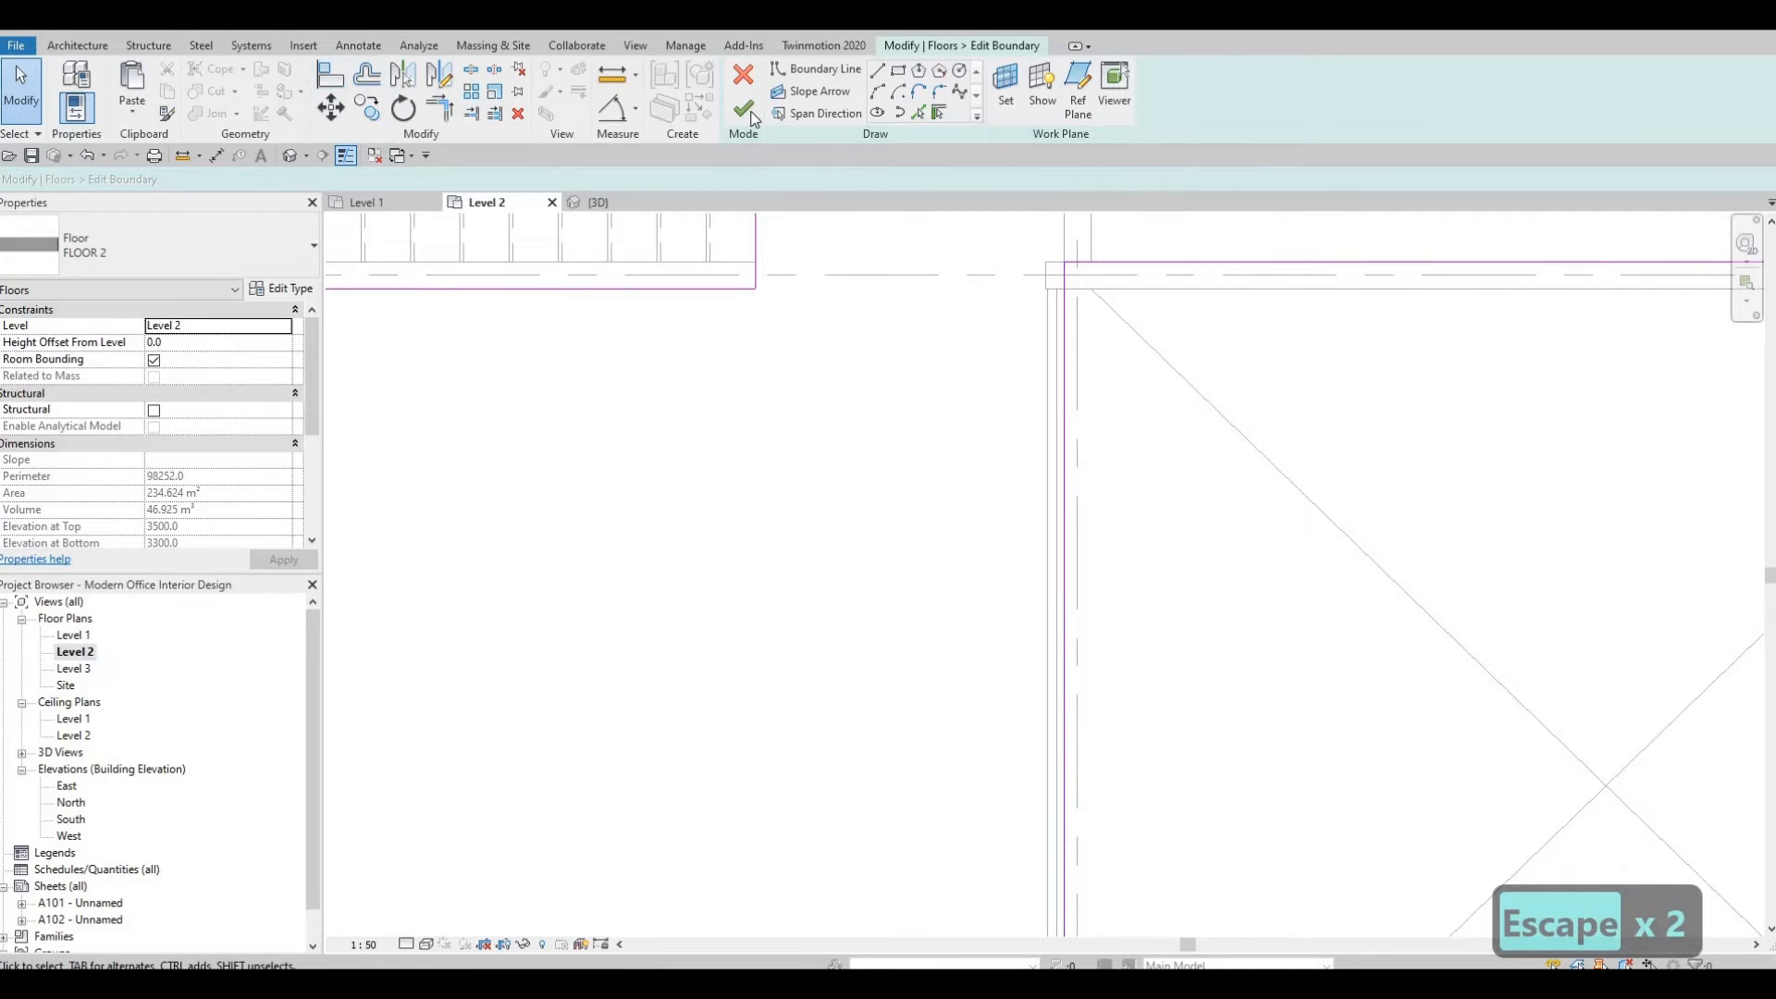
left_click(742, 109)
key("Escape")
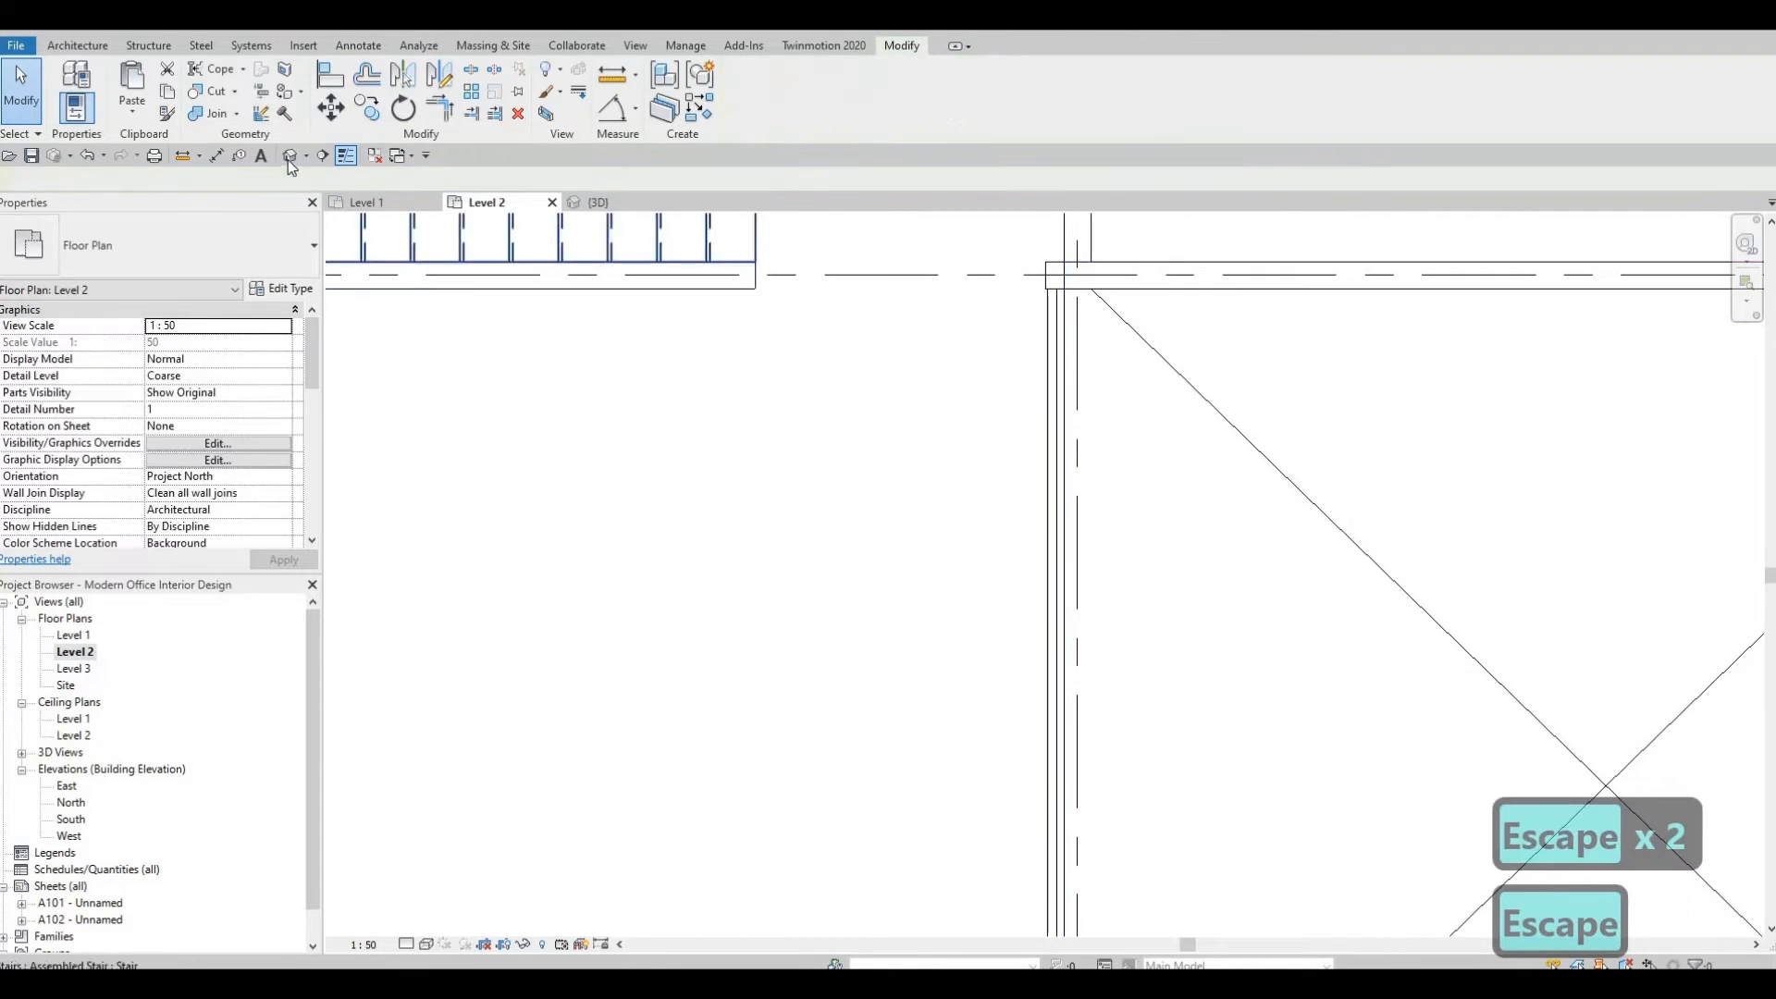
Inspect the floor edge beside the stair opening in the 3D view.
key("ctrl+Tab")
middle_click_drag(971, 350, 1278, 653, "shift")
scroll(1212, 640, "up", 4)
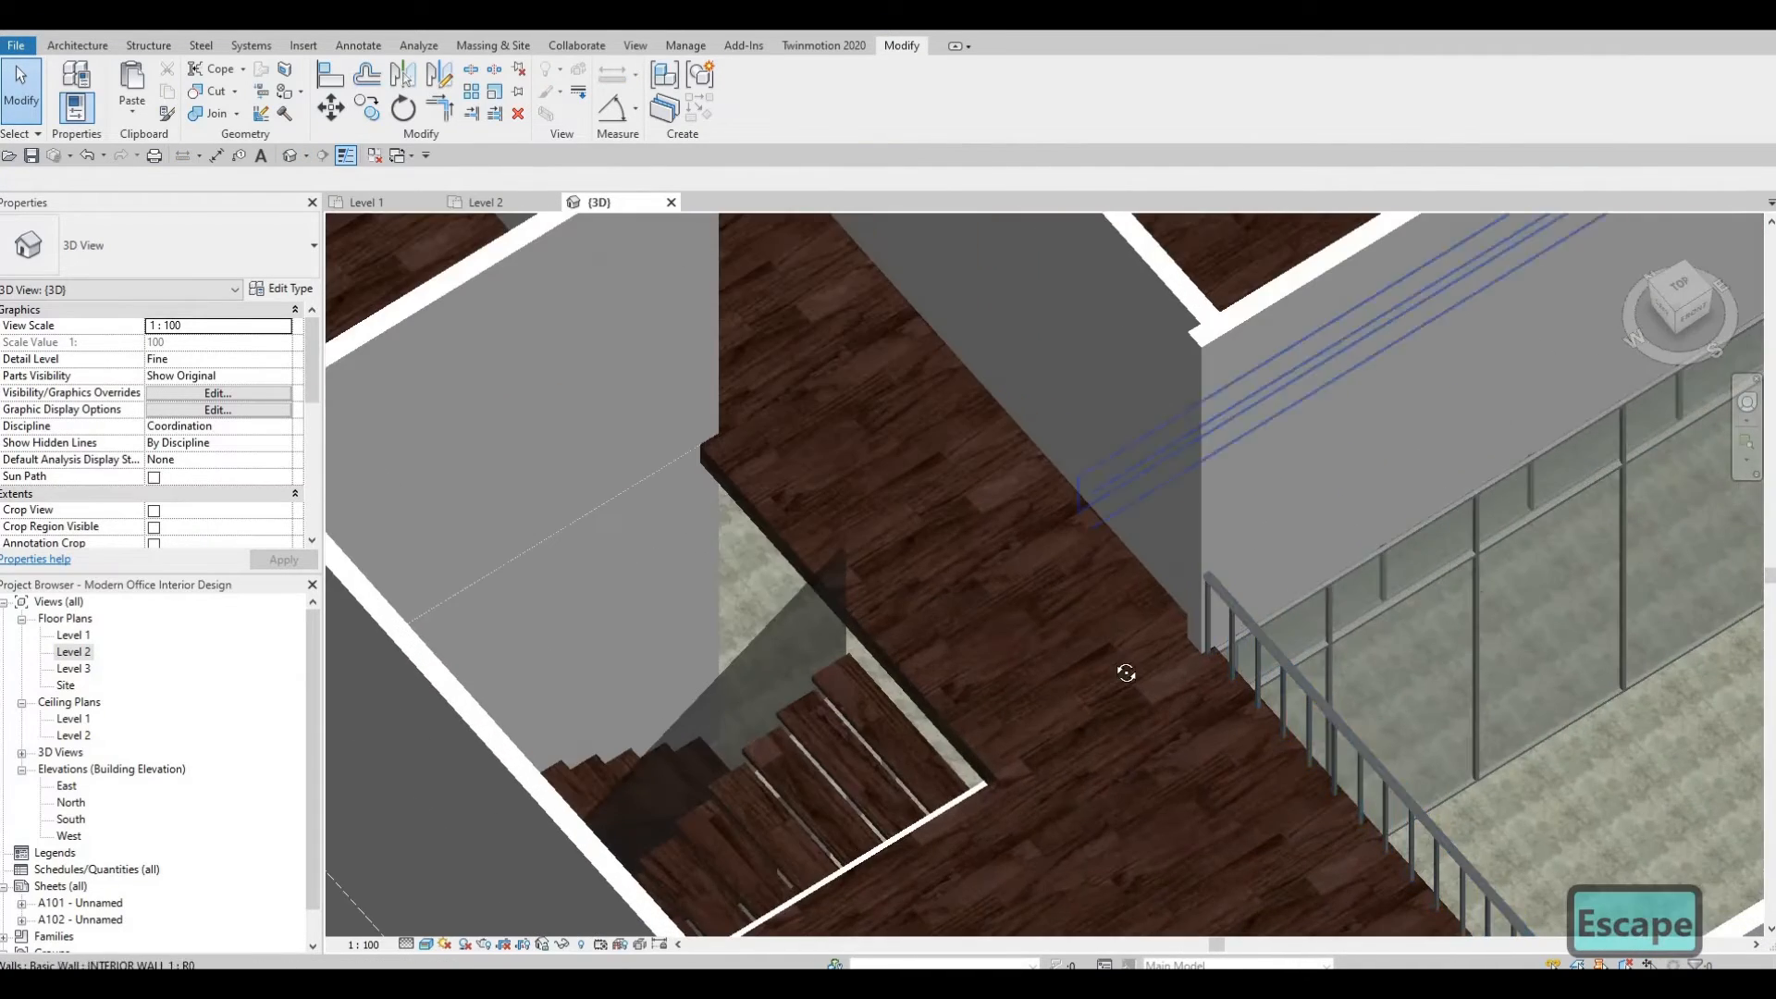
middle_click_drag(1126, 674, 1402, 491, "shift")
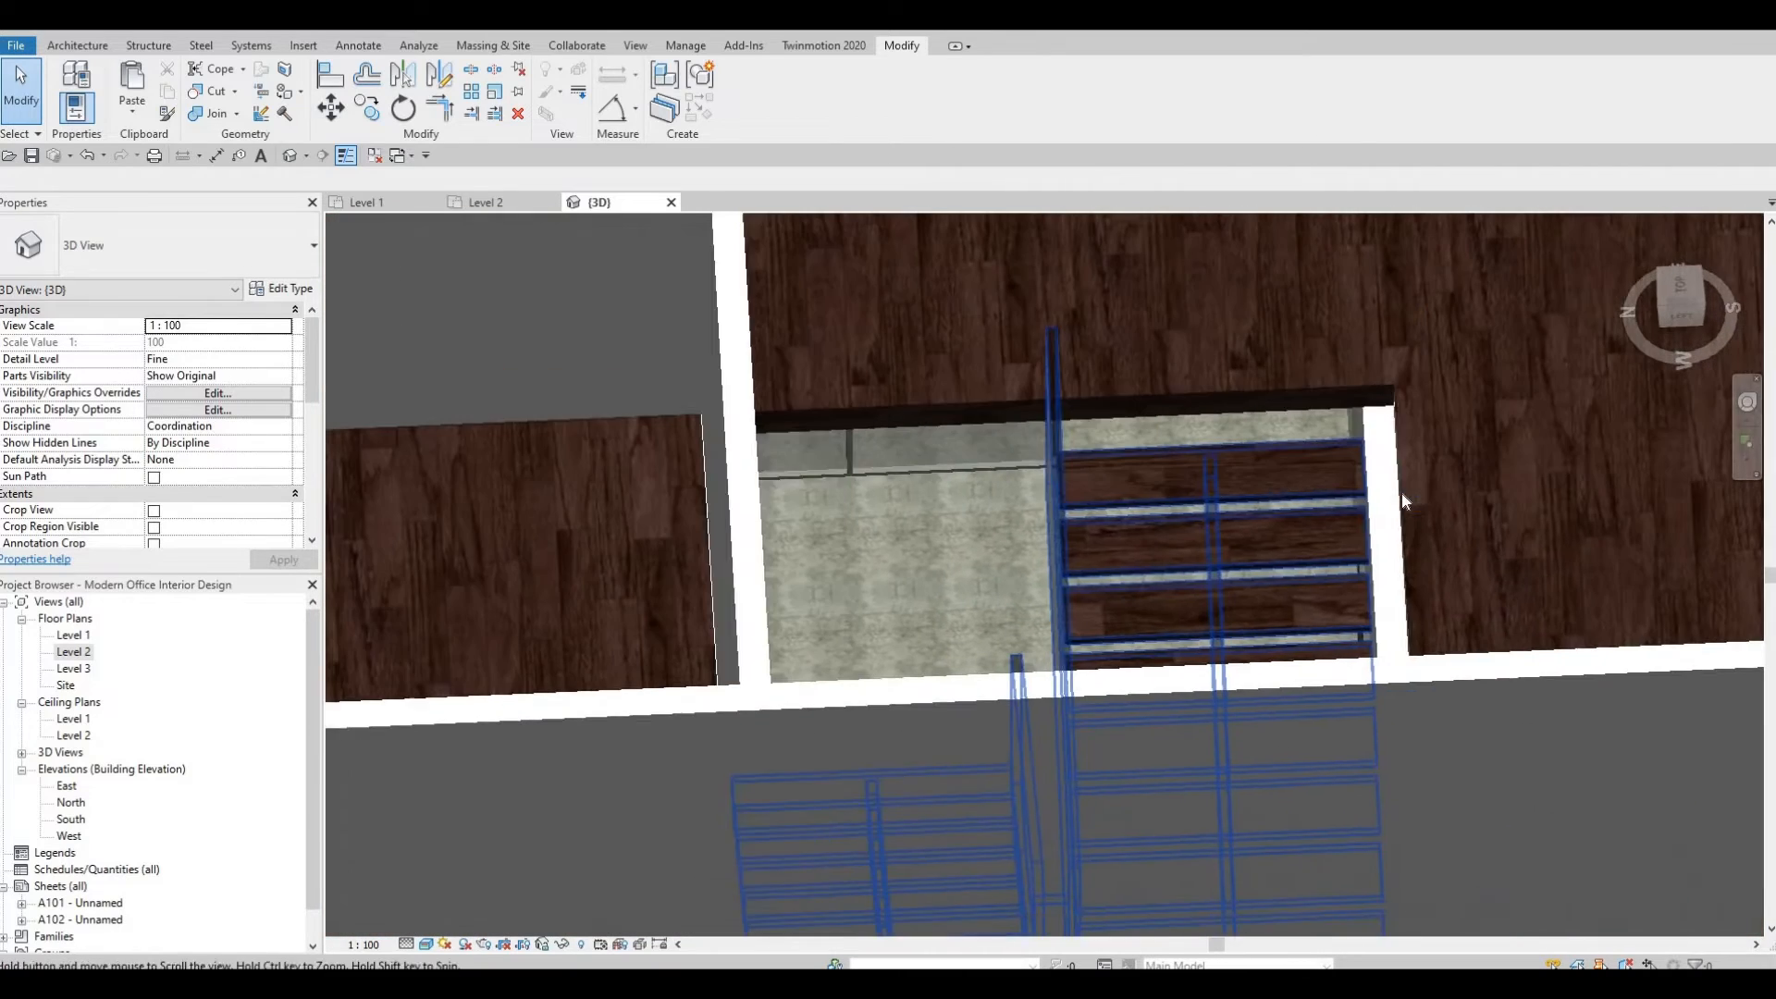
Edit the floor boundary again, align its edge at the stair opening to the wall face, and finish.
left_click(990, 361)
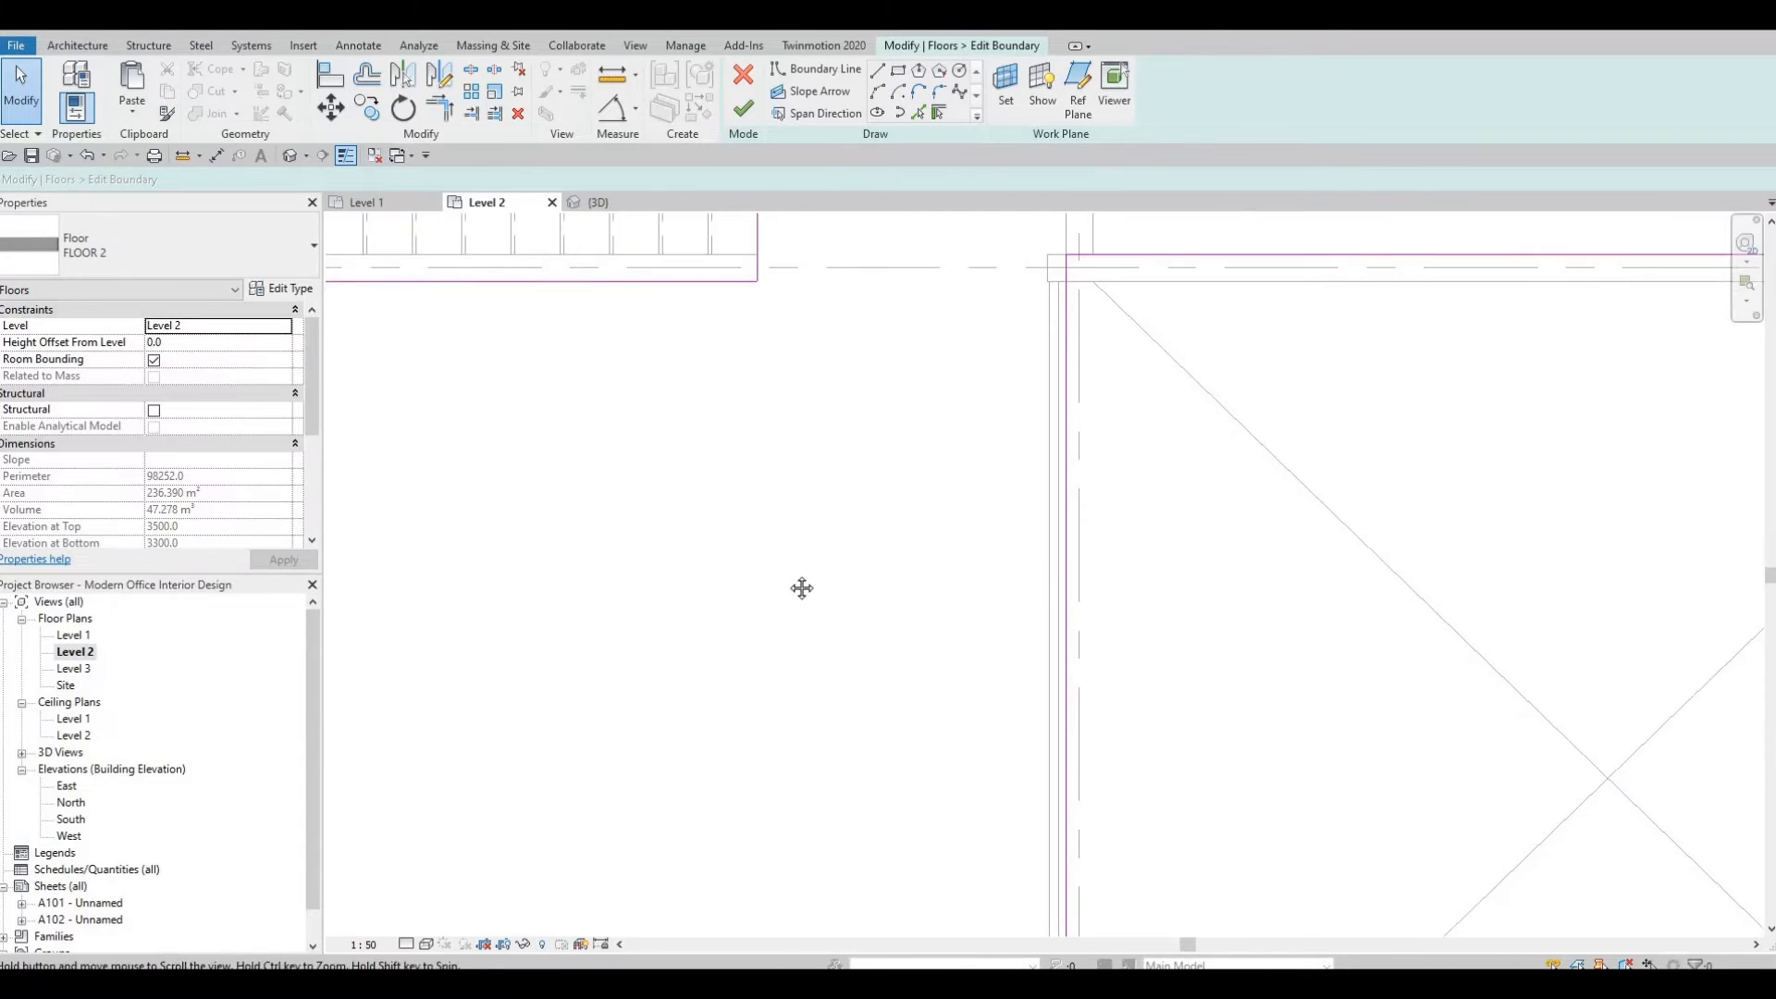
scroll(803, 574, "down", 3)
middle_click_drag(622, 399, 700, 413)
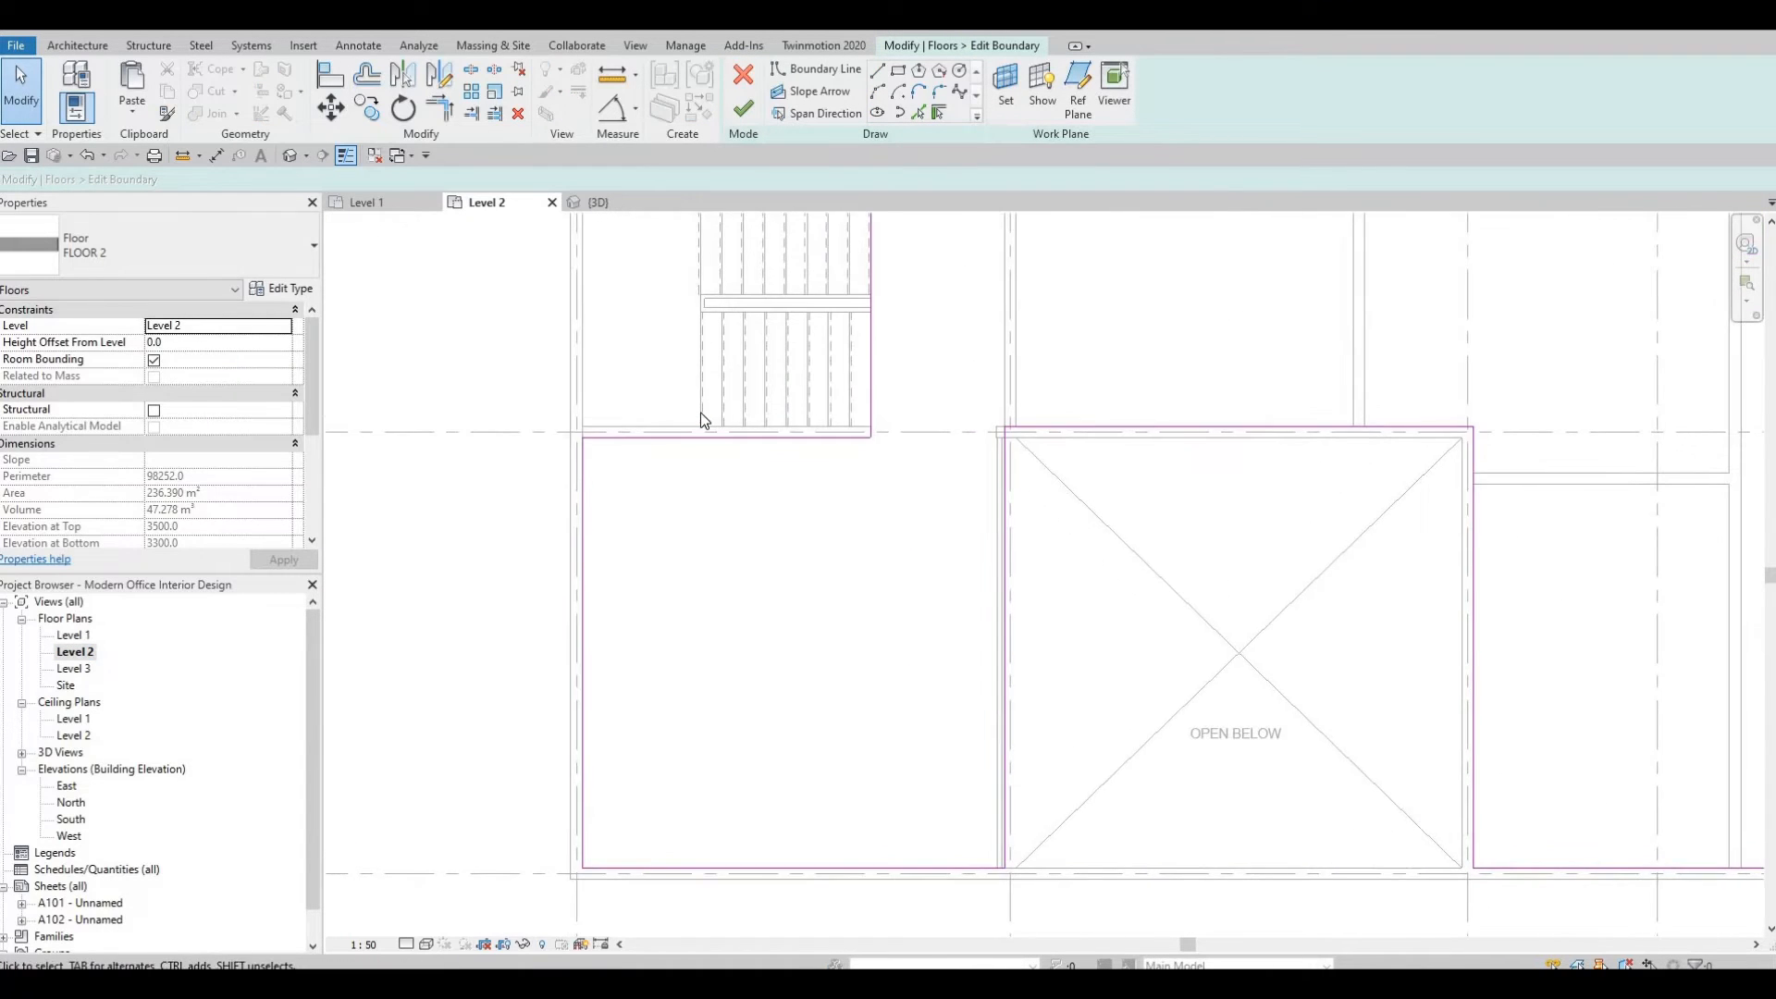
scroll(702, 420, "up", 3)
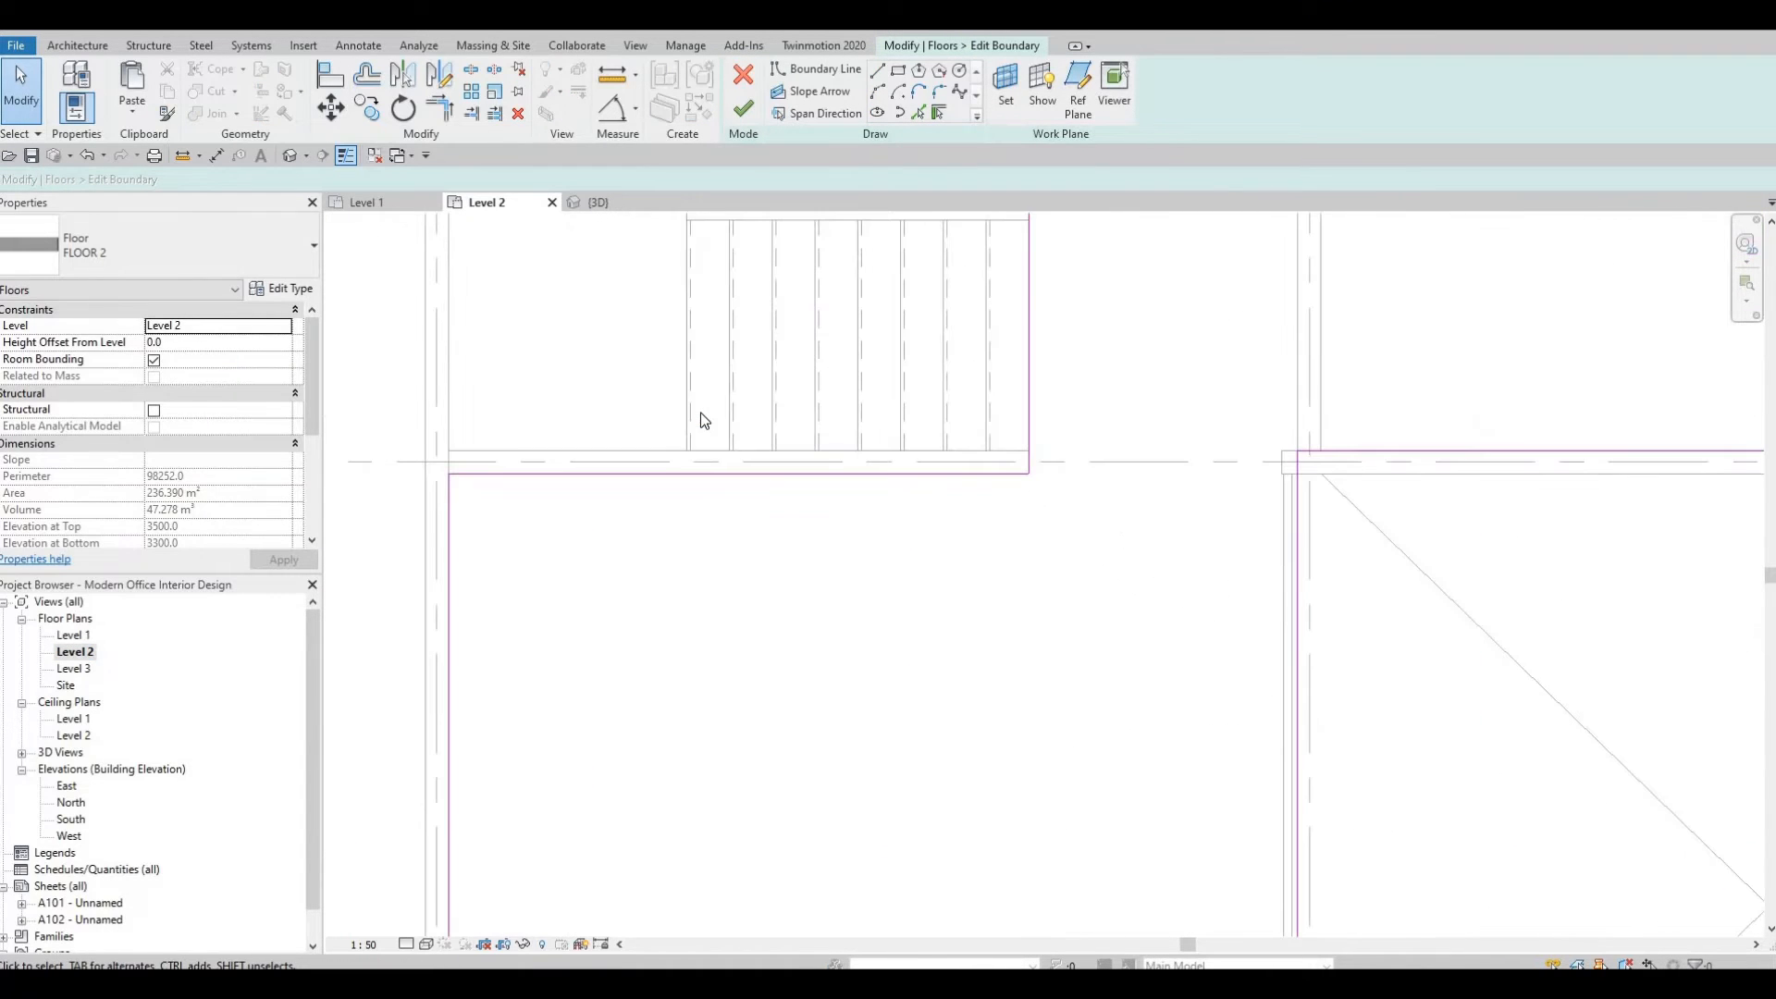
key("a")
key("l")
left_click(620, 450)
left_click(636, 474)
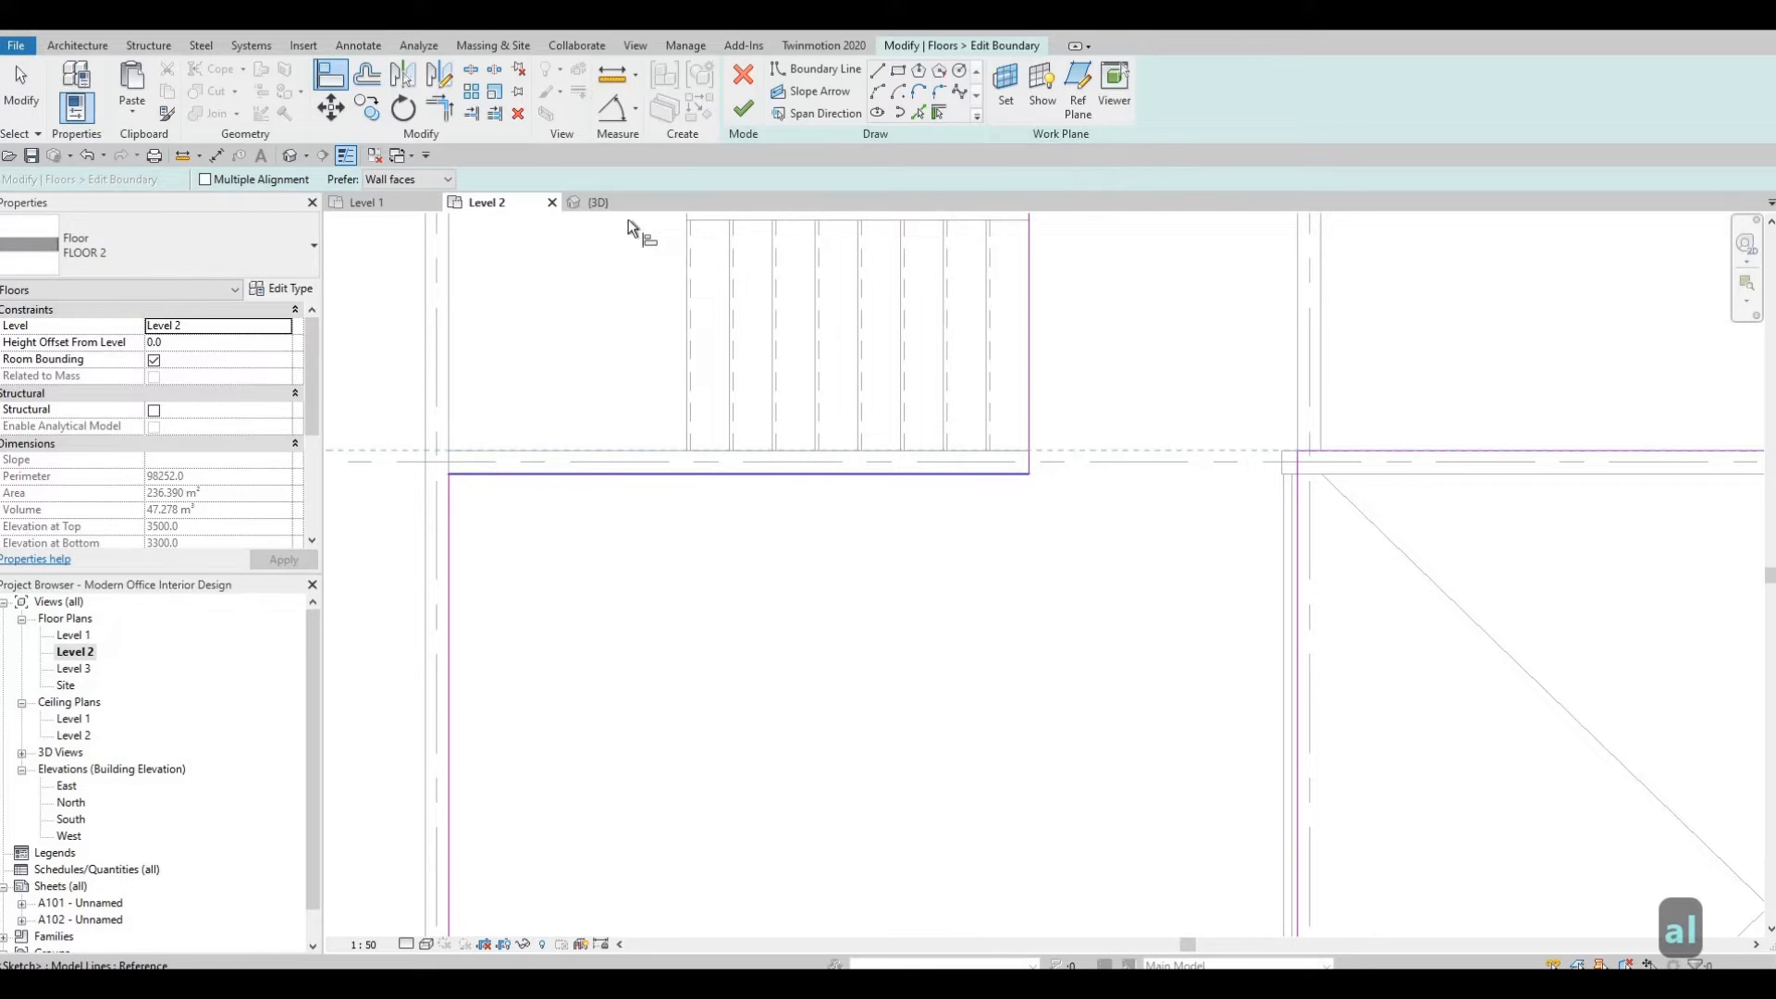
key("Escape")
key("Escape")
left_click(743, 108)
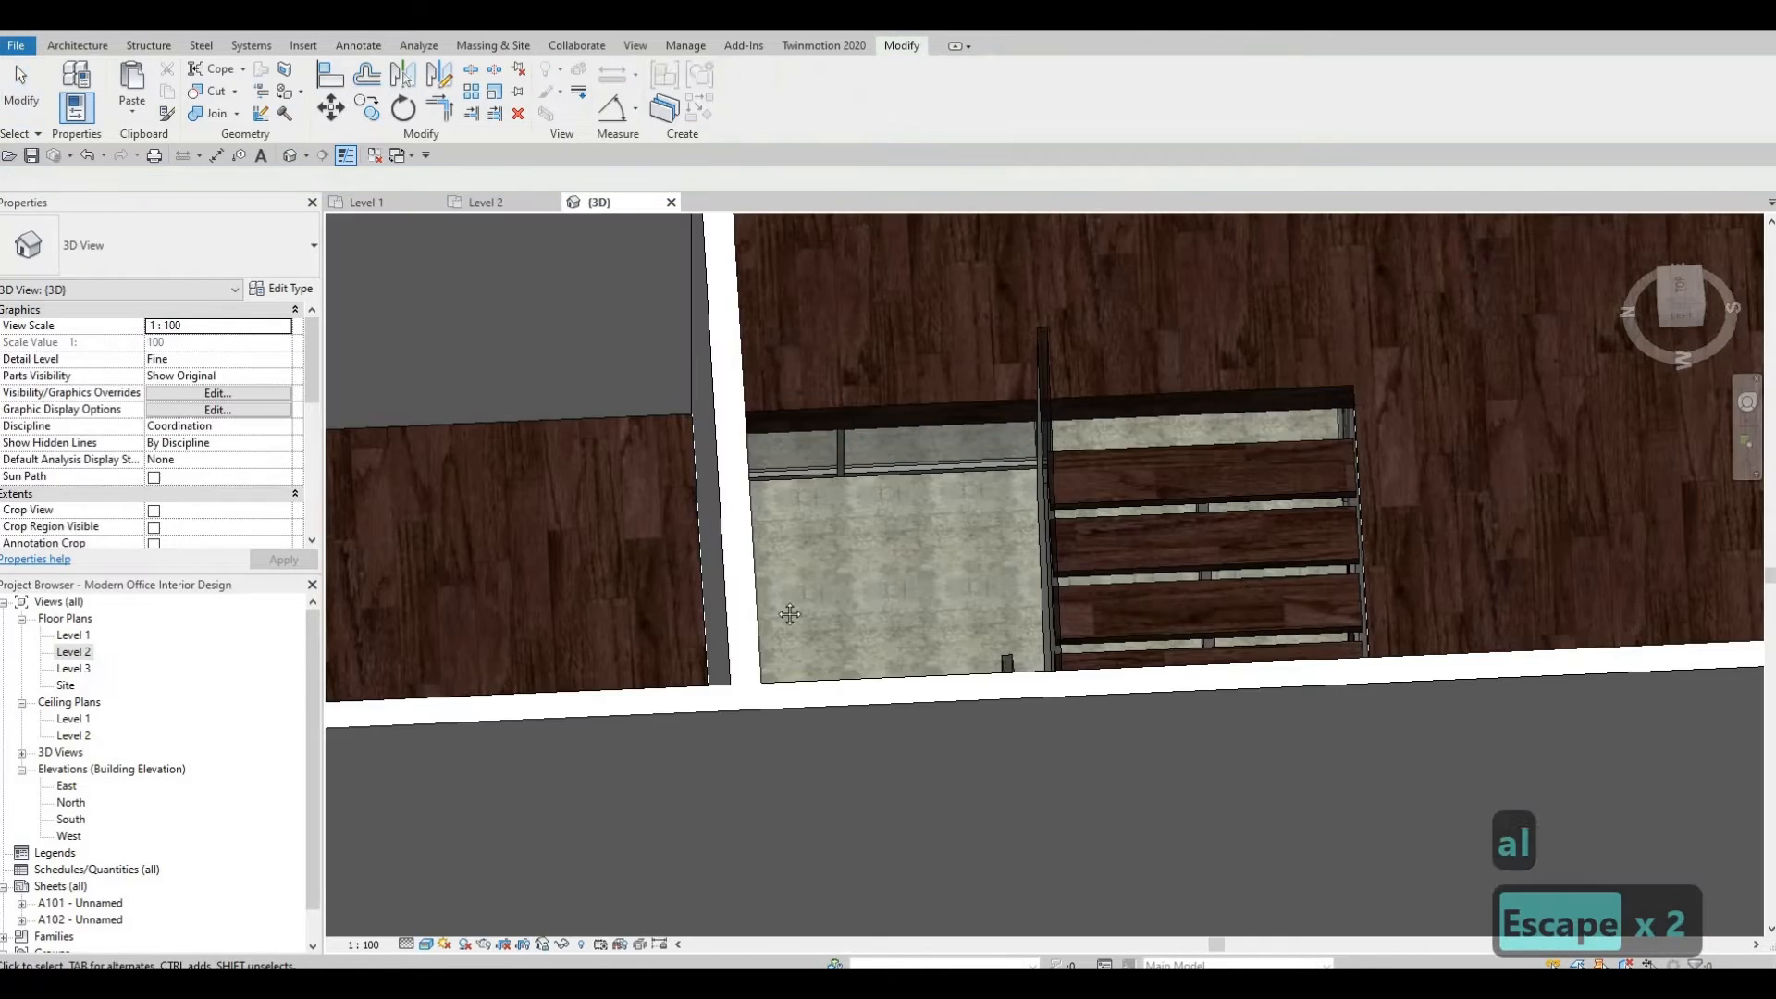
Paint the floor's exposed edge face at the stair opening with Laminate, Ivory, Matte.
middle_click_drag(718, 574, 502, 492, "shift")
middle_click_drag(1634, 514, 794, 480)
scroll(869, 512, "up", 2)
scroll(870, 513, "down", 3)
middle_click_drag(967, 529, 873, 555)
scroll(857, 535, "down", 2)
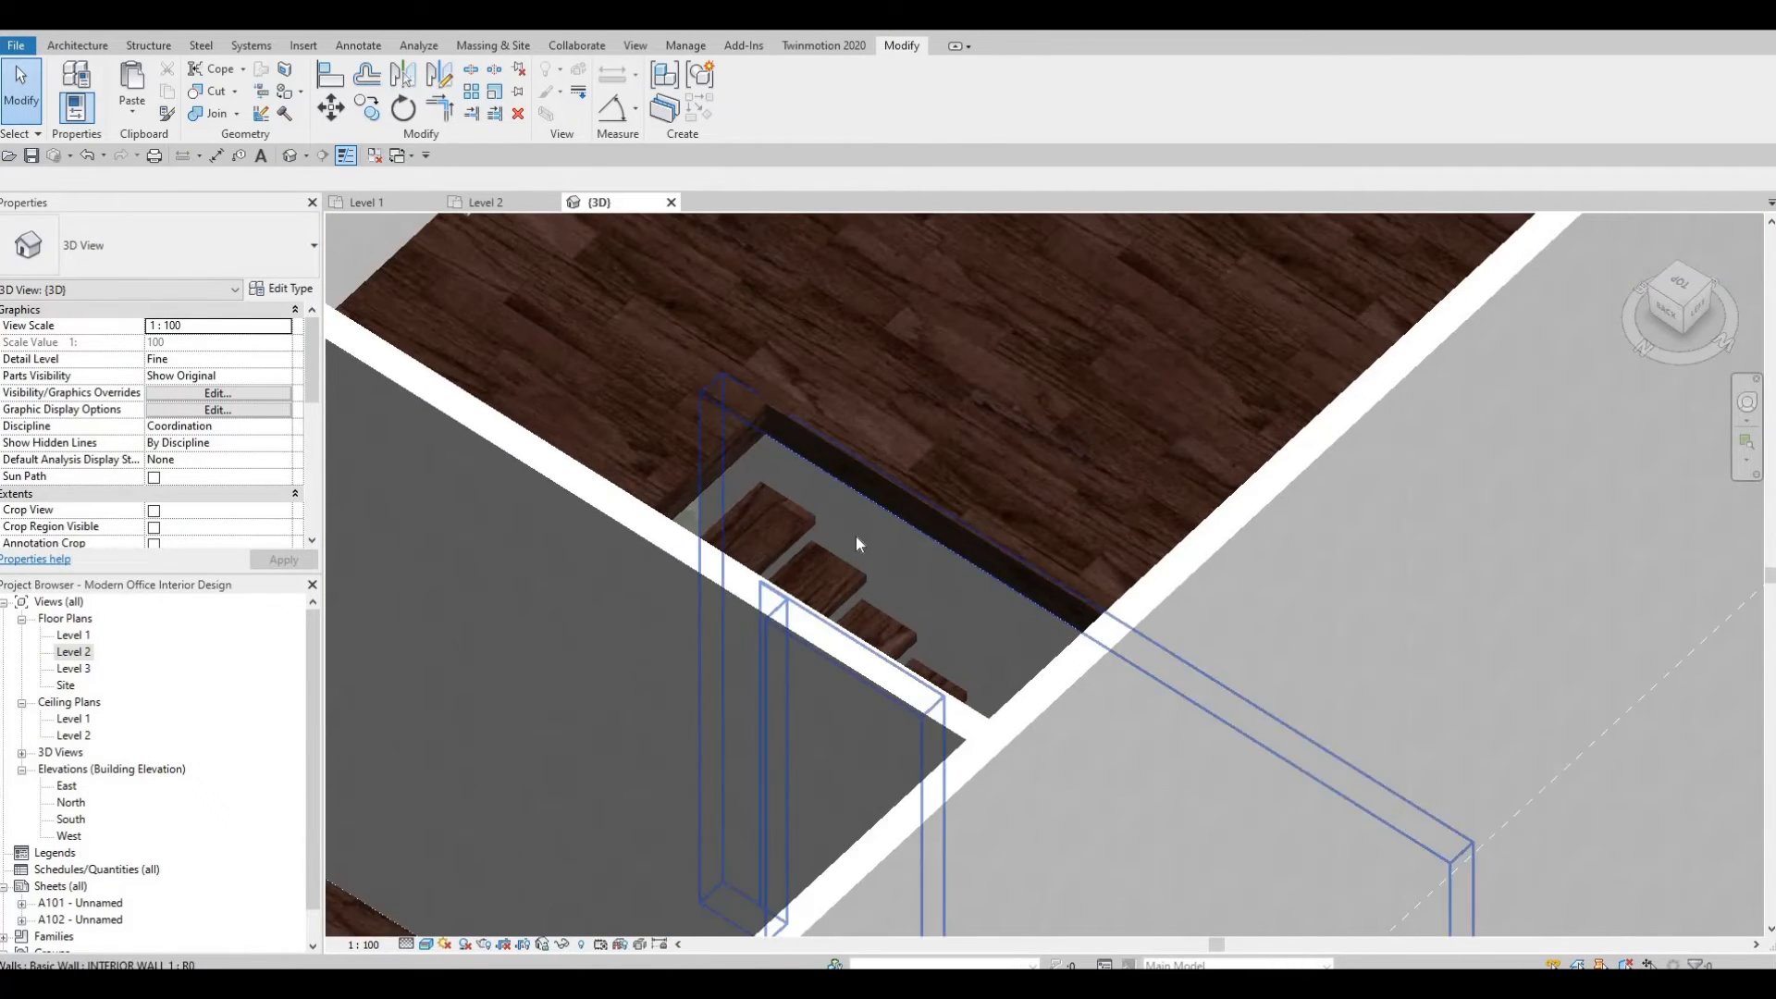
scroll(856, 536, "up", 1)
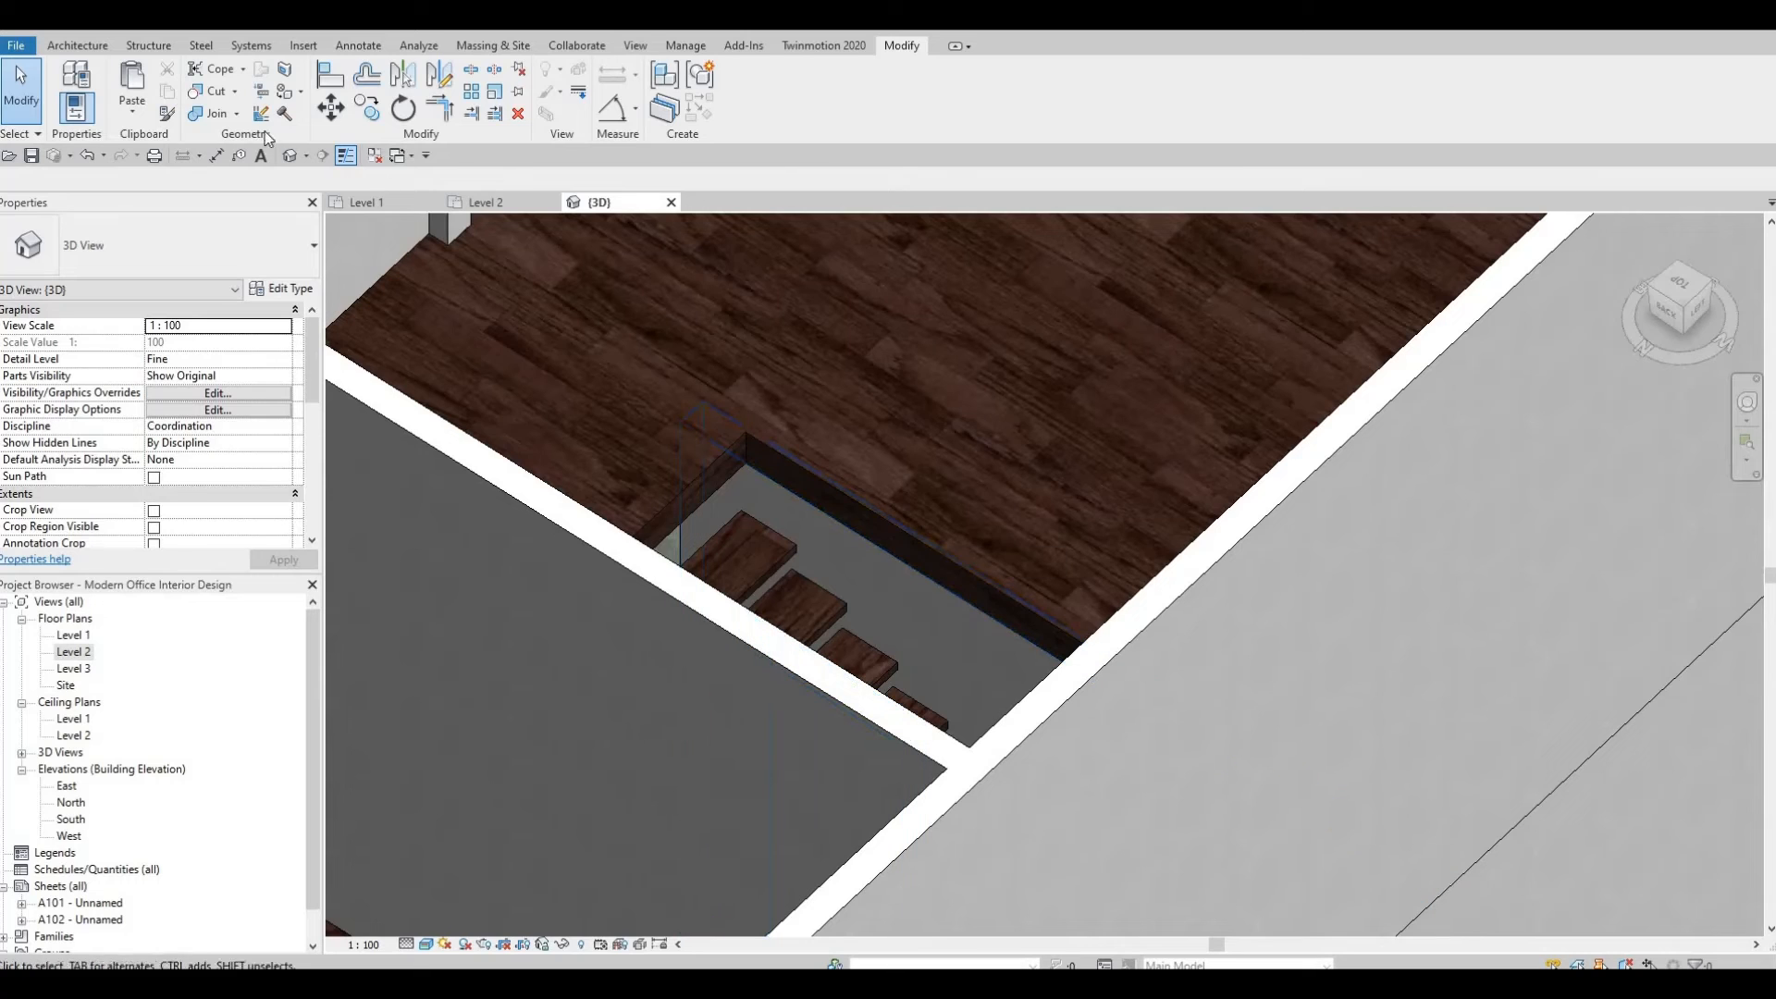
key("p")
key("t")
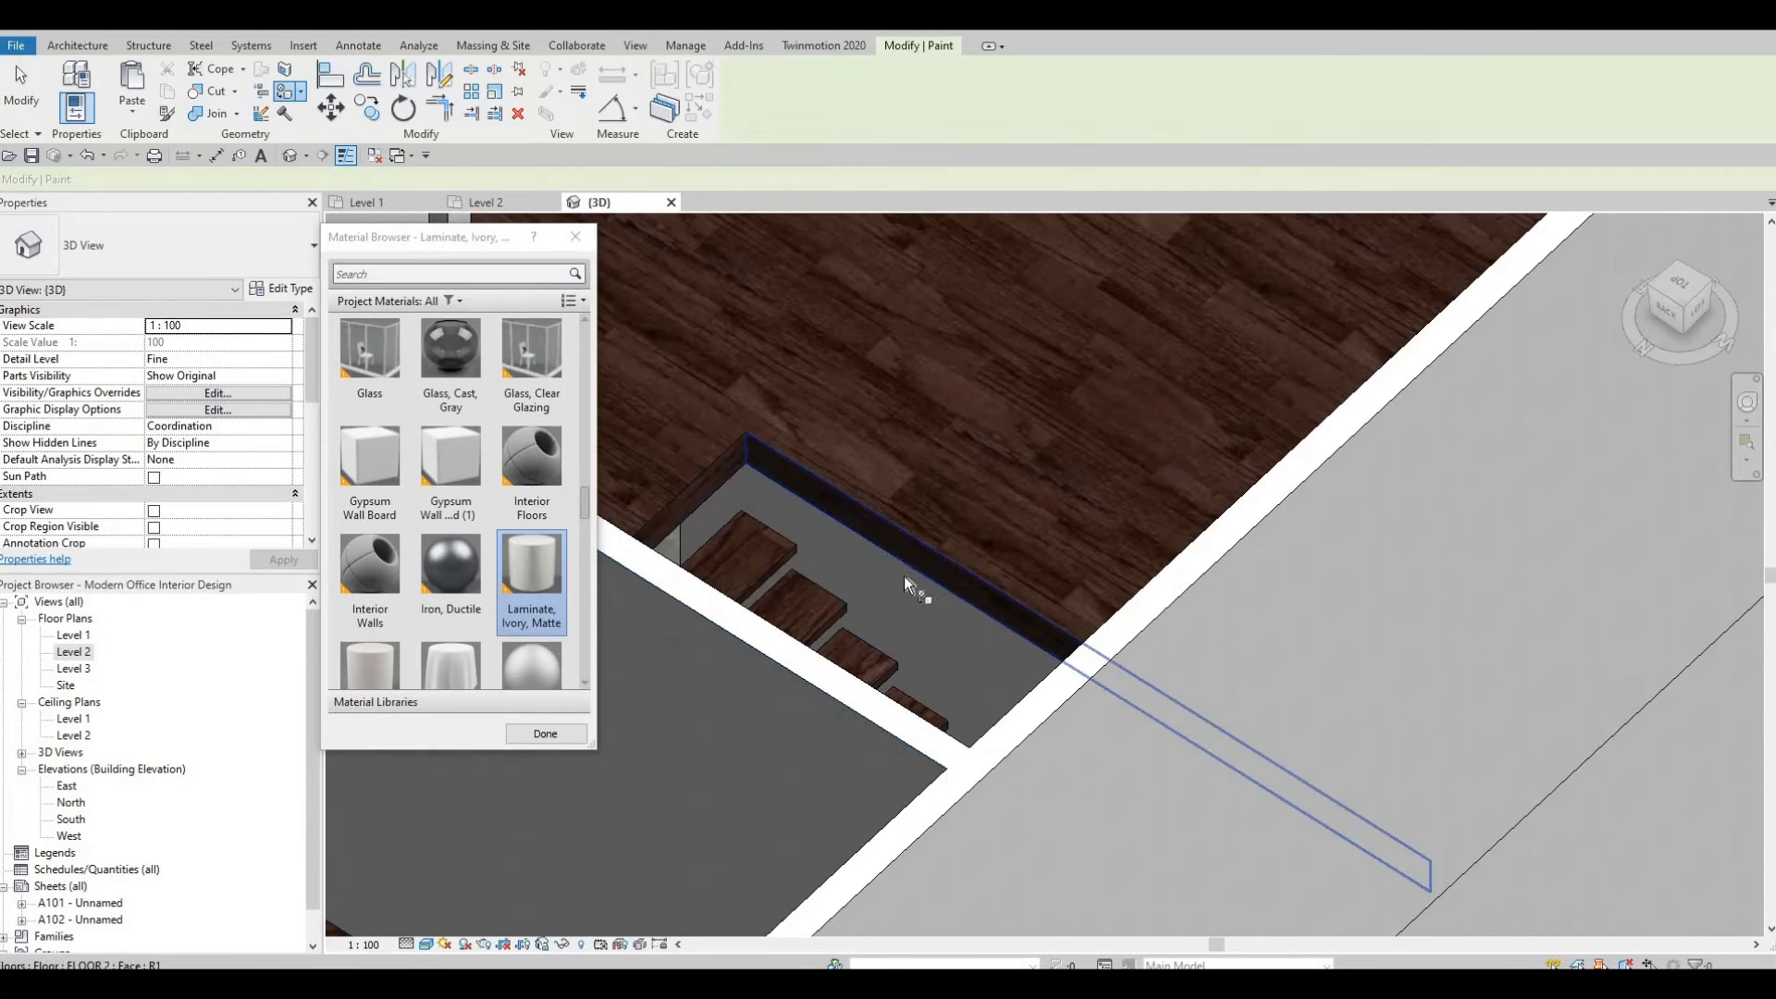
key("Escape")
Paint another exposed floor edge face at the opening with Laminate, Ivory, Matte.
scroll(963, 647, "down", 1)
middle_click_drag(971, 659, 912, 618, "shift")
scroll(914, 622, "up", 2)
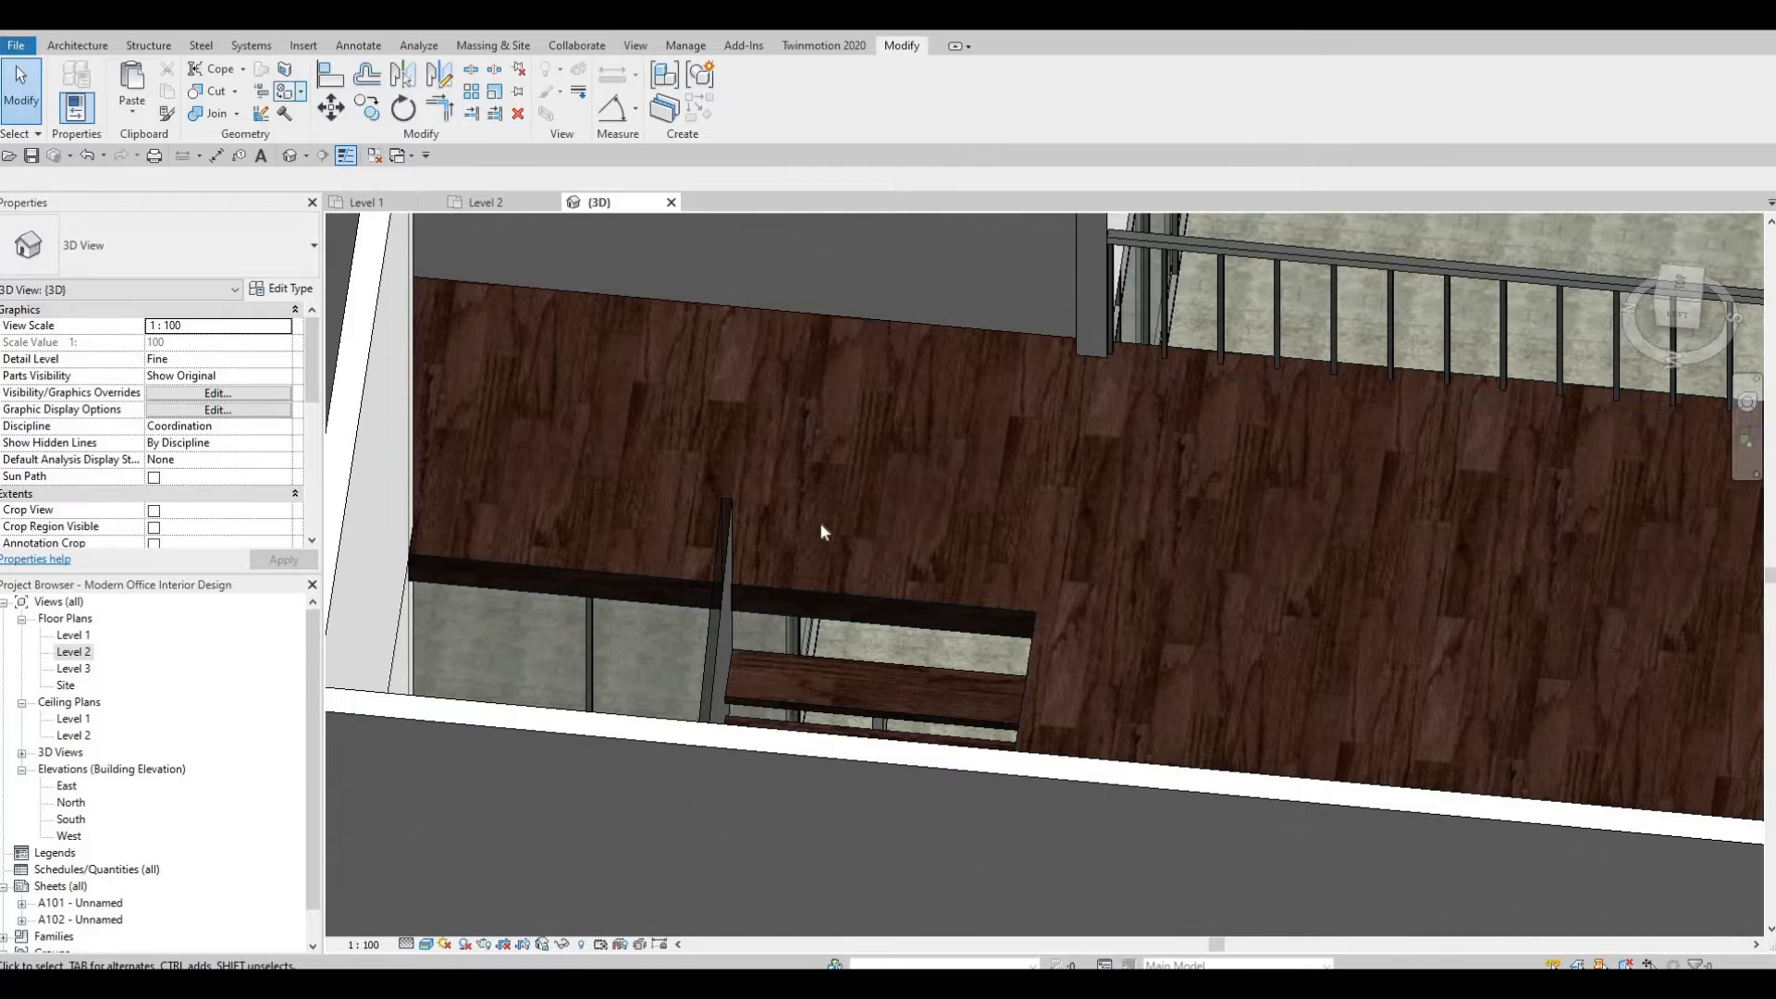
key("p")
key("t")
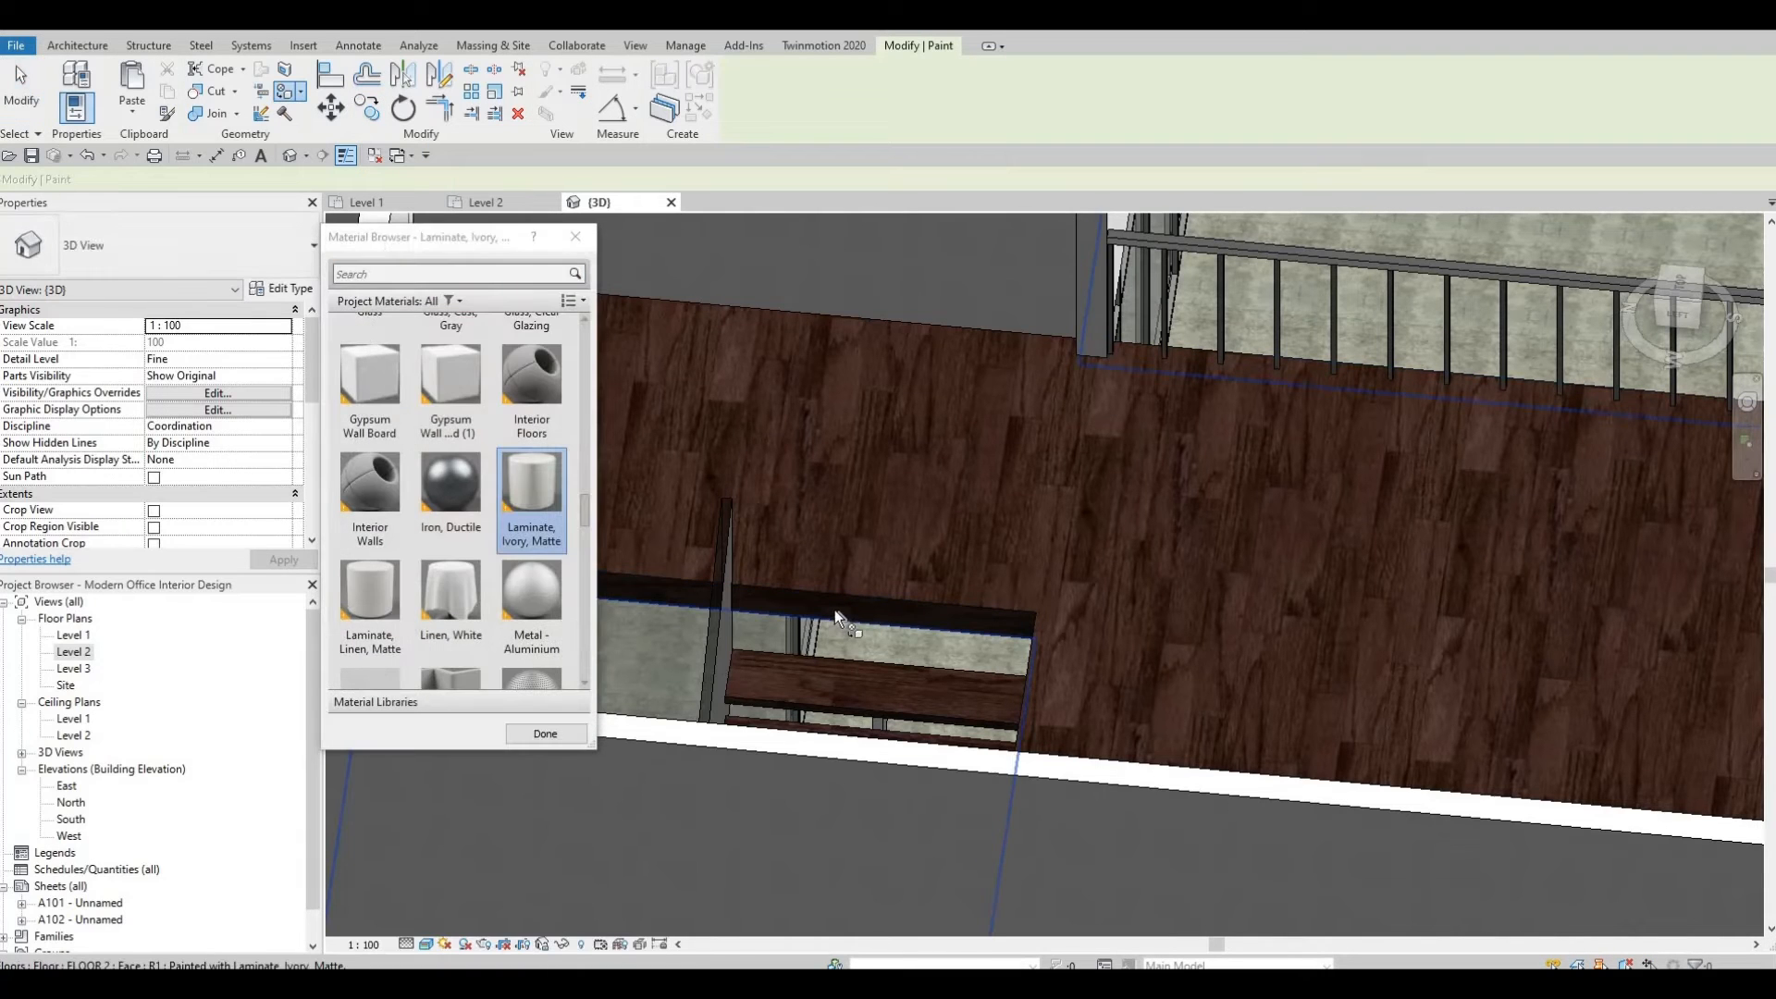
key("Escape")
key("Escape")
mouse_move(1086, 585)
middle_mouse_down()
mouse_move(1262, 553)
mouse_move(1134, 551)
mouse_move(1086, 525)
mouse_move(1108, 519)
middle_mouse_up()
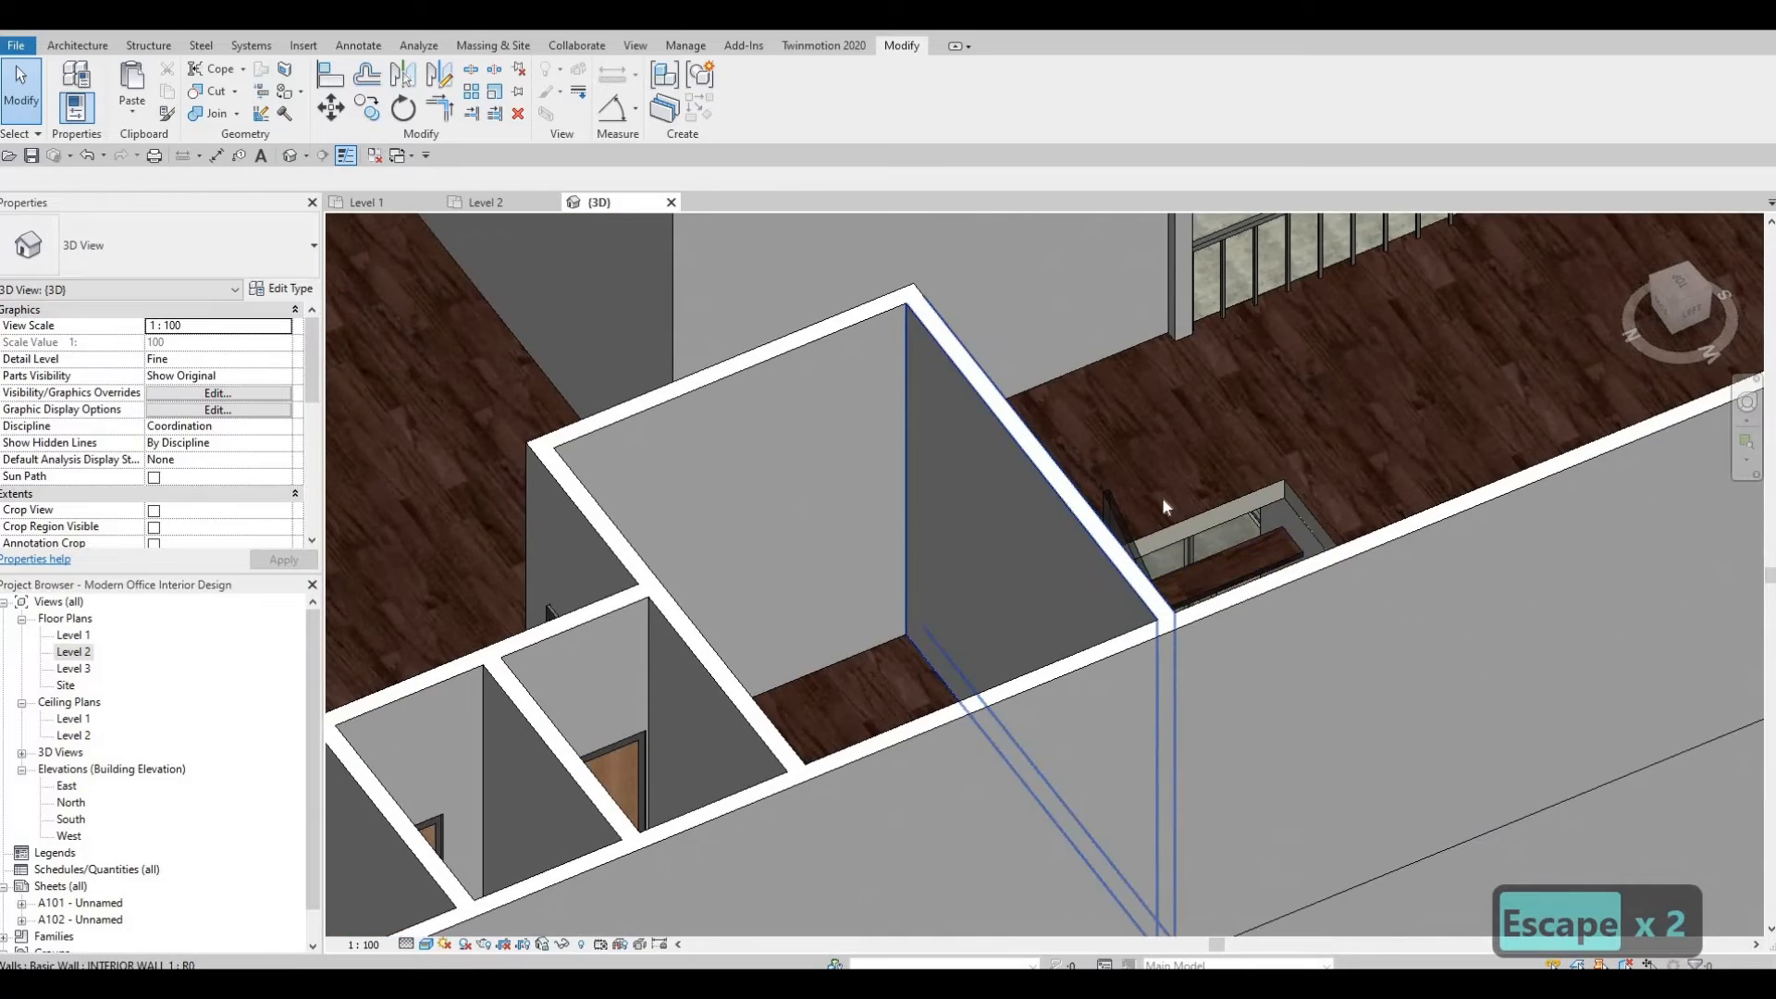
middle_click_drag(746, 624, 268, 181, "shift")
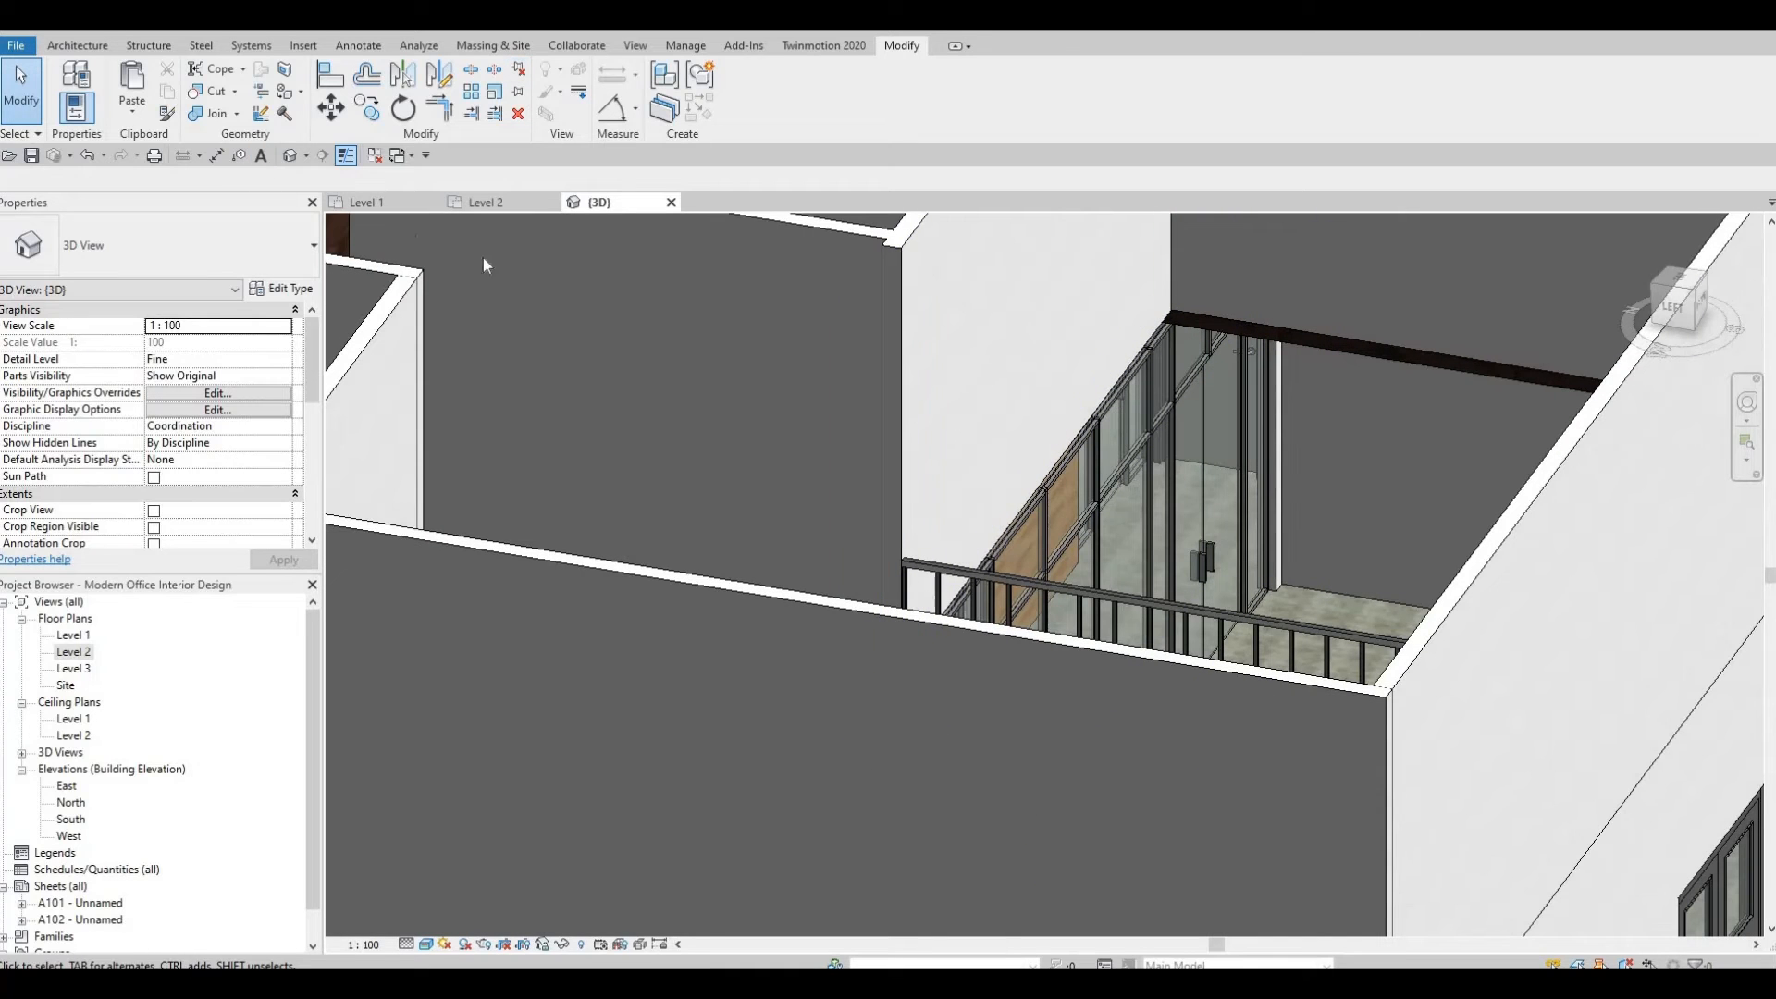
Undo the last face paint applied to the floor edge.
key("p")
key("t")
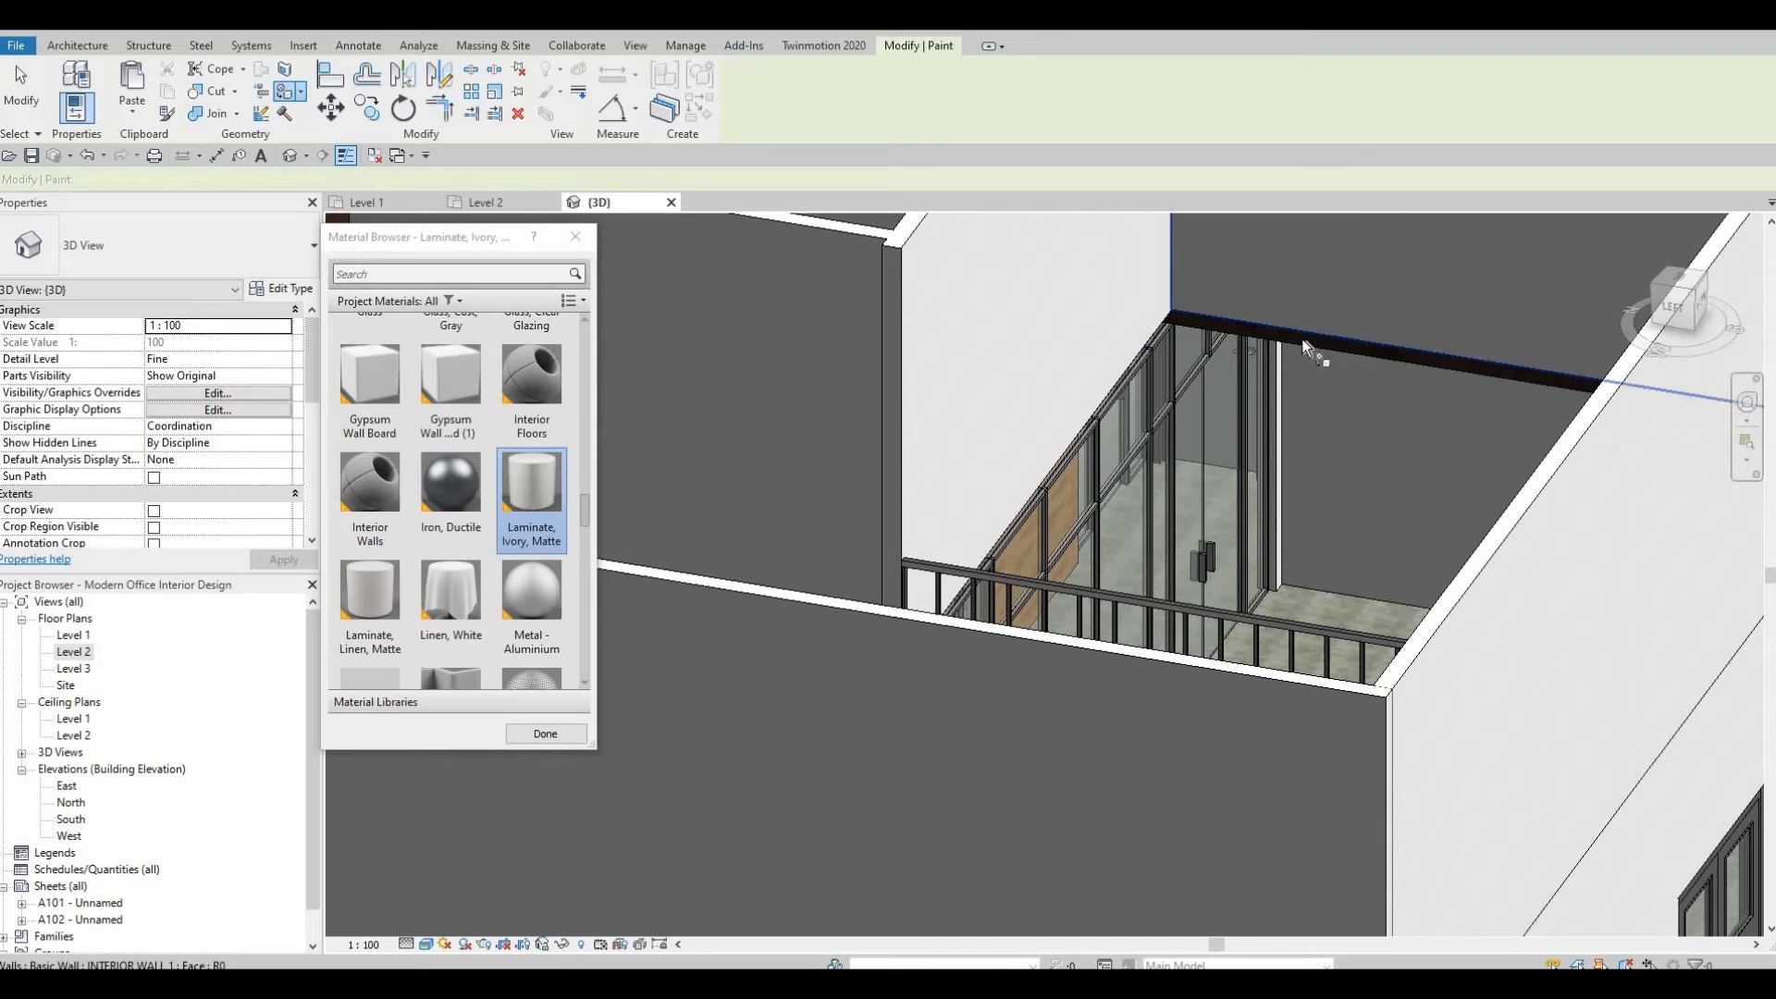
key("ctrl+z")
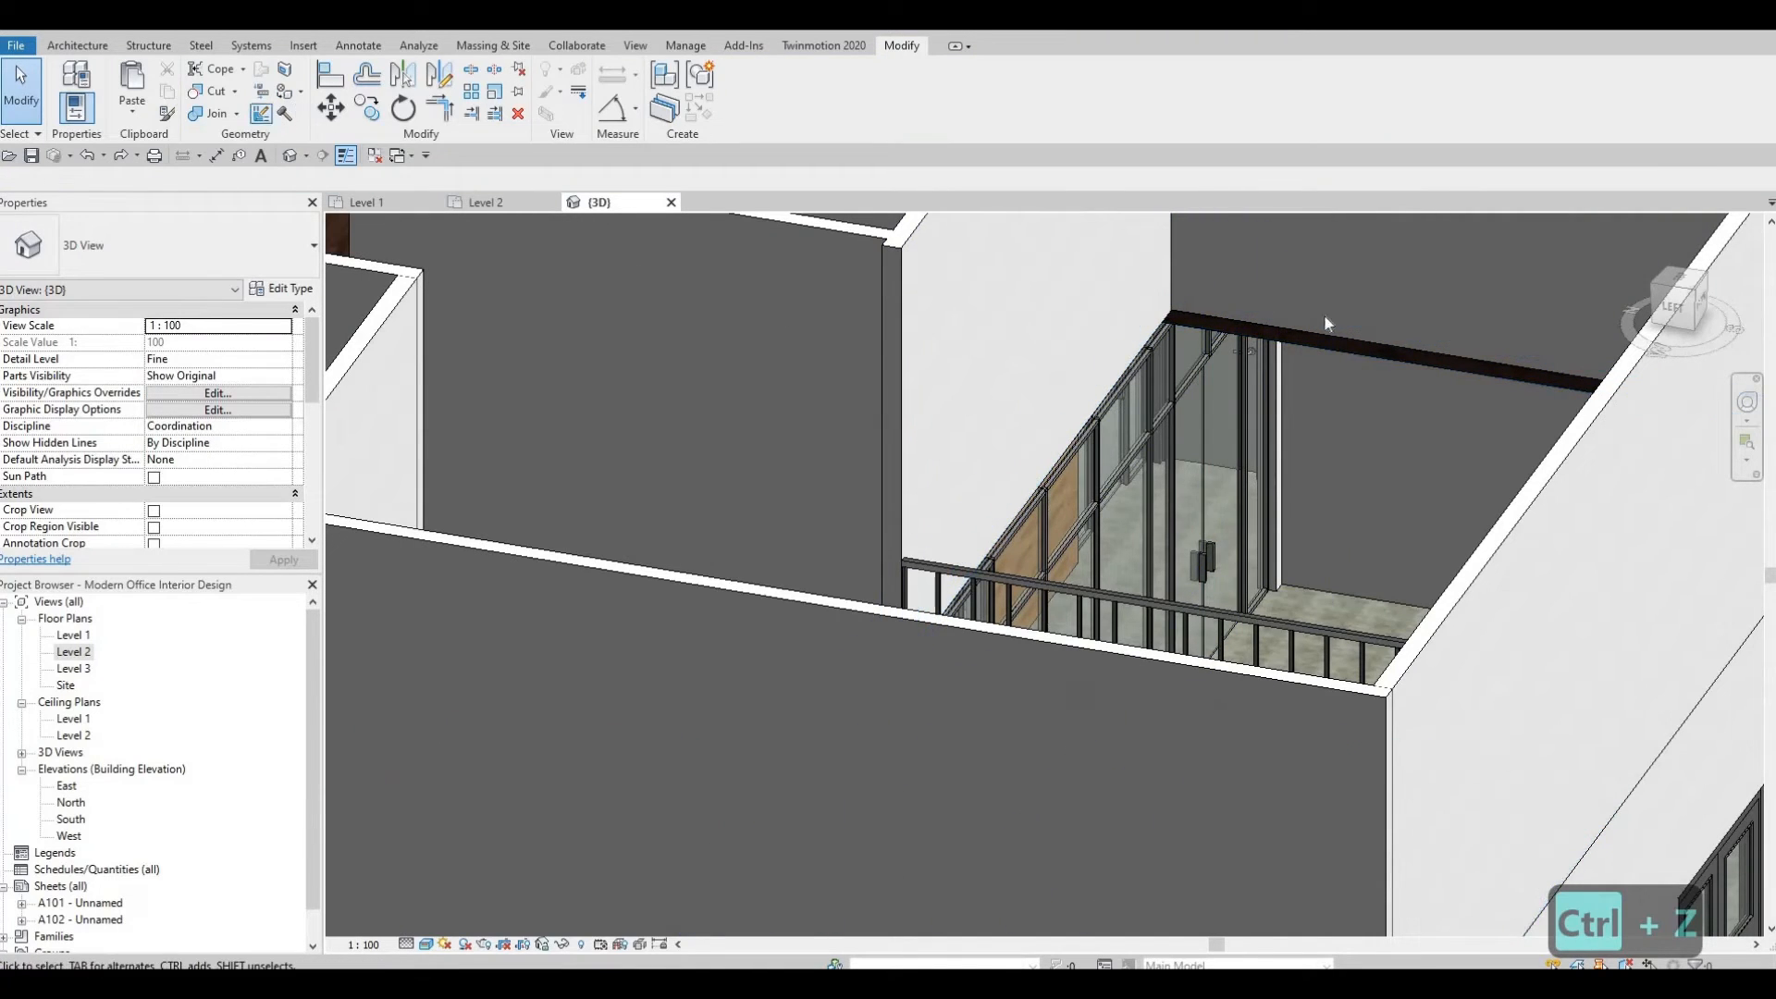
key("p")
key("t")
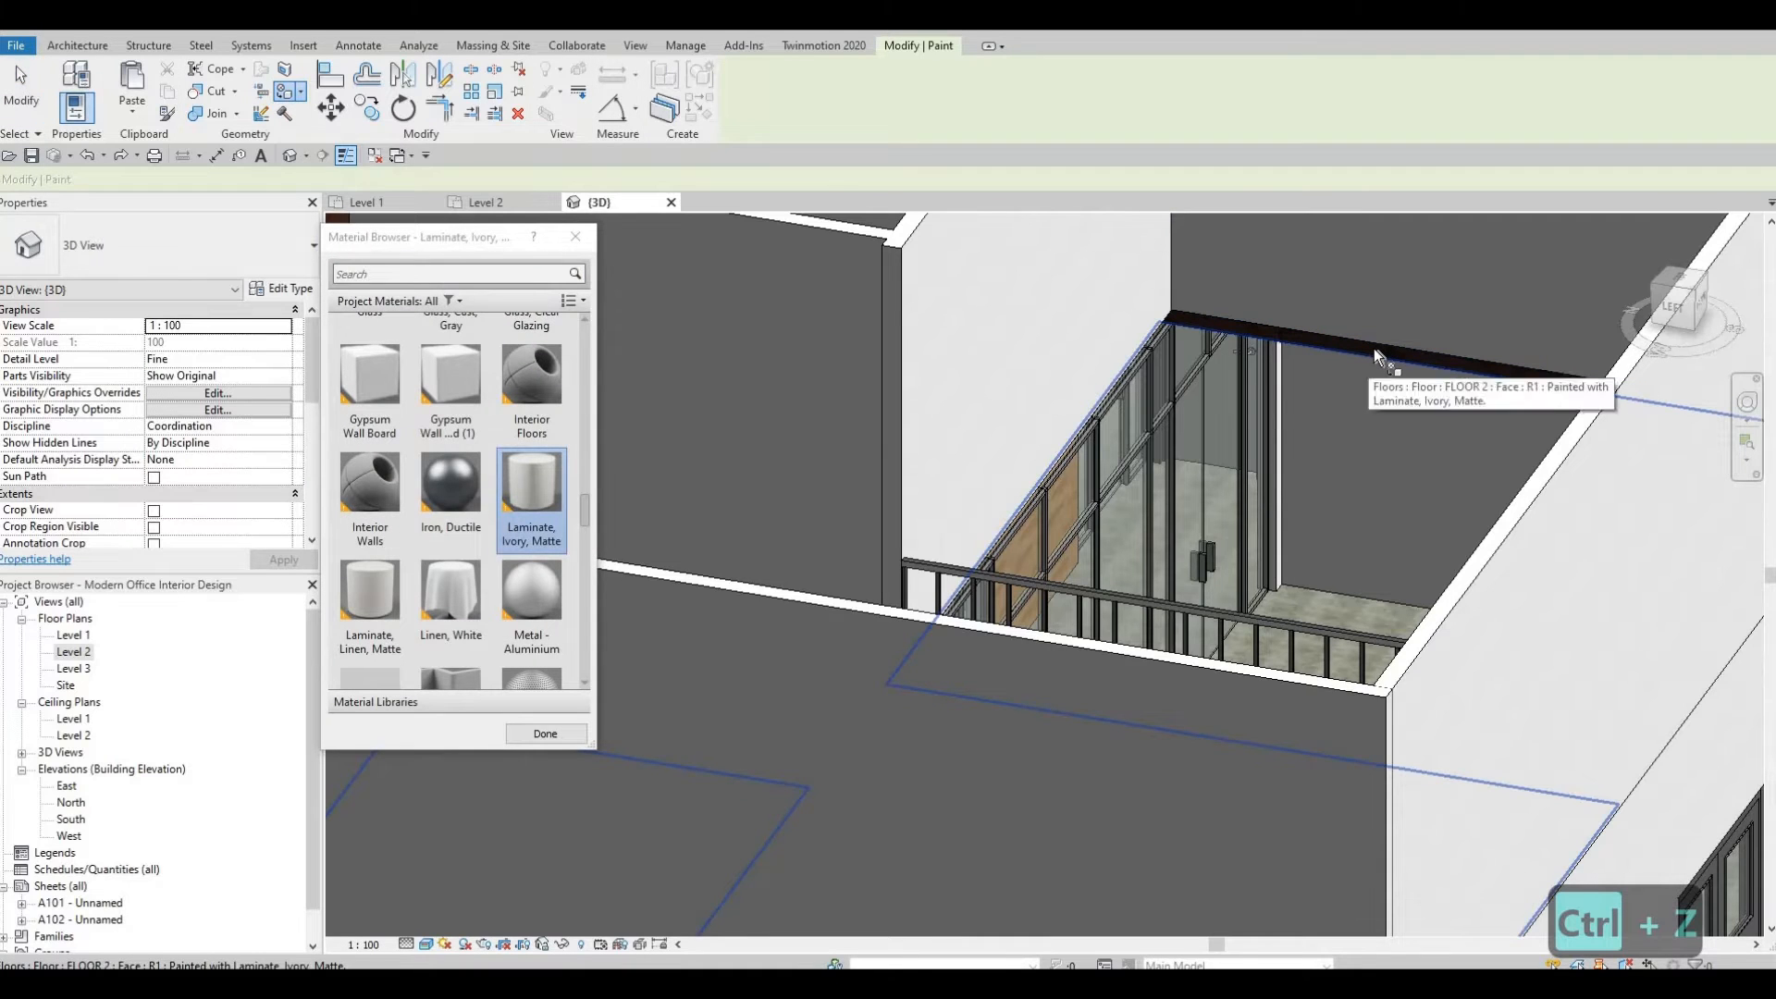
key("Tab")
key("Tab")
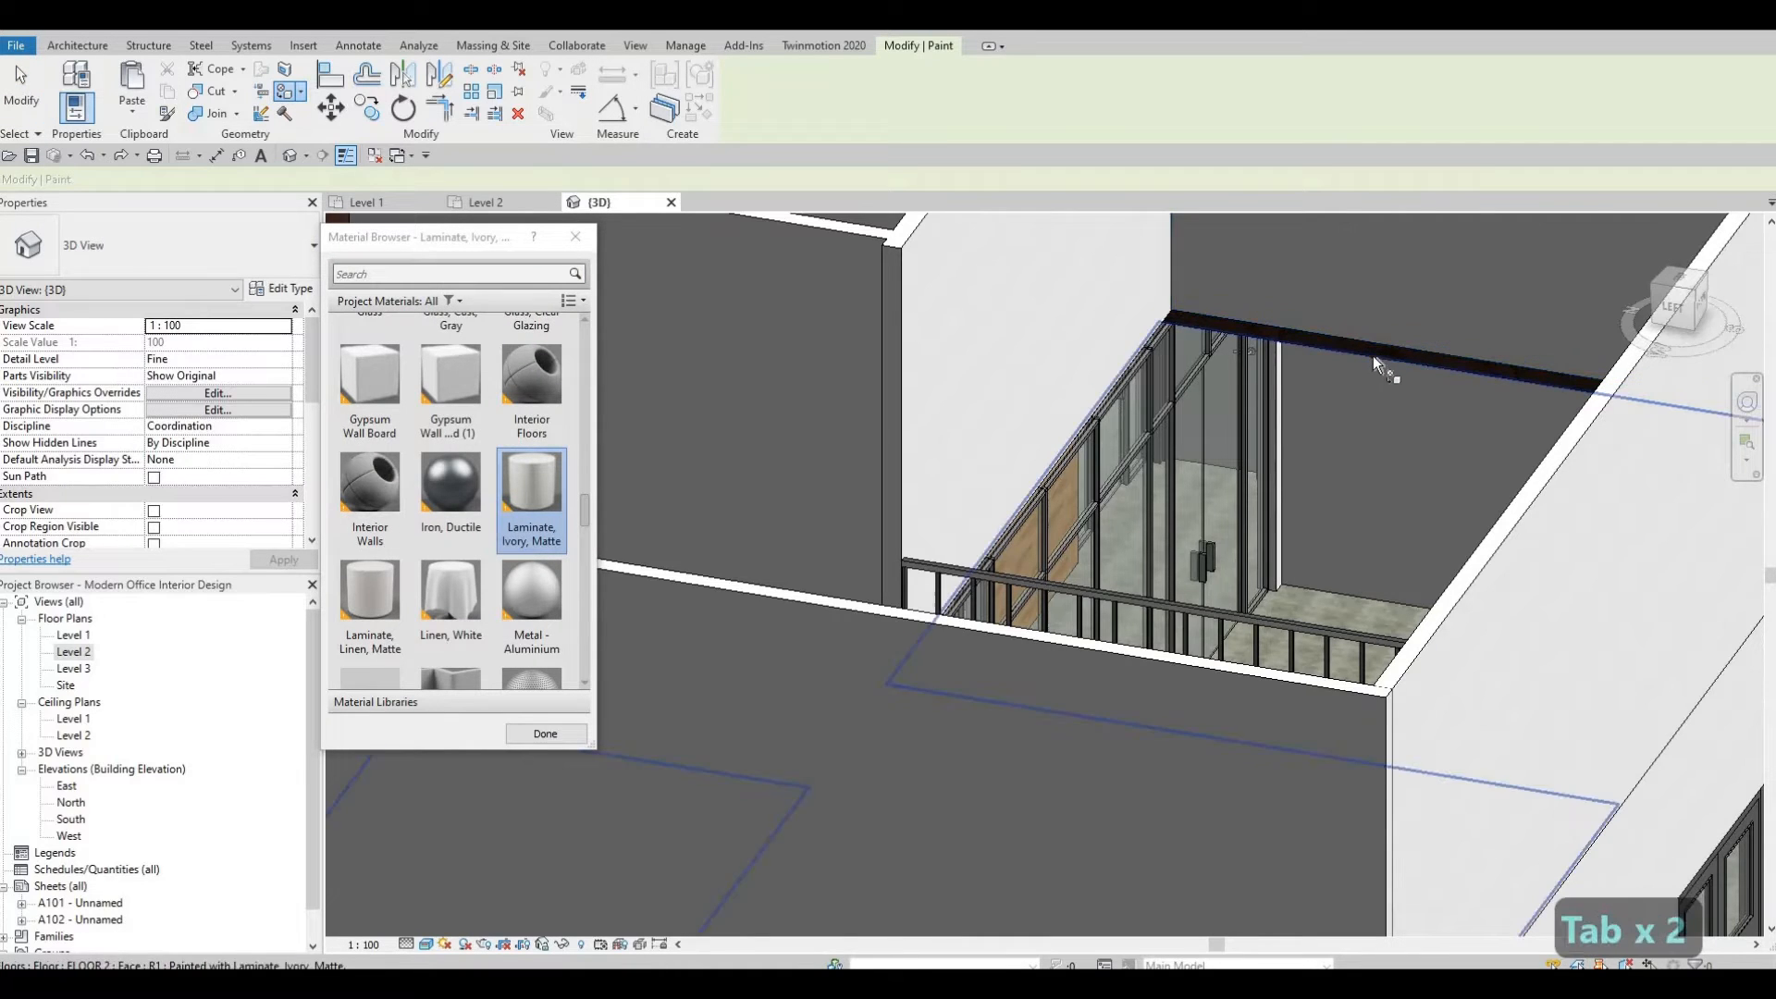
key("Tab")
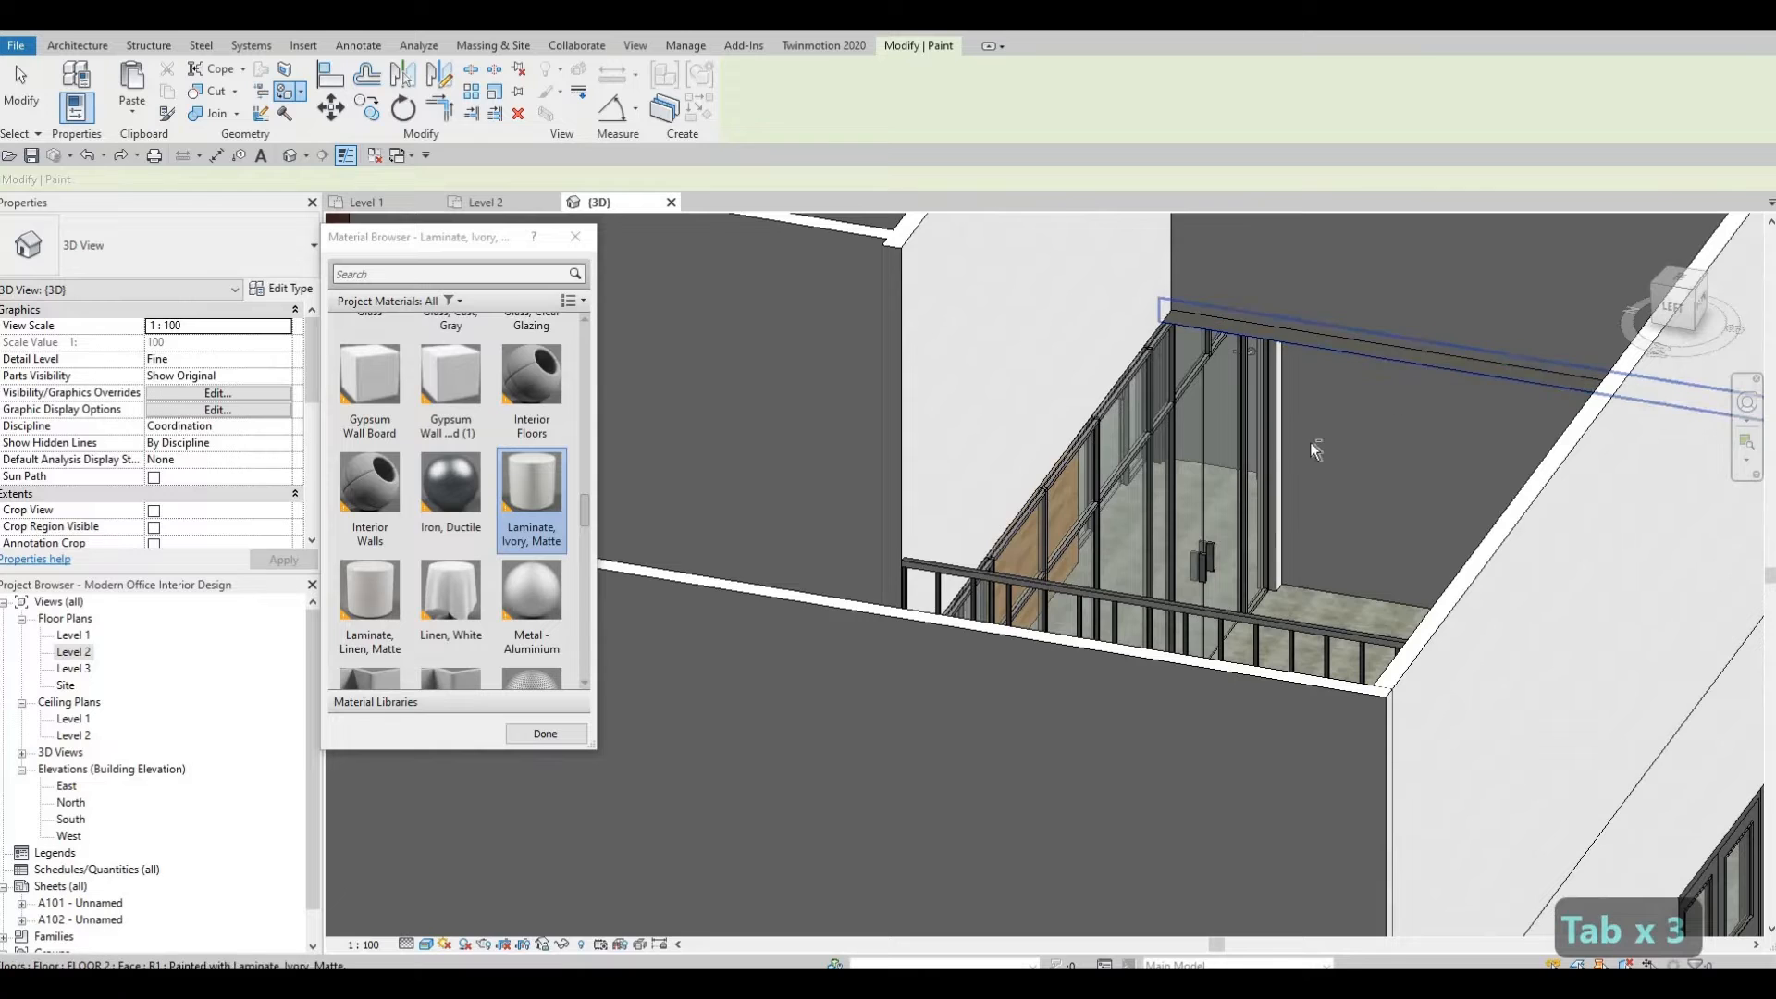
key("Escape")
Open the Level 2 floor plan, select the Level 2 floor and edit its boundary.
mouse_move(1446, 400)
middle_mouse_down("shift")
mouse_move(1484, 376)
mouse_move(1473, 348)
mouse_move(1351, 398)
mouse_move(1065, 404)
mouse_move(925, 444)
middle_mouse_up("shift")
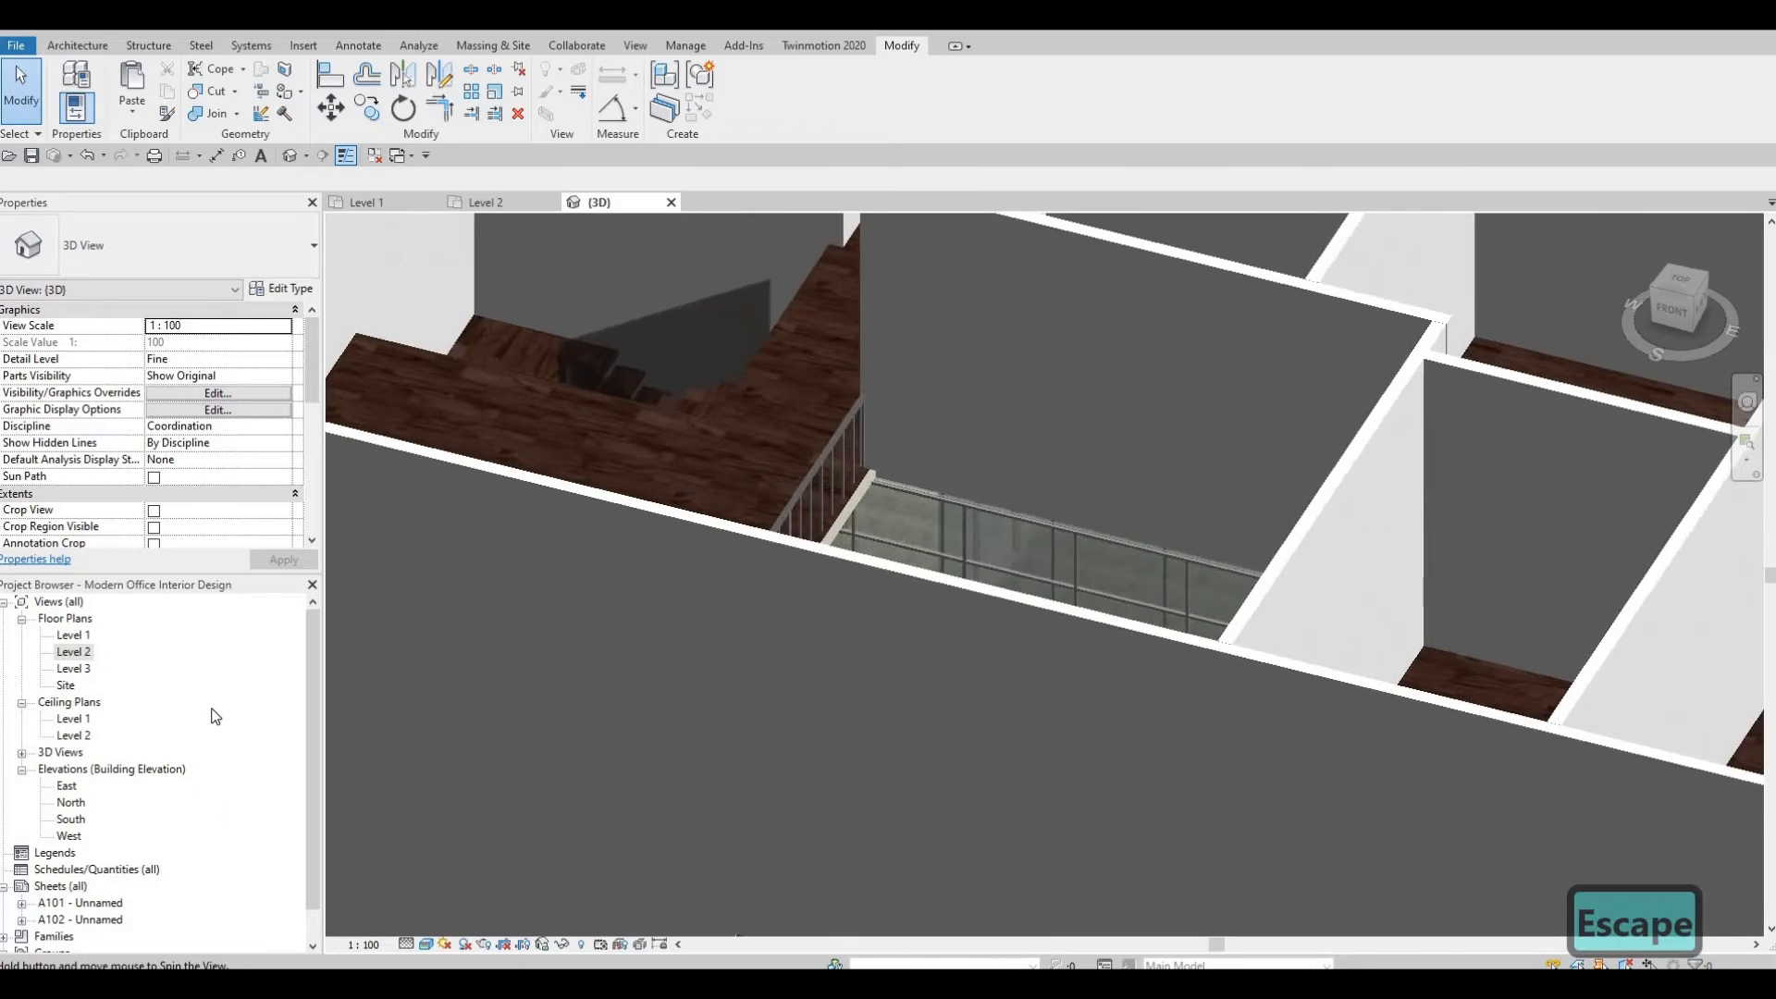
double_click(73, 653)
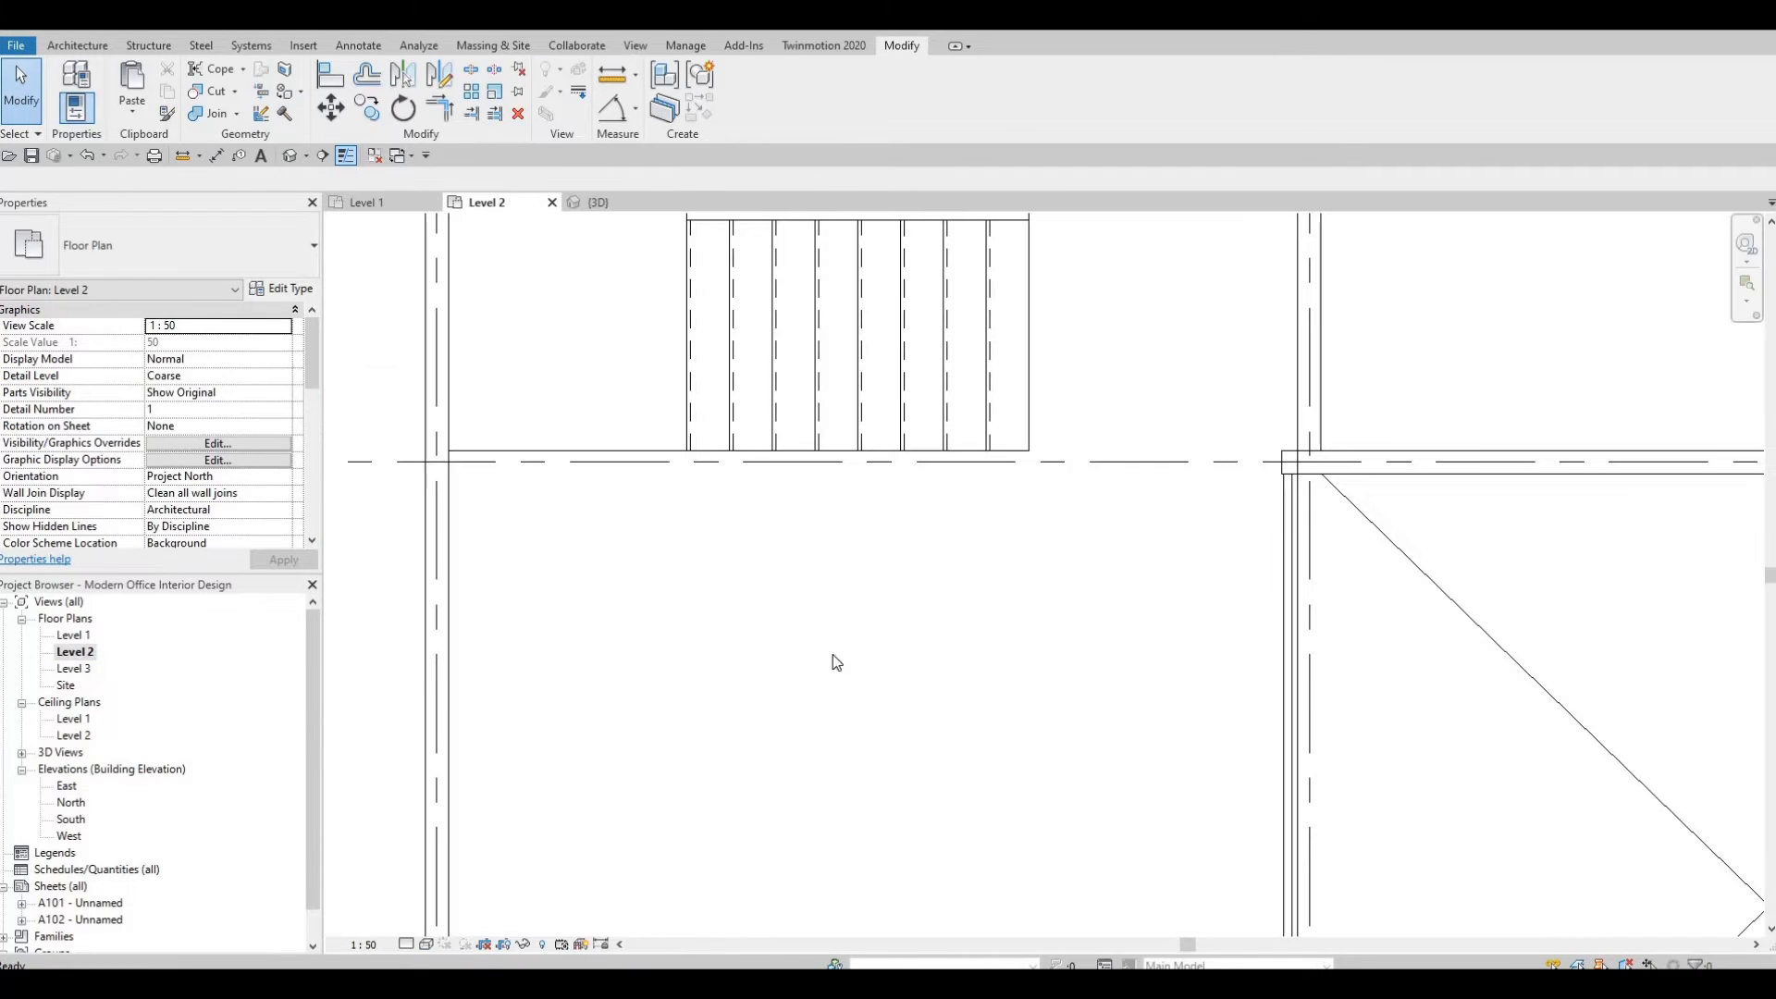
scroll(1200, 675, "down", 3)
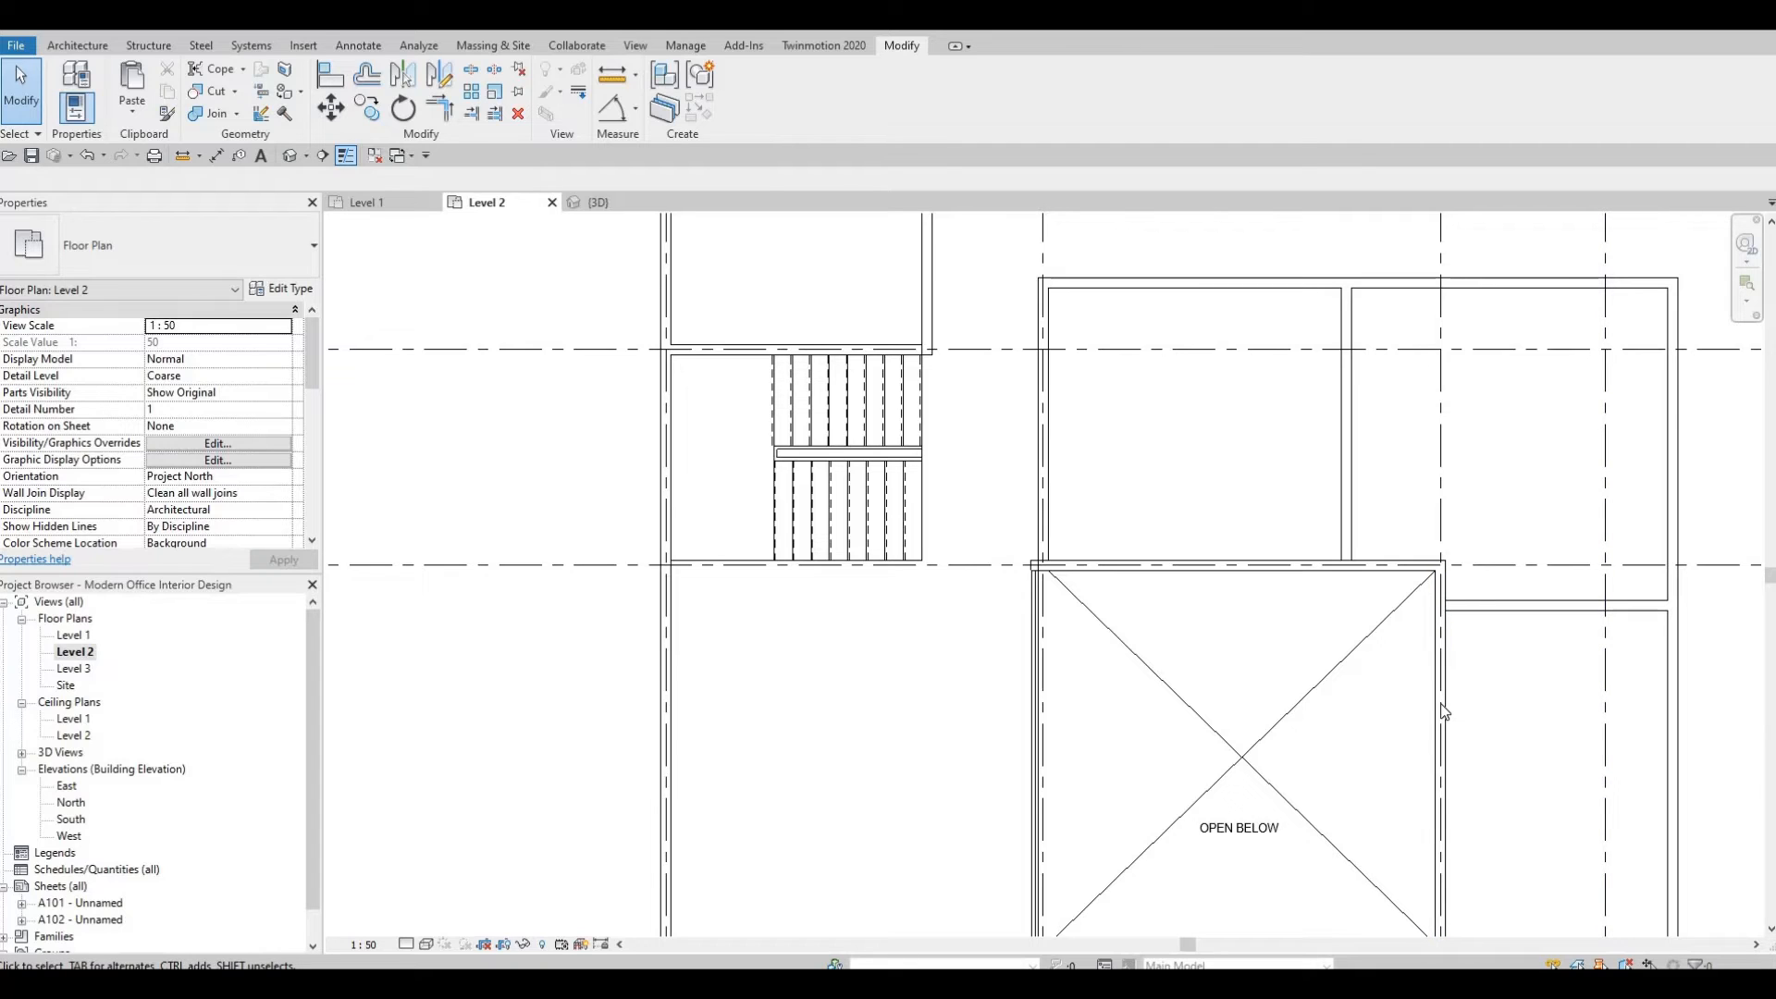
key("Tab")
key("Tab")
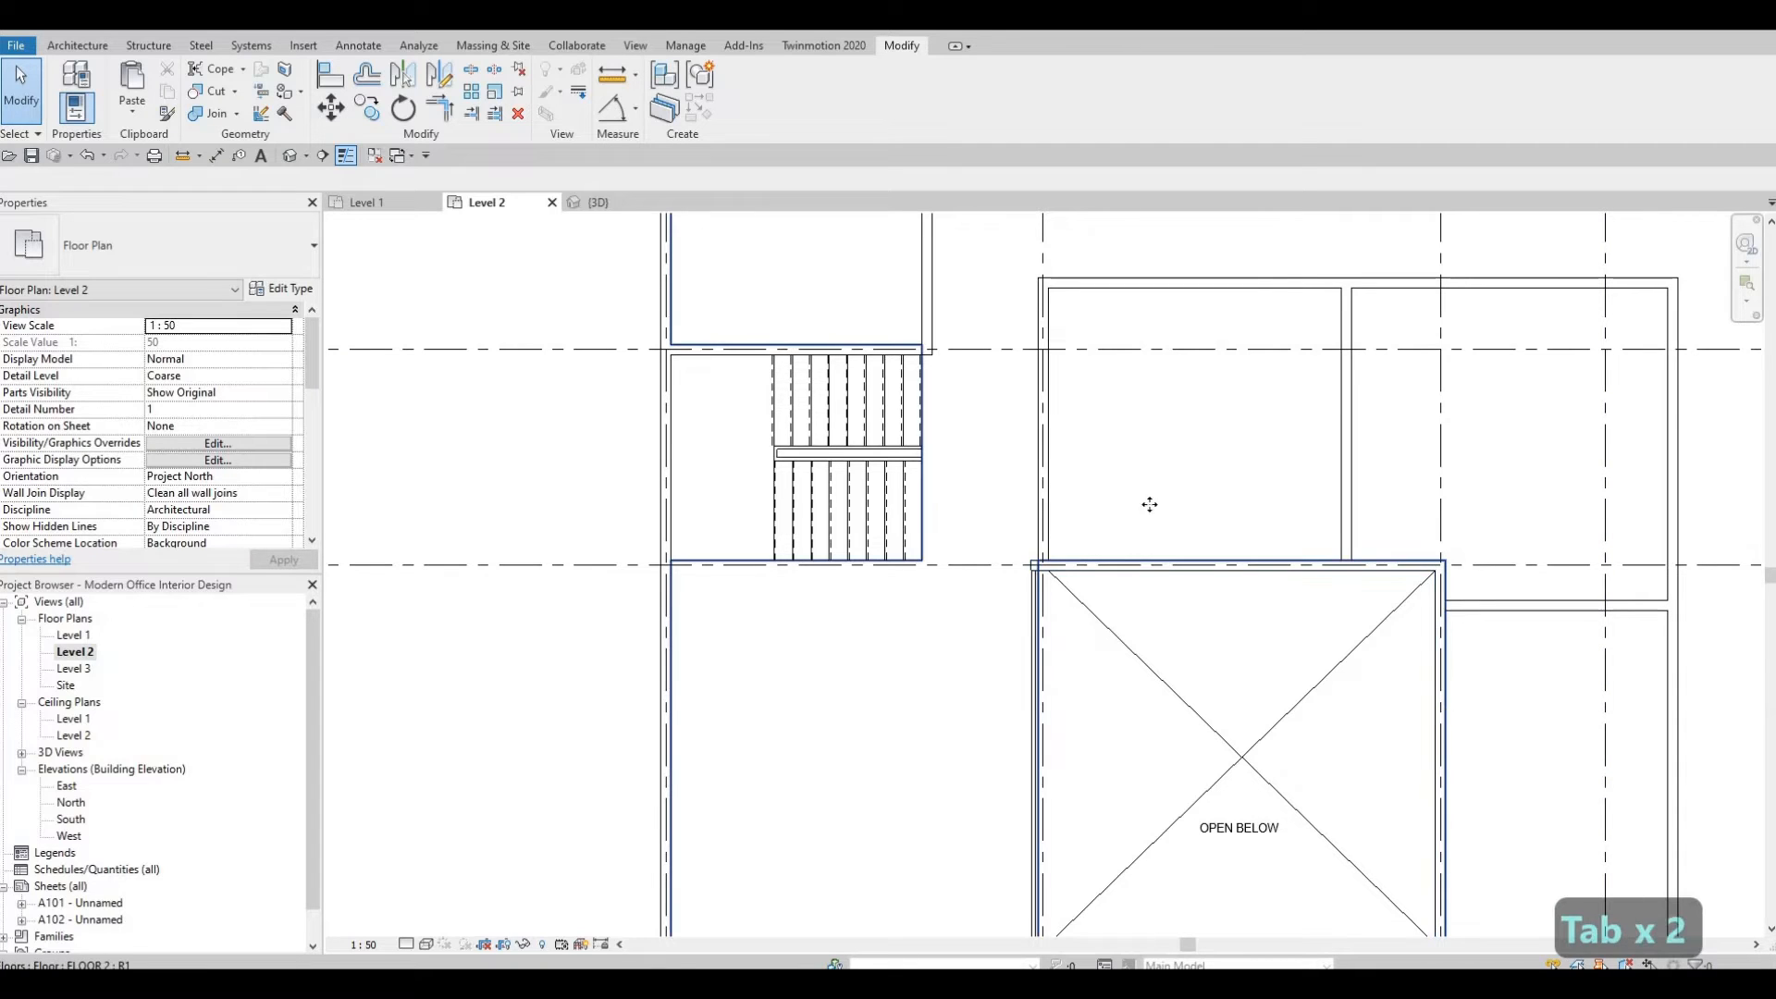
left_click(1149, 504)
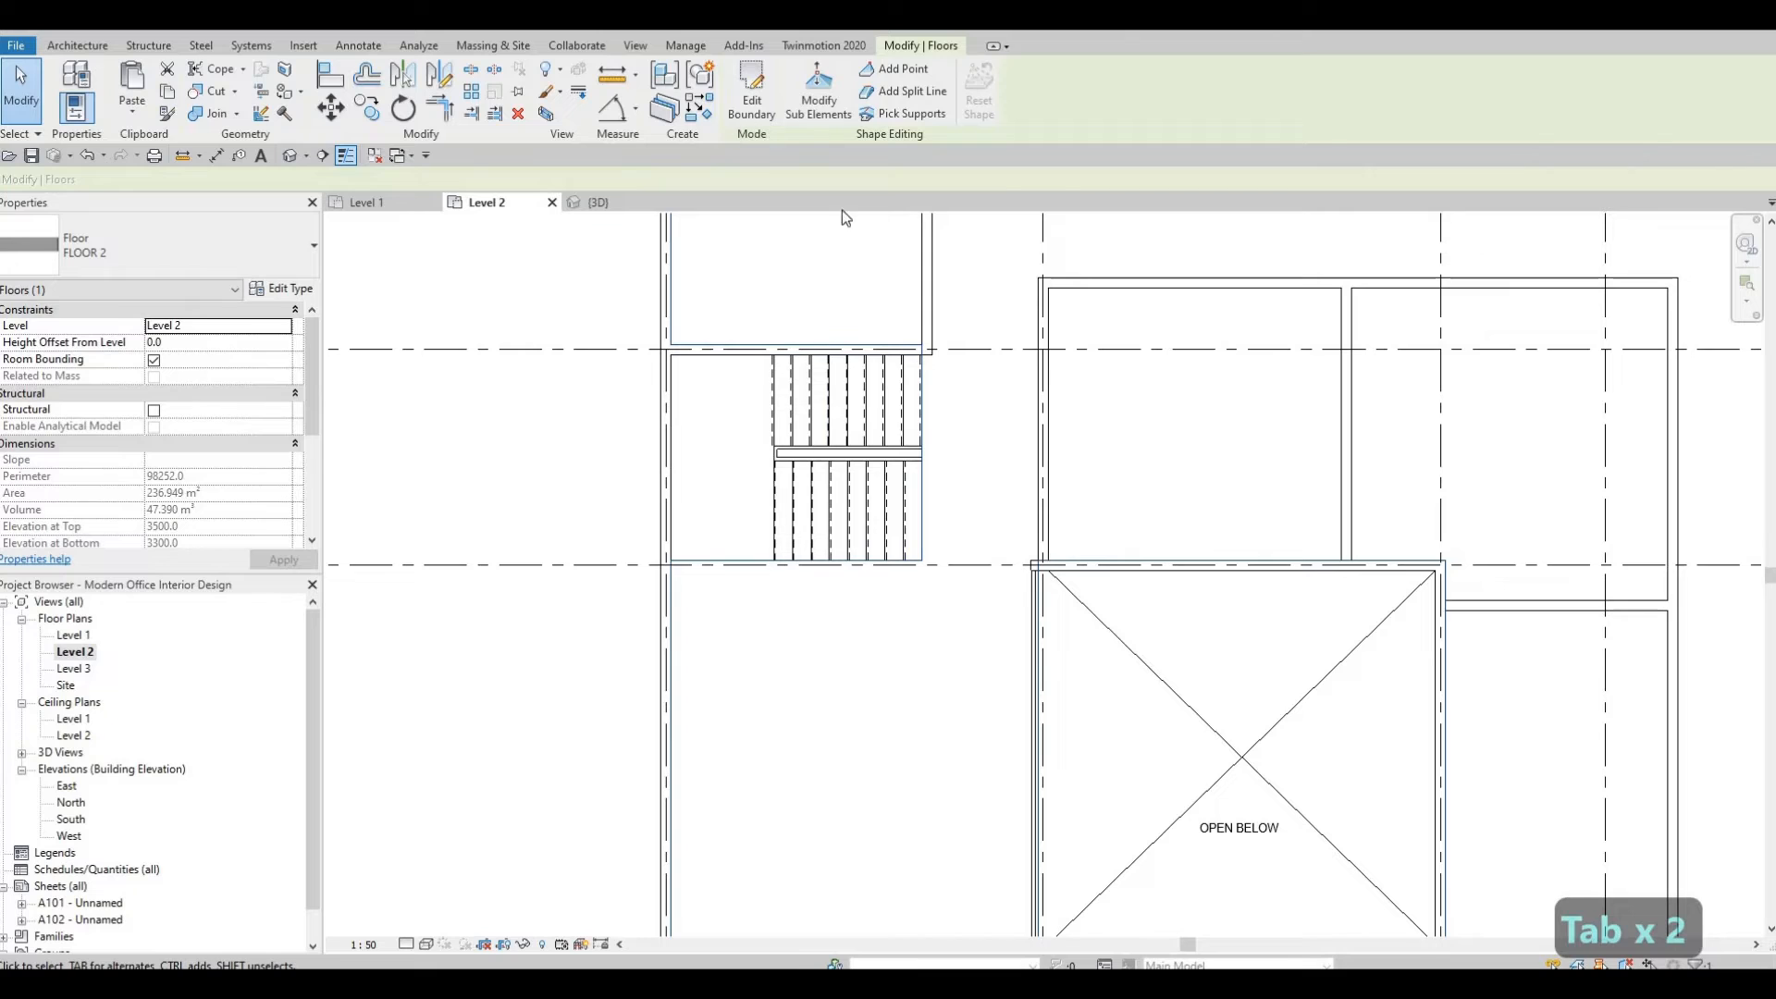
scroll(1139, 495, "up", 2)
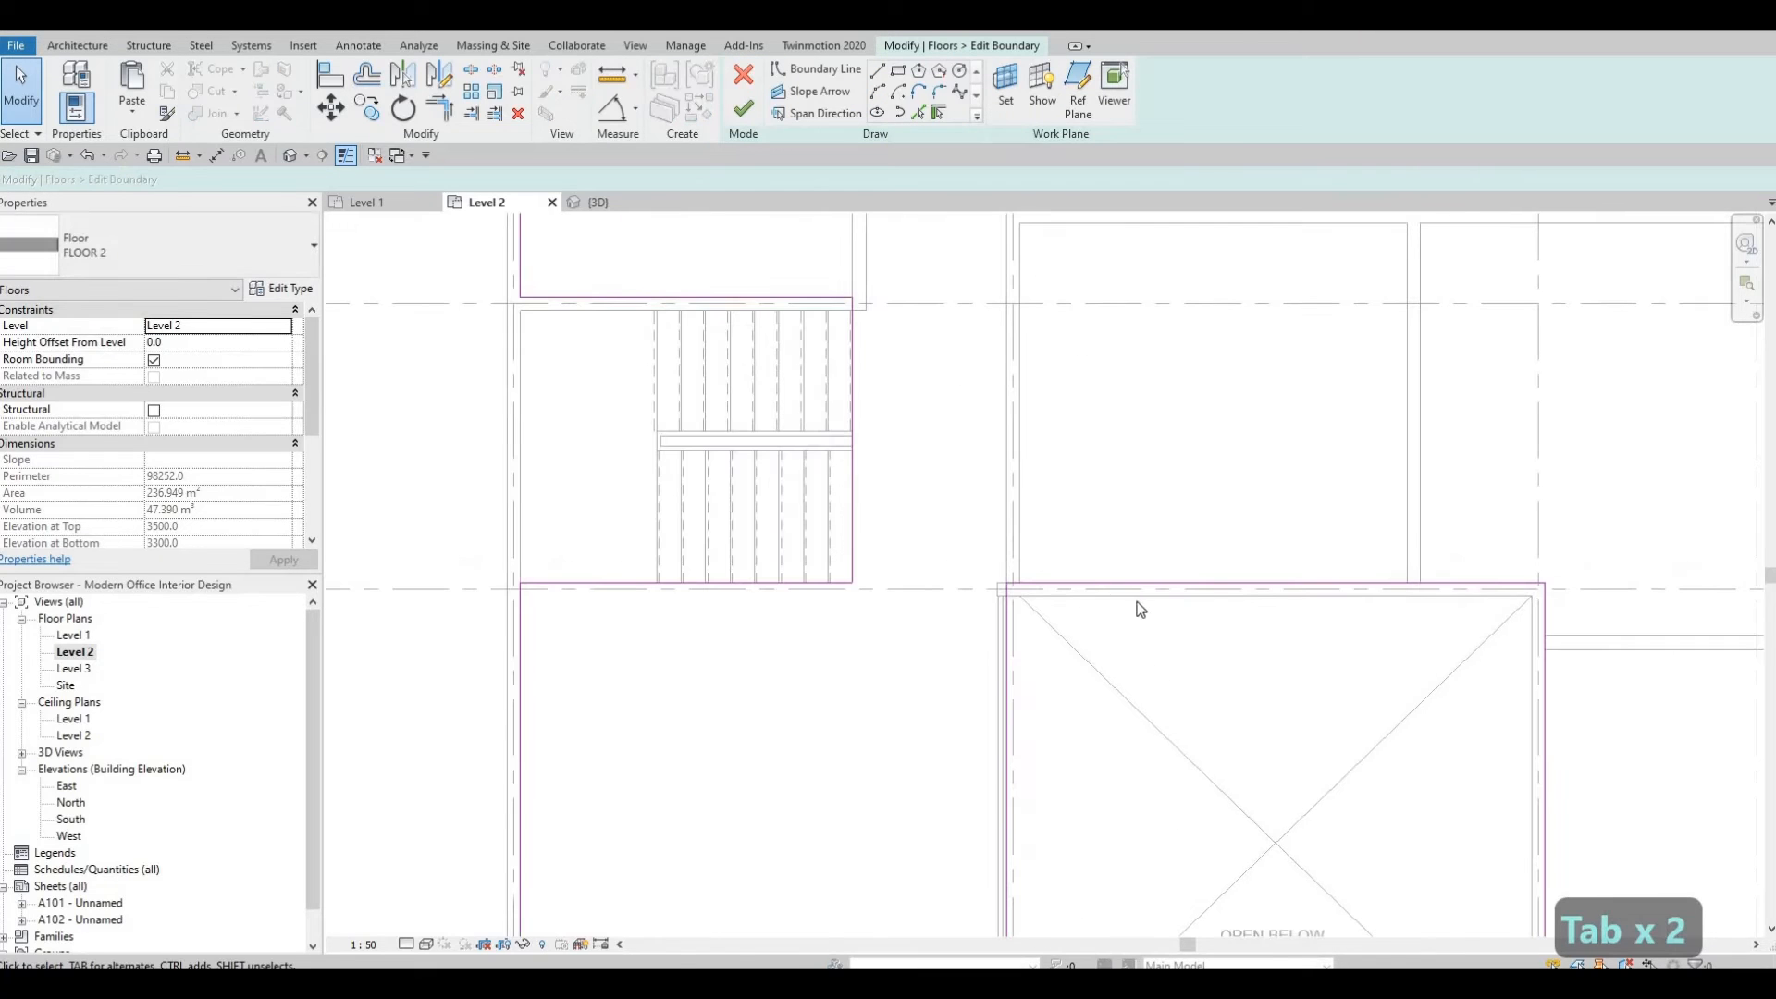
Align the floor boundary edges at the open-below opening to the adjacent wall faces and finish the sketch.
key("a")
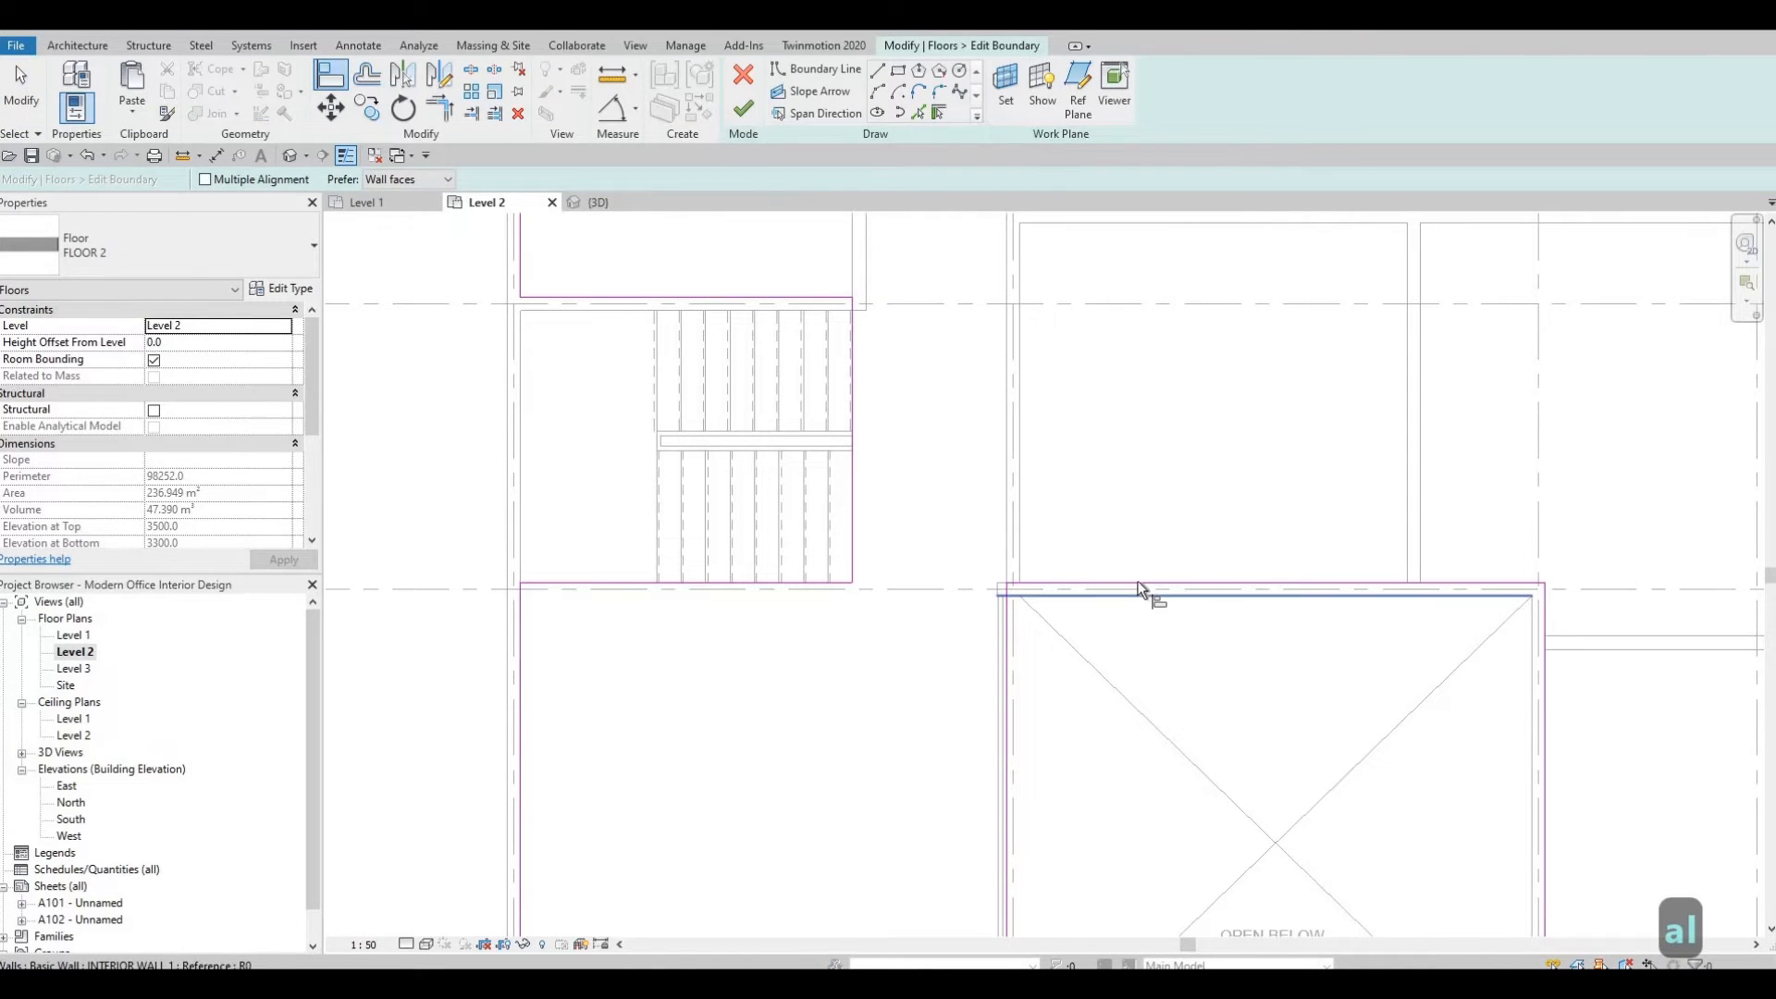
left_click(1139, 597)
left_click(1092, 590)
scroll(1072, 583, "up", 2)
middle_click_drag(1071, 583, 894, 461)
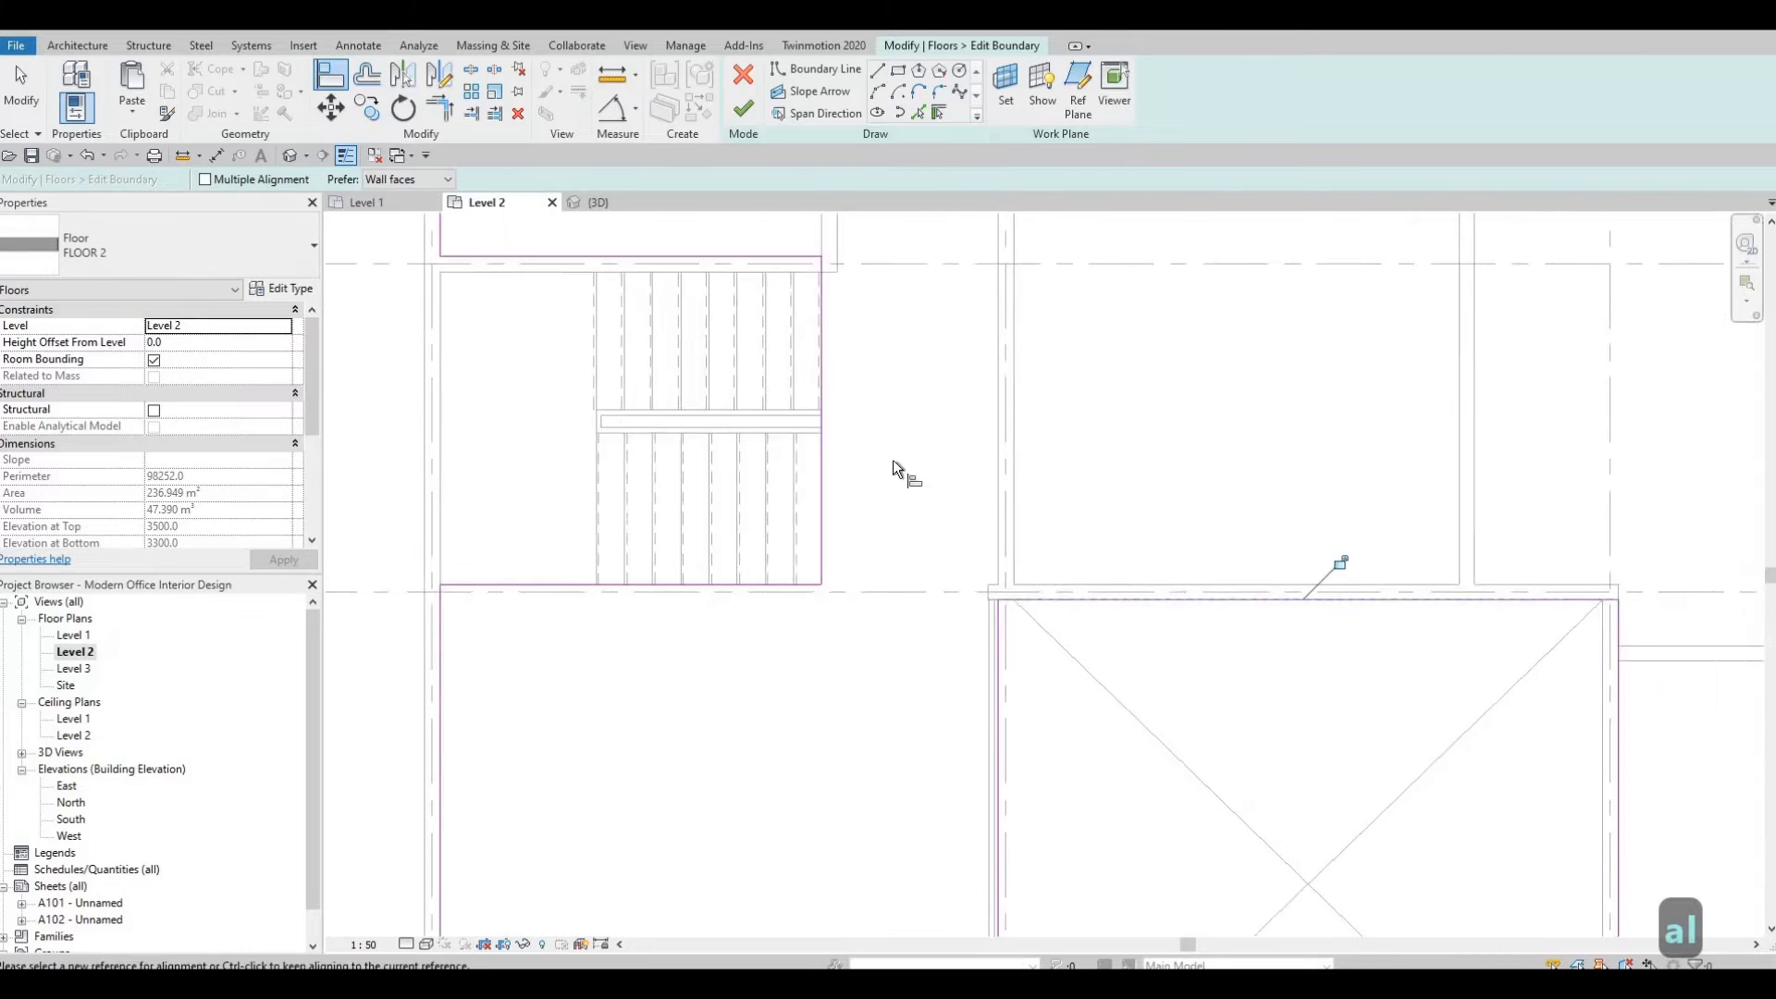
scroll(894, 461, "down", 2)
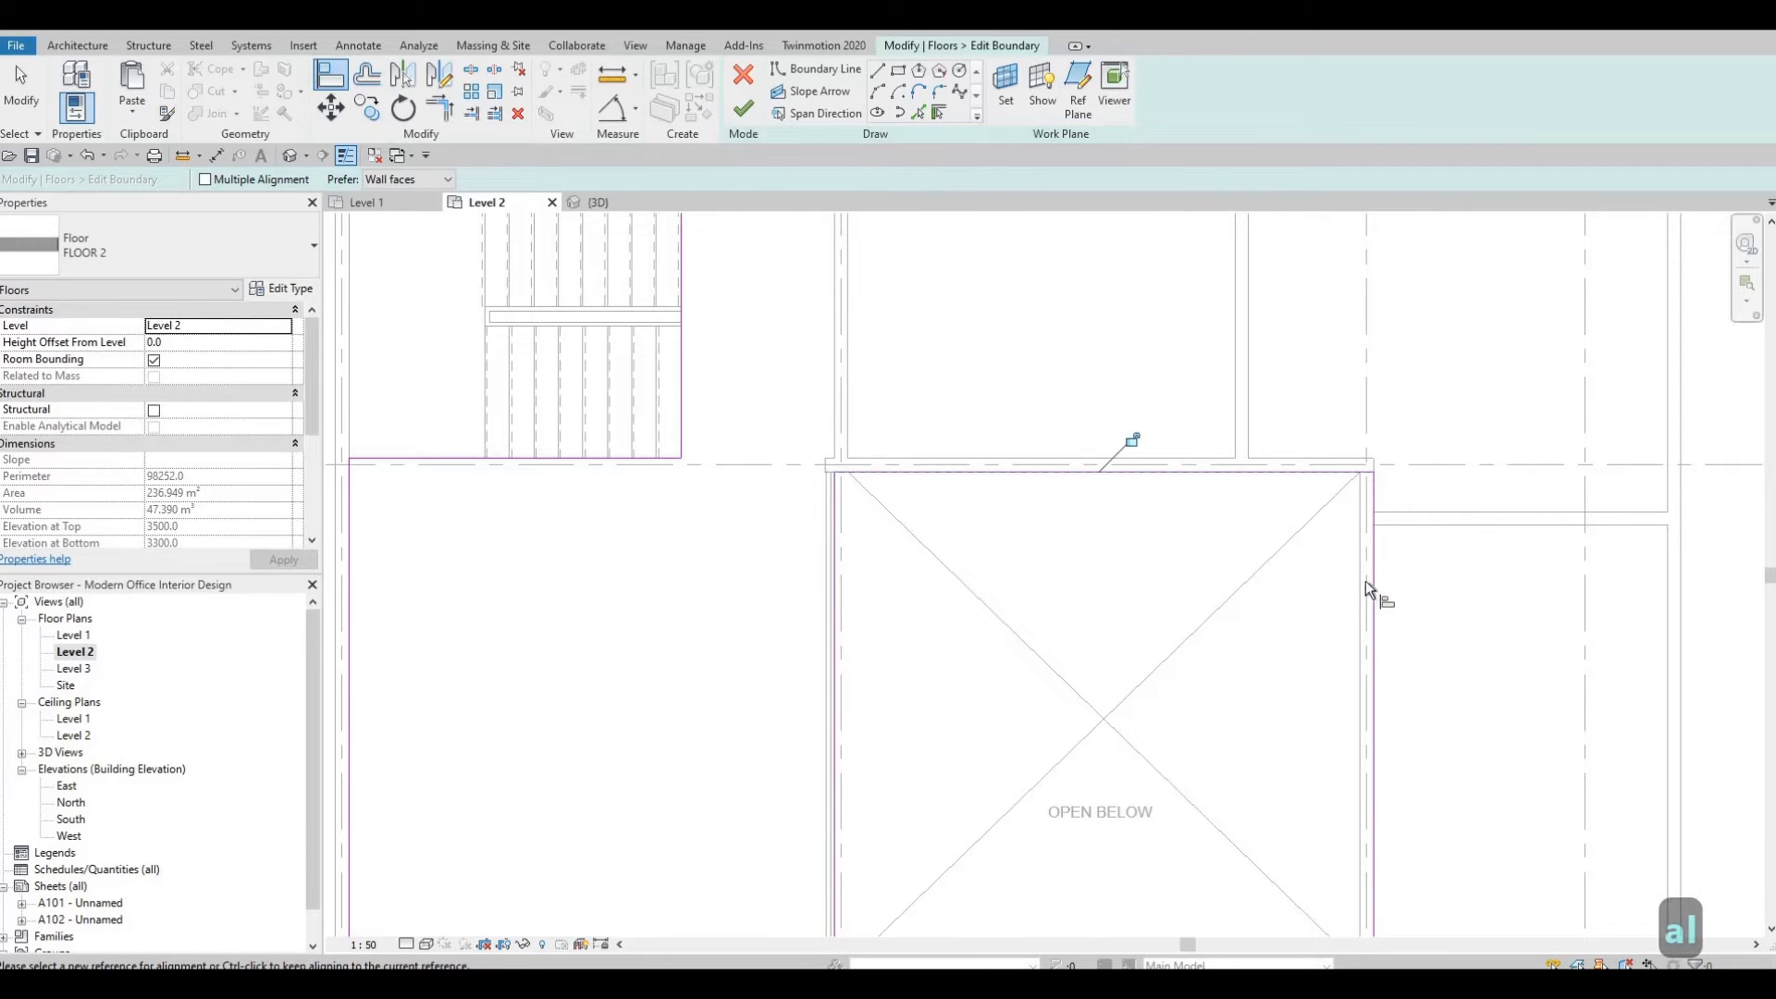
left_click(1364, 580)
scroll(1148, 597, "down", 2)
middle_click_drag(1266, 664, 1121, 603)
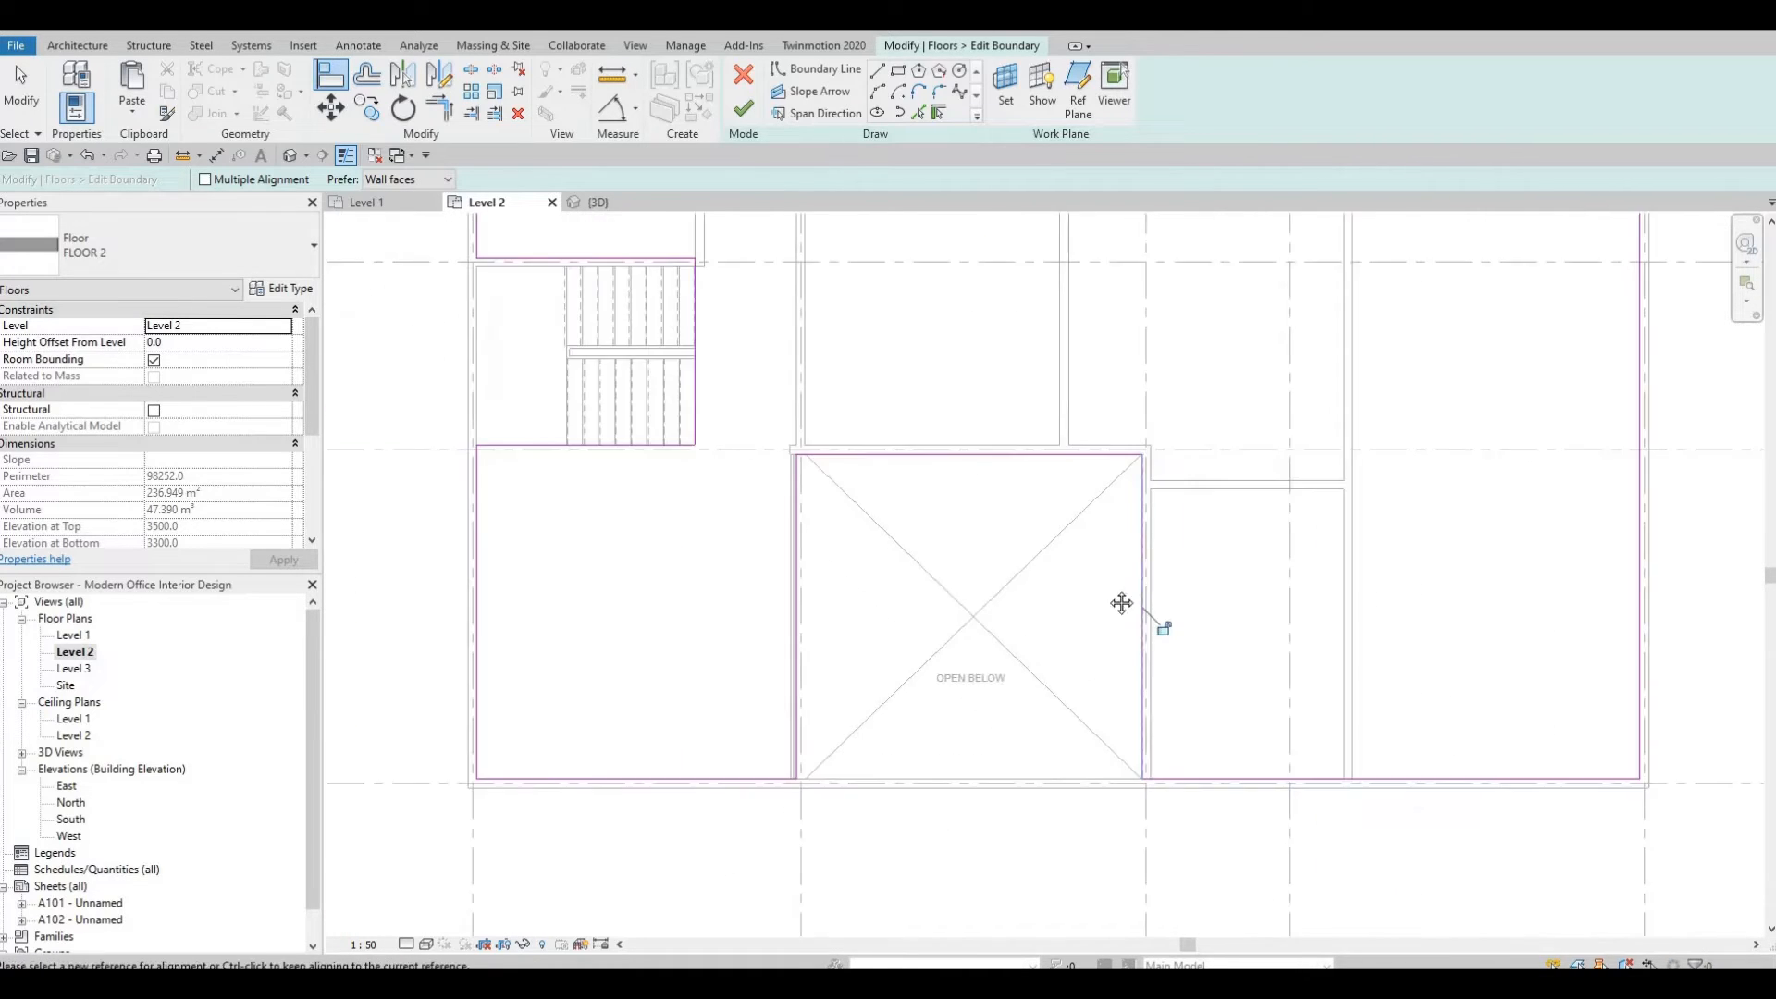
middle_click_drag(698, 309, 666, 375)
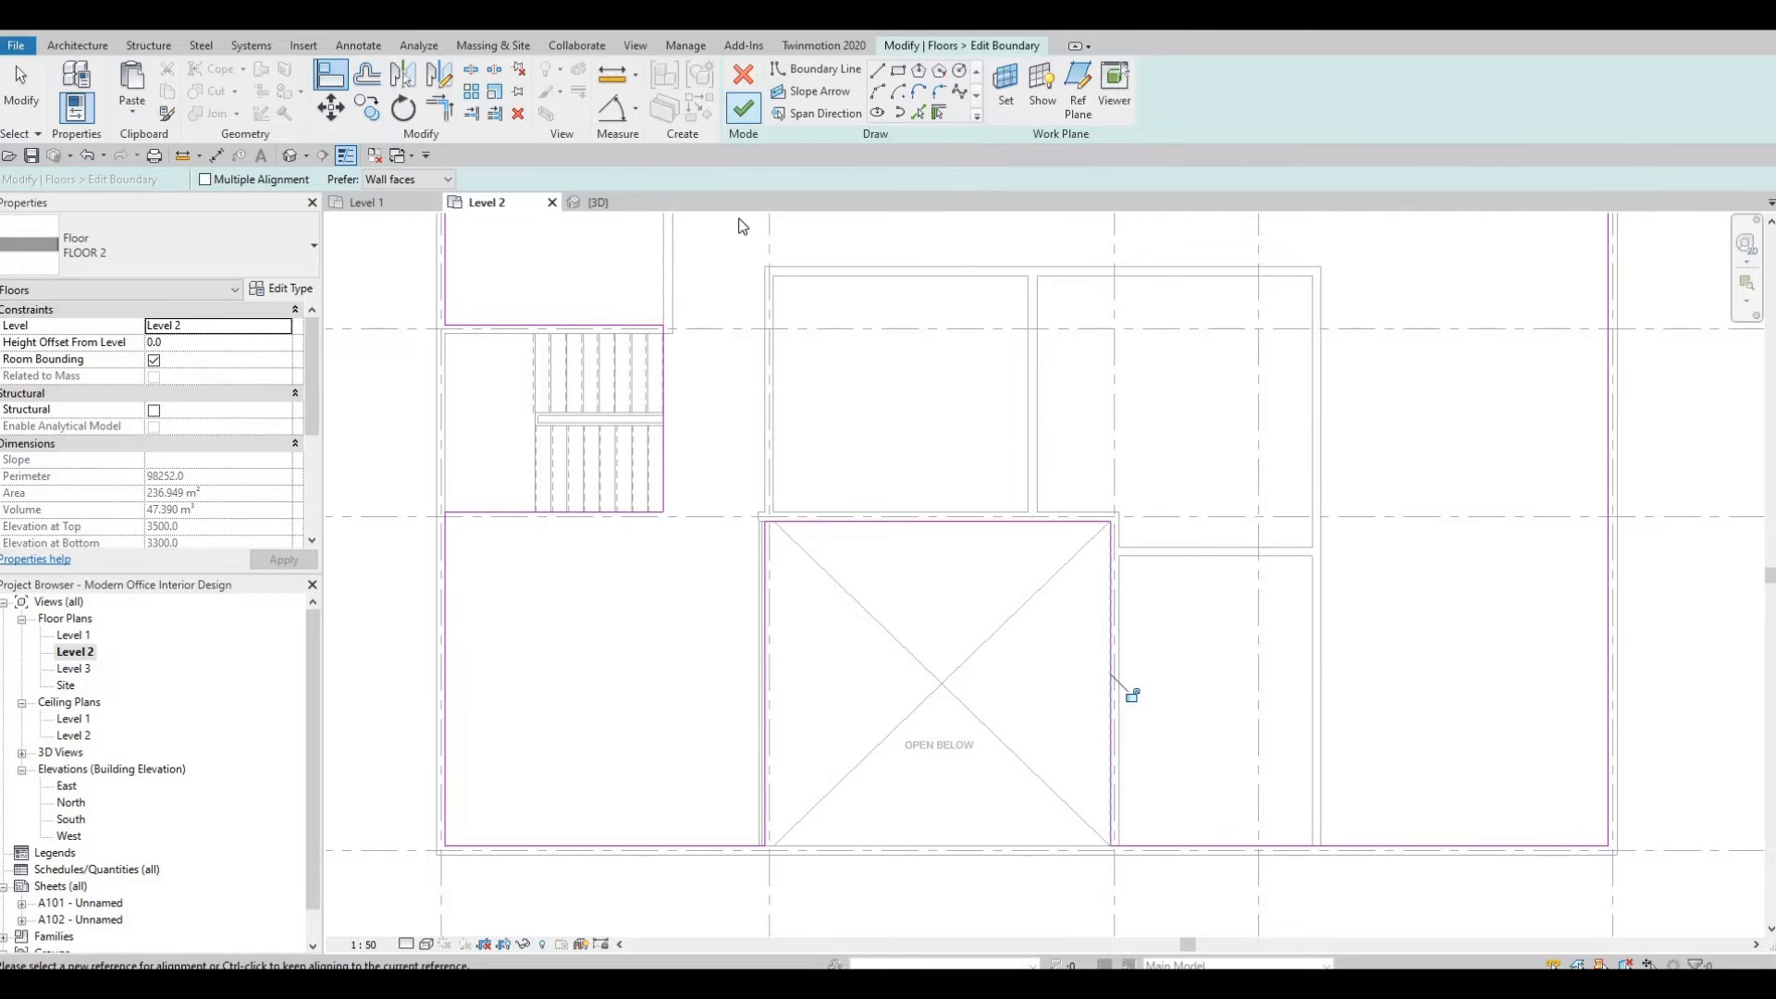
key("Escape")
key("Escape")
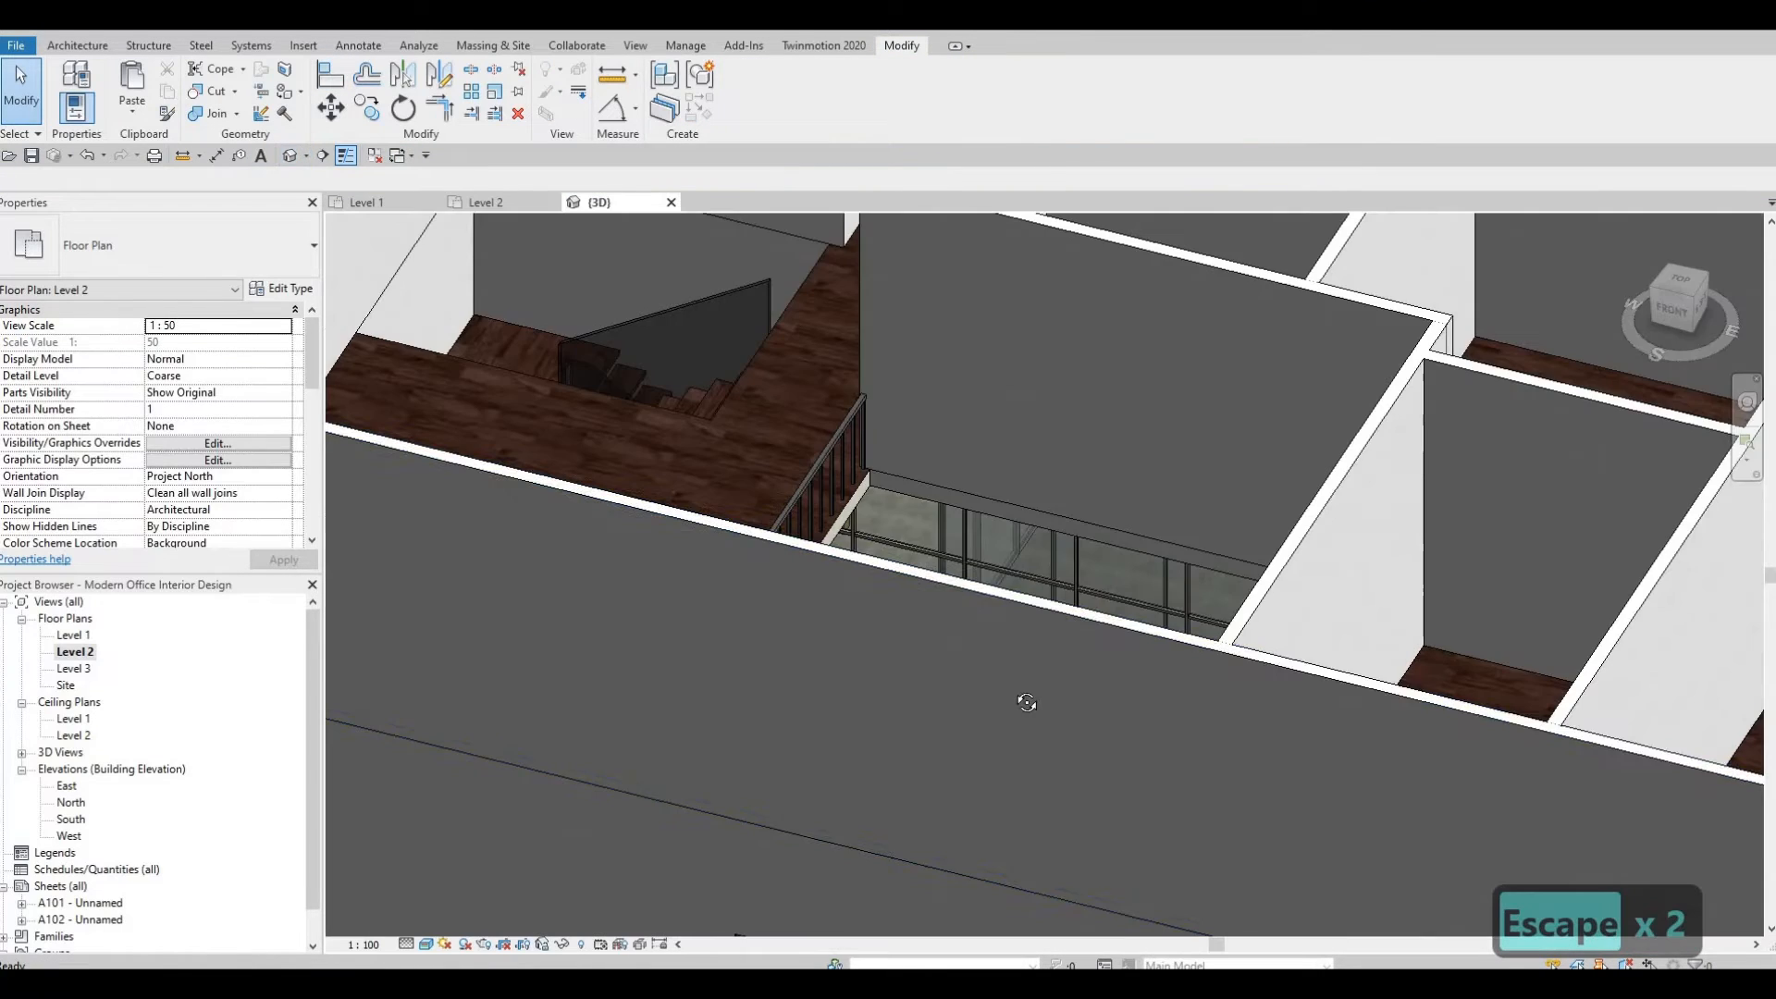
Inspect the floor edges around the Level 2 openings and walls in the 3D view.
middle_click_drag(1024, 703, 991, 407, "shift")
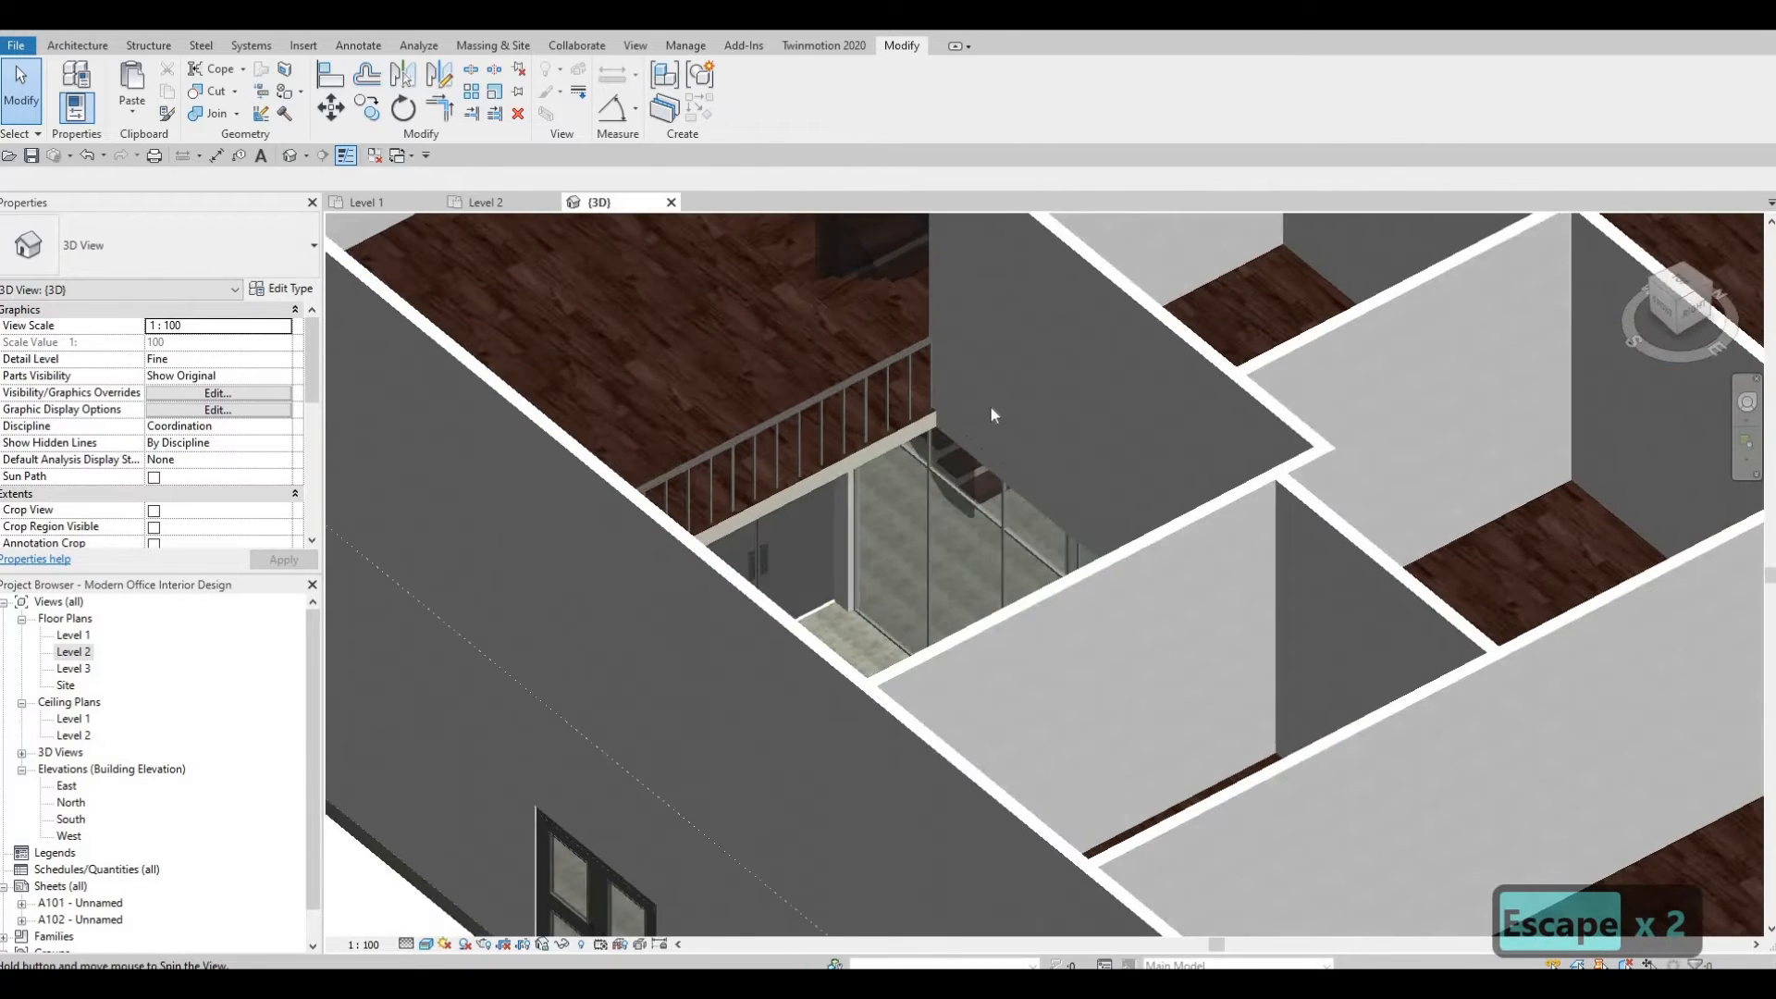
scroll(991, 407, "up", 8)
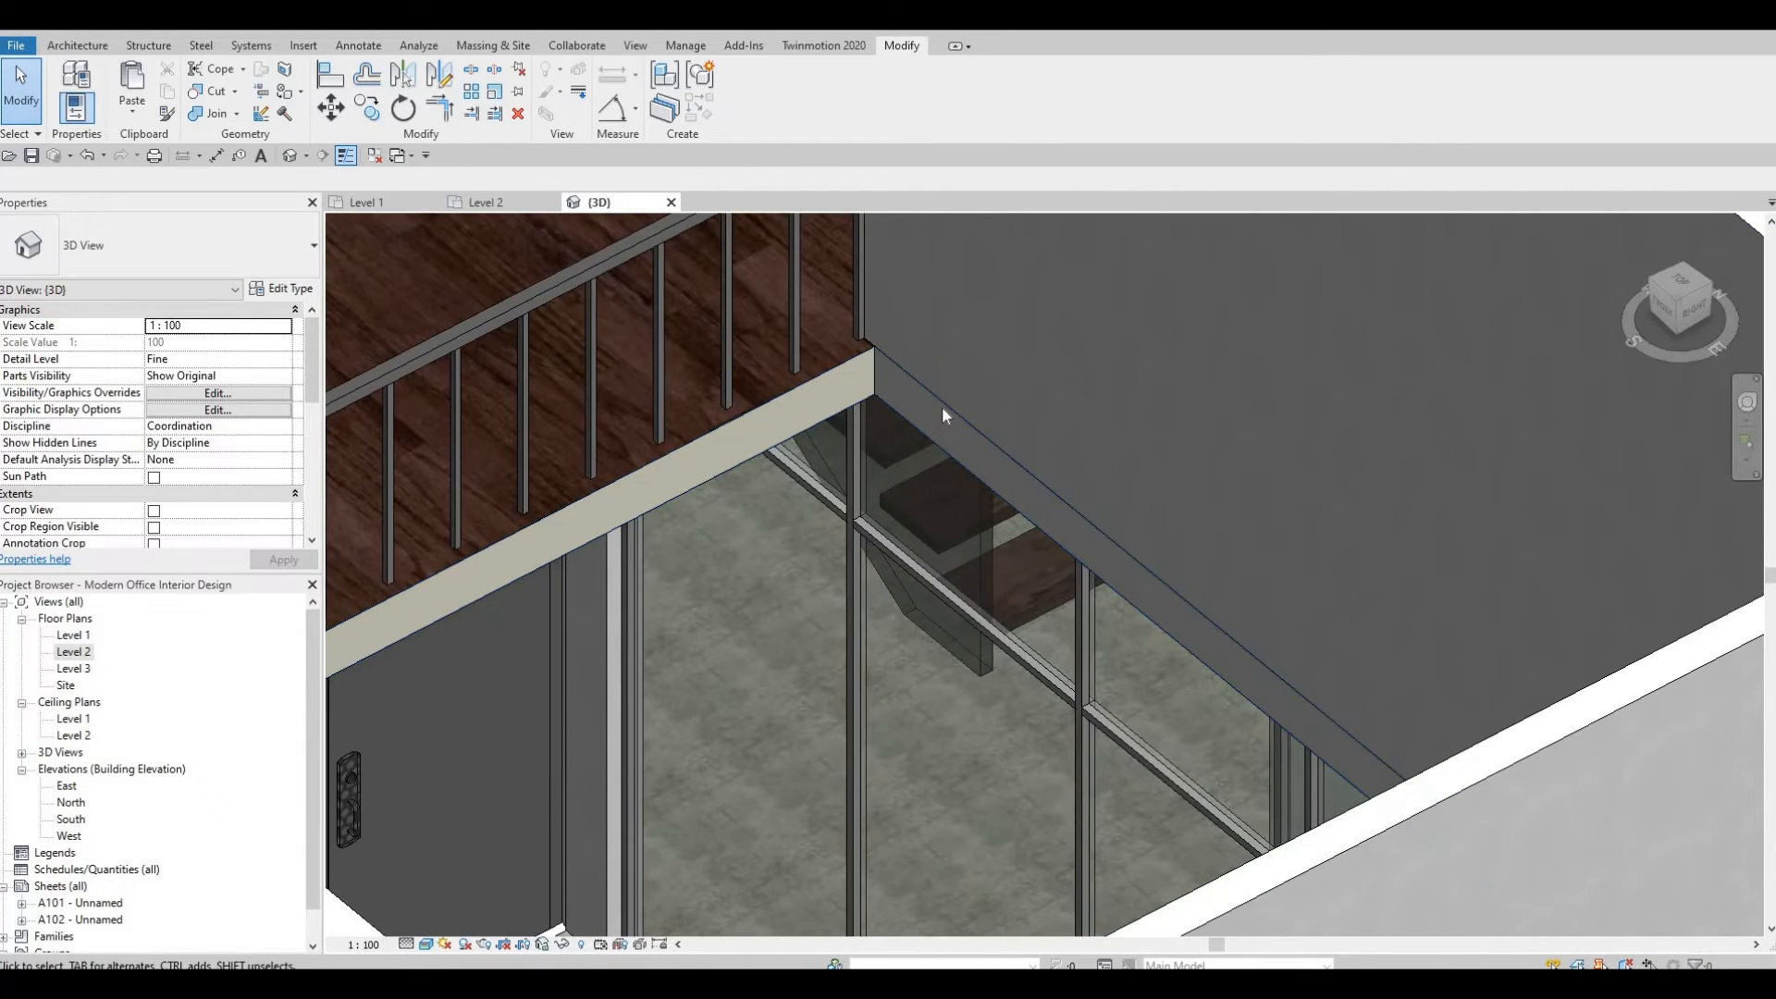
scroll(891, 523, "down", 4)
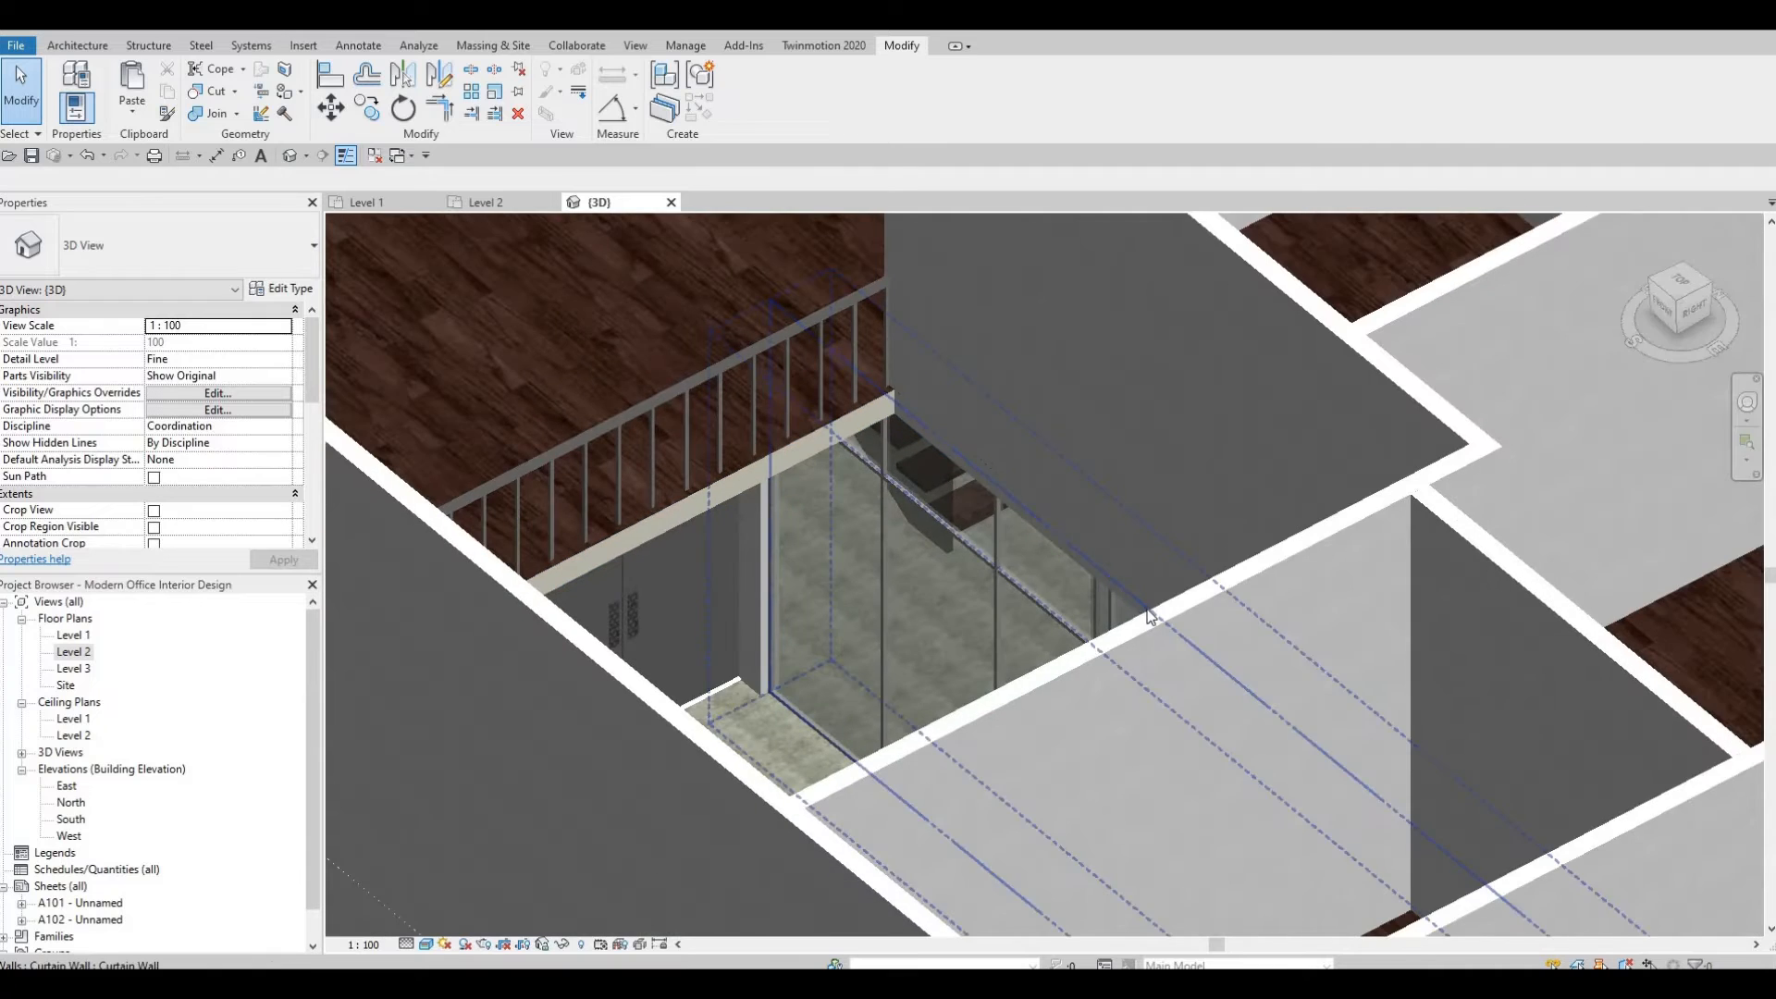
middle_click_drag(1149, 617, 630, 454, "shift")
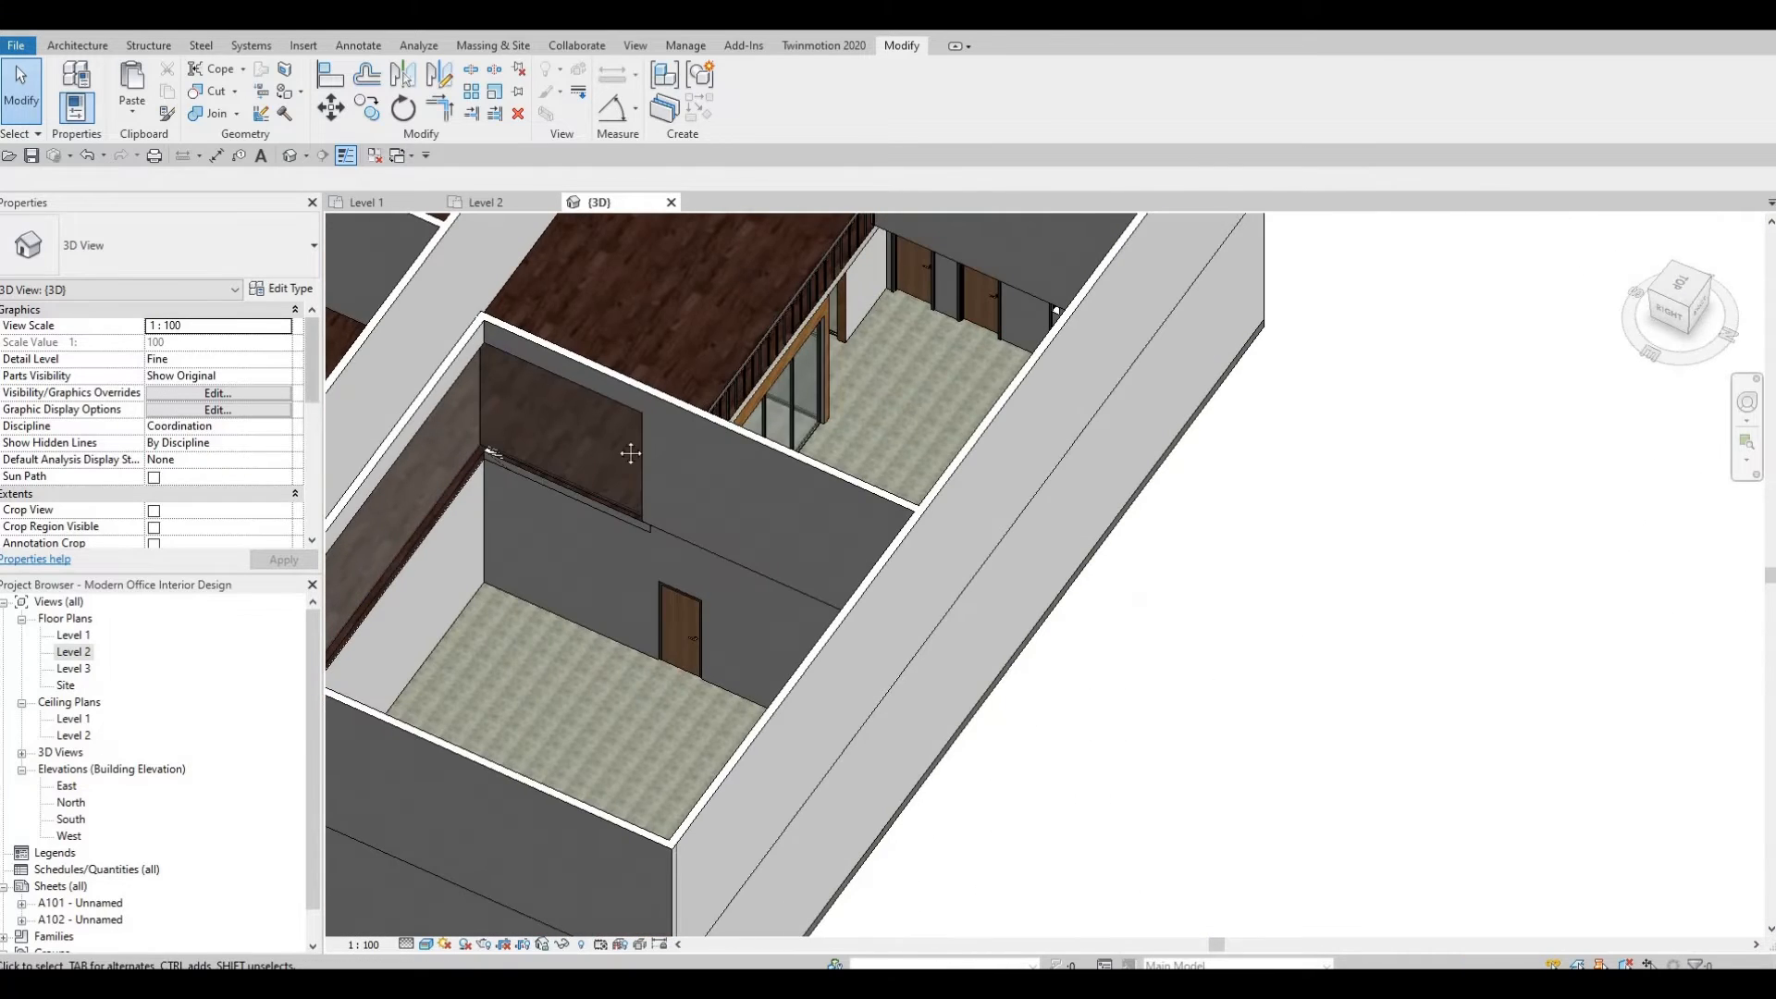
middle_click_drag(413, 569, 852, 375)
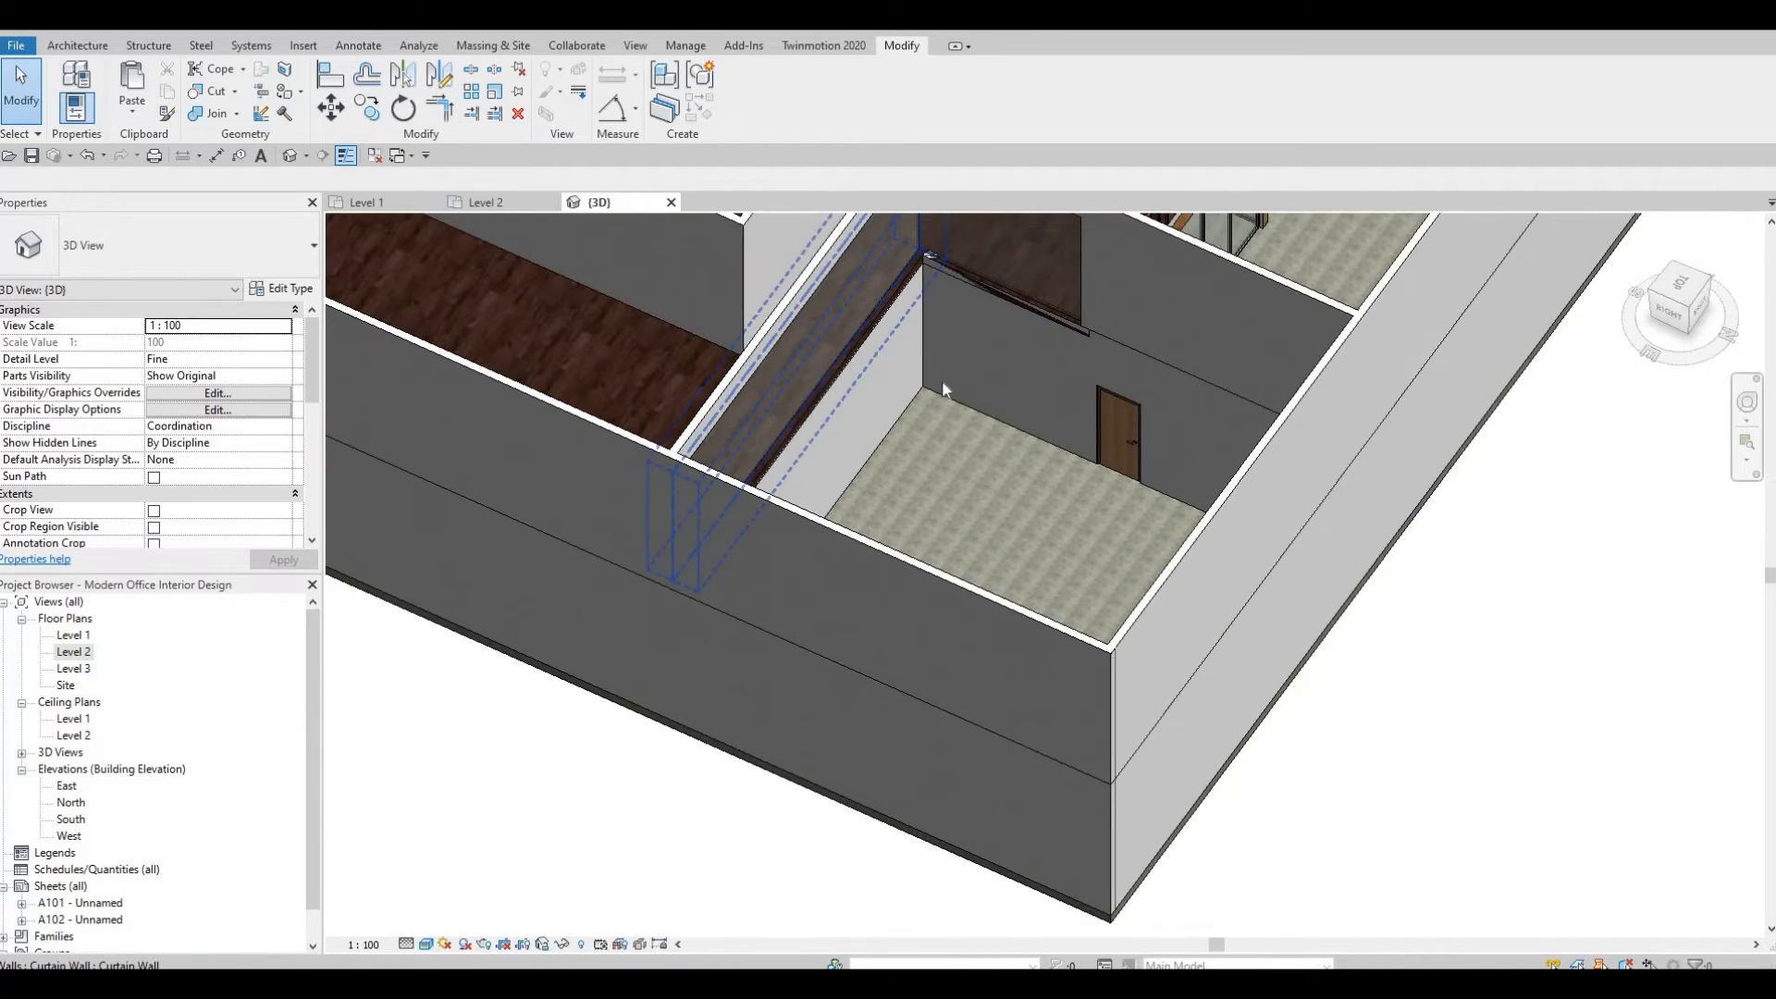
scroll(873, 357, "up", 2)
middle_click_drag(668, 347, 1091, 467, "shift")
middle_click_drag(713, 278, 1054, 398)
scroll(1055, 398, "up", 1)
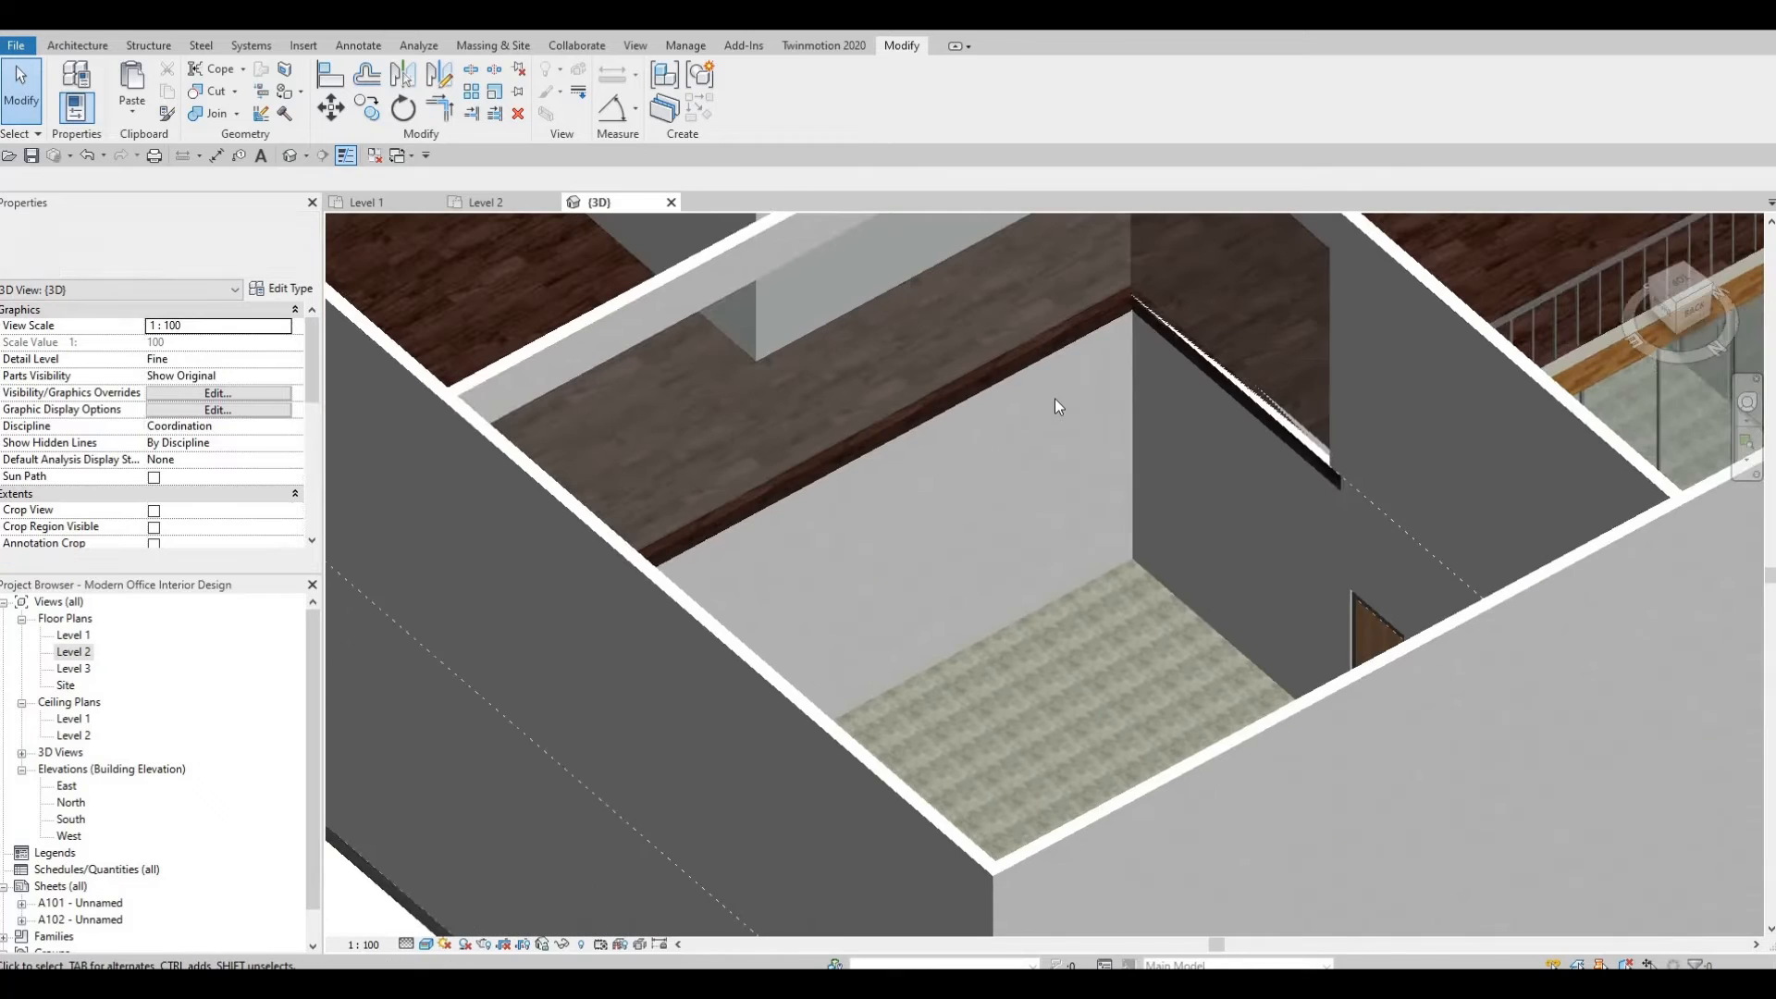
middle_click_drag(1137, 330, 979, 474, "shift")
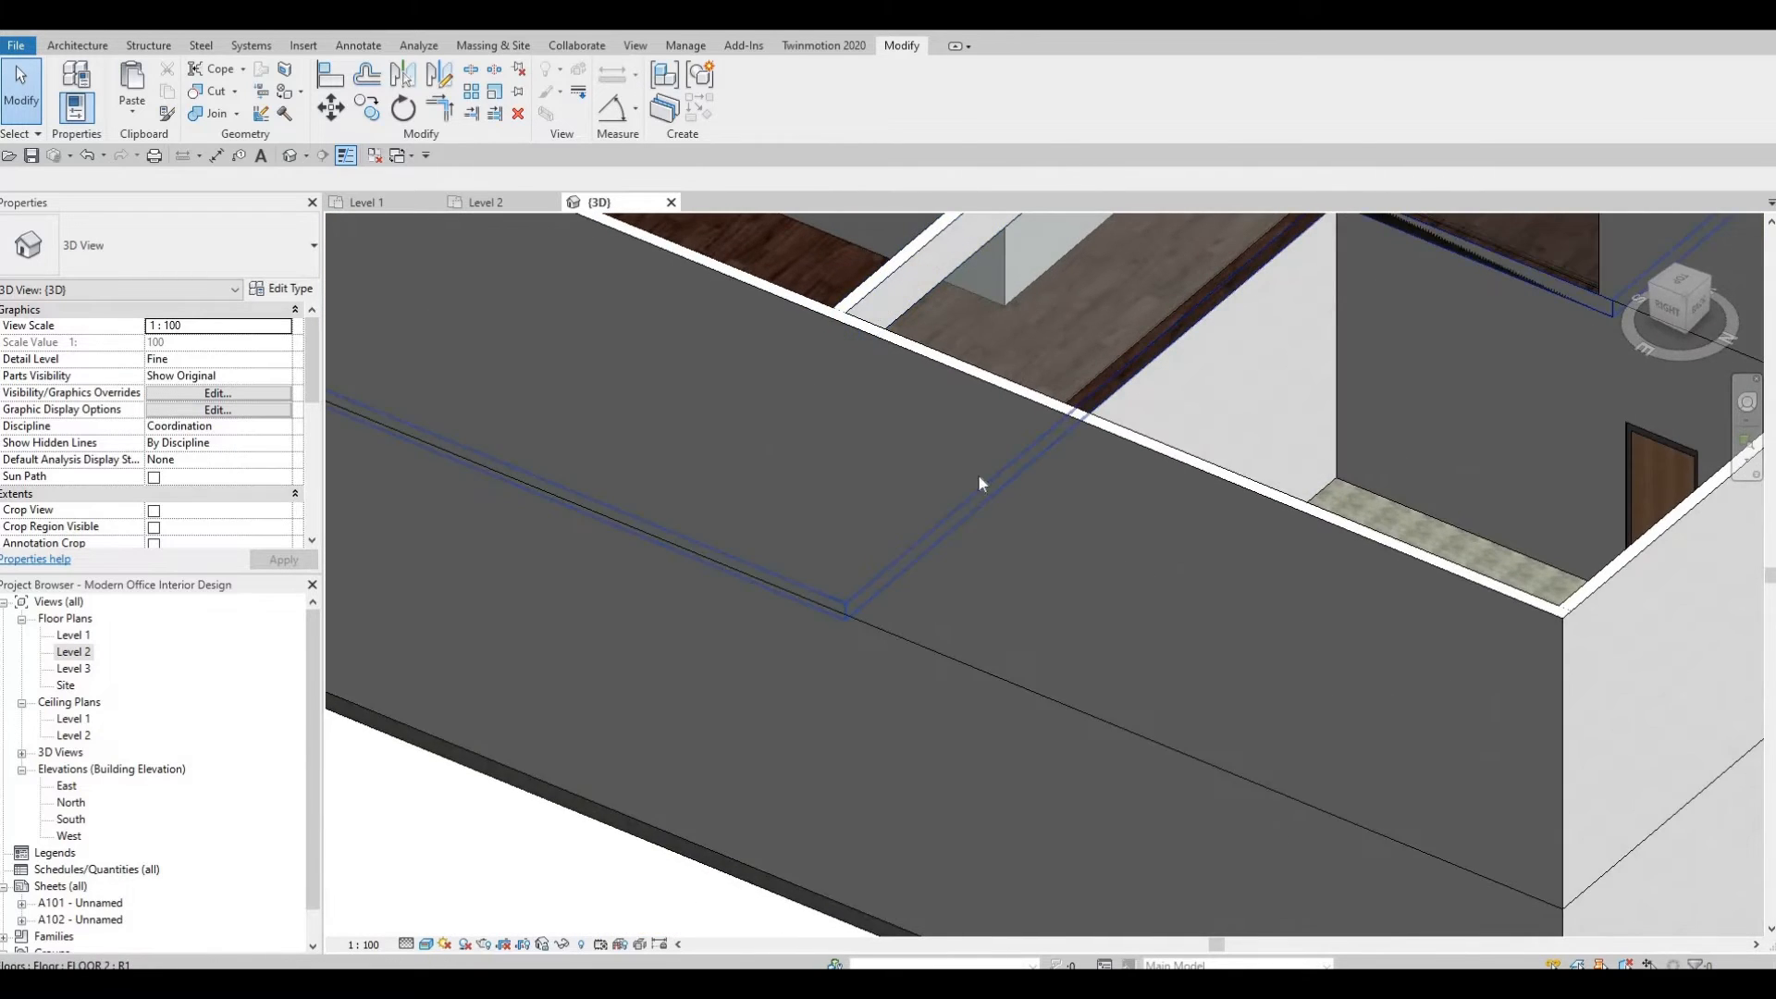
scroll(1184, 317, "up", 2)
middle_click_drag(1260, 285, 991, 412)
scroll(1085, 373, "down", 1)
scroll(1084, 375, "up", 2)
scroll(992, 413, "down", 1)
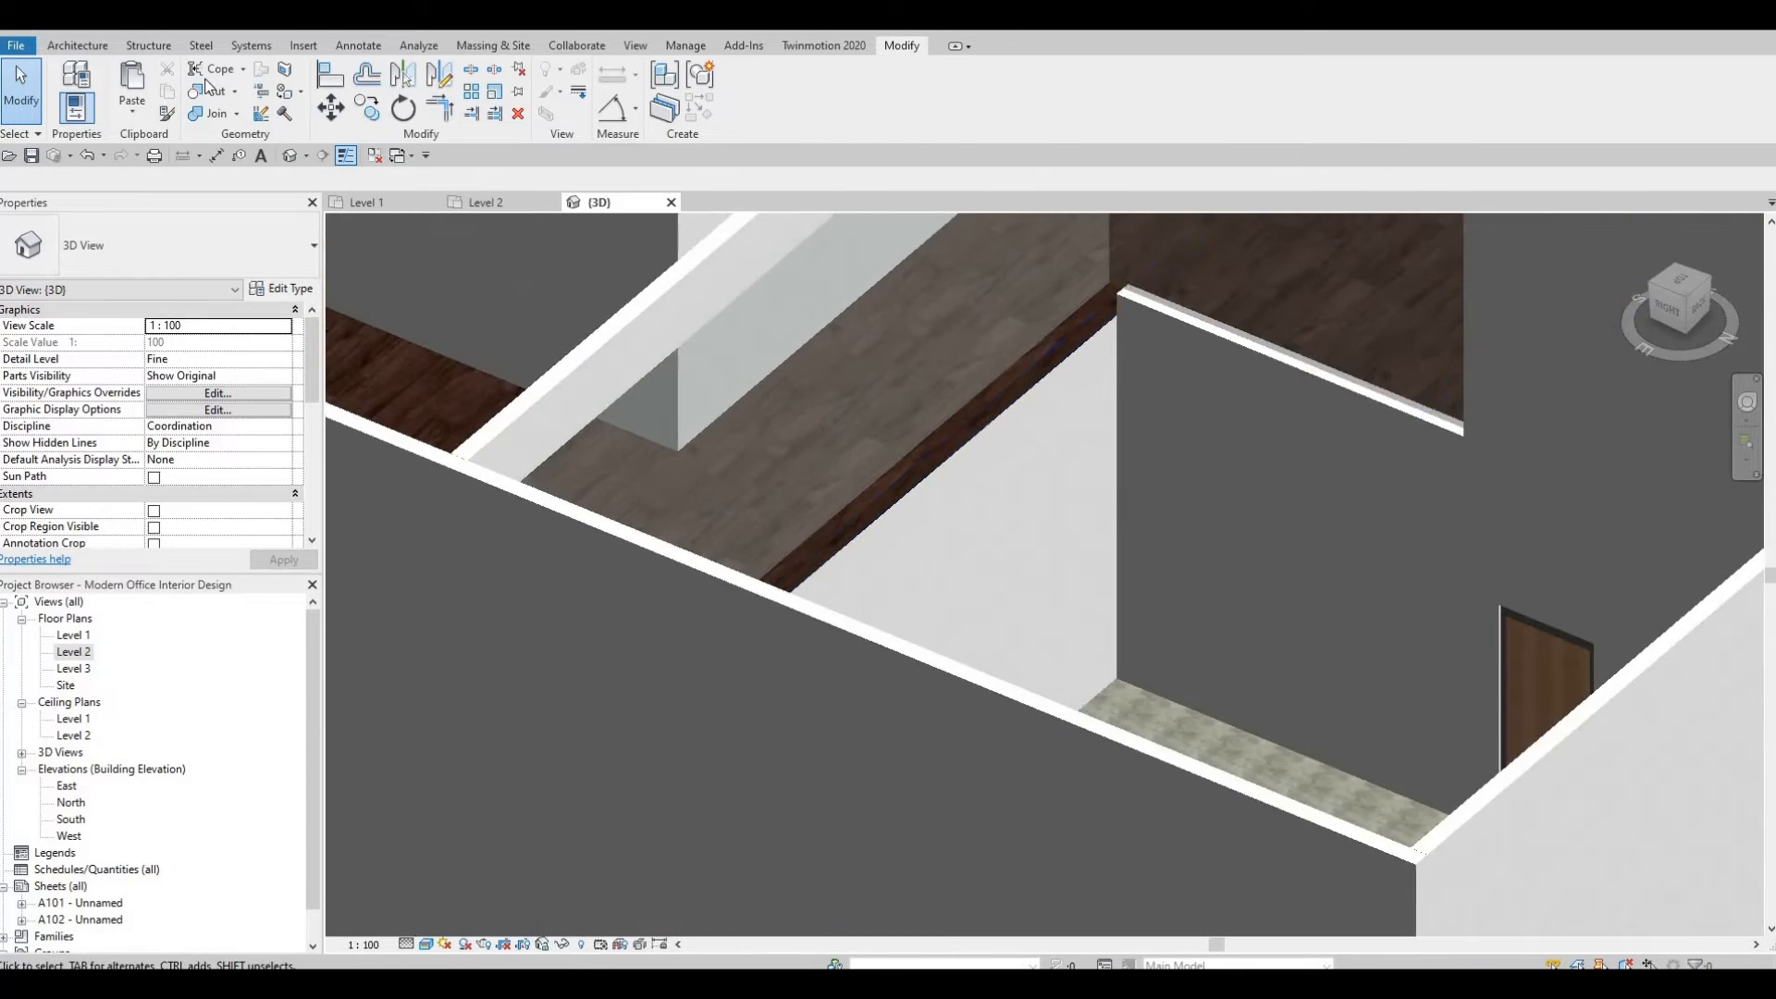
Paint an exposed floor edge face above the interior wall with Laminate, Ivory, Matte.
left_click(286, 92)
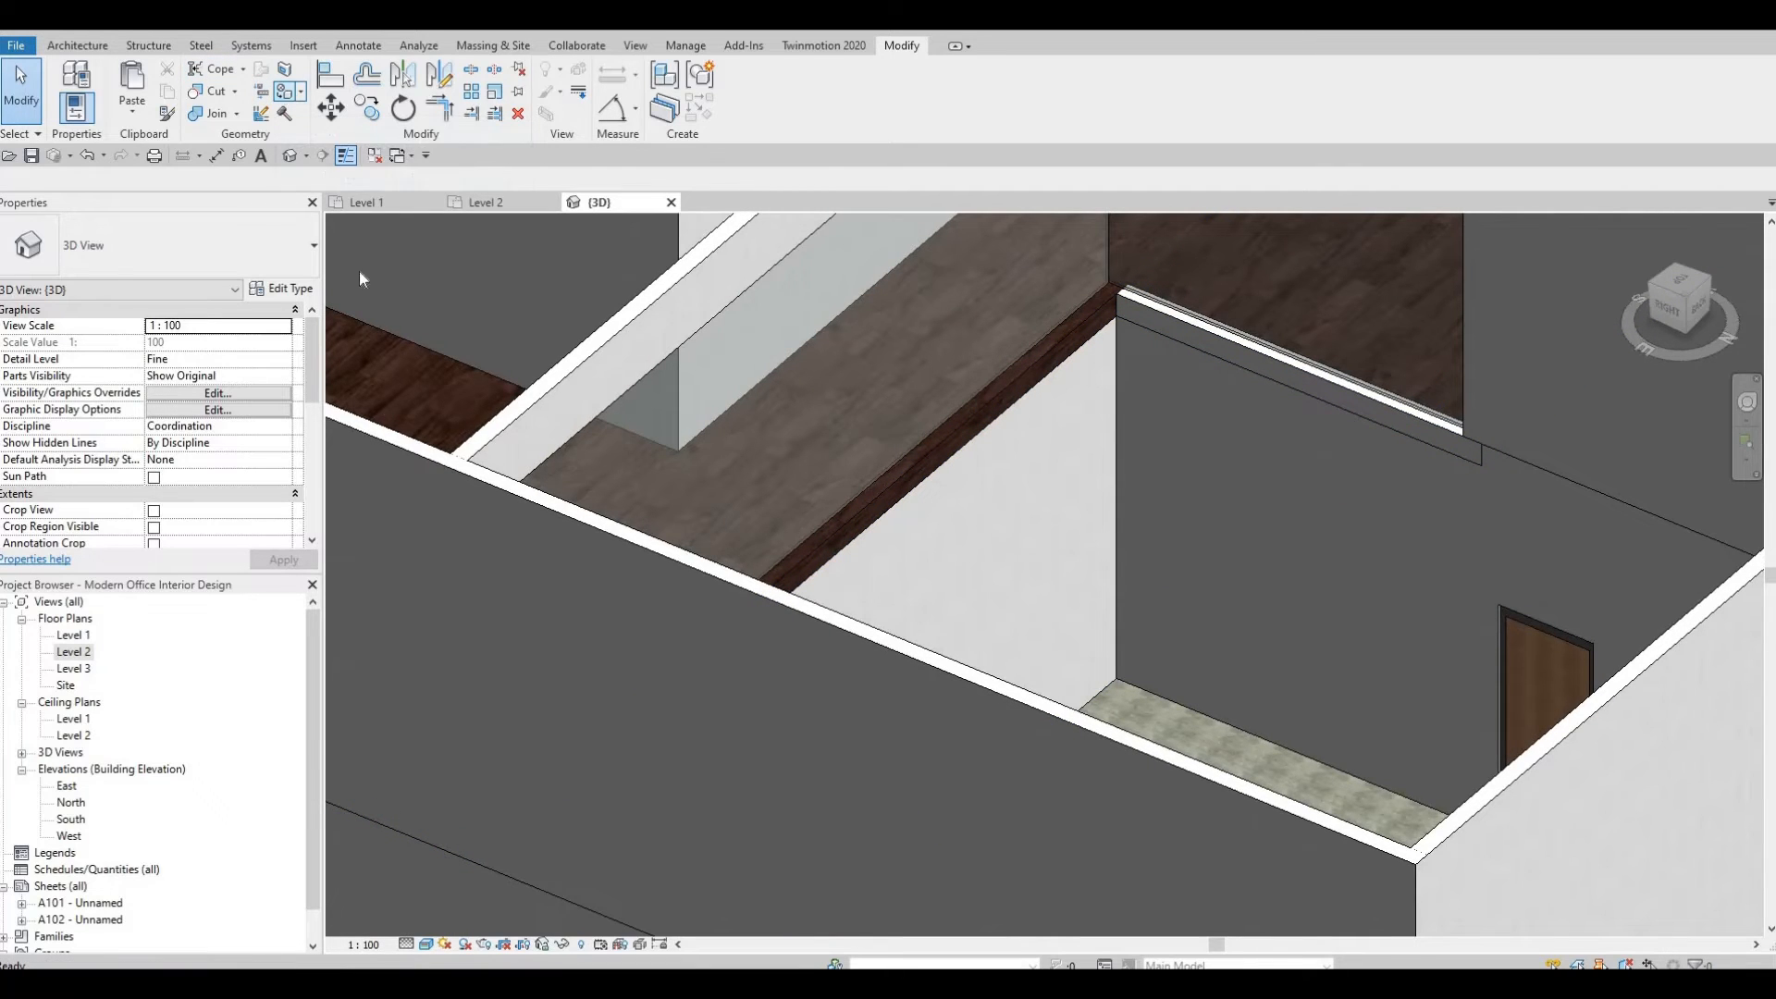
key("Tab")
left_click(915, 470)
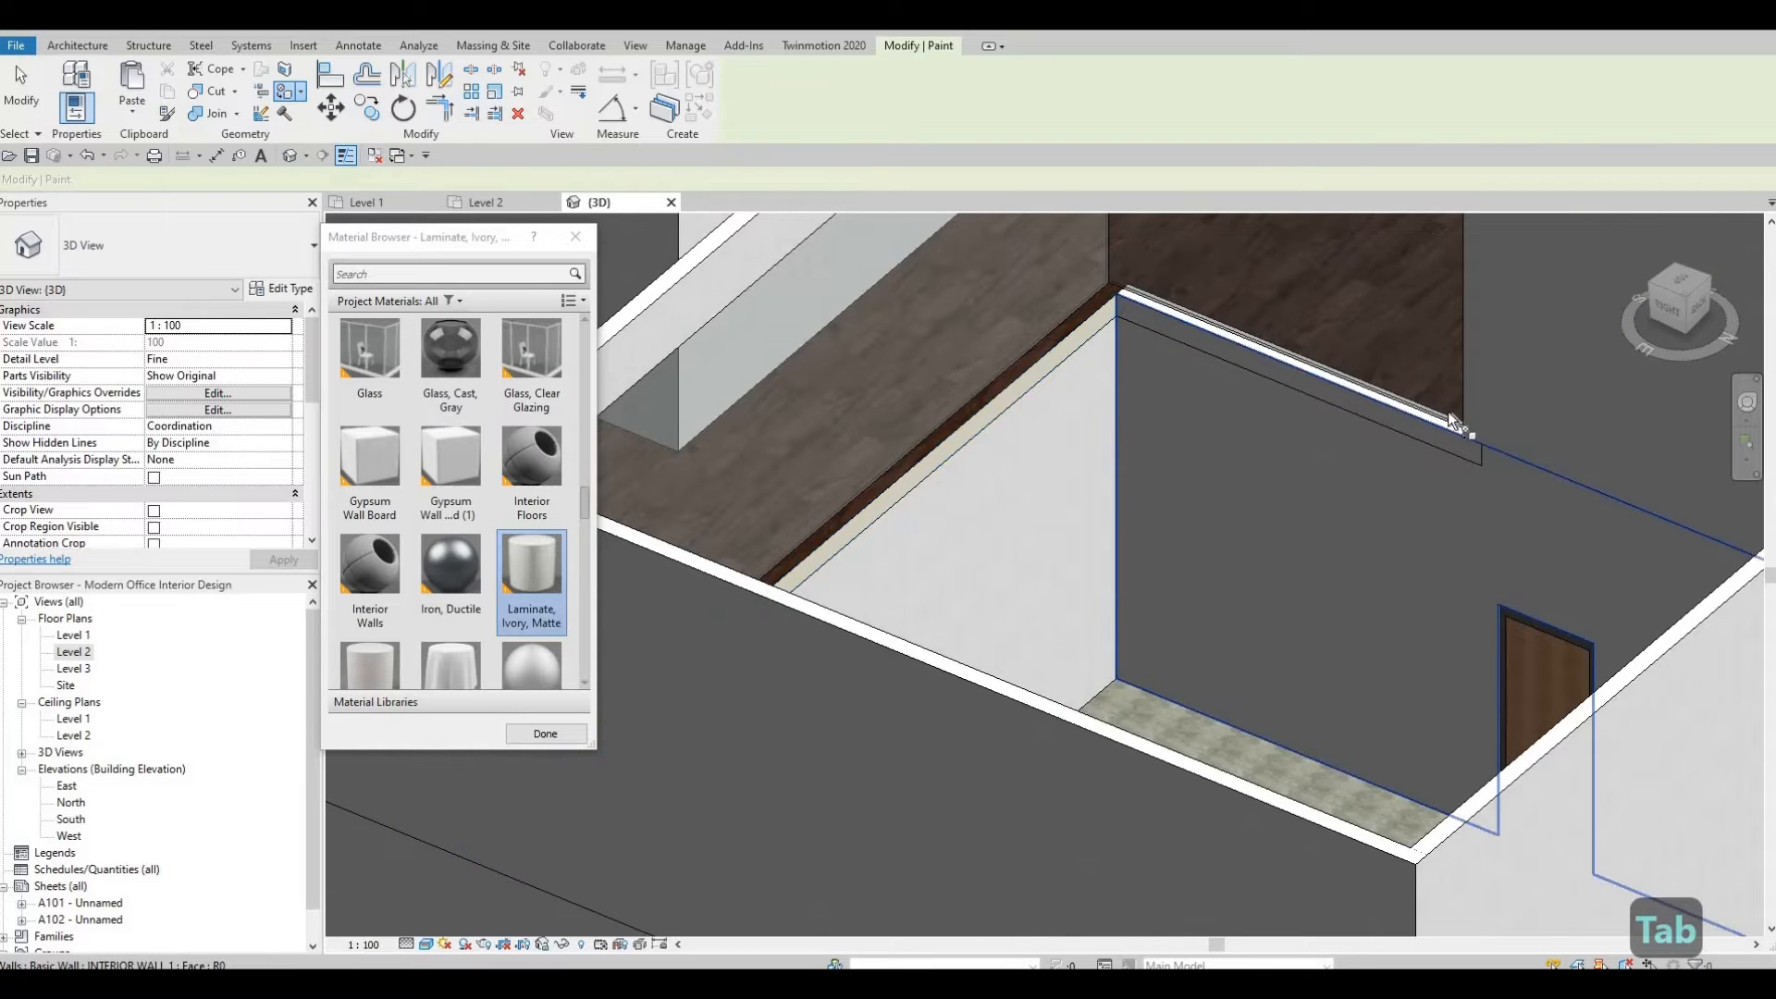
middle_click_drag(1328, 477, 1140, 522, "shift")
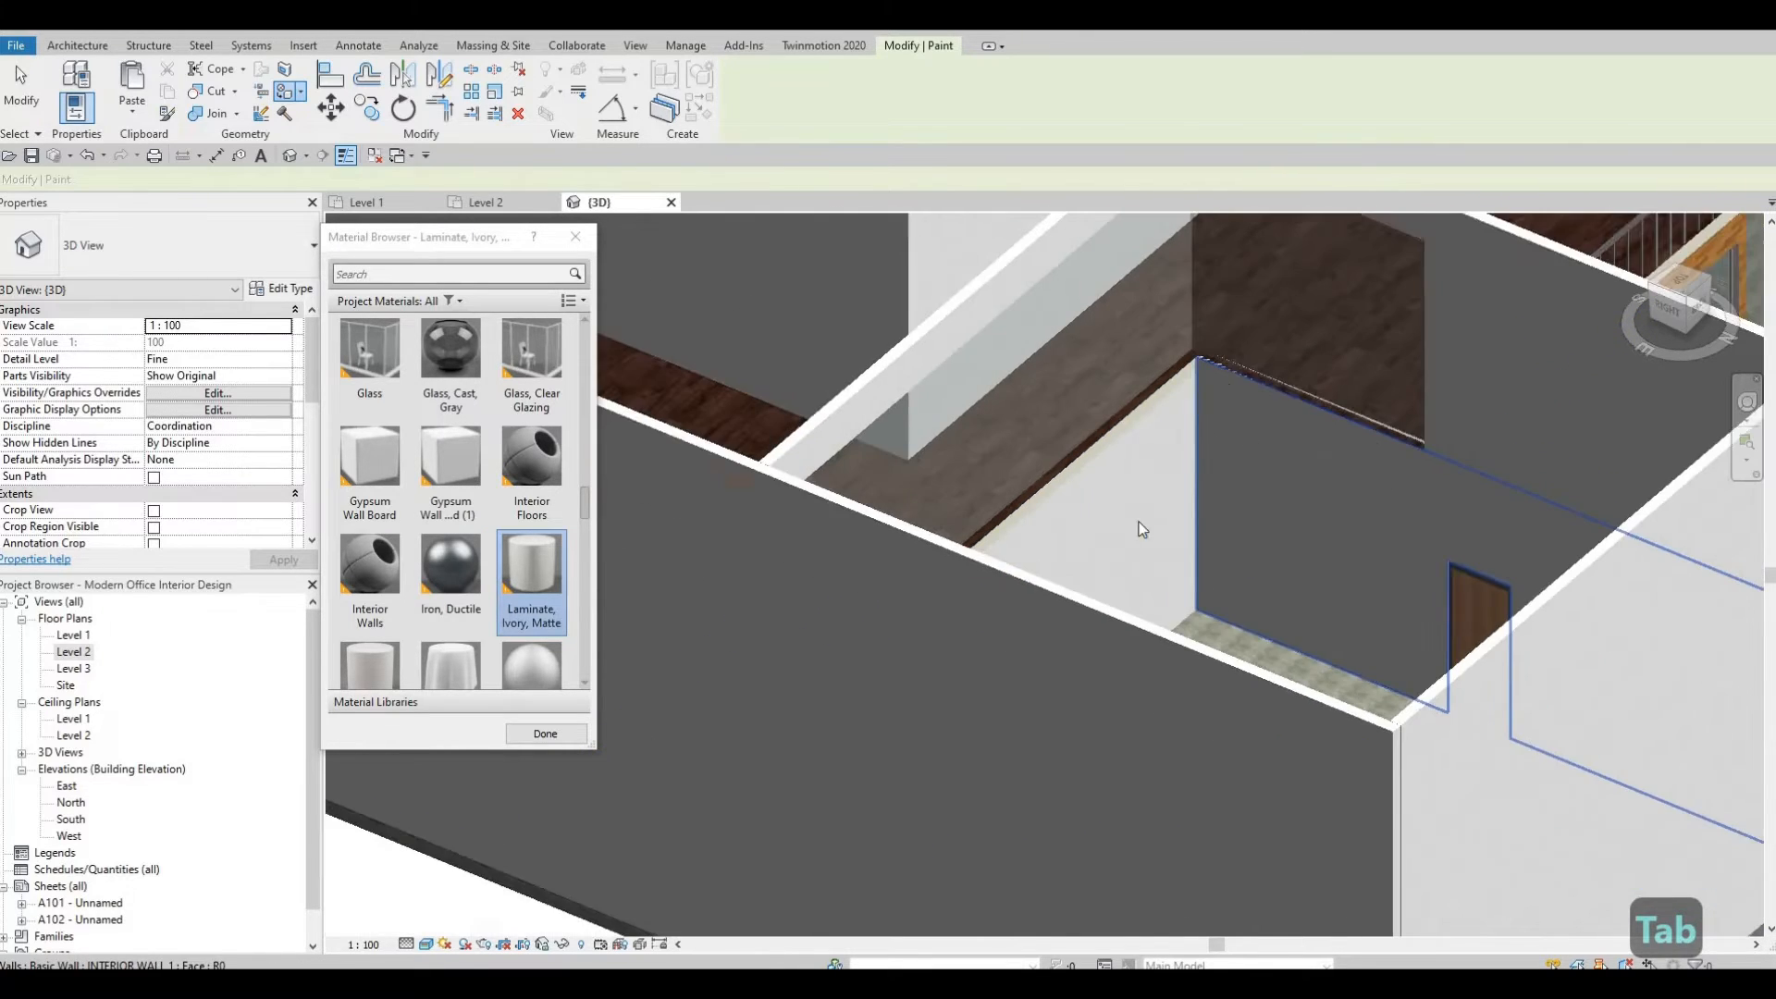
key("Escape")
key("Escape")
Inspect the interior wall and floor edge beside the door in the 3D view.
mouse_move(1452, 589)
middle_mouse_down("shift")
mouse_move(773, 686)
mouse_move(940, 706)
mouse_move(1040, 422)
middle_mouse_up("shift")
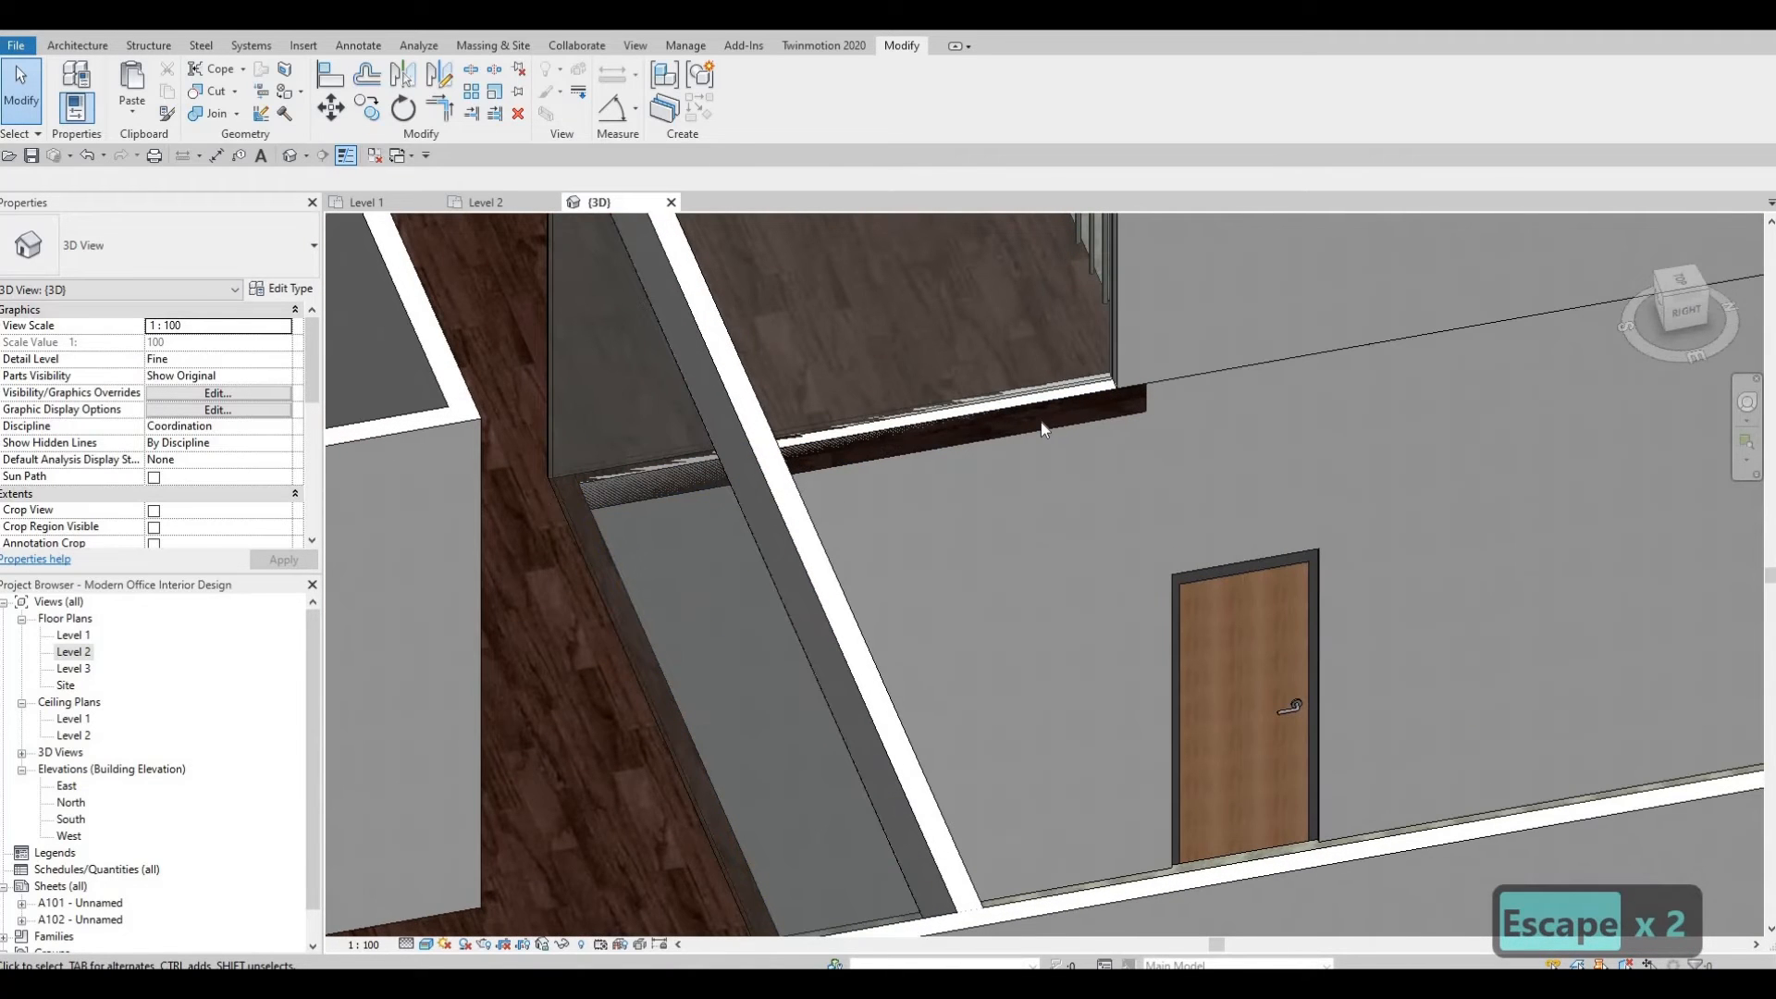
key("Escape")
middle_click_drag(1050, 621, 1042, 525, "shift")
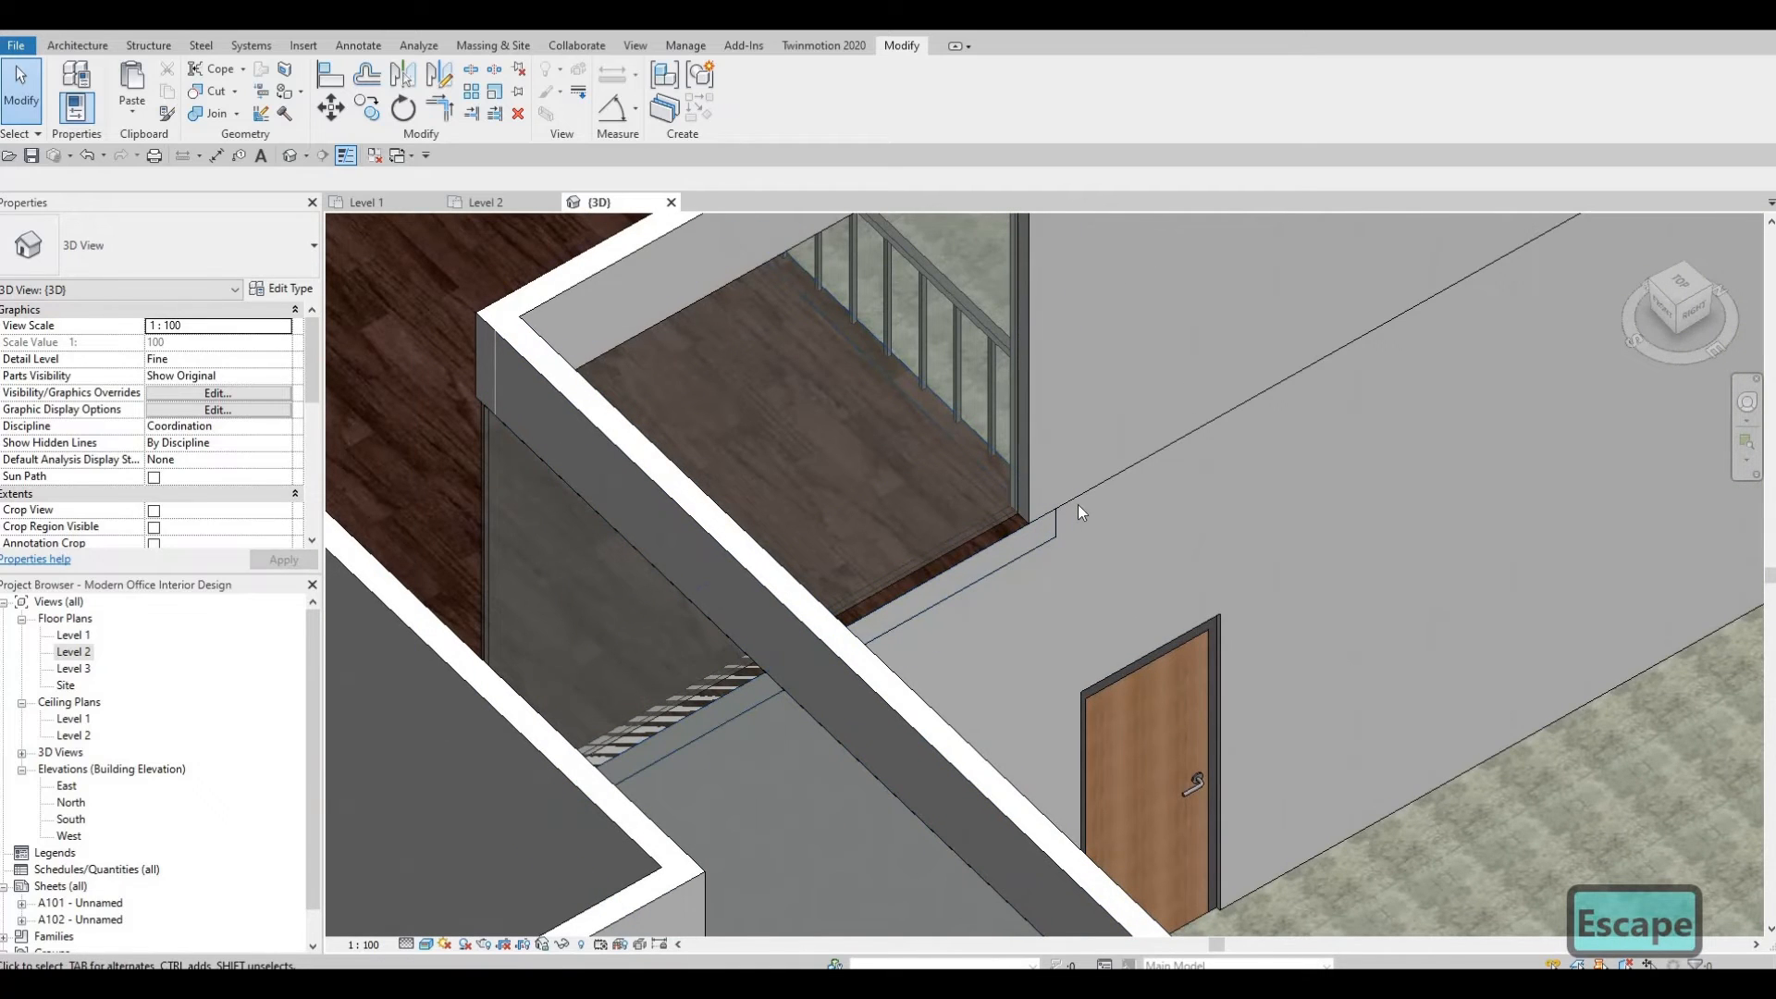
left_click(1036, 579)
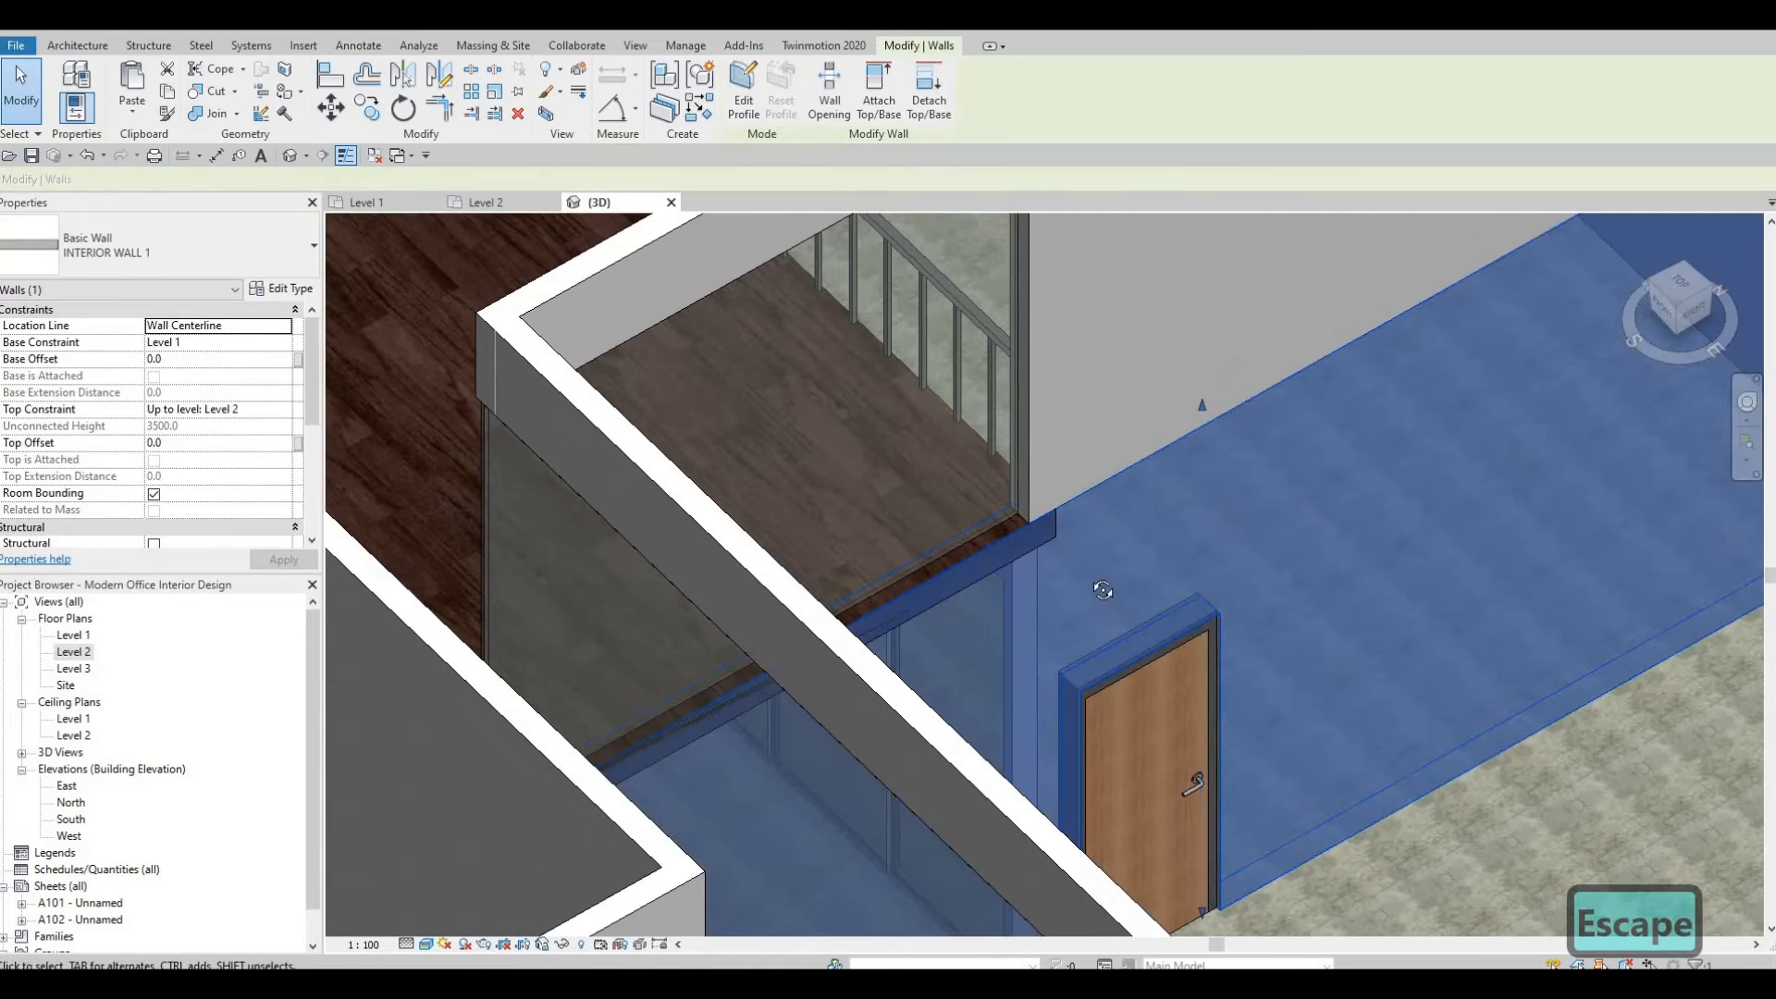
middle_click_drag(1074, 635, 738, 566, "shift")
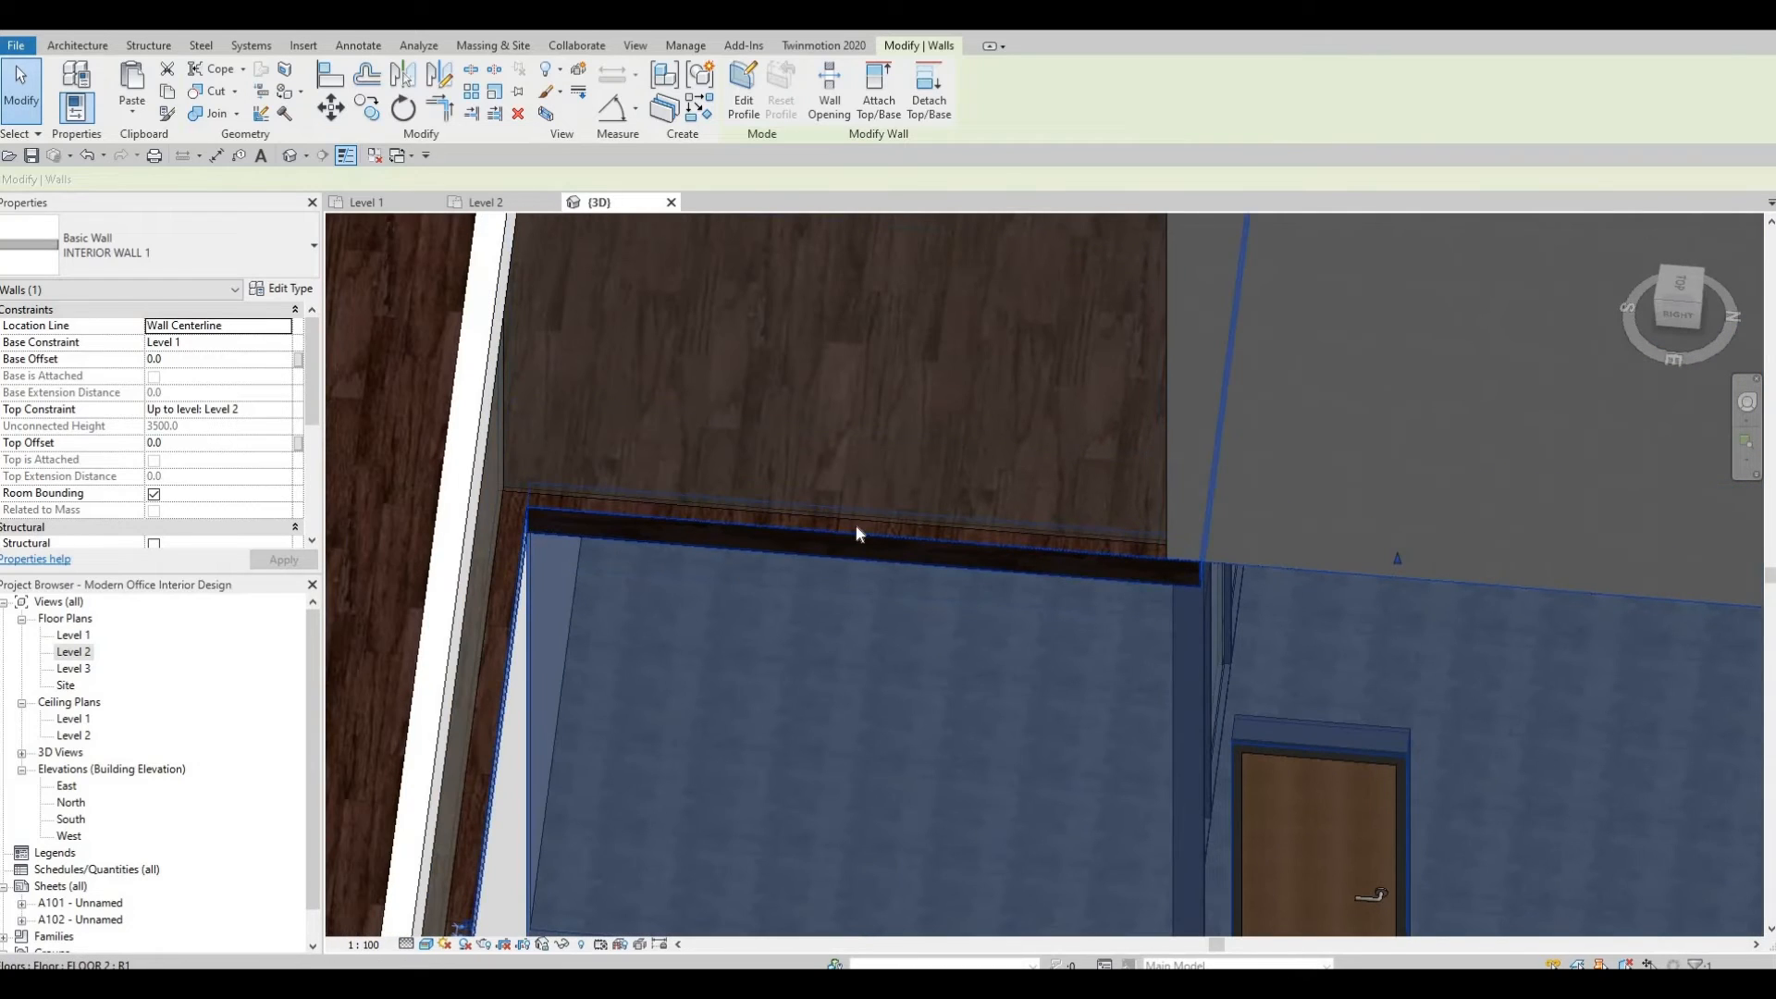
middle_click_drag(857, 527, 1212, 695, "shift")
key("Escape")
middle_click_drag(1322, 659, 1367, 547, "shift")
scroll(1163, 619, "up", 6)
scroll(1163, 614, "up", 2)
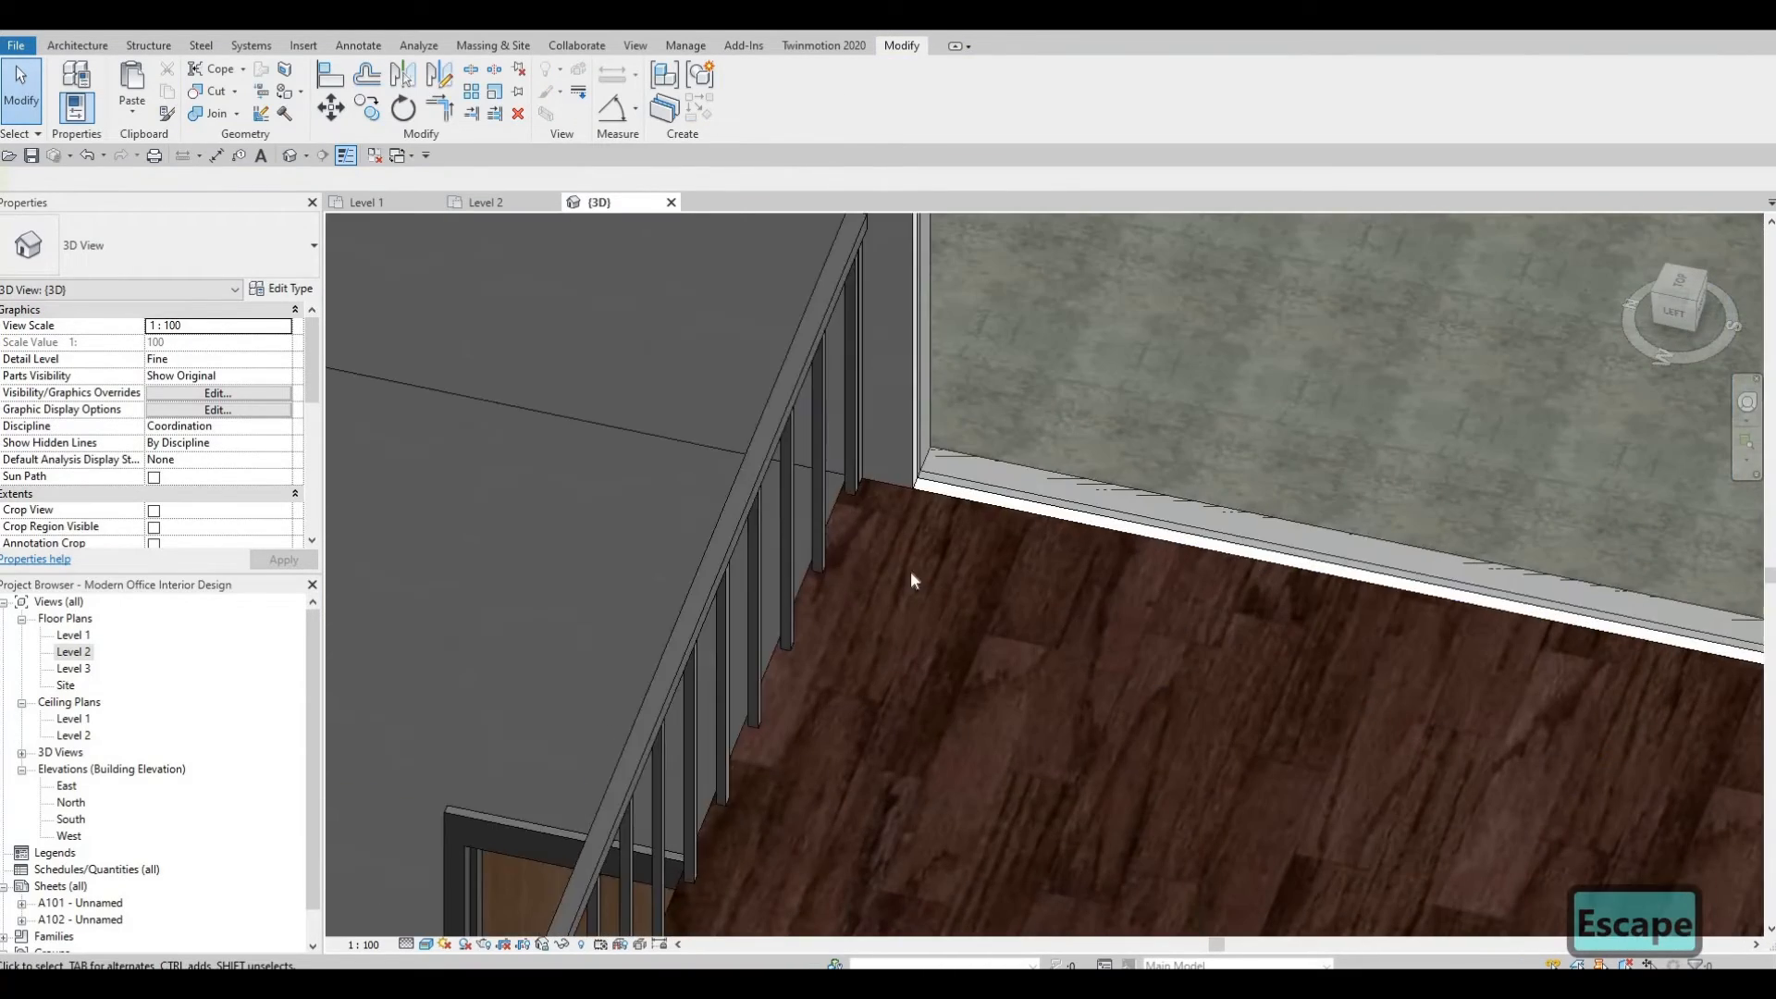
scroll(1072, 606, "down", 5)
middle_click_drag(1047, 623, 853, 424, "shift")
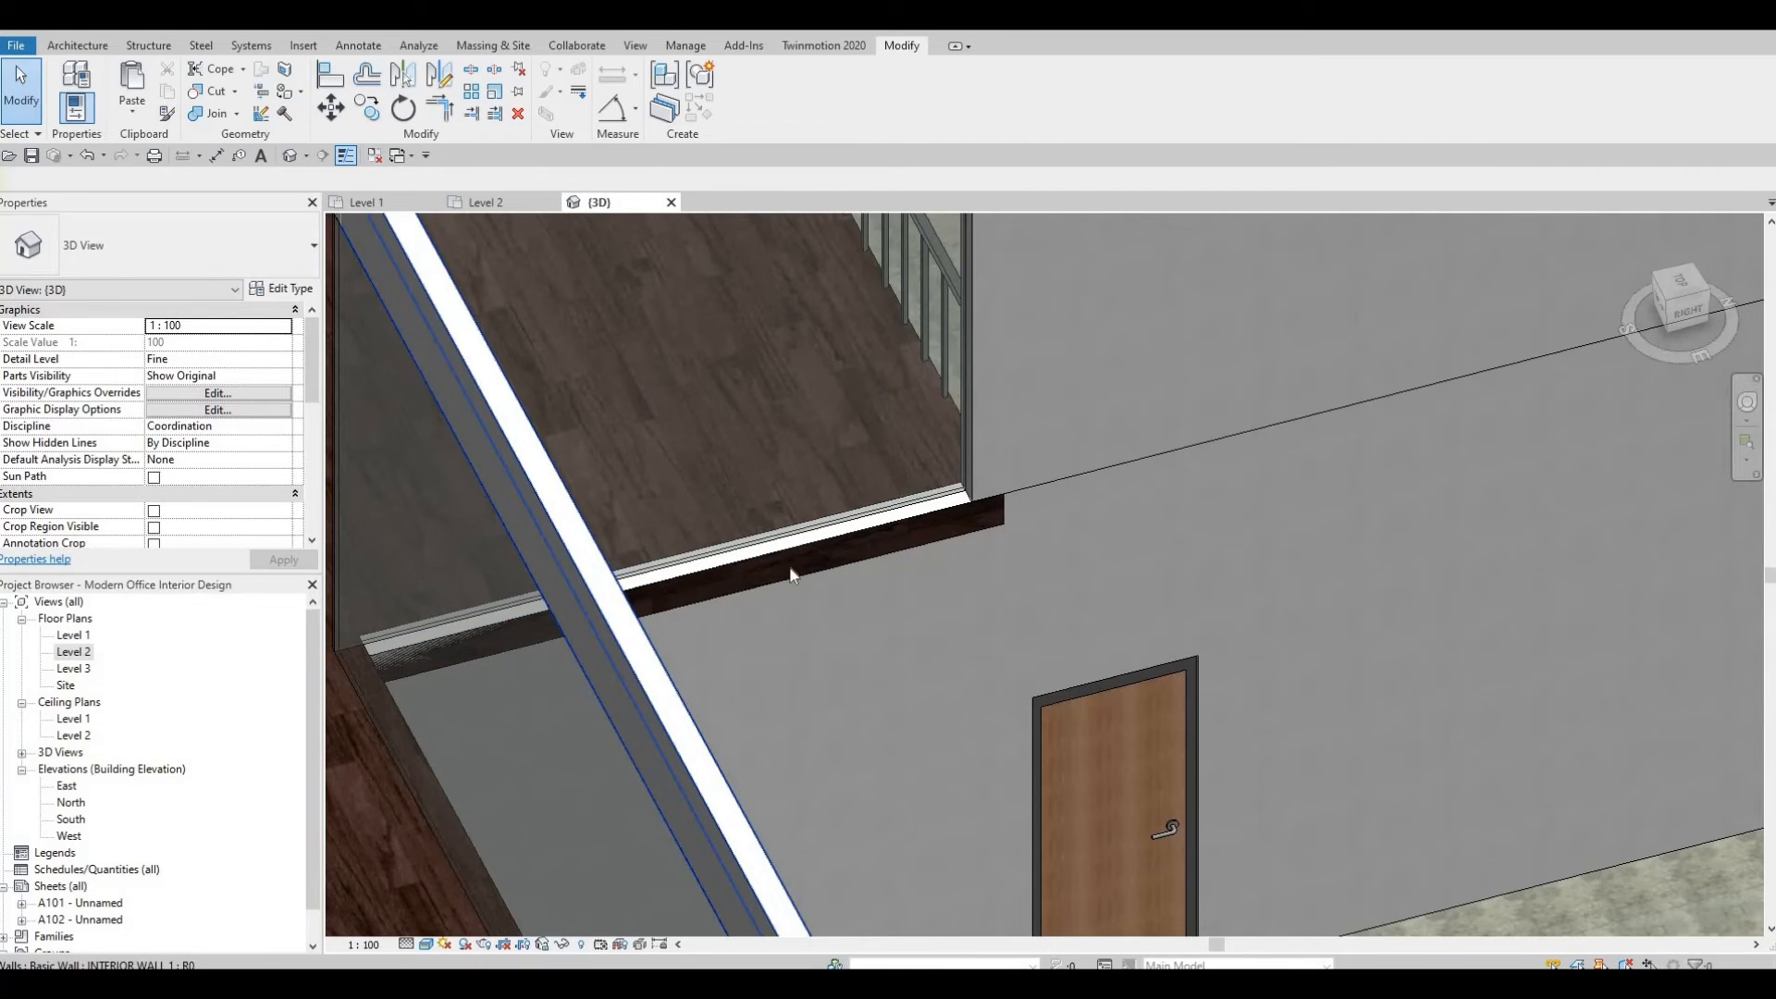
Open the Level 2 floor's boundary sketch and examine its edges around the open-below opening in the Level 2 plan.
left_click(836, 309)
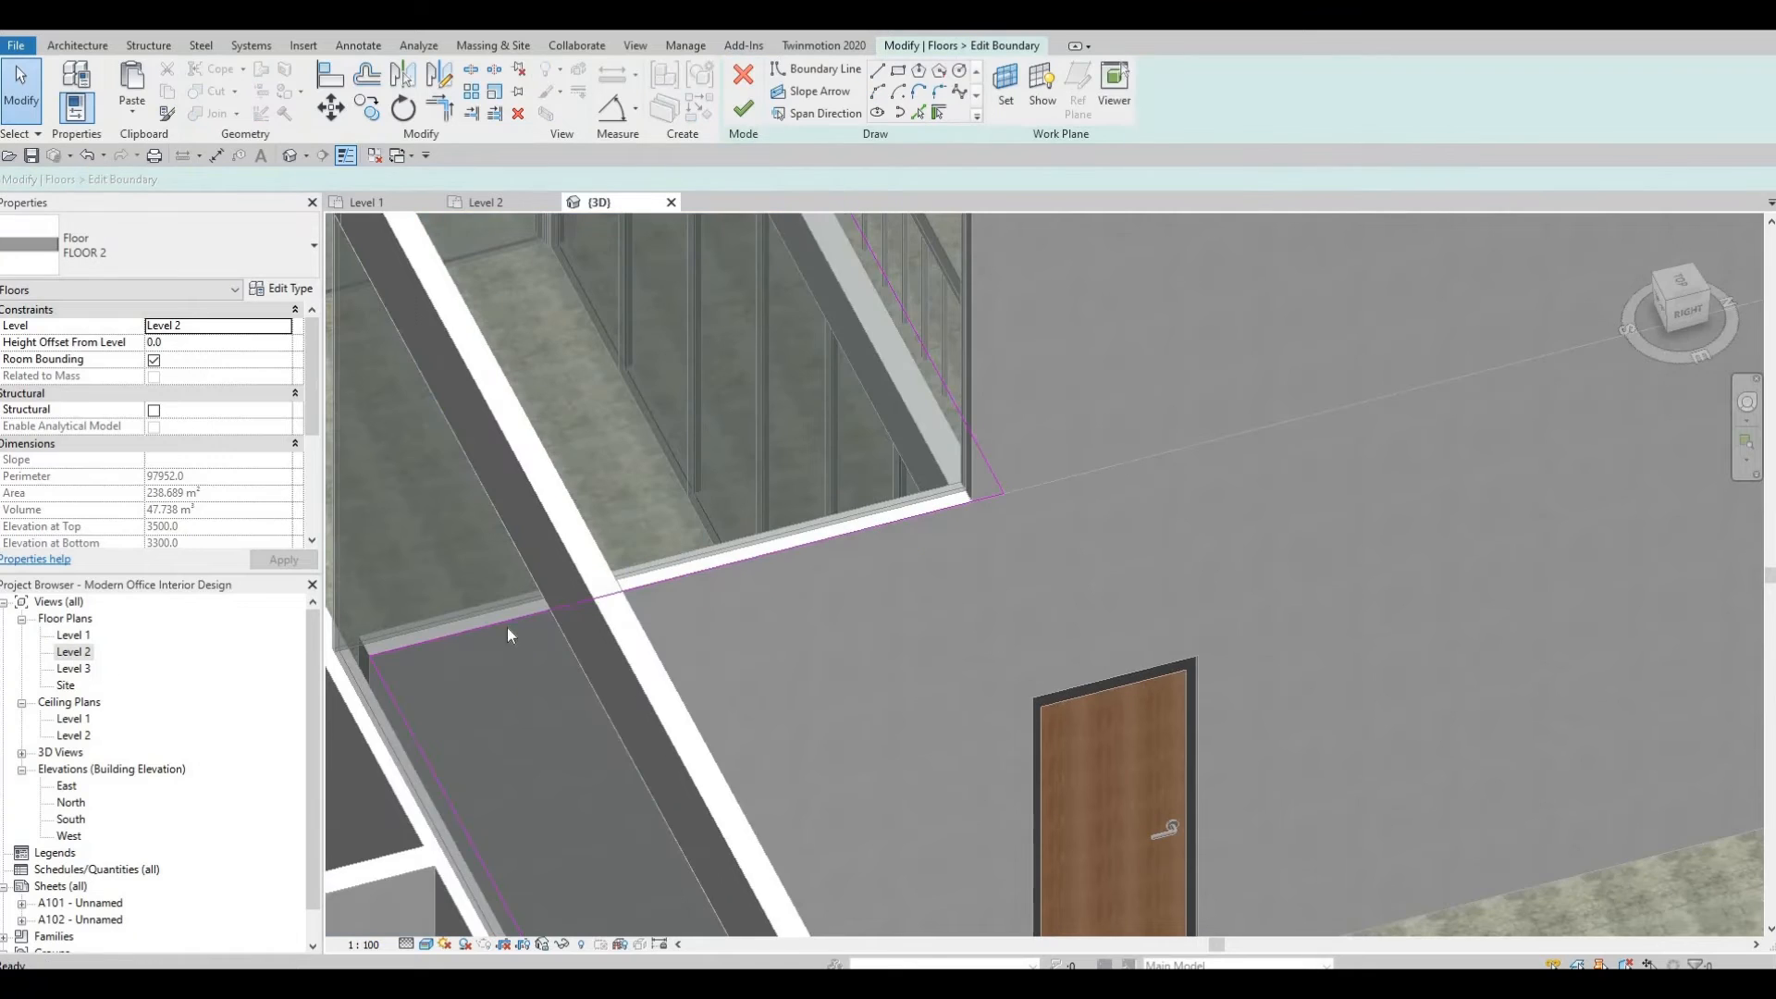
left_click(485, 202)
middle_click_drag(695, 848, 666, 840)
middle_click_drag(832, 444, 639, 801)
middle_click_drag(922, 351, 1008, 549)
scroll(947, 555, "down", 1)
scroll(951, 548, "up", 5)
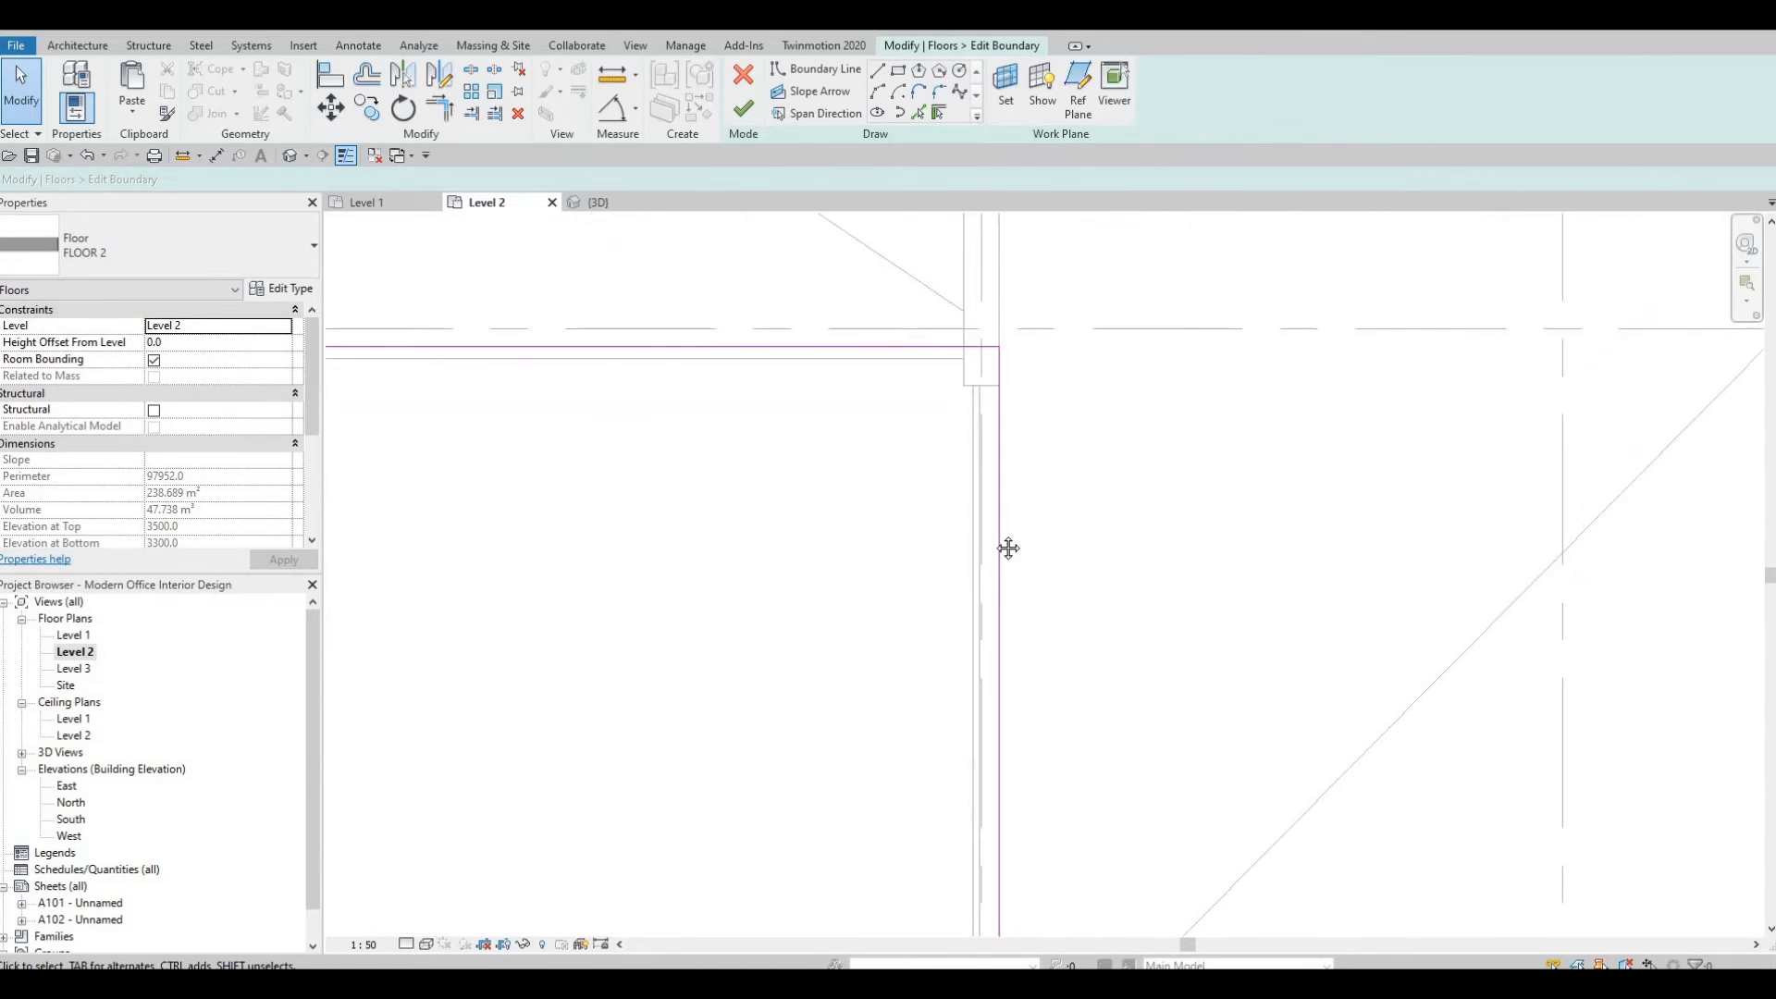
scroll(966, 592, "up", 2)
middle_click_drag(929, 484, 874, 534)
scroll(963, 513, "down", 2)
middle_click_drag(1011, 492, 951, 436)
scroll(955, 491, "down", 3)
mouse_move(957, 506)
middle_mouse_down()
mouse_move(928, 523)
mouse_move(908, 412)
mouse_move(945, 484)
middle_mouse_up()
middle_click_drag(868, 377, 869, 693)
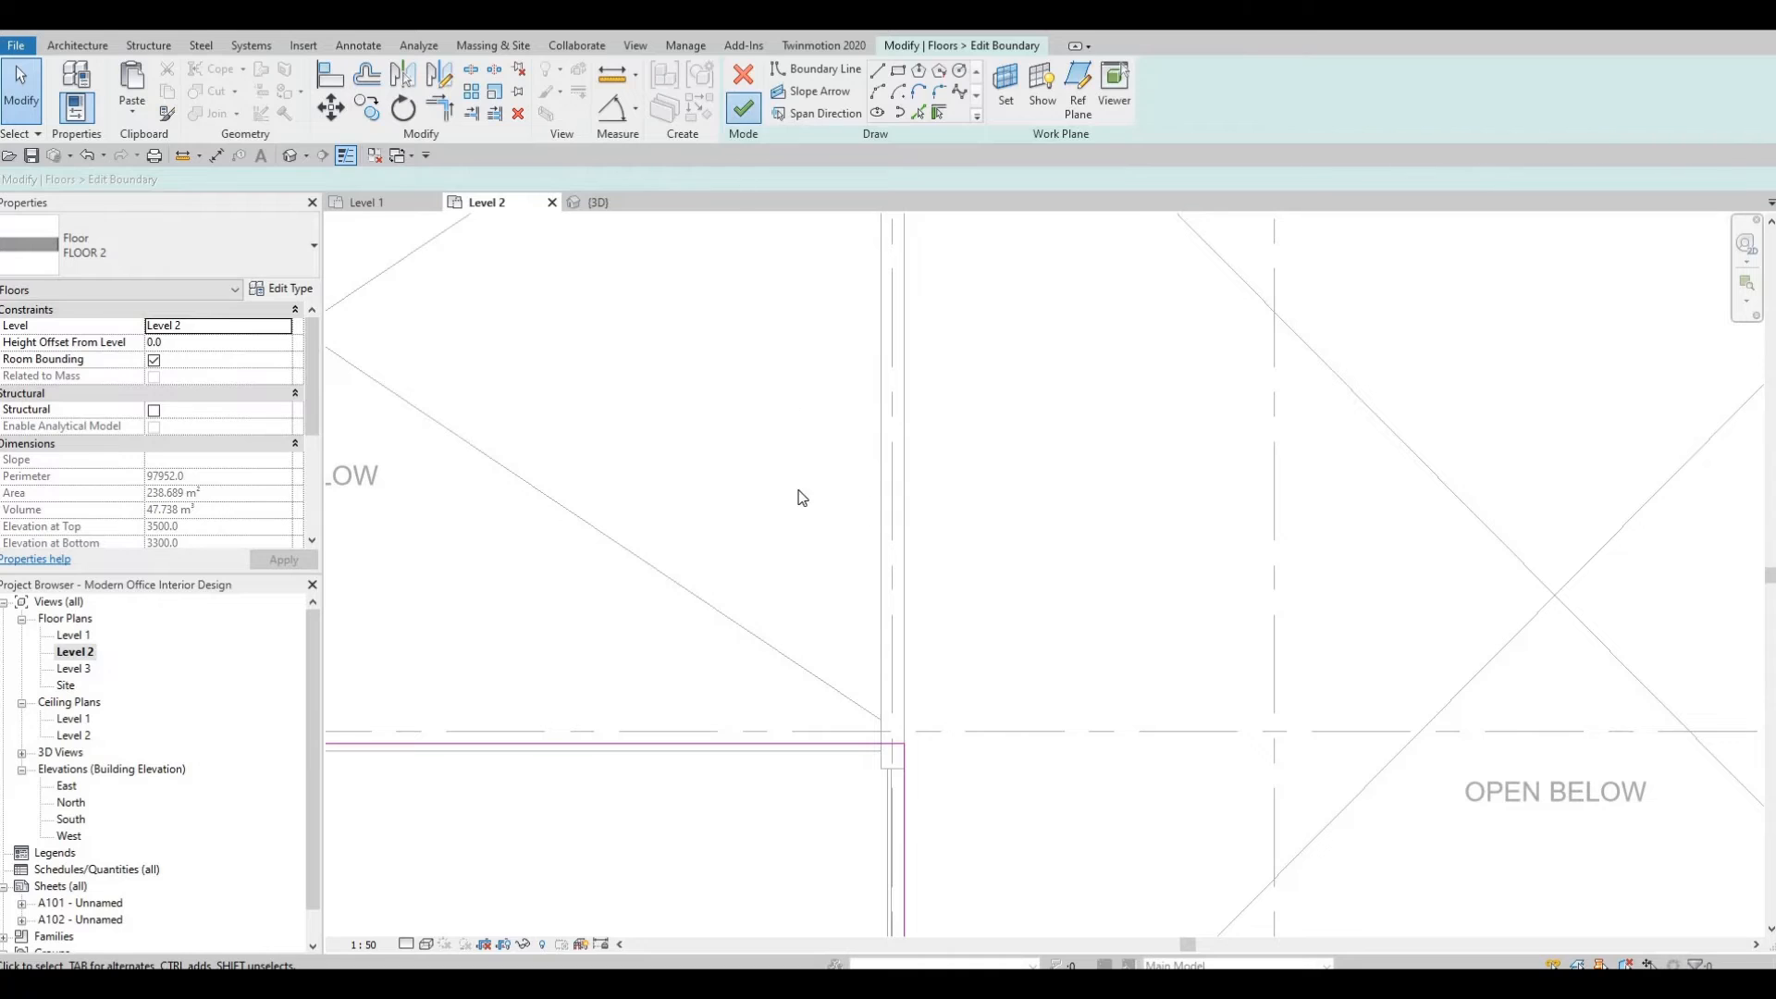
scroll(851, 592, "down", 5)
key("Escape")
key("Escape")
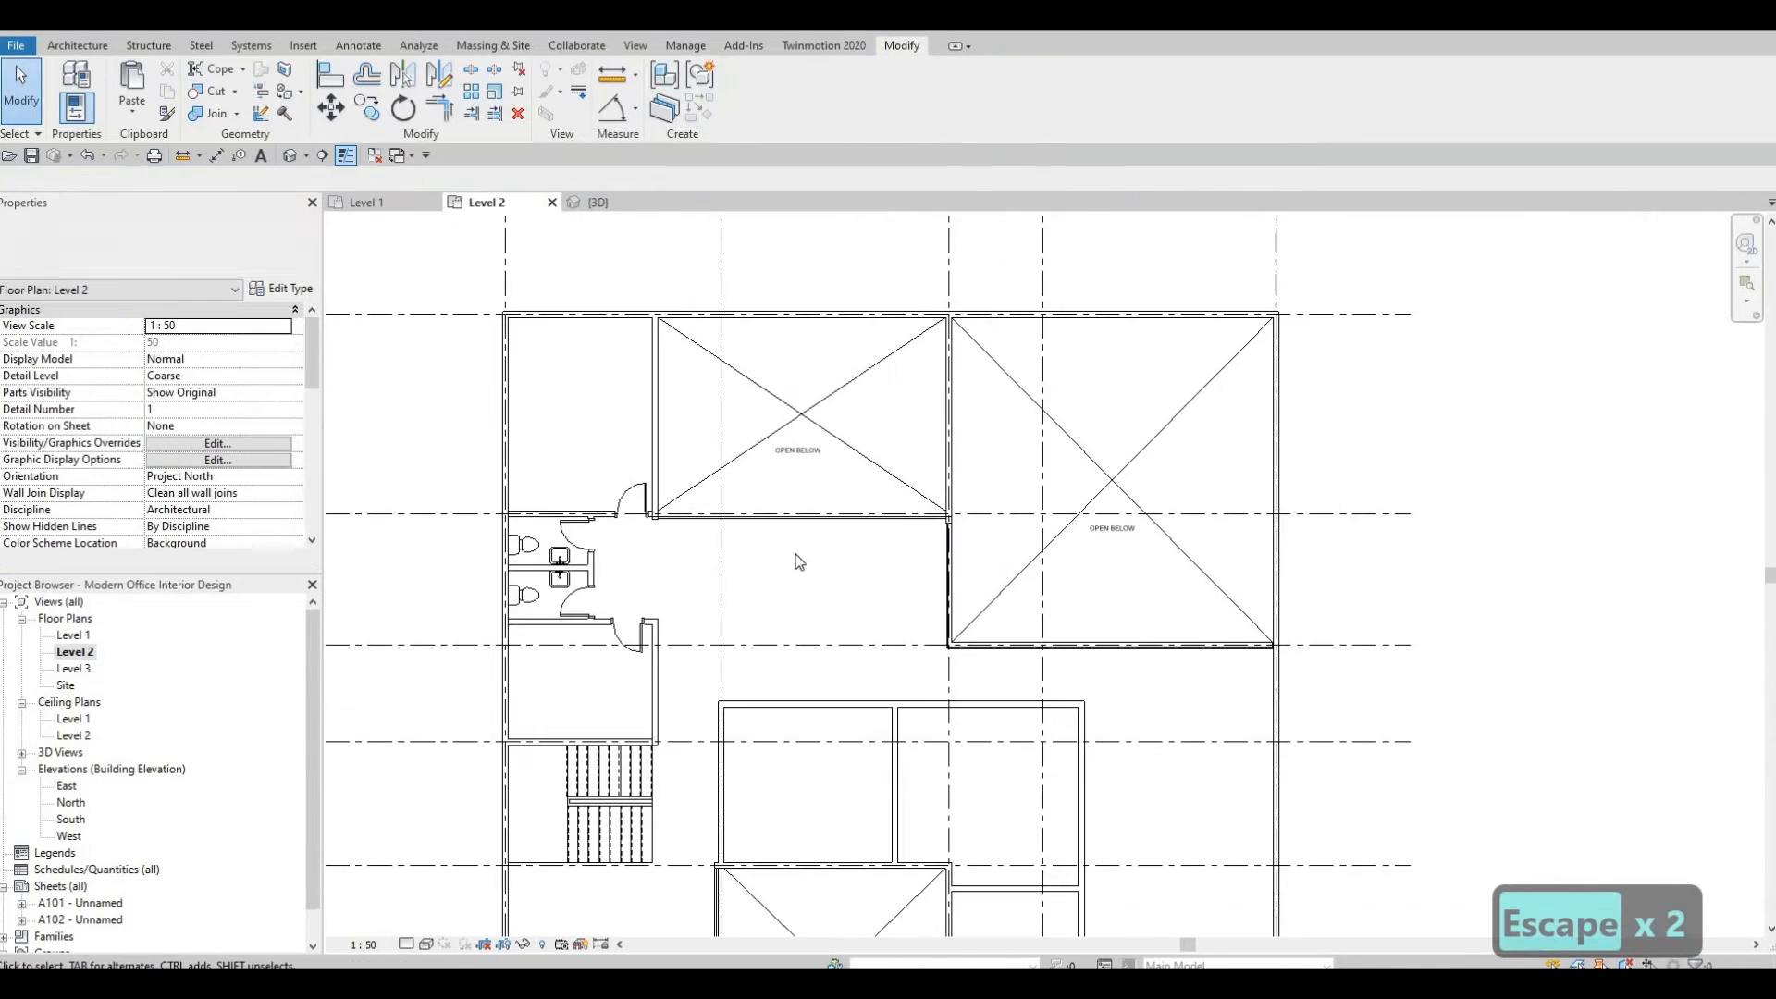
Add a vertical curtain grid at the midpoint of the short curtain wall segment beside the railing.
left_click(290, 155)
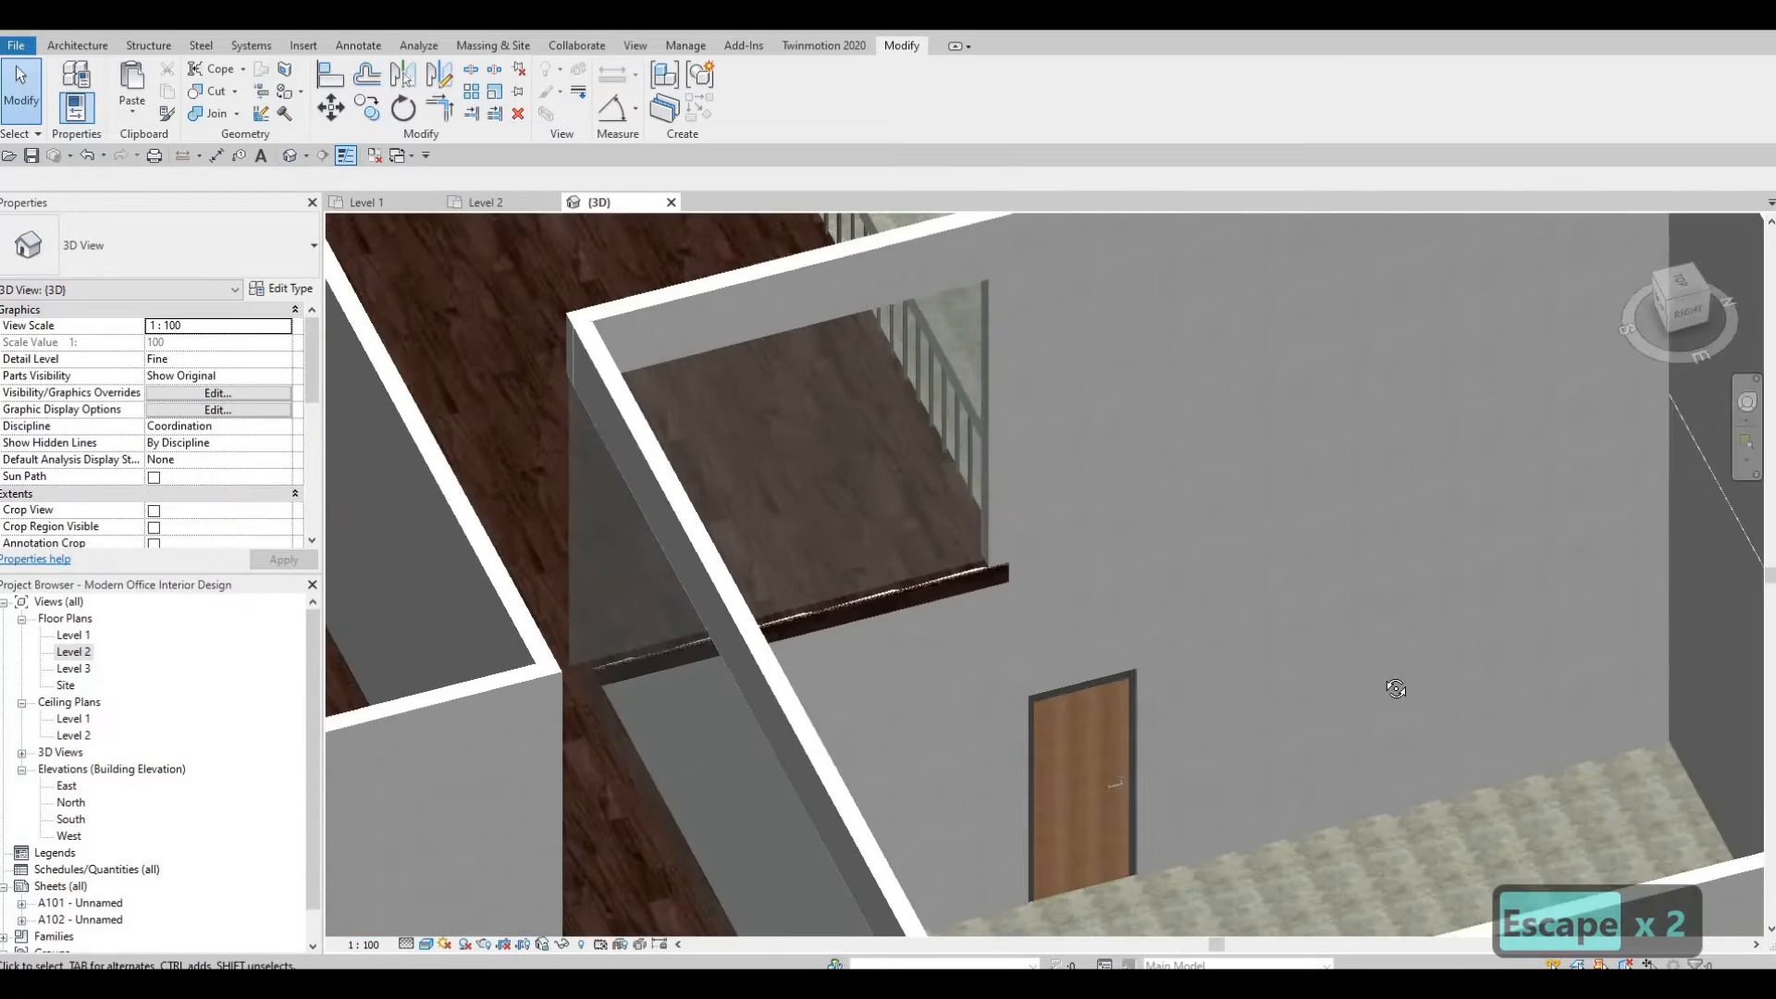
scroll(1200, 683, "down", 3)
middle_click_drag(1396, 688, 901, 515, "shift")
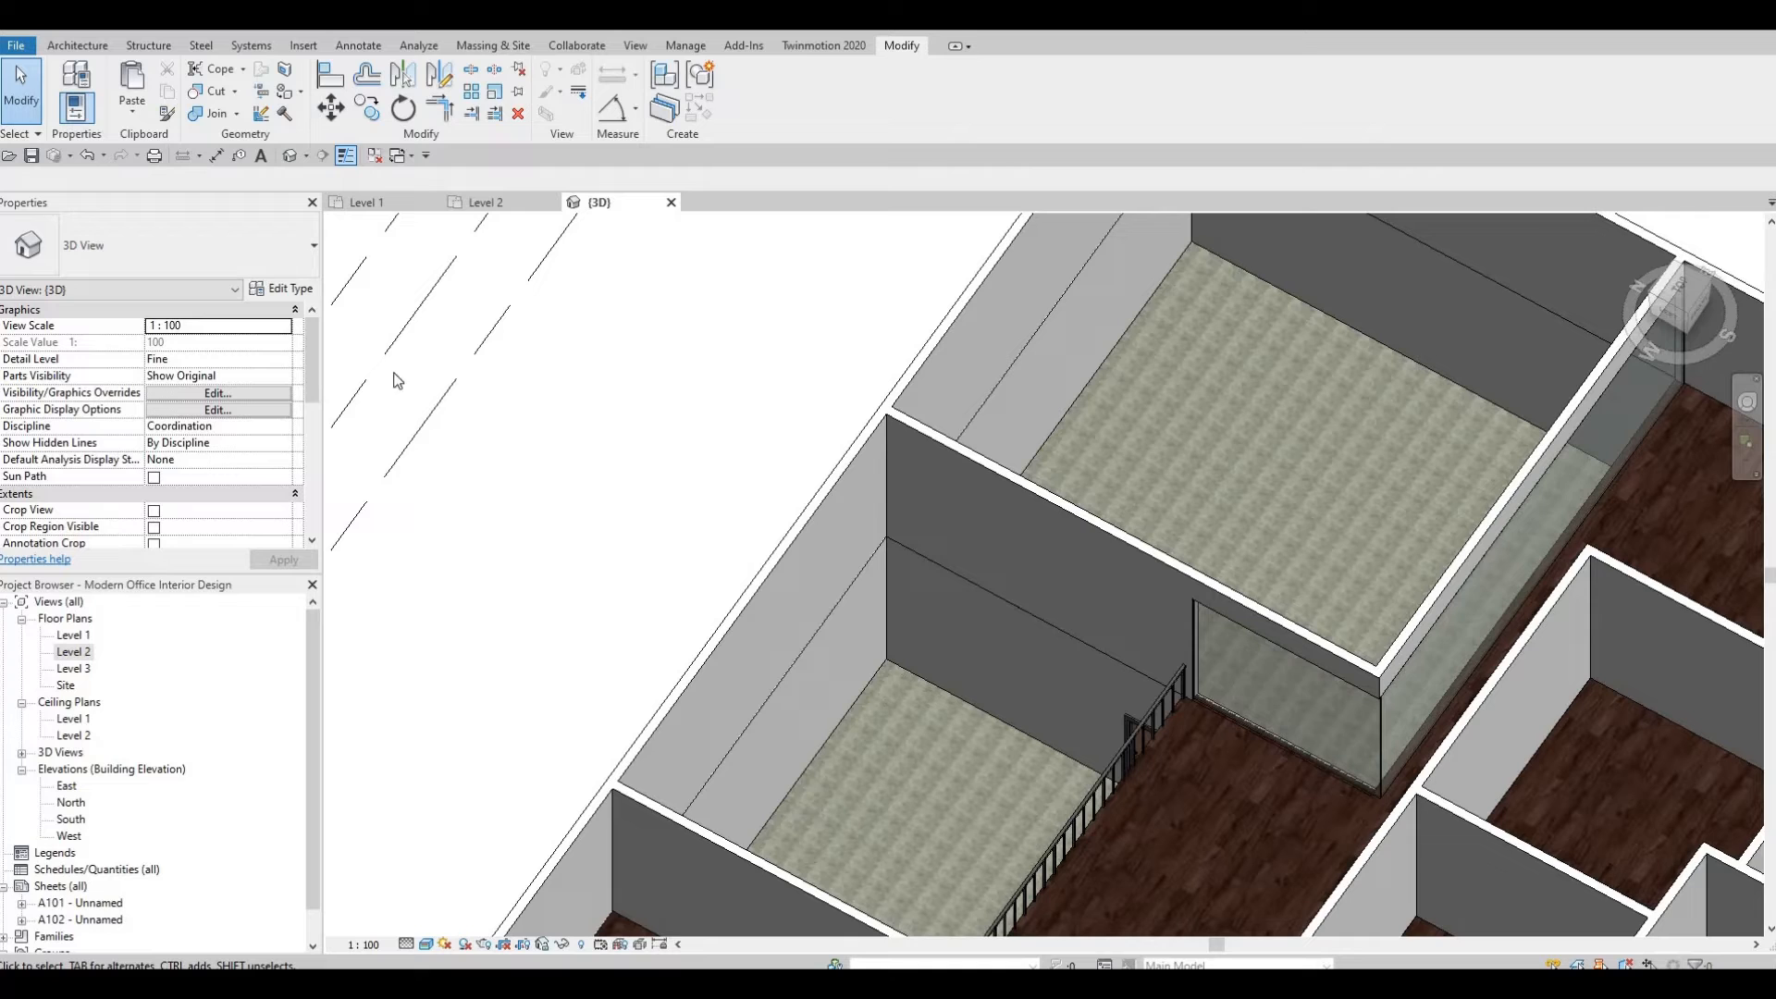
left_click(80, 41)
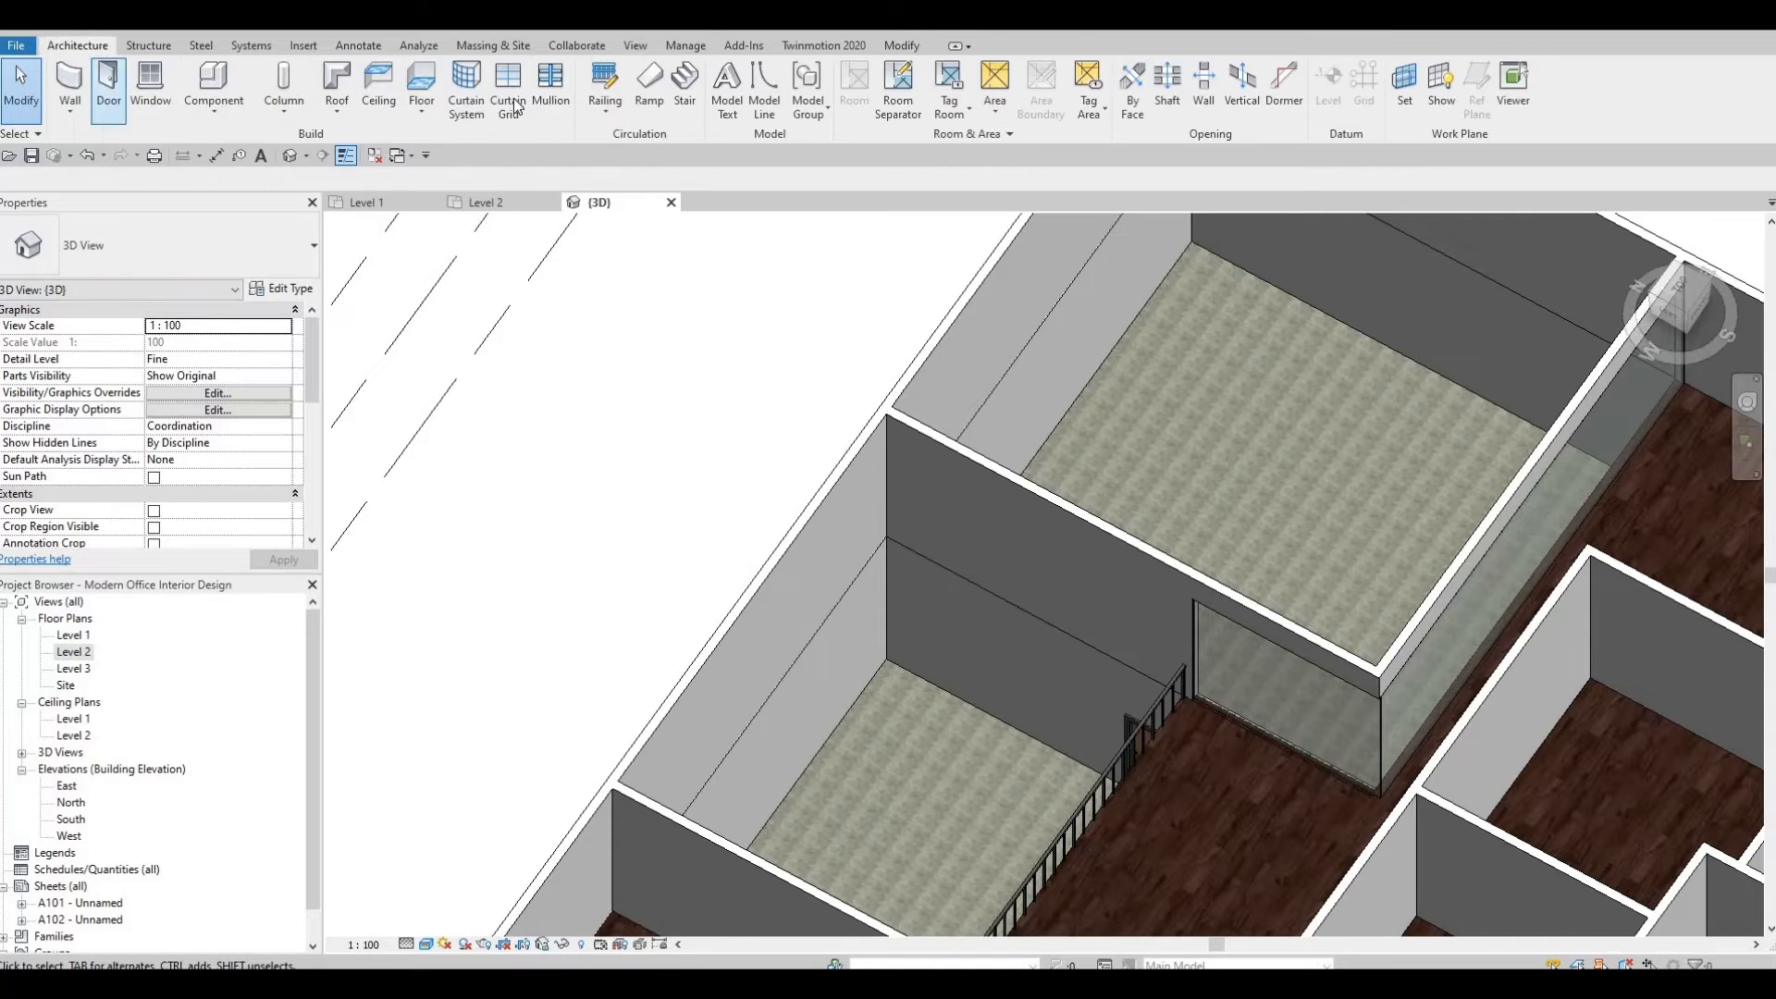
middle_click_drag(1283, 745, 1243, 647)
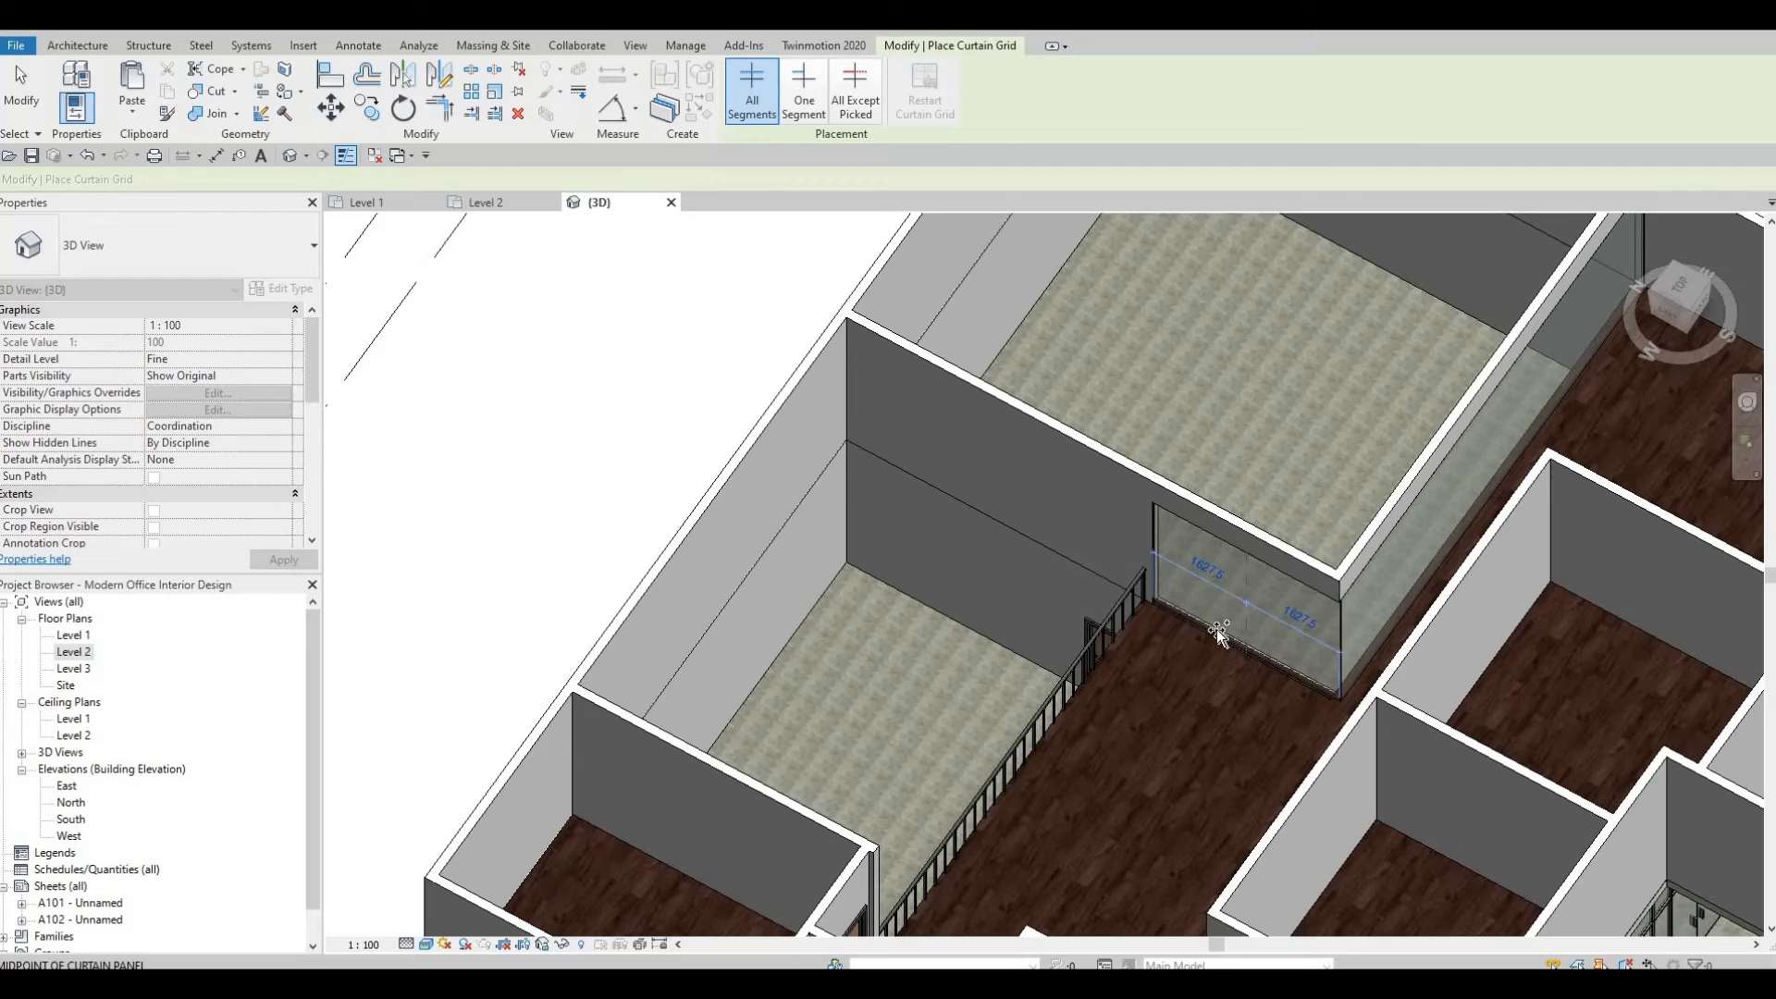
left_click(1287, 655)
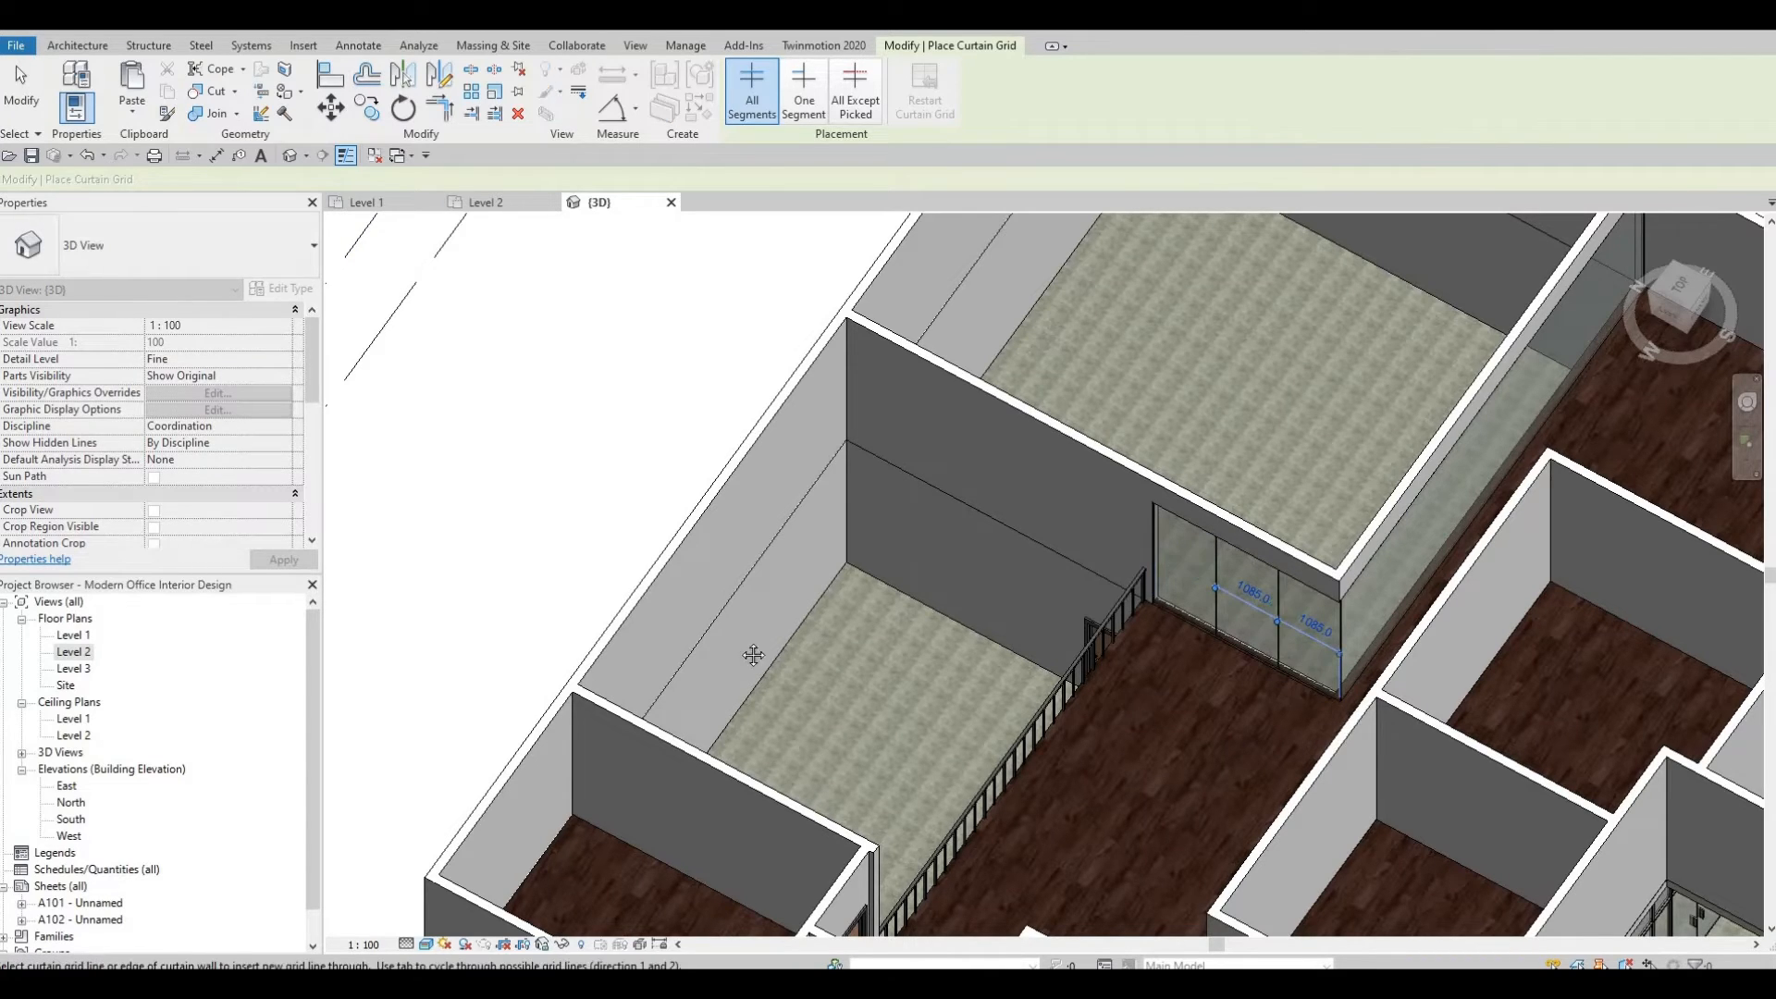
Divide the long Level 2 curtain wall segments with more vertical curtain grid lines at midpoints and third points.
middle_click_drag(1143, 705, 839, 611, "shift")
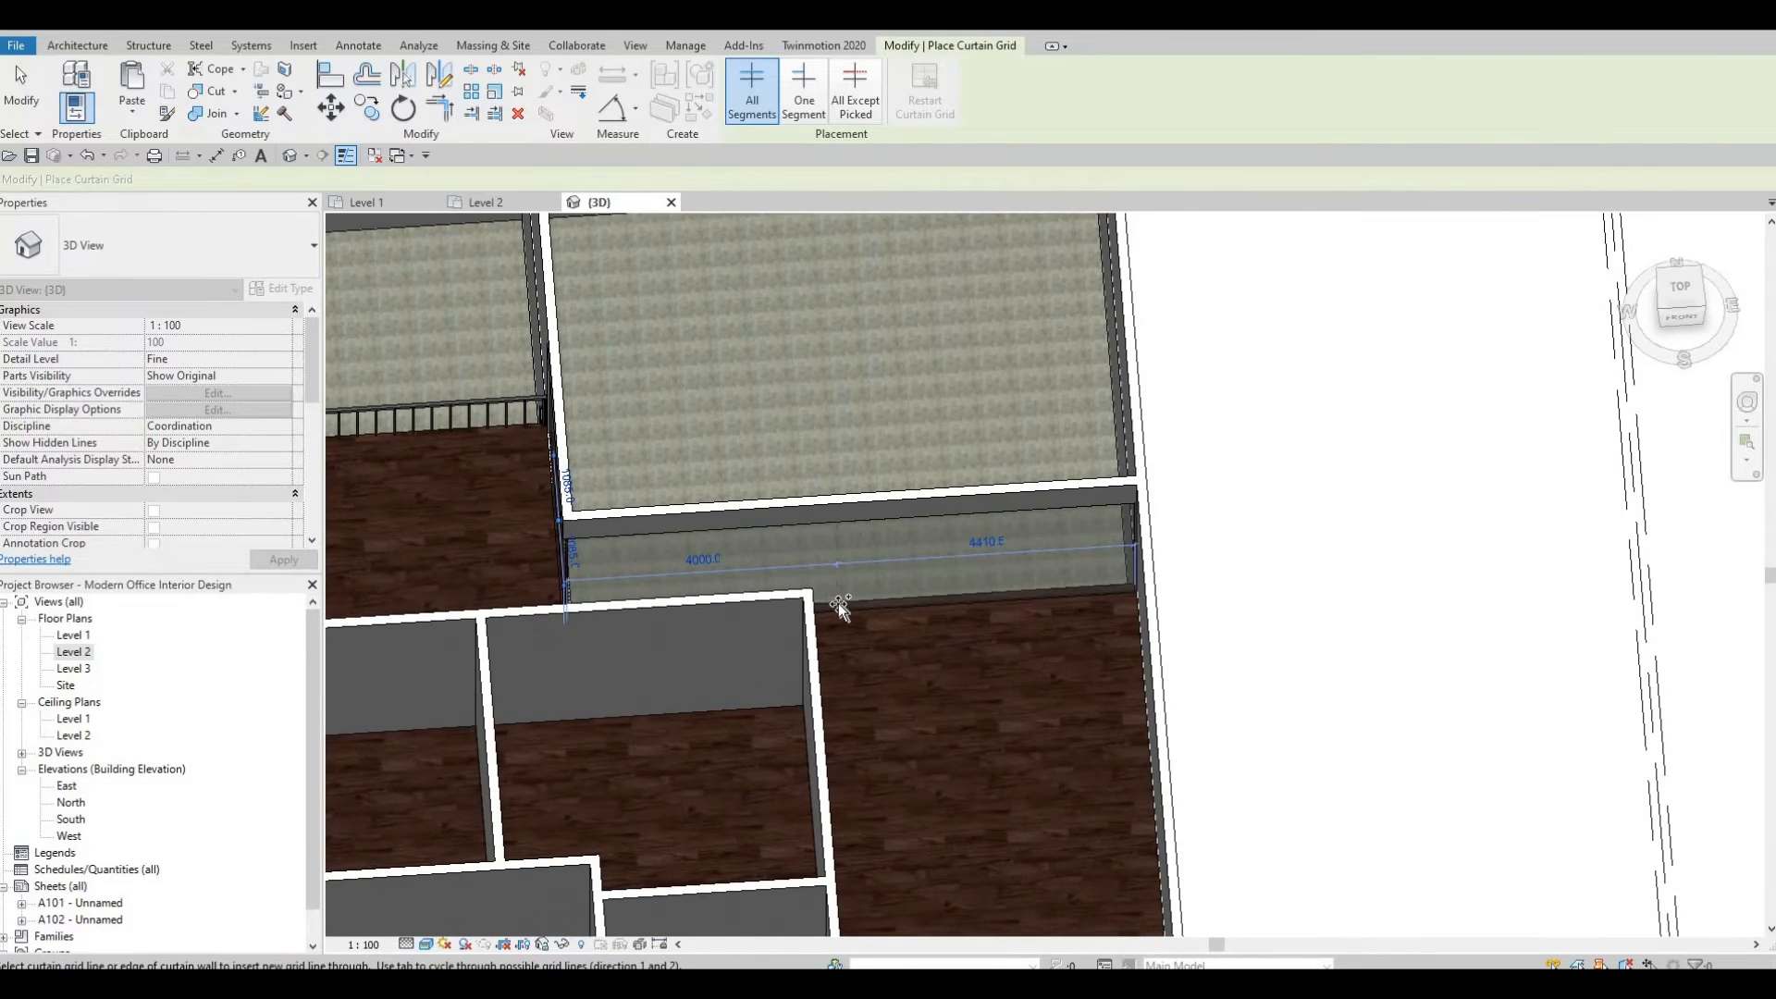
left_click(923, 611)
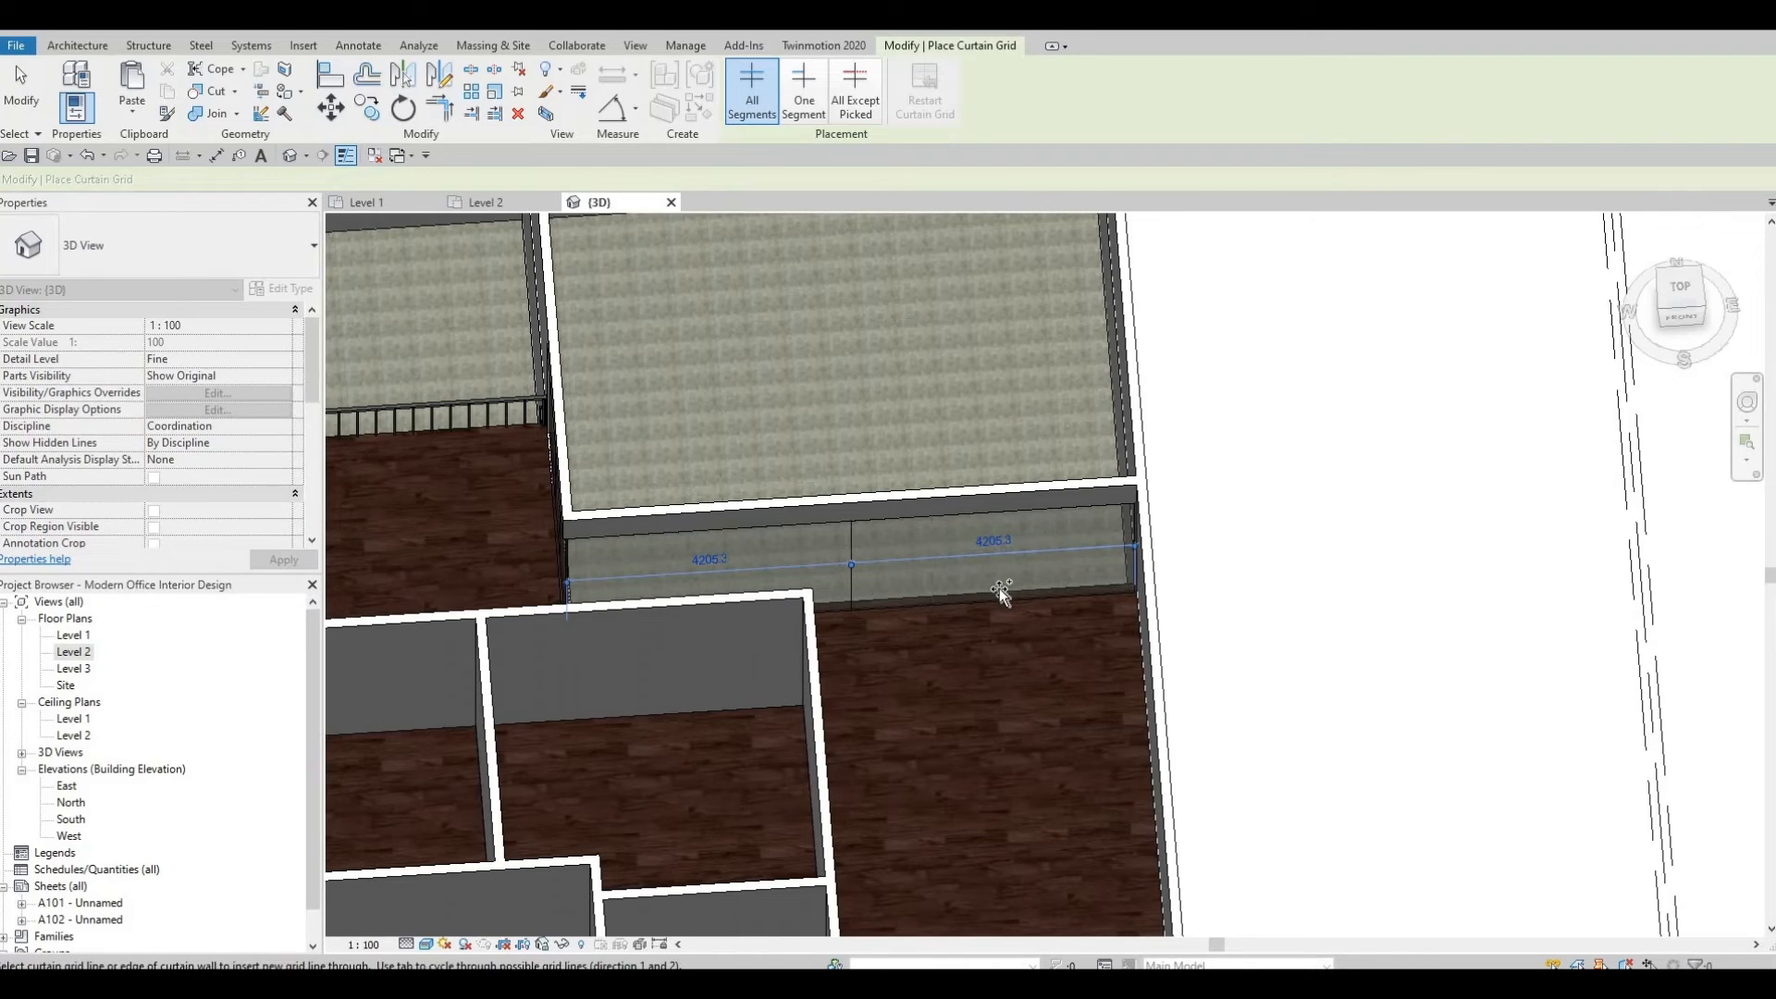
left_click(936, 604)
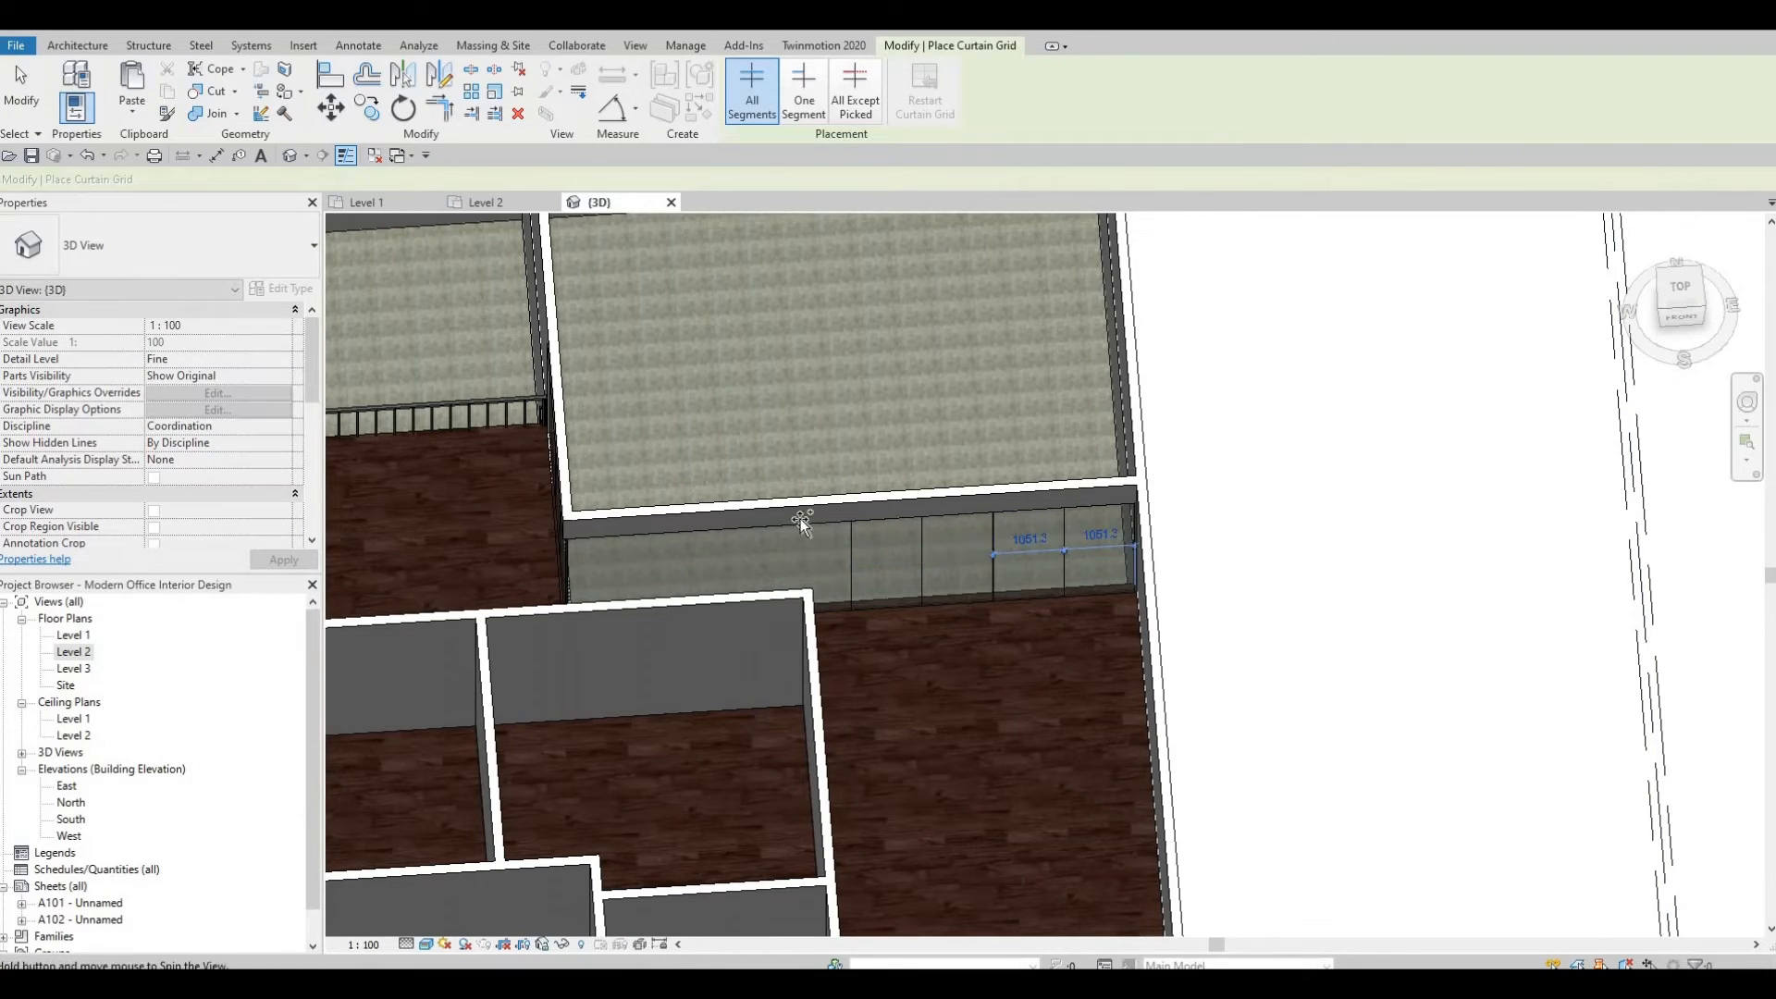
middle_click_drag(805, 516, 735, 446, "shift")
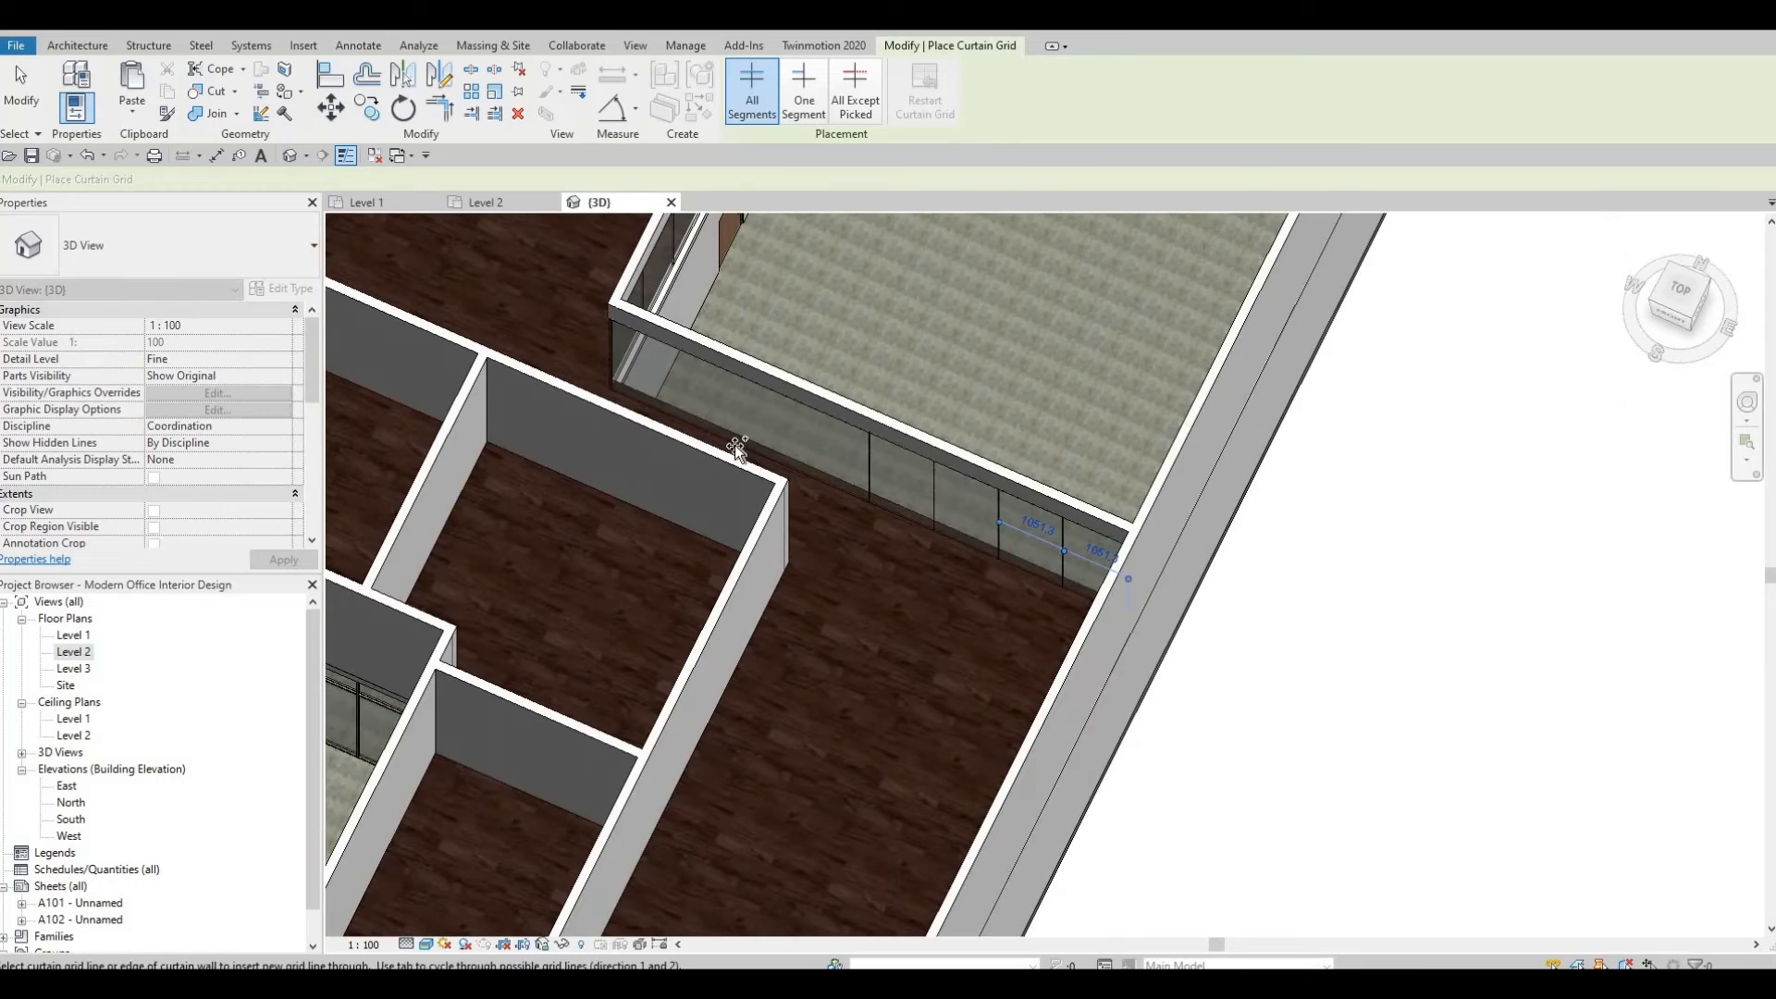
left_click(801, 464)
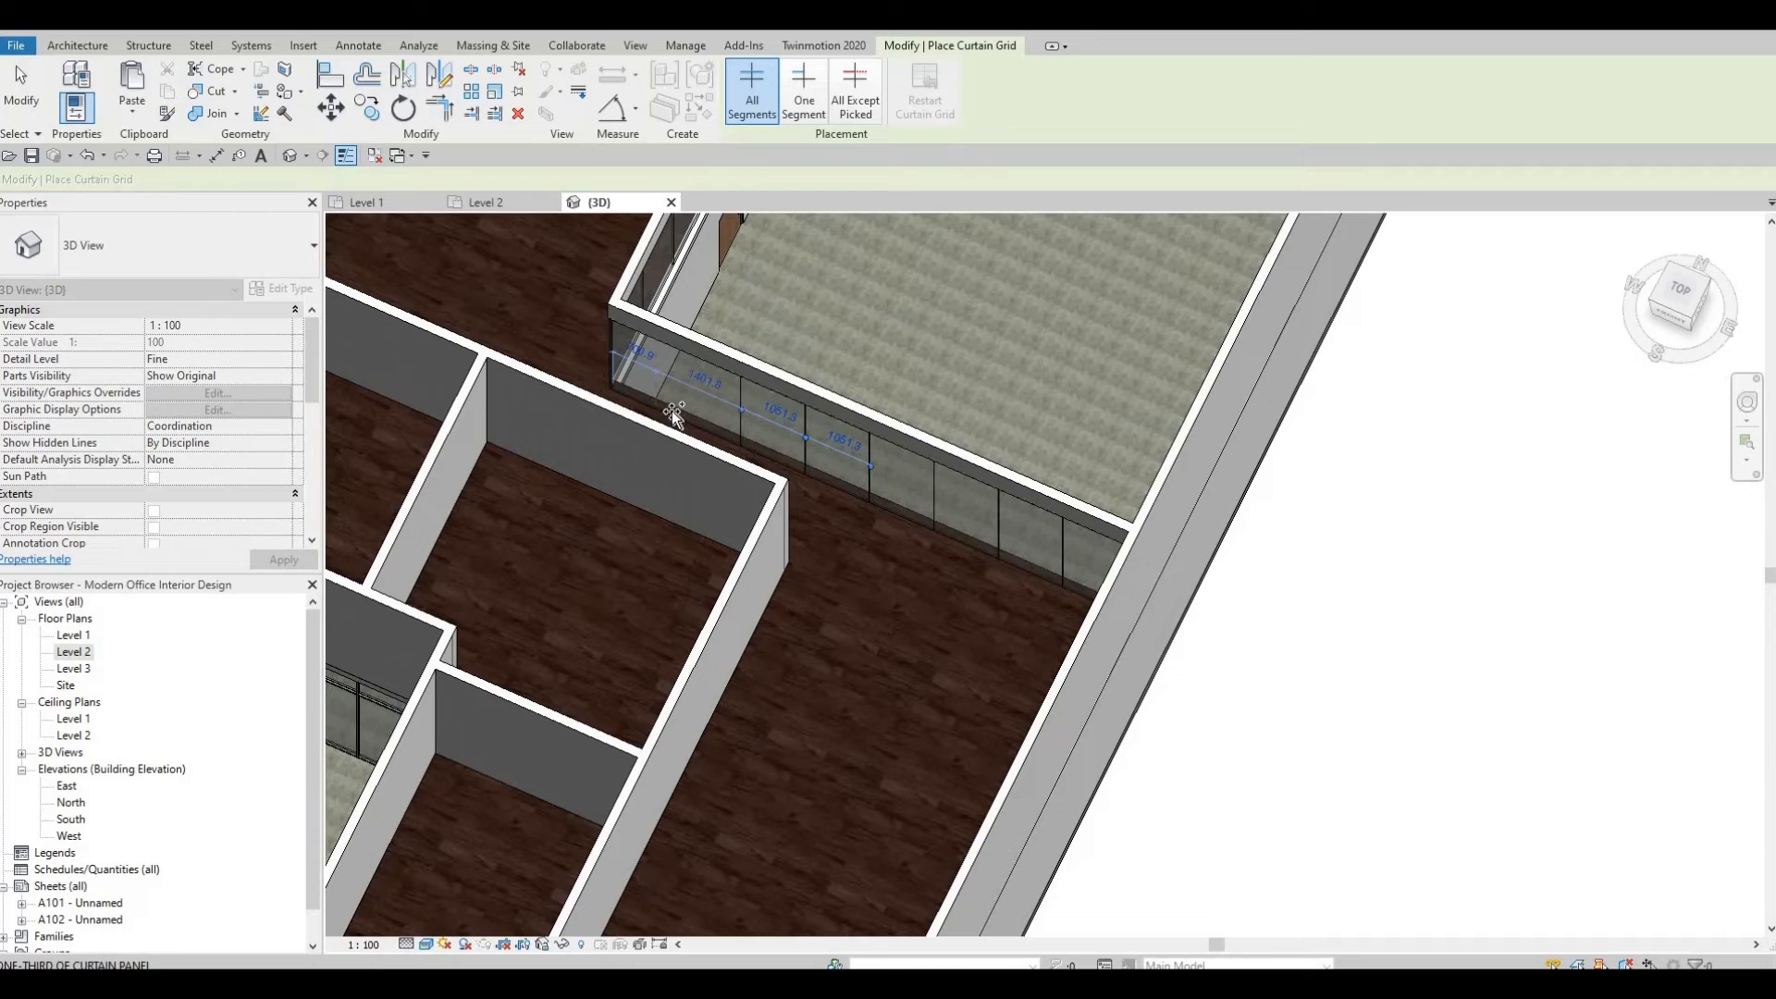
key("Escape")
middle_click_drag(718, 503, 655, 111, "shift")
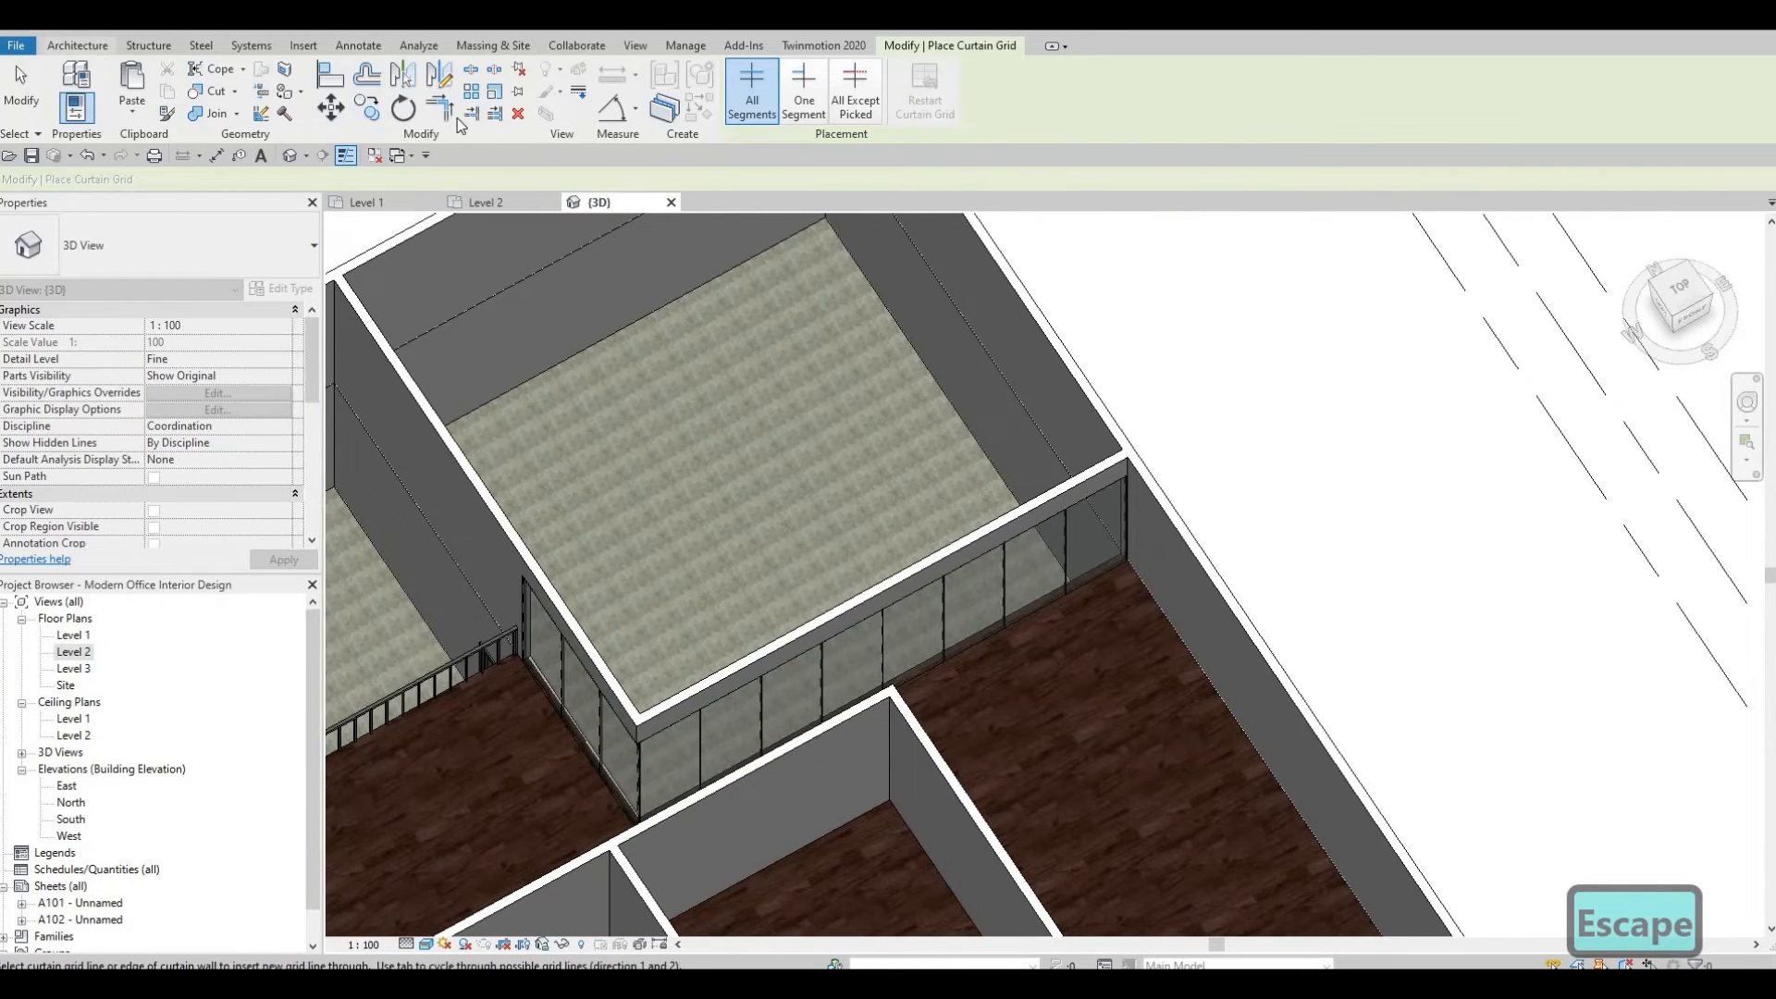
Place 30mm Square rectangular mullions on all grid lines of the Level 2 curtain walls.
key("Escape")
left_click(555, 98)
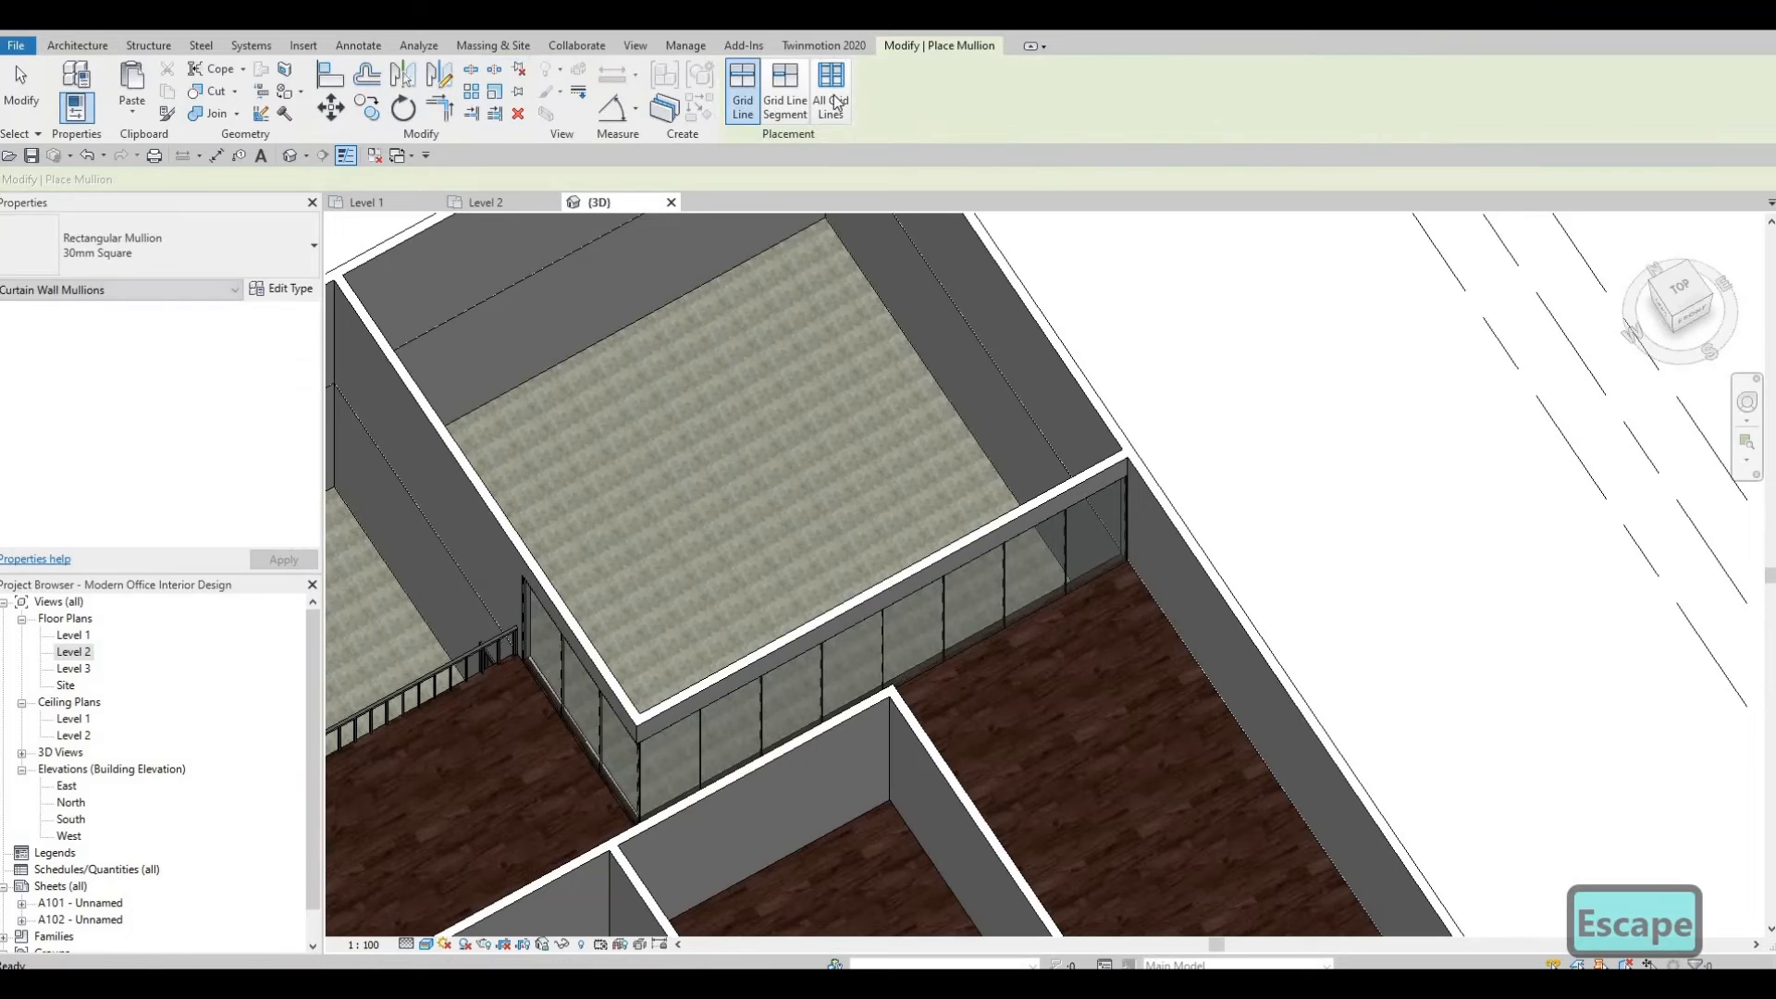
left_click(833, 100)
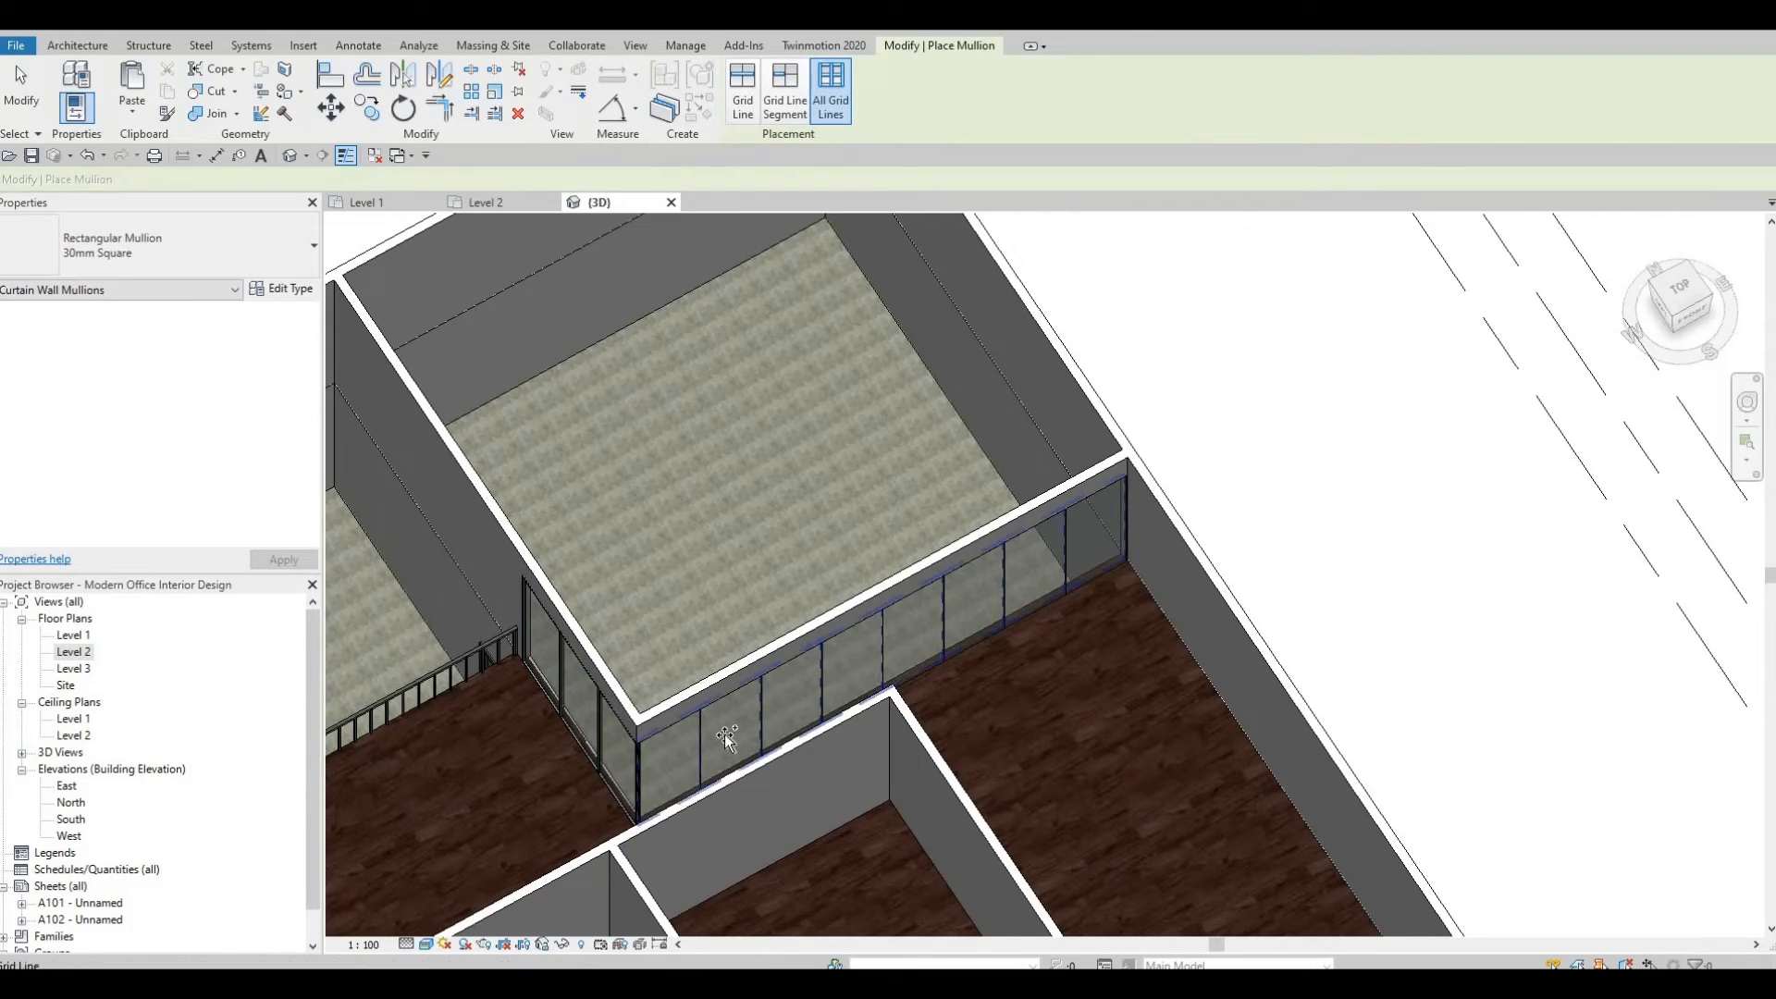
middle_click_drag(1083, 362, 1145, 231)
scroll(1145, 240, "down", 1)
middle_click_drag(1145, 490, 733, 408, "shift")
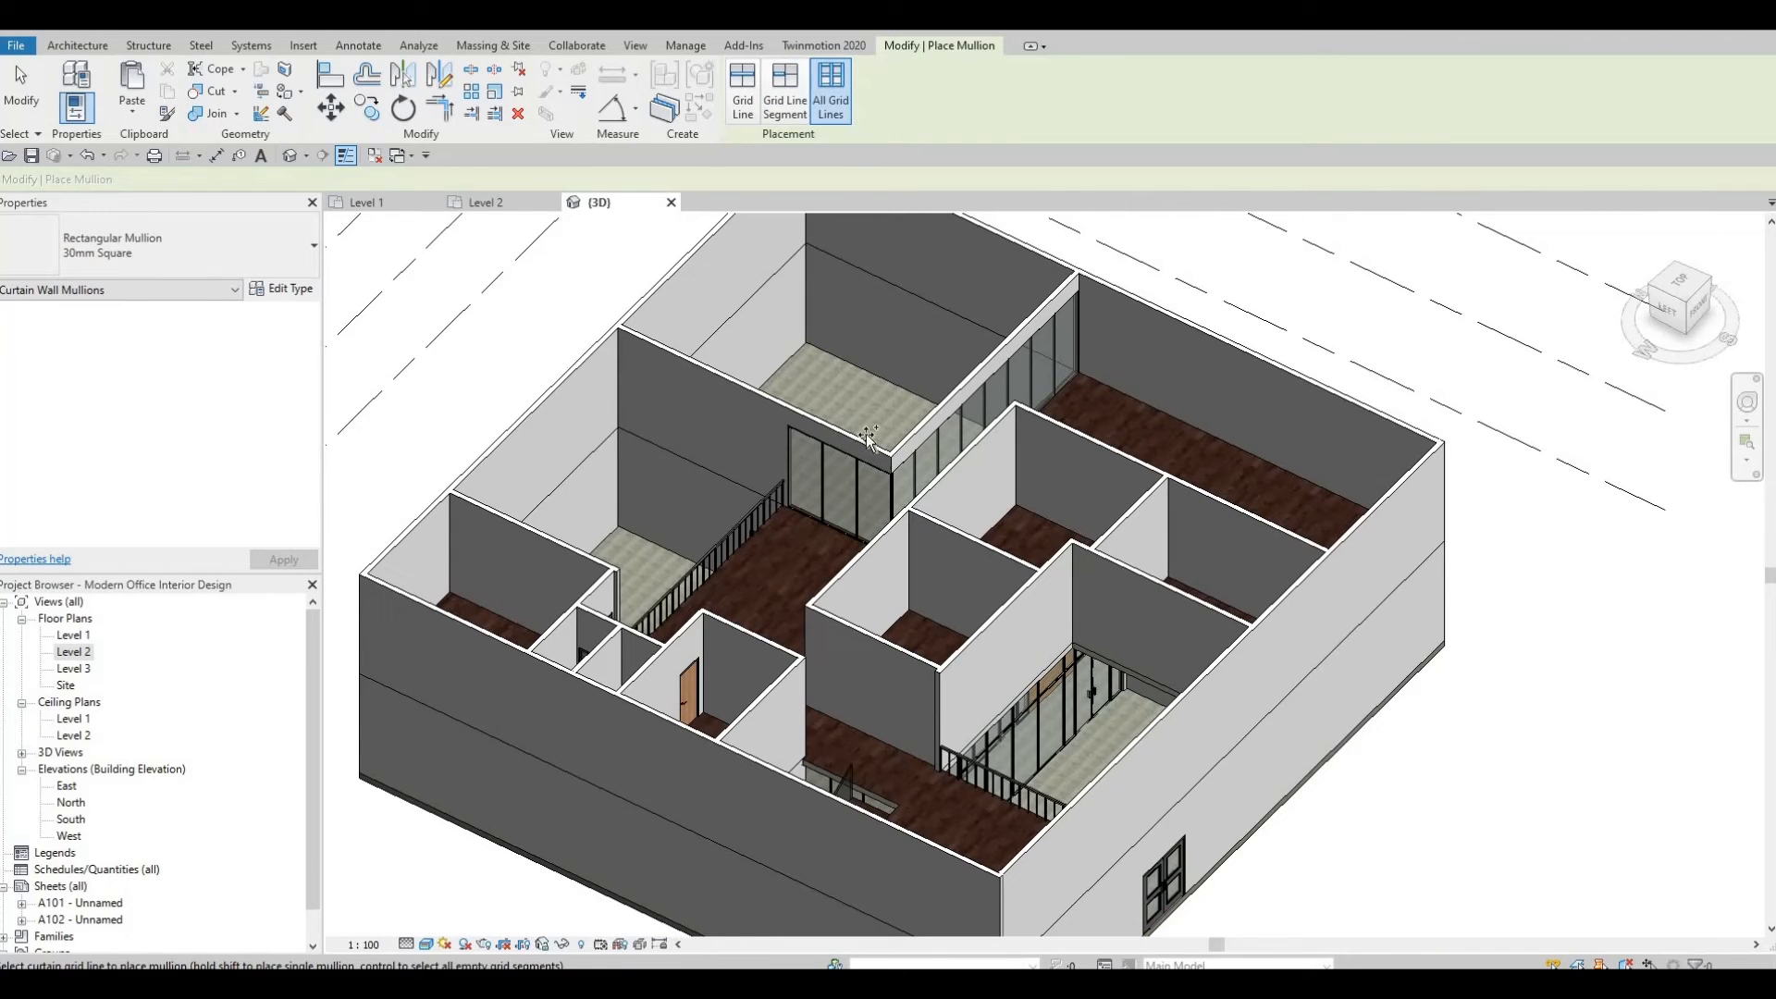
middle_click_drag(718, 386, 723, 471)
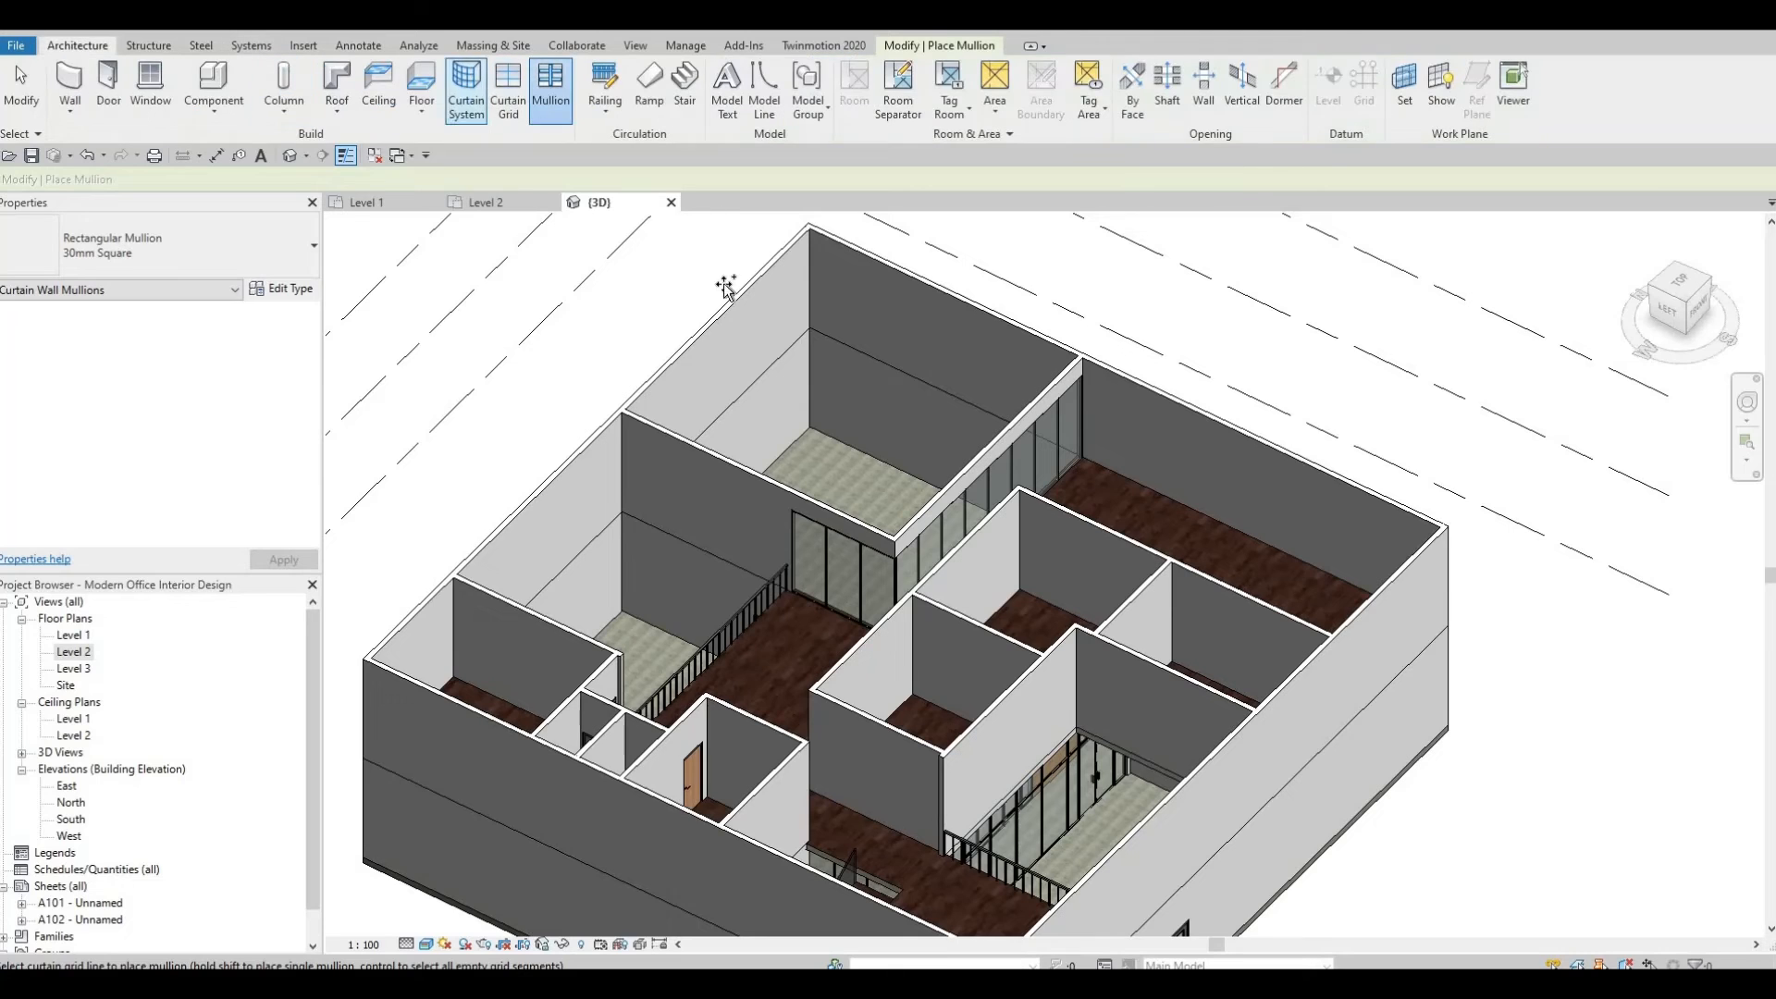
key("Escape")
Select the two interior walls above the curtain walls and inspect their properties.
left_click(683, 448)
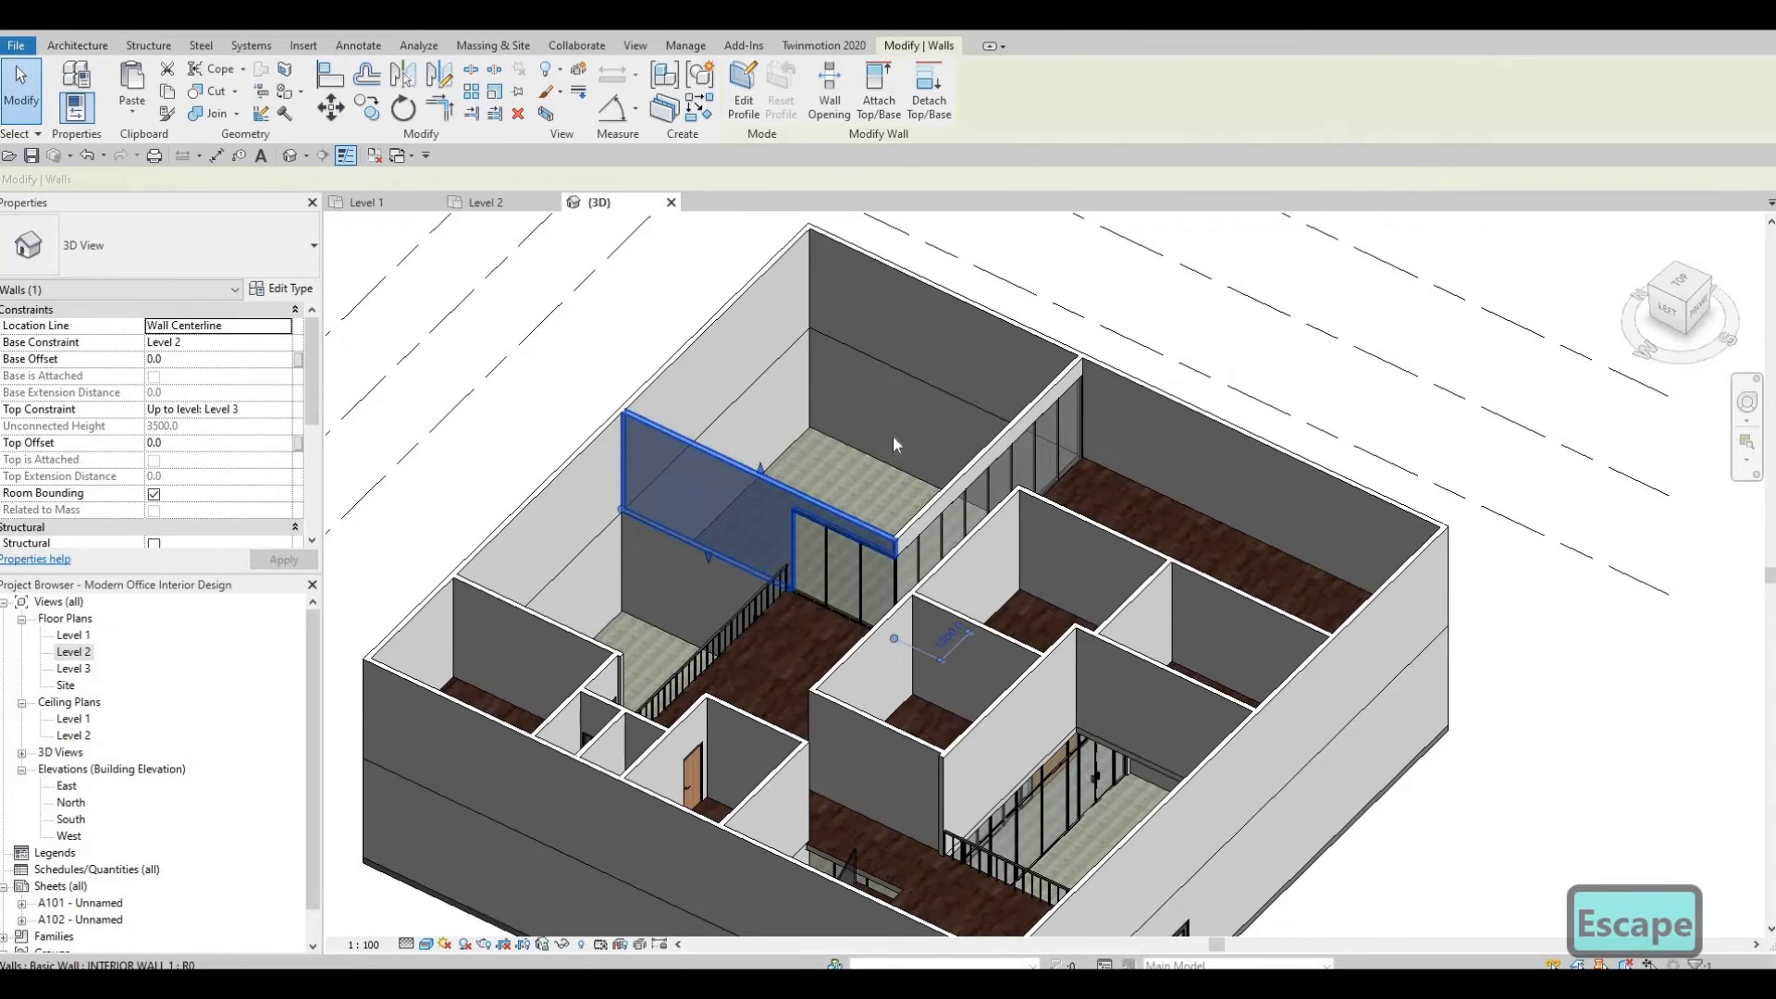
left_click(837, 506, "ctrl")
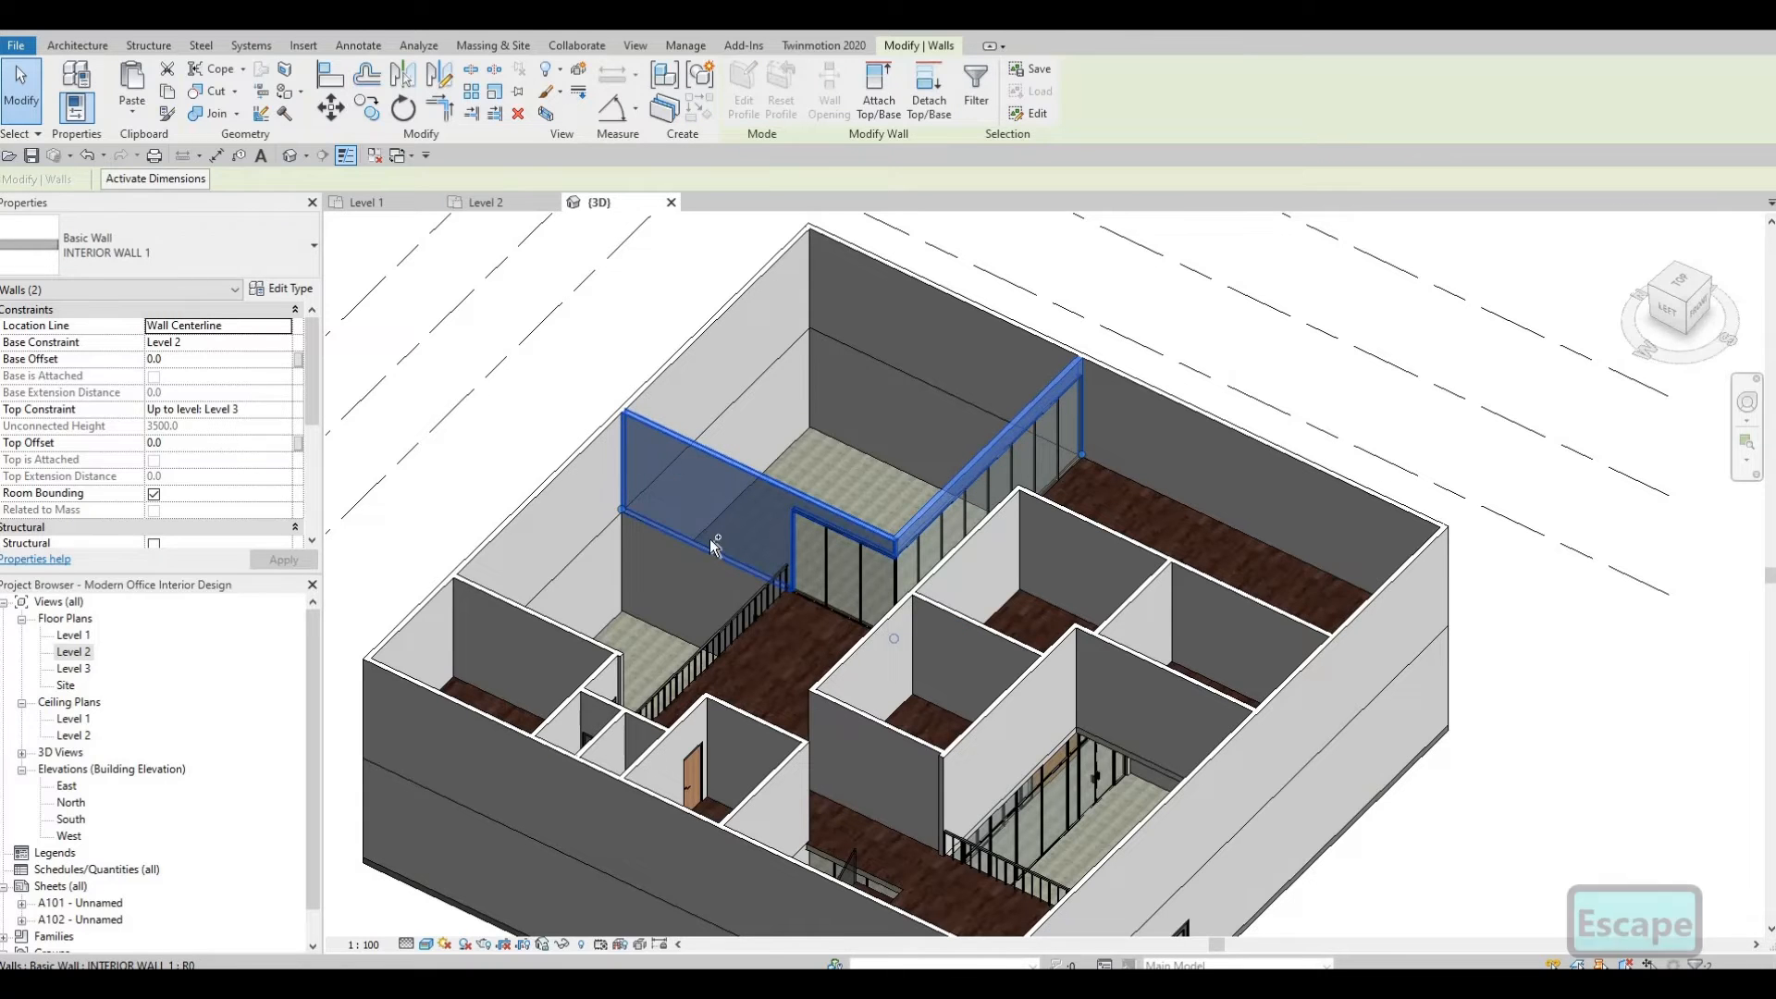
mouse_move(709, 546)
middle_mouse_down("shift")
mouse_move(436, 723)
mouse_move(715, 560)
middle_mouse_up("shift")
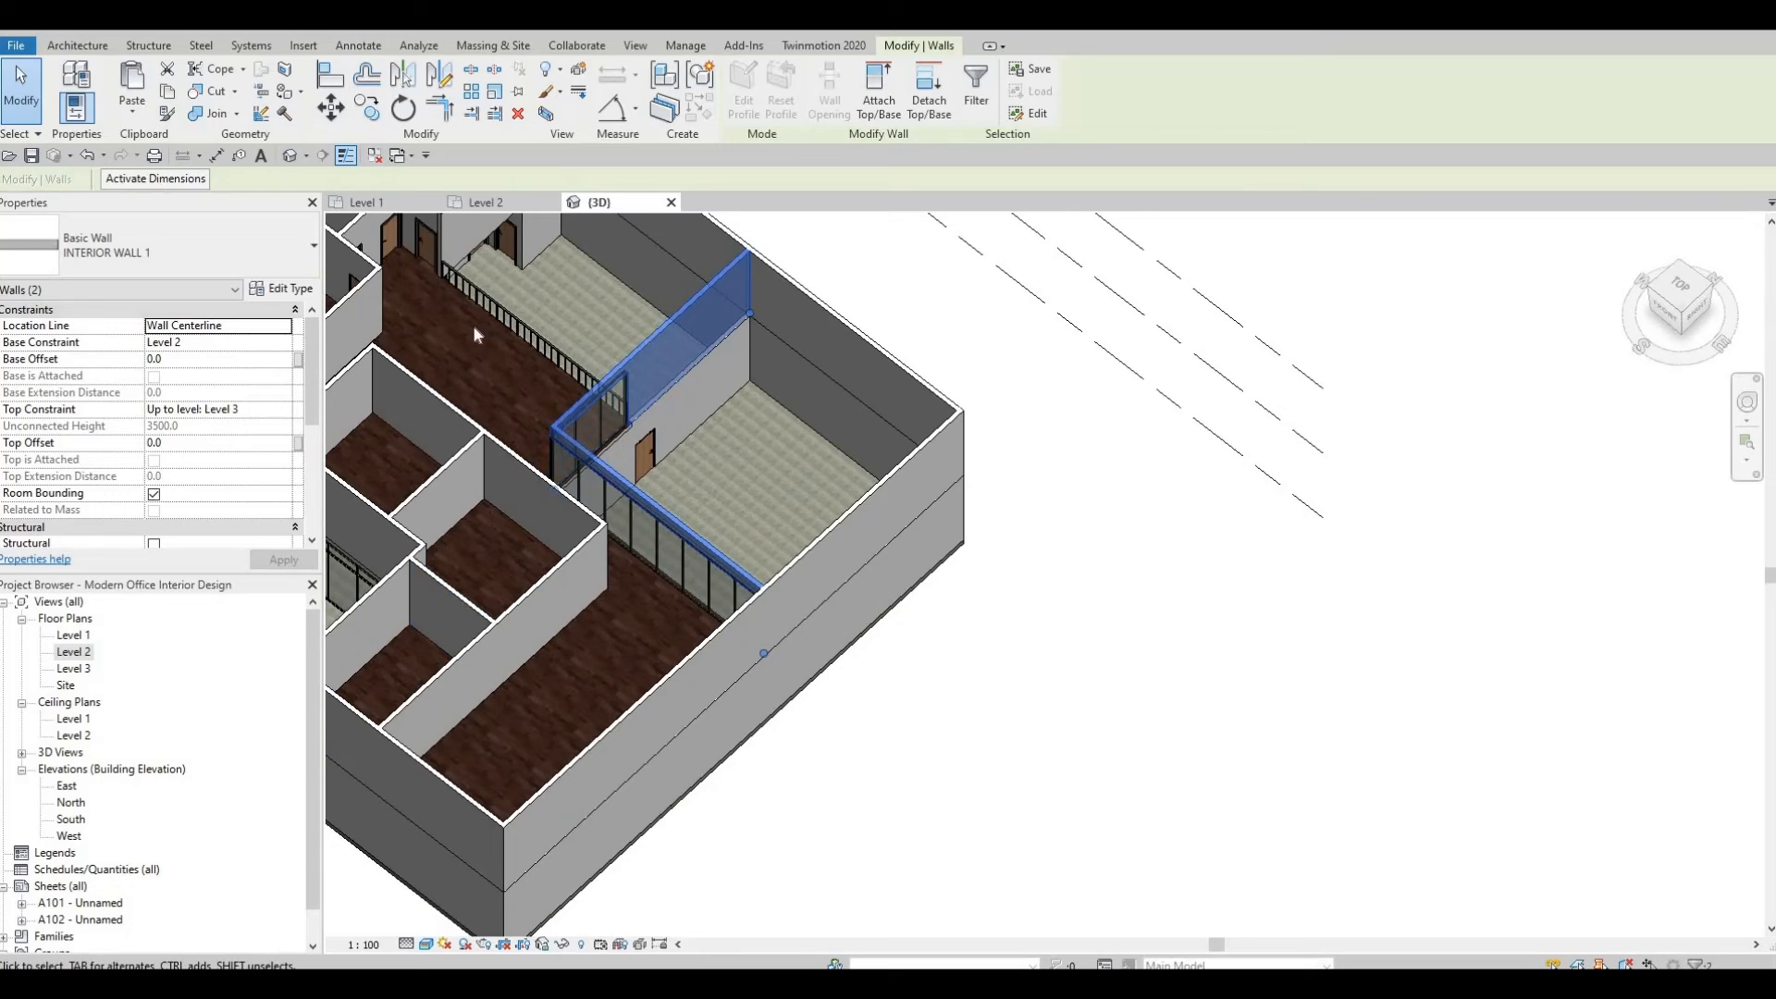
scroll(475, 335, "down", 4)
key("Escape")
key("Escape")
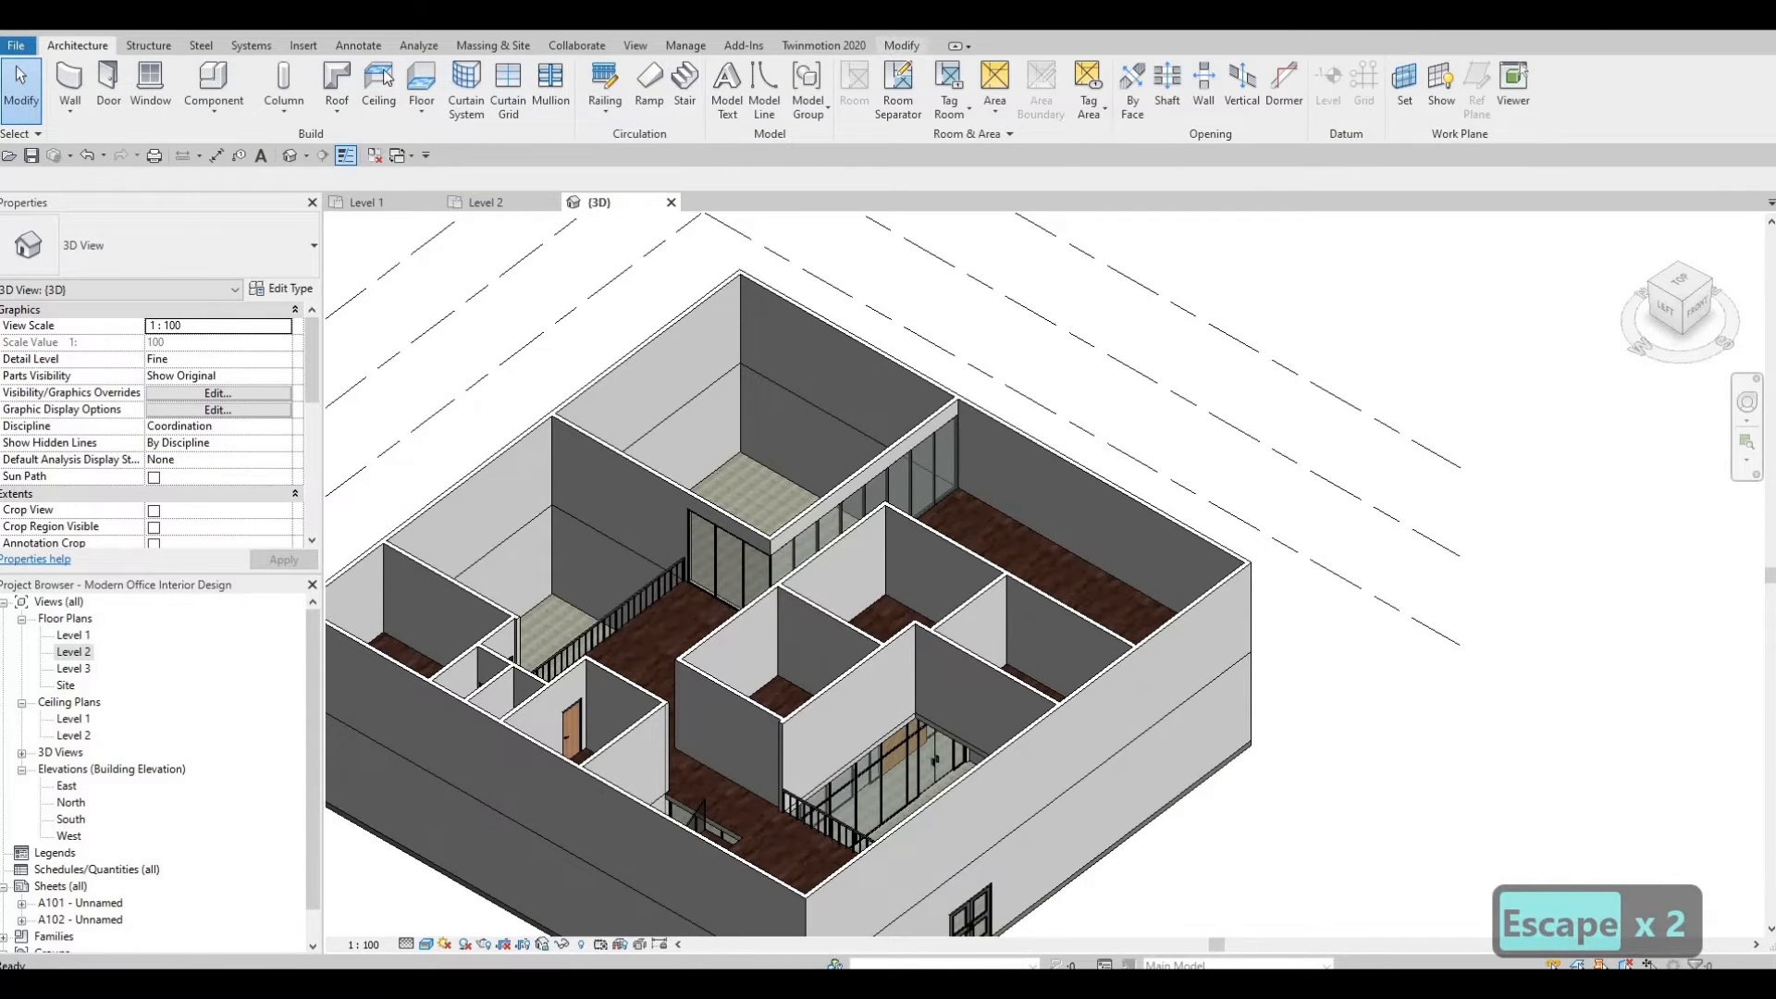
Paint the inner face of the interior wall above the short curtain wall with Iron, Ductile.
left_click(902, 46)
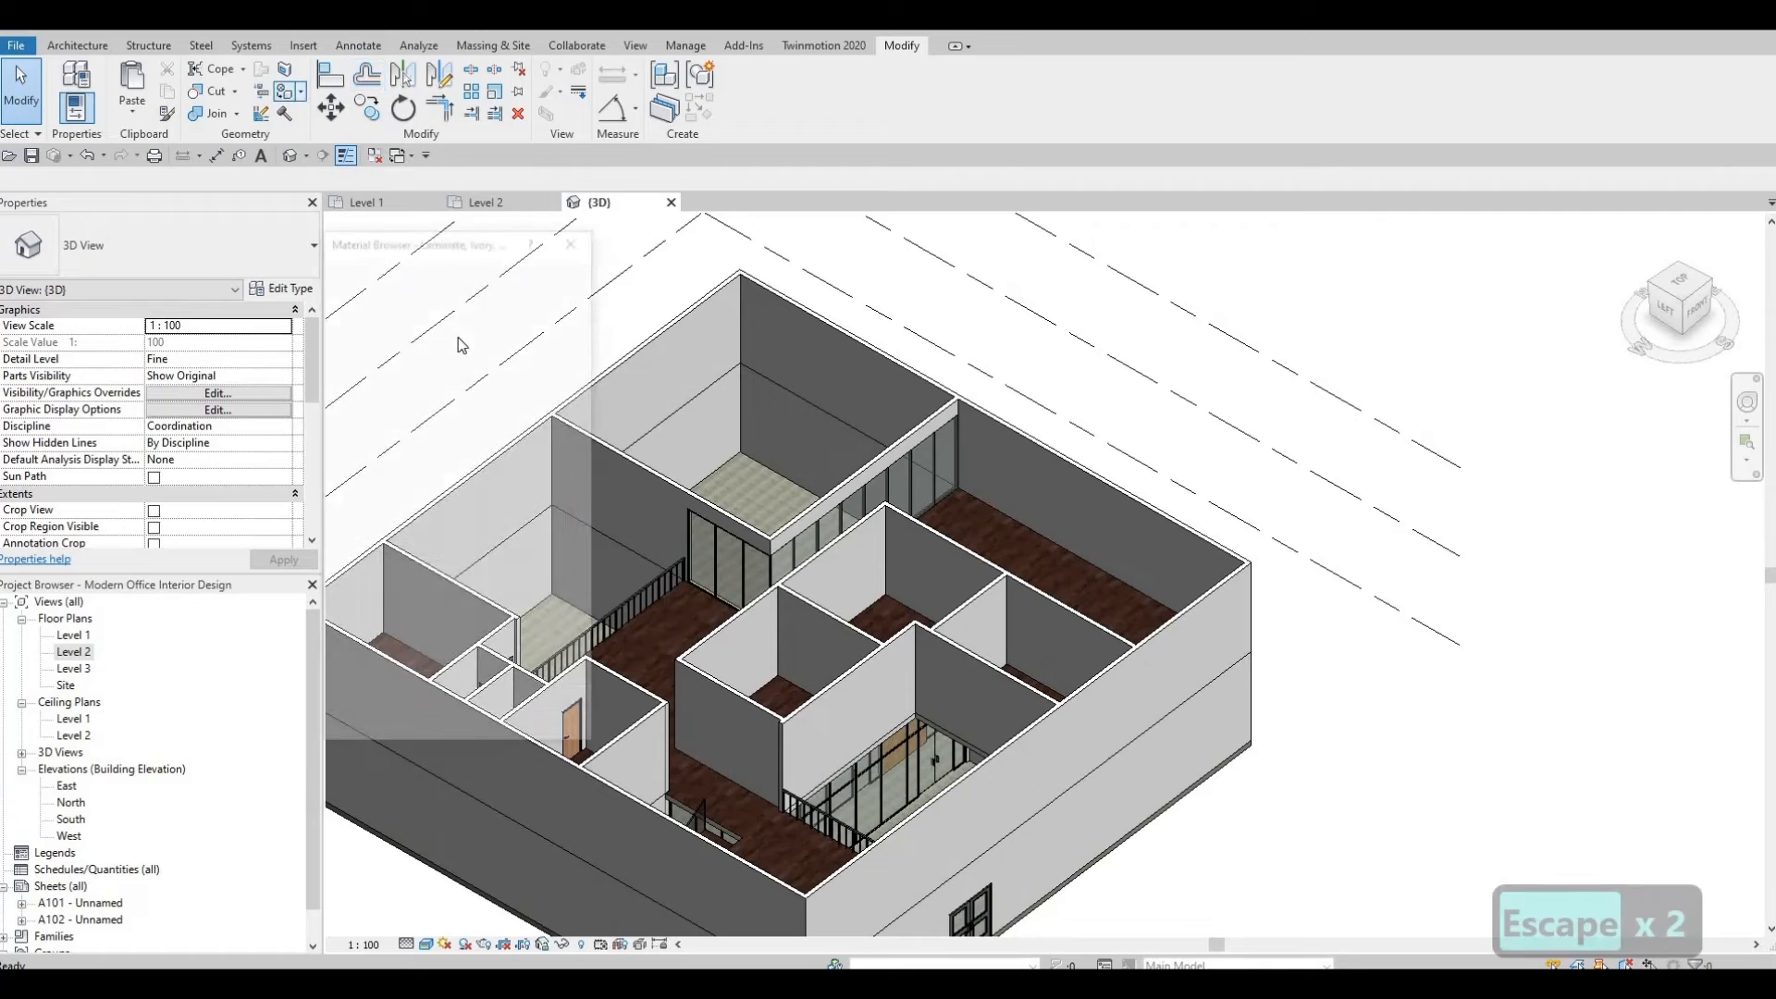
key("p")
key("t")
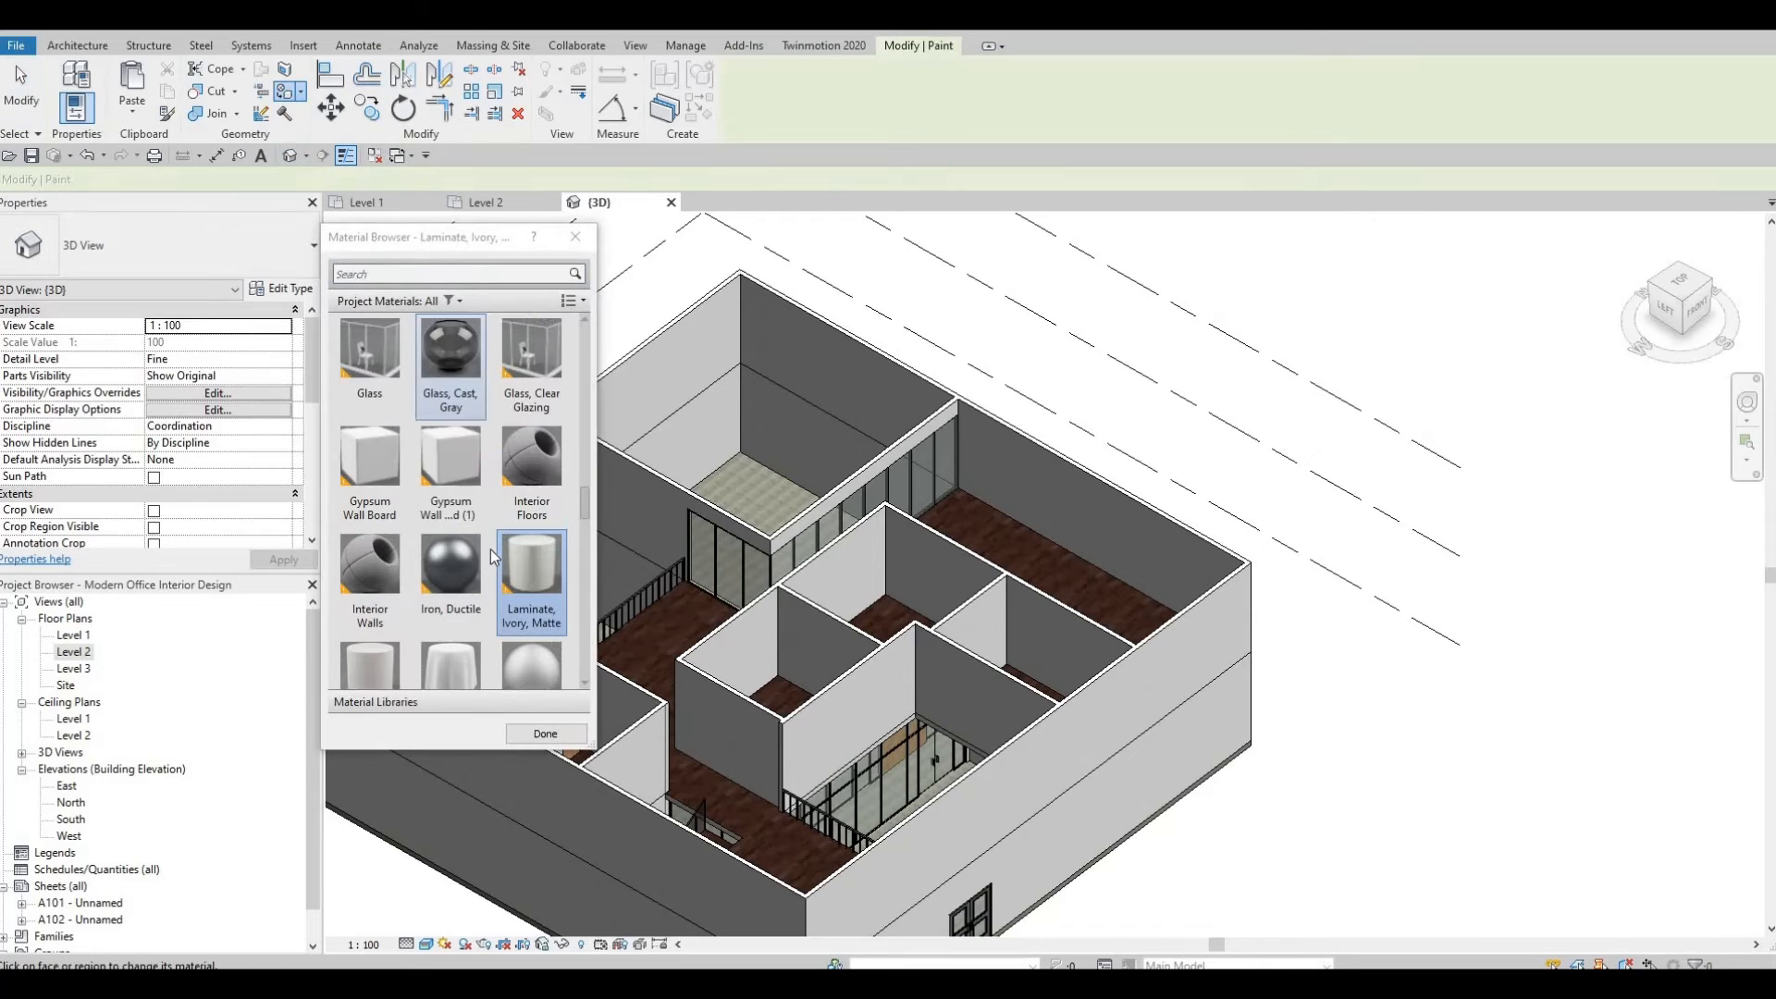
left_click(451, 578)
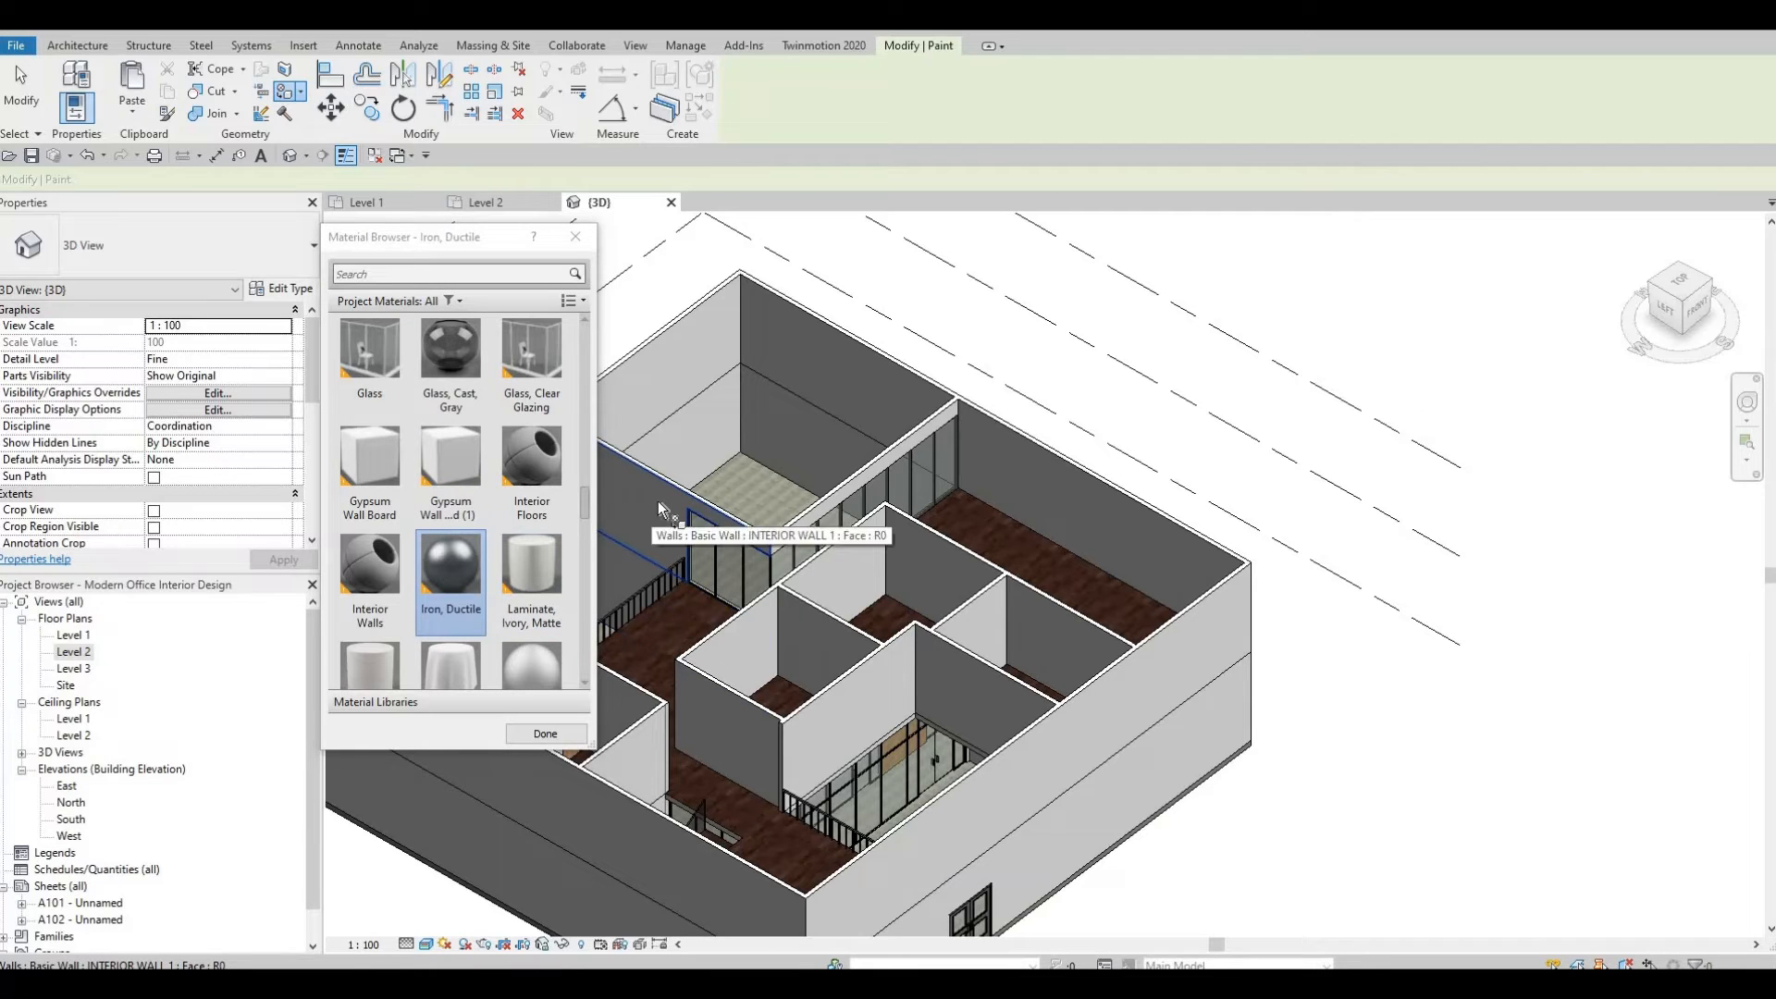
left_click(651, 498)
middle_click_drag(601, 547, 807, 492)
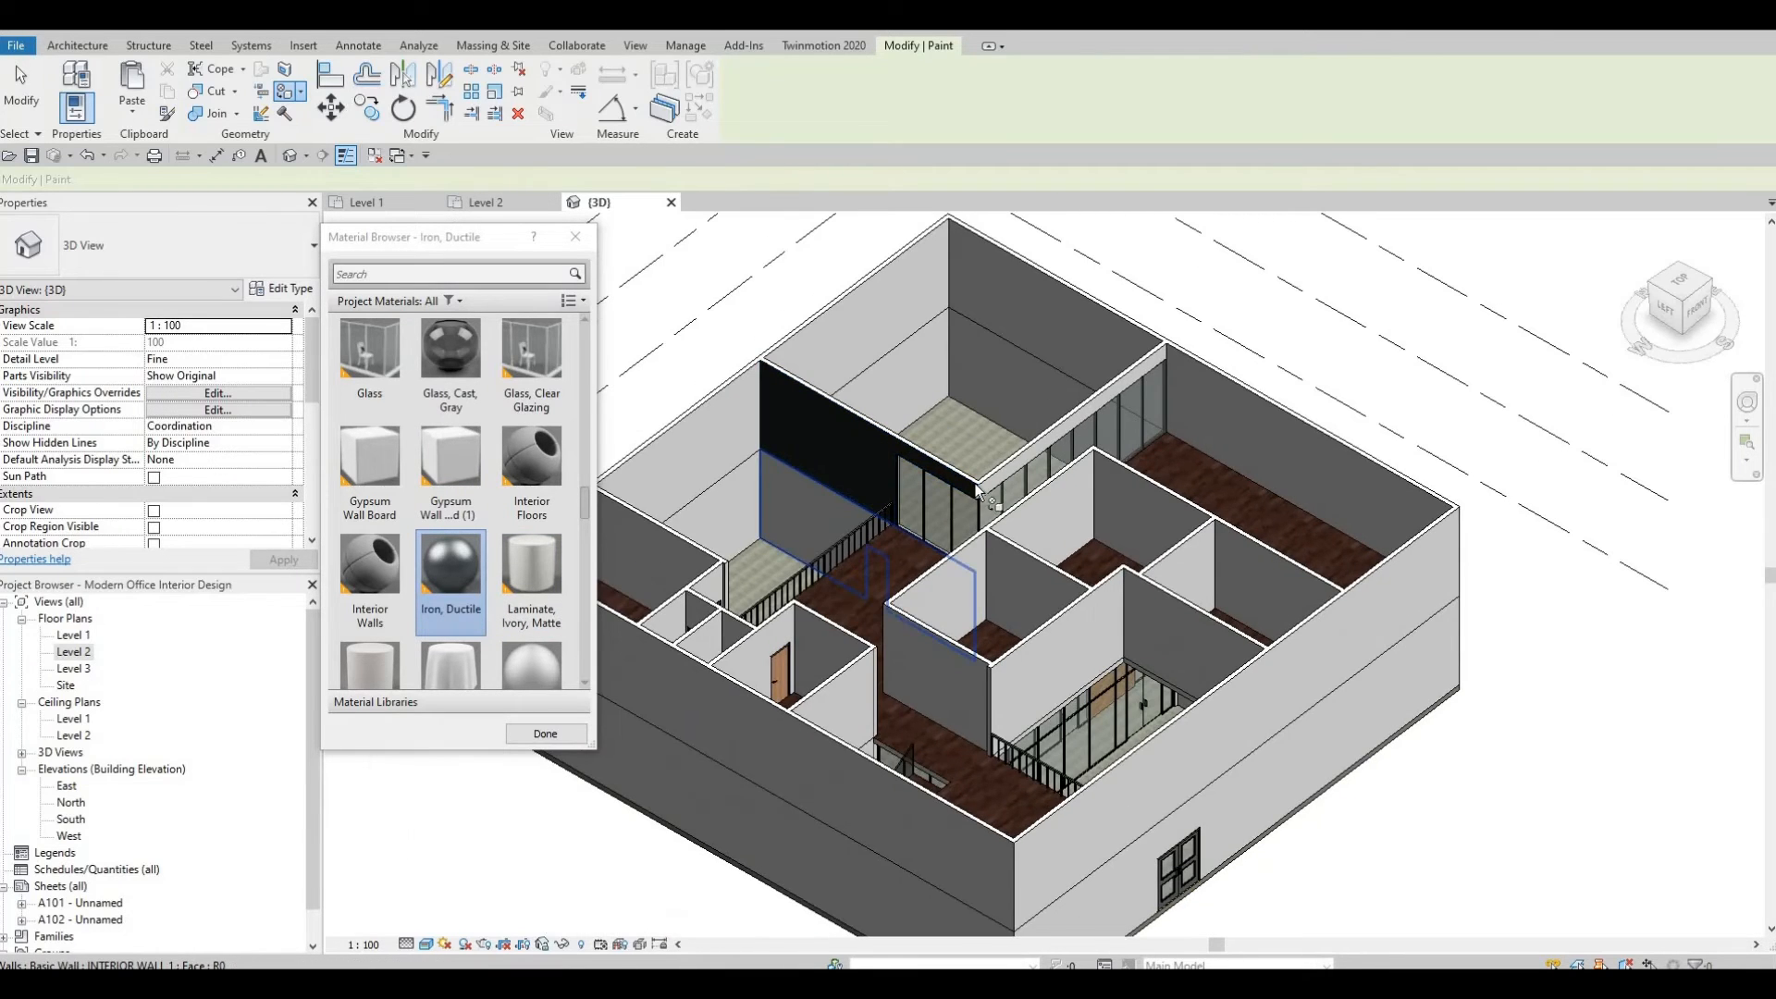
Paint the wall face above the long curtain wall with Iron, Ductile.
scroll(1035, 456, "up", 3)
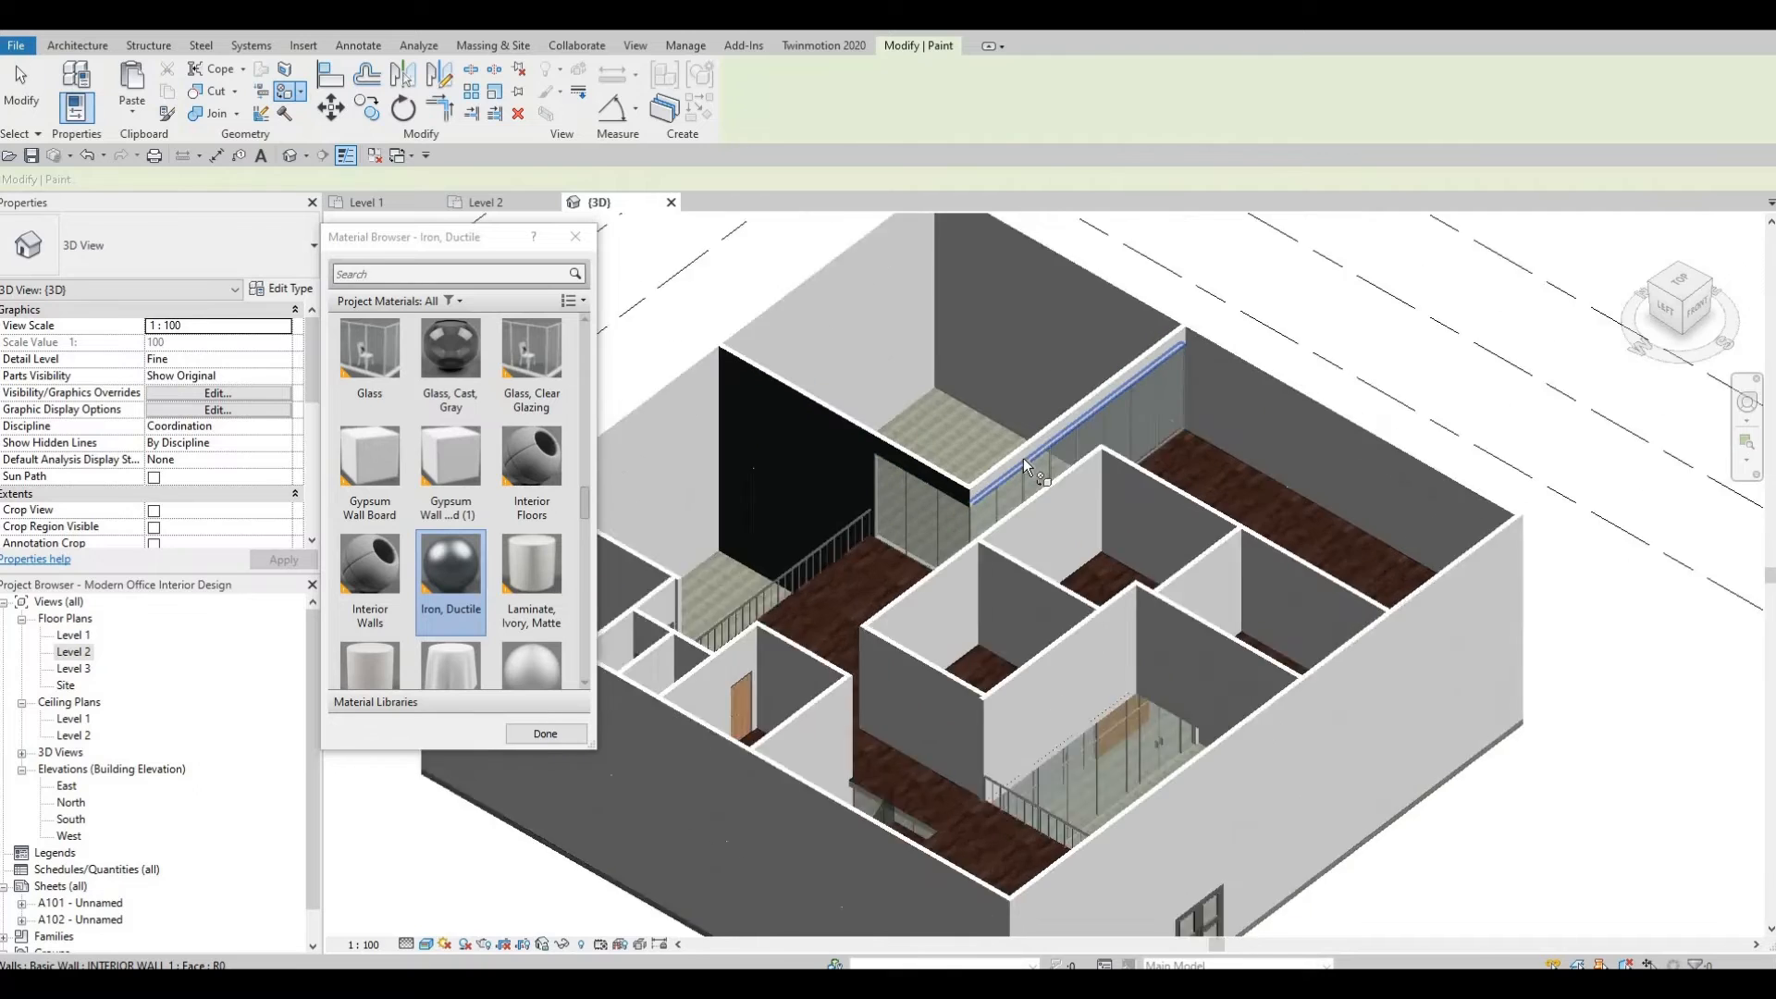
scroll(998, 453, "up", 2)
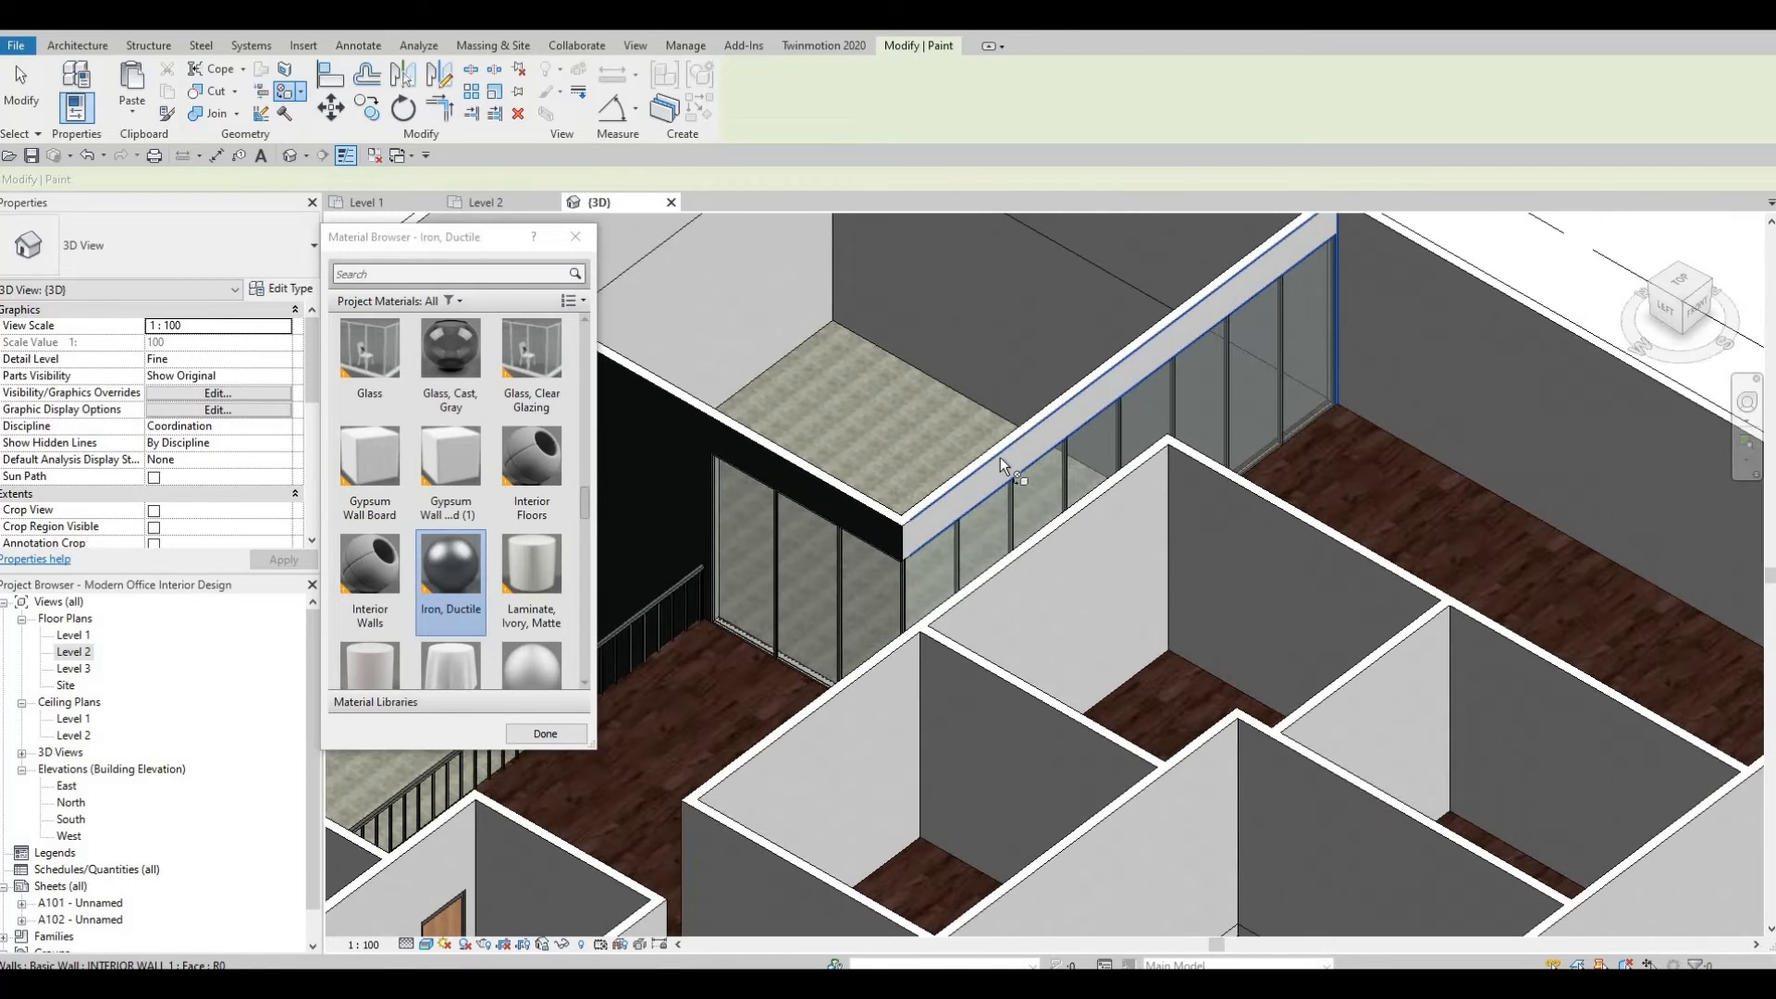
left_click(999, 439)
middle_click_drag(1184, 381, 1341, 401, "shift")
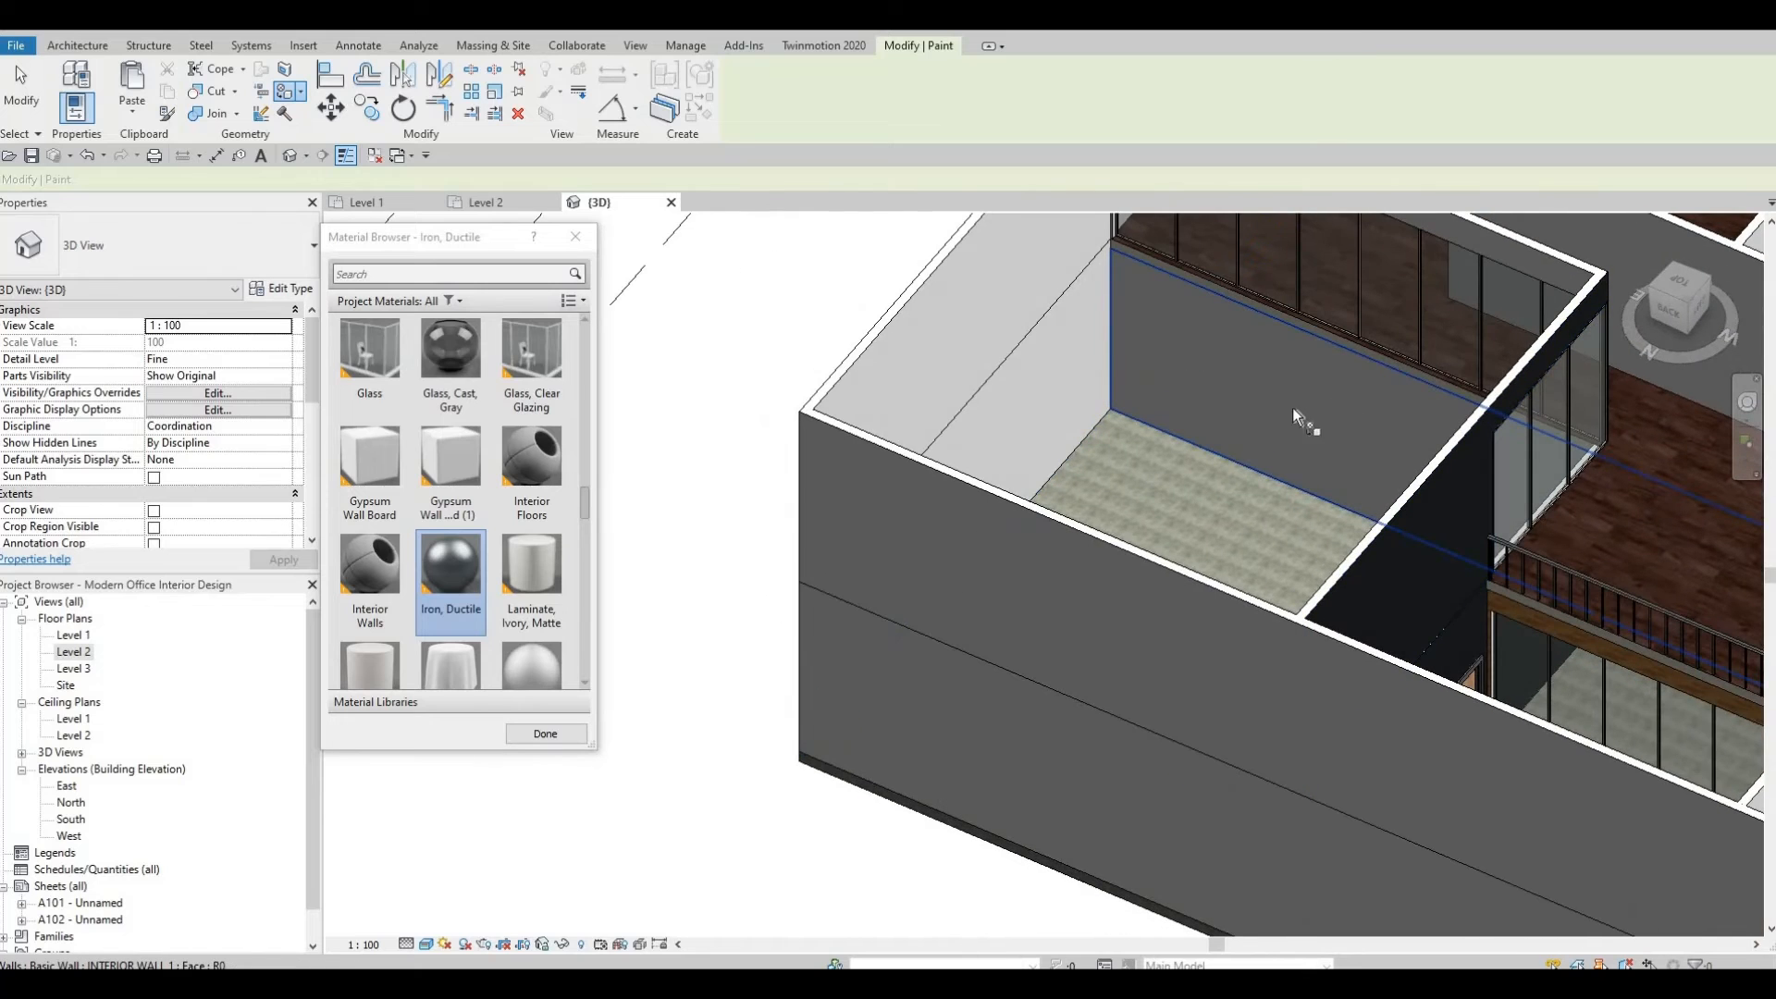
Orbit around the Level 2 walls above the curtain walls to inspect the painted faces.
middle_click_drag(1541, 411, 1210, 368, "shift")
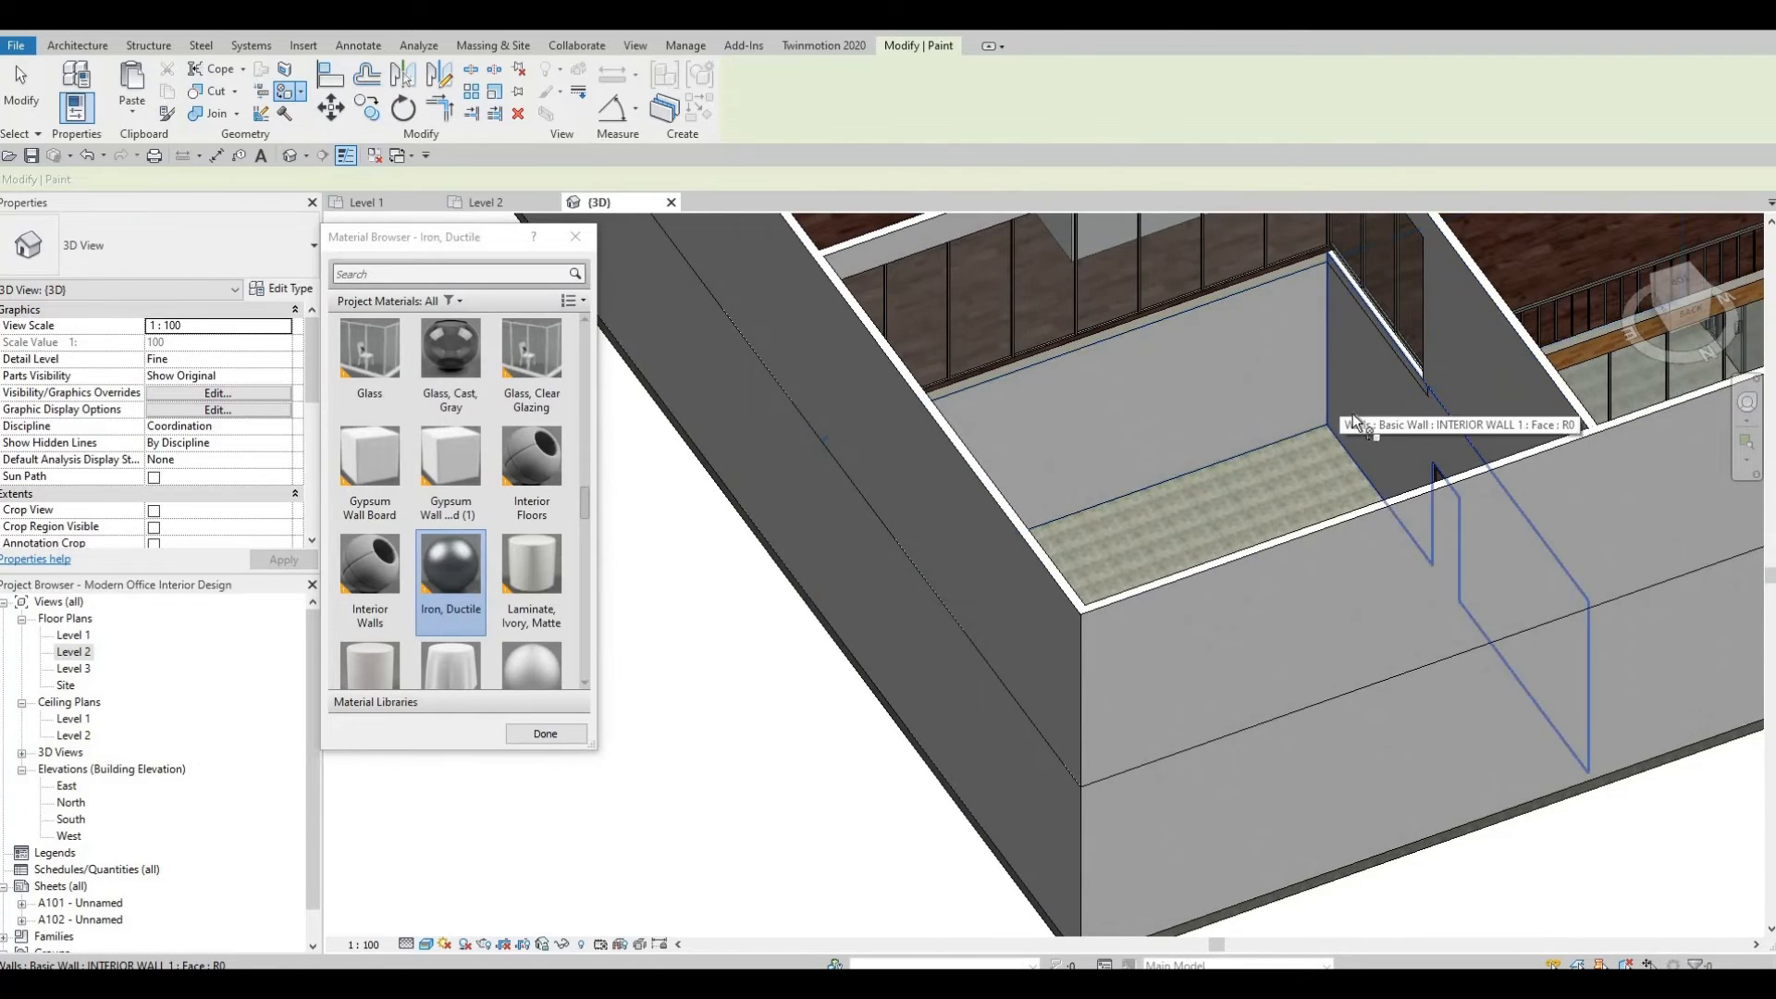
middle_click_drag(1352, 413, 1221, 392, "shift")
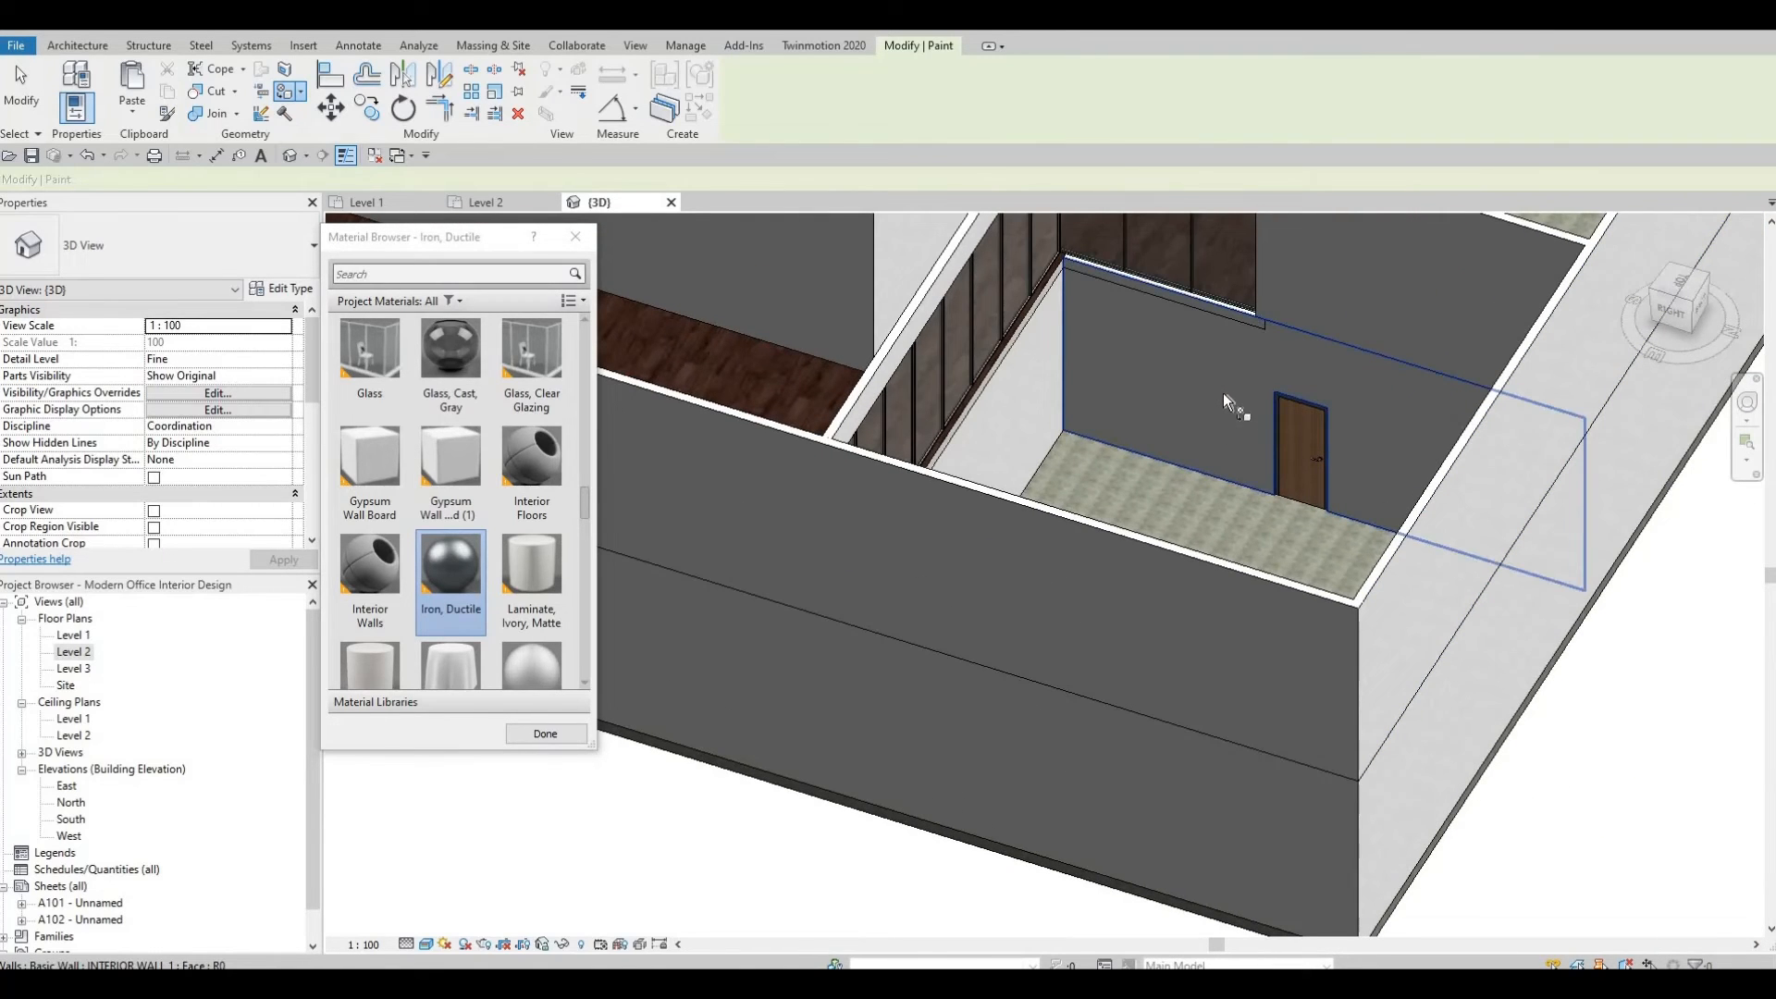
middle_click_drag(1162, 316, 963, 369, "shift")
middle_click_drag(596, 478, 744, 381, "shift")
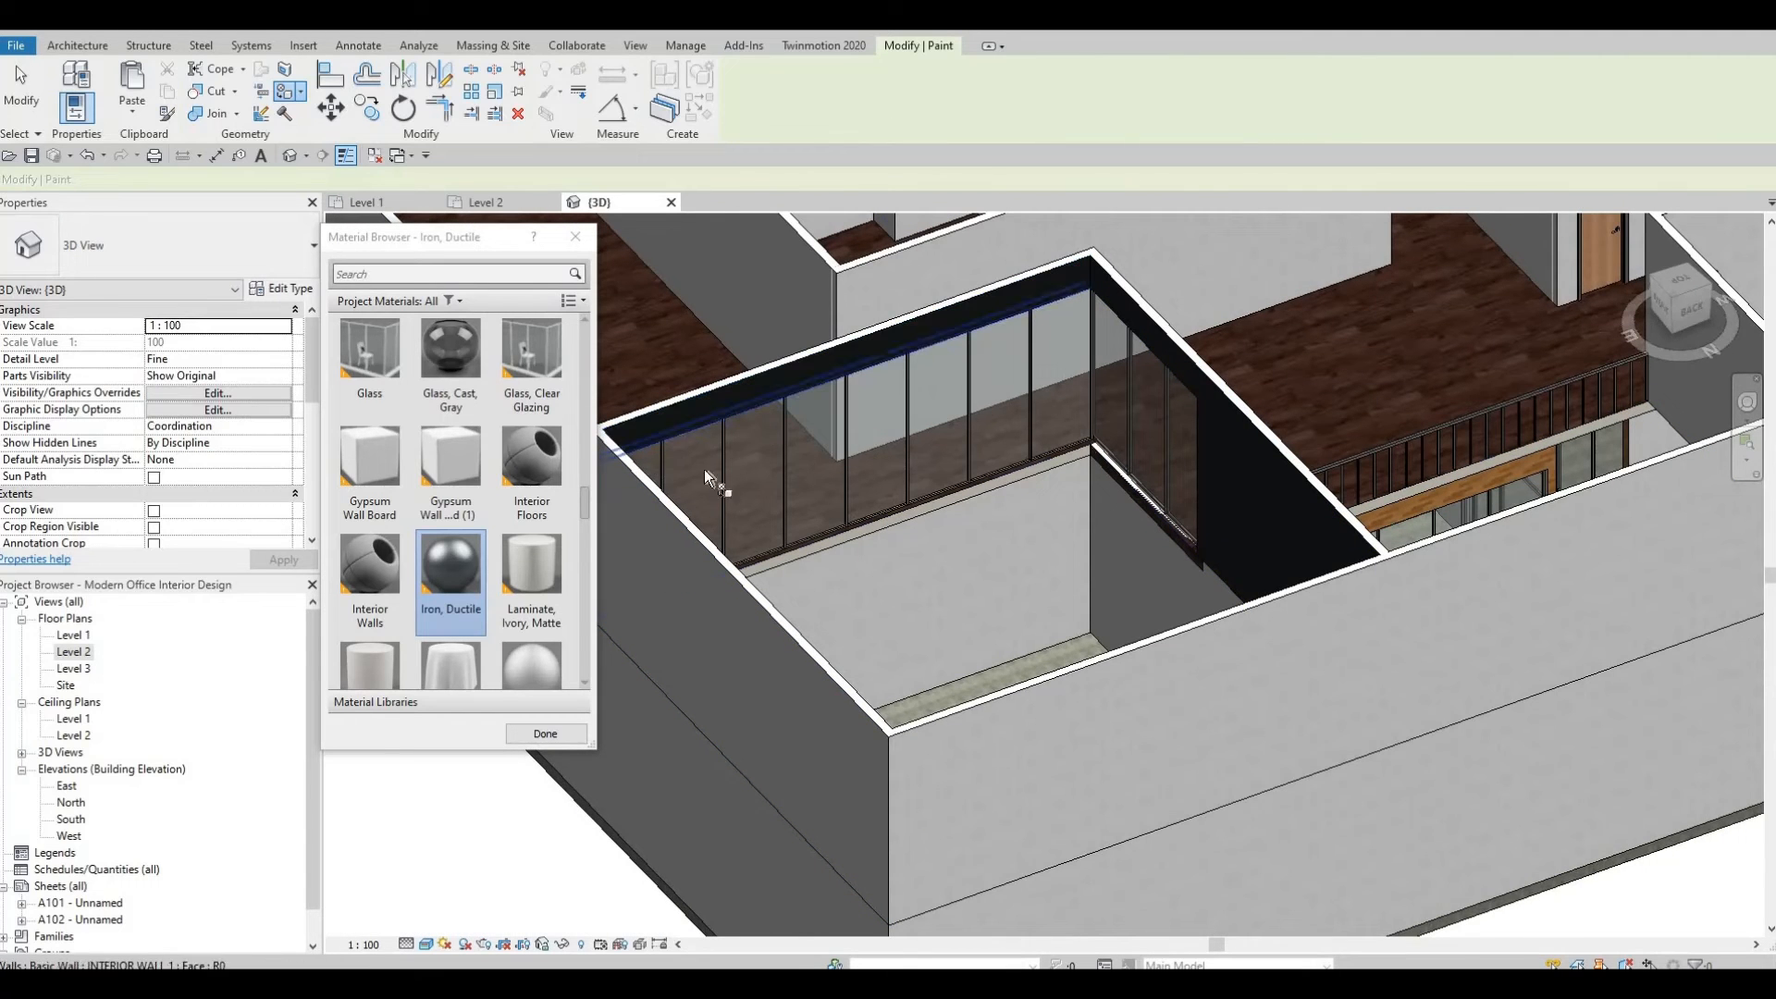
mouse_move(714, 484)
middle_mouse_down("shift")
mouse_move(904, 507)
mouse_move(824, 505)
mouse_move(890, 383)
mouse_move(718, 543)
mouse_move(452, 575)
mouse_move(877, 481)
mouse_move(940, 418)
mouse_move(971, 414)
middle_mouse_up("shift")
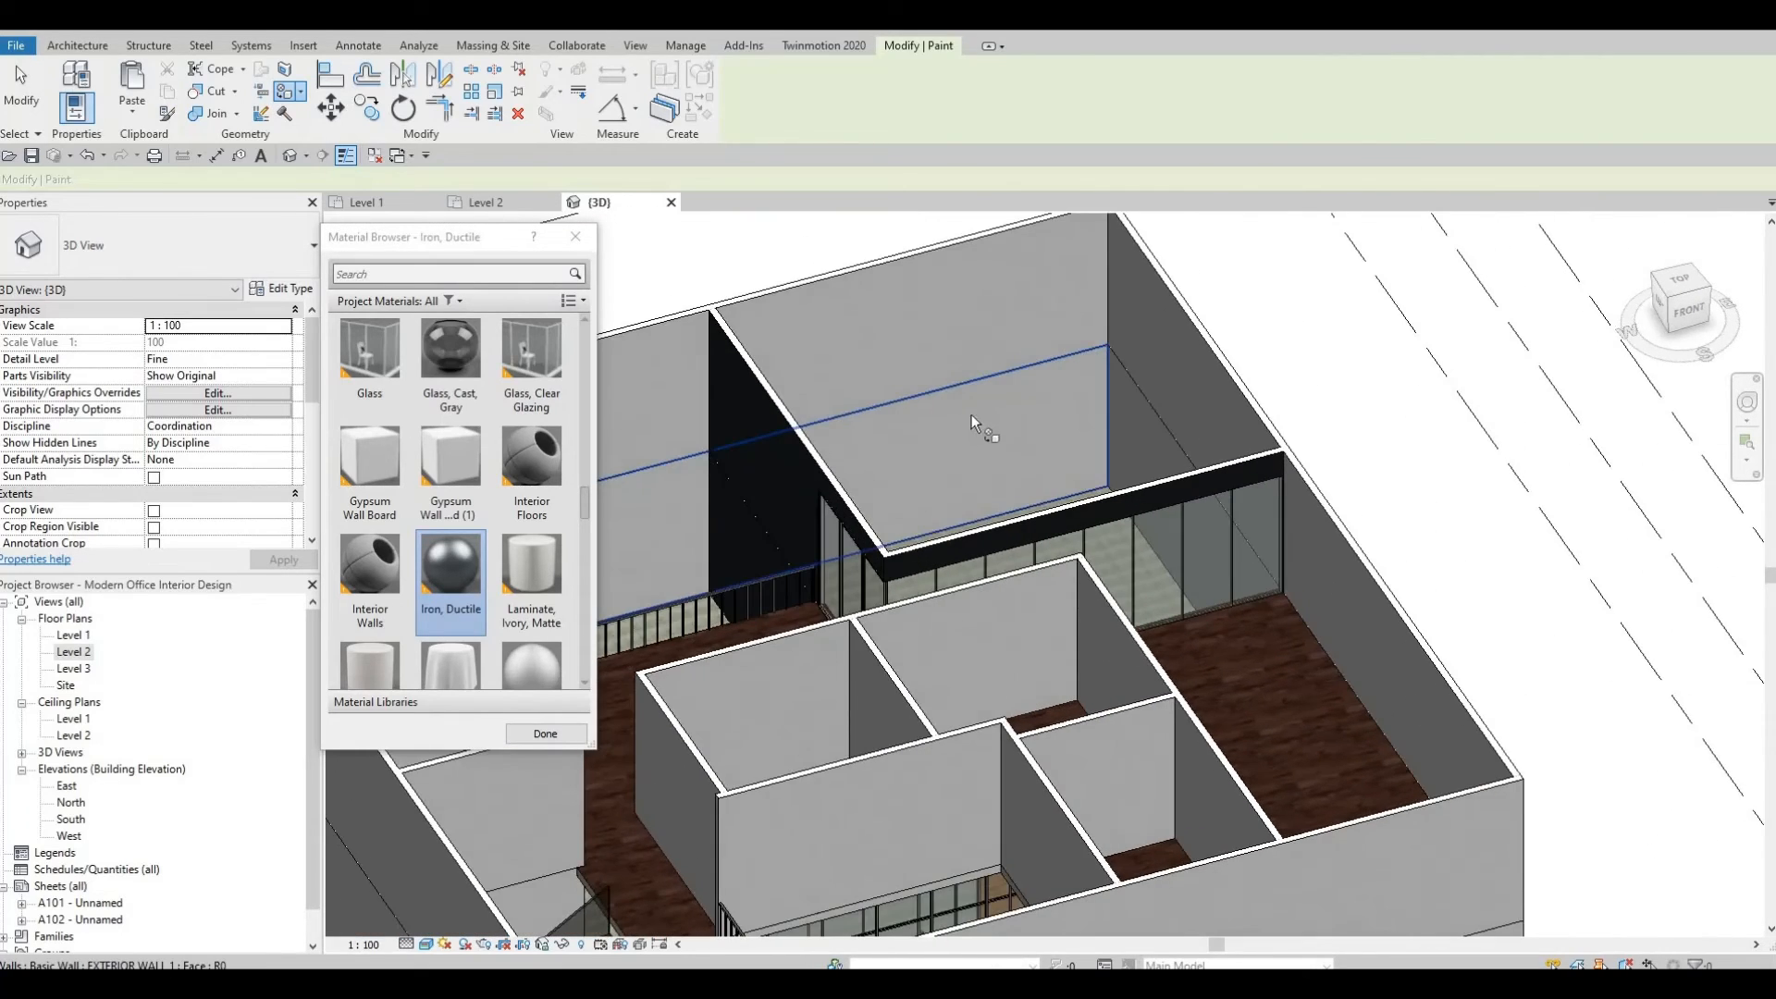
middle_click_drag(1056, 347, 1058, 425, "shift")
mouse_move(1249, 387)
middle_mouse_down("shift")
mouse_move(1268, 376)
mouse_move(1110, 380)
middle_mouse_up("shift")
scroll(1140, 238, "up", 3)
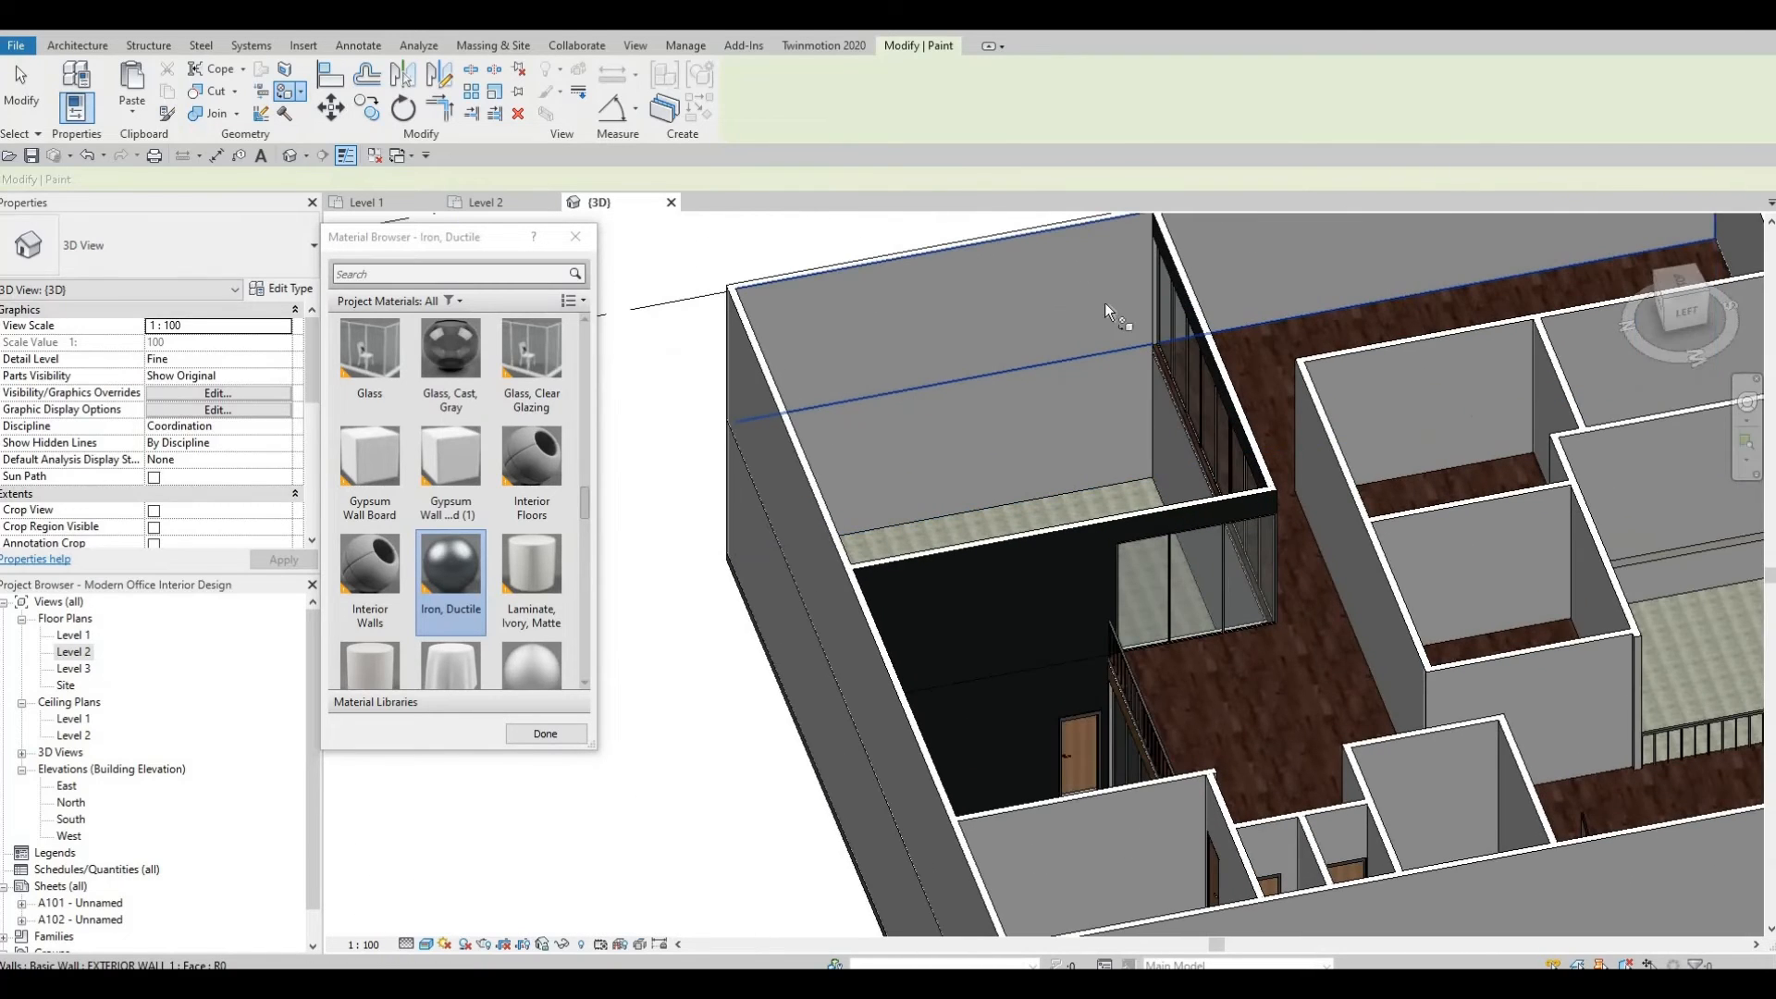
Exit the Paint tool and orbit around the painted interior walls toward the exterior wall beside the long curtain wall.
mouse_move(1290, 347)
middle_mouse_down("shift")
mouse_move(988, 390)
mouse_move(1265, 416)
middle_mouse_up("shift")
left_click(1018, 383)
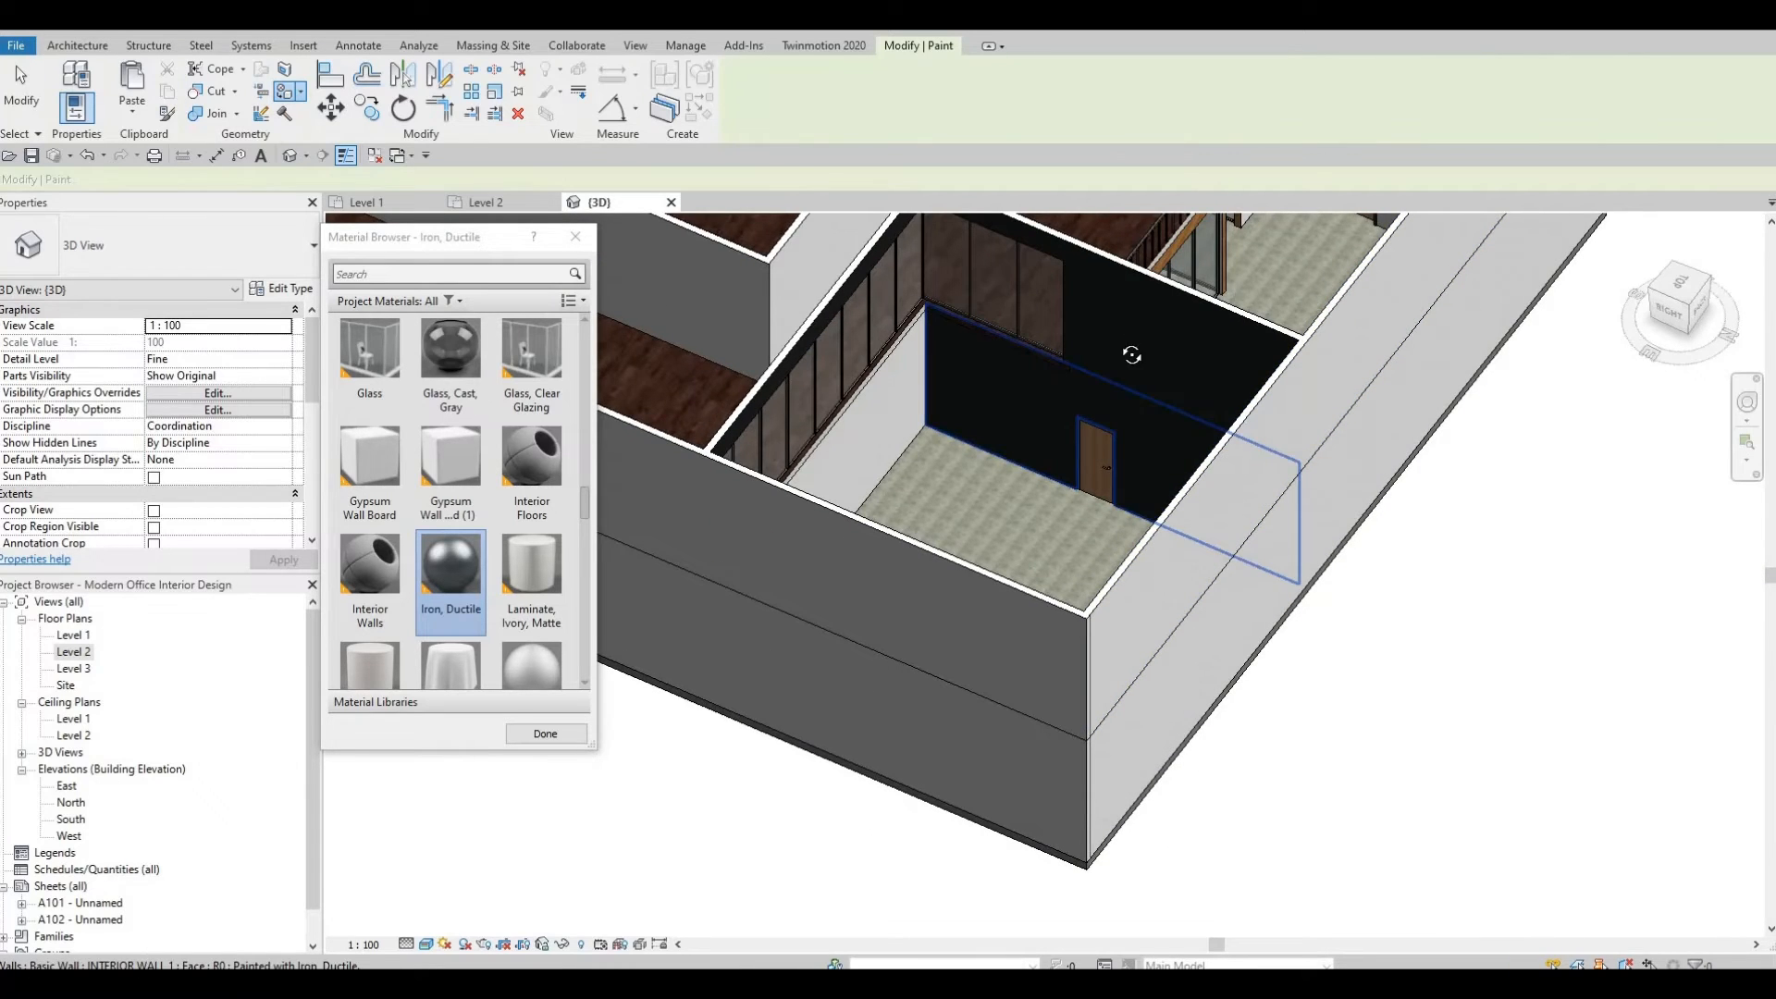
mouse_move(1131, 355)
middle_mouse_down("shift")
mouse_move(1046, 392)
mouse_move(1113, 369)
middle_mouse_up("shift")
mouse_move(1407, 380)
middle_mouse_down("shift")
mouse_move(979, 387)
mouse_move(1186, 383)
middle_mouse_up("shift")
mouse_move(989, 400)
middle_mouse_down("shift")
mouse_move(963, 289)
mouse_move(852, 425)
middle_mouse_up("shift")
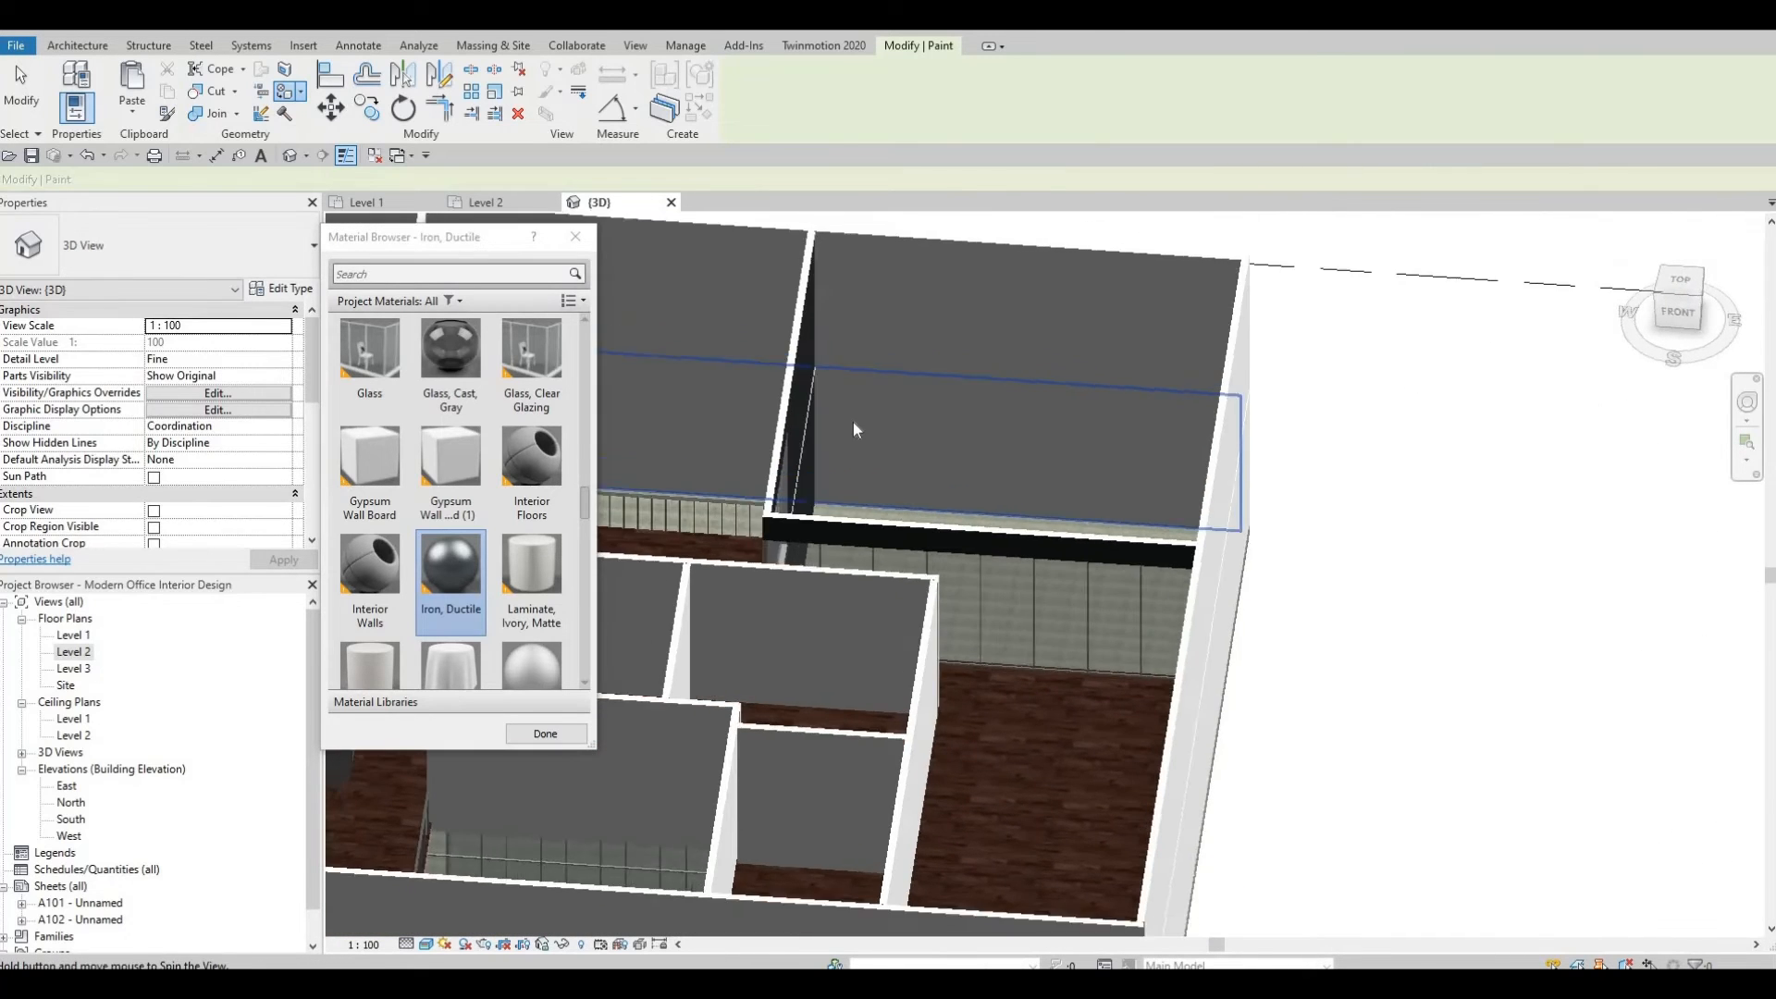
key("Escape")
key("Escape")
middle_click_drag(742, 395, 518, 120, "shift")
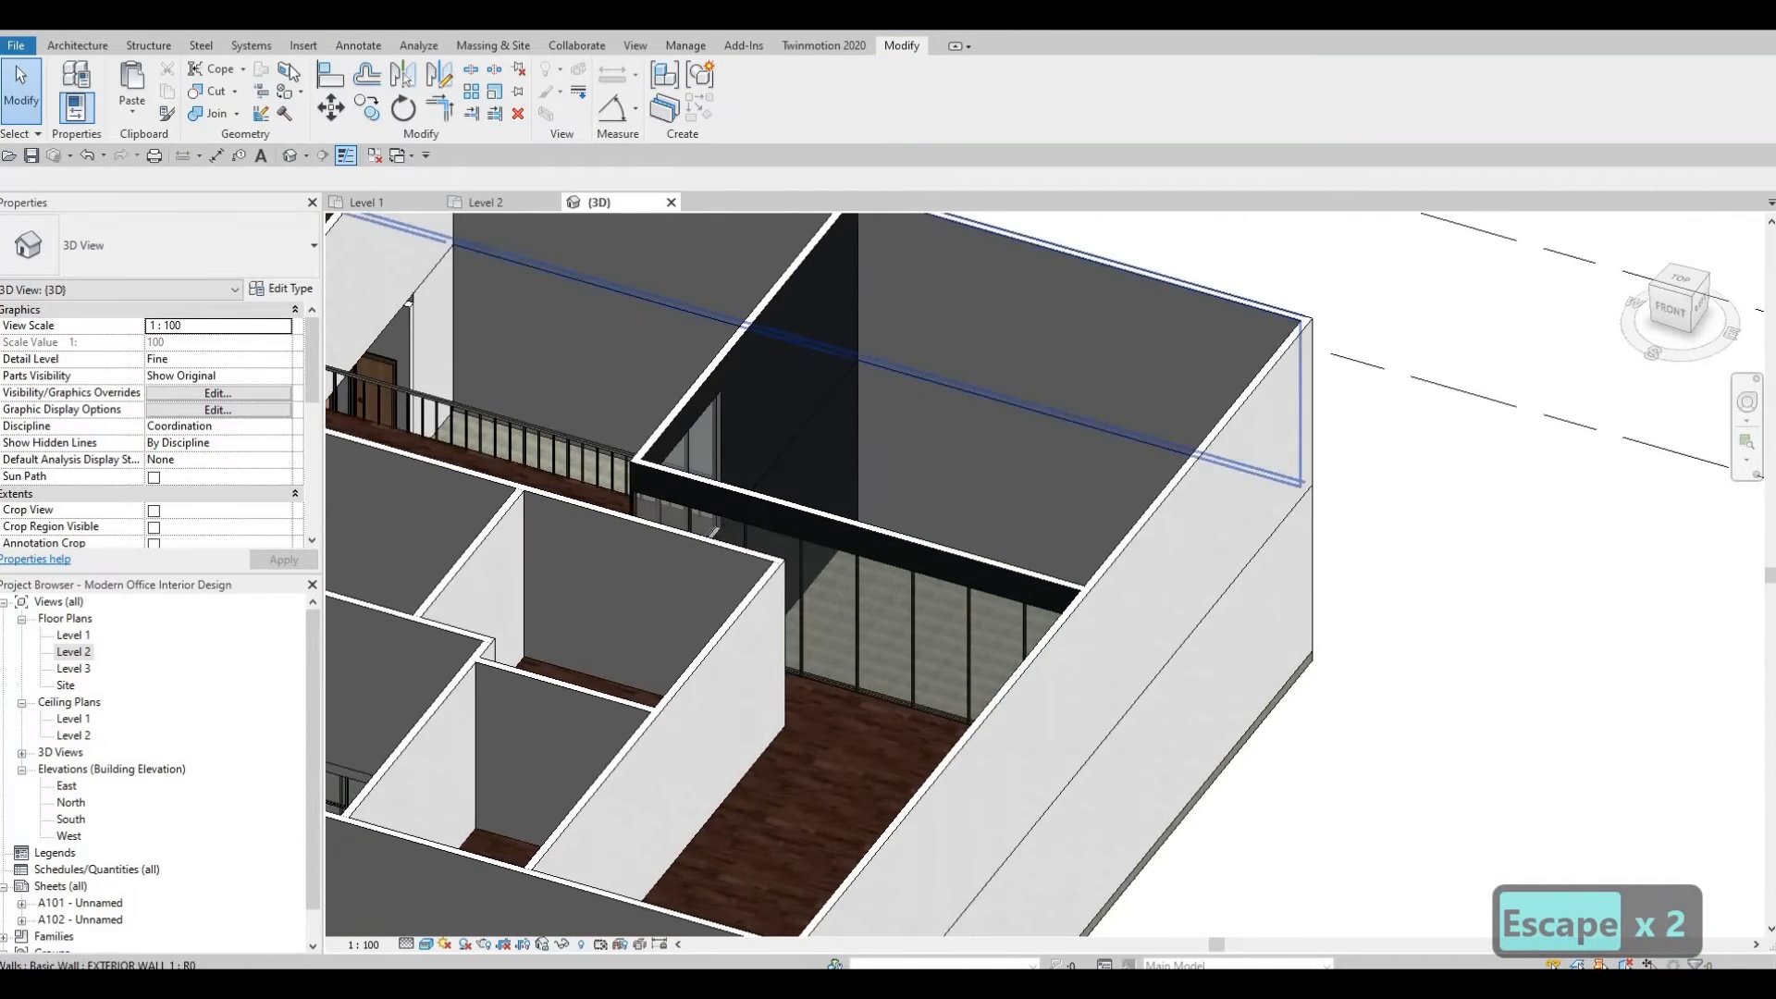
Split the exterior wall's inner face with a vertical line where the painted interior wall meets it.
left_click(285, 72)
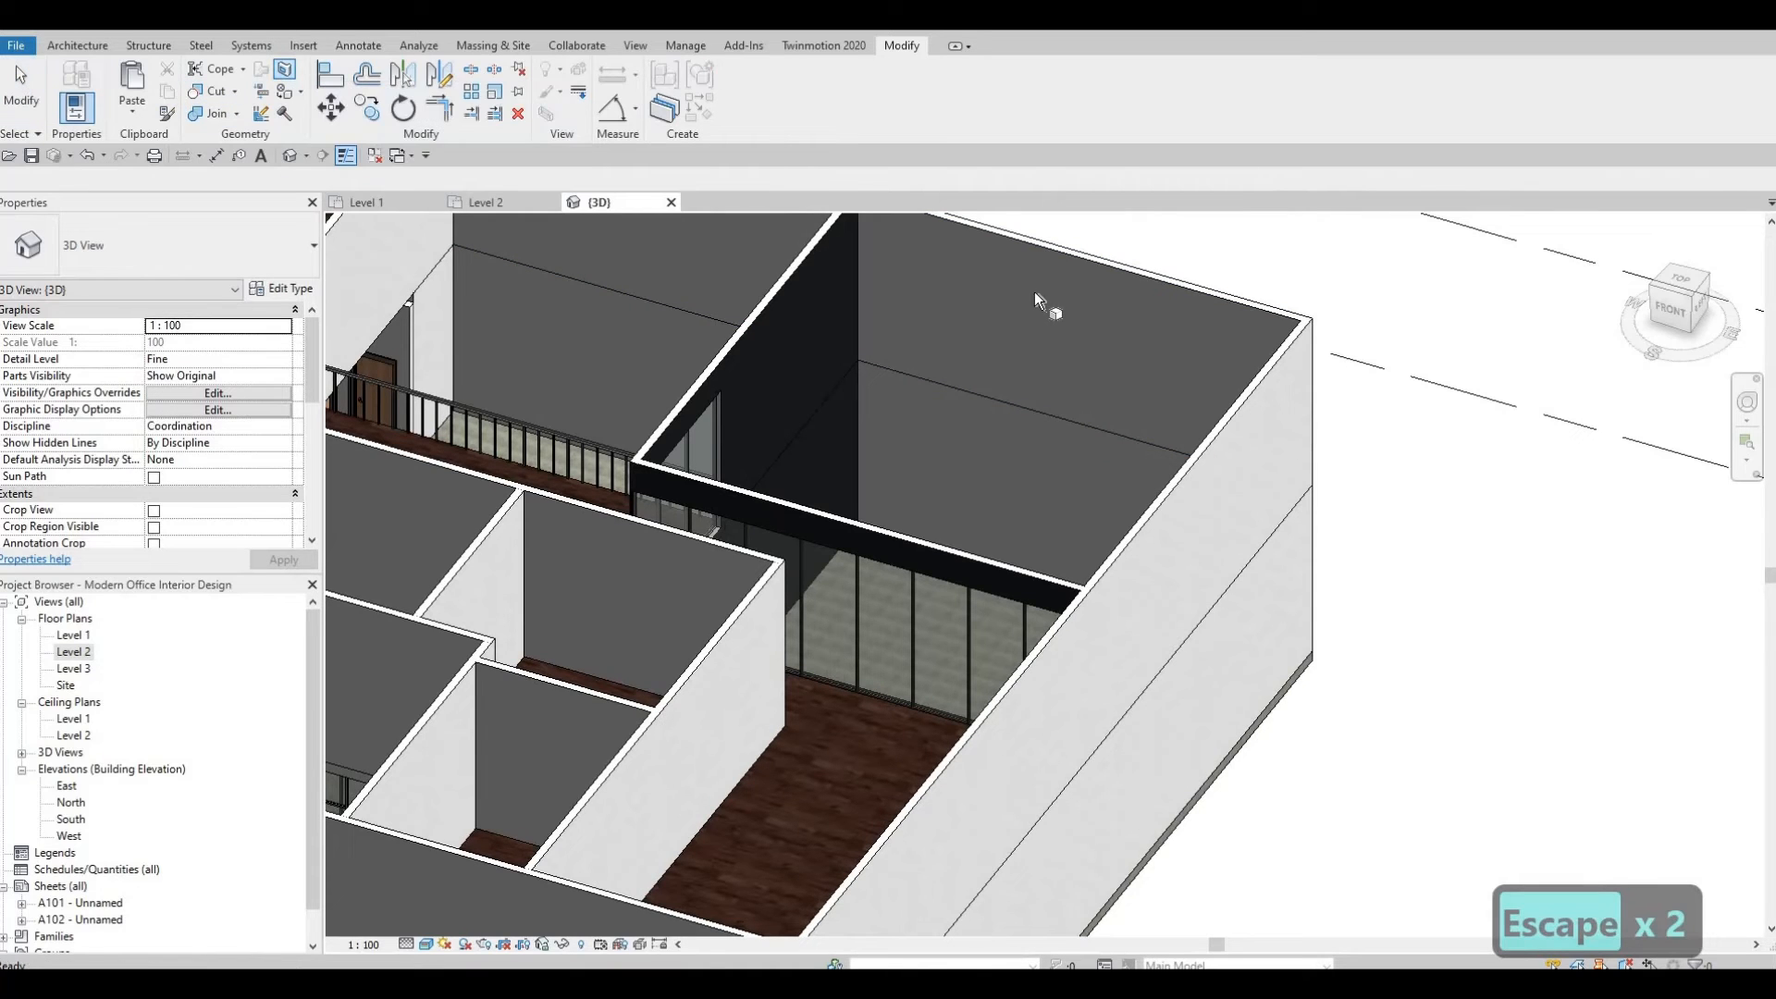
left_click(943, 275)
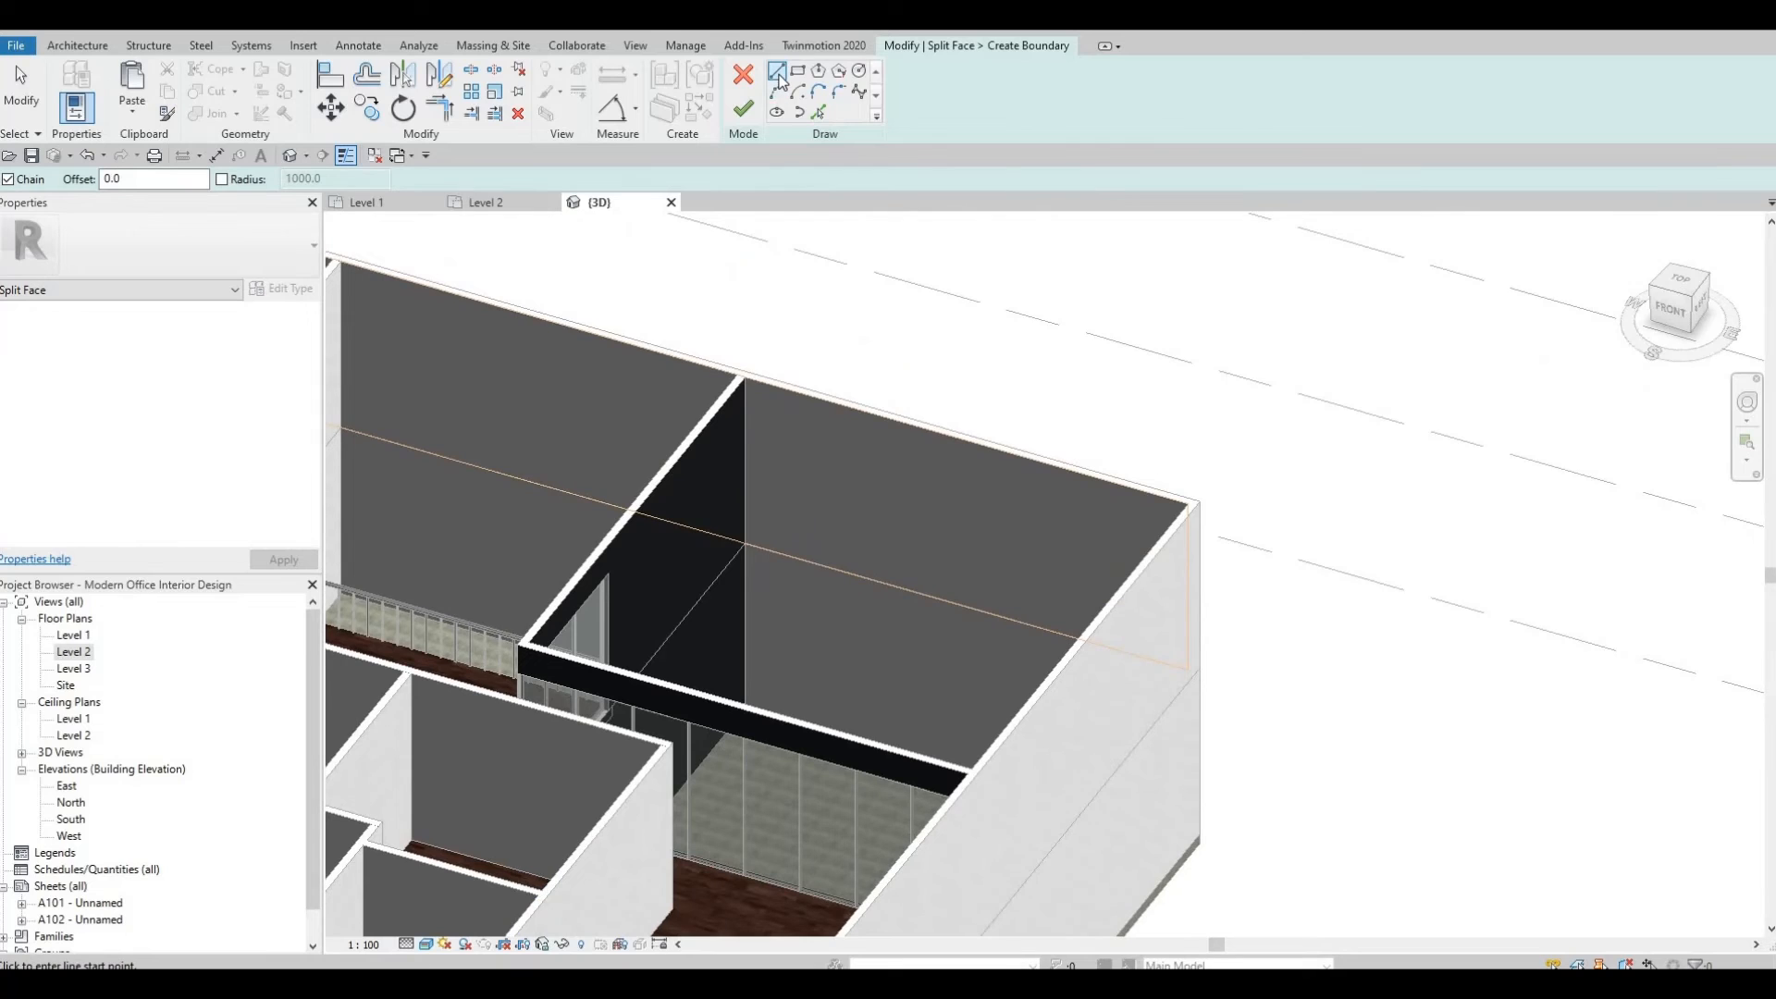
scroll(731, 529, "up", 4)
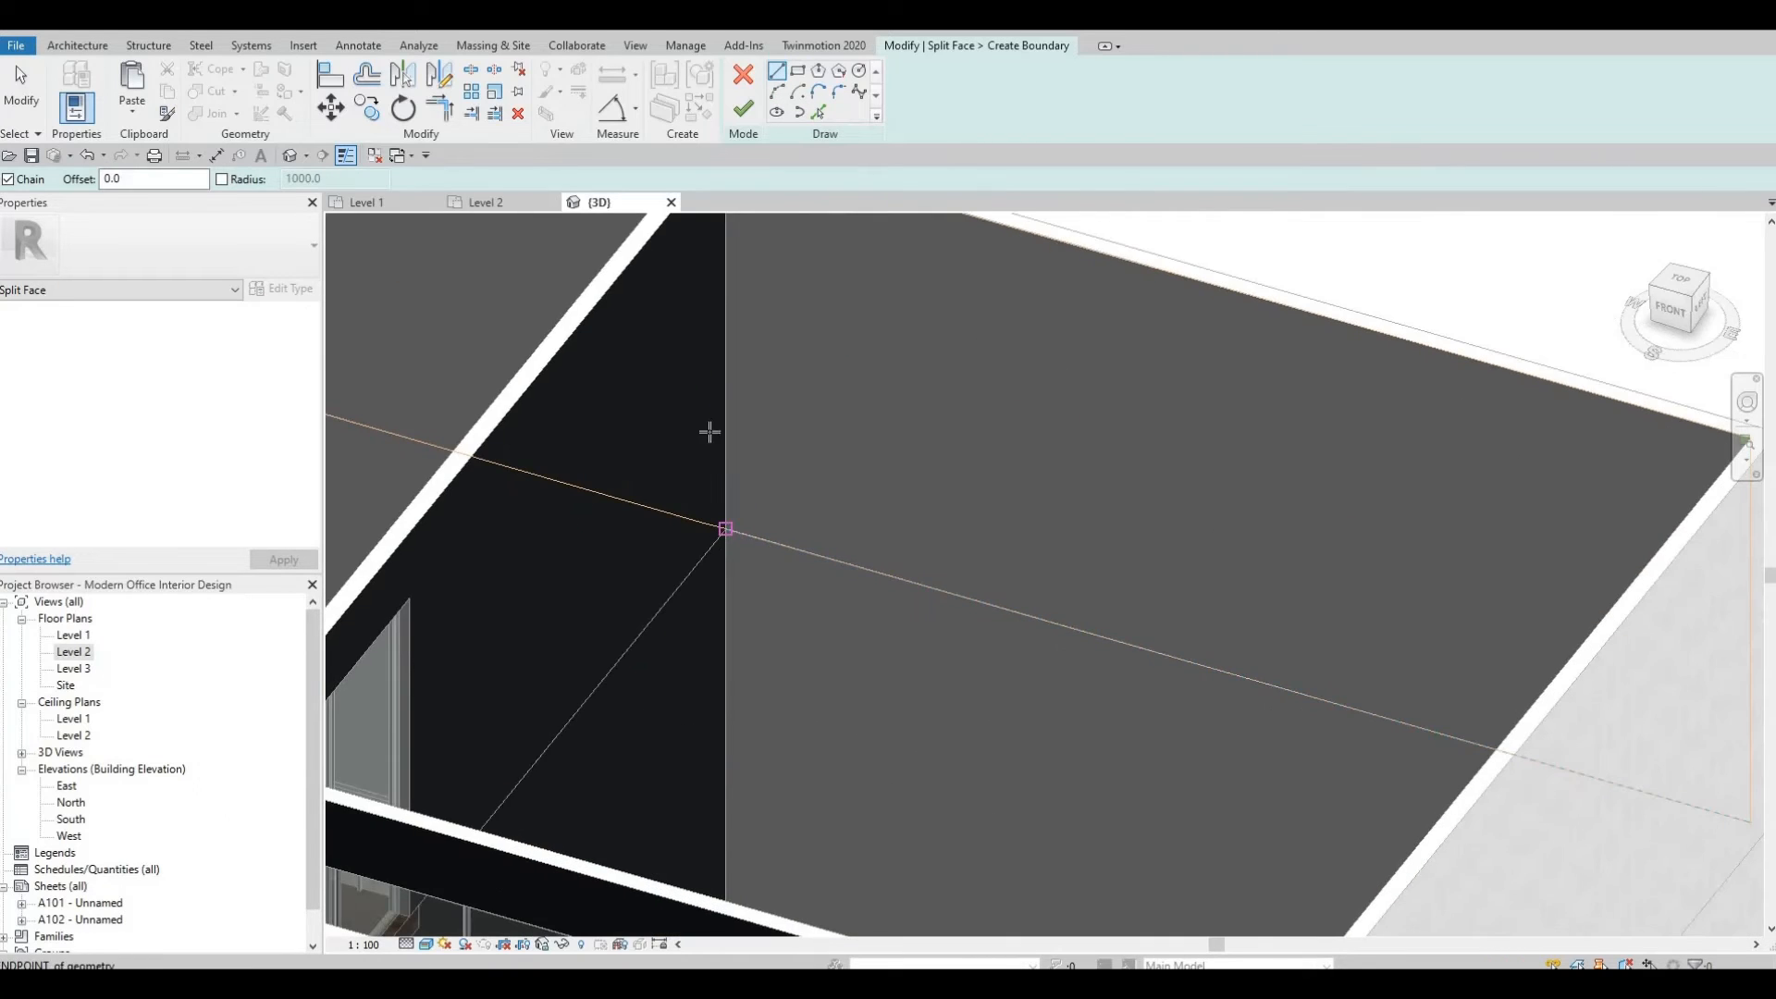
left_click(725, 529)
middle_click_drag(761, 503, 789, 847)
scroll(752, 493, "up", 2)
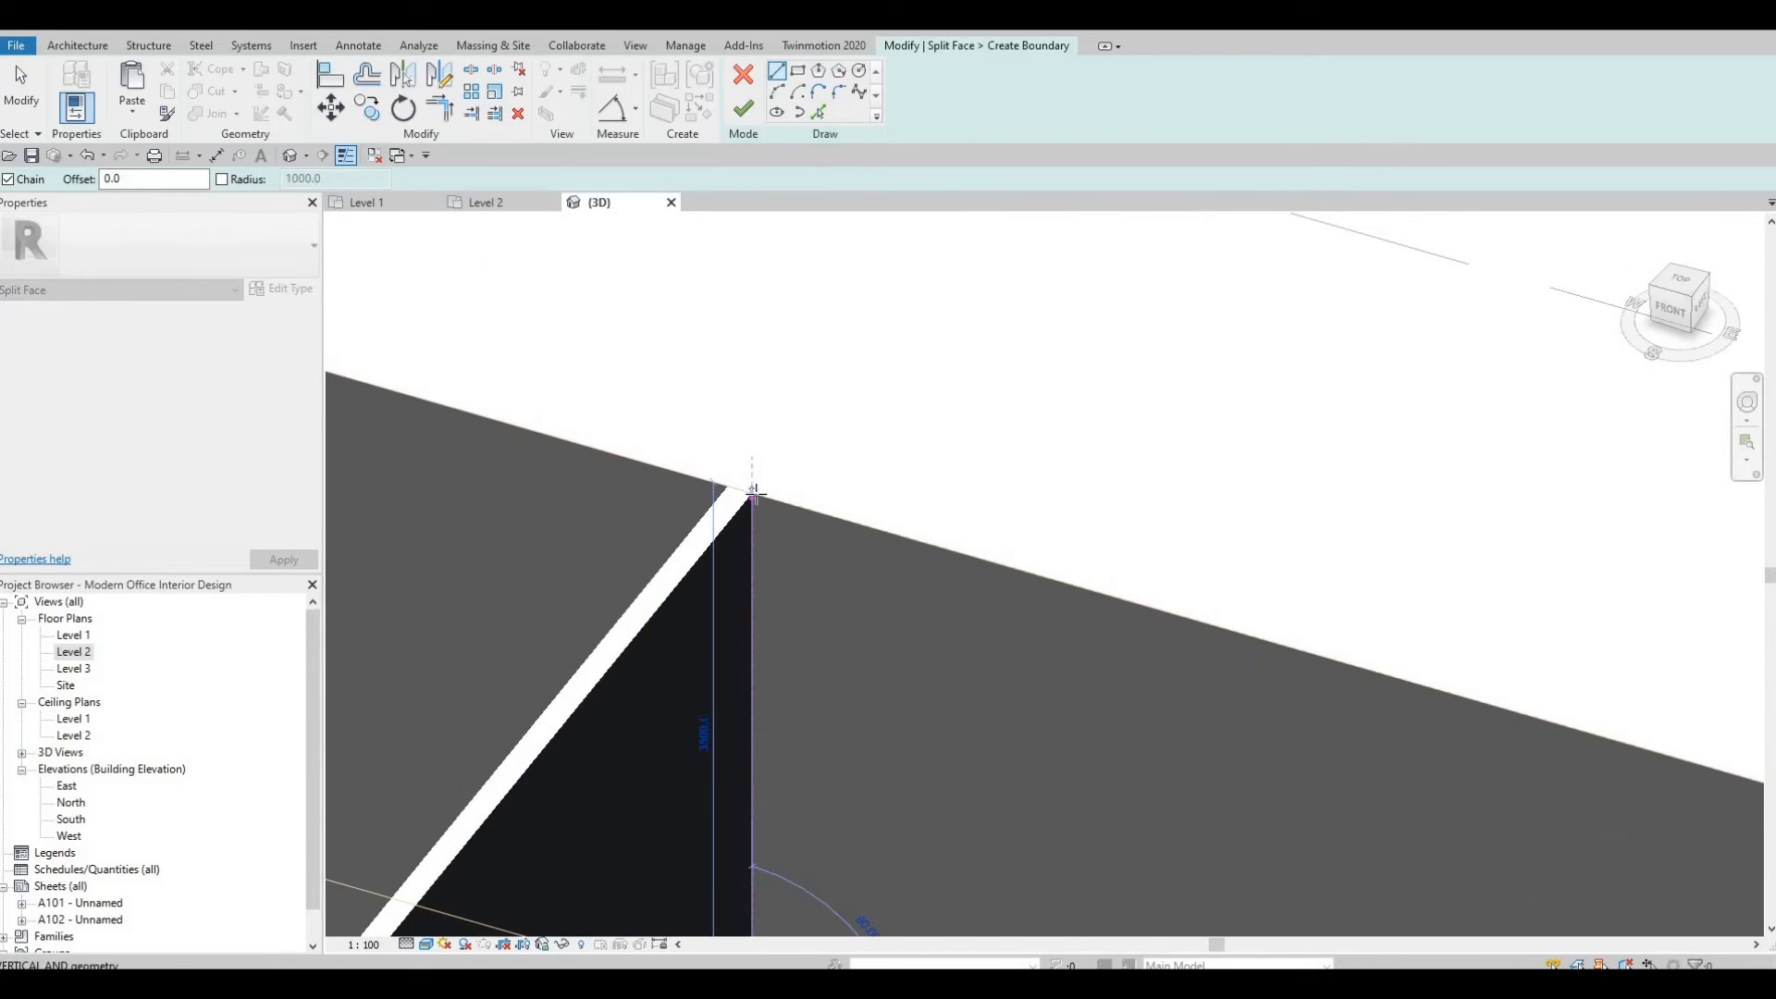
left_click(753, 492)
key("Escape")
scroll(822, 470, "down", 2)
middle_click_drag(819, 454, 765, 309)
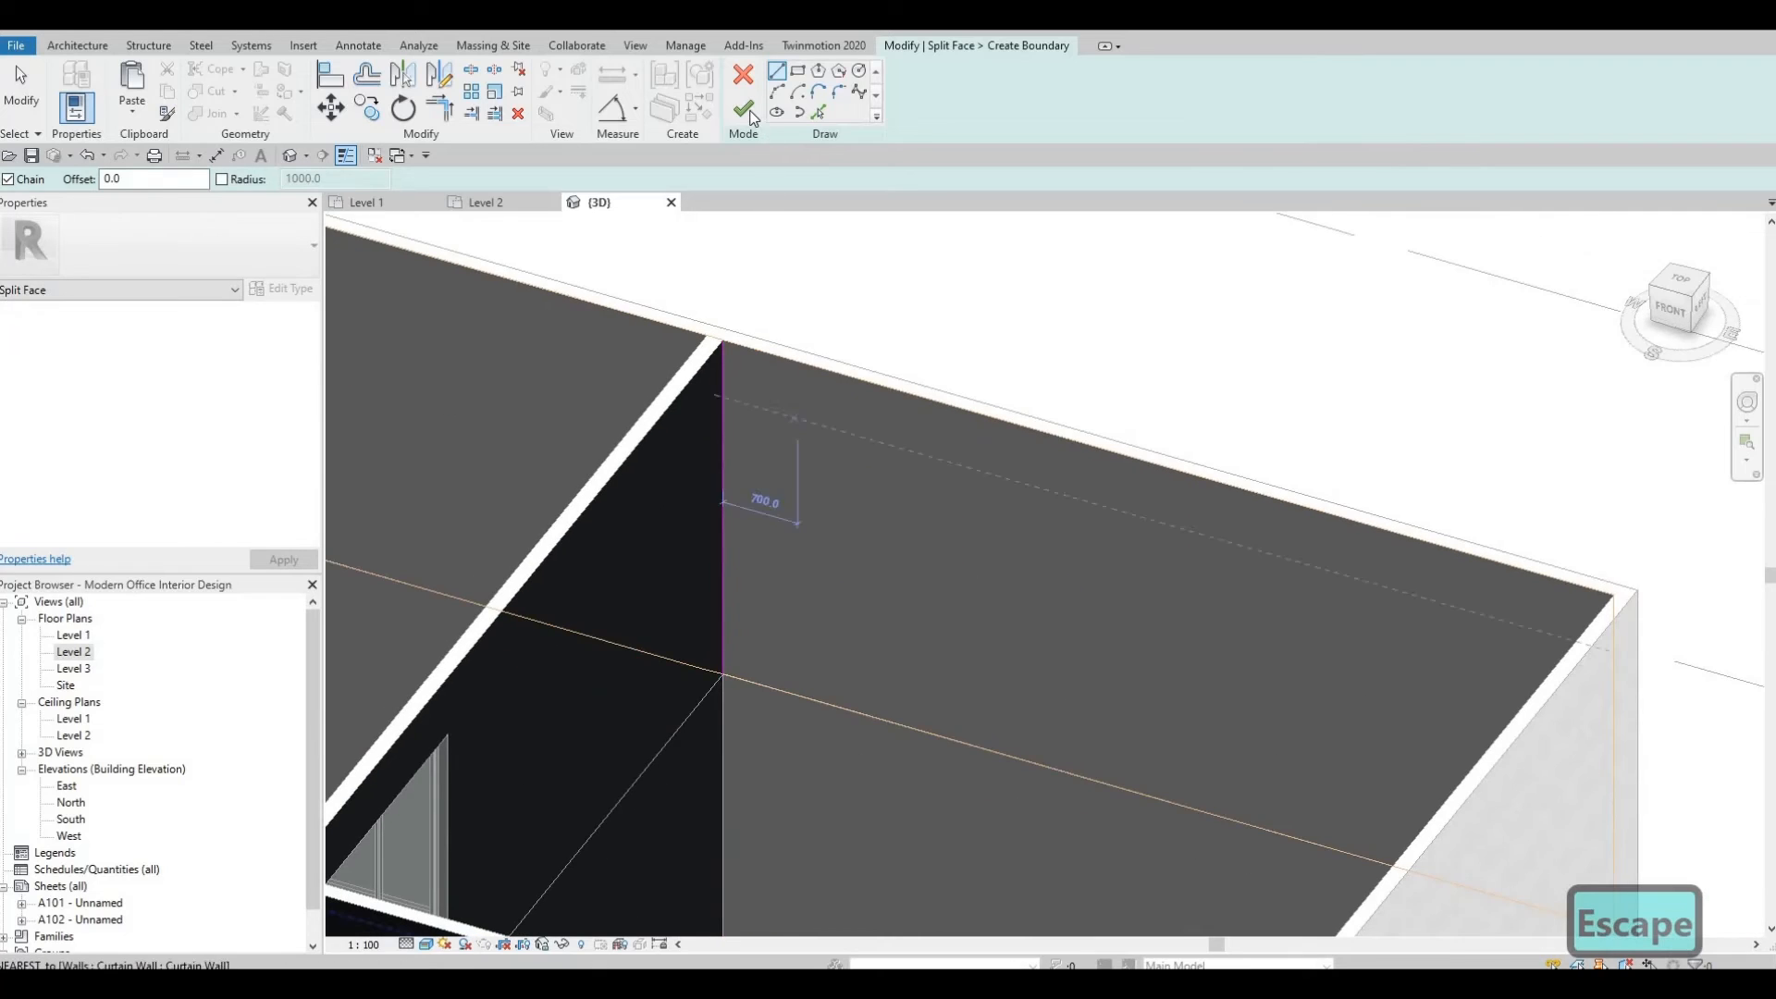
left_click(744, 112)
Orbit and zoom around the split exterior wall face and select it to check the new region.
scroll(870, 361, "down", 2)
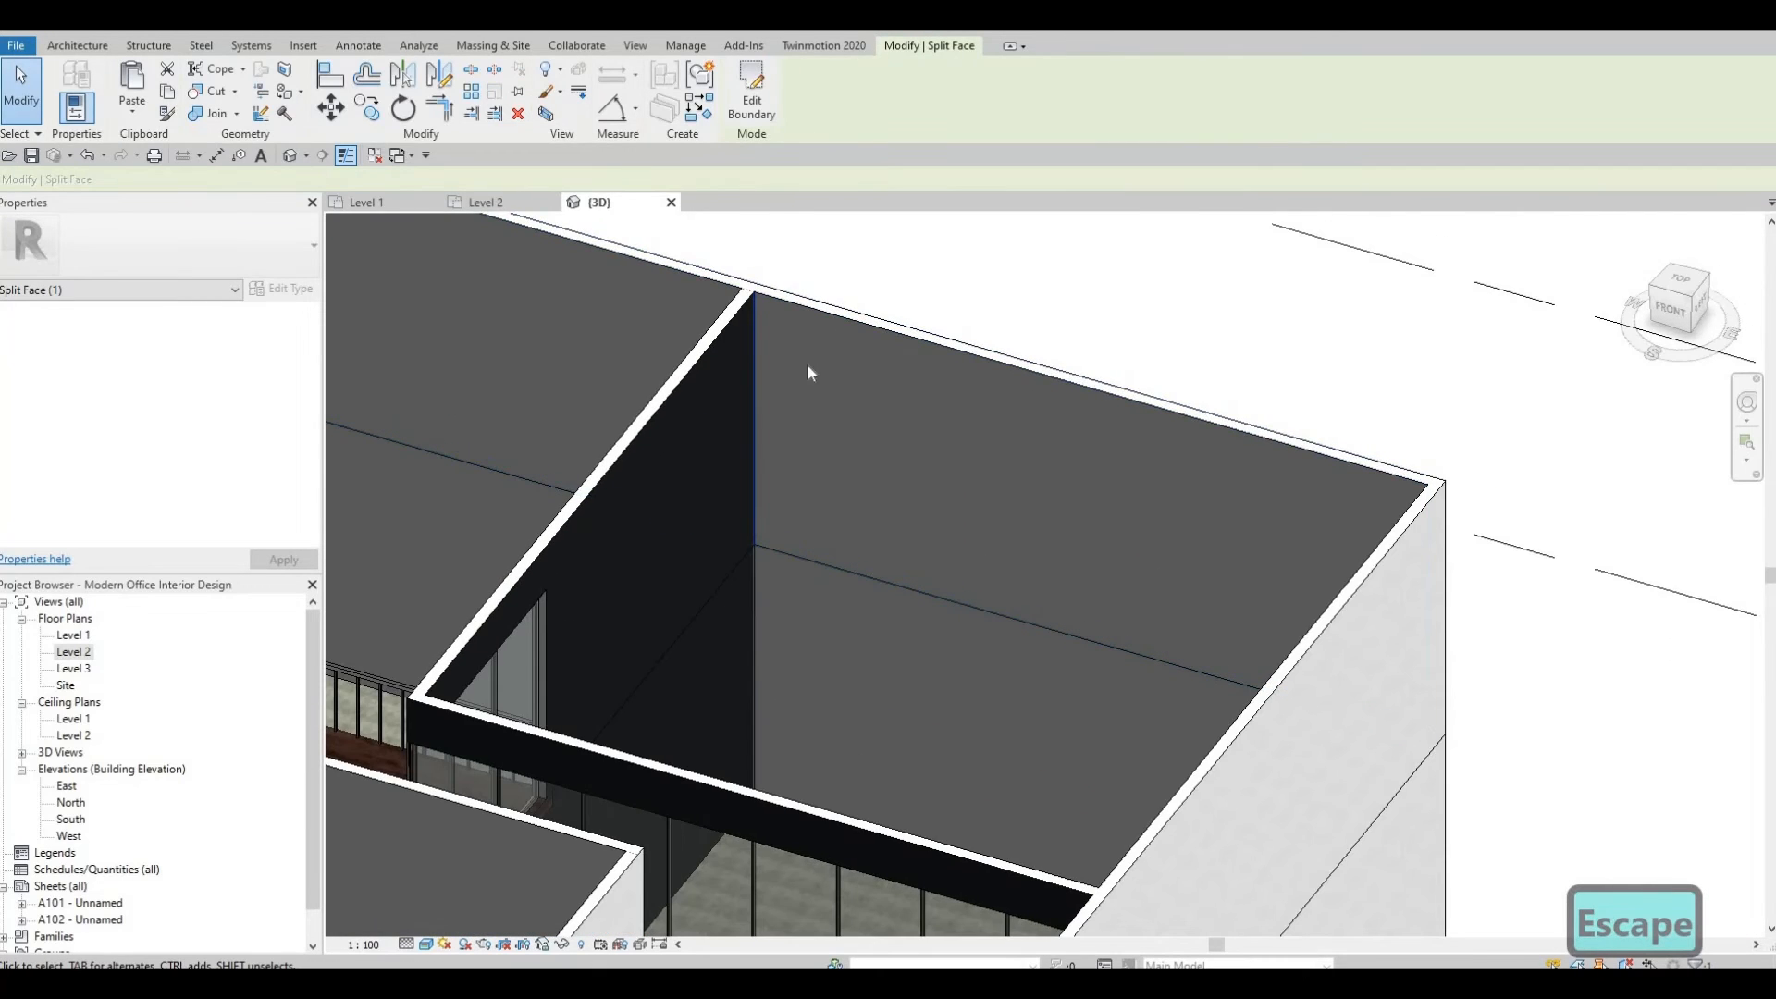
scroll(914, 381, "down", 2)
middle_click_drag(550, 305, 696, 314)
scroll(807, 440, "down", 1)
scroll(662, 325, "down", 2)
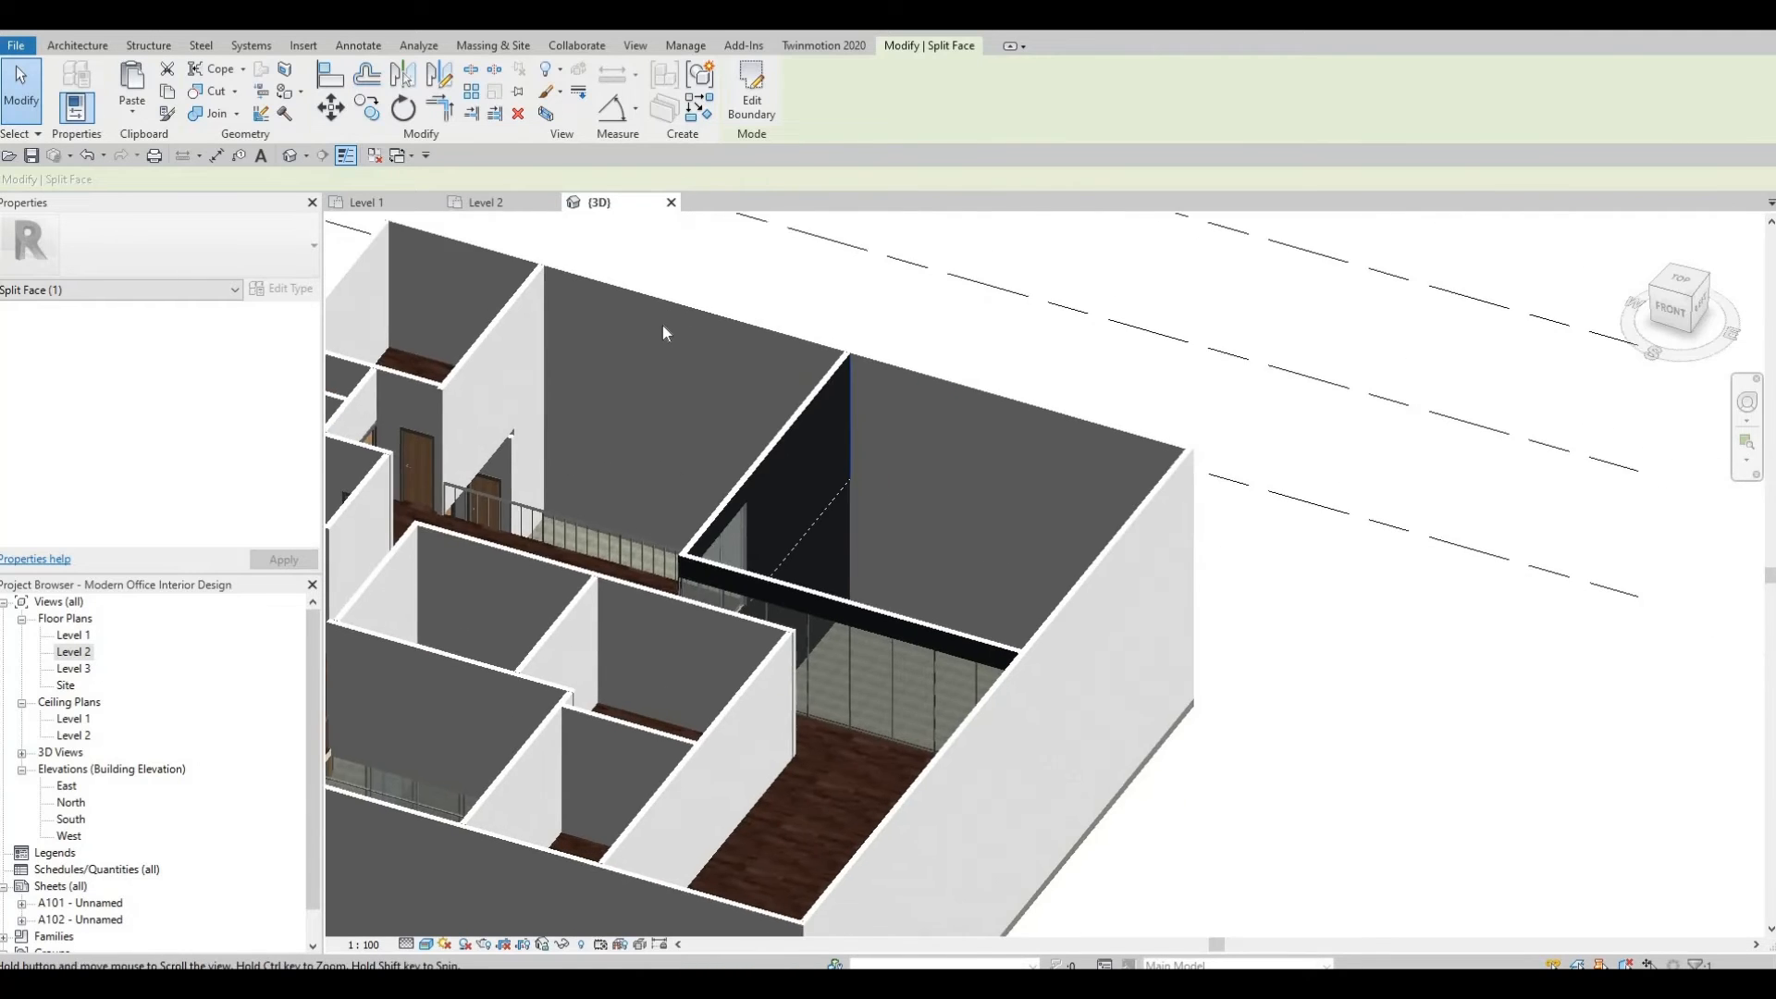
scroll(662, 325, "up", 1)
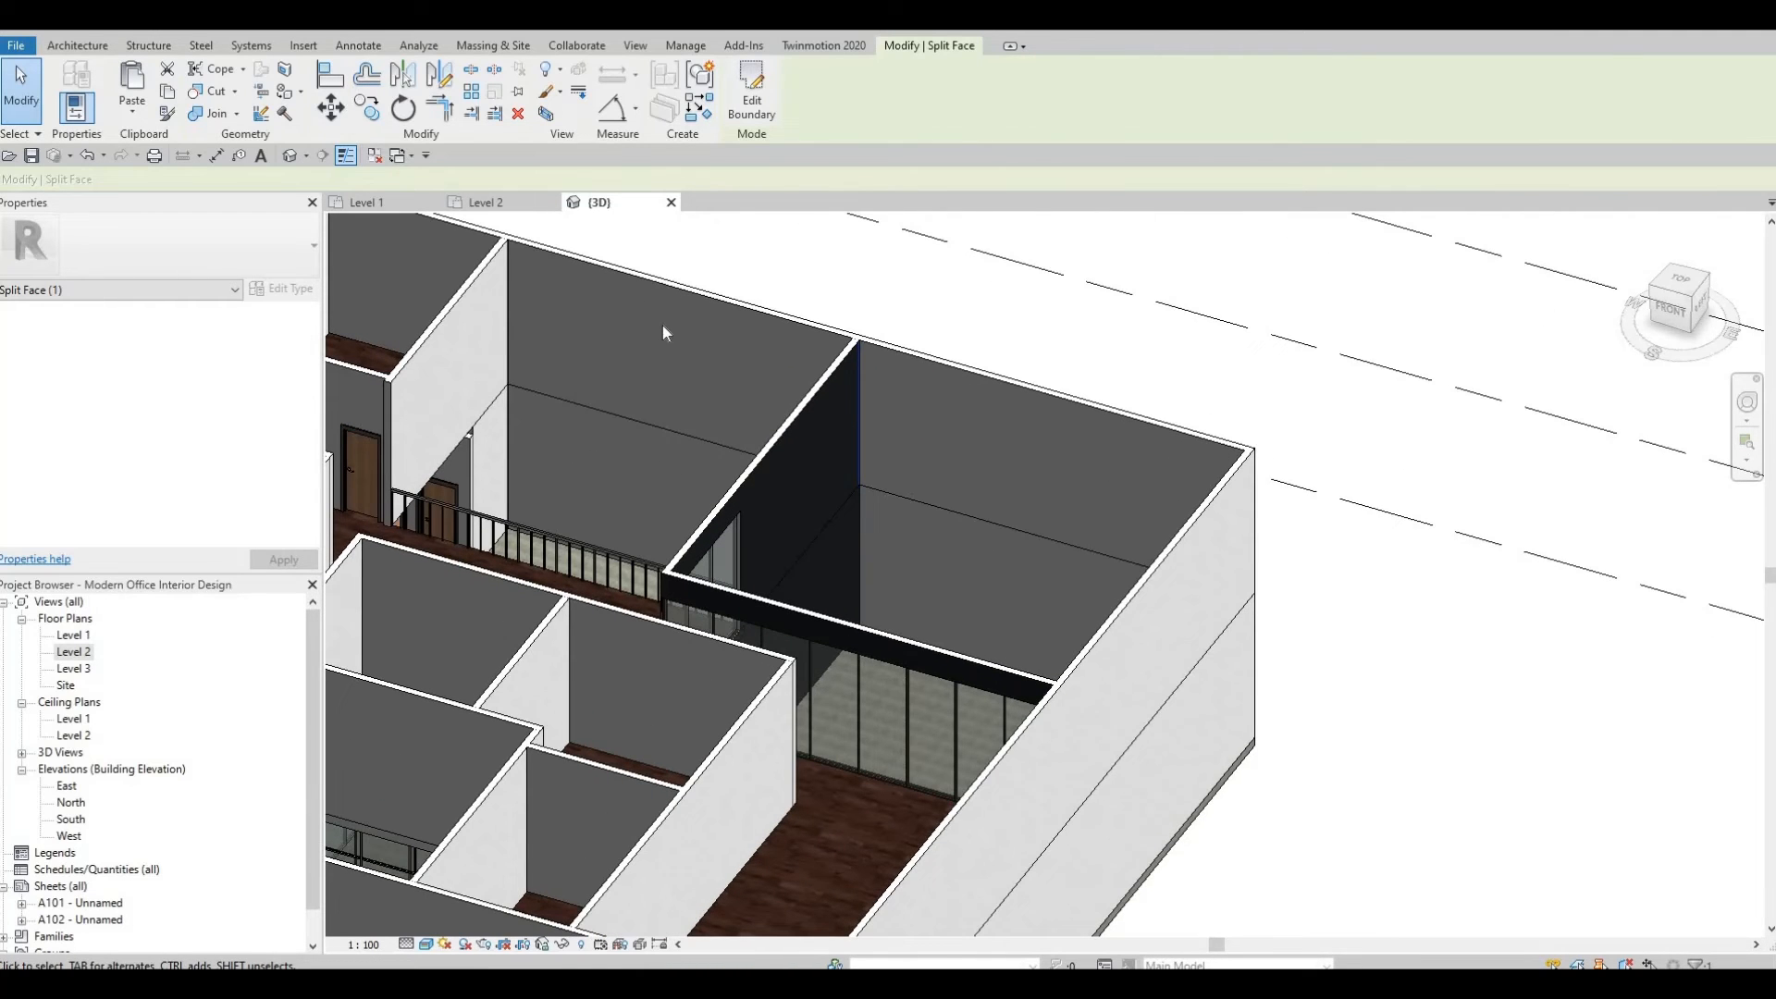
left_click(751, 380)
key("Escape")
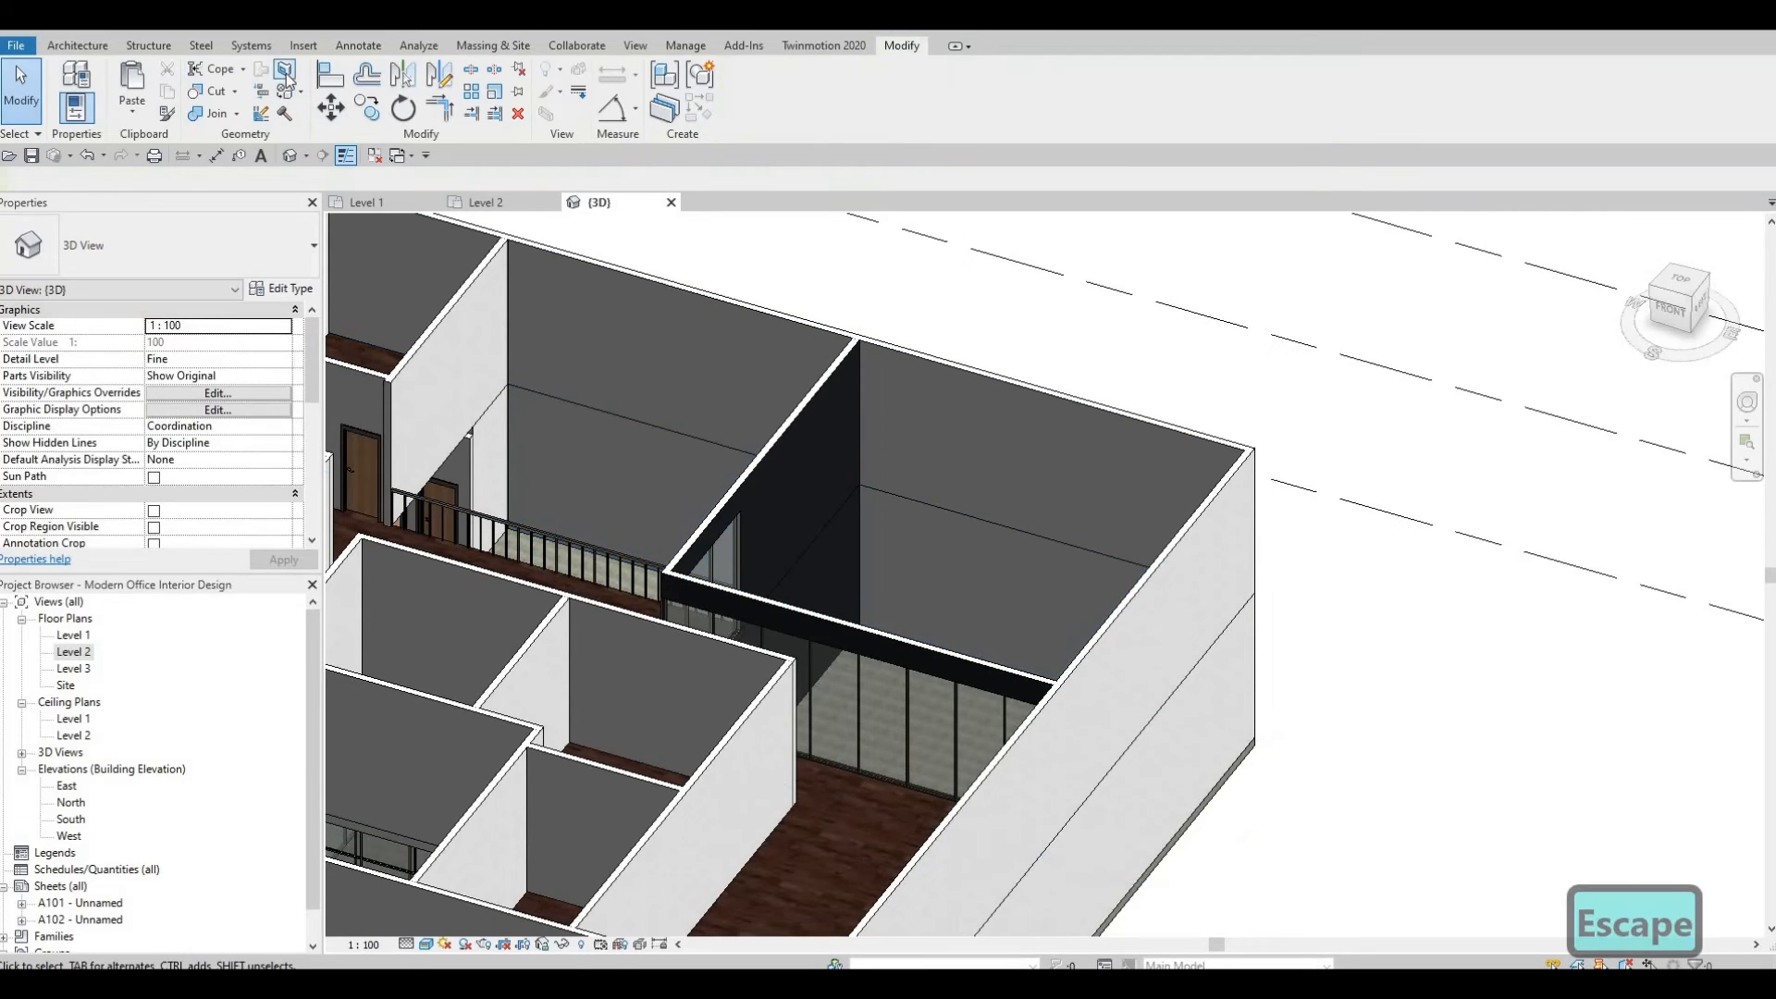
Split the same exterior wall face on the other side of the interior wall with a vertical line at the junction.
left_click(285, 72)
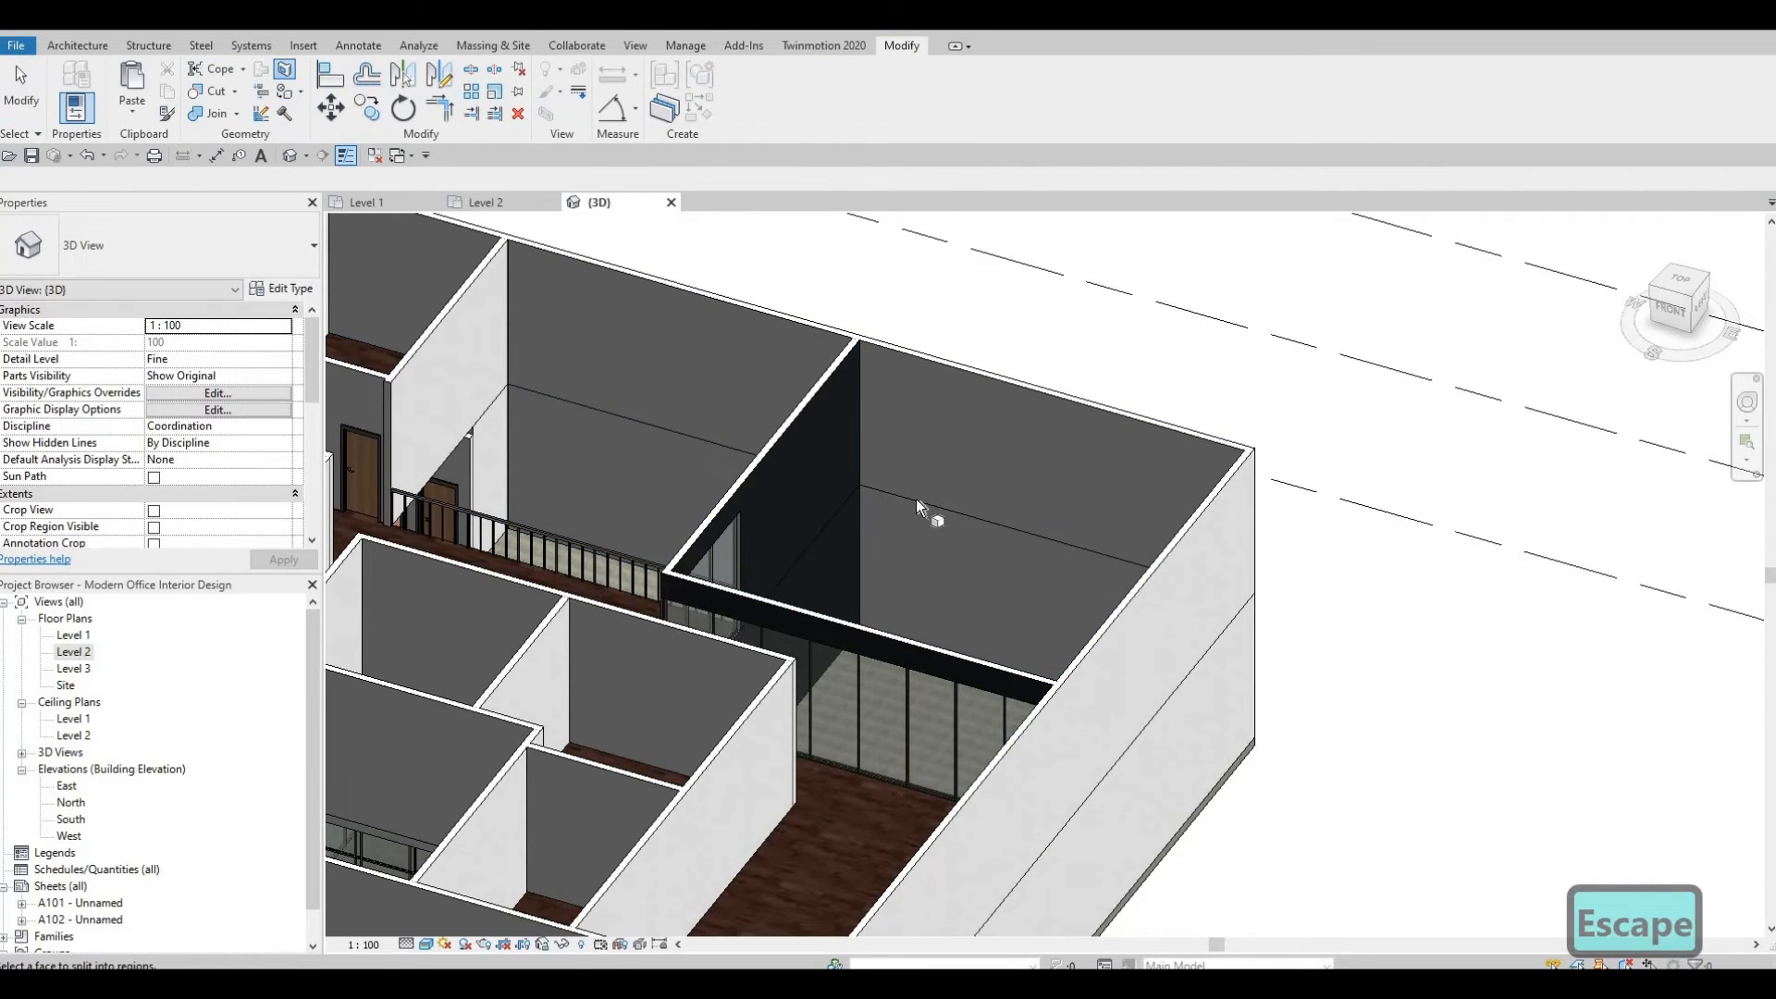
middle_click_drag(960, 591, 962, 581, "shift")
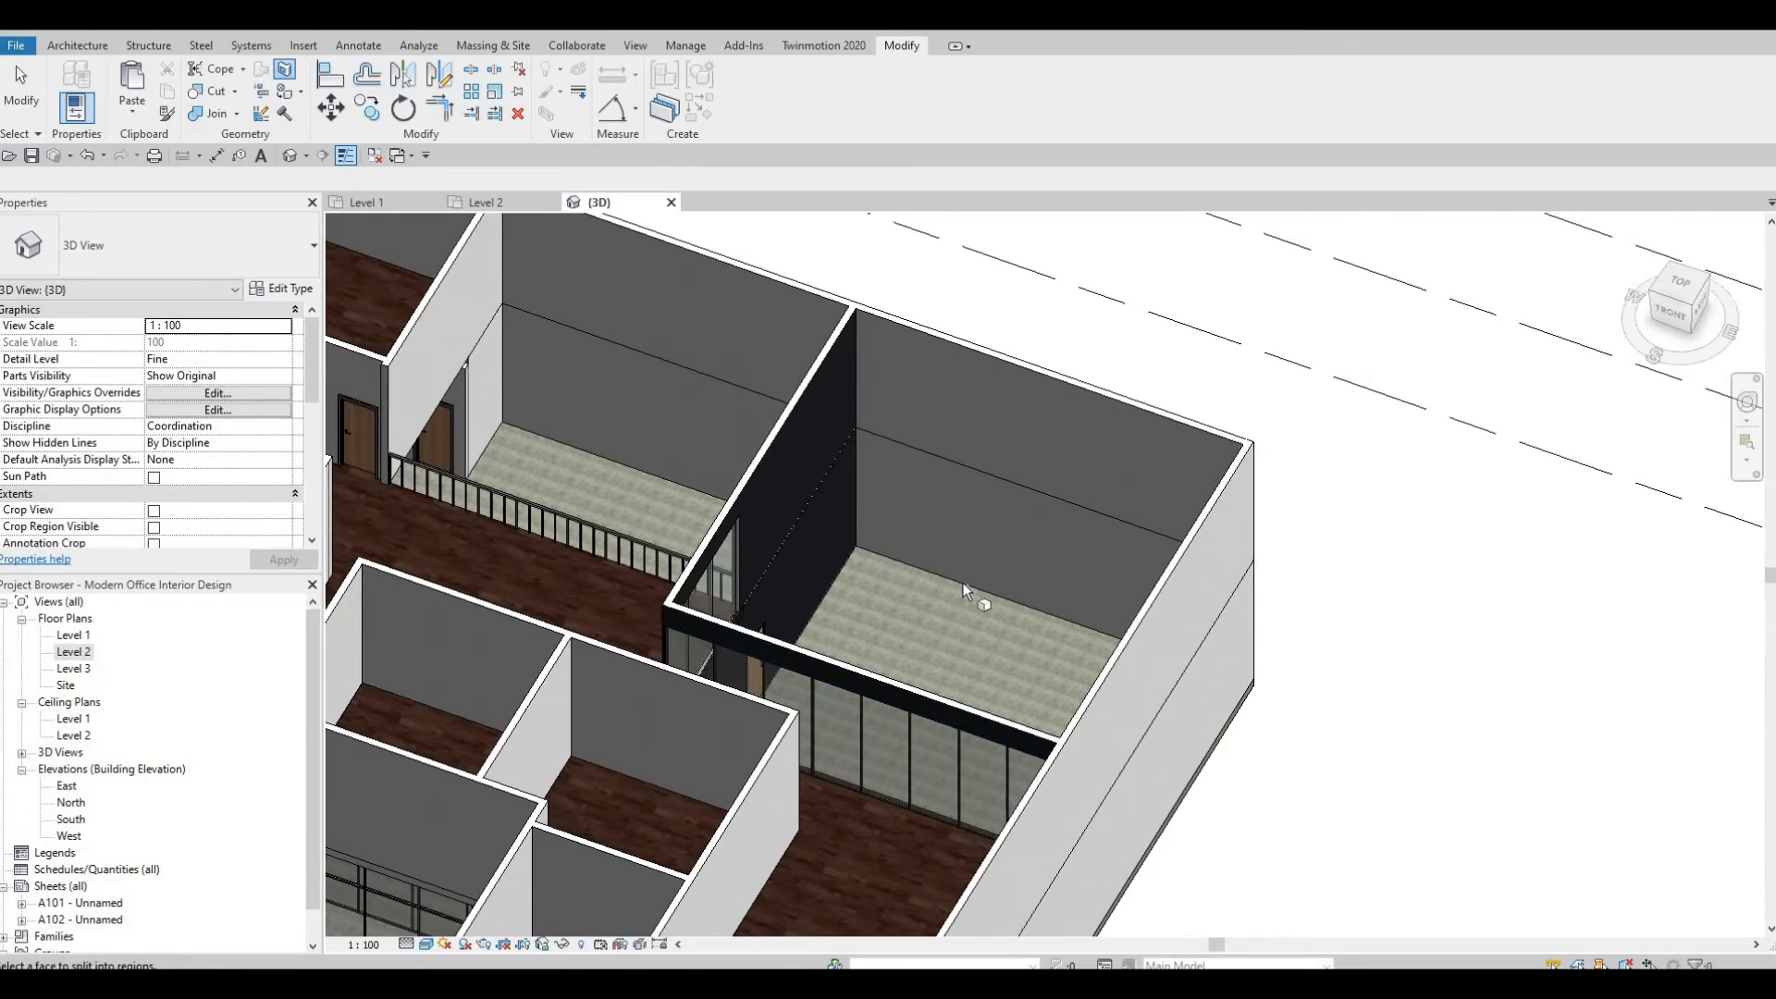
left_click(962, 581)
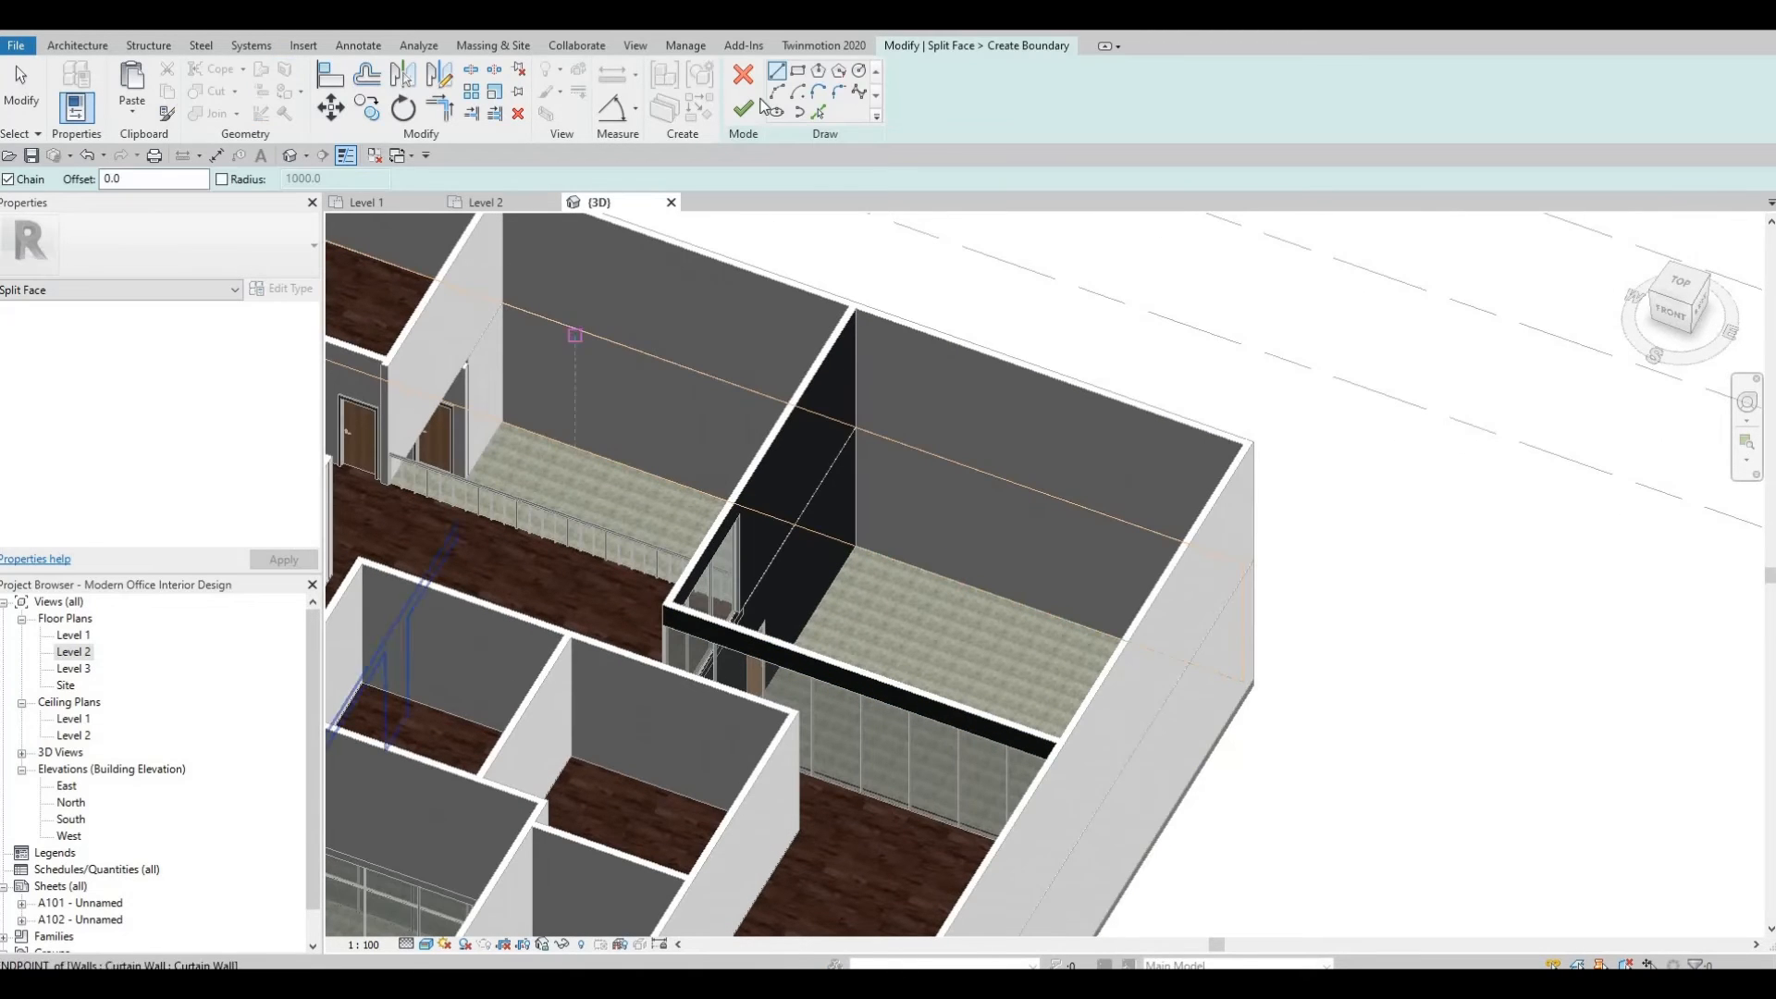
scroll(870, 516, "up", 5)
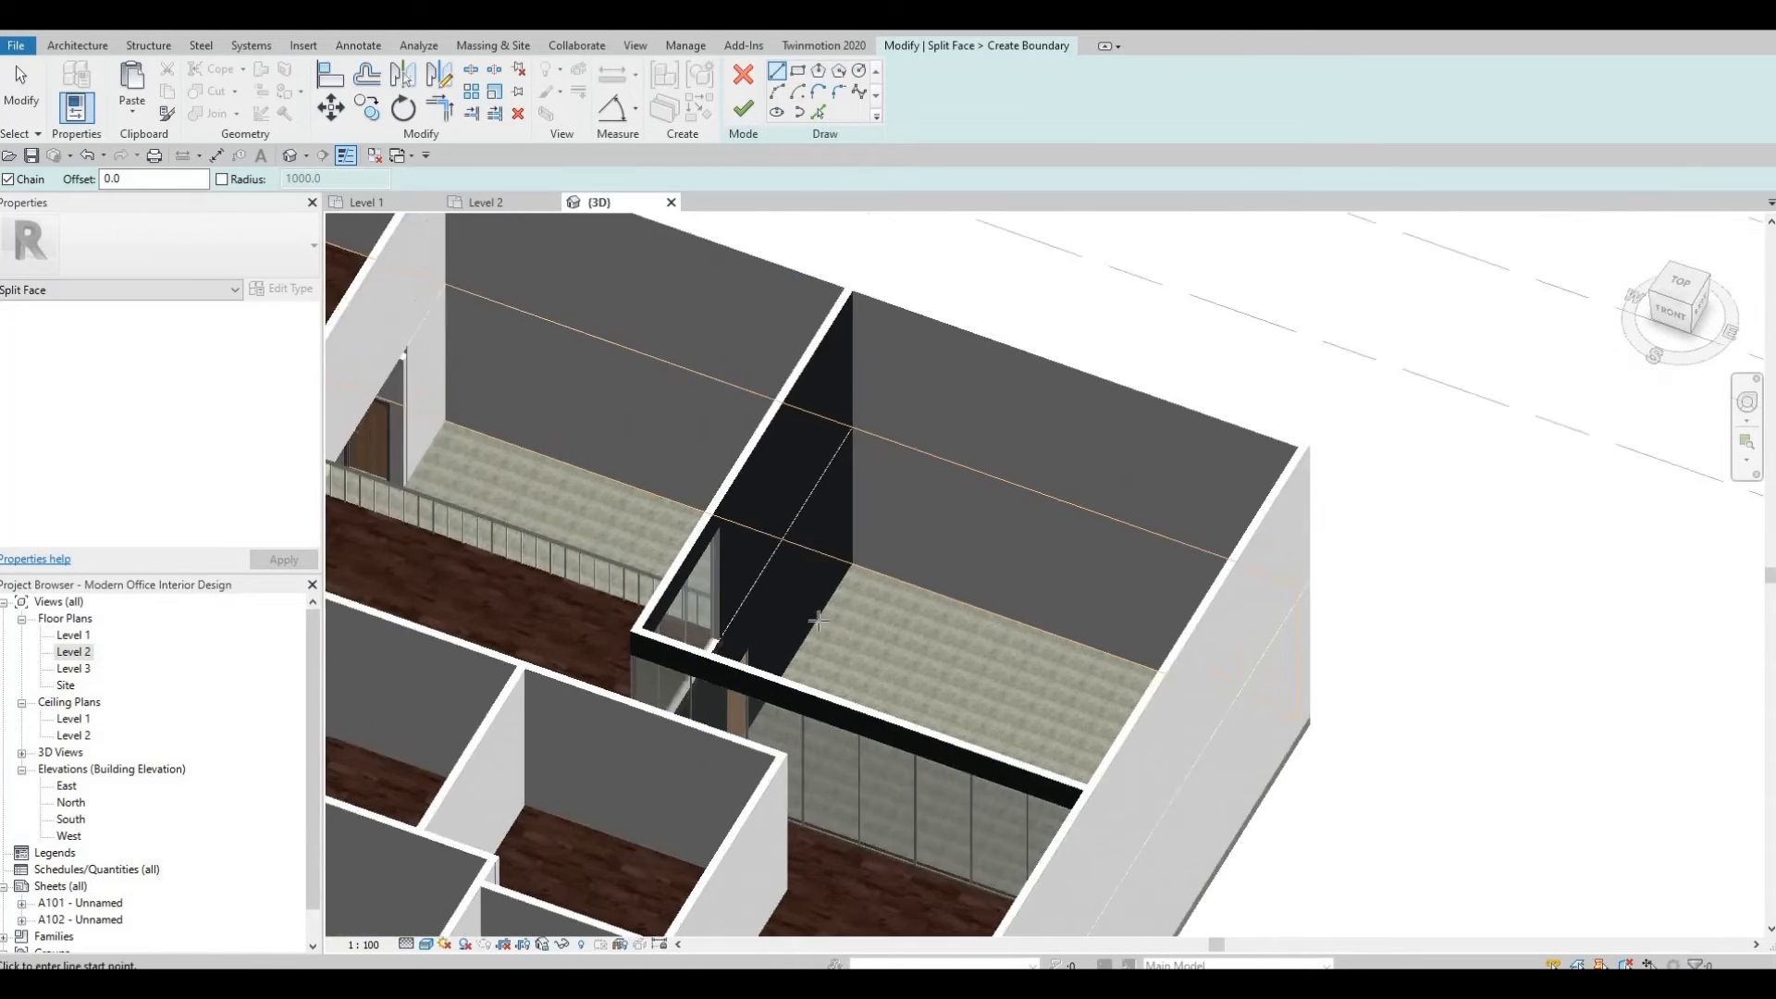
left_click(828, 332)
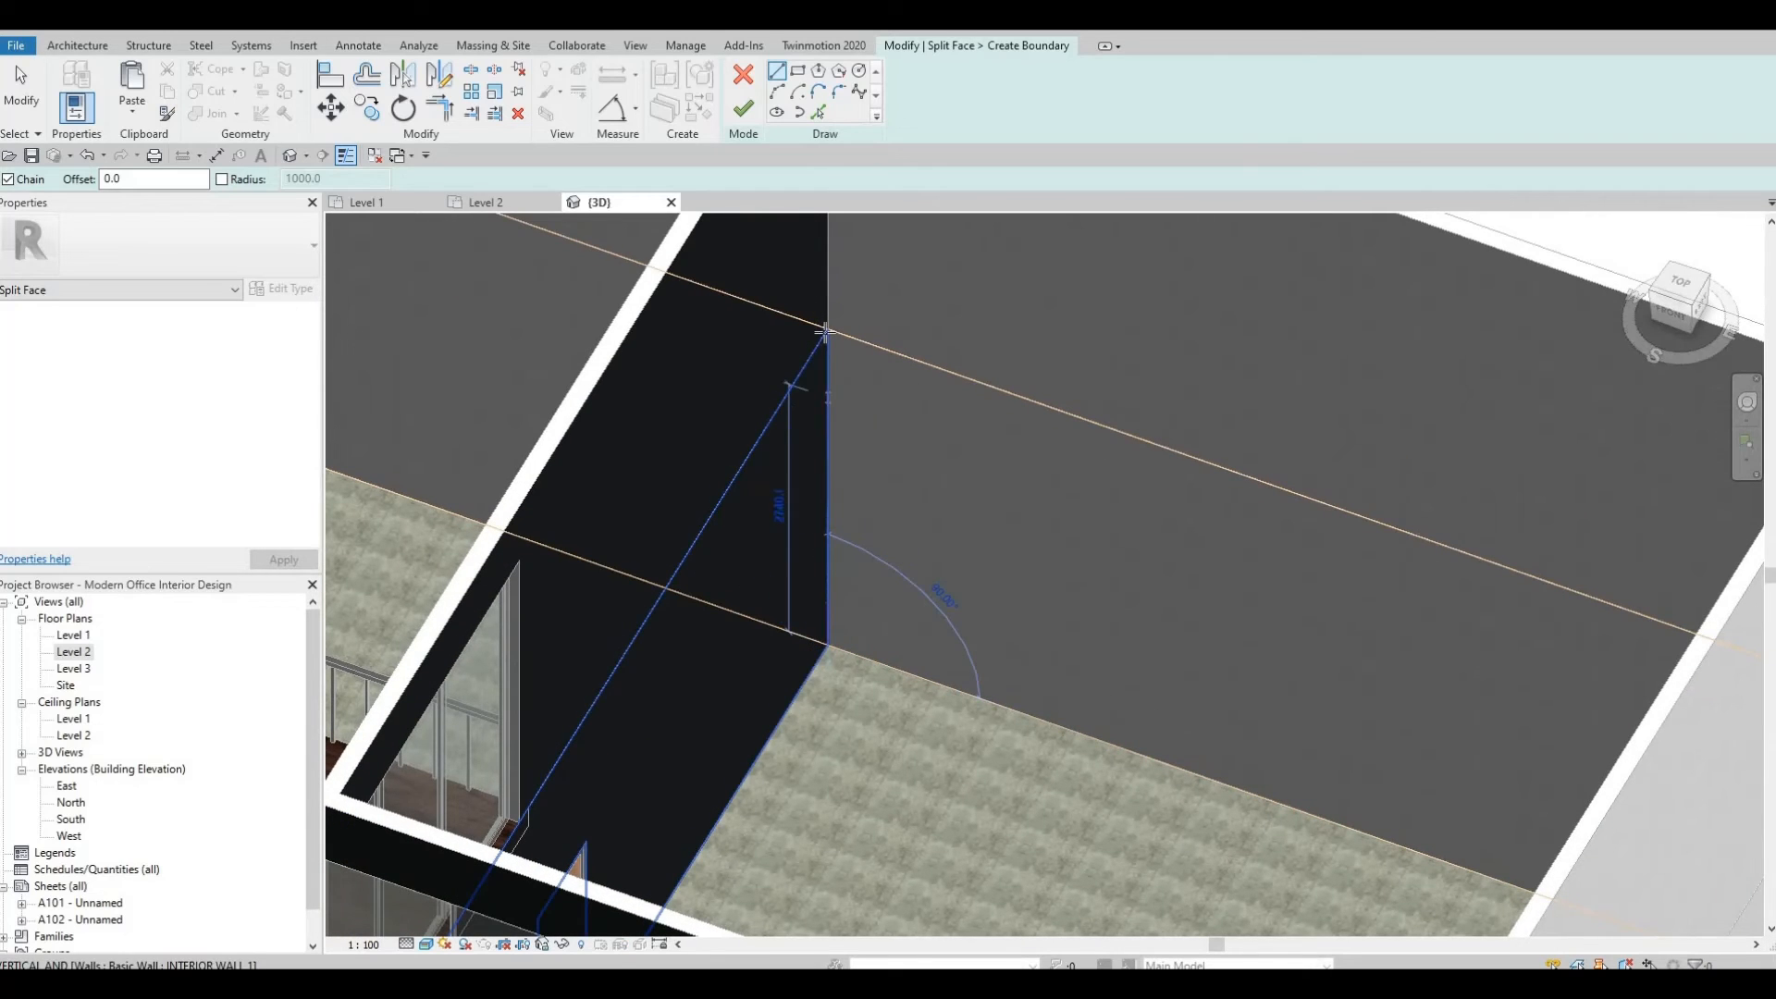
key("Escape")
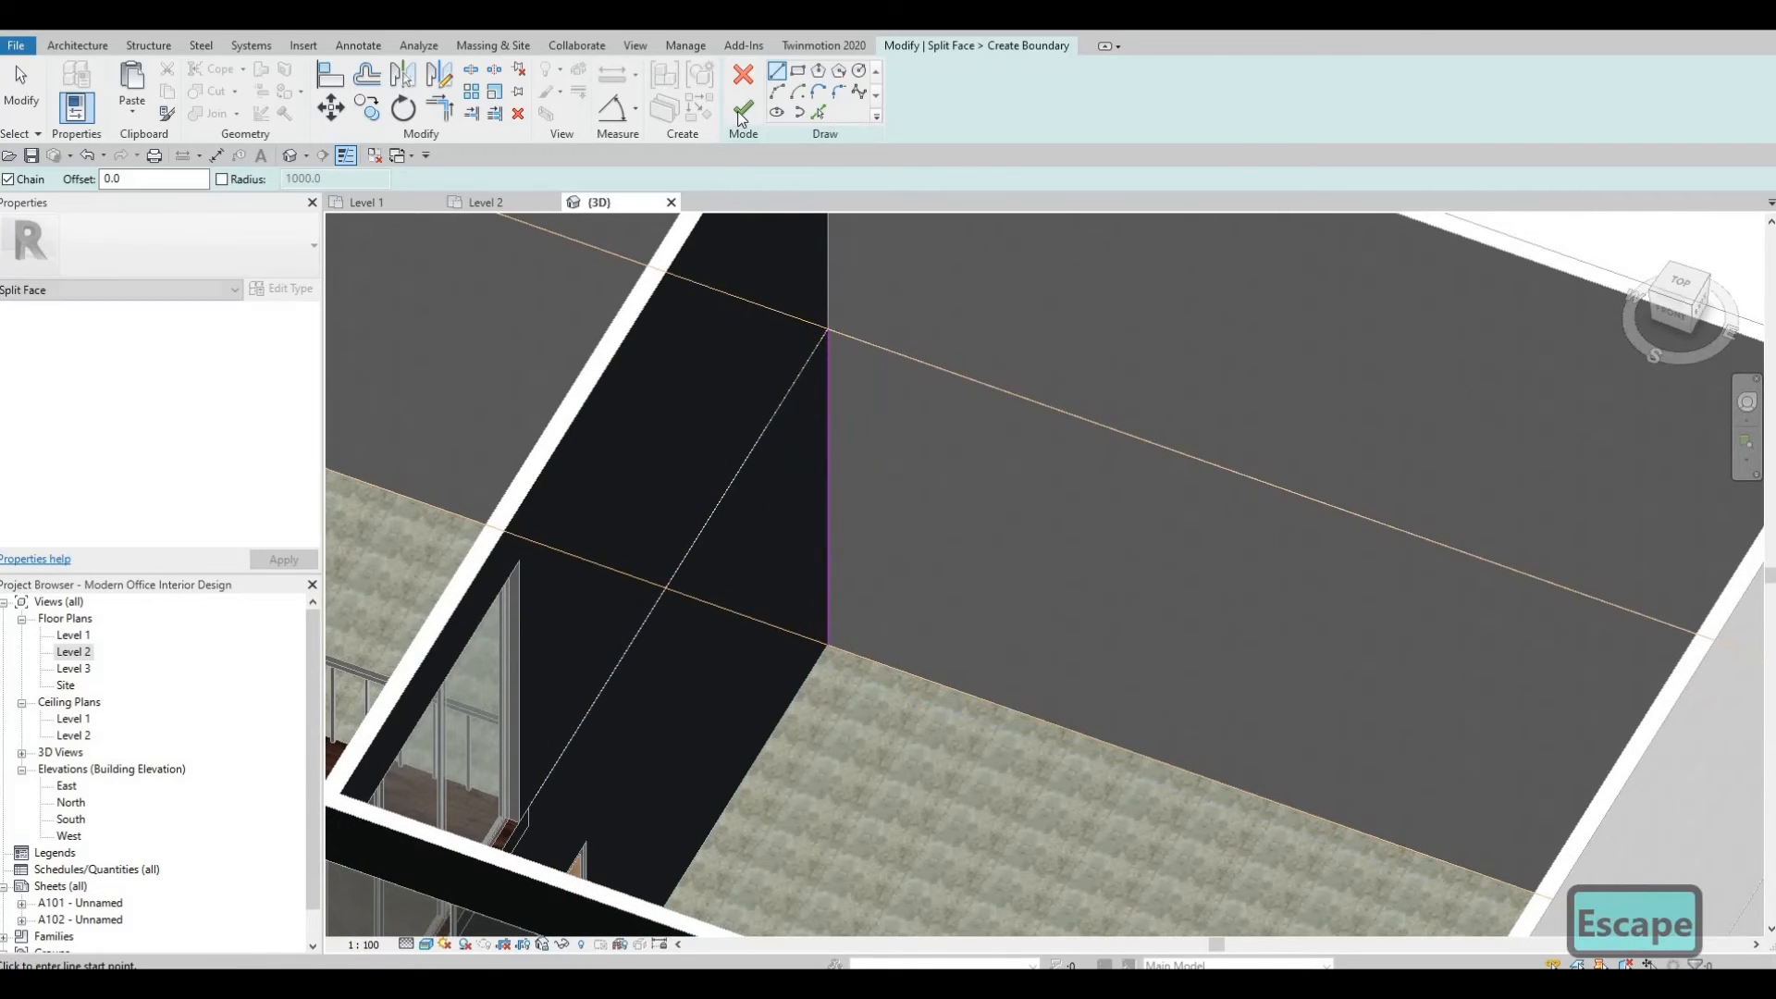
mouse_move(1268, 760)
middle_mouse_down("shift")
mouse_move(886, 842)
mouse_move(836, 912)
mouse_move(1094, 893)
mouse_move(952, 883)
mouse_move(1023, 880)
mouse_move(1022, 911)
middle_mouse_up("shift")
scroll(1156, 819, "down", 2)
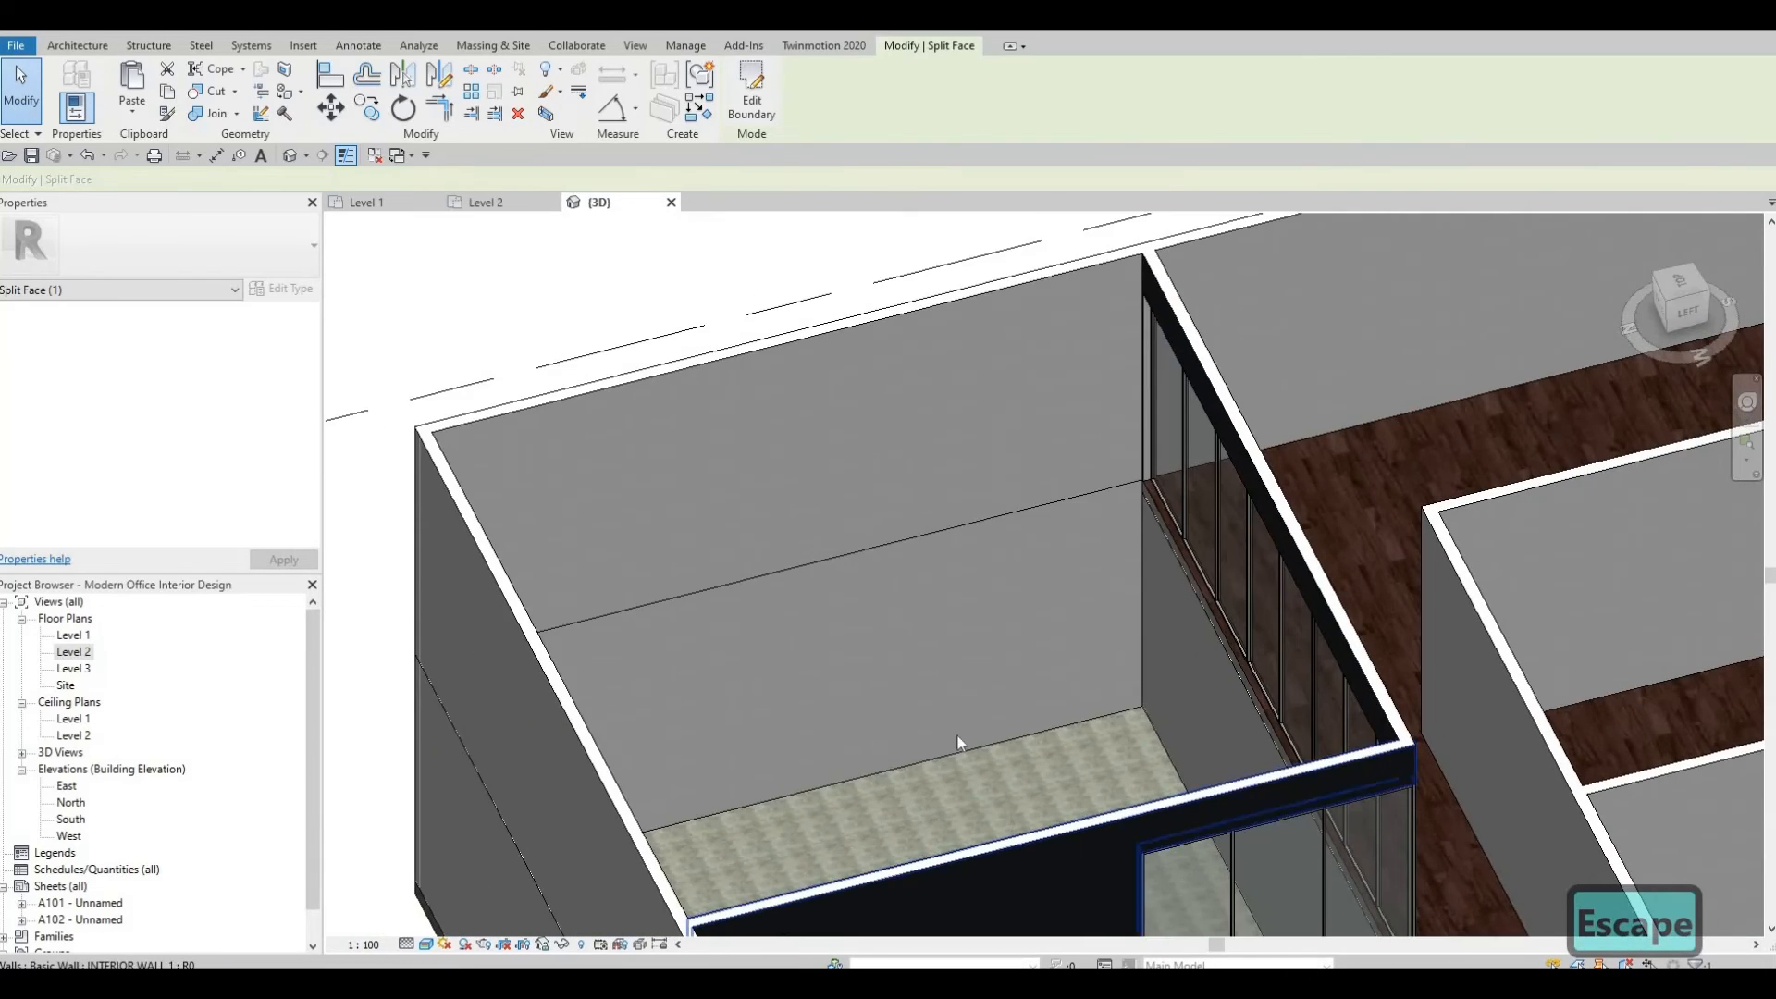
Split the exterior wall face in the room by the short curtain wall with a vertical line at the interior wall corner.
middle_click_drag(959, 738, 1000, 617, "shift")
middle_click_drag(1181, 715, 1059, 766, "shift")
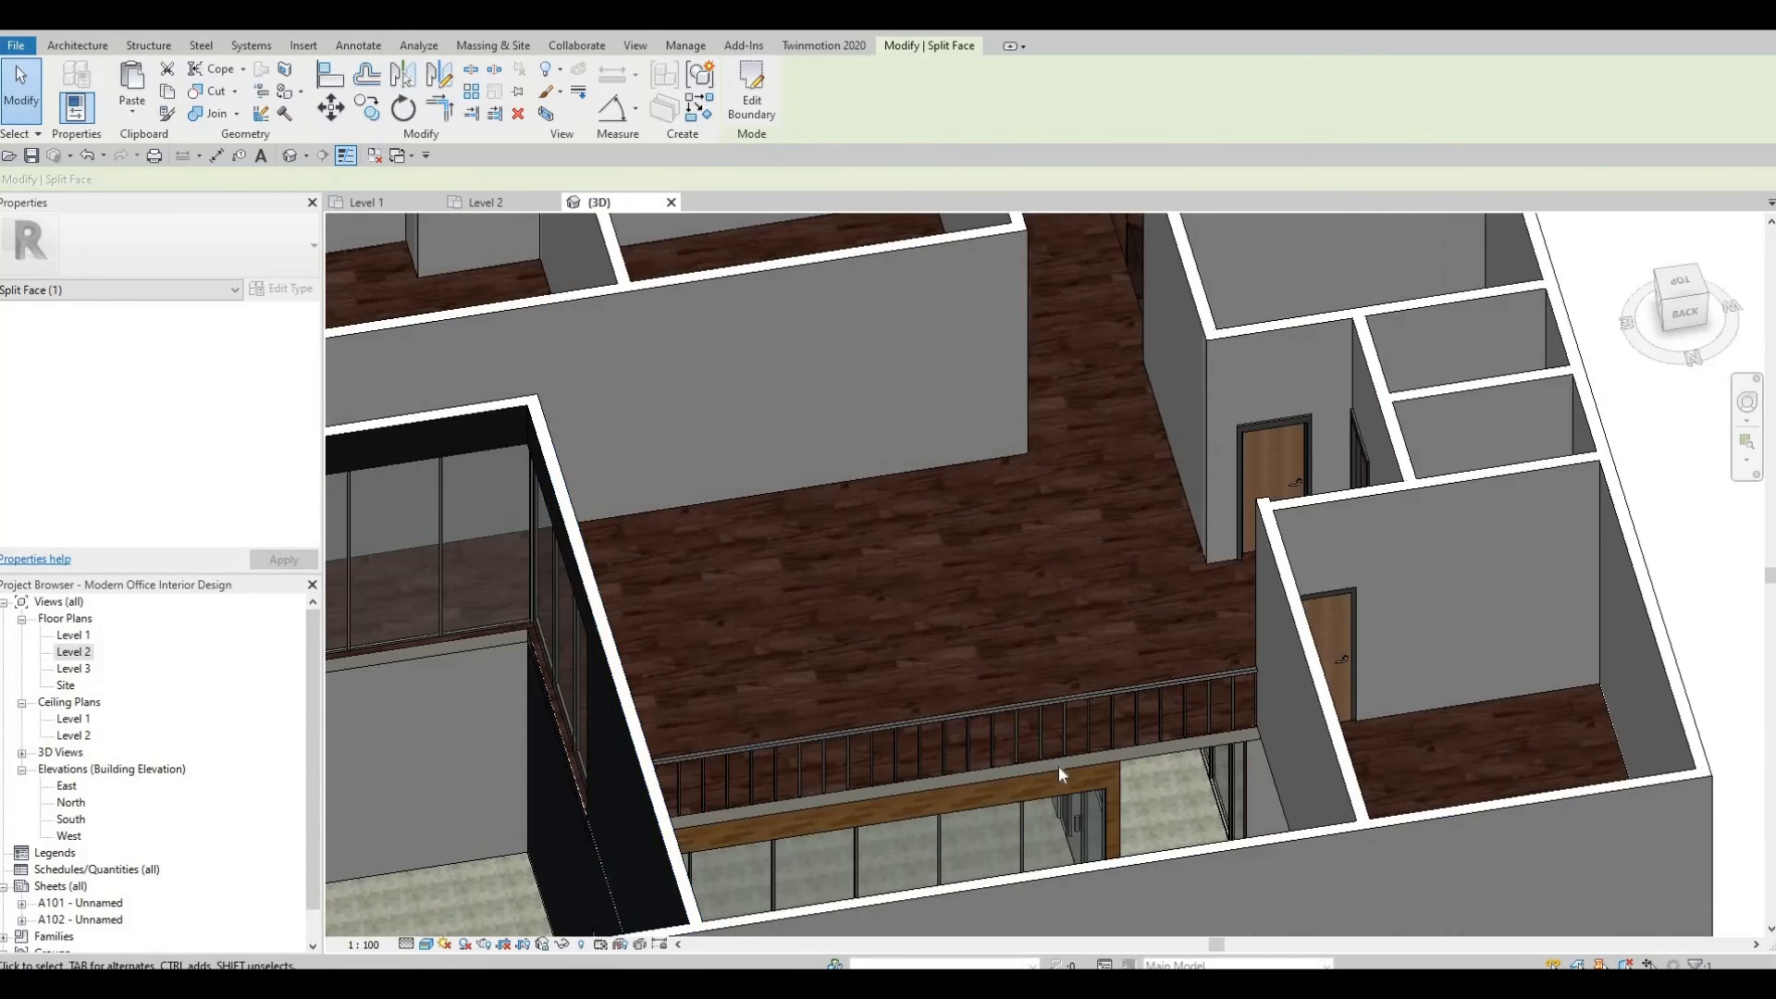
scroll(1057, 767, "up", 3)
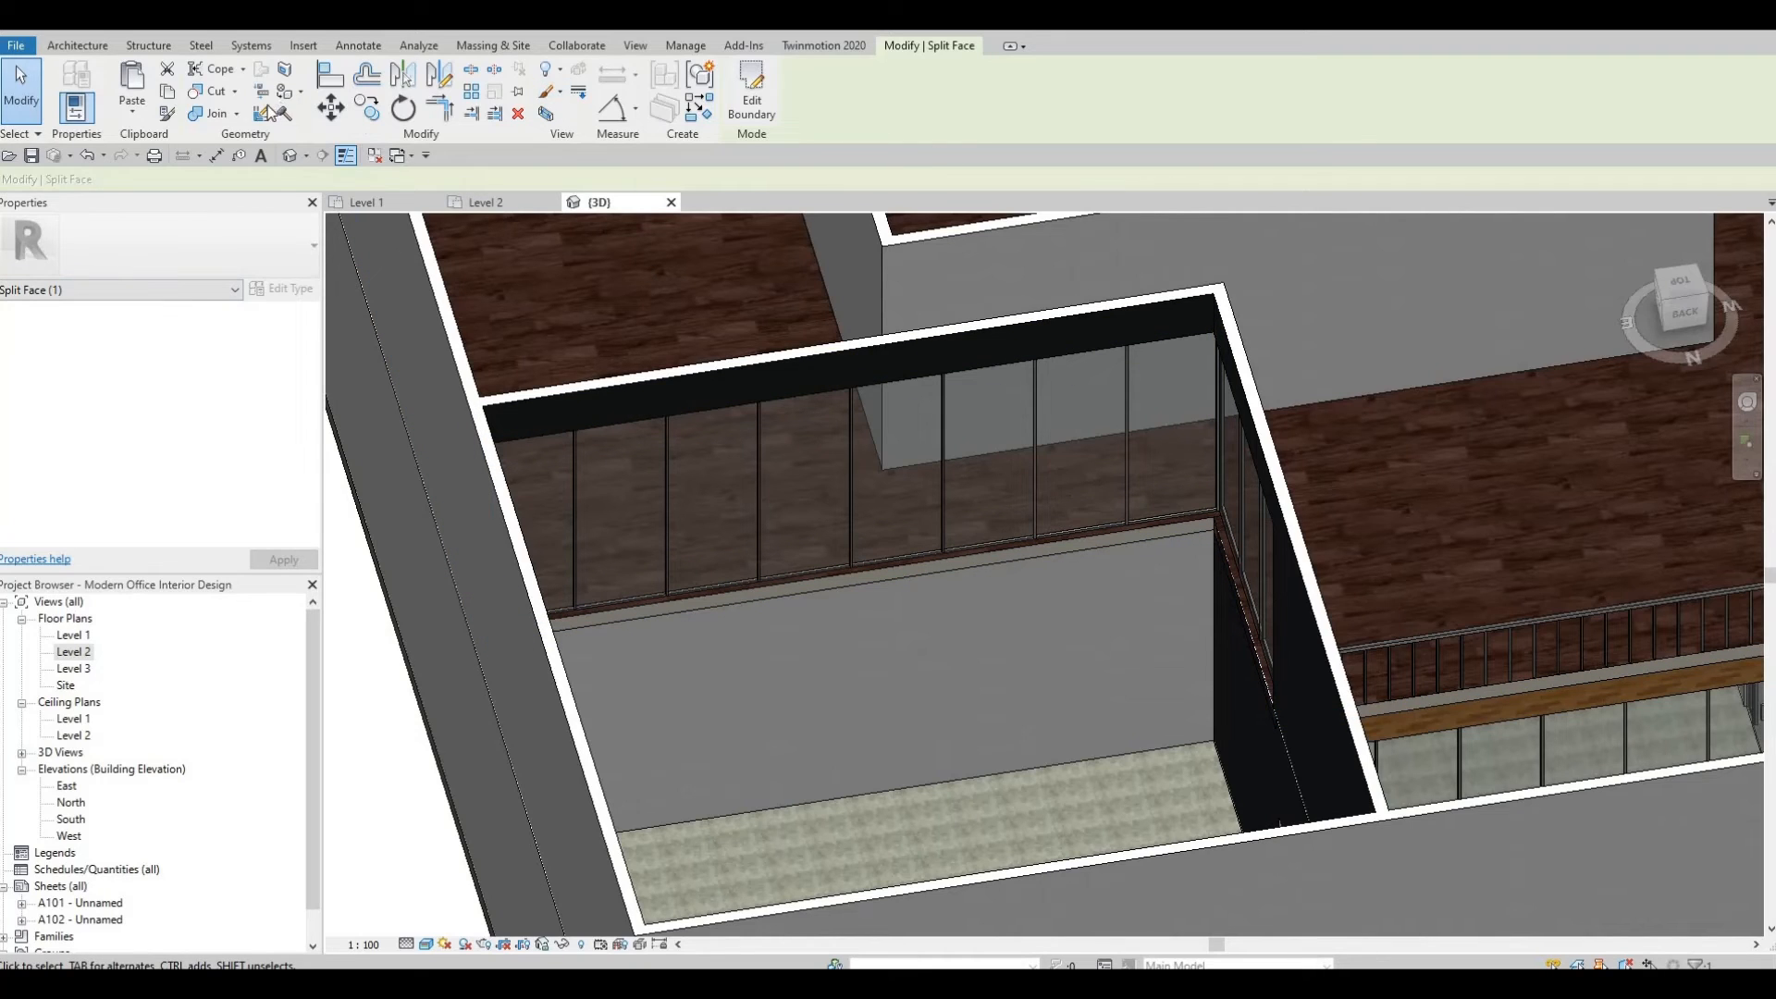
key("Escape")
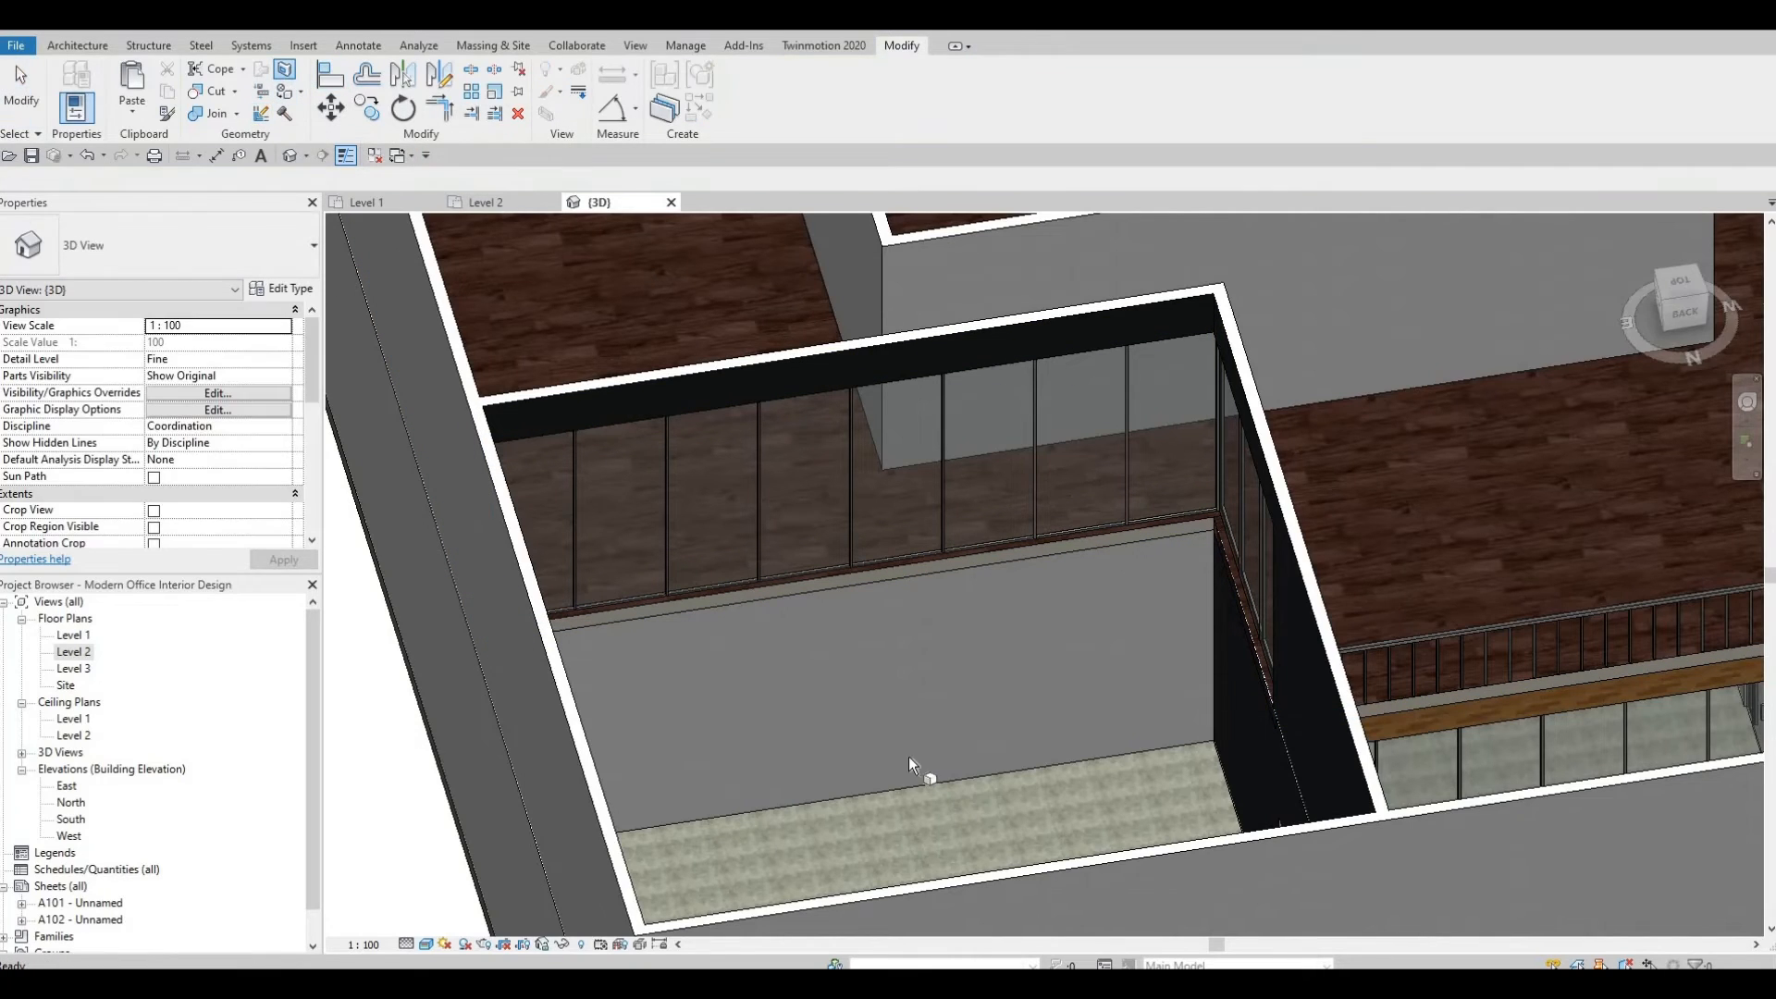
left_click(899, 791)
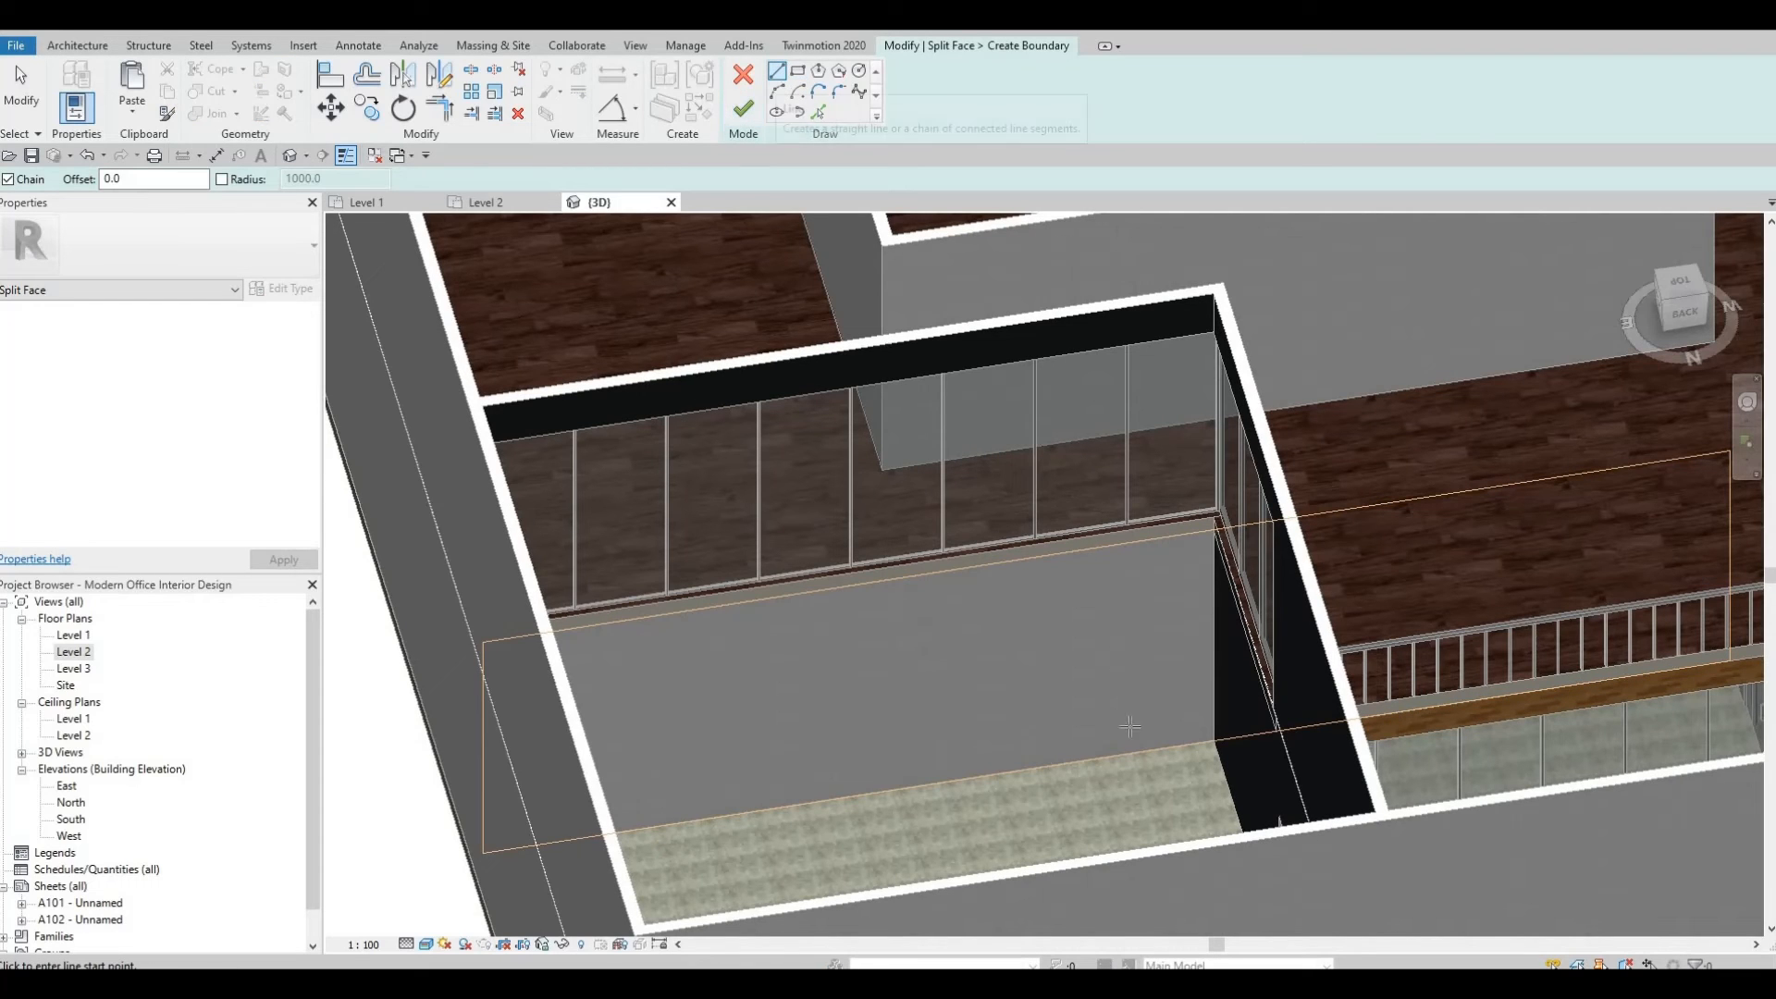
scroll(1207, 740, "up", 2)
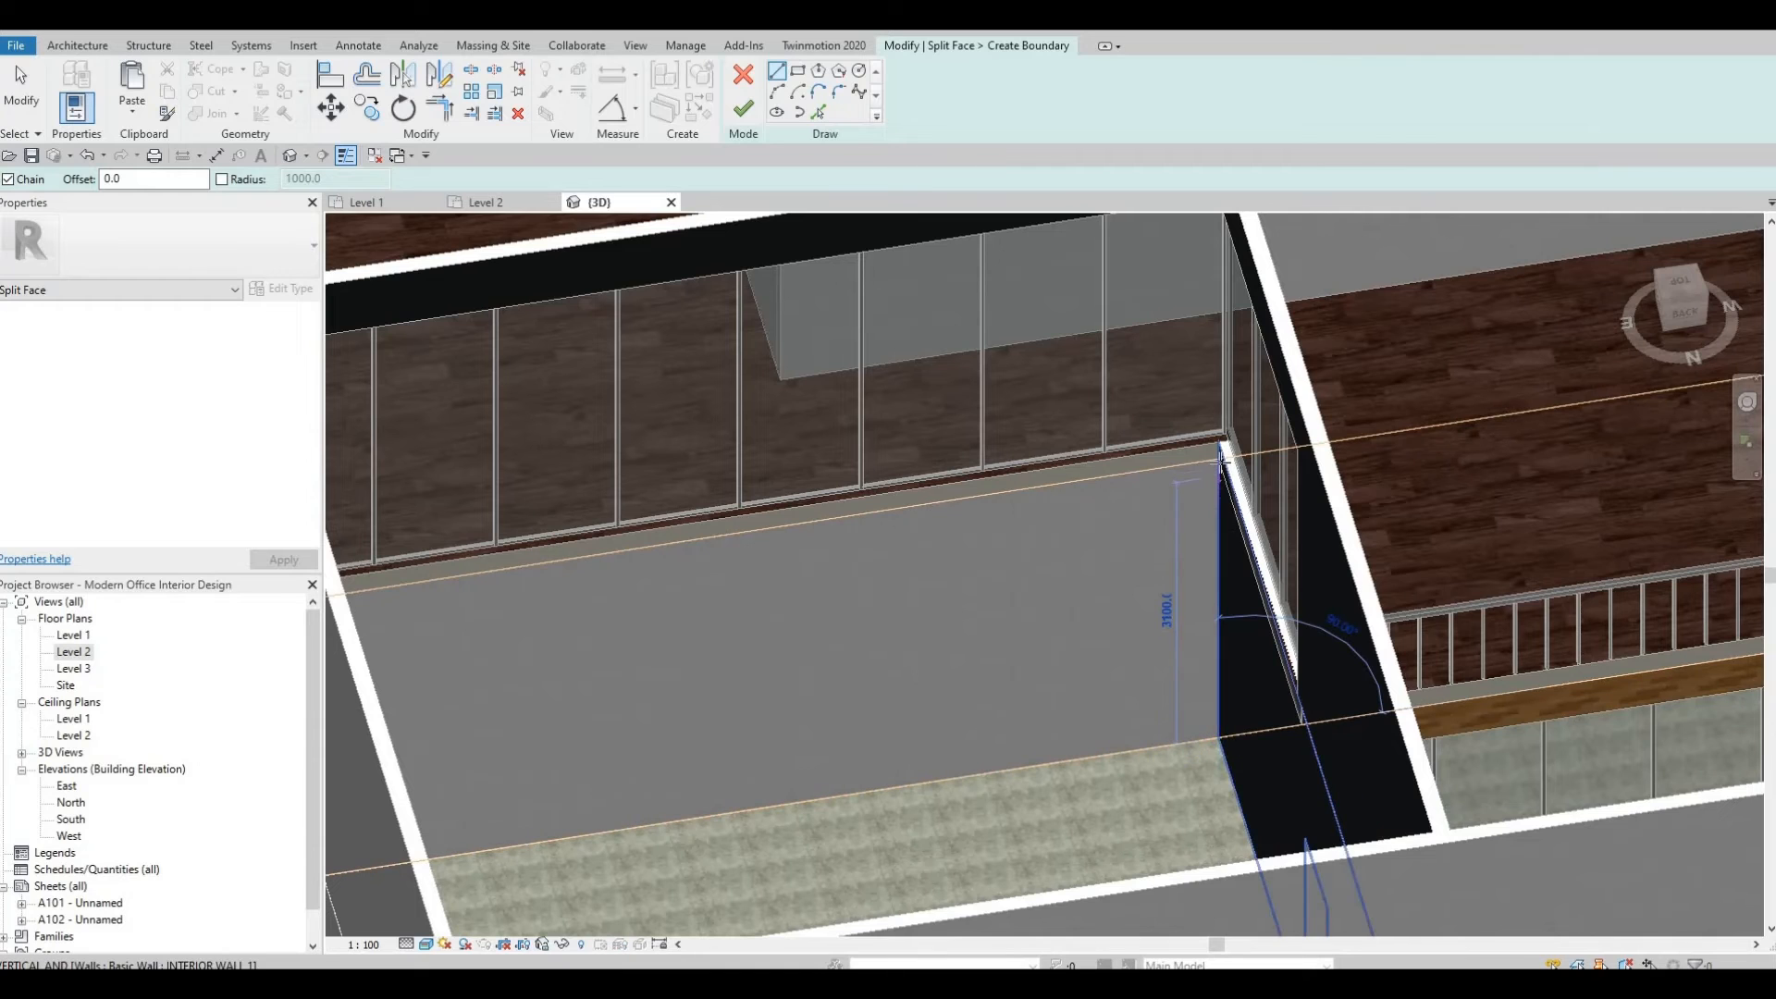
left_click(1220, 454)
key("Escape")
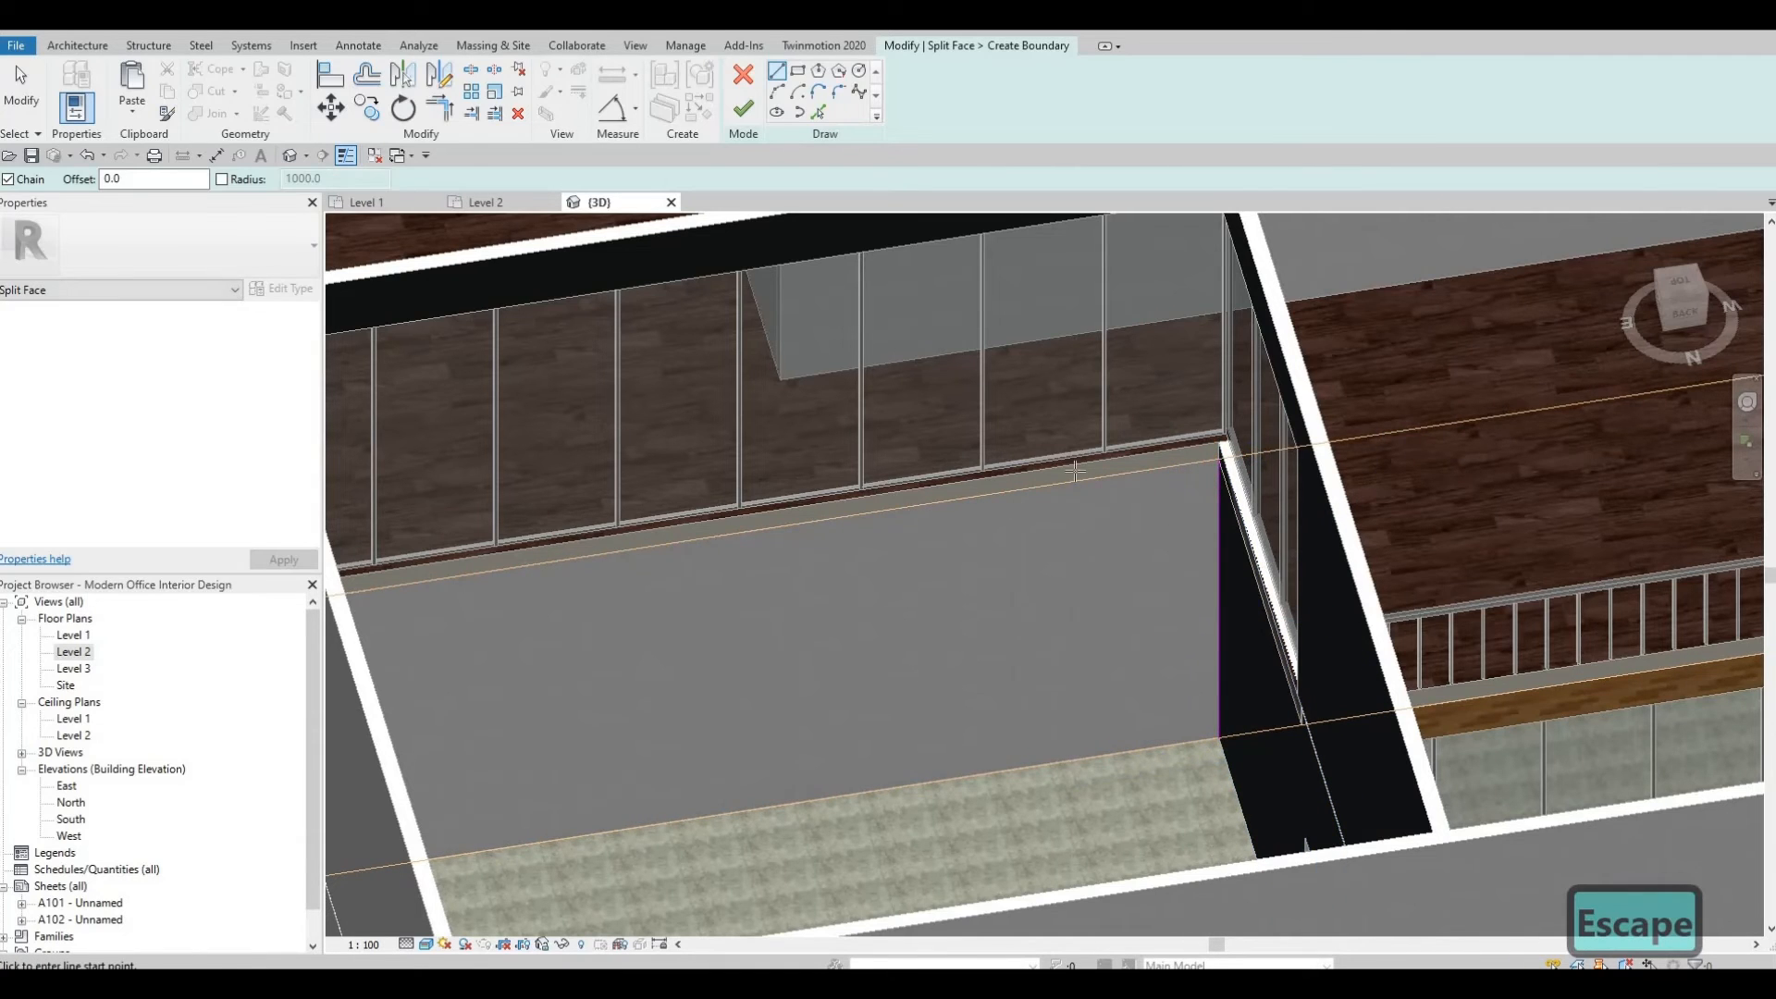
mouse_move(1077, 469)
middle_mouse_down("shift")
mouse_move(1122, 585)
mouse_move(1011, 578)
middle_mouse_up("shift")
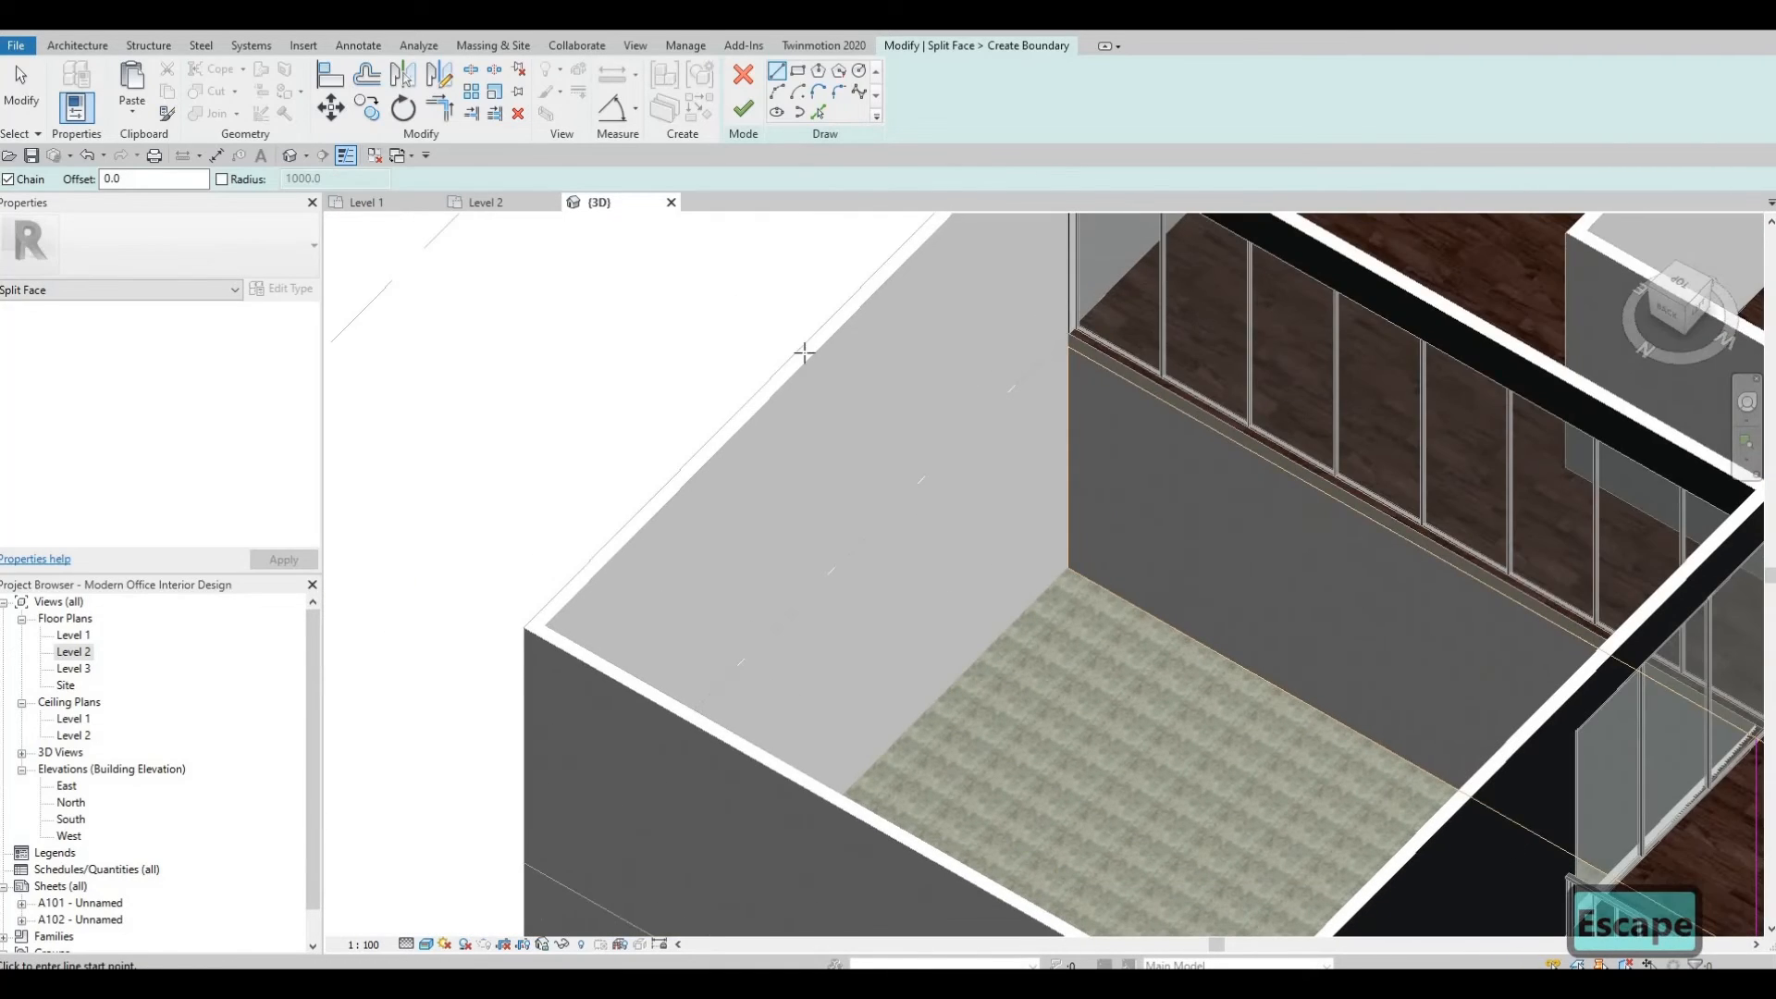
middle_click_drag(805, 352, 773, 331)
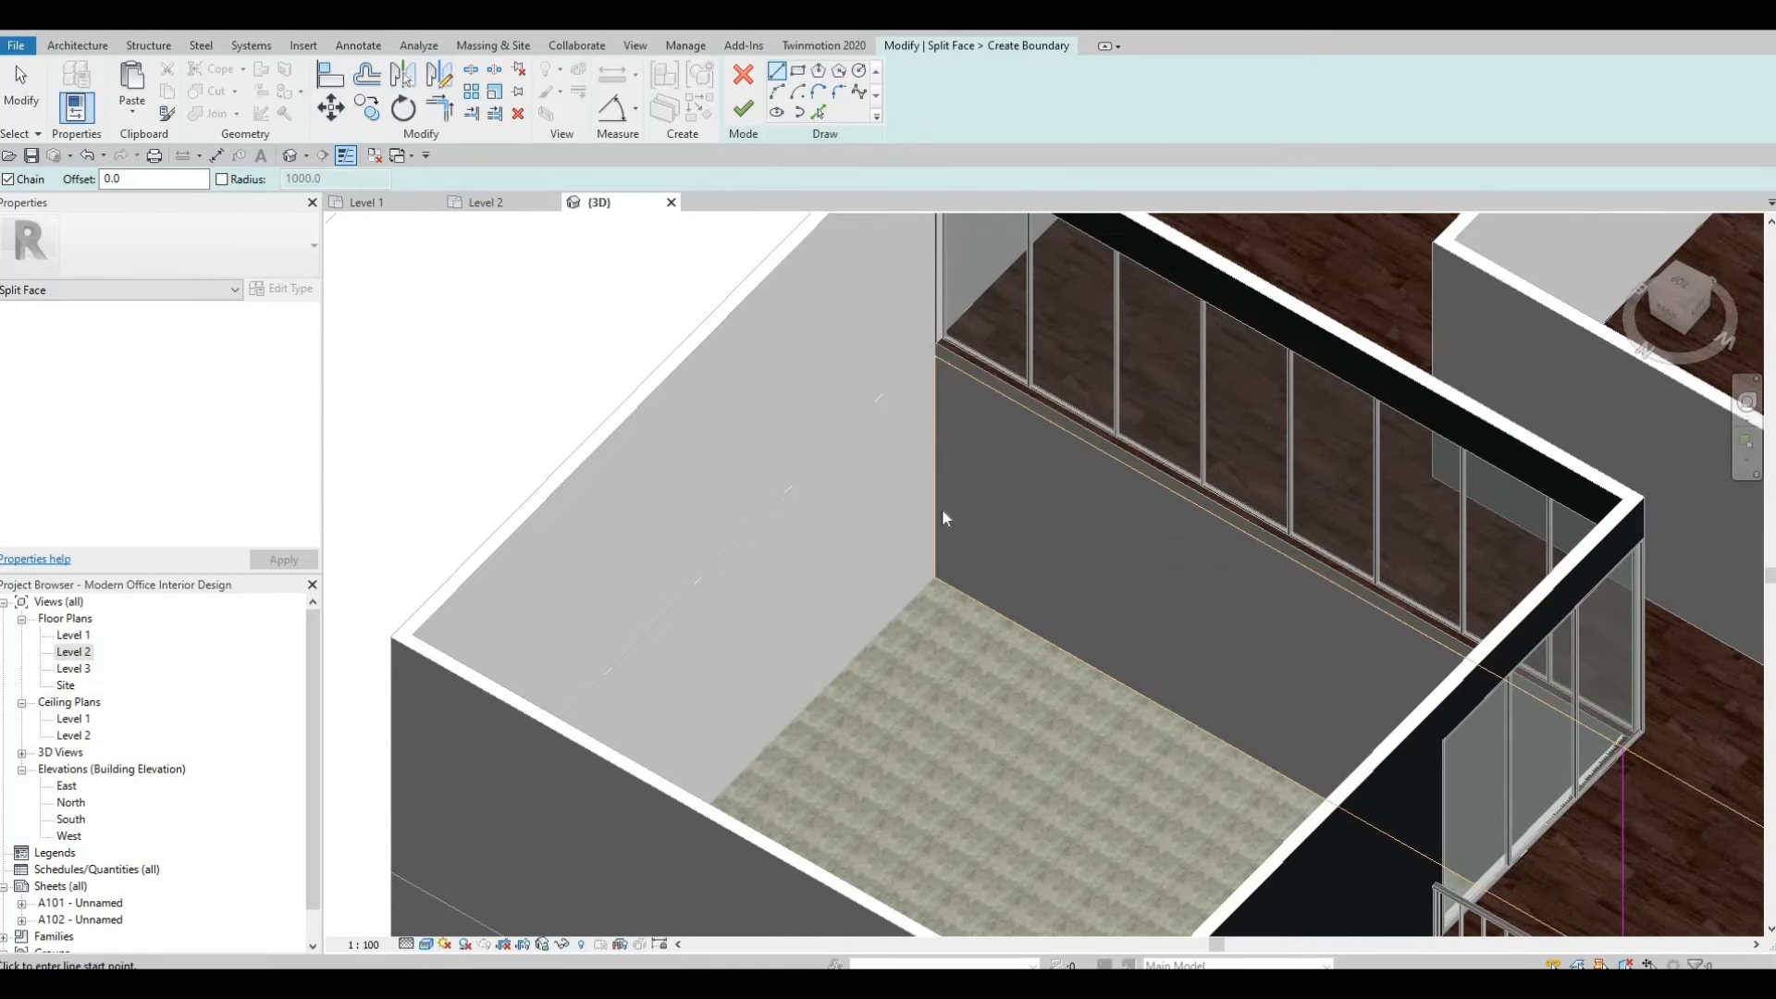
left_click(743, 110)
key("Escape")
Split the adjoining exterior wall face with a vertical line at the corner where it meets the curtain wall.
middle_click_drag(773, 459, 693, 407)
middle_click_drag(1130, 668, 1153, 775, "shift")
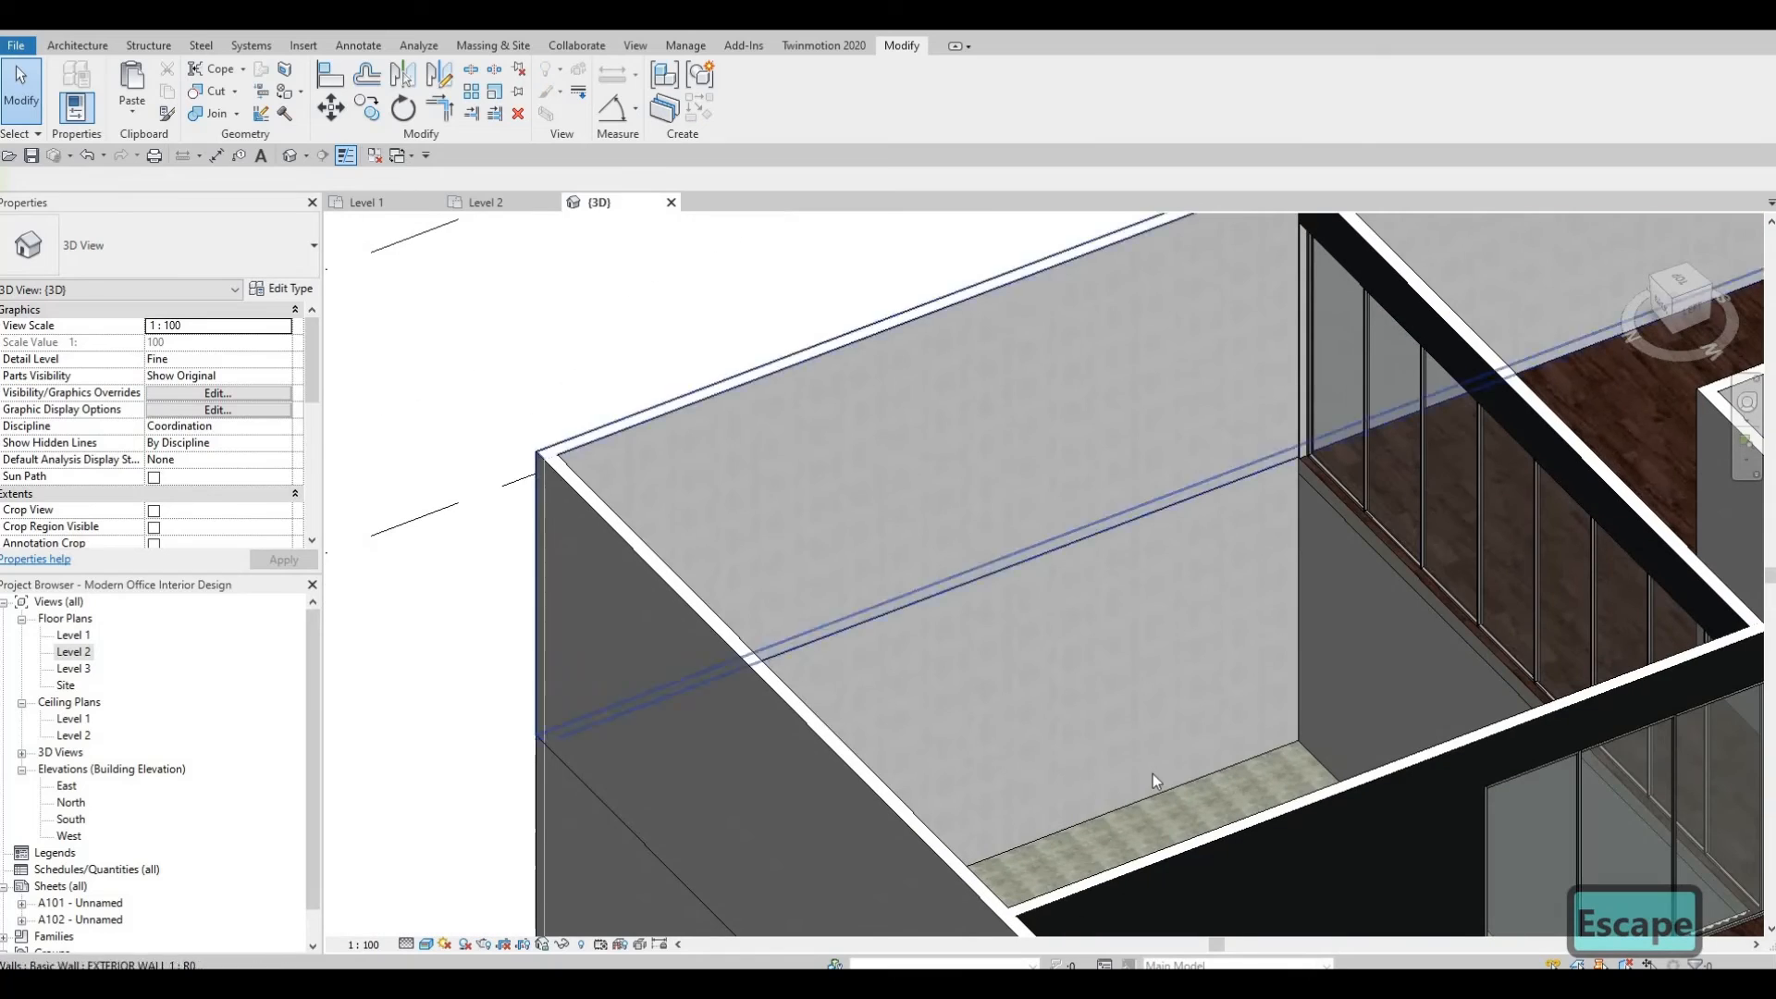
left_click(1144, 792)
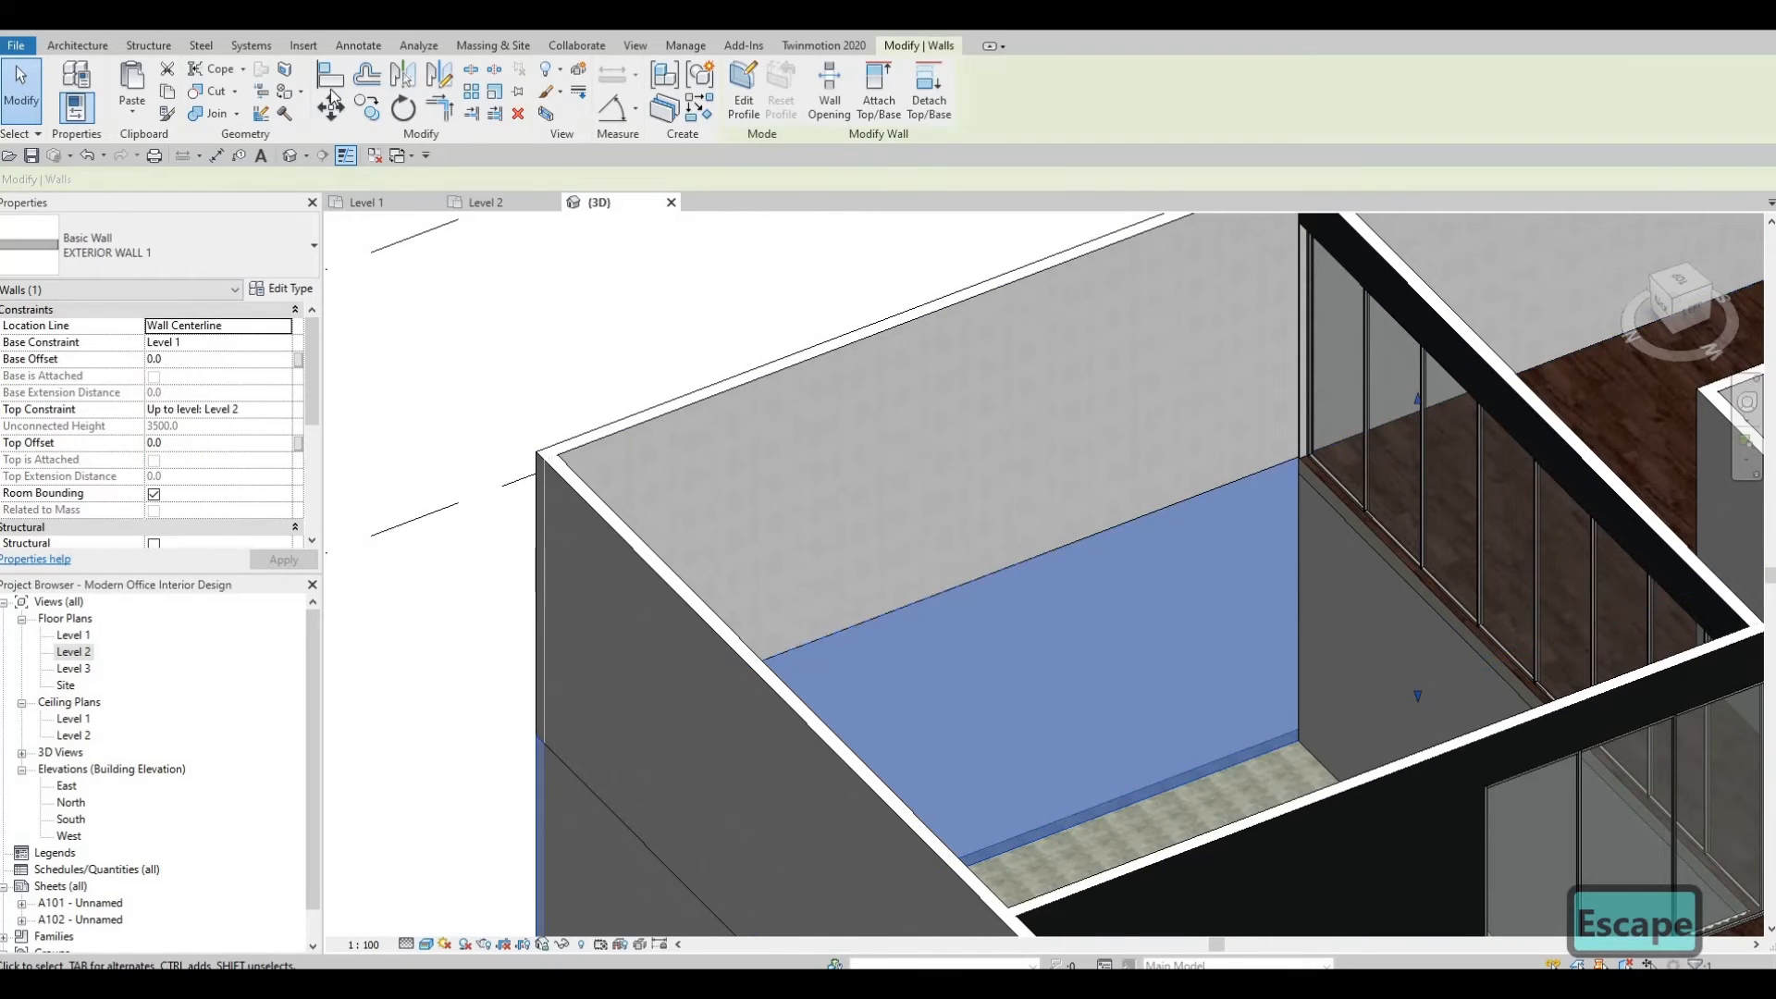
key("Escape")
left_click(285, 68)
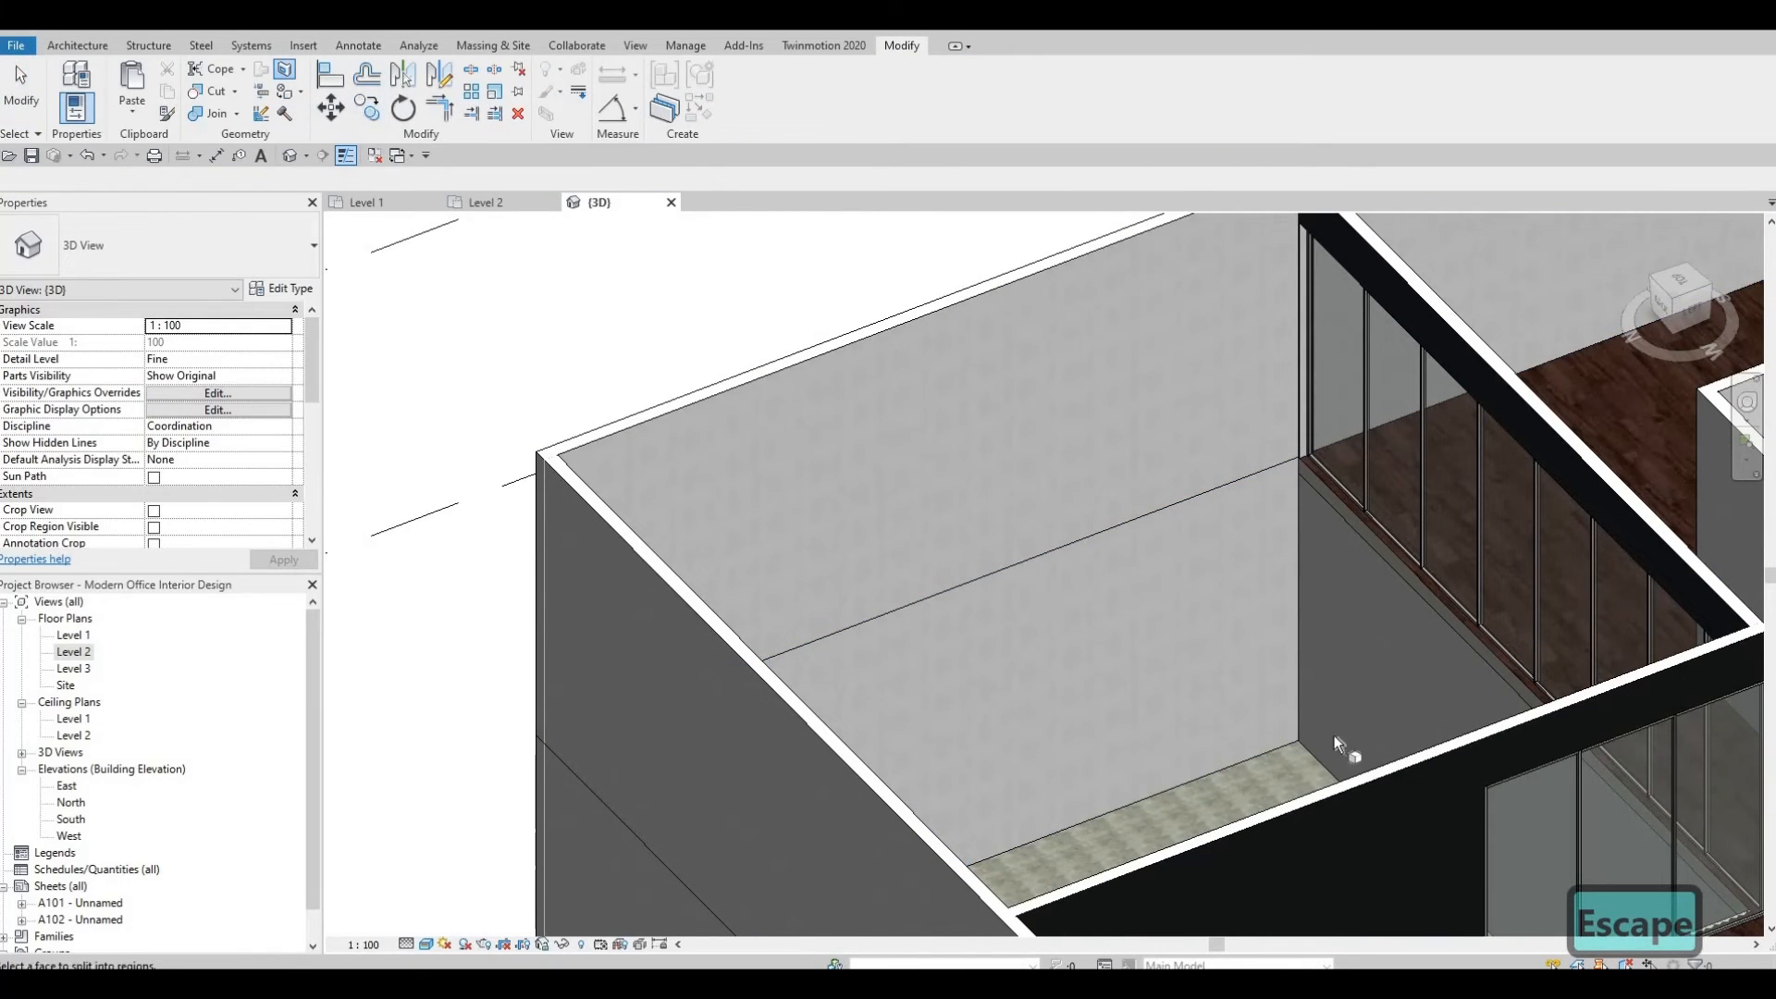
left_click(1270, 748)
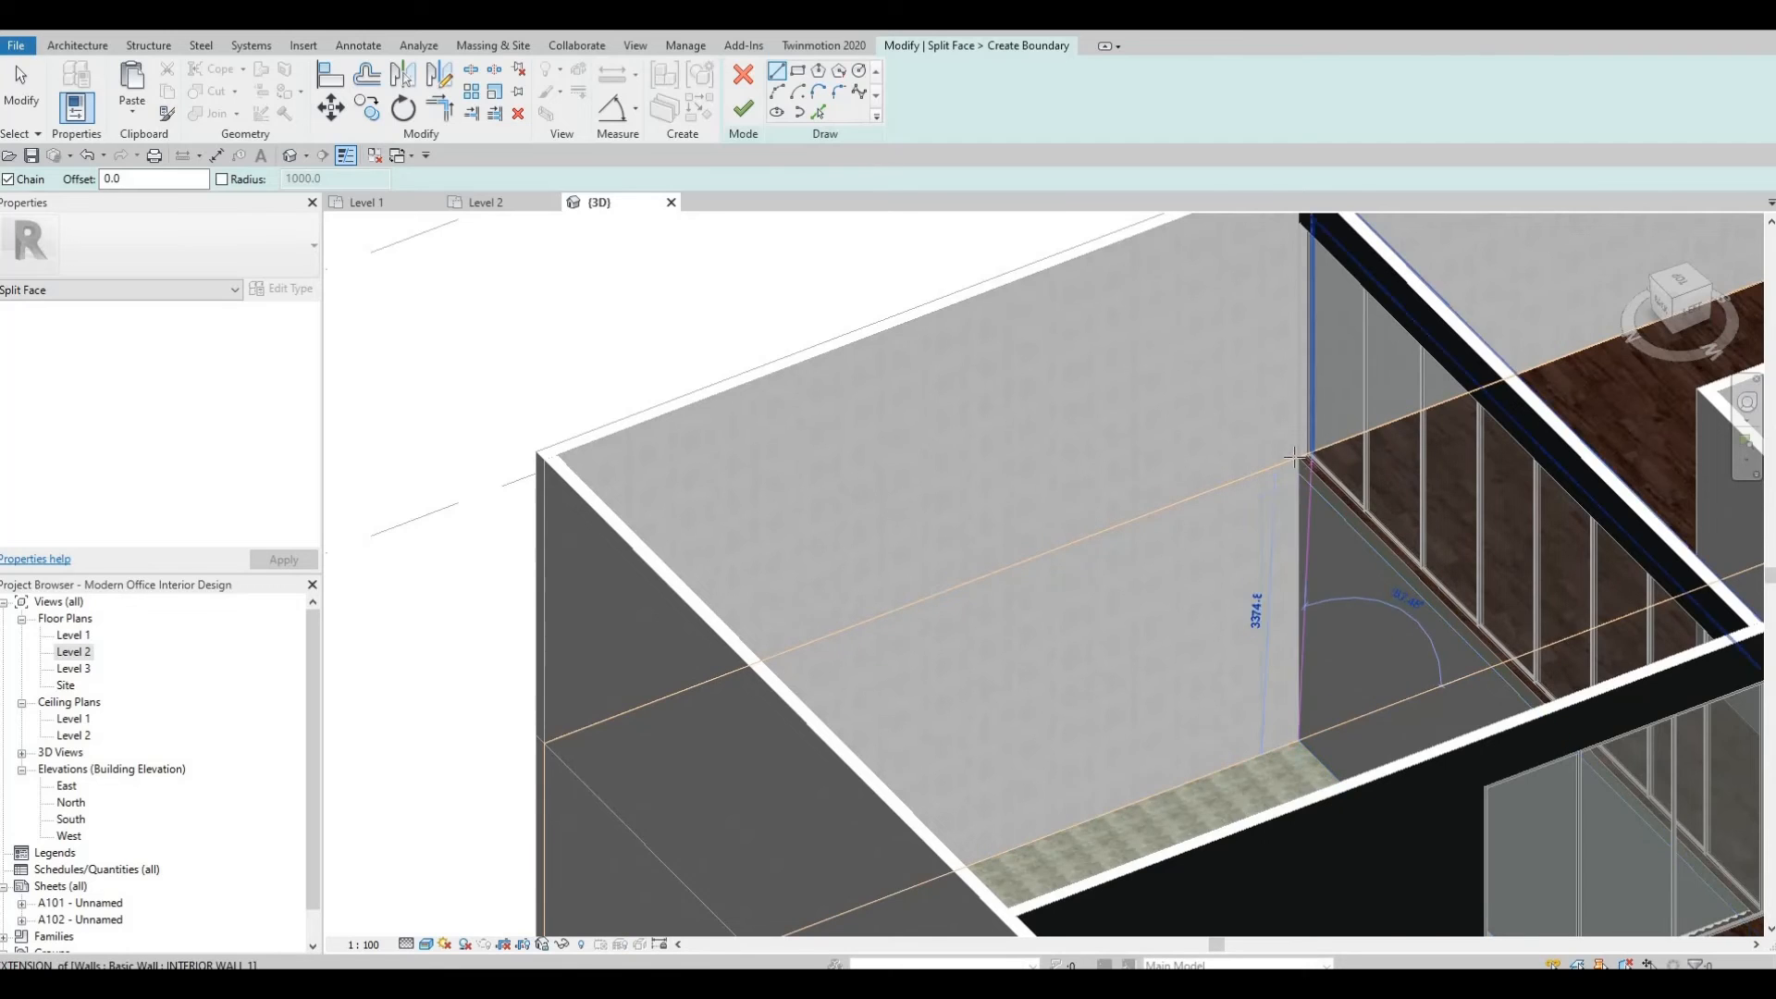
scroll(1286, 458, "up", 3)
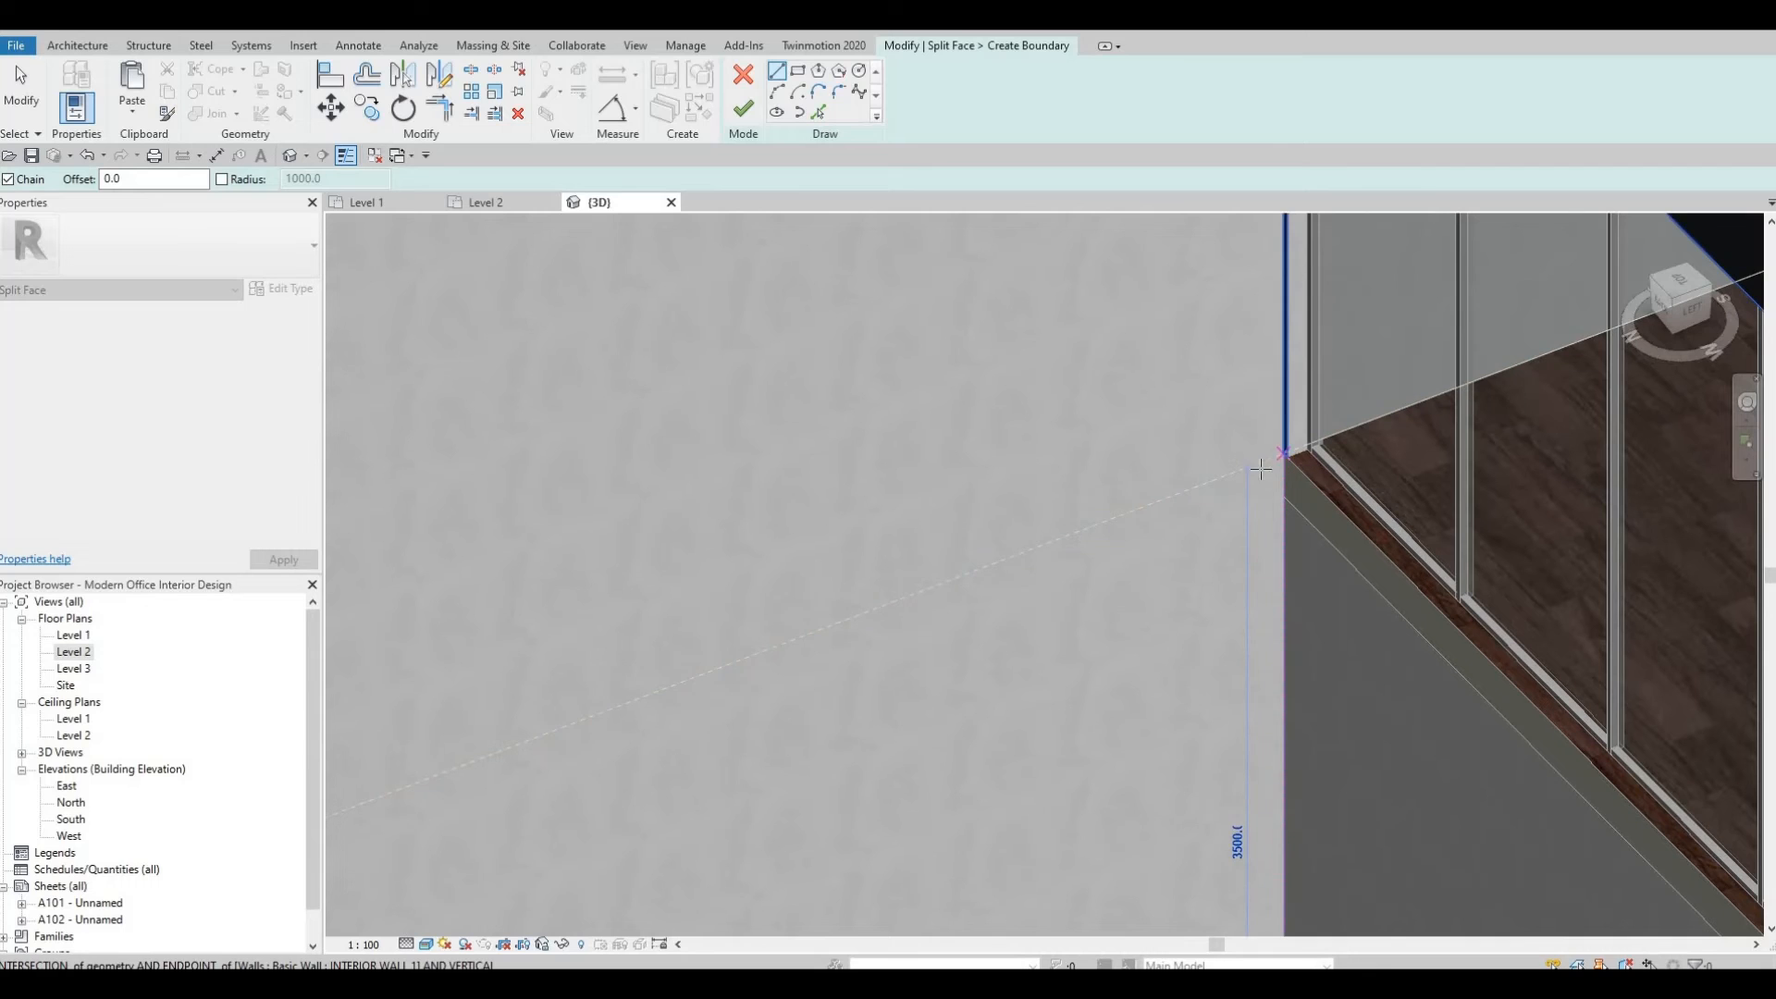
key("Escape")
scroll(1201, 491, "down", 4)
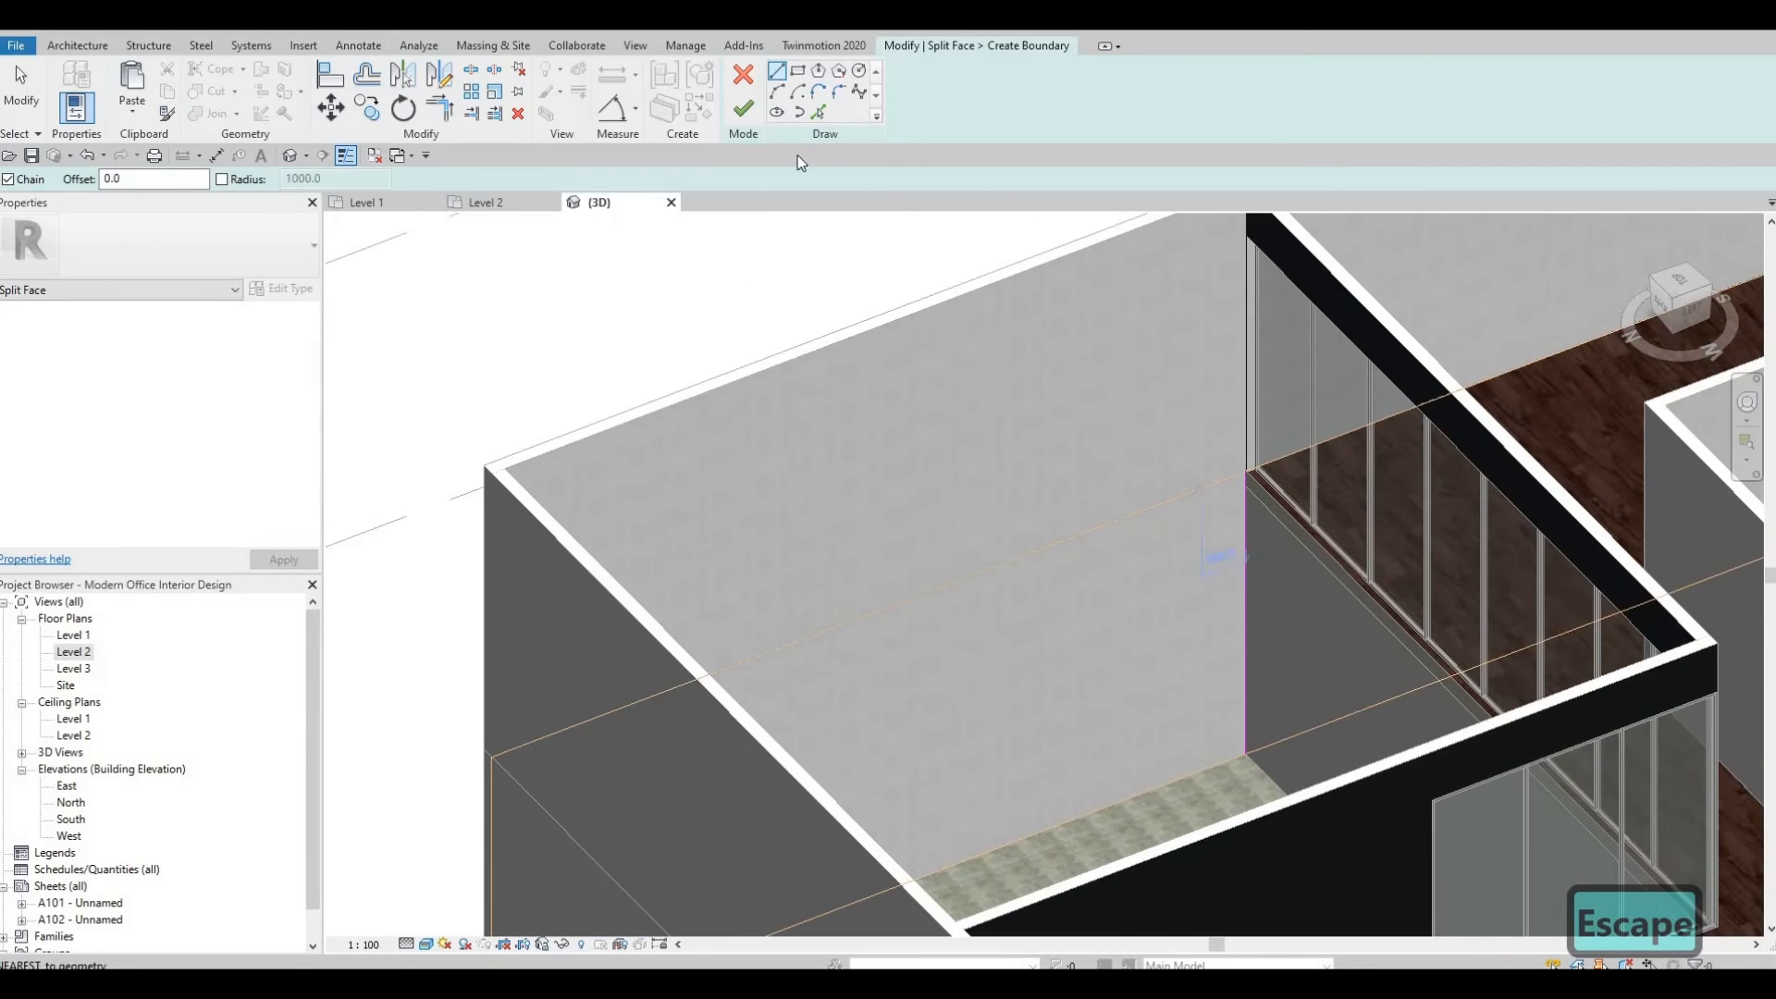
left_click(744, 110)
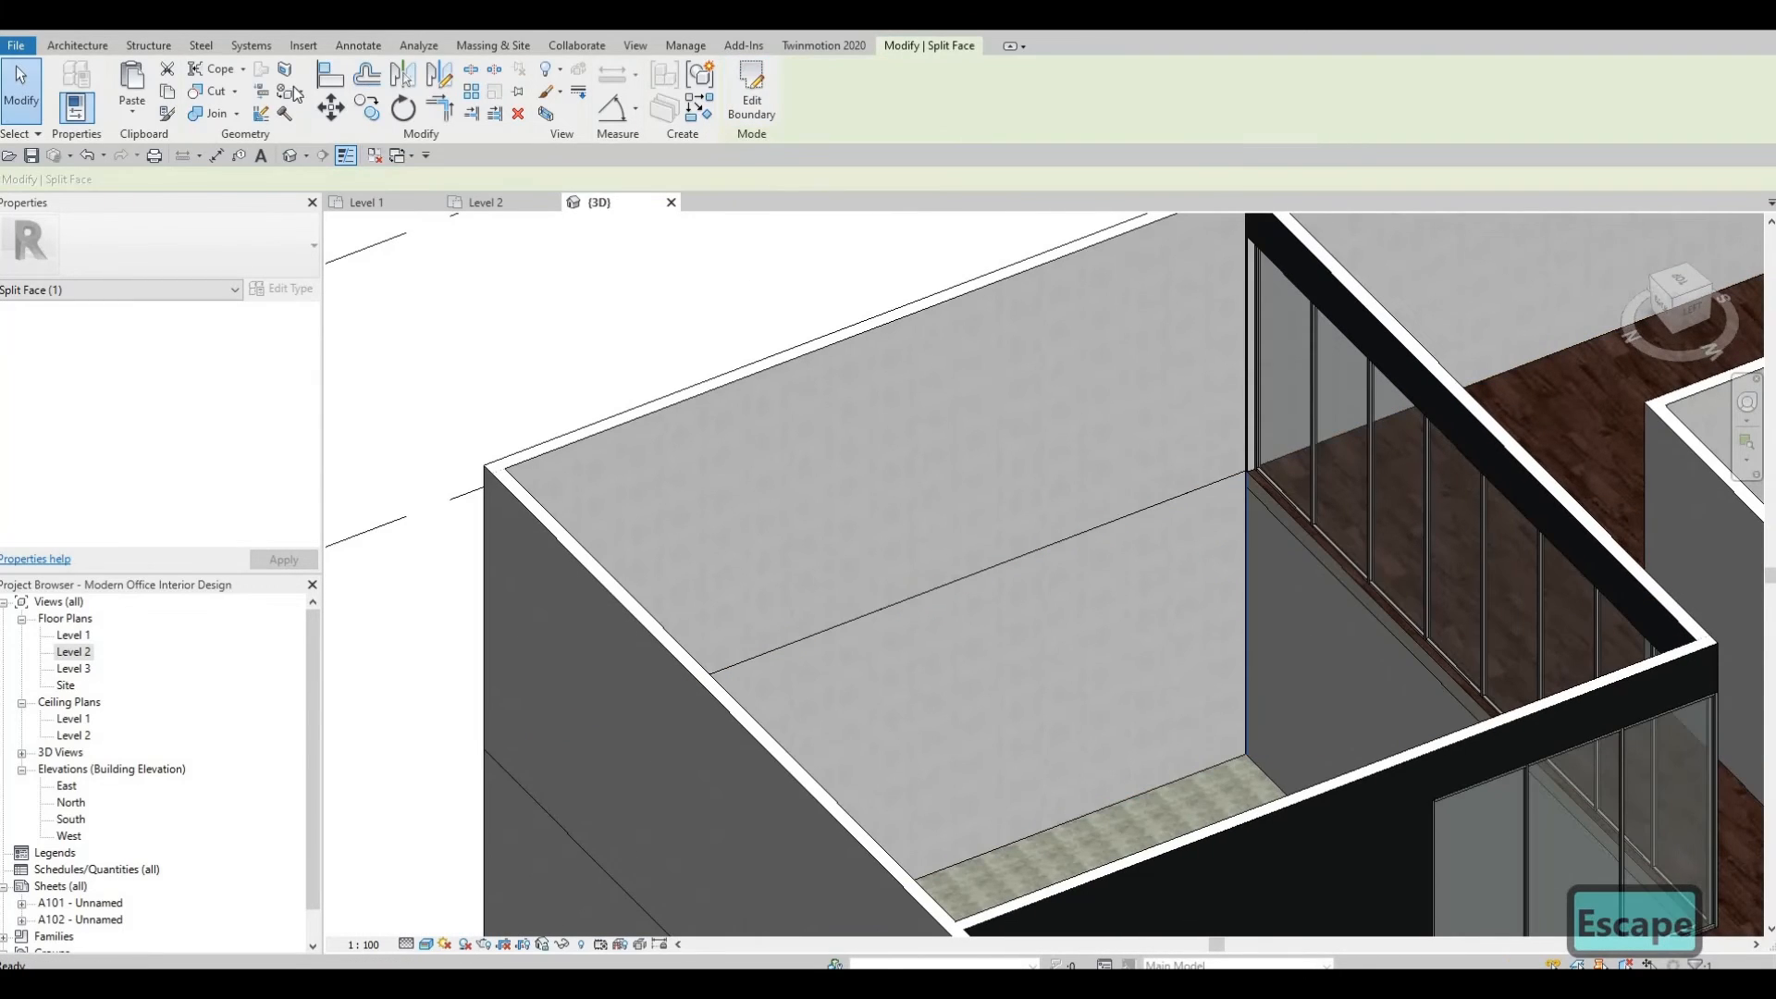
Split the exterior wall face beside the long curtain wall with a vertical line at the curtain wall's end.
left_click(287, 76)
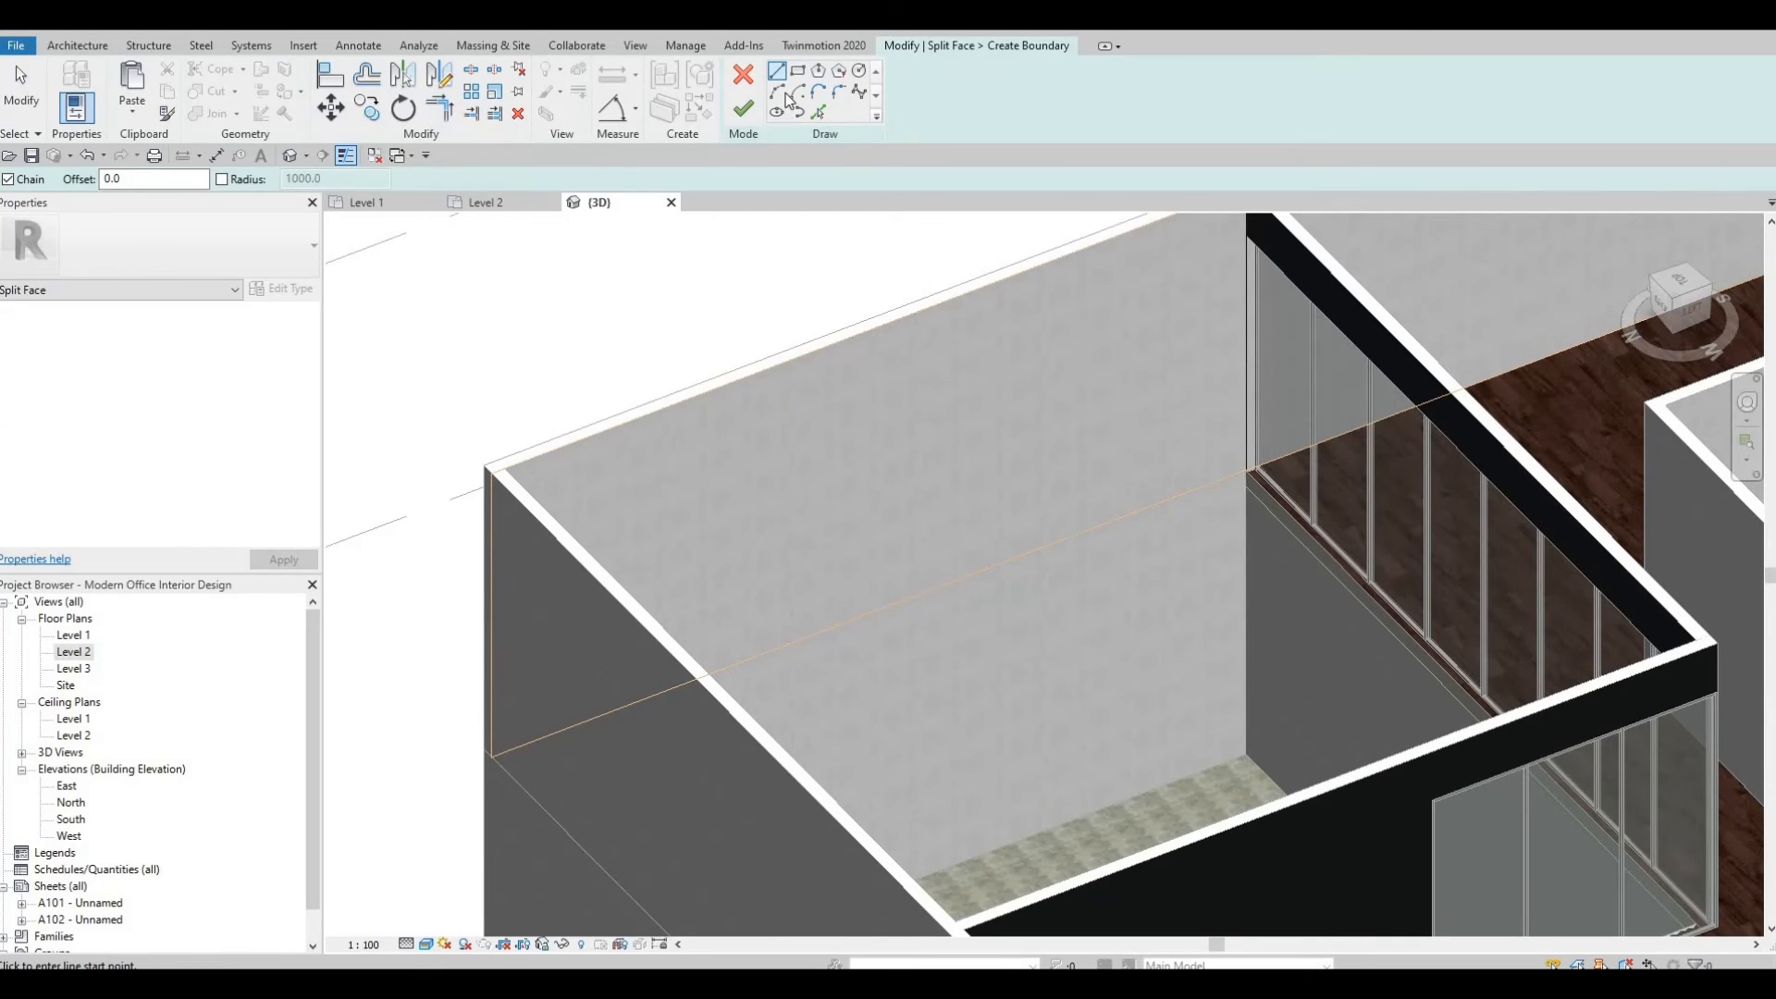
left_click(778, 72)
middle_click_drag(1240, 263, 1187, 500)
scroll(1200, 412, "up", 2)
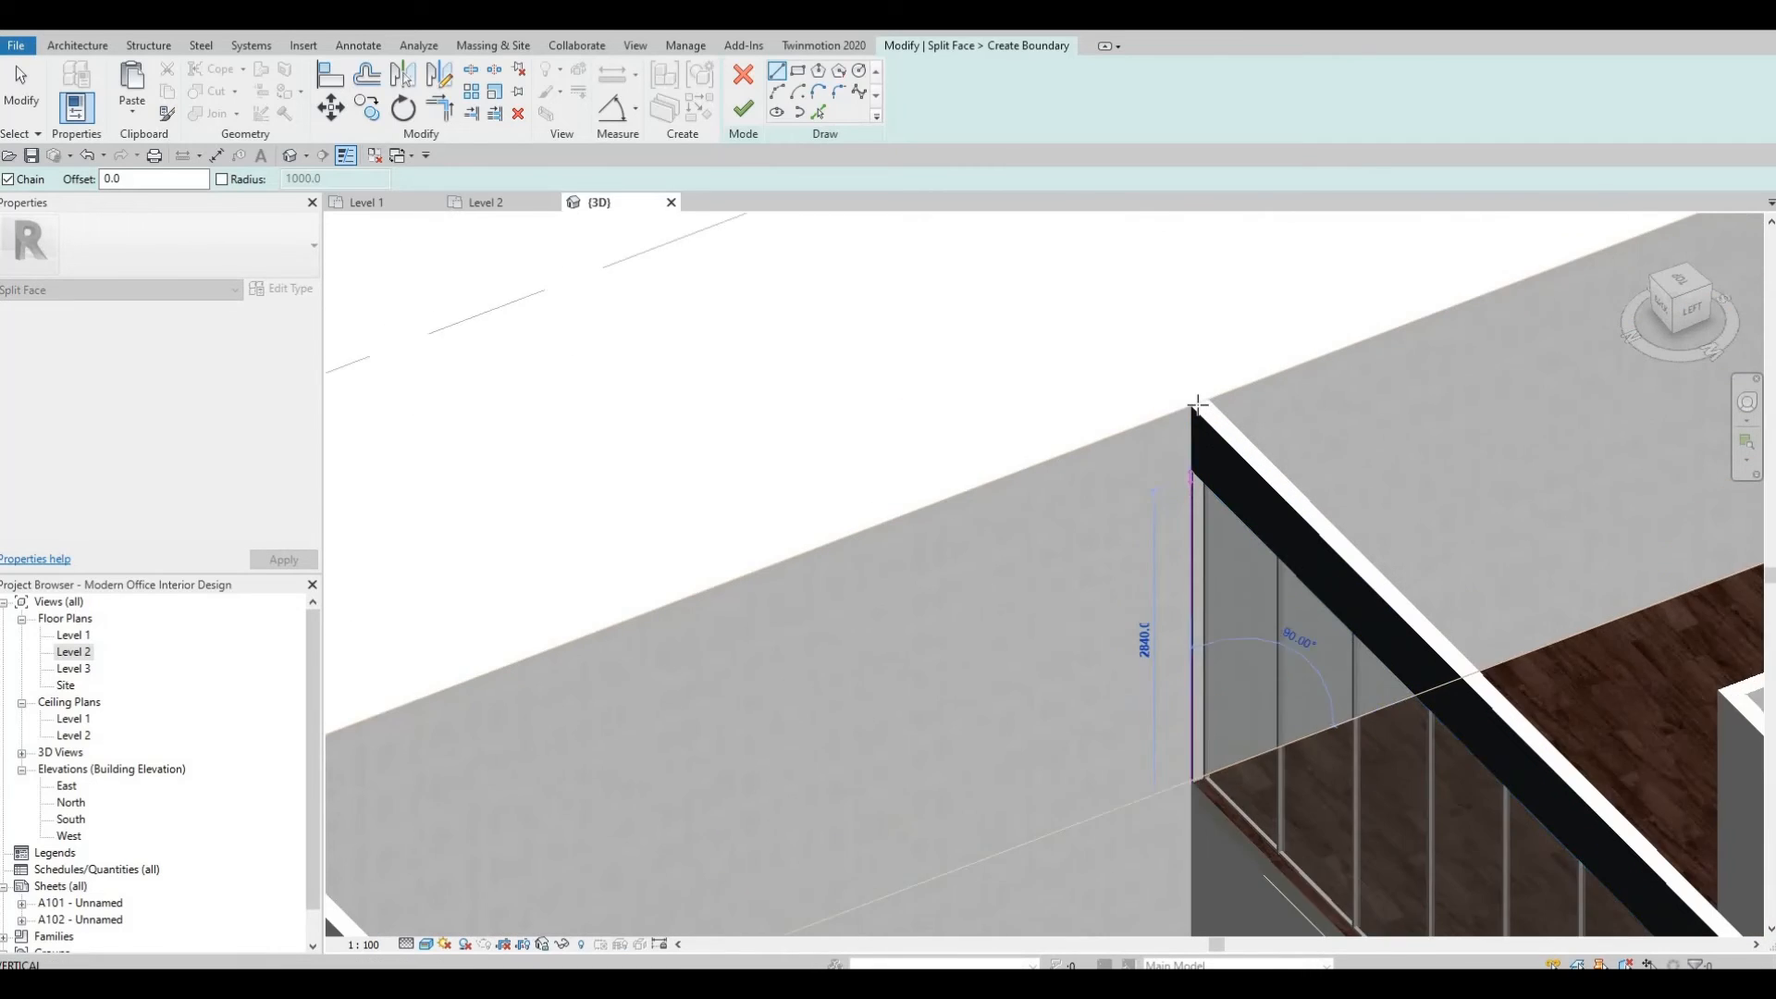
key("Escape")
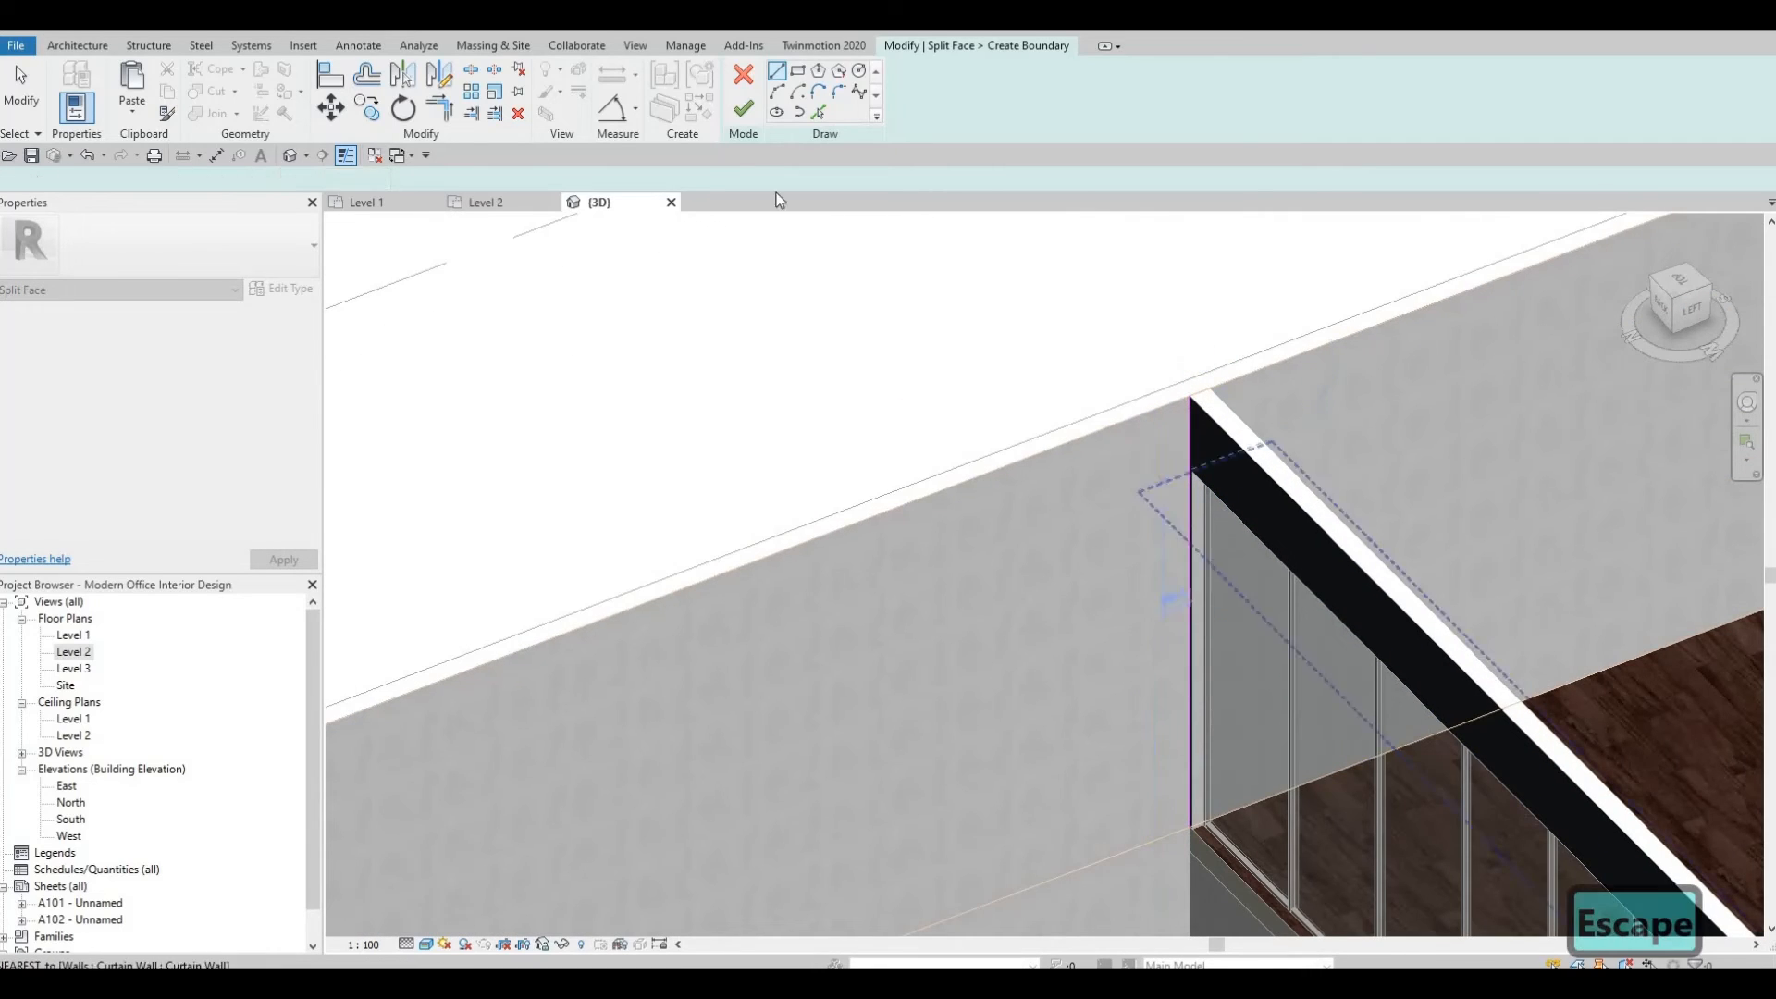
left_click(740, 112)
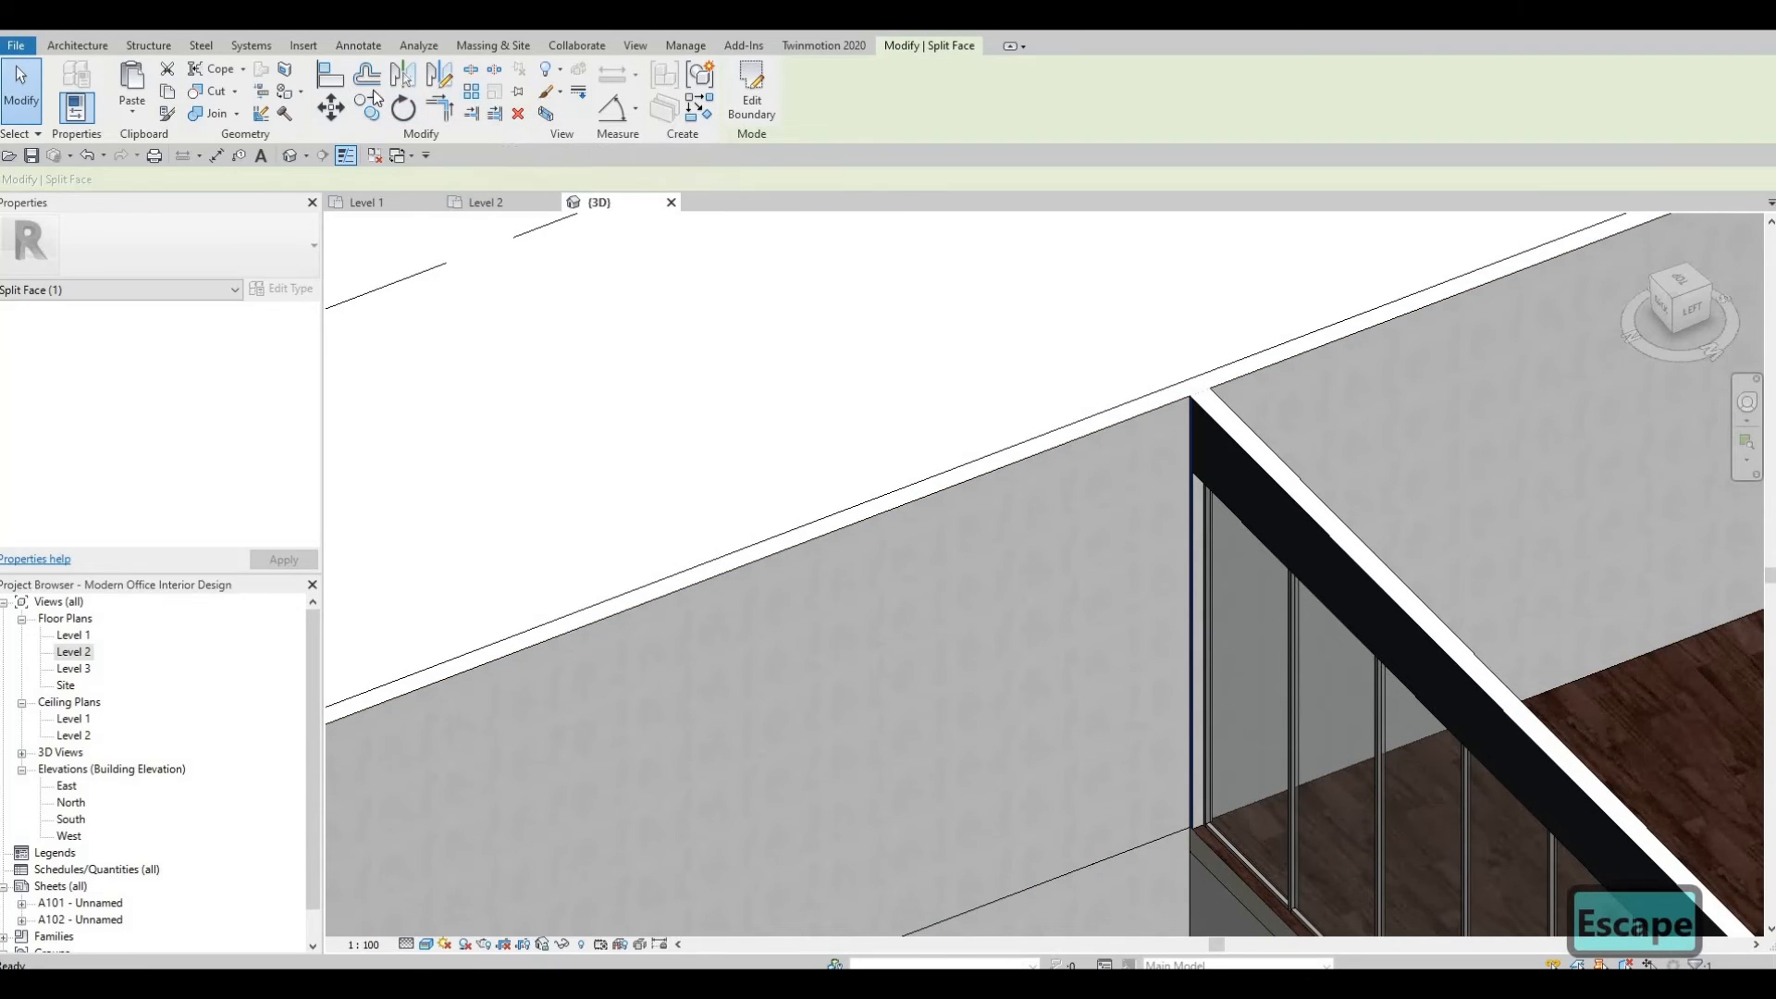
Paint the split wall face regions around the curtain wall with the Iron, Ductile material.
left_click(284, 90)
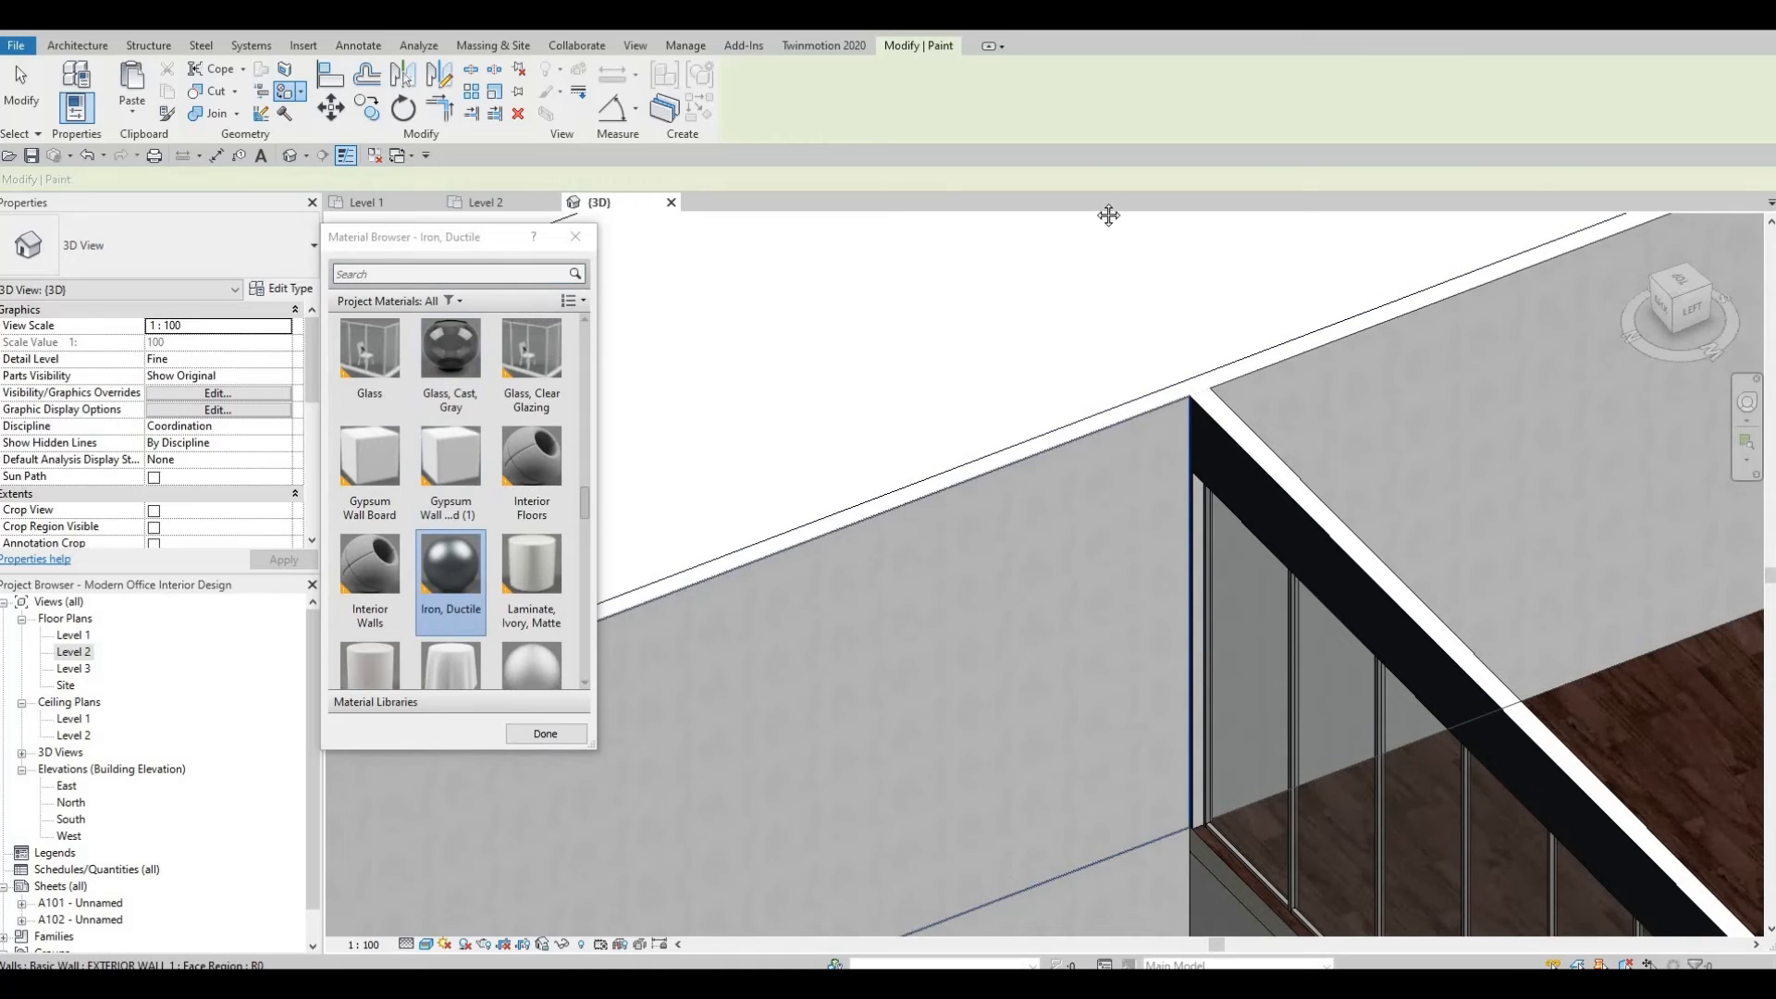
left_click(1130, 658)
middle_click_drag(1129, 658, 1267, 246)
left_click(1116, 668)
mouse_move(1292, 674)
middle_mouse_down("shift")
mouse_move(756, 782)
mouse_move(757, 886)
middle_mouse_up("shift")
mouse_move(1352, 331)
middle_mouse_down("shift")
mouse_move(1252, 424)
mouse_move(1282, 502)
mouse_move(1451, 470)
mouse_move(1319, 397)
mouse_move(1296, 501)
mouse_move(1431, 456)
mouse_move(1621, 448)
mouse_move(1526, 467)
mouse_move(1609, 530)
mouse_move(1578, 535)
mouse_move(1180, 311)
mouse_move(1345, 325)
middle_mouse_up("shift")
left_click(1578, 535)
mouse_move(1056, 431)
middle_mouse_down("shift")
mouse_move(735, 444)
mouse_move(1484, 344)
mouse_move(1230, 397)
middle_mouse_up("shift")
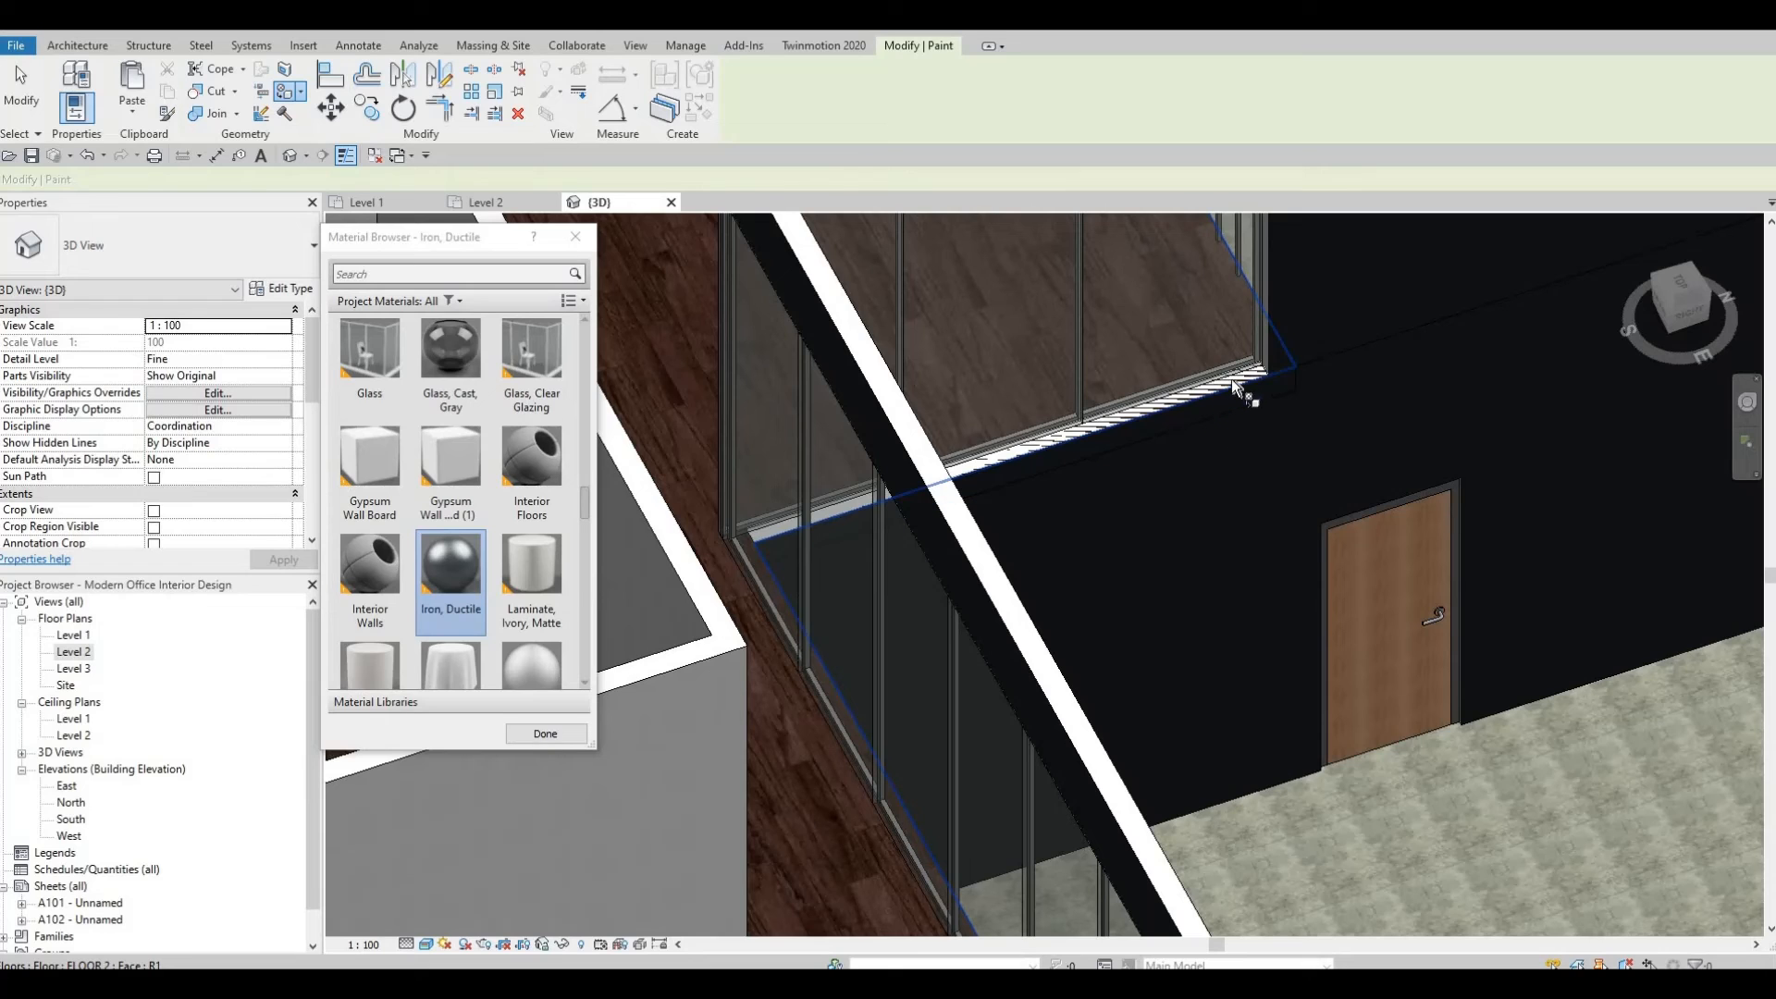
middle_click_drag(1325, 341, 1526, 292, "shift")
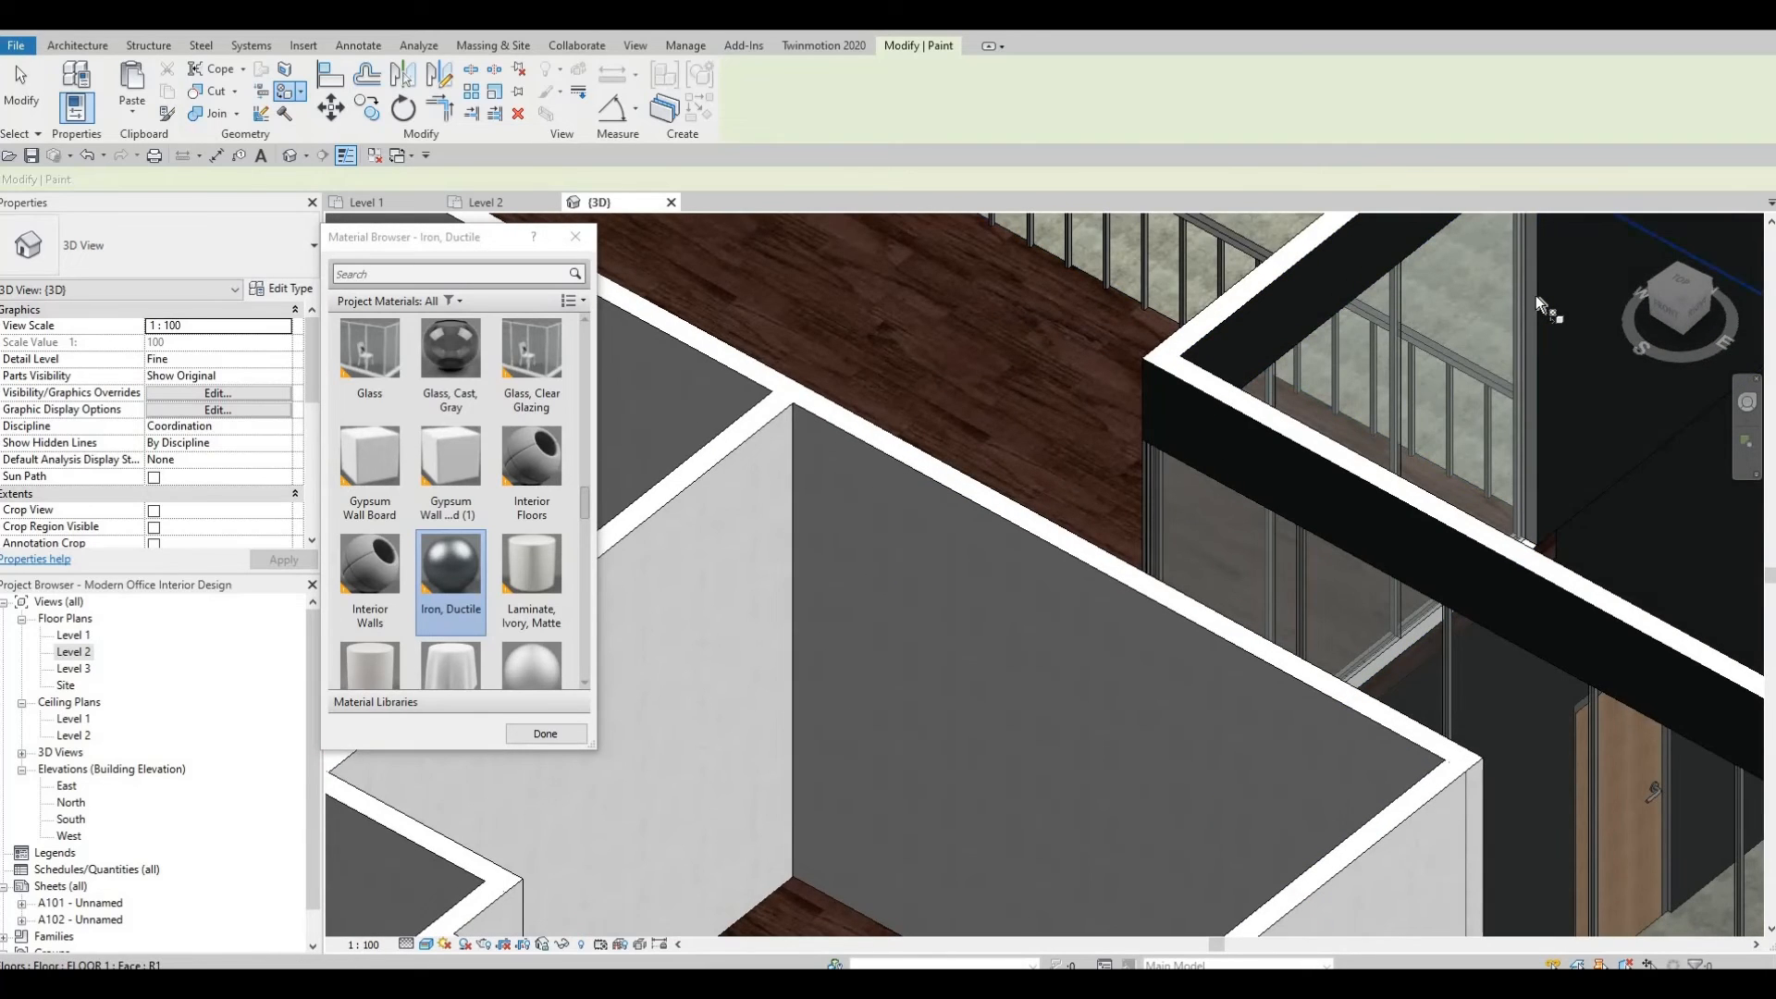
Cycle to the interior wall face behind the curtain wall and paint it with Iron, Ductile.
key("Tab")
key("Tab")
key("Tab")
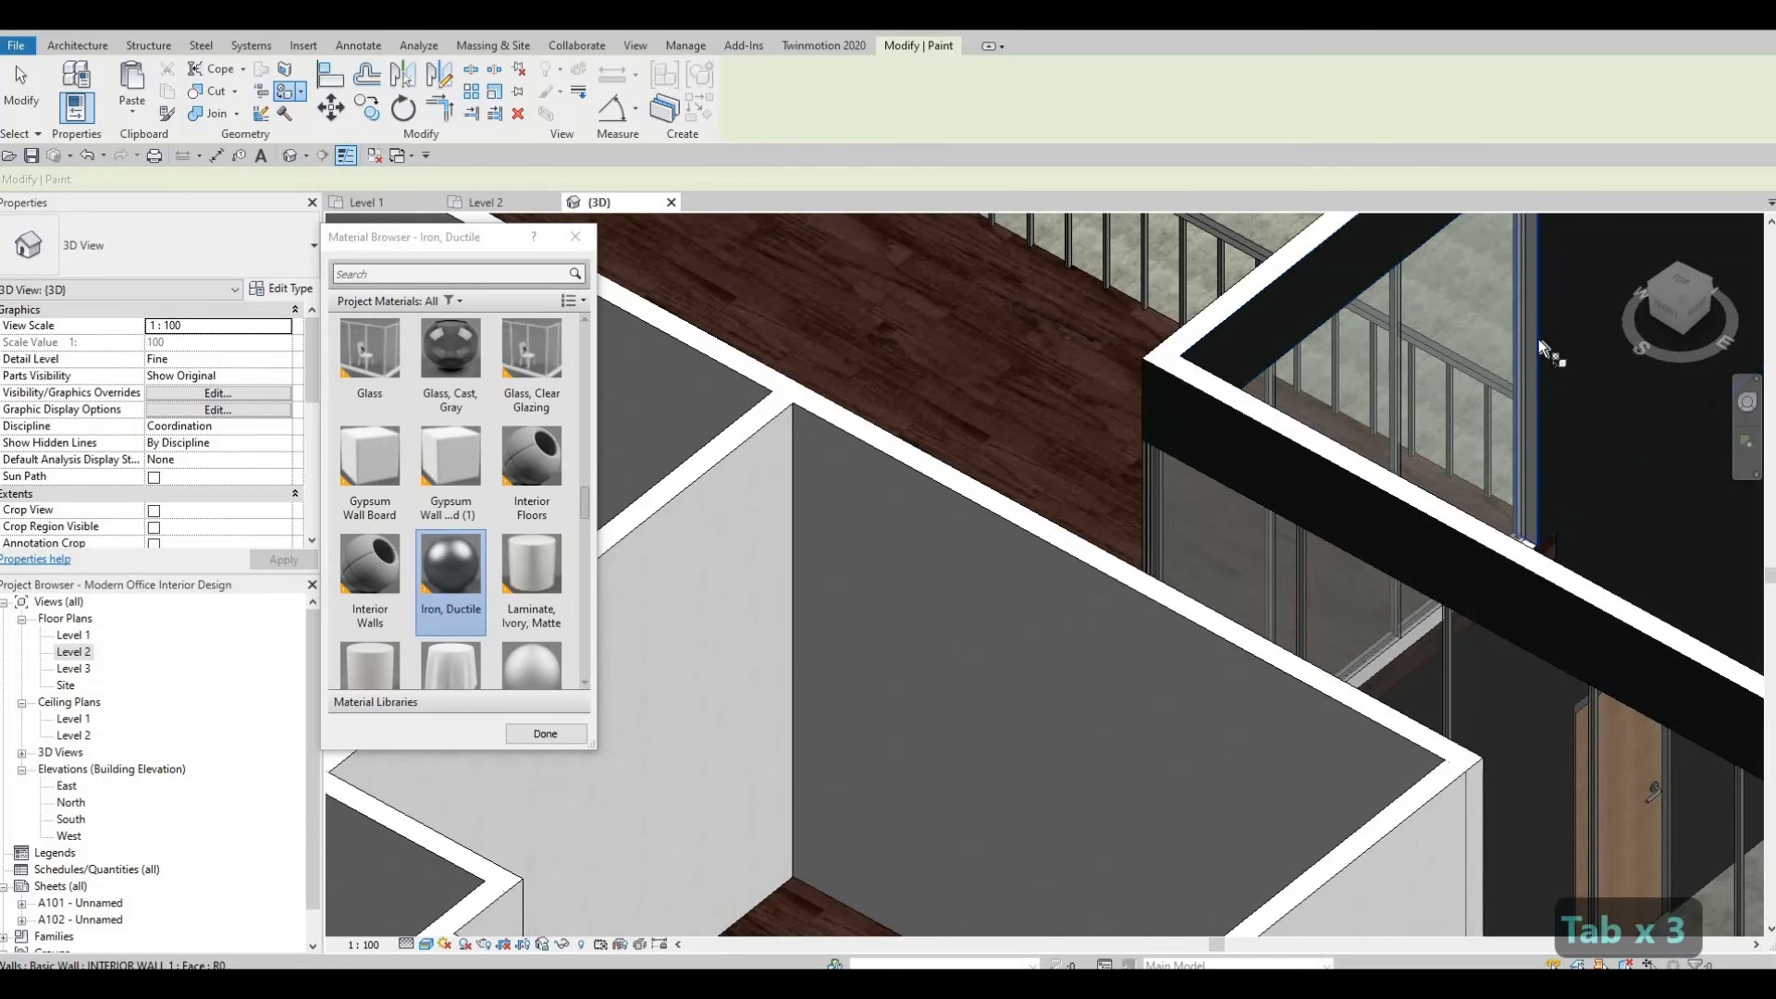
key("Tab")
key("Tab")
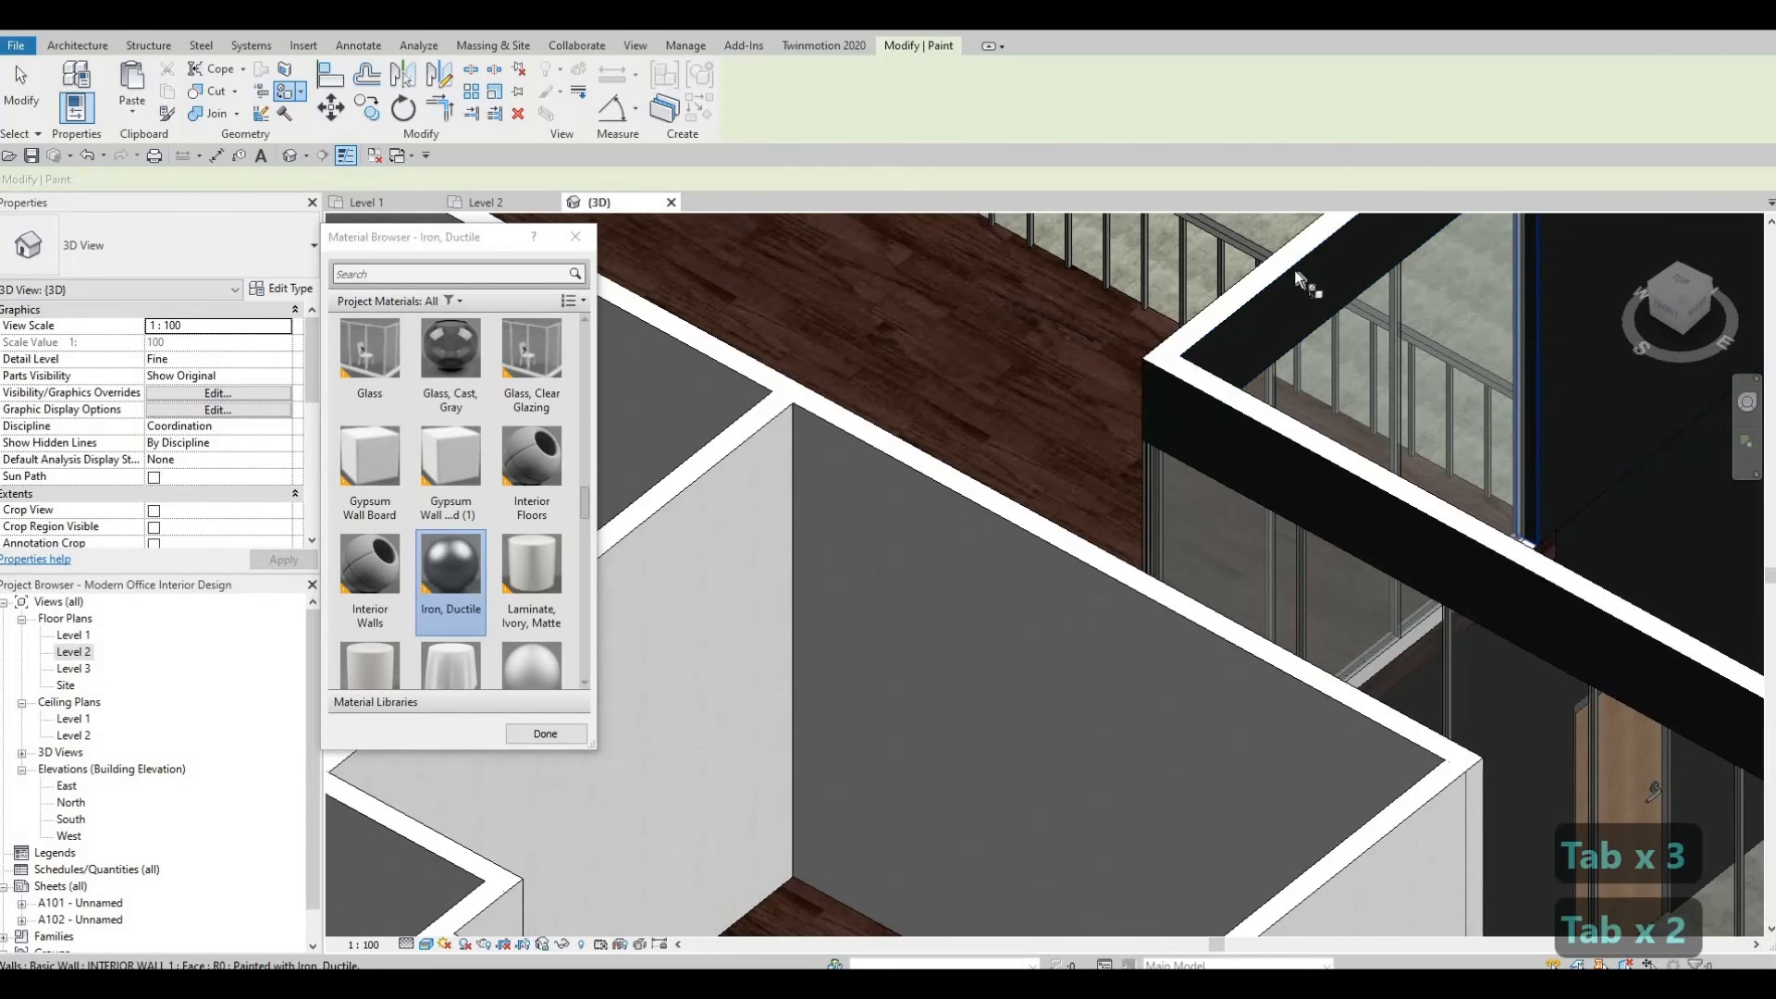
middle_click_drag(1308, 285, 1123, 588, "shift")
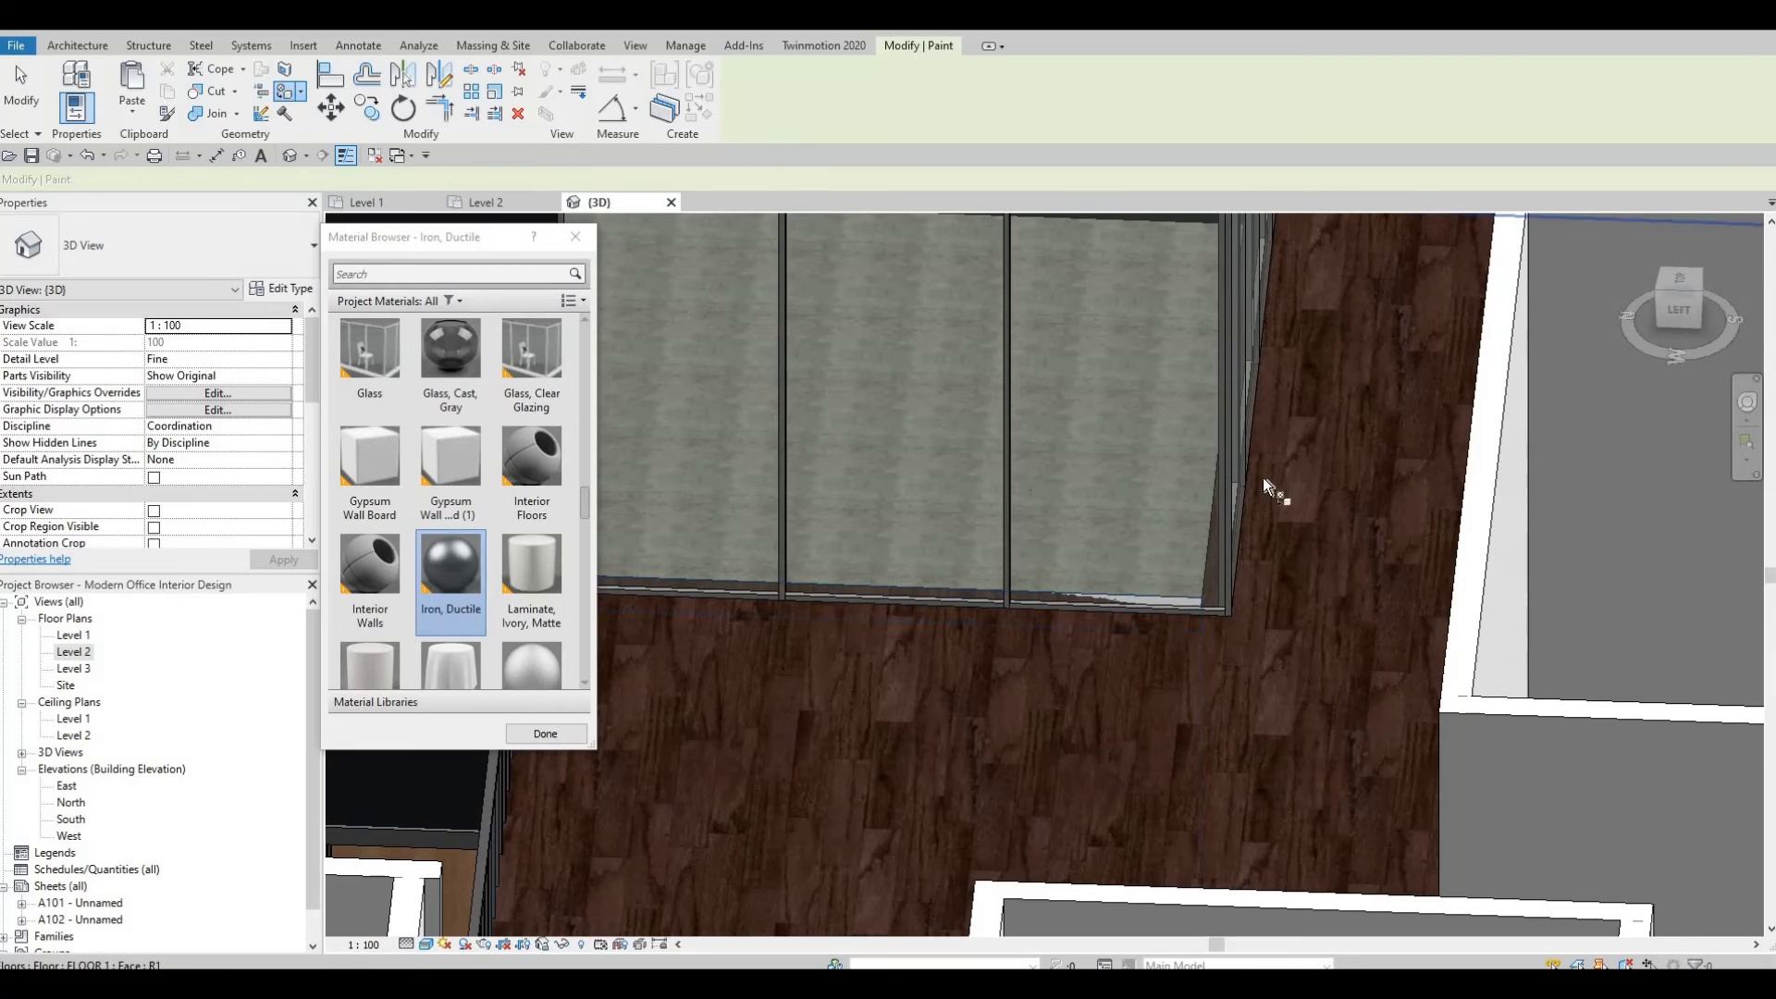
middle_click_drag(1262, 478, 1007, 386)
middle_click_drag(1279, 435, 1375, 418, "shift")
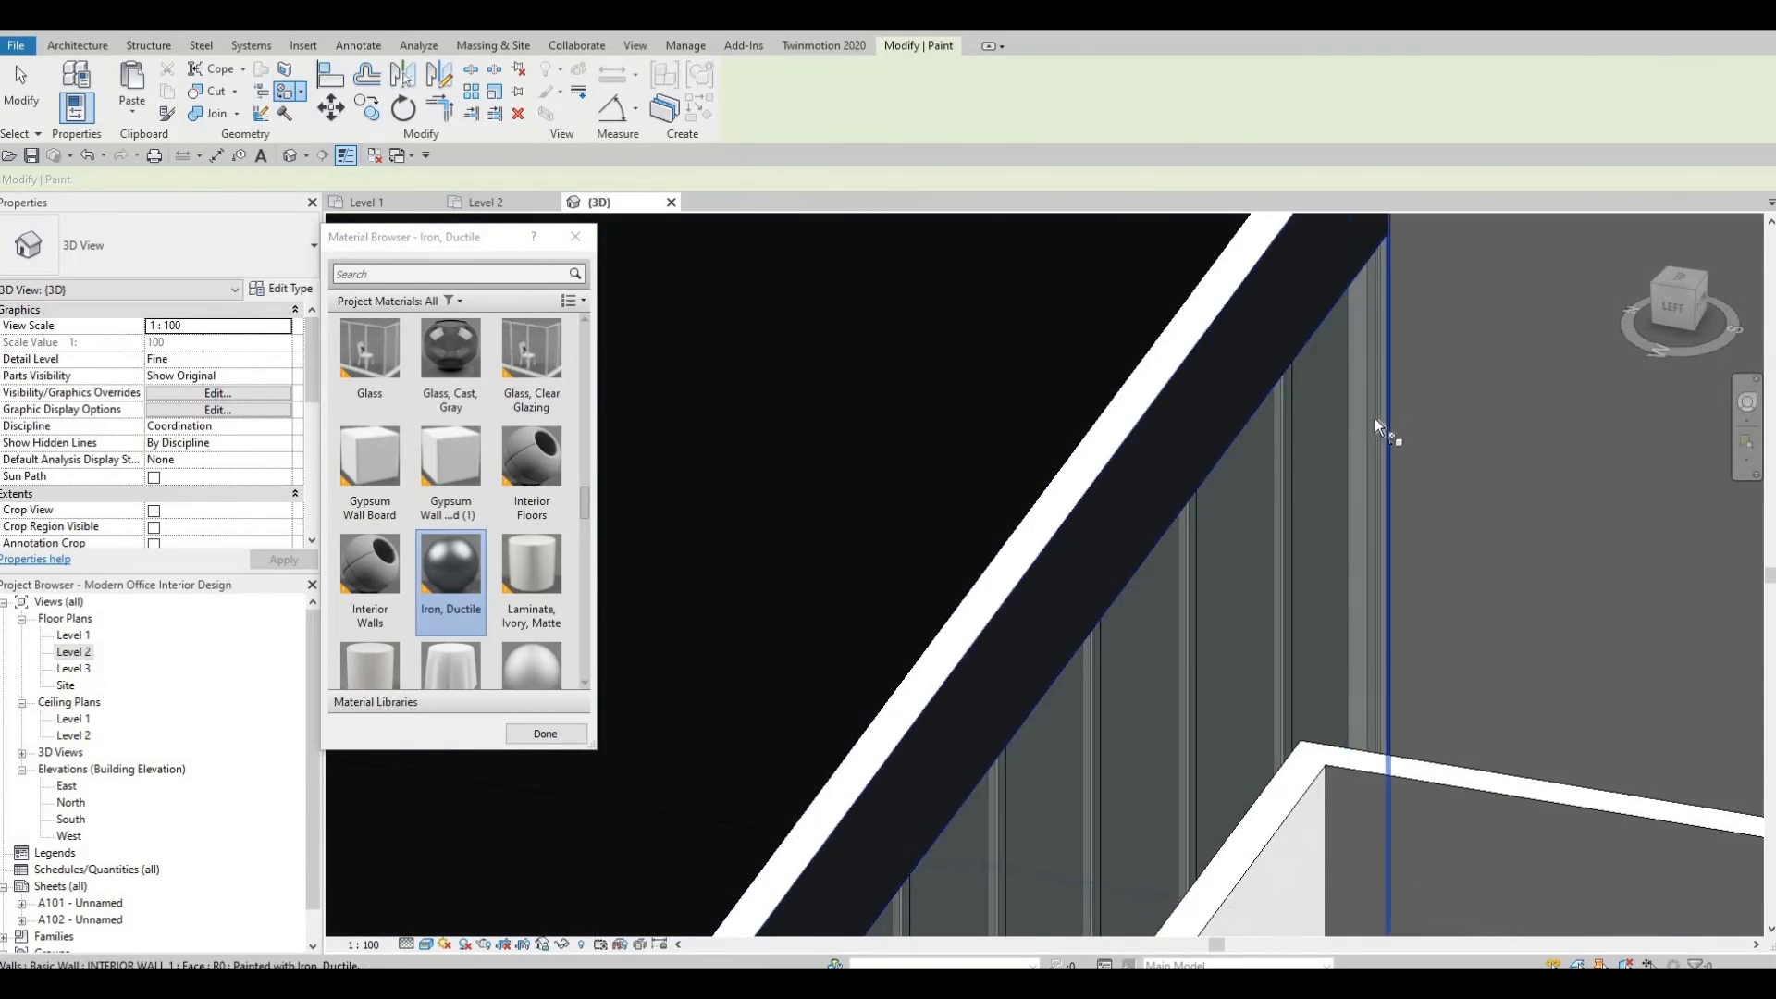
Orbit around the curtain walls to inspect the painted wall faces, then exit the Paint tool.
key("Tab")
key("Tab")
key("Tab")
key("Tab")
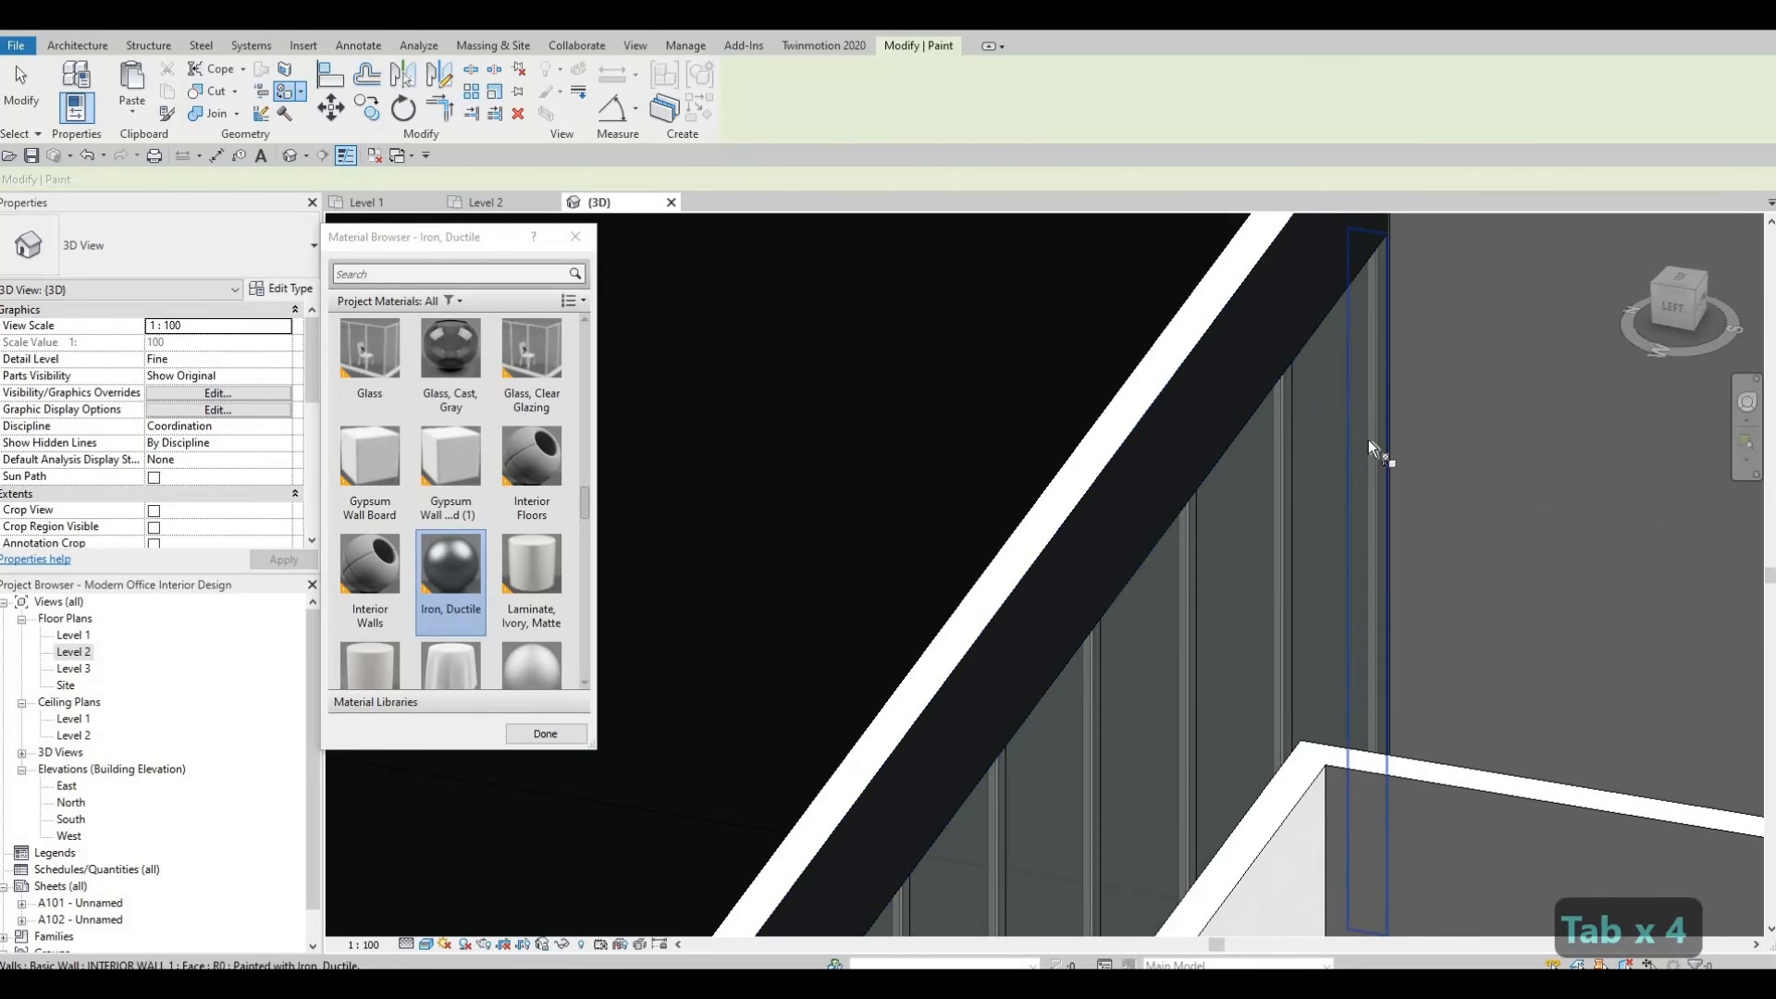
middle_click_drag(1362, 455, 598, 516, "shift")
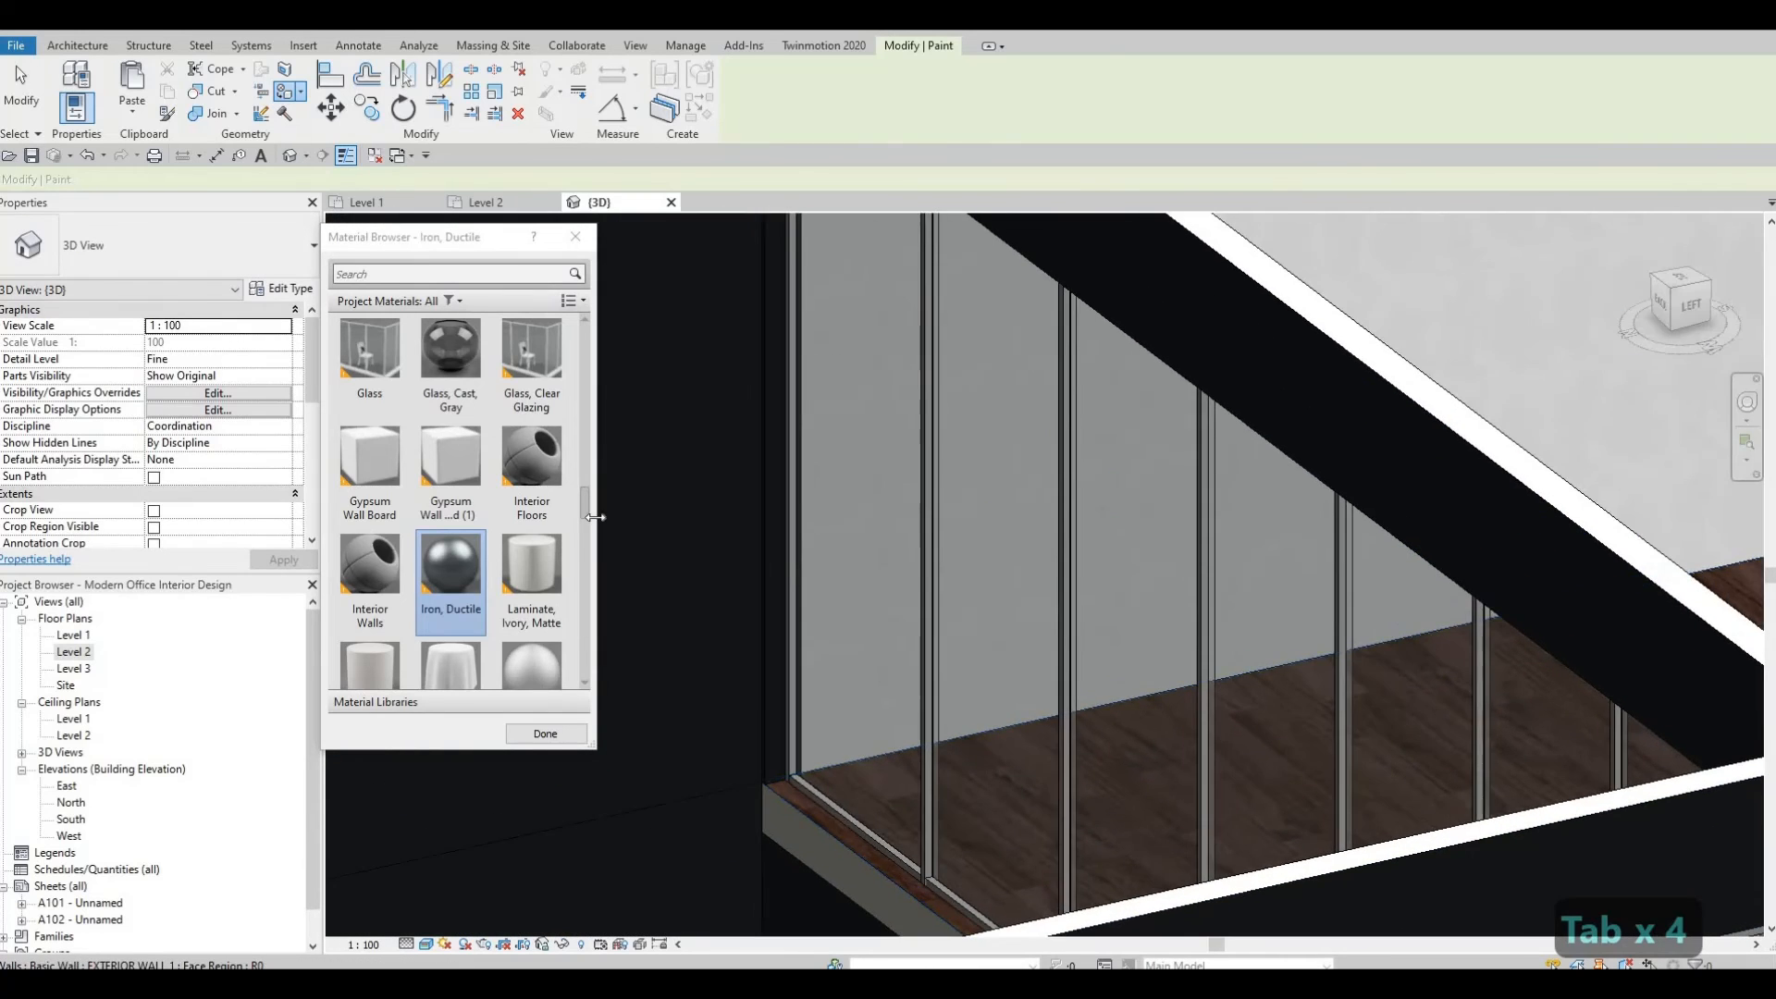
middle_click_drag(1637, 593, 944, 419, "shift")
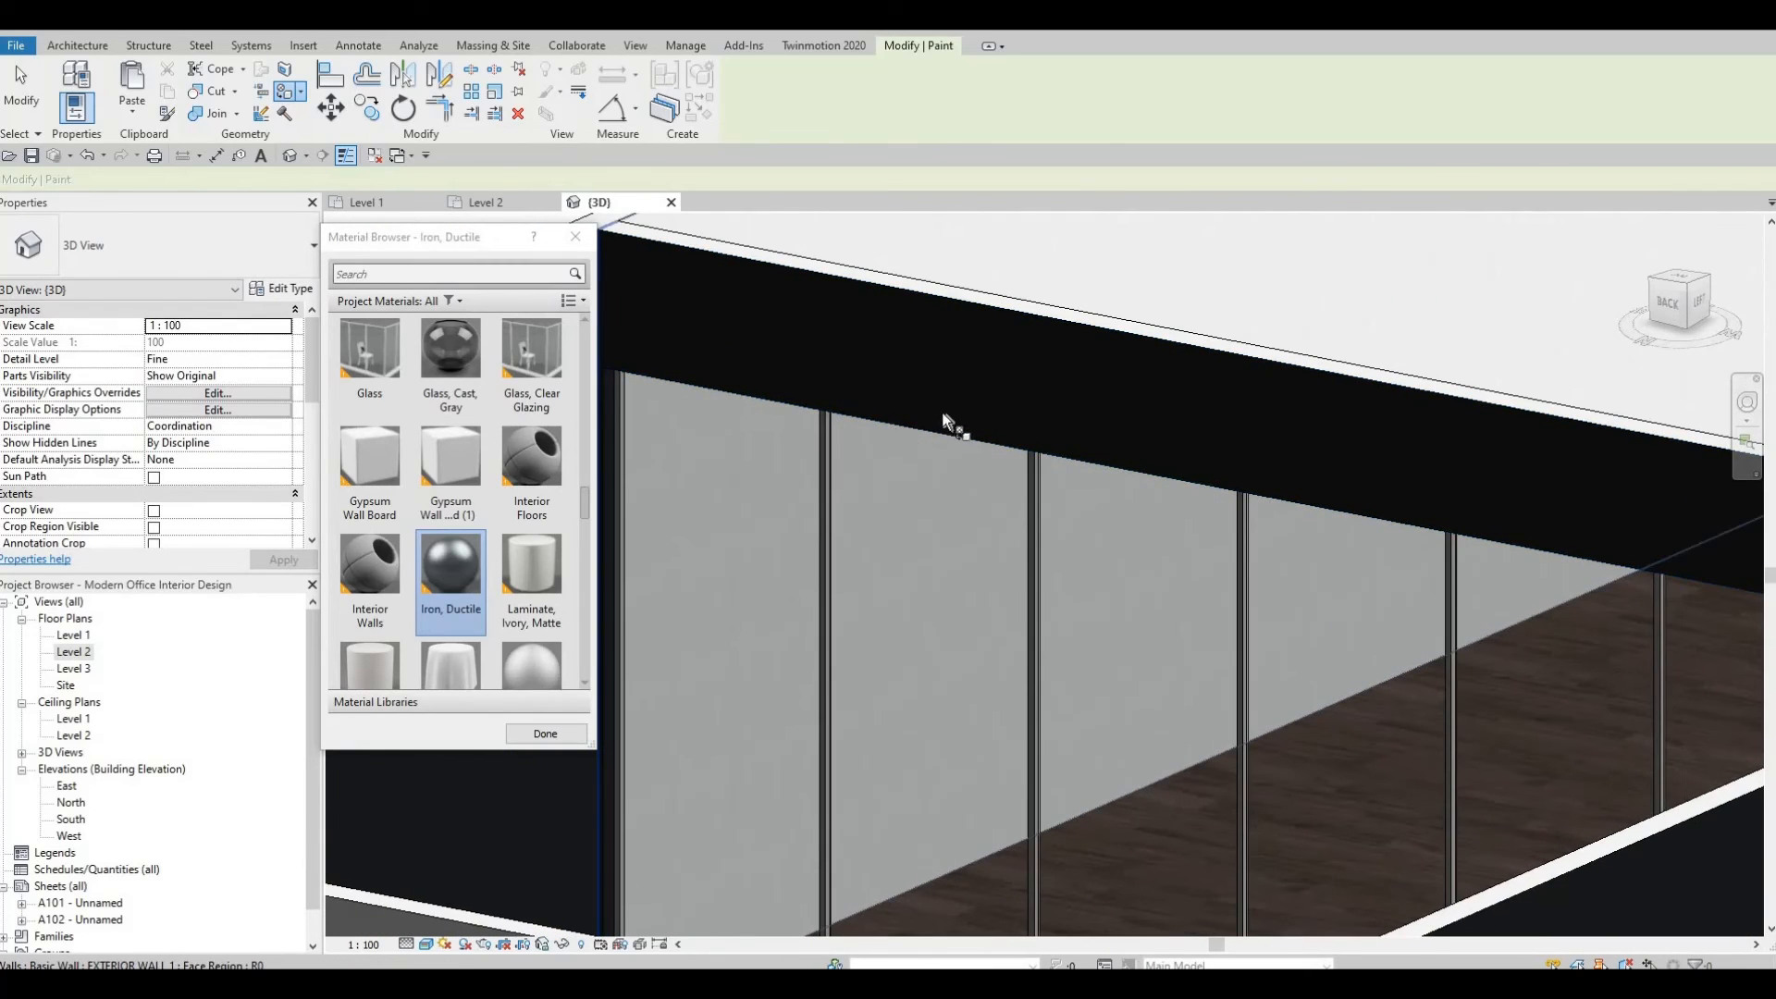
scroll(885, 413, "down", 3)
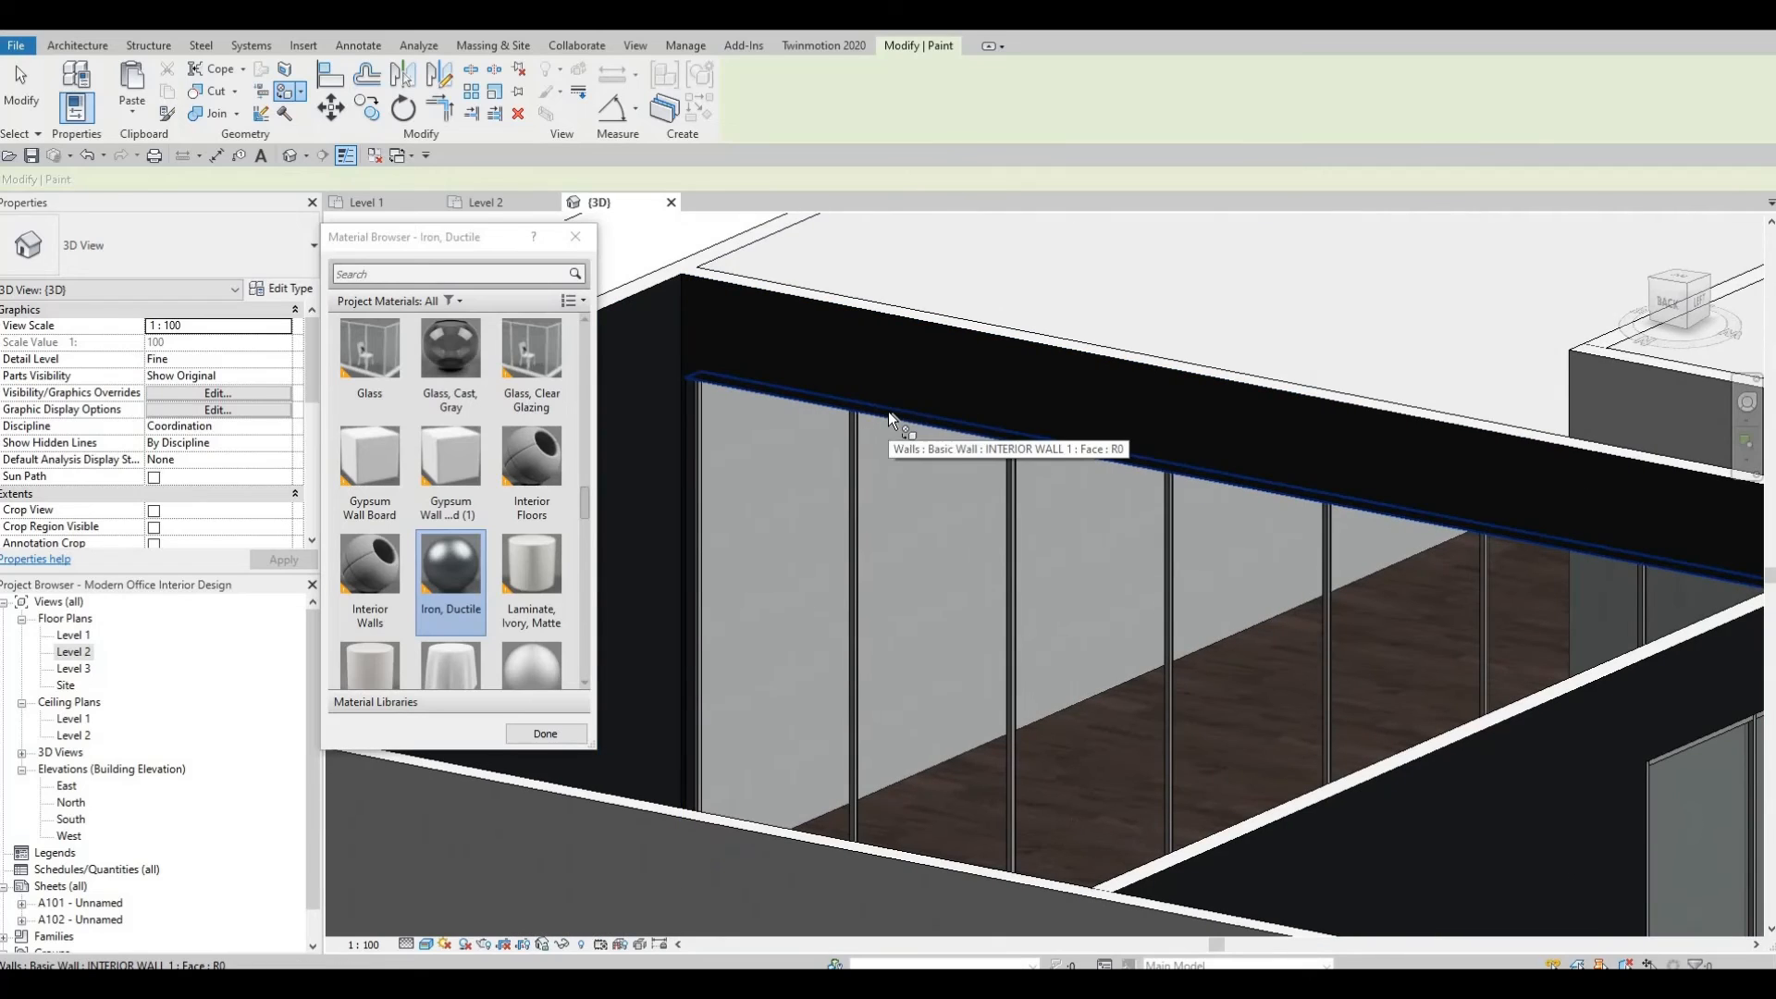
middle_click_drag(985, 541, 1376, 546, "shift")
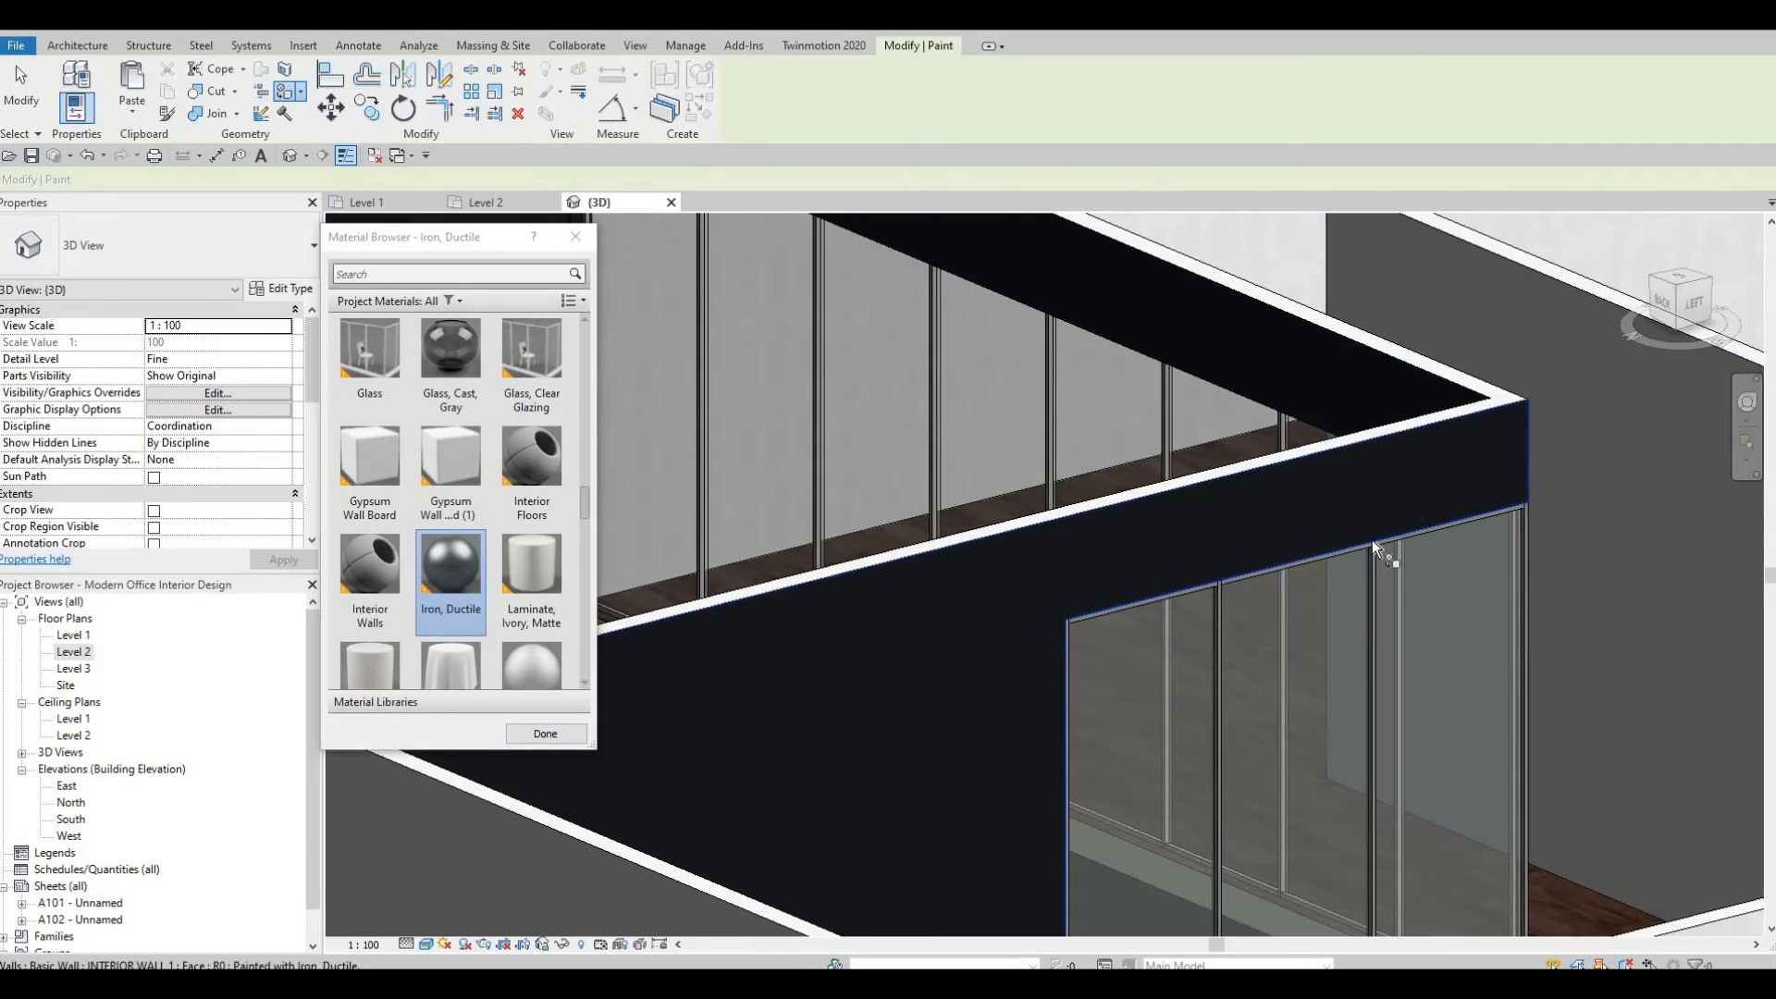
middle_click_drag(1280, 558, 1177, 534, "shift")
mouse_move(1153, 554)
middle_mouse_down("shift")
mouse_move(1308, 480)
mouse_move(1070, 567)
mouse_move(1106, 433)
mouse_move(1137, 524)
middle_mouse_up("shift")
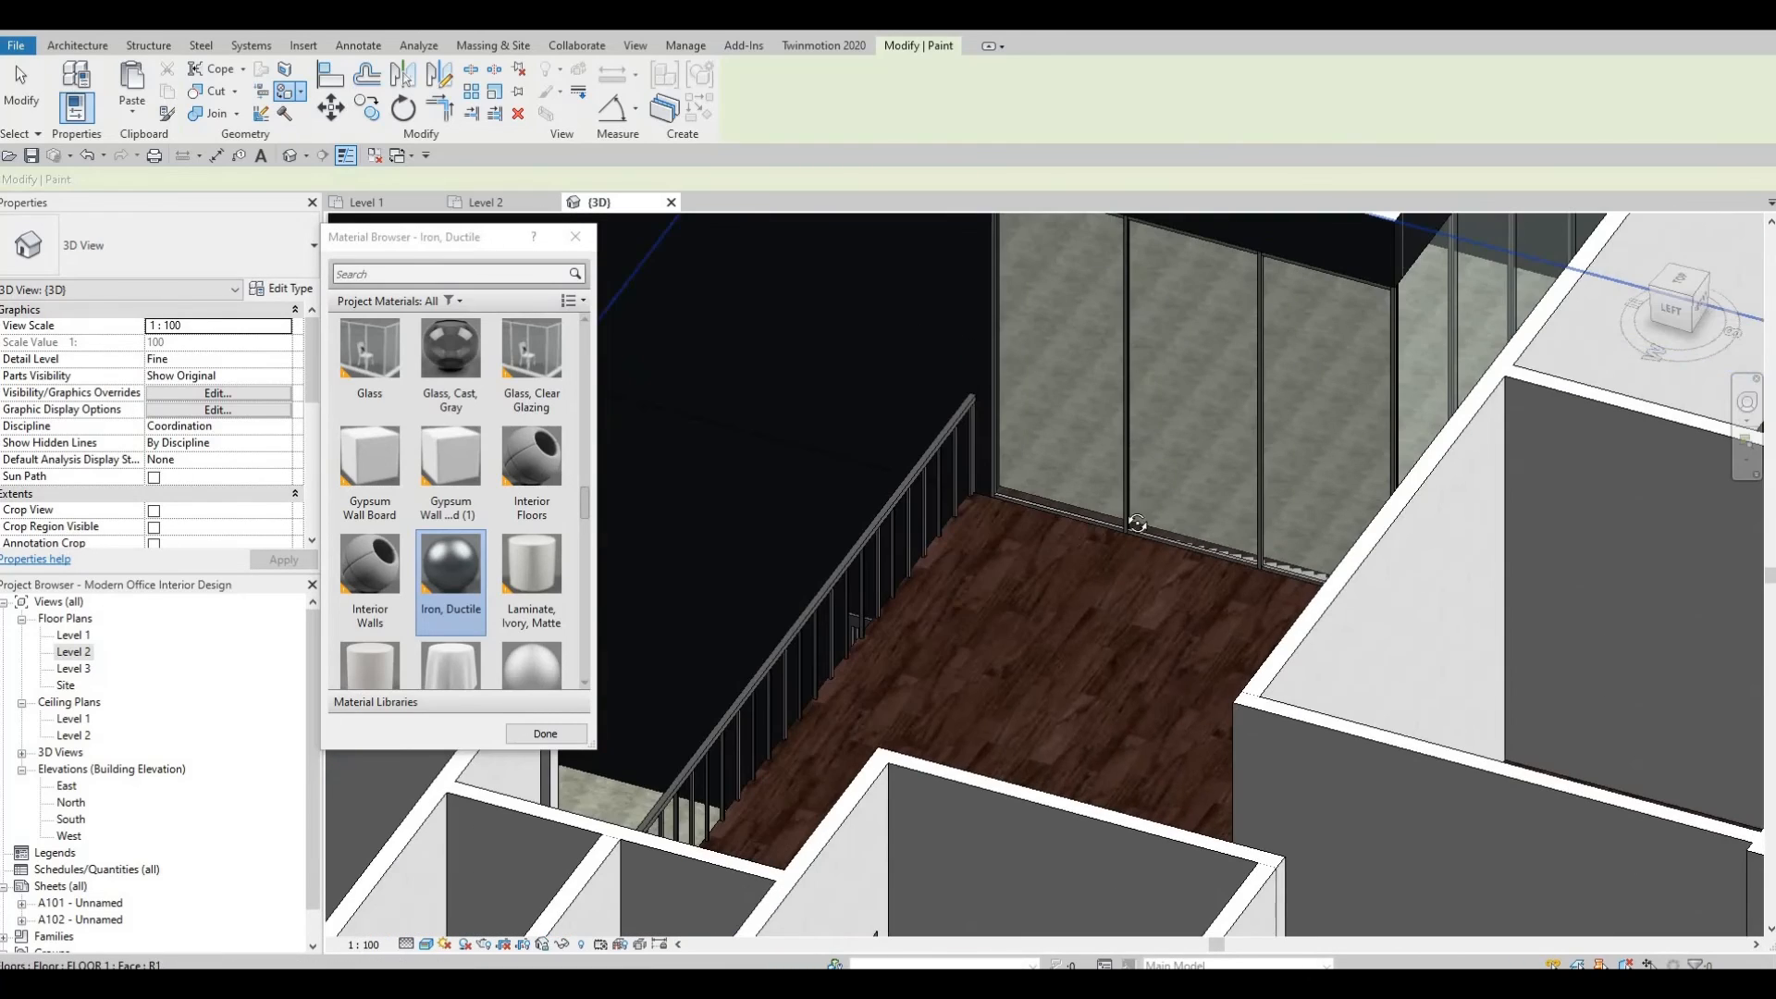
middle_click_drag(1234, 550, 1424, 358, "shift")
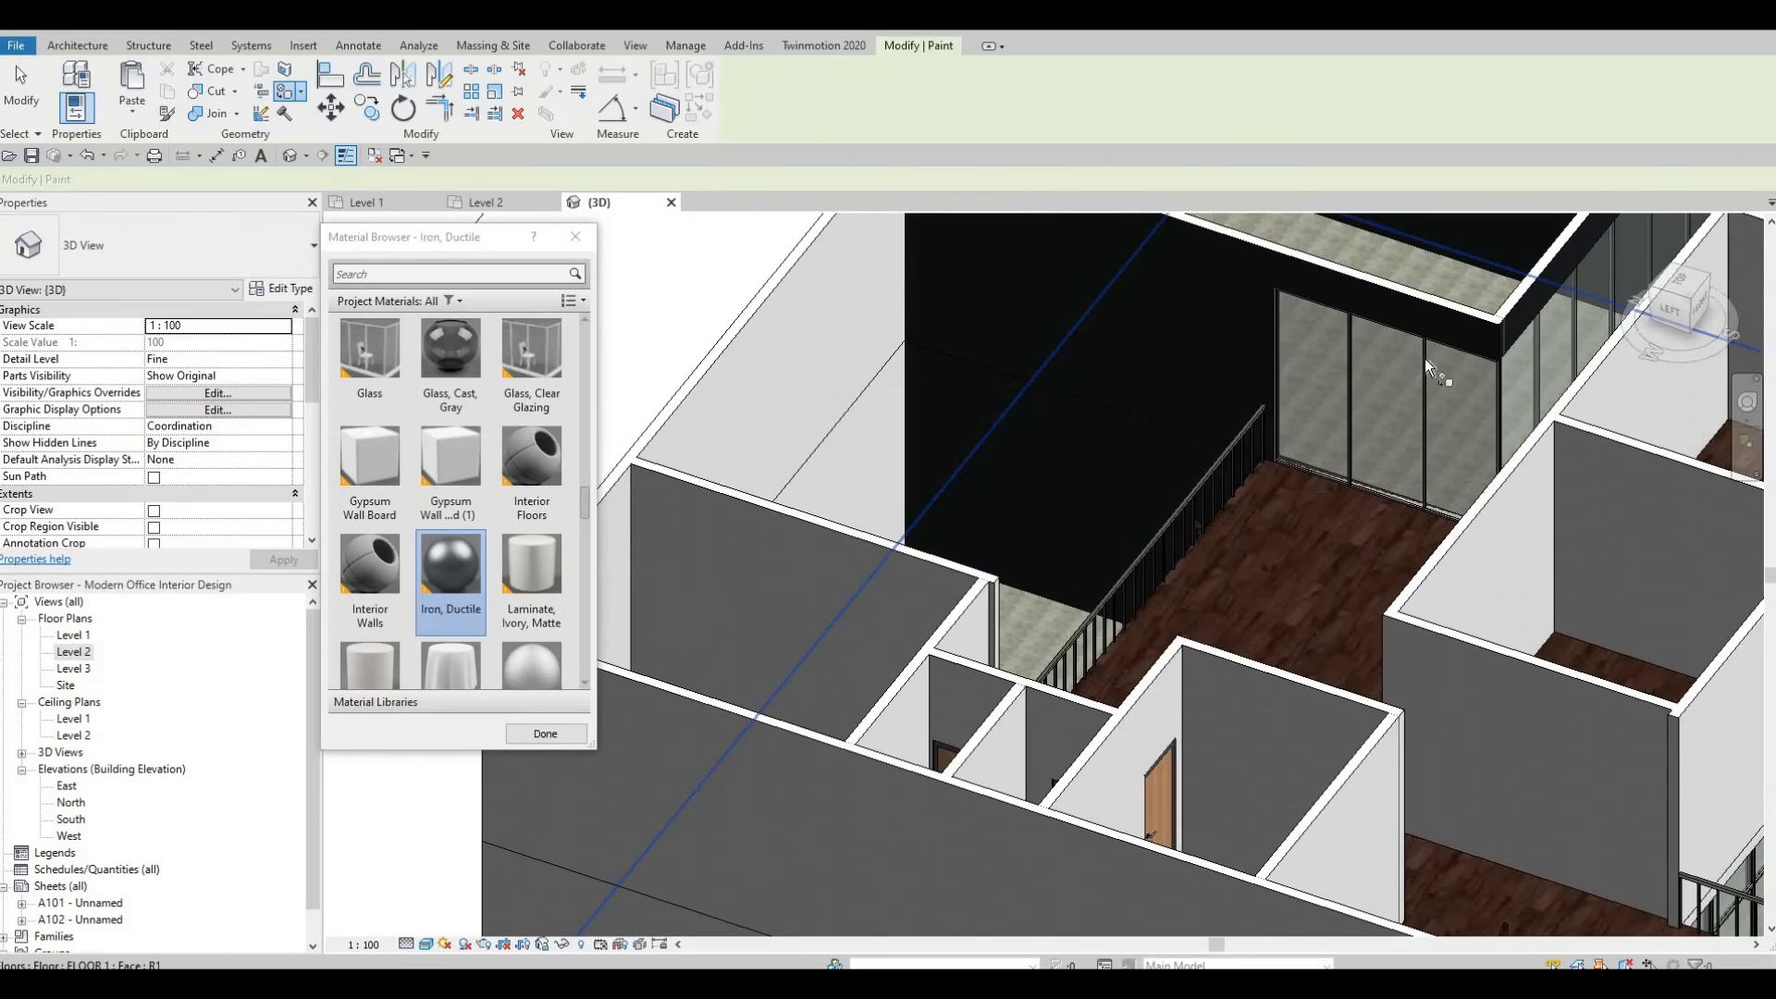
scroll(1371, 416, "down", 3)
middle_click_drag(1371, 417, 1107, 475, "shift")
key("Escape")
key("Escape")
mouse_move(1040, 407)
middle_mouse_down("shift")
mouse_move(1006, 574)
mouse_move(1035, 507)
mouse_move(976, 597)
middle_mouse_up("shift")
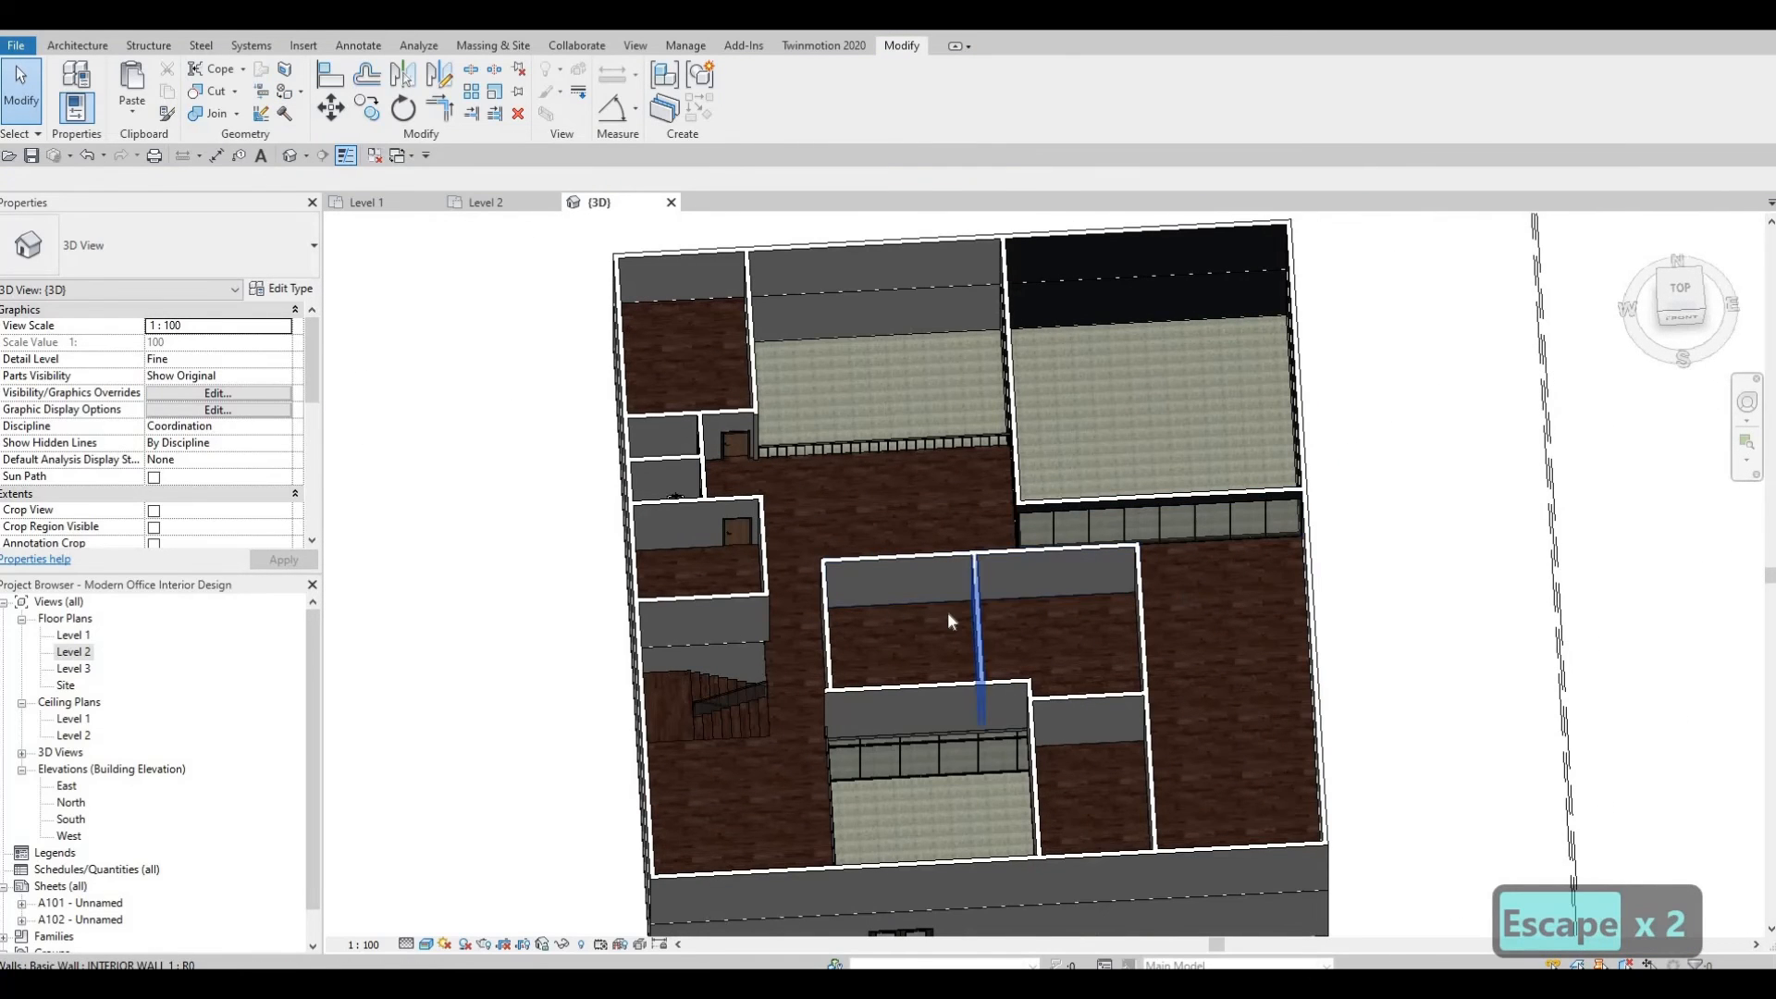
Draw a 900mm Rectangular railing about 1360 mm long along the stair opening edge on Level 2.
middle_click_drag(711, 523, 425, 468, "shift")
scroll(420, 464, "up", 5)
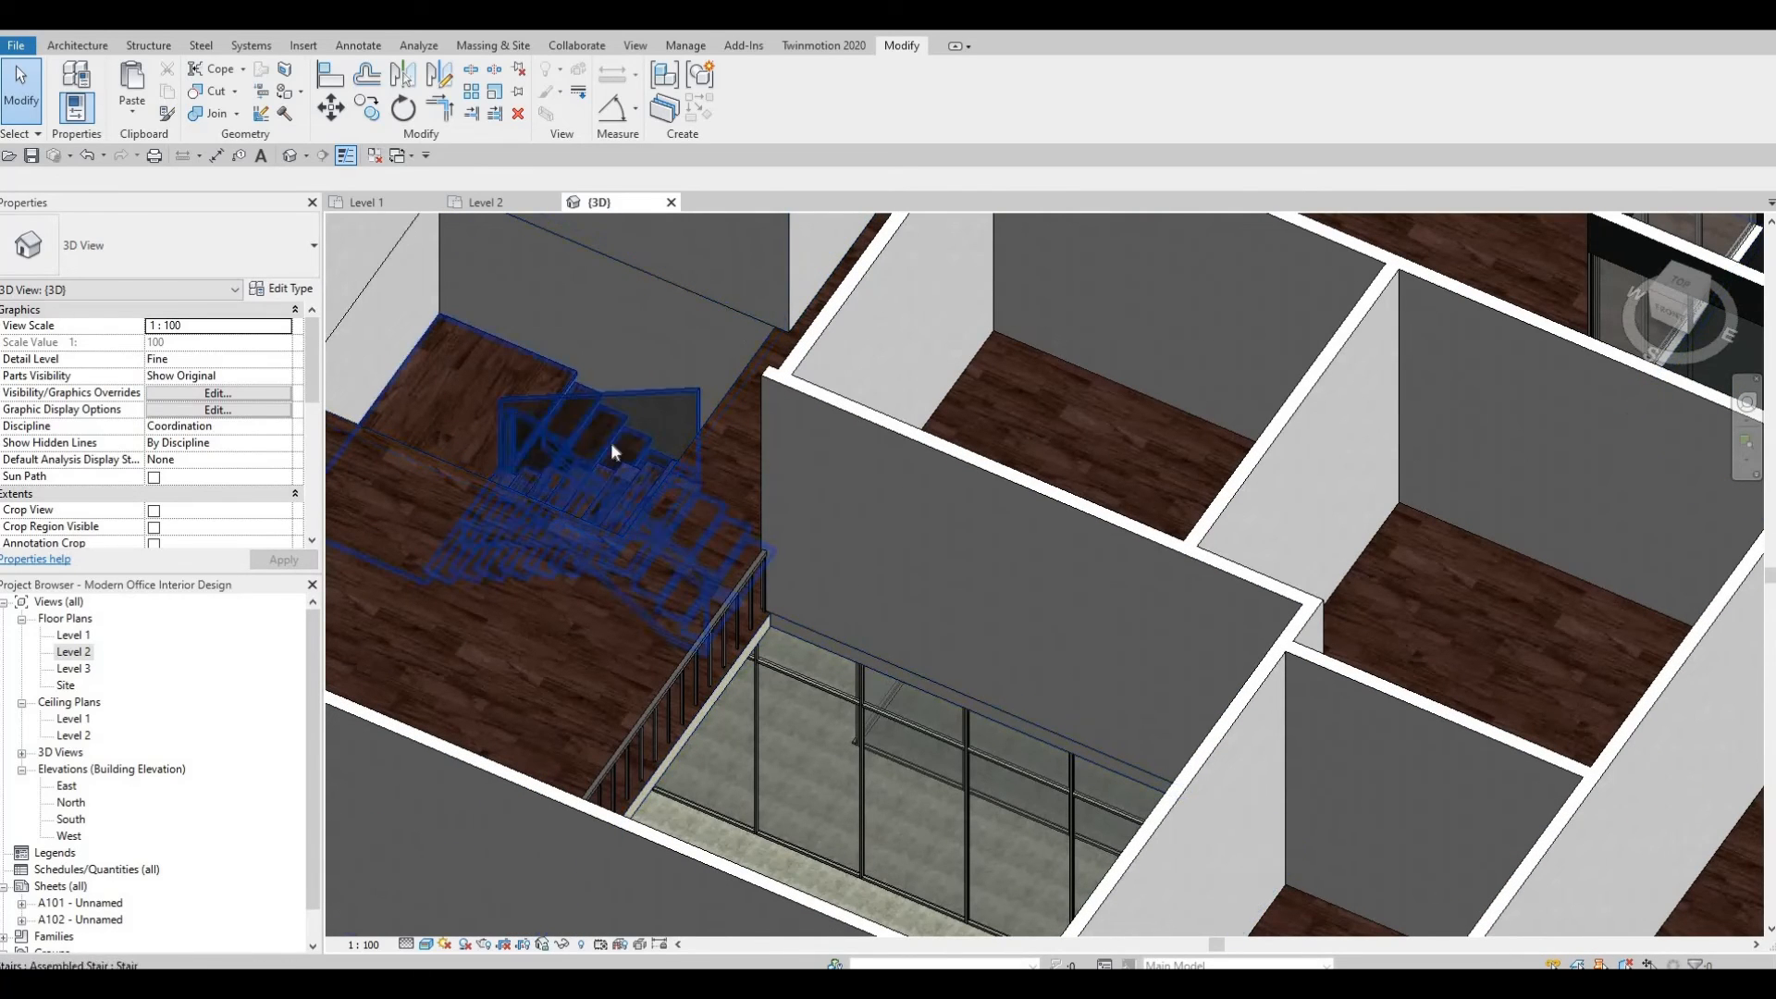
middle_click_drag(720, 475, 380, 568, "shift")
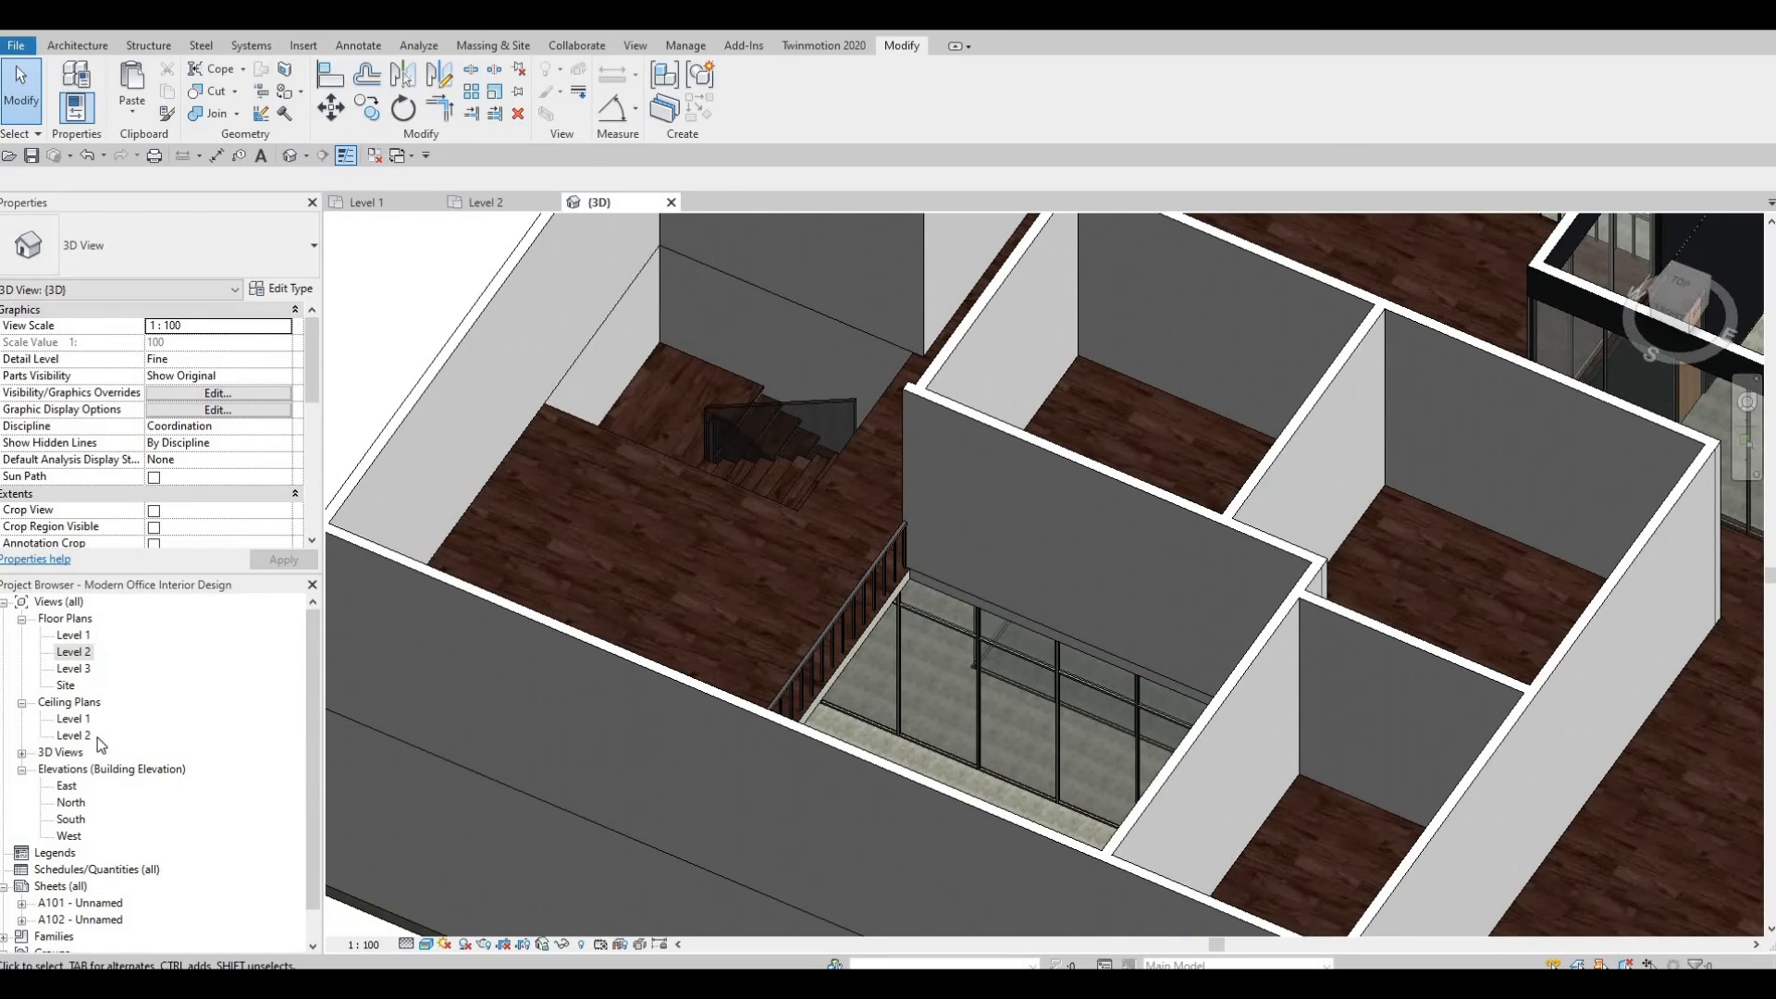
double_click(73, 652)
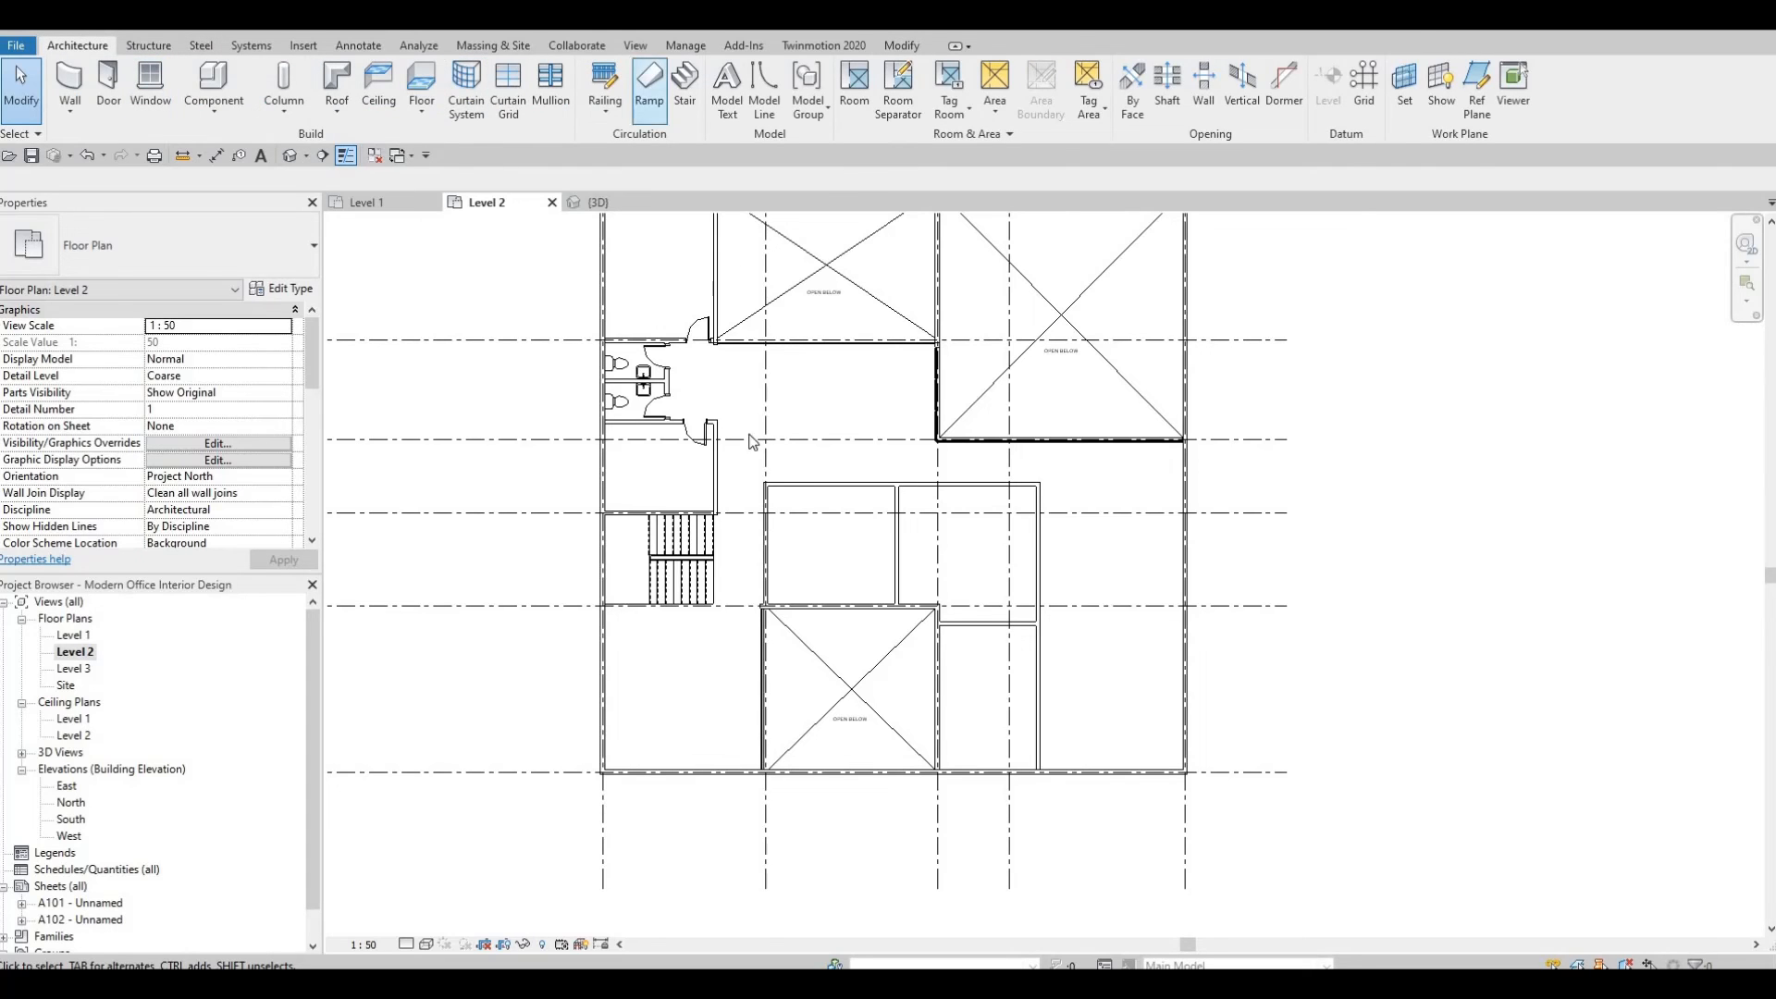
scroll(642, 503, "up", 6)
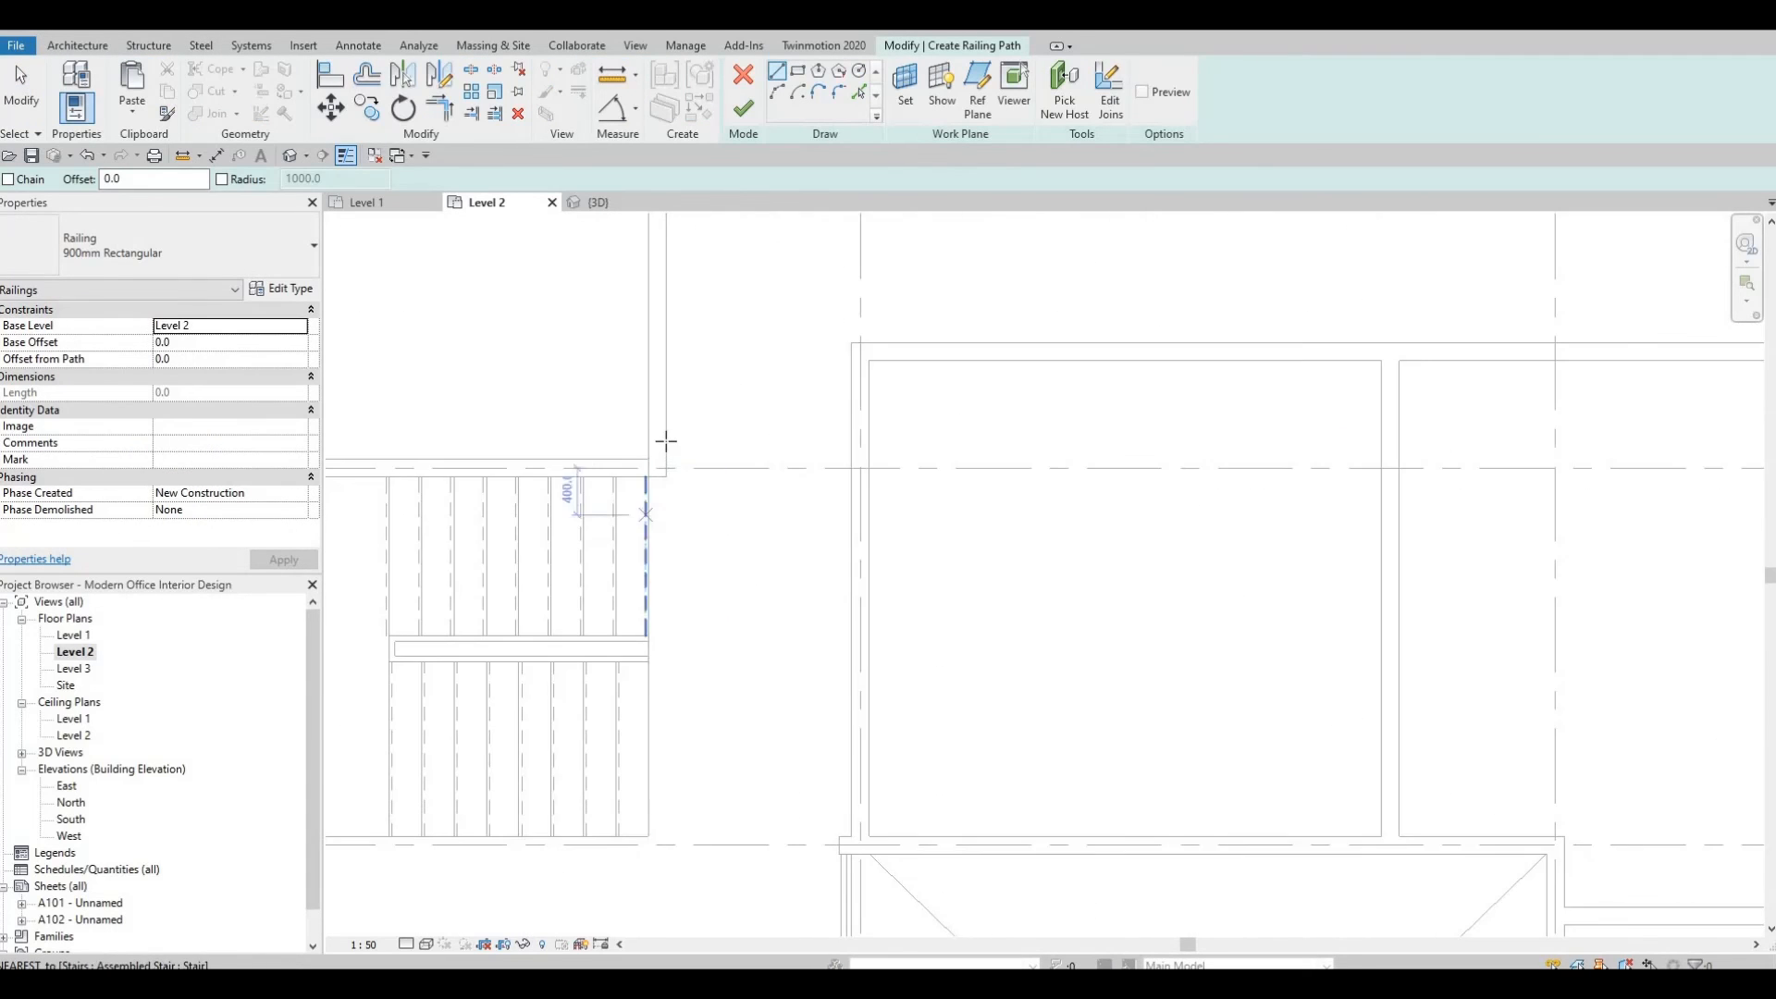
left_click(665, 440)
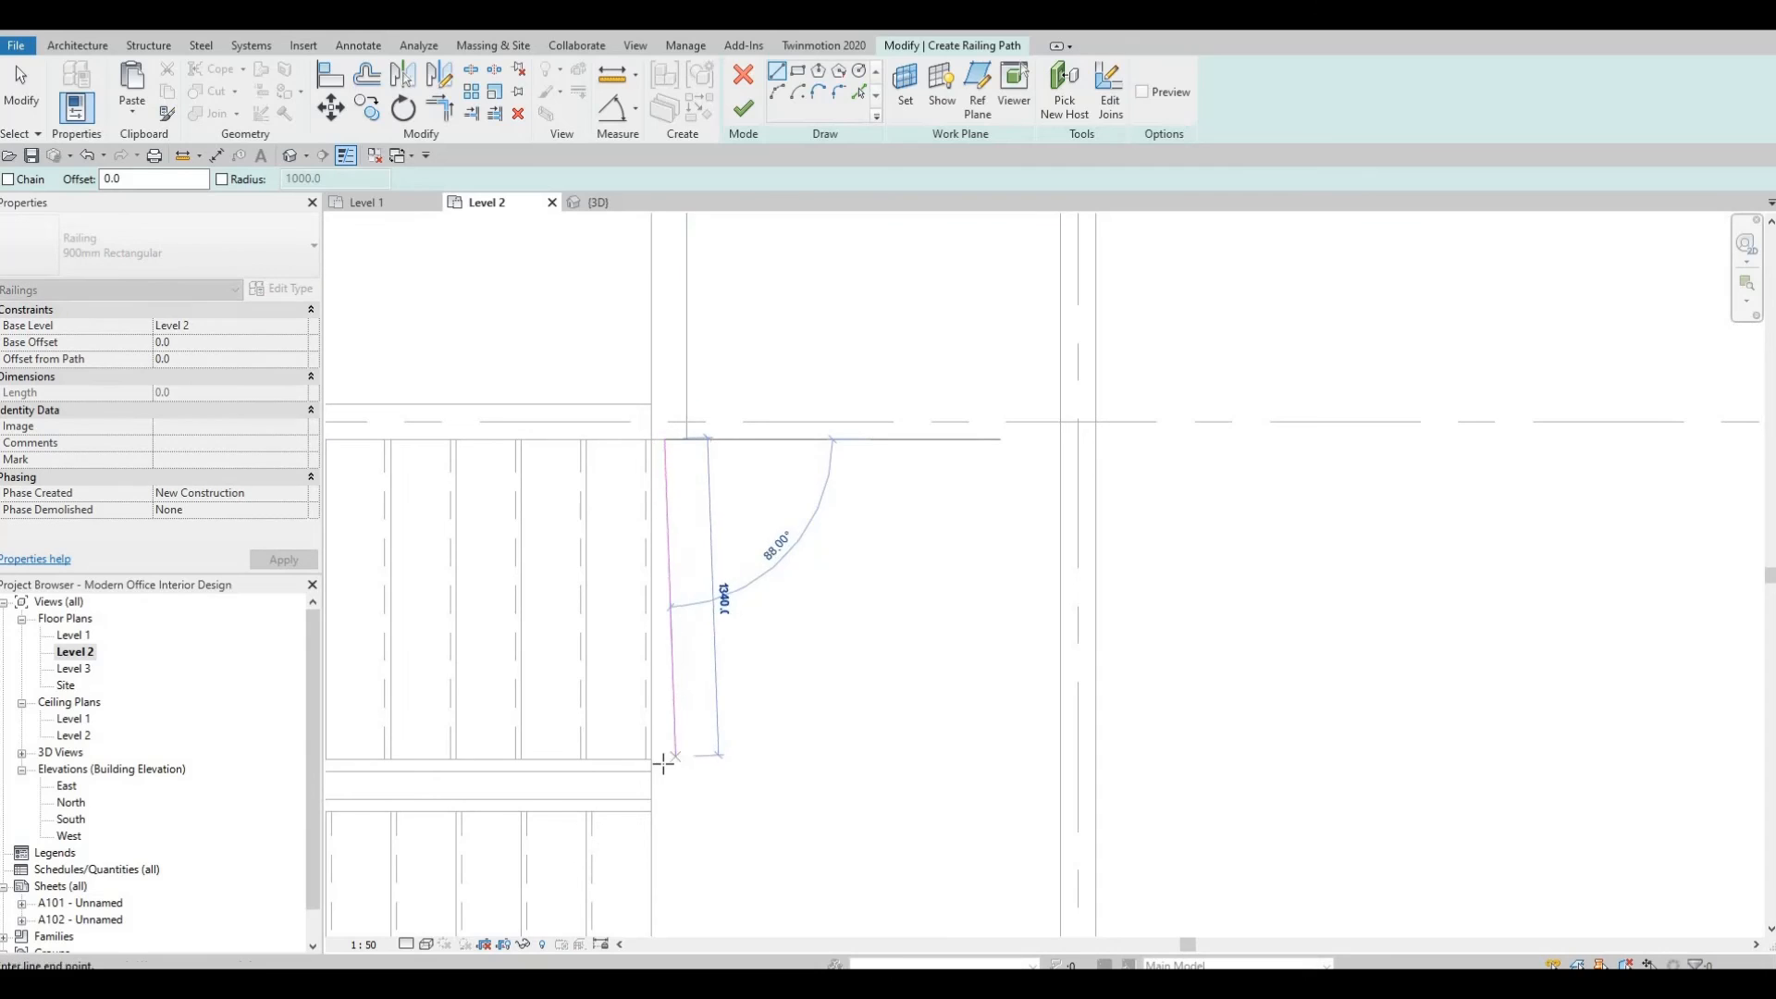
key("Return")
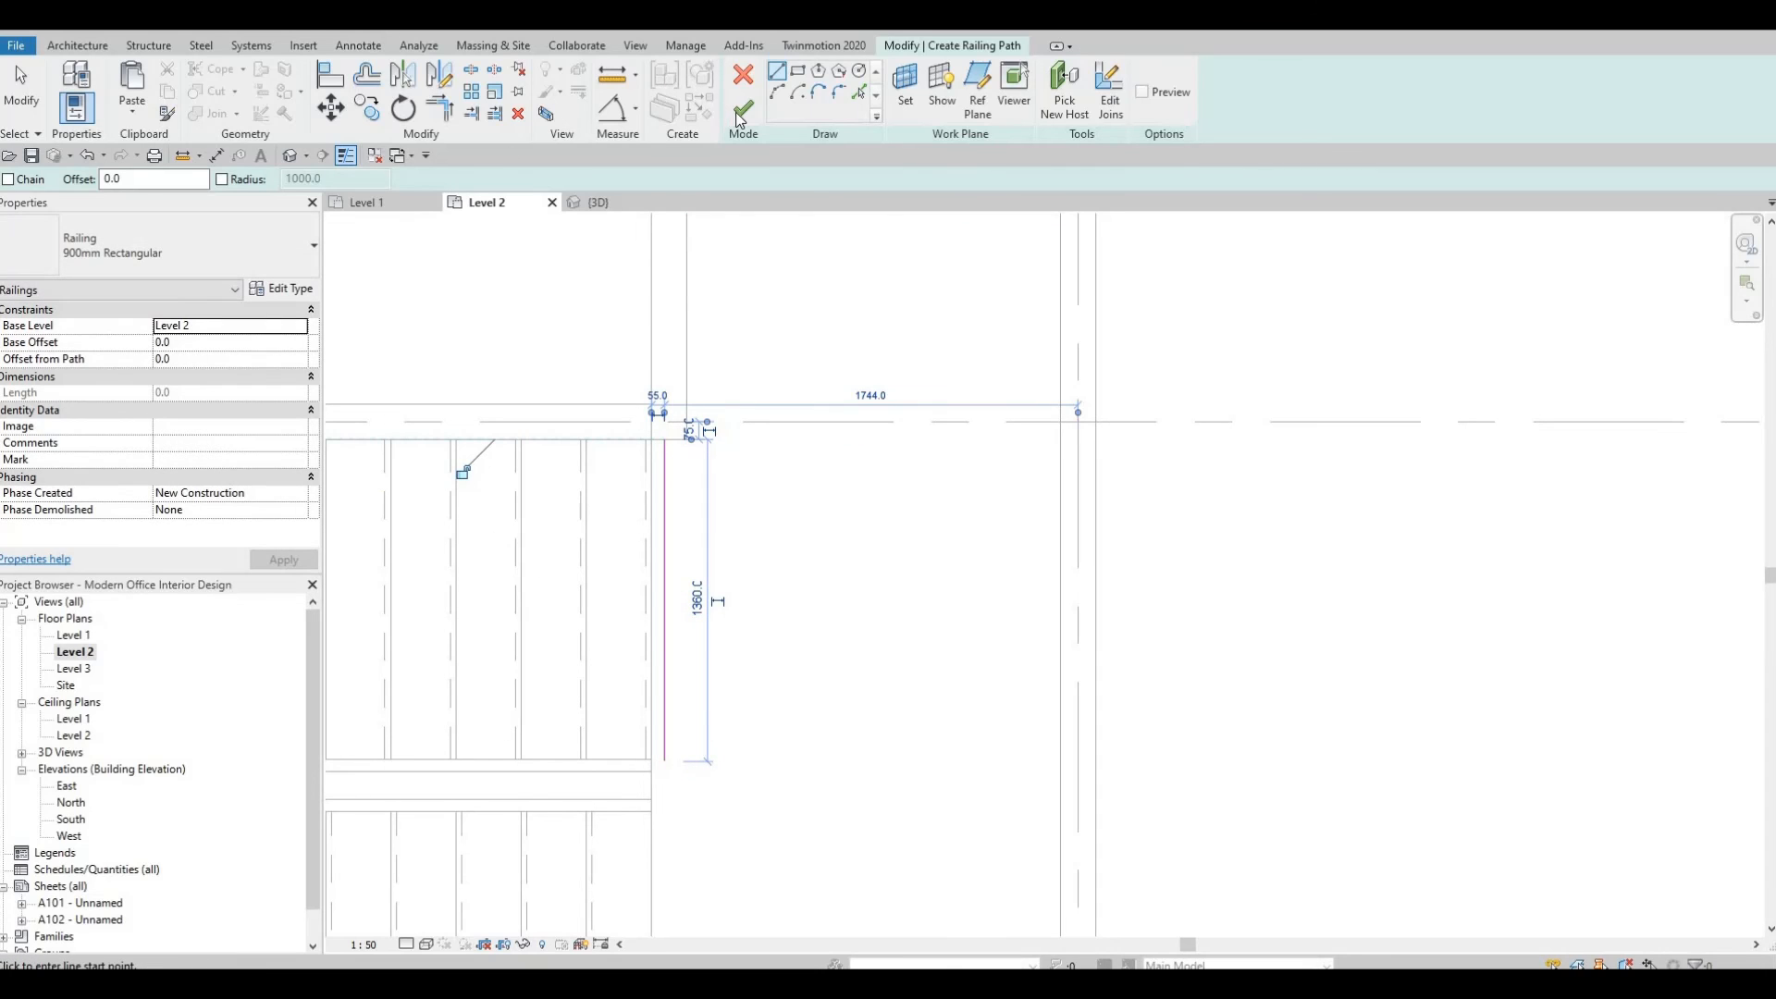
left_click(740, 118)
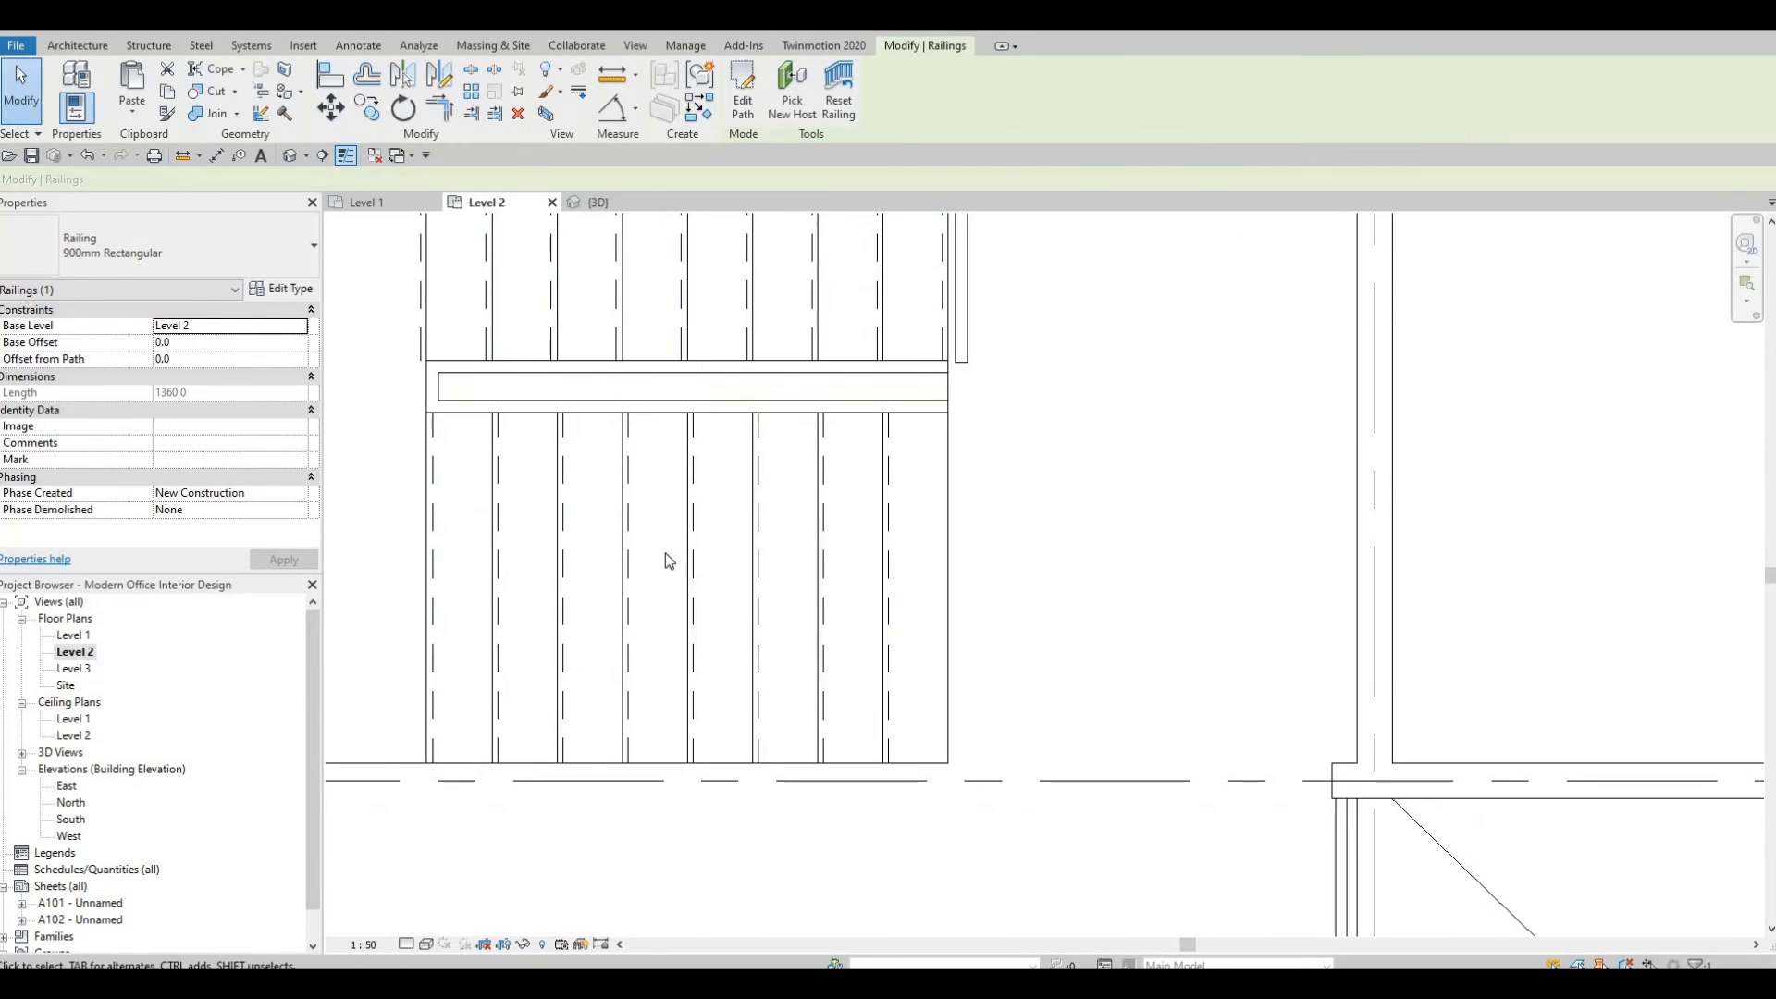
Sketch a second railing path about 3740 mm long along the horizontal floor edge and leave the sketch.
scroll(560, 535, "down", 2)
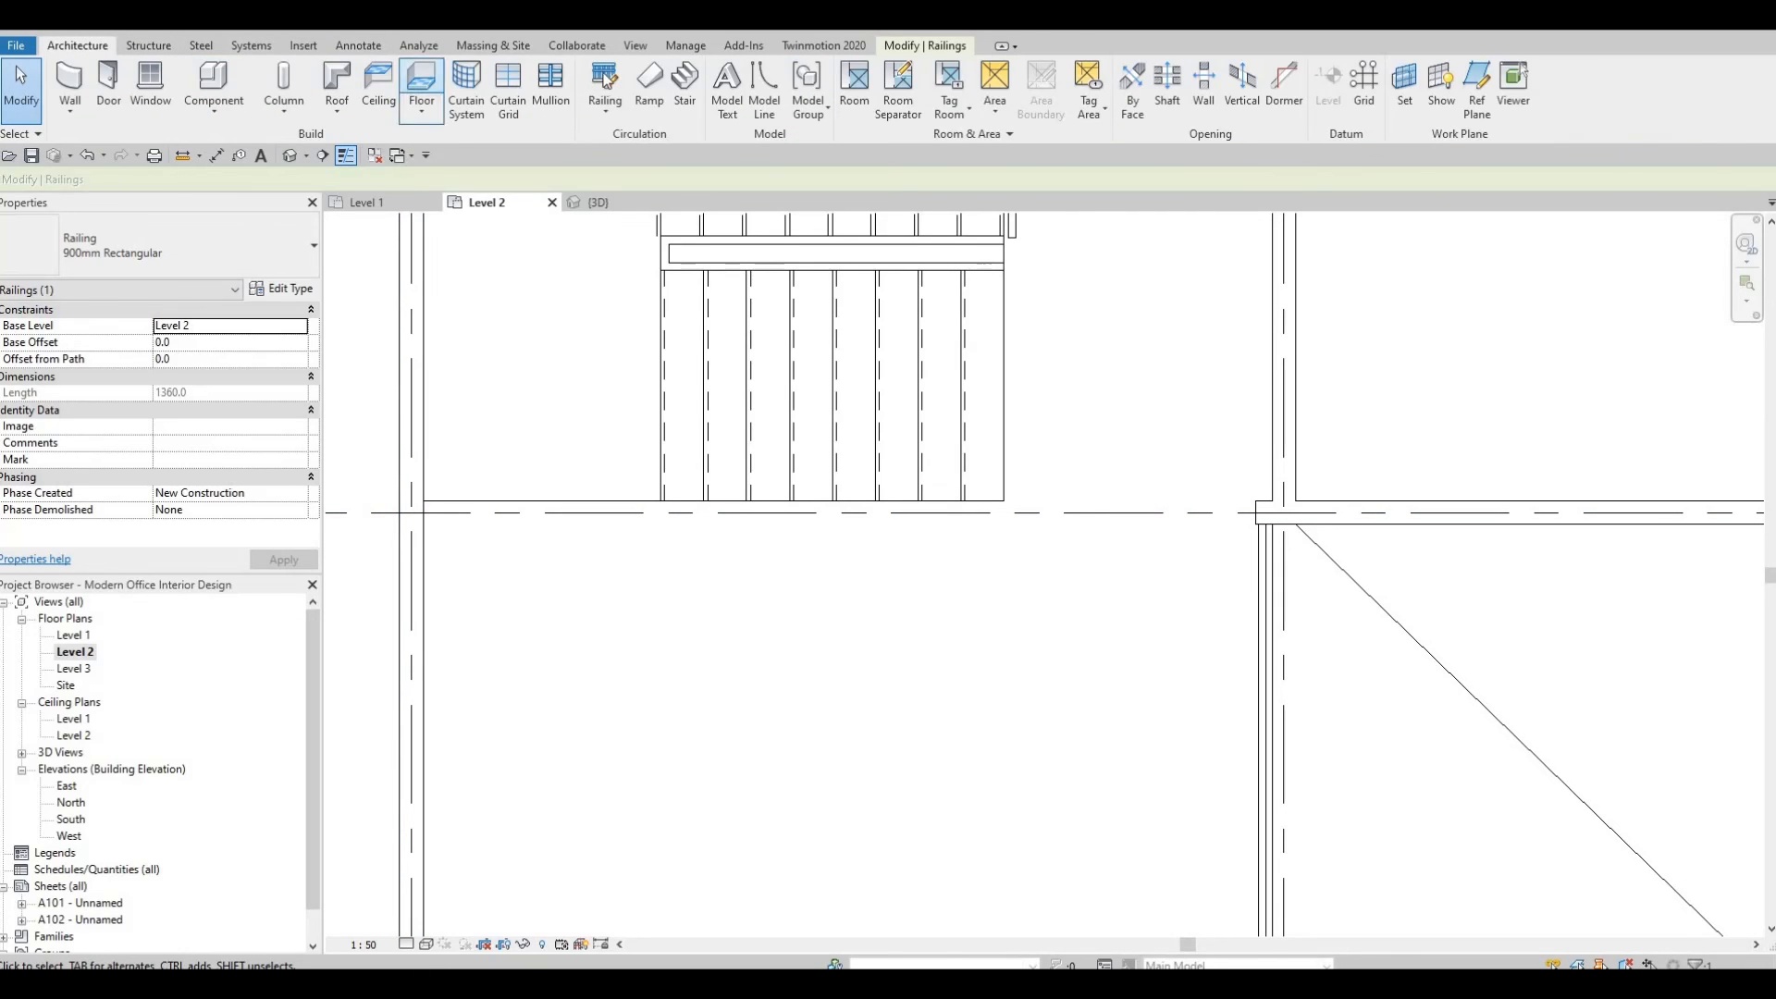
scroll(421, 516, "up", 2)
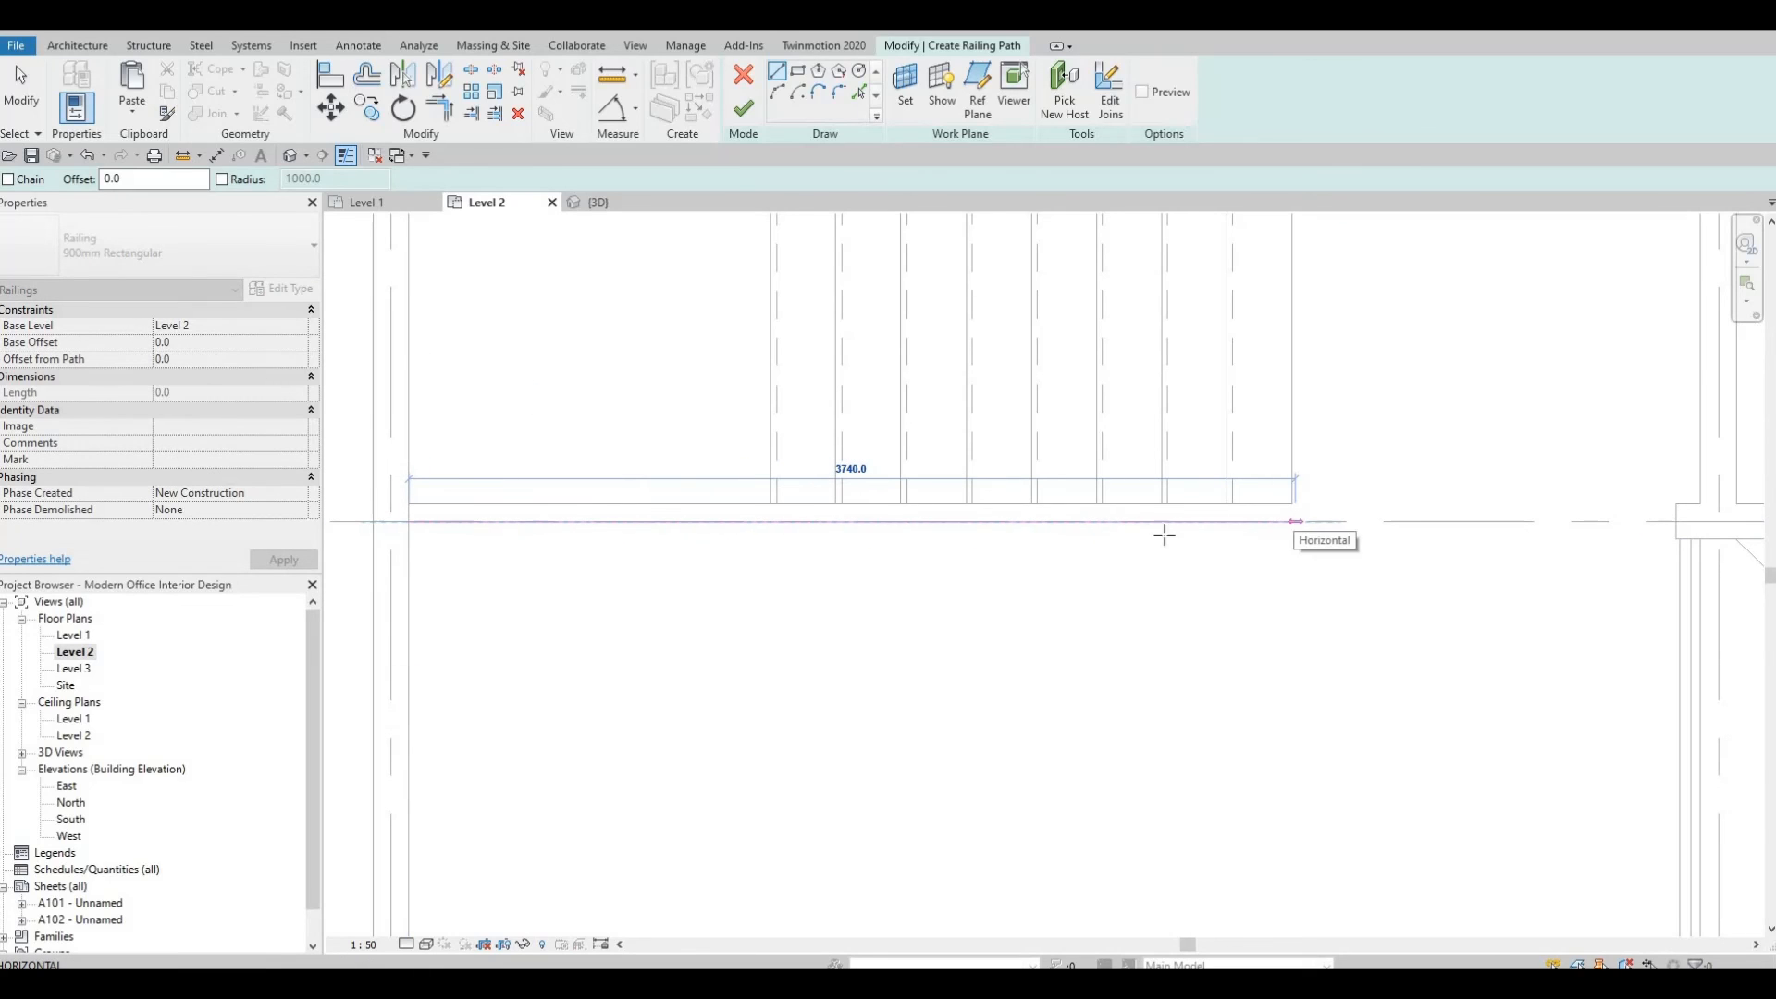
key("Escape")
key("Escape")
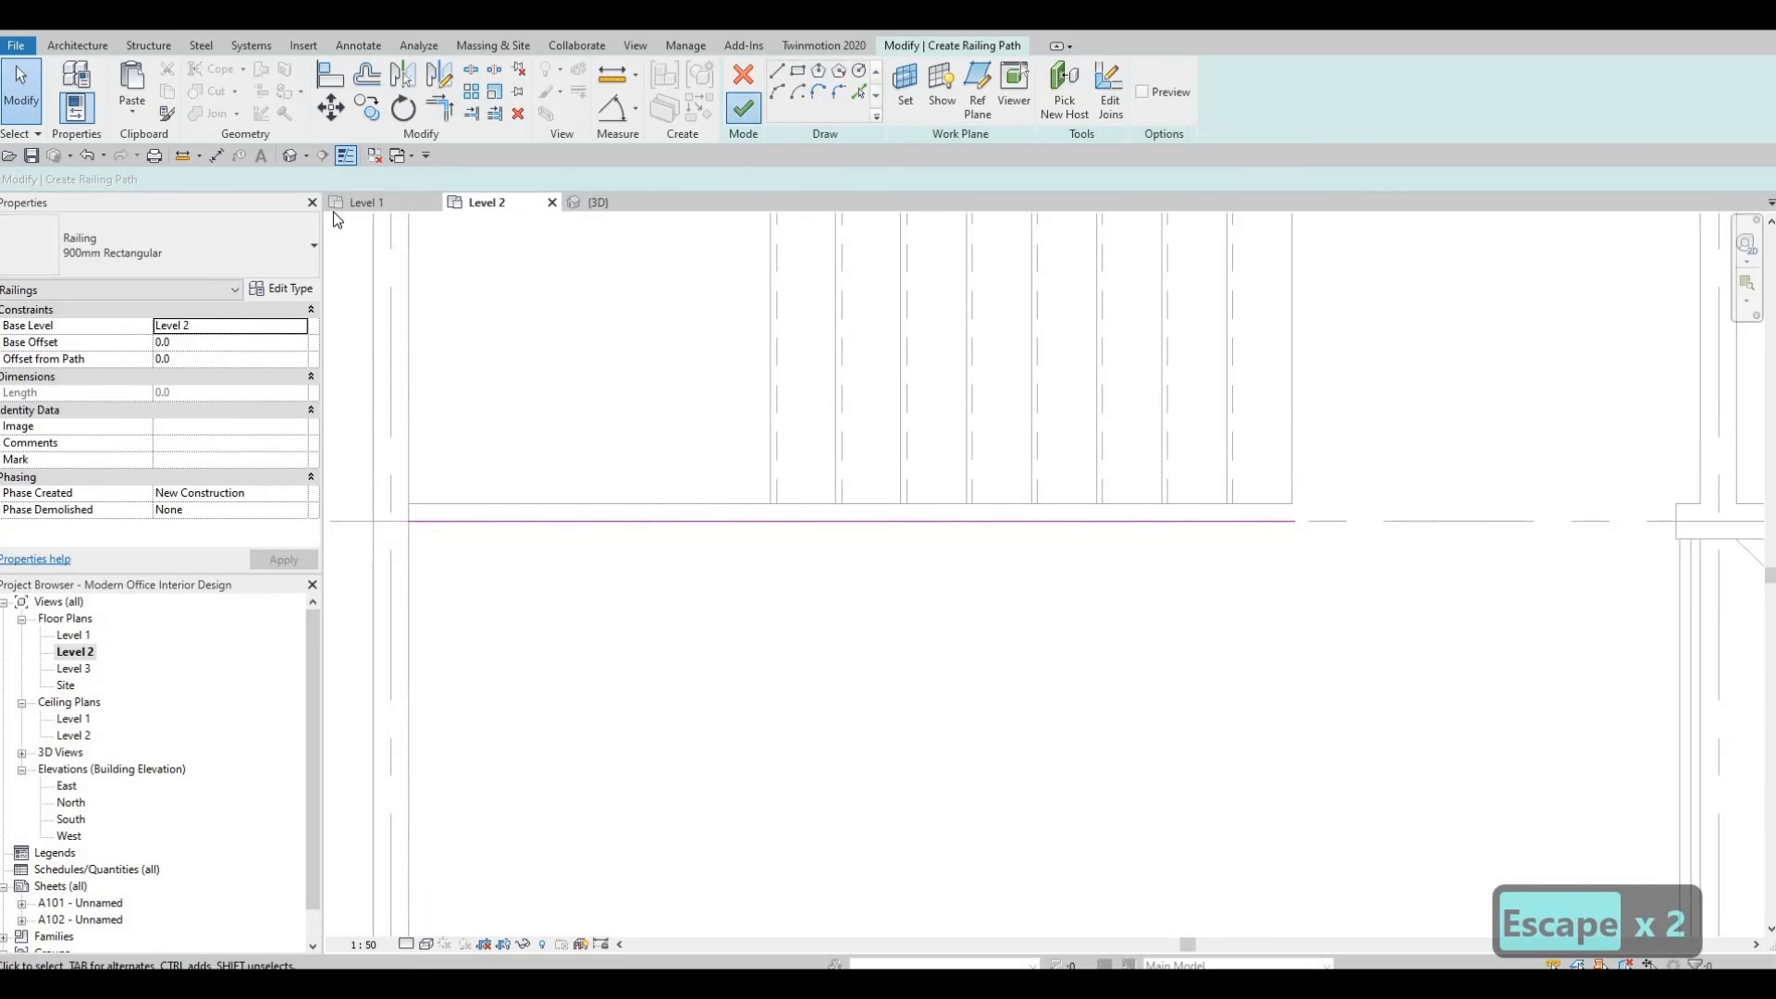
key("Escape")
key("Escape")
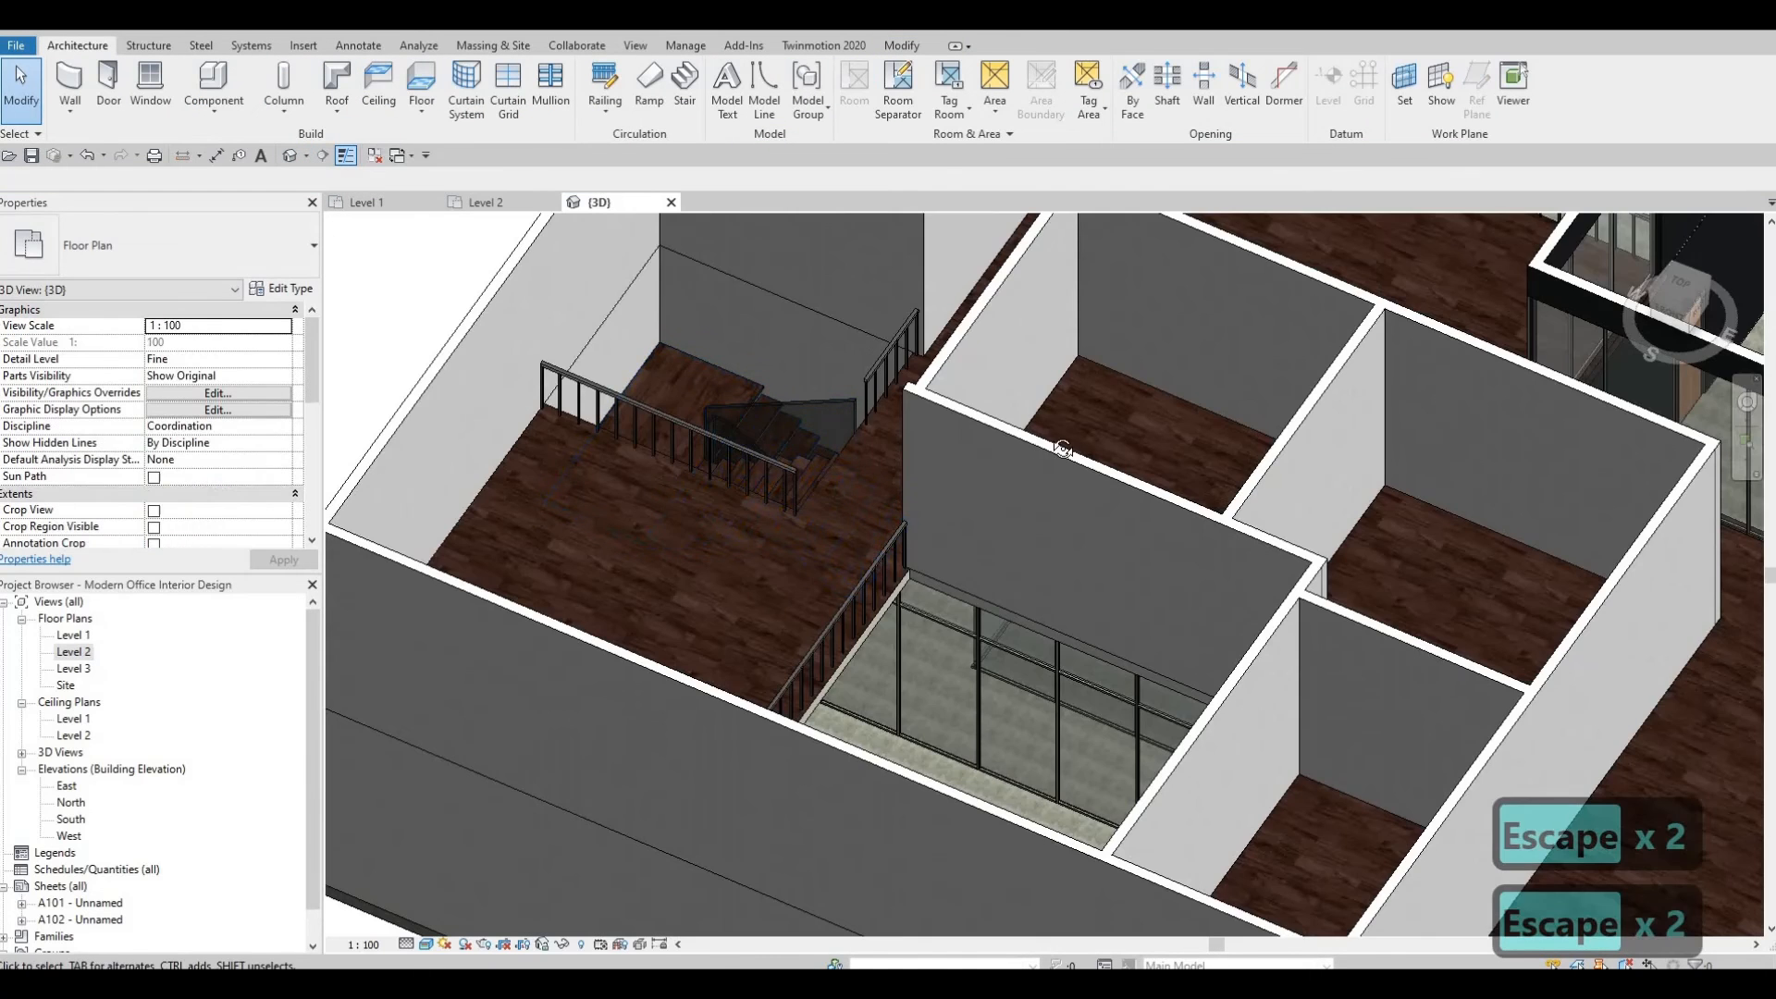
Orbit and zoom the 3D view to inspect the new railings around the stair and floor opening.
middle_click_drag(1055, 440, 848, 567, "shift")
scroll(777, 471, "down", 1)
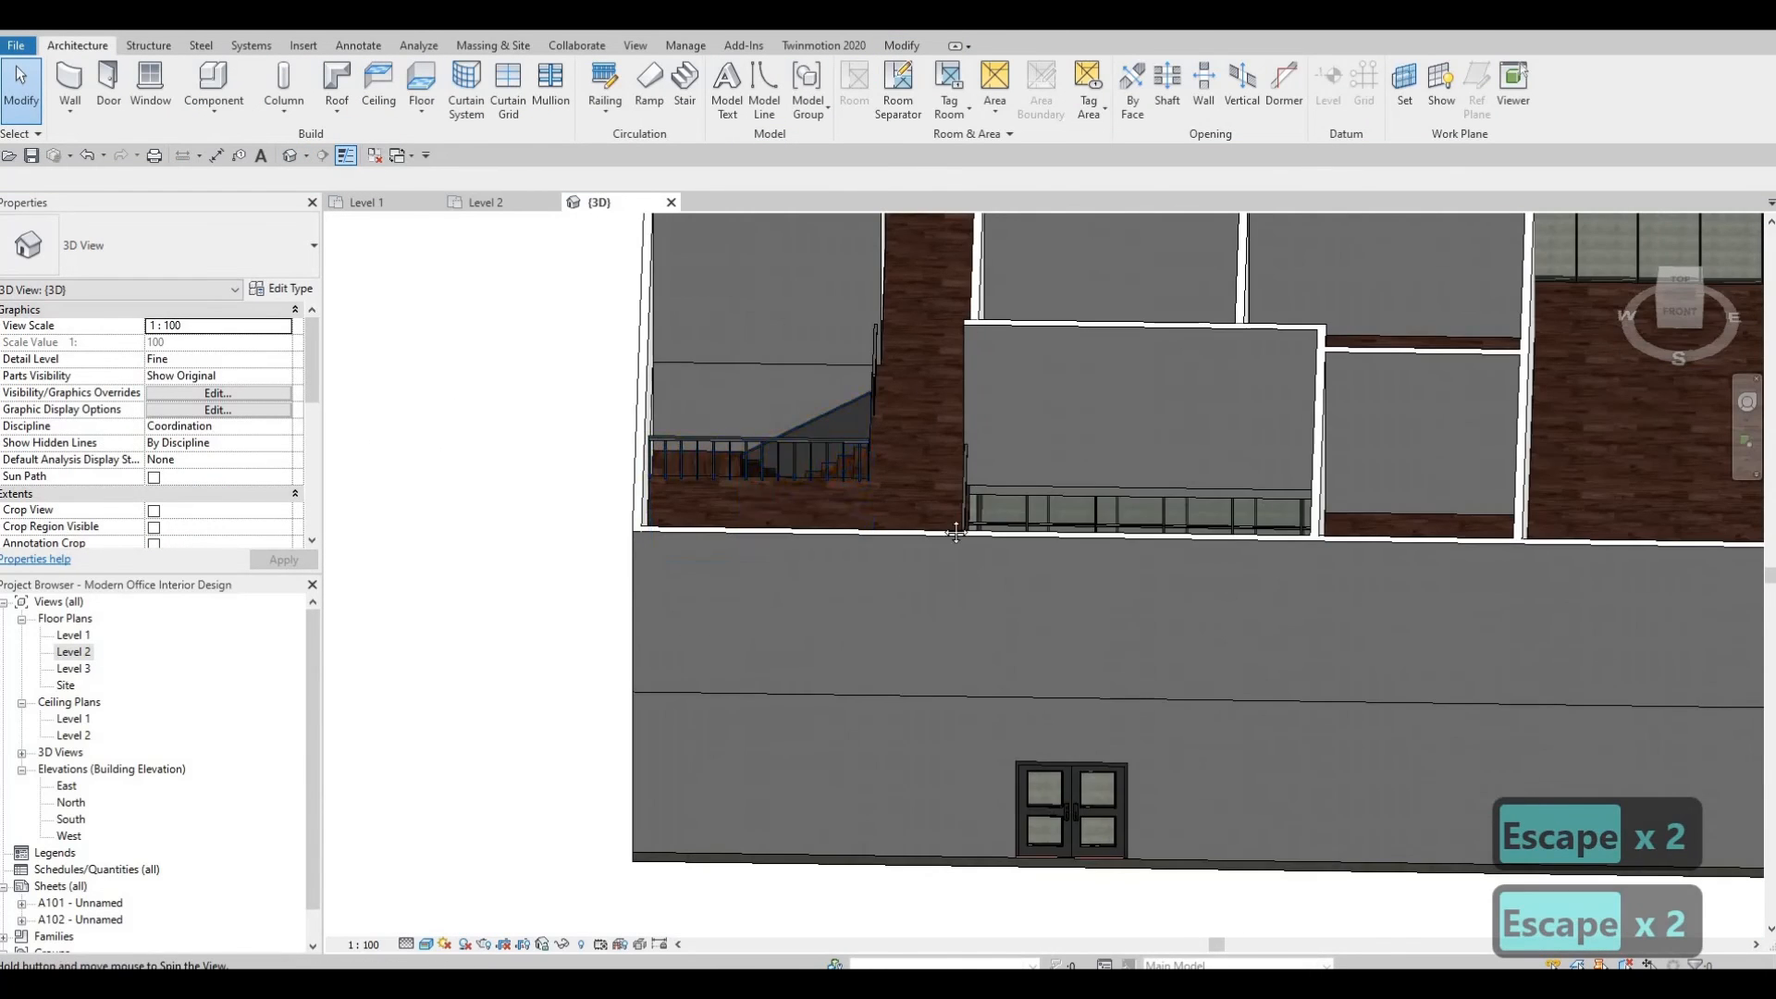
middle_click_drag(953, 532, 914, 536, "shift")
scroll(950, 522, "up", 4)
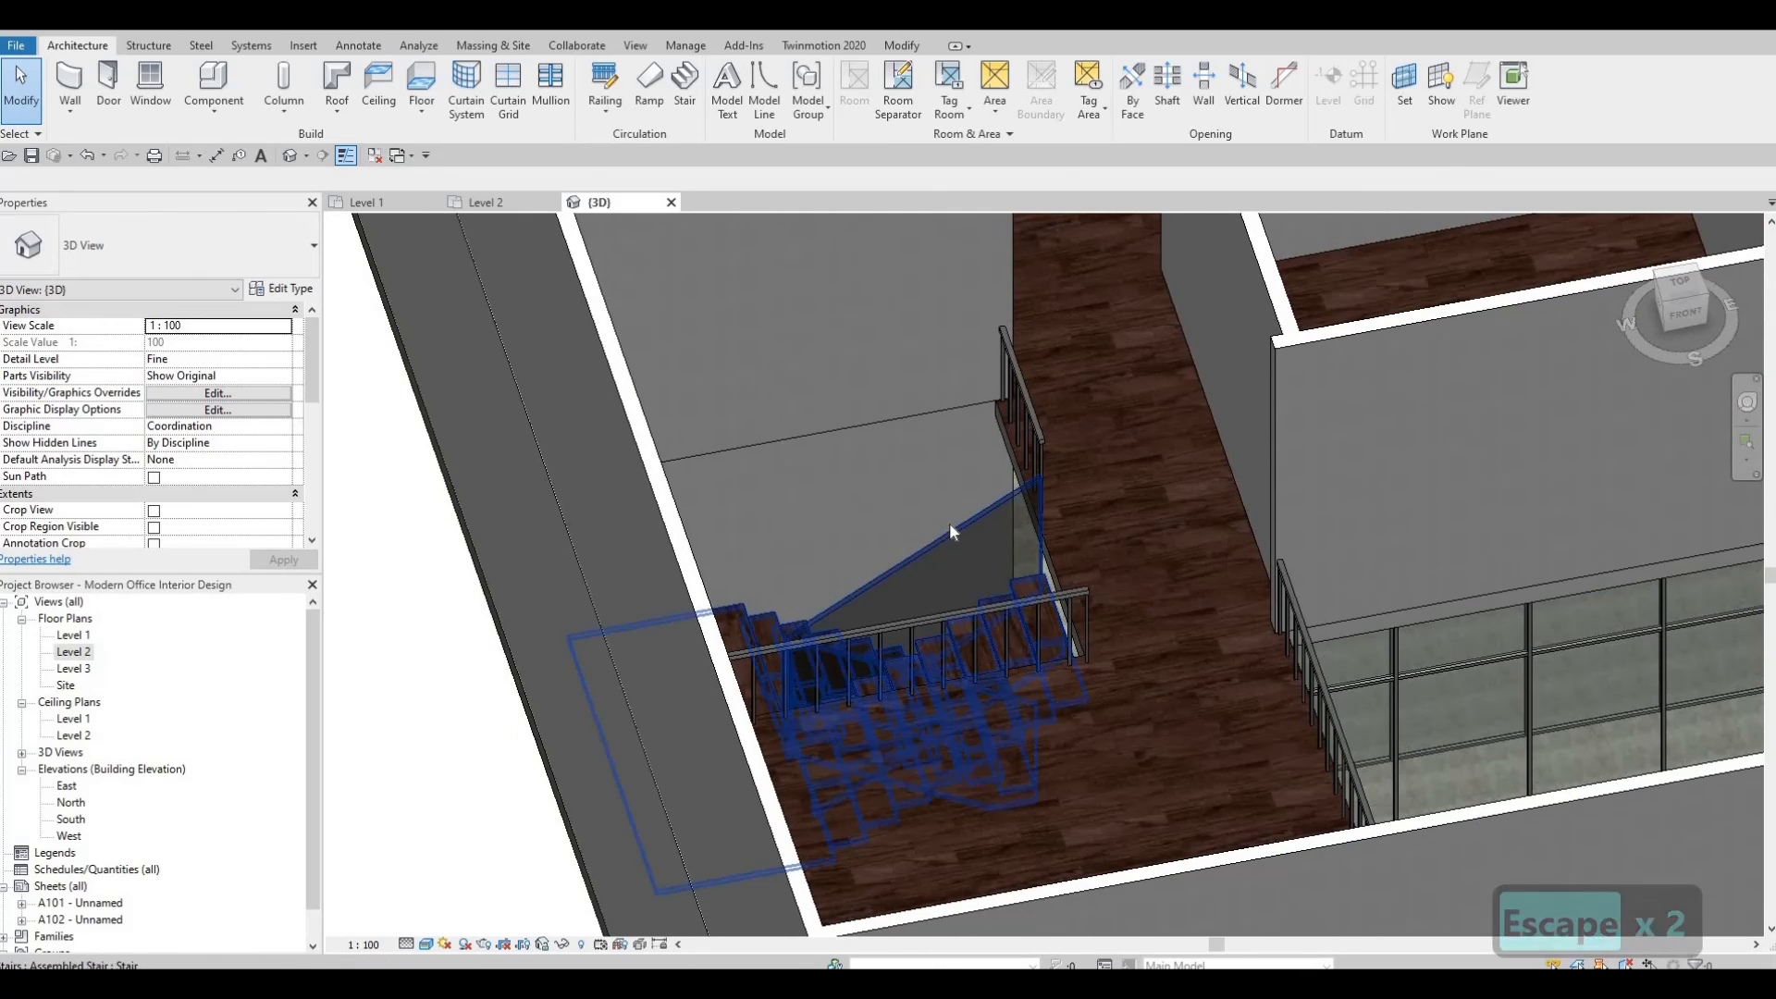
middle_click_drag(1033, 462, 954, 428)
scroll(954, 429, "down", 1)
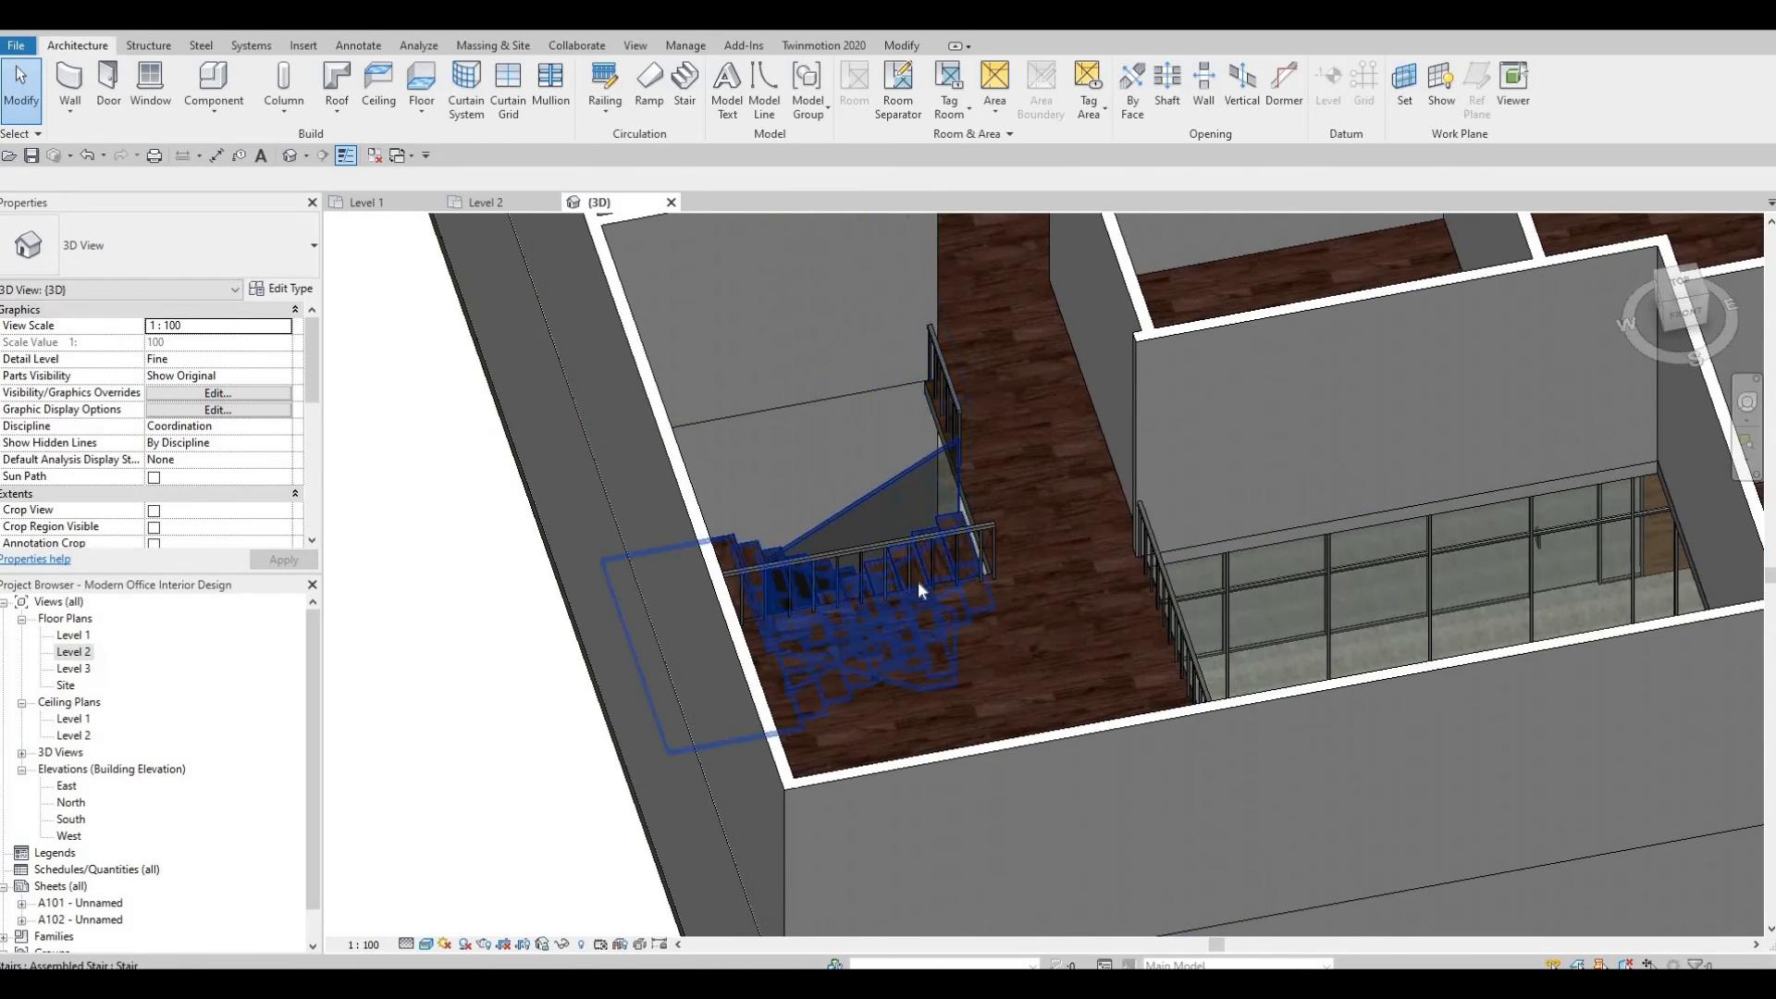
middle_click_drag(920, 587, 742, 433, "shift")
scroll(742, 433, "down", 2)
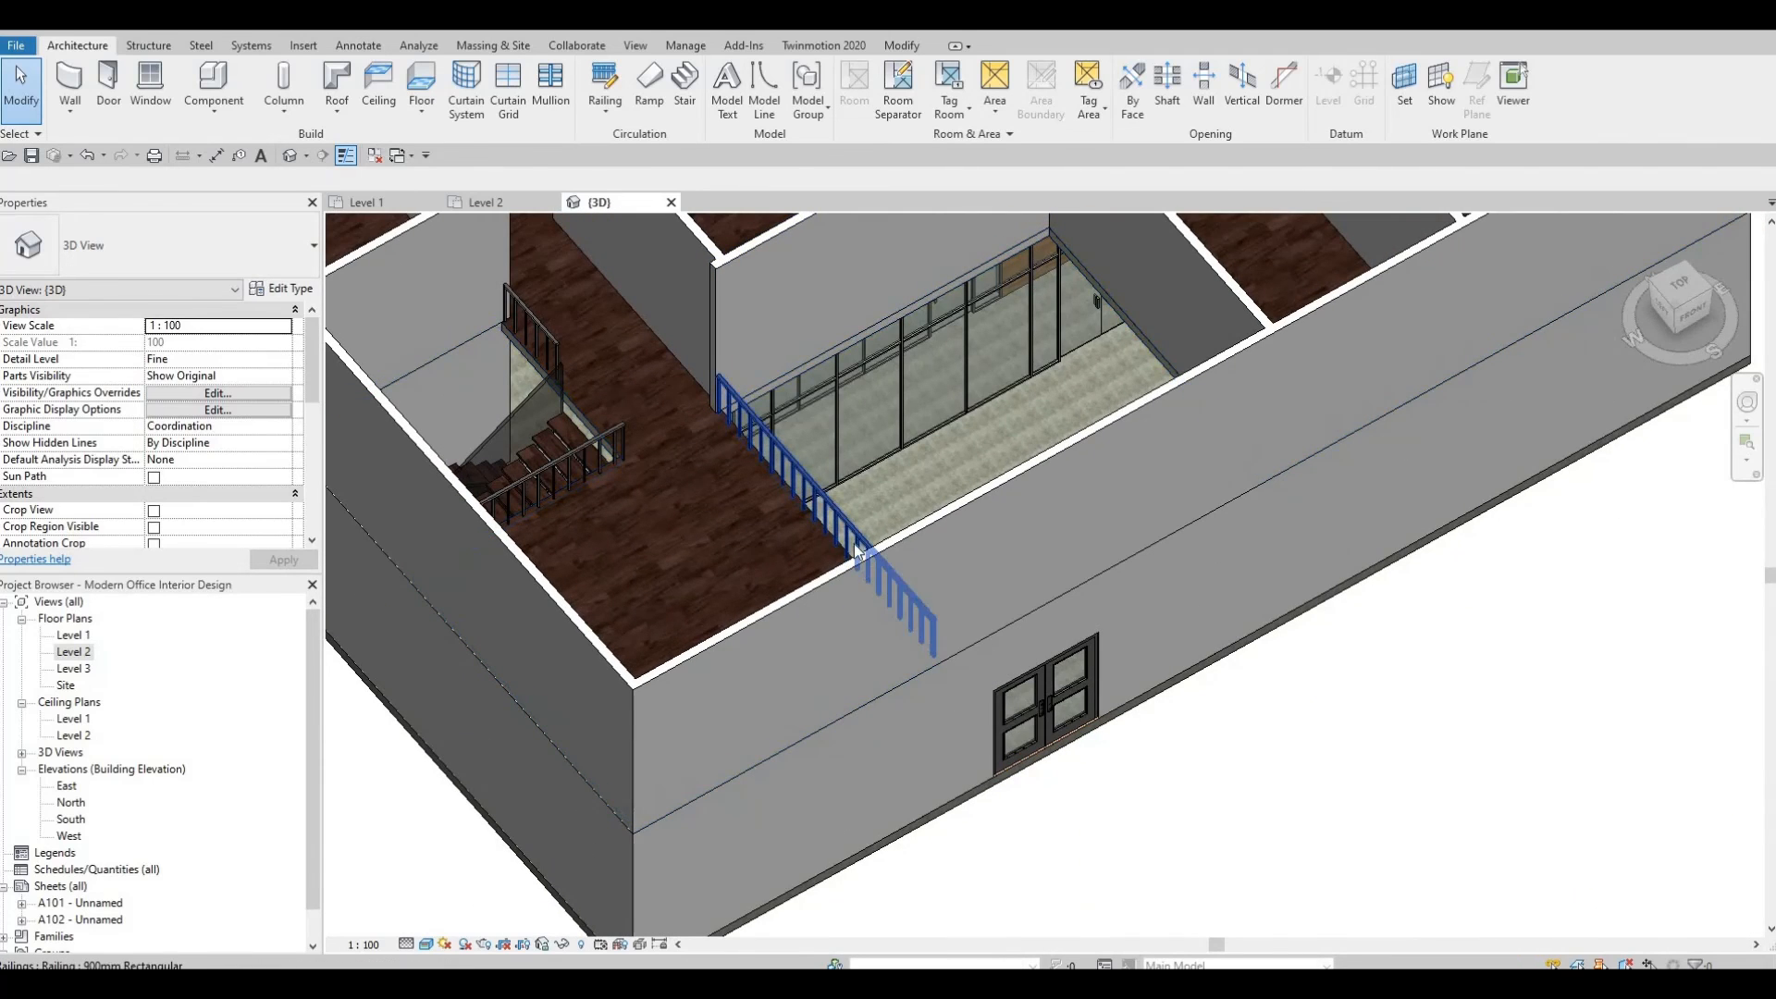
scroll(722, 505, "down", 2)
scroll(618, 417, "up", 7)
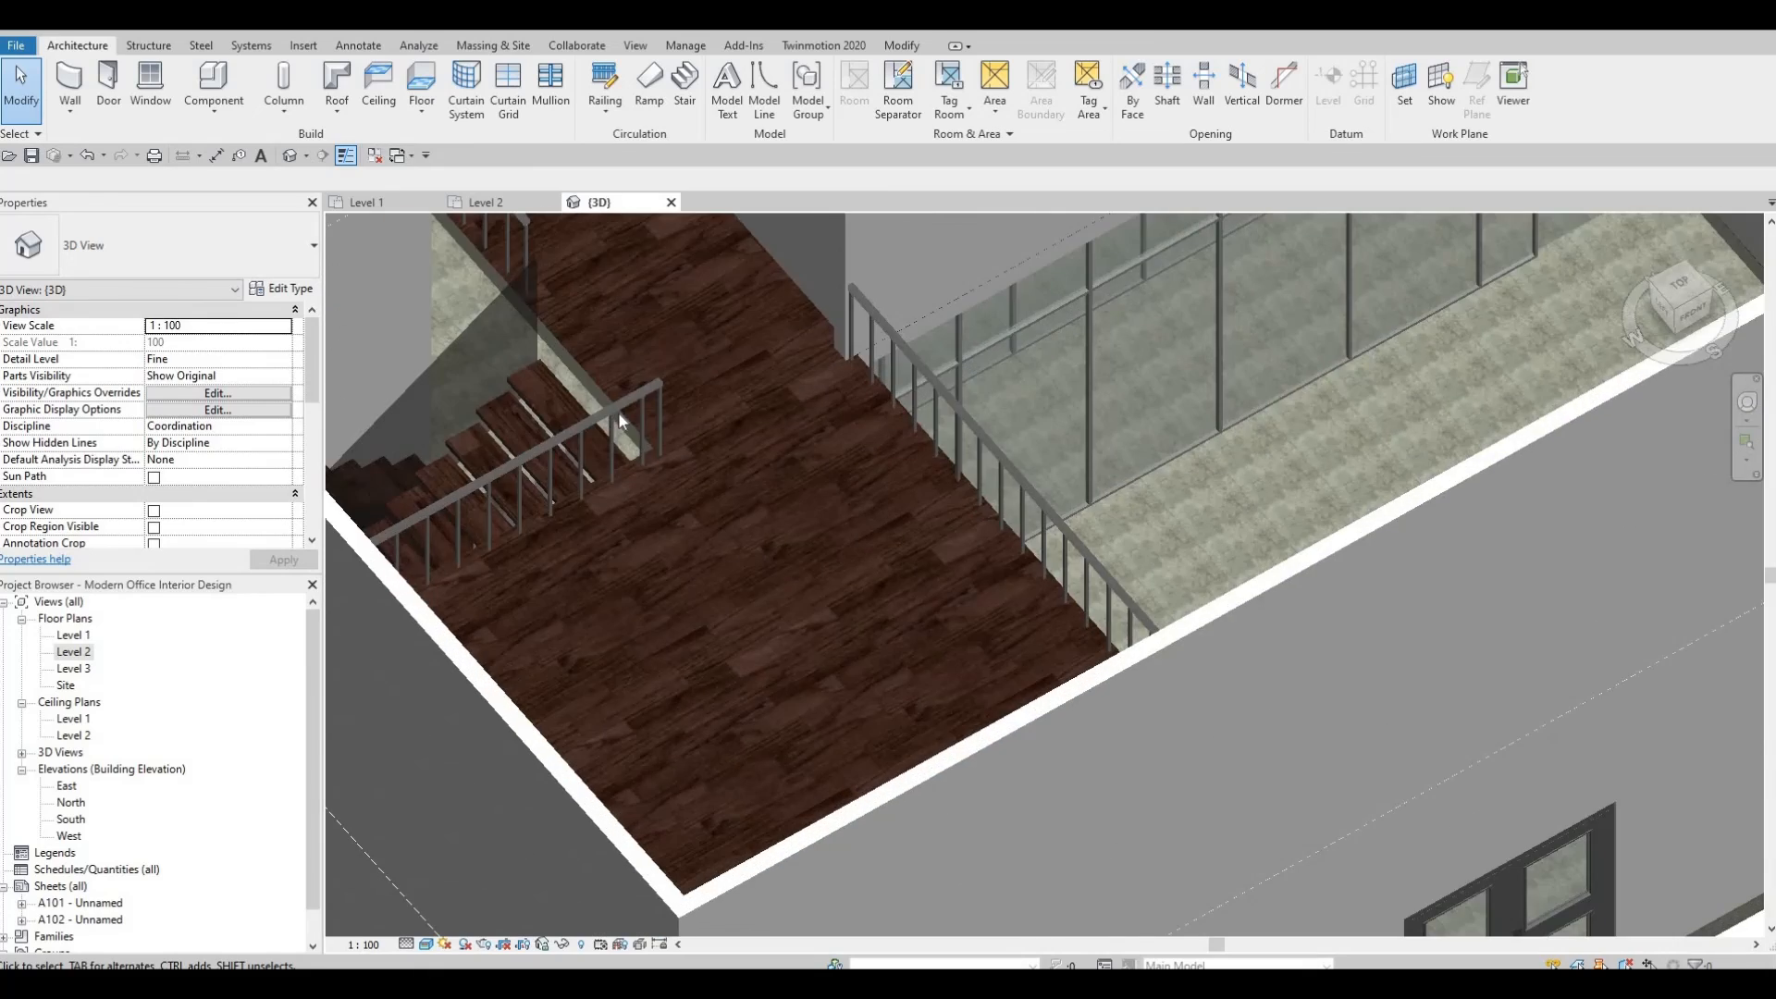
Orbit and zoom around the whole 3D model to review the Level 2 rooms, railings, curtain walls and exterior walls.
middle_click_drag(618, 412, 714, 548)
scroll(780, 510, "down", 1)
scroll(644, 555, "down", 2)
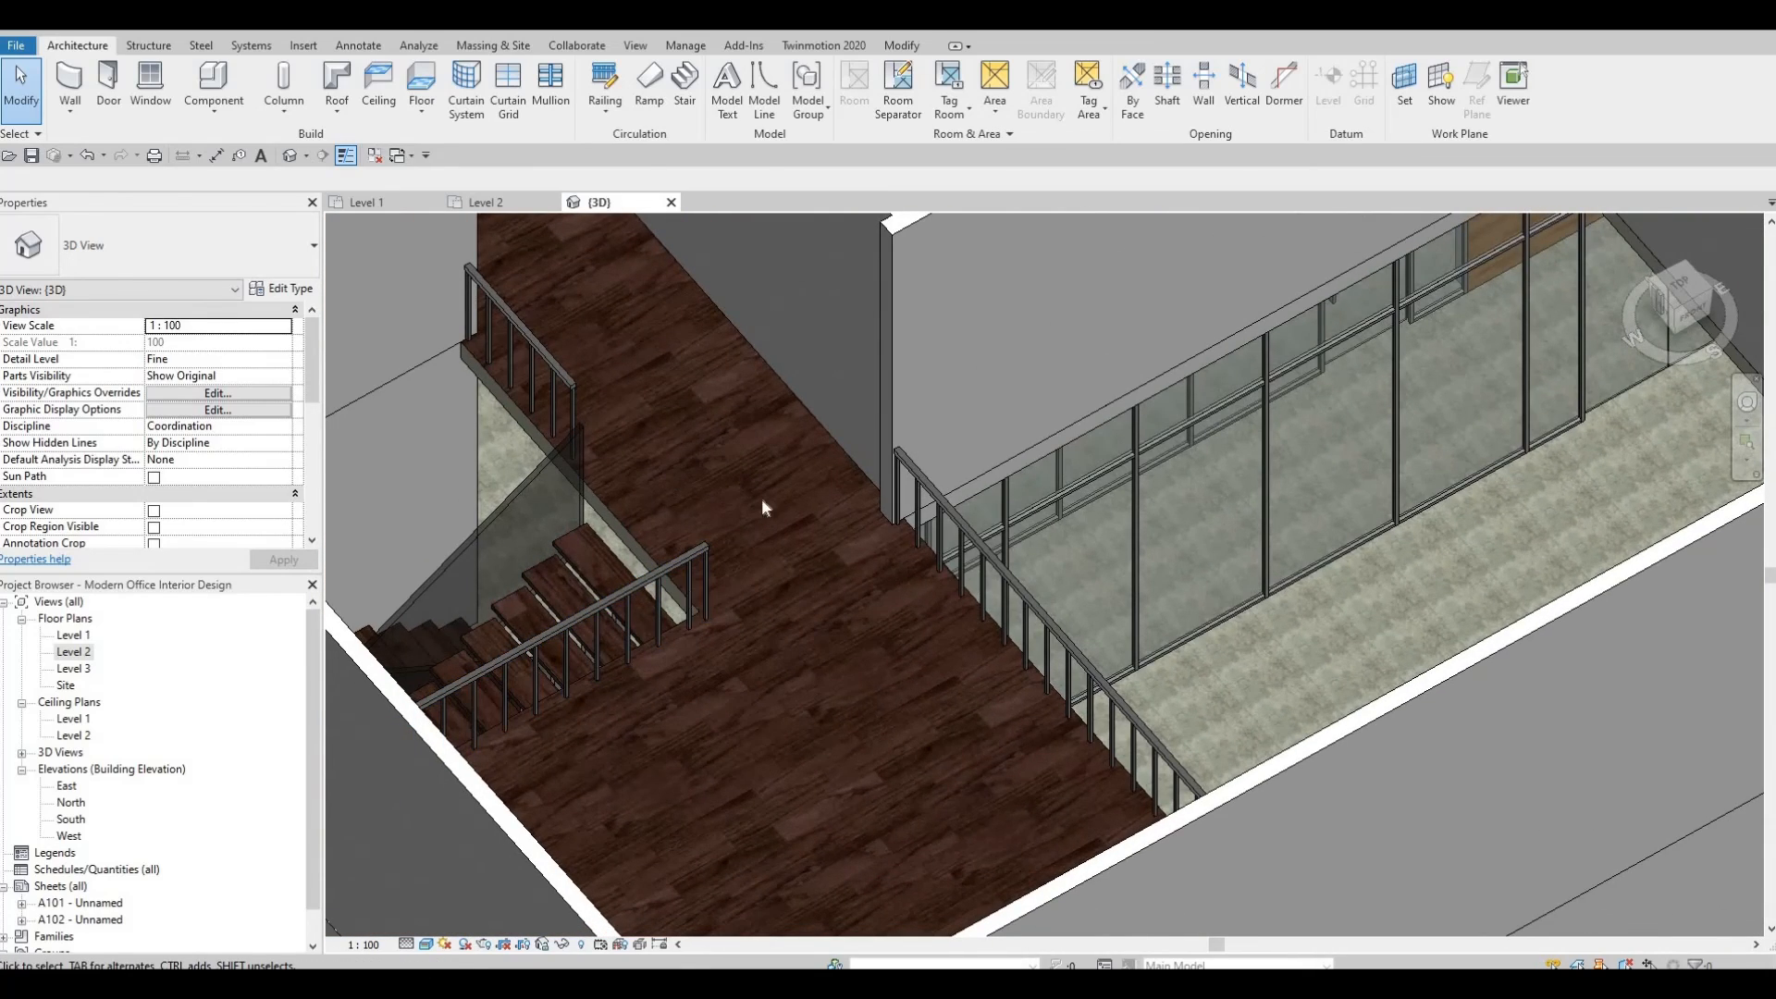
scroll(778, 476, "down", 2)
scroll(801, 501, "up", 2)
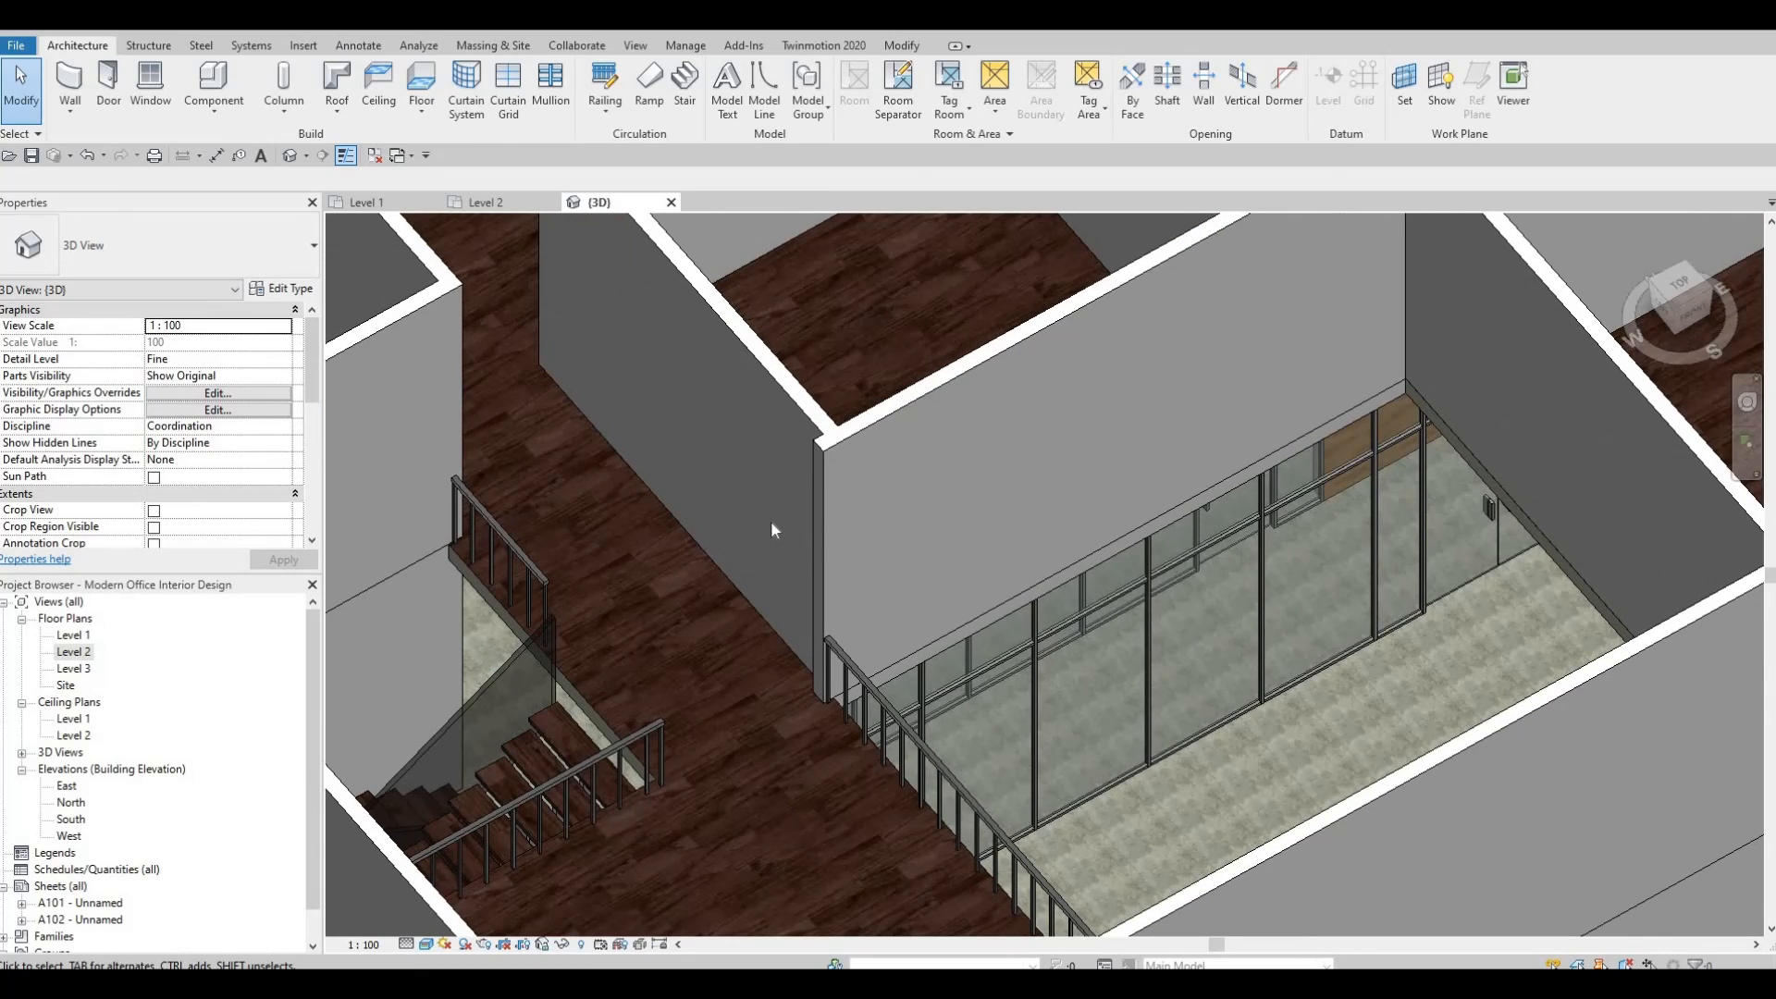
middle_click_drag(792, 664, 780, 631)
scroll(805, 773, "down", 3)
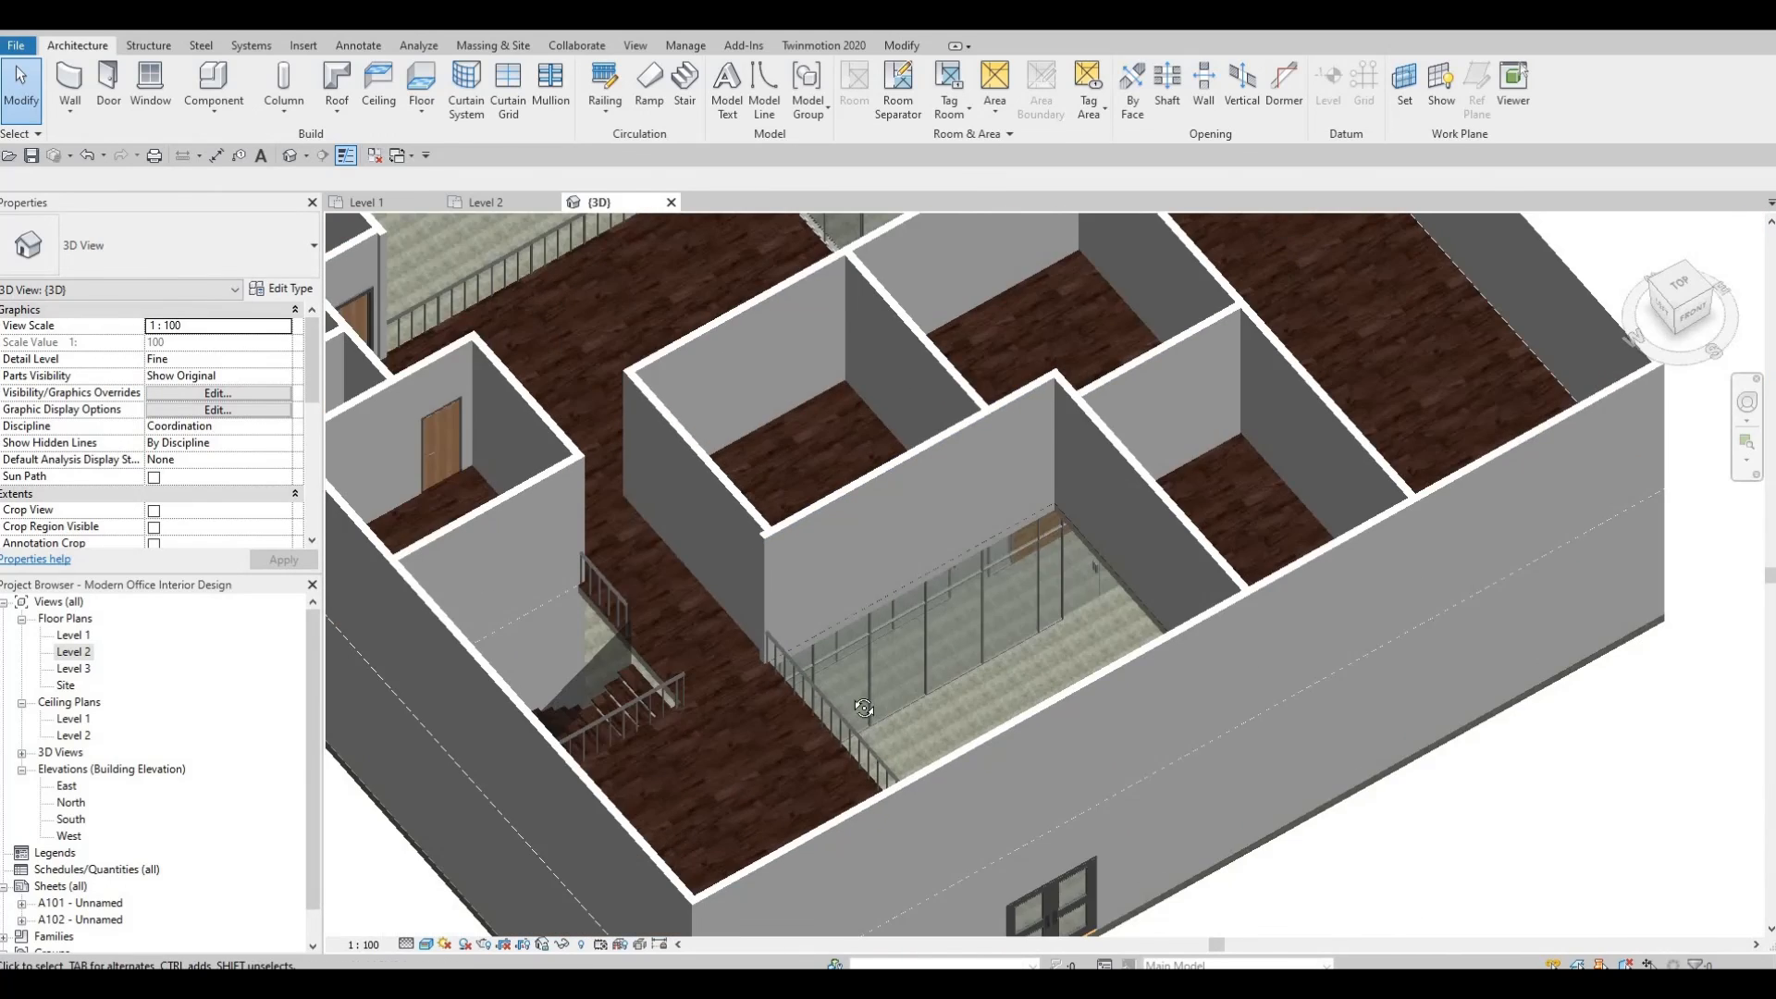
scroll(769, 625, "down", 2)
middle_click_drag(816, 426, 466, 639)
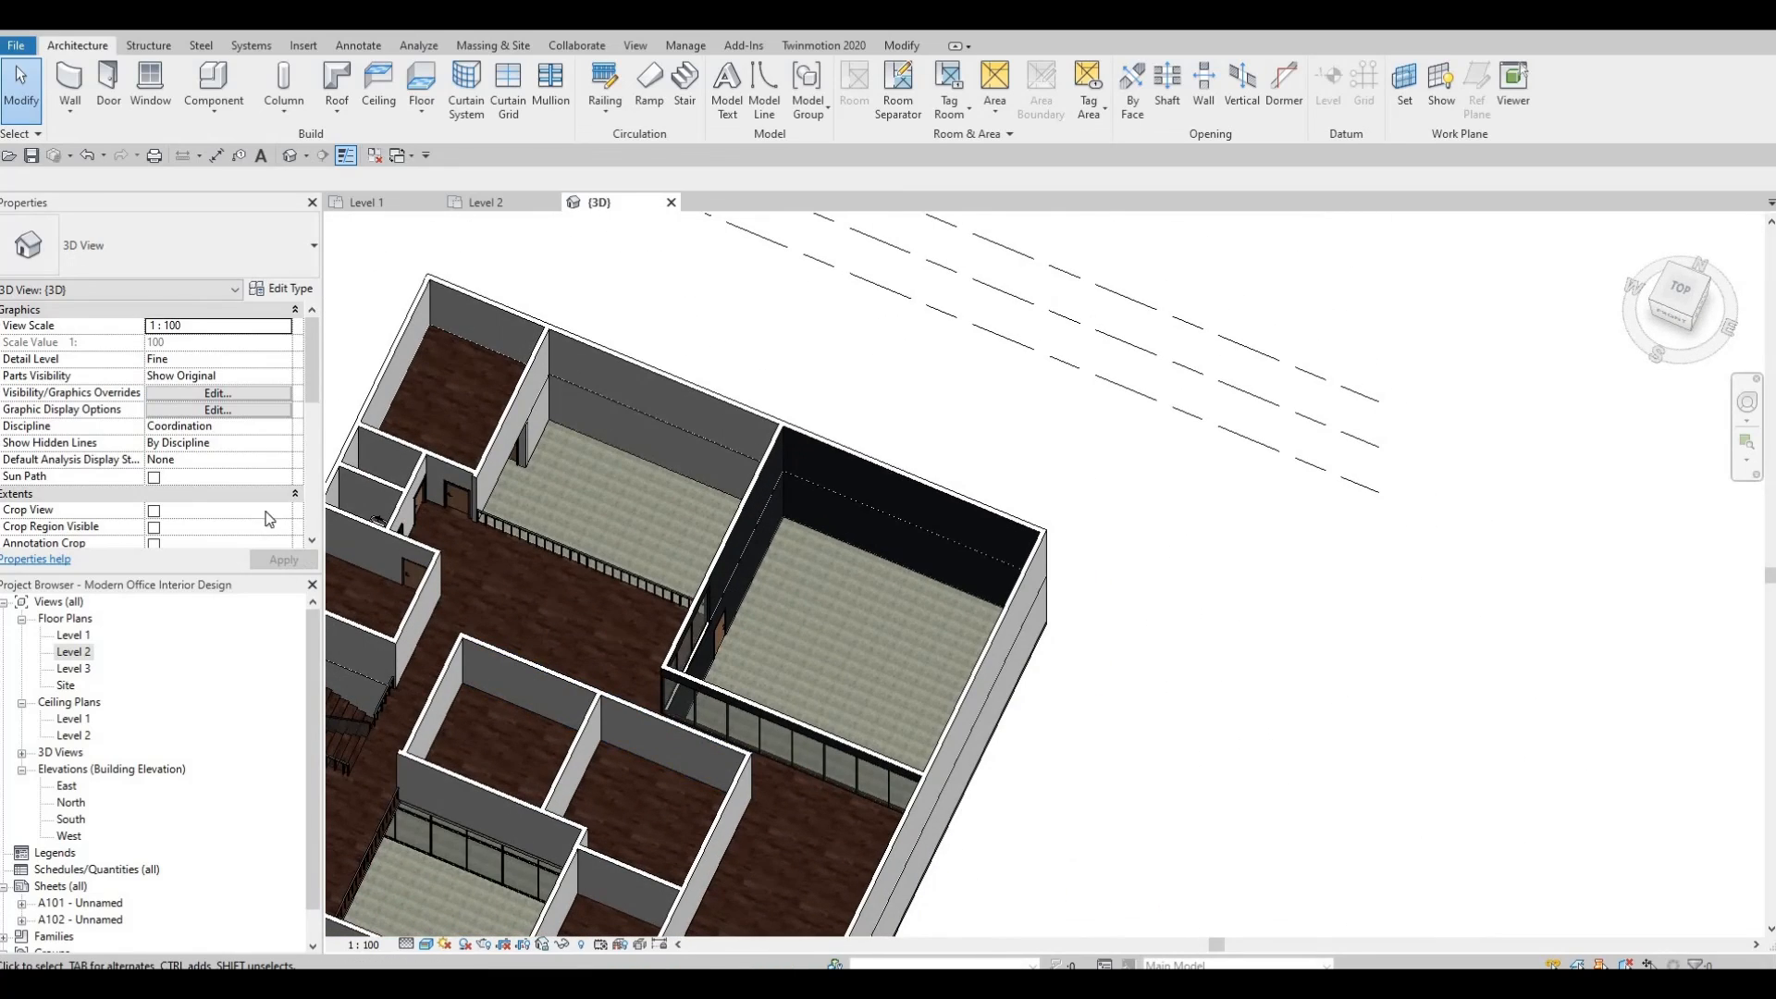
middle_click_drag(684, 689, 298, 497, "shift")
scroll(297, 496, "down", 1)
scroll(668, 662, "up", 8)
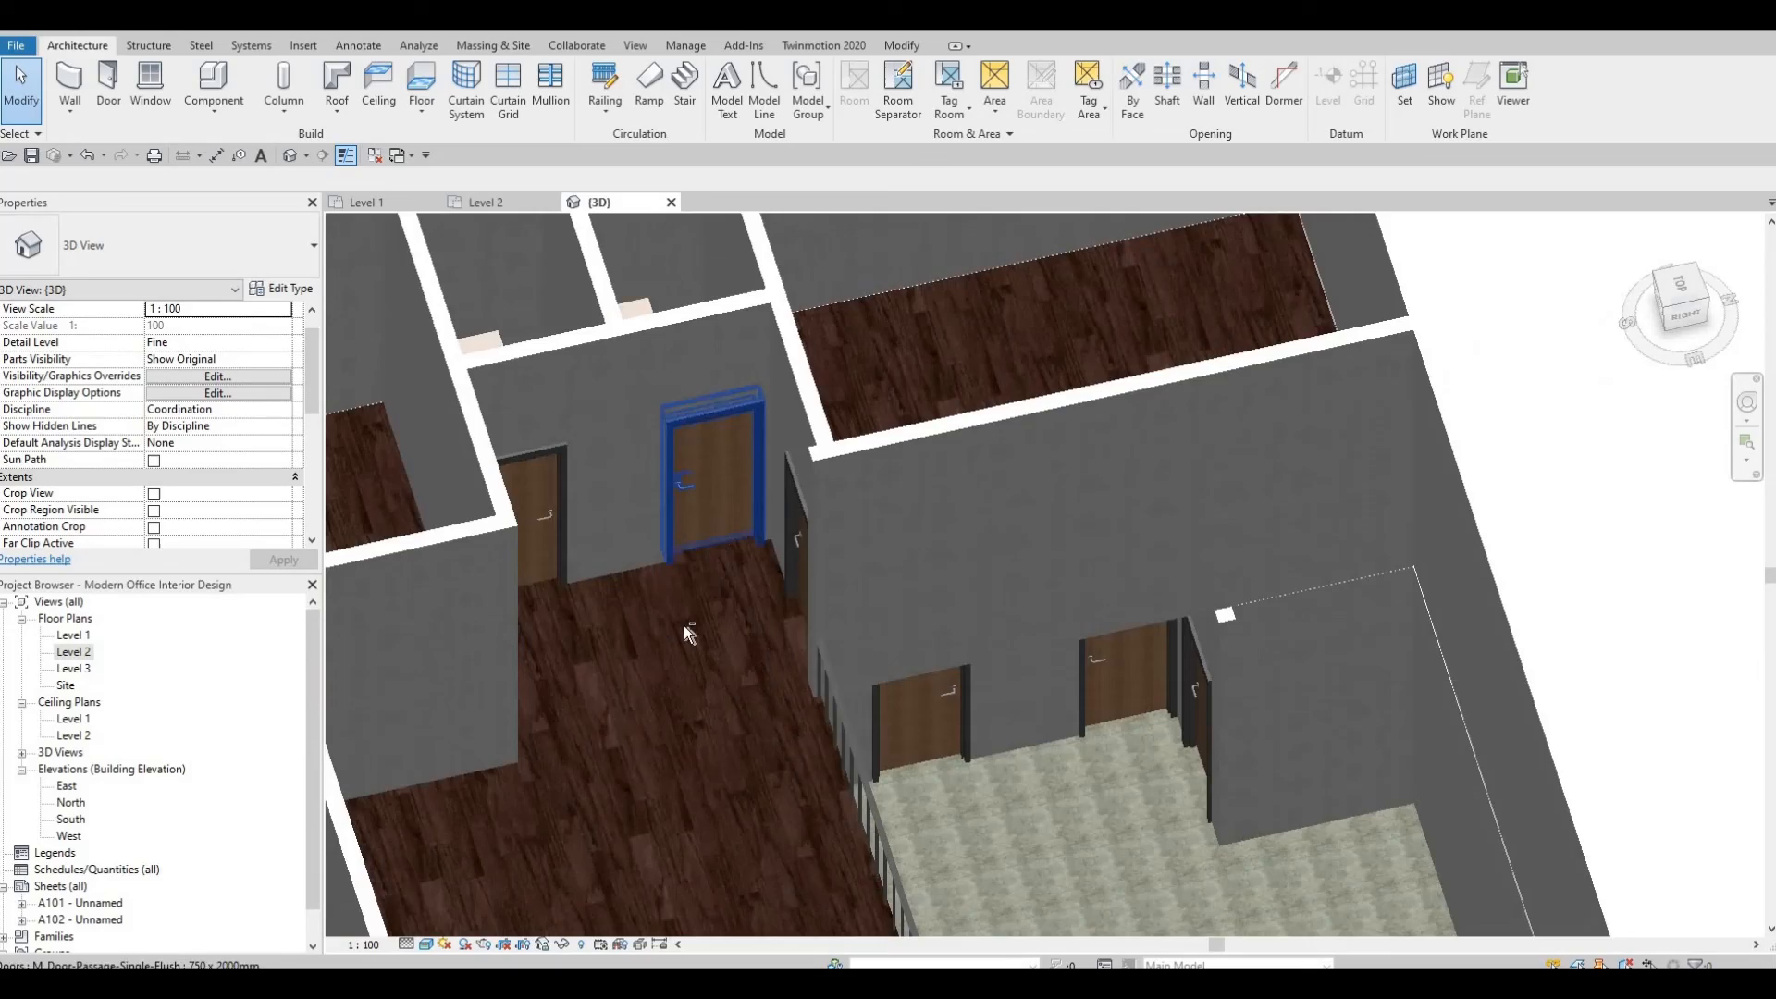
middle_click_drag(684, 627, 746, 277, "shift")
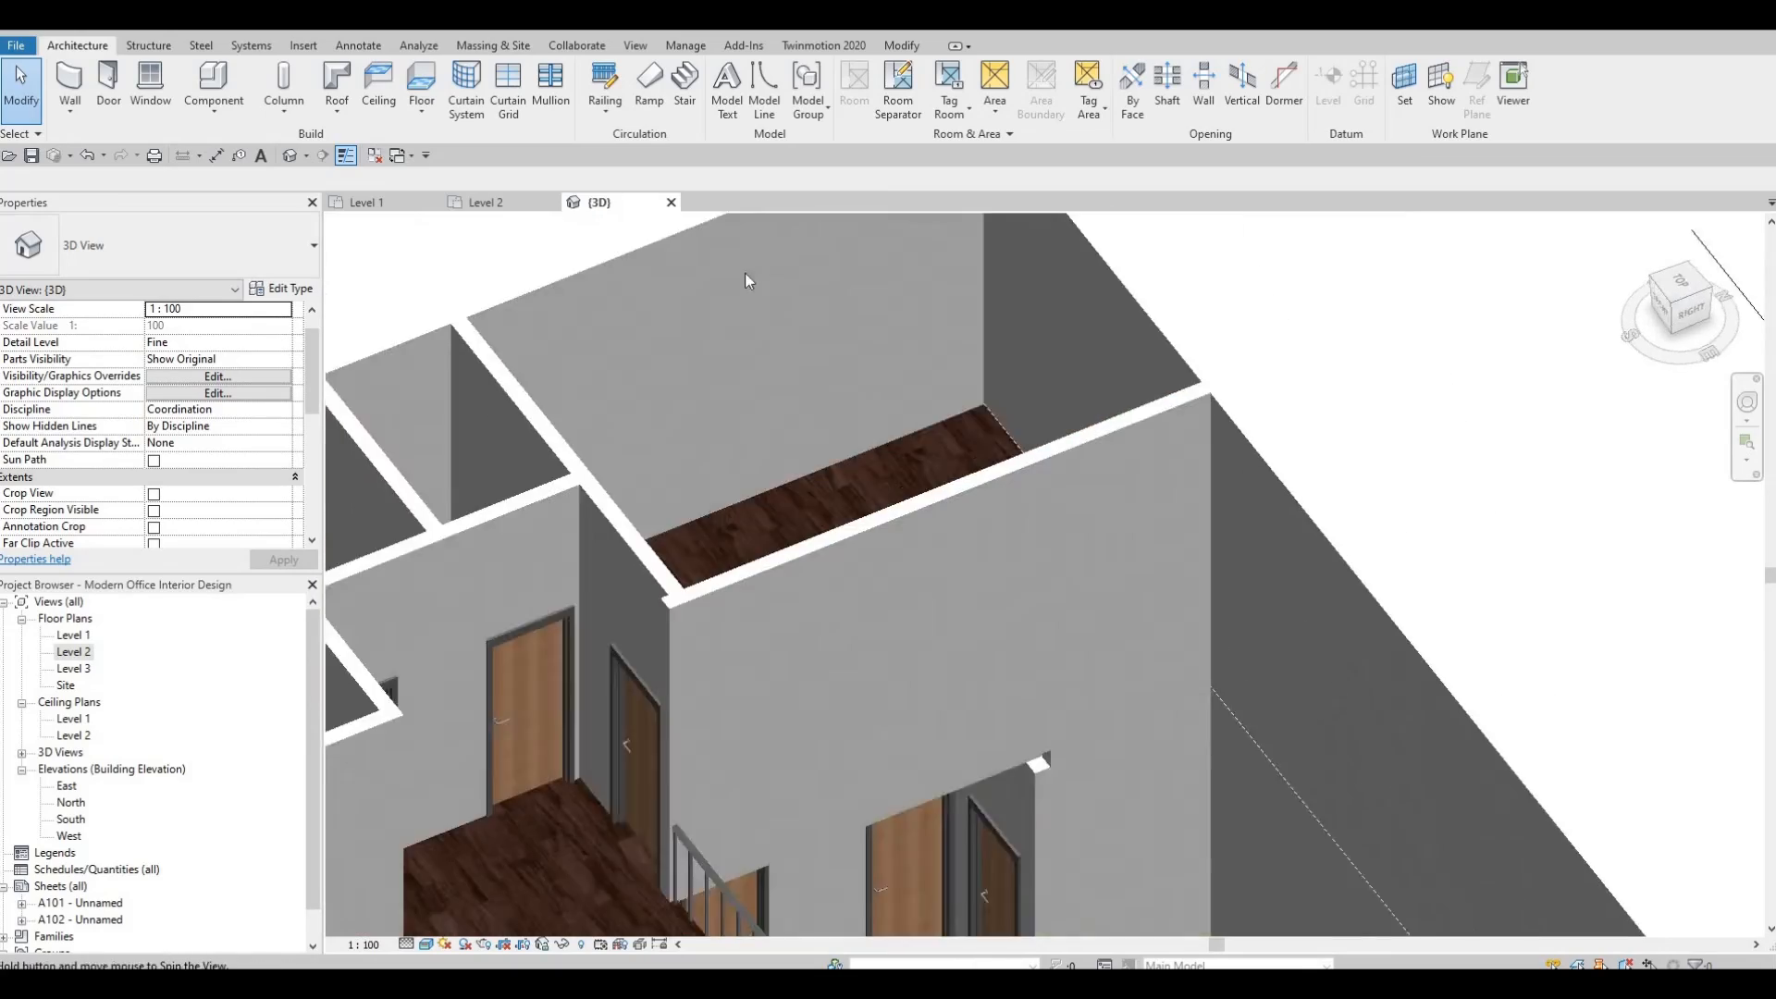
middle_click_drag(652, 740, 703, 643)
scroll(592, 741, "down", 2)
middle_click_drag(592, 740, 671, 490)
scroll(832, 832, "down", 2)
middle_click_drag(832, 879, 935, 559)
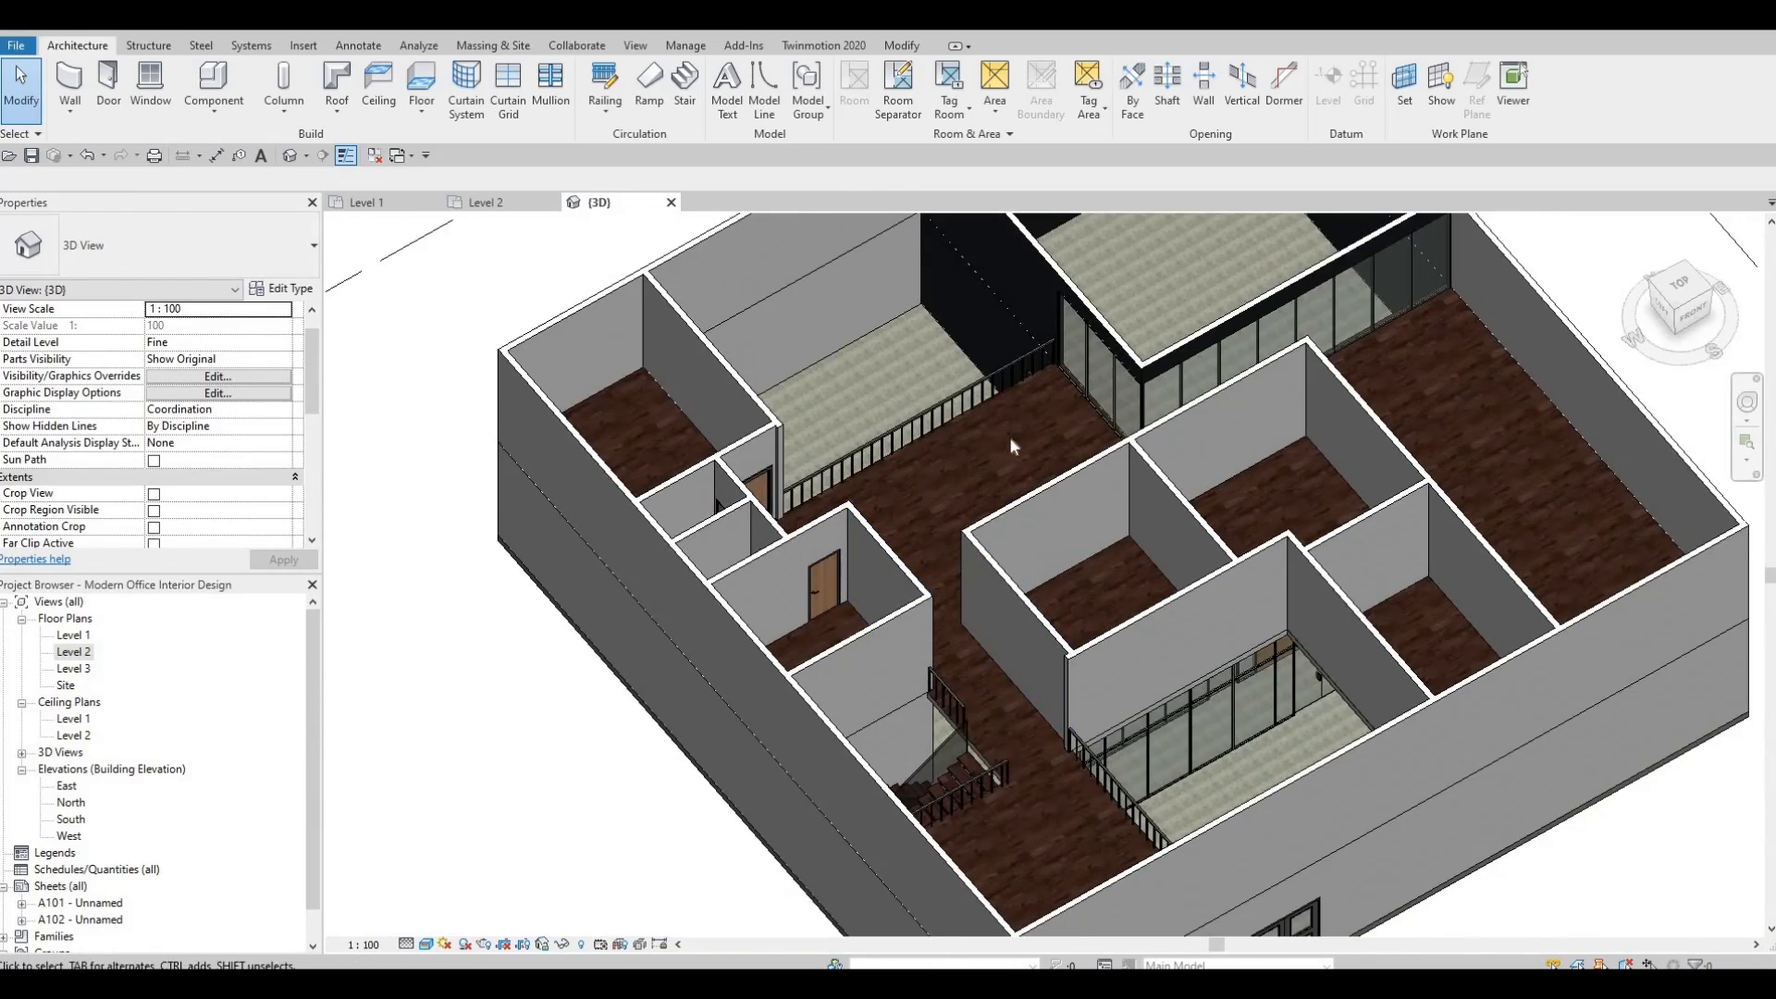
middle_click_drag(1011, 446, 1056, 529, "shift")
scroll(1057, 529, "up", 1)
middle_click_drag(1010, 612, 973, 632)
scroll(939, 544, "up", 1)
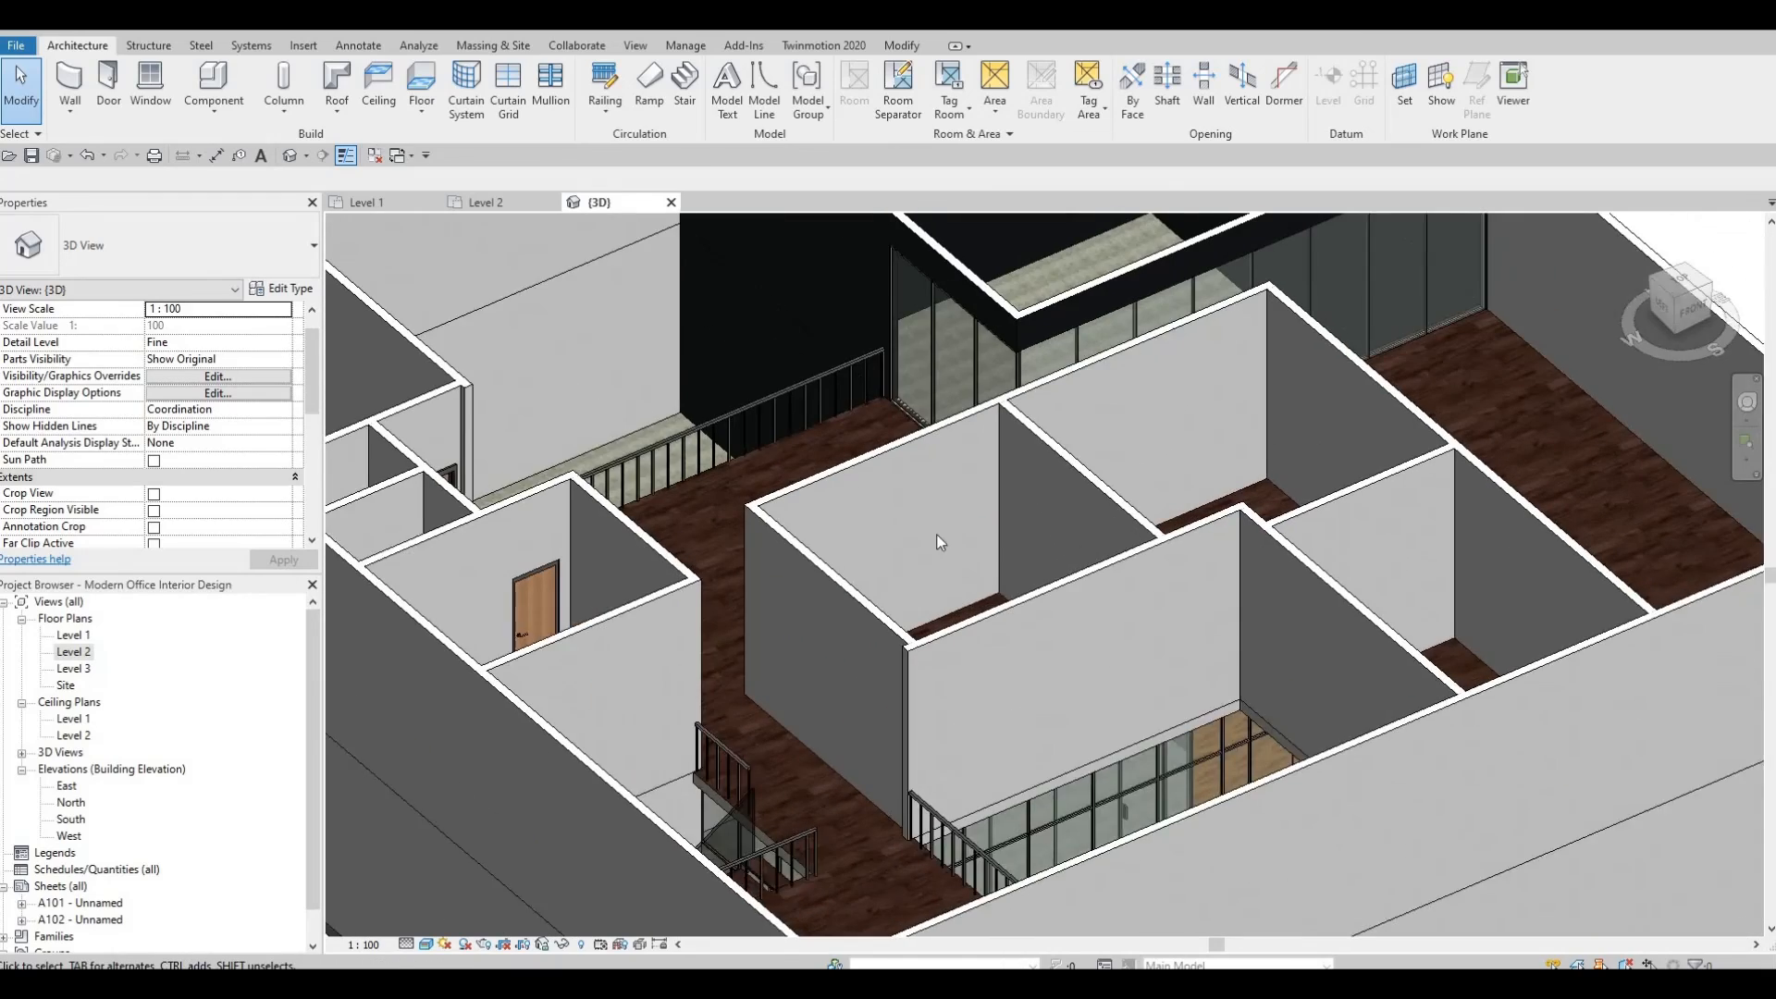
middle_click_drag(1071, 501, 1038, 556)
middle_click_drag(1093, 632, 1471, 515, "shift")
scroll(1162, 586, "down", 1)
scroll(1174, 633, "down", 1)
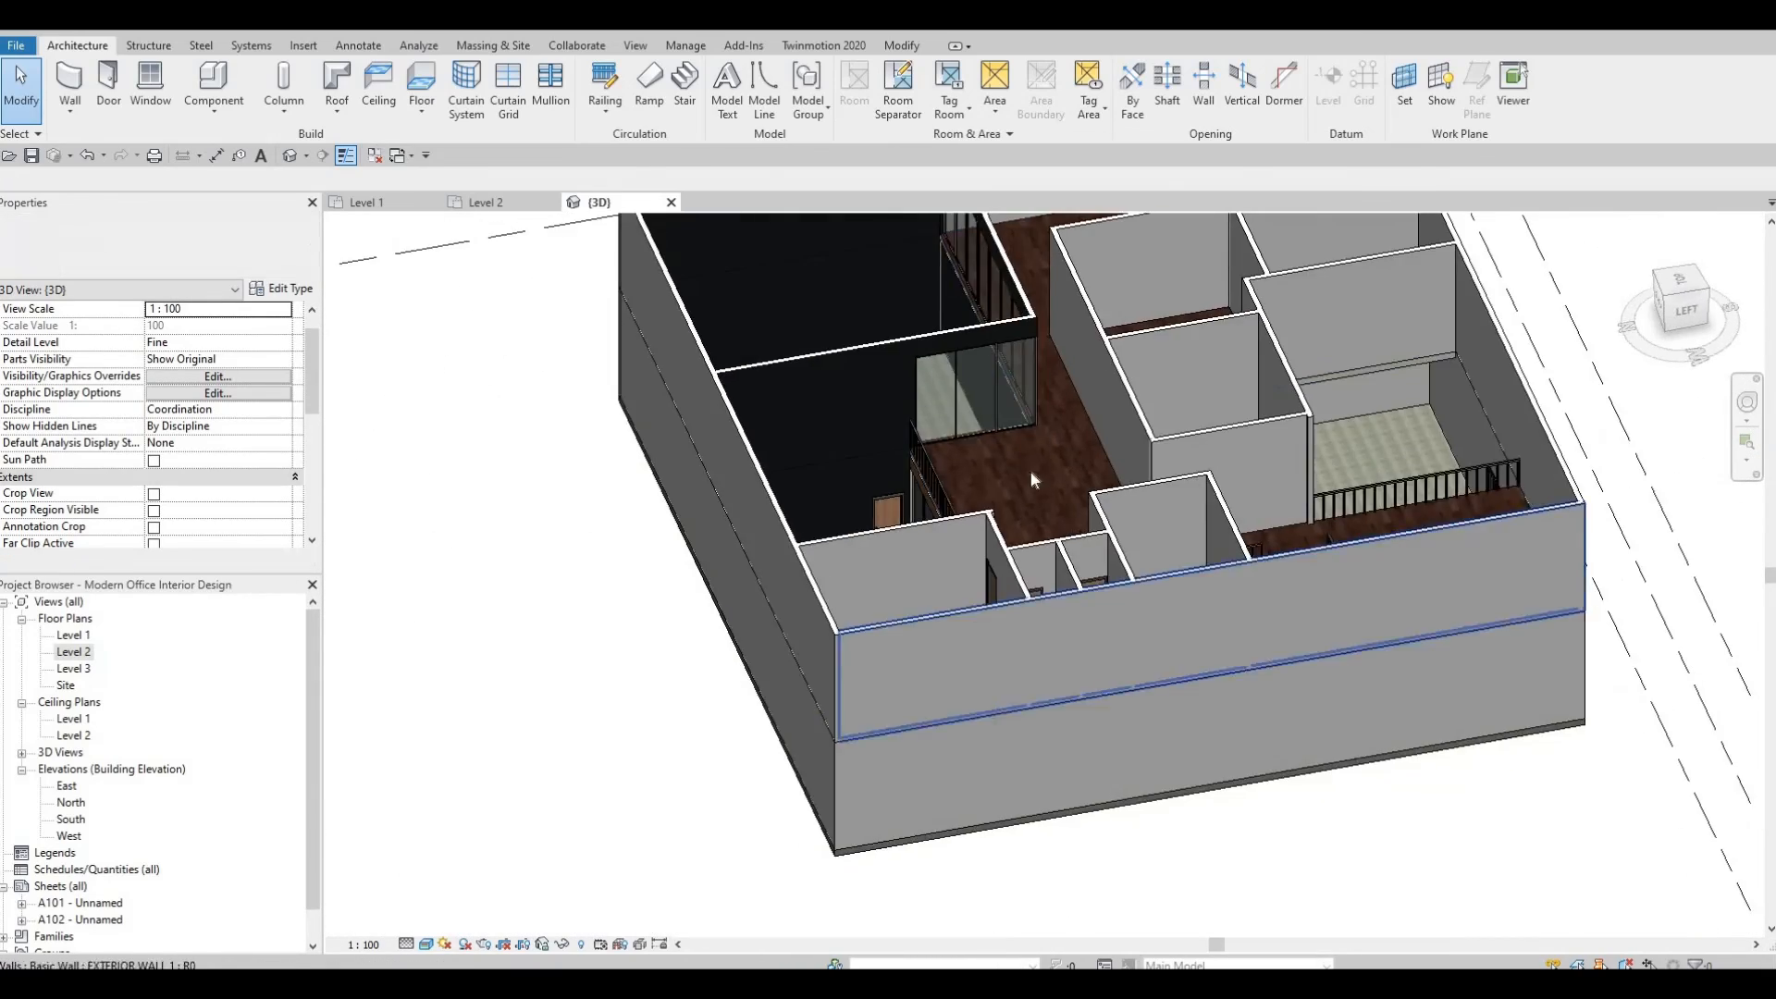
middle_click_drag(1096, 249, 884, 520)
middle_click_drag(686, 685, 618, 482, "shift")
scroll(618, 482, "down", 1)
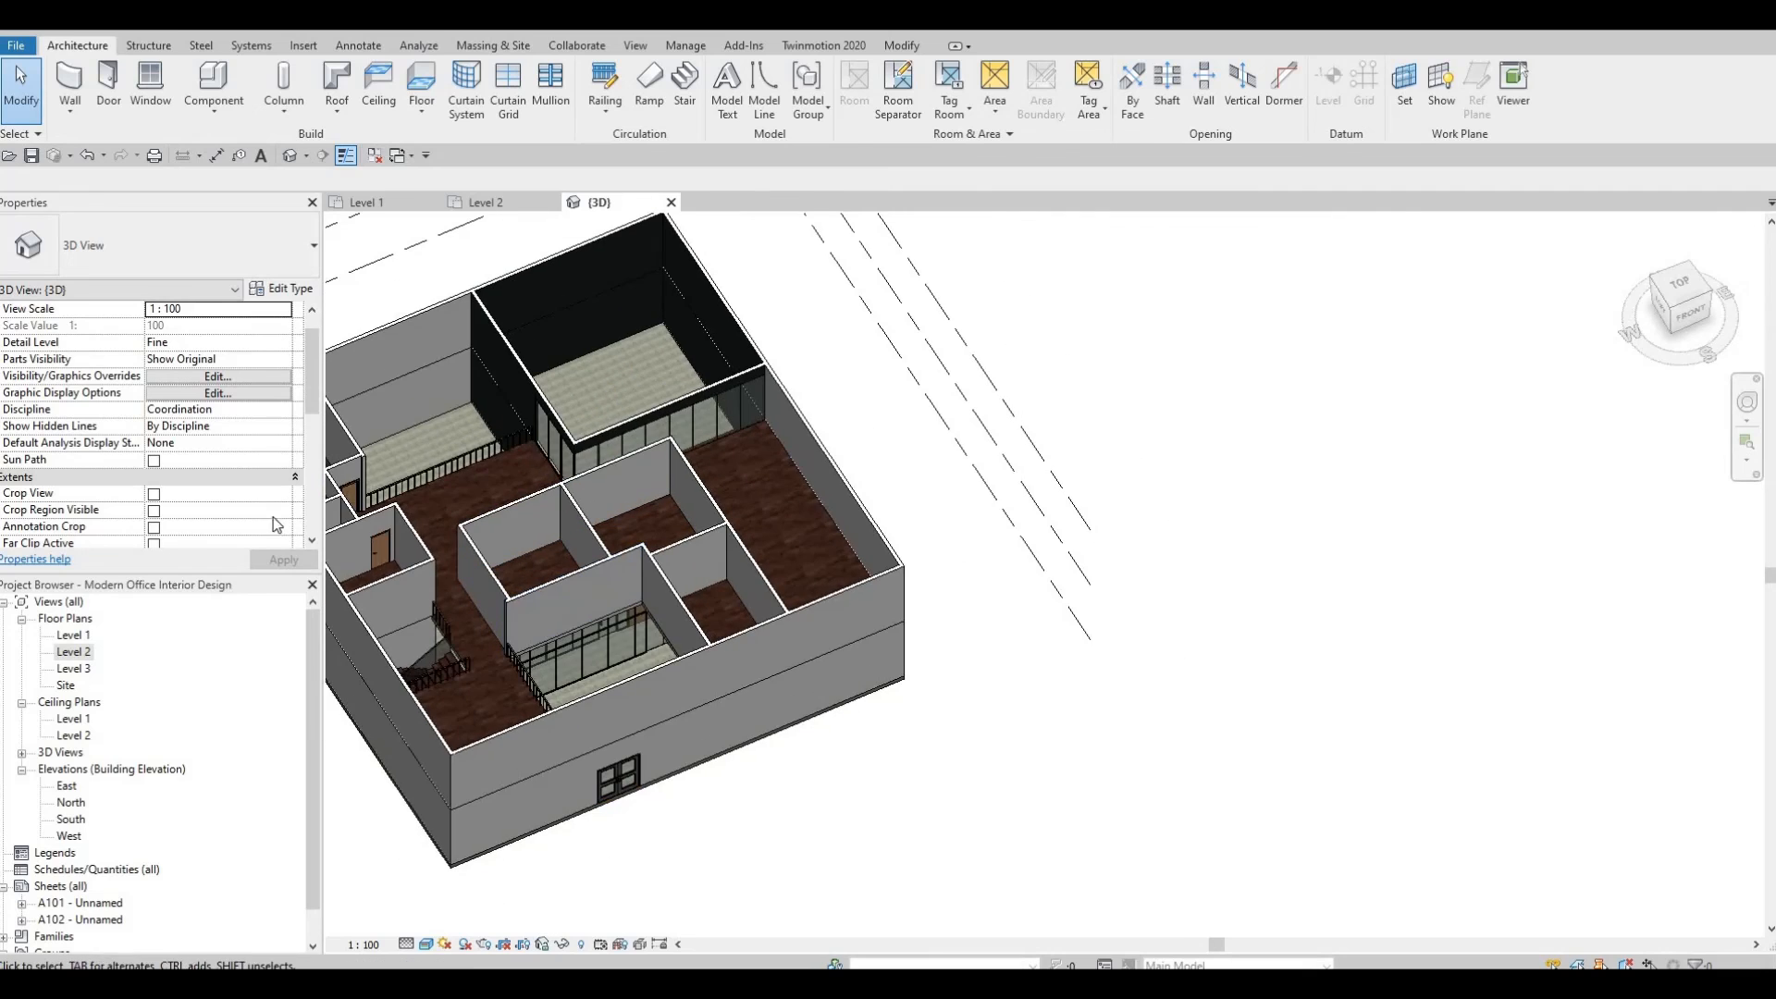
middle_click_drag(558, 565, 491, 668)
Return to the Level 2 floor plan and zoom out and pan to view the entire floor layout.
scroll(512, 737, "down", 5)
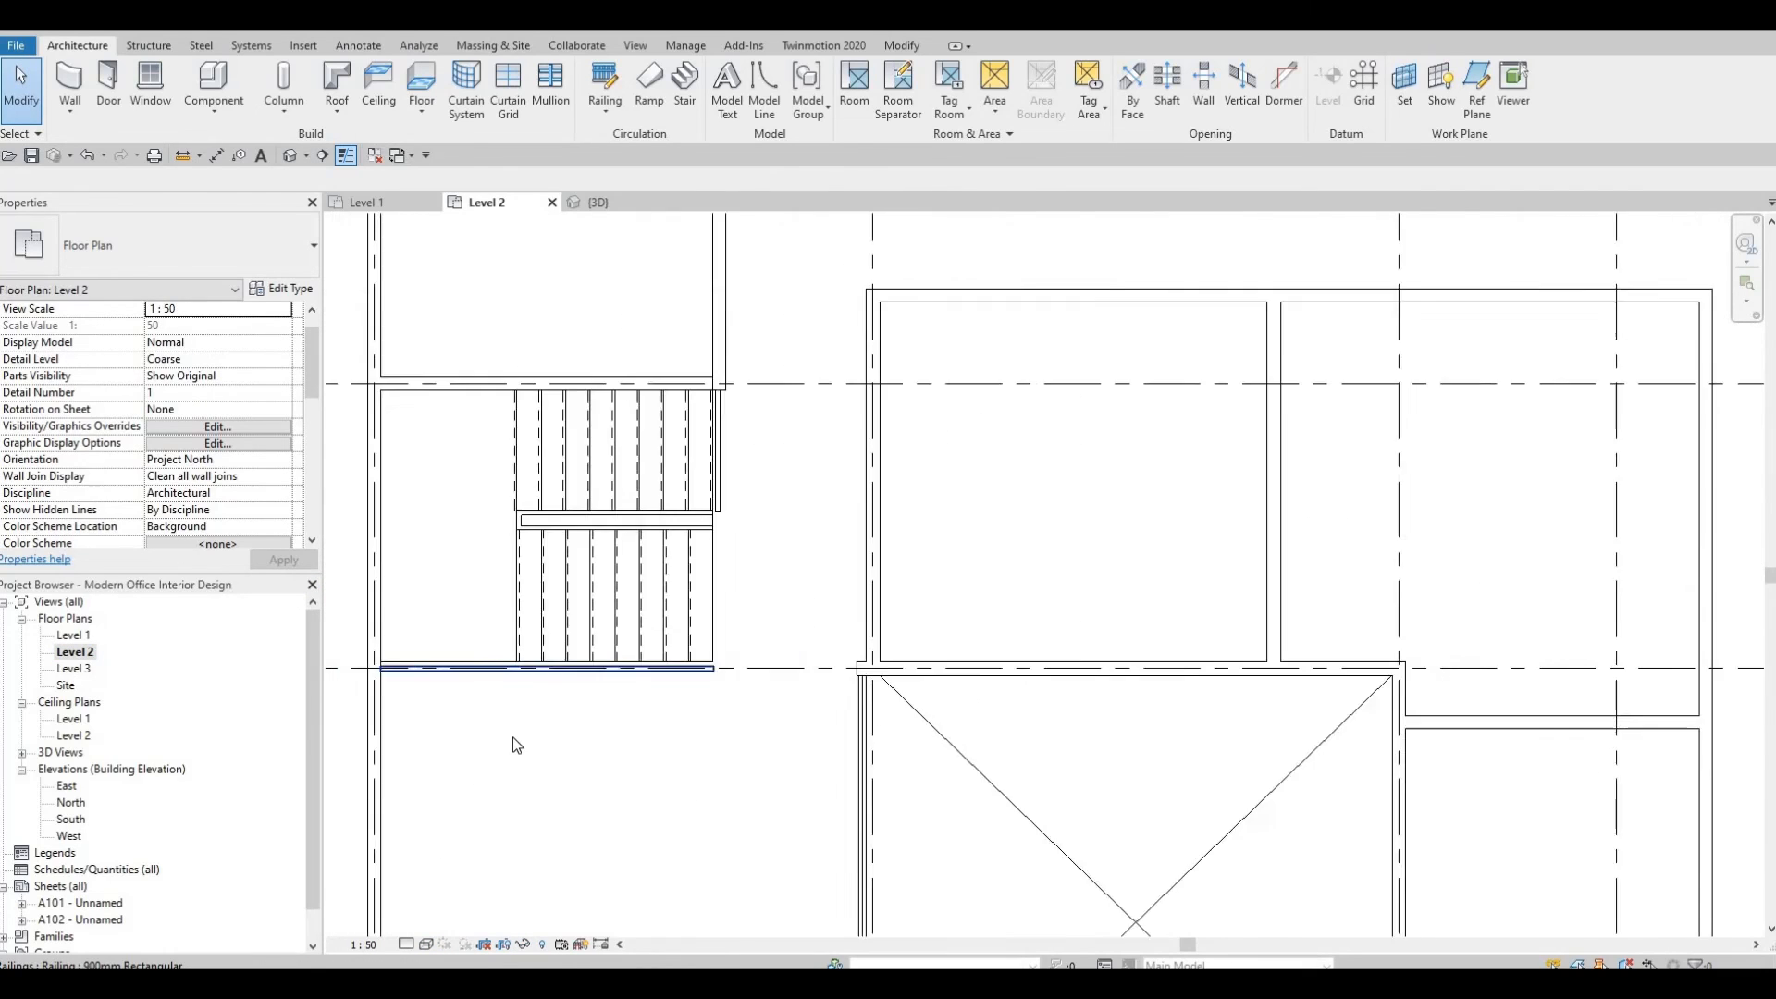
scroll(840, 801, "down", 4)
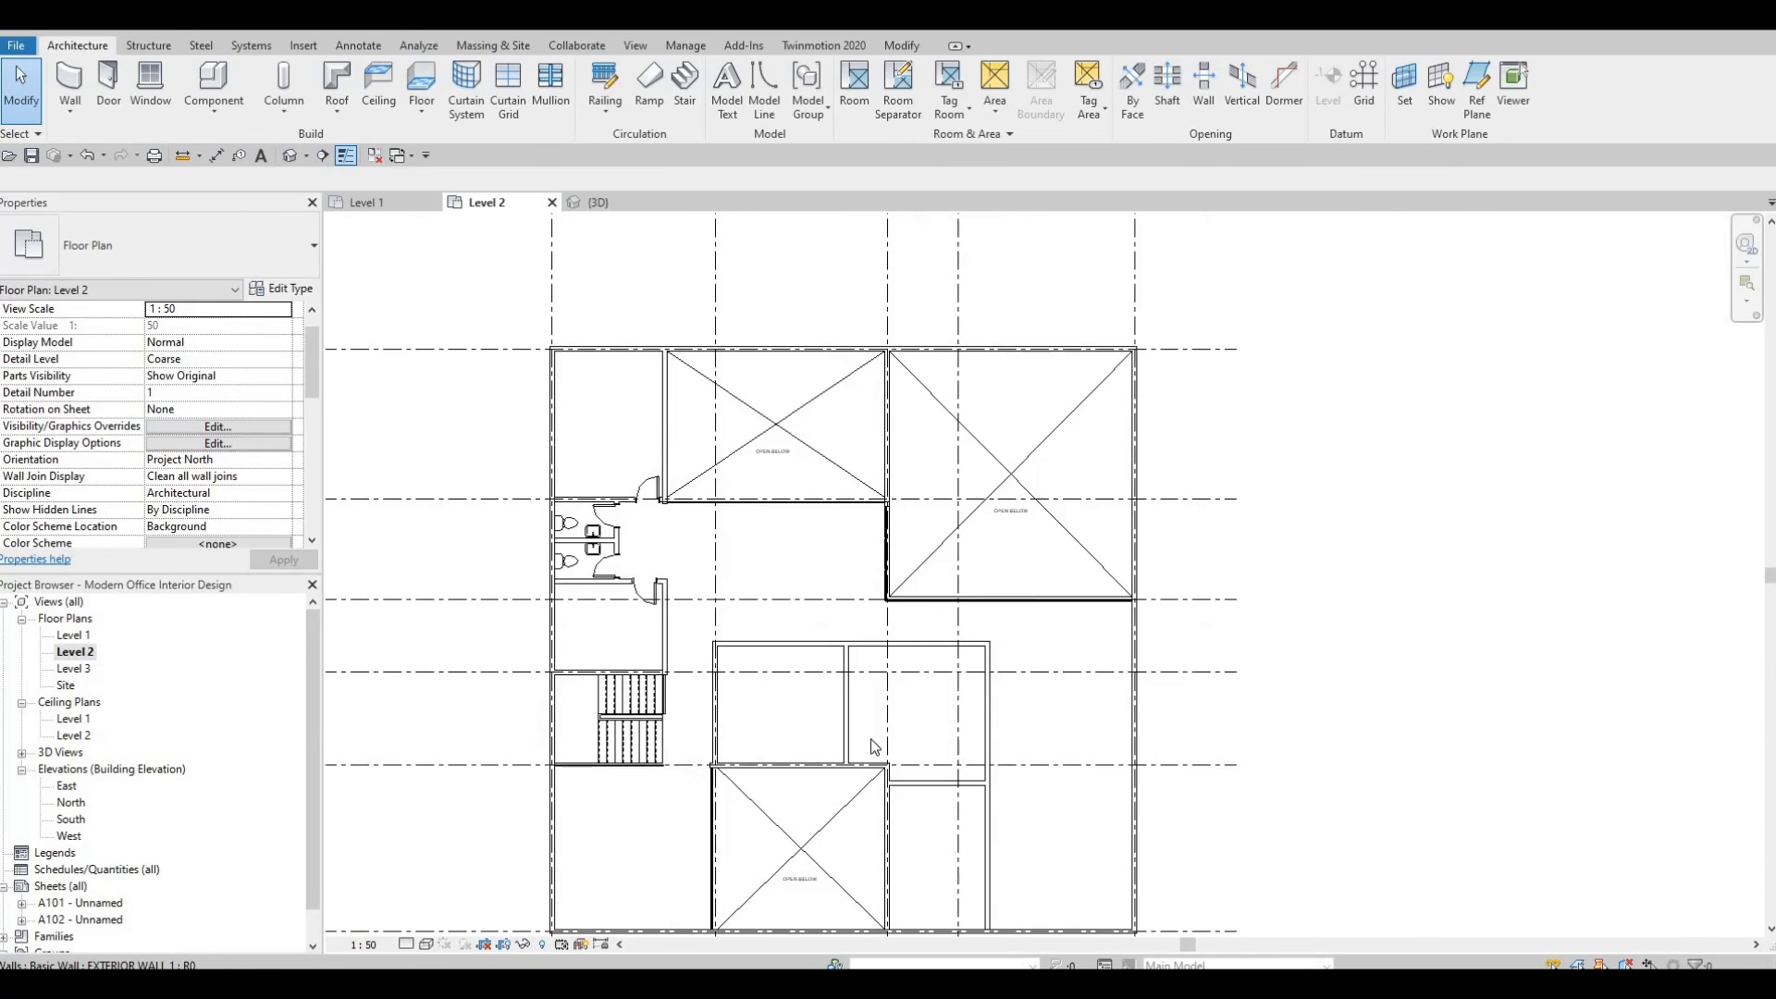
scroll(911, 675, "down", 1)
scroll(870, 713, "up", 2)
middle_click_drag(830, 806, 915, 728)
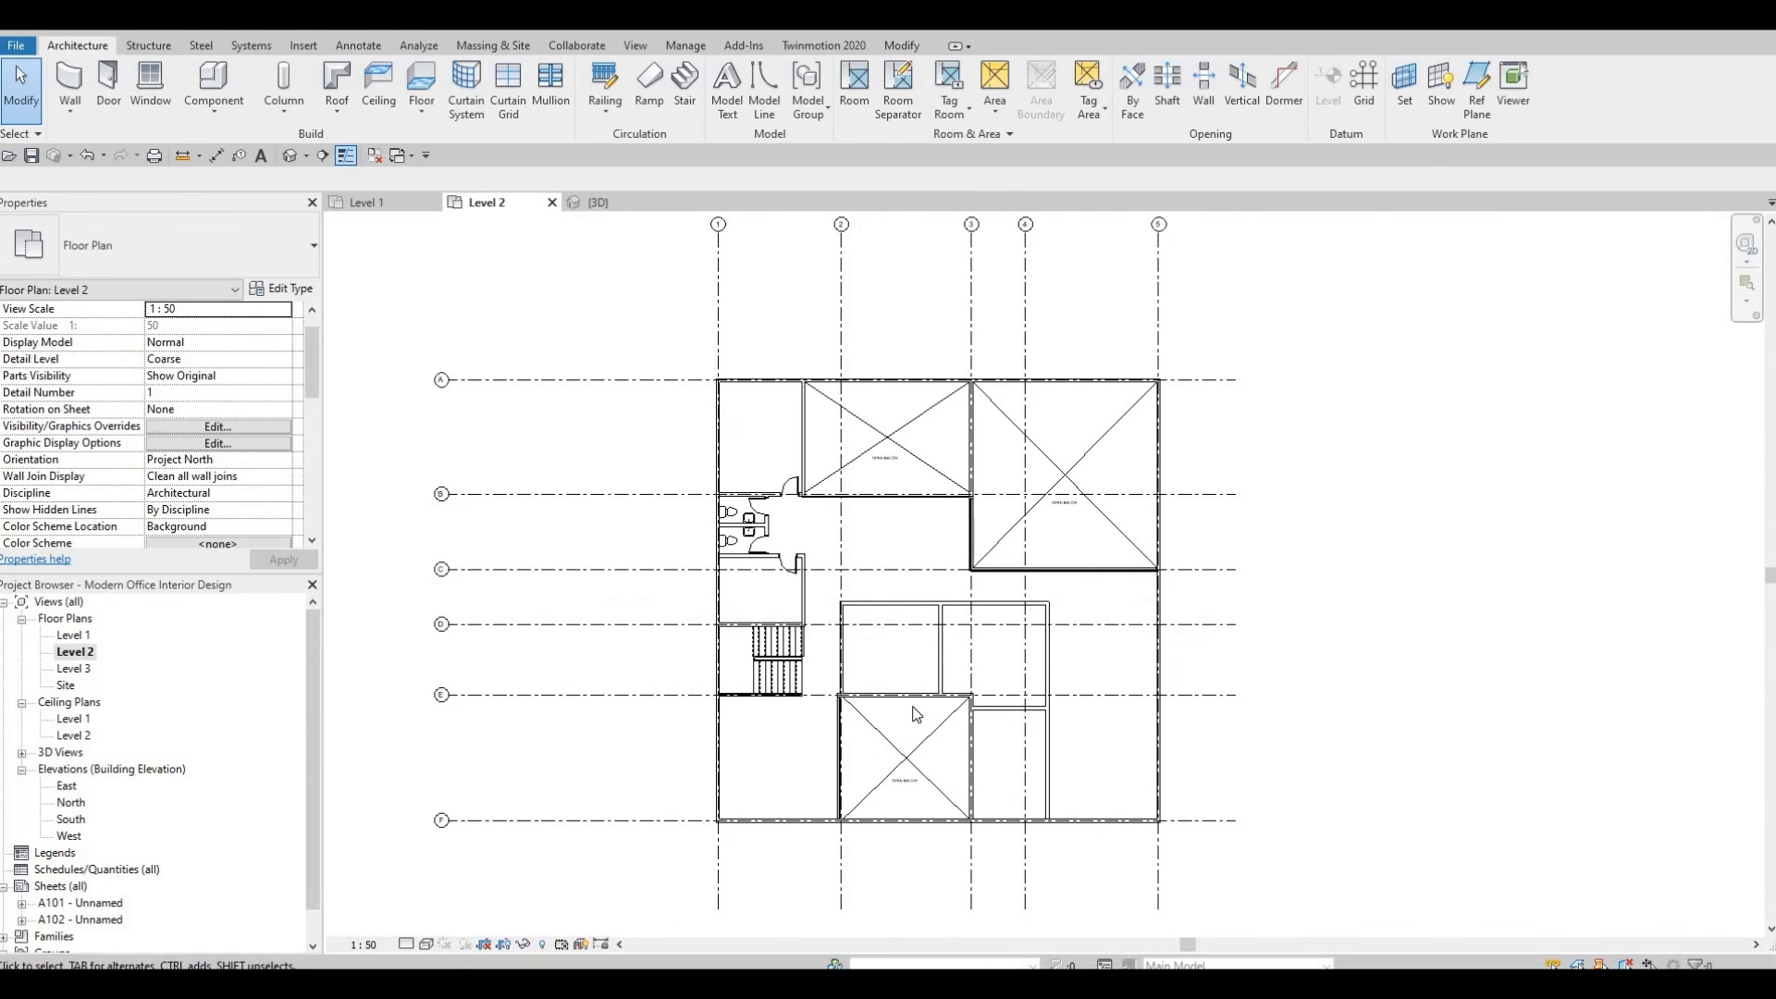
middle_click_drag(888, 836, 916, 821)
middle_click_drag(935, 729, 927, 802)
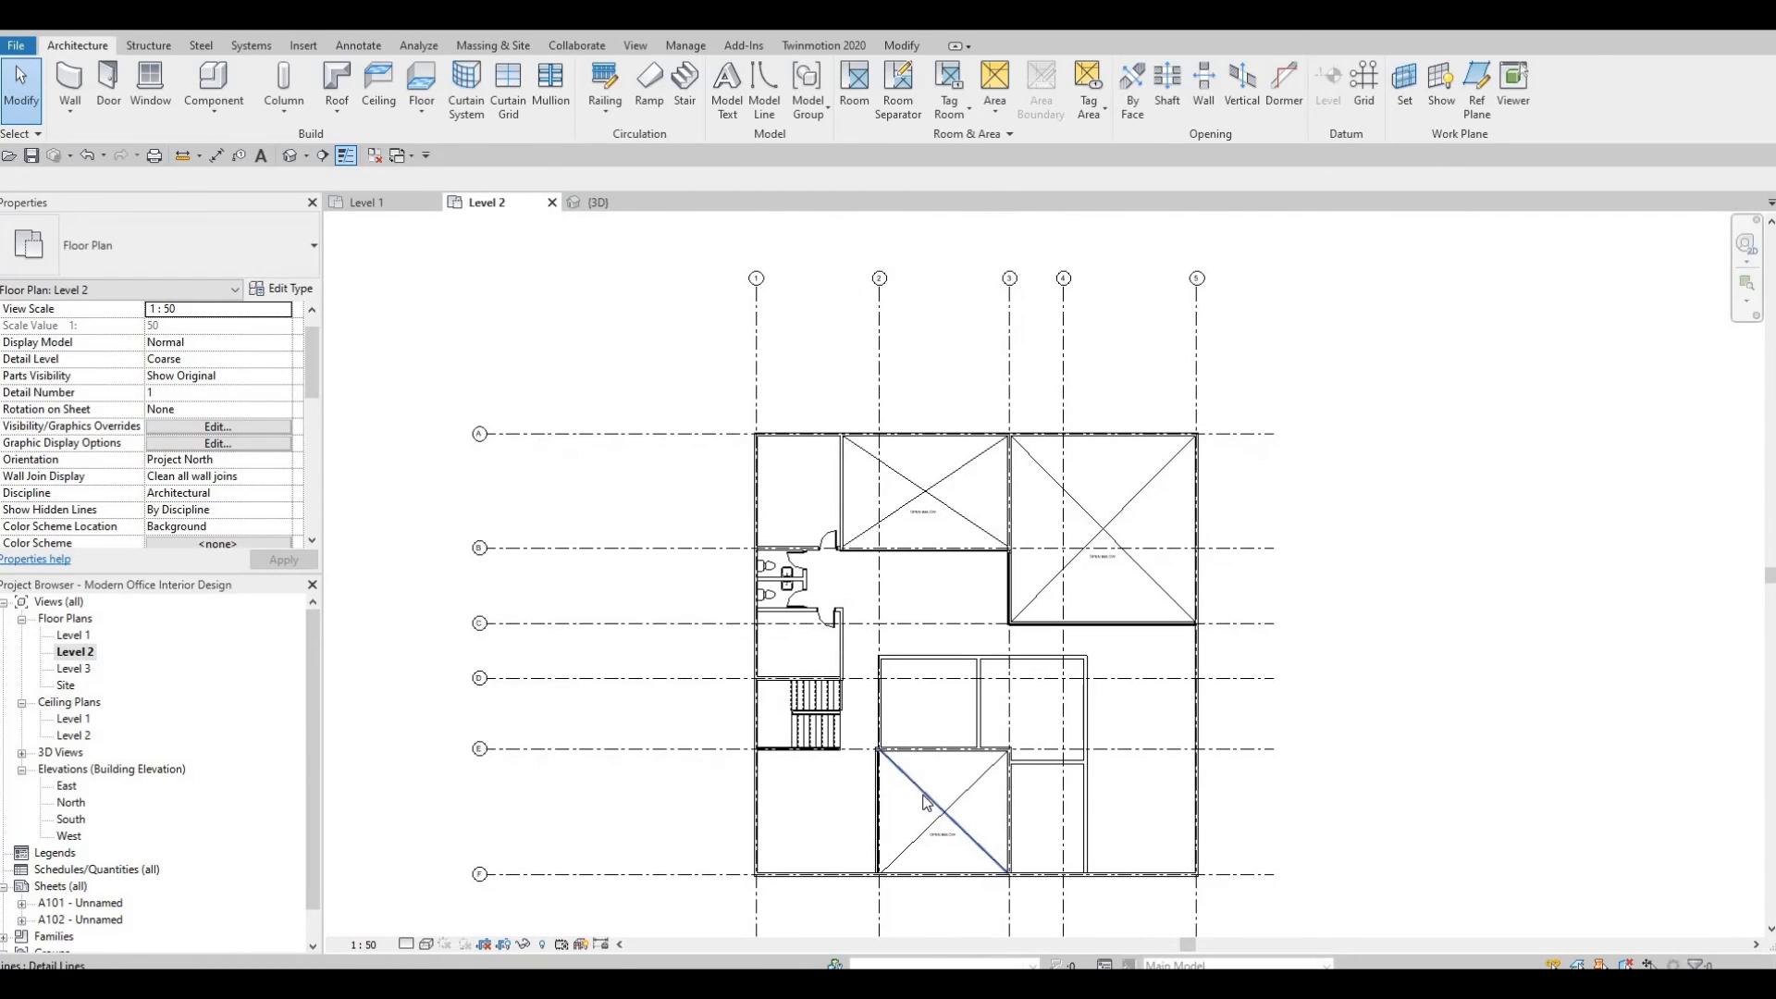